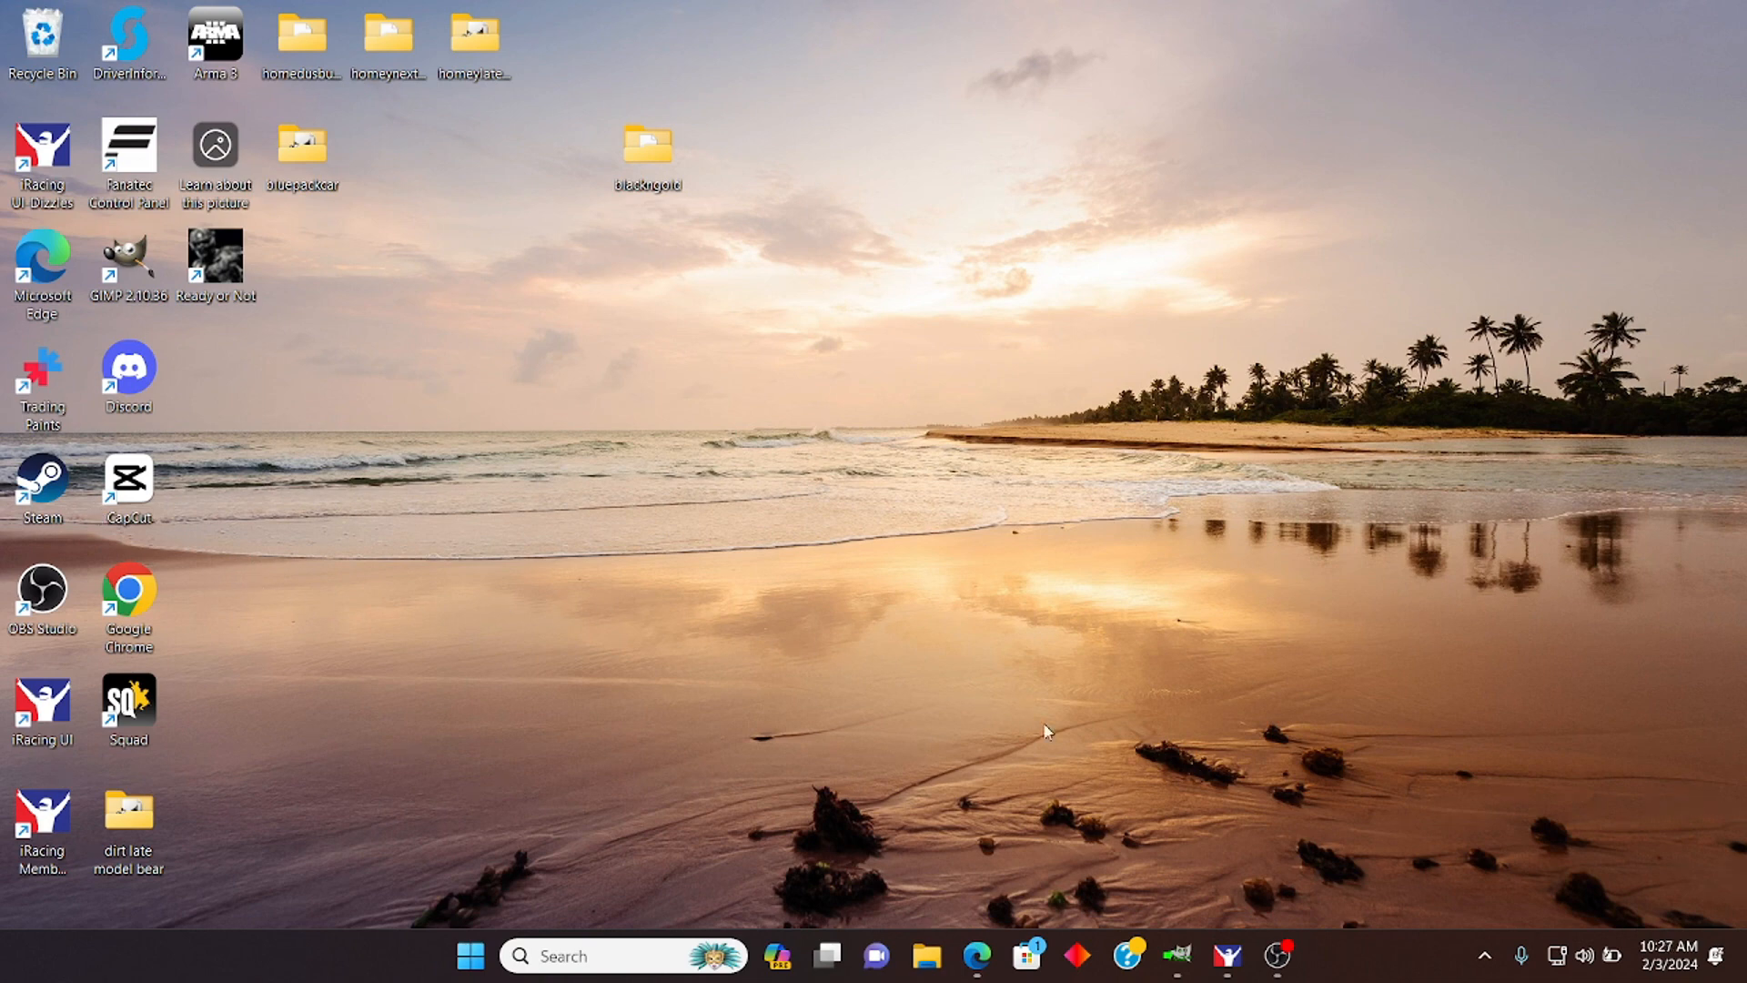
pyautogui.moveTo(1270, 960)
pyautogui.click(1183, 952)
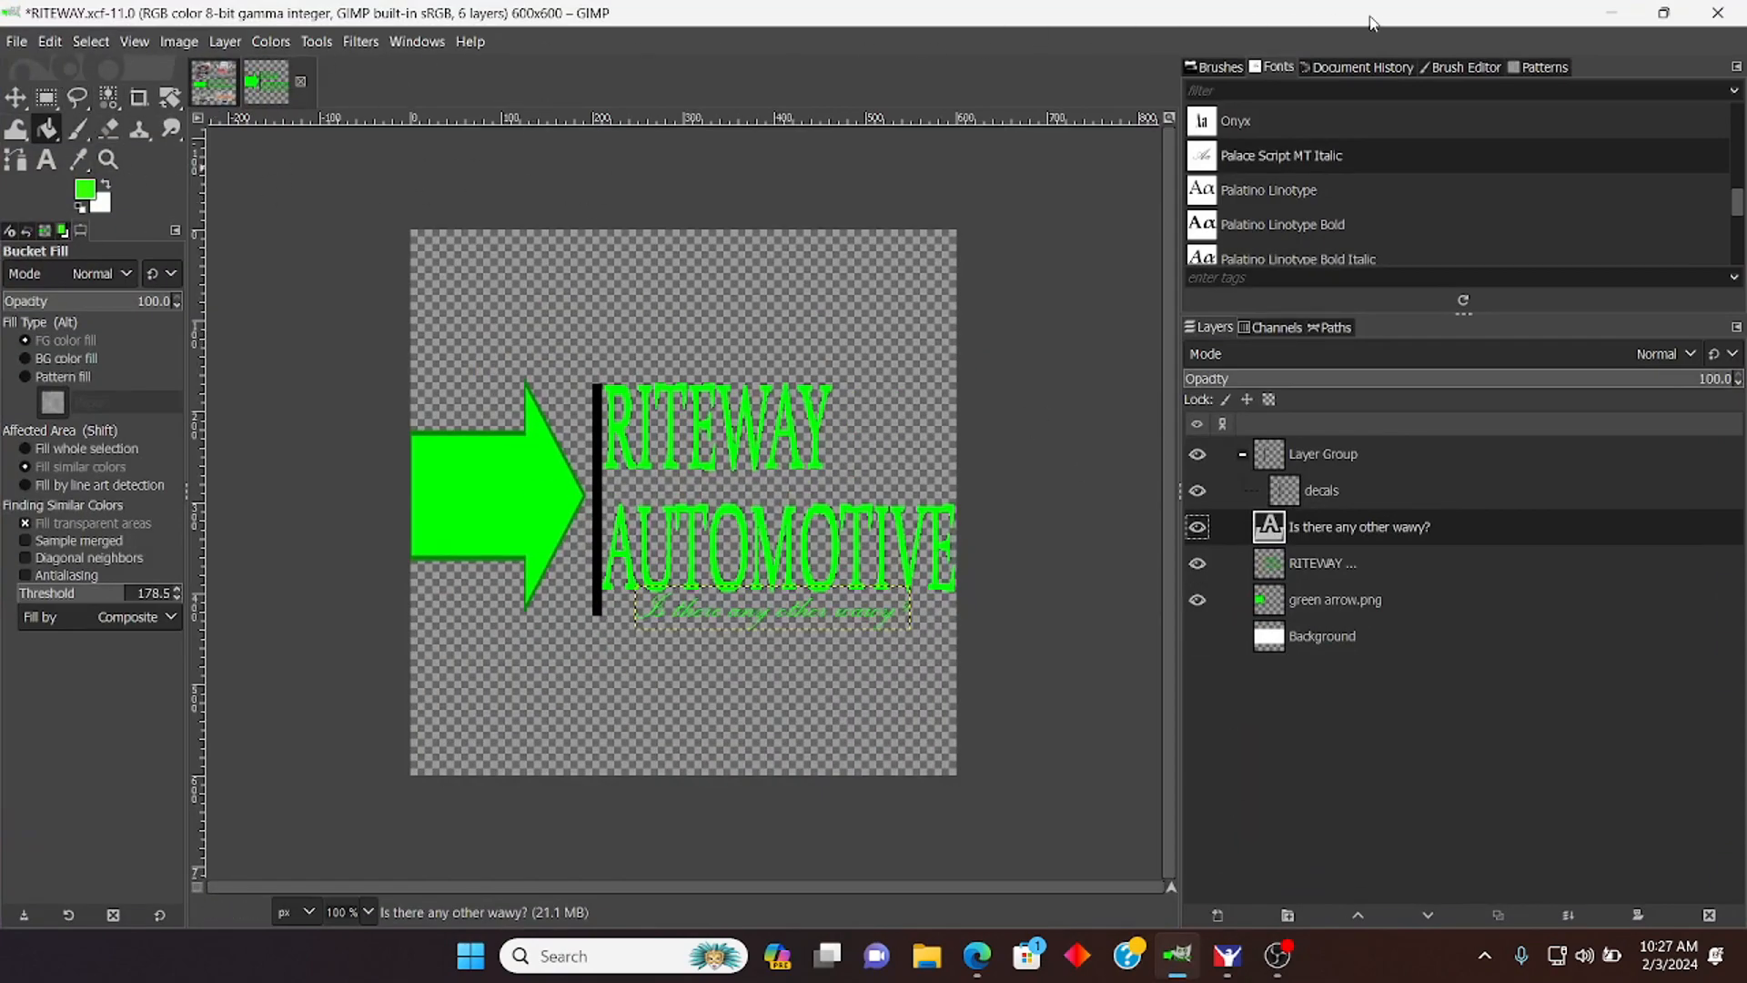
pyautogui.click(1610, 14)
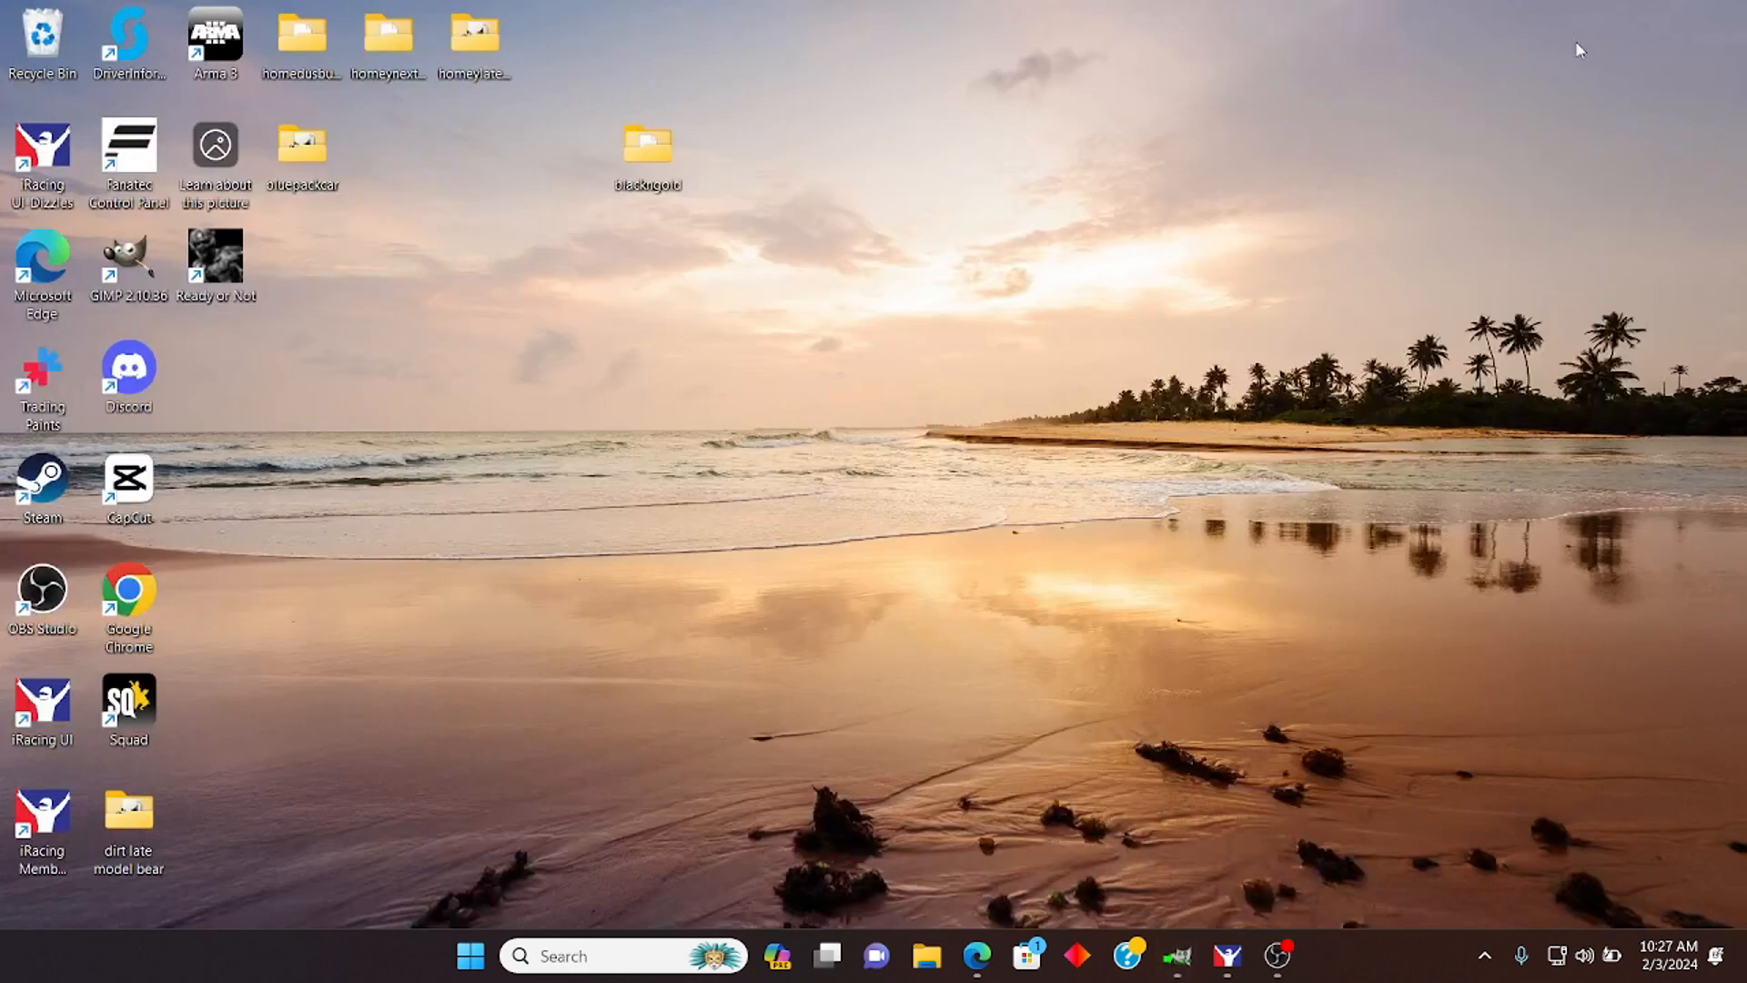
pyautogui.click(937, 961)
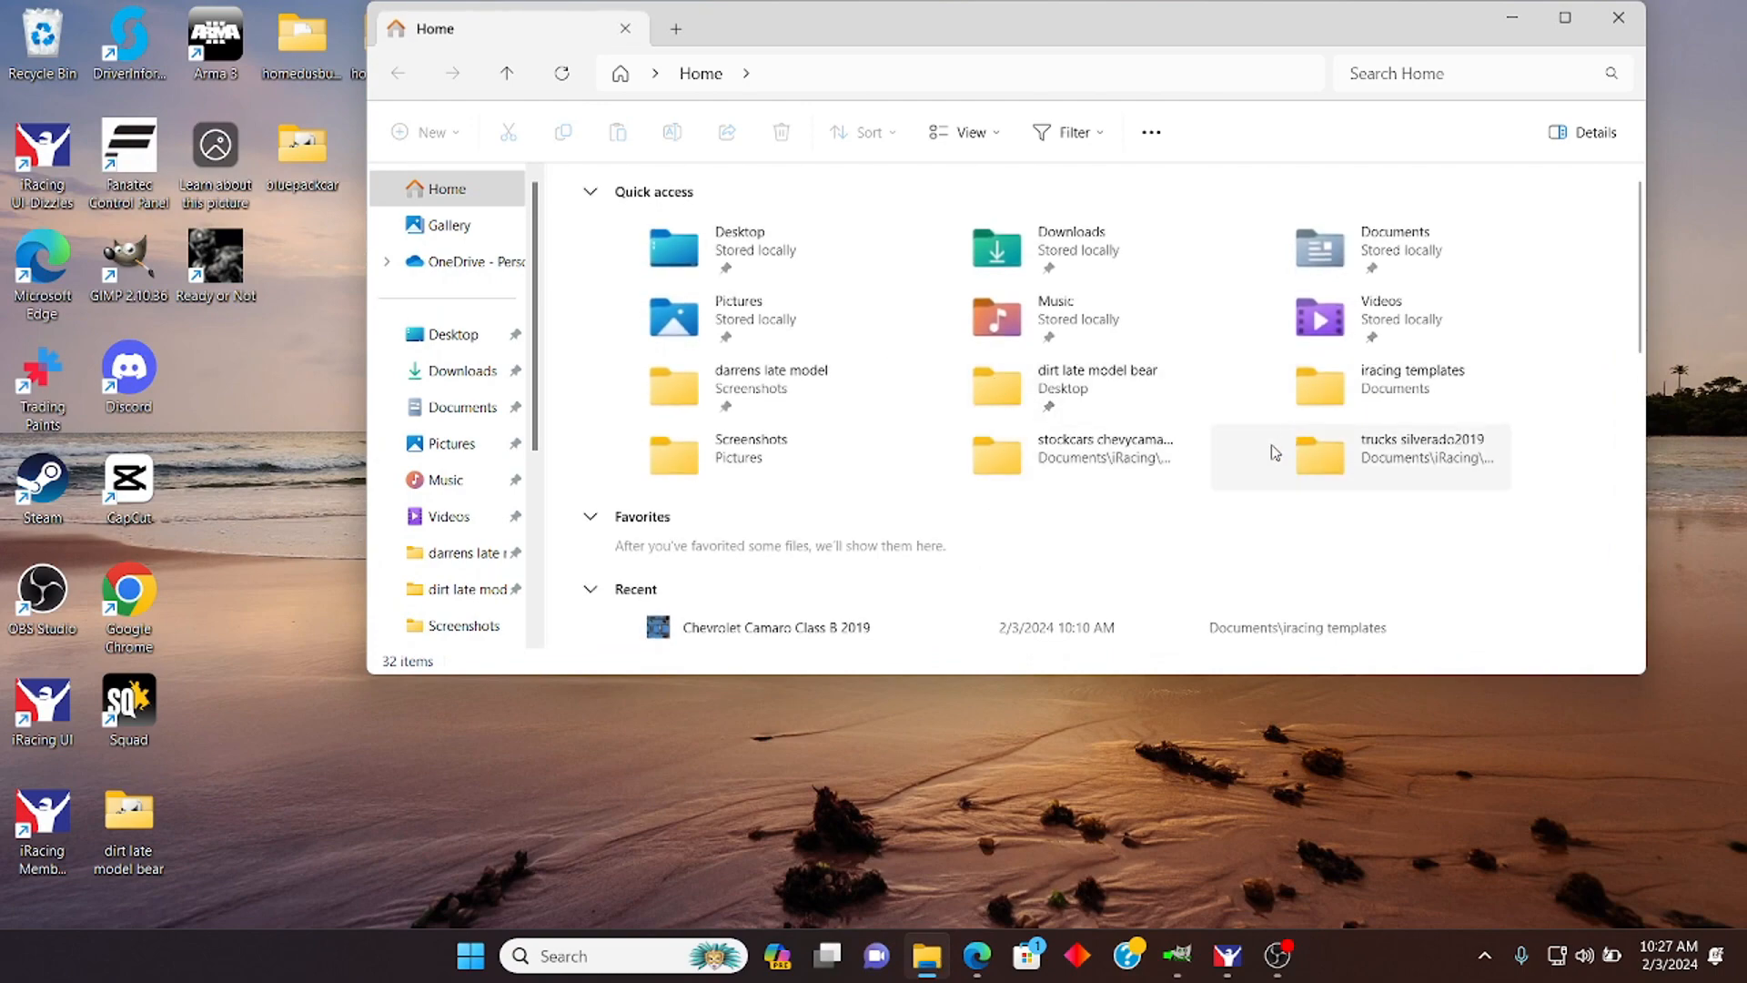
pyautogui.click(926, 955)
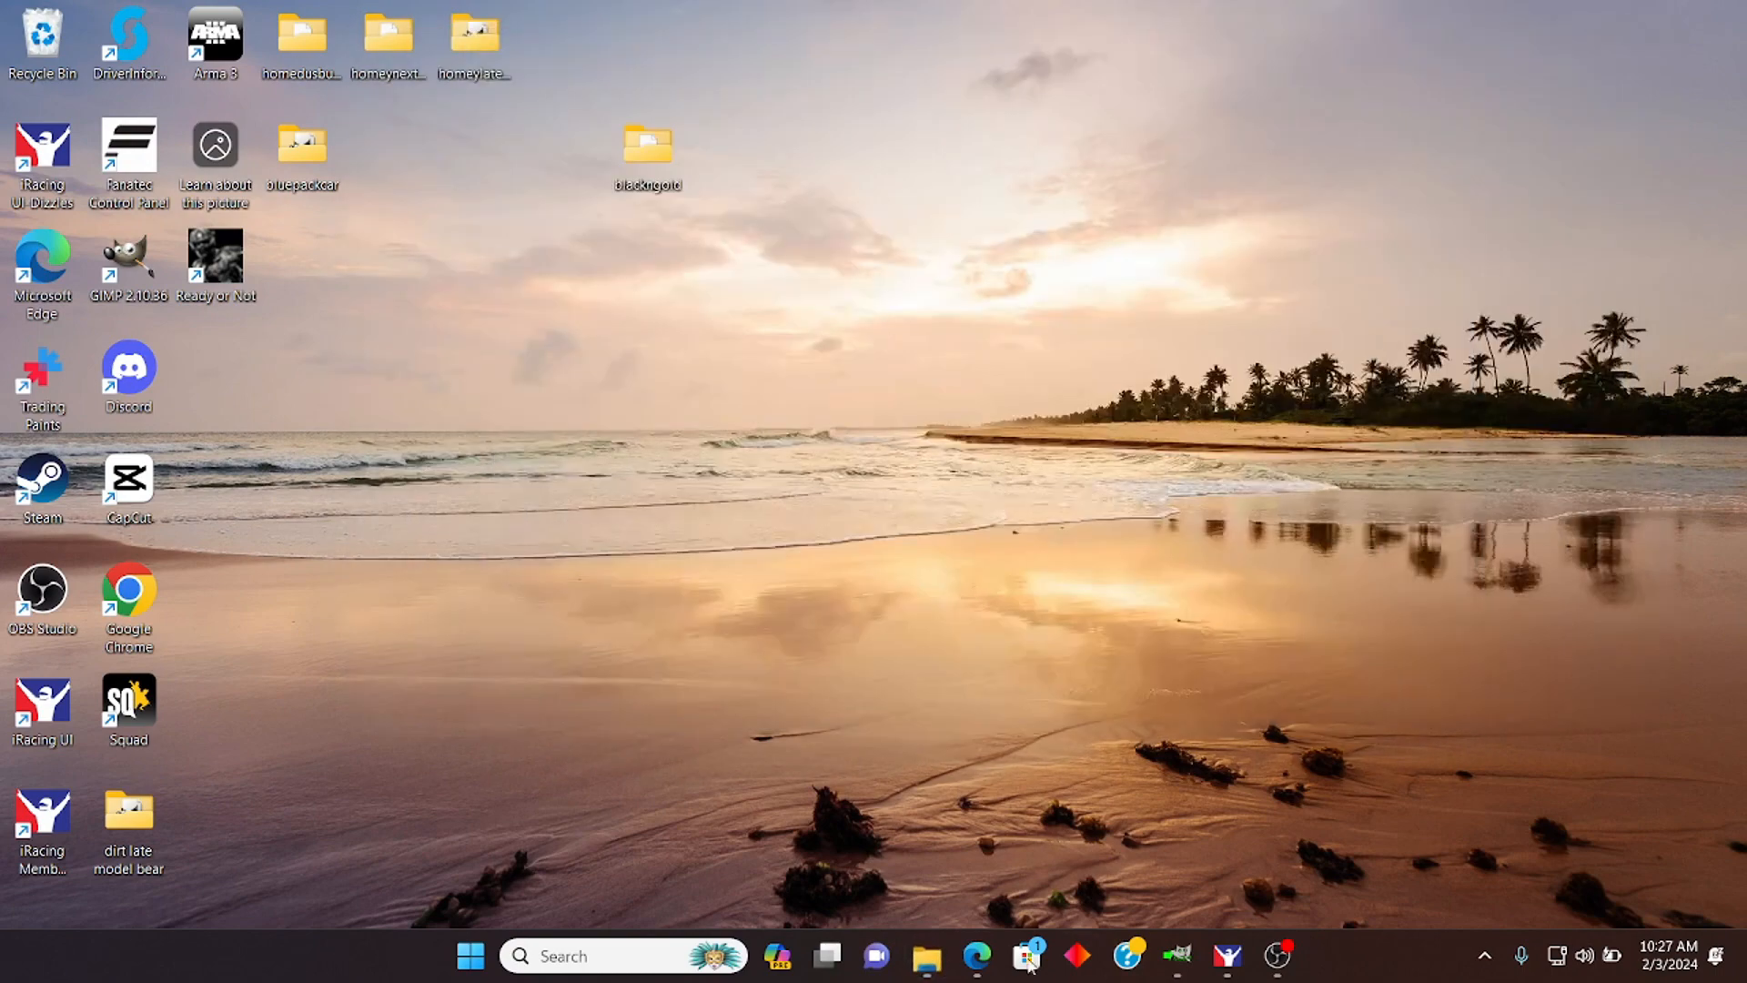
# Step: Switch to iRacing, open the Paint Shop and download the template for the NASCAR XFINITY Chevrolet Camaro
pyautogui.click(1238, 970)
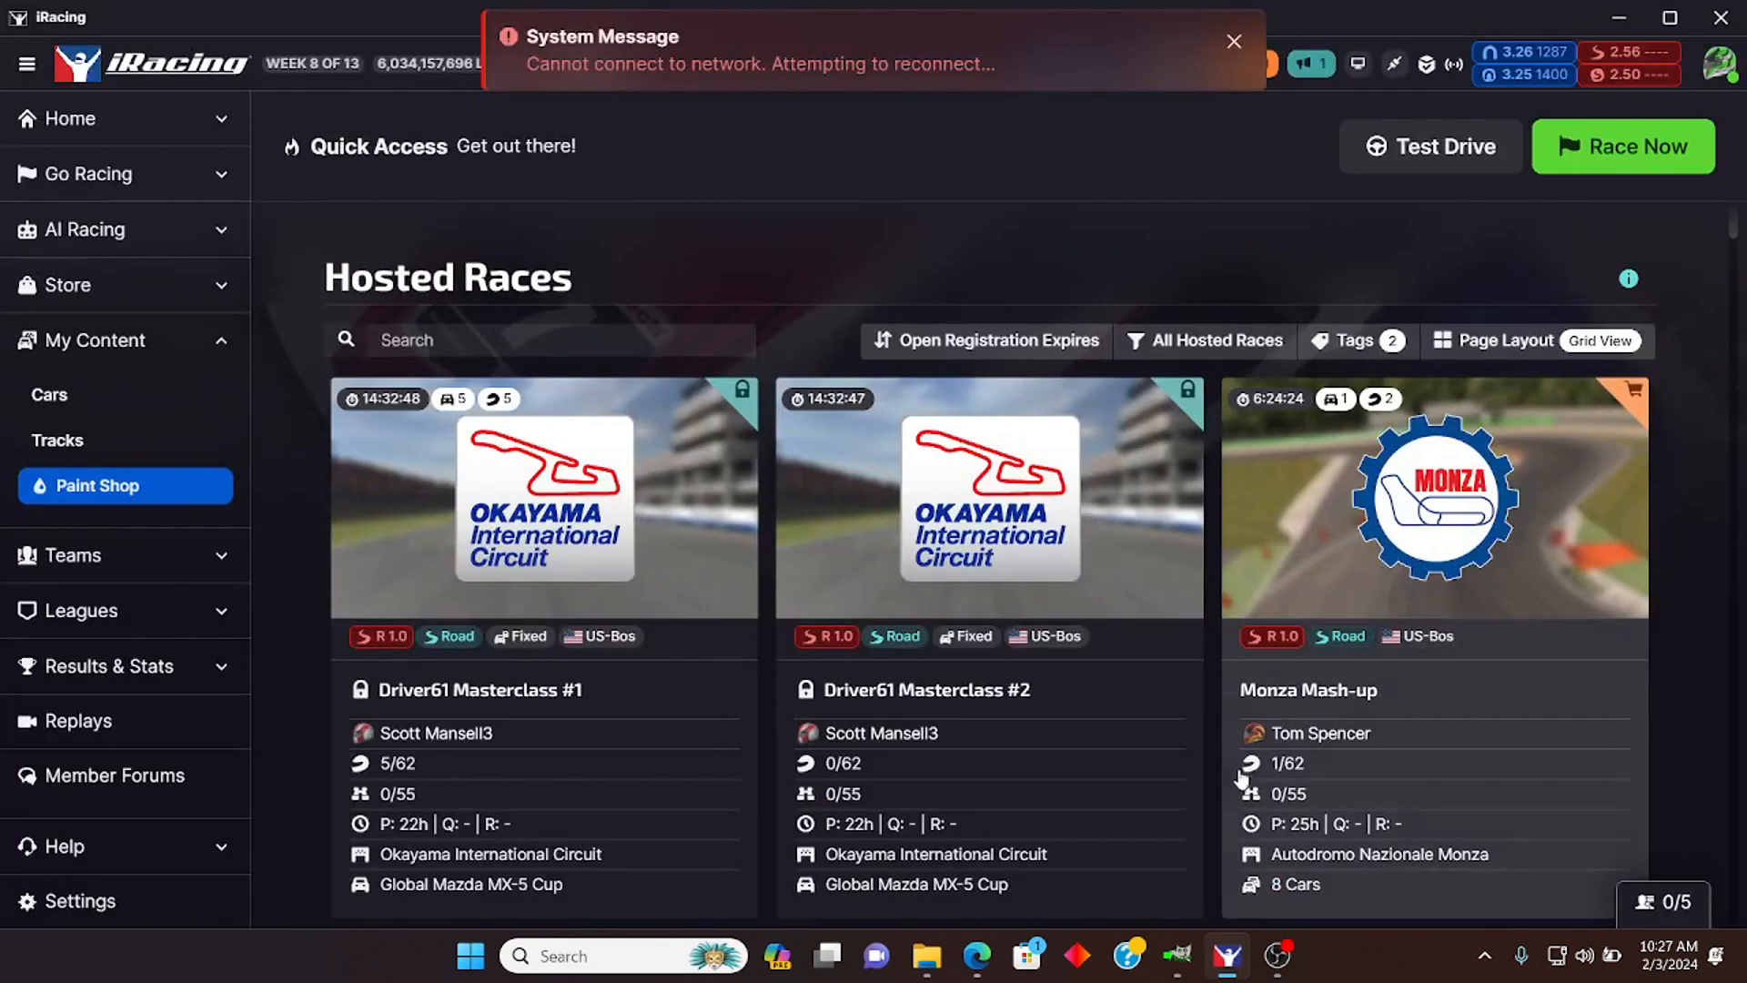
pyautogui.click(153, 501)
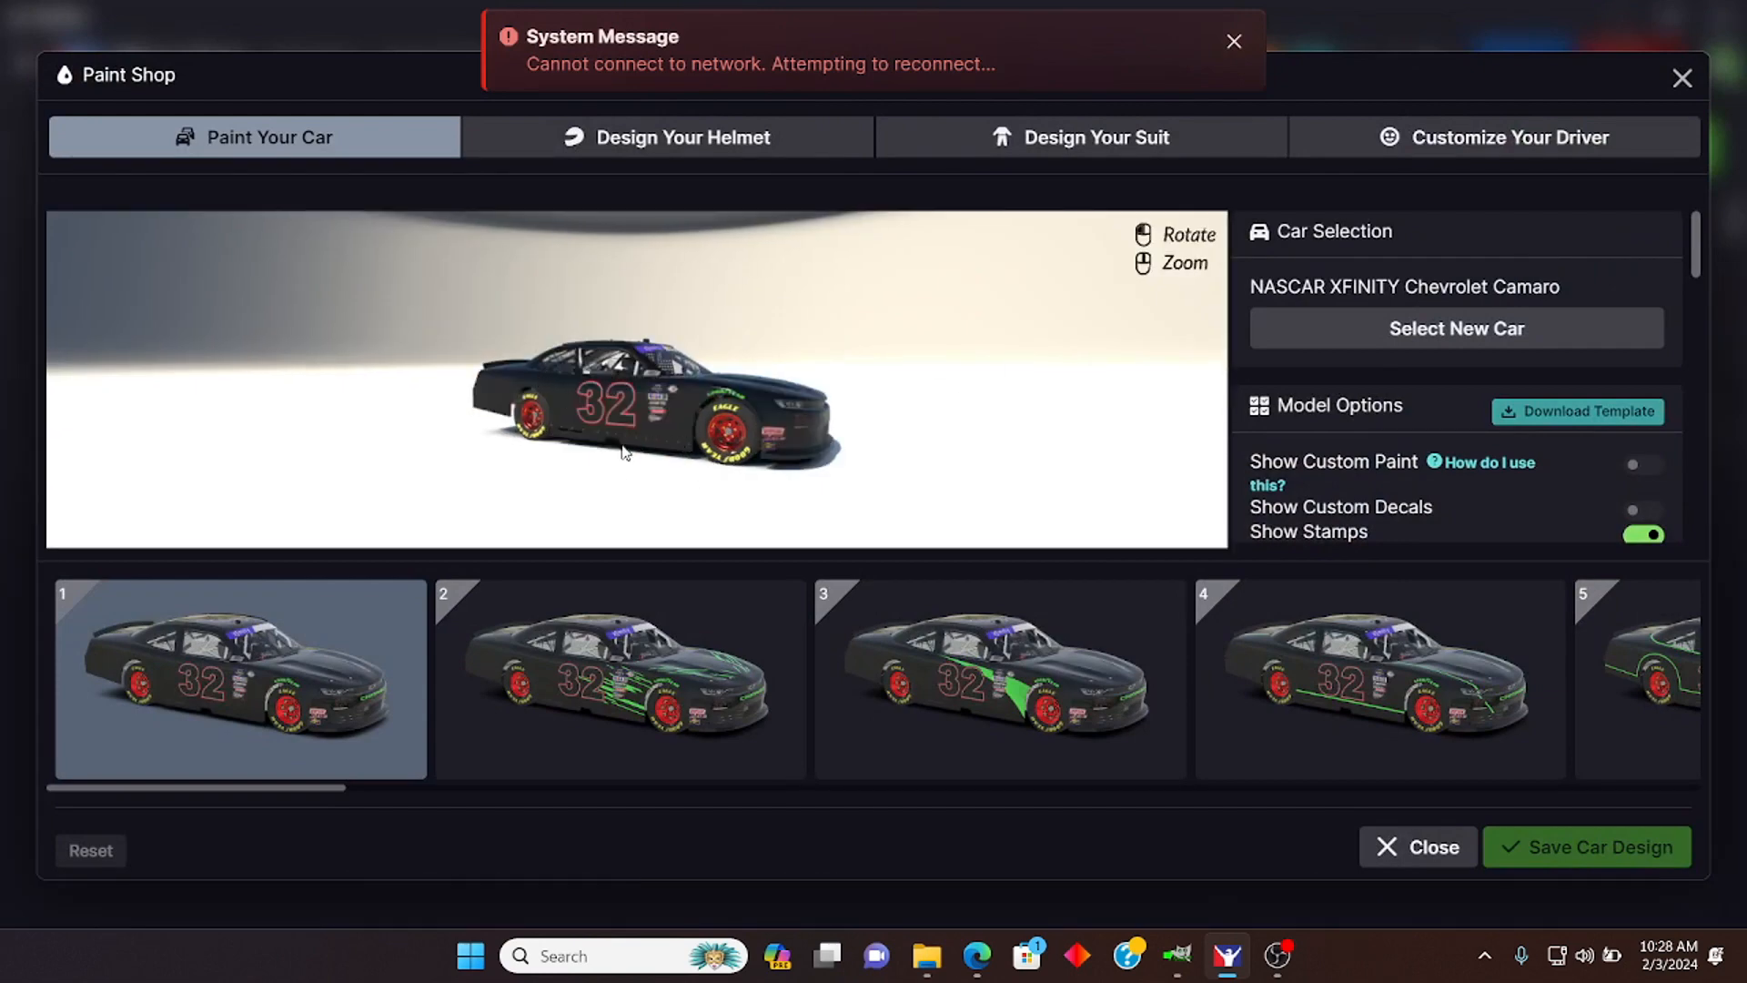
pyautogui.moveTo(625, 453)
pyautogui.mouseDown()
pyautogui.moveTo(882, 424)
pyautogui.moveTo(754, 466)
pyautogui.moveTo(657, 462)
pyautogui.mouseUp()
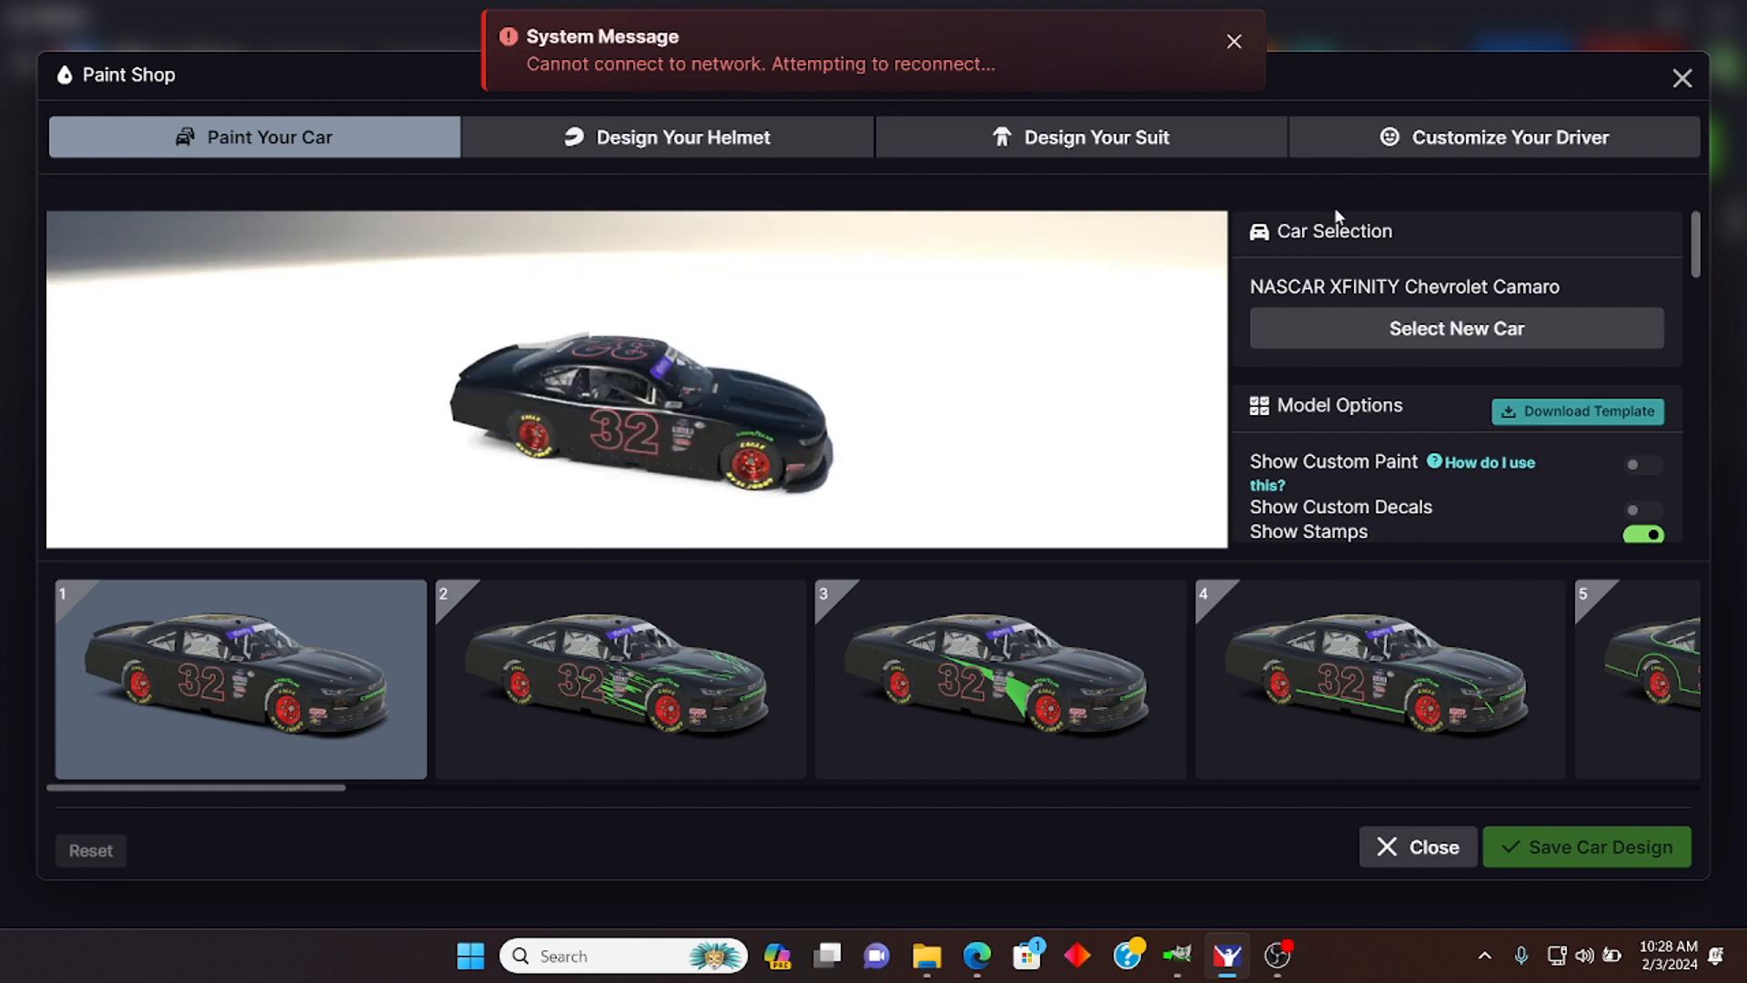
pyautogui.click(1551, 417)
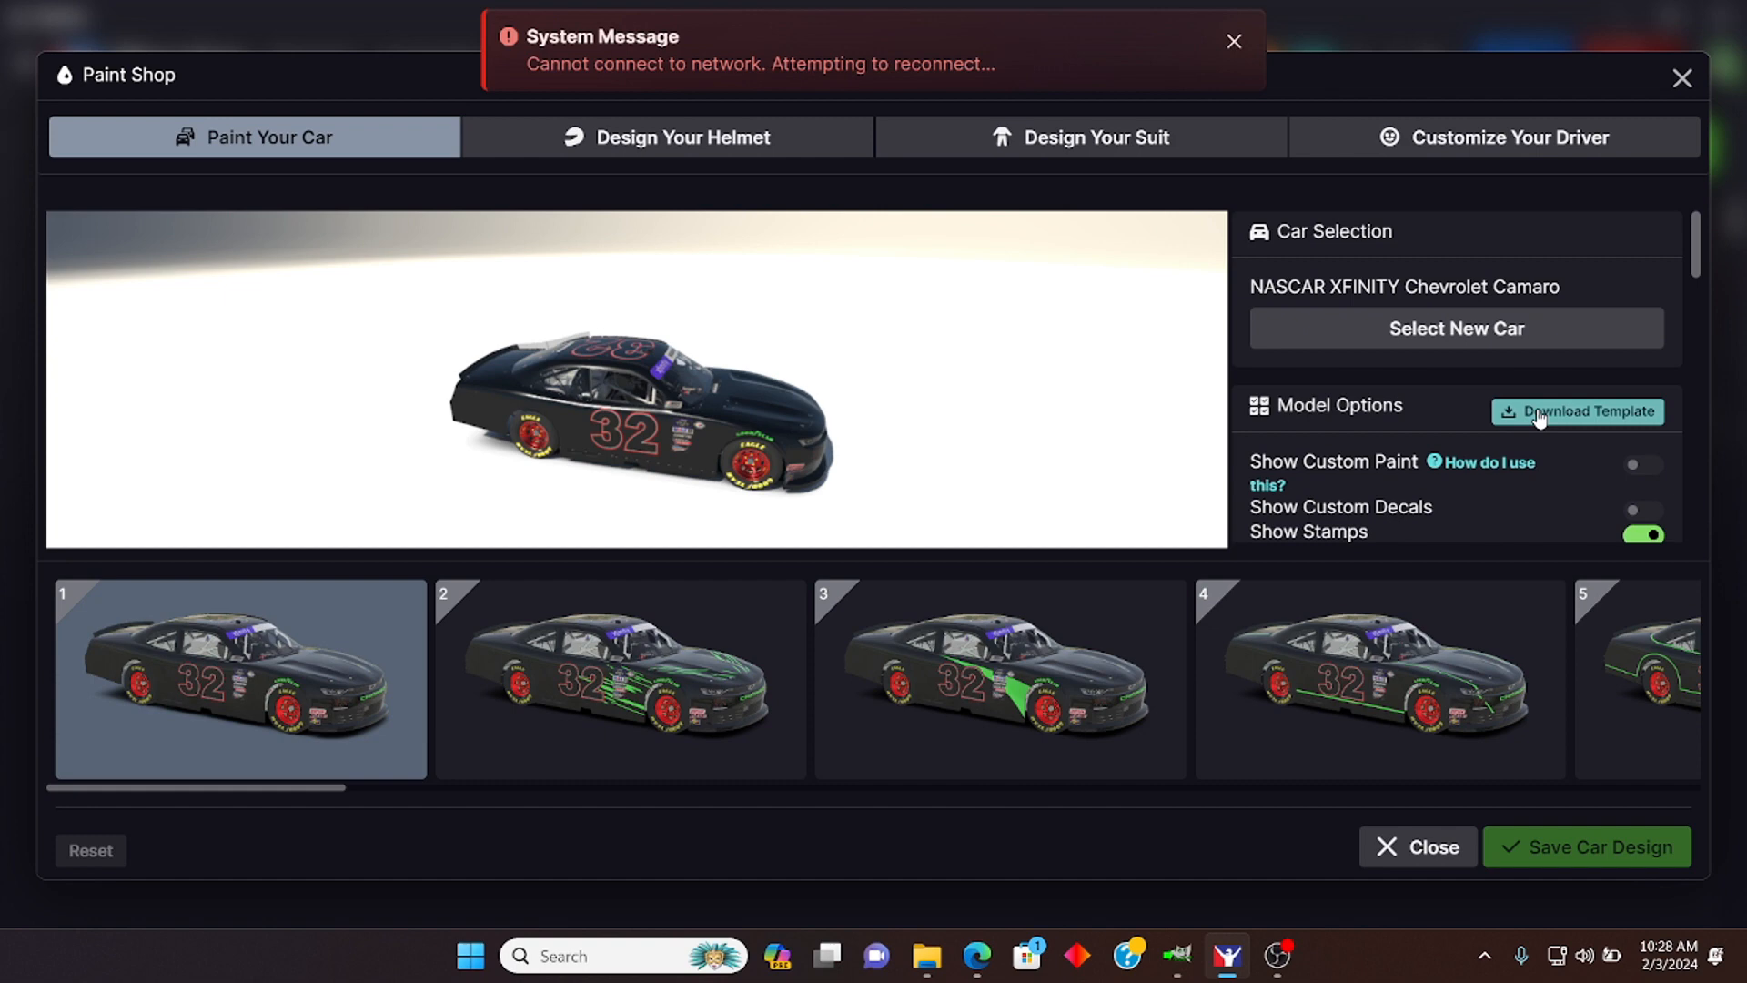
pyautogui.moveTo(1506, 466)
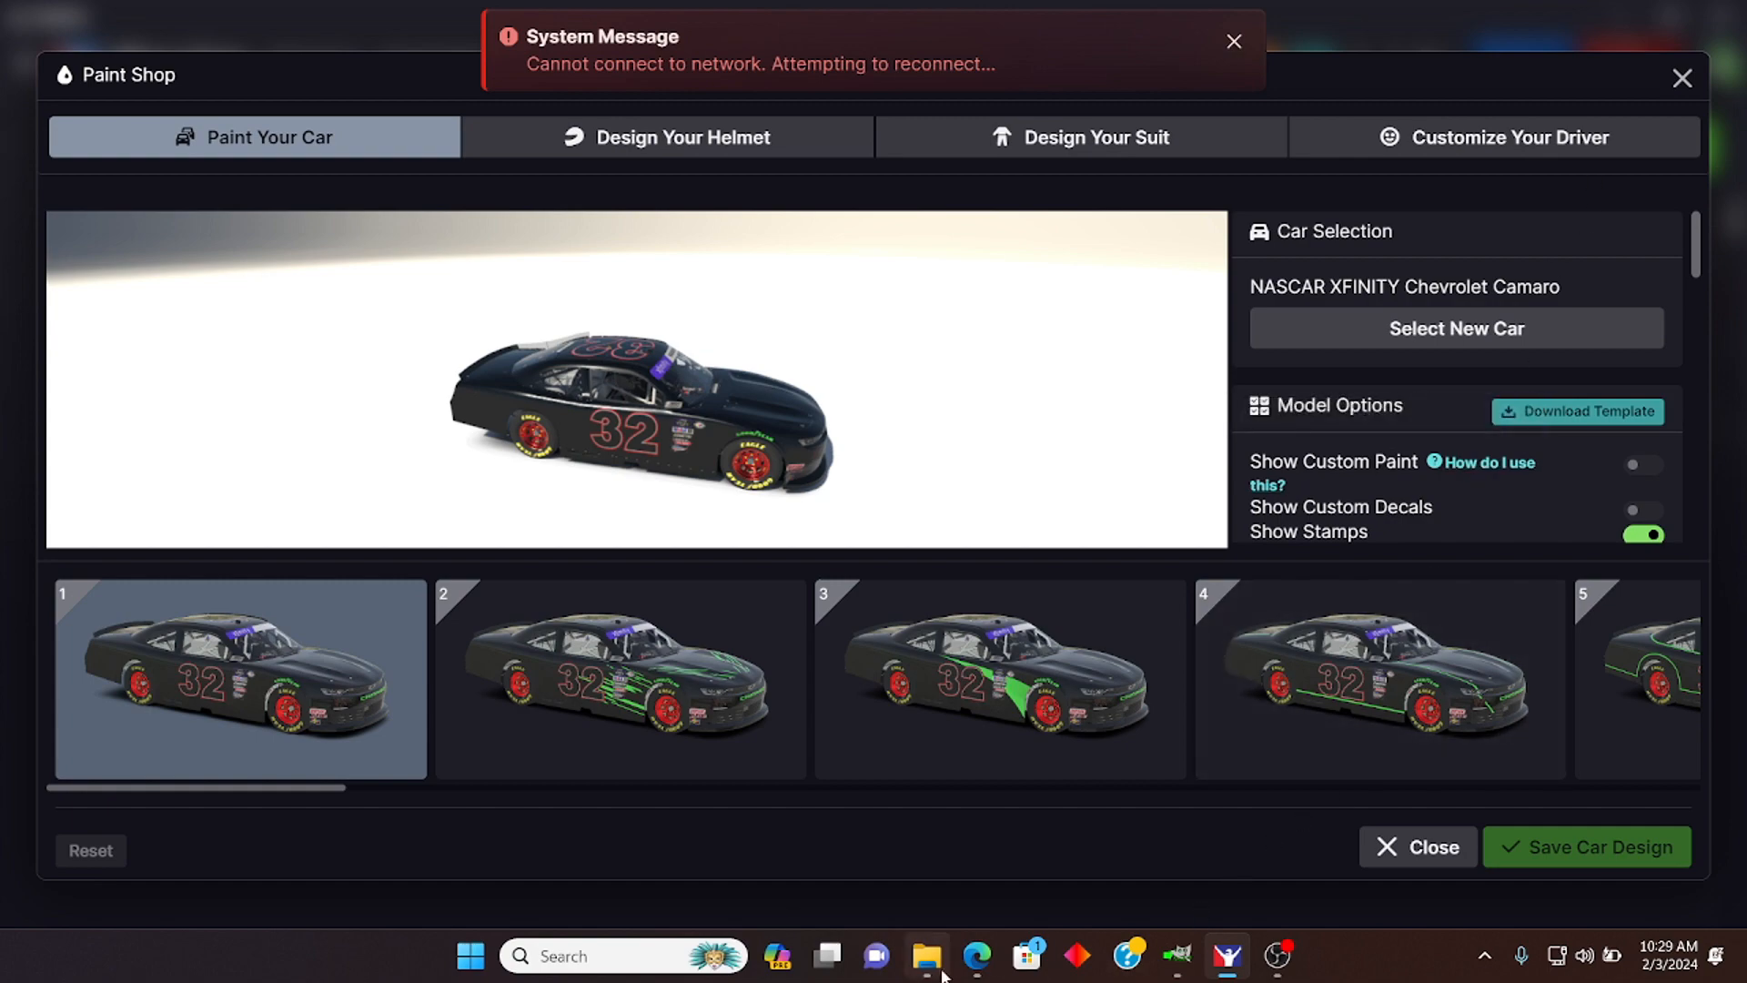
# Step: Launch the Trading Paints desktop app to fetch the paints, and return to the iRacing Paint Shop
pyautogui.click(976, 955)
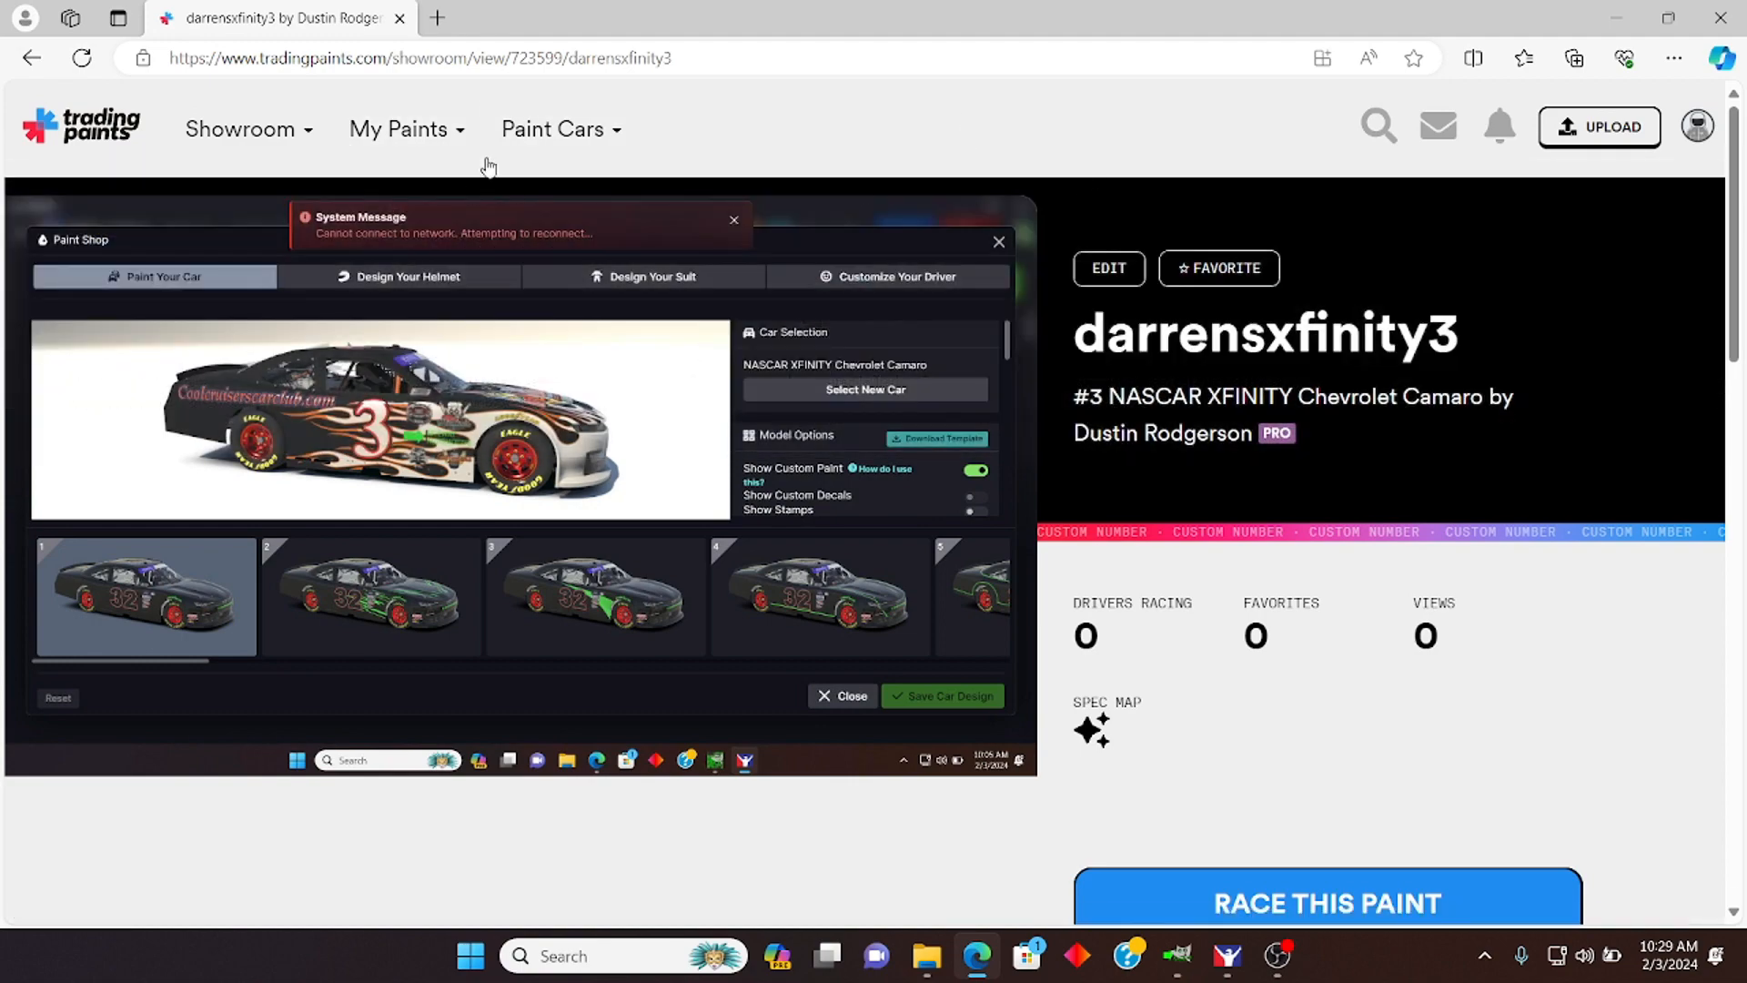
pyautogui.click(1616, 19)
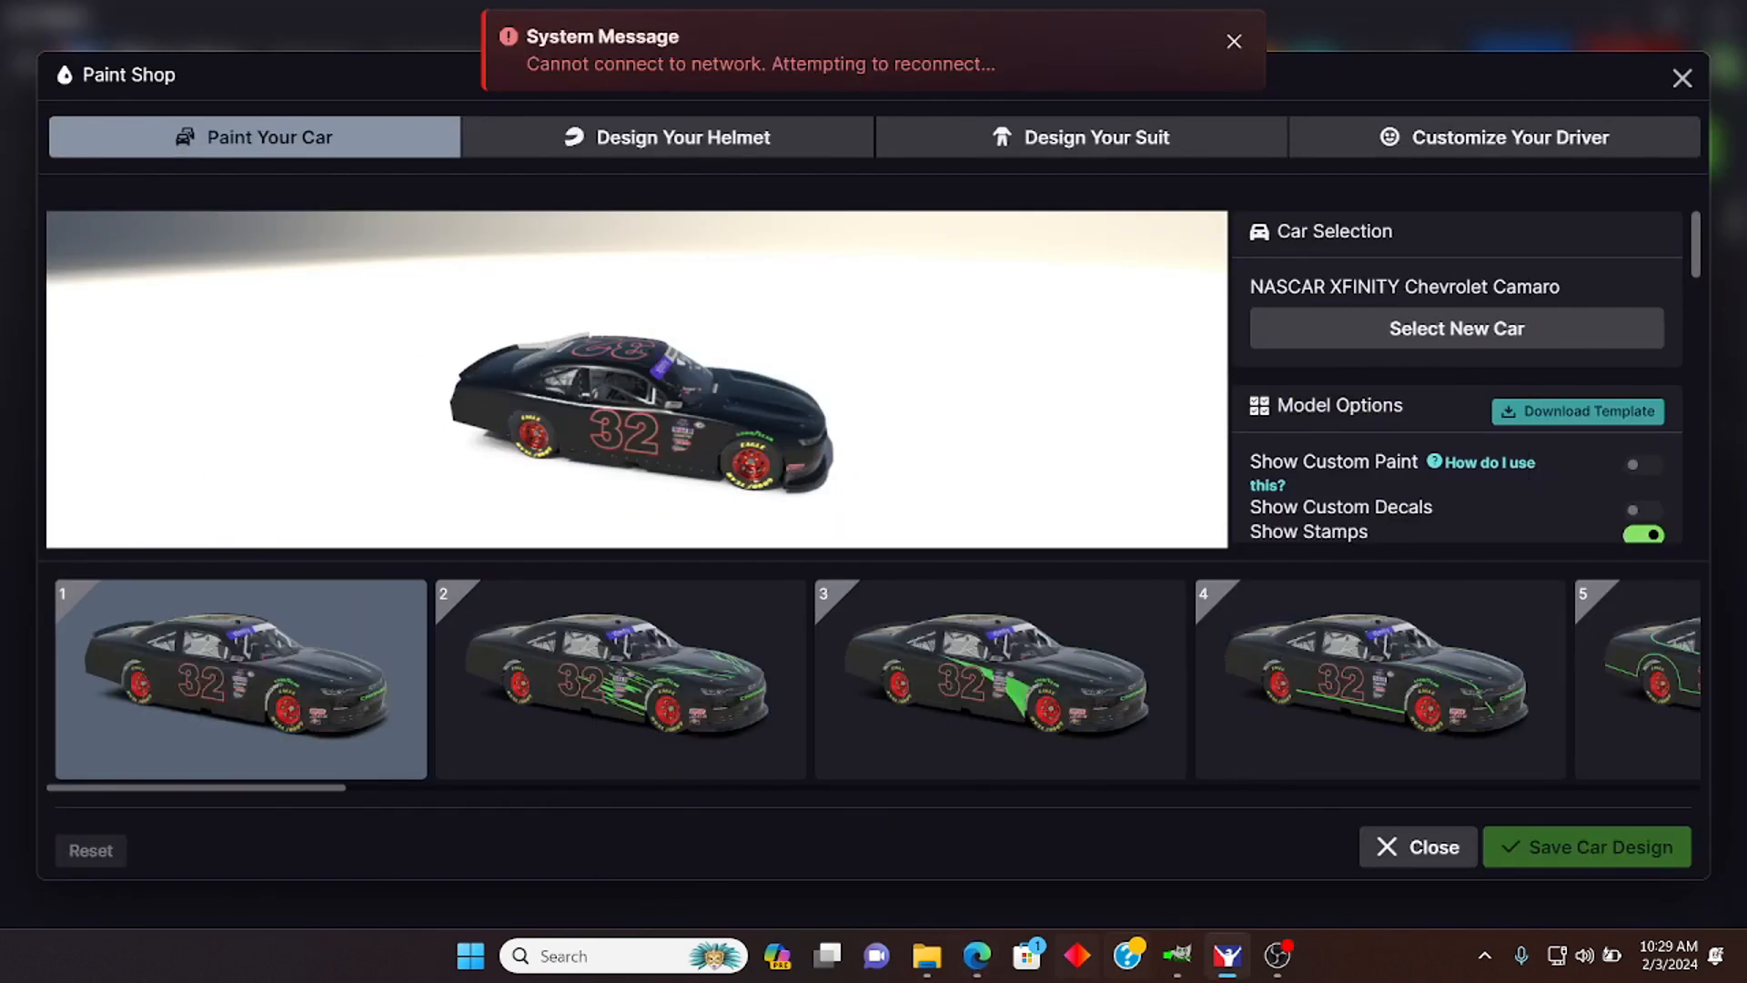
pyautogui.click(1227, 956)
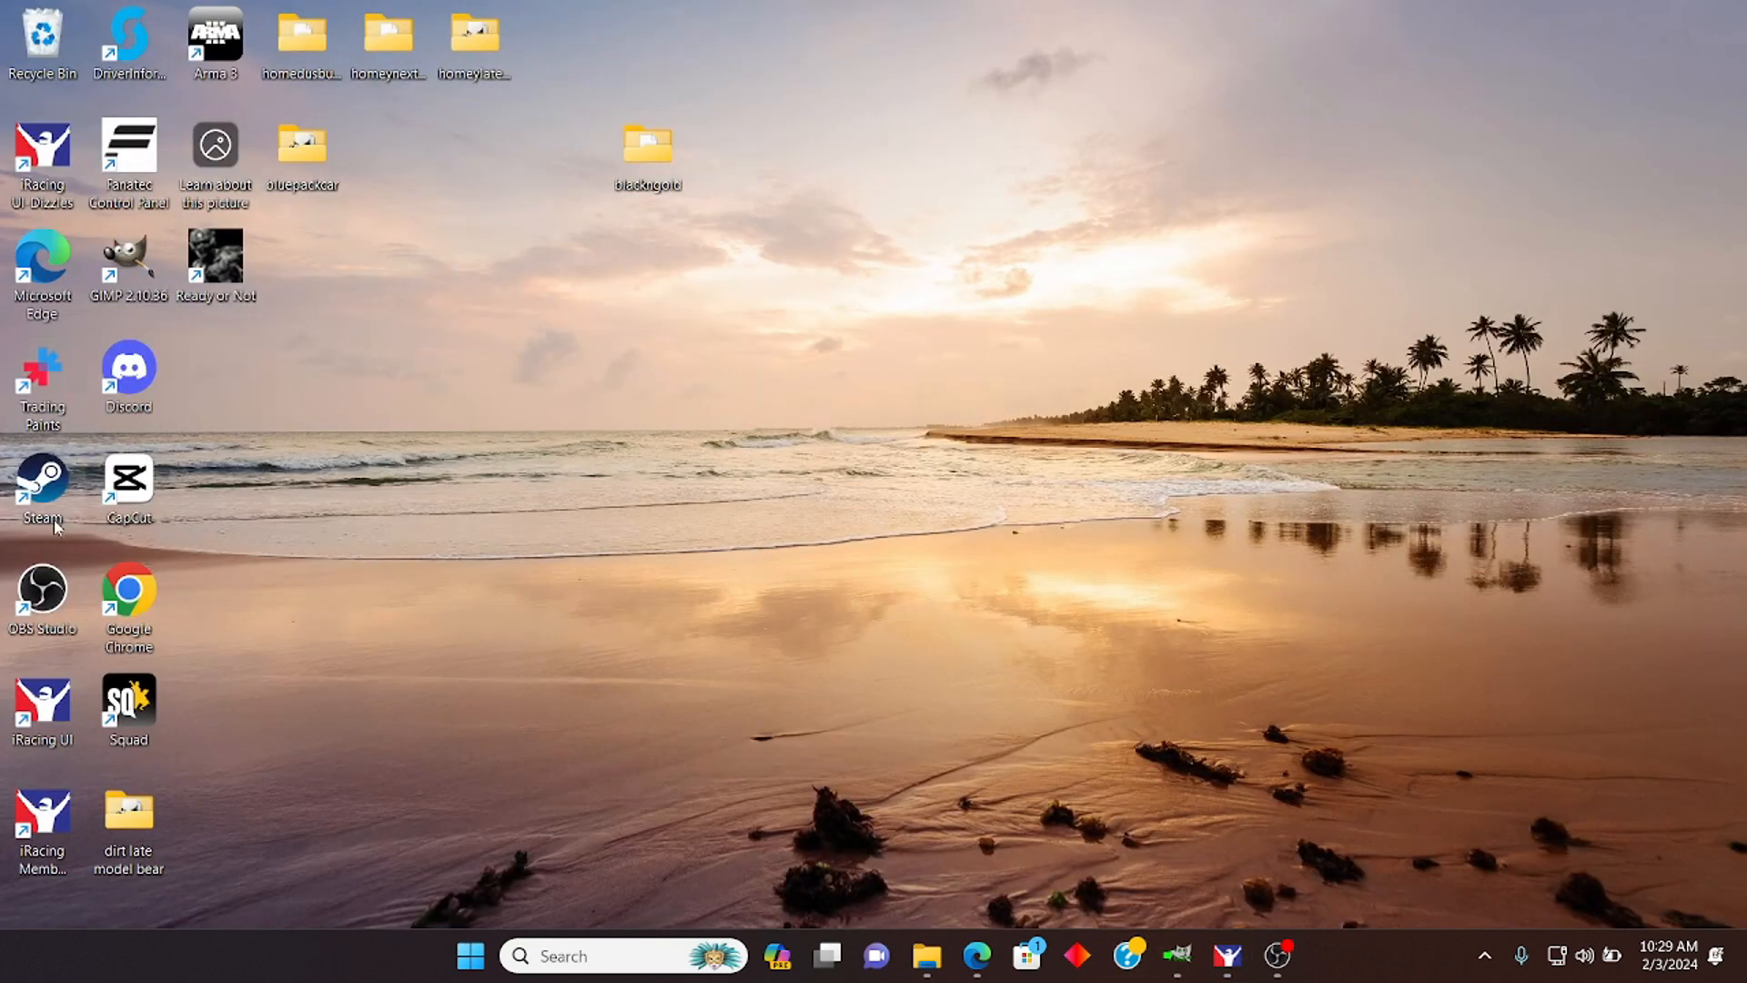
pyautogui.doubleClick(46, 391)
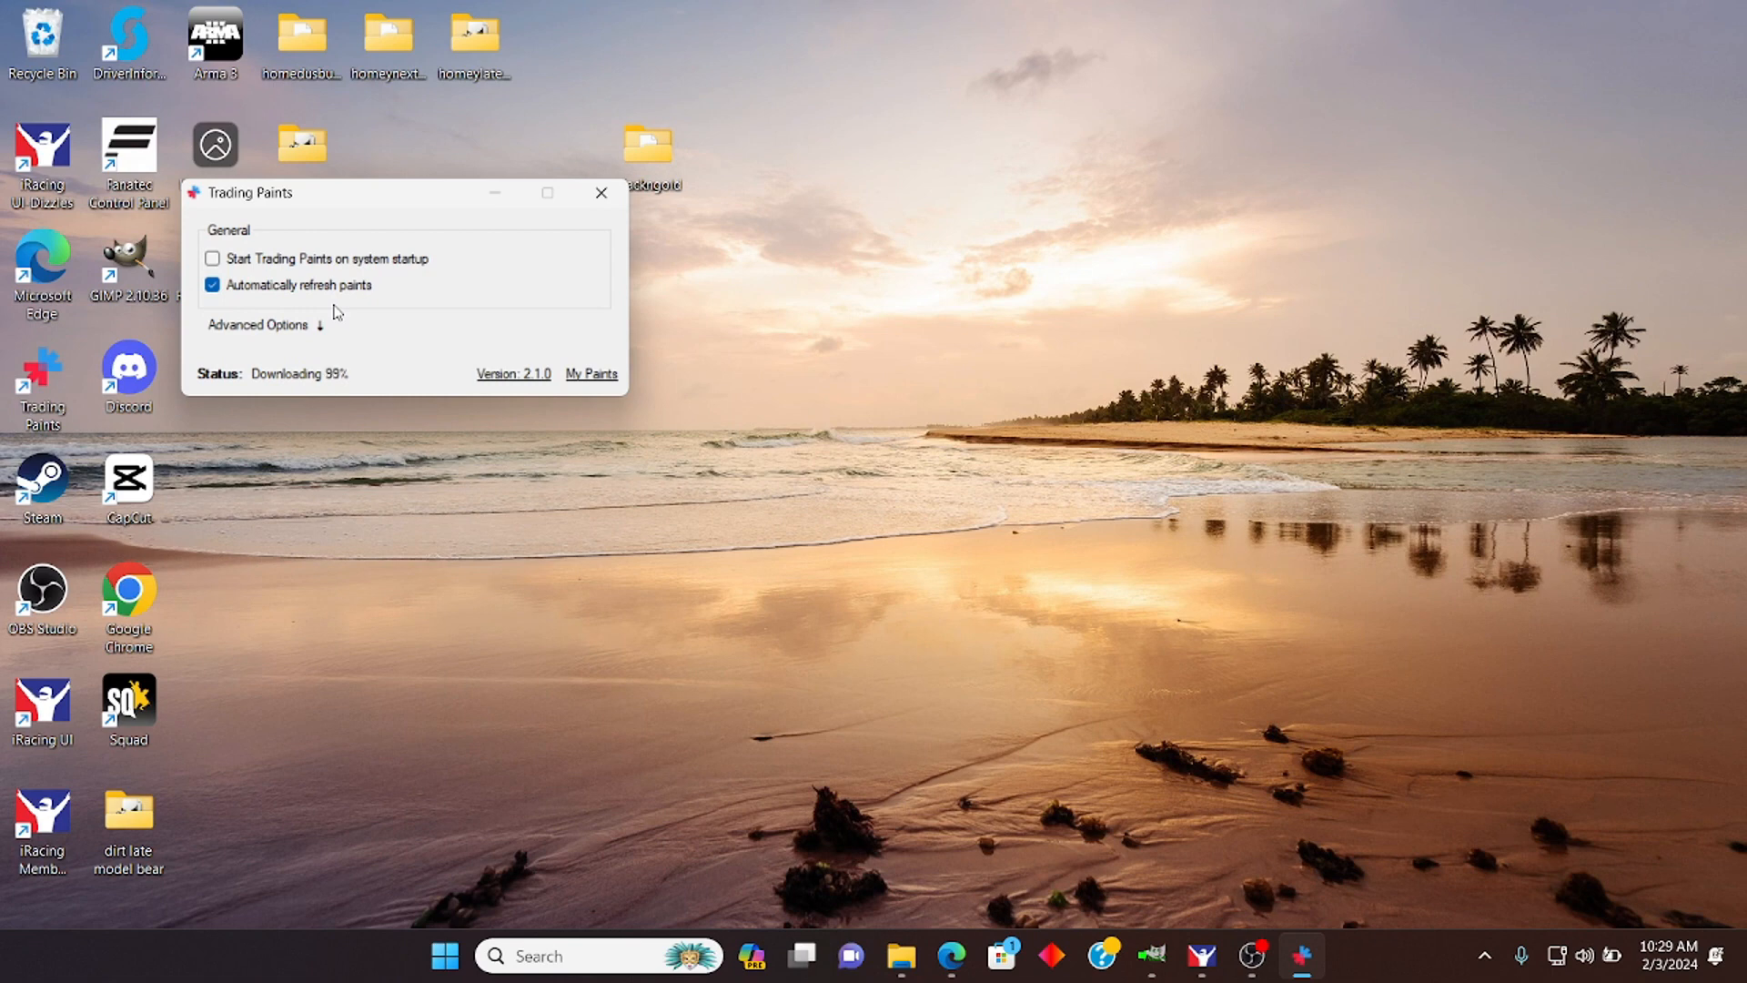
pyautogui.click(1208, 968)
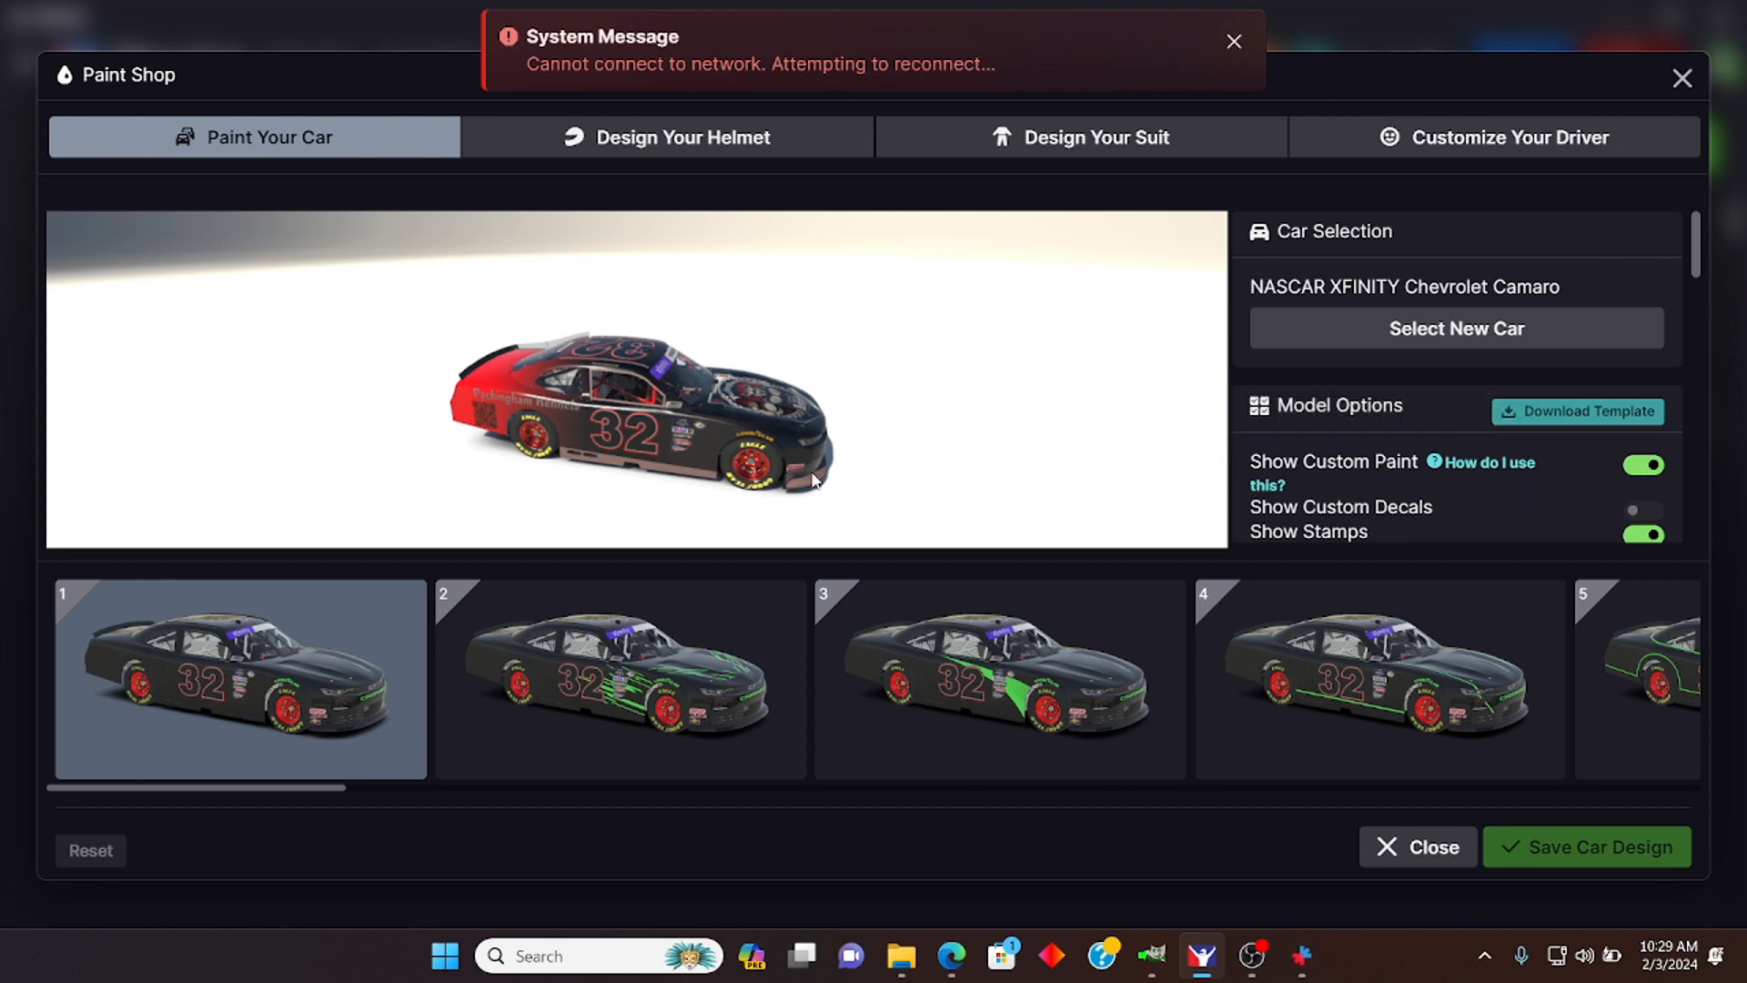
# Step: Inspect the Camaro's paint from several sides, comparing it with Show Custom Paint off and on
pyautogui.moveTo(812, 474); pyautogui.dragTo(788, 405)
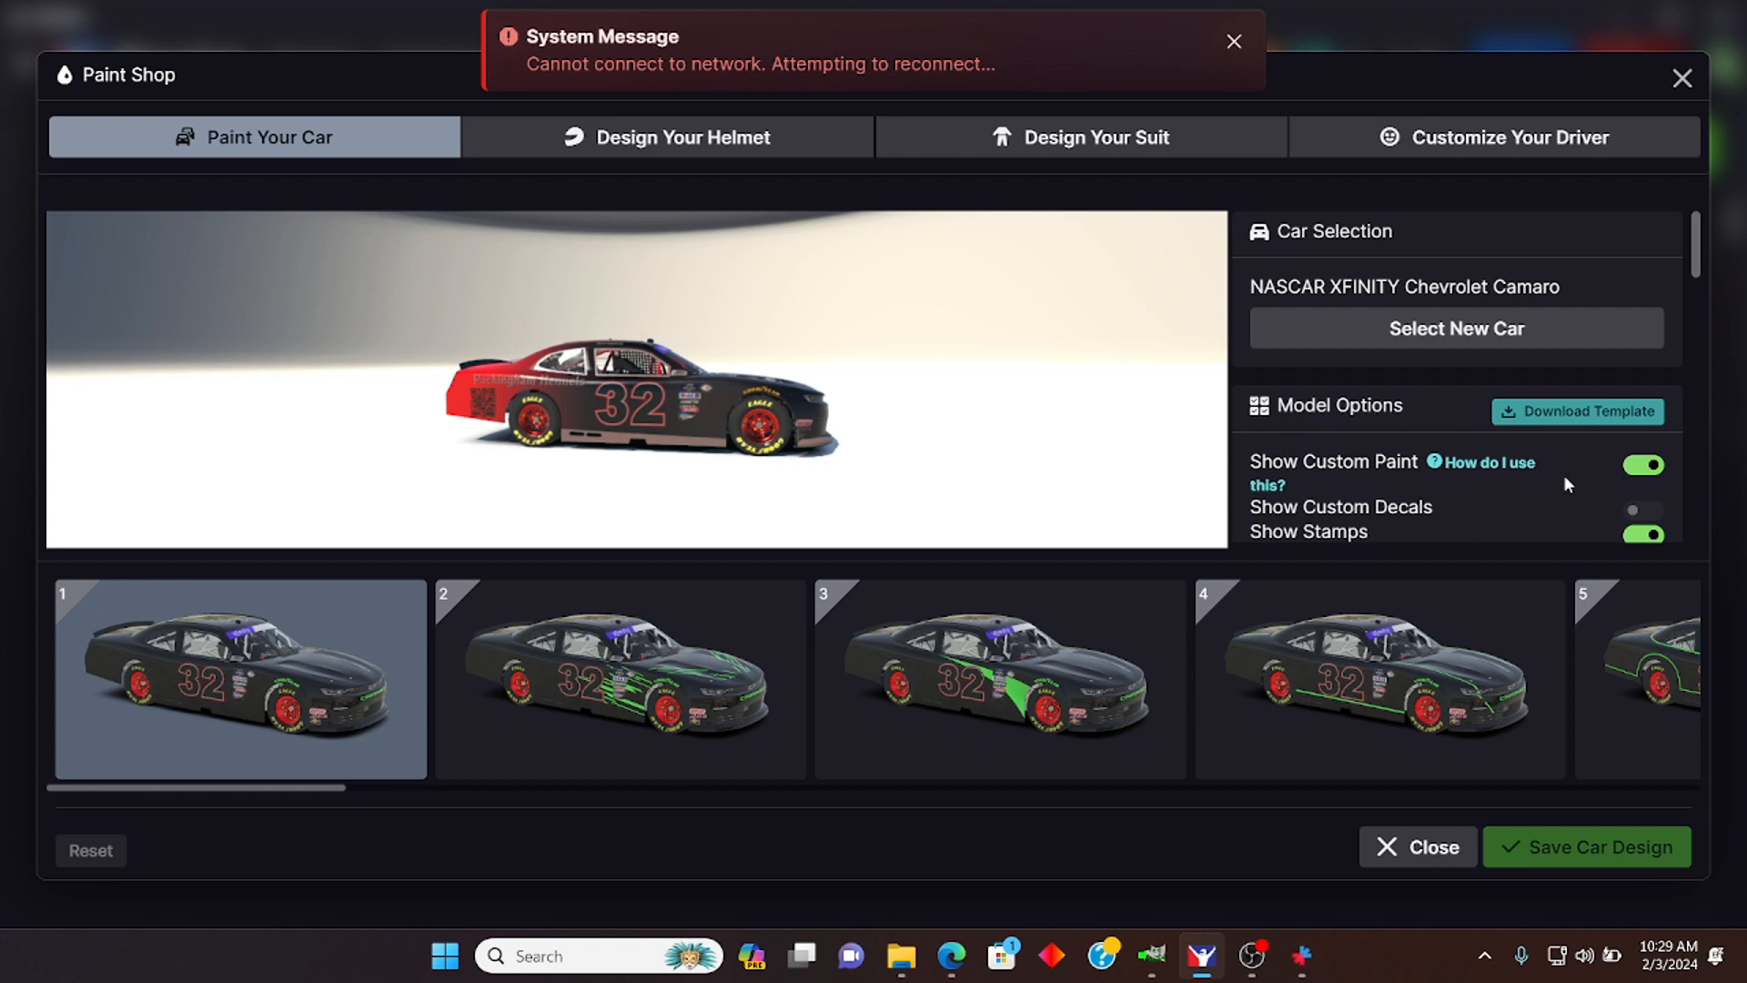
pyautogui.moveTo(492, 483); pyautogui.dragTo(901, 484)
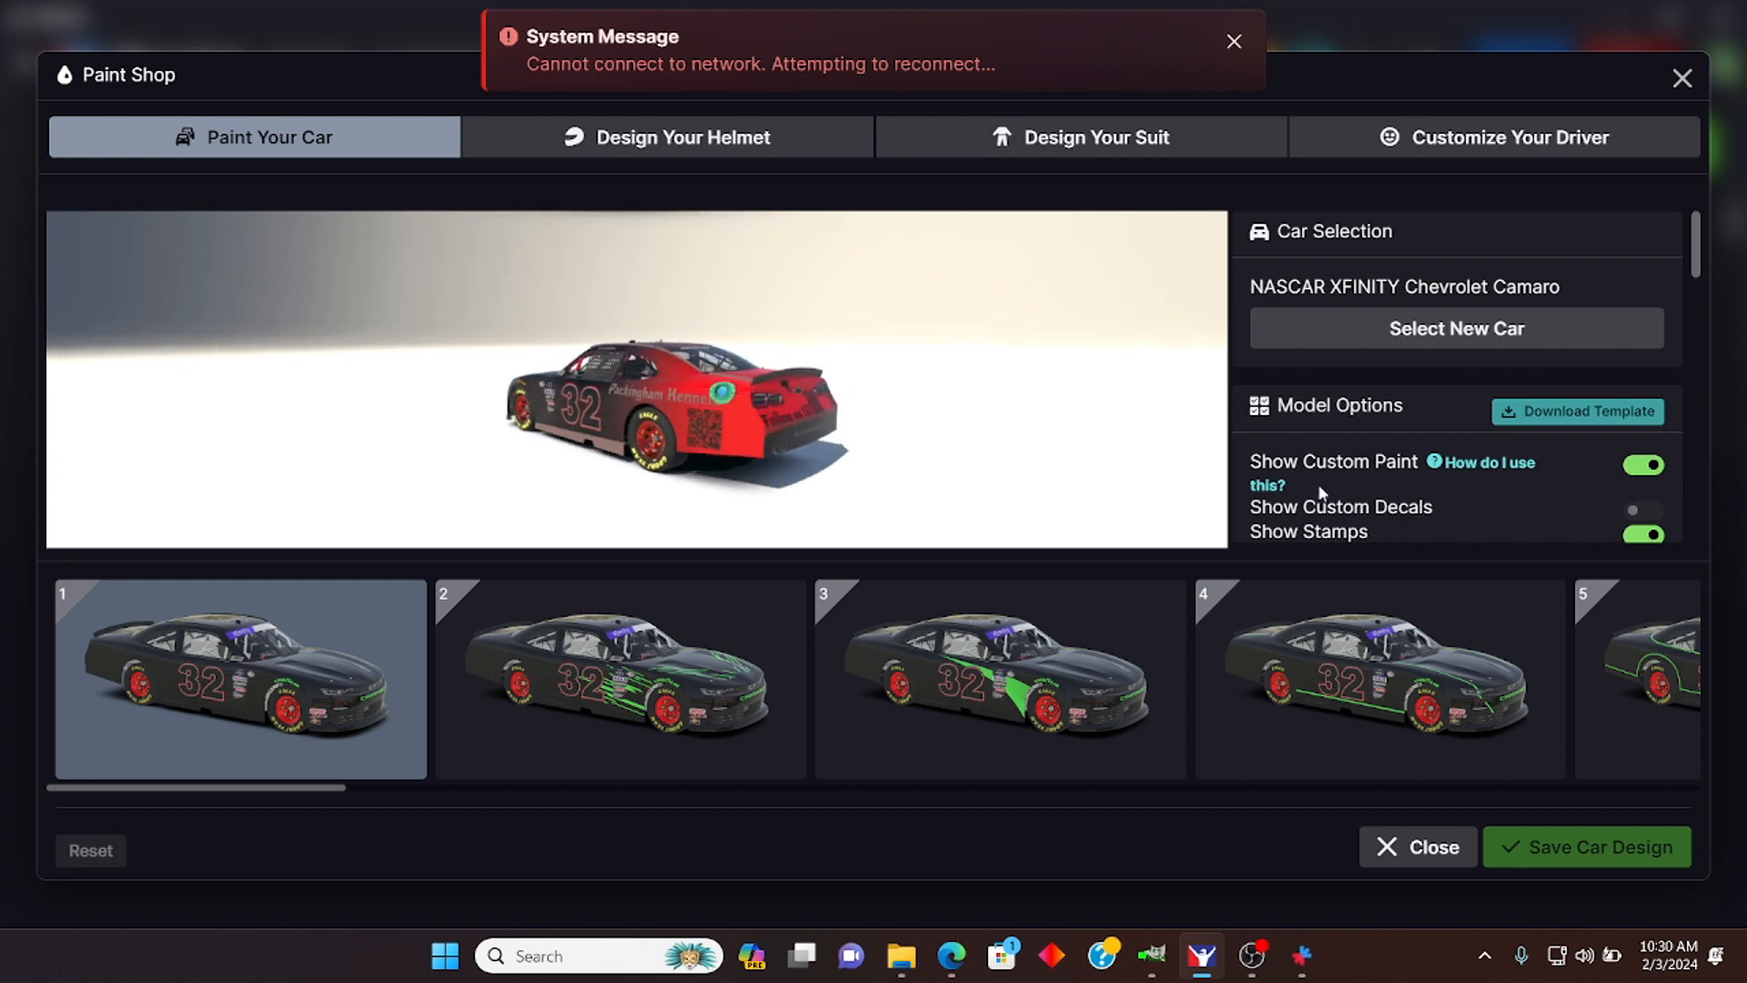
pyautogui.moveTo(737, 453); pyautogui.dragTo(963, 408)
pyautogui.moveTo(850, 451); pyautogui.dragTo(900, 466)
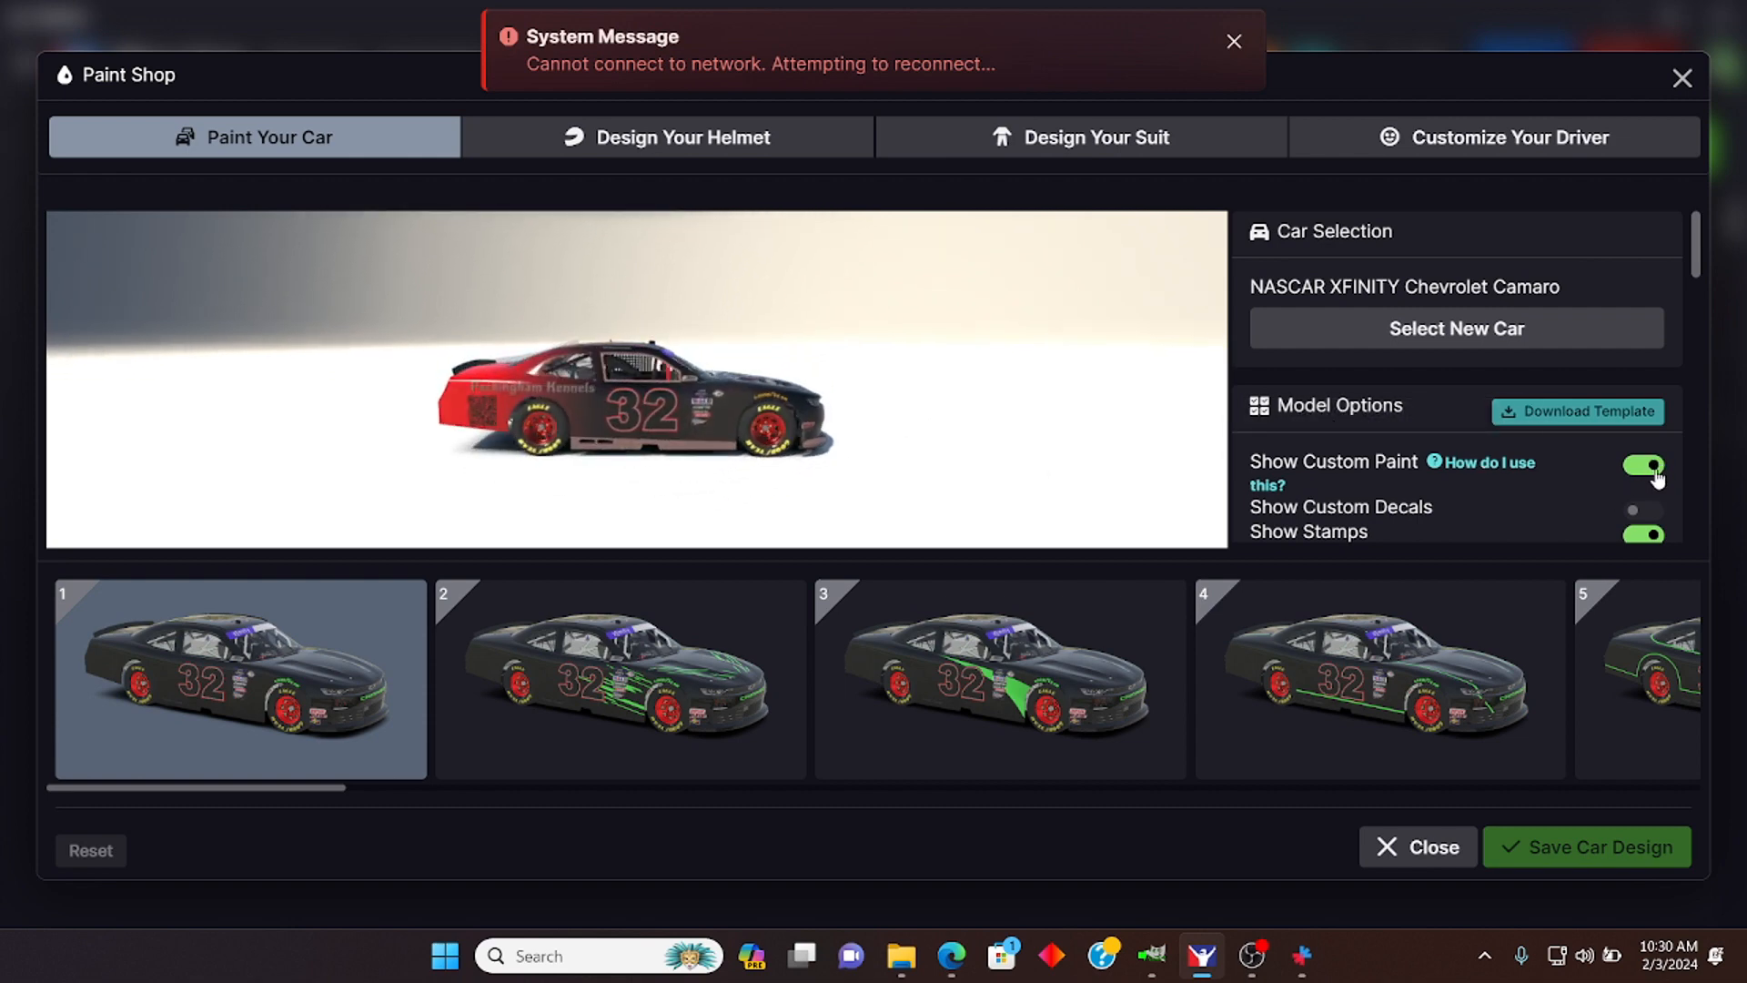
pyautogui.click(1646, 466)
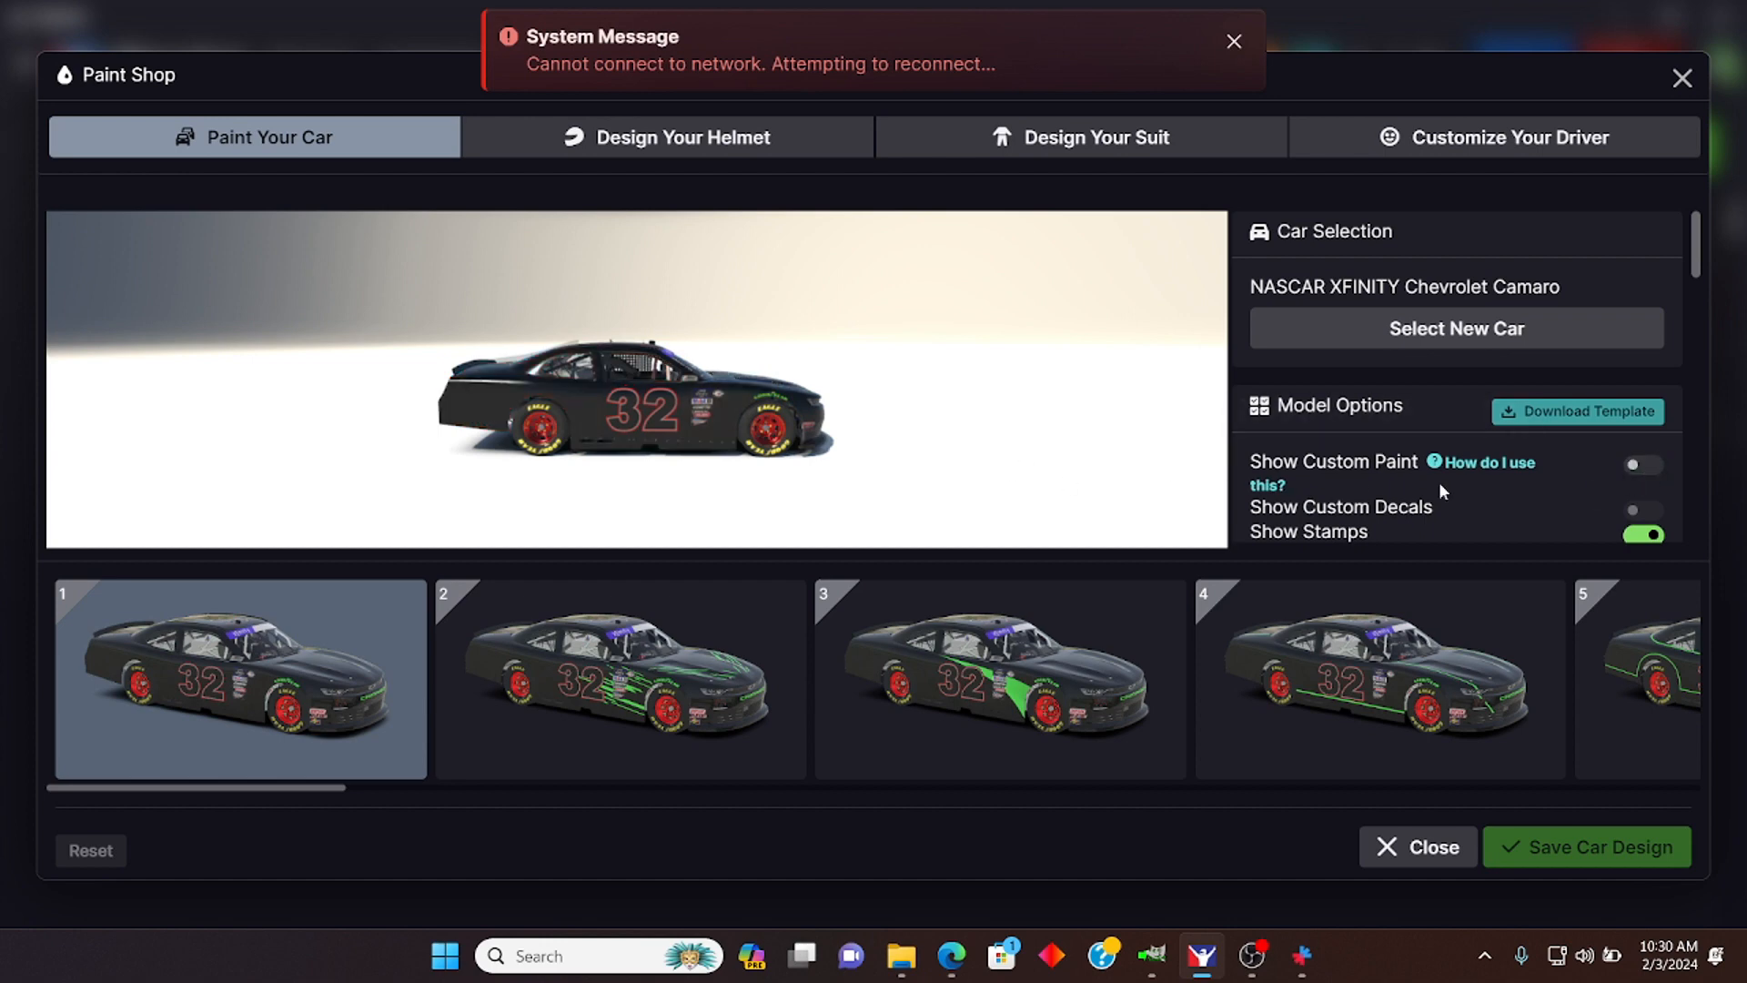
pyautogui.click(1633, 468)
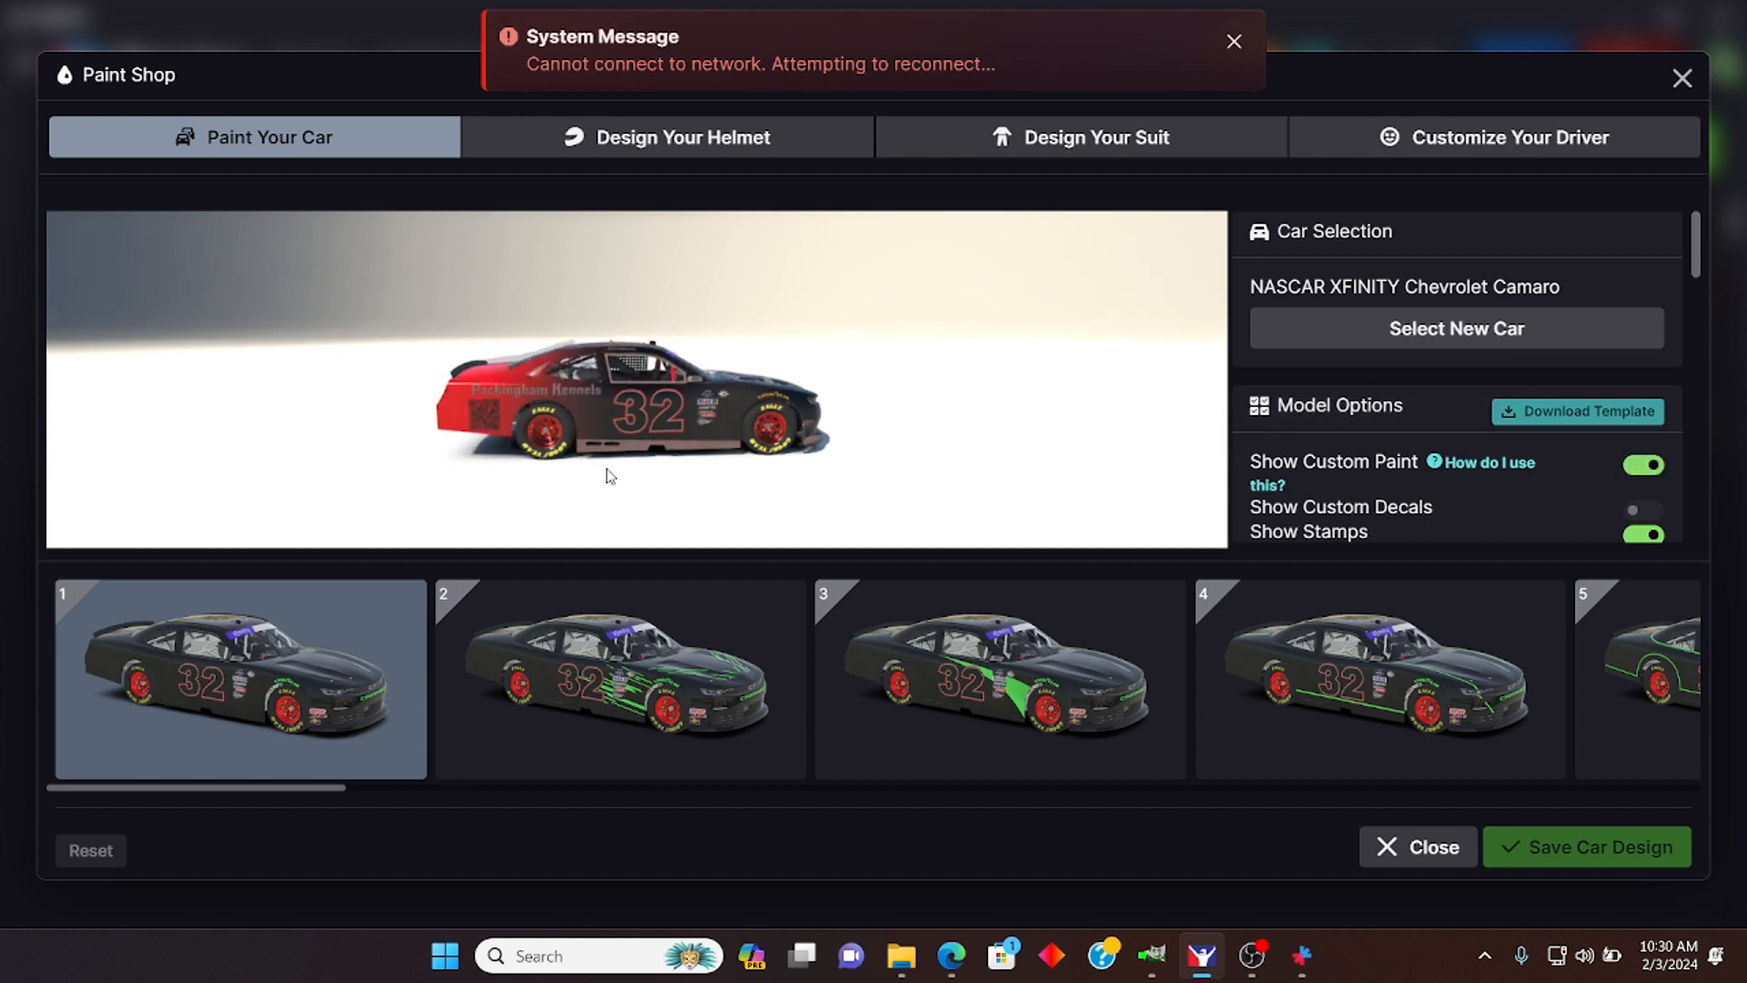
pyautogui.moveTo(609, 476); pyautogui.dragTo(986, 435)
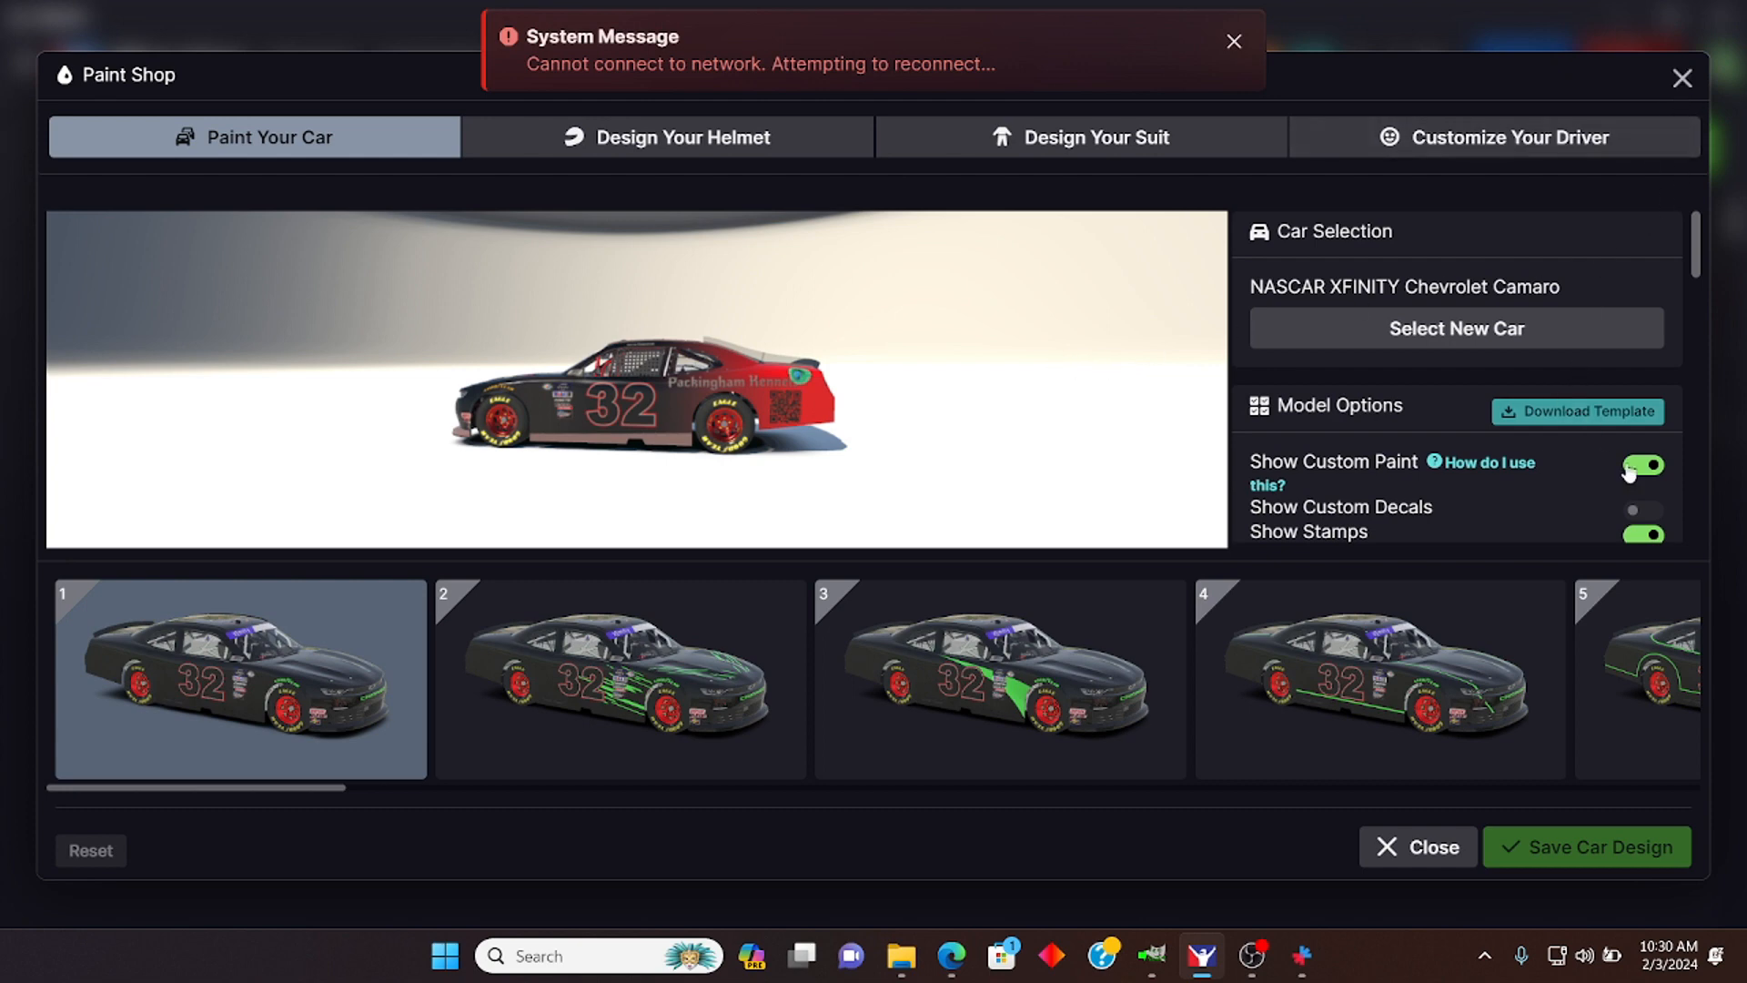
# Step: Quit the Trading Paints app, and turn off Show Custom Paint before leaving the Paint Shop
pyautogui.click(1484, 955)
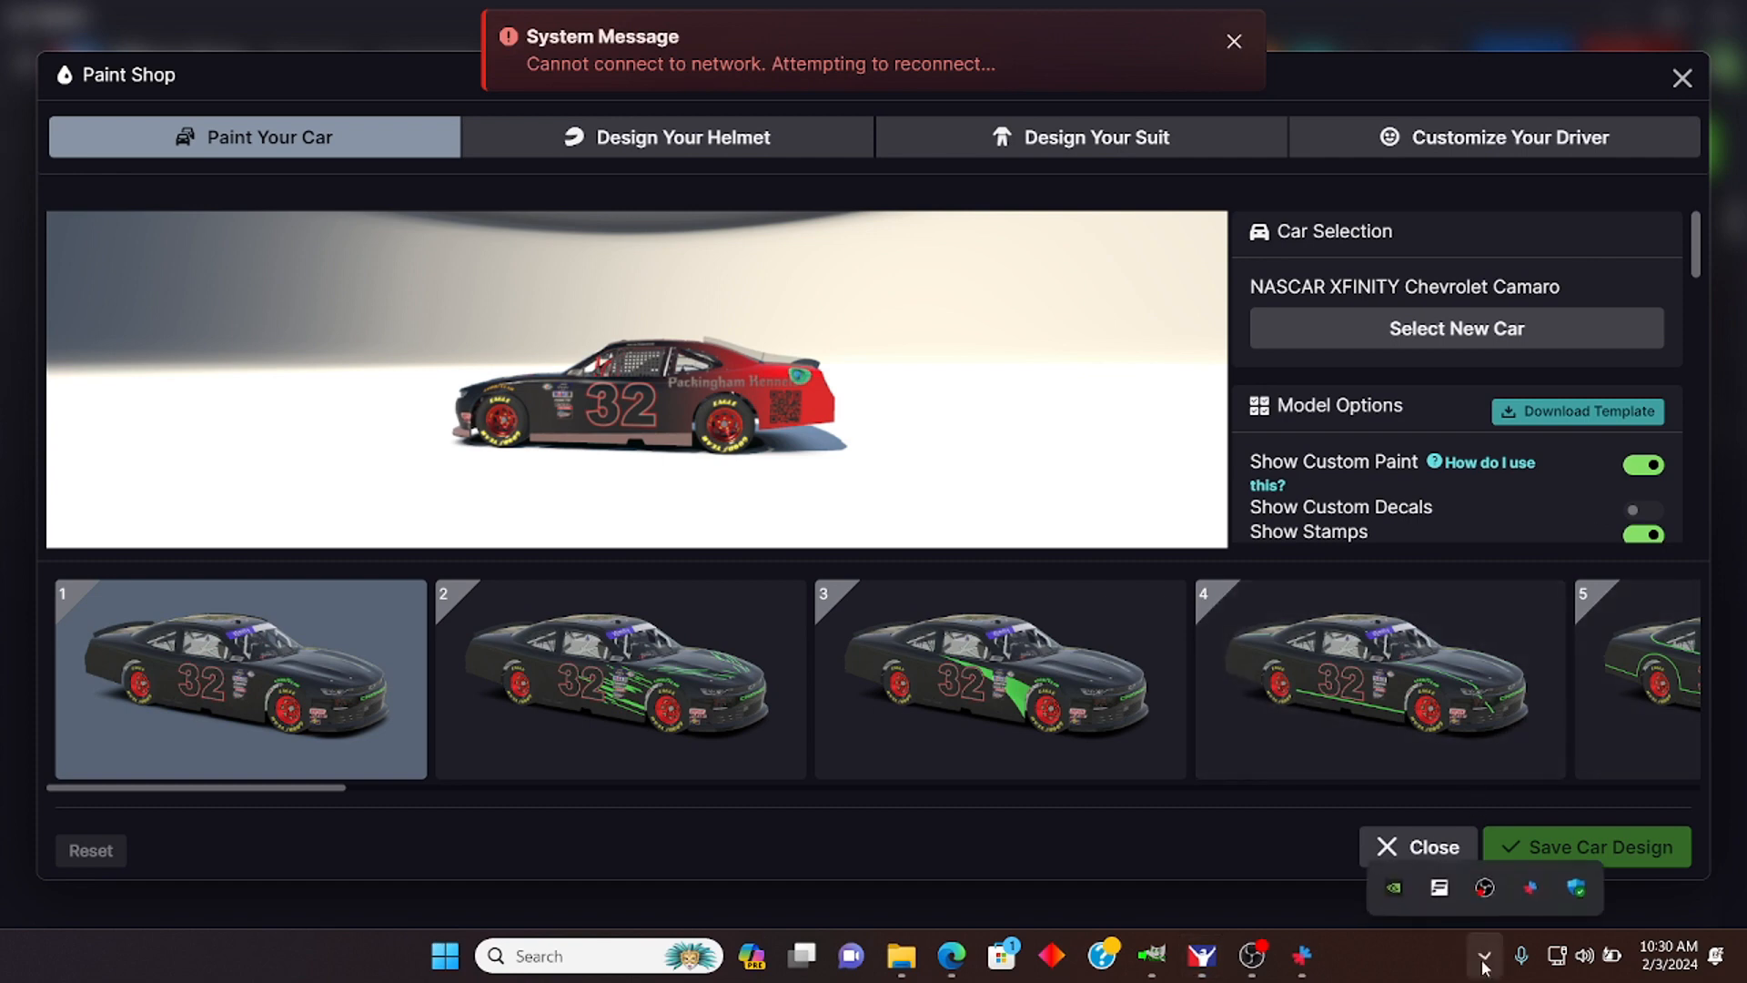
pyautogui.rightClick(1530, 887)
pyautogui.click(1460, 871)
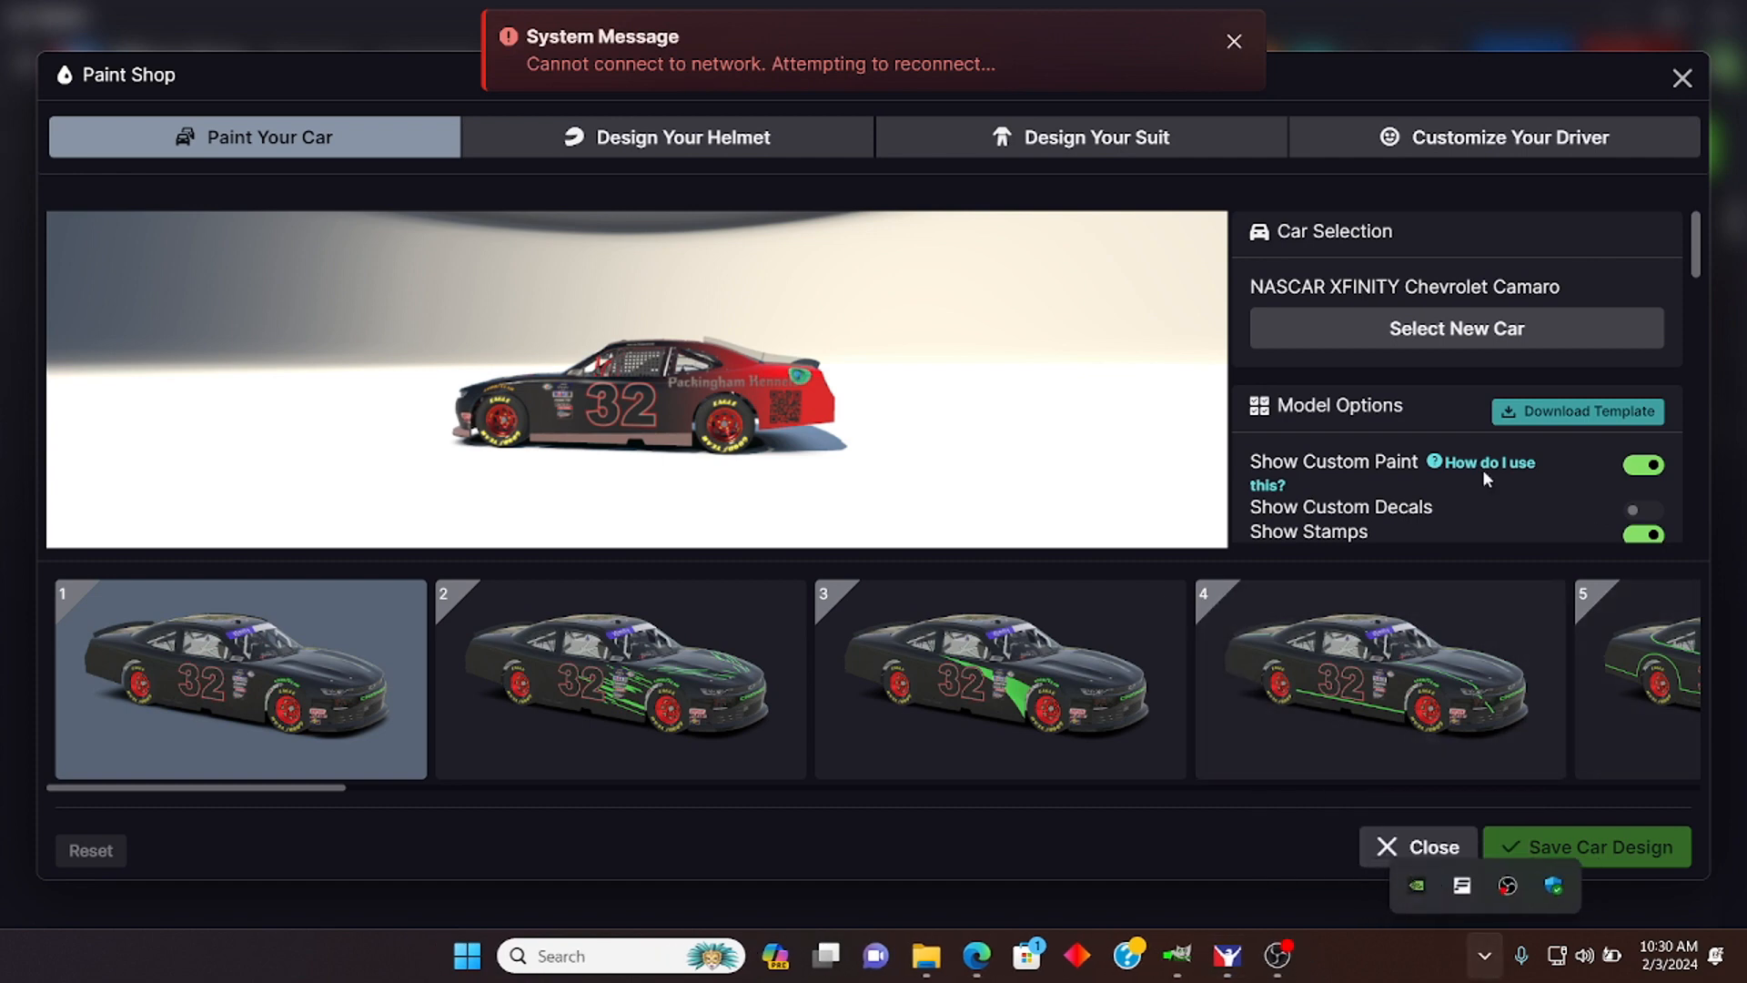
pyautogui.click(1643, 472)
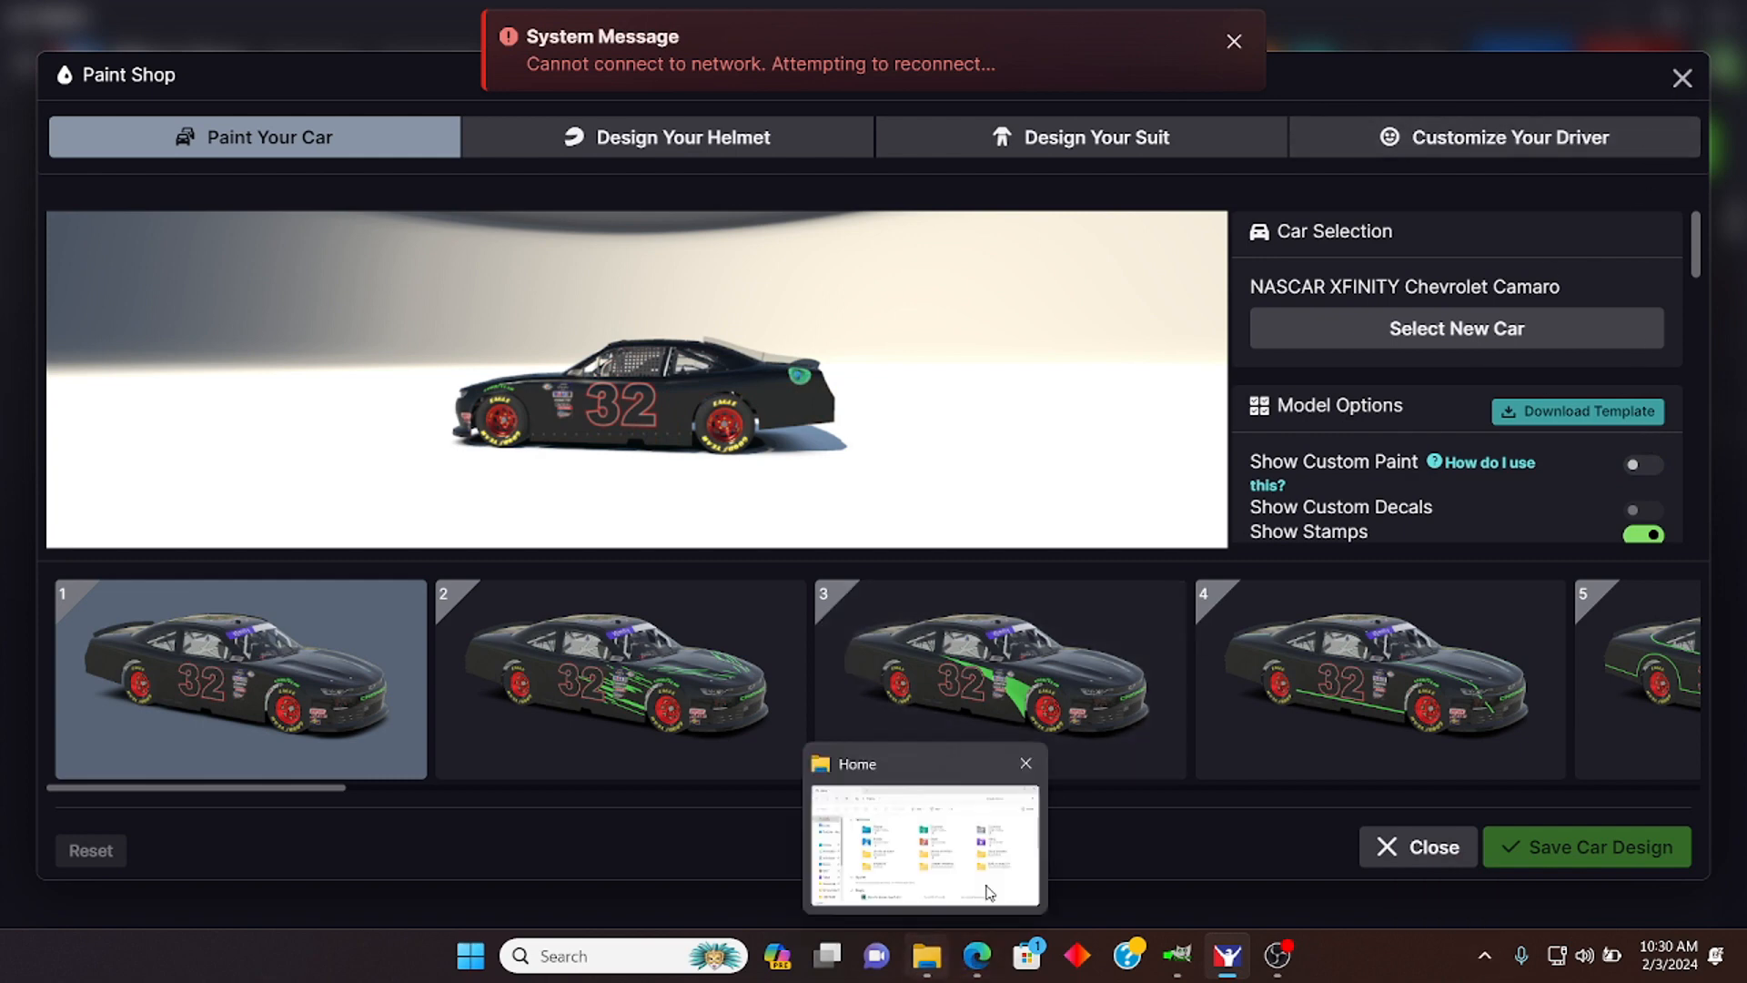
pyautogui.click(1681, 78)
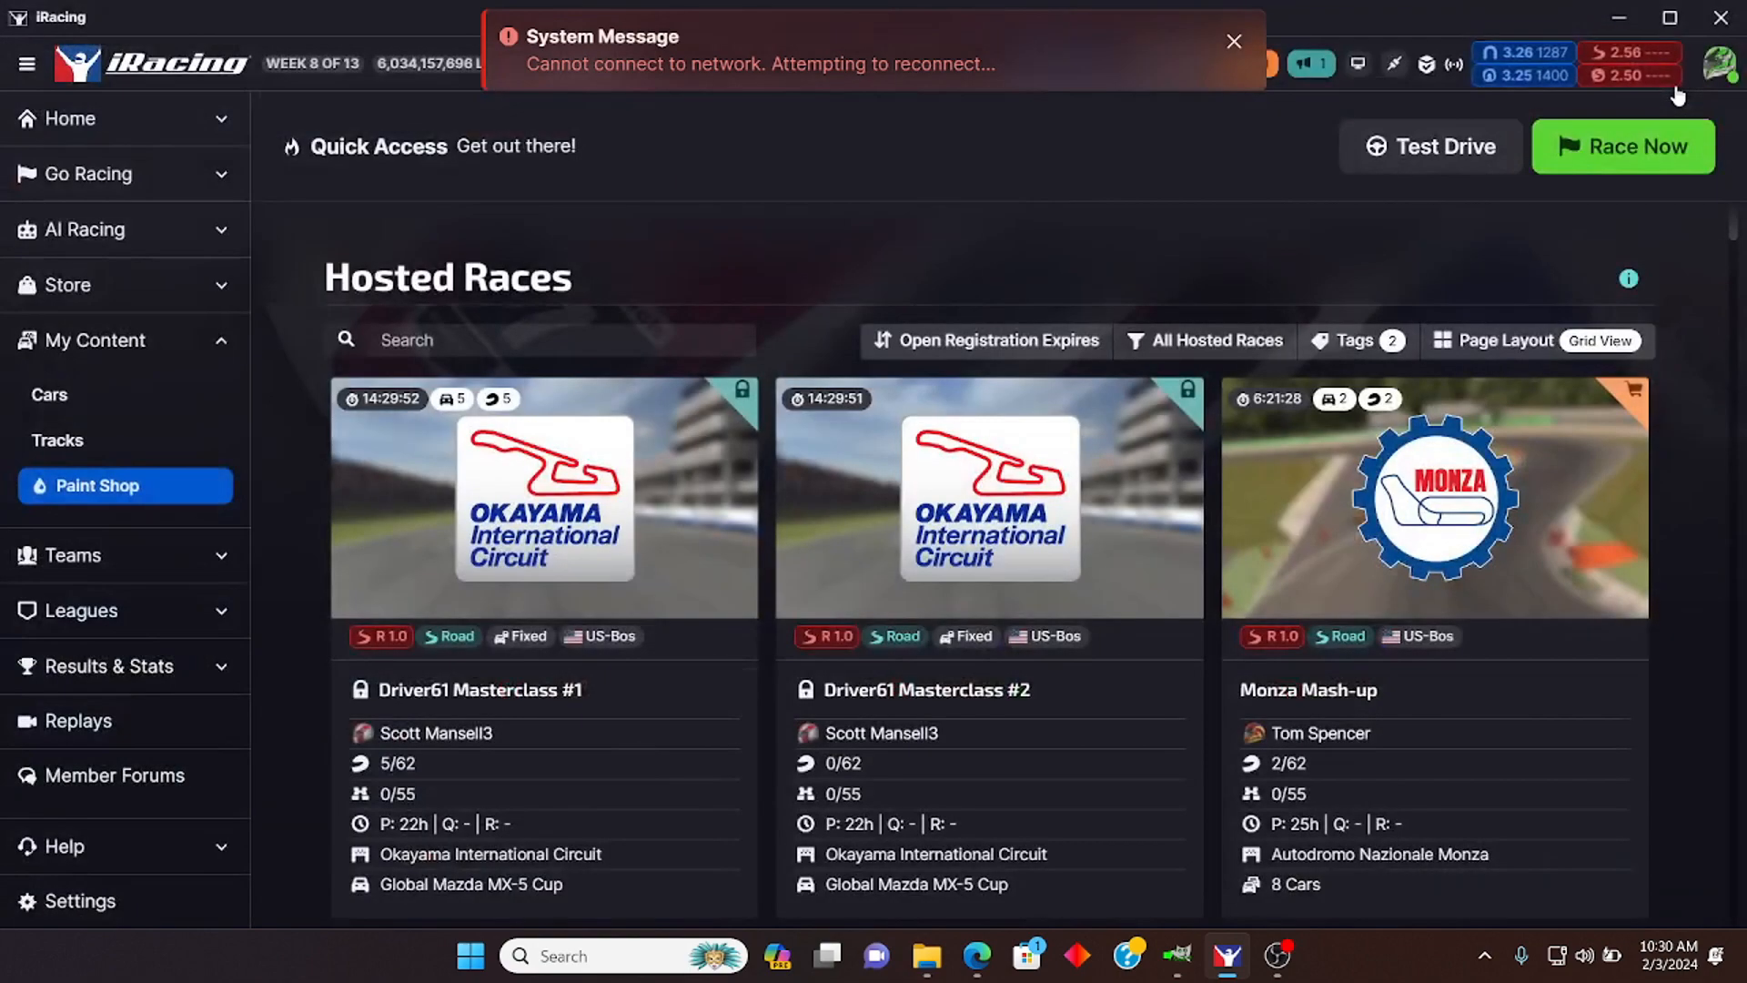
pyautogui.click(1618, 18)
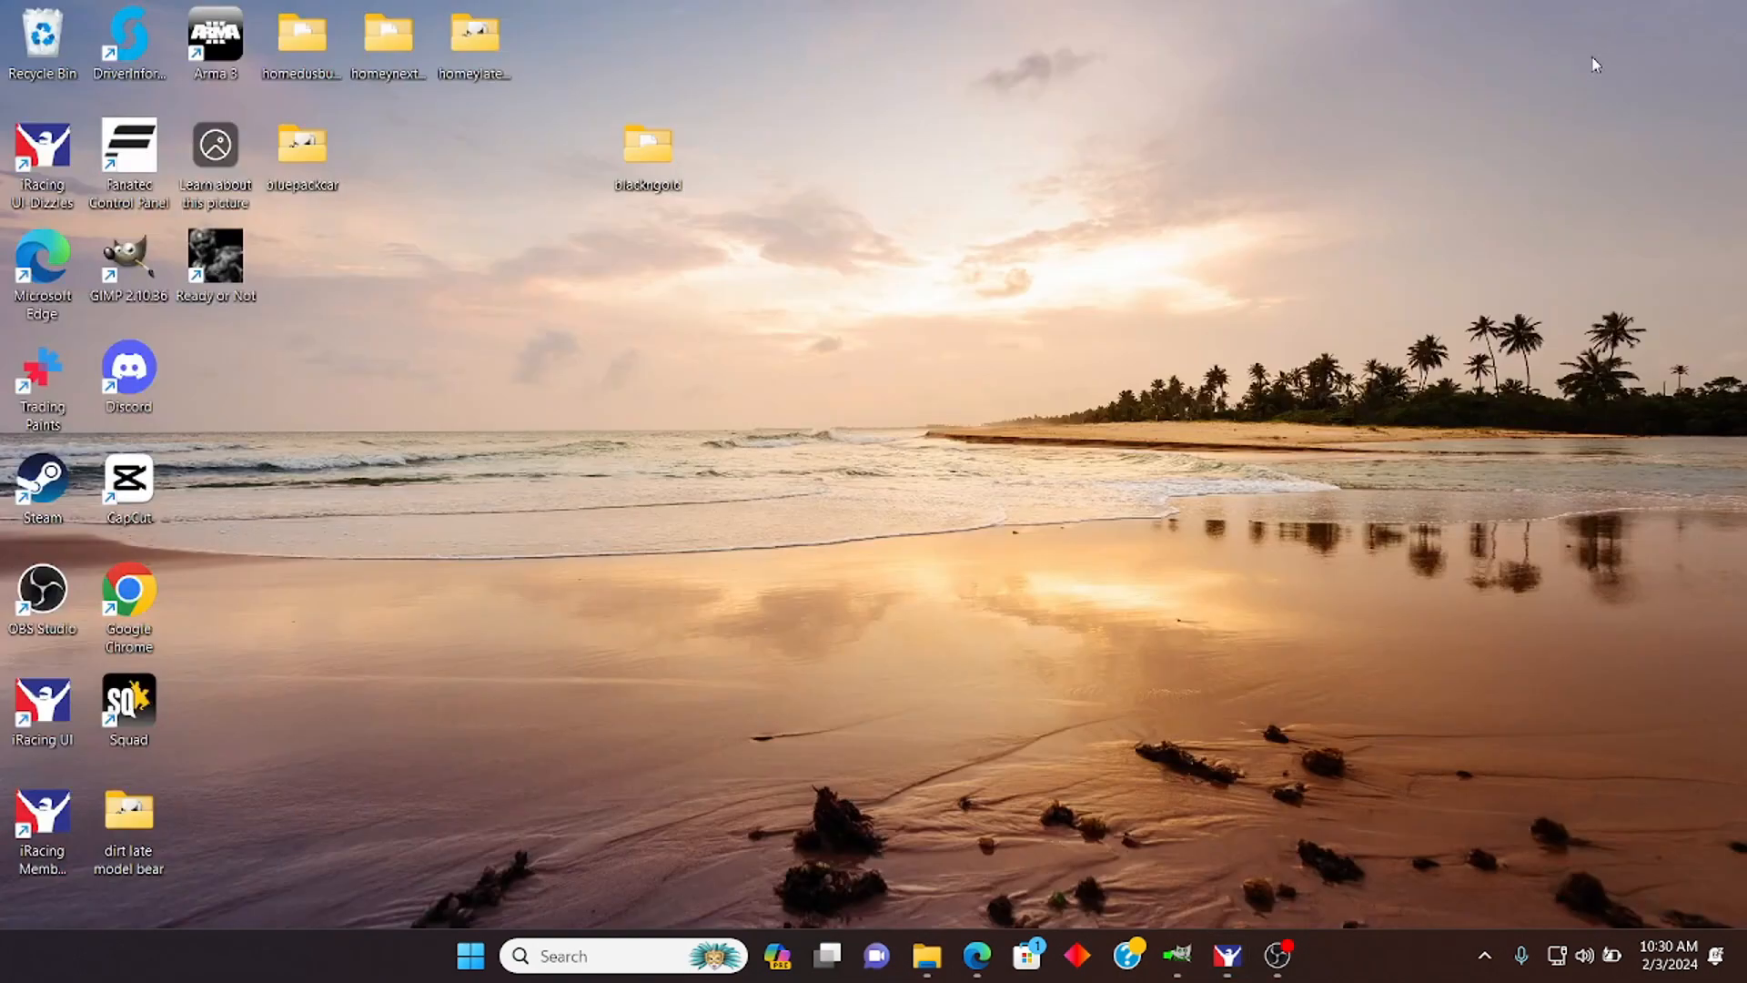
# Step: Open the paint folder inside Documents > iRacing in File Explorer
pyautogui.click(926, 955)
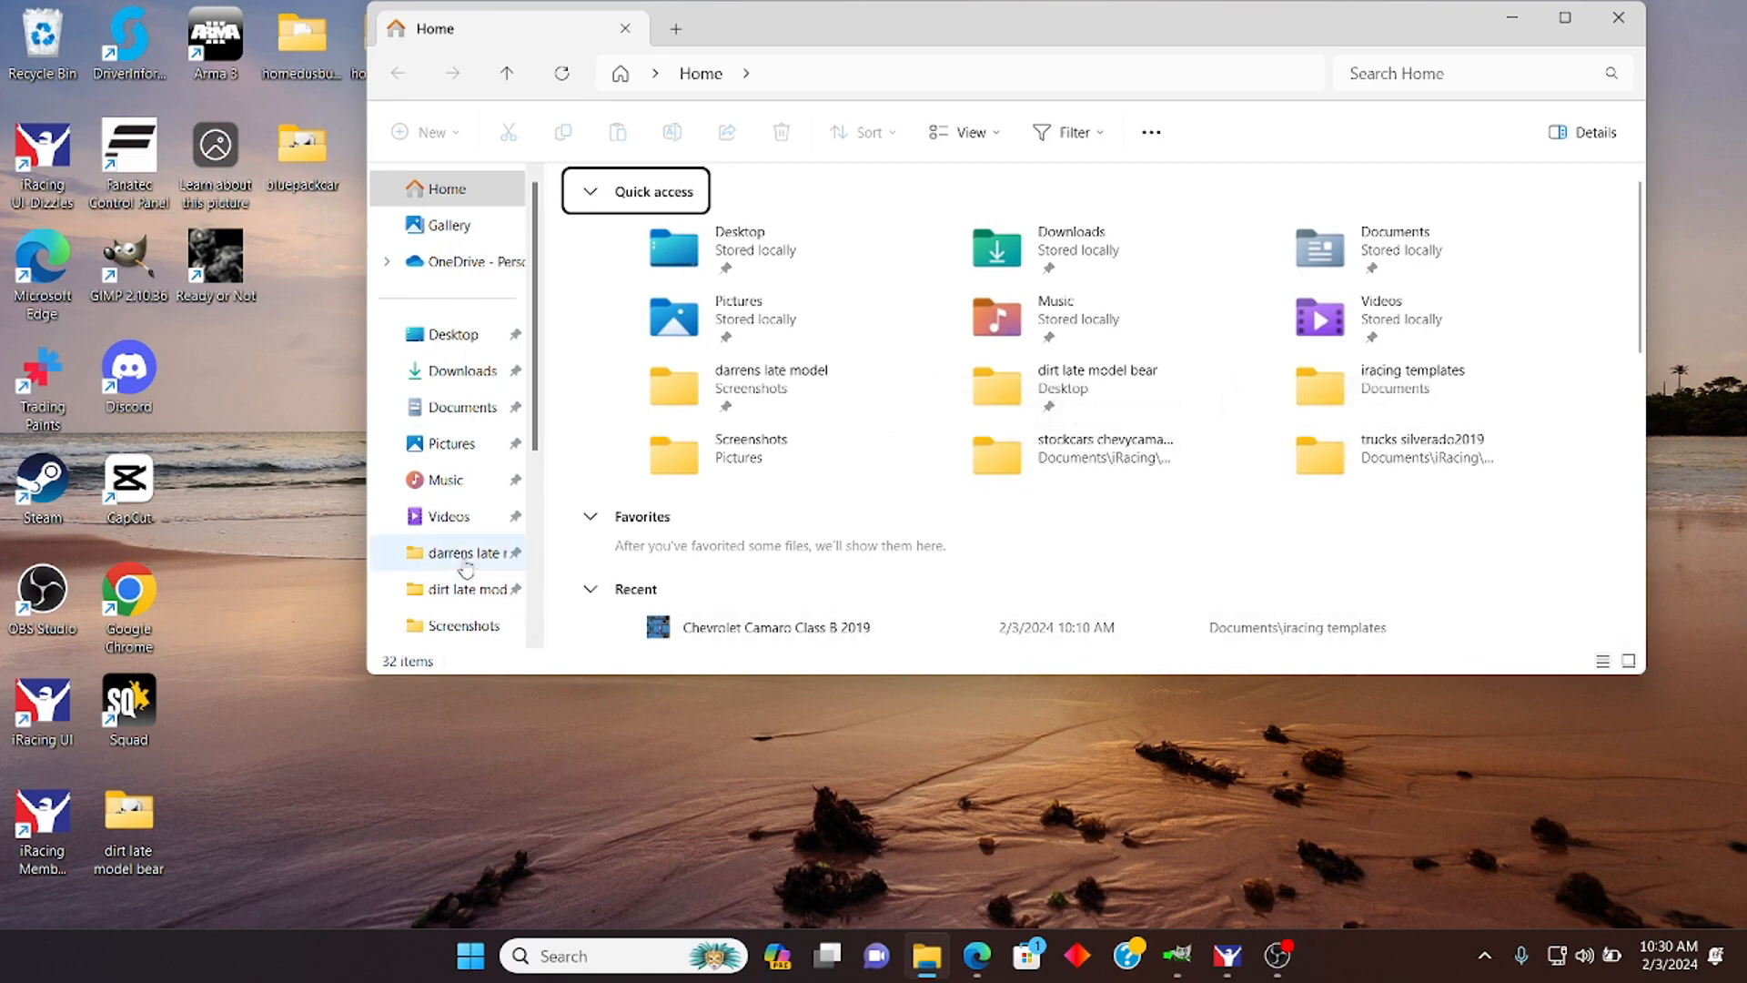
pyautogui.click(466, 409)
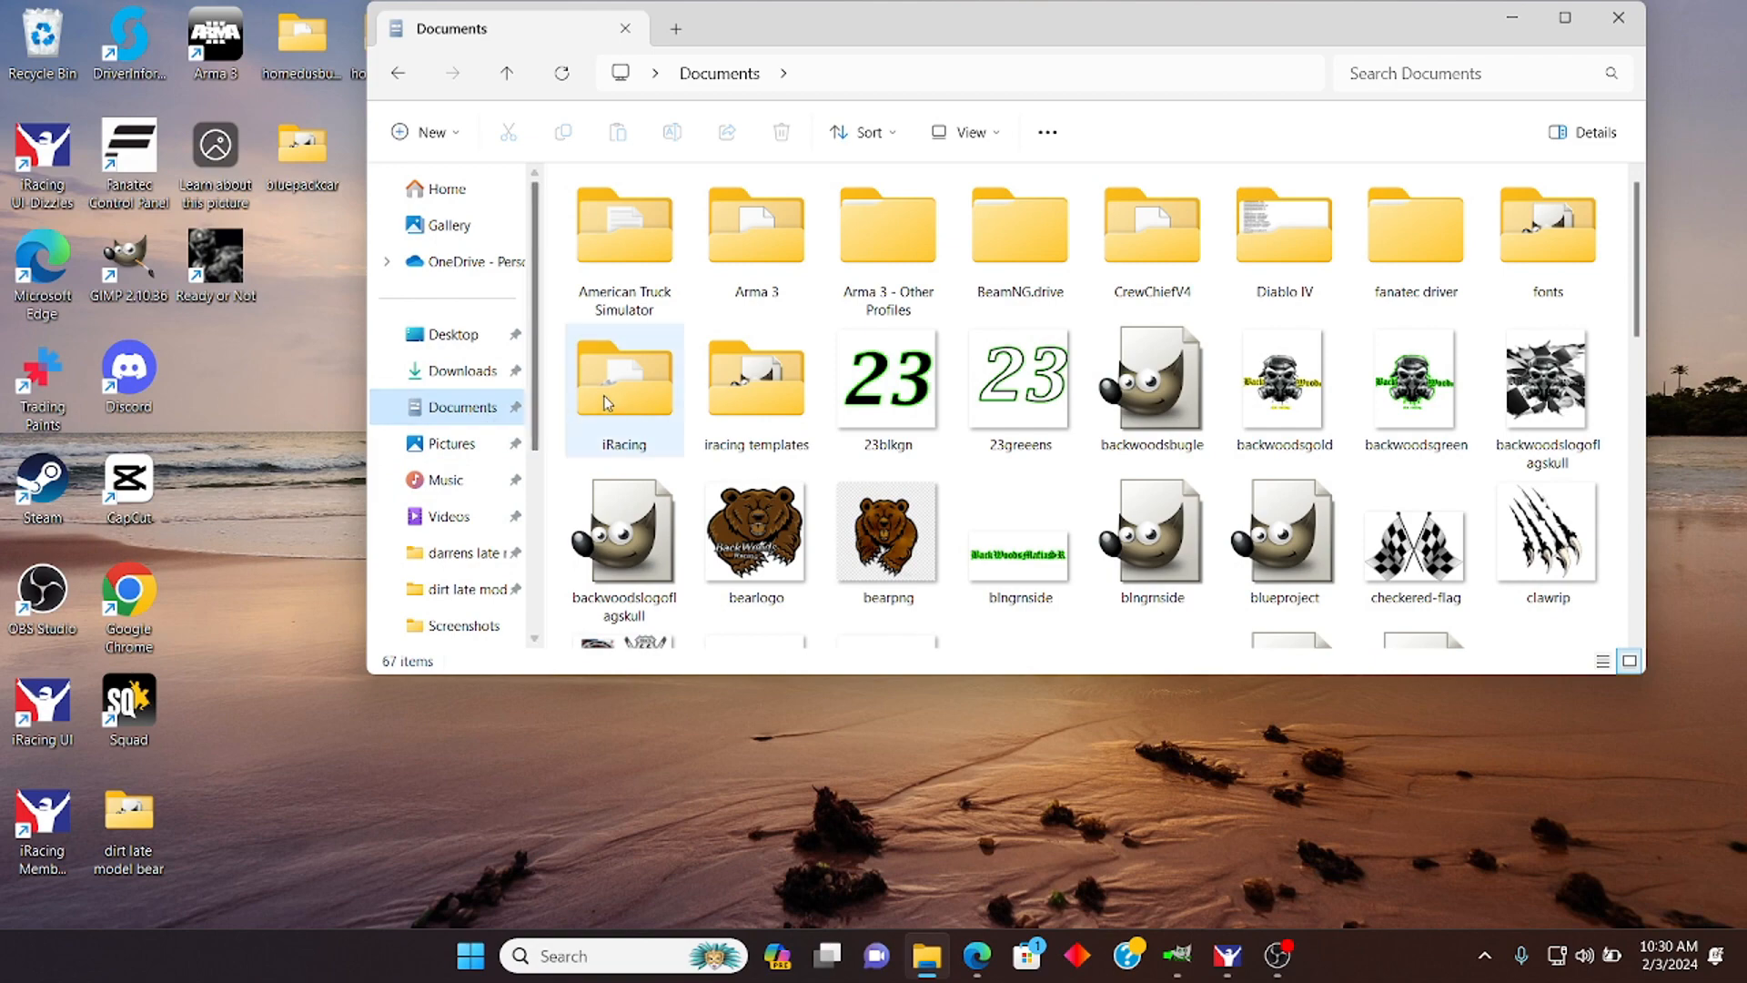
pyautogui.doubleClick(624, 404)
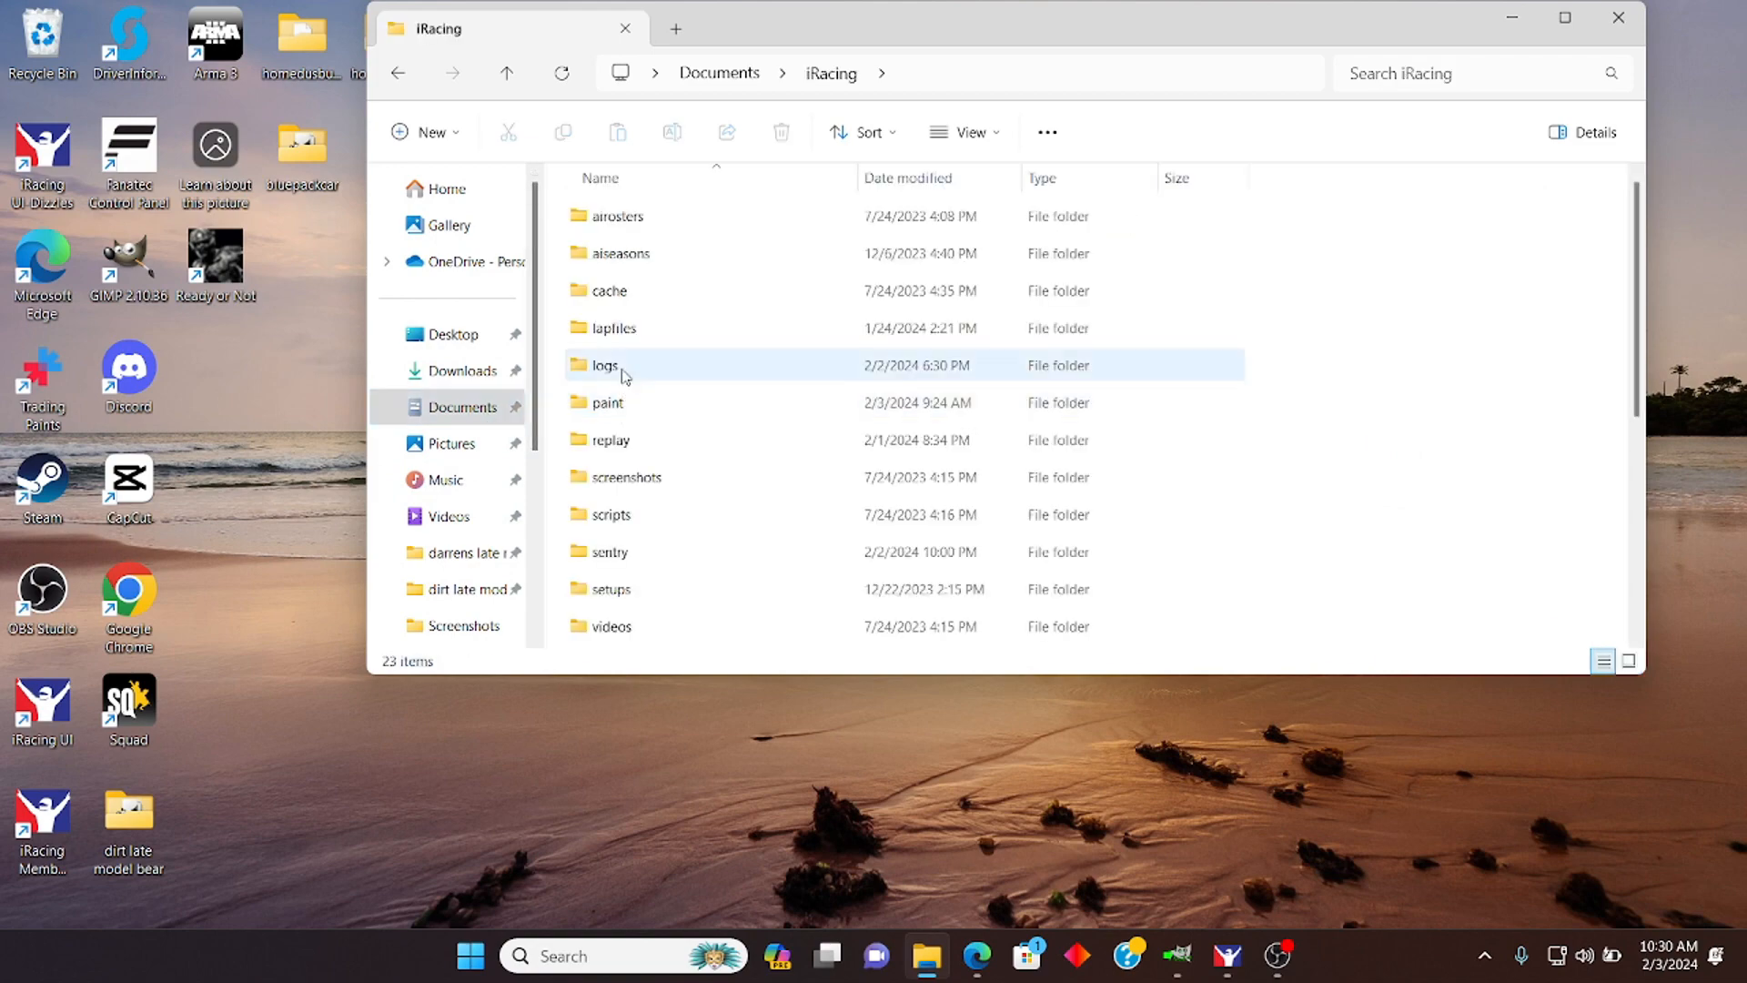
pyautogui.doubleClick(624, 403)
# Step: Find the stockcars2 camaro2019 folder among the car paint folders and open it
pyautogui.scroll(-14, 622, 386)
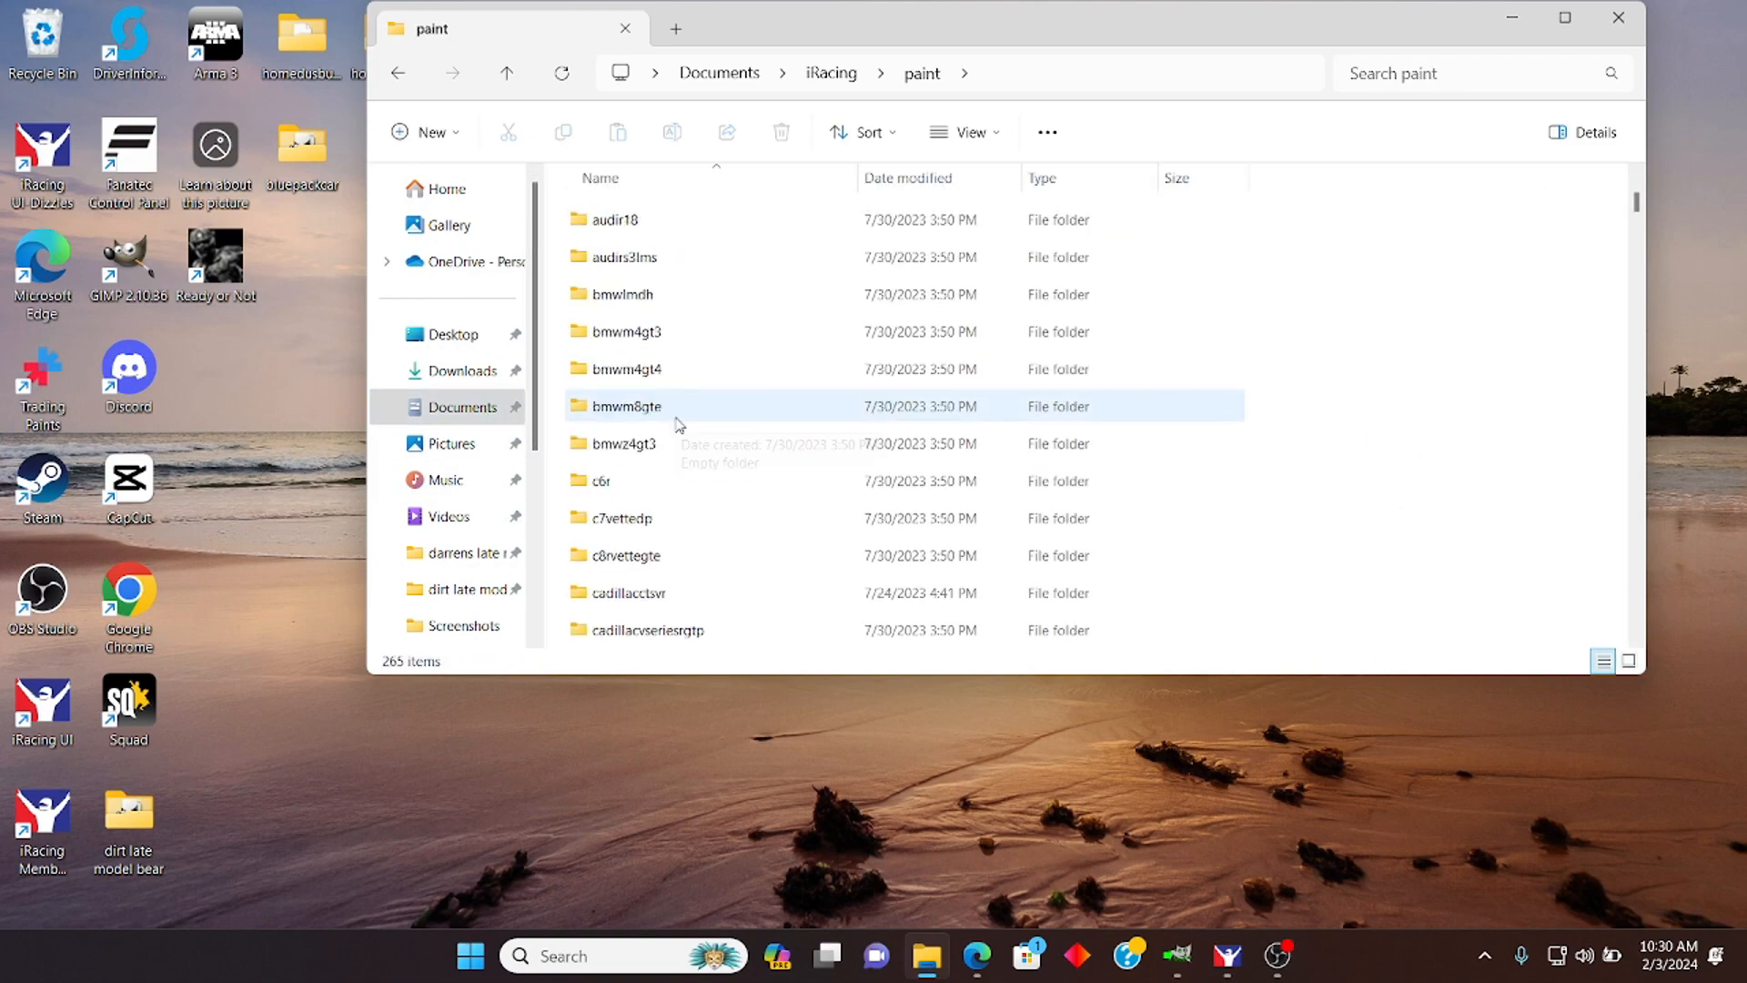
pyautogui.scroll(-15, 676, 427)
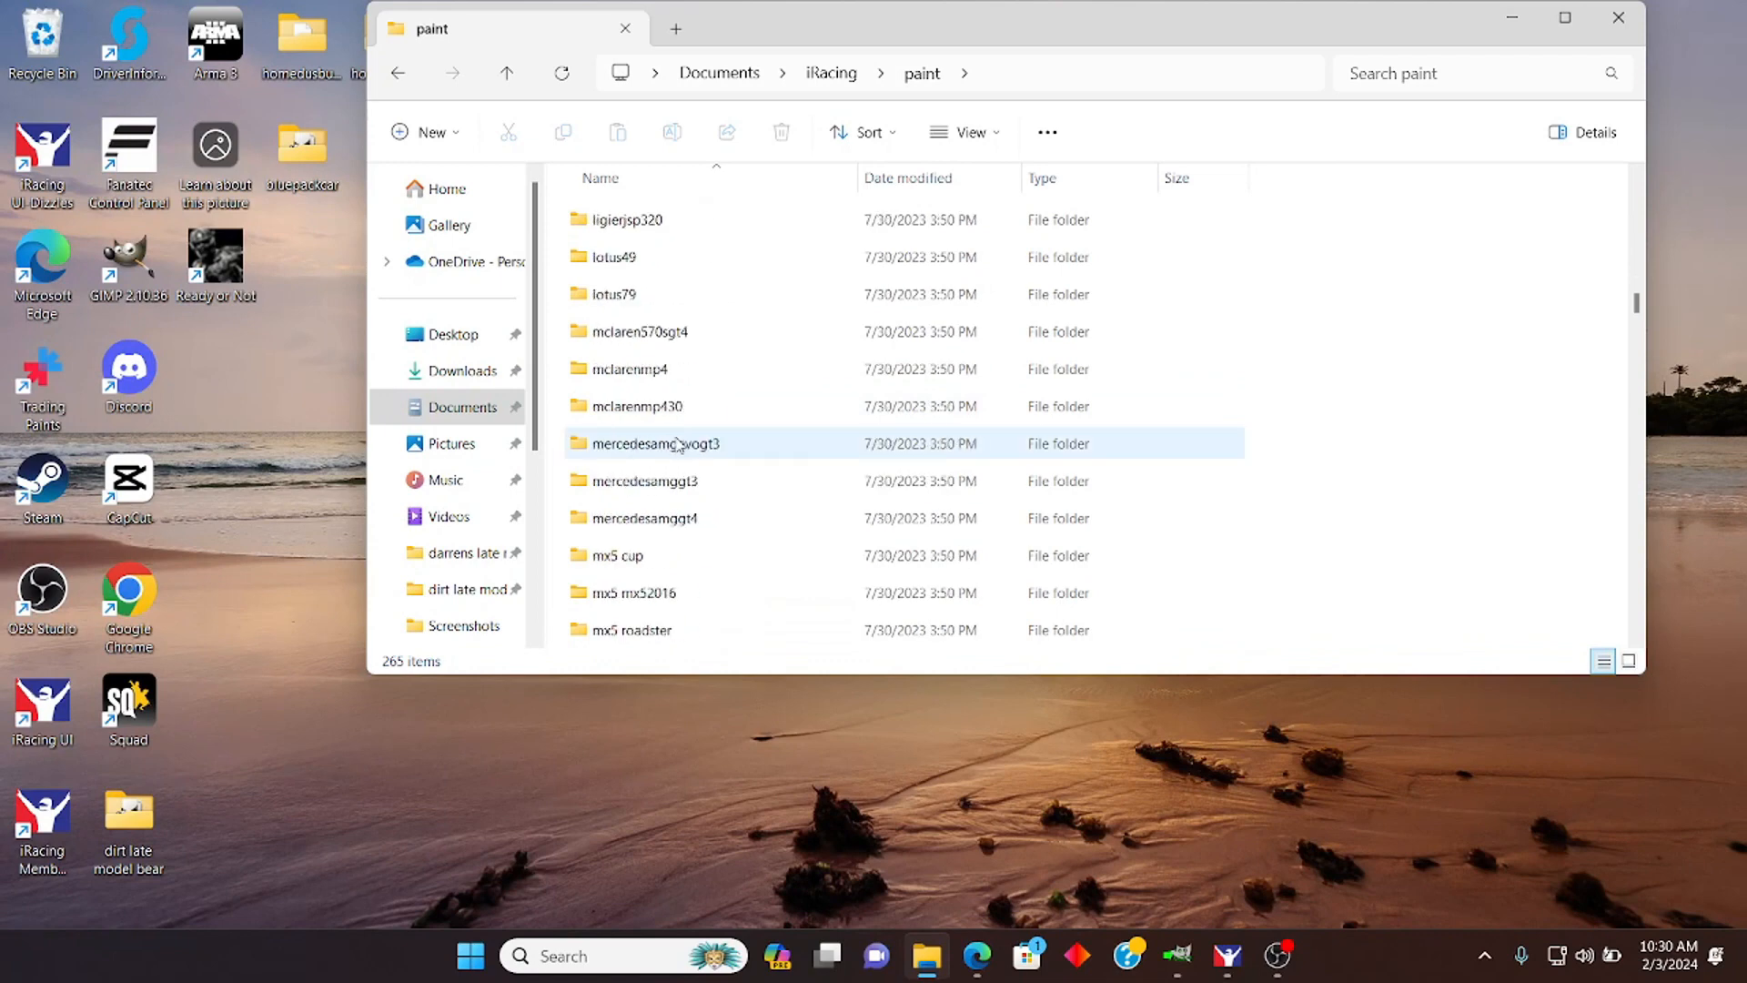
pyautogui.scroll(-3, 675, 453)
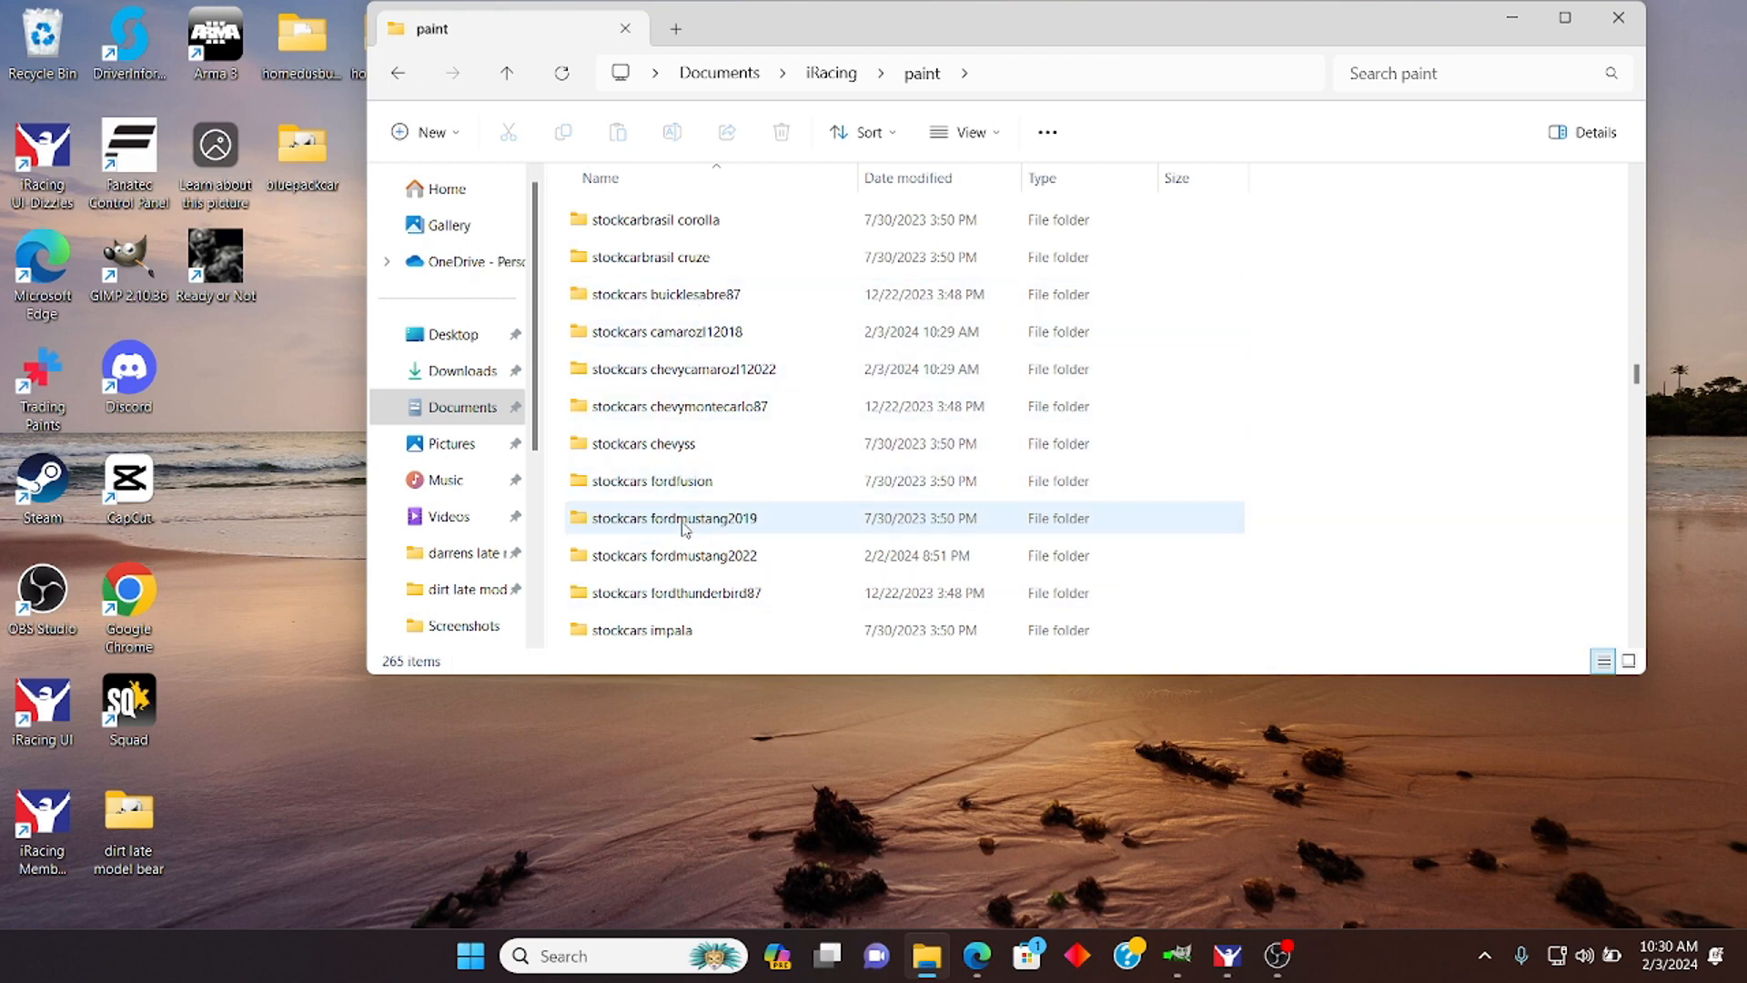
pyautogui.scroll(-3, 684, 523)
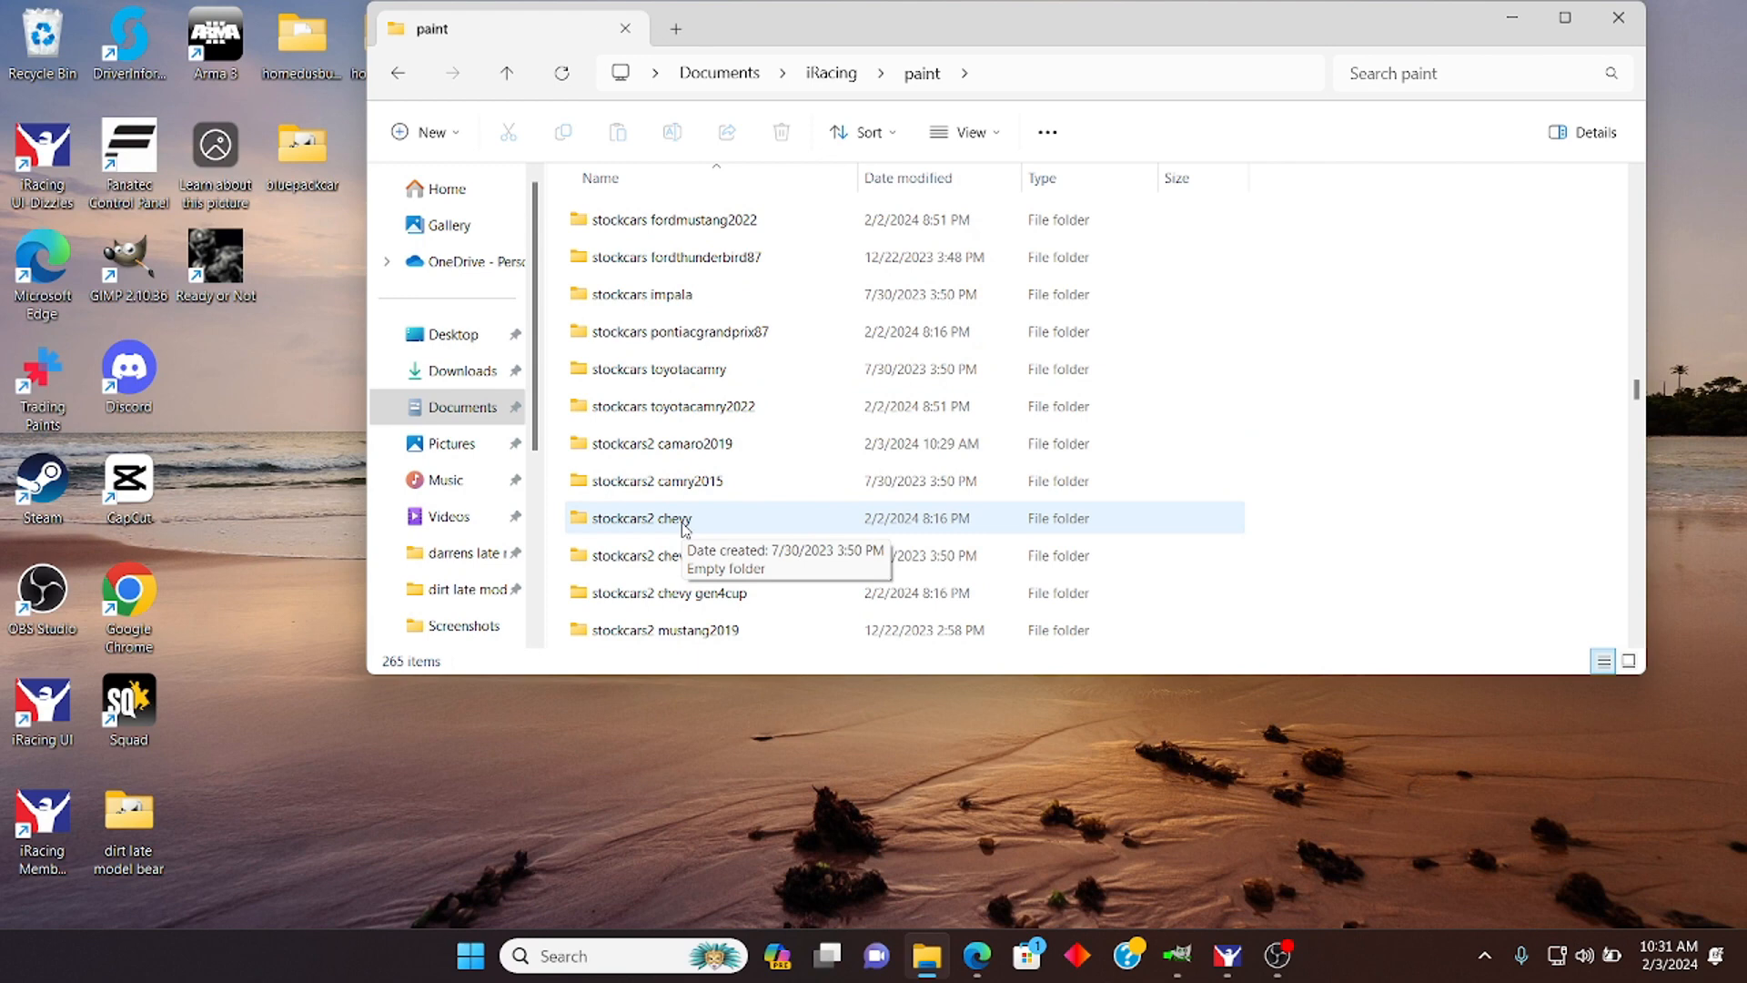
pyautogui.scroll(-1, 684, 528)
pyautogui.scroll(-1, 684, 529)
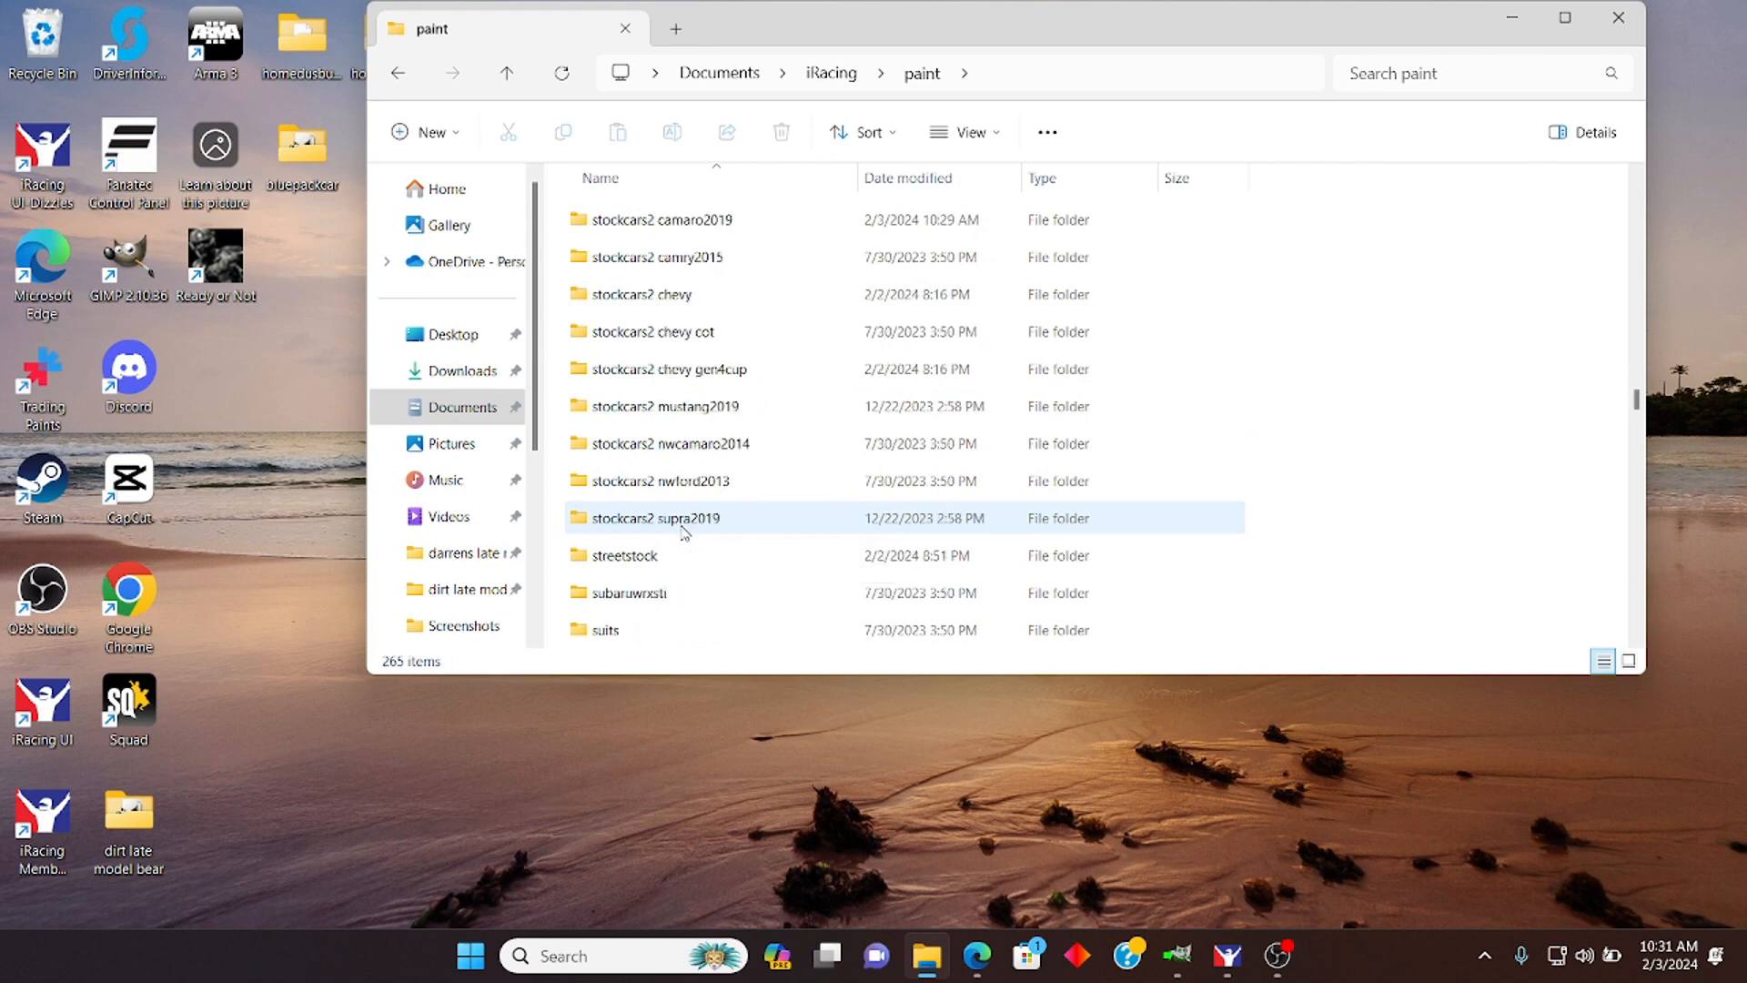
pyautogui.scroll(1, 684, 533)
pyautogui.click(728, 326)
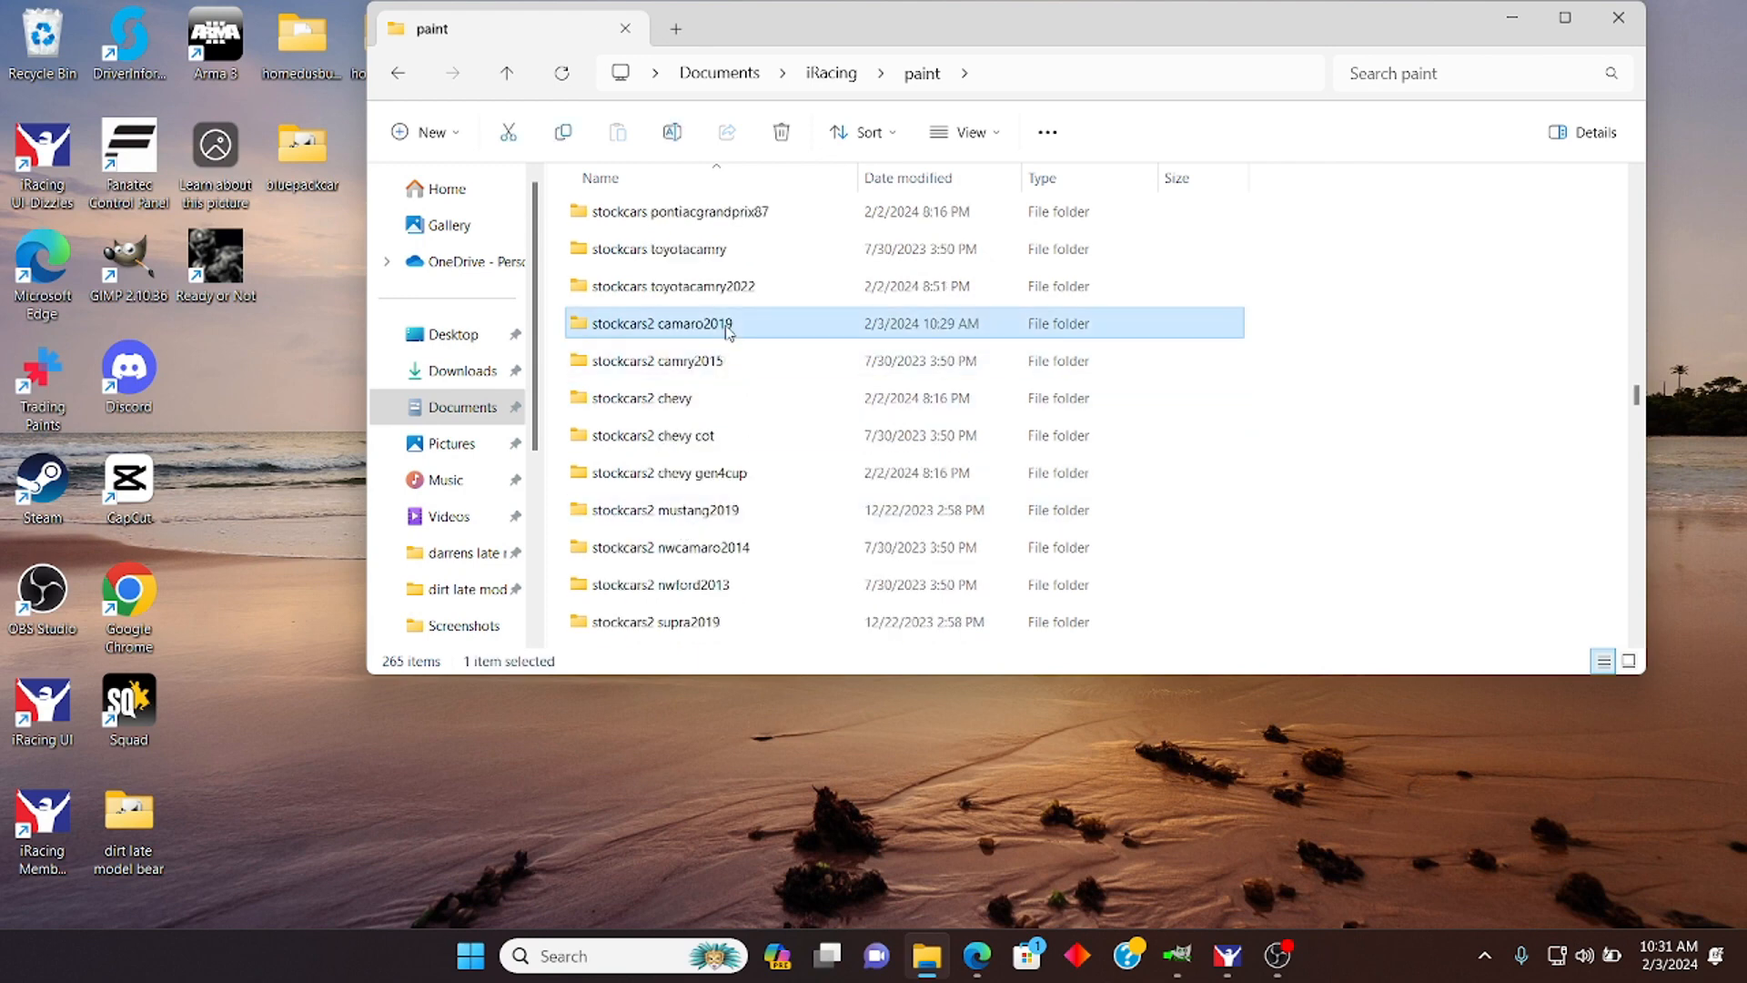
pyautogui.doubleClick(737, 329)
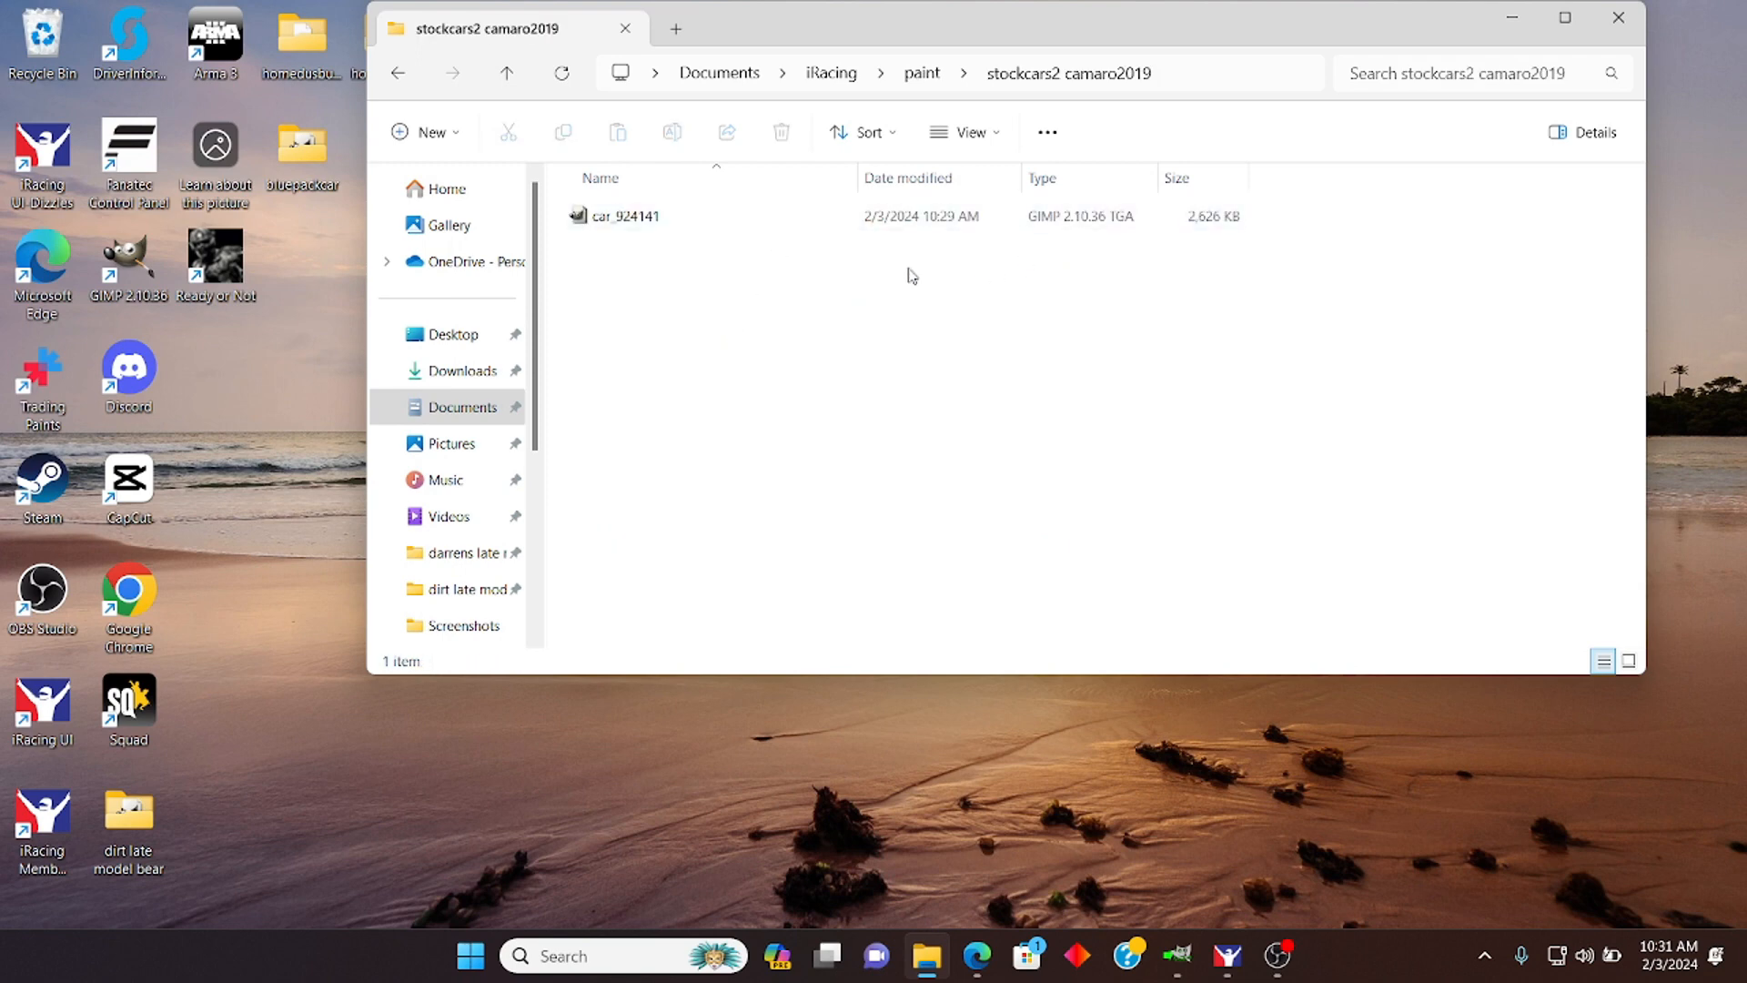
# Step: Delete the car paint TGA file from the stockcars2 camaro2019 folder and minimize the File Explorer window
pyautogui.click(662, 224)
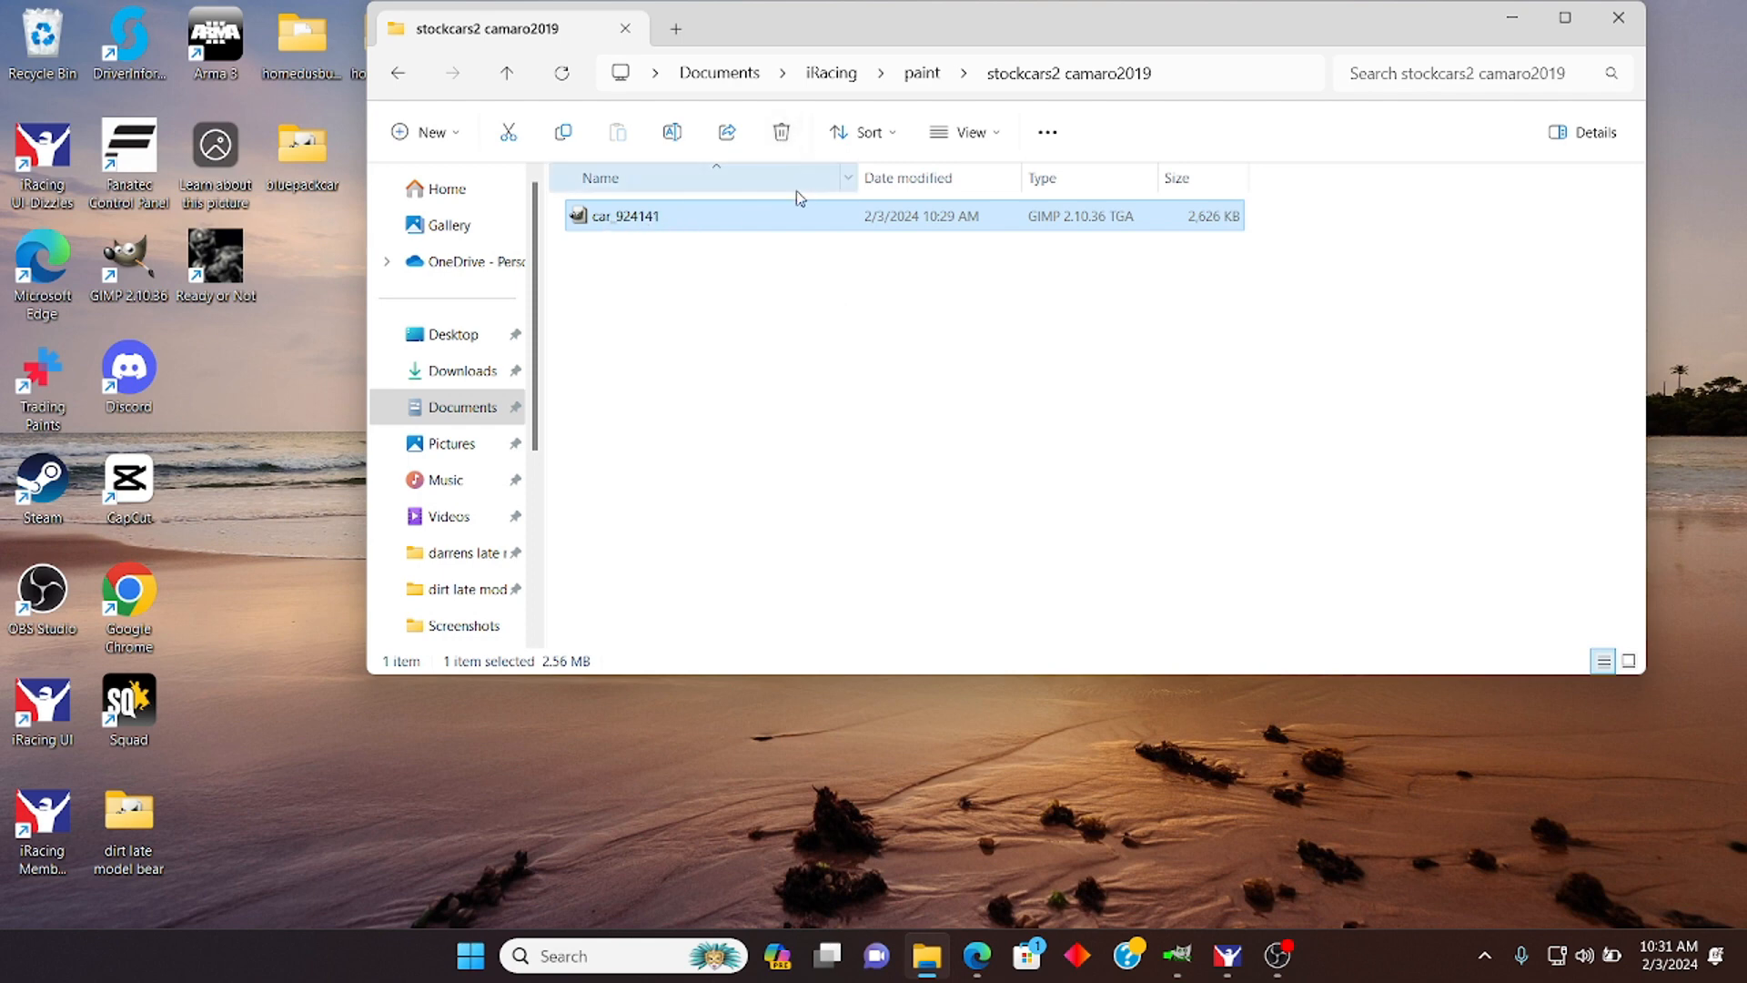
pyautogui.click(781, 133)
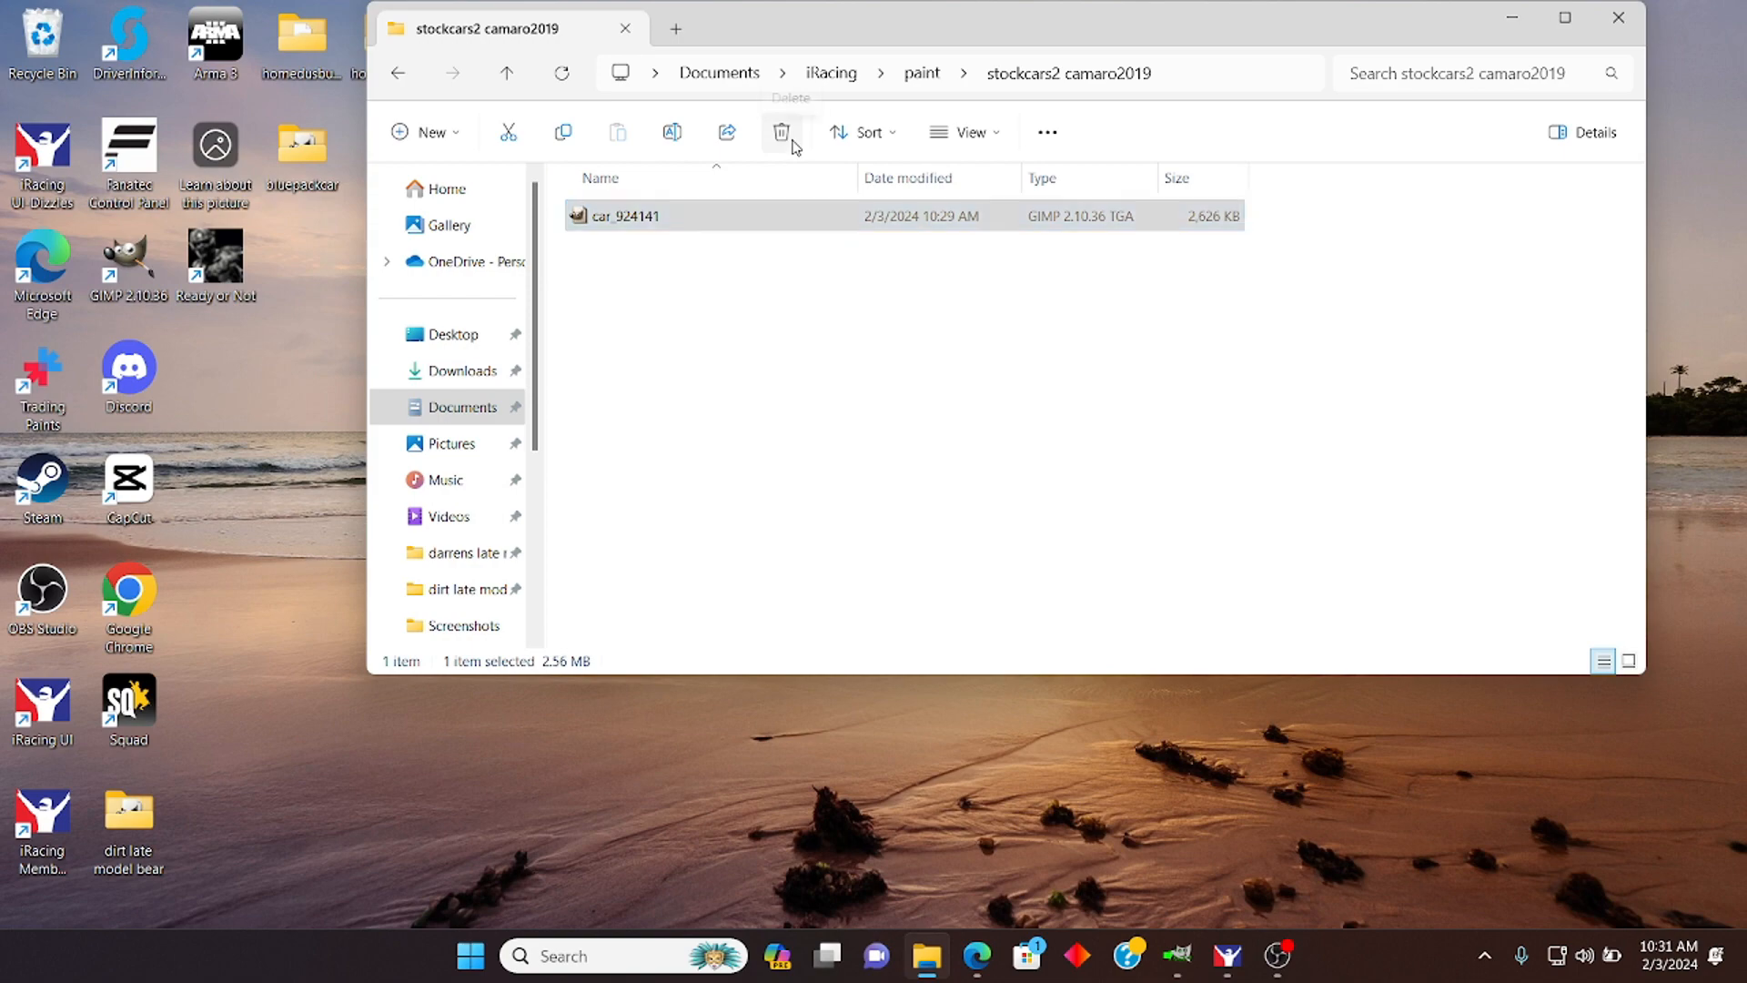
pyautogui.click(1514, 18)
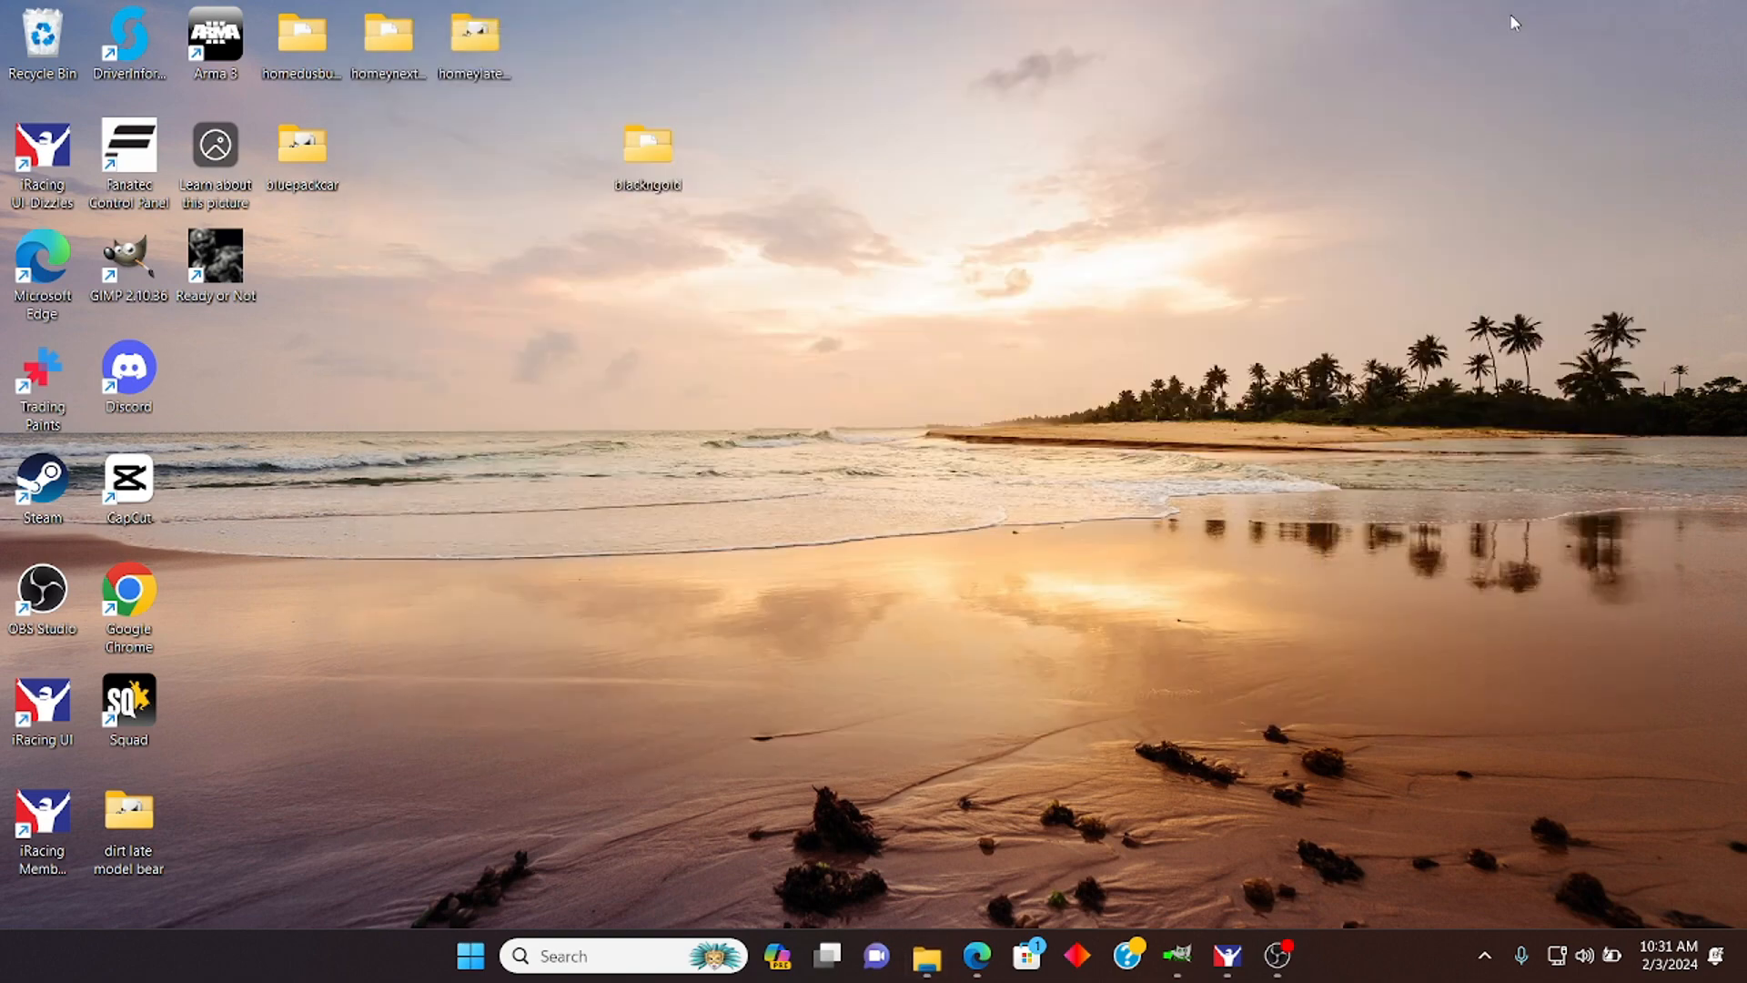
# Step: Open Chevrolet Camaro Class B 2019 from the iracing templates folder in GIMP, converting it to the GIMP built-in sRGB profile
pyautogui.click(919, 960)
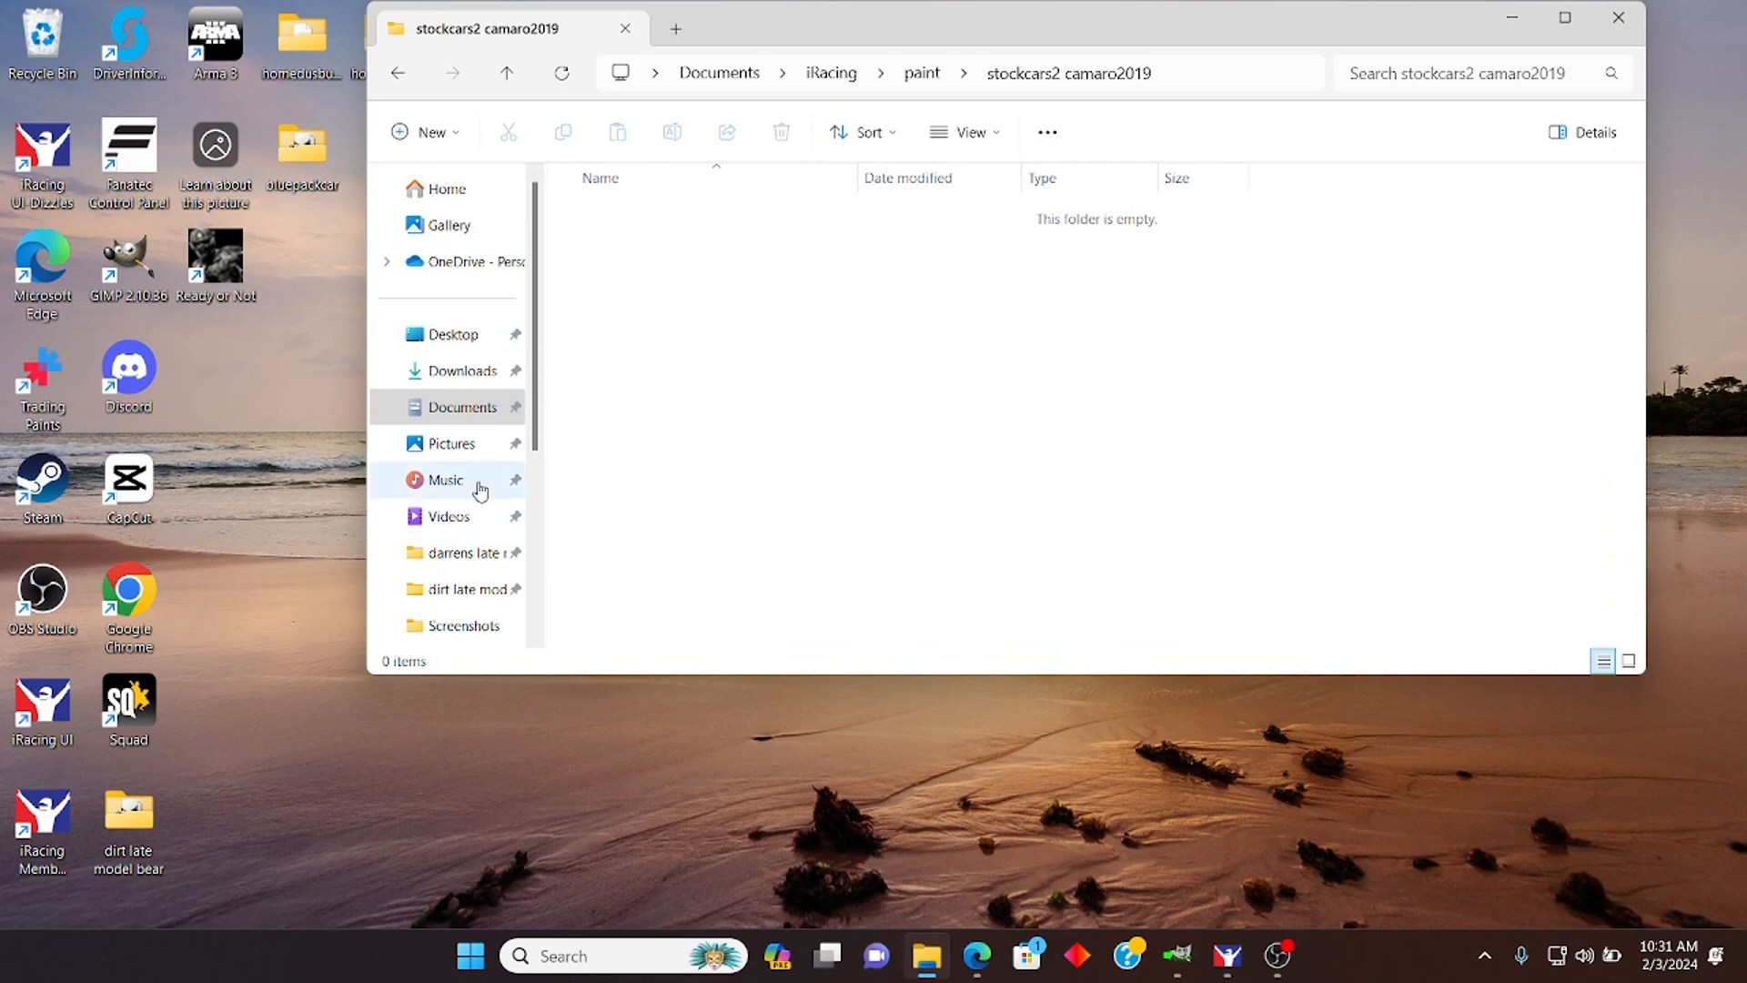
pyautogui.scroll(-3, 479, 487)
pyautogui.click(469, 364)
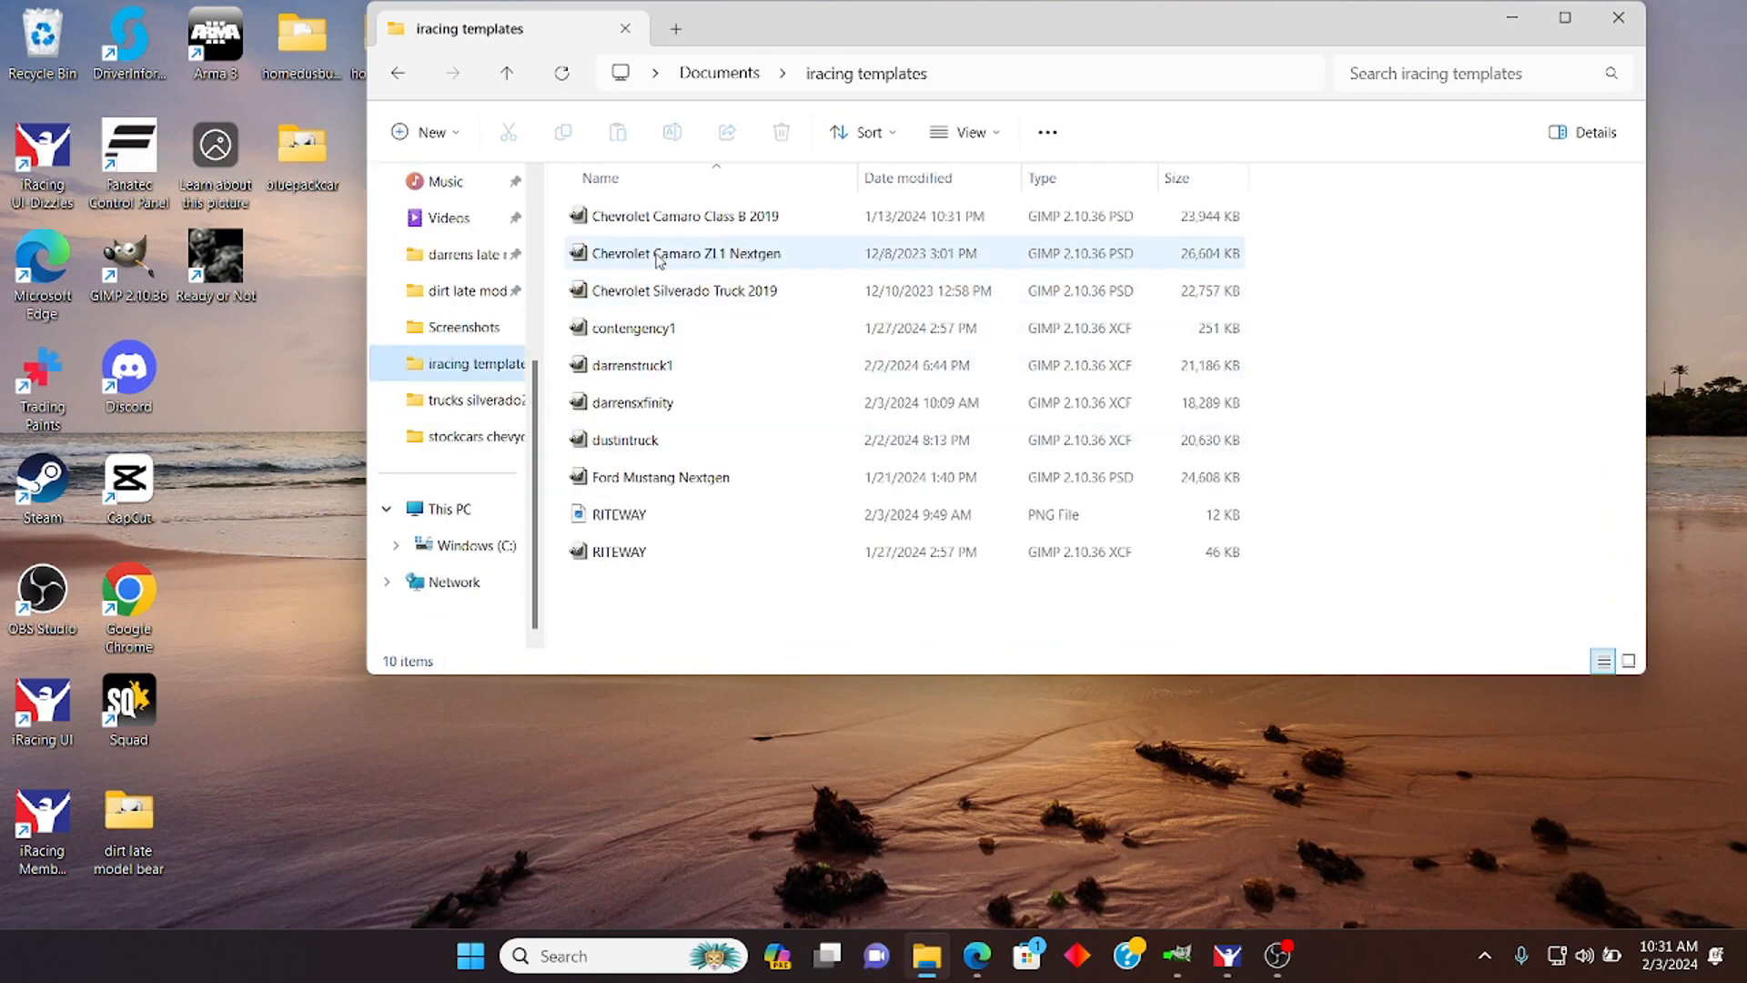
pyautogui.click(692, 229)
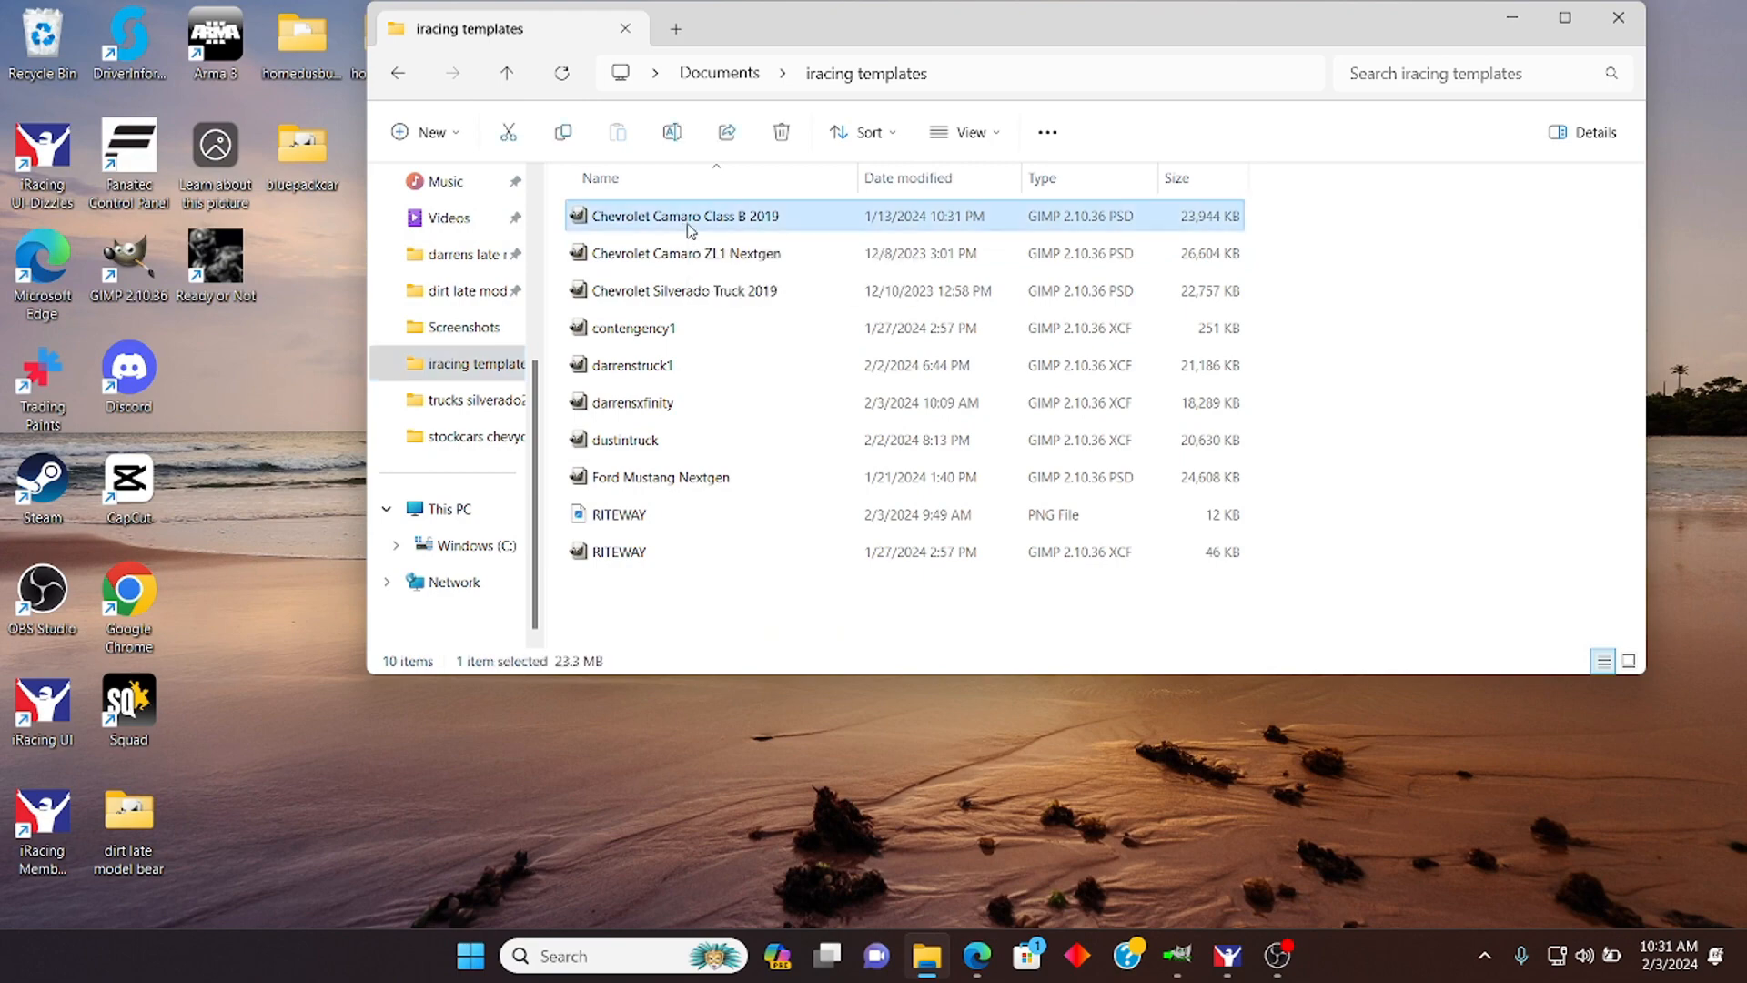
pyautogui.doubleClick(753, 229)
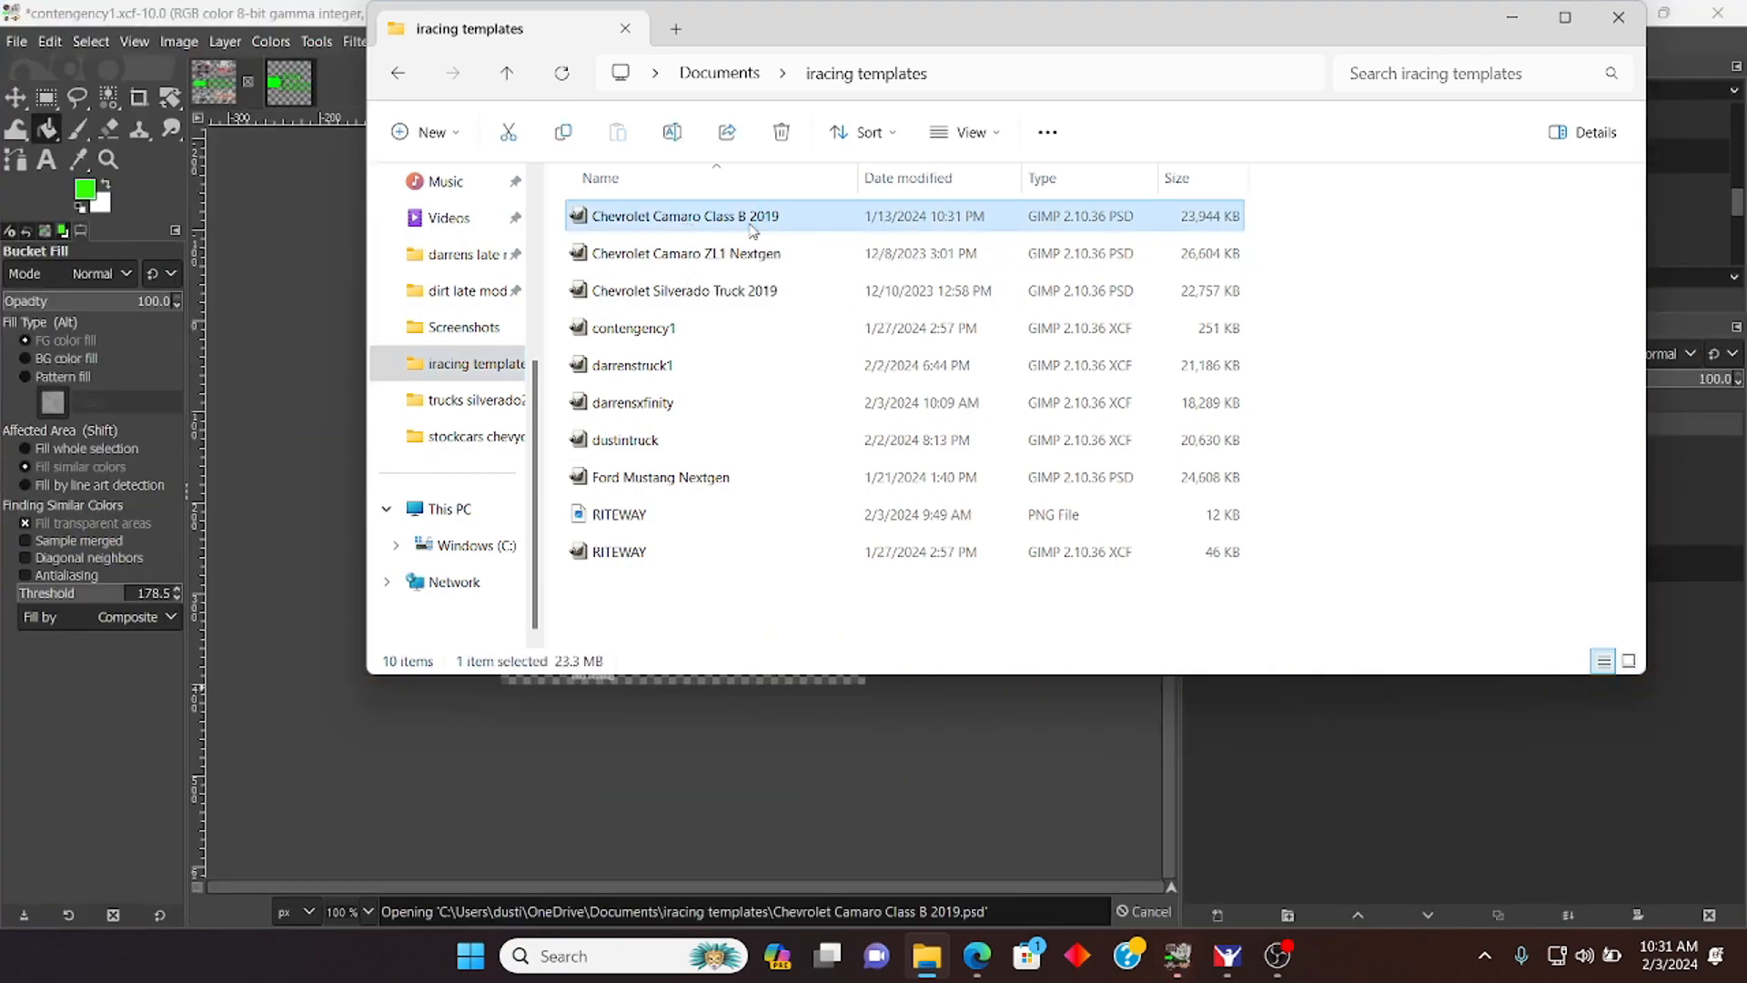
pyautogui.click(1609, 25)
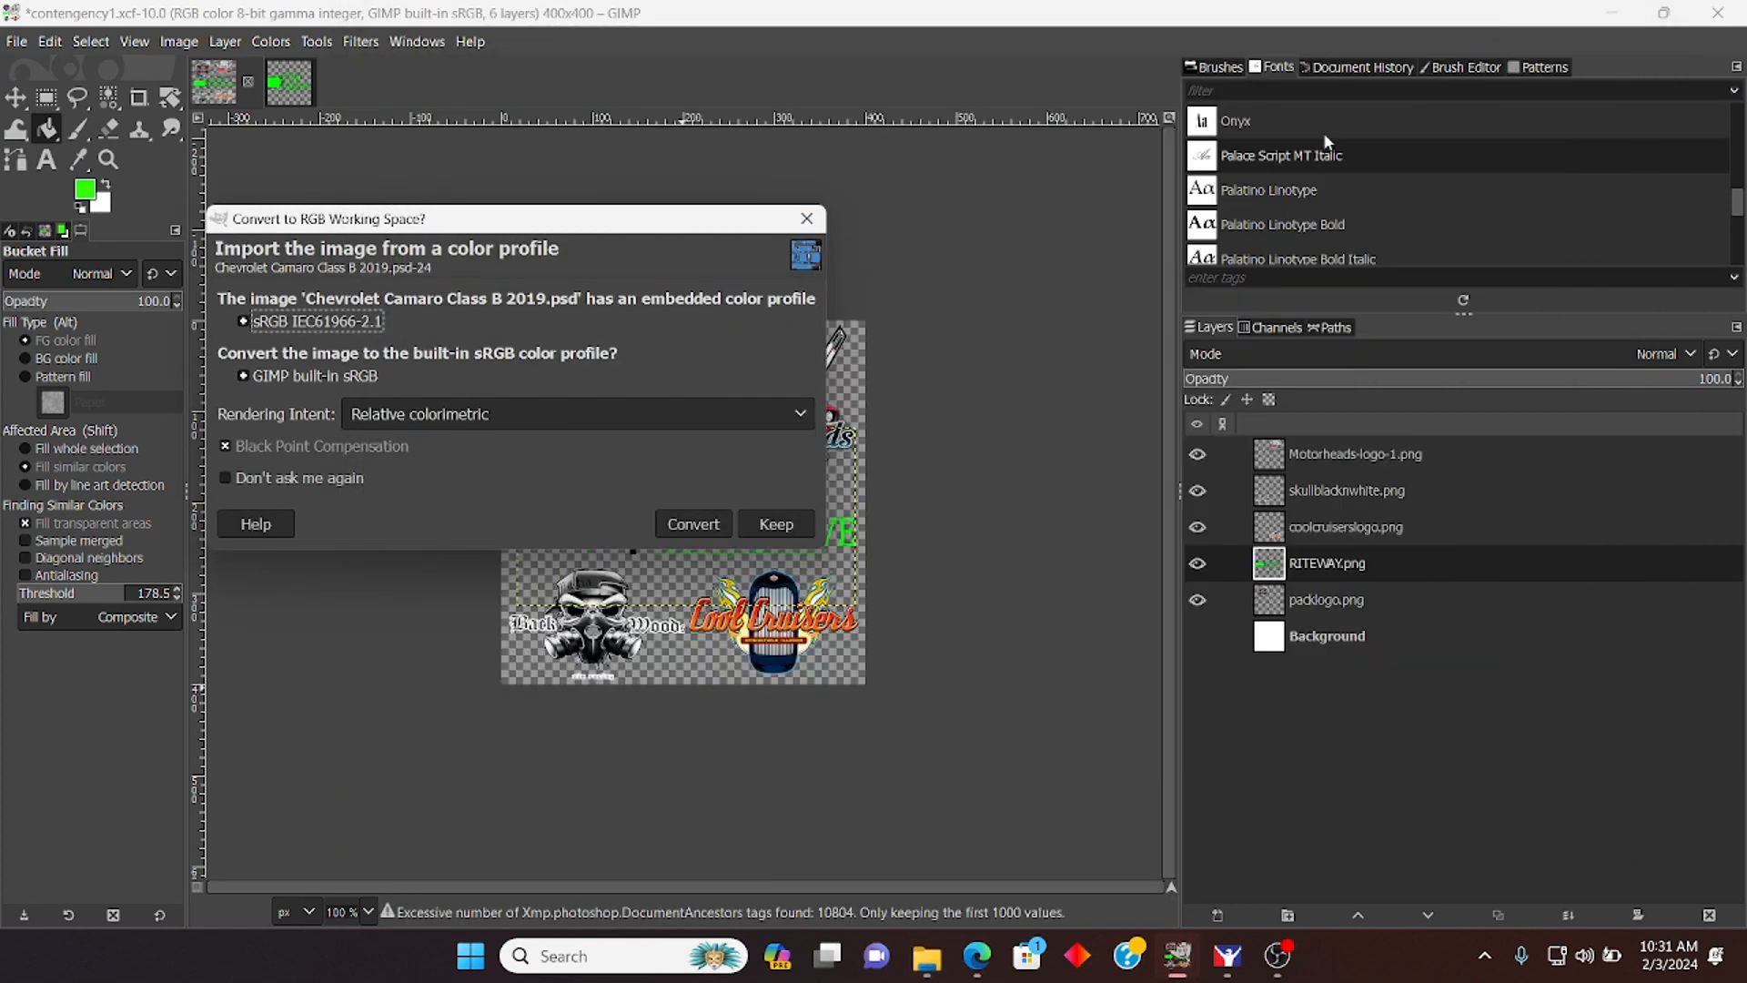
pyautogui.click(692, 524)
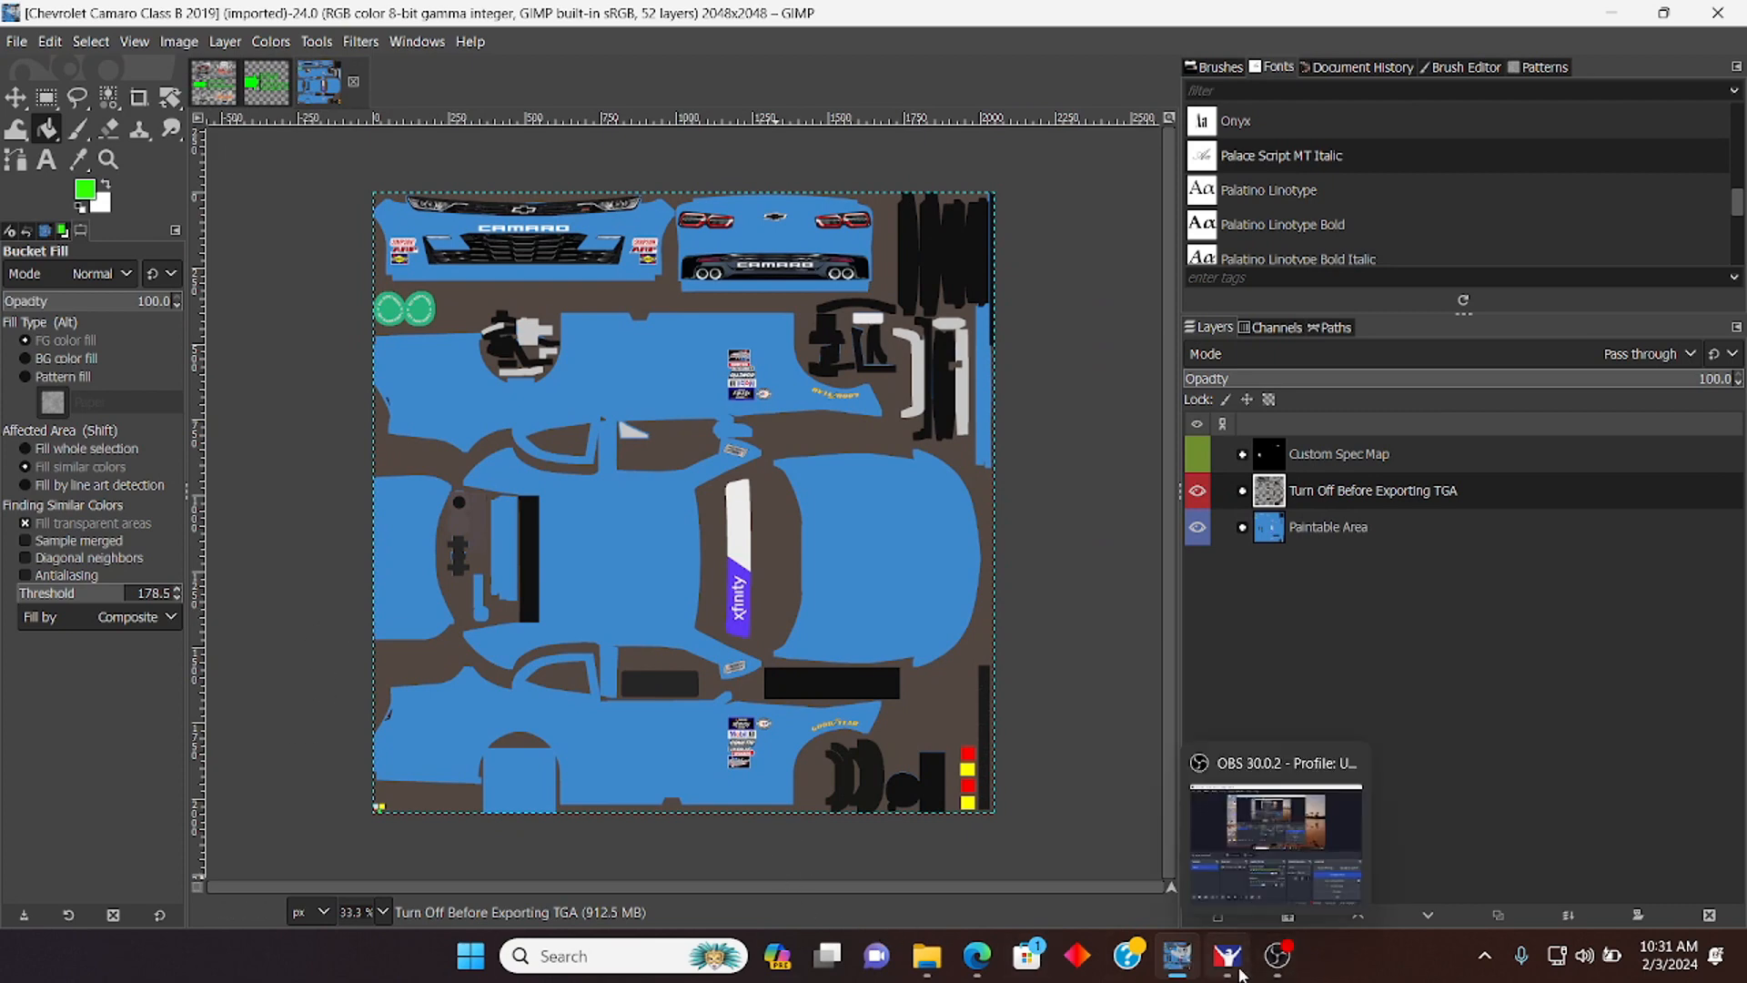
# Step: Open a second copy of the Chevrolet Camaro Class B 2019 template in GIMP, keeping its embedded color profile
pyautogui.click(928, 955)
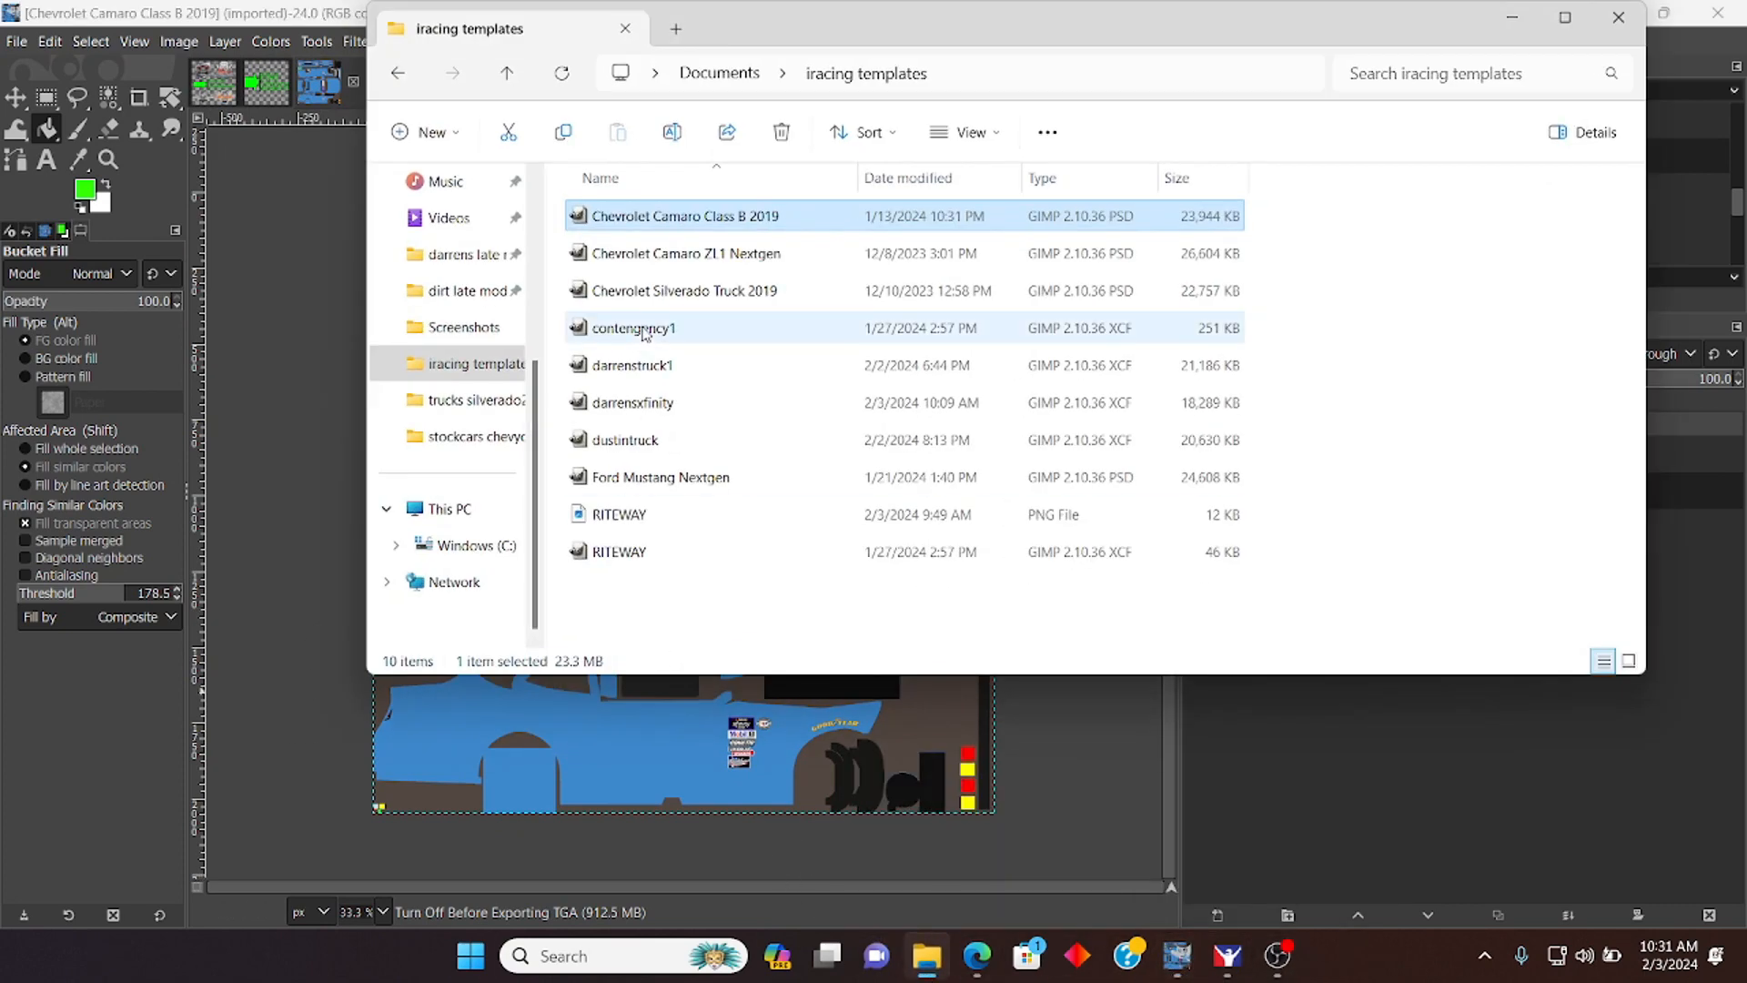
pyautogui.doubleClick(743, 231)
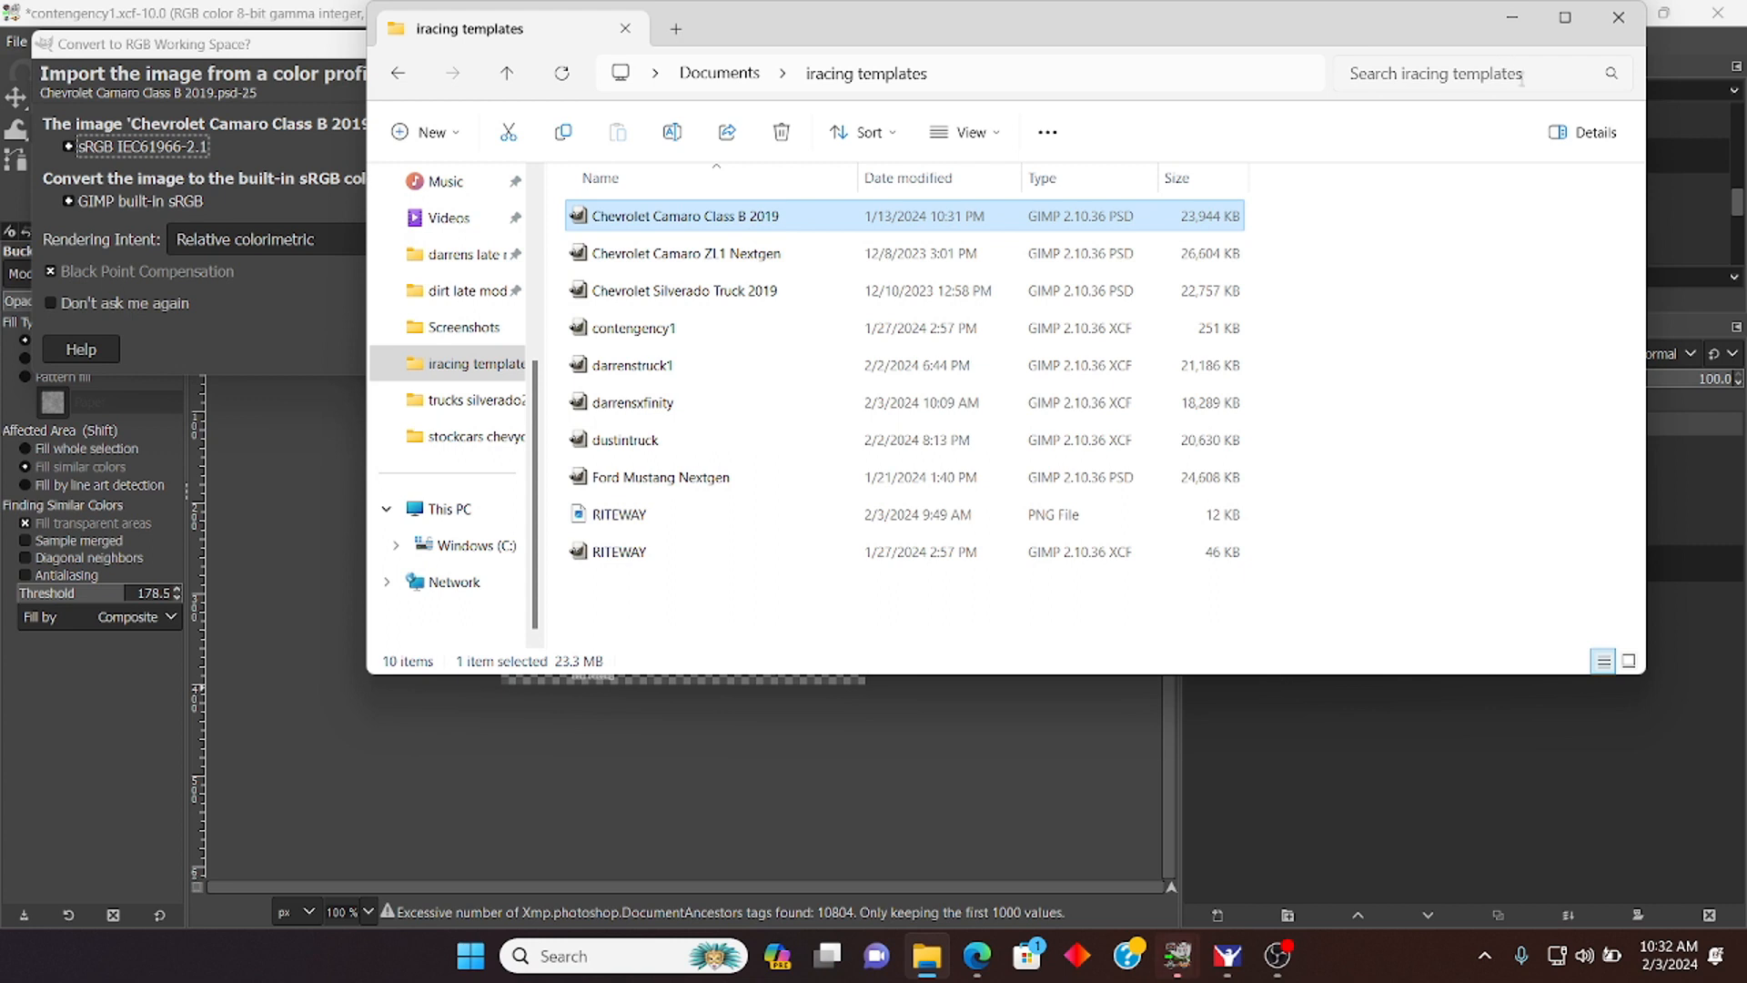
pyautogui.click(1513, 28)
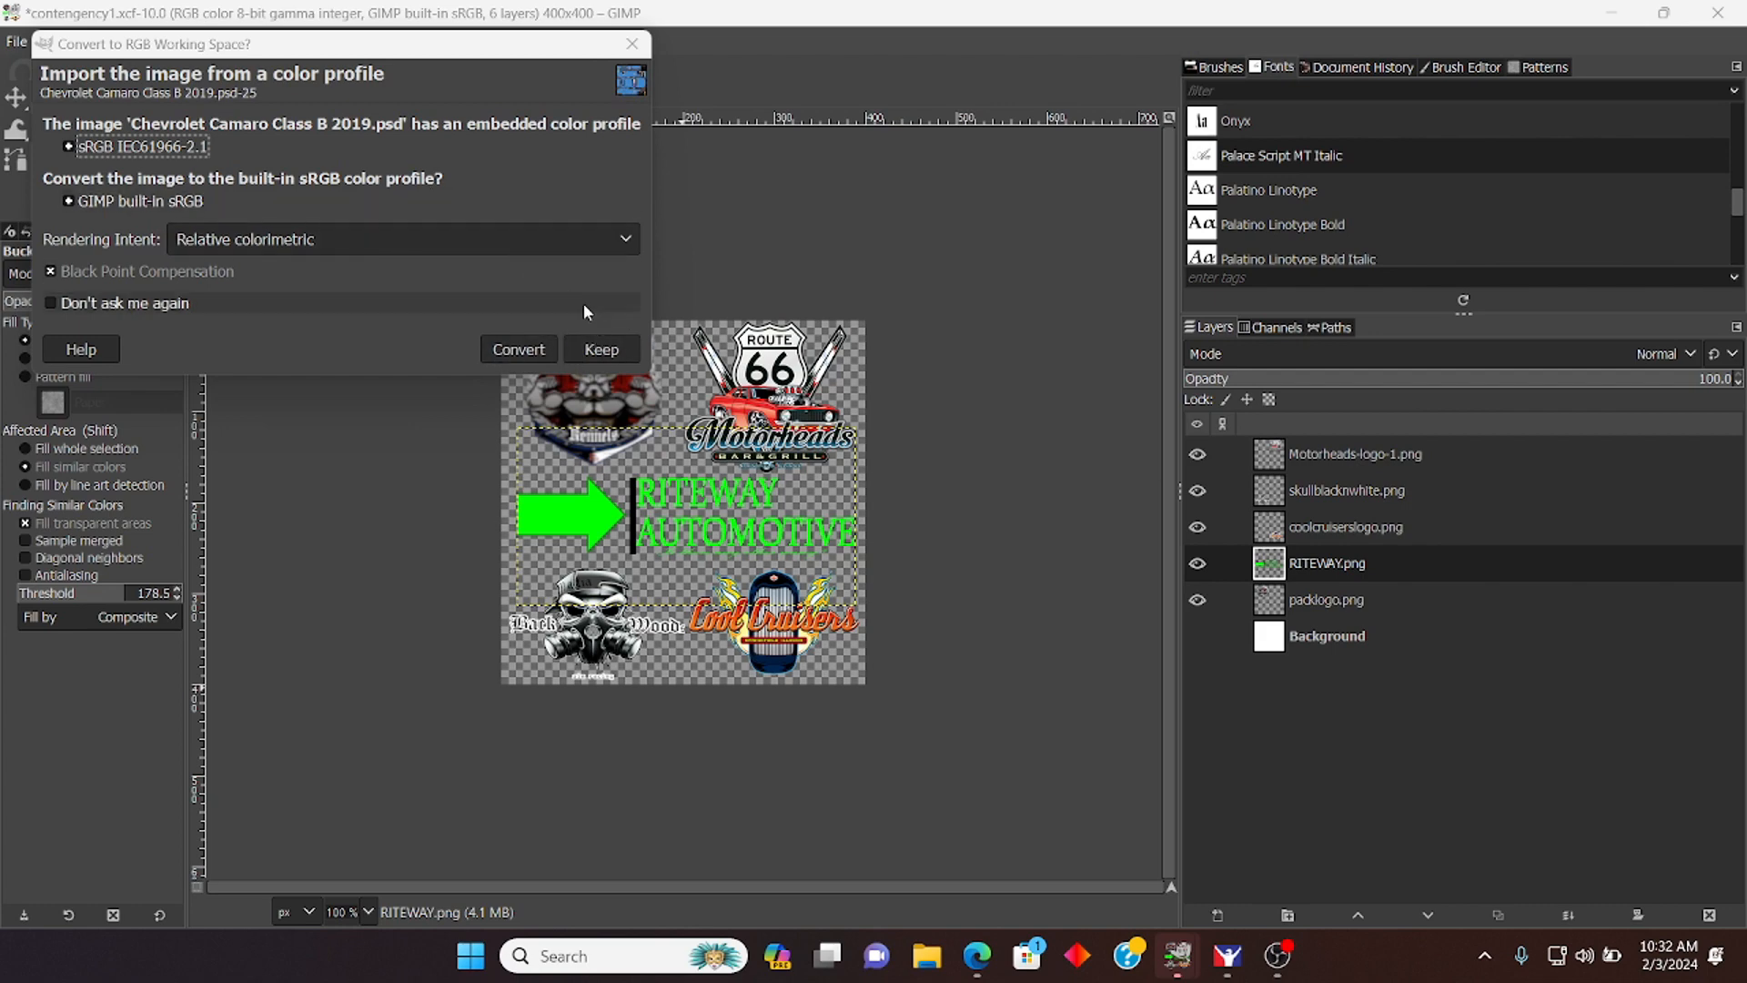
pyautogui.click(597, 350)
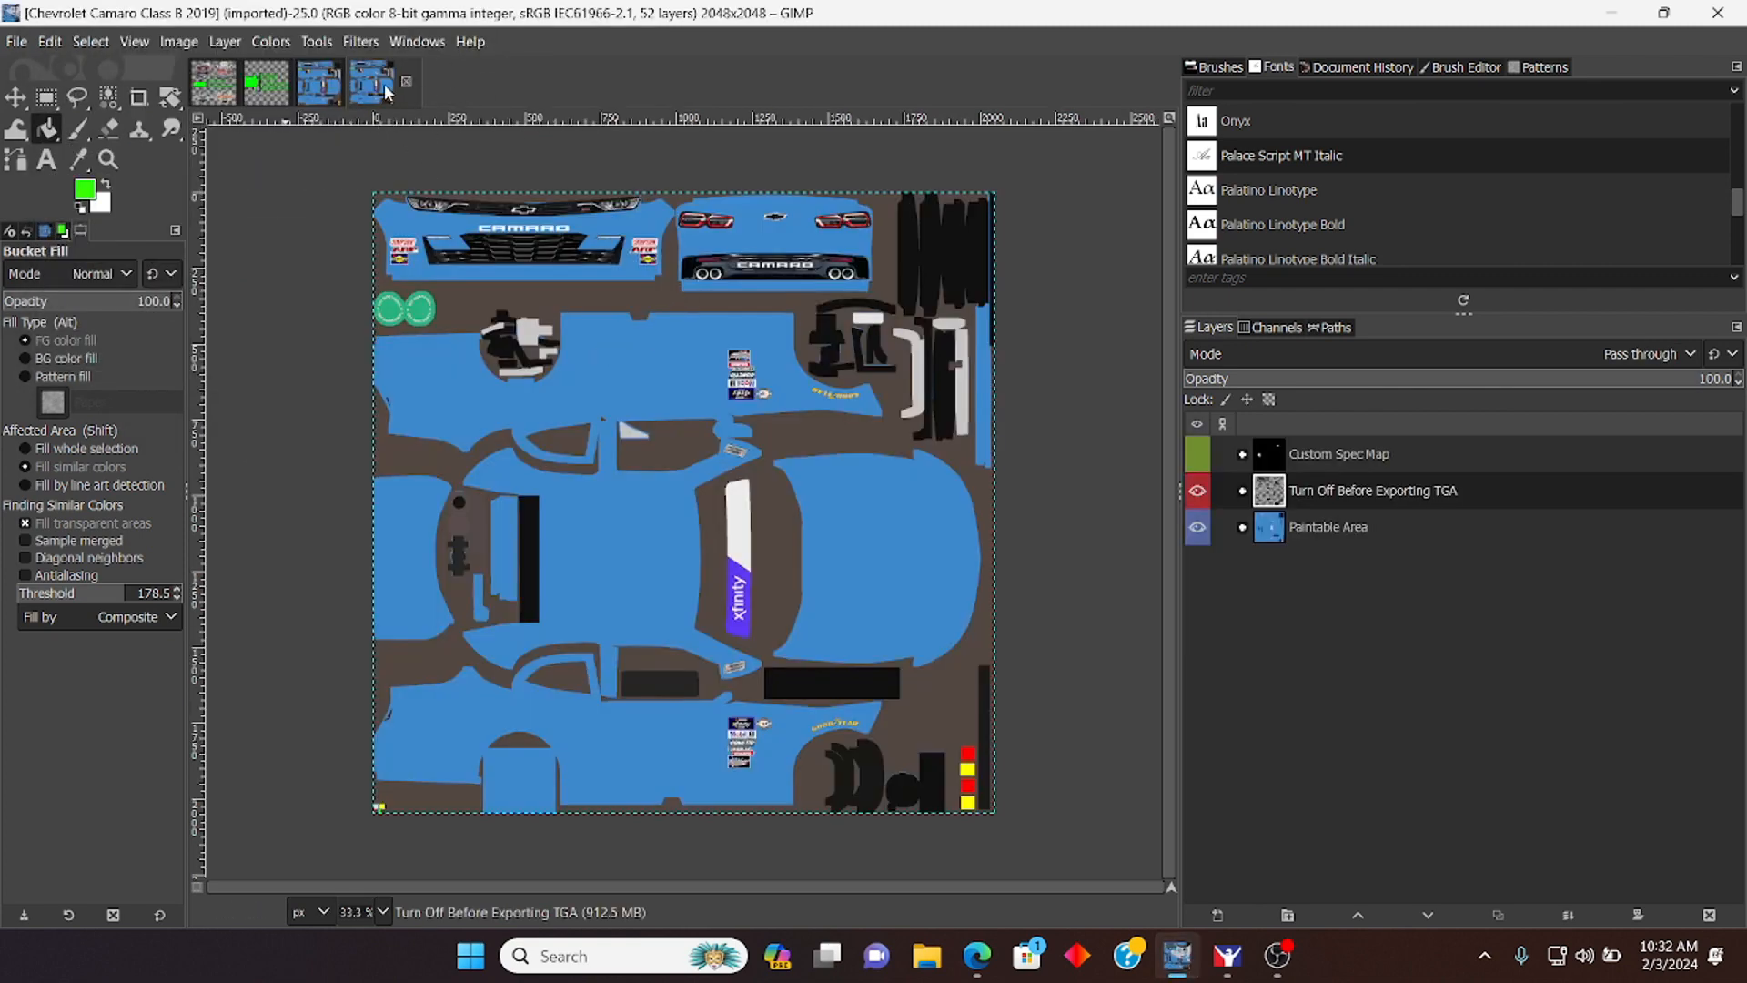
# Step: Switch to the first copy of the Camaro template, expand the Paintable Area group and hide its Contigs layer
pyautogui.click(338, 88)
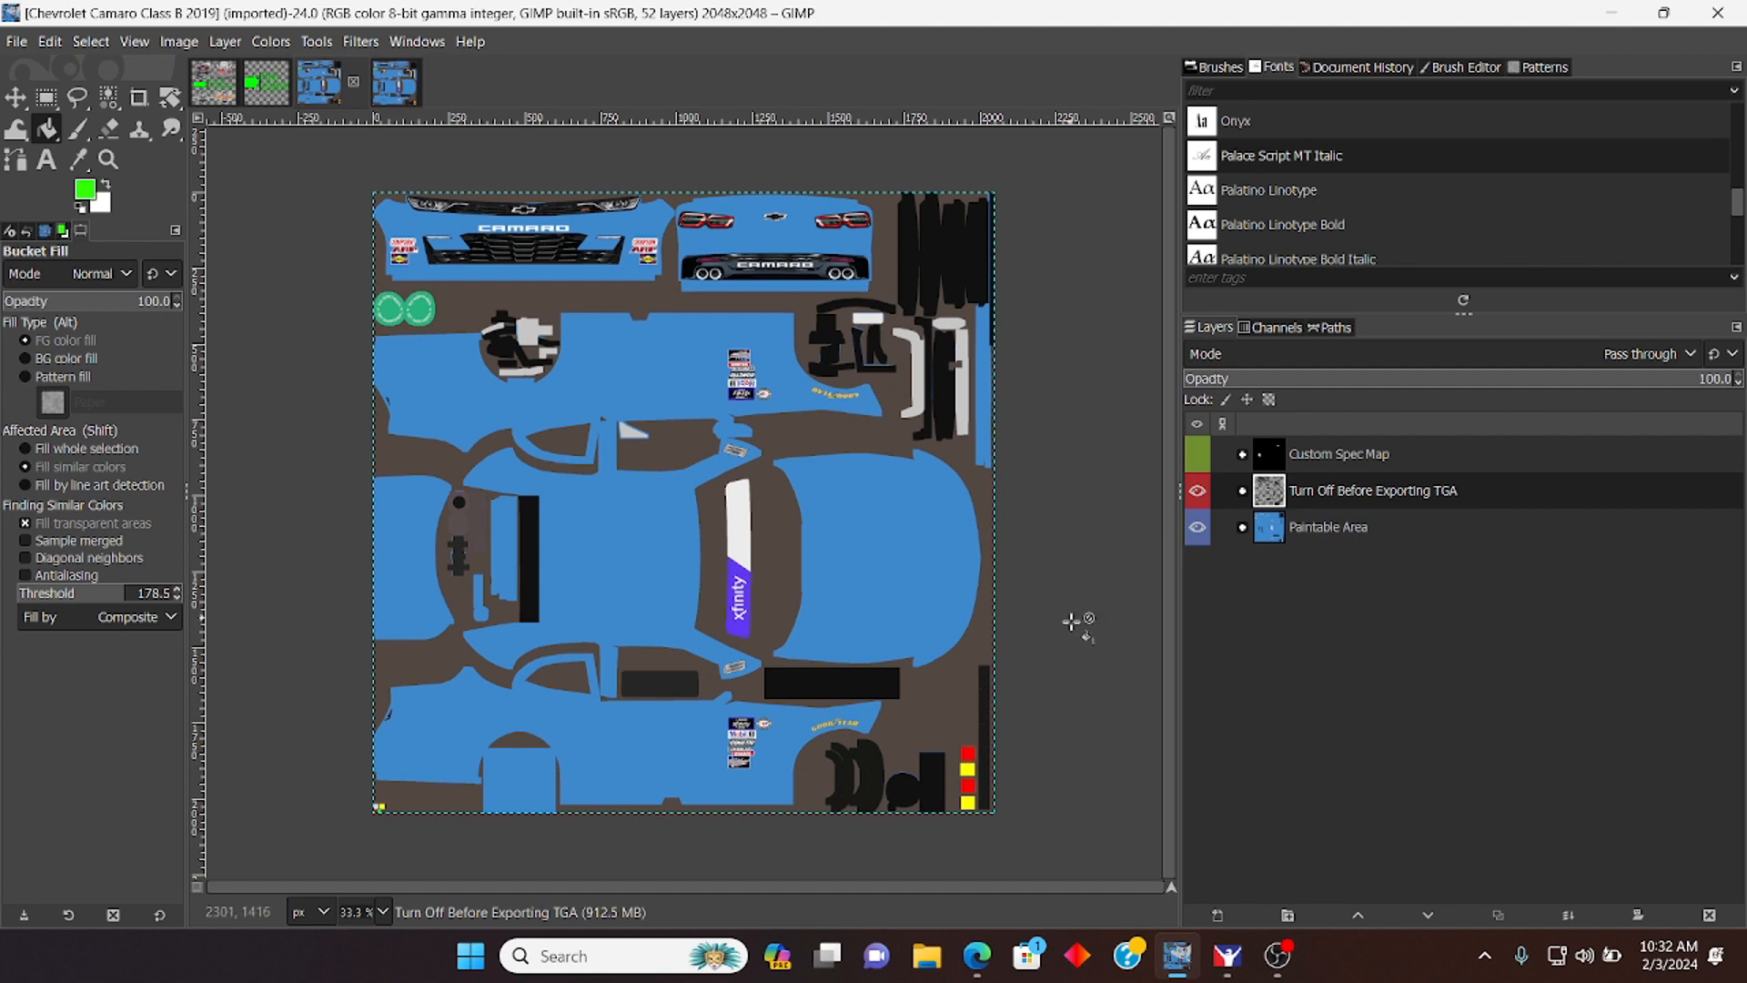
pyautogui.click(1245, 526)
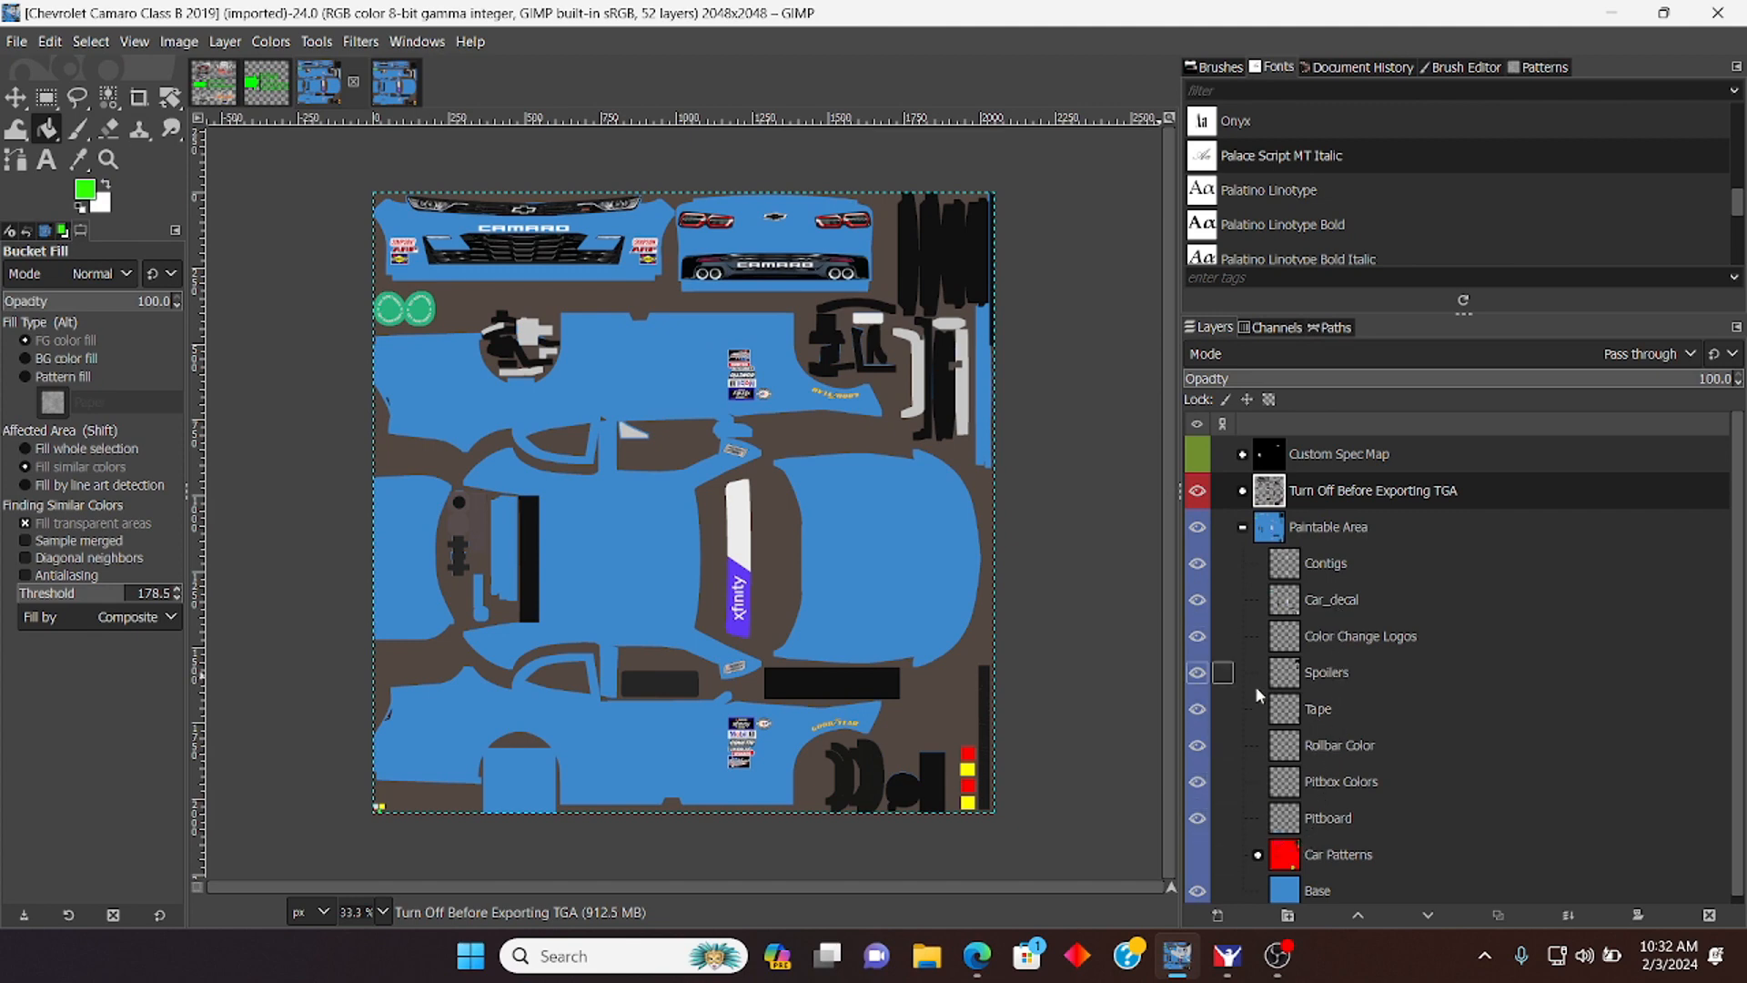
pyautogui.click(1196, 564)
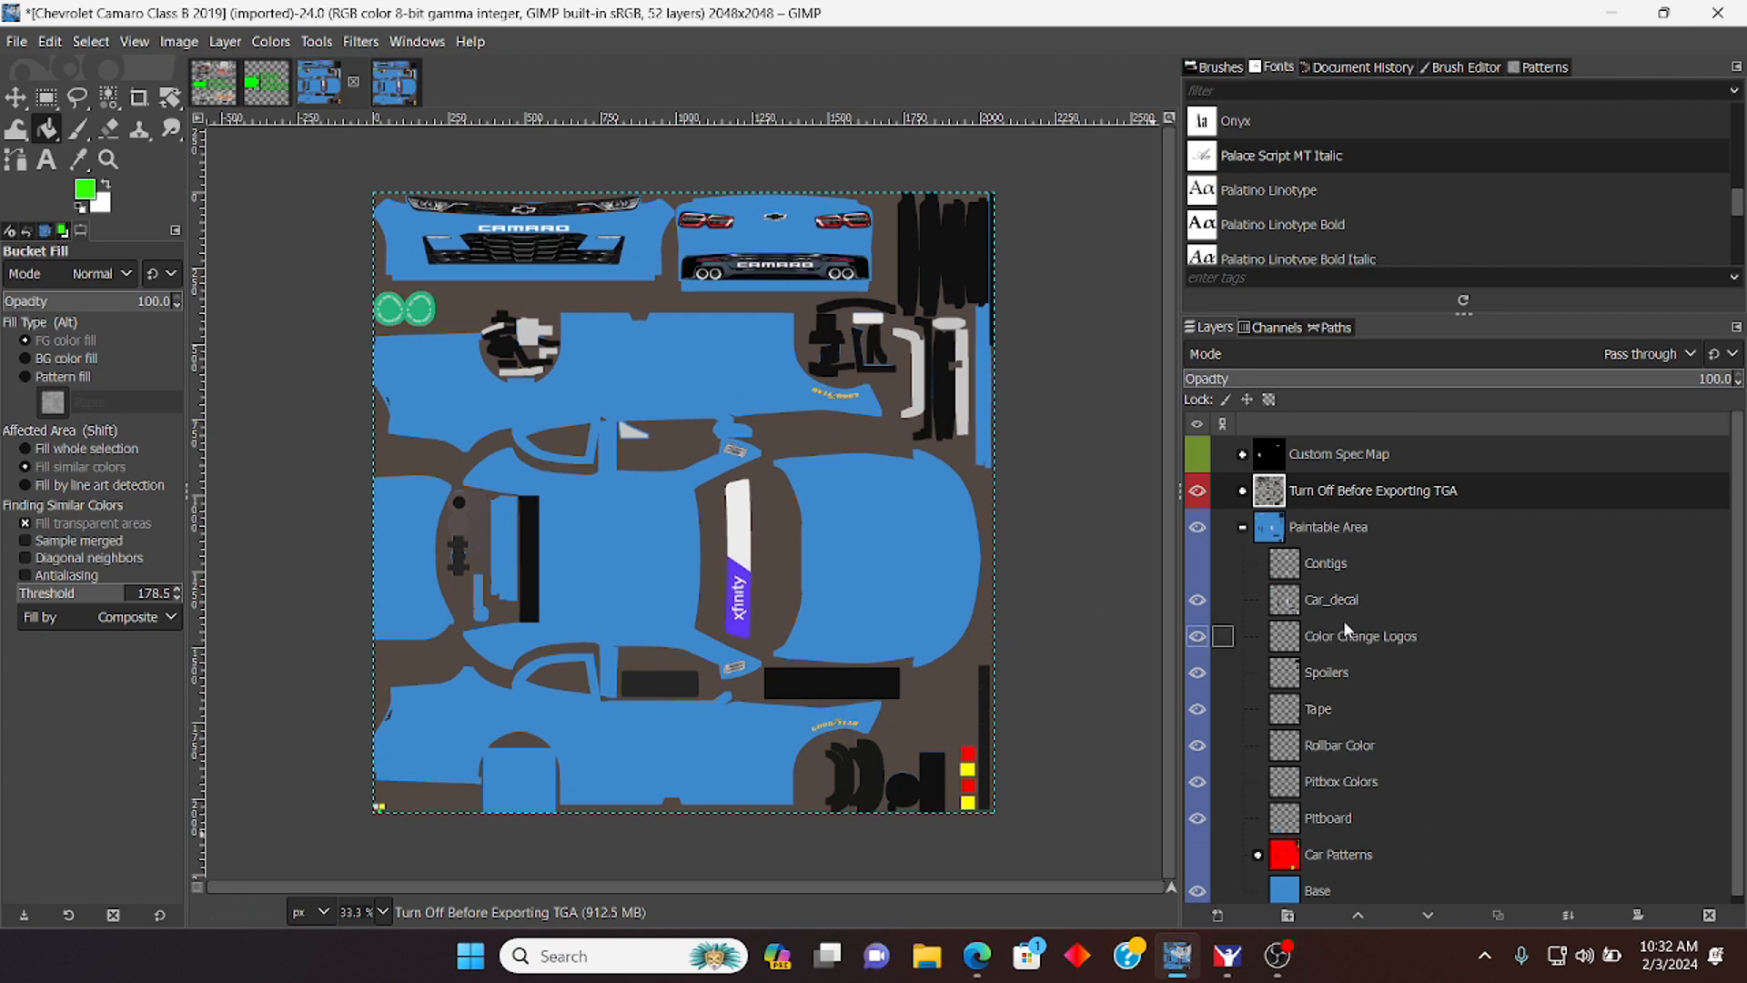
# Step: Preview the Car Patterns group by showing and hiding it, and select the Base layer
pyautogui.scroll(-1, 1347, 602)
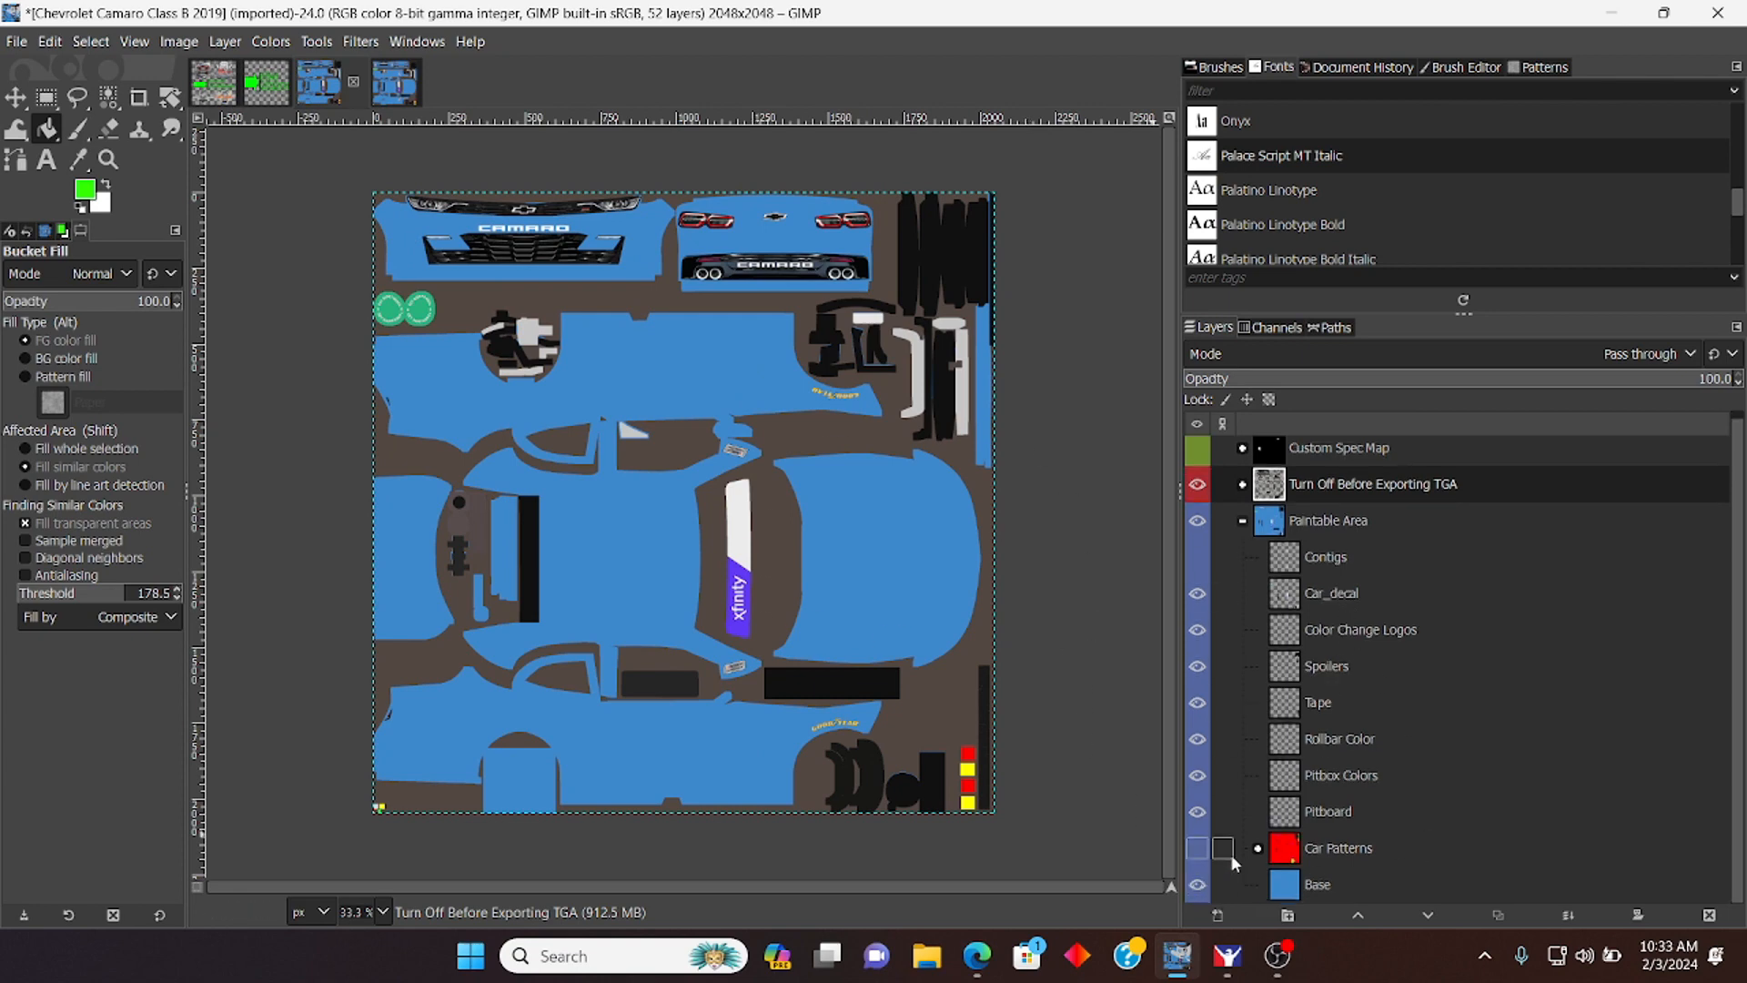
pyautogui.click(1258, 849)
pyautogui.scroll(-5, 1222, 557)
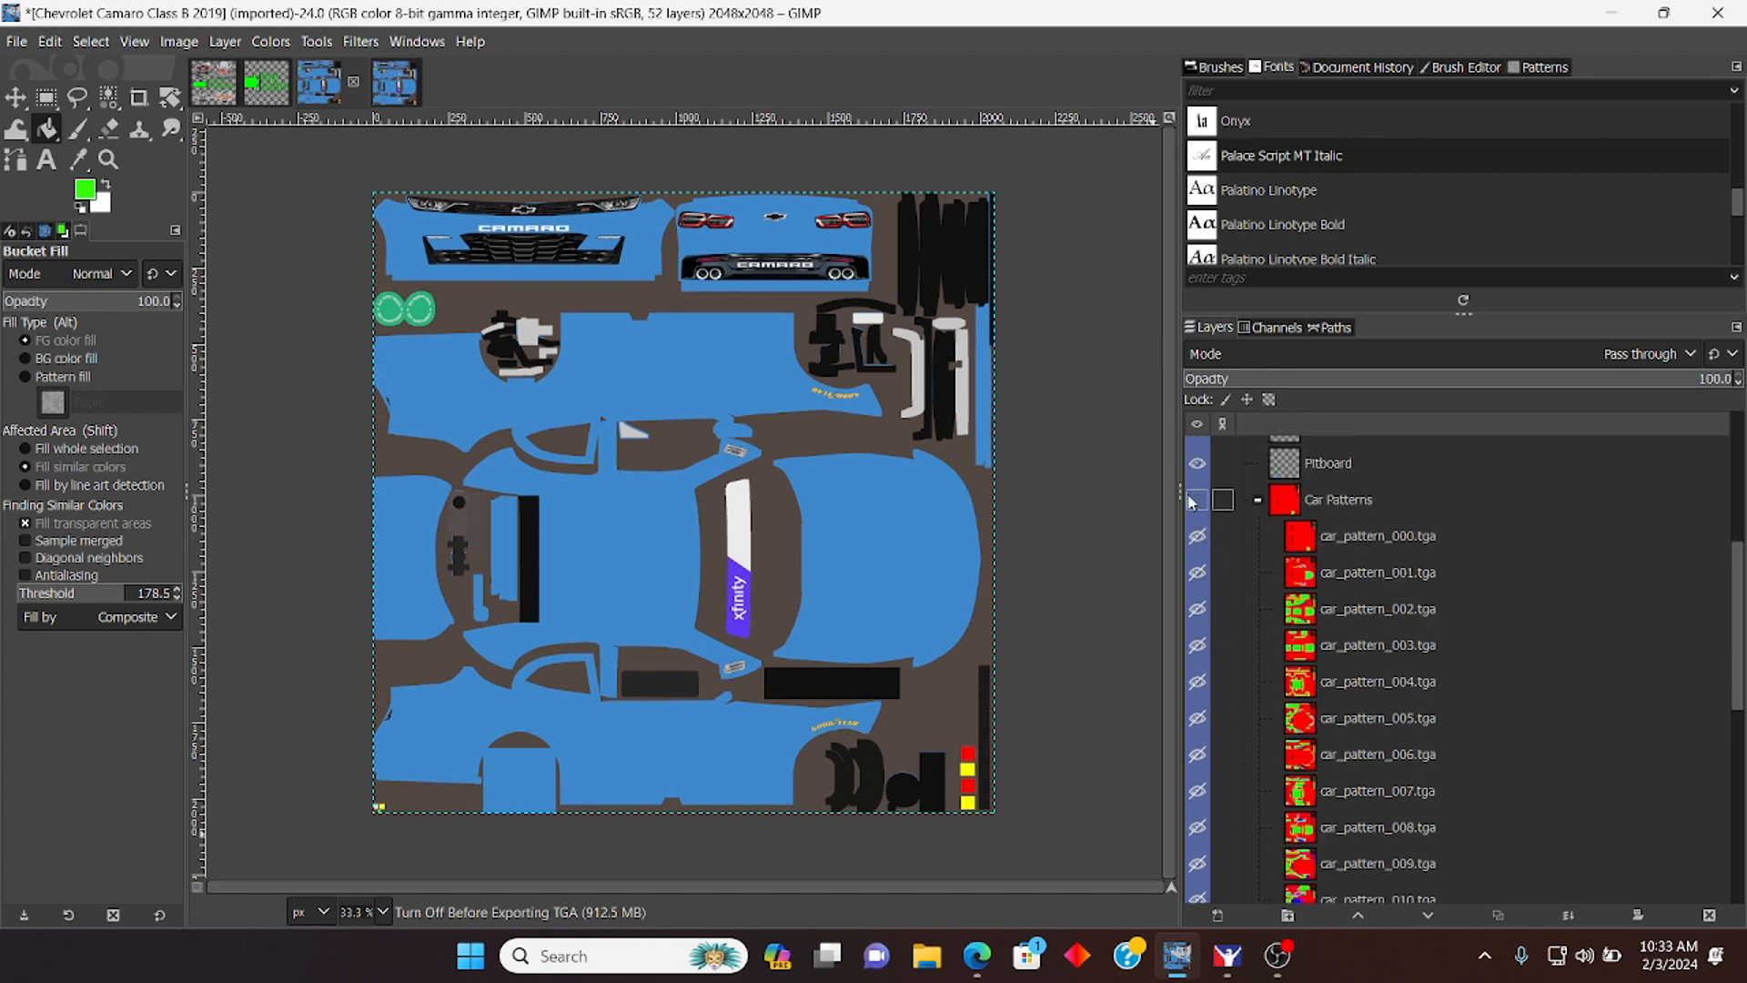
pyautogui.click(1193, 499)
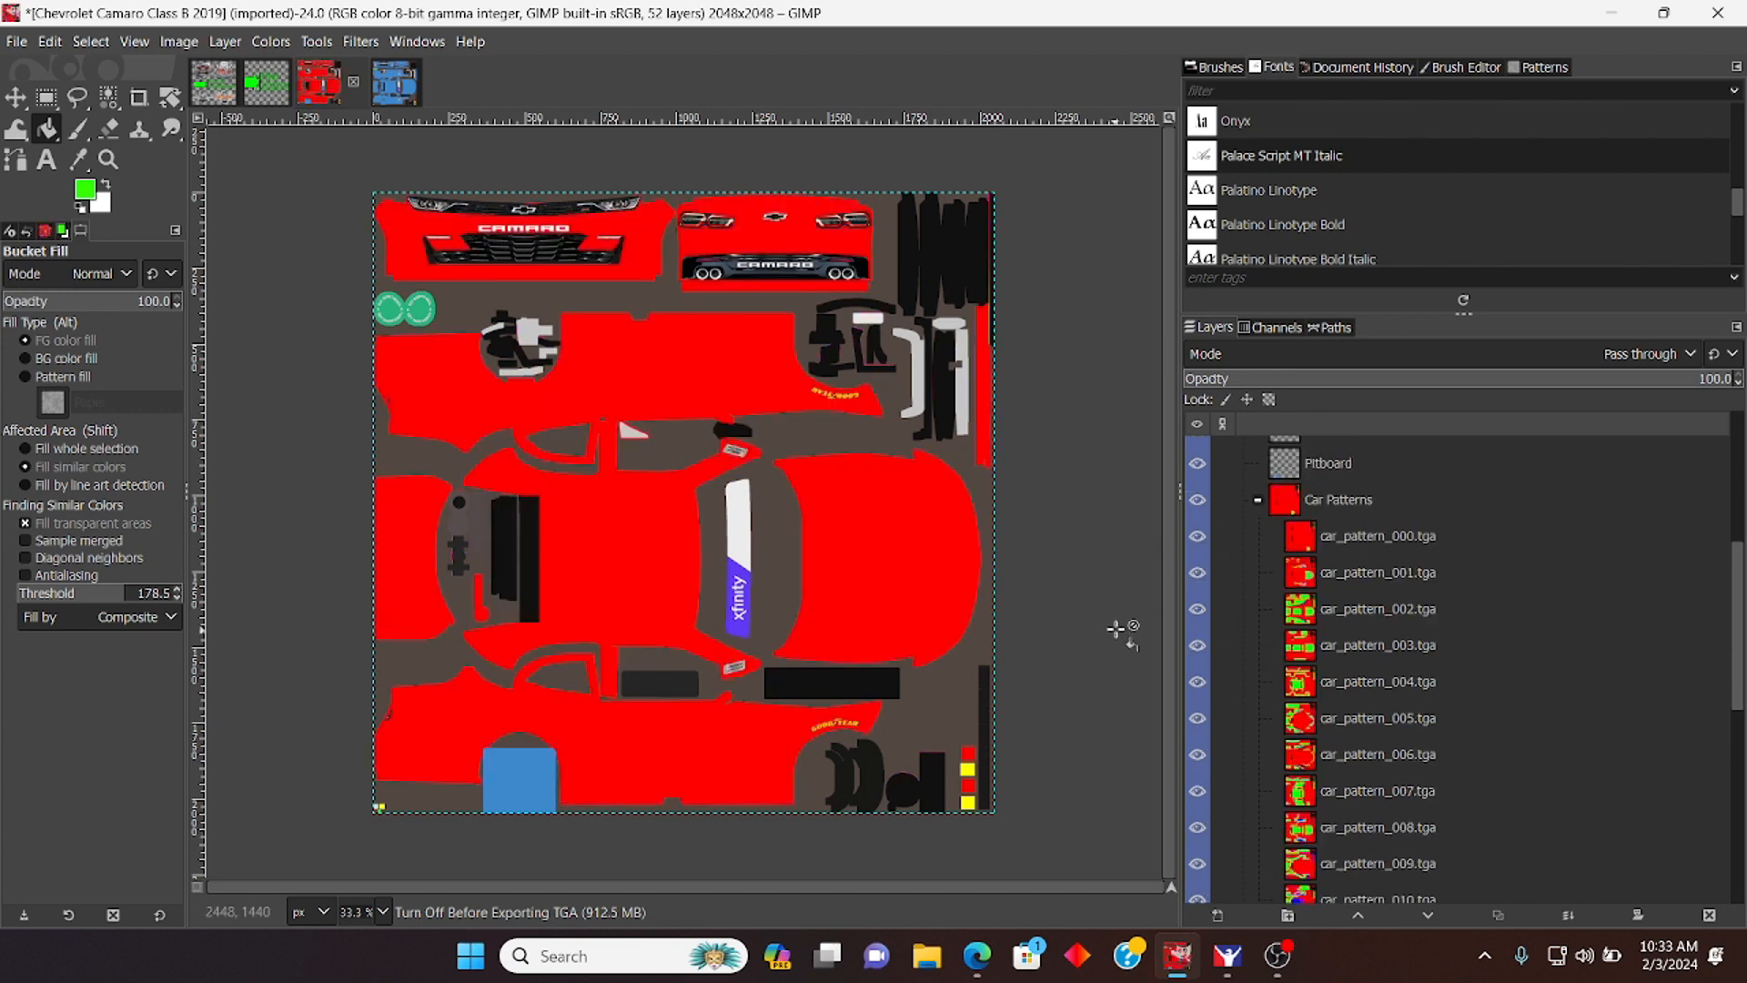
pyautogui.click(1198, 499)
pyautogui.scroll(5, 1210, 546)
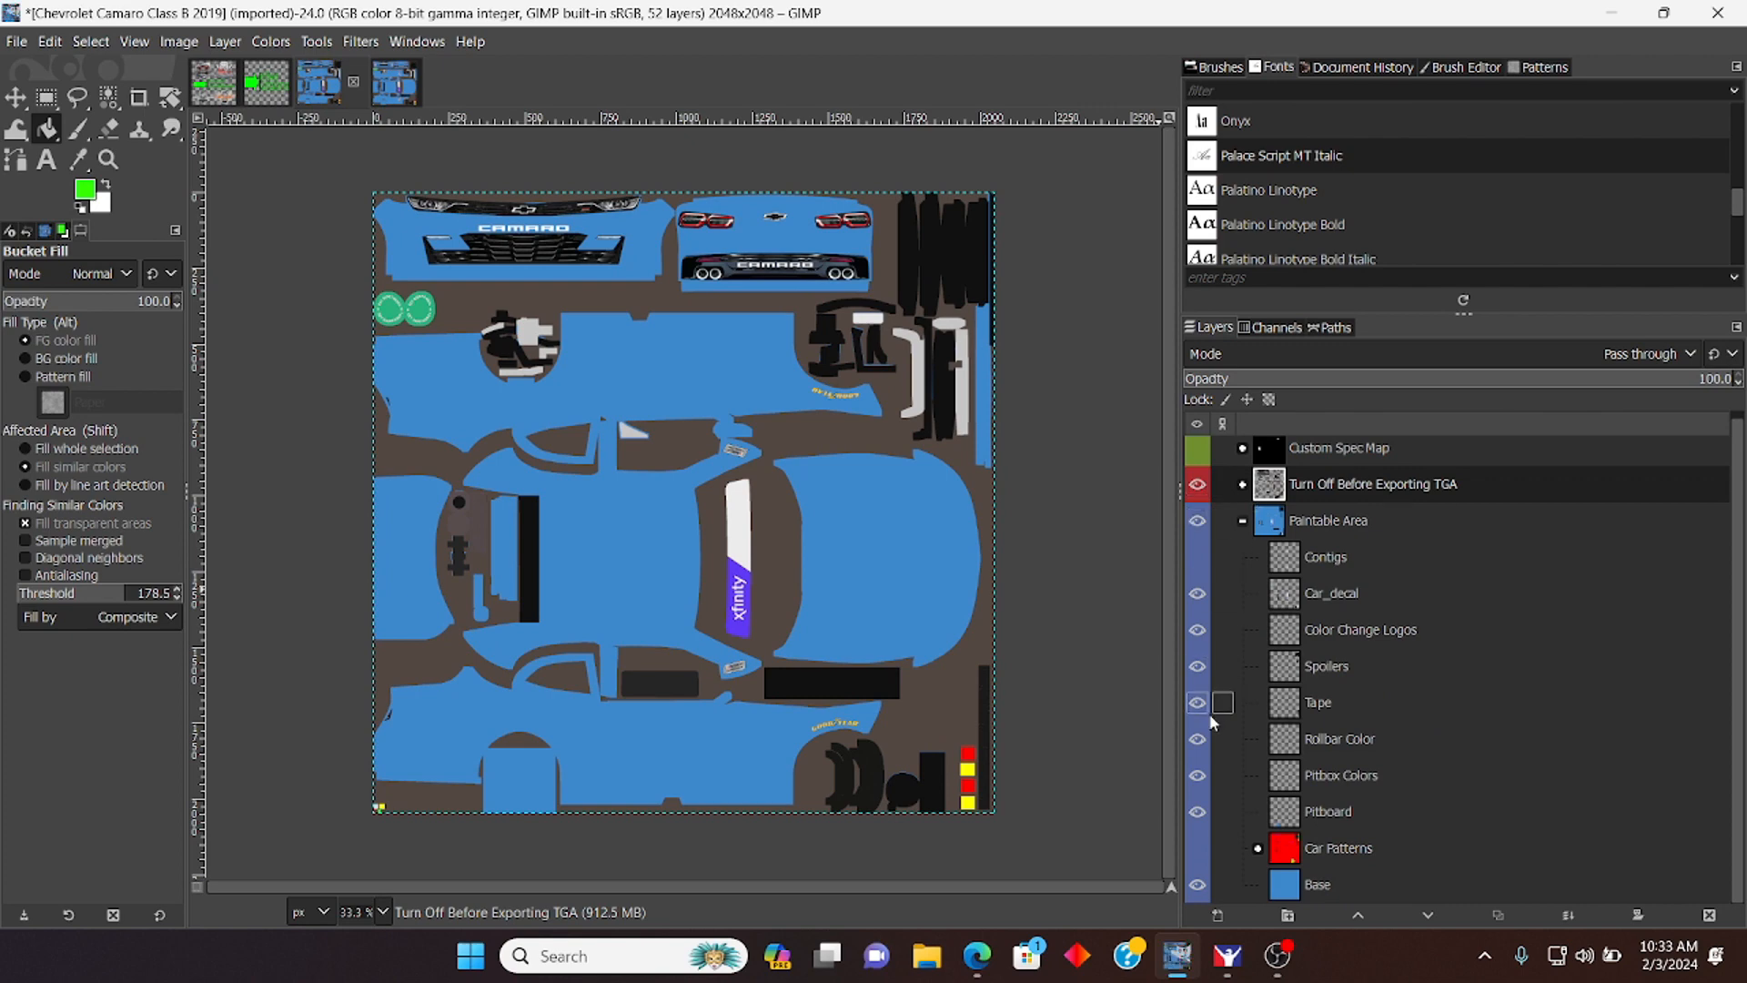
pyautogui.click(1321, 875)
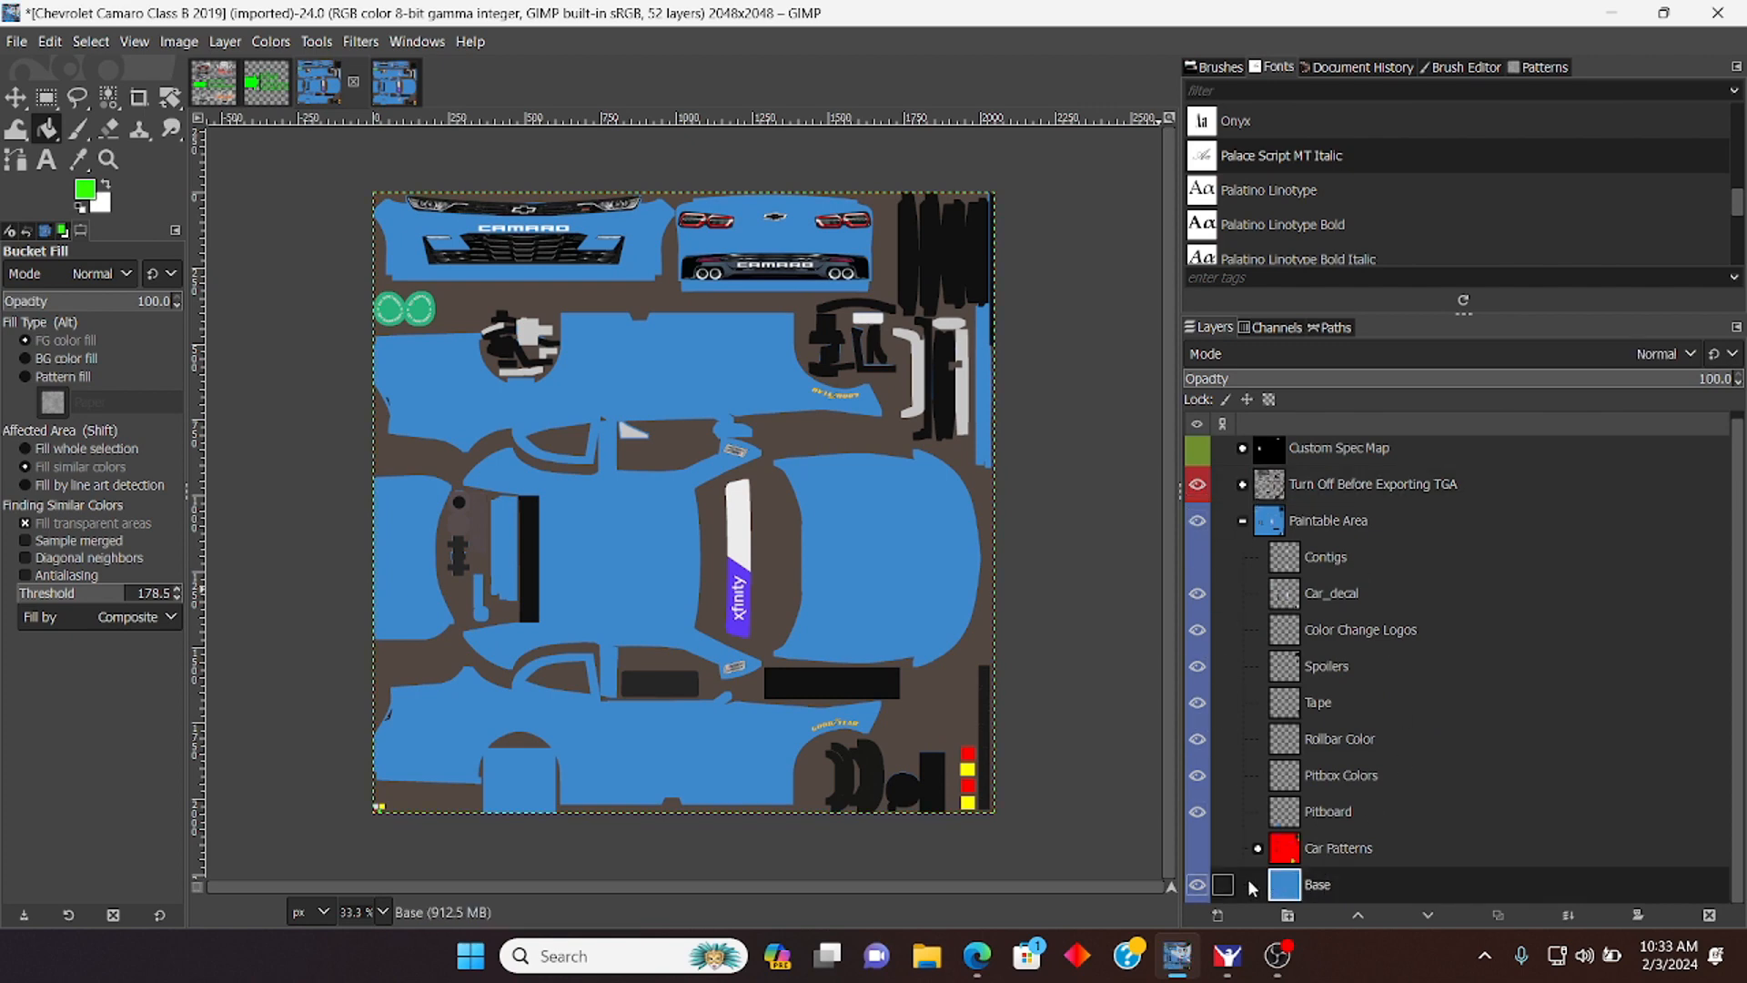
# Step: Expand the Car Patterns group, make it visible and hide its car_pattern_000.tga layer
pyautogui.click(1257, 849)
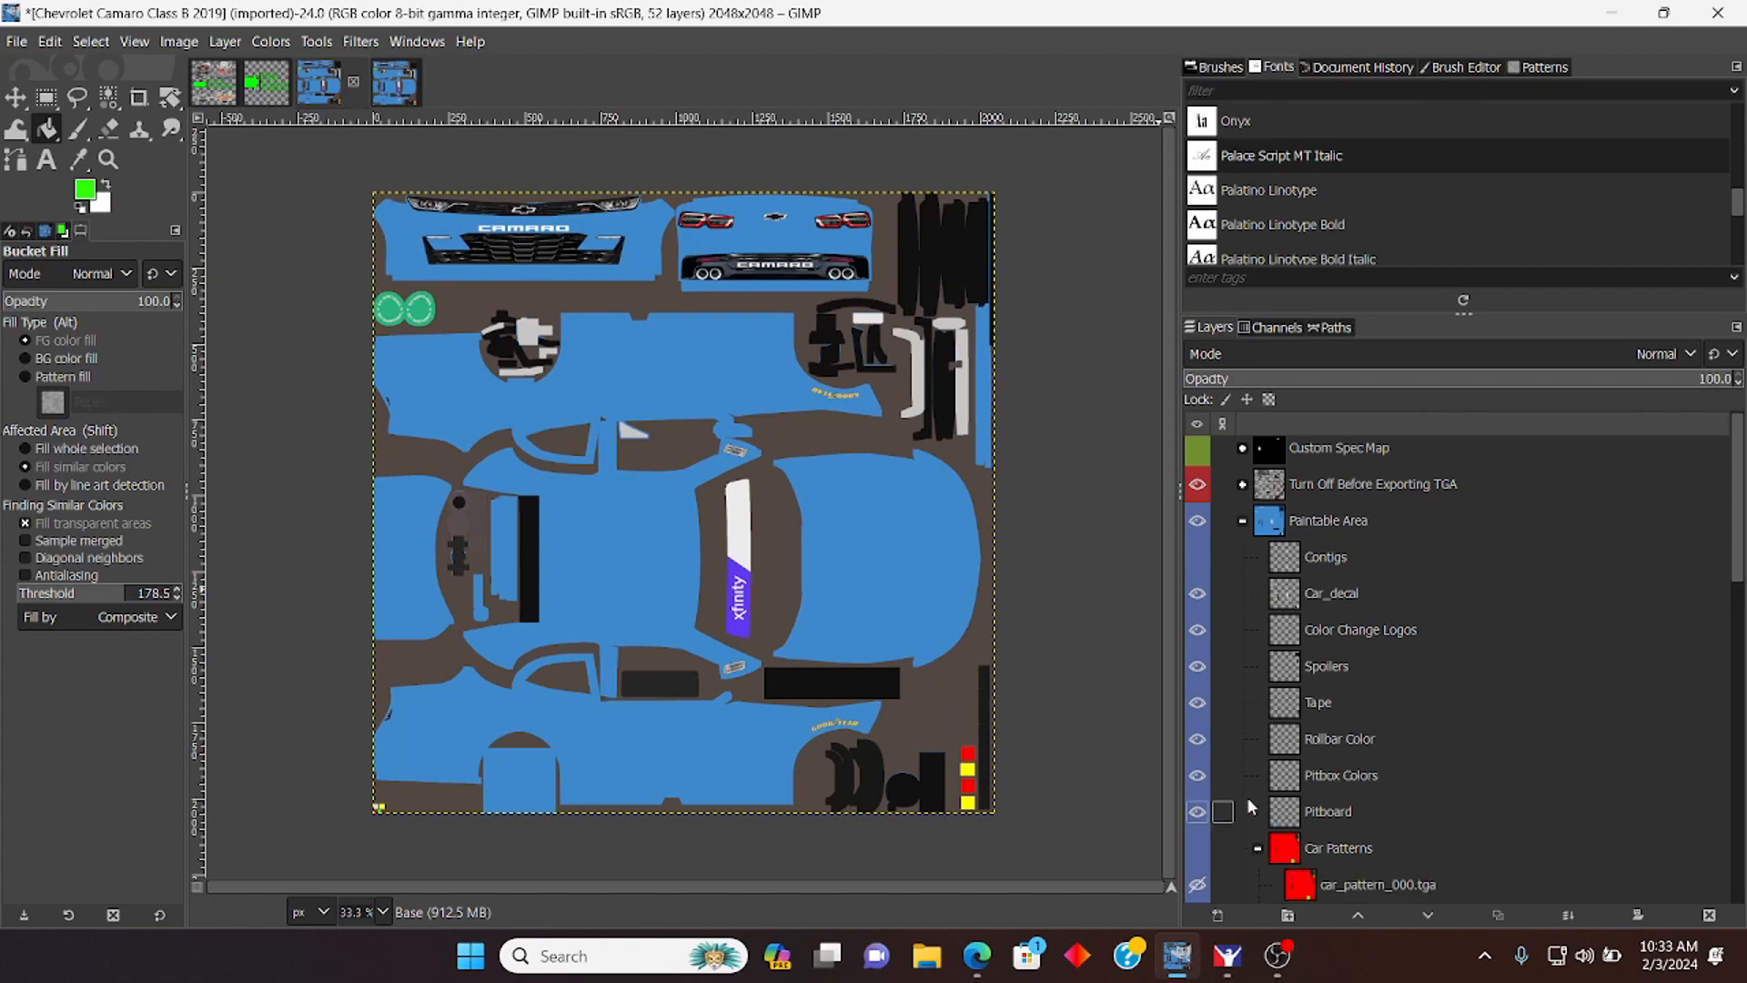
pyautogui.scroll(-4, 1247, 797)
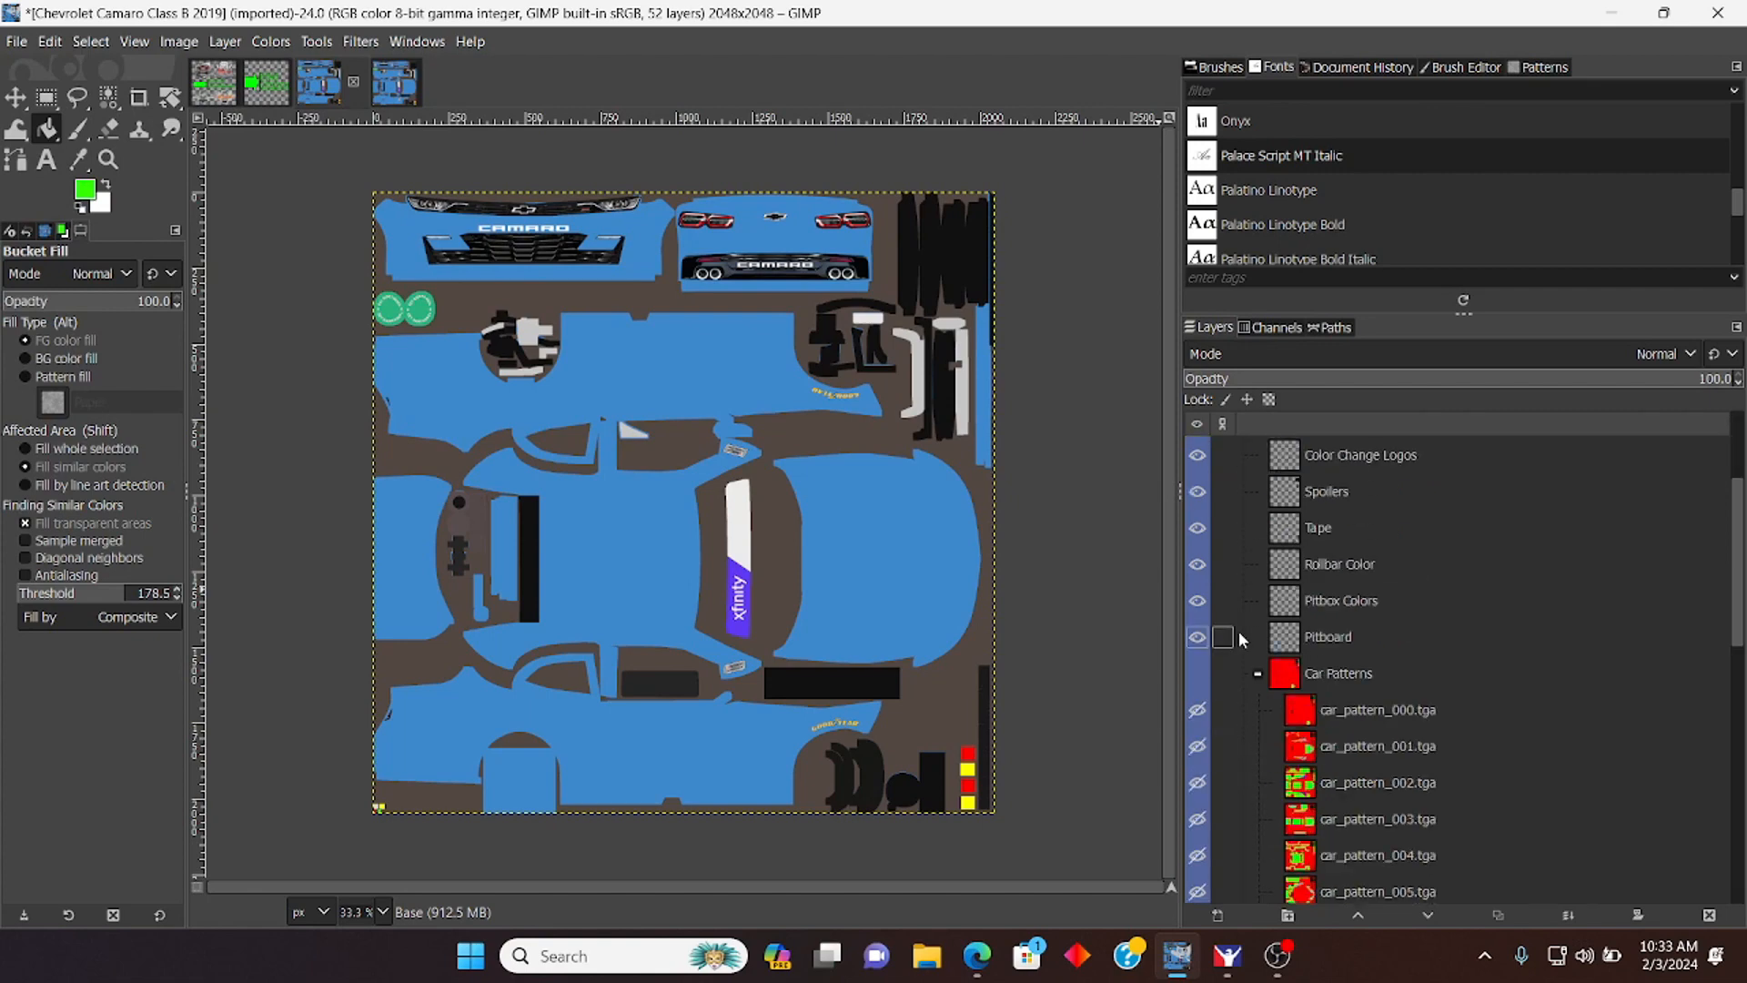
pyautogui.click(1198, 711)
pyautogui.click(1199, 678)
pyautogui.scroll(-4, 1208, 714)
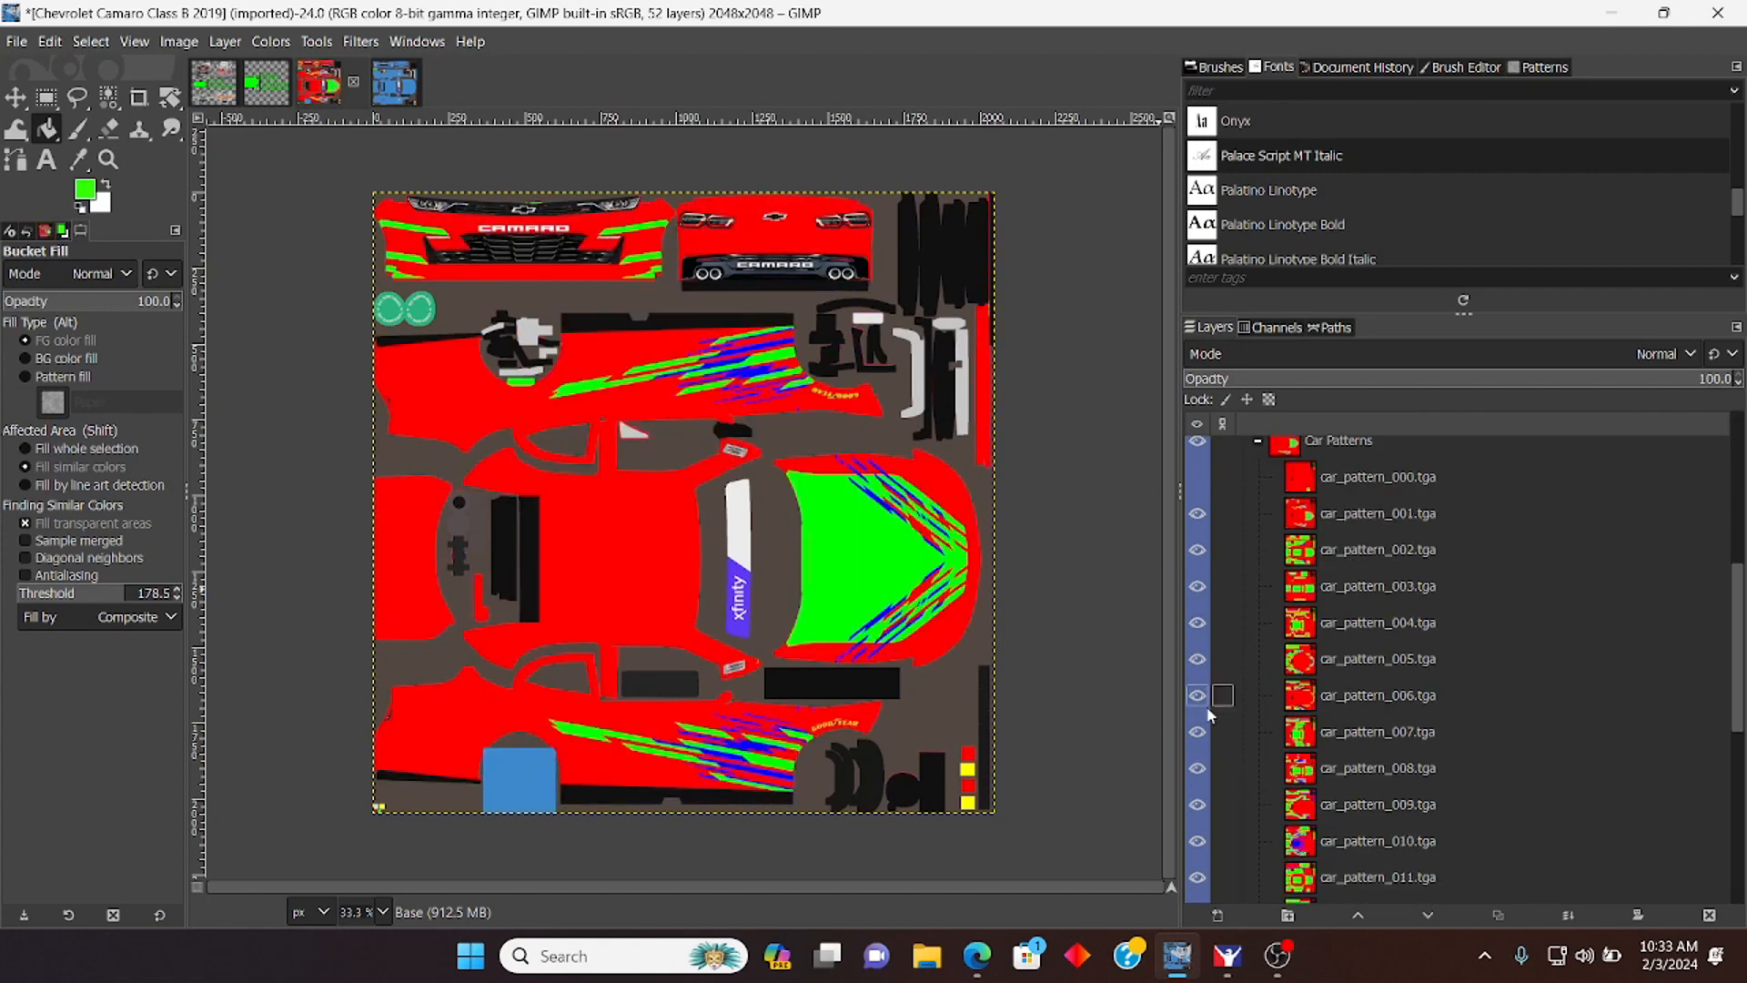
# Step: Hide the pattern layers car_pattern_001.tga through car_pattern_008.tga
pyautogui.click(1197, 513)
pyautogui.click(1197, 550)
pyautogui.click(1198, 586)
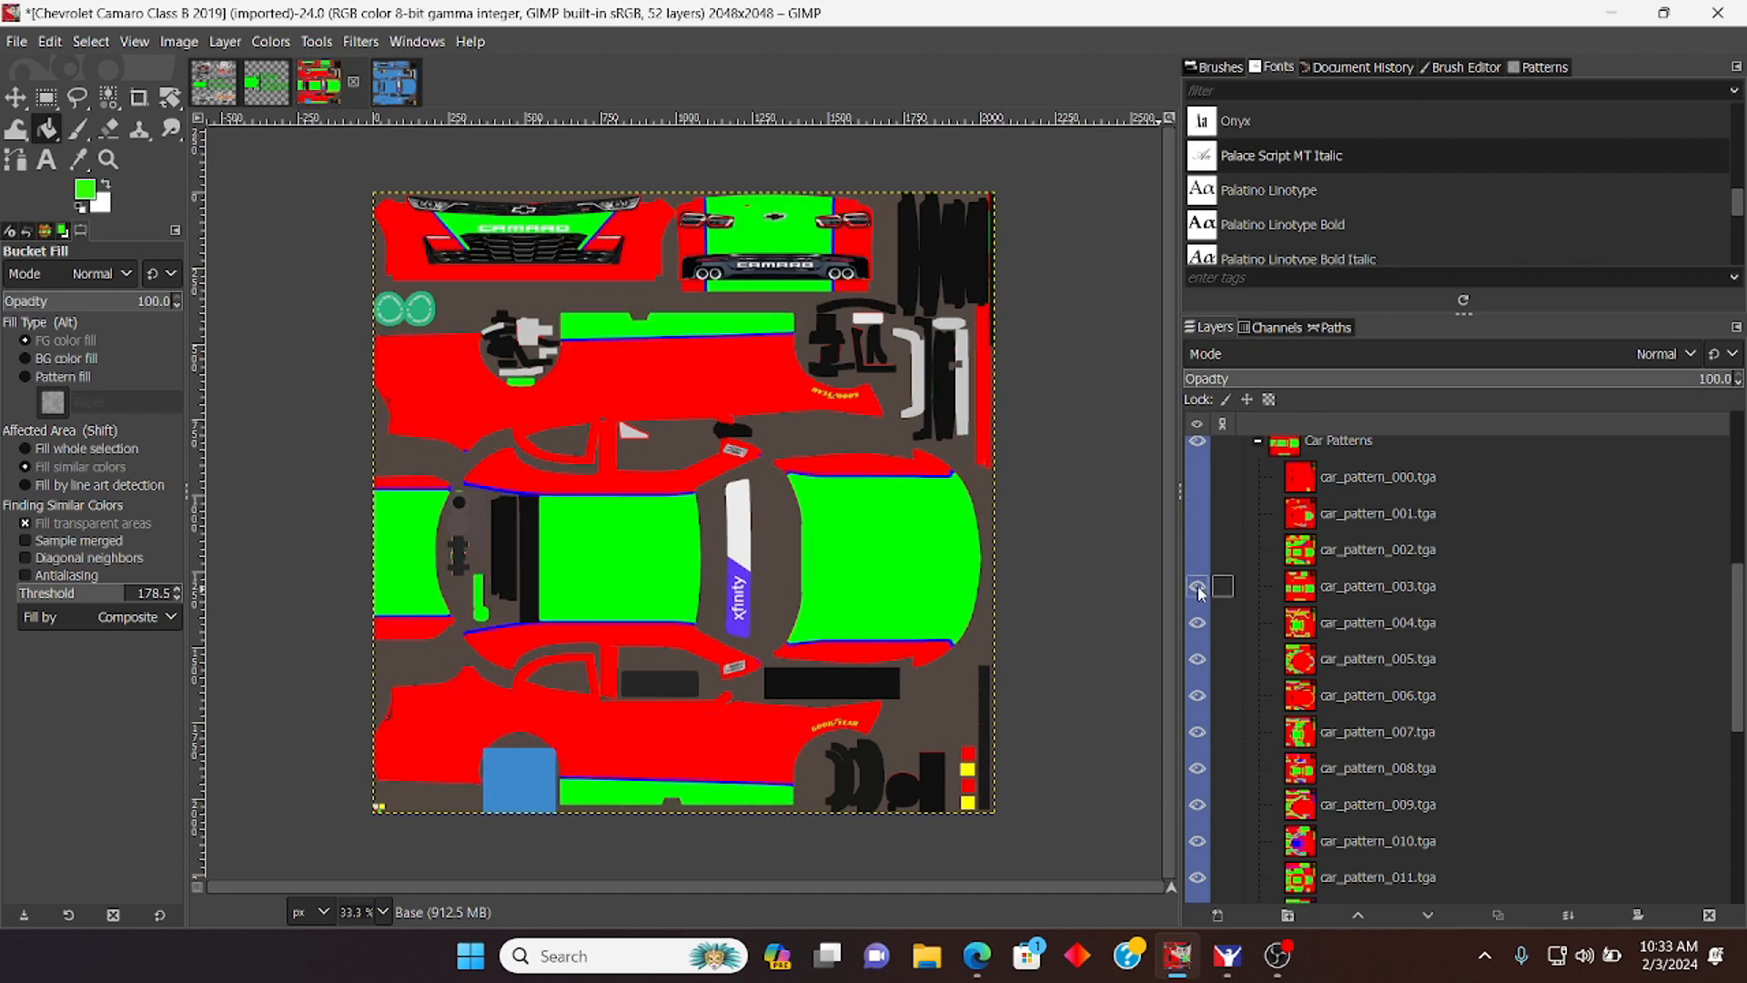
pyautogui.click(1197, 622)
pyautogui.click(1197, 658)
pyautogui.click(1197, 695)
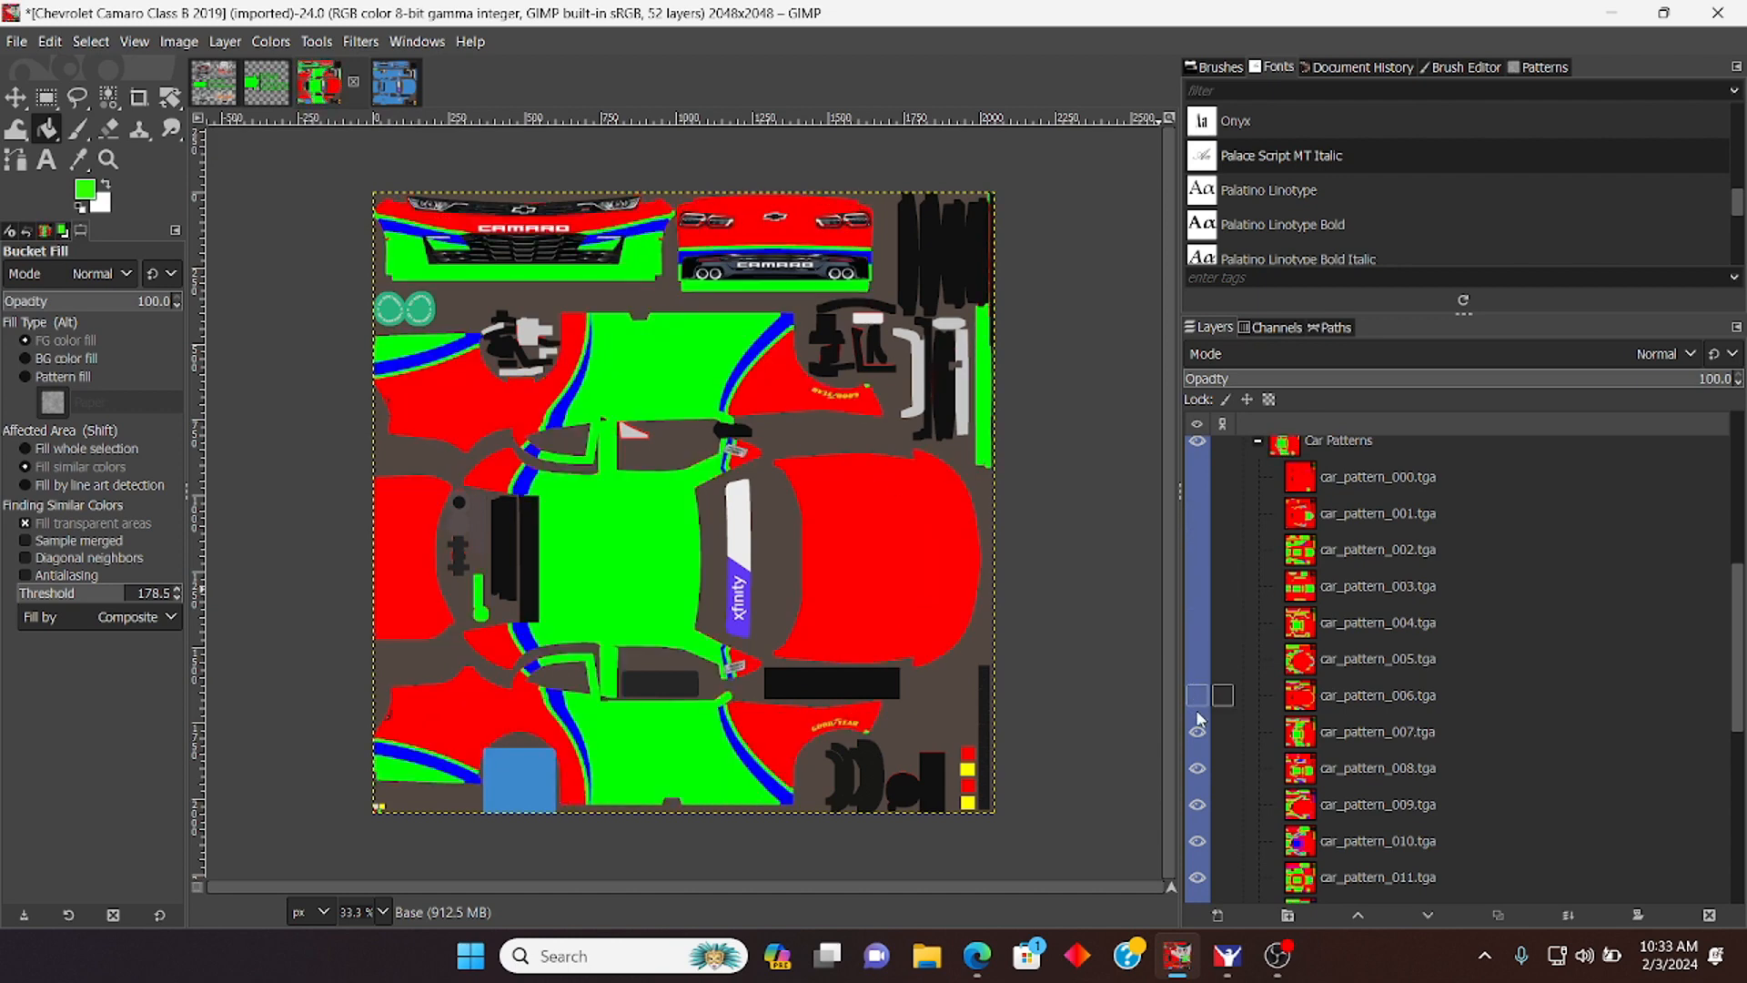
pyautogui.click(1198, 732)
pyautogui.click(1198, 768)
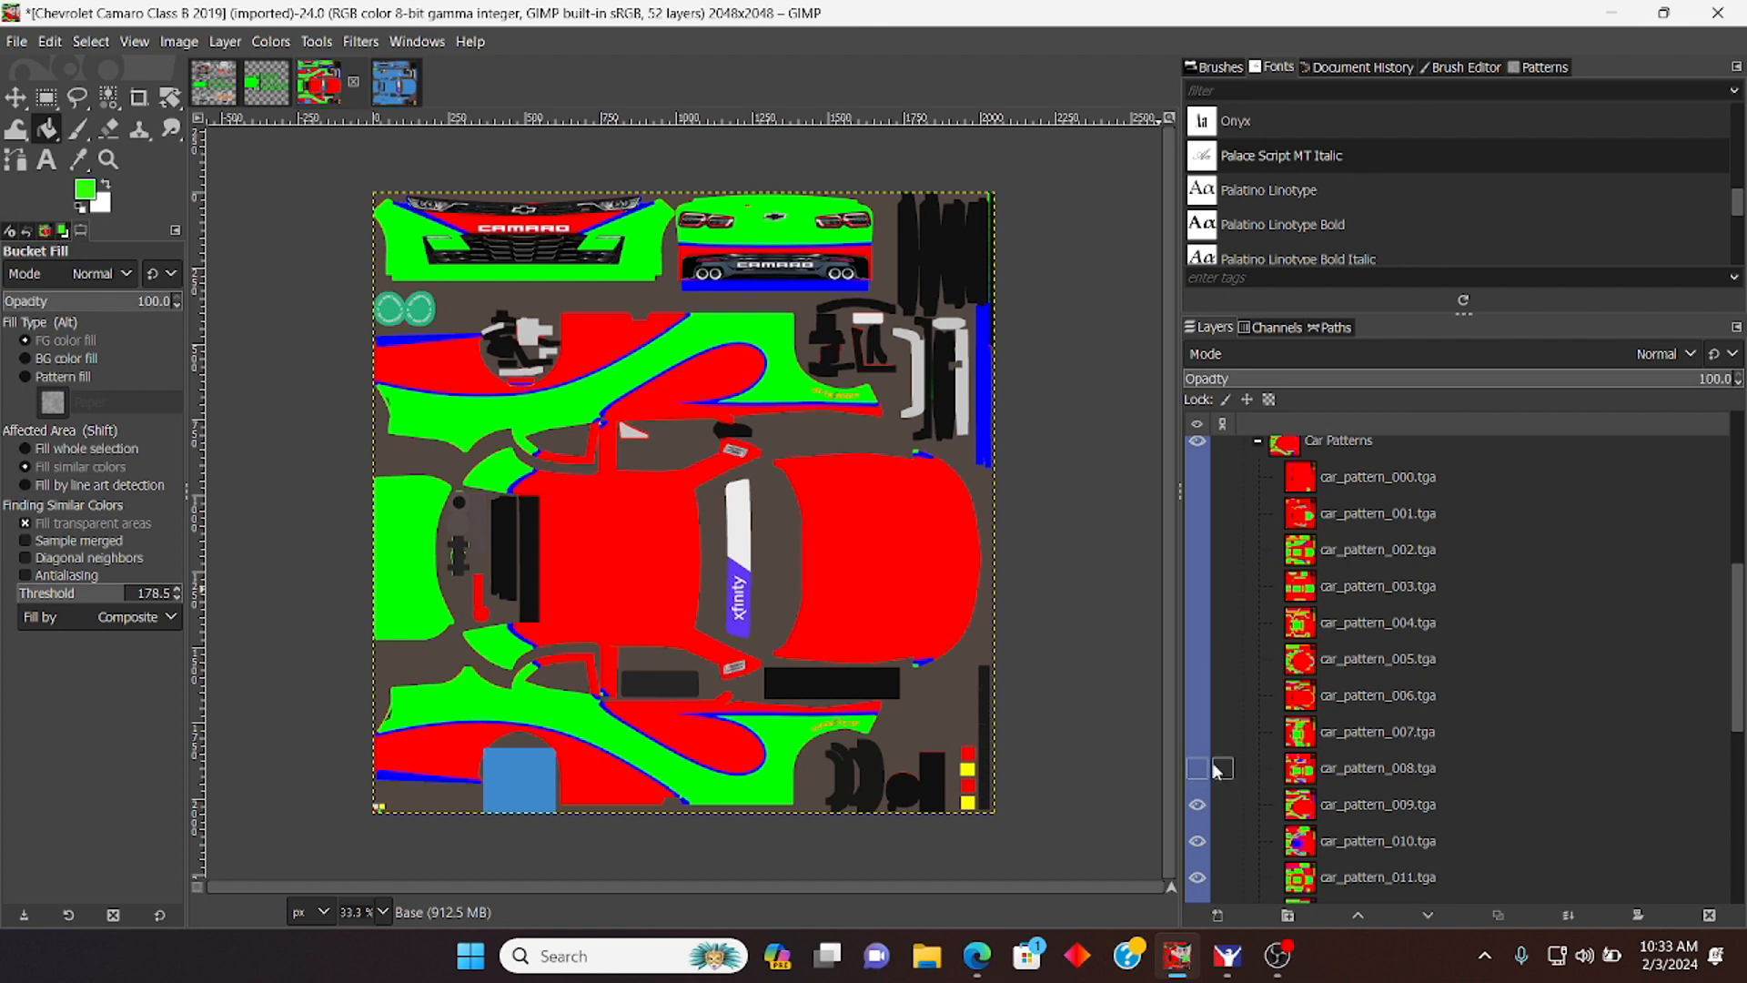
# Step: Hide the pattern layers car_pattern_010.tga through car_pattern_023.tga, leaving car_pattern_009.tga on
pyautogui.scroll(-2, 1219, 774)
pyautogui.click(1197, 729)
pyautogui.click(1200, 766)
pyautogui.click(1198, 797)
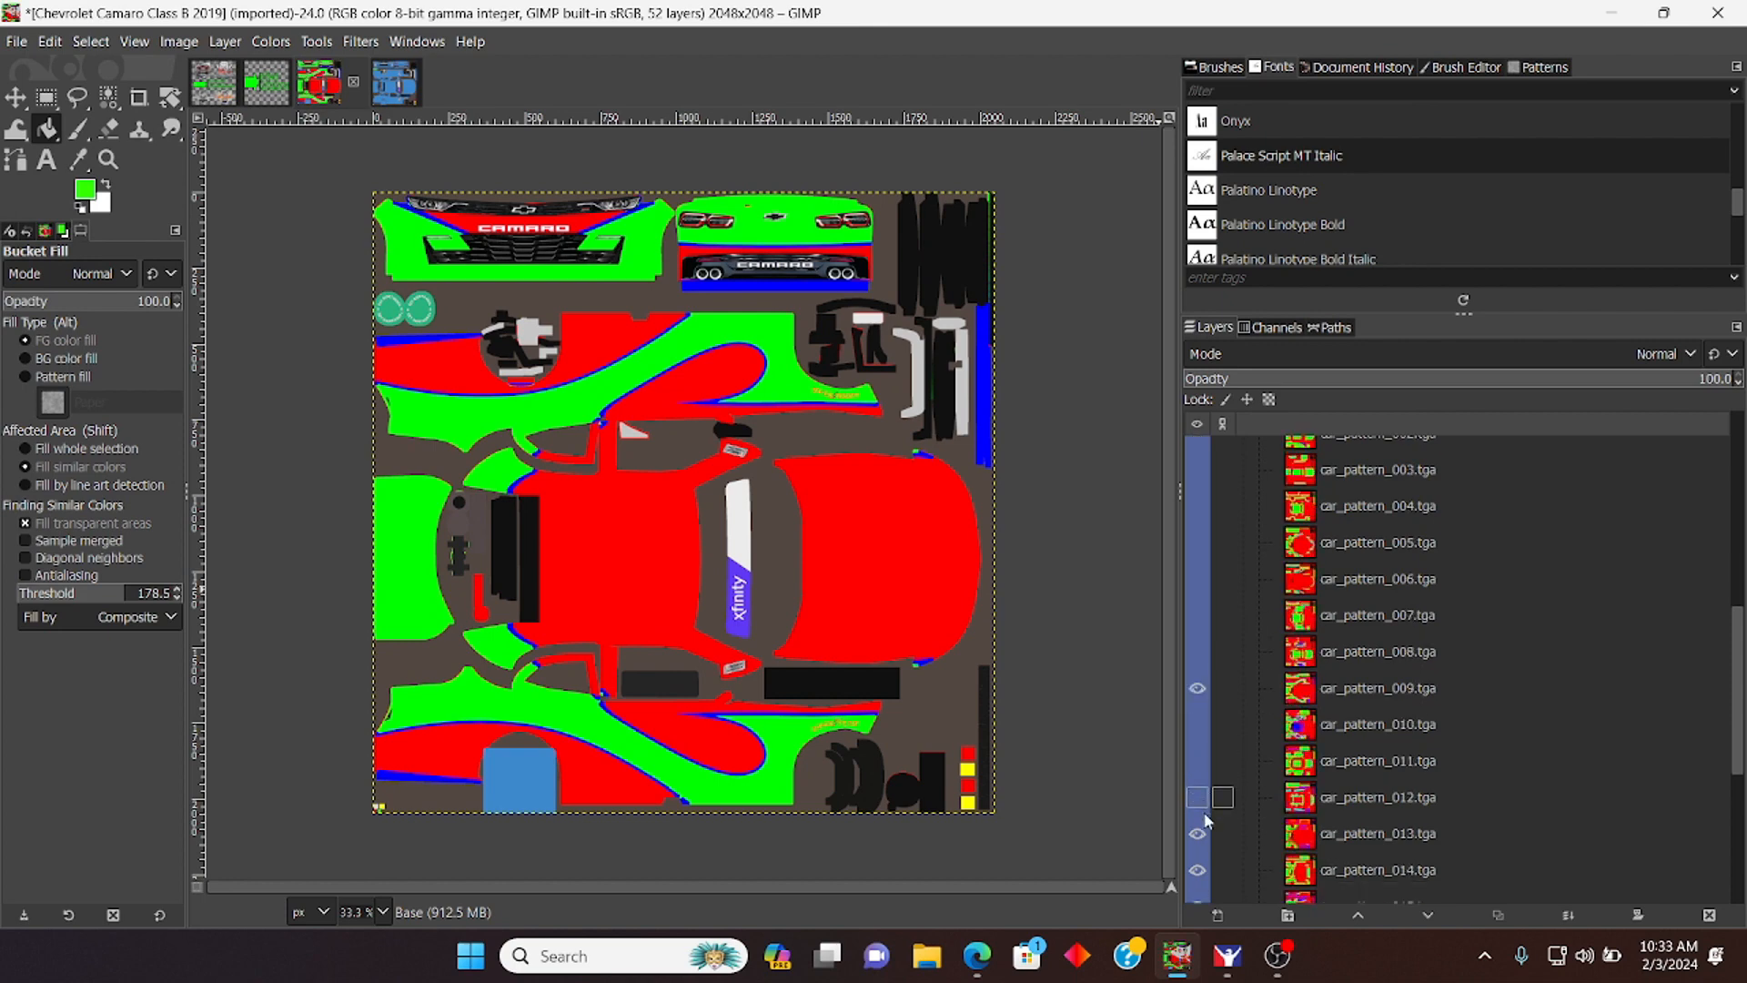
pyautogui.click(1197, 834)
pyautogui.scroll(-2, 1202, 846)
pyautogui.click(1195, 764)
pyautogui.click(1198, 790)
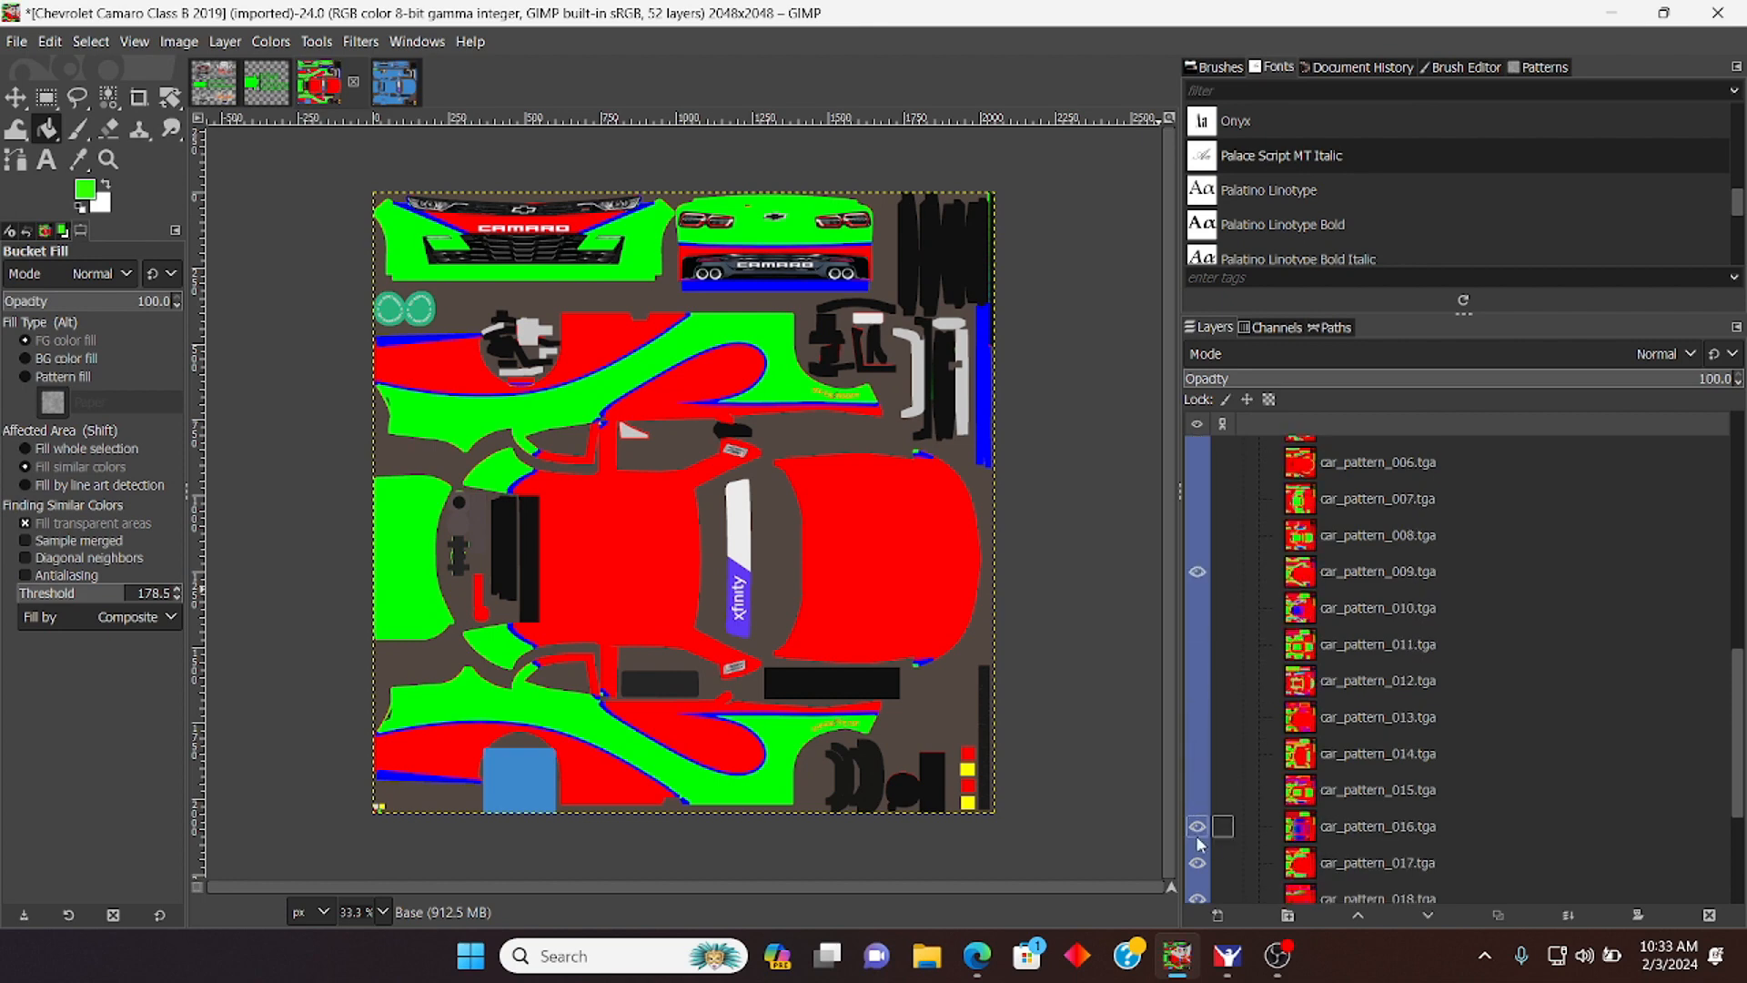
pyautogui.click(1197, 826)
pyautogui.click(1198, 862)
pyautogui.click(1197, 896)
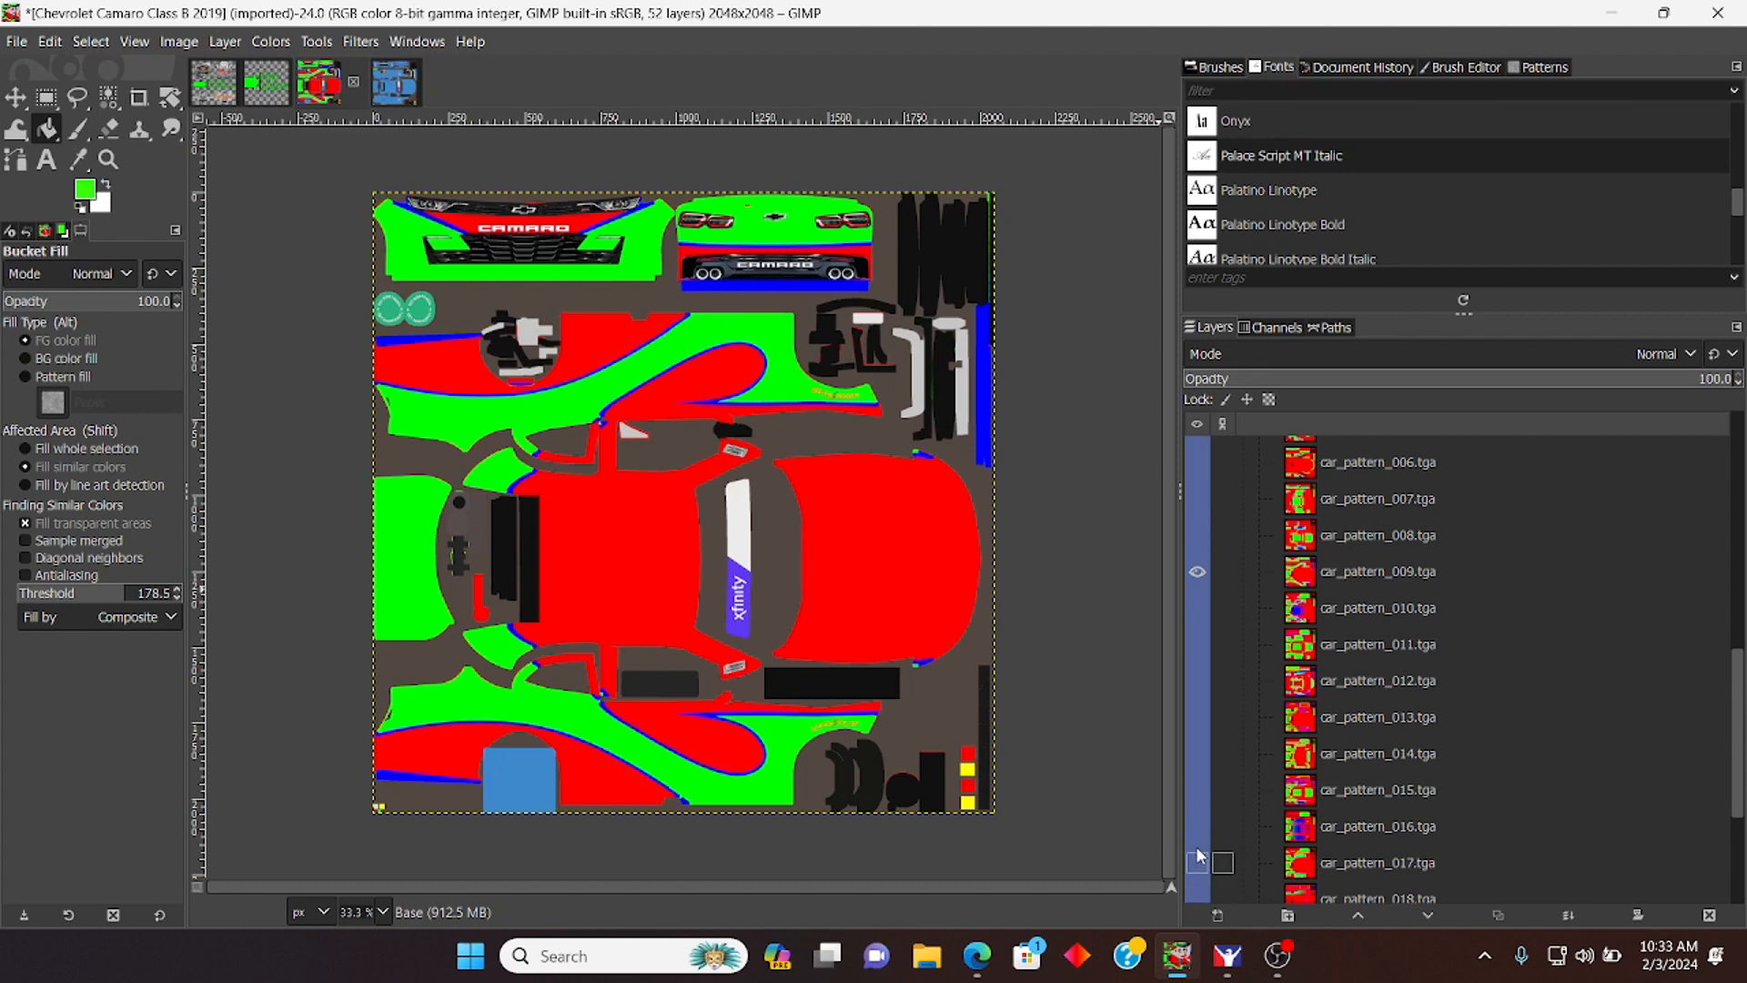
pyautogui.scroll(-2, 1198, 860)
pyautogui.click(1197, 819)
pyautogui.click(1198, 855)
pyautogui.scroll(-1, 1199, 853)
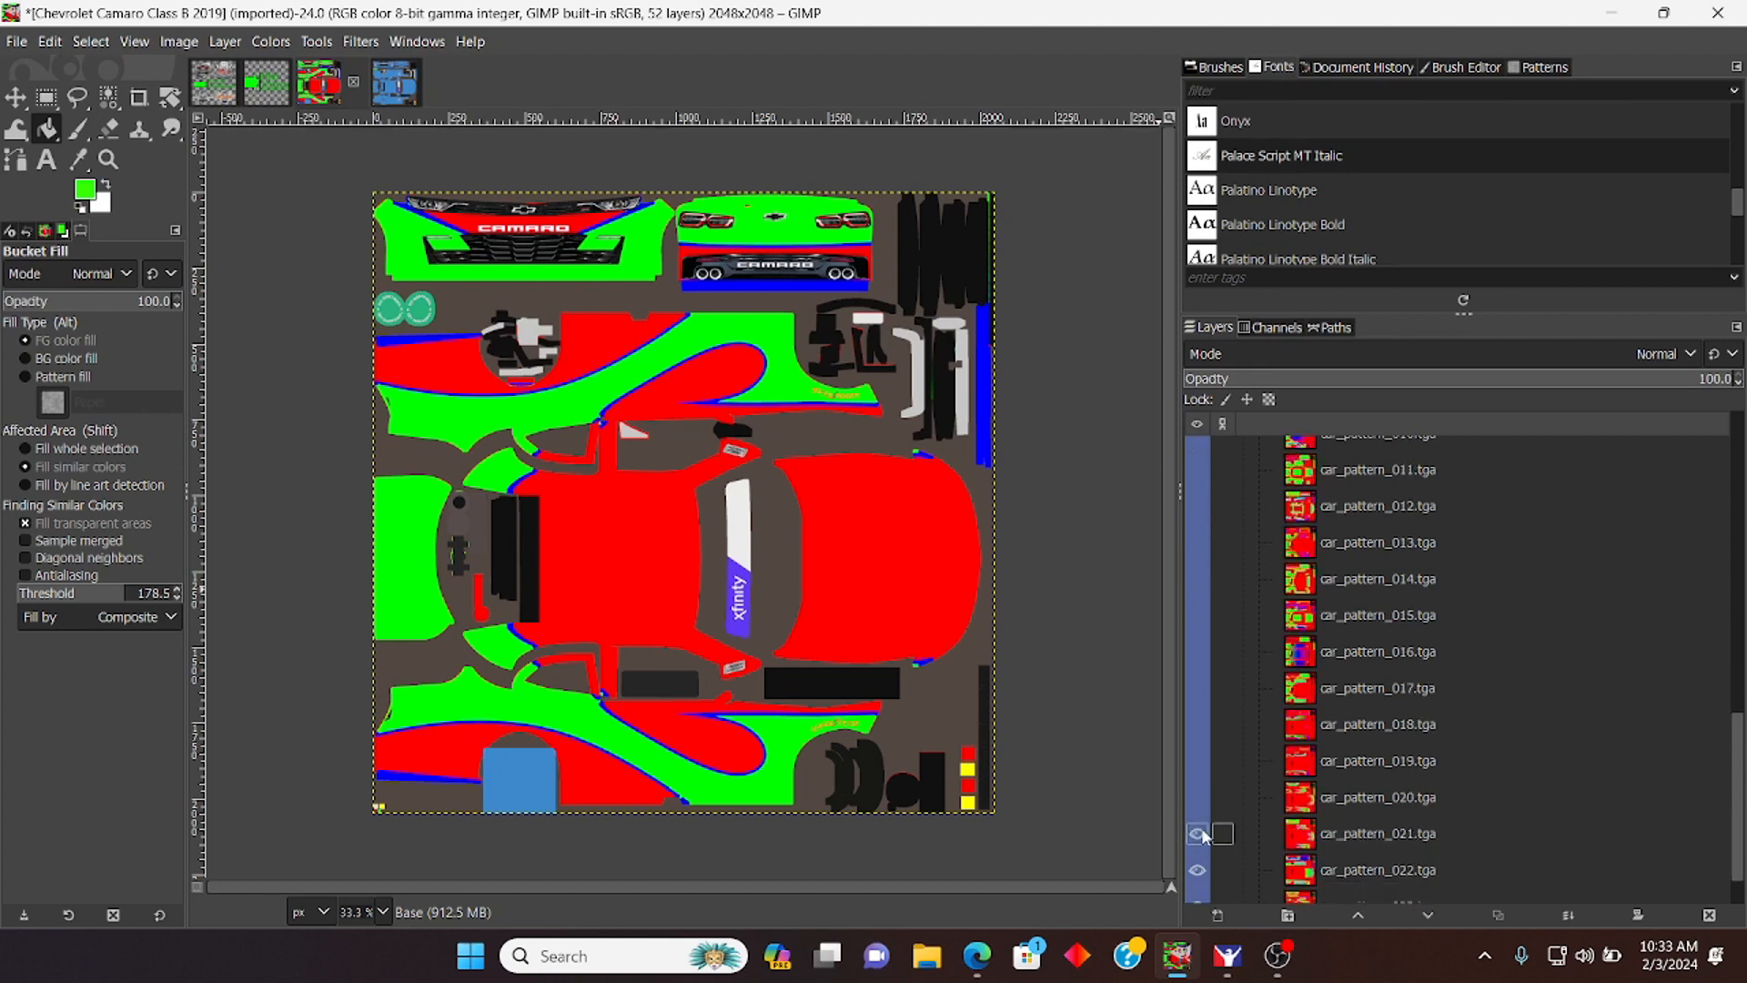
pyautogui.click(1197, 831)
pyautogui.click(1197, 868)
pyautogui.scroll(-1, 1207, 848)
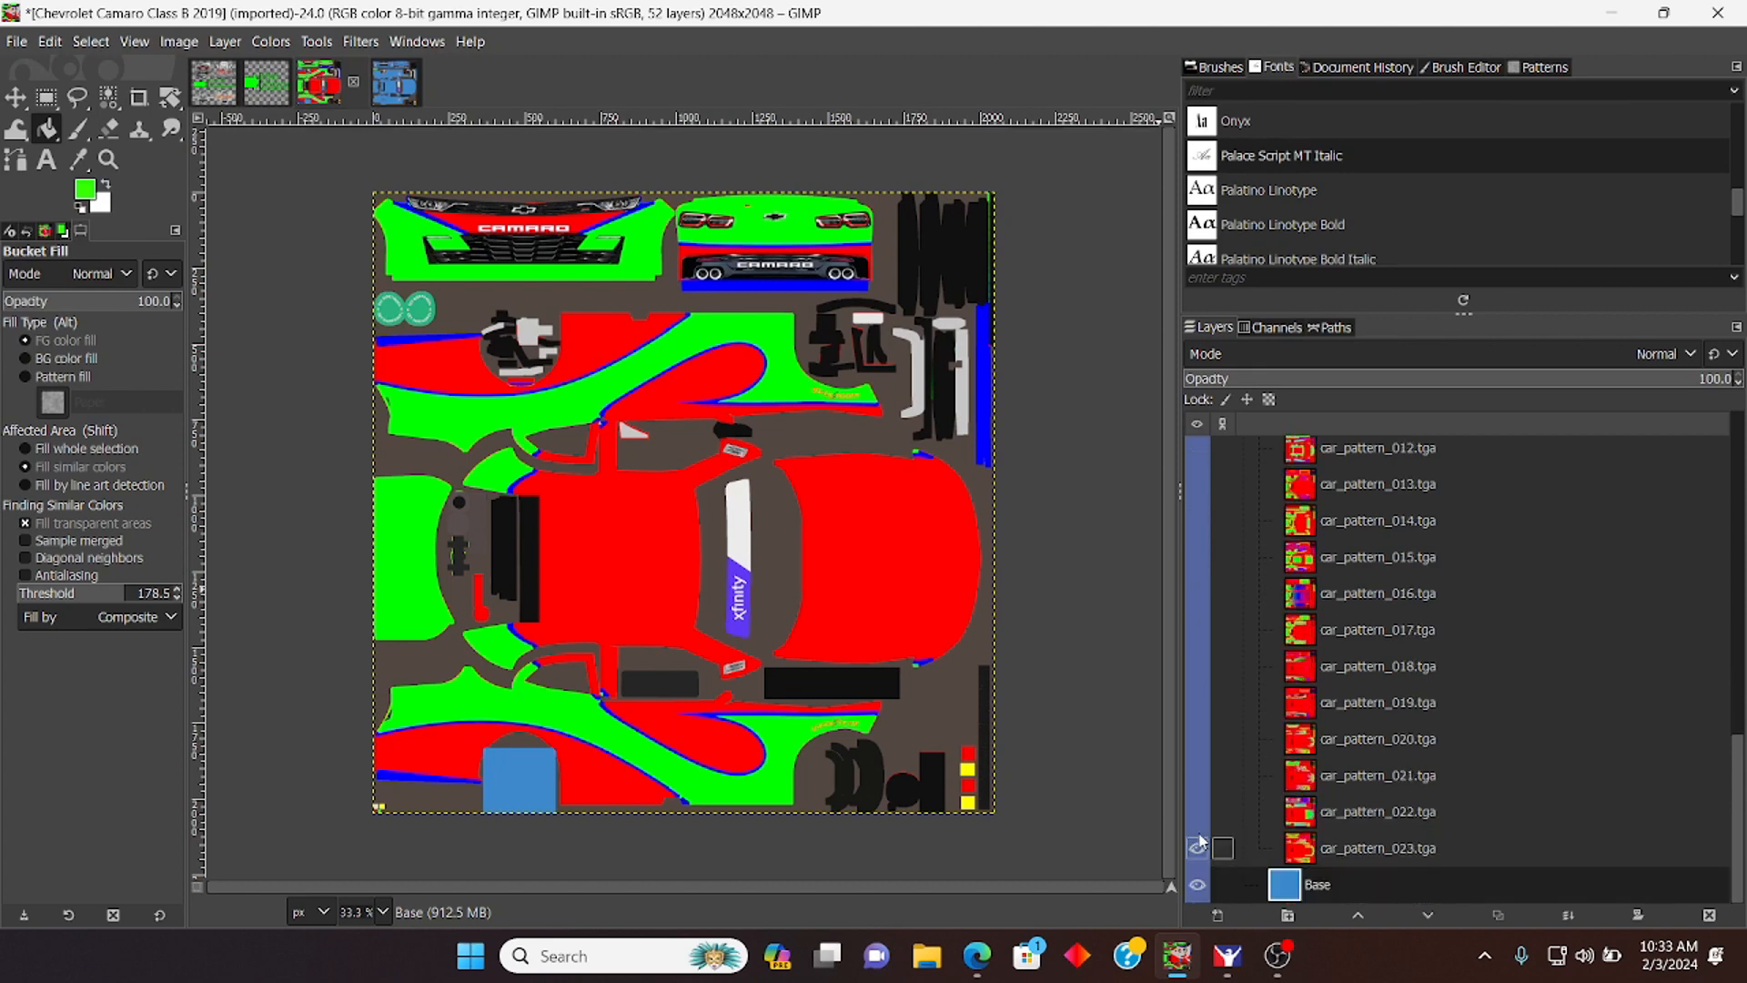
pyautogui.click(1197, 849)
# Step: Make the visible car_pattern_009.tga layer in the Car Patterns group the active layer
pyautogui.scroll(10, 1219, 805)
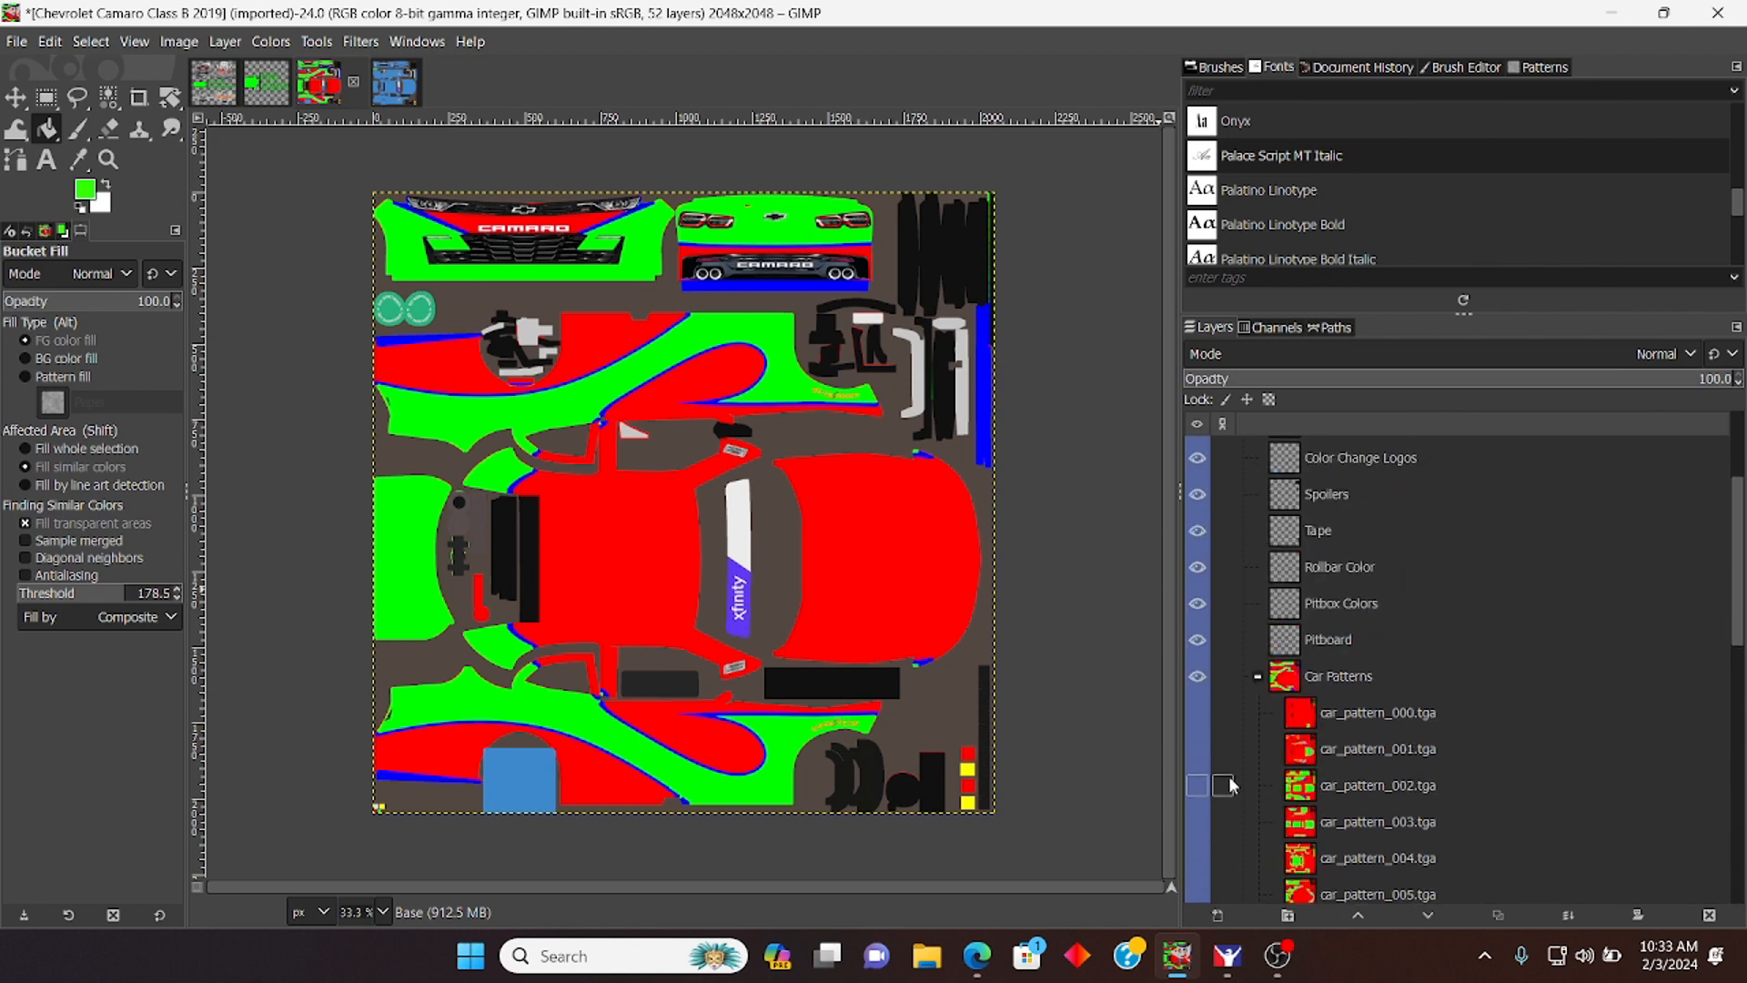
pyautogui.scroll(-3, 1234, 783)
pyautogui.click(1197, 691)
pyautogui.click(1224, 690)
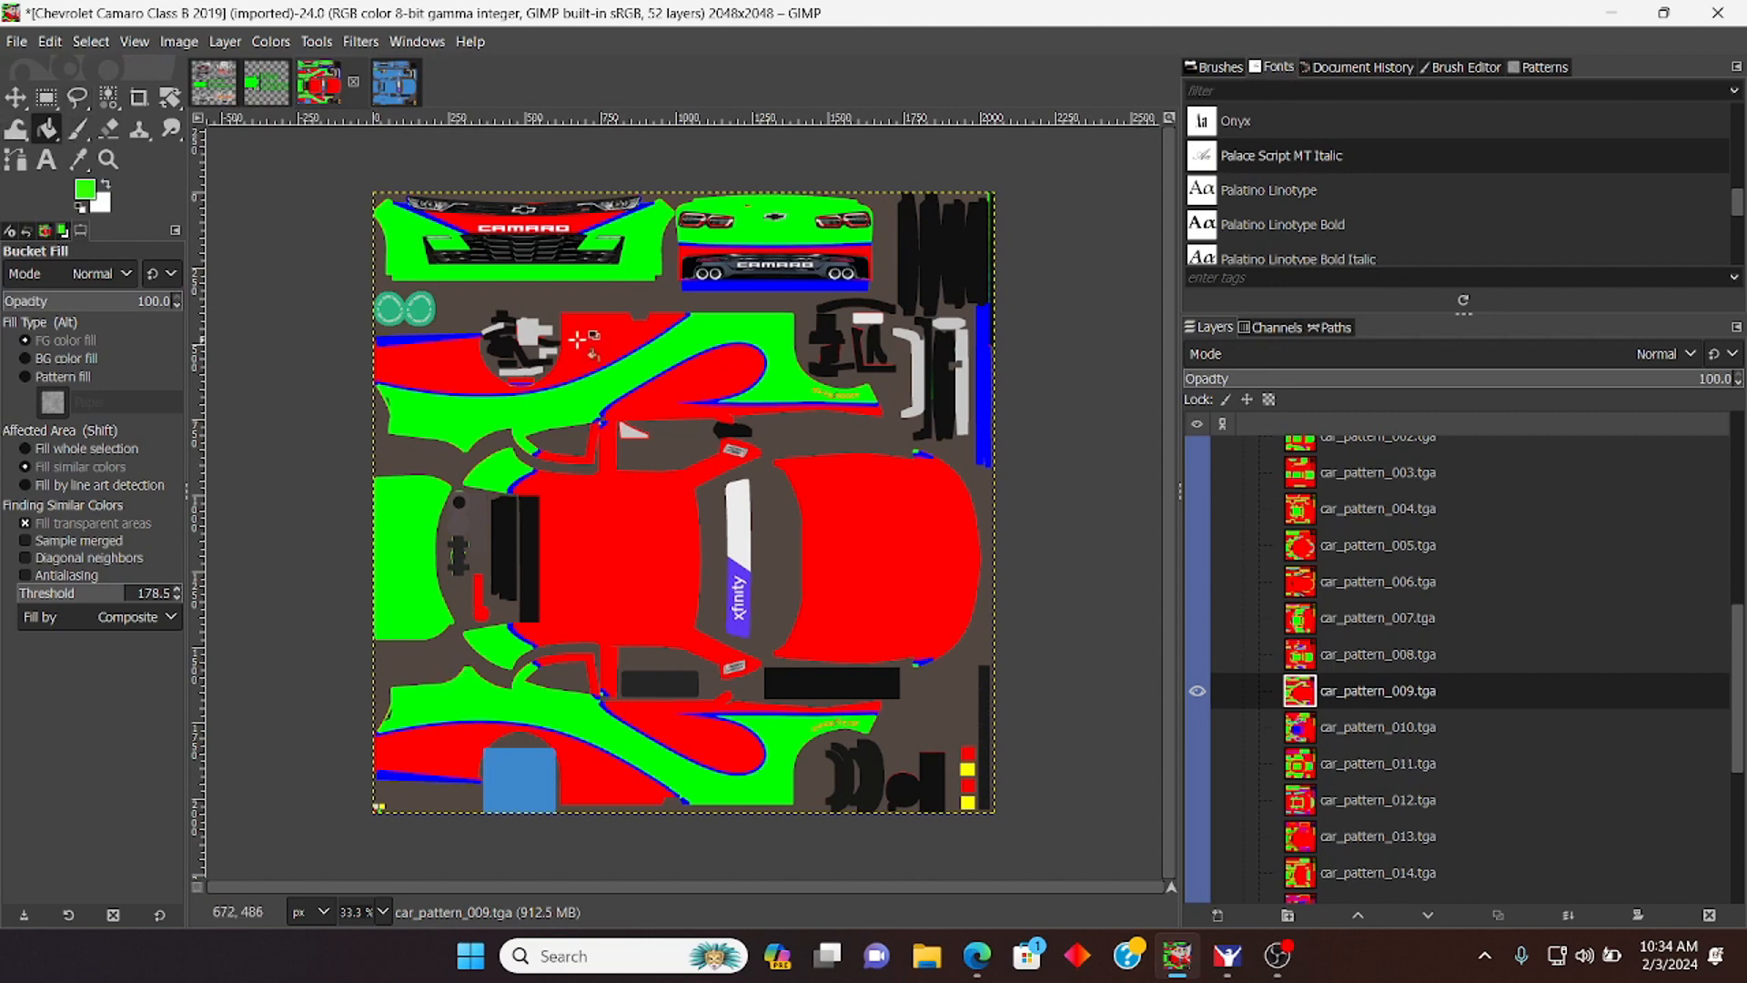
# Step: Select the red areas of the car_pattern_009.tga layer by color and copy them to the clipboard
pyautogui.rightClick(623, 566)
pyautogui.moveTo(680, 644)
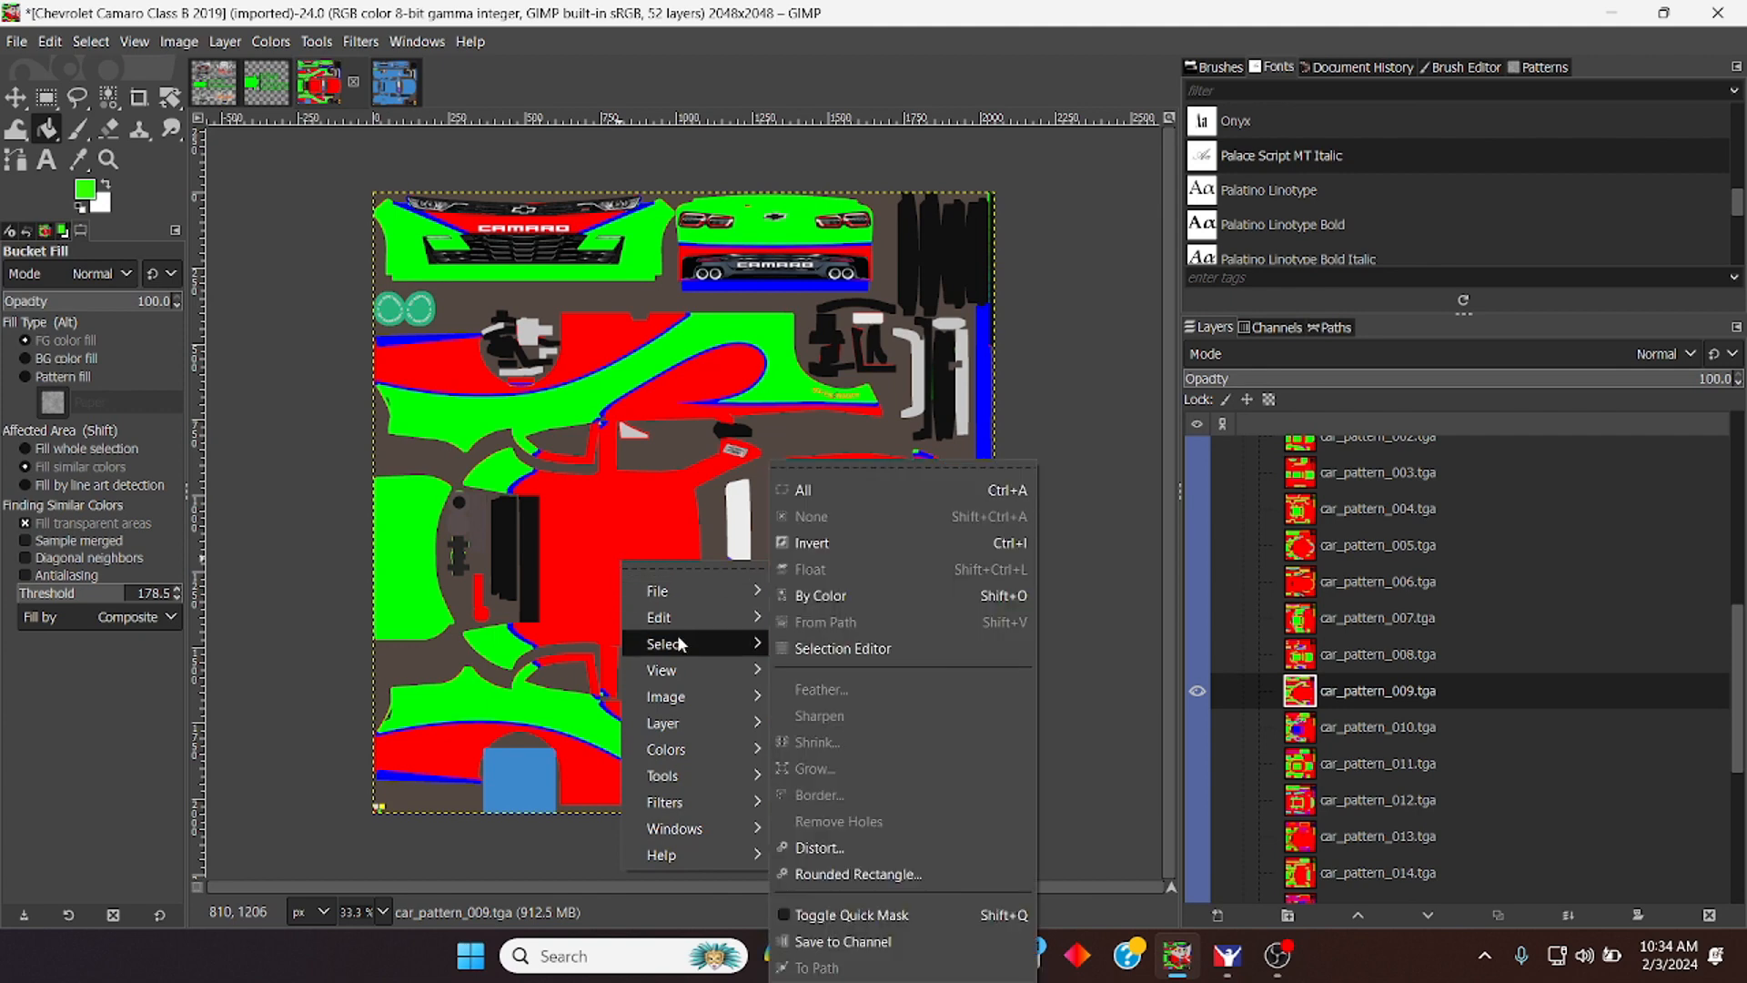
pyautogui.click(835, 596)
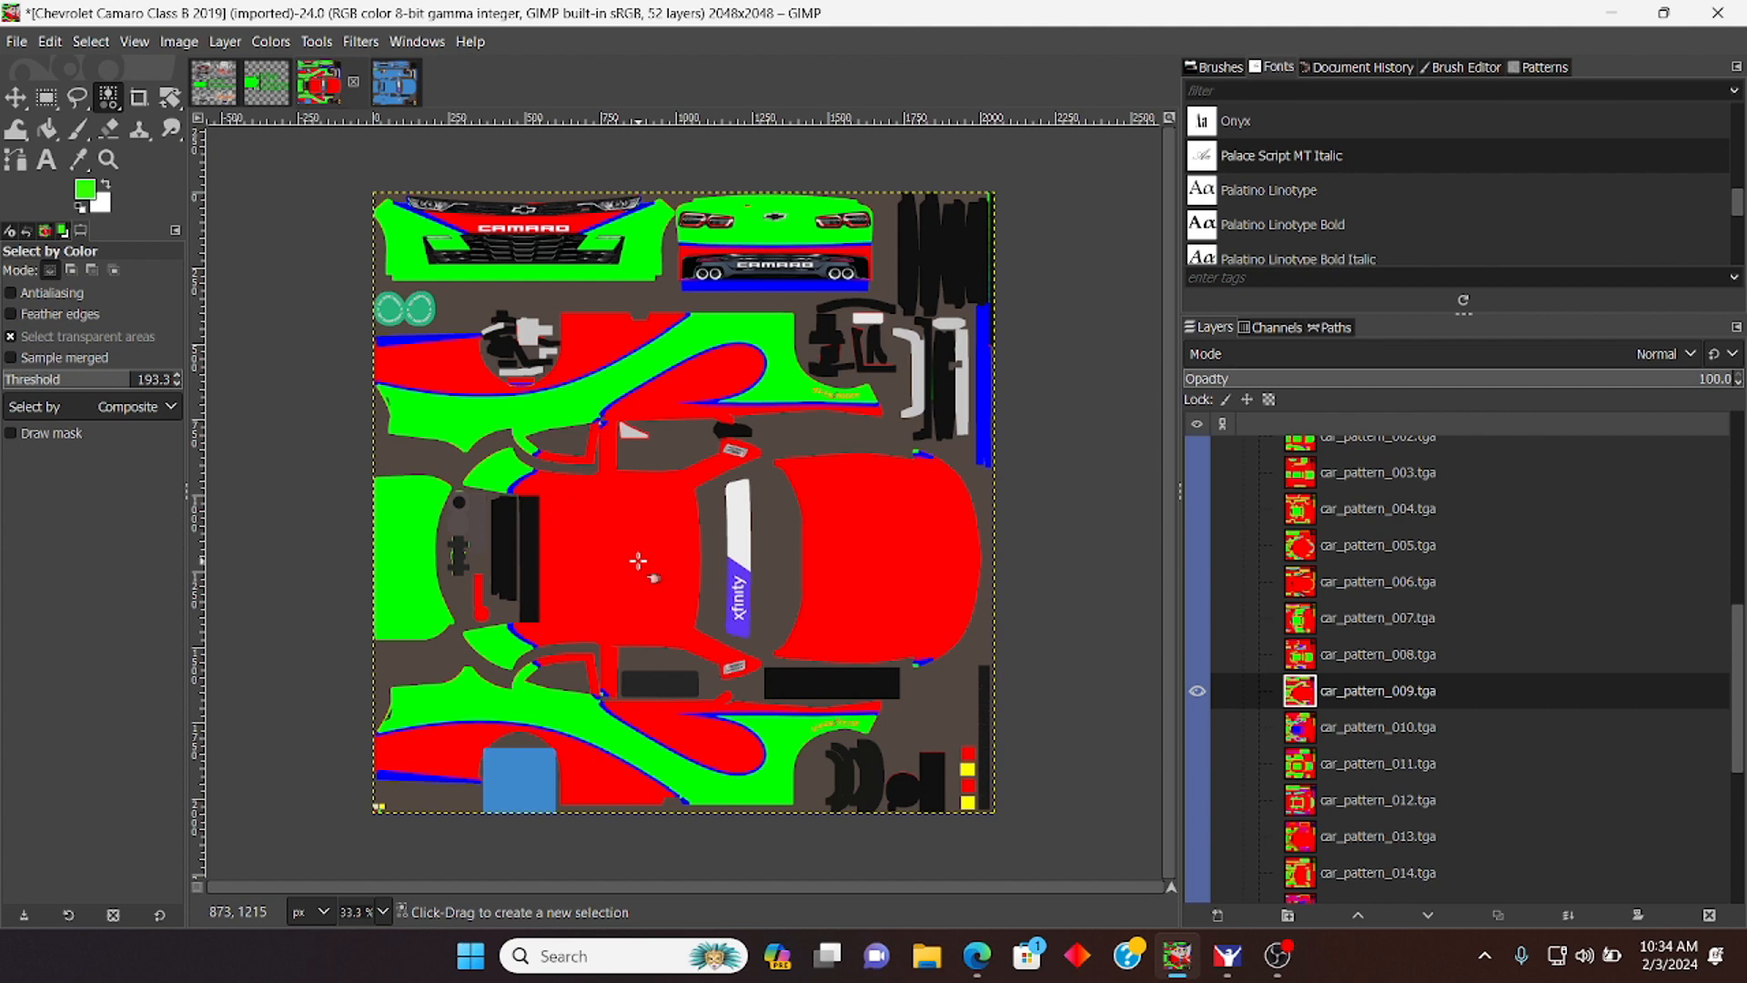
pyautogui.click(638, 560)
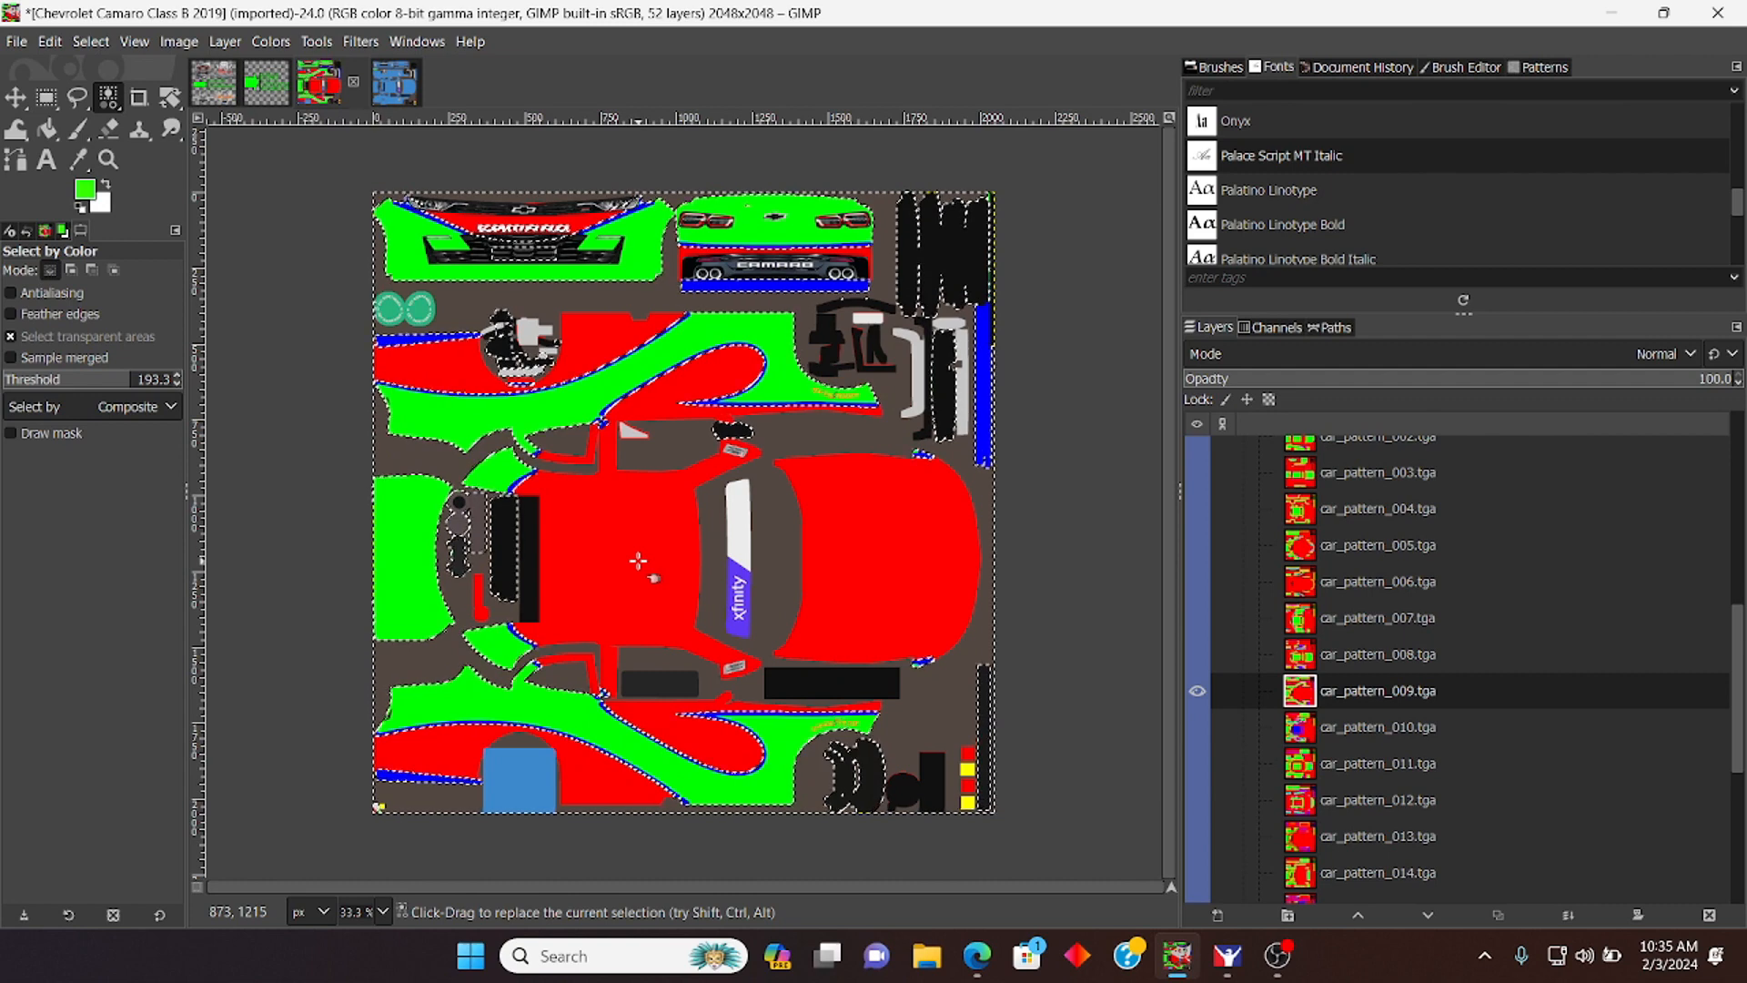
pyautogui.hotkey('ctrl', 'c')
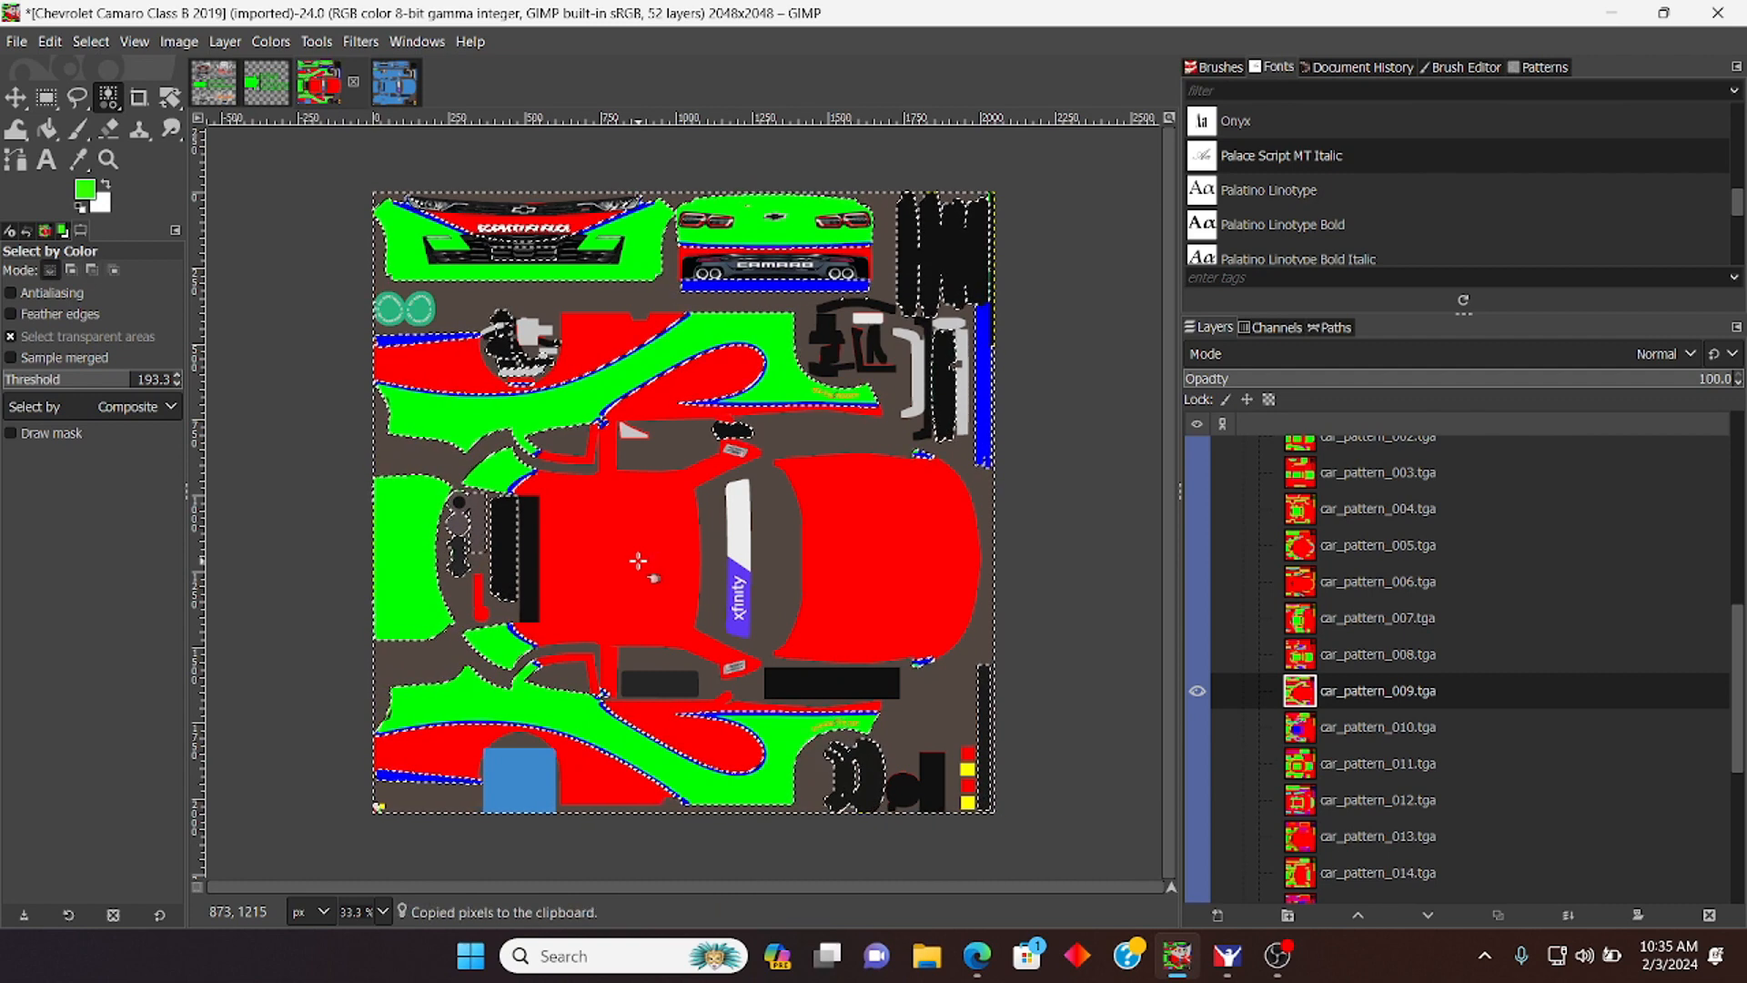
# Step: In the blue template image, move the Turn Off Before Exporting TGA group above Custom Spec Map and make Custom Spec Map visible
pyautogui.click(395, 94)
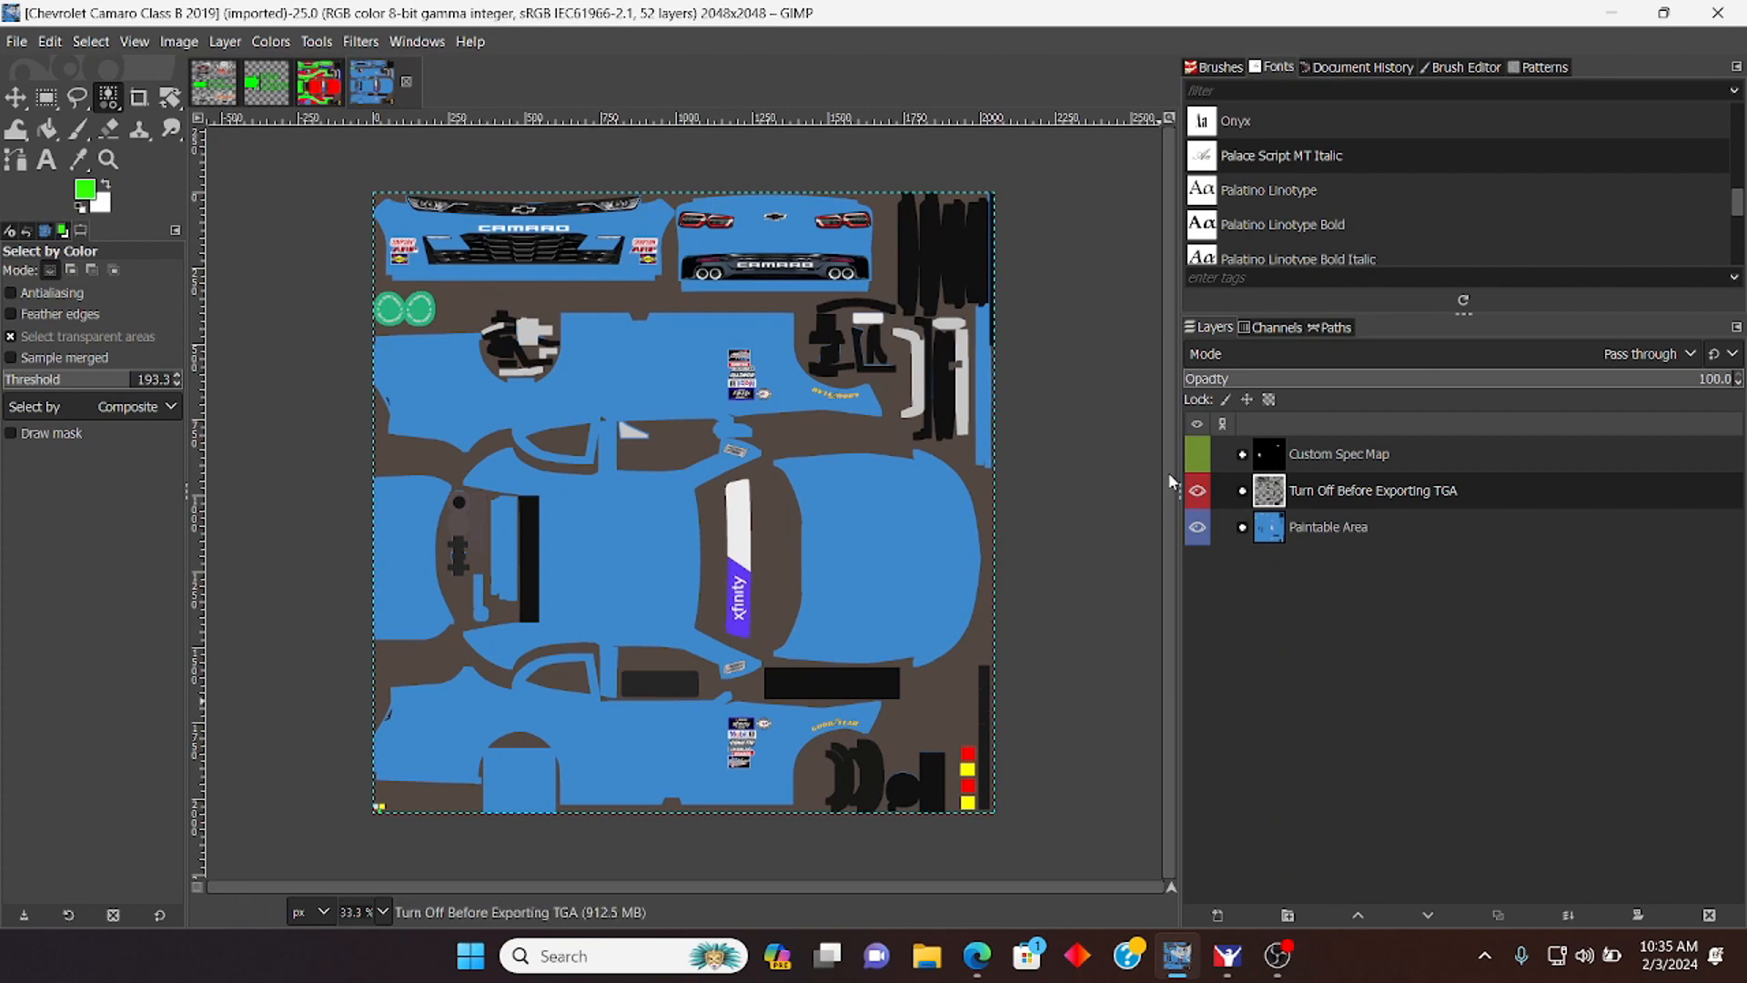
pyautogui.moveTo(1347, 494); pyautogui.dragTo(1351, 454)
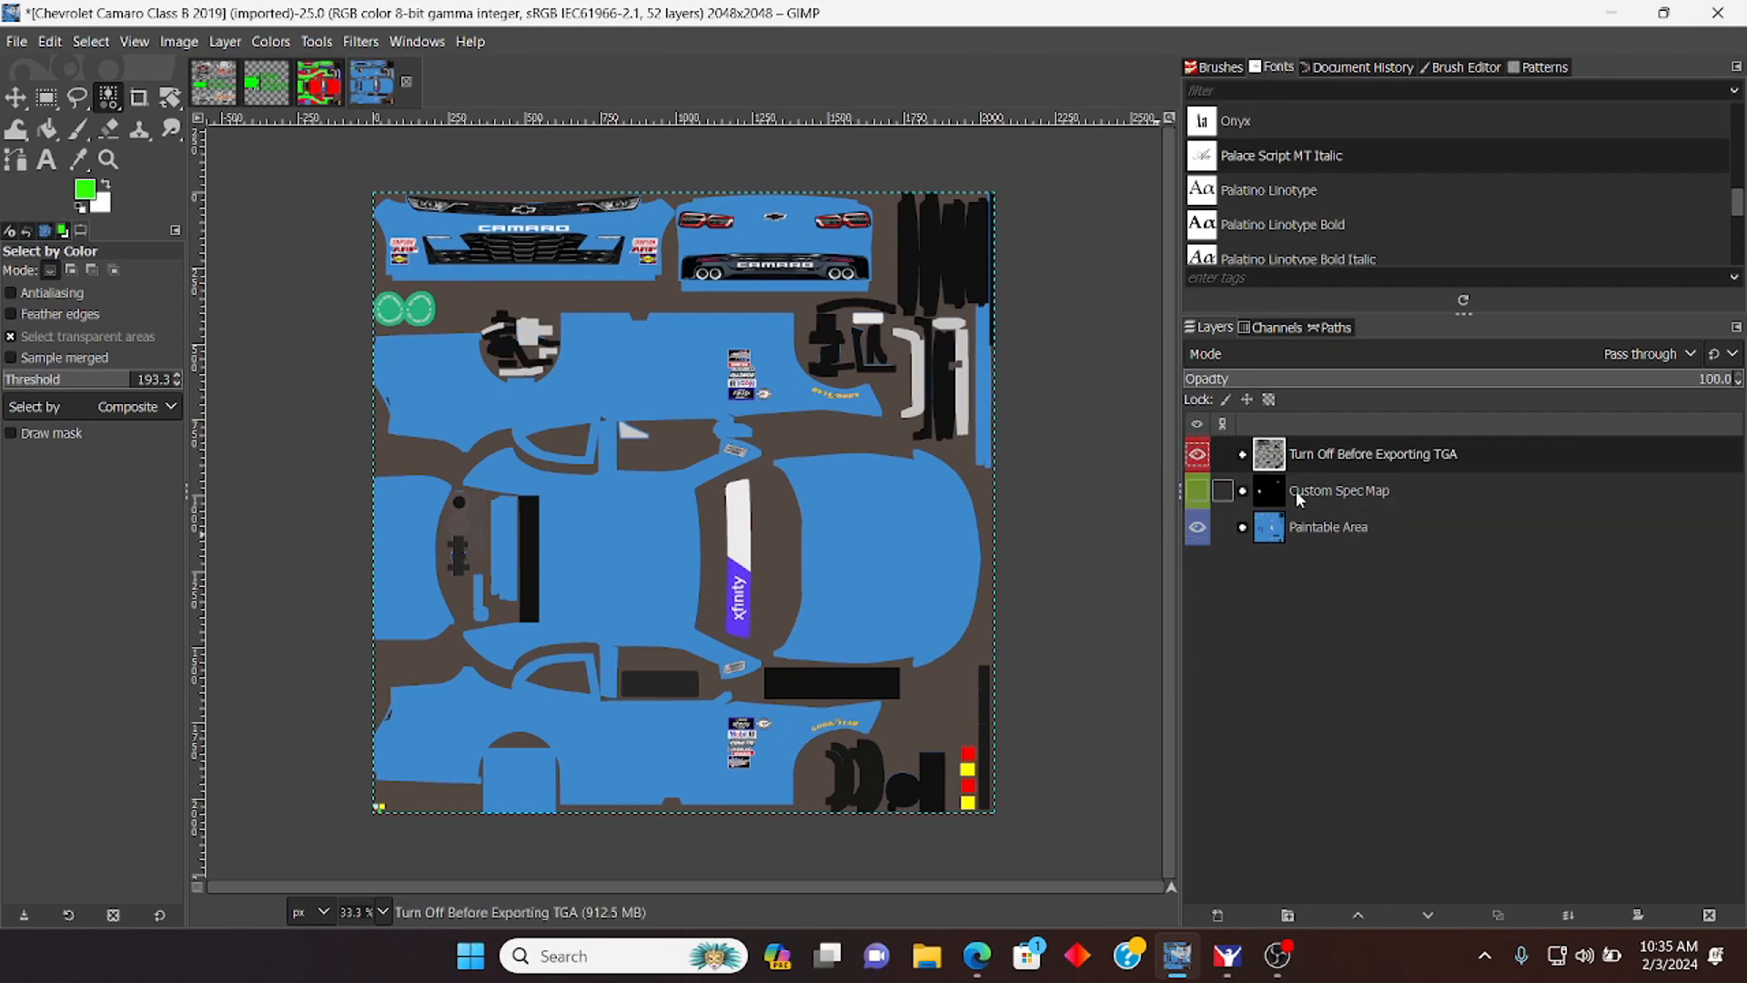
pyautogui.click(1198, 492)
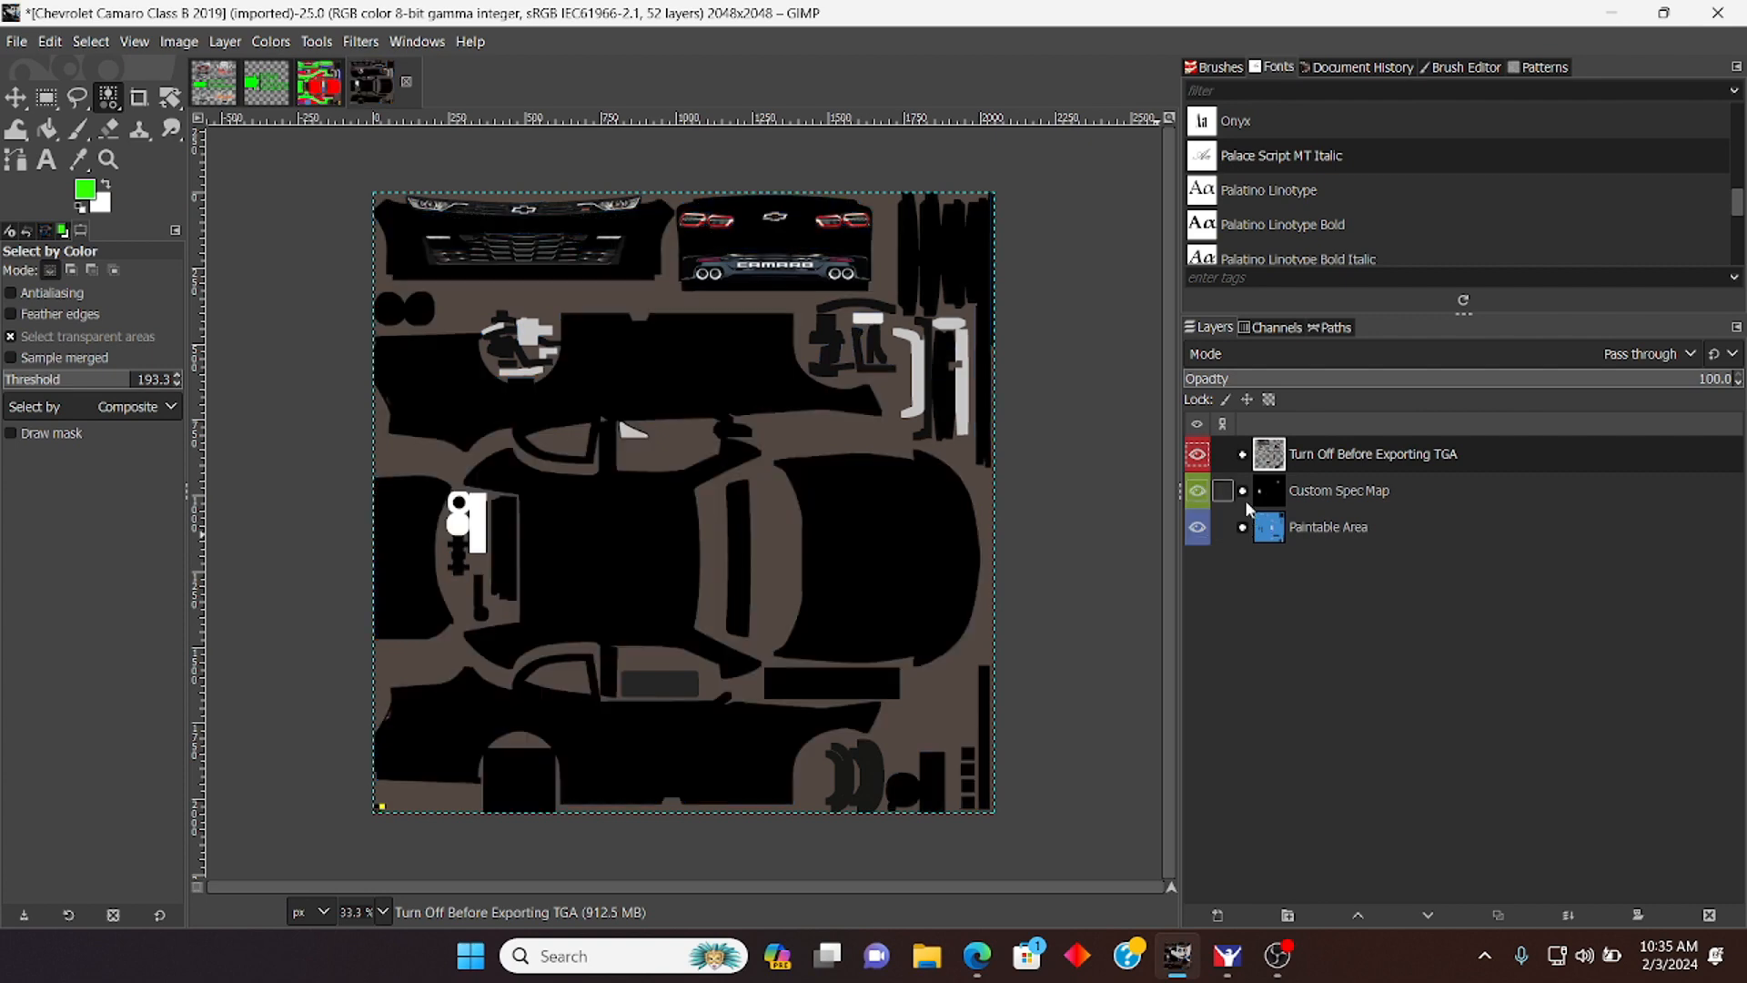
# Step: Within Custom Spec Map, hide Red Channel Metallic and Blue Channel Clearcoat, and select Base Paint inside Green Channel Roughness
pyautogui.click(1243, 492)
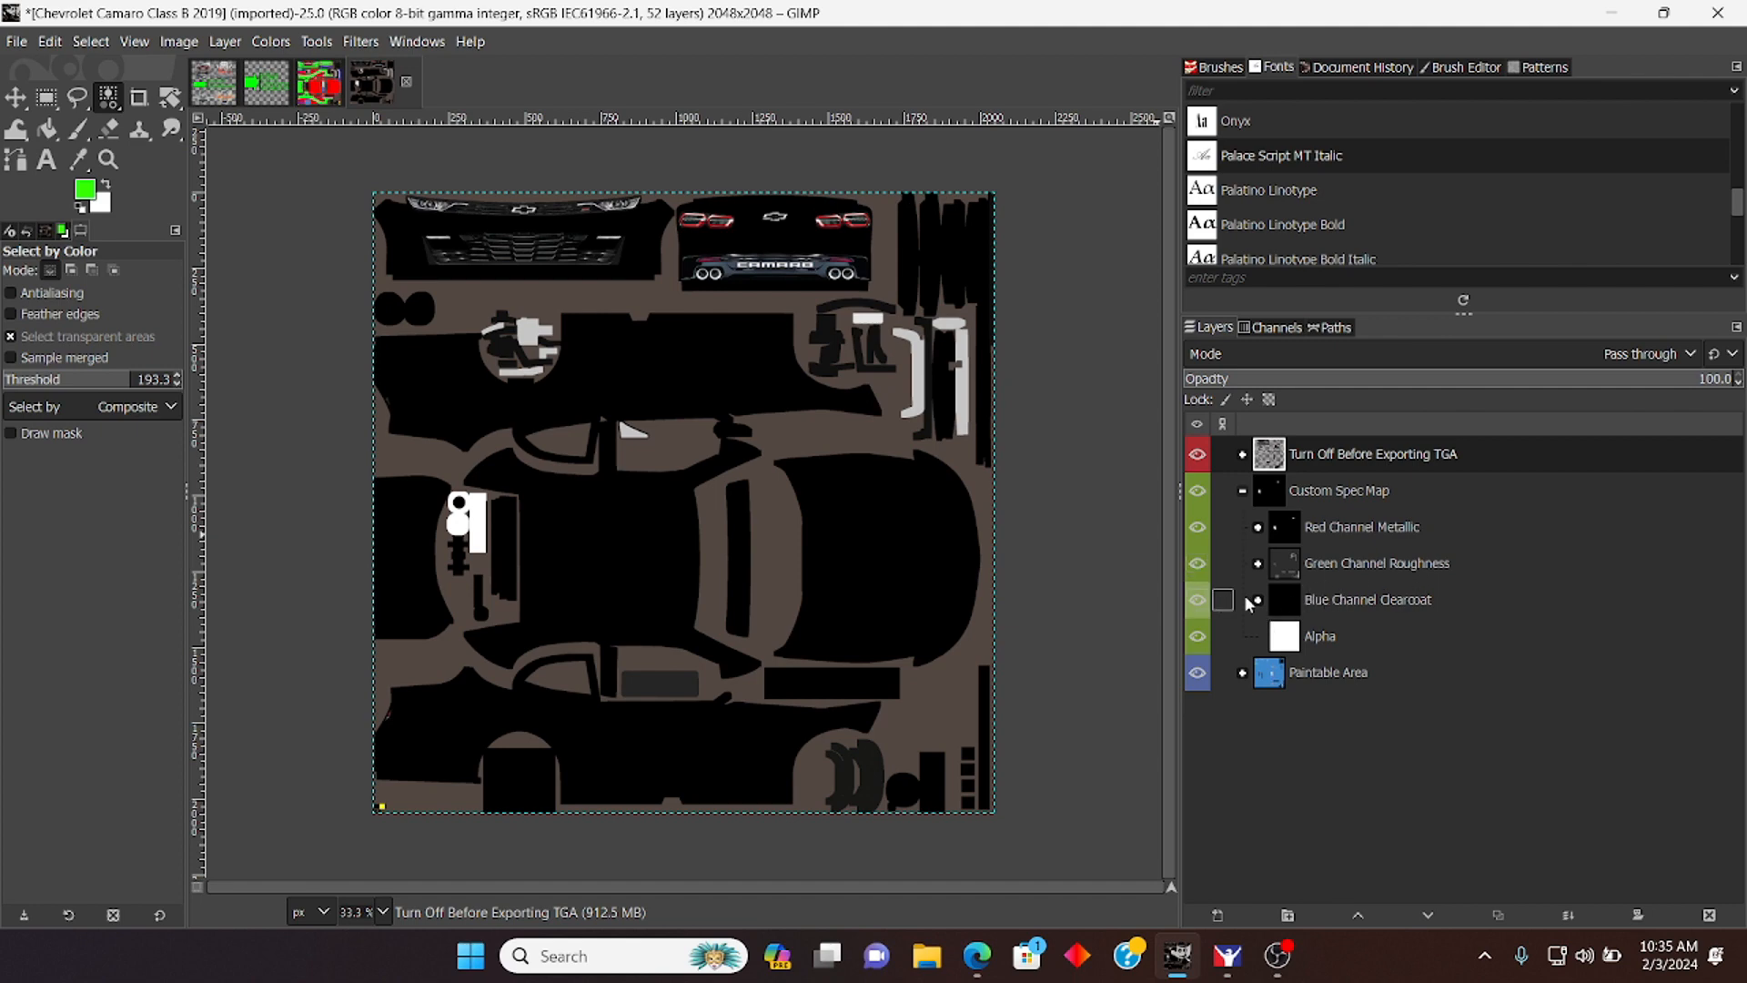
pyautogui.click(1198, 527)
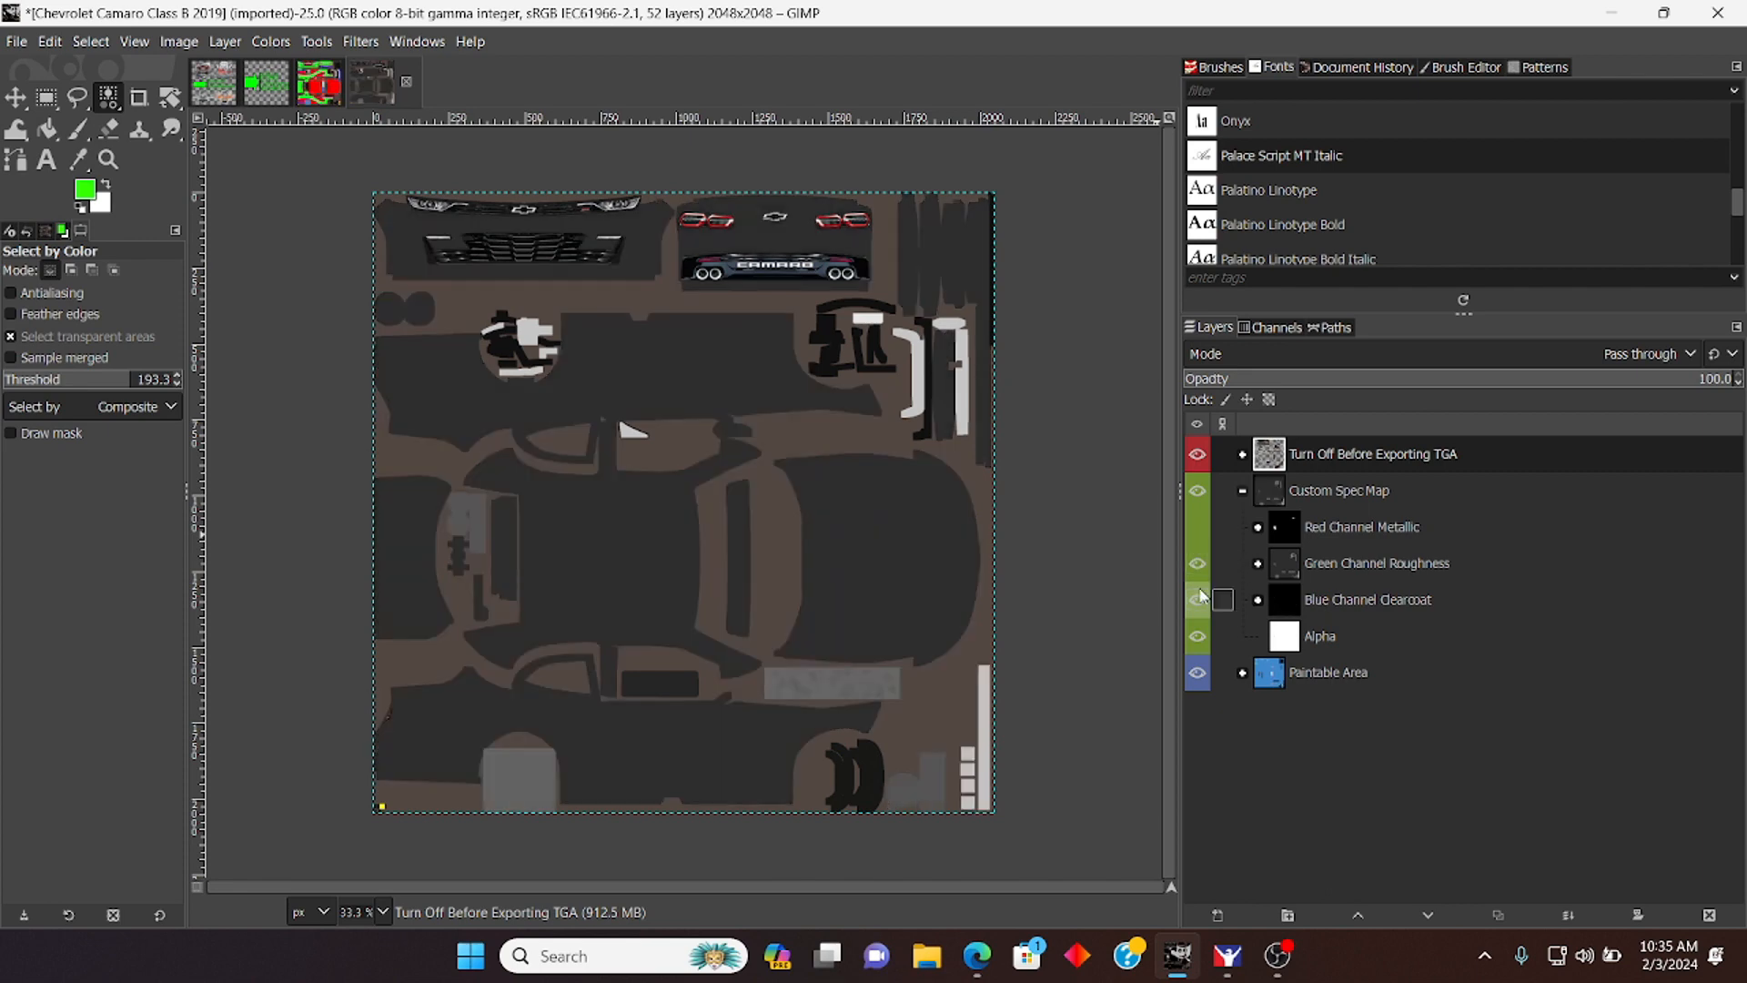
pyautogui.click(1260, 563)
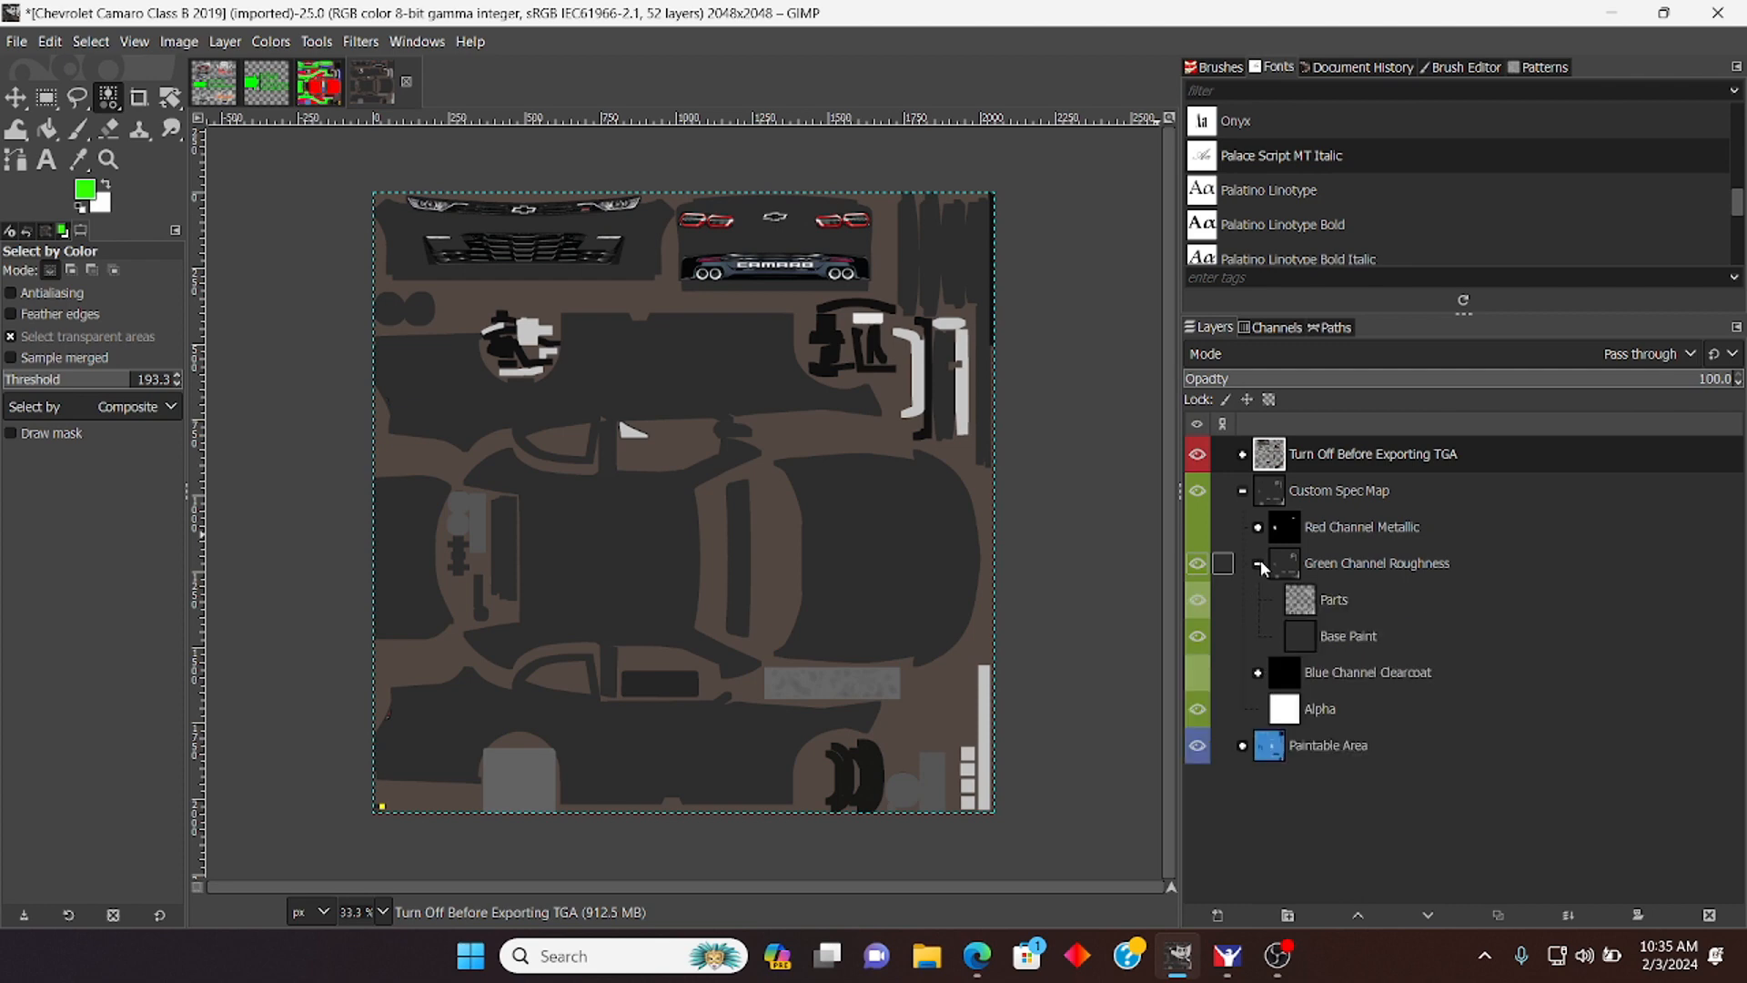
pyautogui.click(1360, 636)
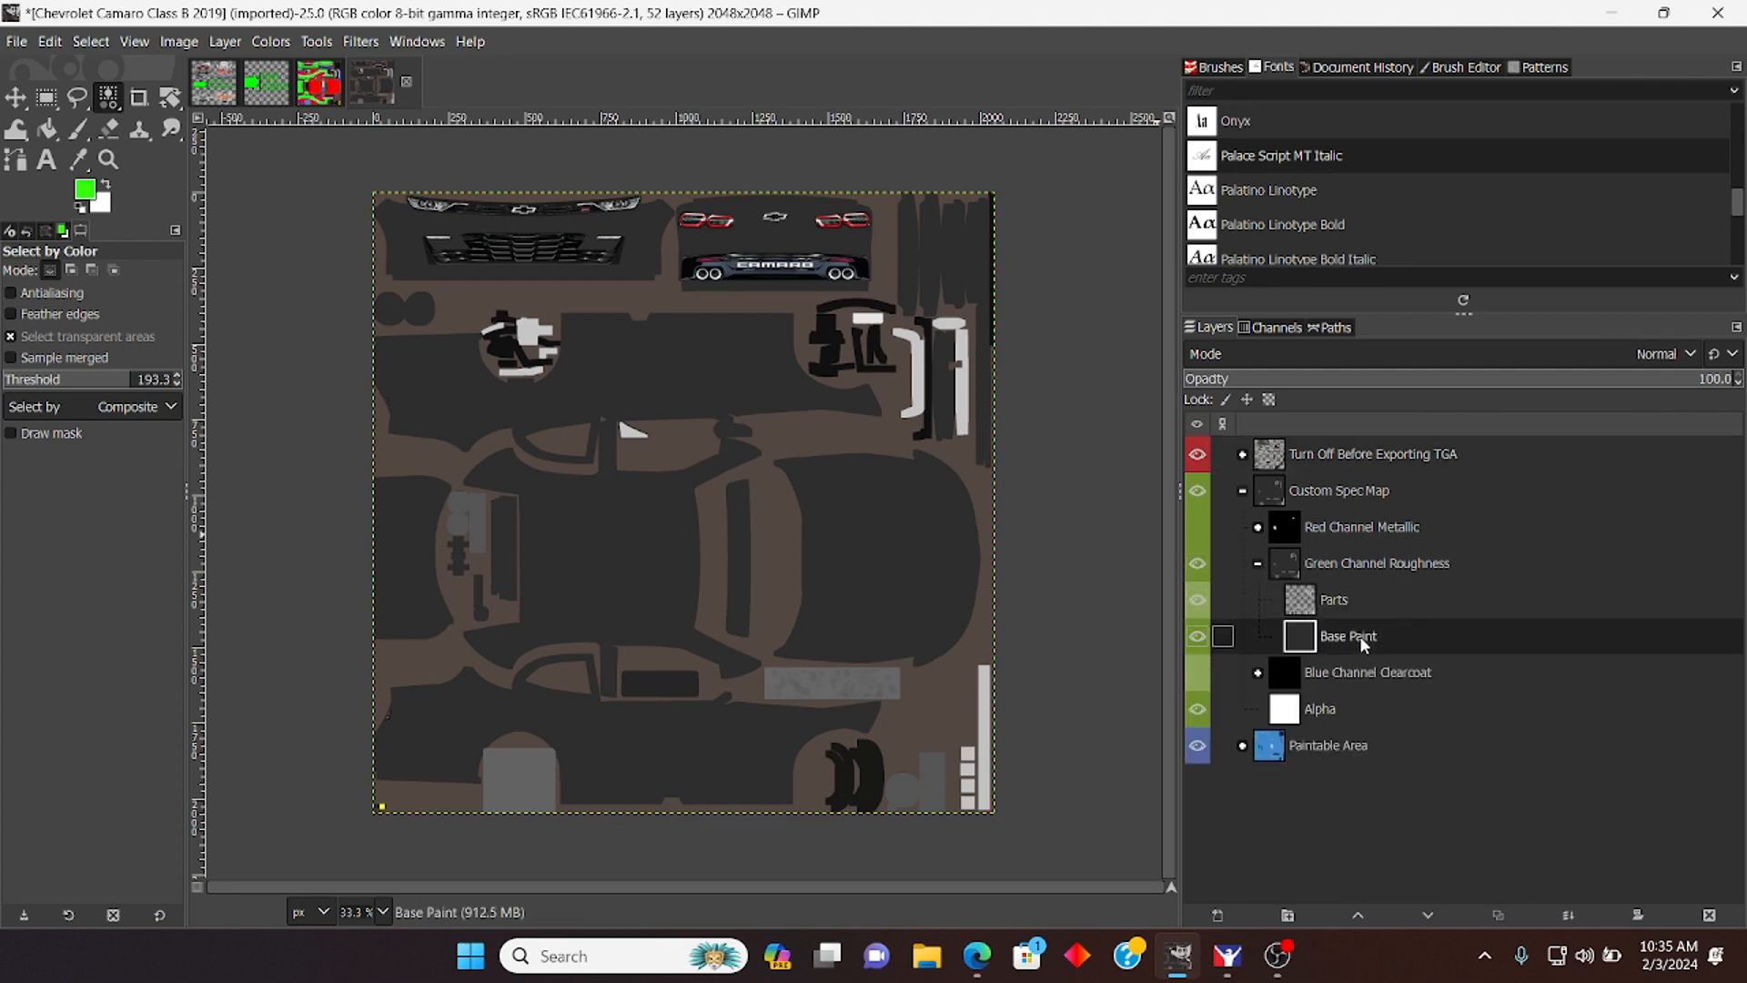
# Step: Paste the copied red pattern areas above the Base Paint layer in the Green Channel Roughness group of the spec map image
pyautogui.click(313, 91)
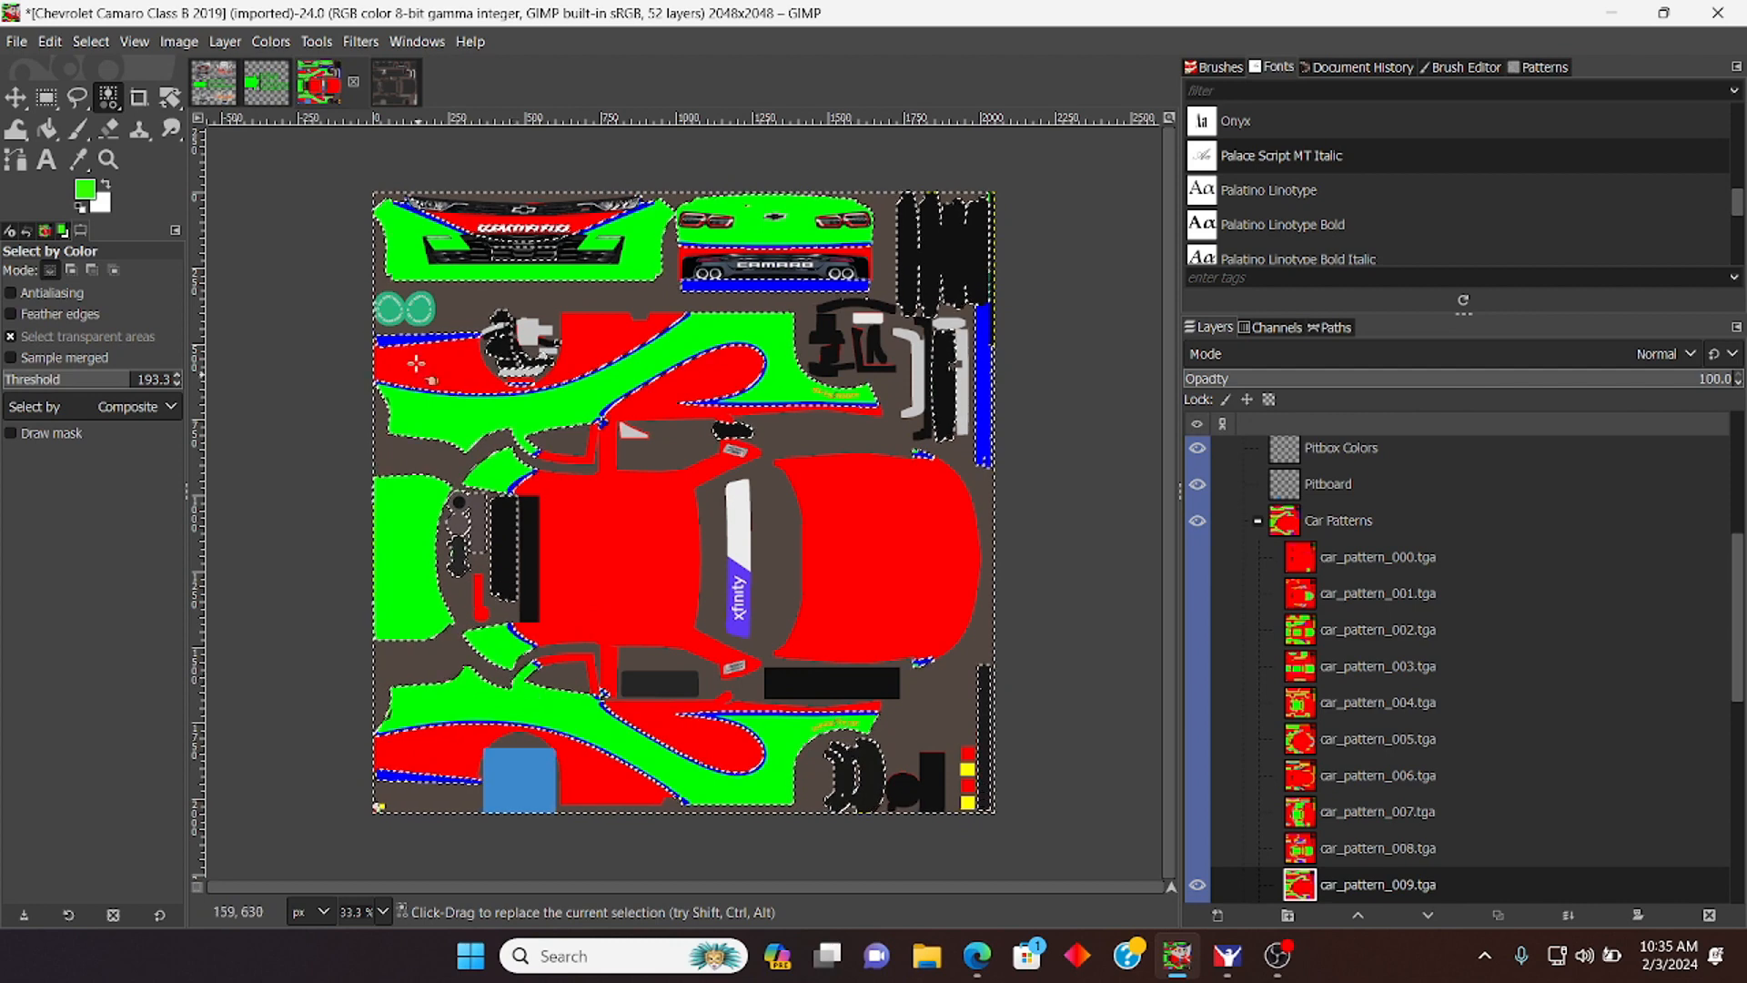
pyautogui.click(390, 80)
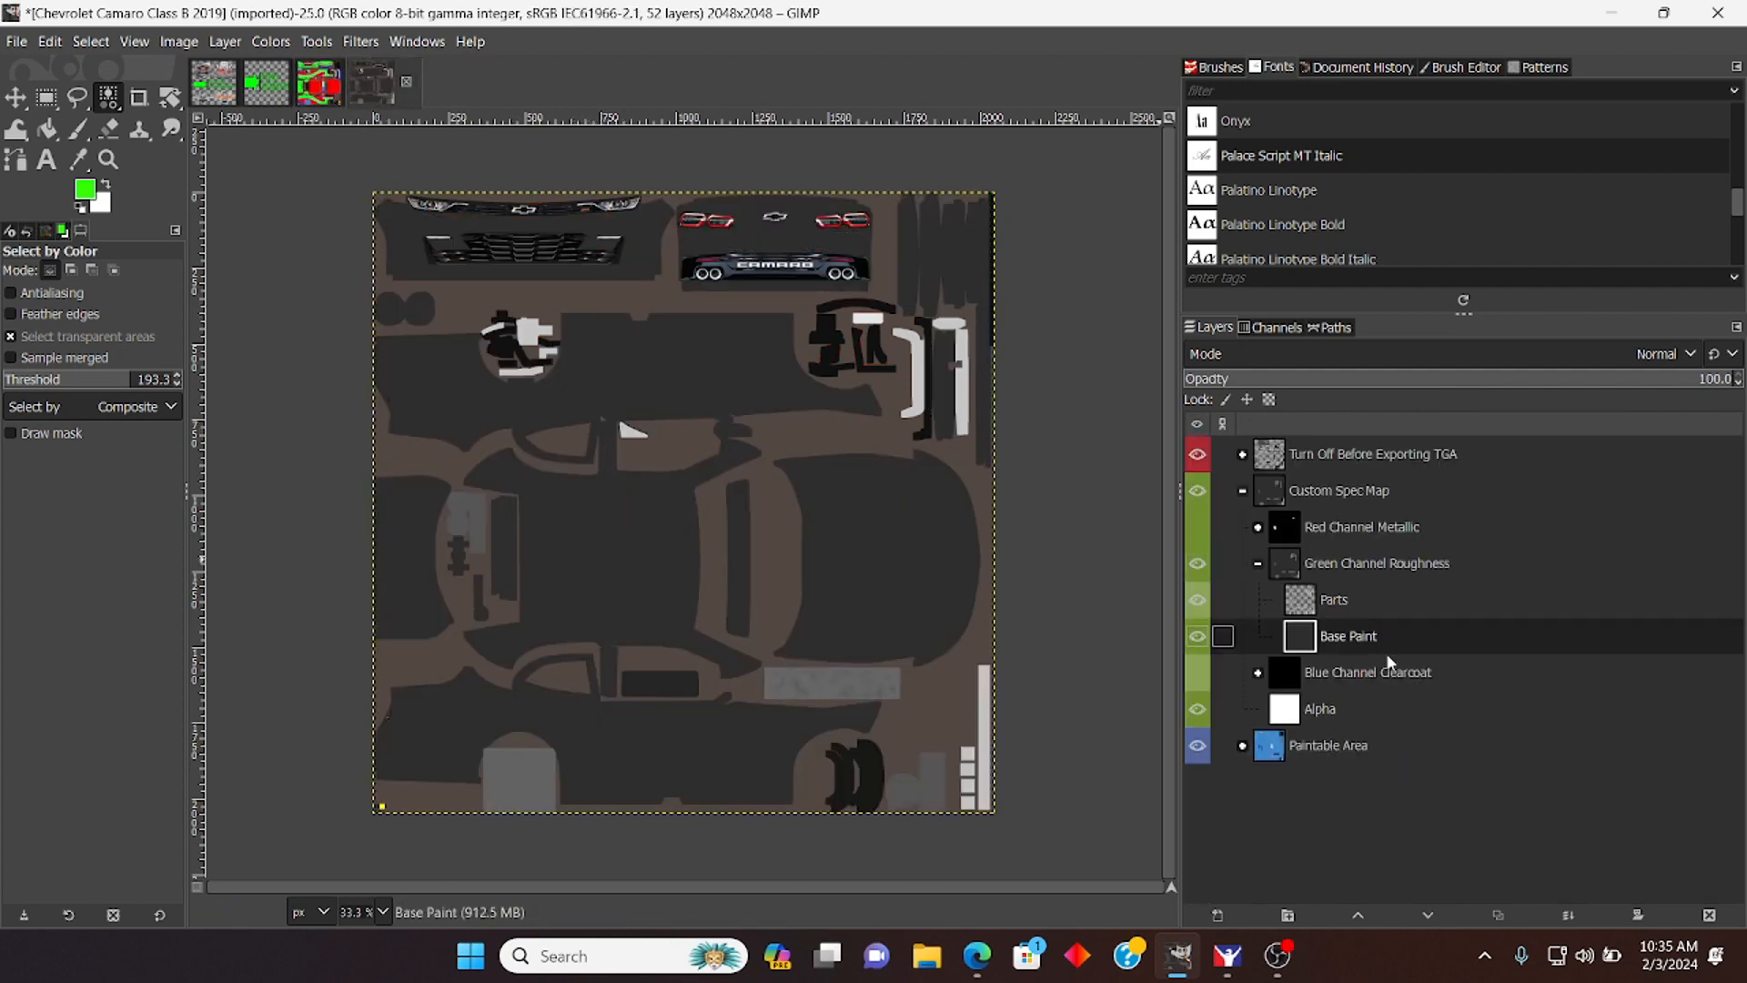
pyautogui.press('ctrl')
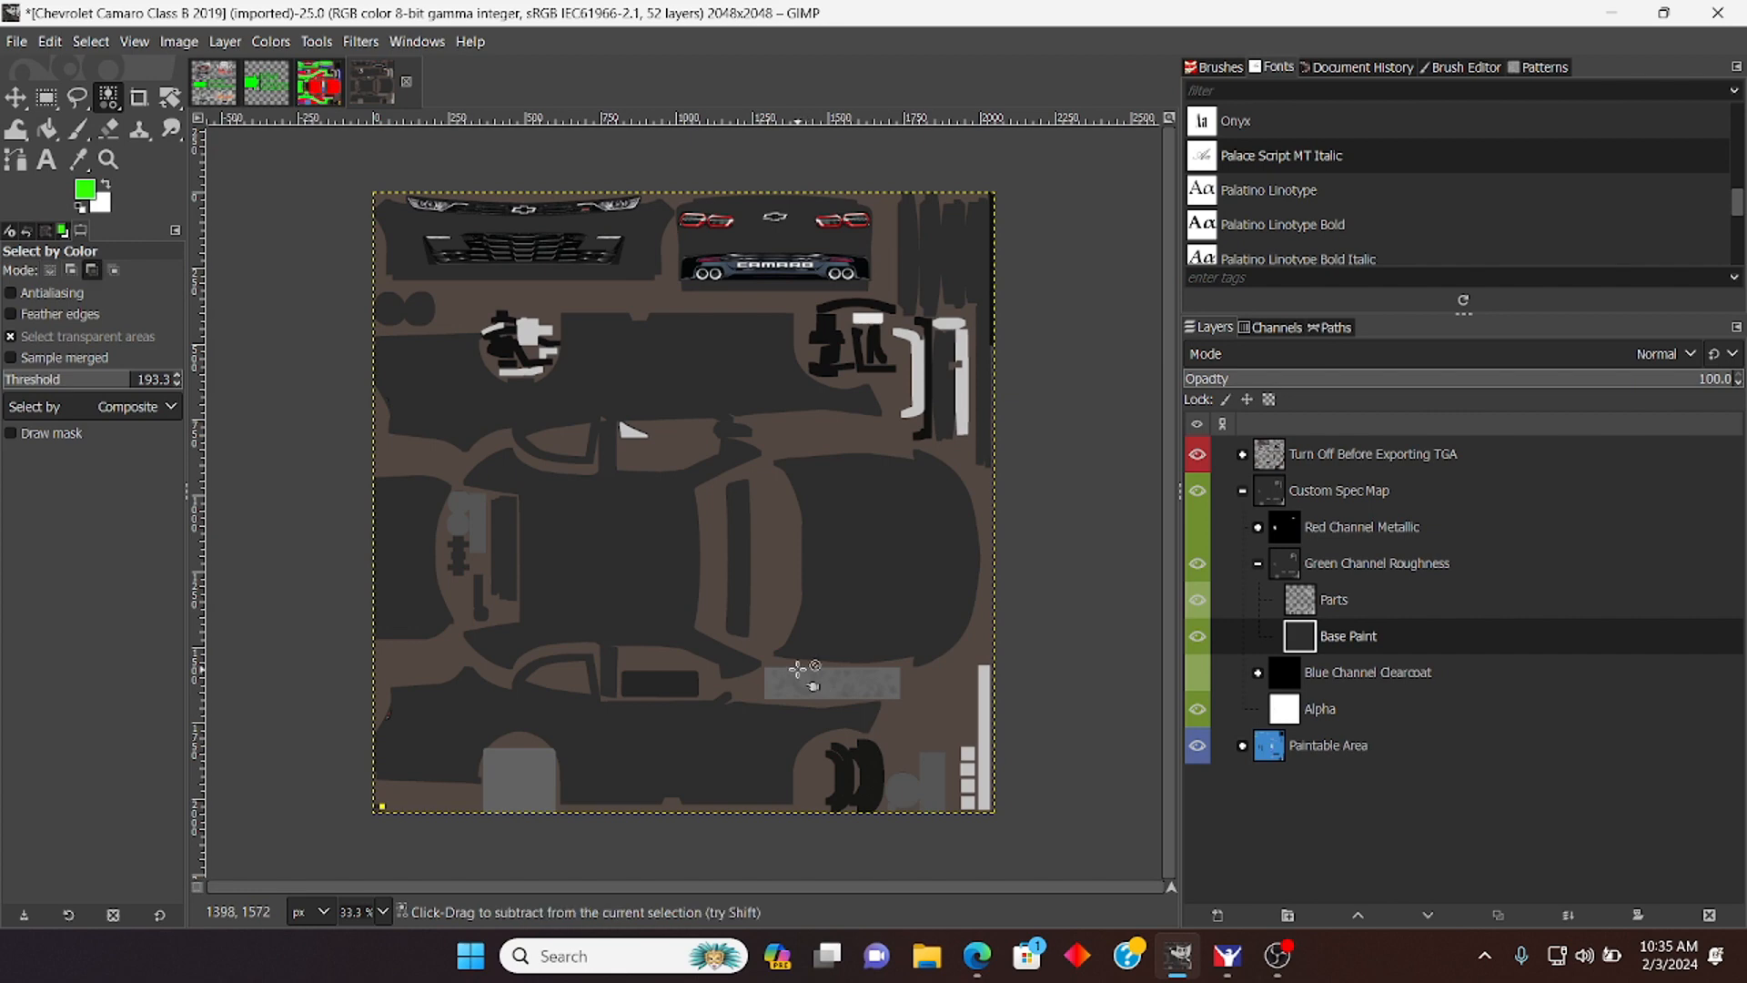
pyautogui.hotkey('ctrl', 'v')
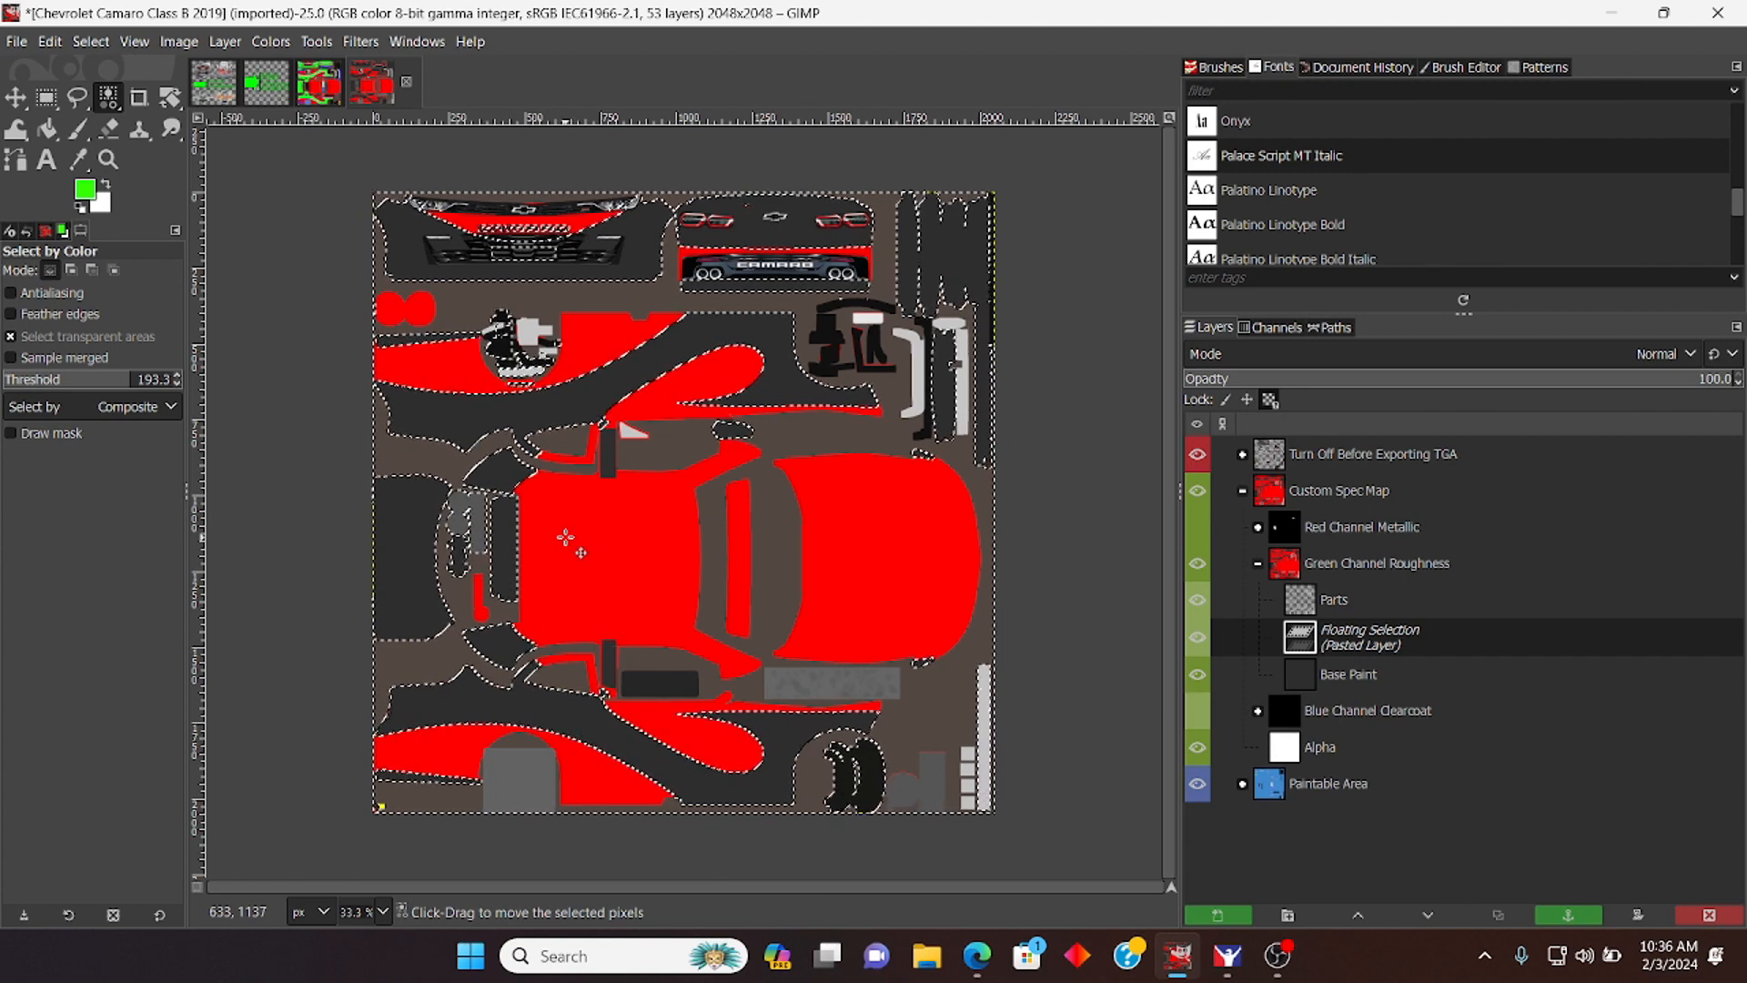
pyautogui.click(91, 195)
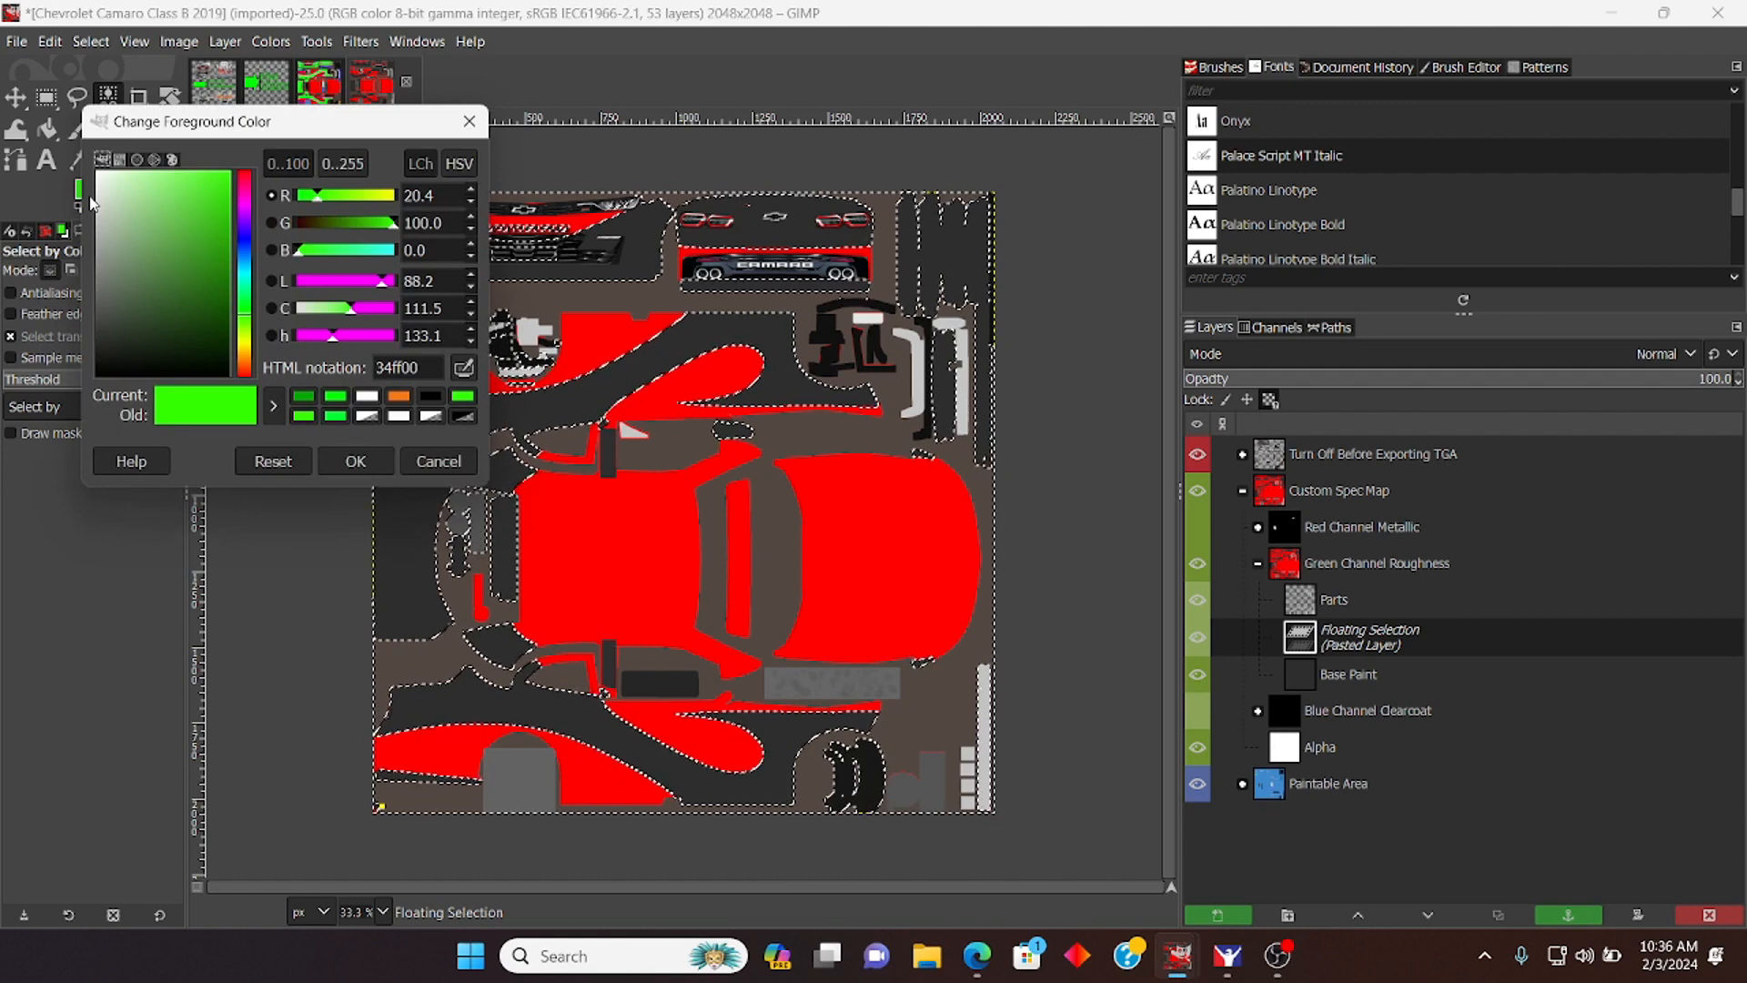
pyautogui.click(335, 416)
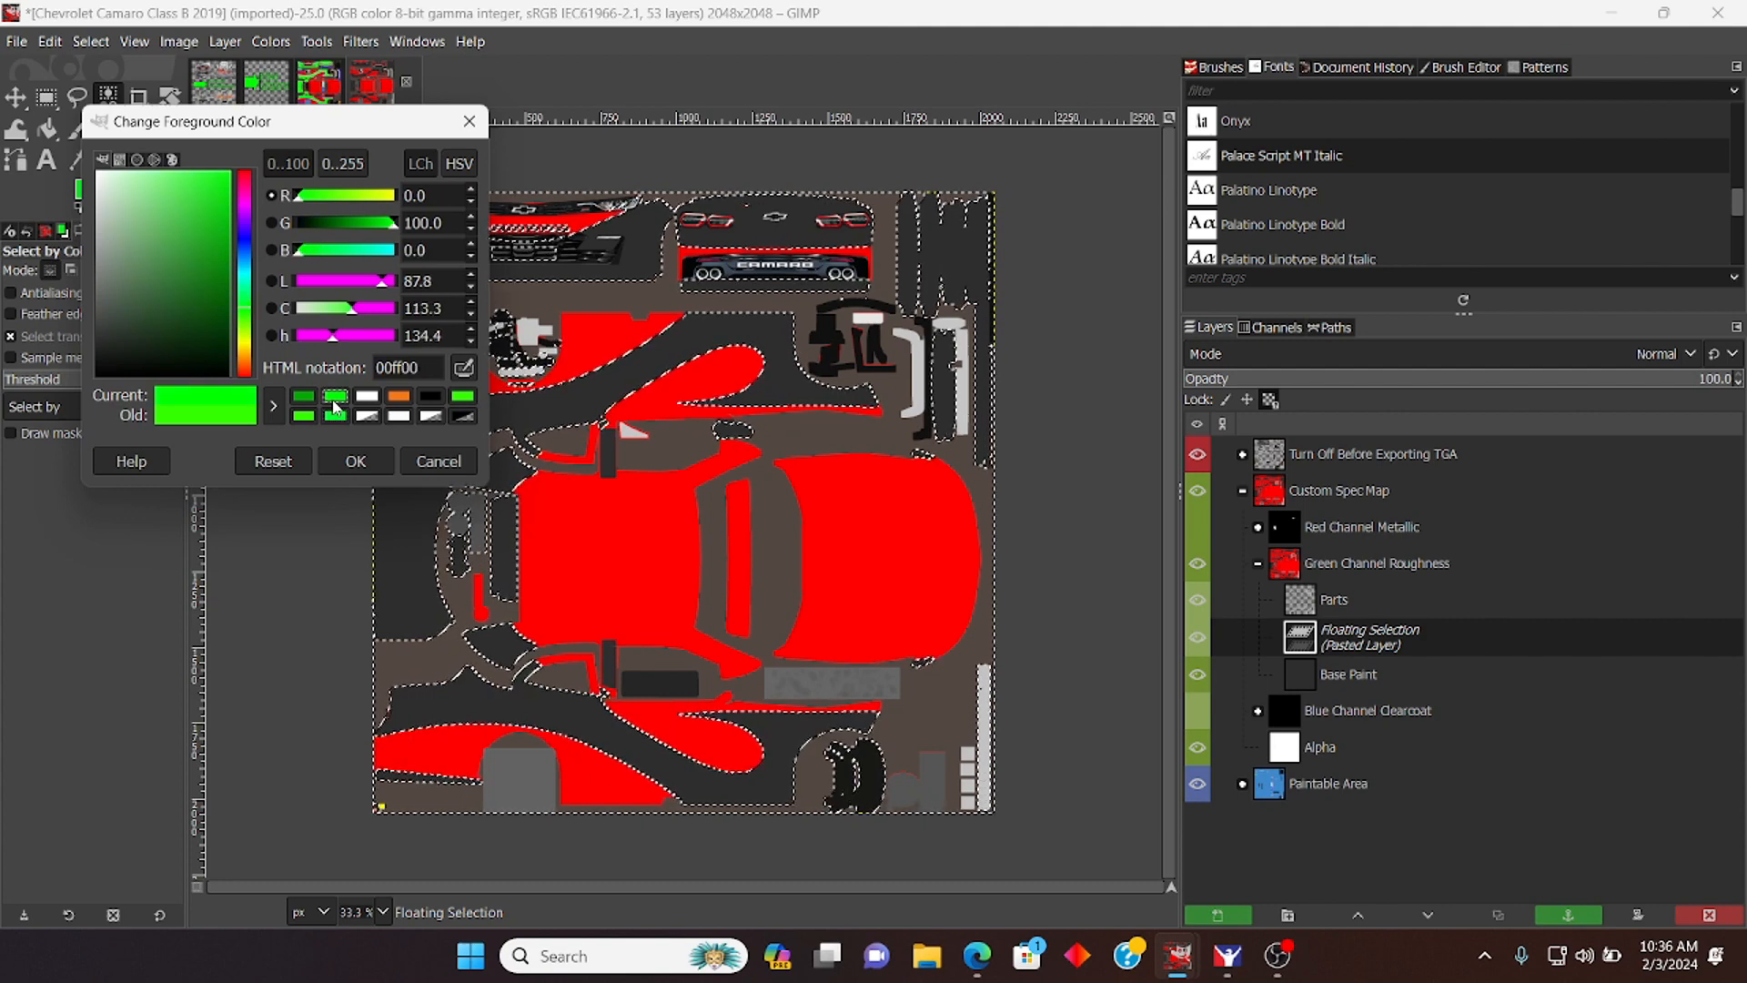
pyautogui.click(301, 400)
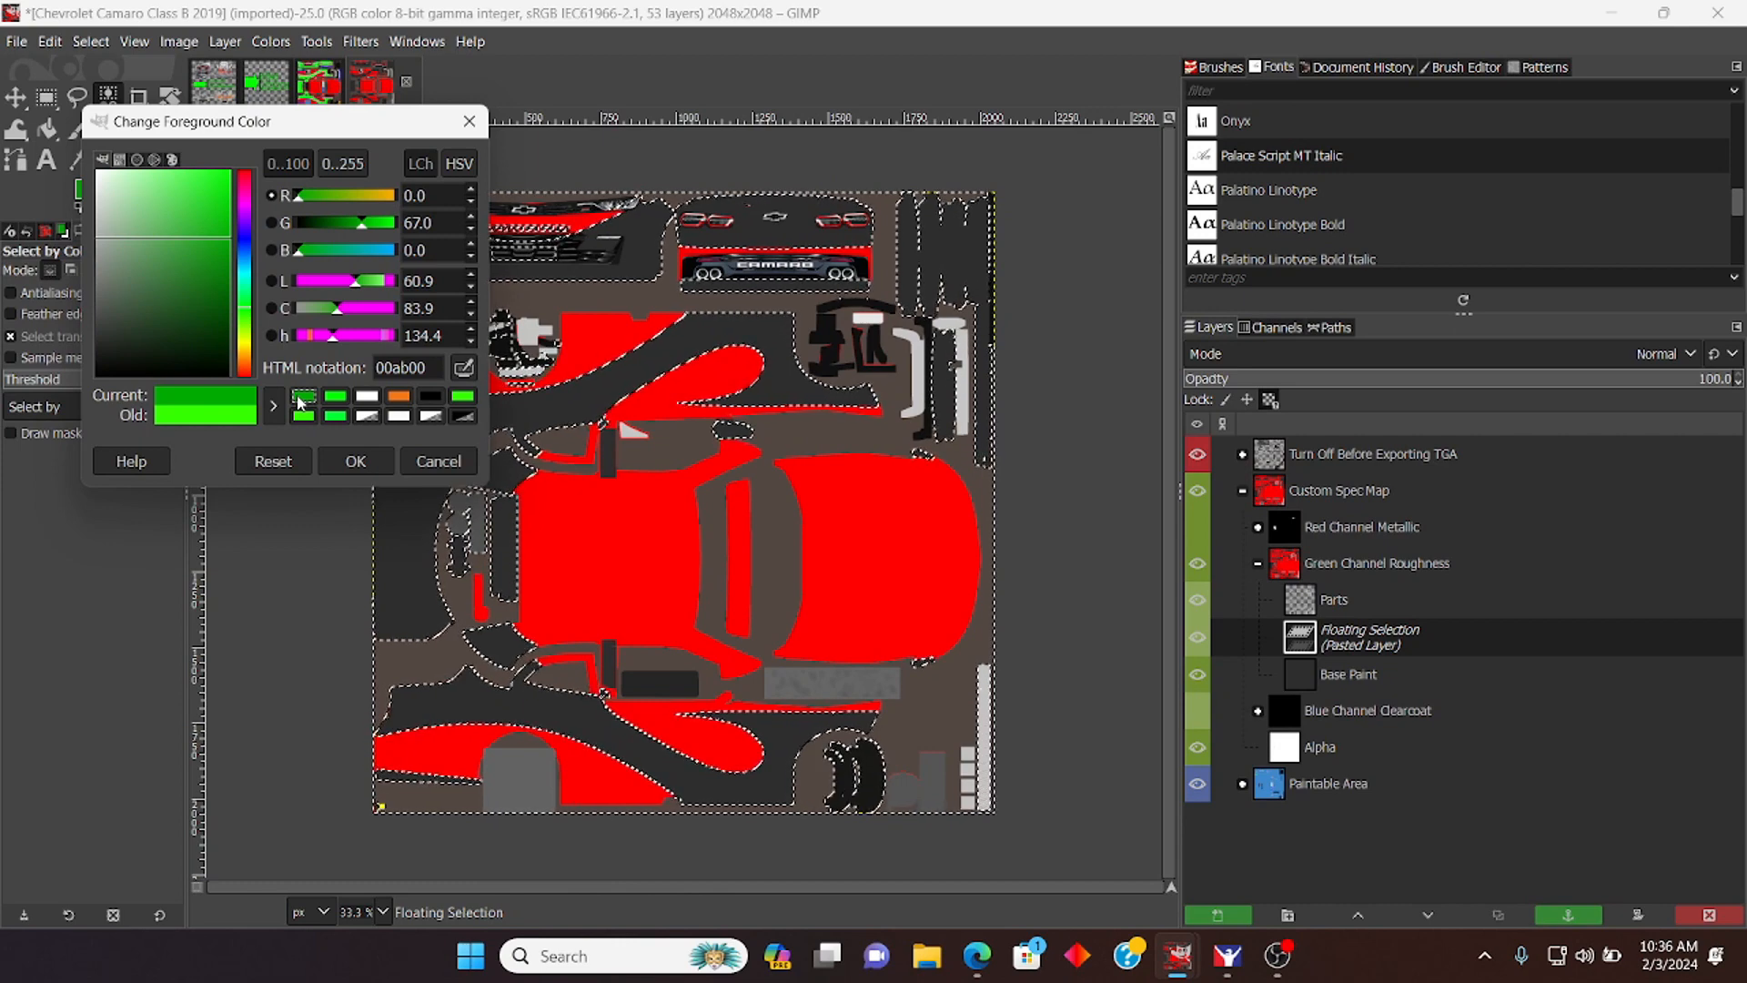
pyautogui.click(407, 462)
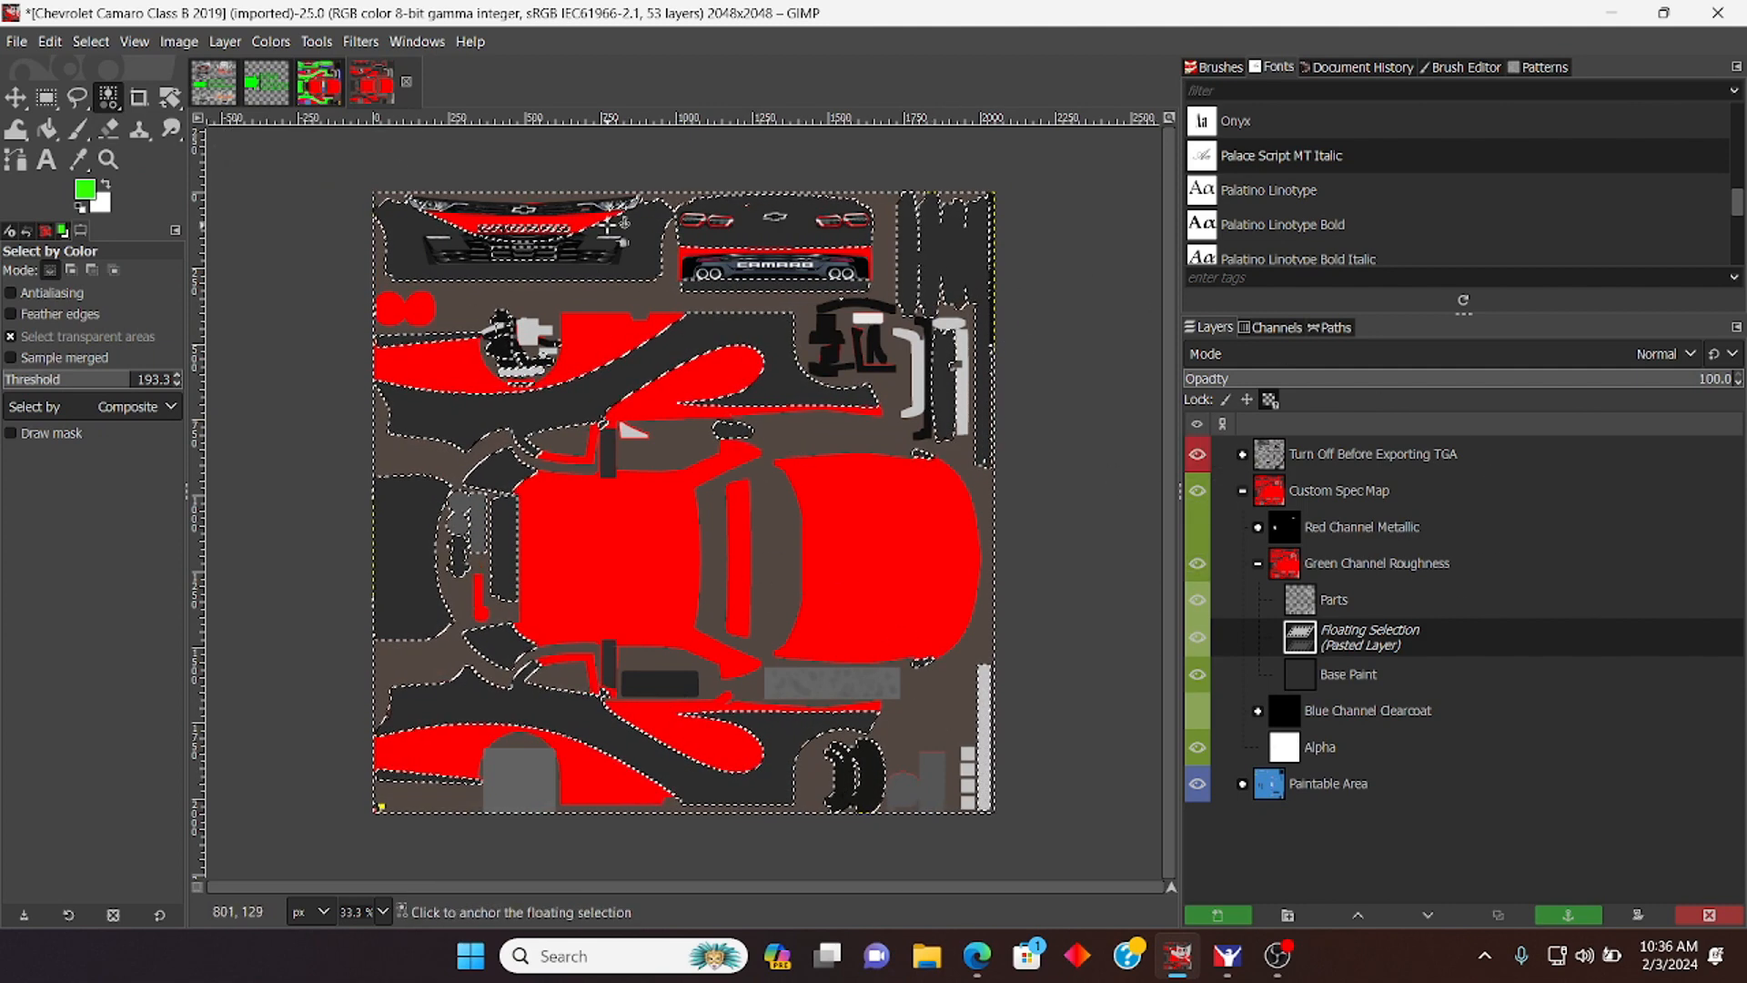
# Step: Return to the red and green pattern image and clear its selection
pyautogui.click(315, 104)
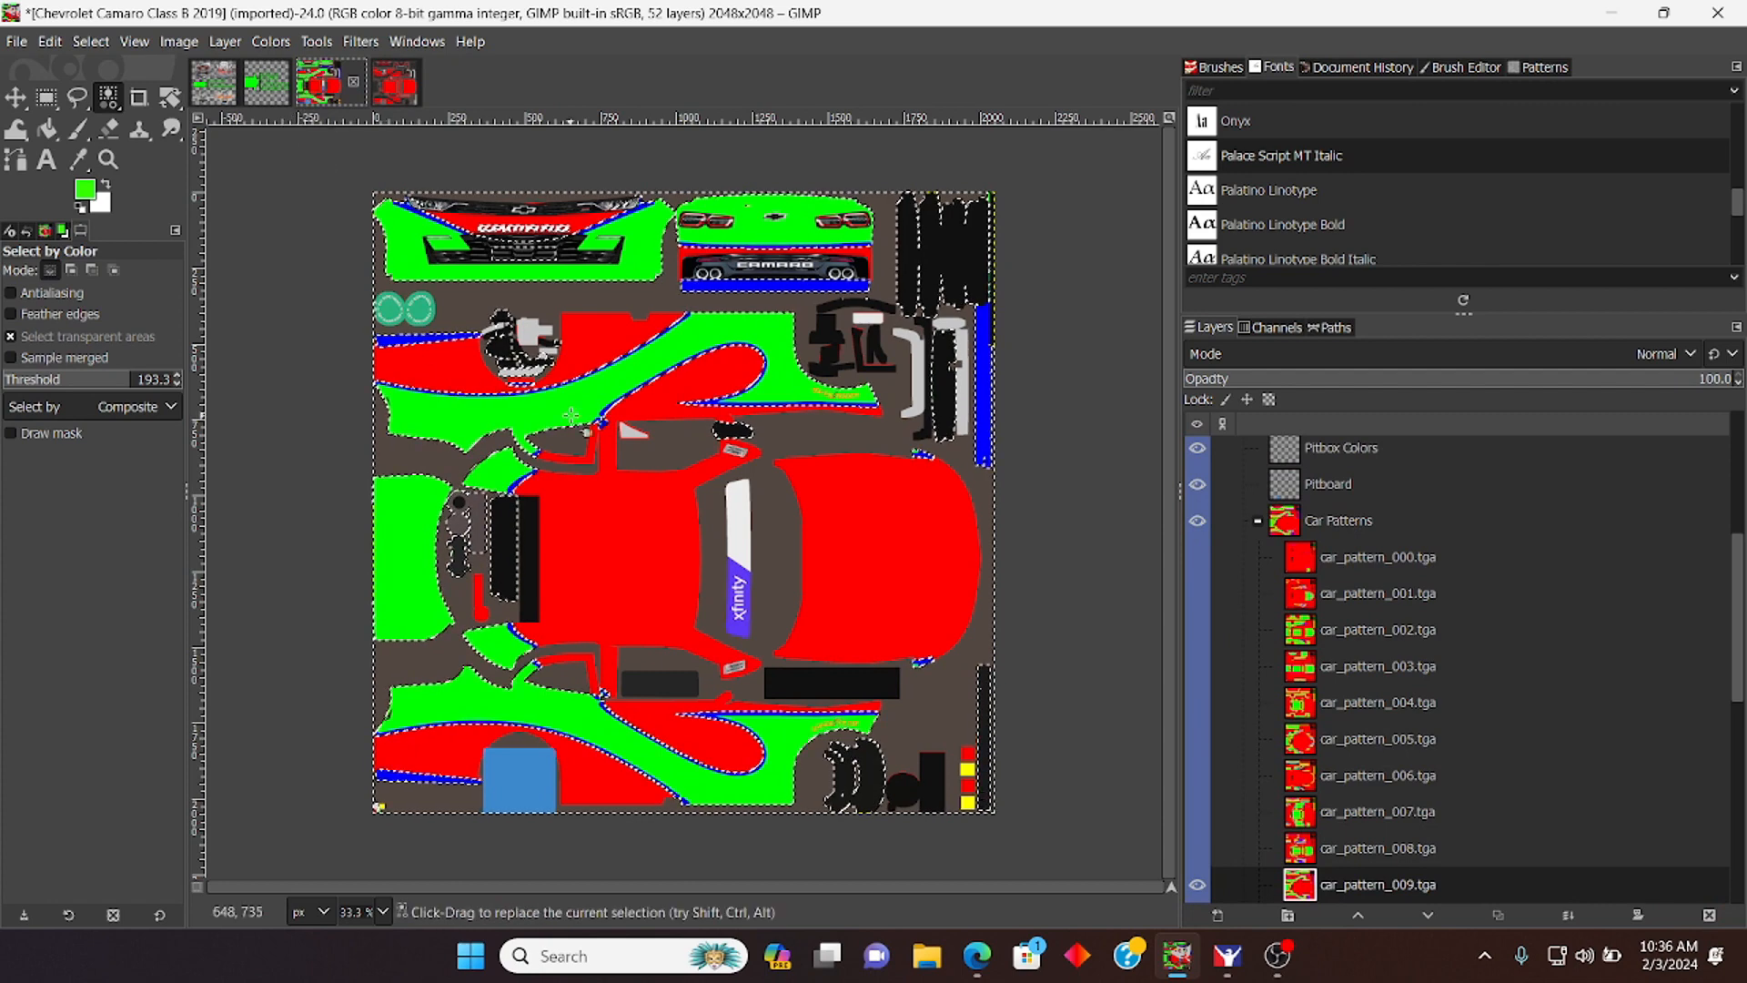
pyautogui.click(91, 41)
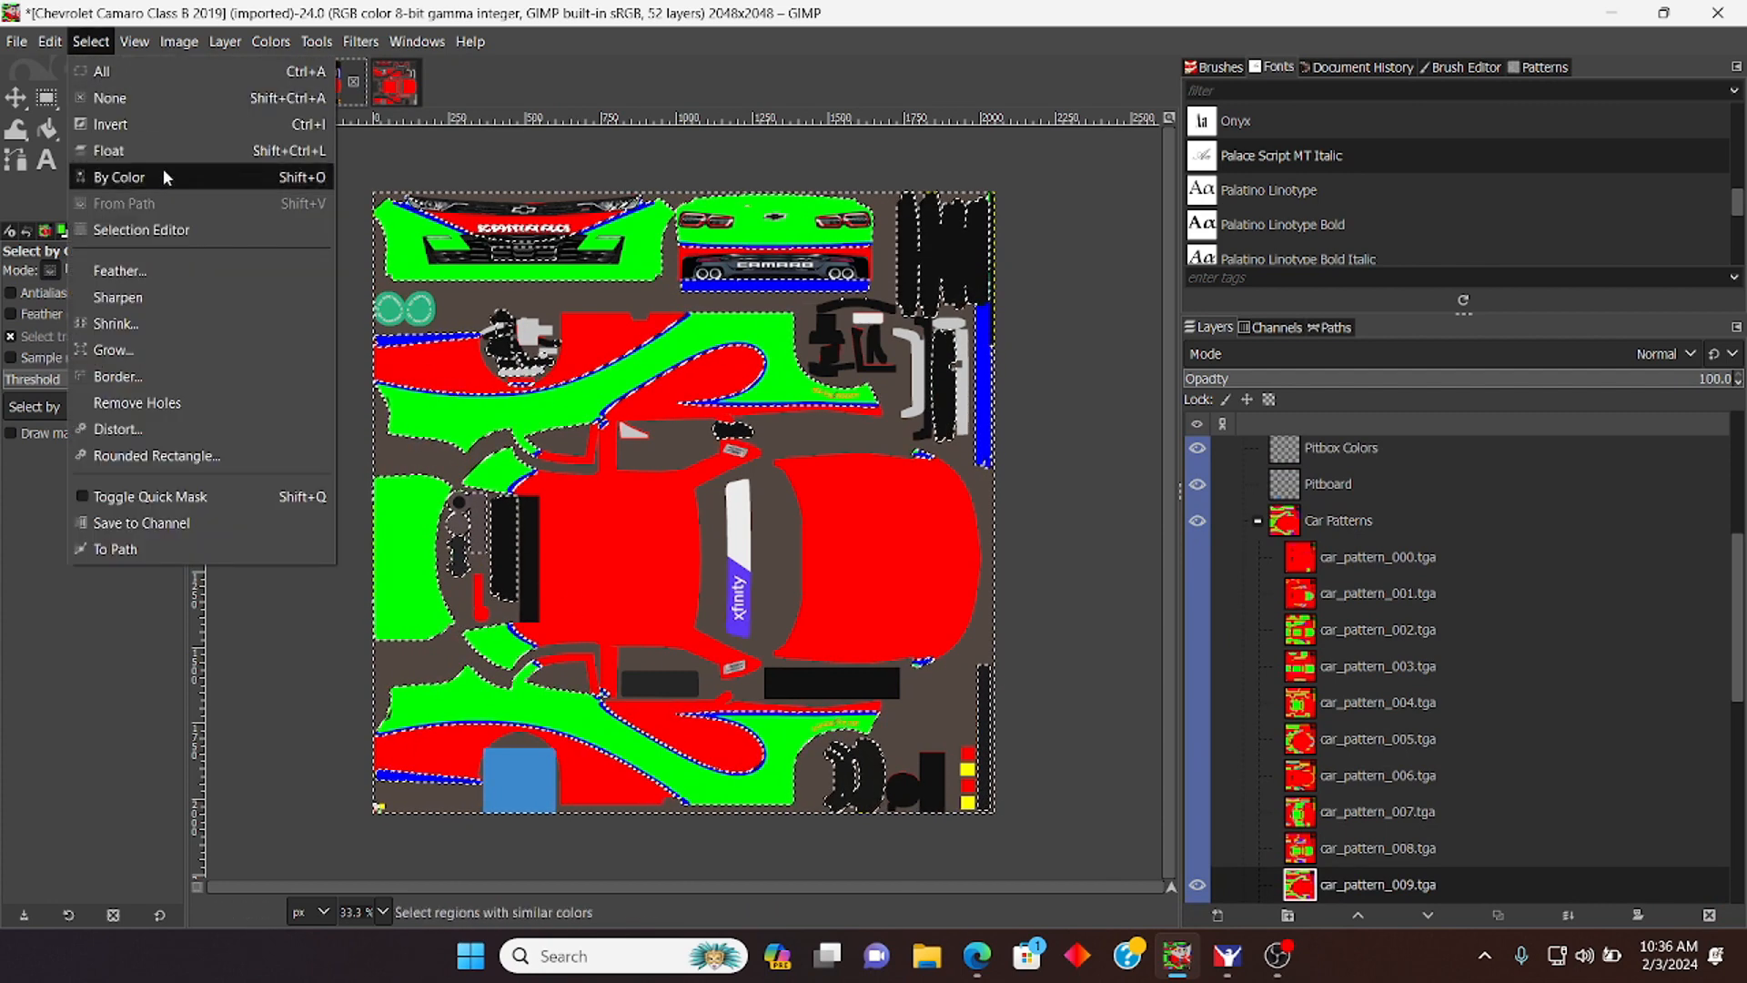
pyautogui.click(137, 100)
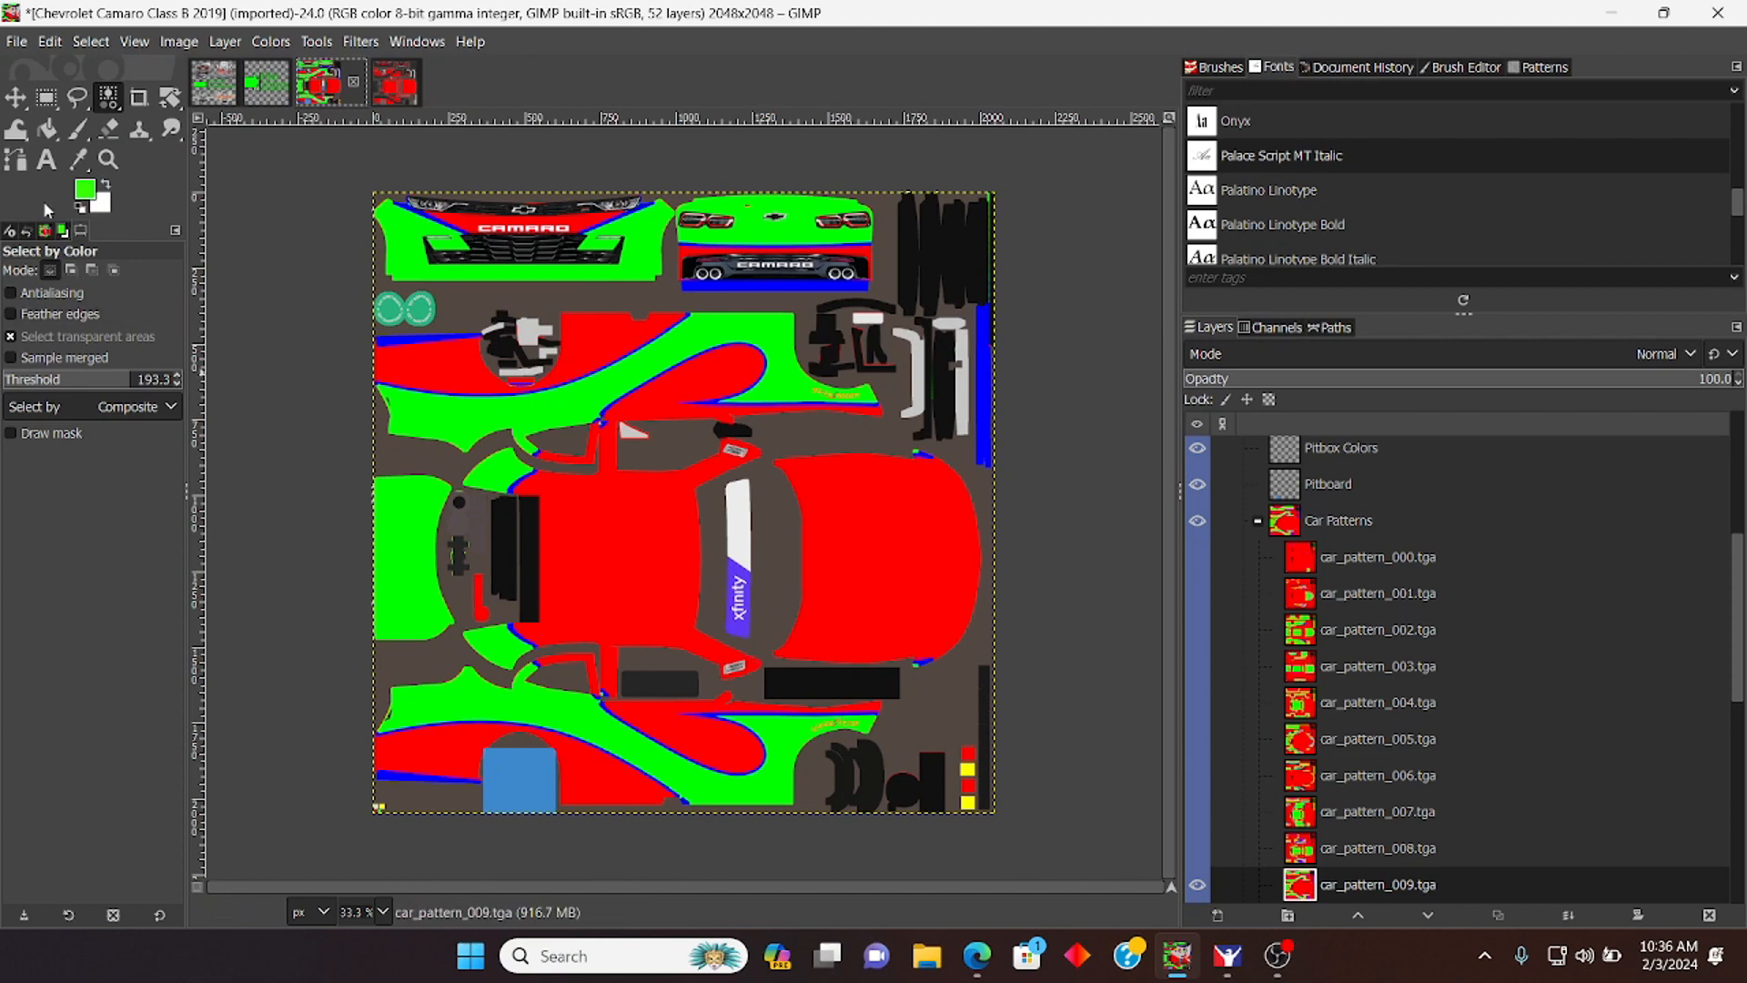
# Step: Set the background color to black (000000) and bucket-fill the red areas of car_pattern_009.tga with the background color
pyautogui.click(99, 215)
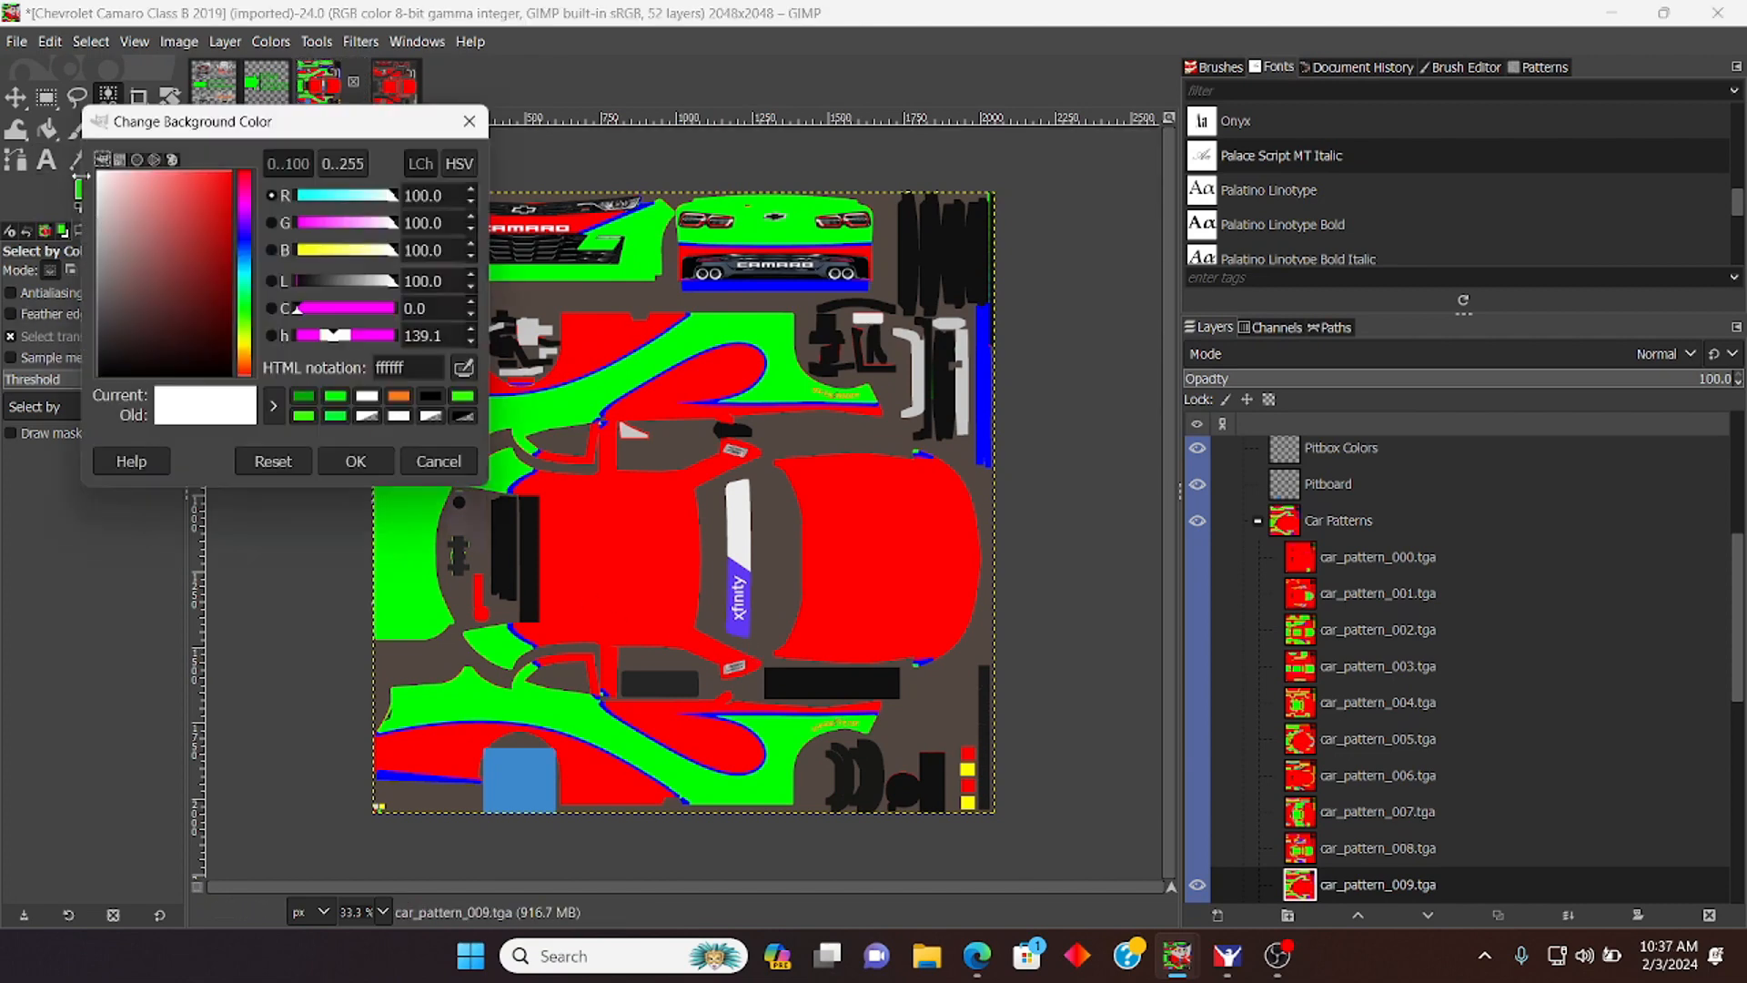
pyautogui.click(433, 398)
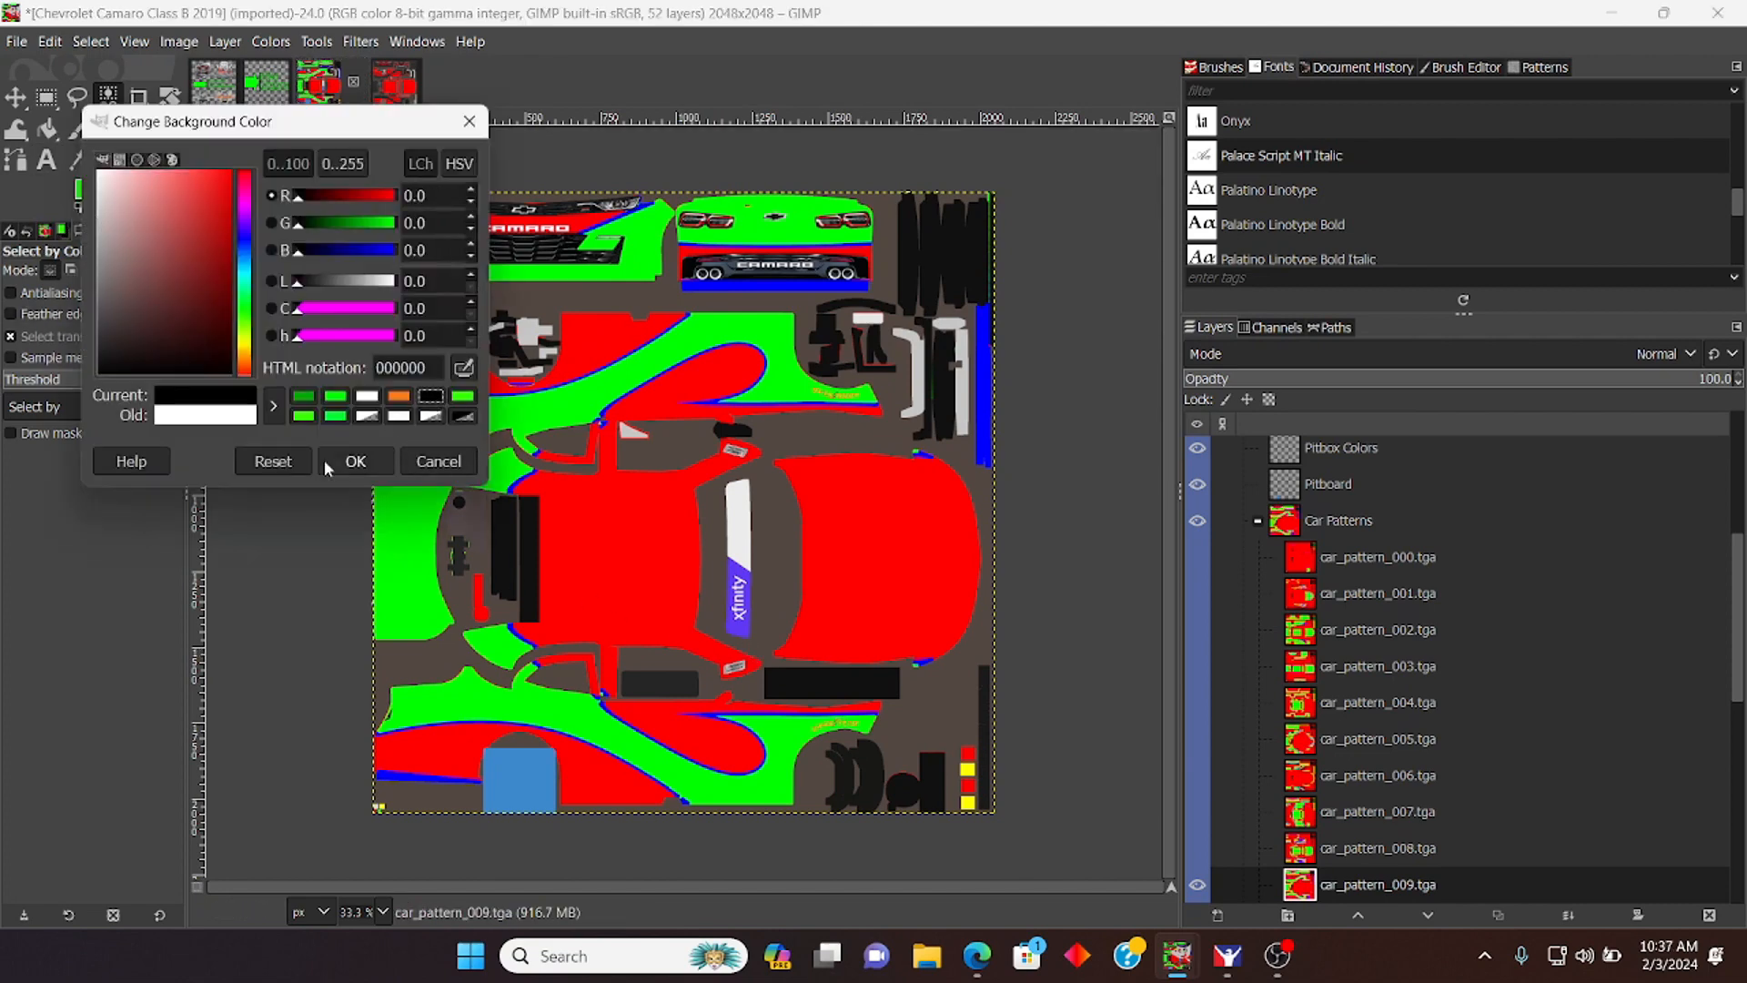
pyautogui.click(353, 461)
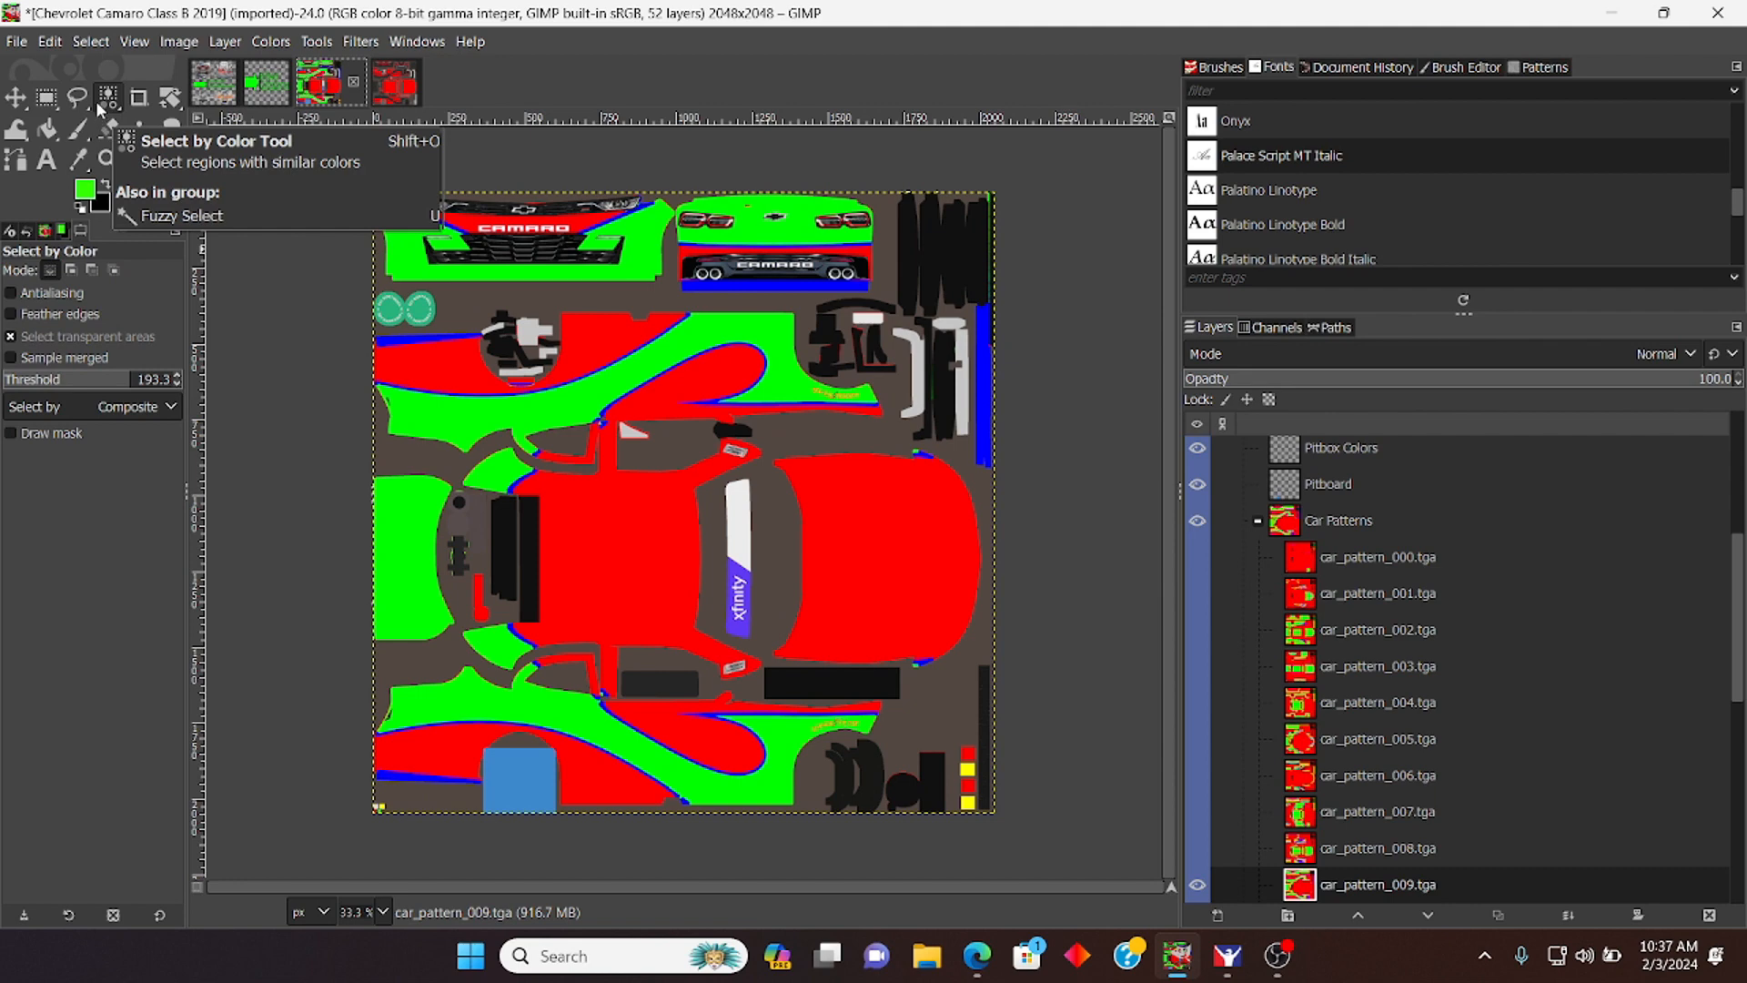
pyautogui.click(47, 128)
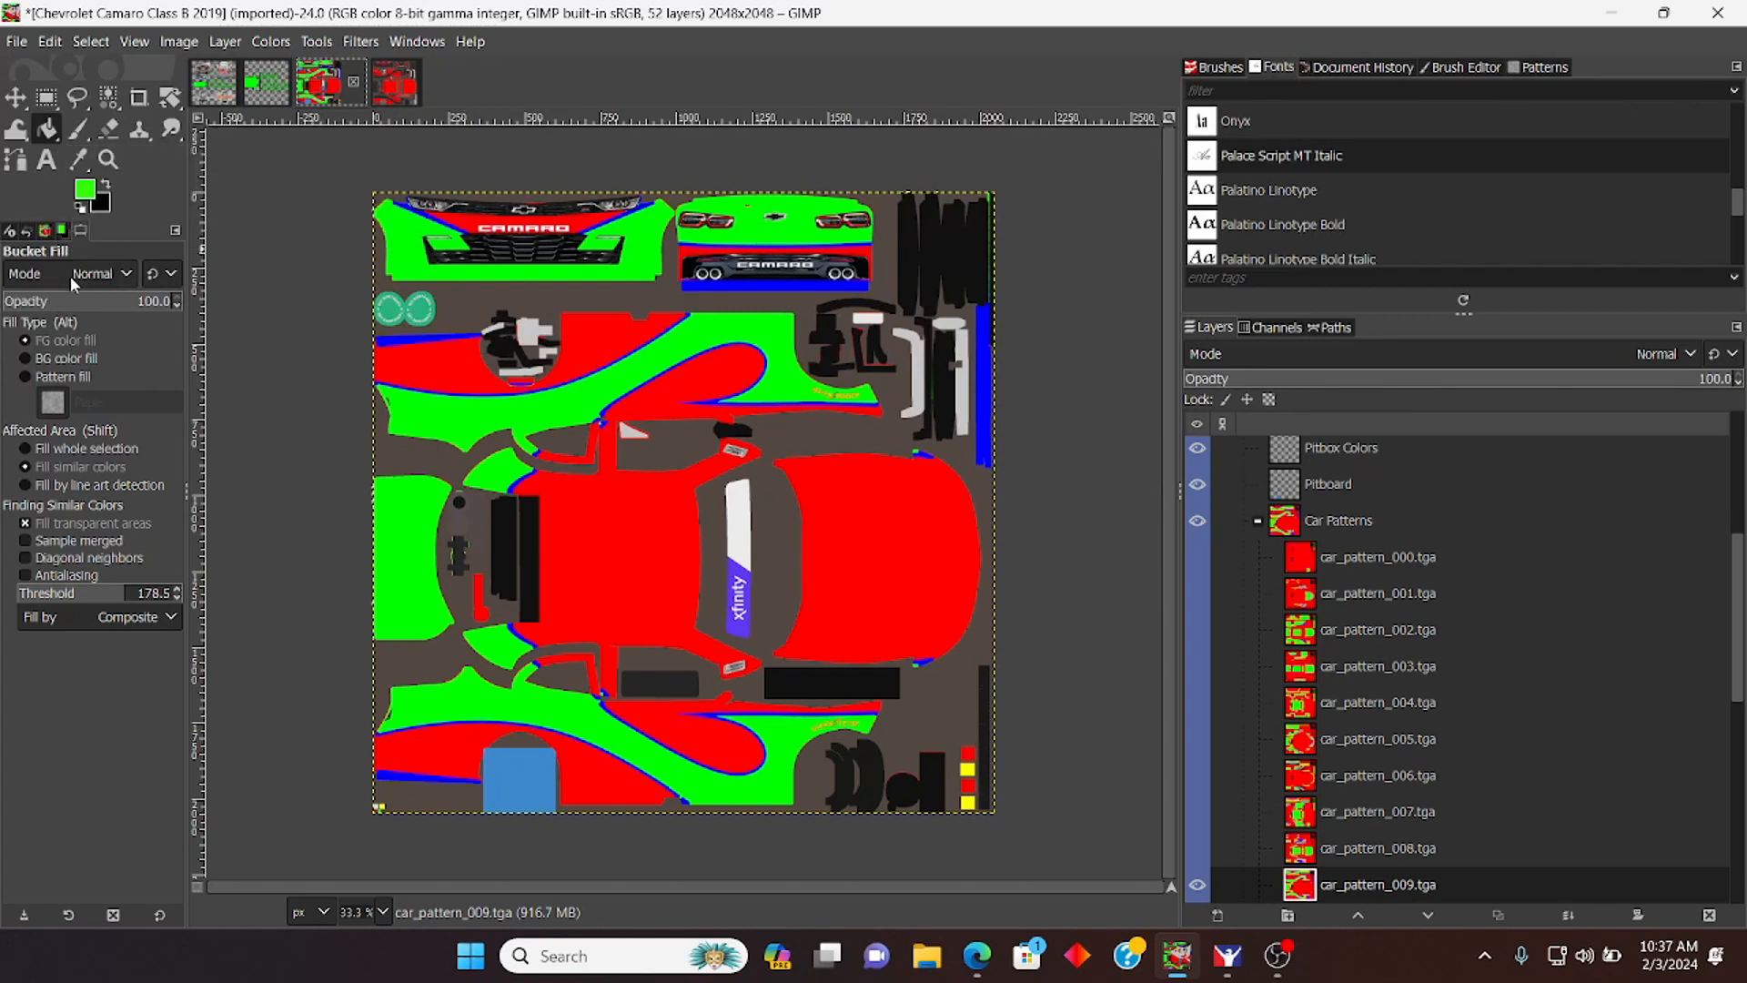
pyautogui.click(66, 358)
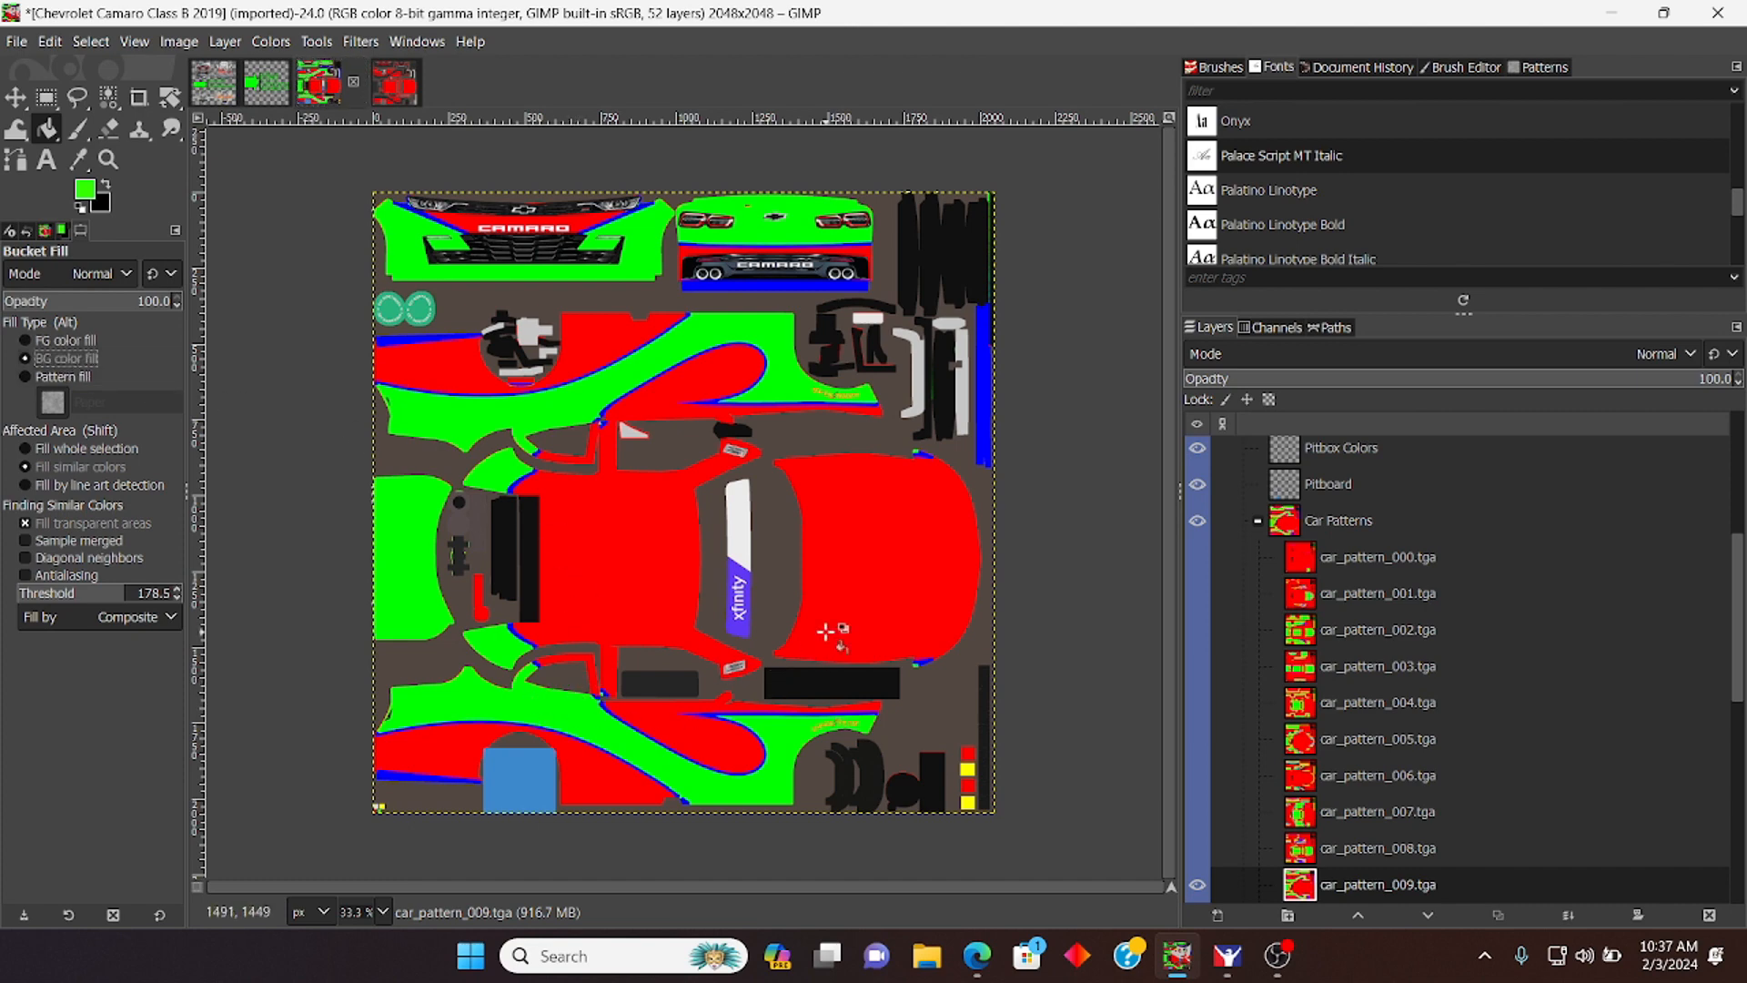
pyautogui.click(874, 565)
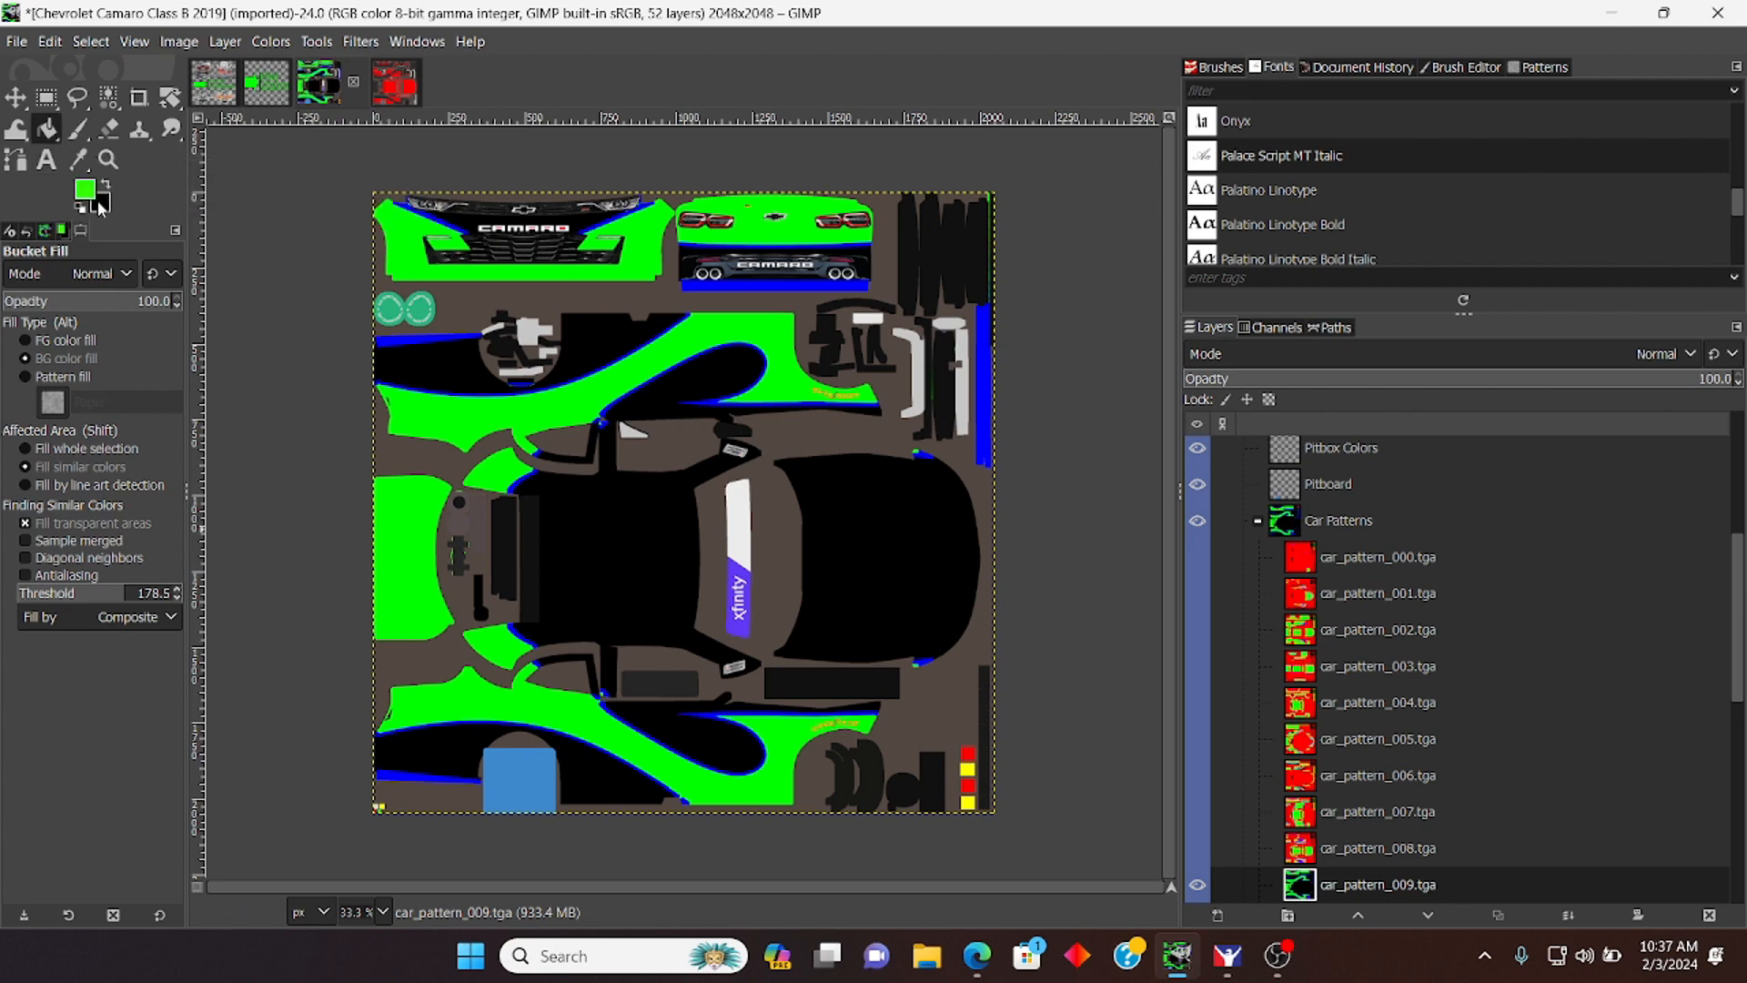
# Step: Change the background color to a golden yellow
pyautogui.click(105, 211)
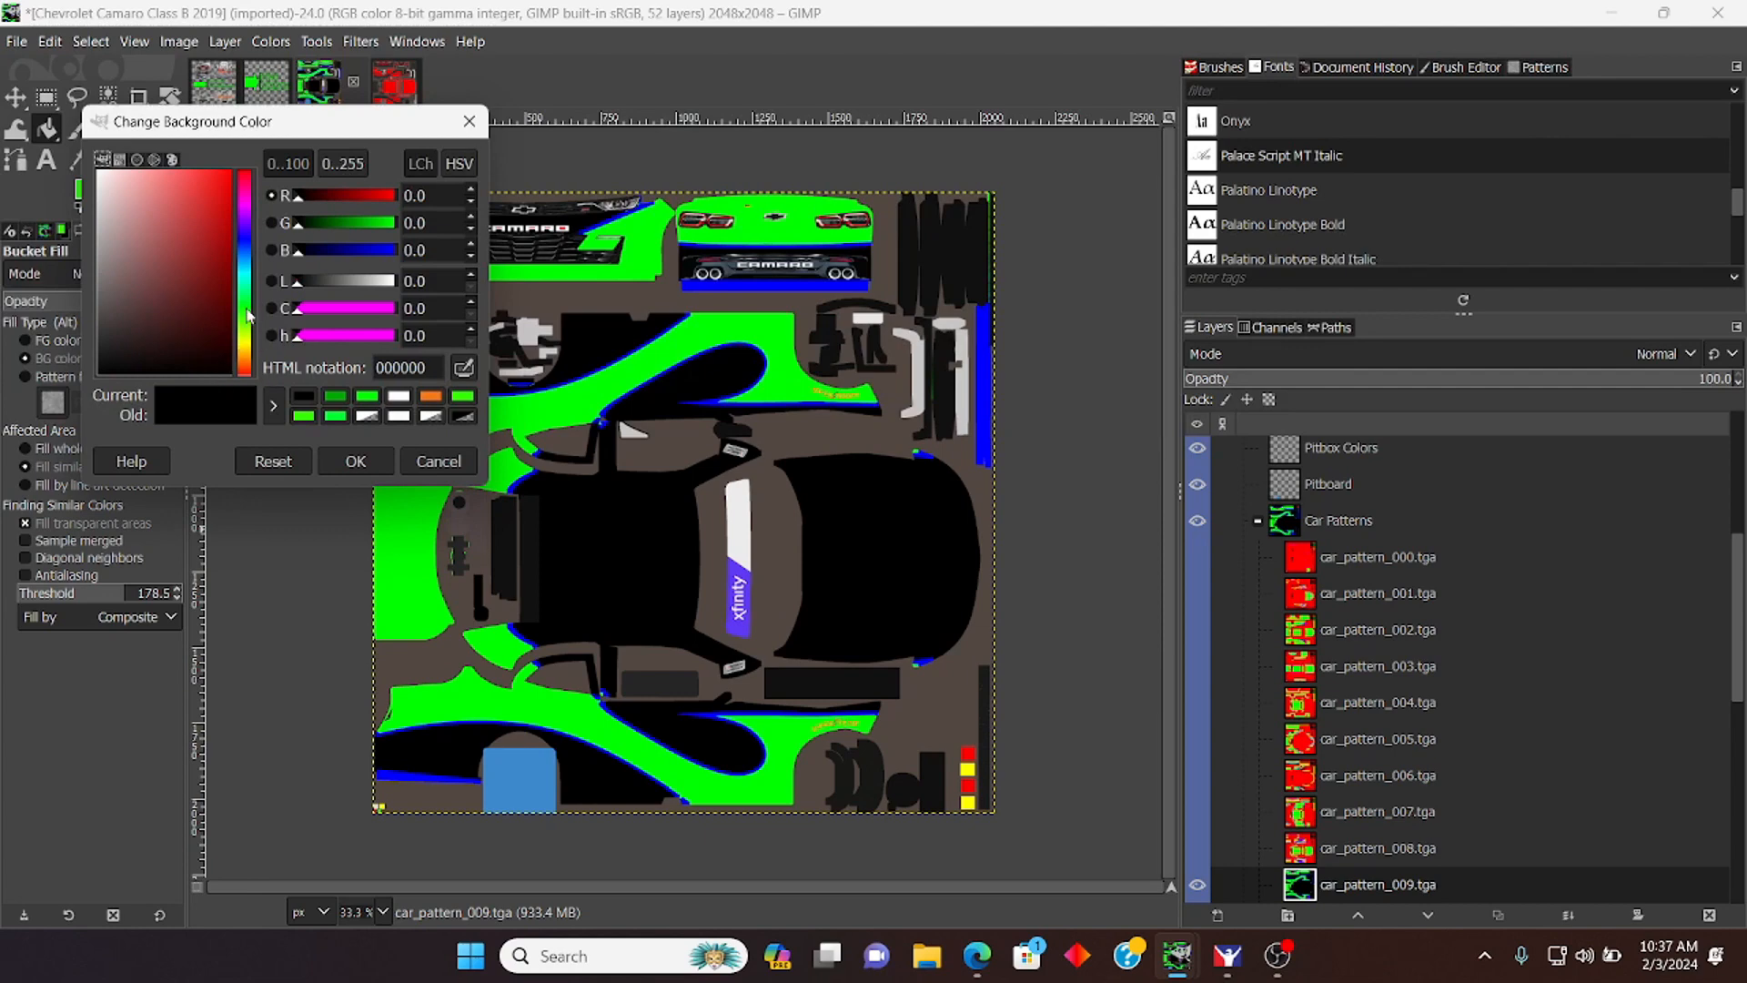
pyautogui.click(251, 349)
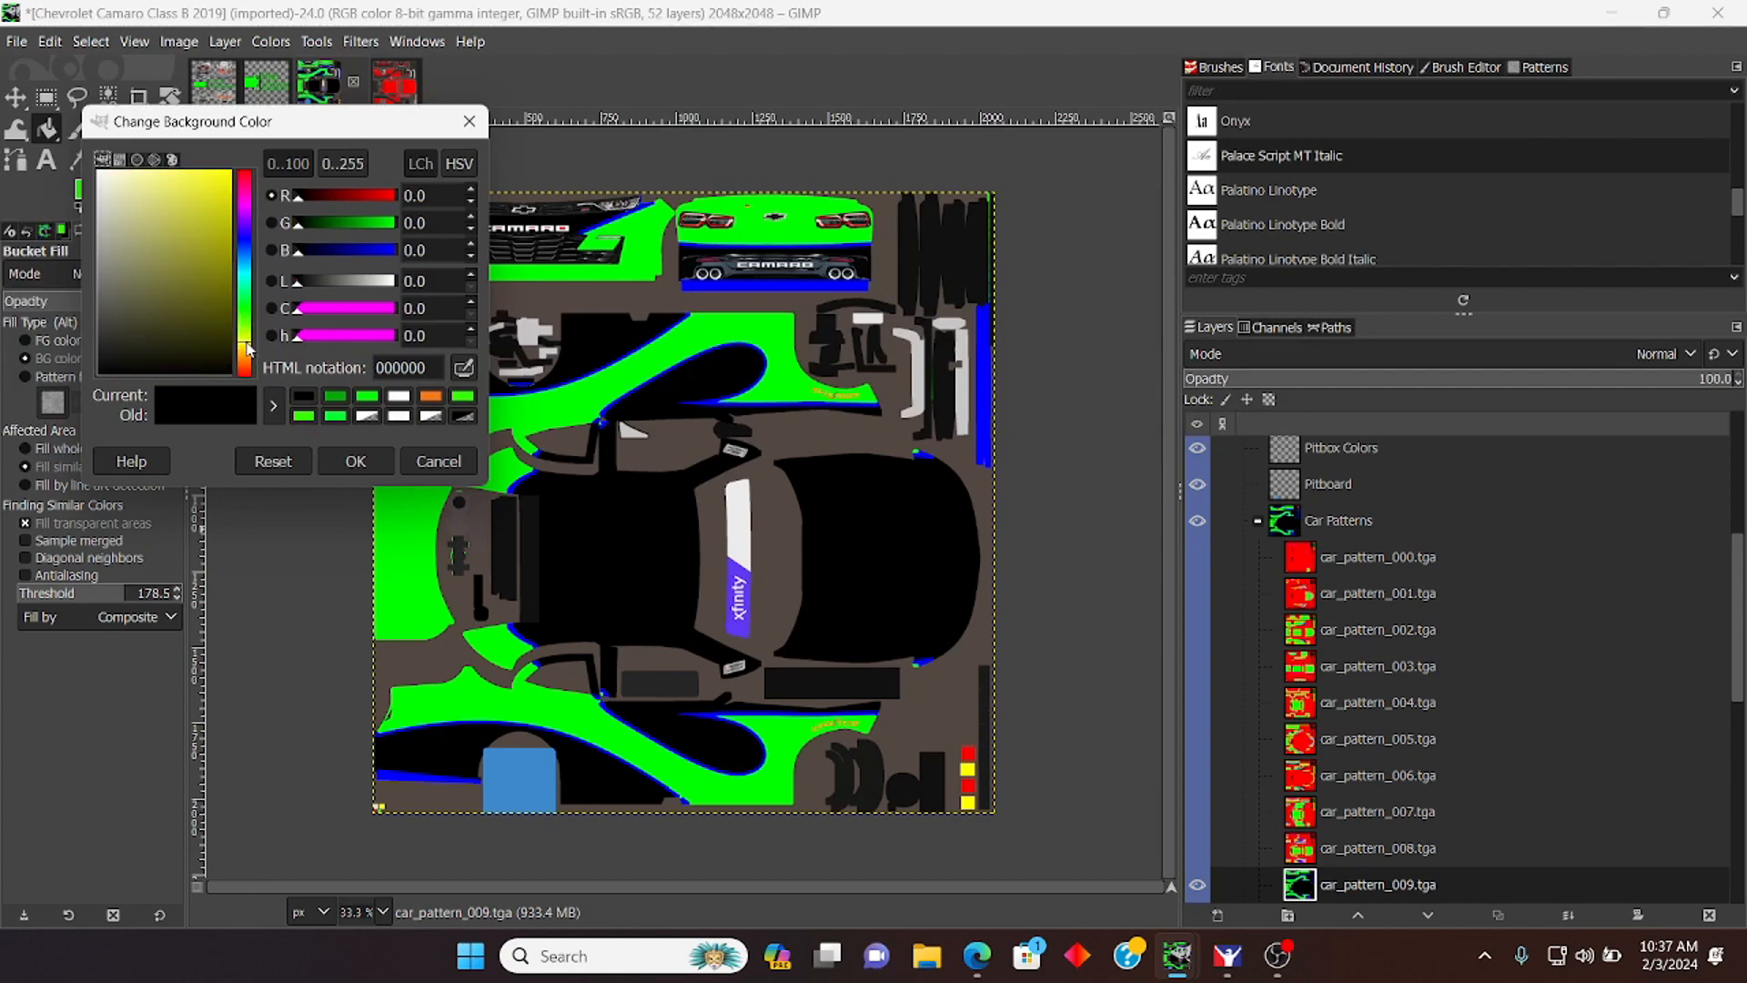
pyautogui.moveTo(200, 274); pyautogui.dragTo(257, 124)
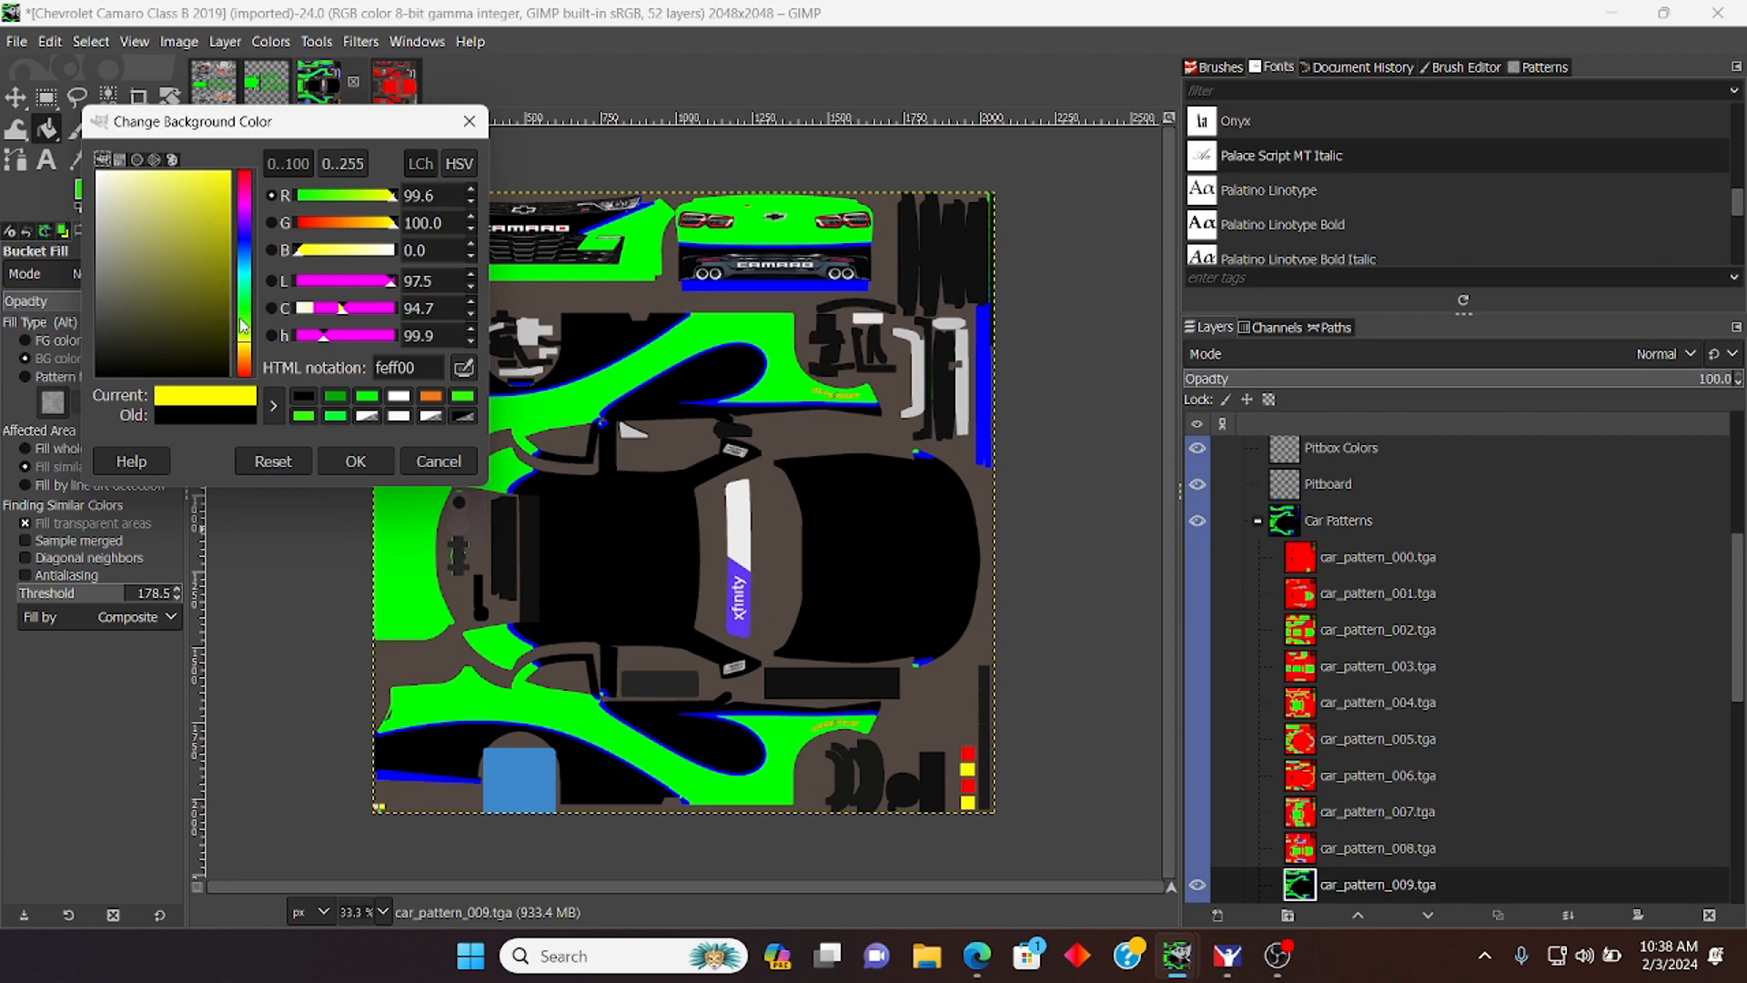
pyautogui.moveTo(244, 326); pyautogui.dragTo(246, 351)
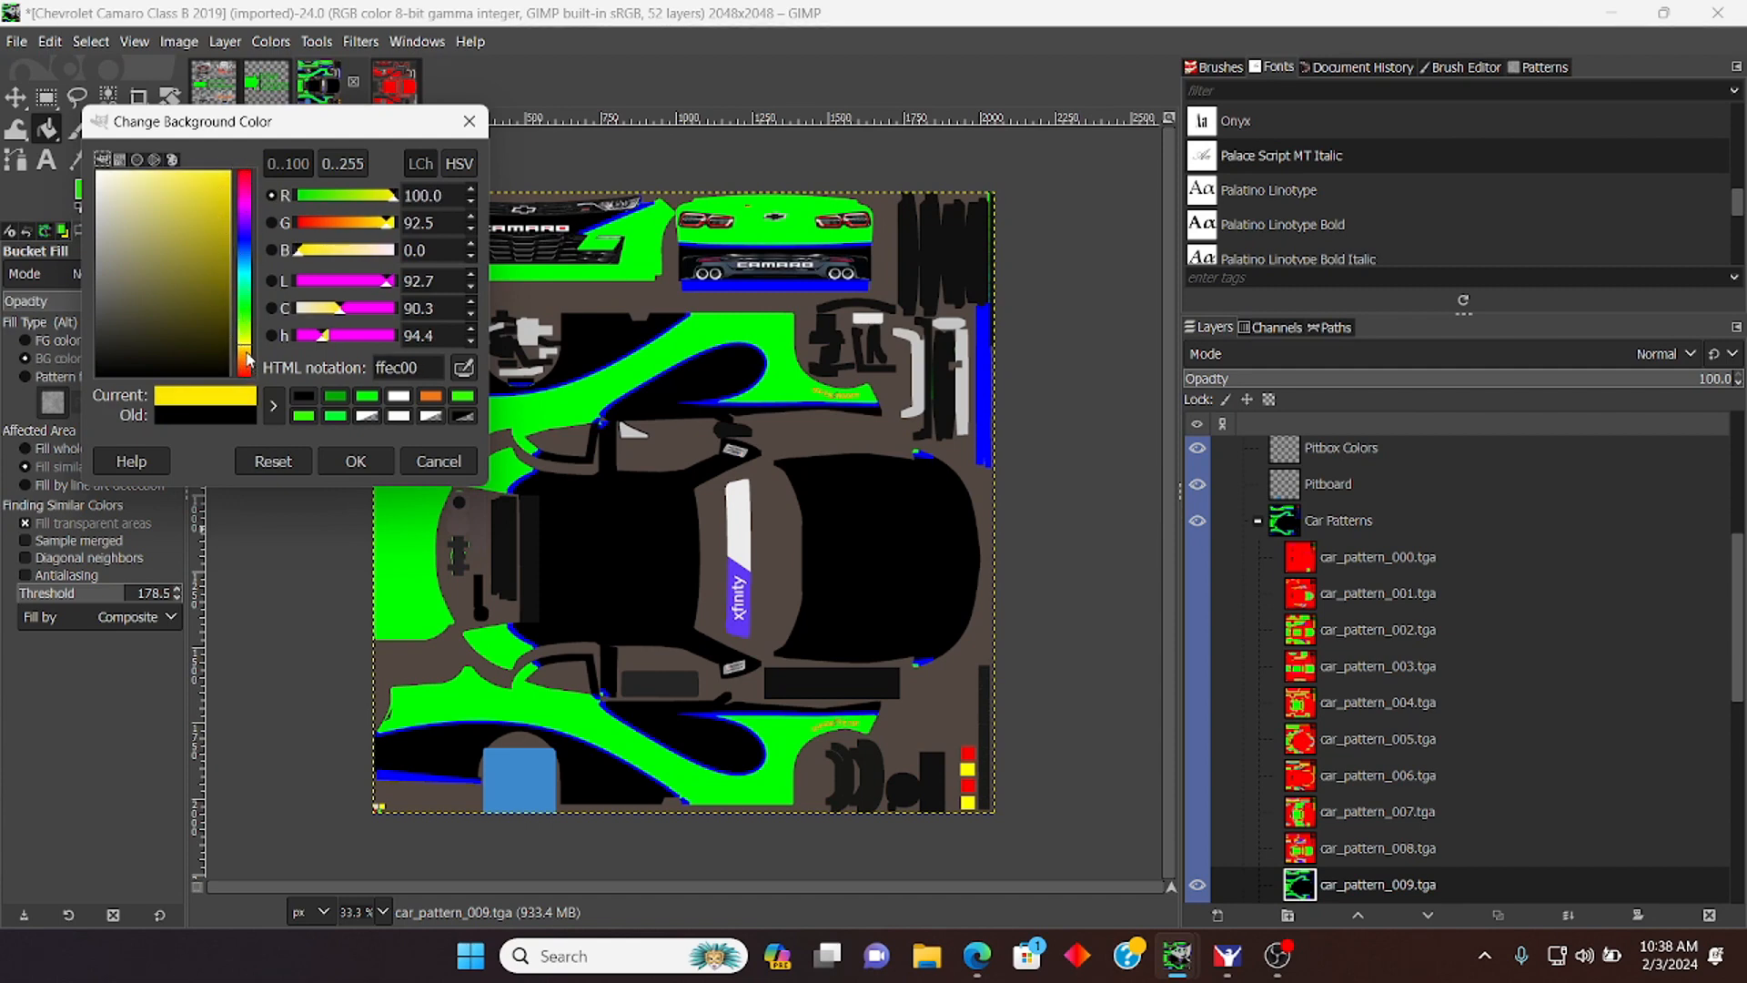
pyautogui.click(247, 354)
pyautogui.click(354, 462)
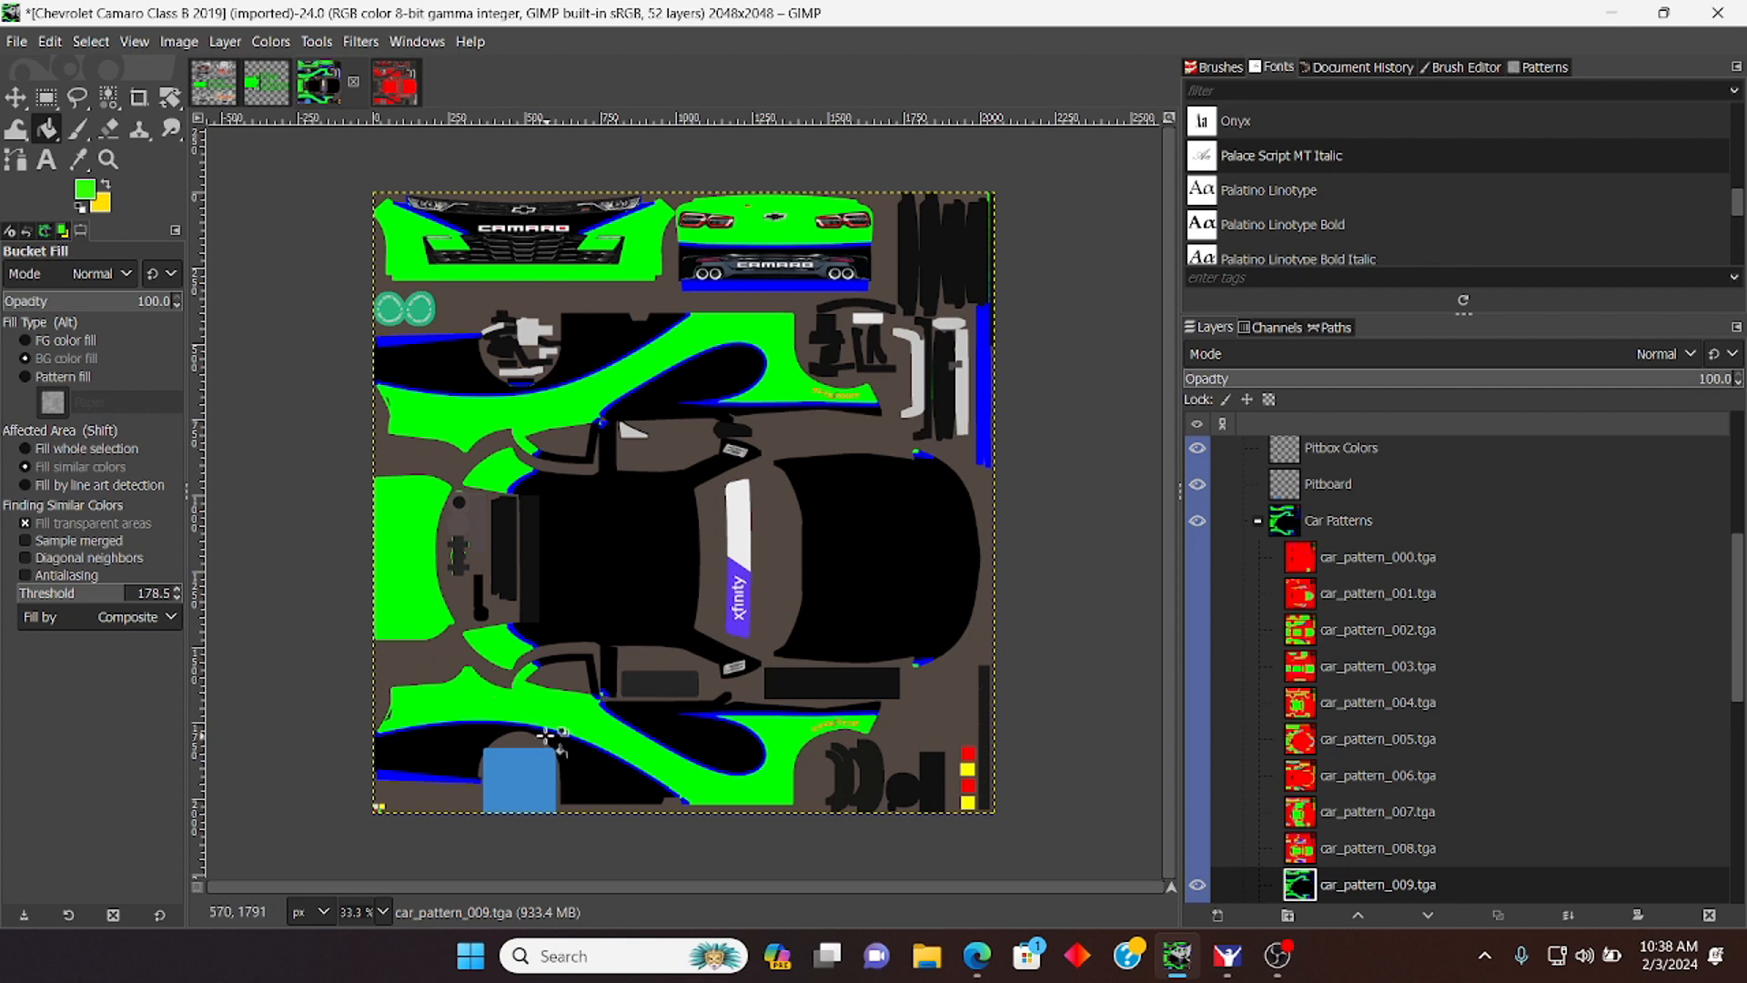
# Step: Bucket-fill the blue wedge and long blue stripes on the lower car side of car_pattern_009.tga with the golden yellow background color
pyautogui.click(393, 774)
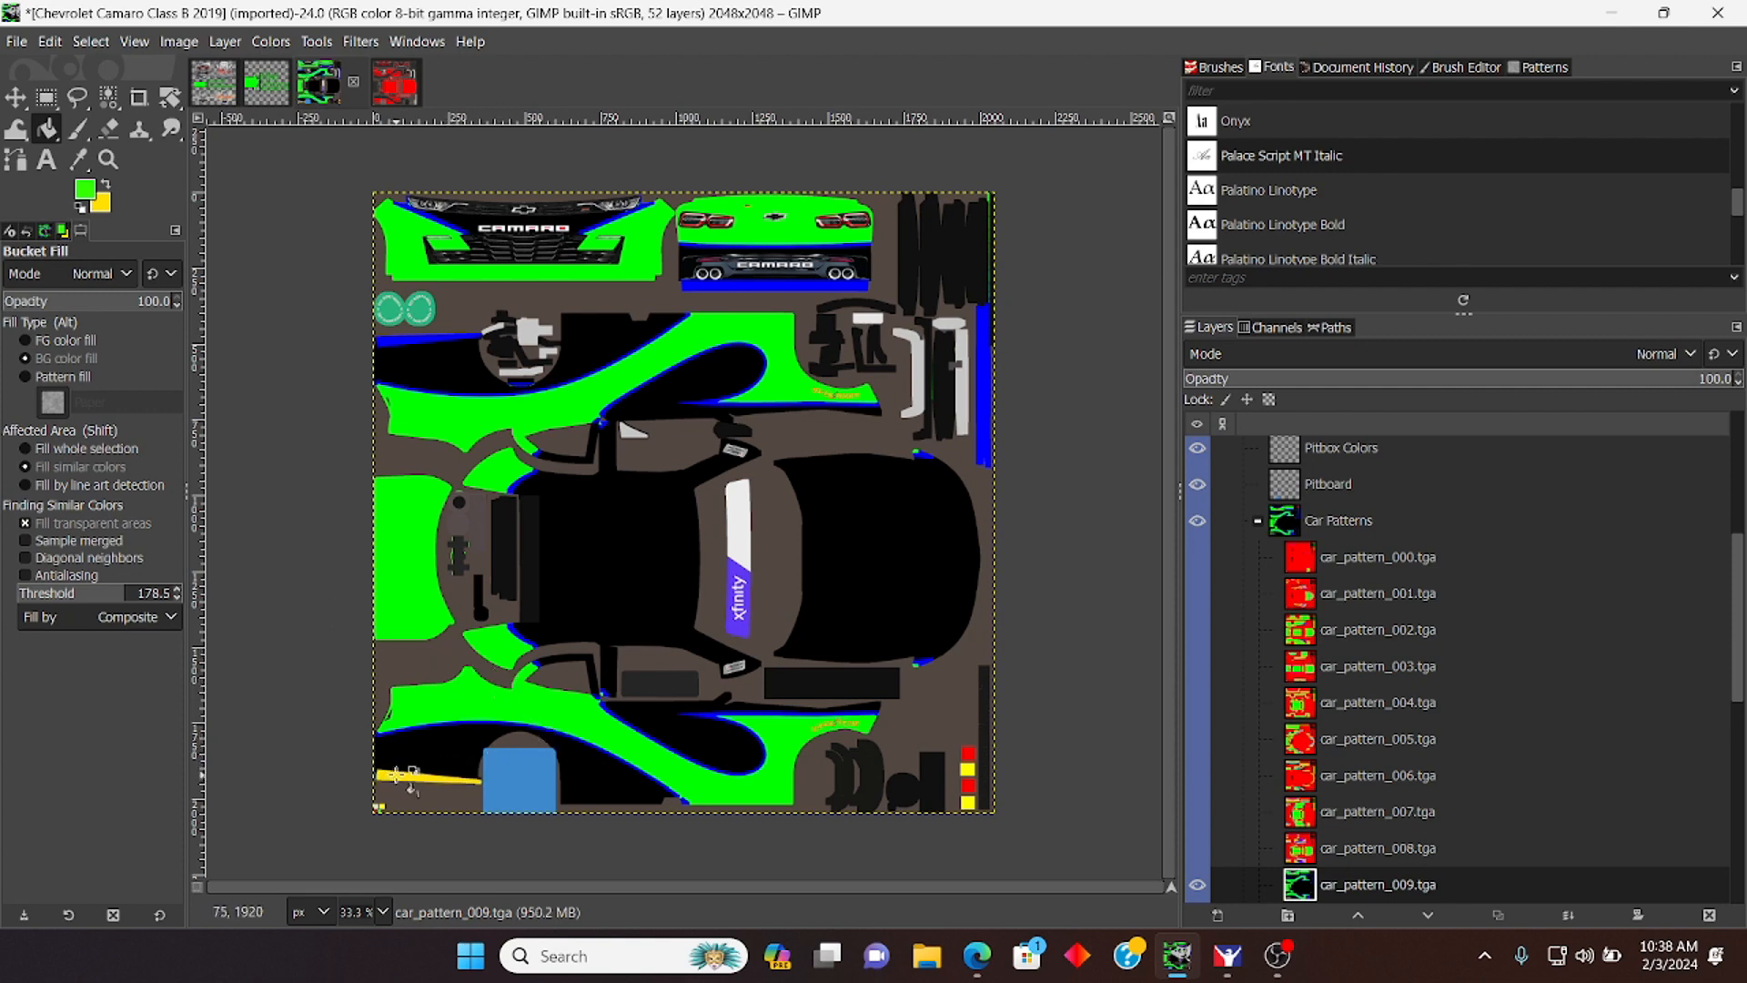
pyautogui.click(386, 914)
pyautogui.click(376, 782)
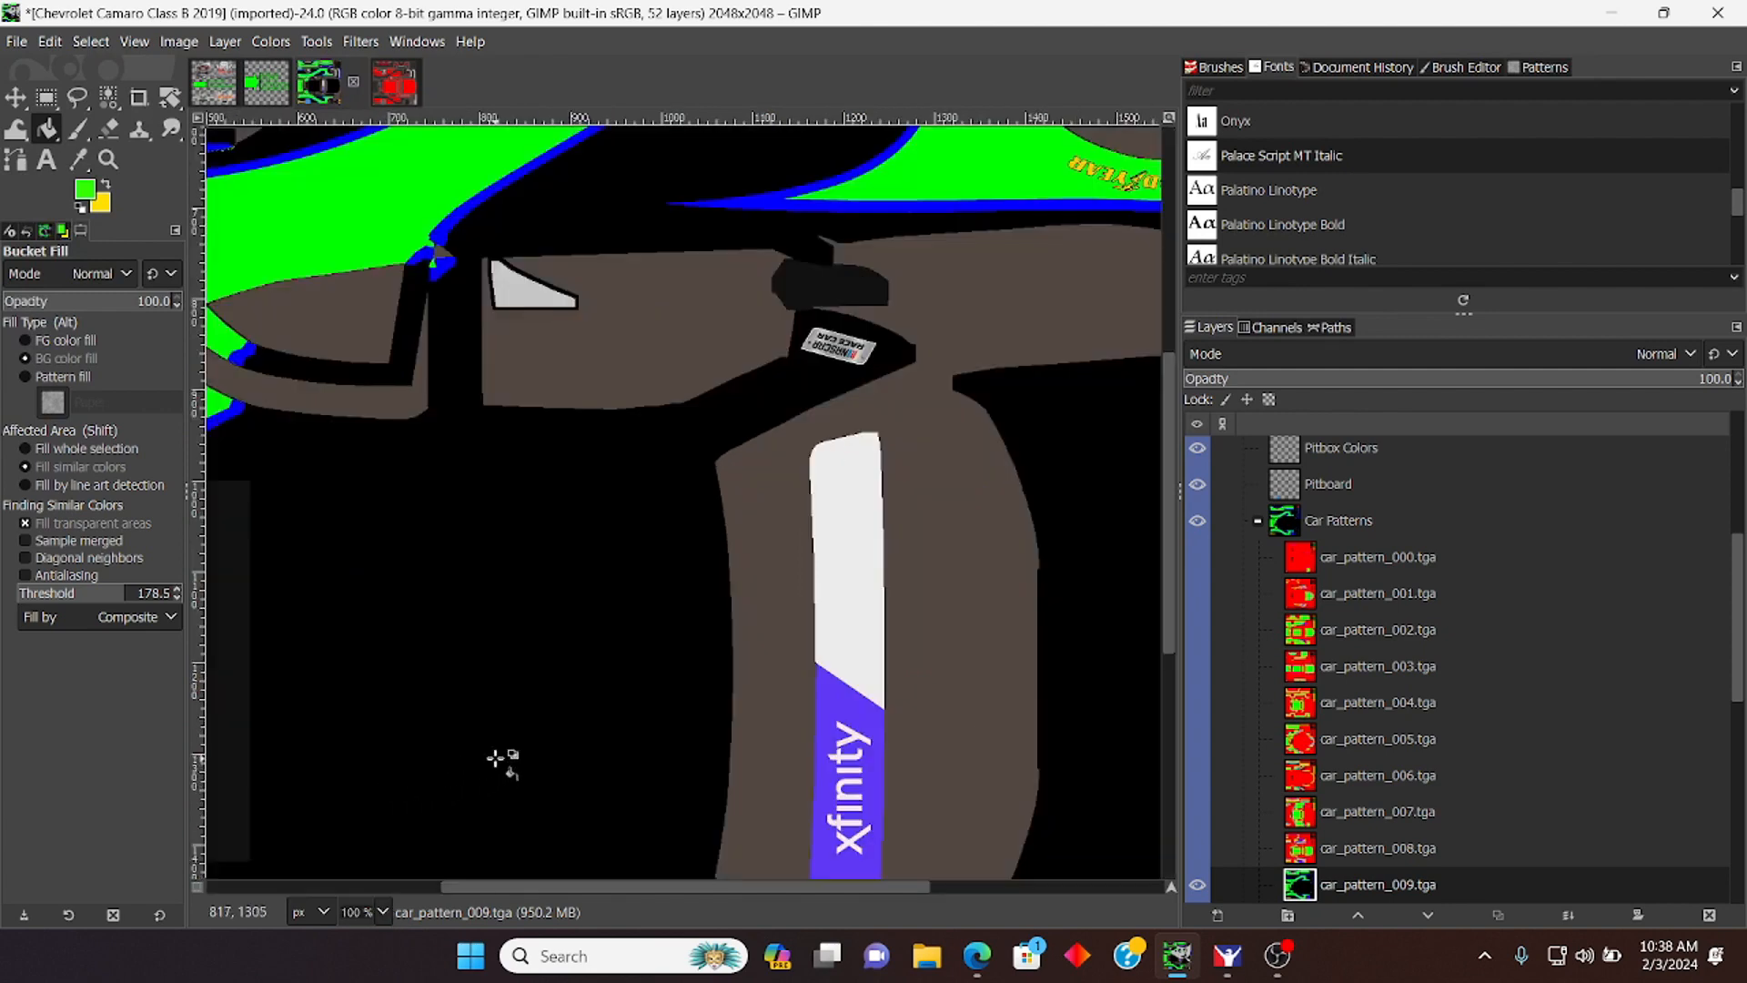
pyautogui.scroll(-10, 502, 755)
pyautogui.click(634, 675)
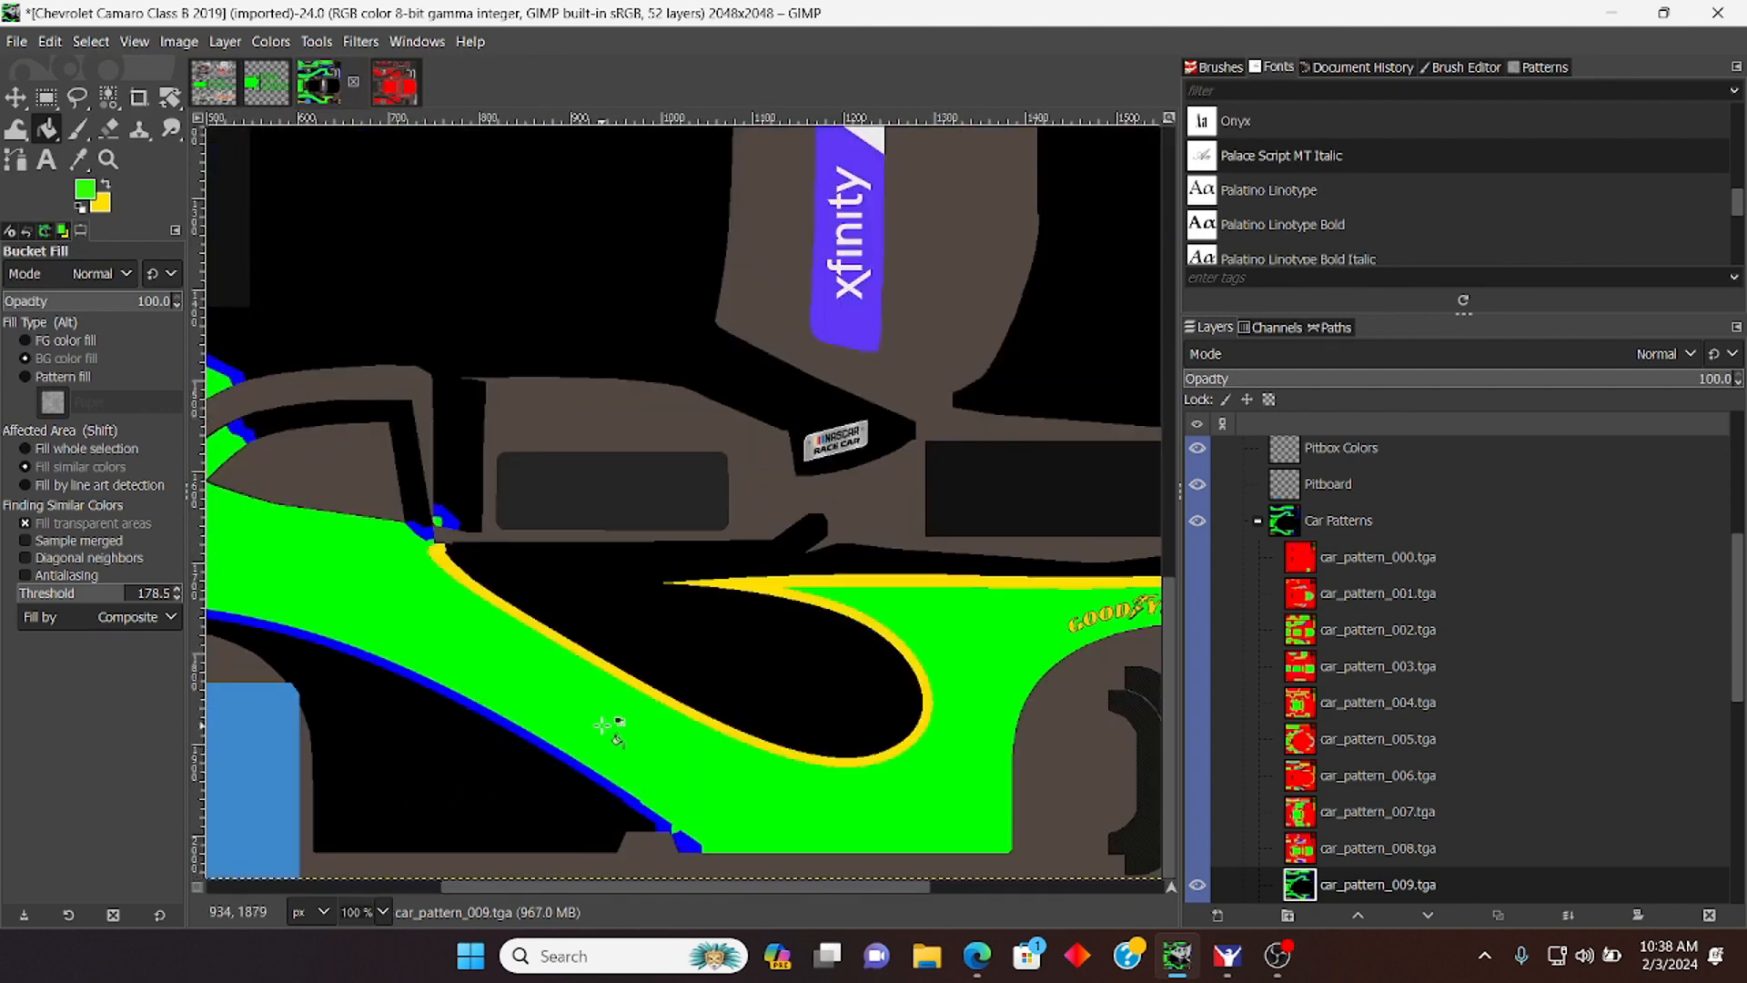
pyautogui.click(556, 758)
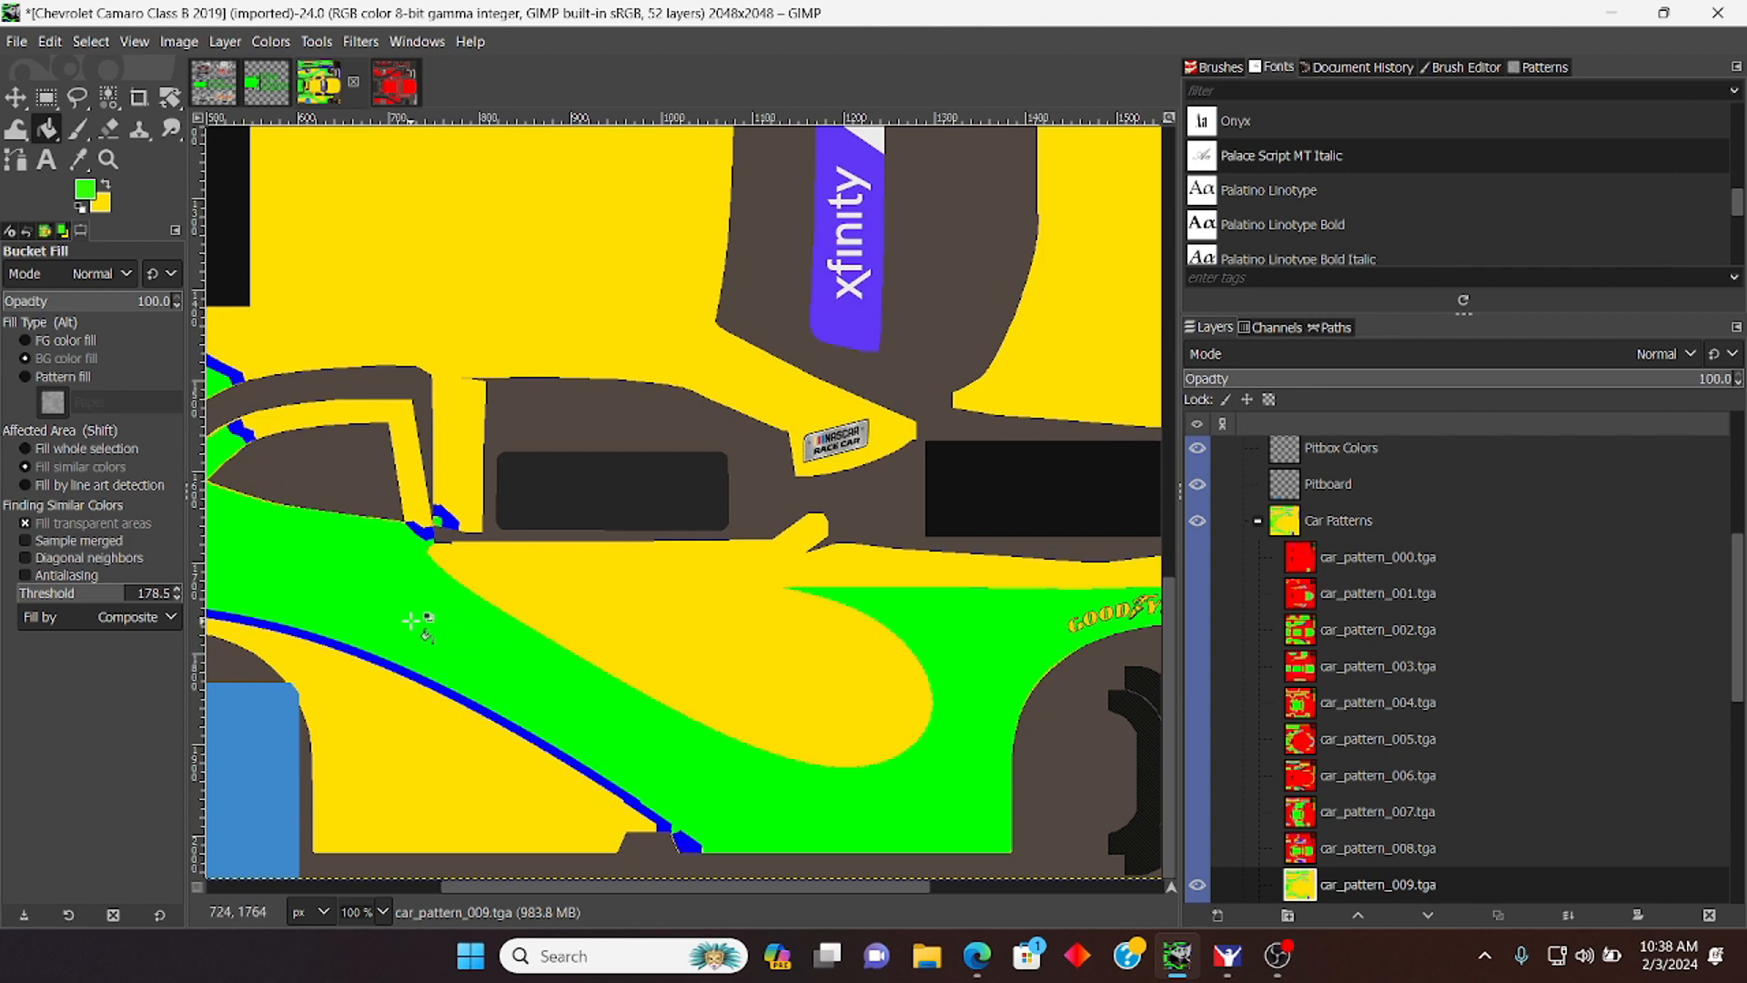
pyautogui.hotkey('ctrl', 'z')
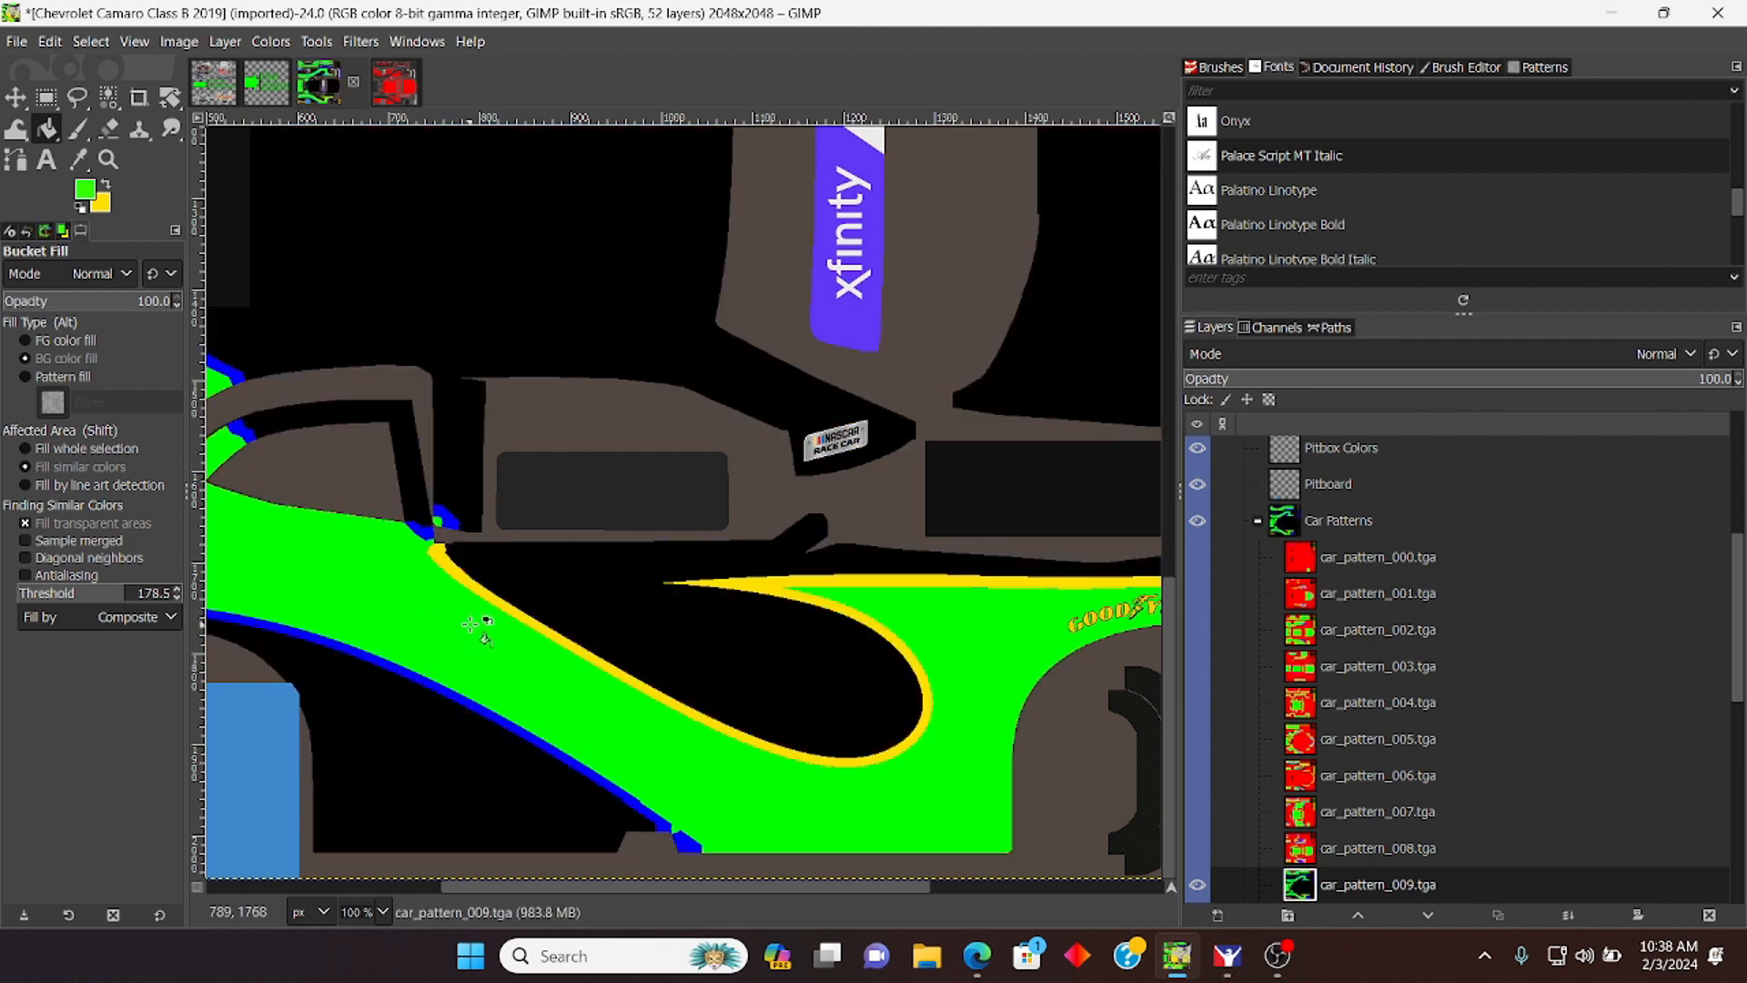
pyautogui.click(455, 695)
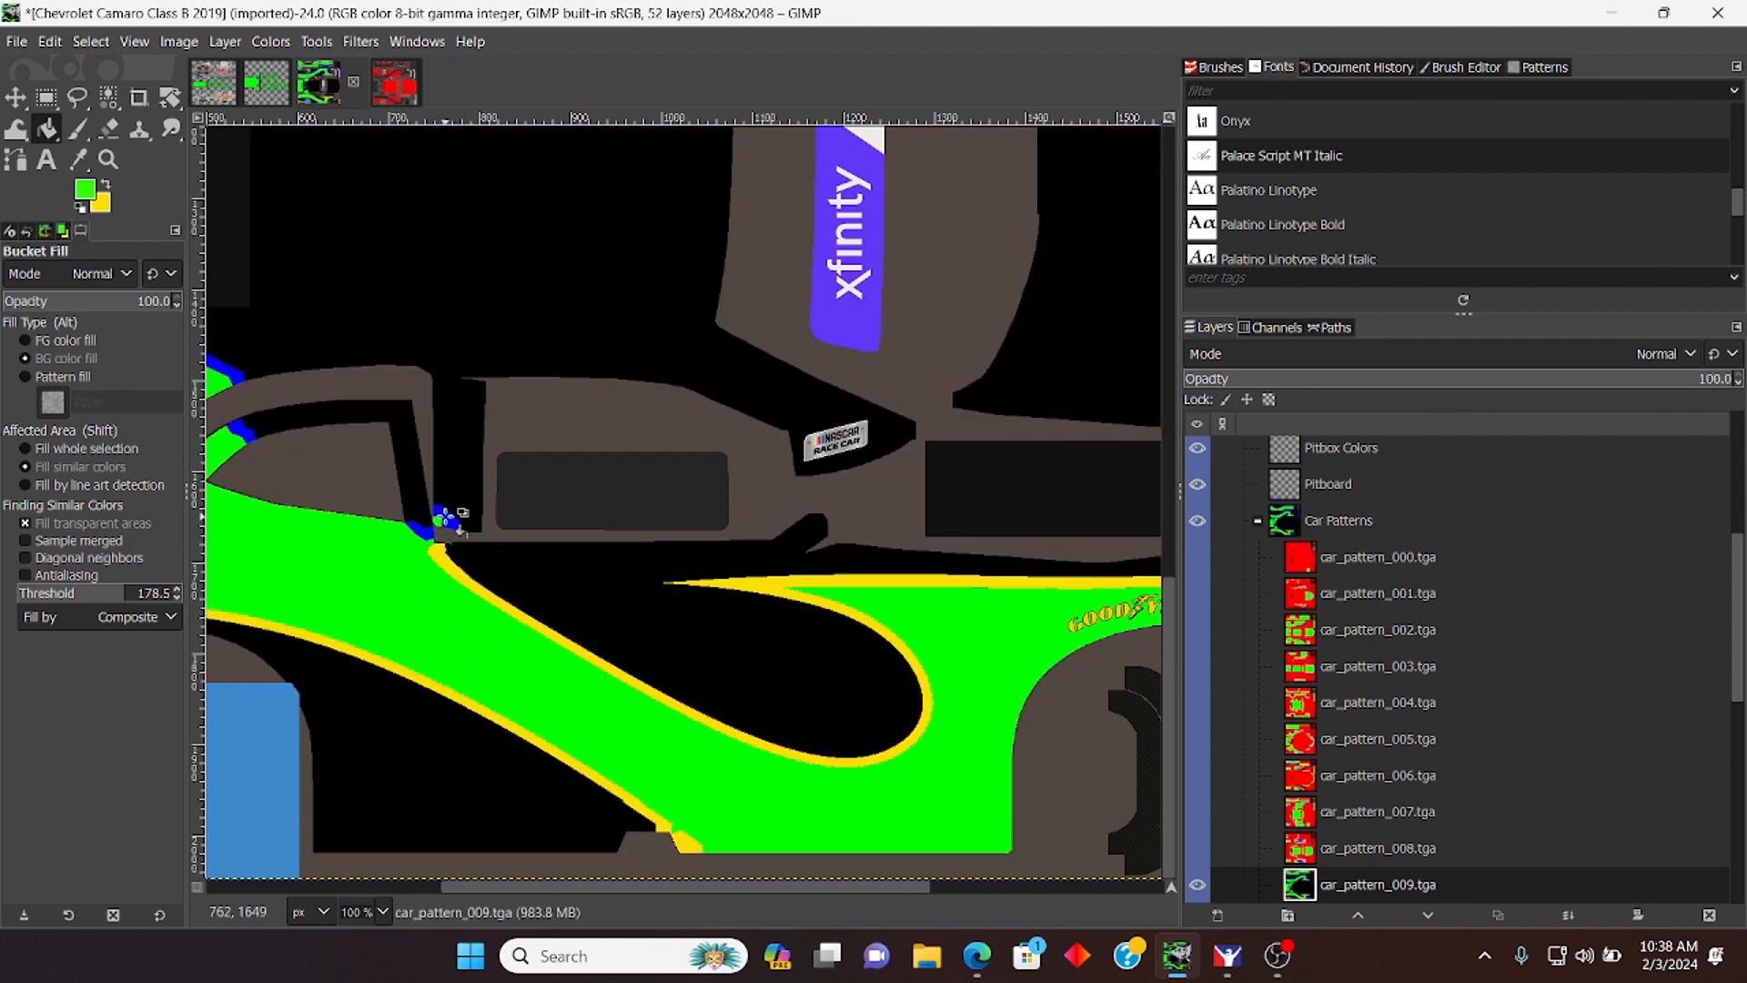
# Step: Fill the small blue patches around the lower car side's window frame with golden yellow
pyautogui.click(440, 516)
pyautogui.click(425, 532)
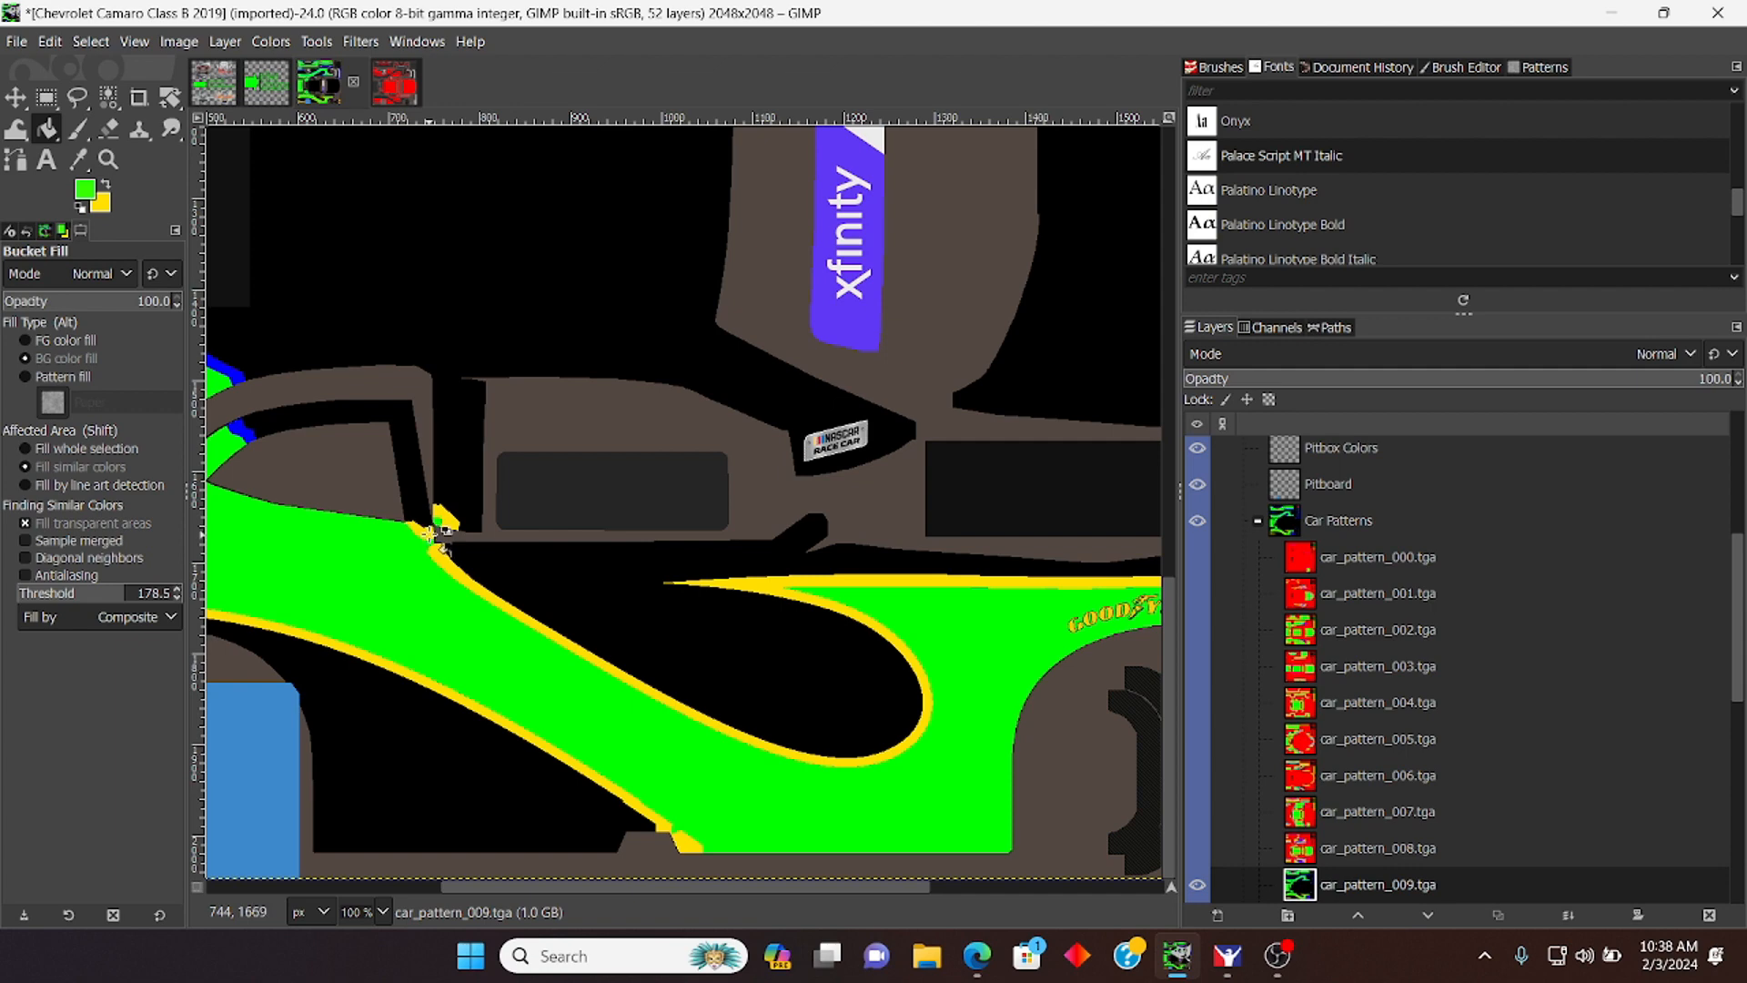
pyautogui.click(242, 431)
pyautogui.click(235, 376)
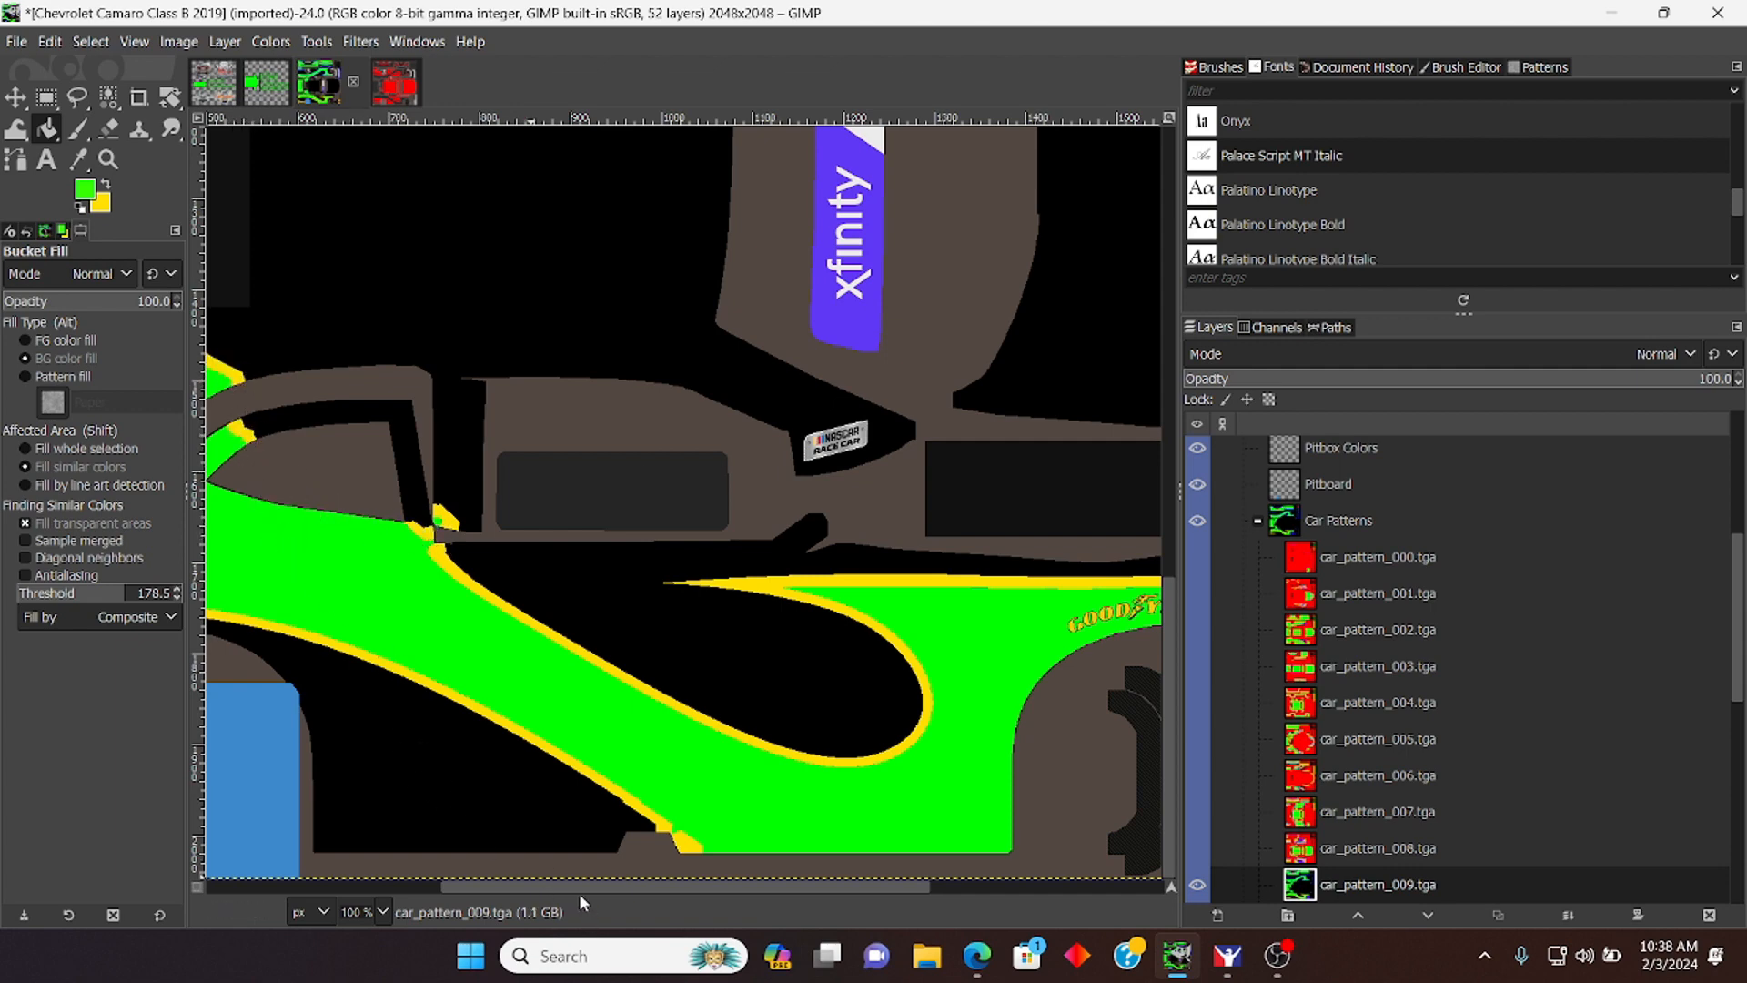
# Step: Fill the blue patches around the upper car side's window frame and the adjoining inner blue stripe with golden yellow
pyautogui.moveTo(579, 887); pyautogui.dragTo(150, 889)
pyautogui.scroll(5, 400, 755)
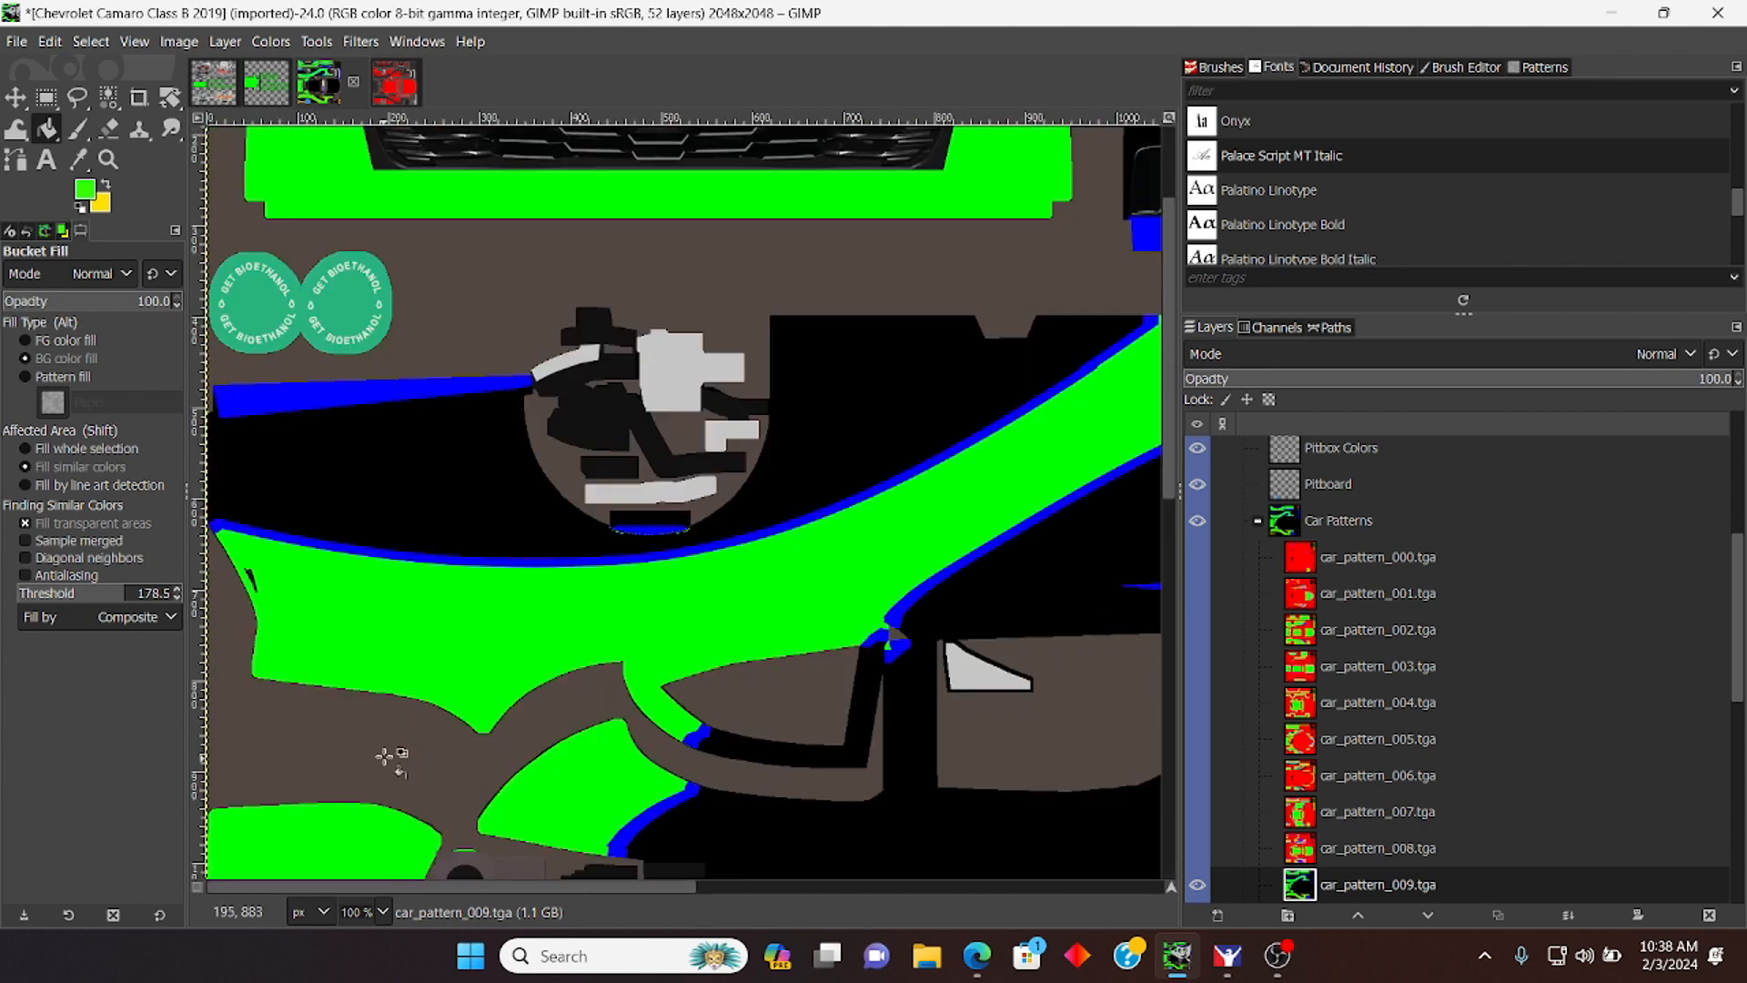
pyautogui.click(681, 801)
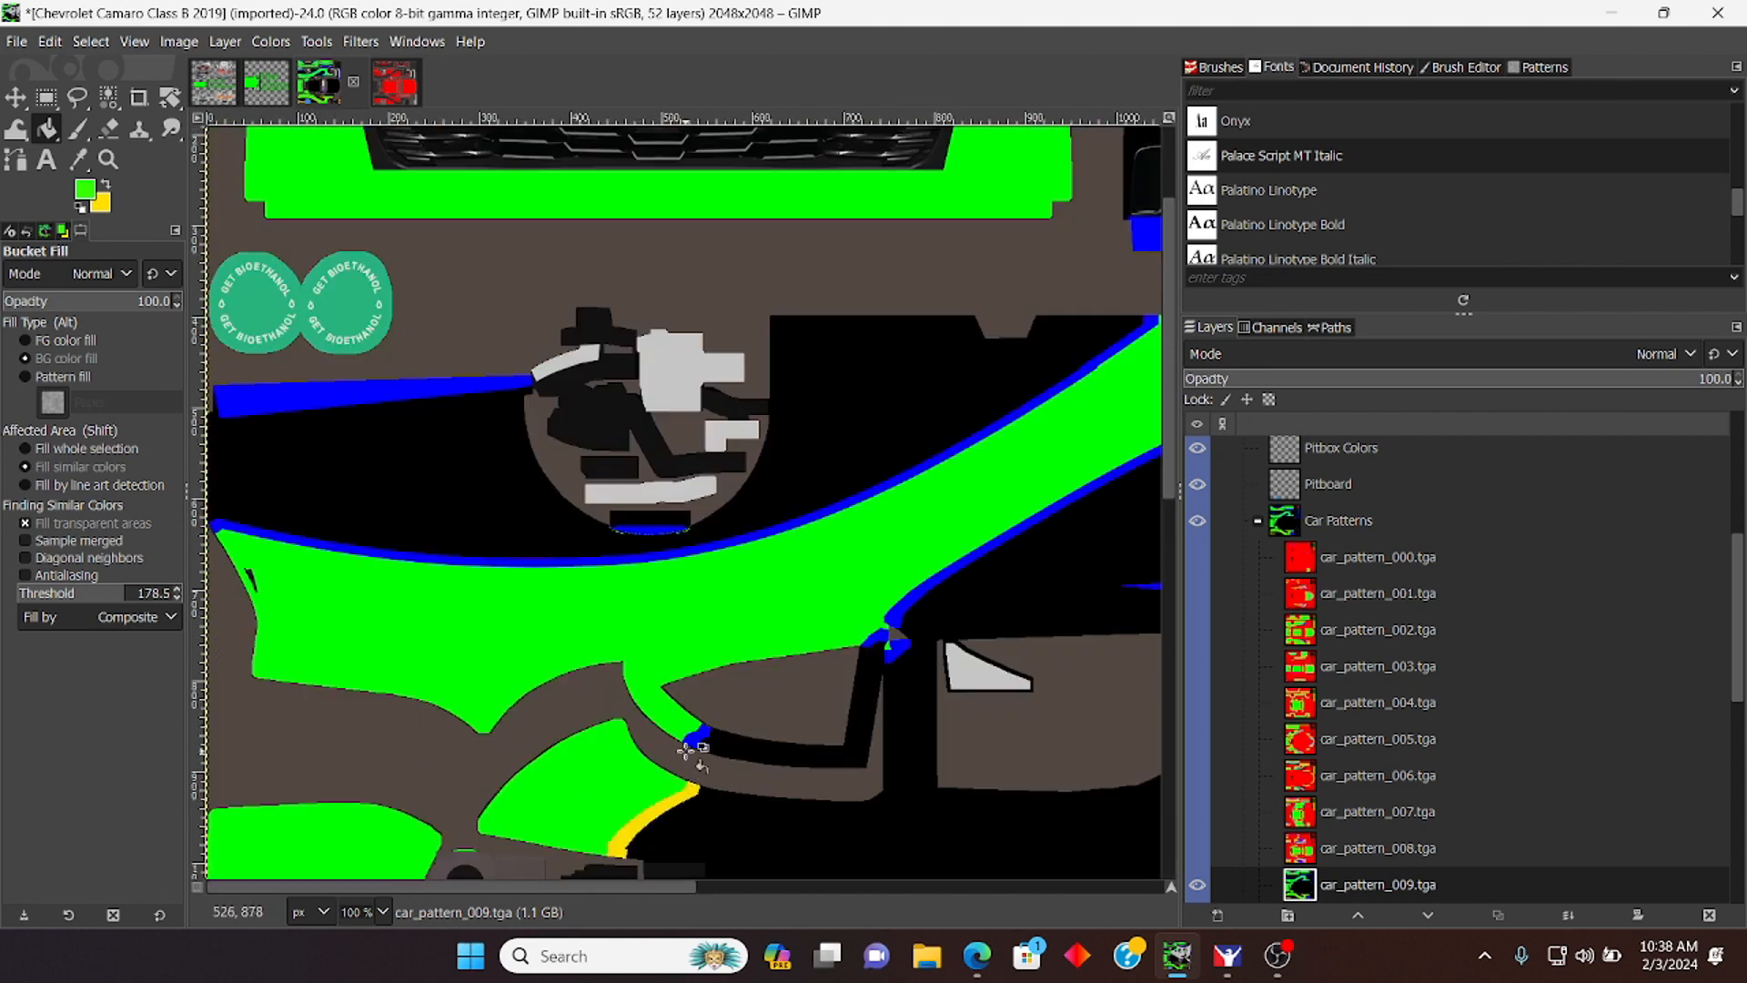
pyautogui.click(696, 733)
pyautogui.click(892, 647)
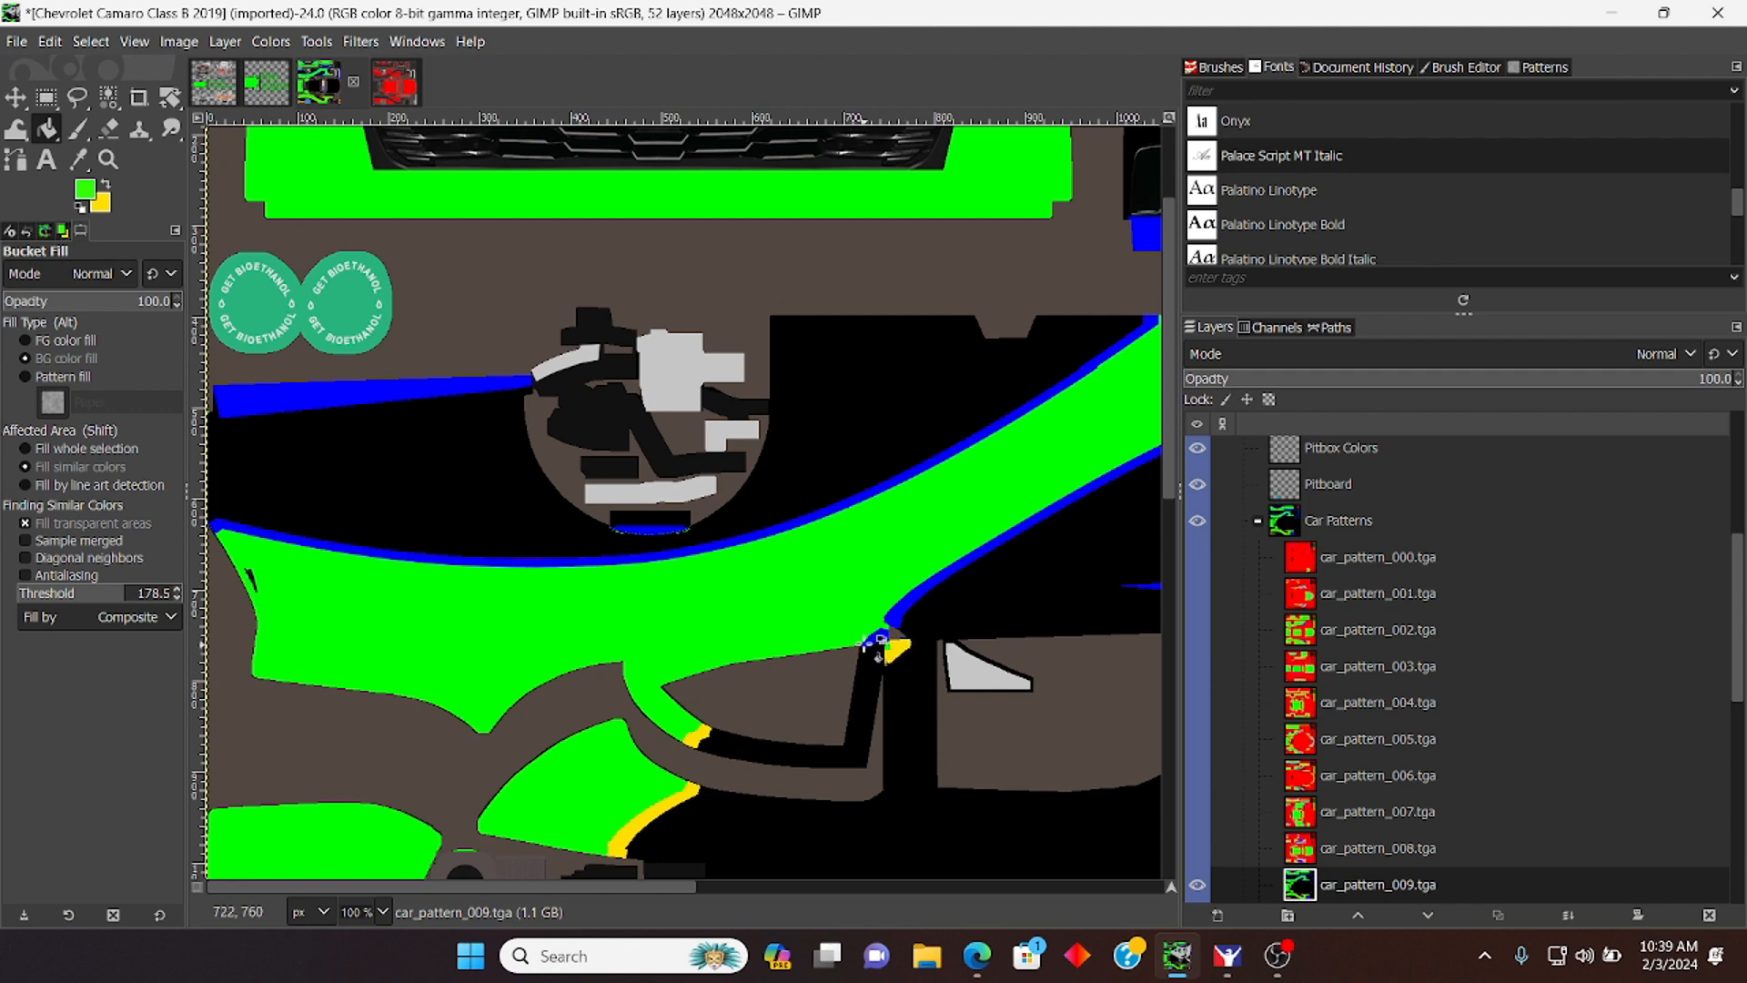
pyautogui.click(898, 611)
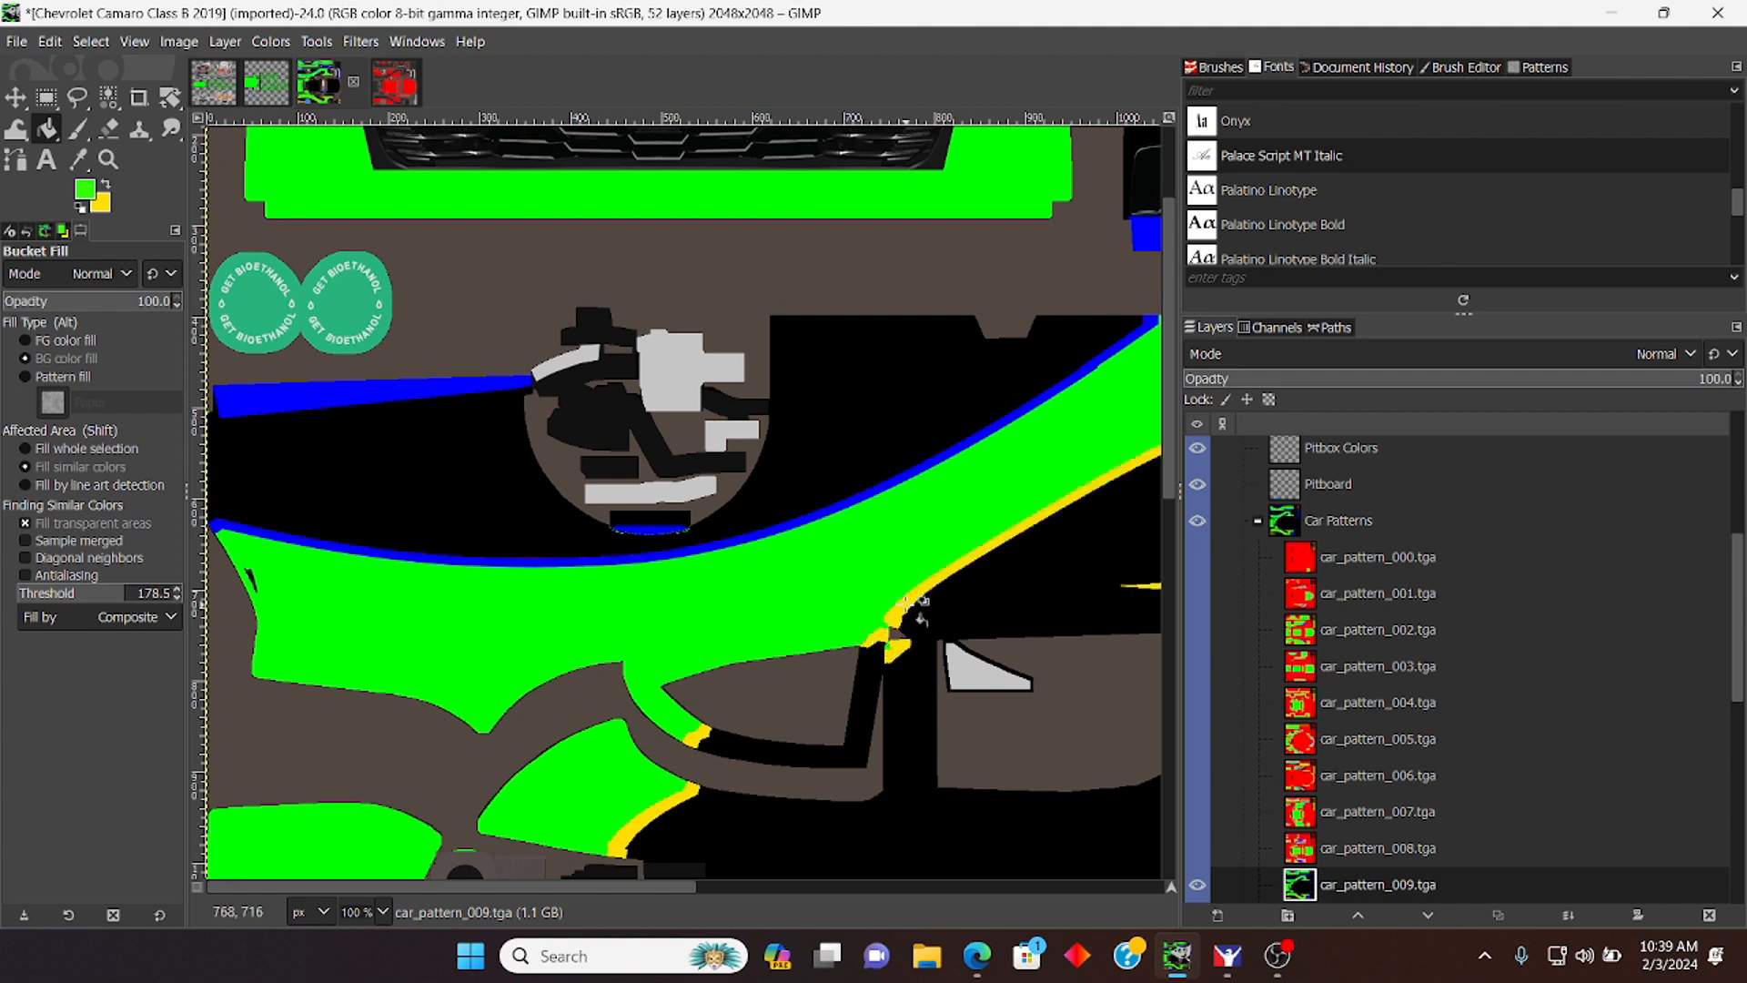
# Step: Fill the upper car side's outer blue stripe and wedge, plus the blue stripes on the front bumper, with golden yellow
pyautogui.click(690, 548)
pyautogui.click(339, 393)
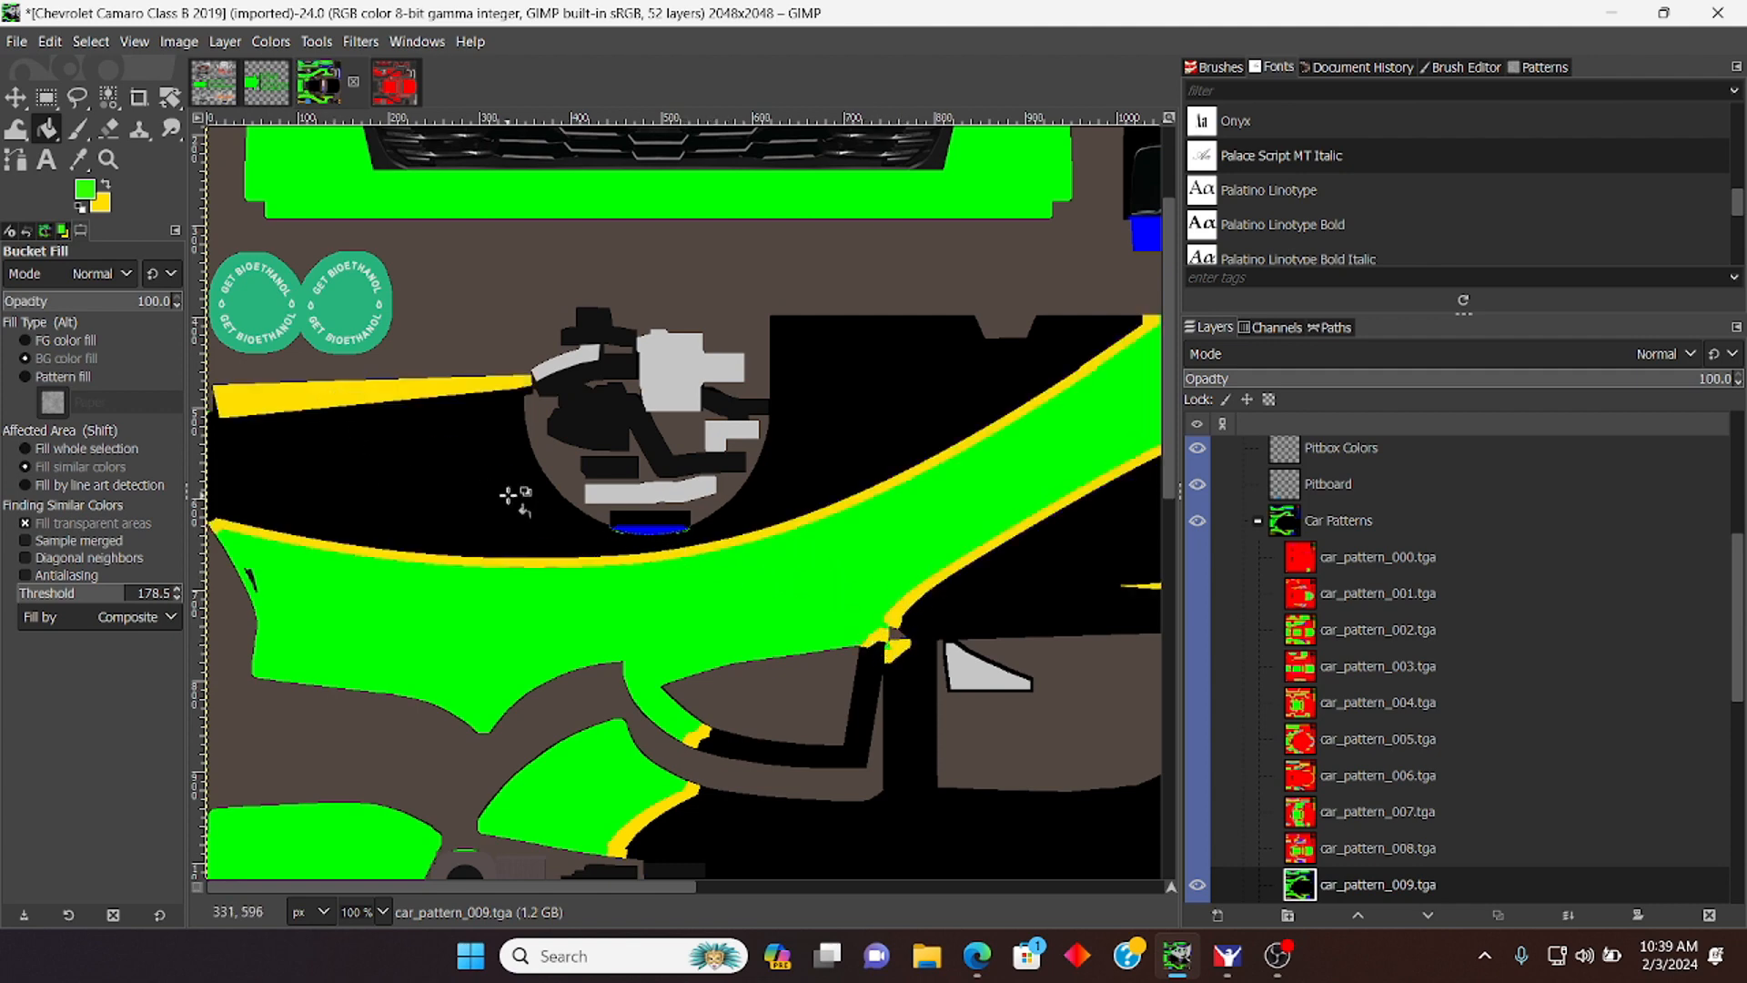
pyautogui.scroll(3, 510, 498)
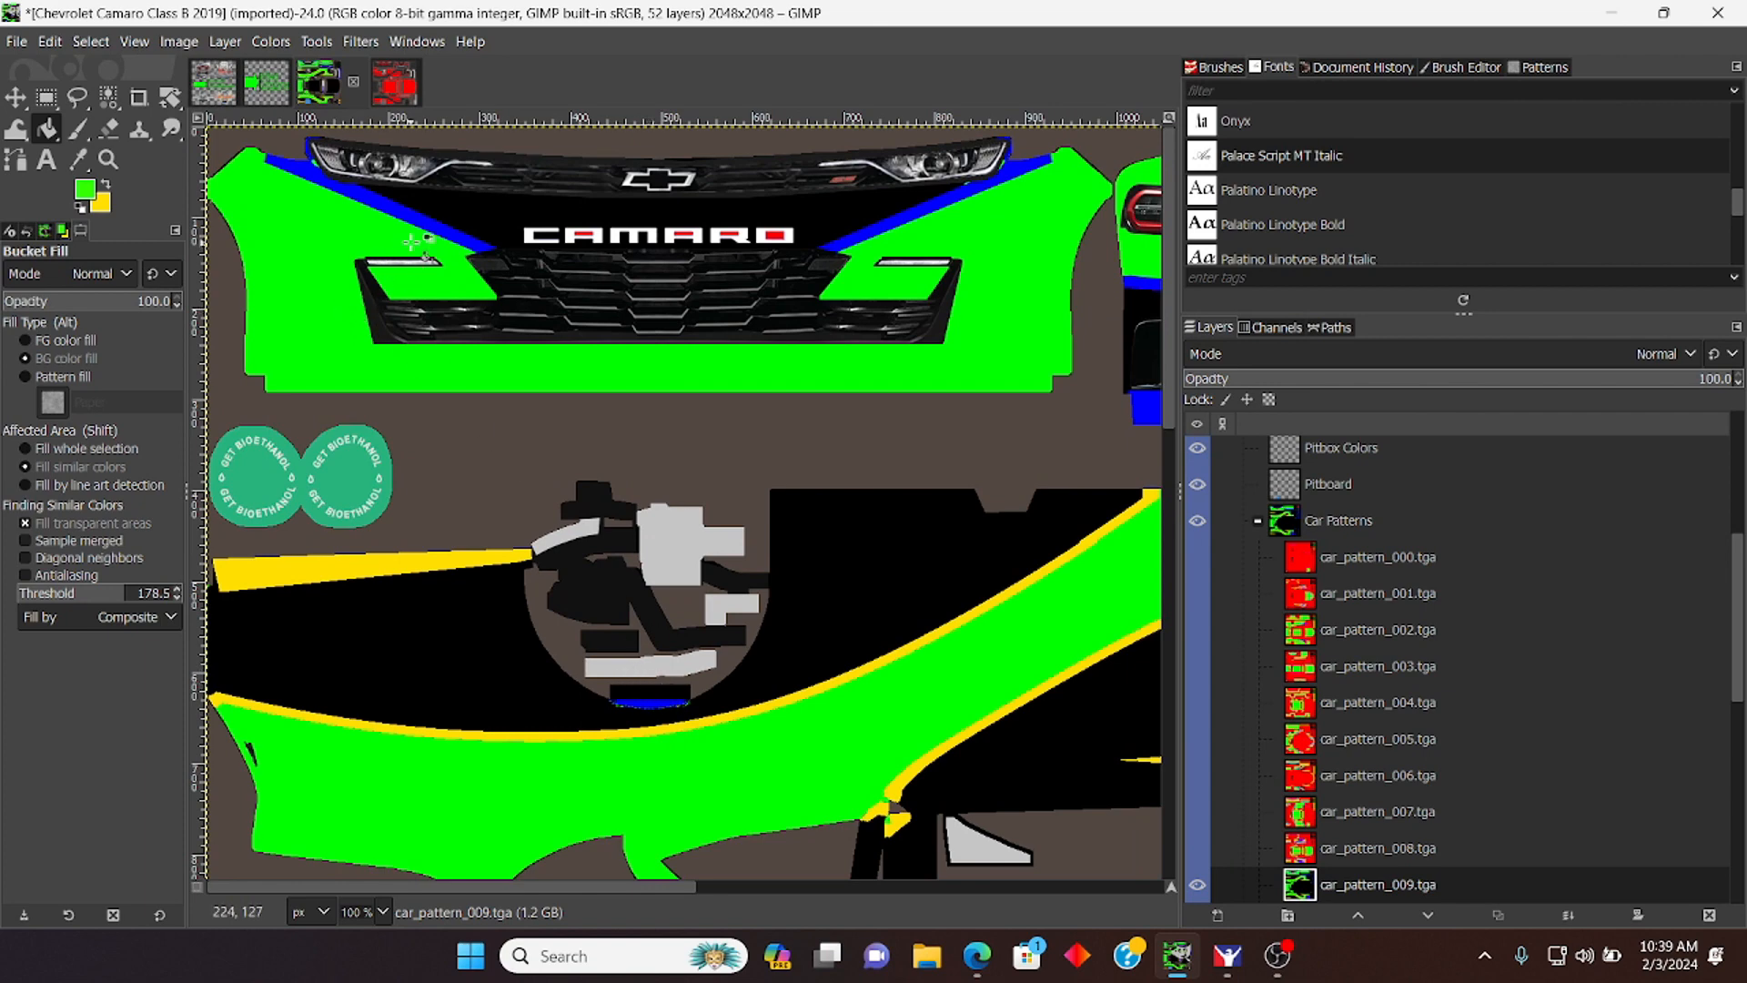
pyautogui.click(455, 235)
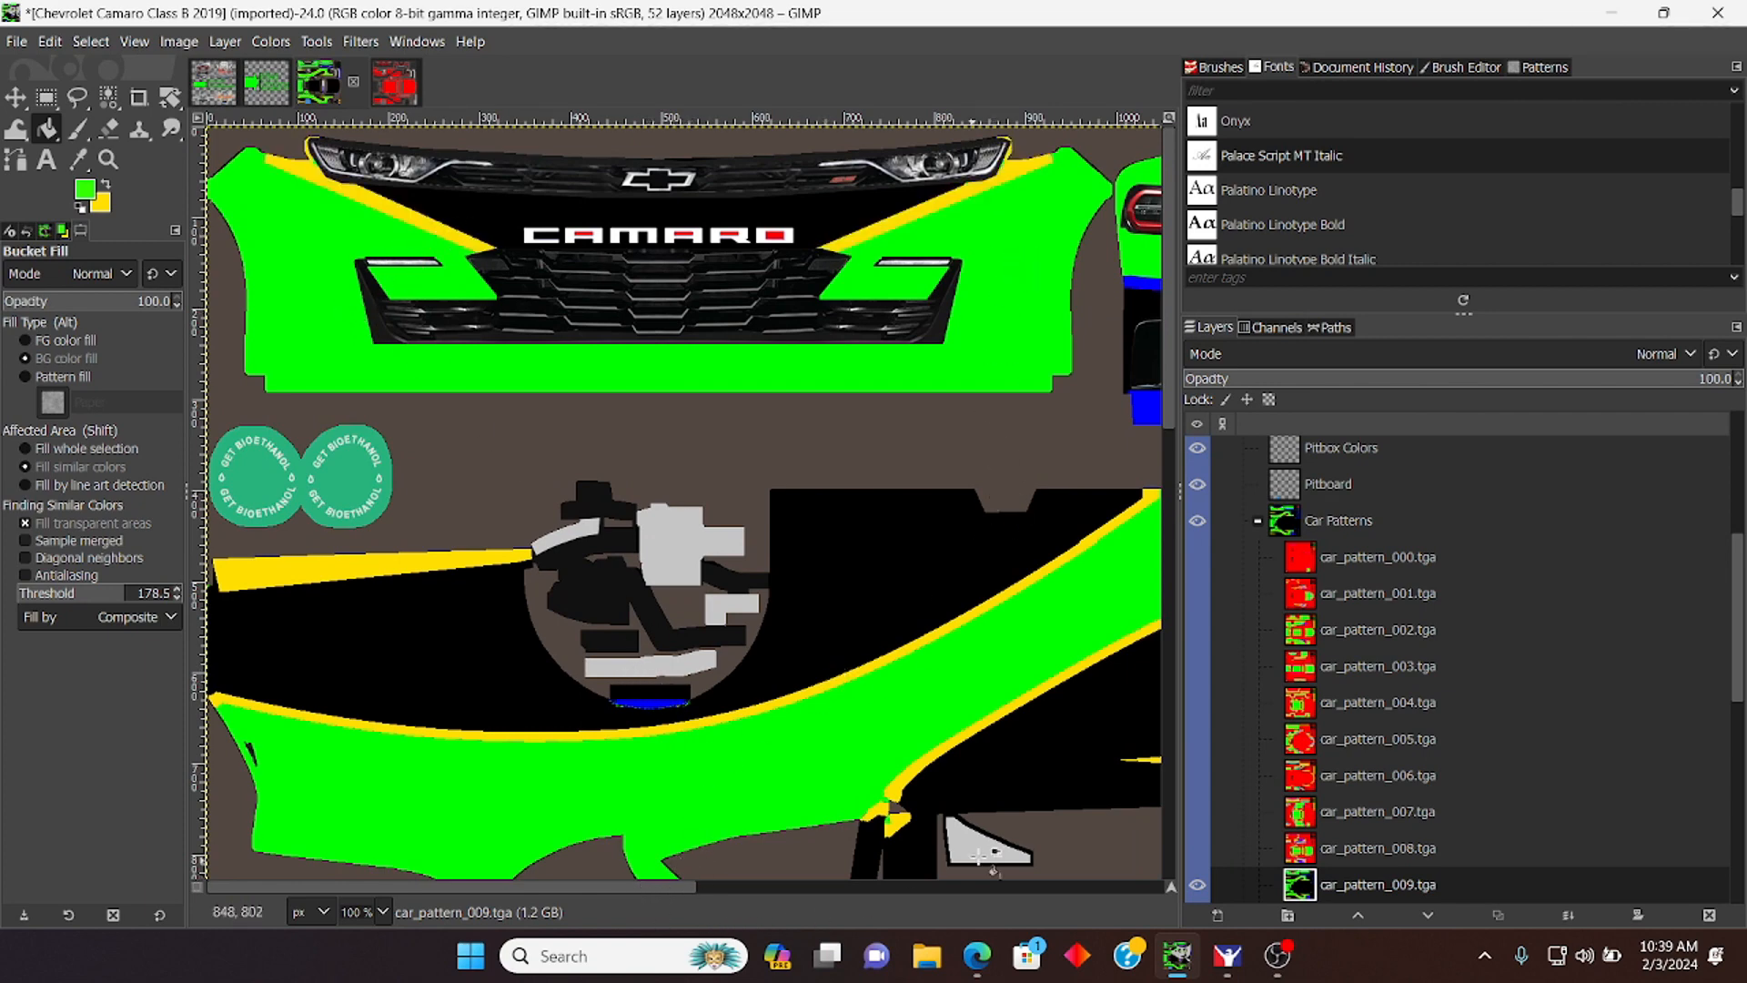
# Step: Recolor the white letters of the front CAMARO logo golden yellow on the Color Change Logos layer
pyautogui.scroll(4, 1362, 524)
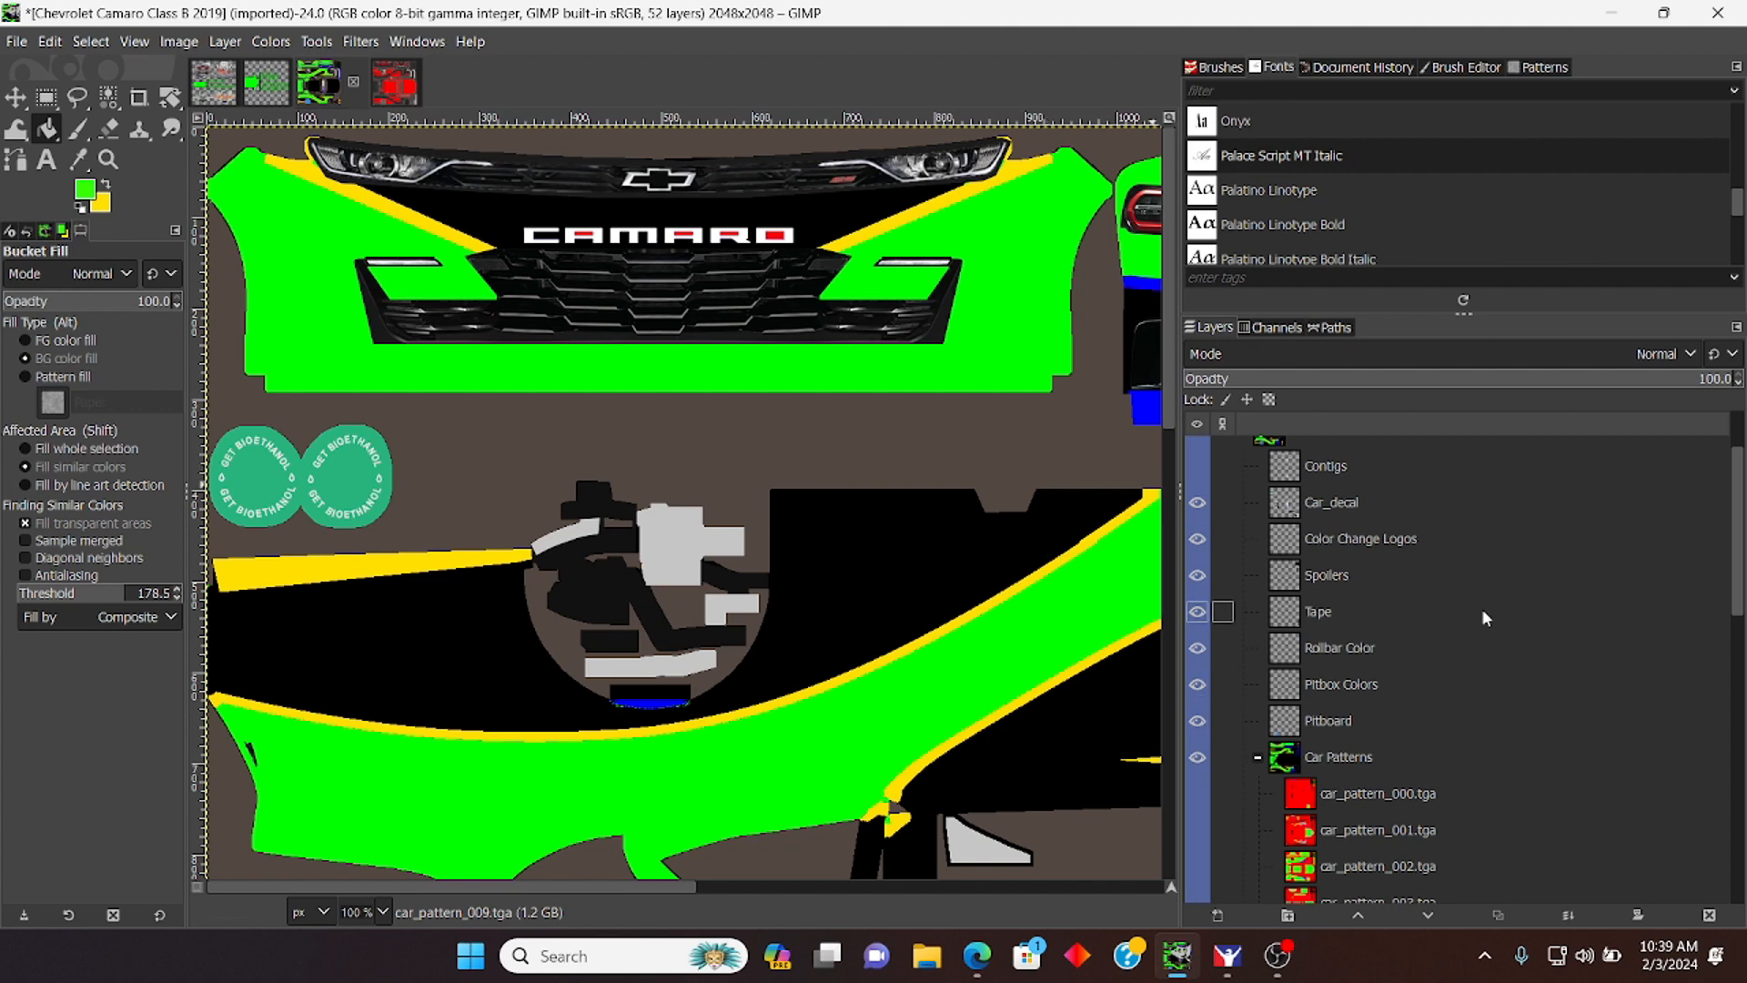
pyautogui.click(1363, 548)
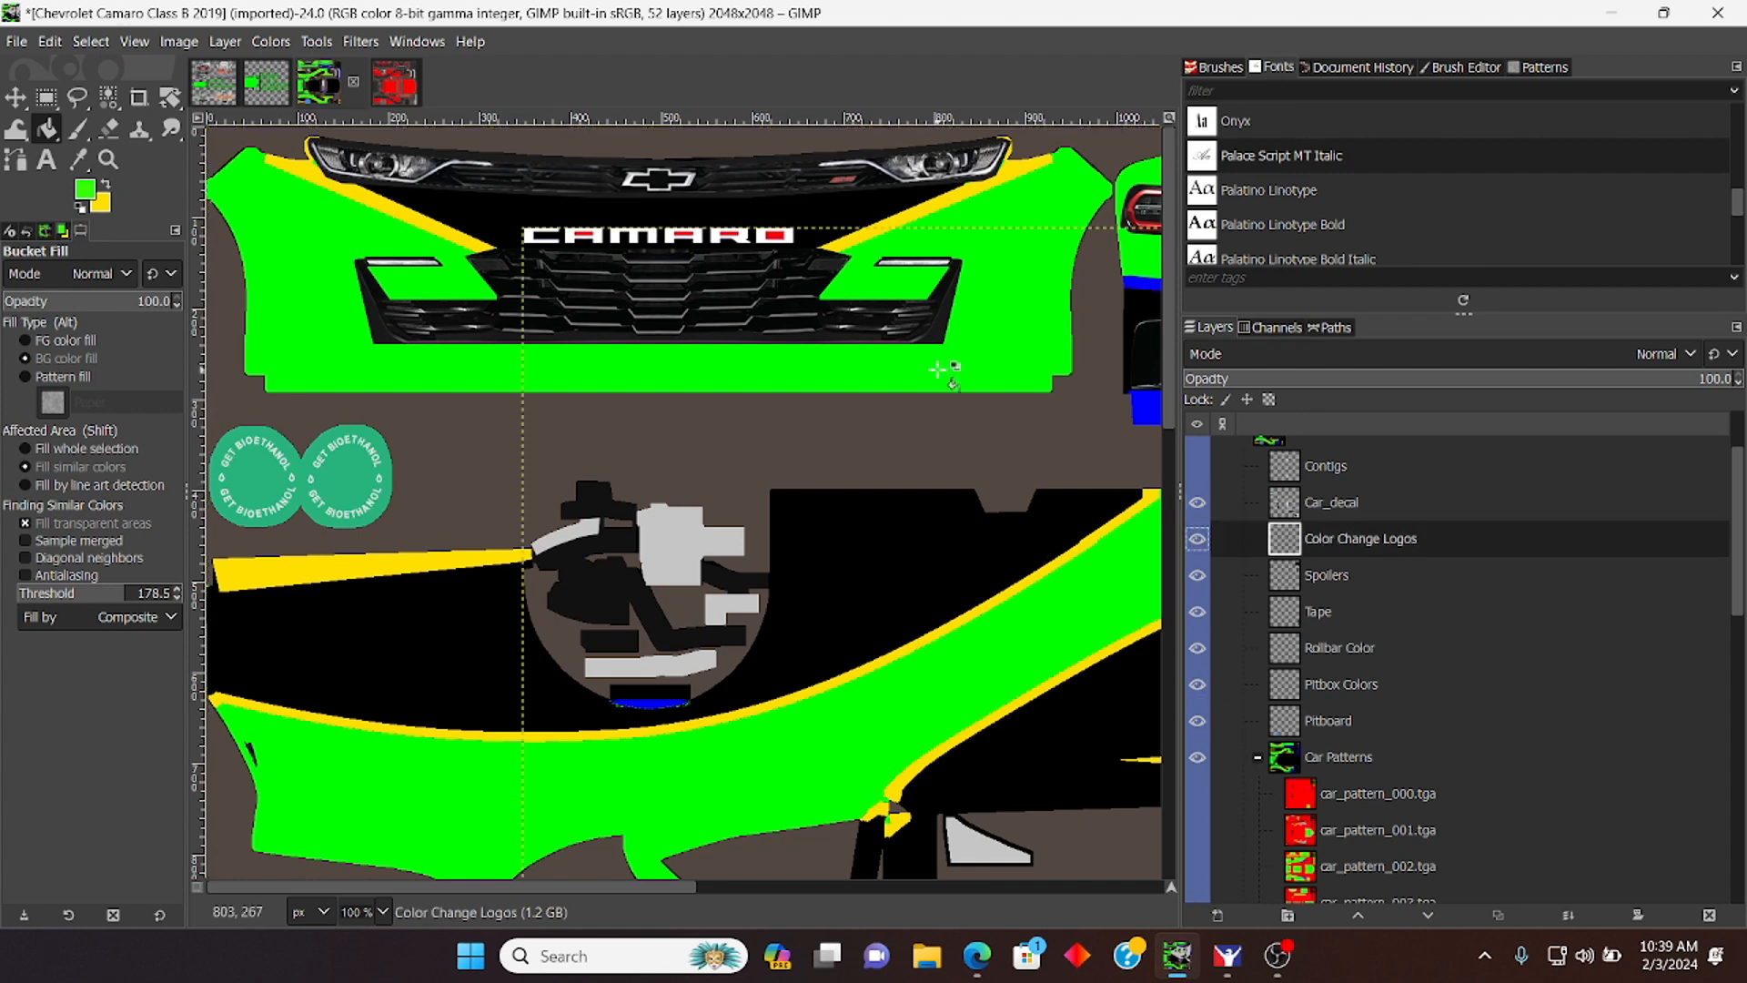
pyautogui.click(537, 238)
pyautogui.click(580, 239)
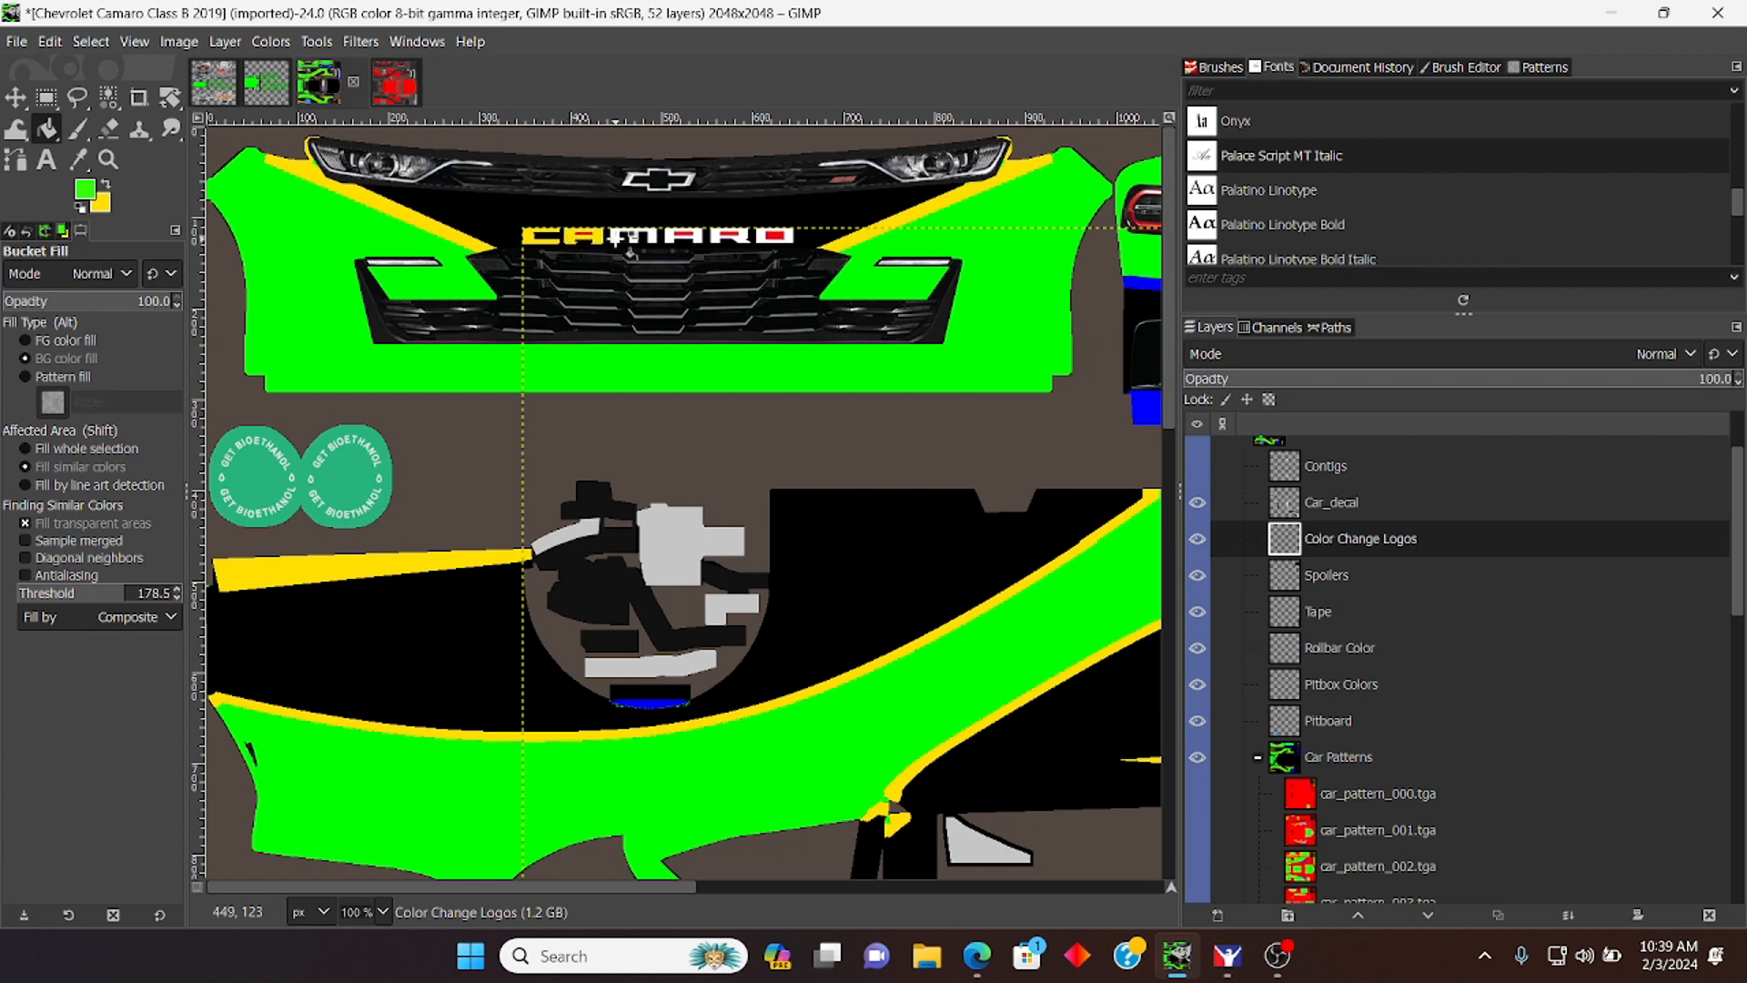
pyautogui.click(628, 238)
pyautogui.click(685, 238)
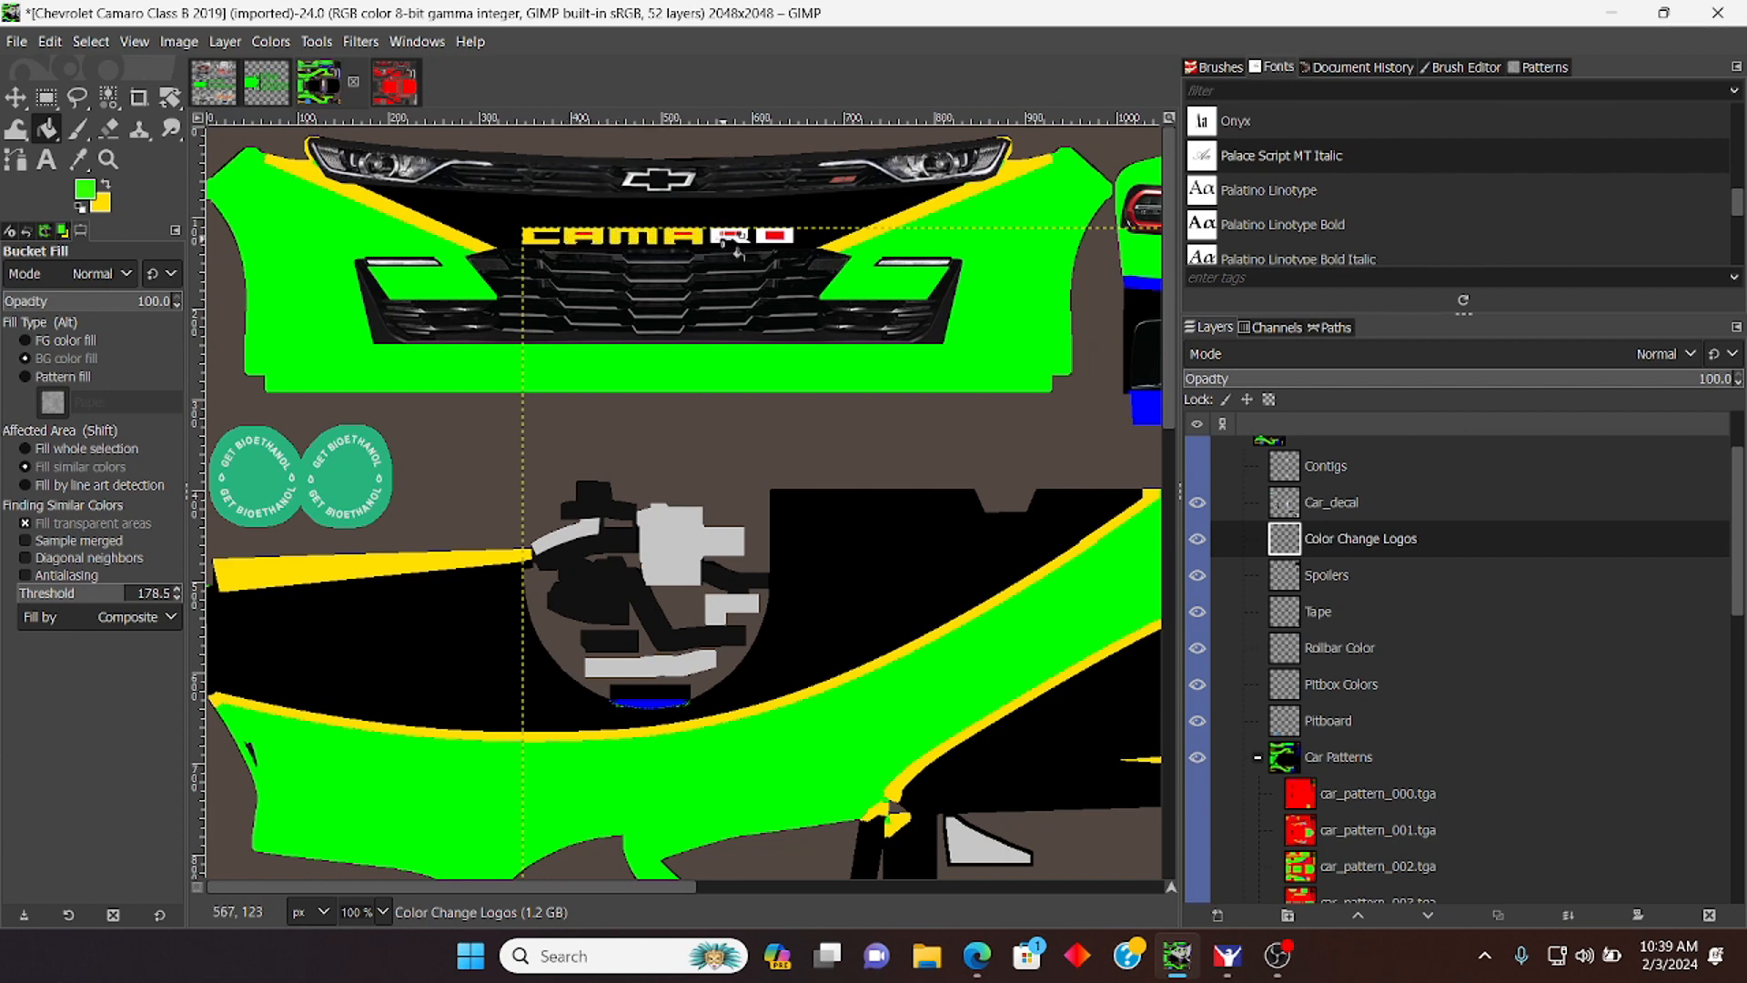
pyautogui.click(725, 239)
pyautogui.click(776, 239)
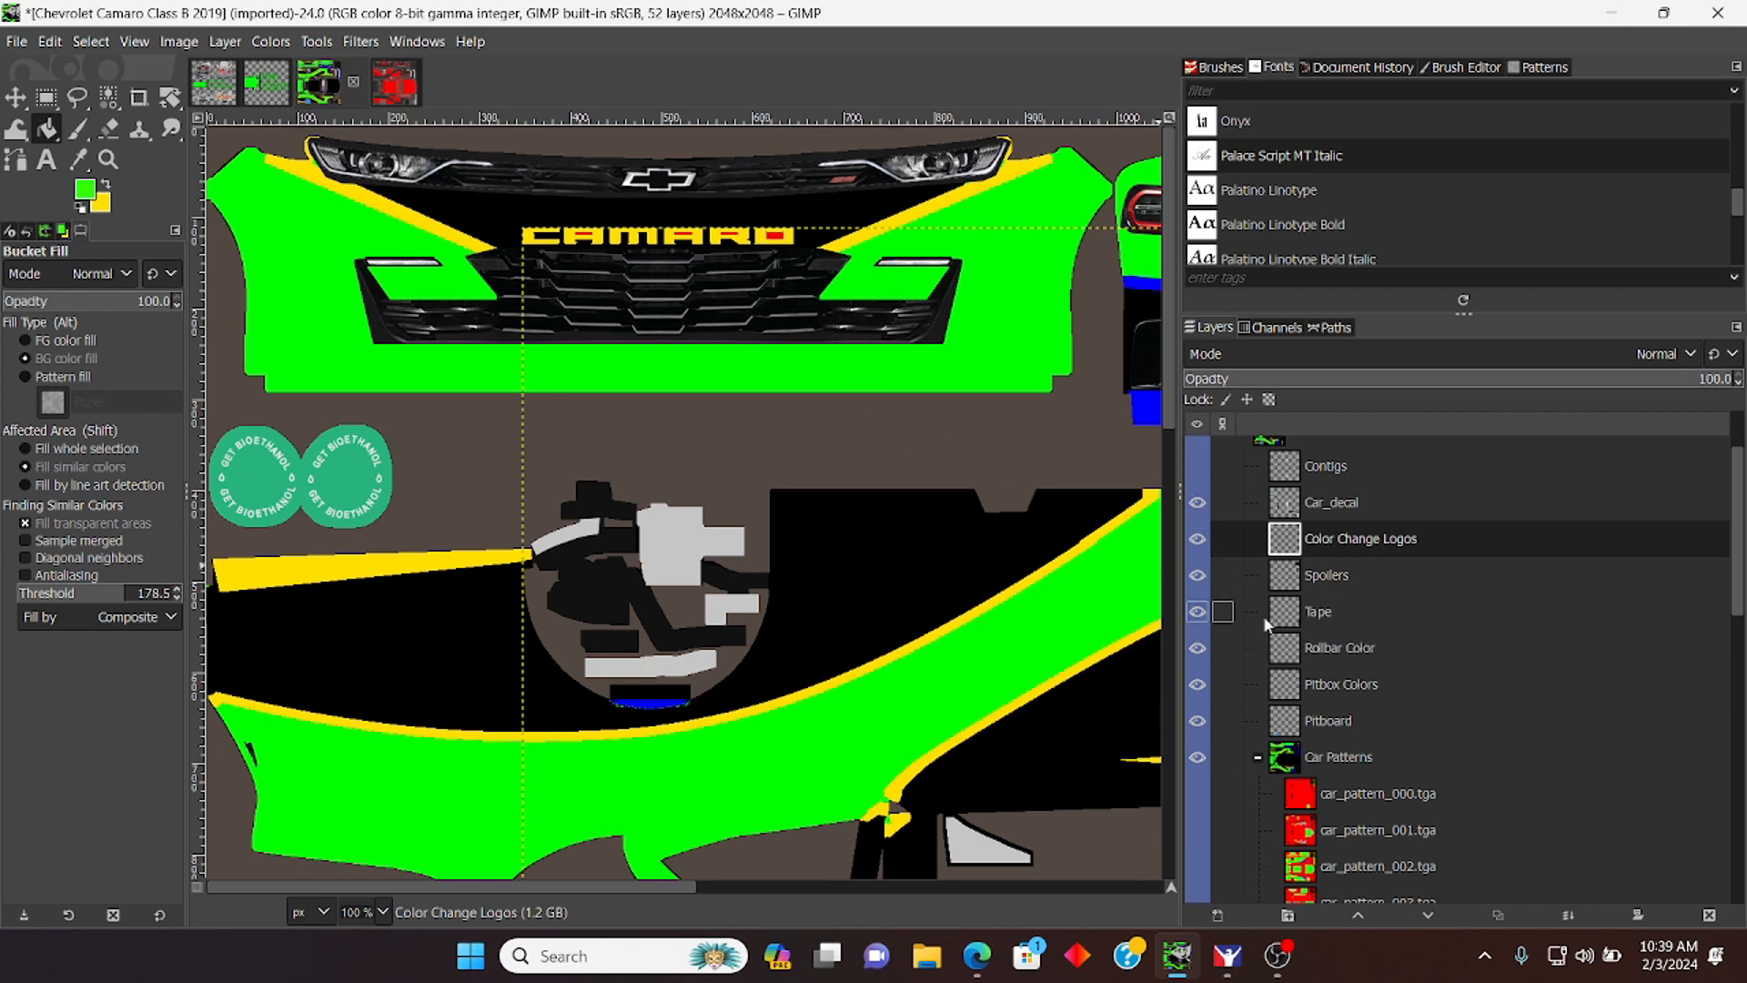
# Step: Set the foreground color to black and fill the red centers of the front CAMARO letters with it
pyautogui.click(86, 191)
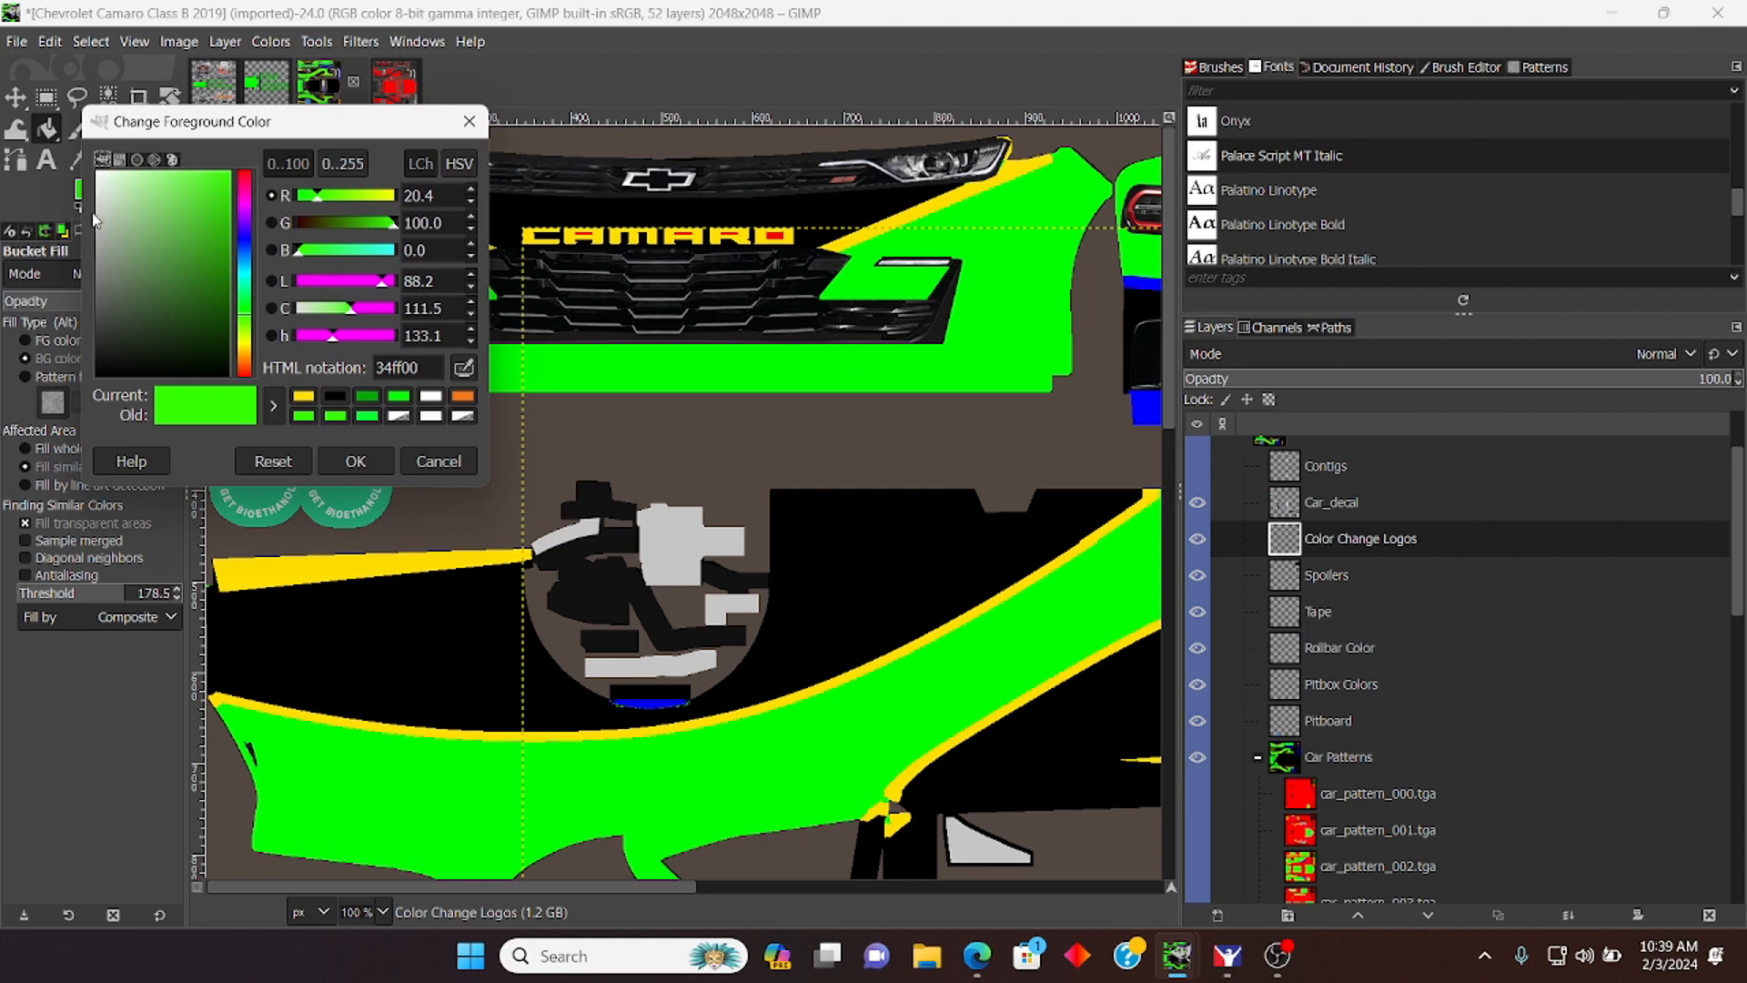
pyautogui.click(343, 398)
pyautogui.click(355, 460)
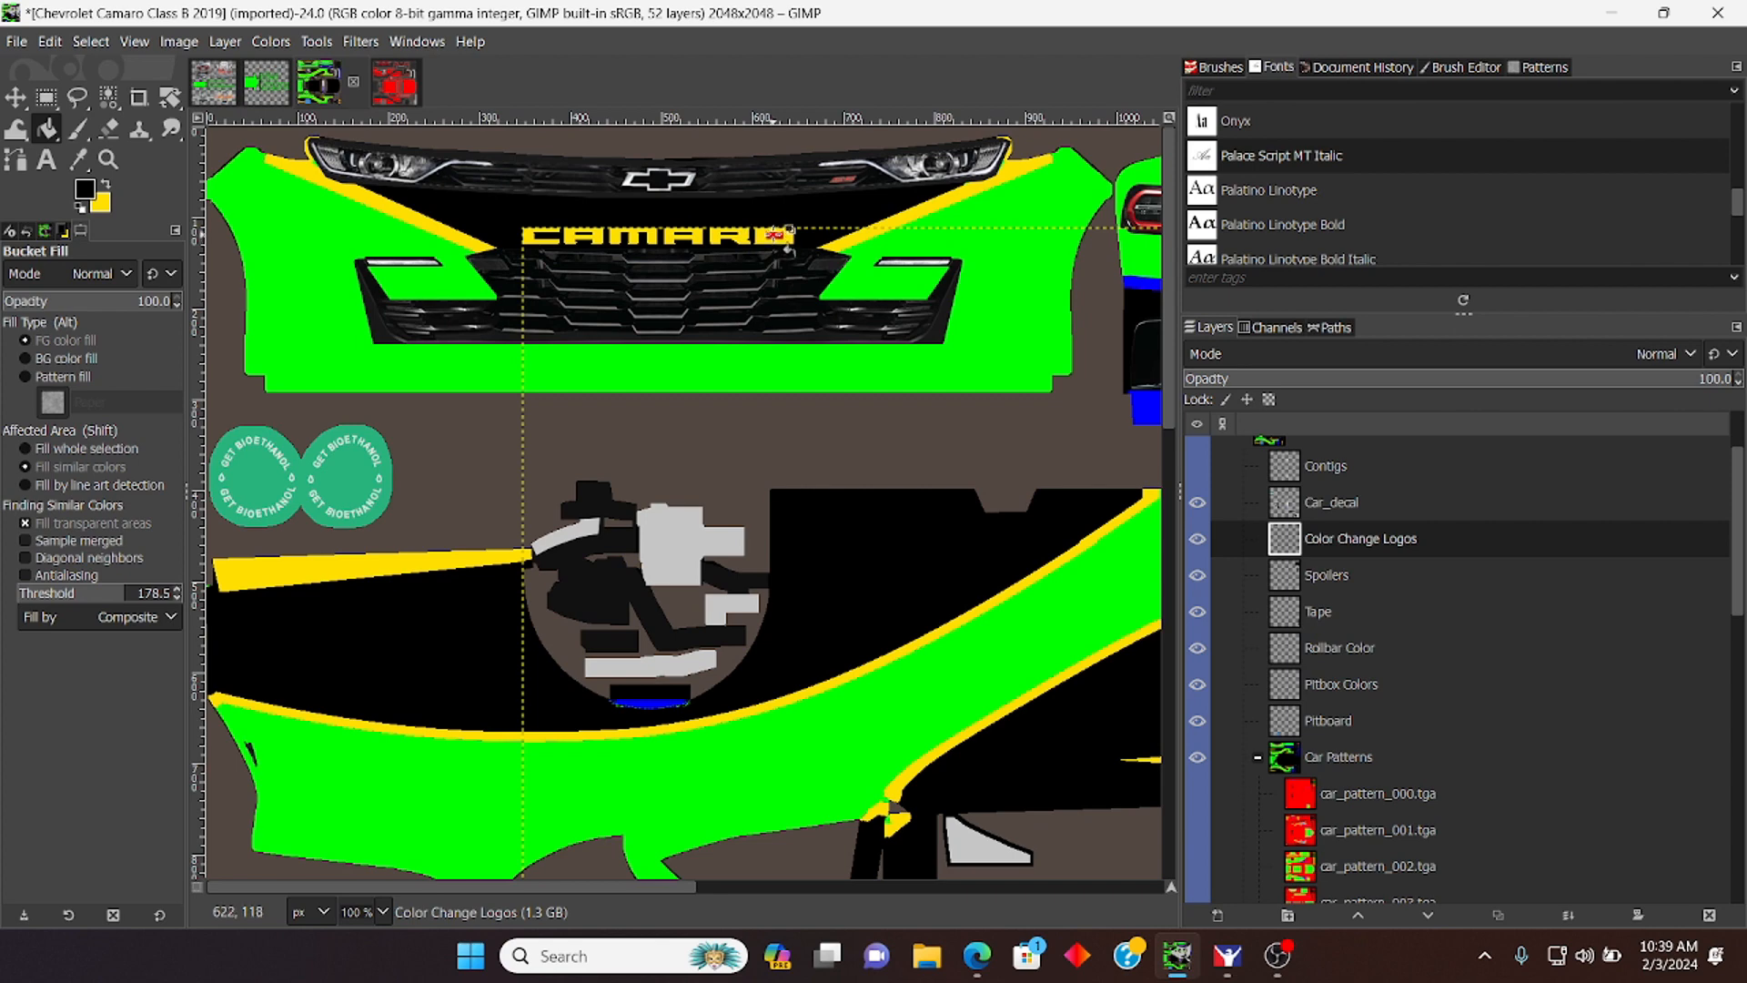
pyautogui.click(776, 235)
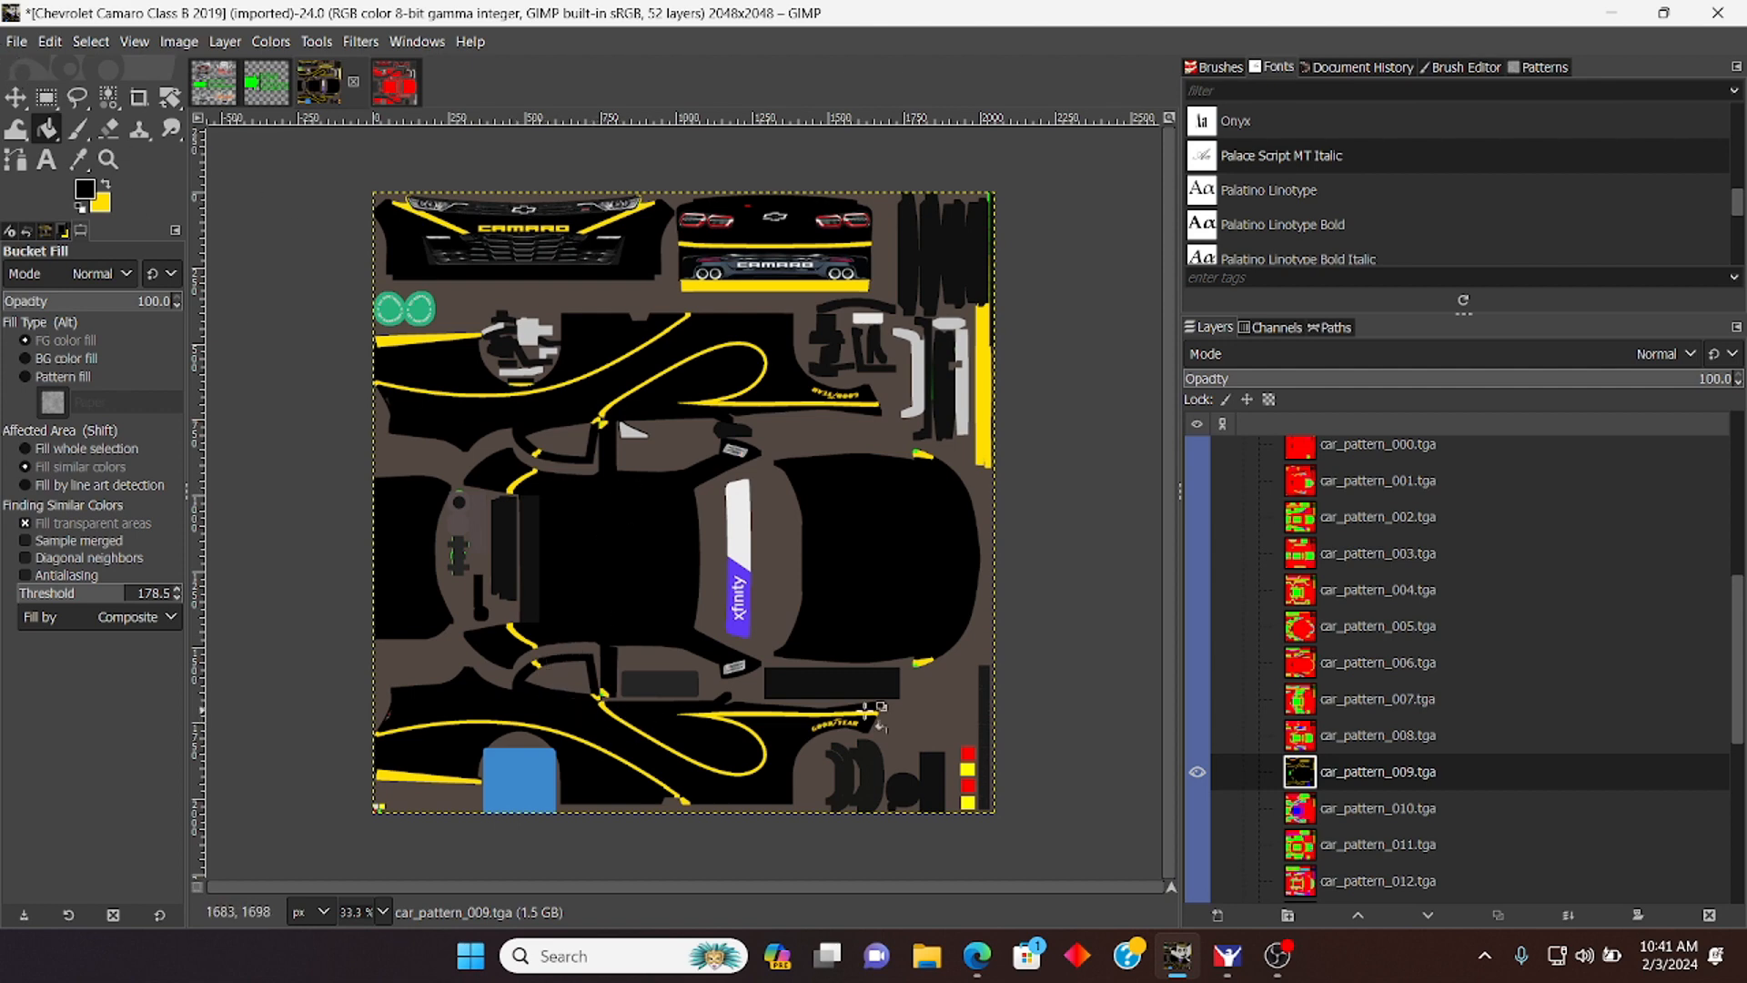
# Step: Fill the blue block on the Pitboard layer with the black foreground color
pyautogui.scroll(5, 1396, 657)
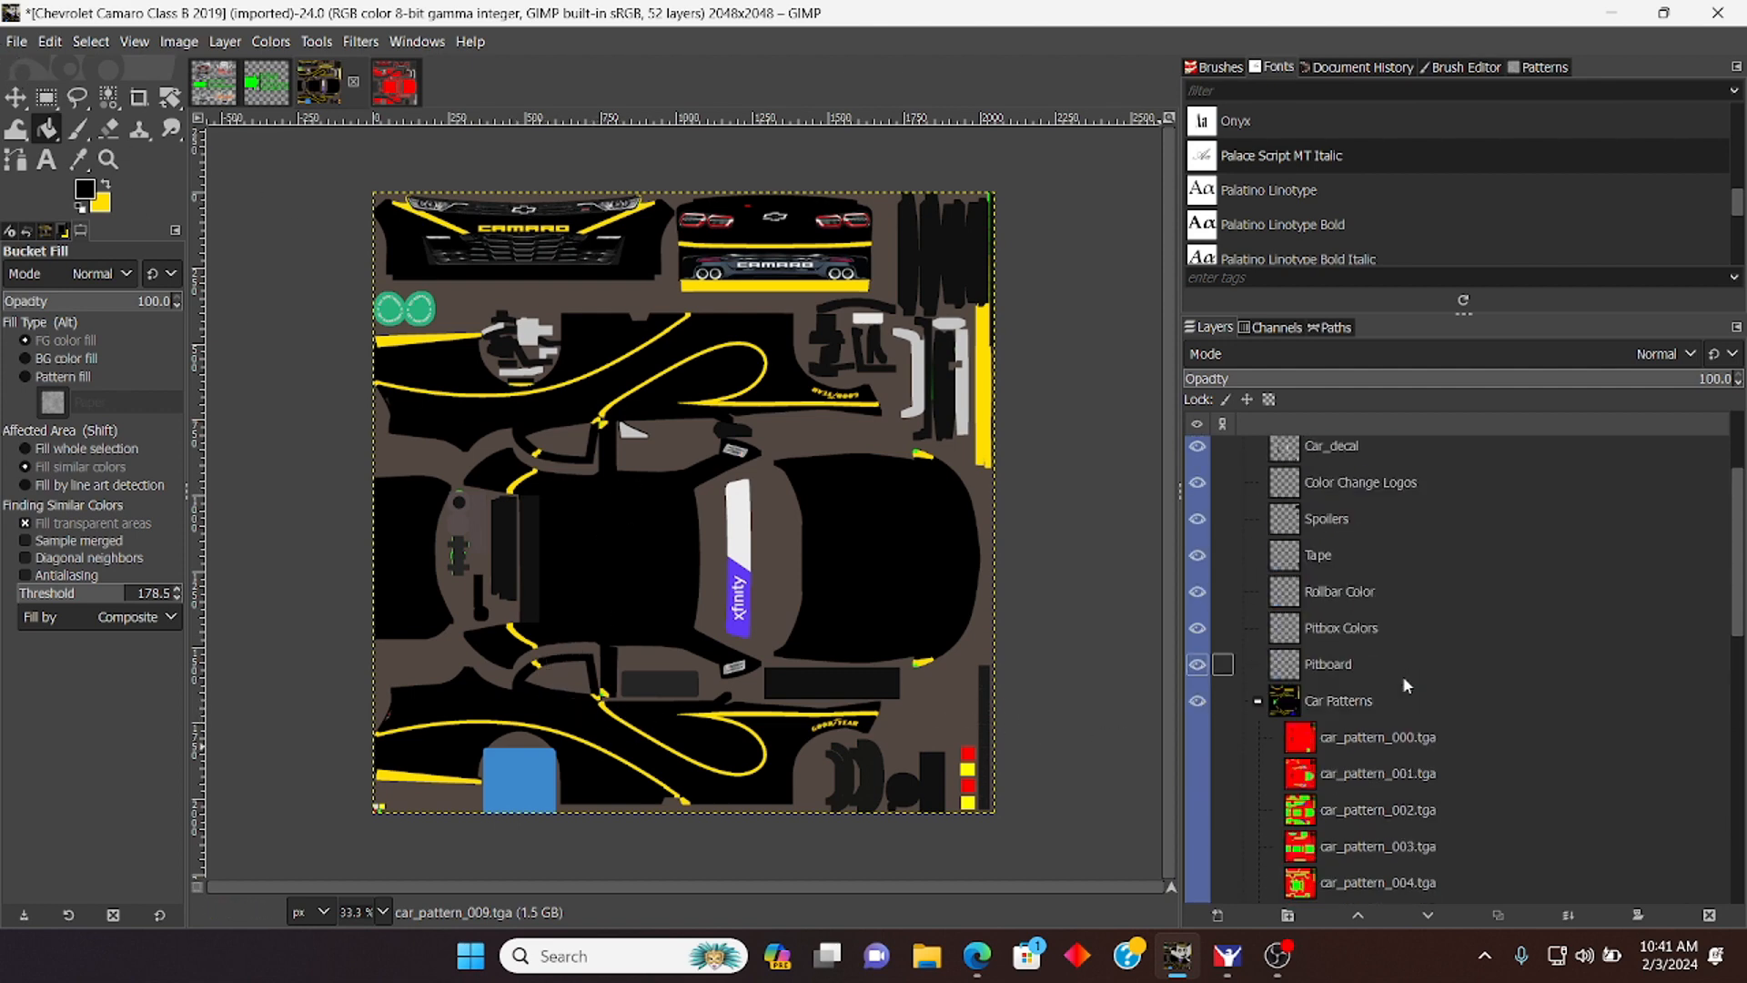
pyautogui.scroll(1, 1394, 663)
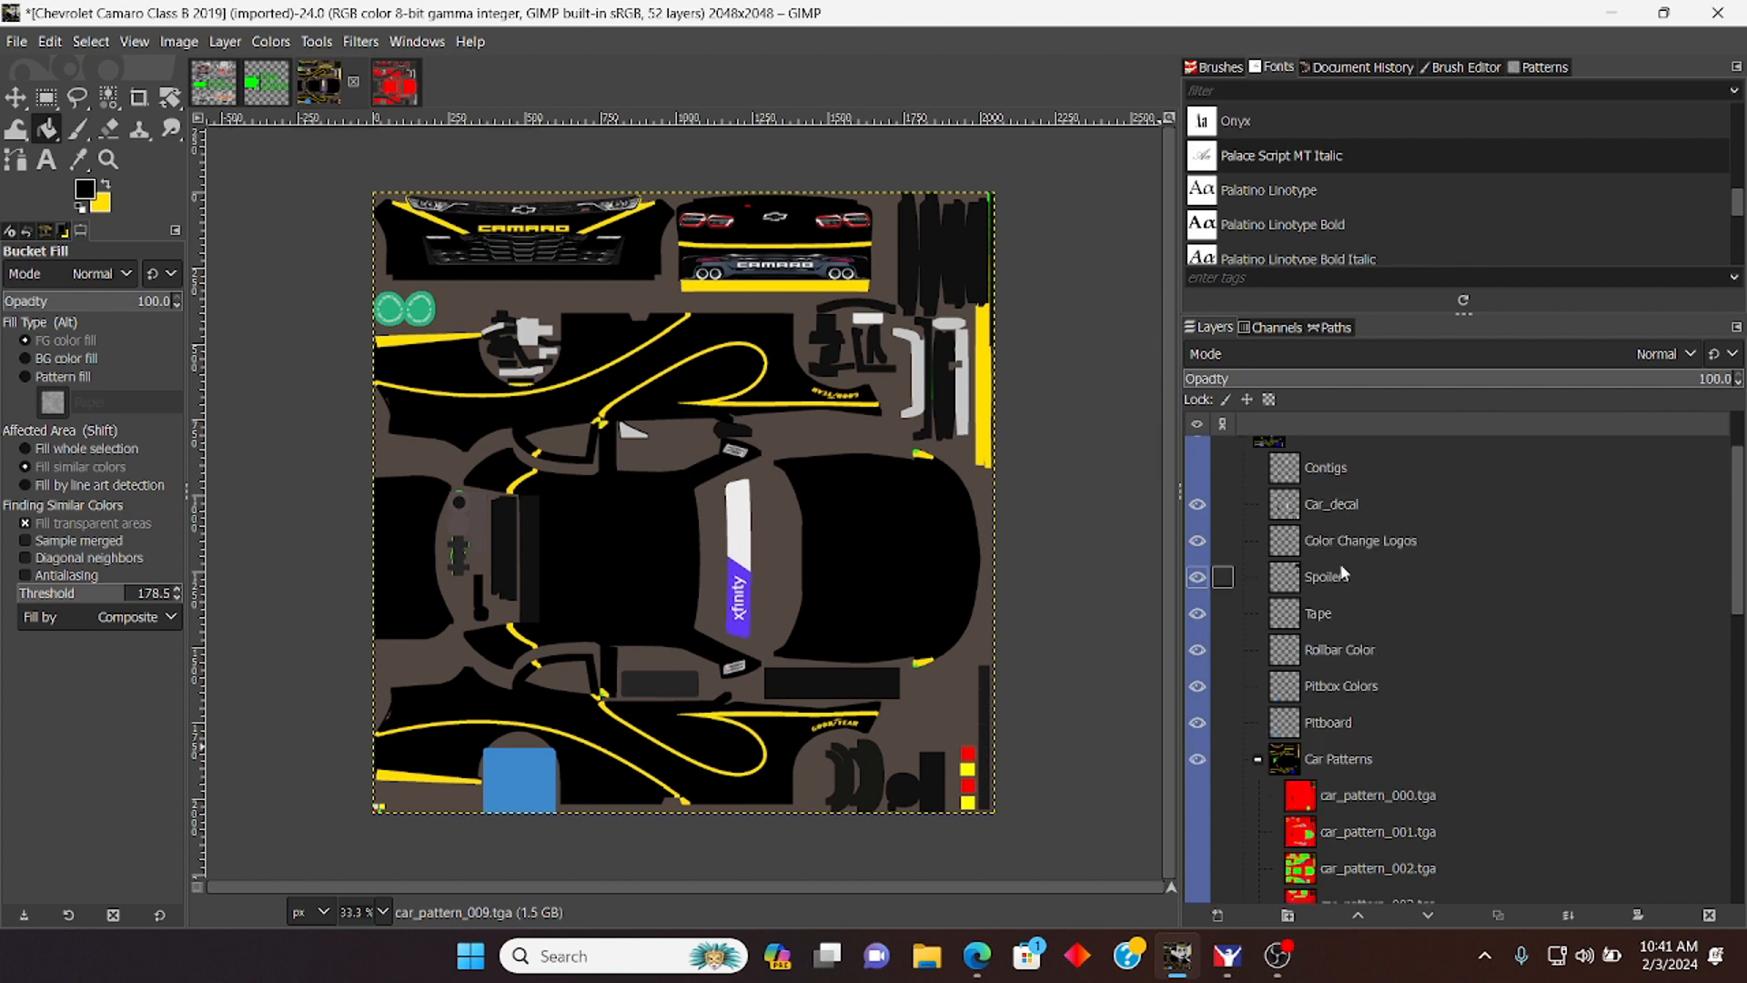
pyautogui.click(1336, 686)
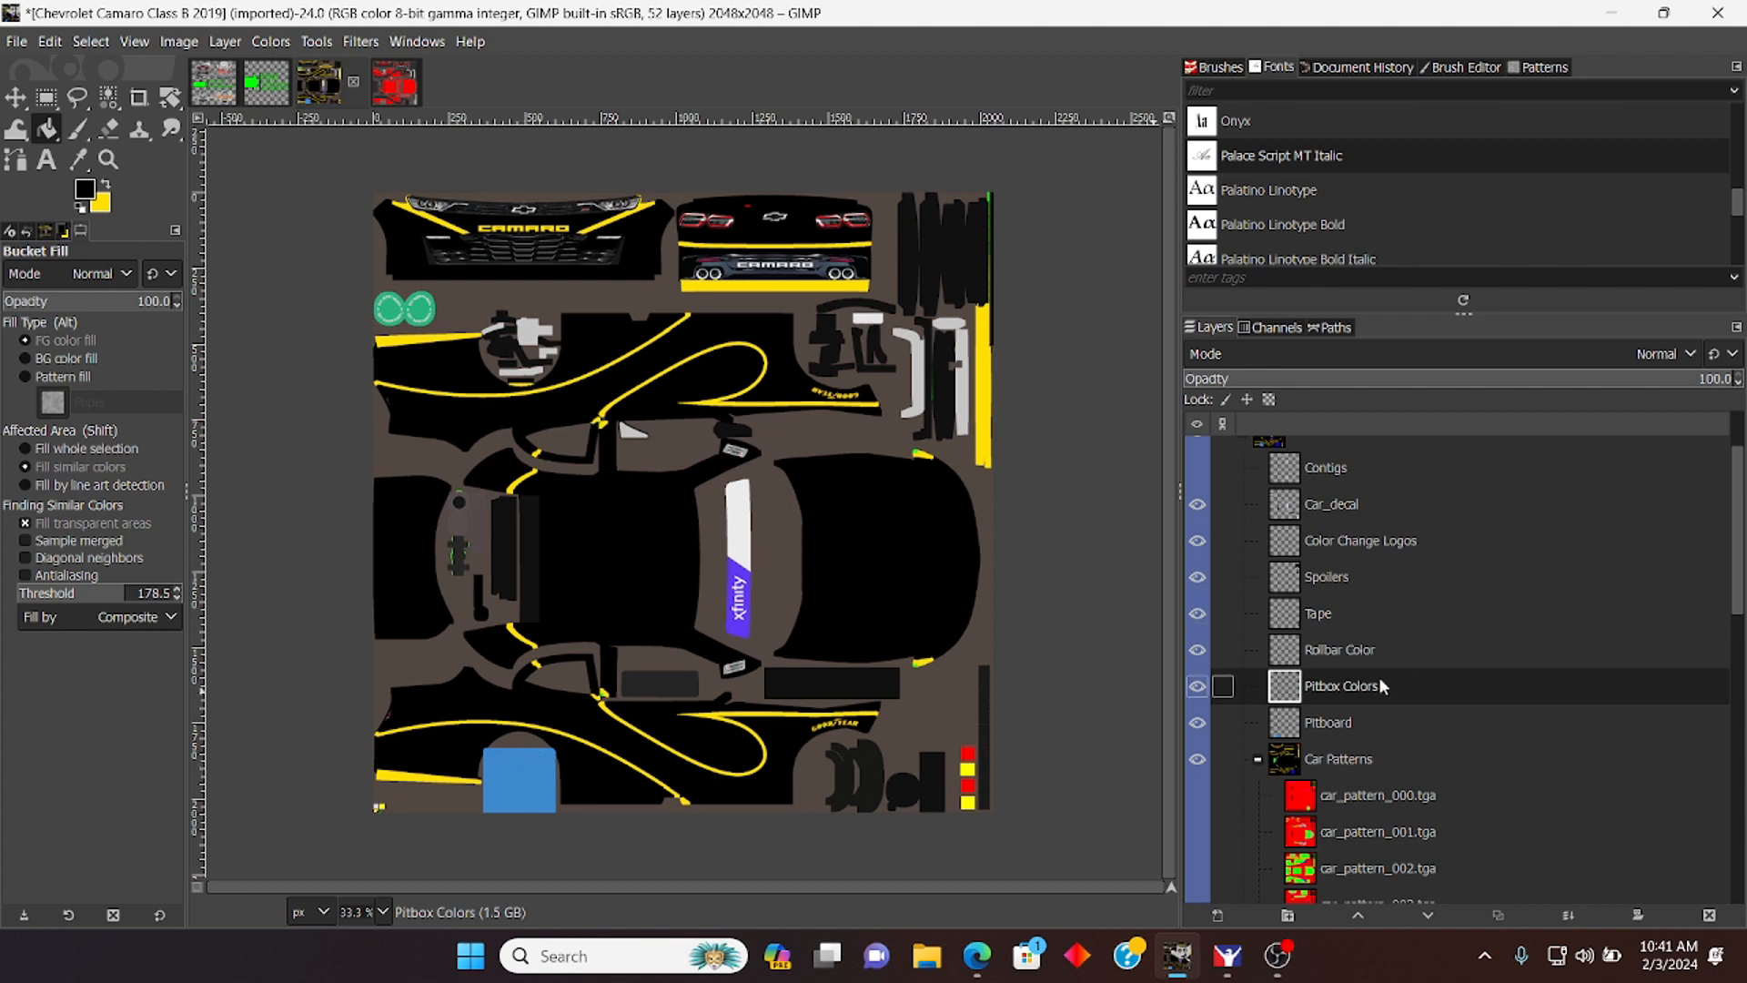
pyautogui.click(1353, 724)
pyautogui.click(532, 790)
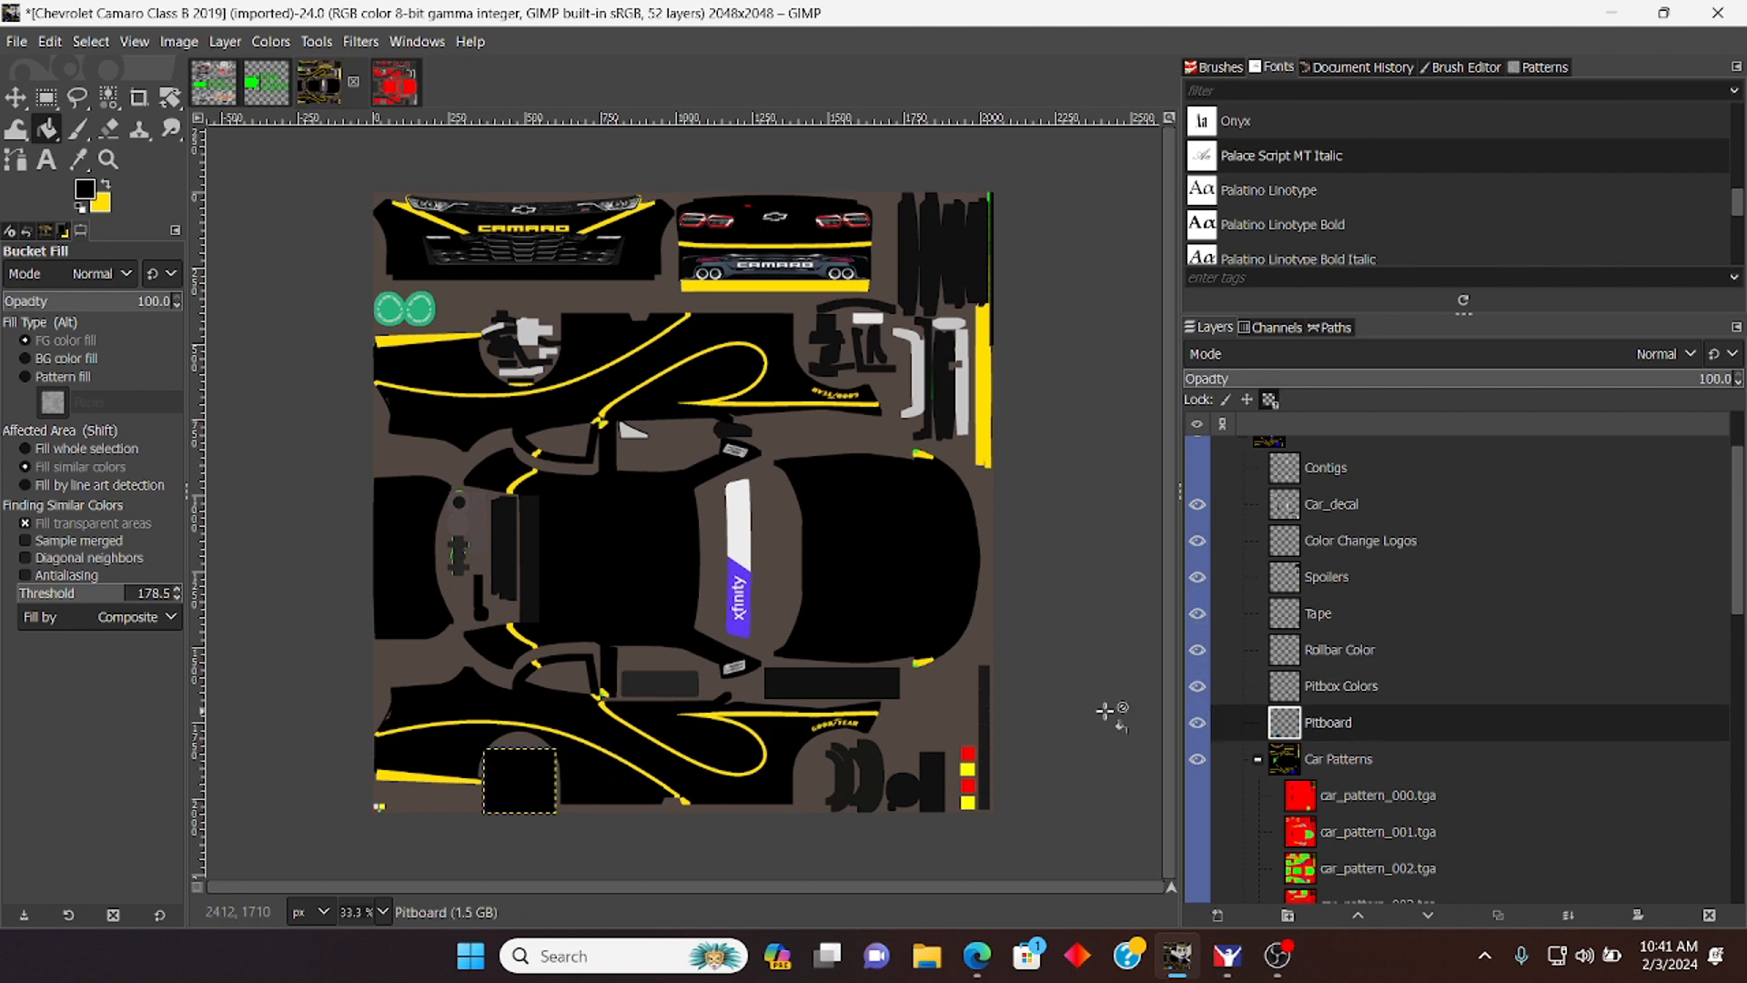
# Step: Fill the light gray square on the Rollbar Color layer, in the template's lower corner, with black
pyautogui.click(1367, 684)
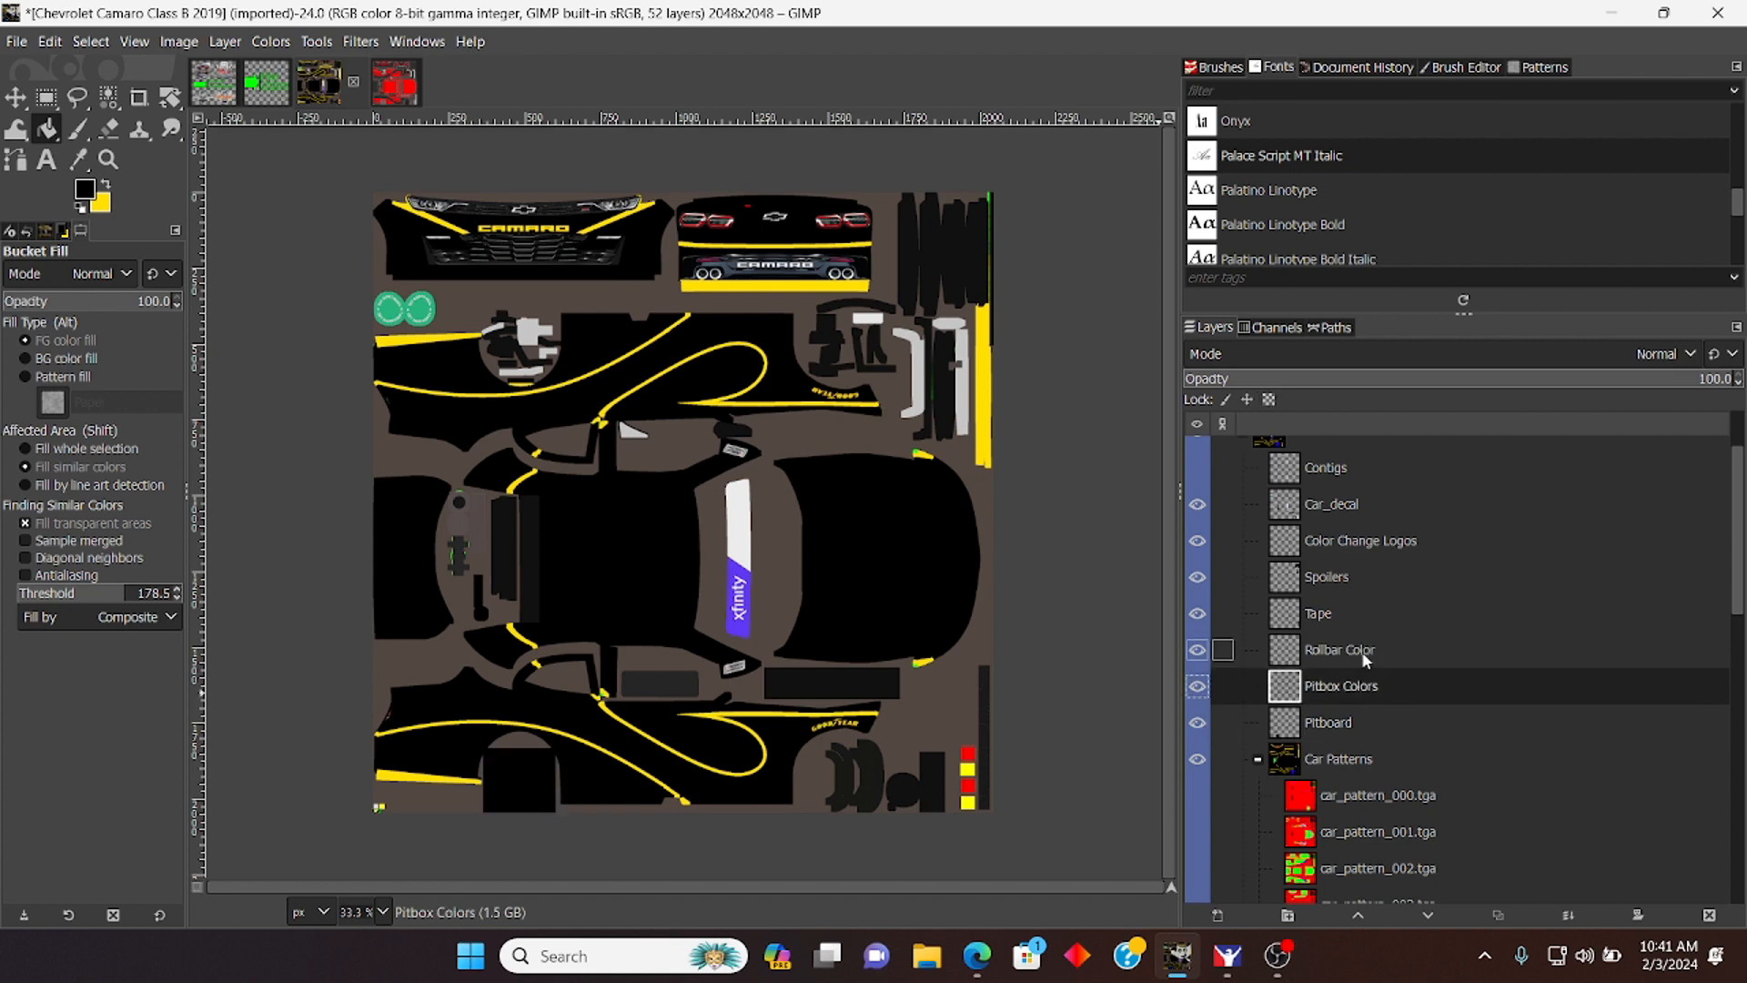
pyautogui.click(1365, 654)
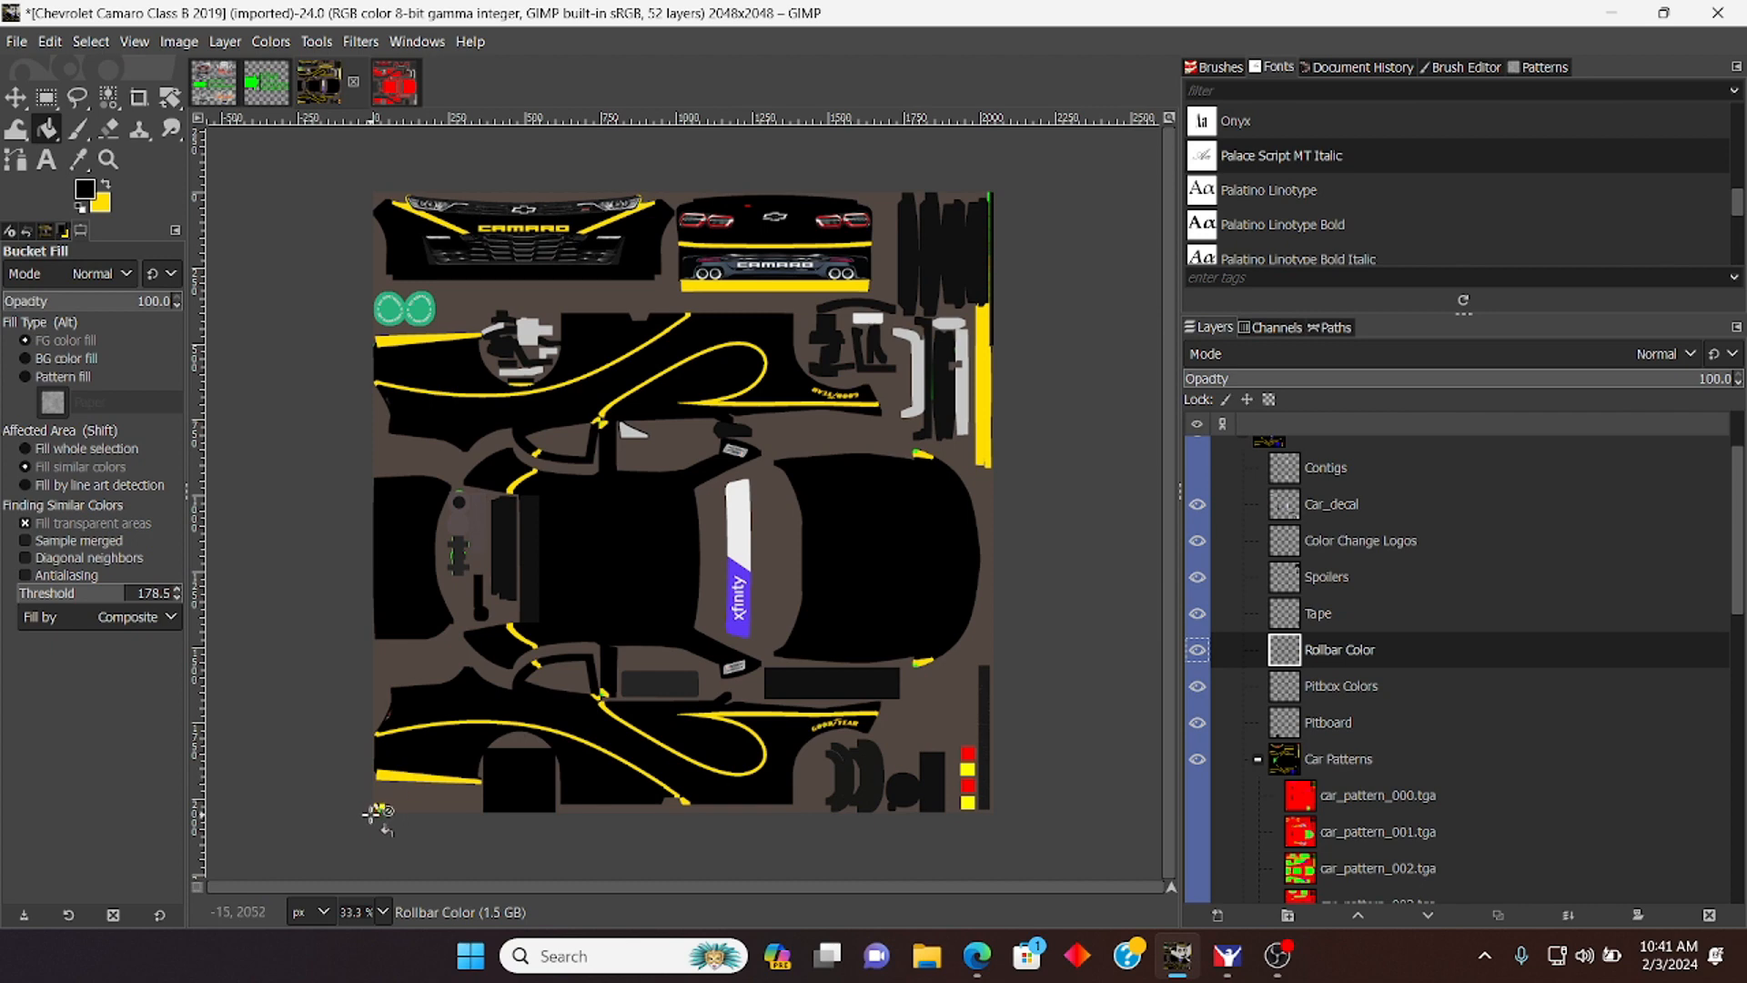
pyautogui.click(383, 913)
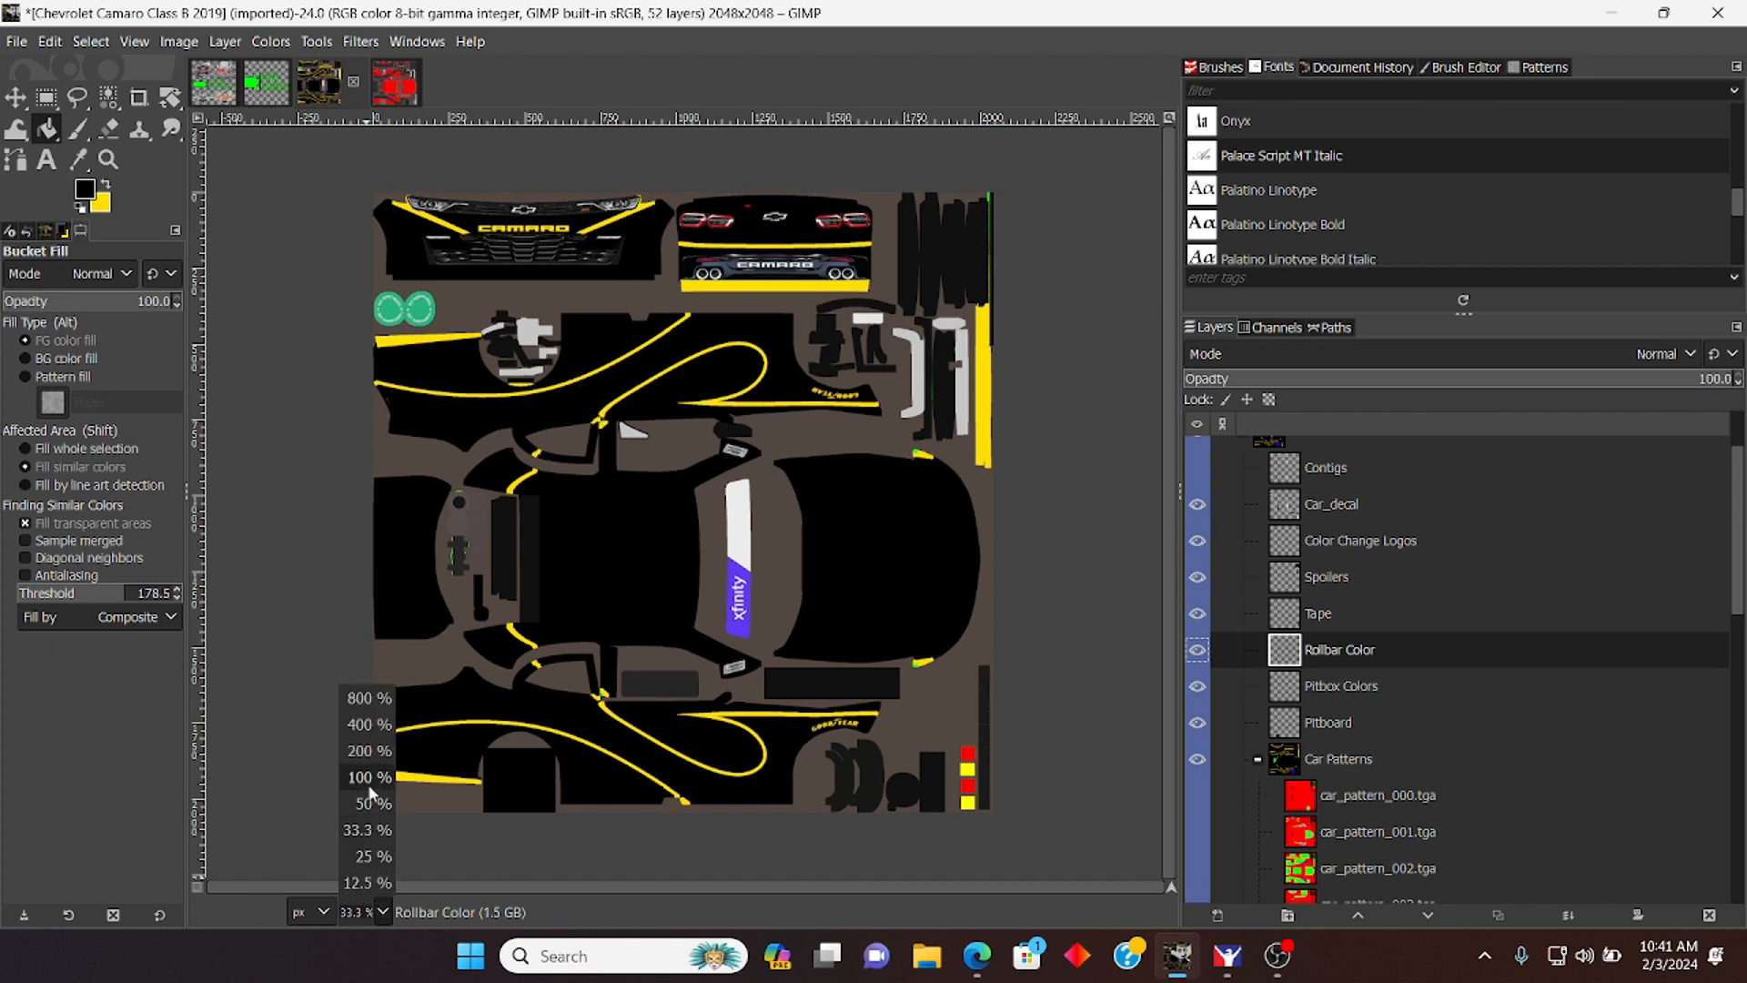
pyautogui.click(367, 757)
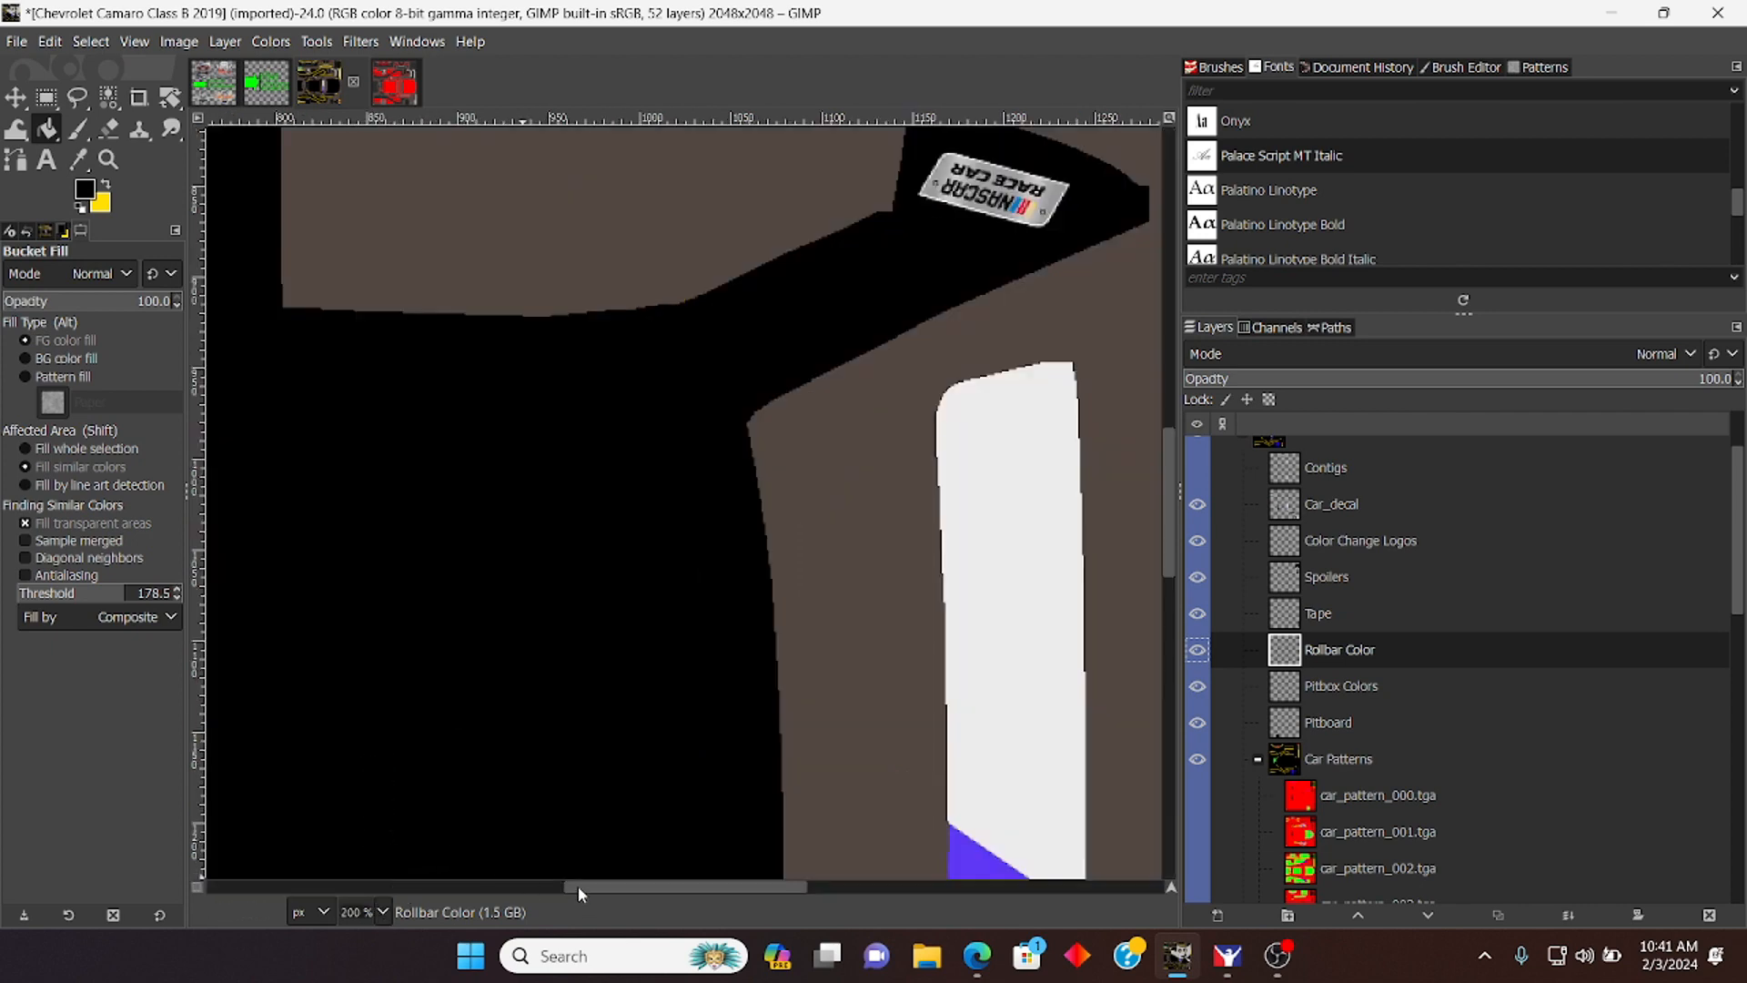
pyautogui.moveTo(576, 886); pyautogui.dragTo(107, 888)
pyautogui.scroll(-10, 339, 729)
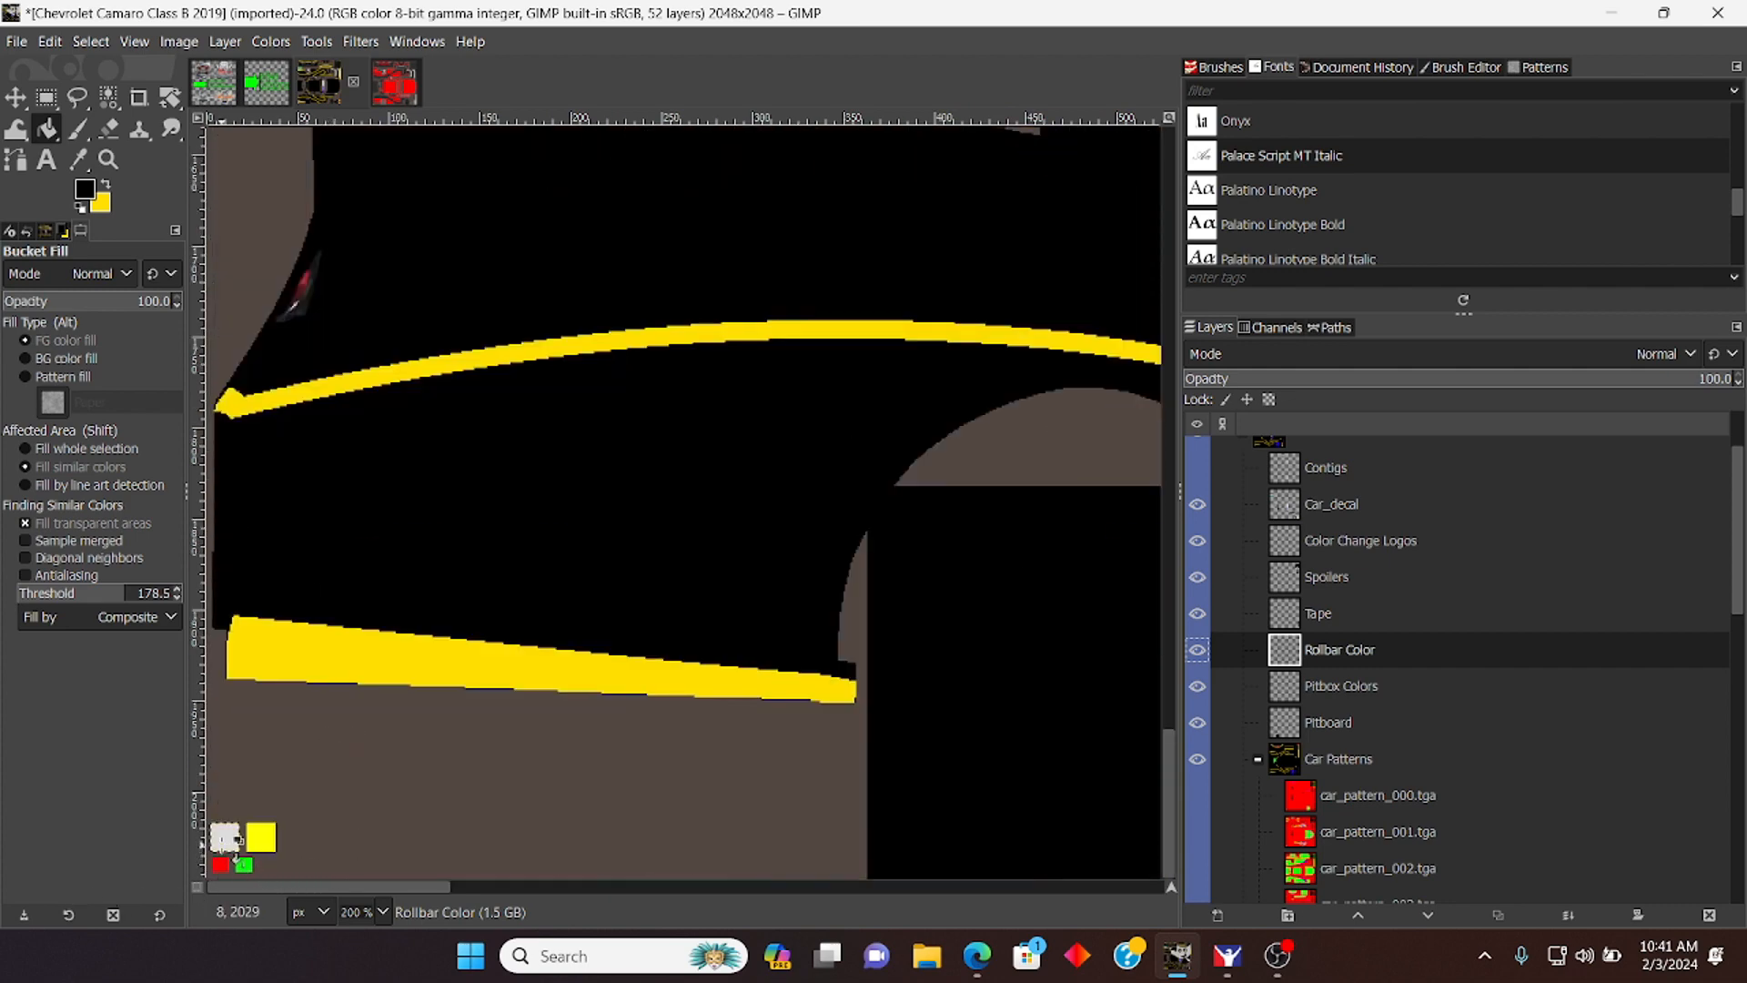
pyautogui.click(233, 844)
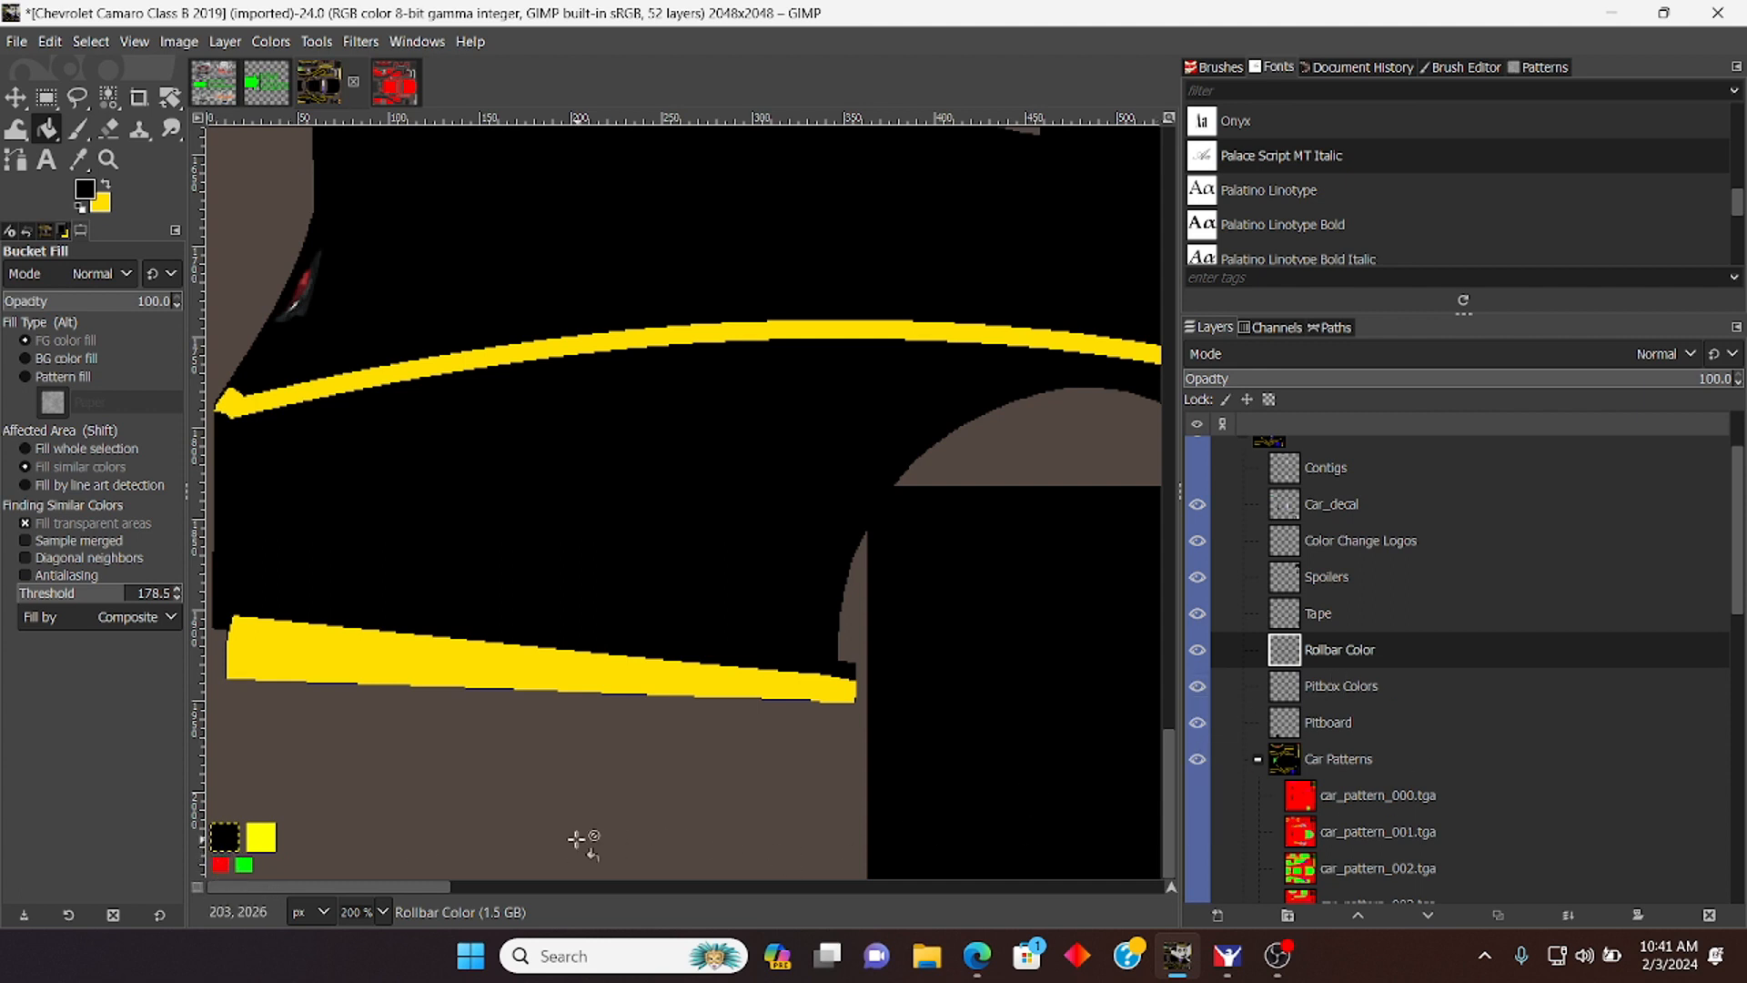
# Step: On the Pitbox Colors layer, fill the small green square with black and the red square with the yellow background color
pyautogui.click(1352, 689)
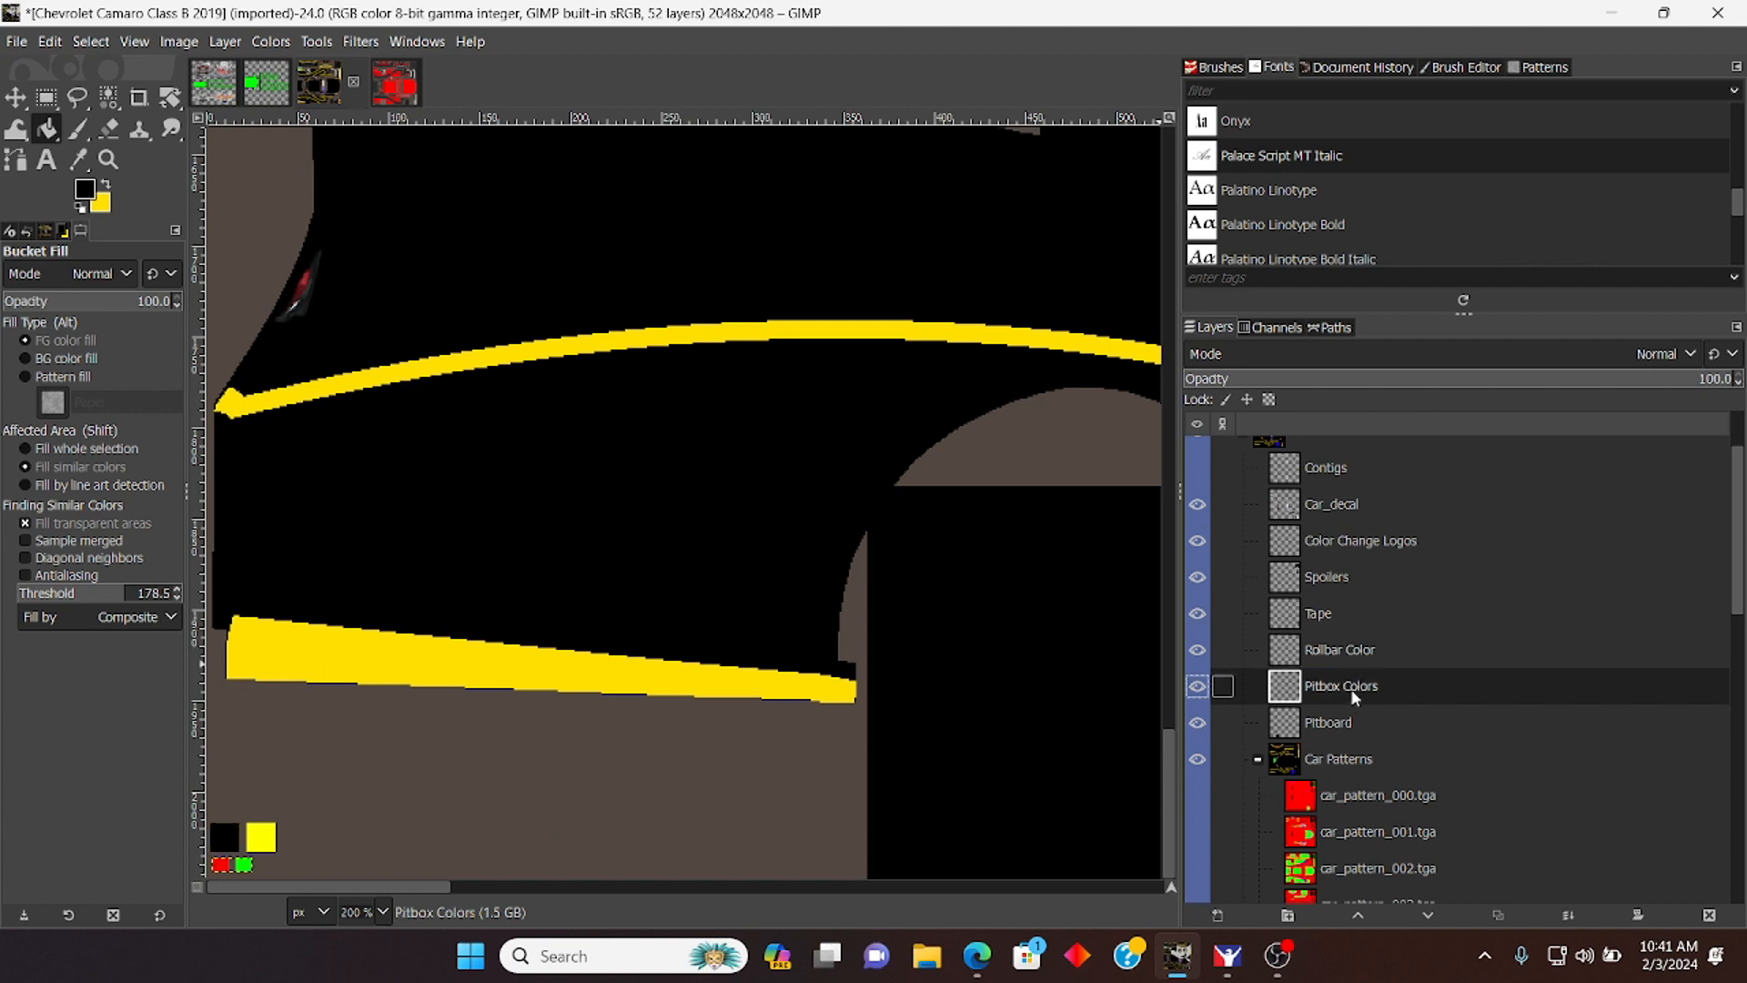
pyautogui.click(245, 864)
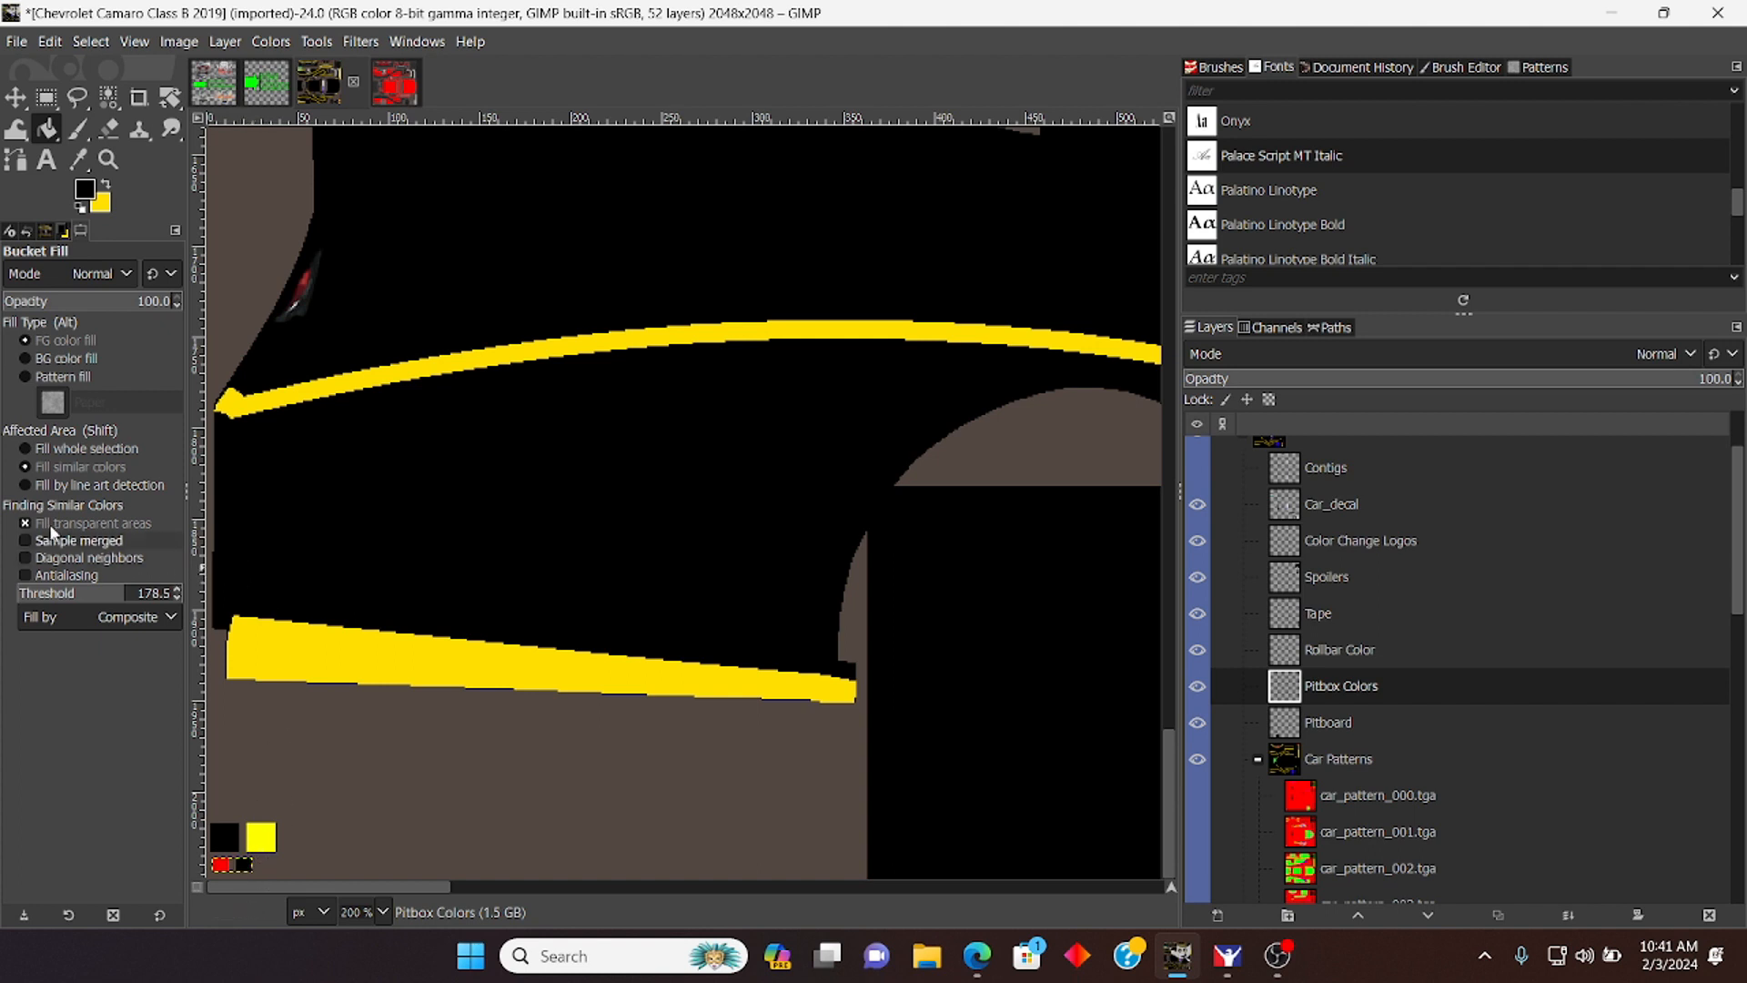
pyautogui.click(63, 357)
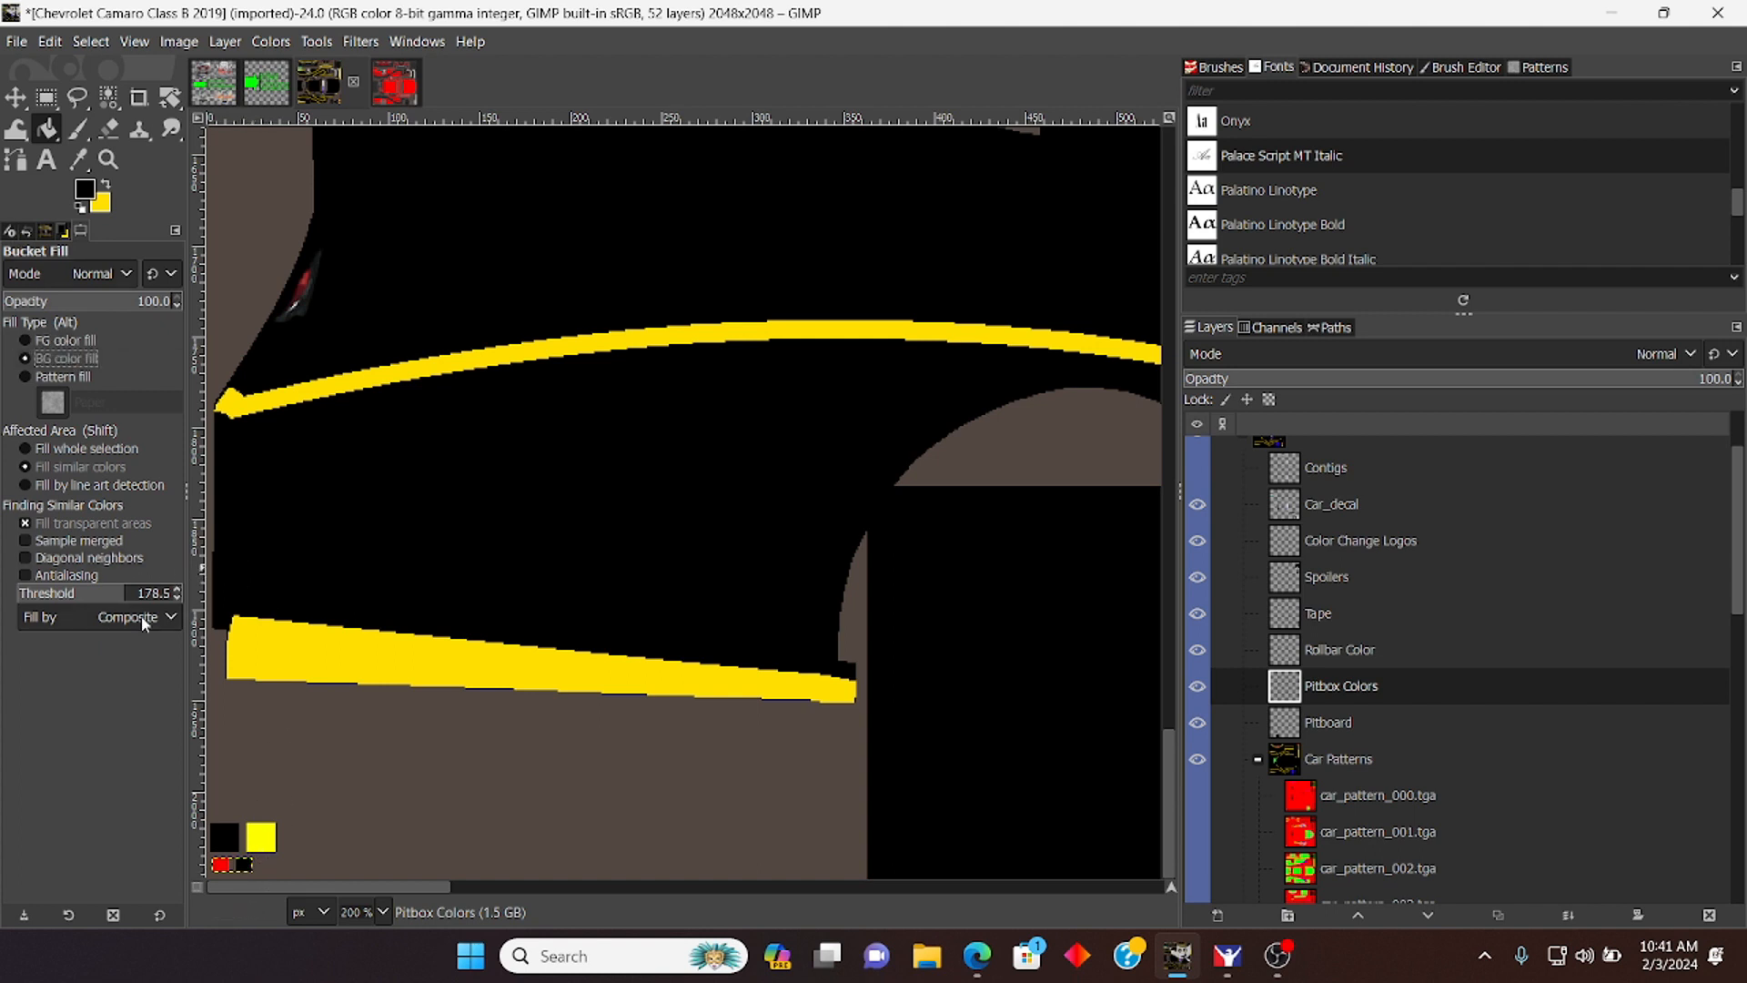
pyautogui.click(221, 864)
# Step: Look over the enlarged template and the layer list for parts that still need recoloring
pyautogui.scroll(5, 983, 824)
pyautogui.scroll(-3, 978, 826)
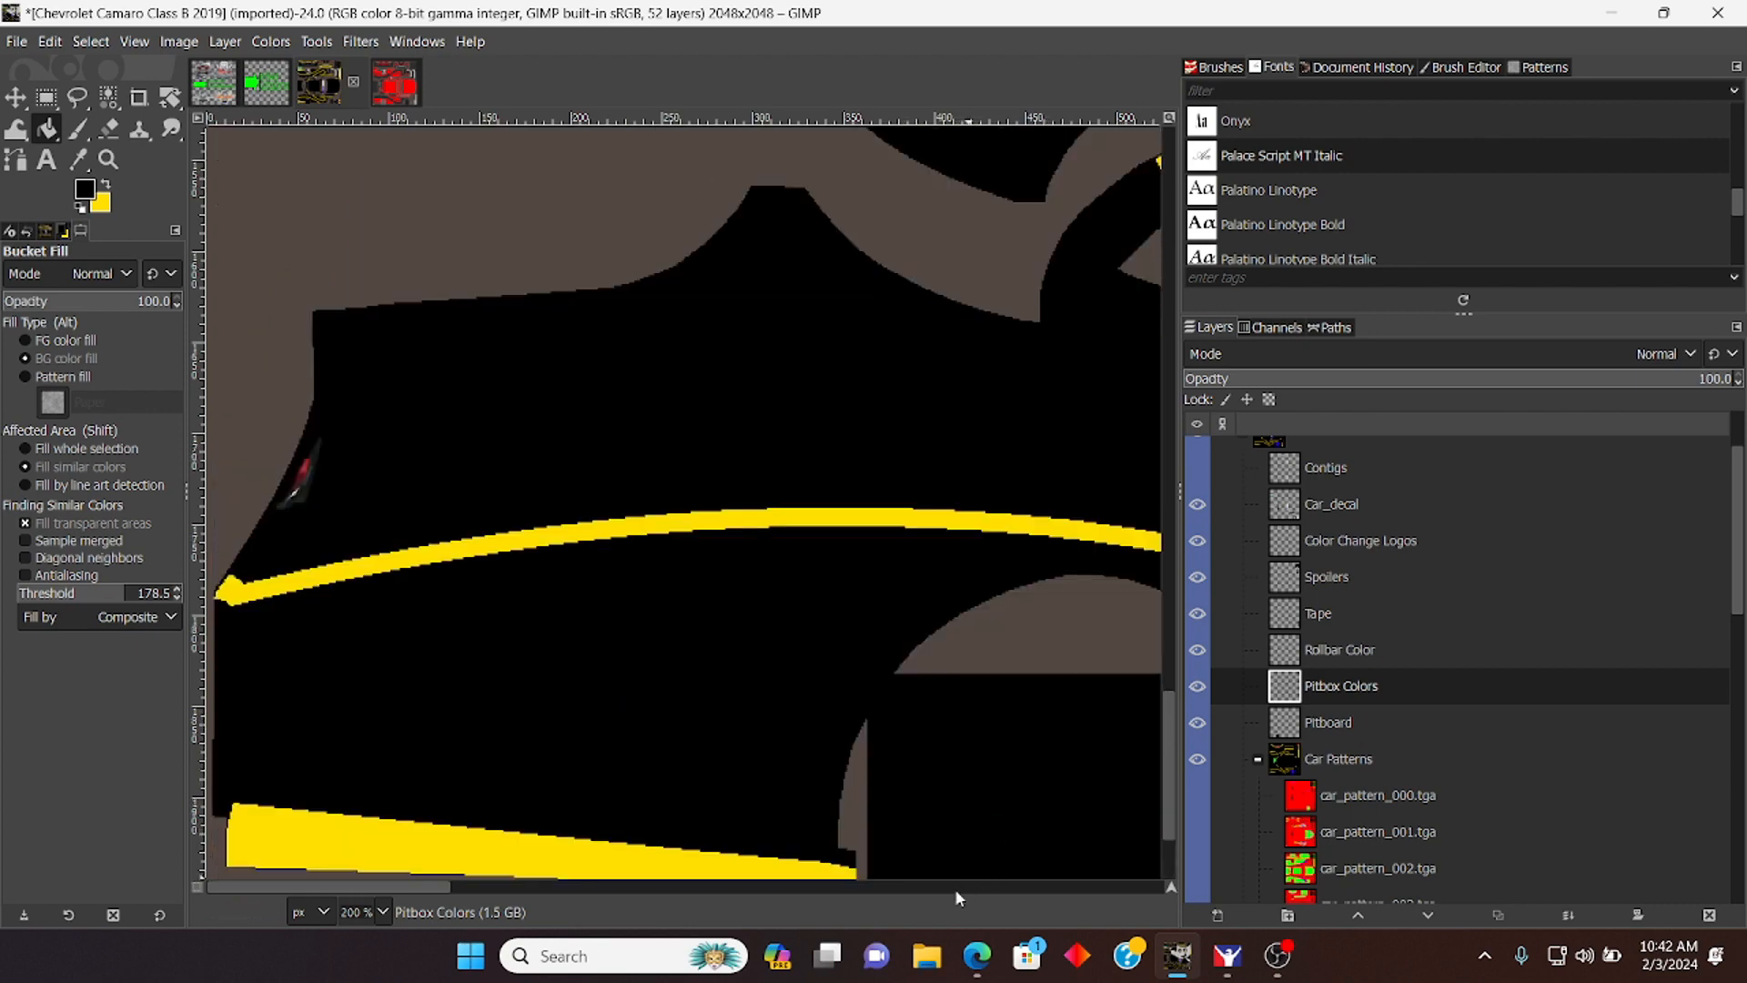
pyautogui.hscroll(4, 483, 892)
pyautogui.scroll(-3, 692, 844)
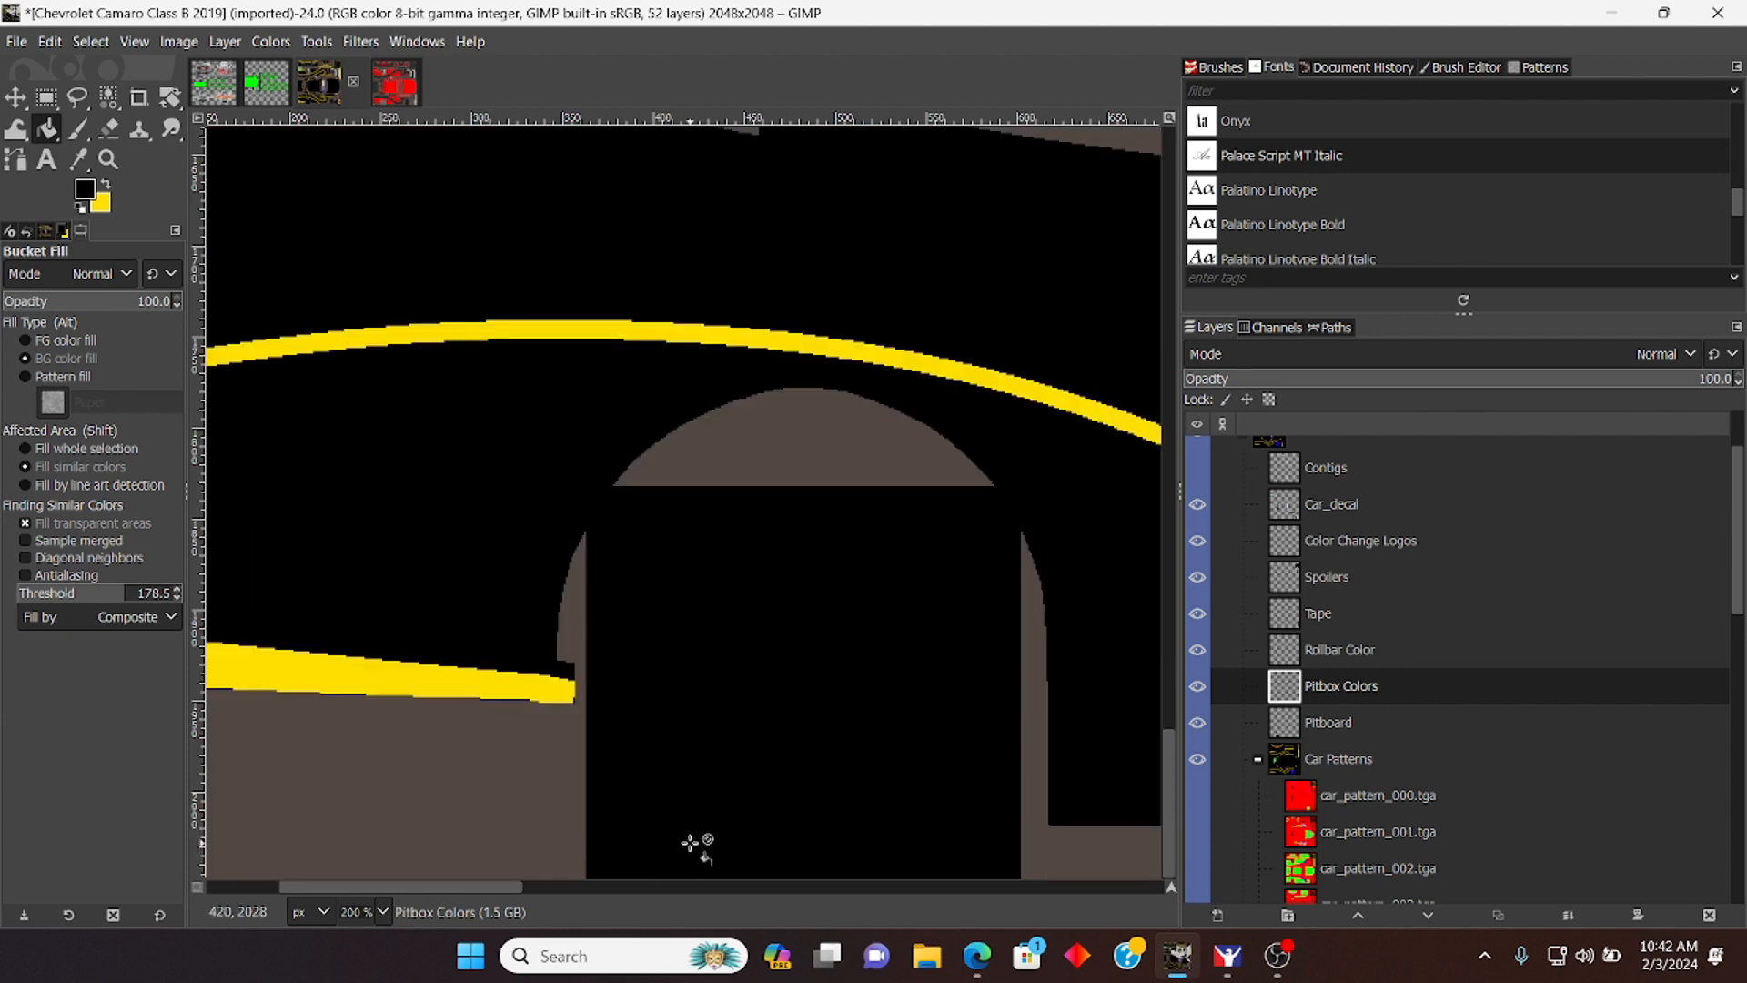
pyautogui.hscroll(-4, 486, 883)
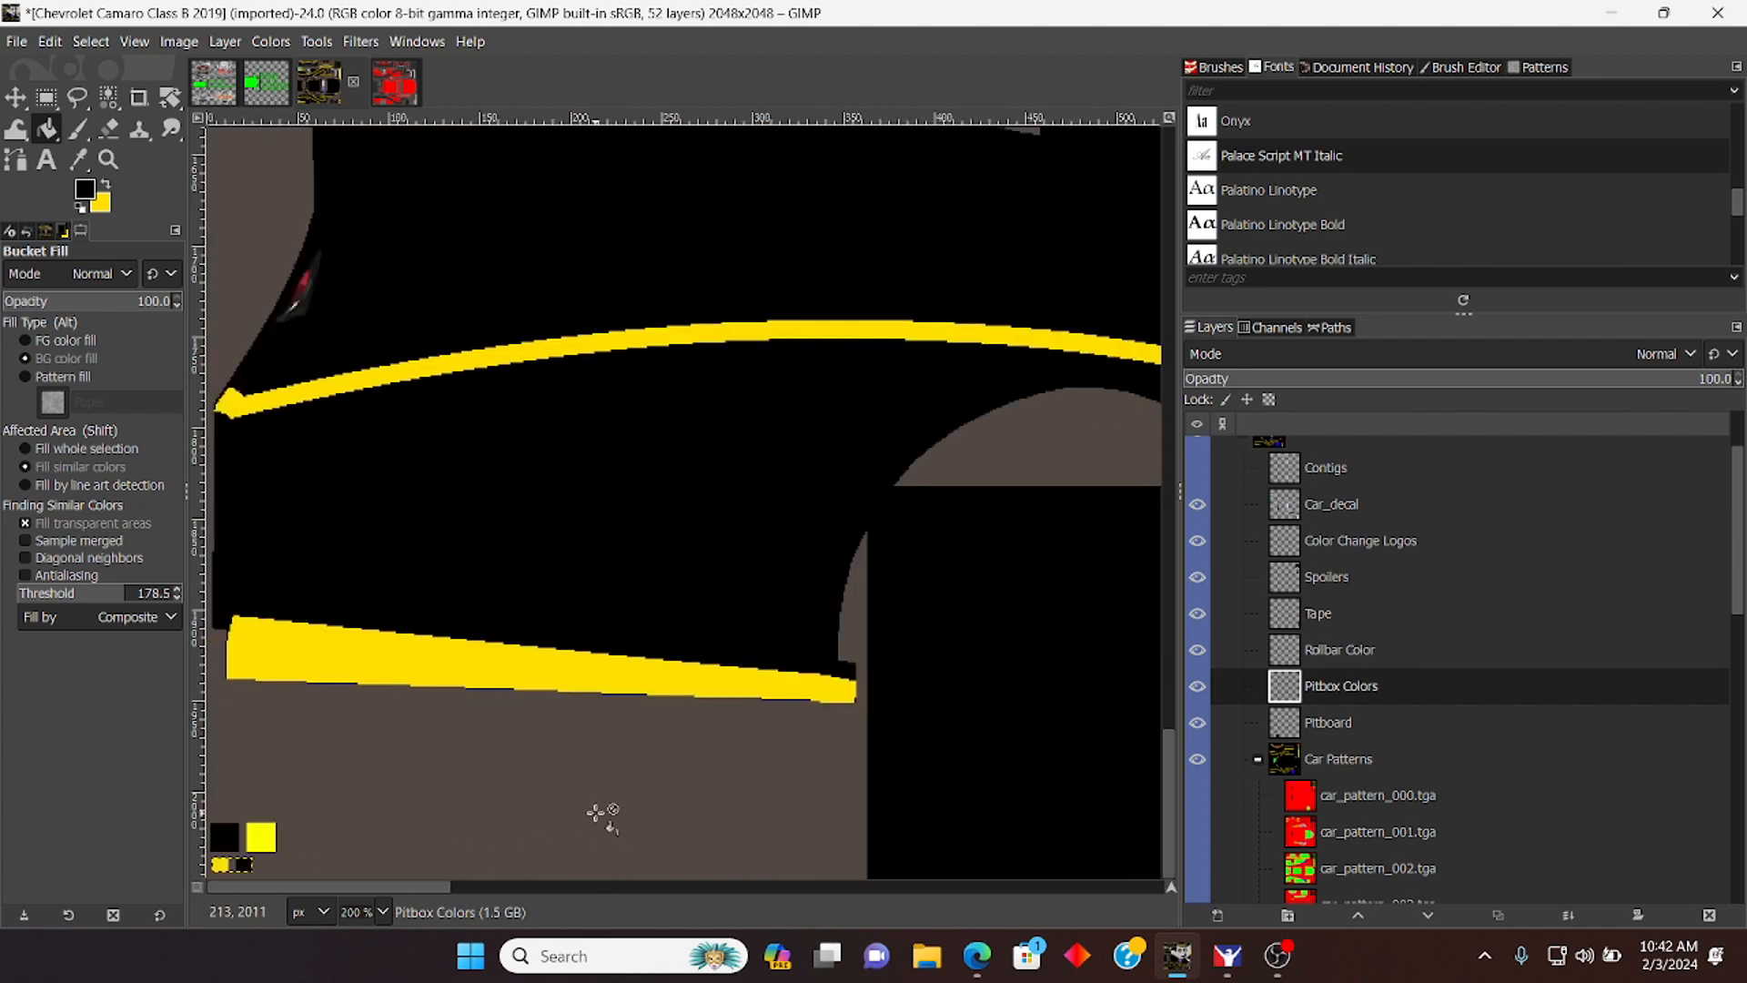
pyautogui.scroll(10, 601, 816)
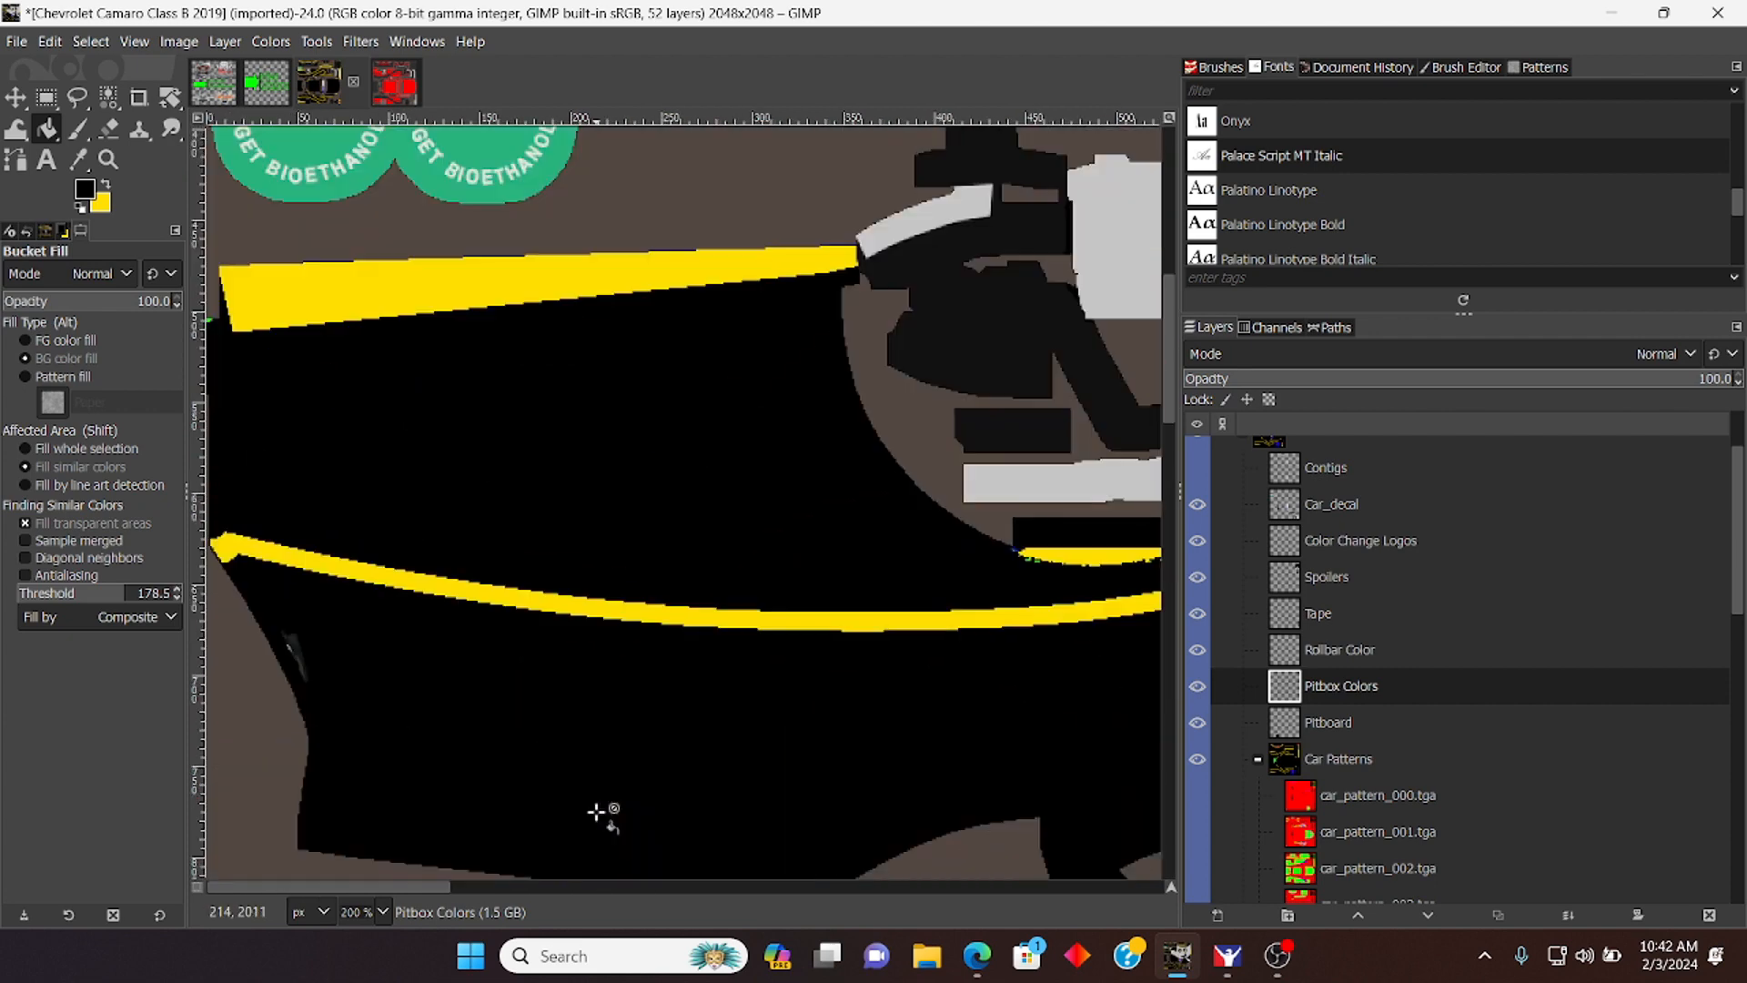
pyautogui.scroll(6, 596, 812)
pyautogui.scroll(-10, 596, 812)
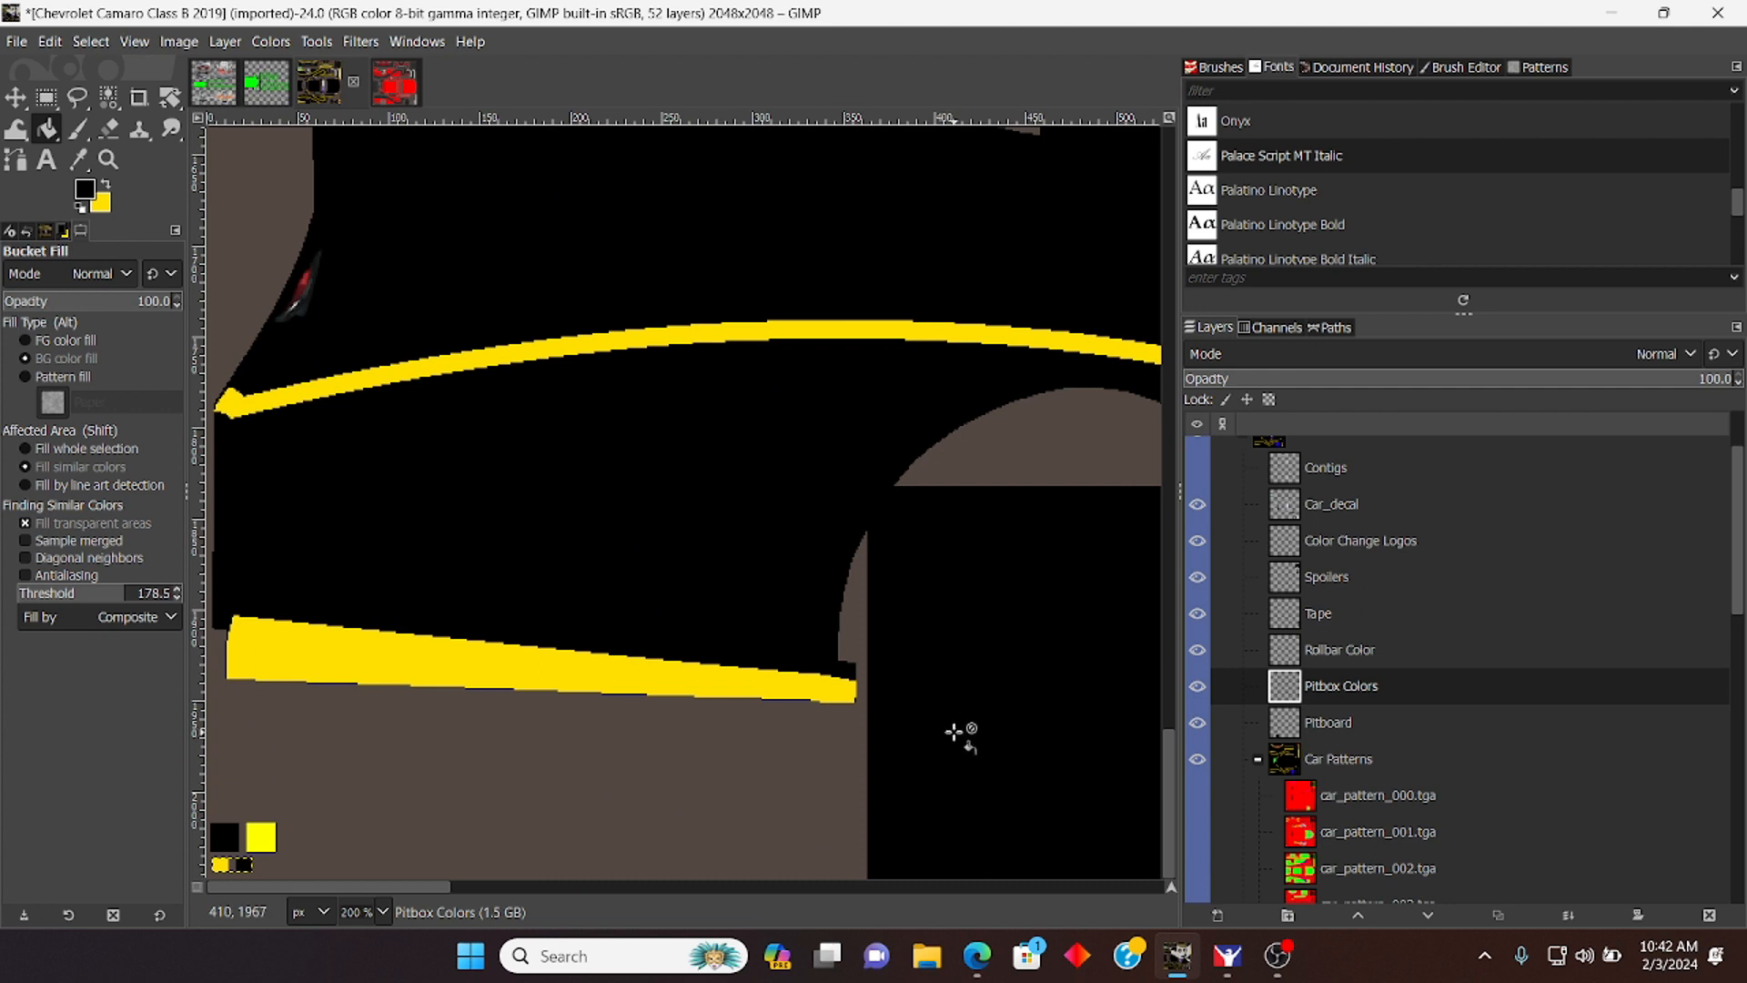
pyautogui.scroll(-5, 1211, 739)
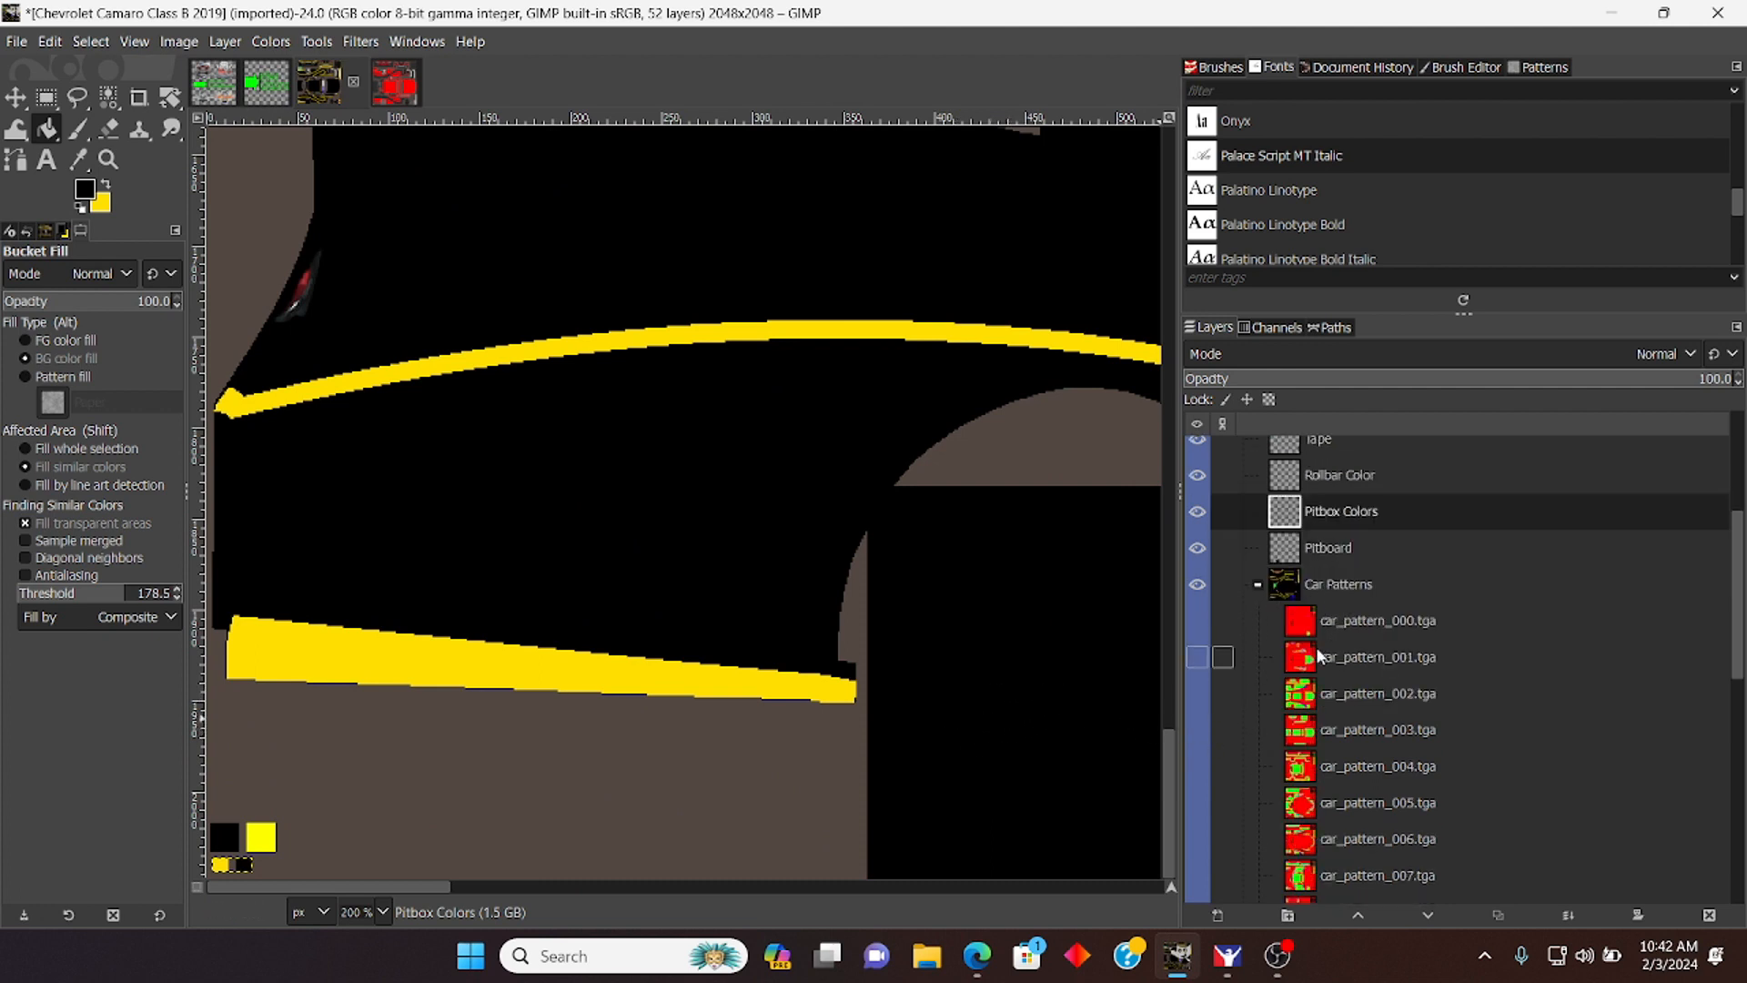
# Step: Show the Wire layer of the Turn Off Before Exporting TGA group over the whole template at 33.3% zoom
pyautogui.click(383, 912)
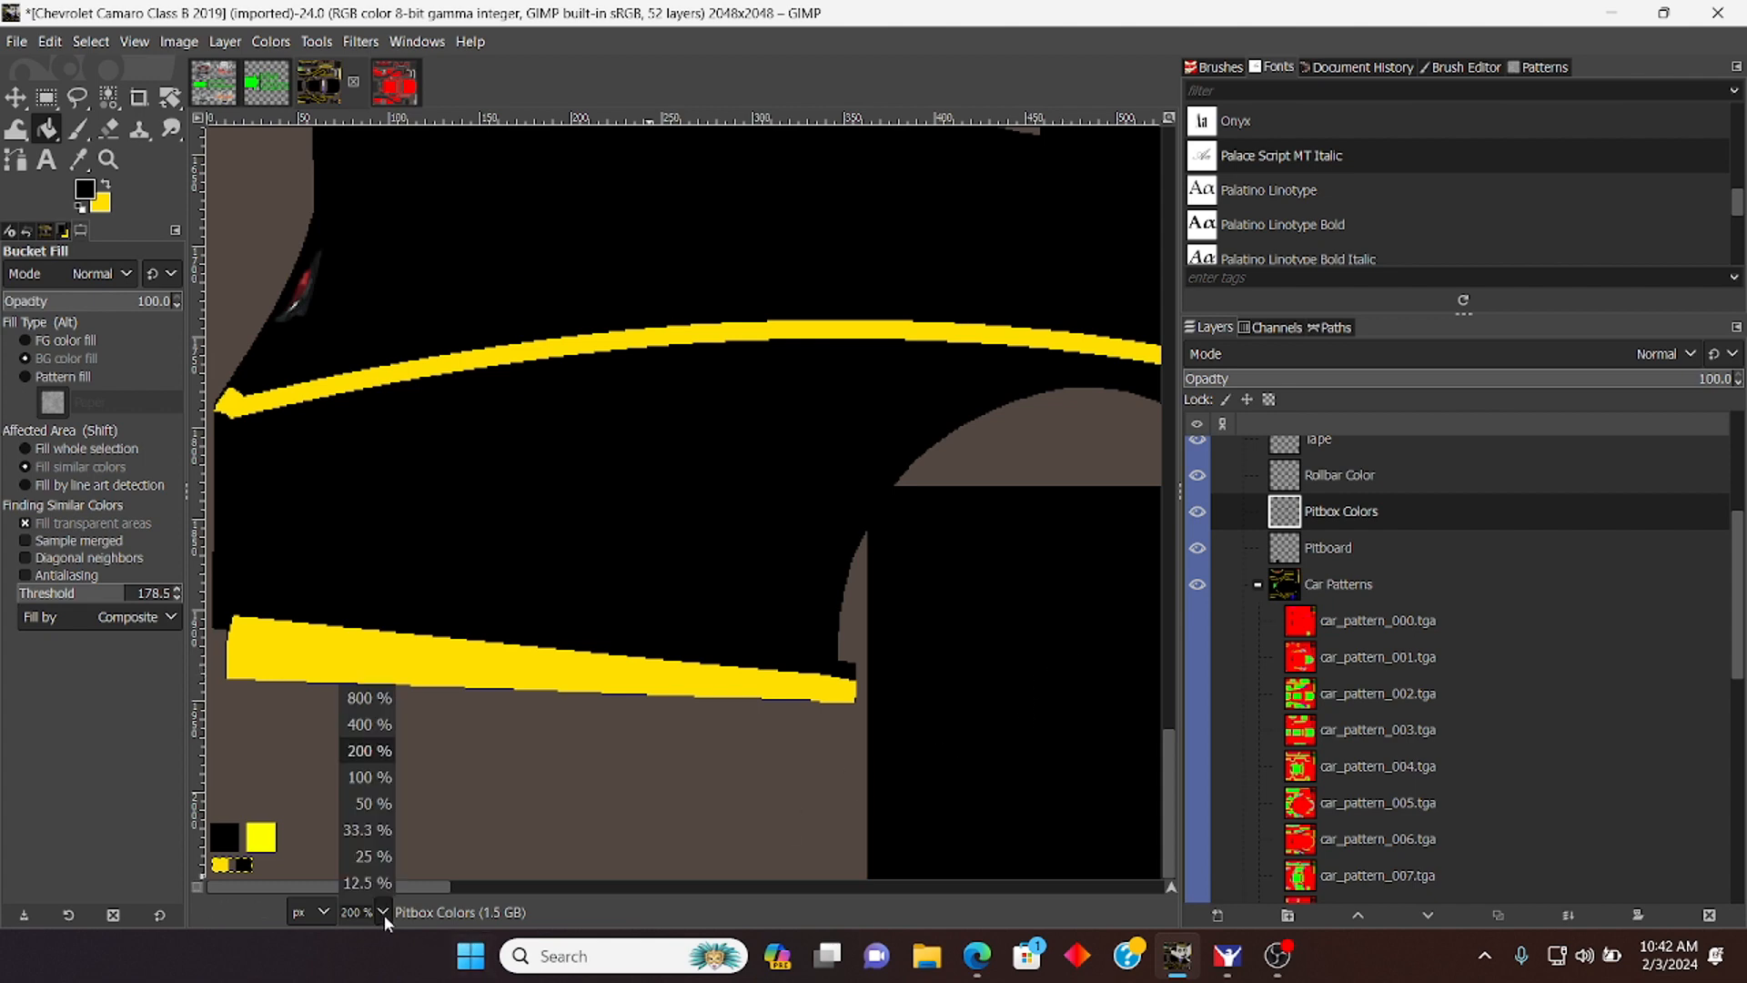
pyautogui.click(370, 829)
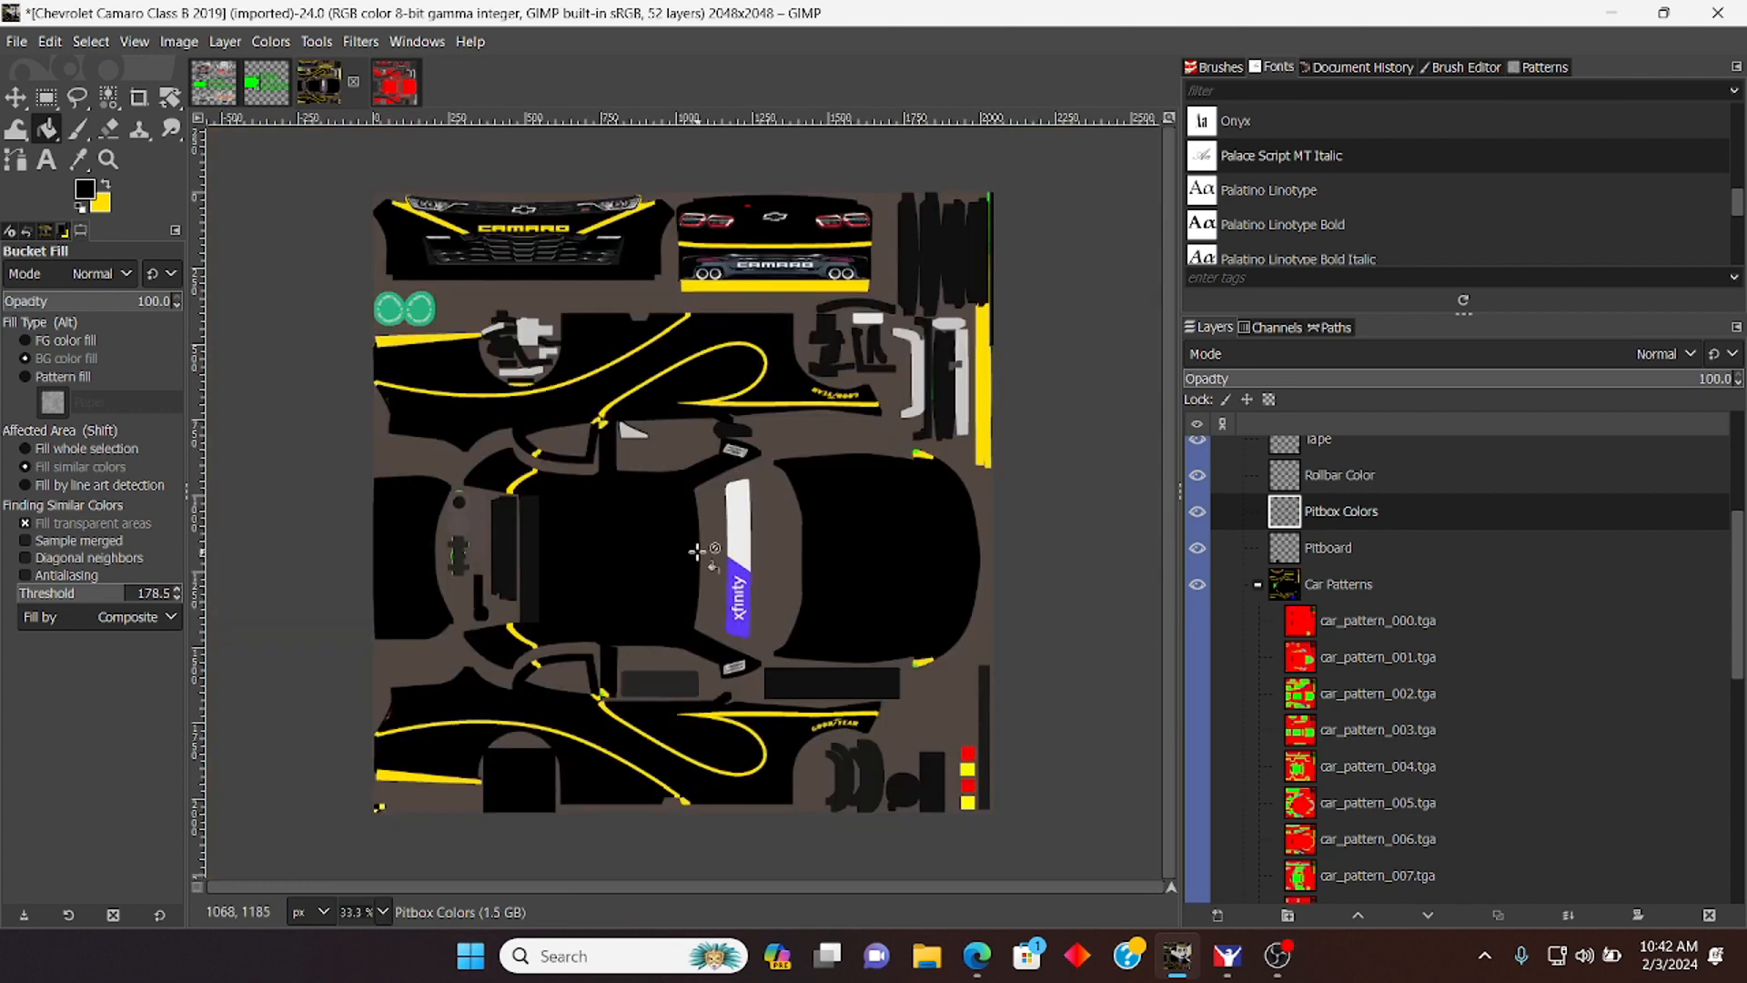
pyautogui.scroll(5, 1216, 664)
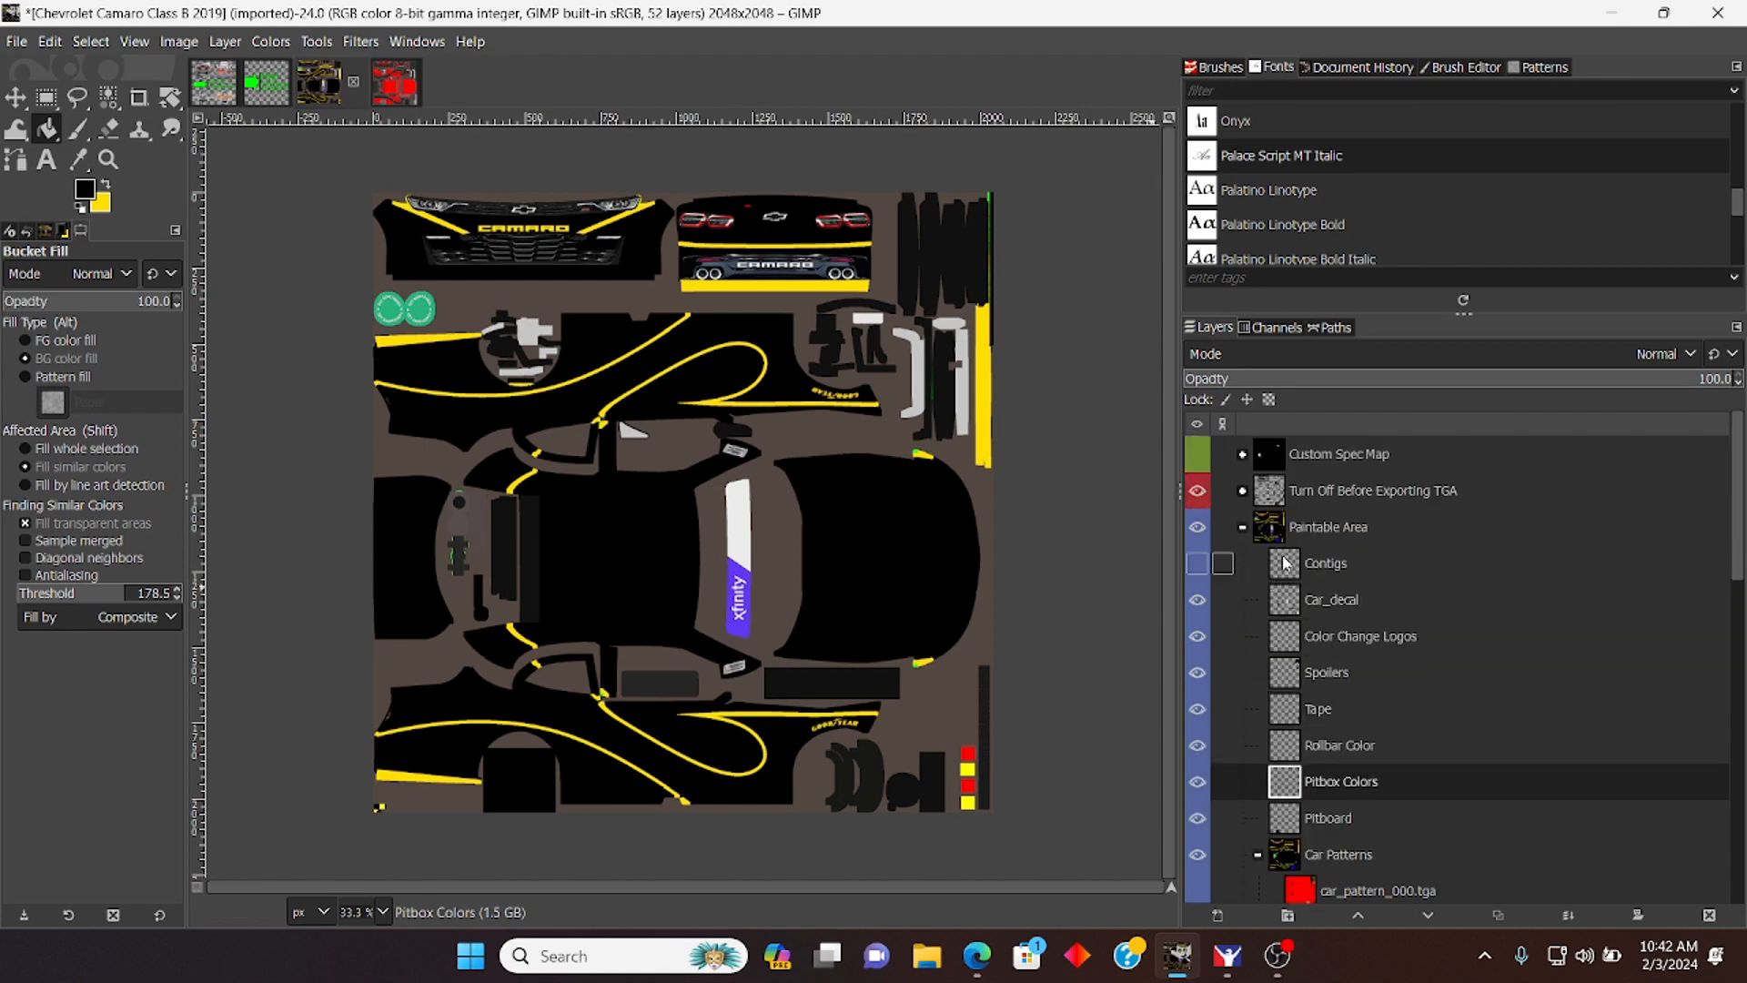
pyautogui.click(1242, 491)
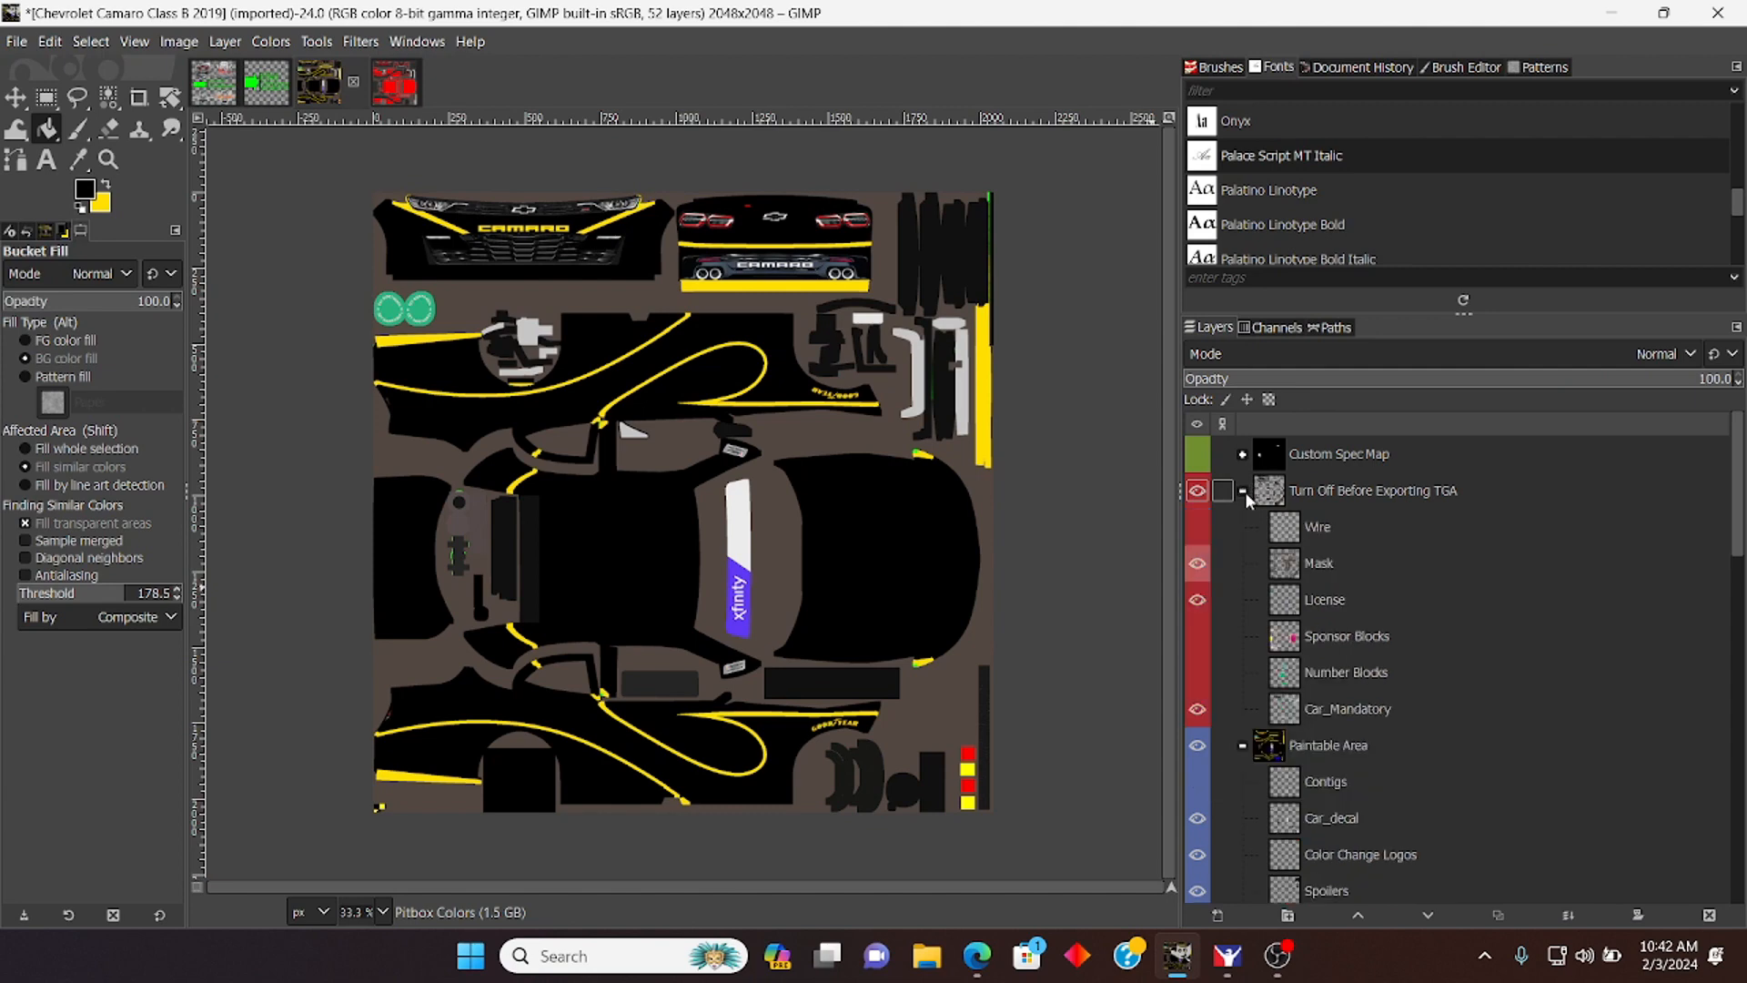
pyautogui.click(1198, 527)
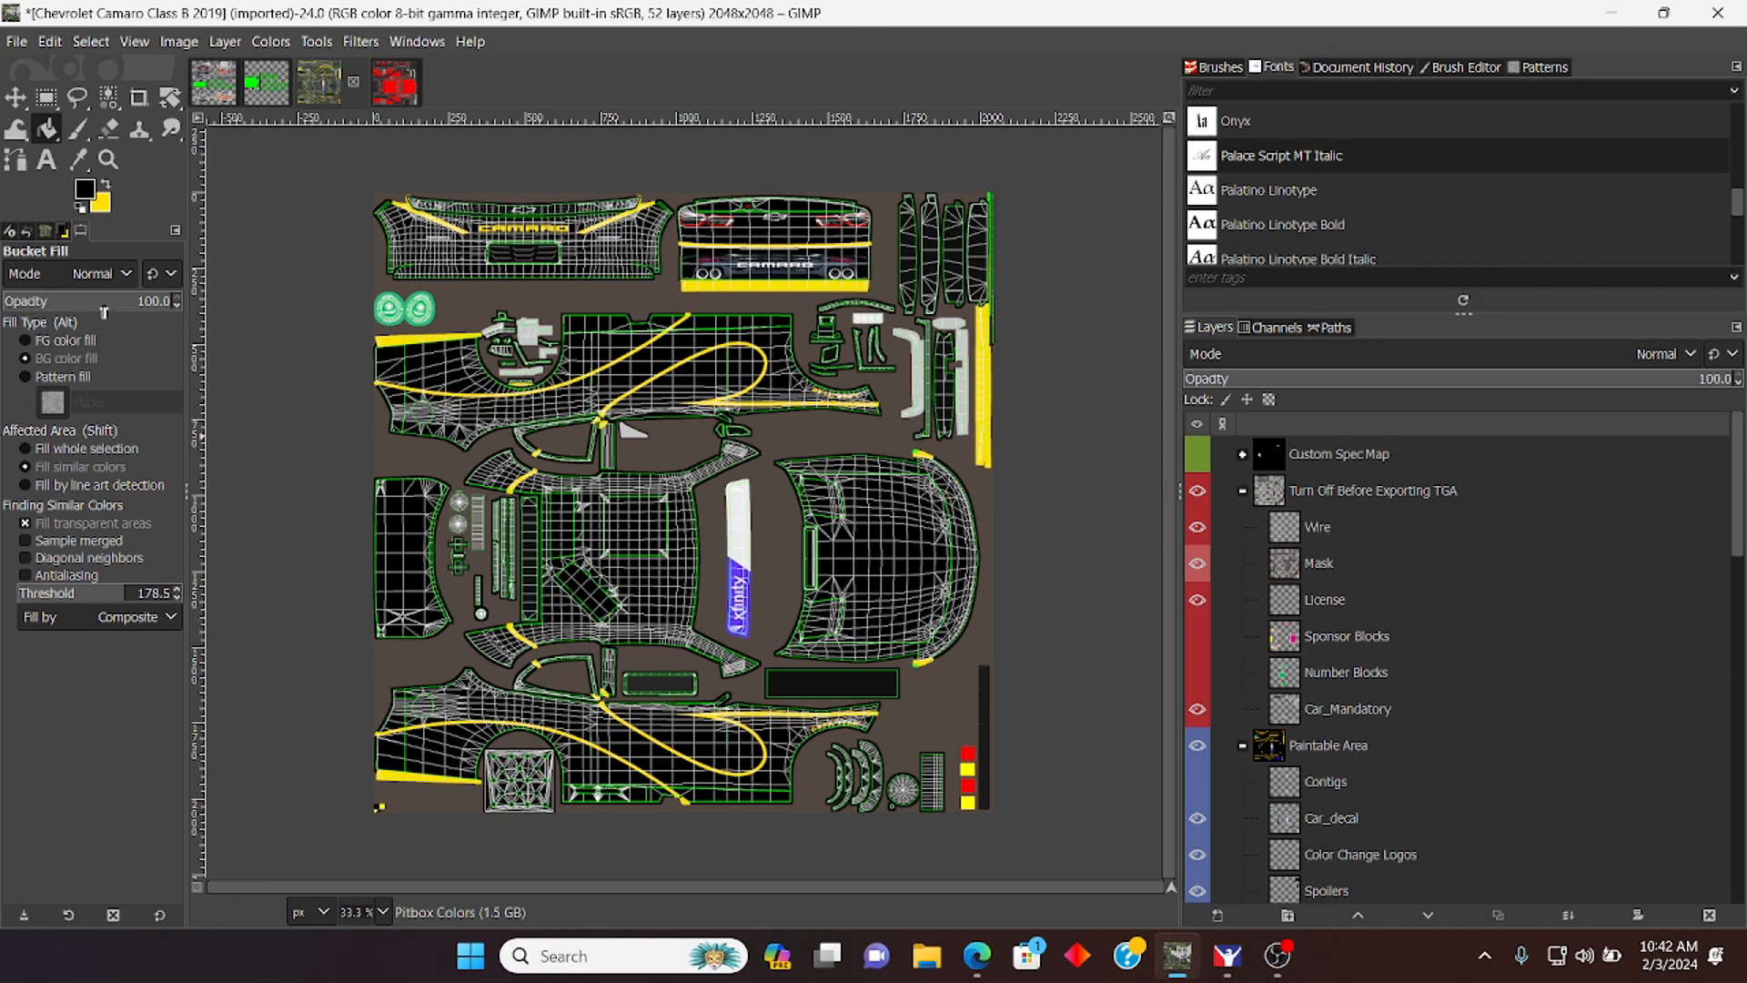
# Step: Create a layer group named decals inside the Paintable Area group, above the Contigs layer
pyautogui.scroll(-5, 1329, 724)
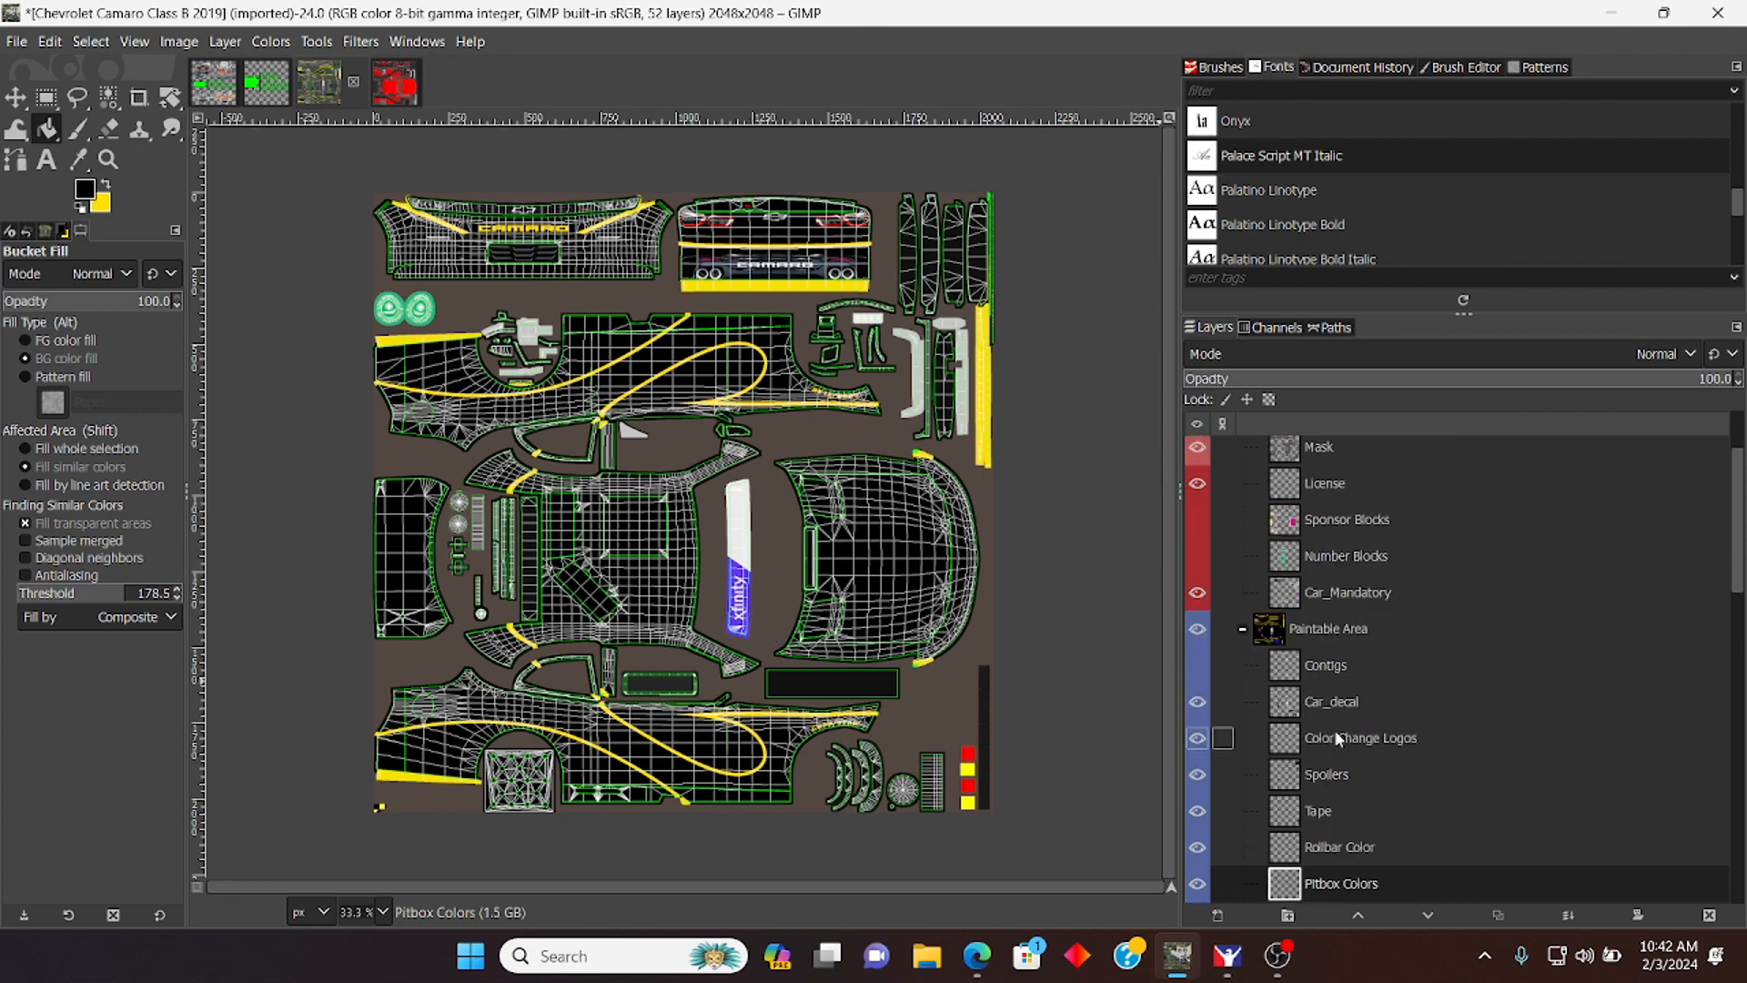
pyautogui.scroll(-1, 1334, 742)
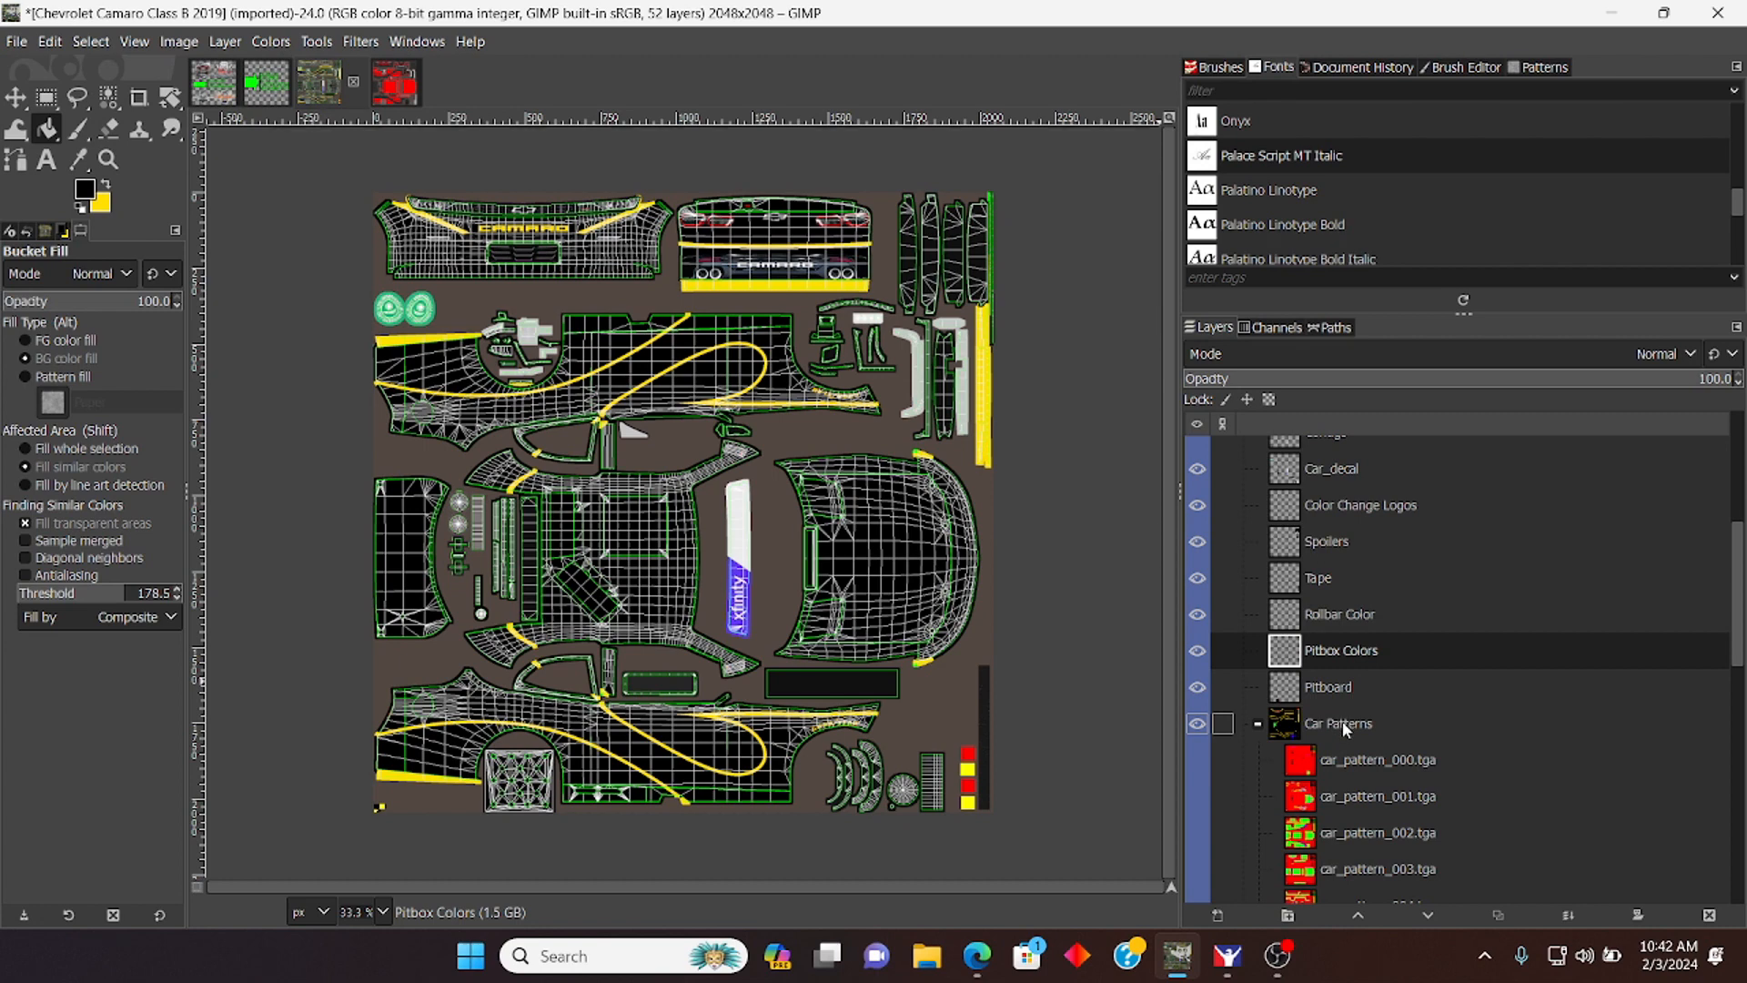
pyautogui.click(1341, 721)
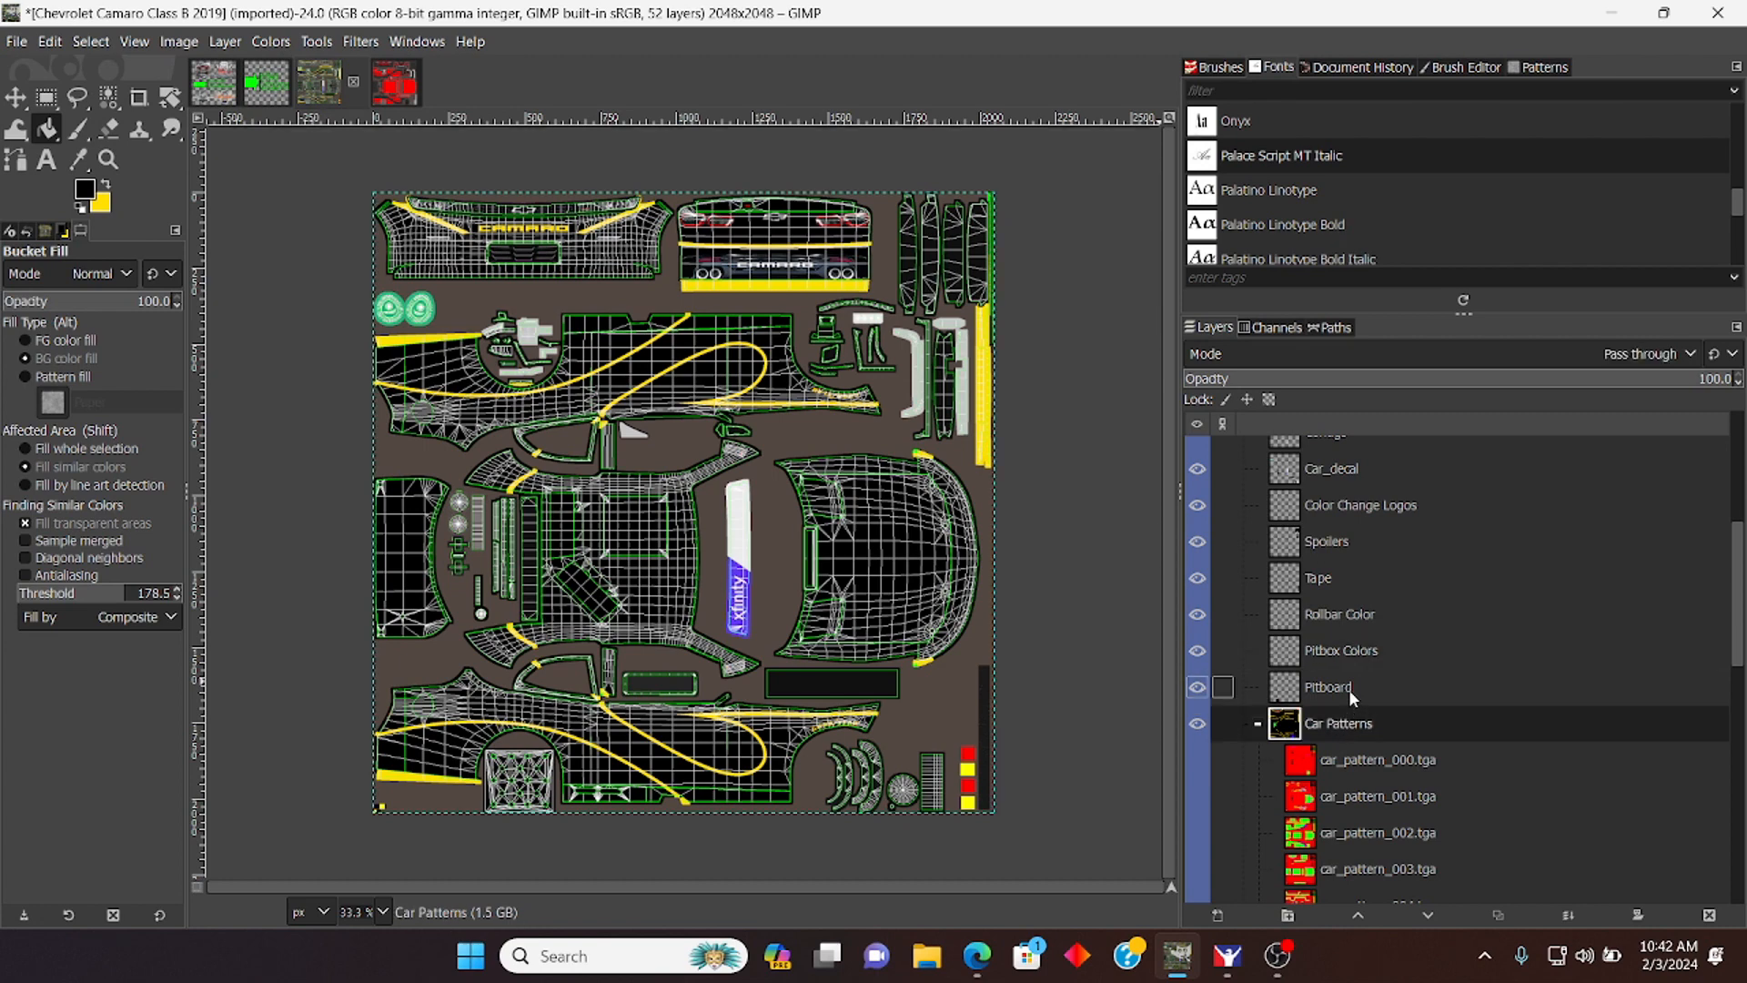
pyautogui.scroll(2, 1346, 682)
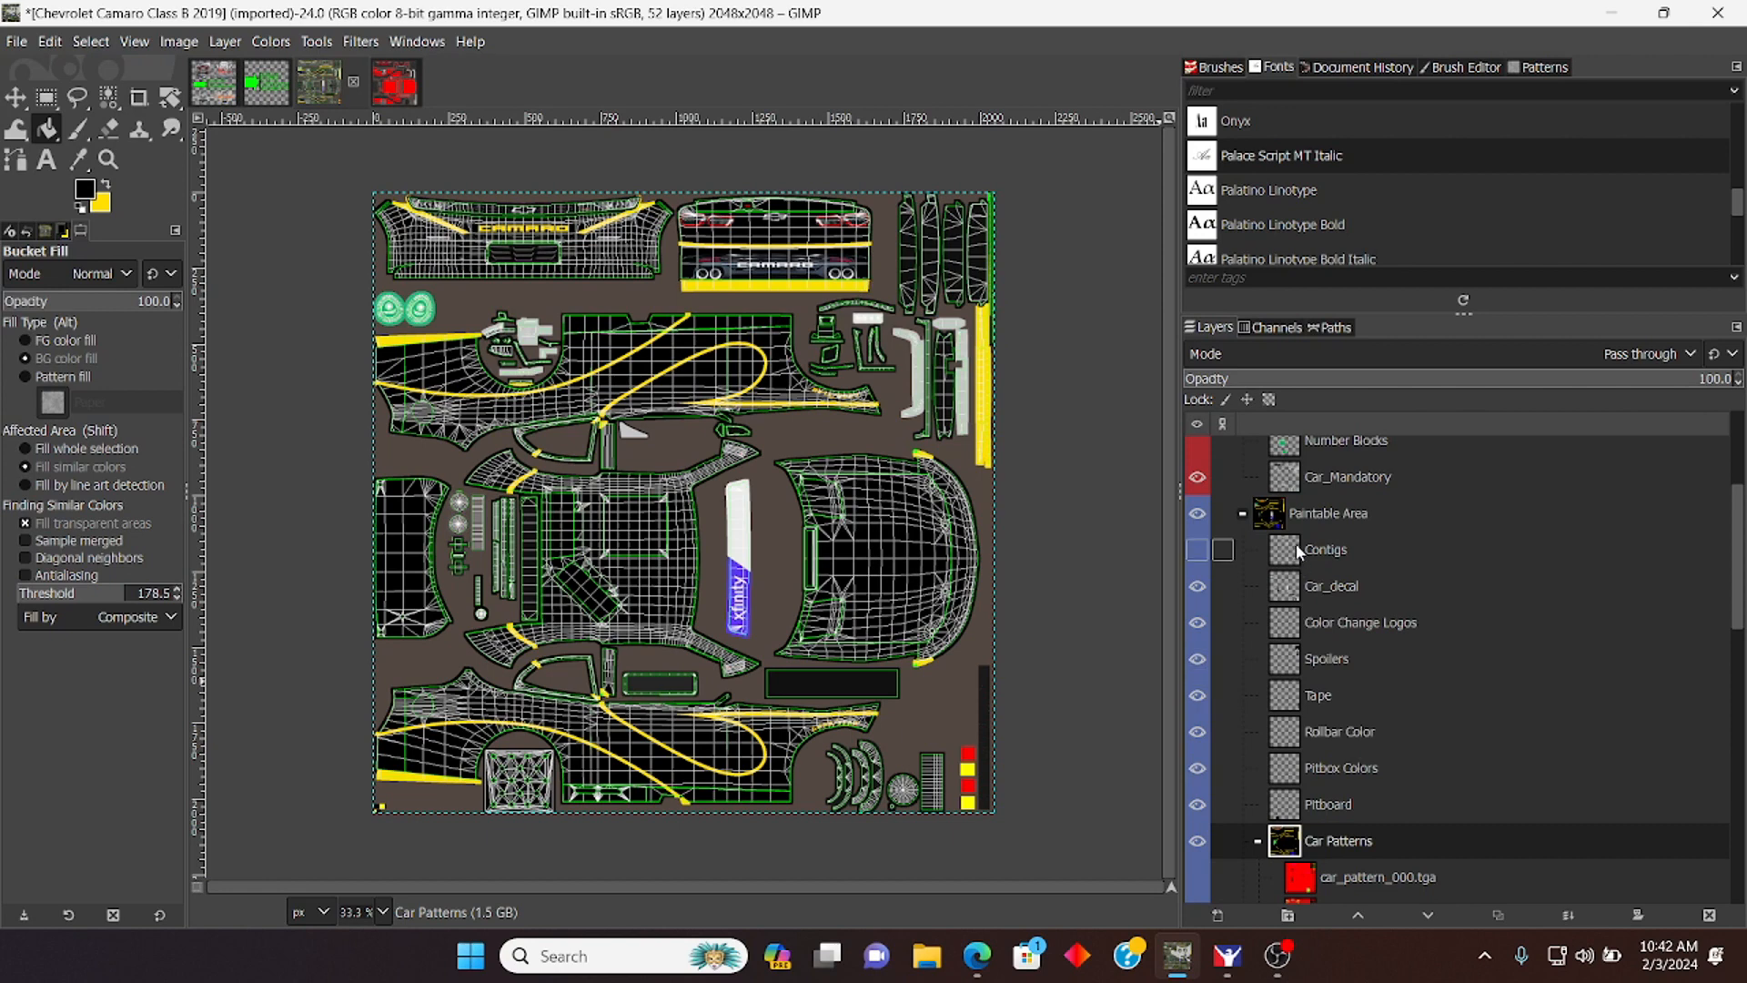
pyautogui.click(1341, 528)
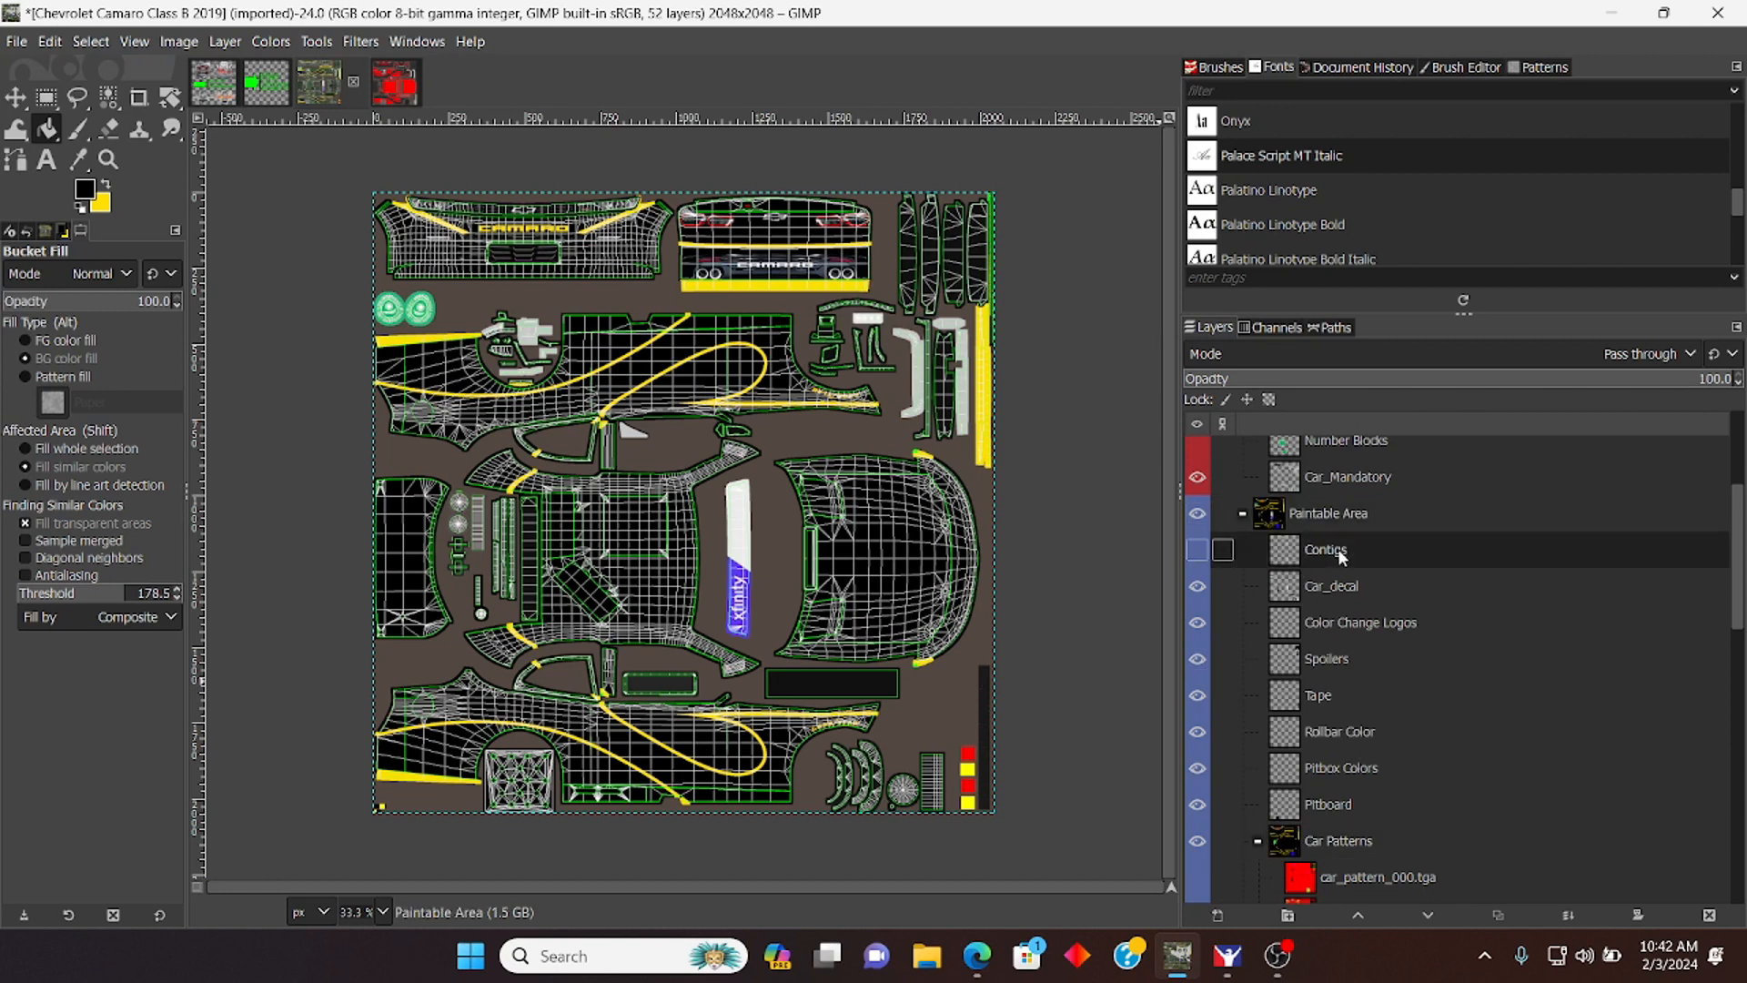
pyautogui.click(1288, 914)
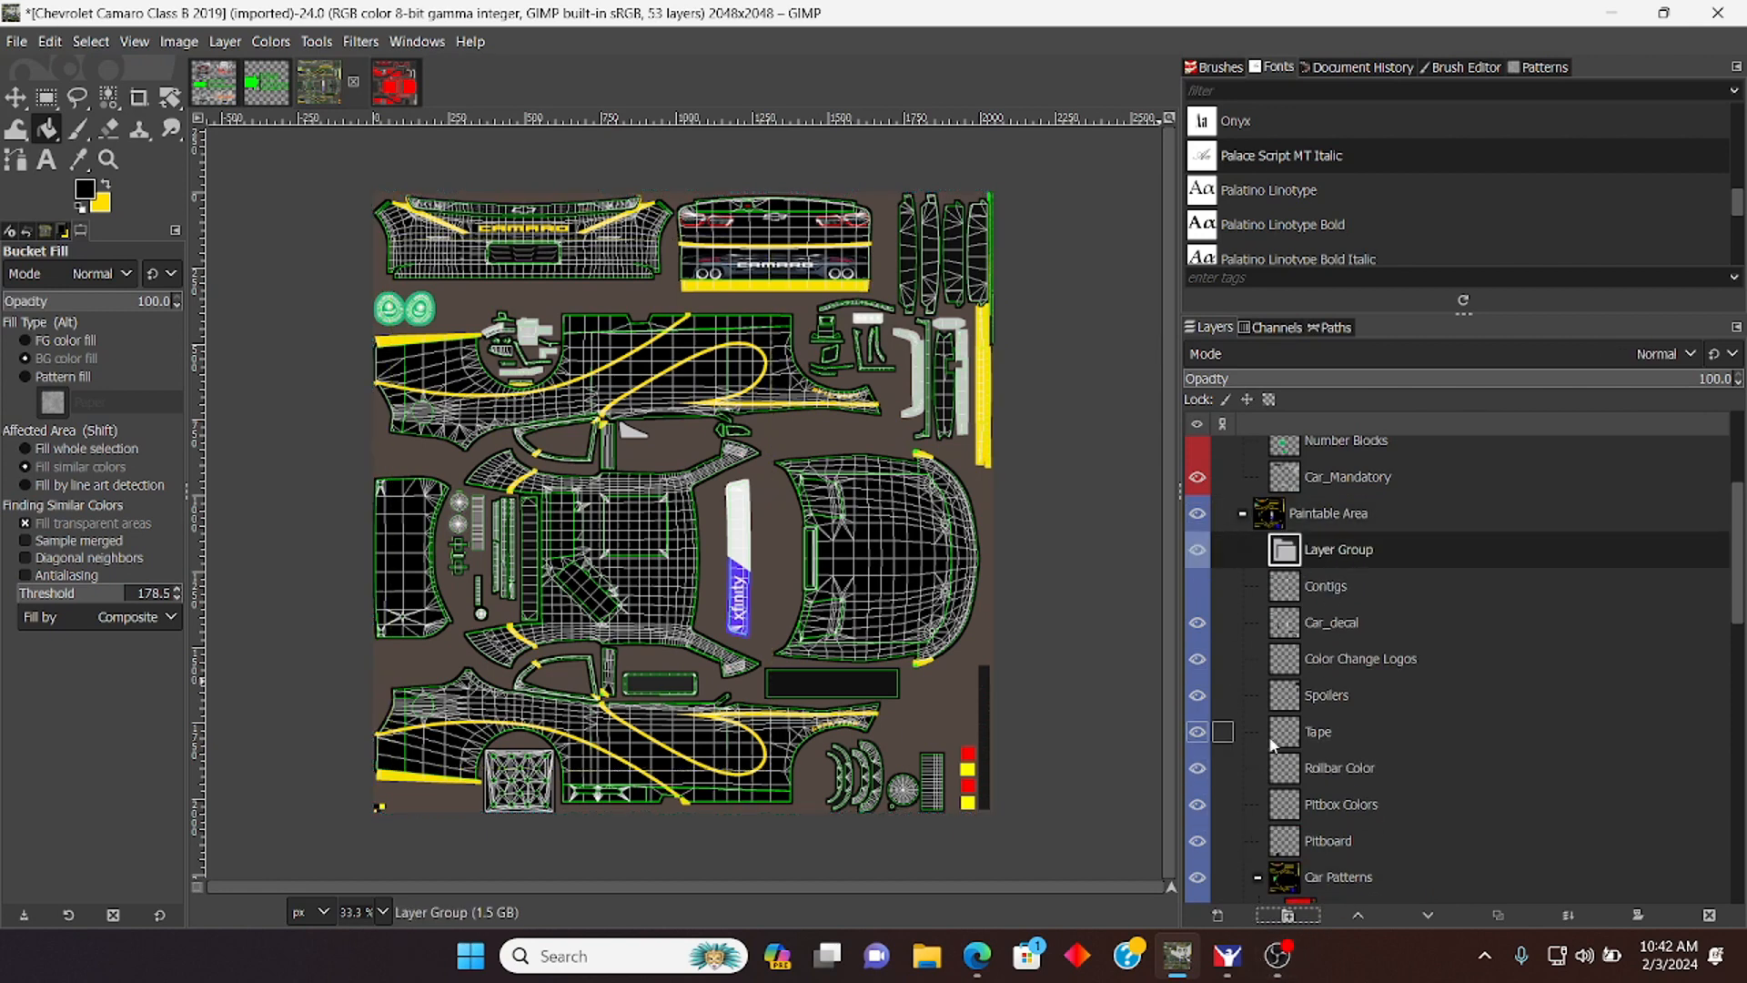
pyautogui.doubleClick(1349, 551)
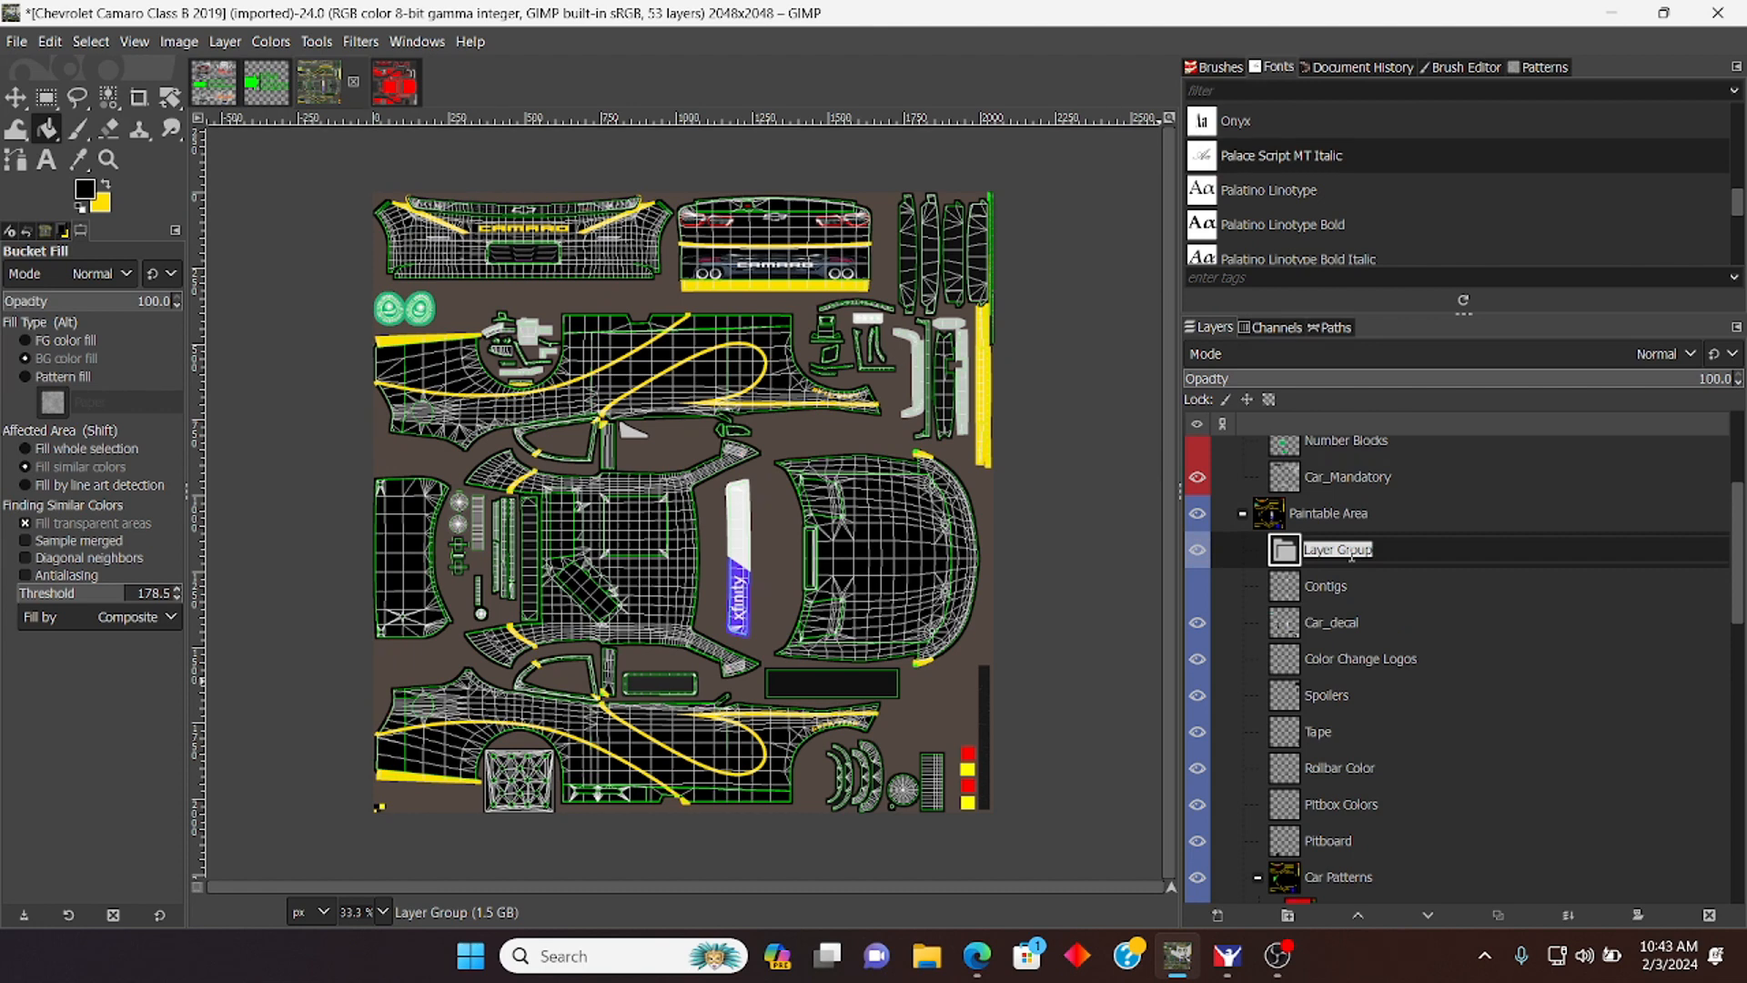
pyautogui.write('decals')
pyautogui.click(1385, 480)
pyautogui.click(1336, 552)
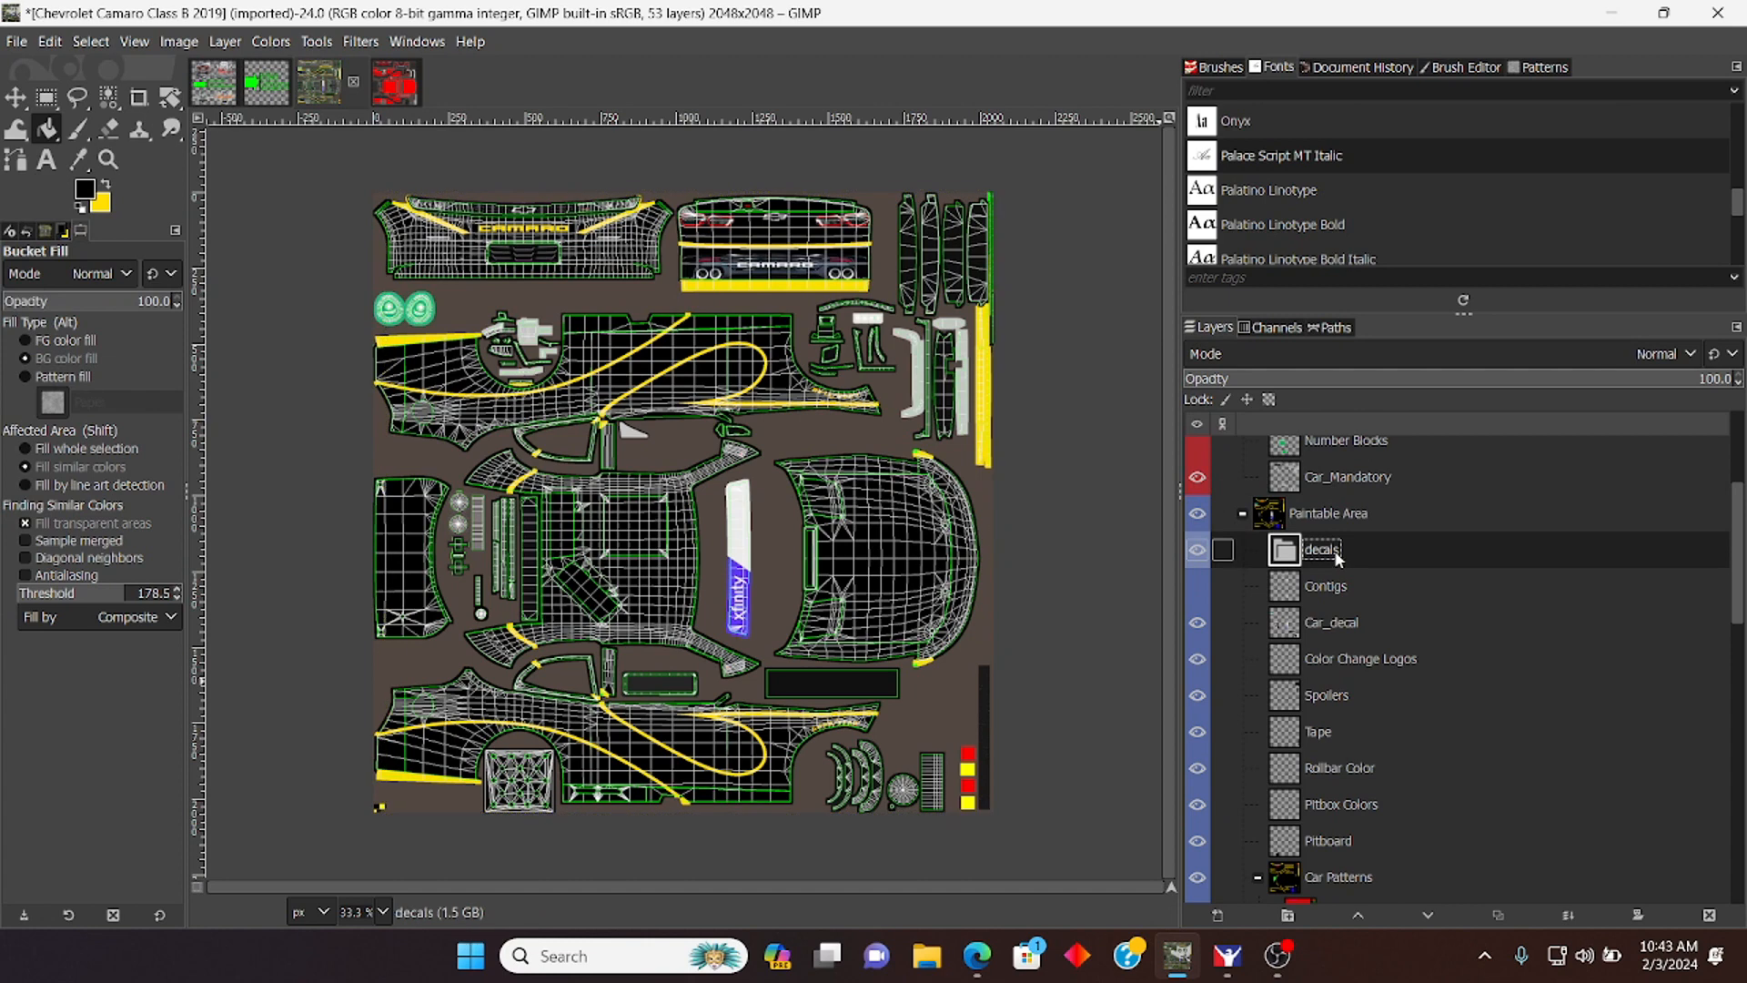
# Step: With the decals group selected, start opening an image as layers and go to the Documents folder
pyautogui.rightClick(1337, 557)
pyautogui.click(1326, 554)
pyautogui.click(17, 41)
pyautogui.click(66, 155)
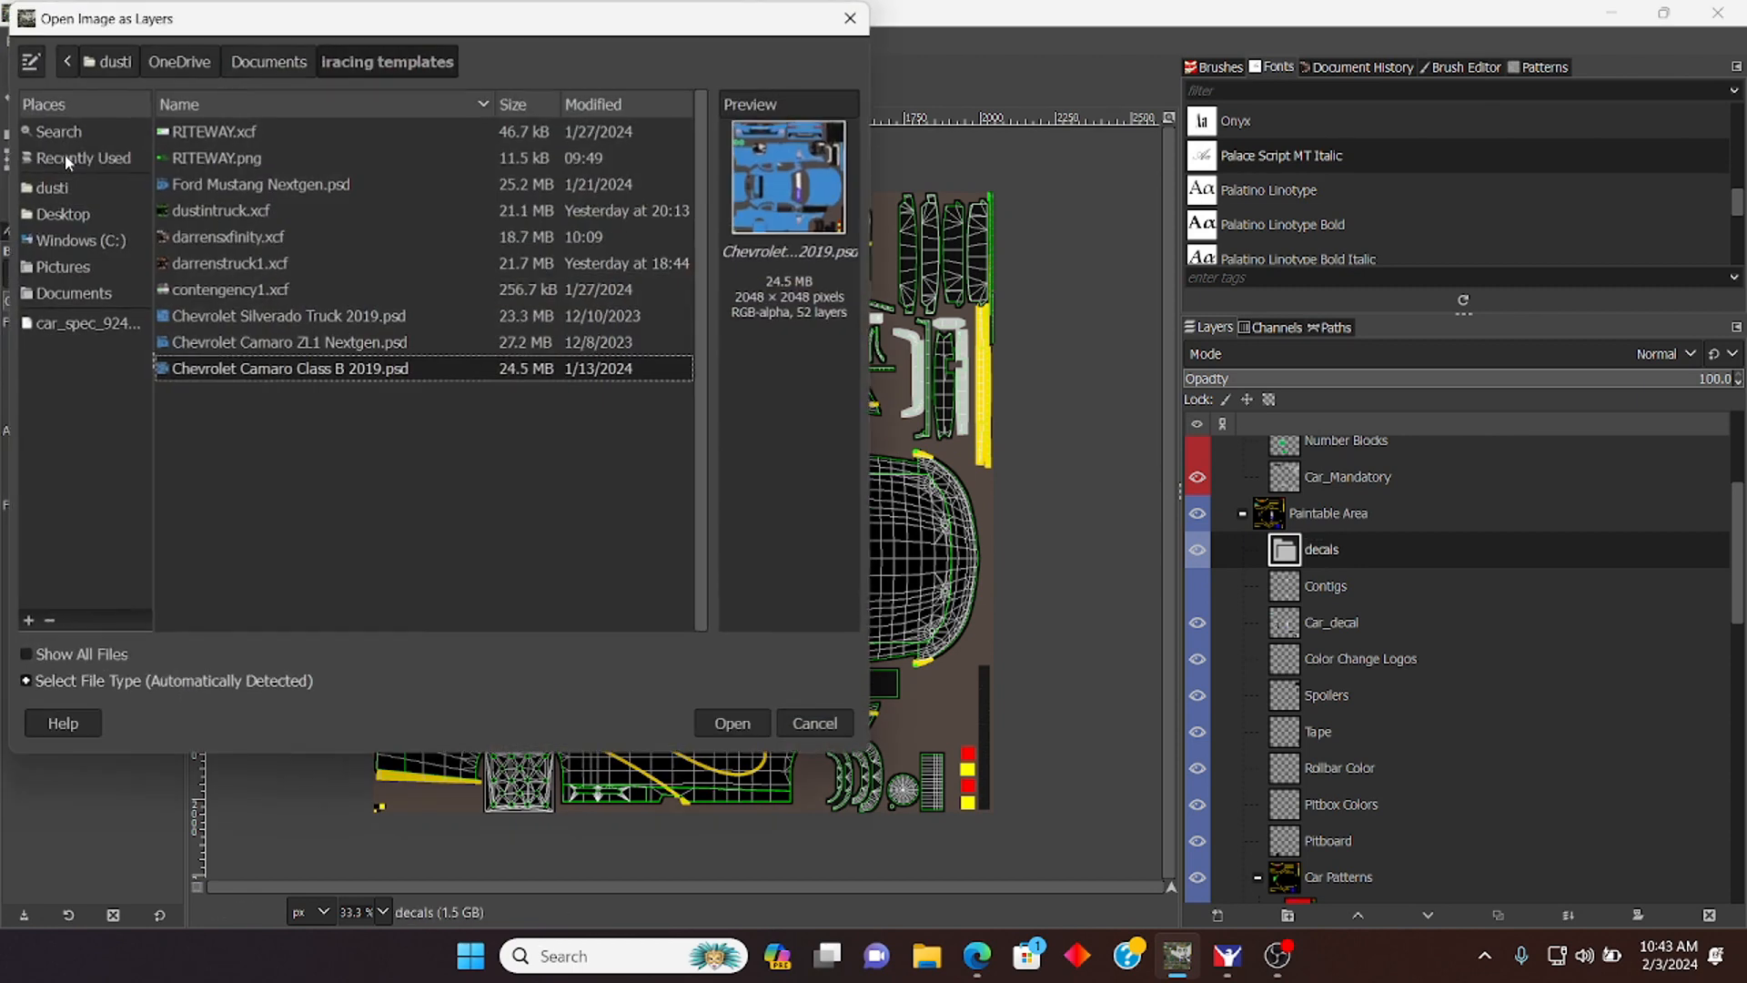
pyautogui.click(98, 295)
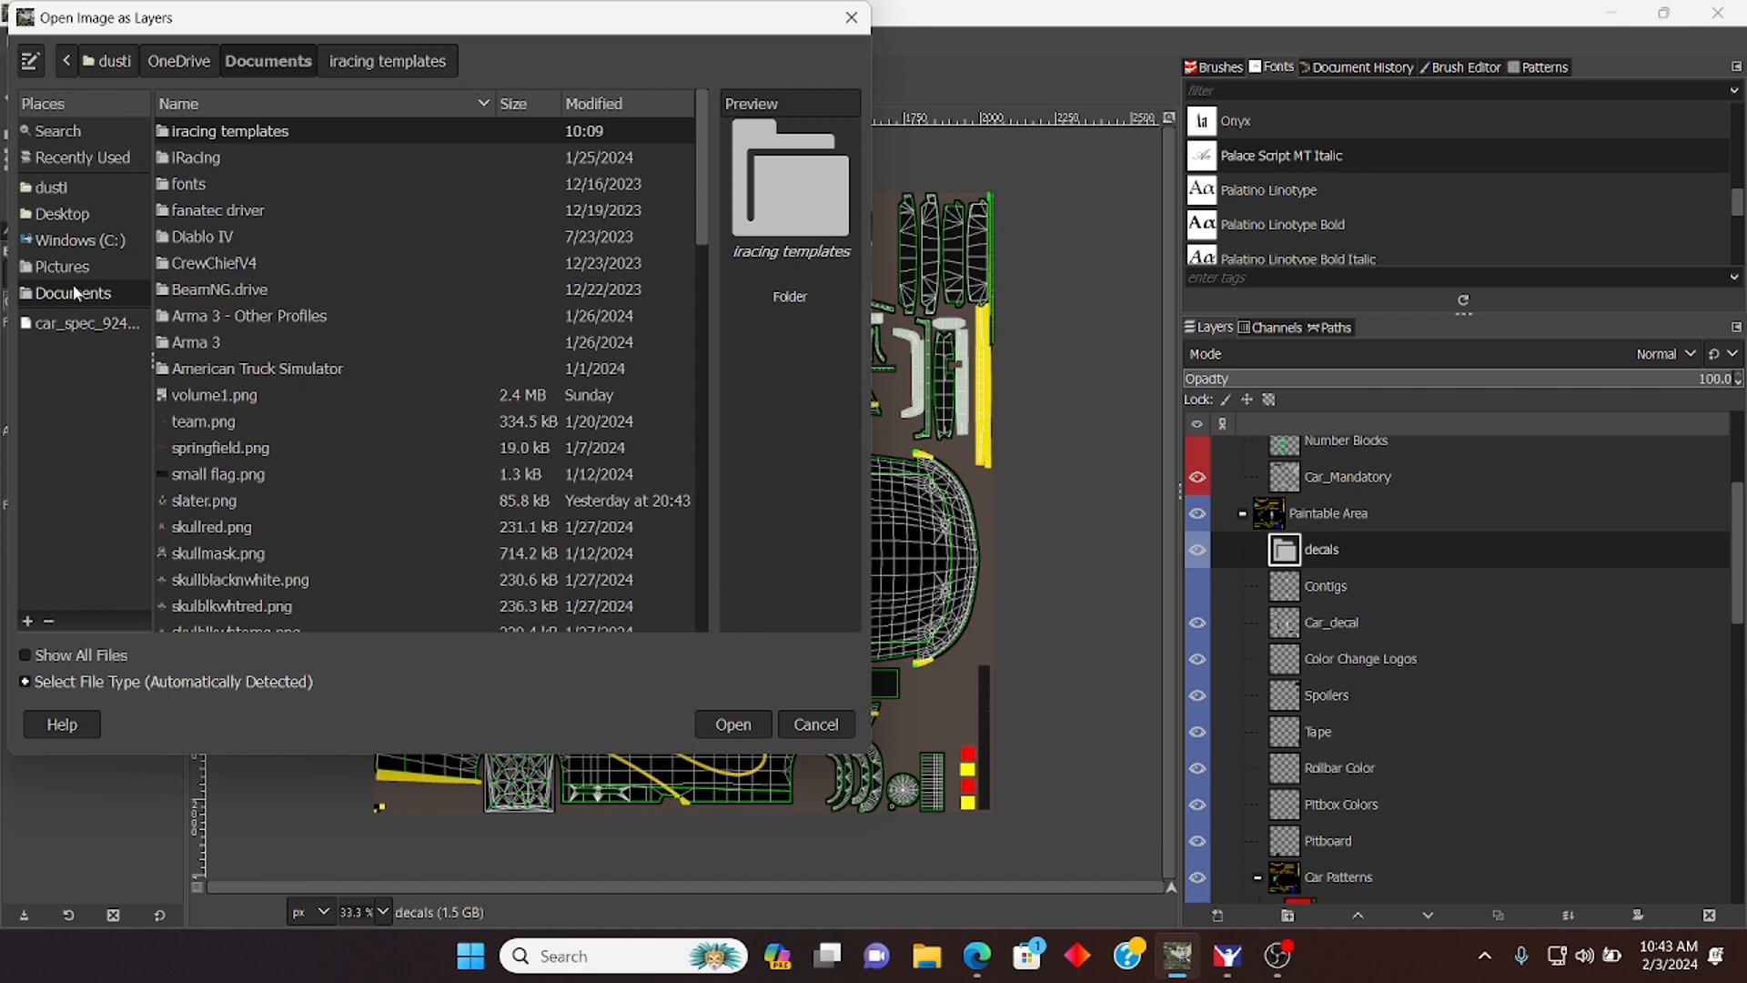
# Step: Preview the image files in the Documents folder one after another to find a suitable decal
pyautogui.scroll(-3, 244, 526)
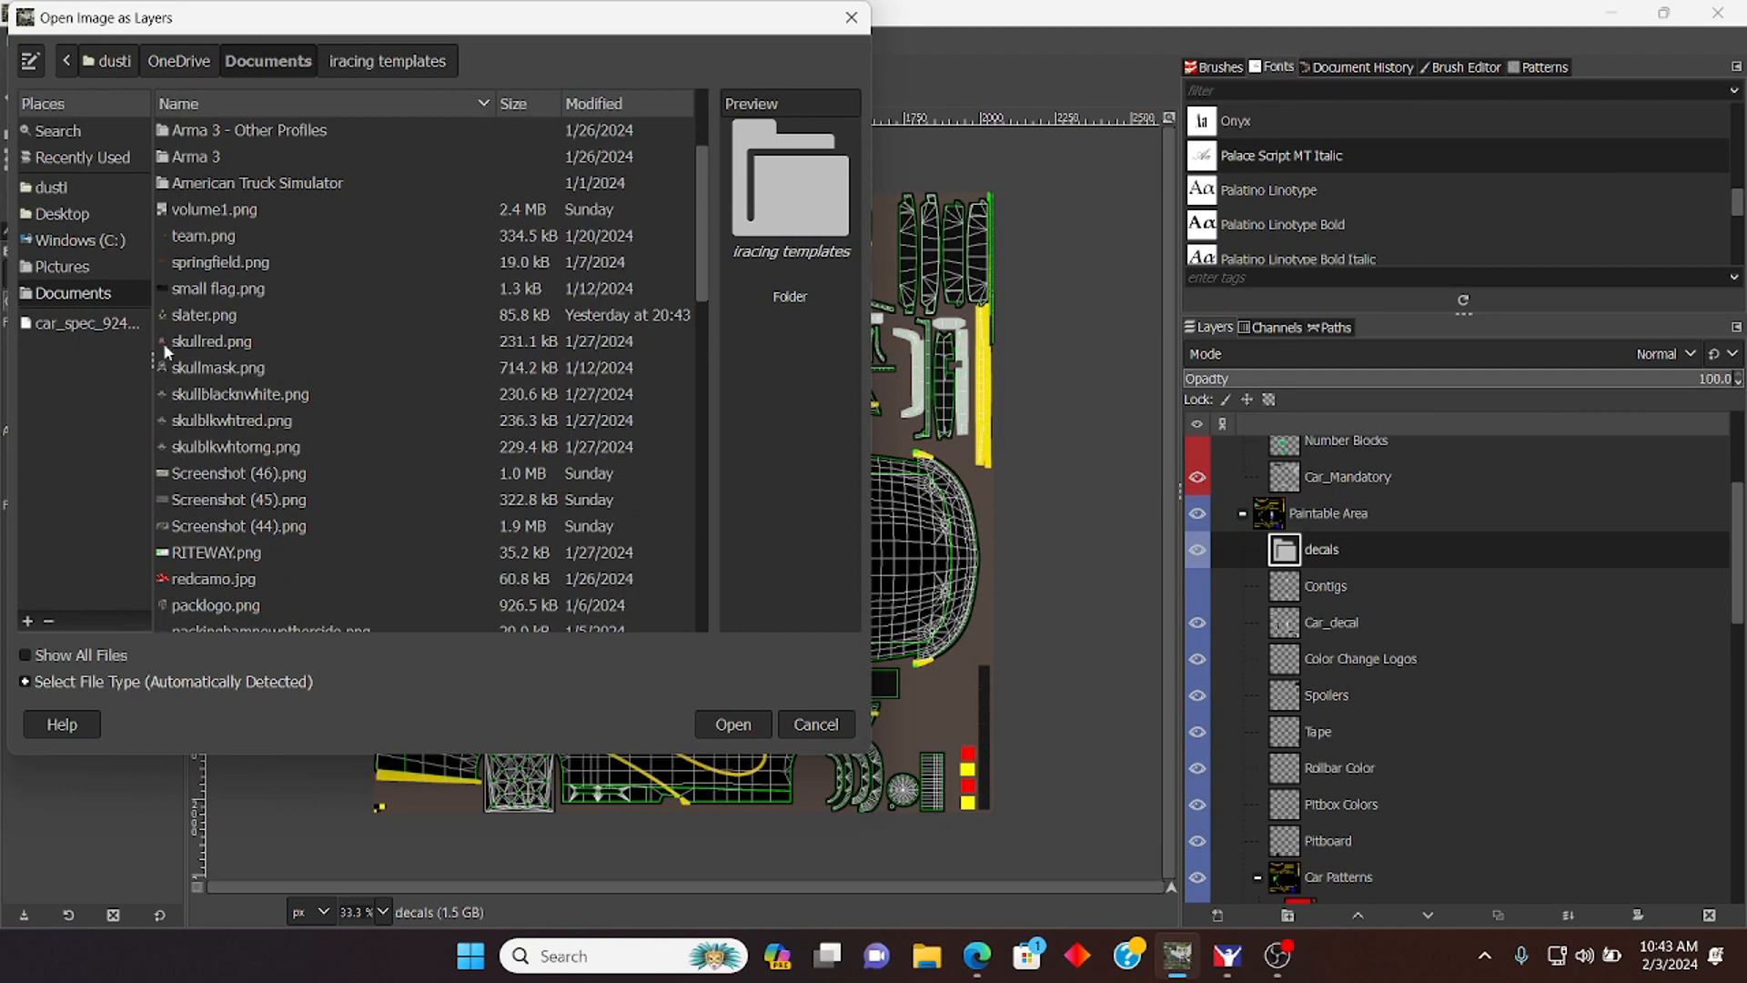
pyautogui.click(213, 244)
pyautogui.click(214, 264)
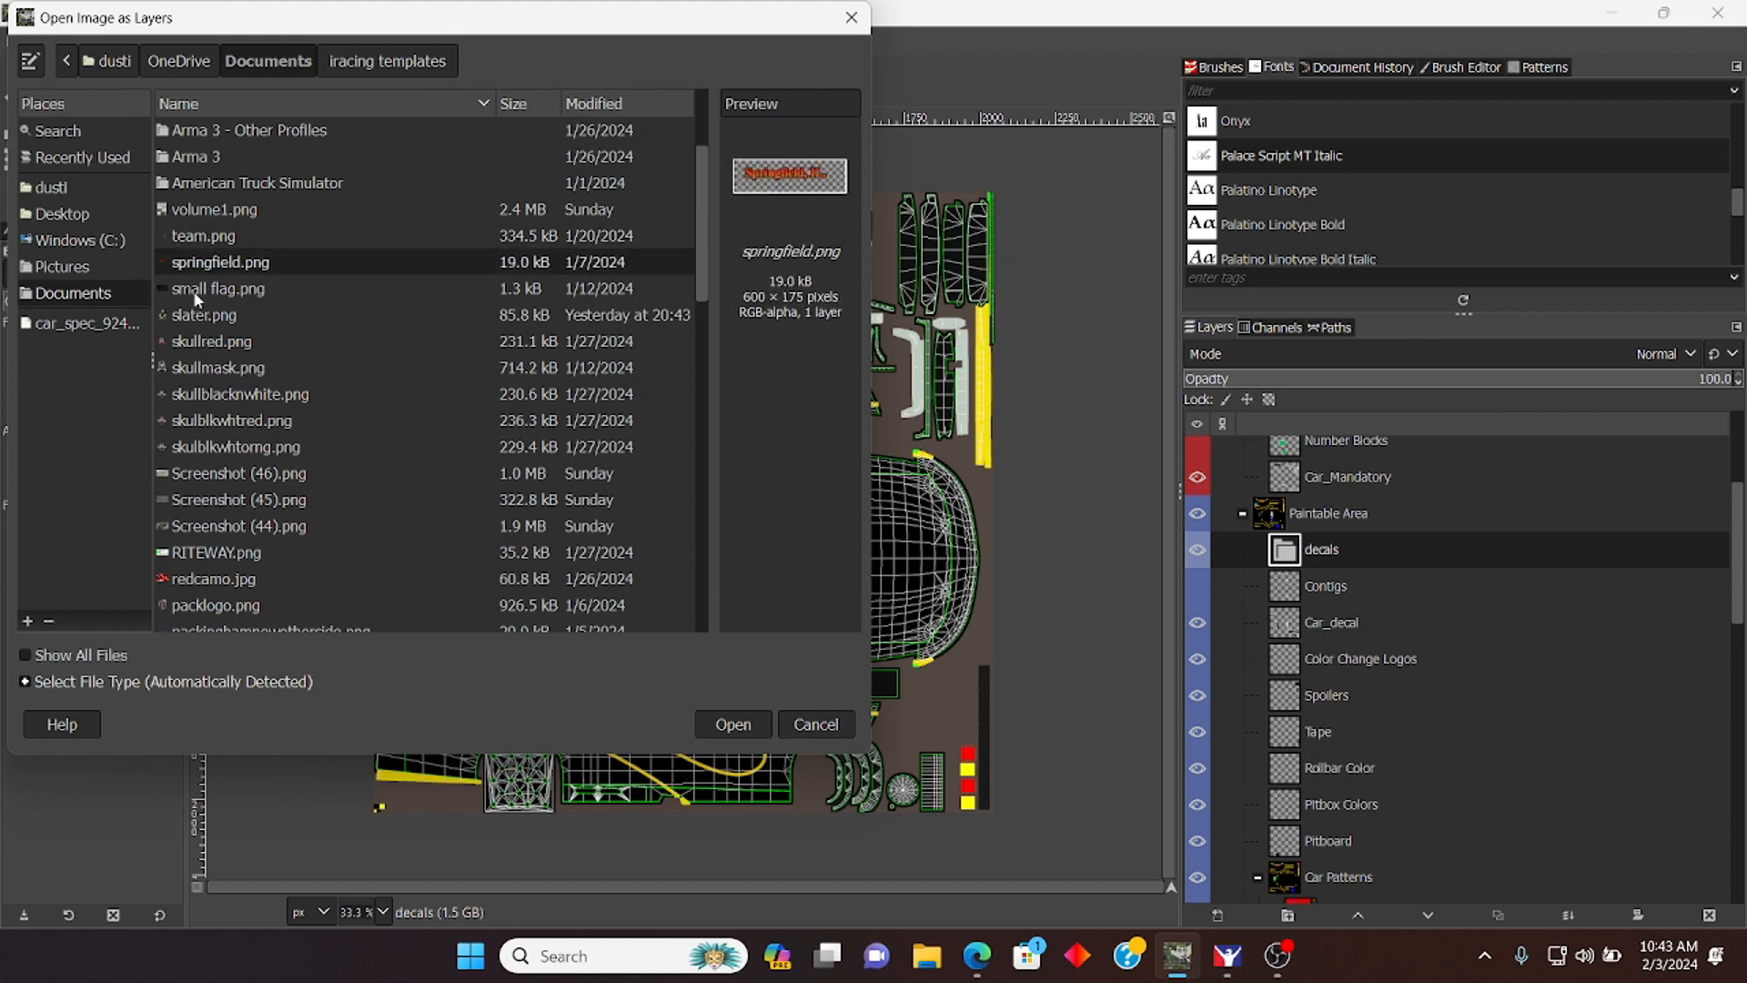
pyautogui.click(213, 367)
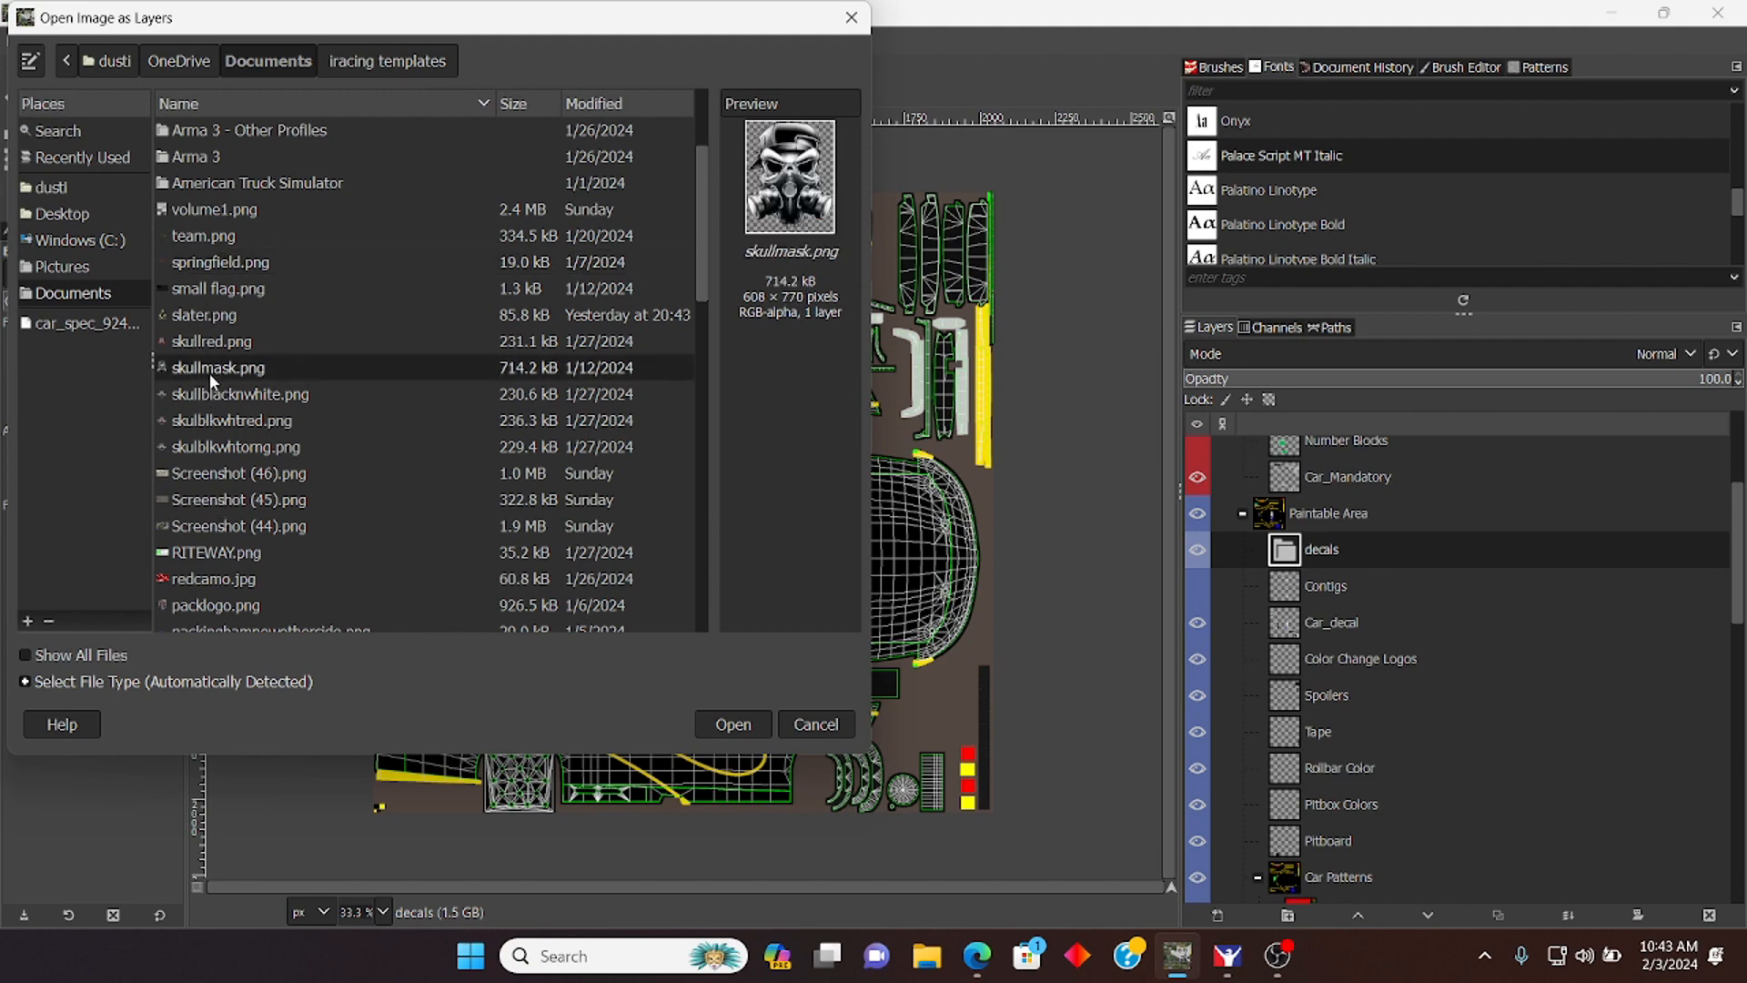
pyautogui.click(208, 396)
pyautogui.click(199, 424)
pyautogui.scroll(-3, 191, 523)
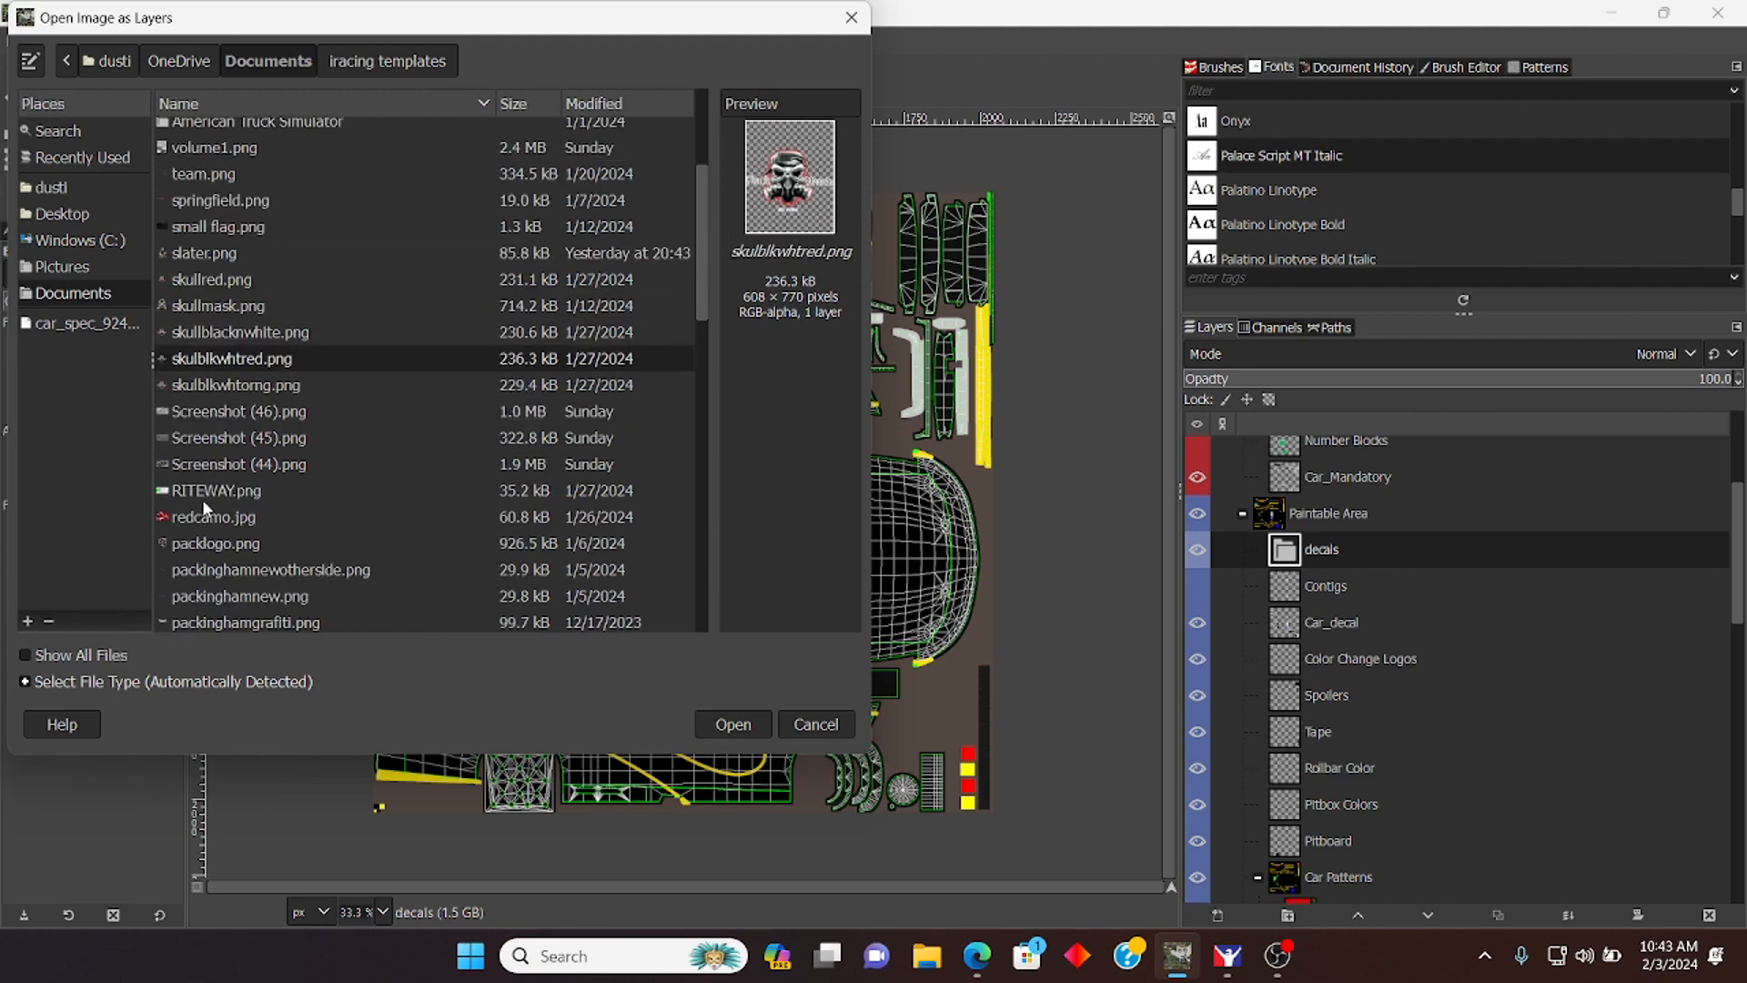
pyautogui.click(199, 462)
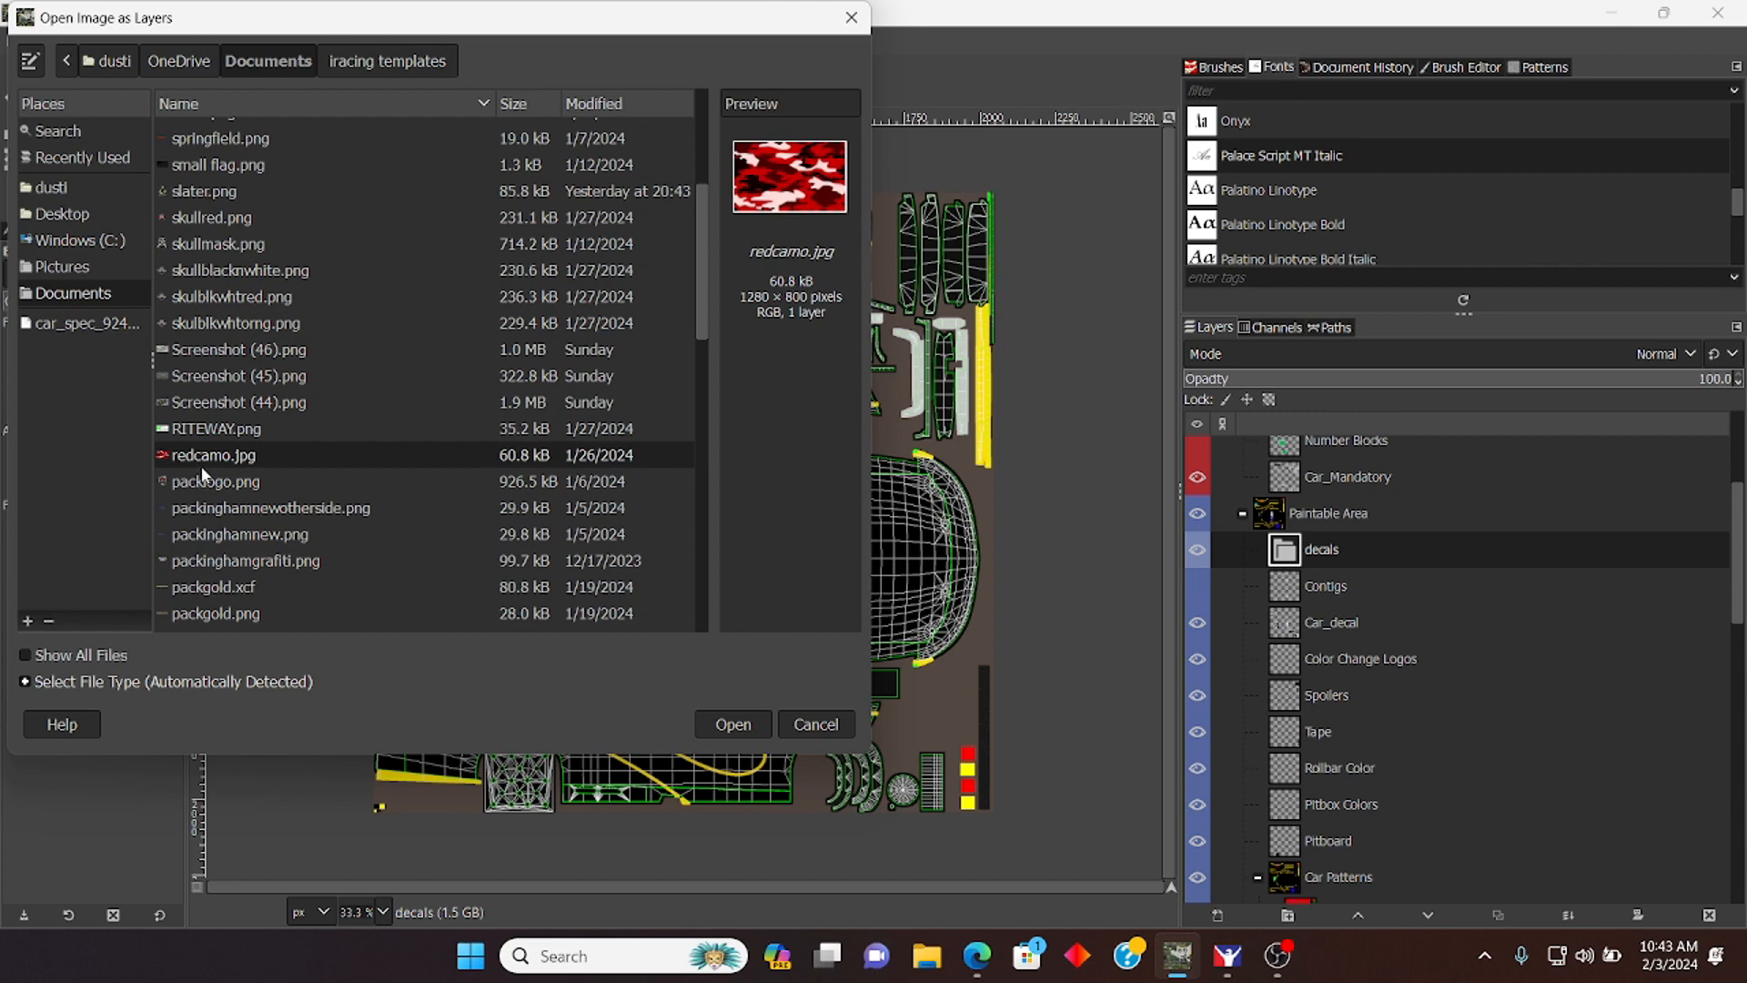
pyautogui.press('Down')
pyautogui.press('Down')
pyautogui.press('Down')
pyautogui.press('Down')
pyautogui.press('Down')
pyautogui.press('Down')
pyautogui.press('Down')
pyautogui.press('Down')
pyautogui.press('Down')
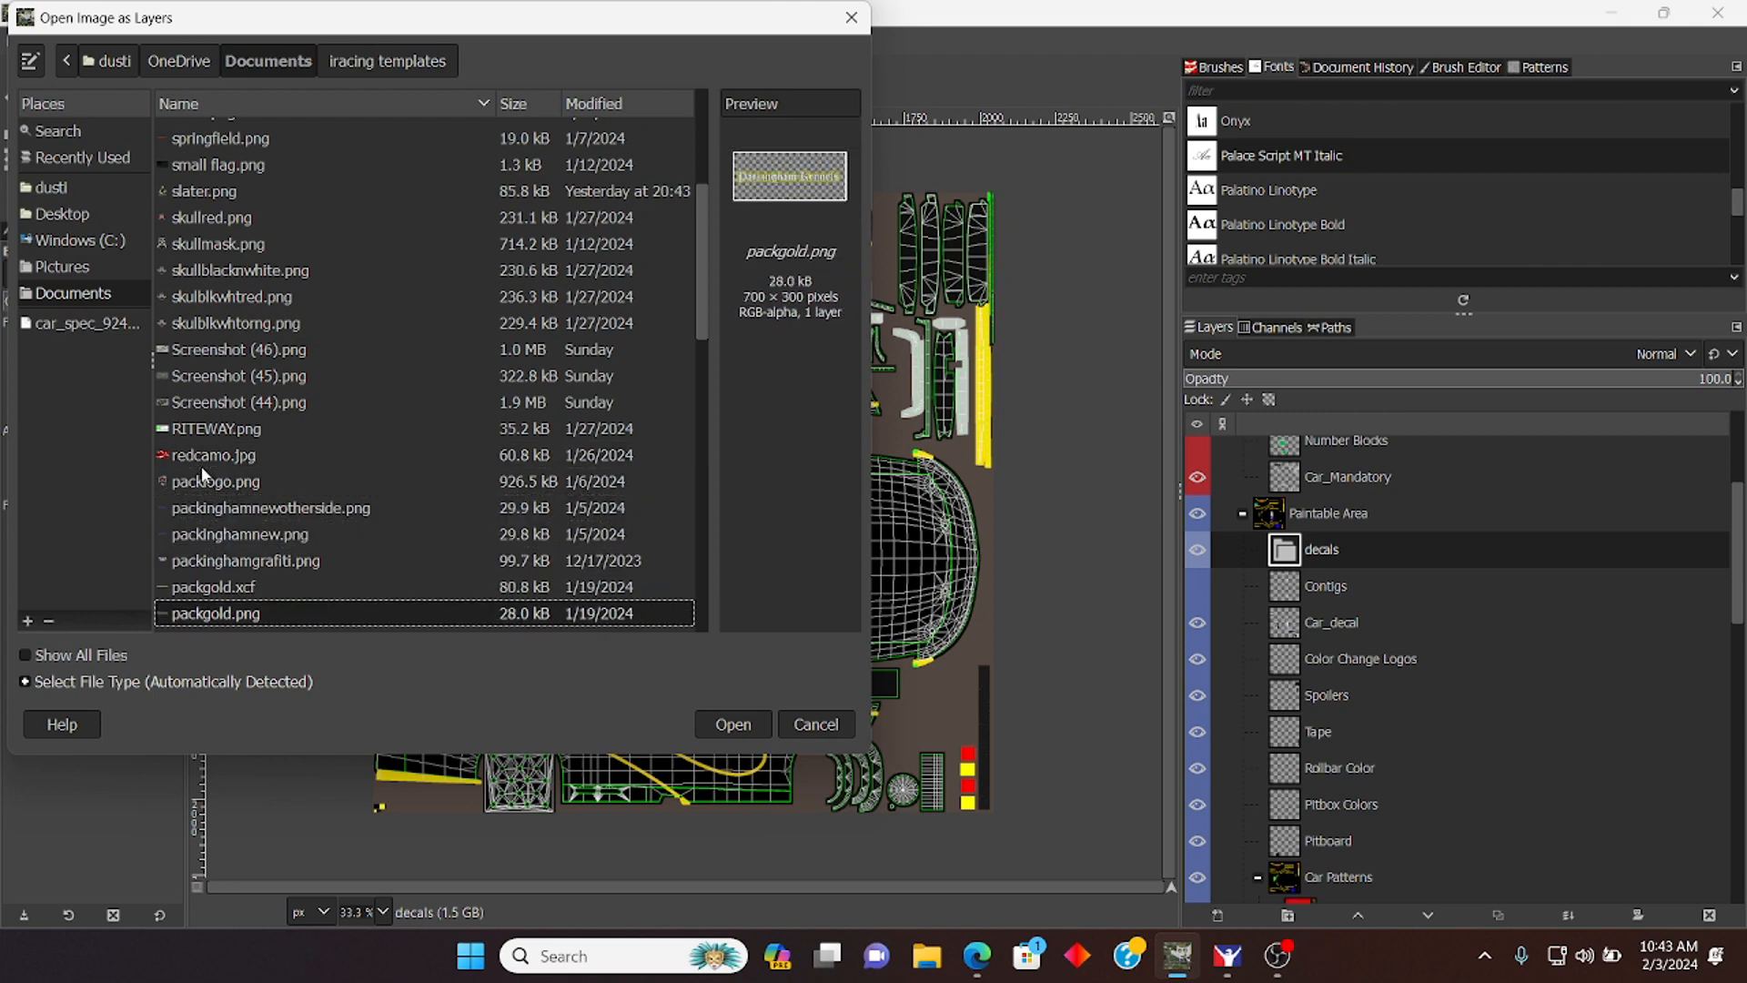
pyautogui.press('Down')
pyautogui.press('Down')
pyautogui.press('Down')
pyautogui.press('Down')
pyautogui.press('Down')
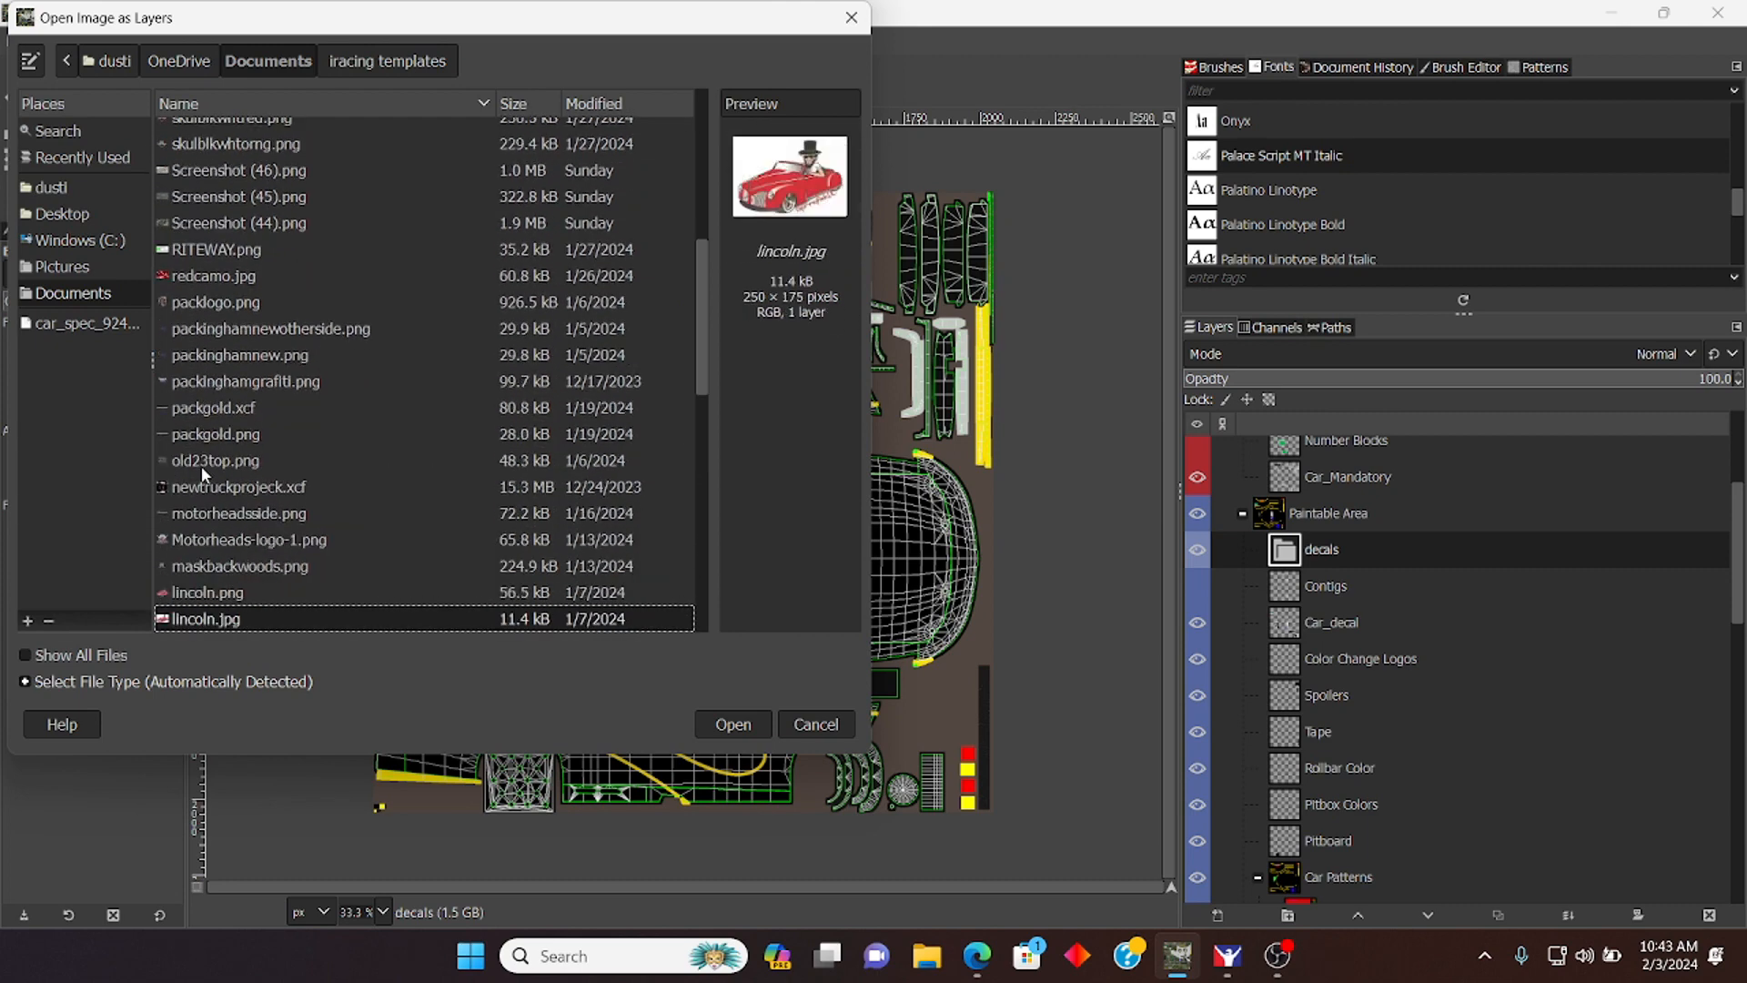
pyautogui.press('Down')
pyautogui.press('Down')
pyautogui.press('Down')
pyautogui.press('Down')
pyautogui.press('Down')
pyautogui.press('Down')
pyautogui.press('Down')
pyautogui.press('Down')
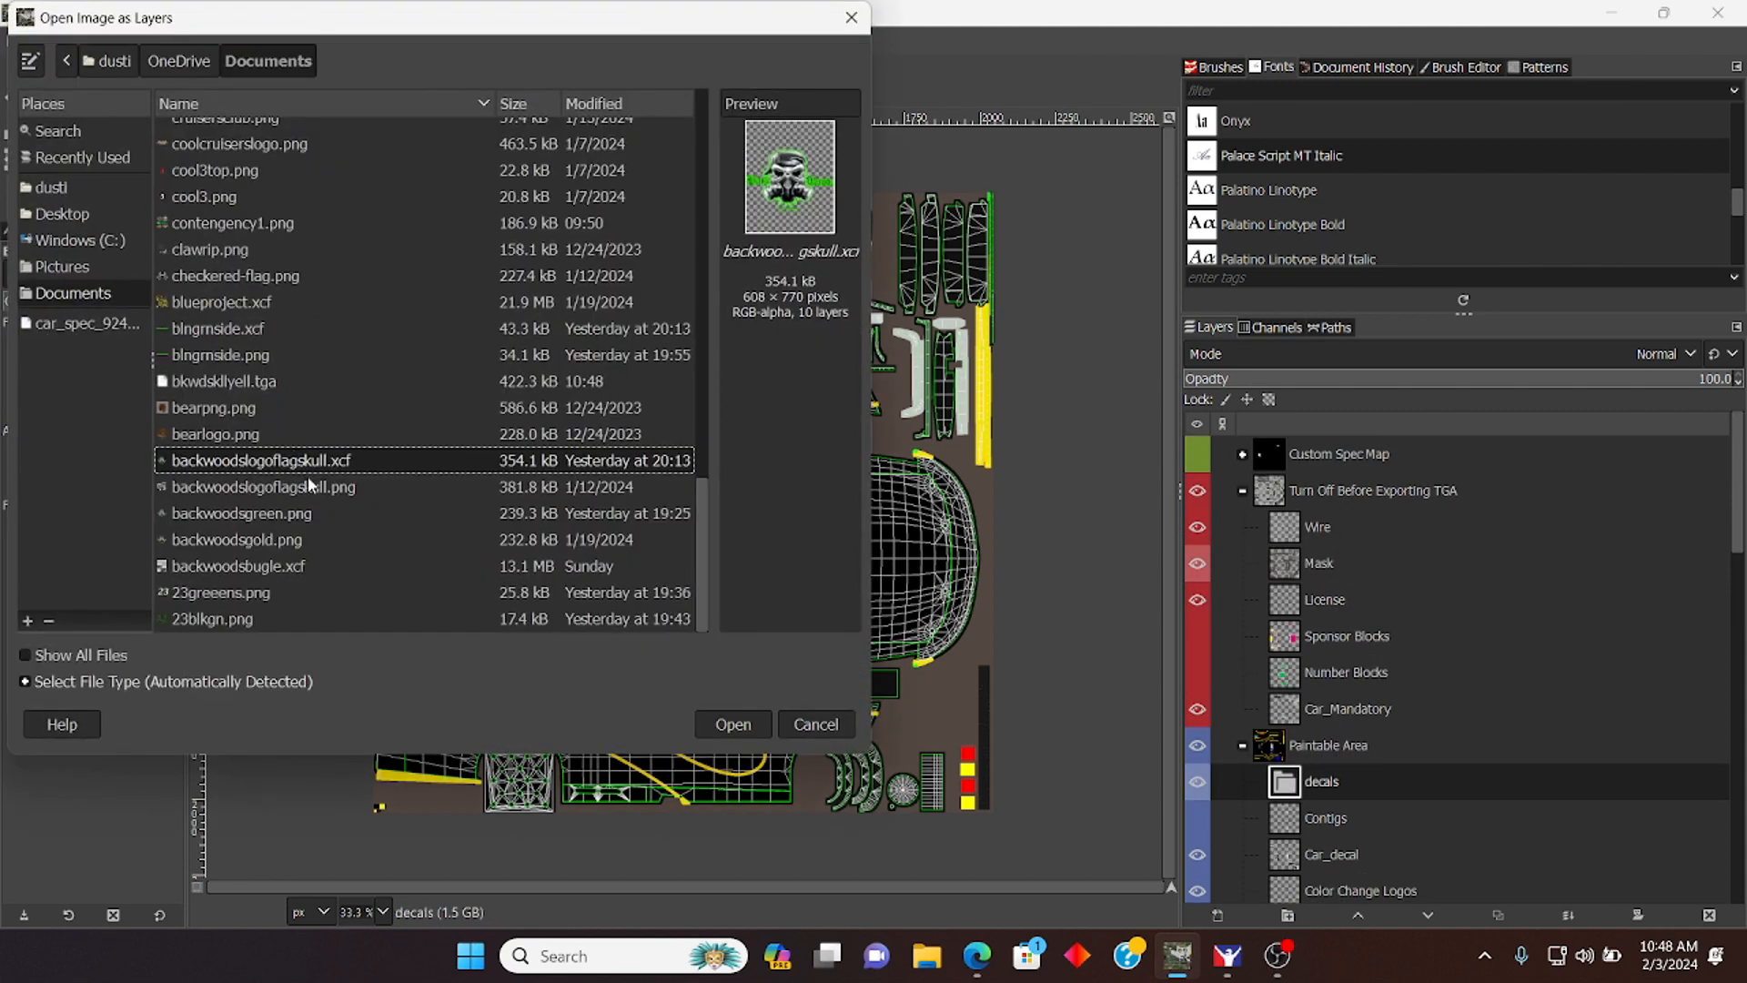
# Step: Import bkwdskllyell.tga from the Documents folder as a new layer in the decals group
pyautogui.click(341, 489)
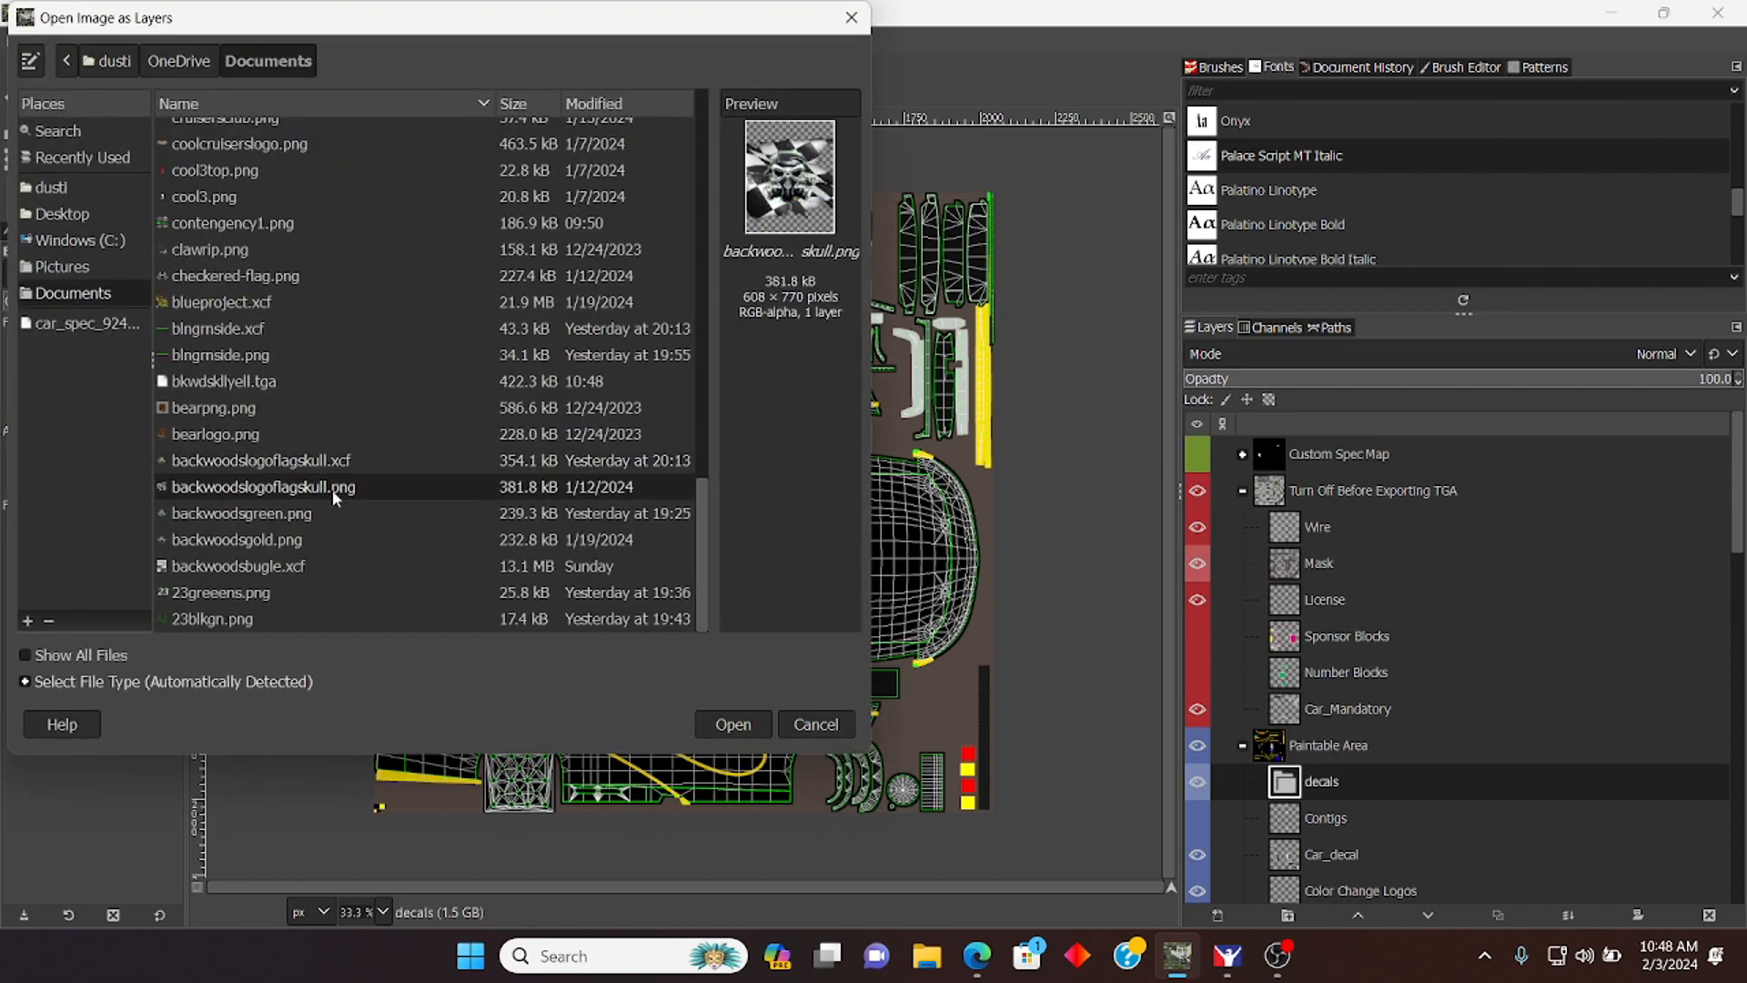
pyautogui.click(227, 381)
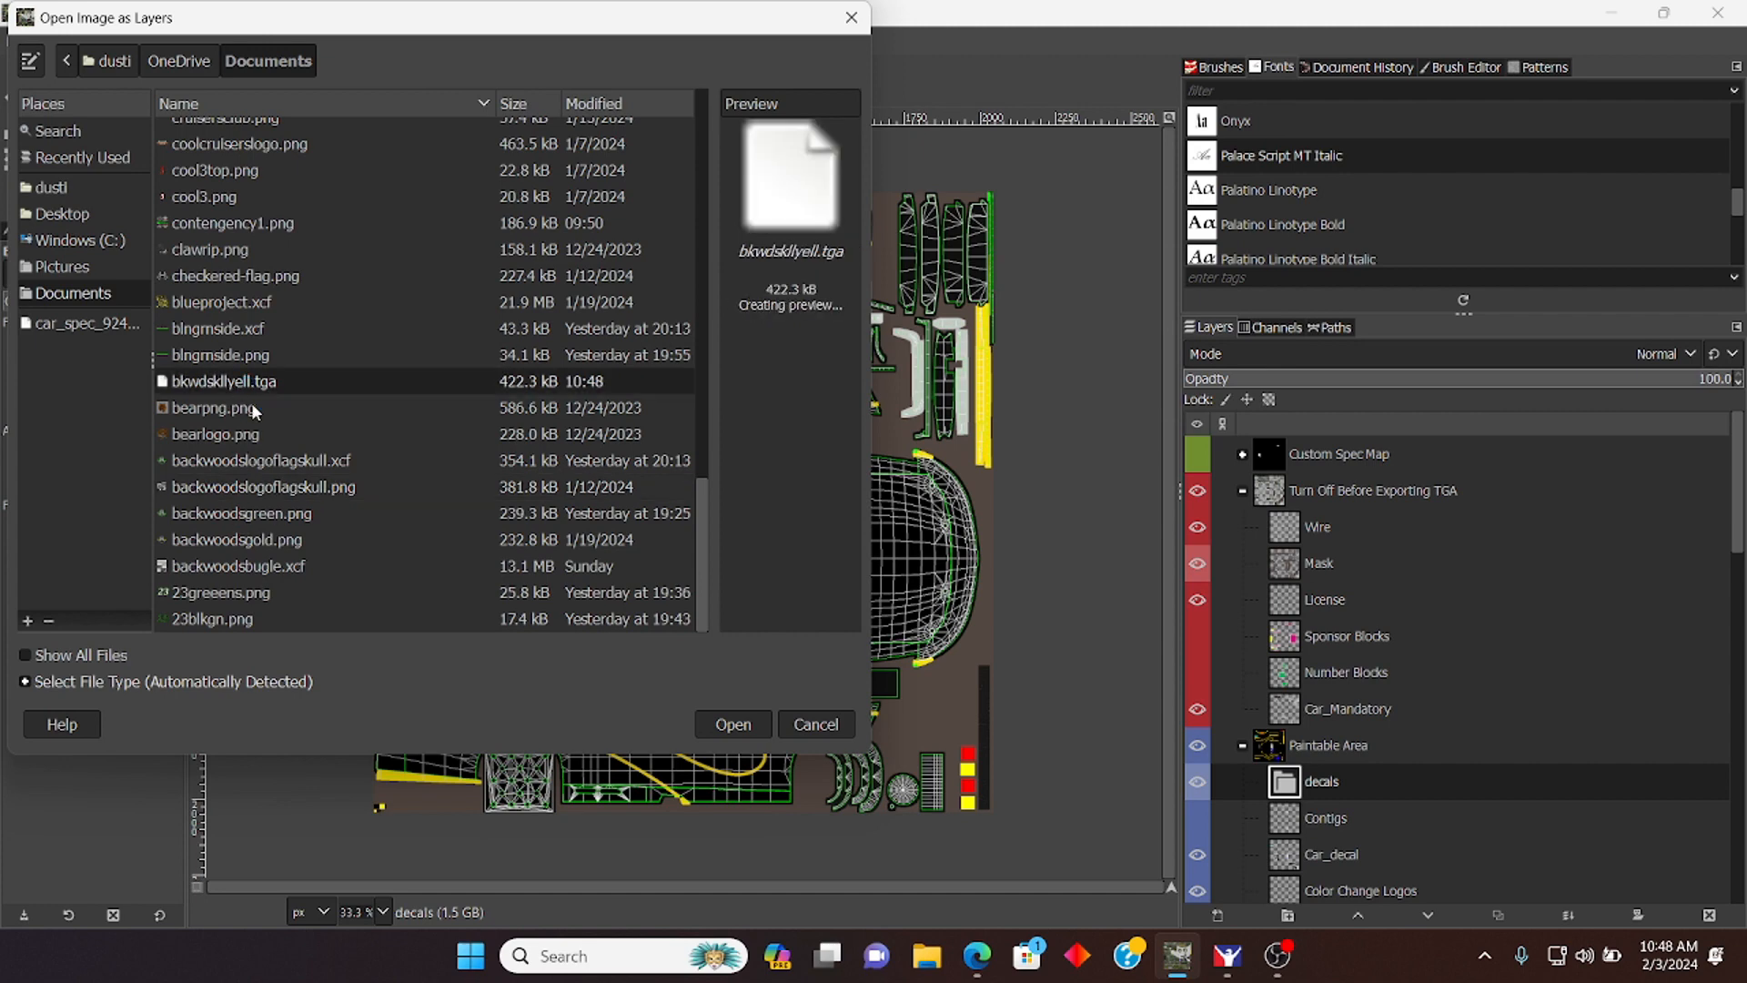
pyautogui.click(733, 723)
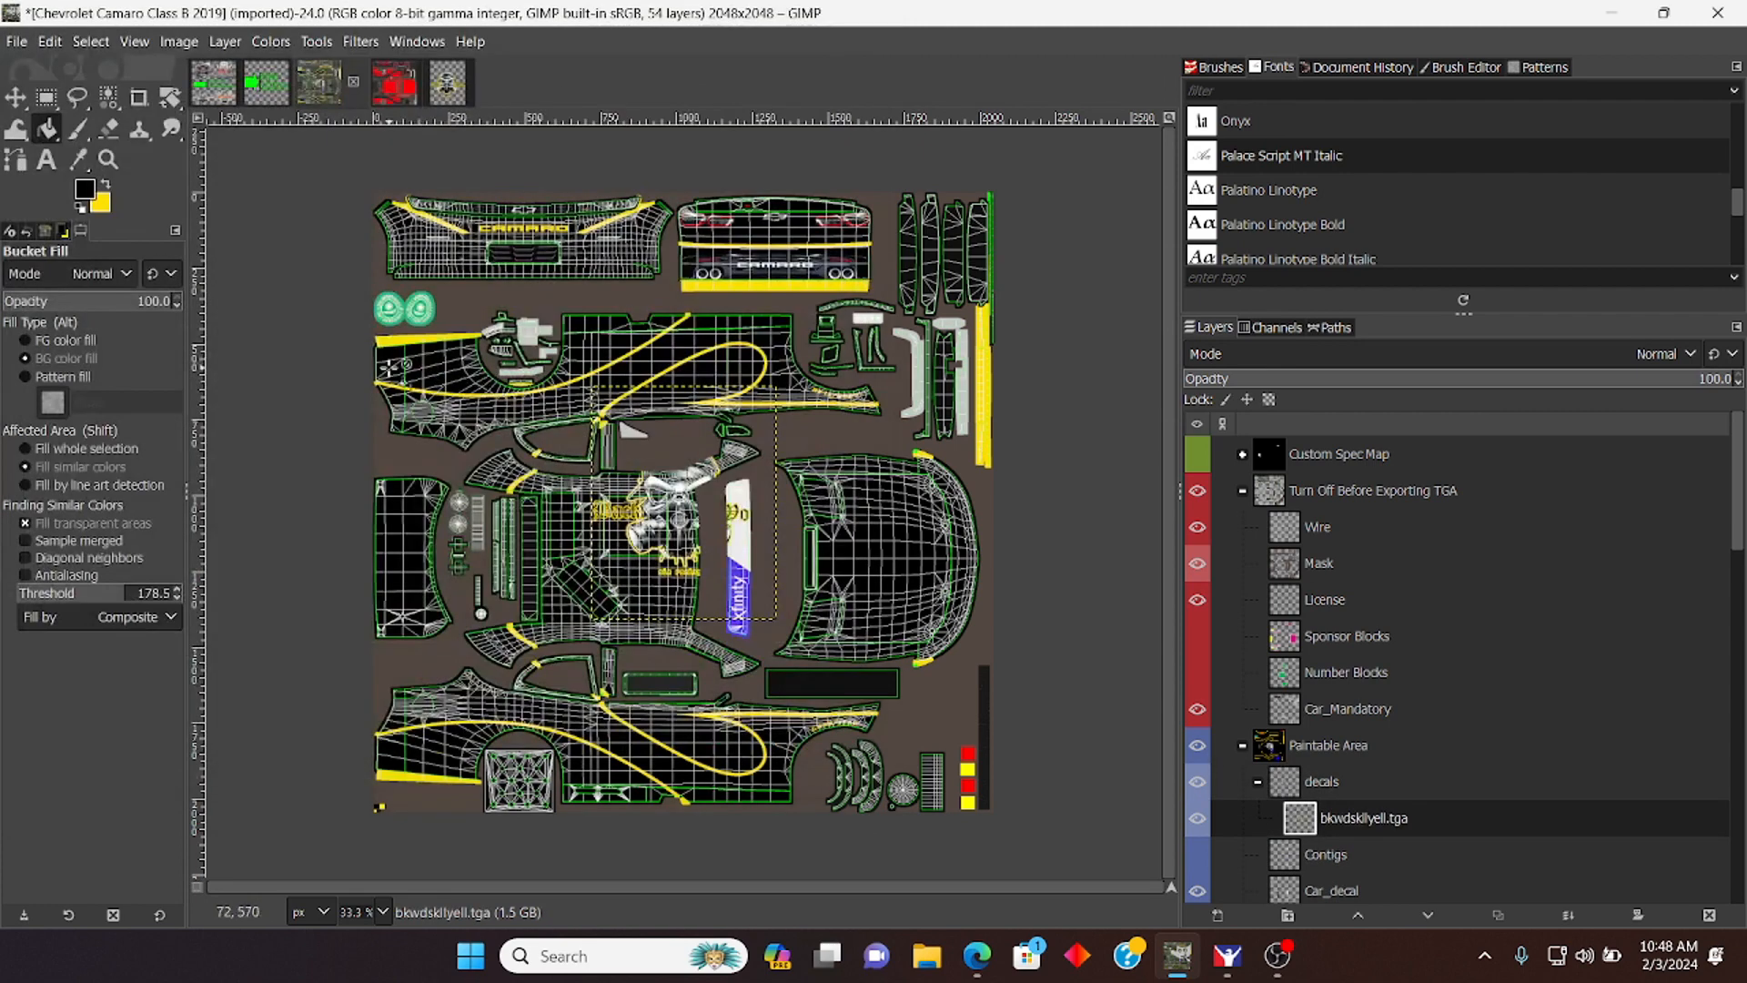
# Step: Move the bkwdskllyell.tga skull decal onto the hood and rotate it by -90 degrees
pyautogui.click(24, 104)
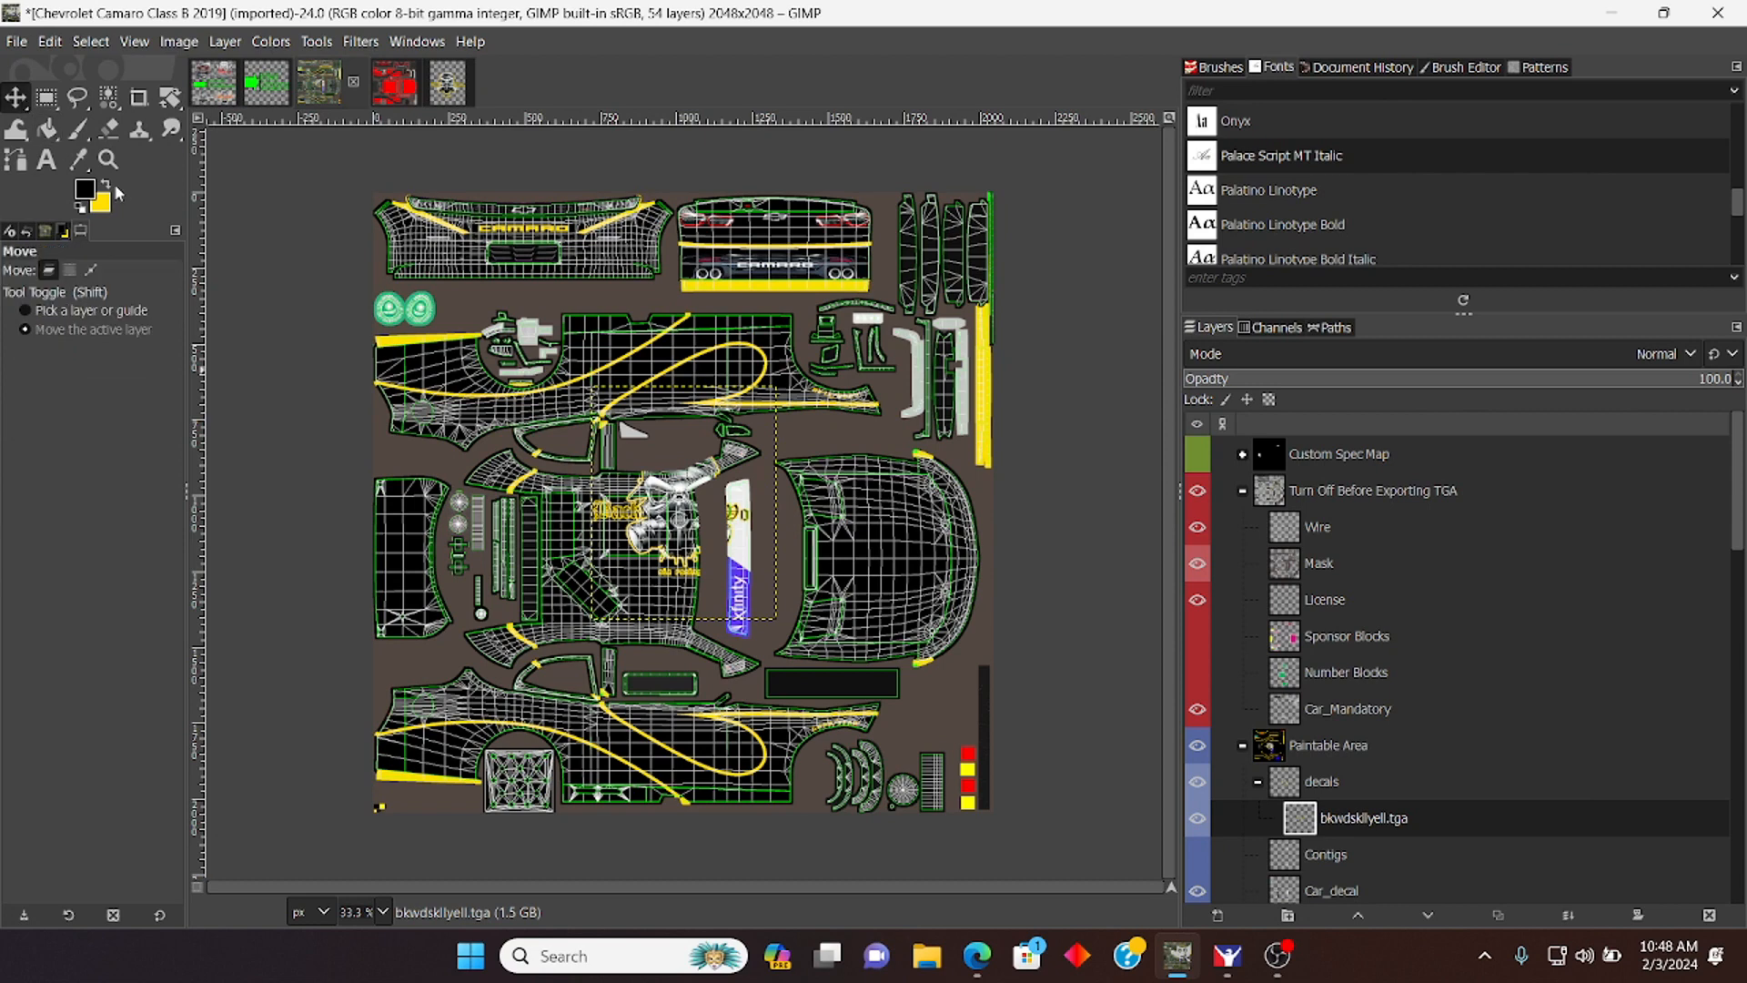
pyautogui.moveTo(674, 519); pyautogui.dragTo(875, 567)
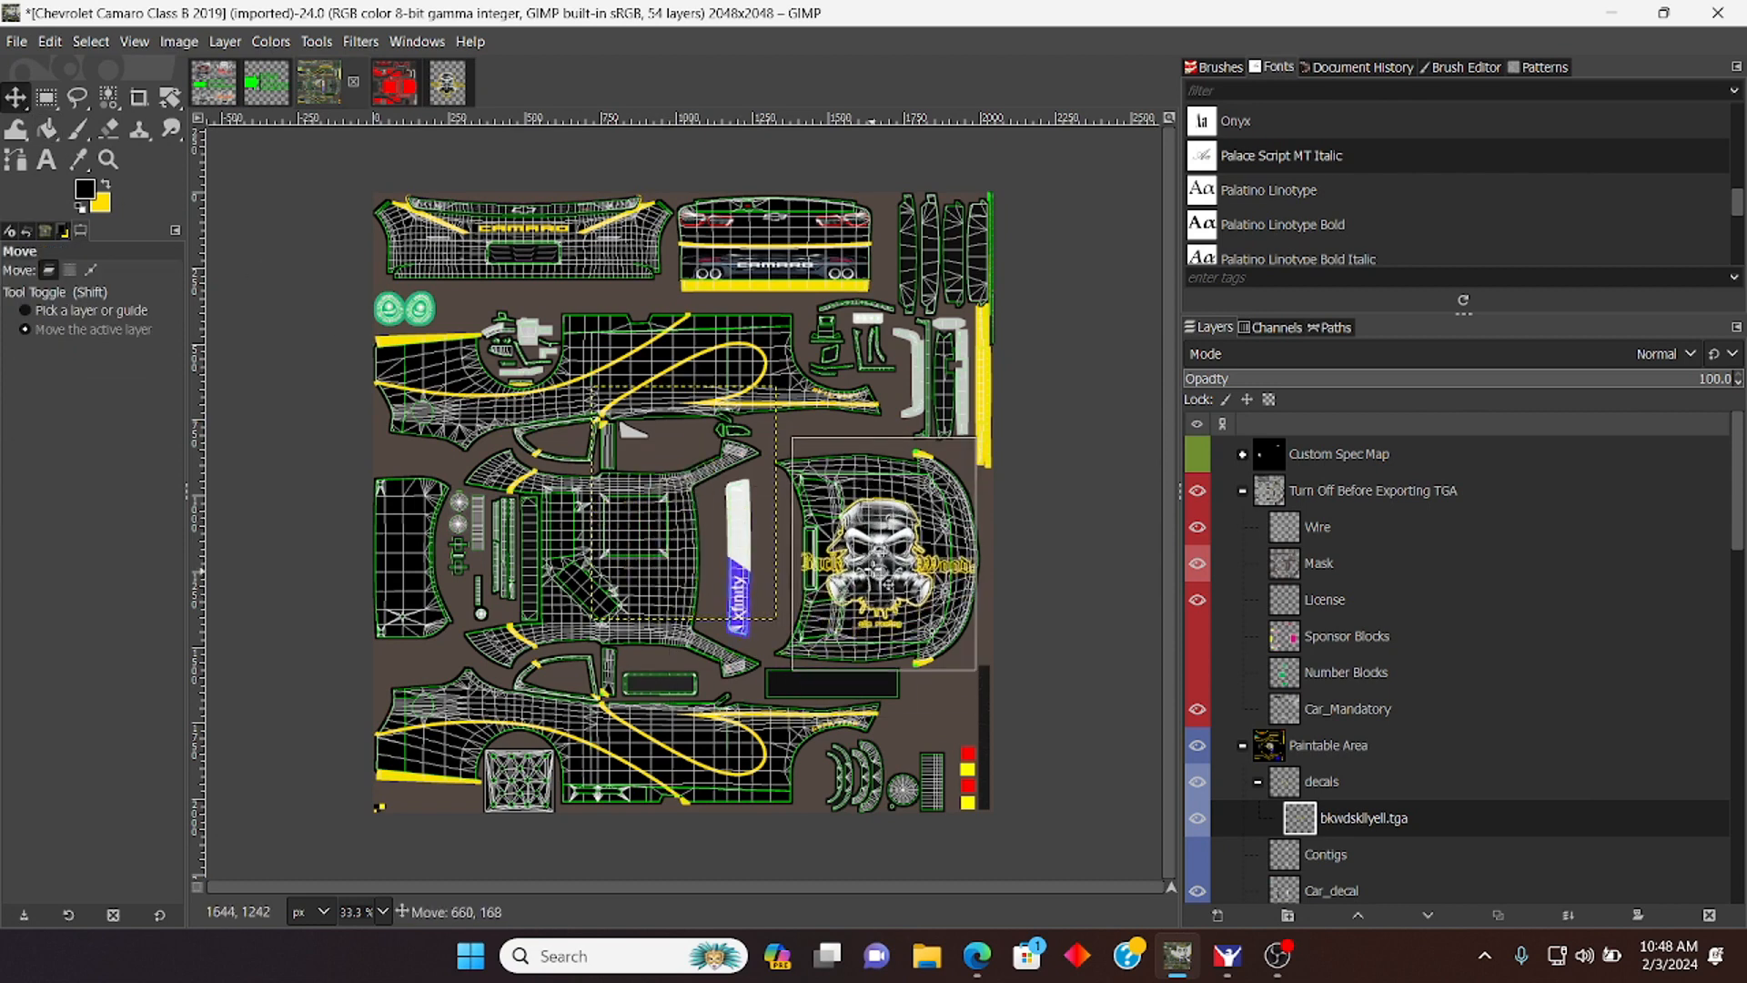
pyautogui.click(172, 99)
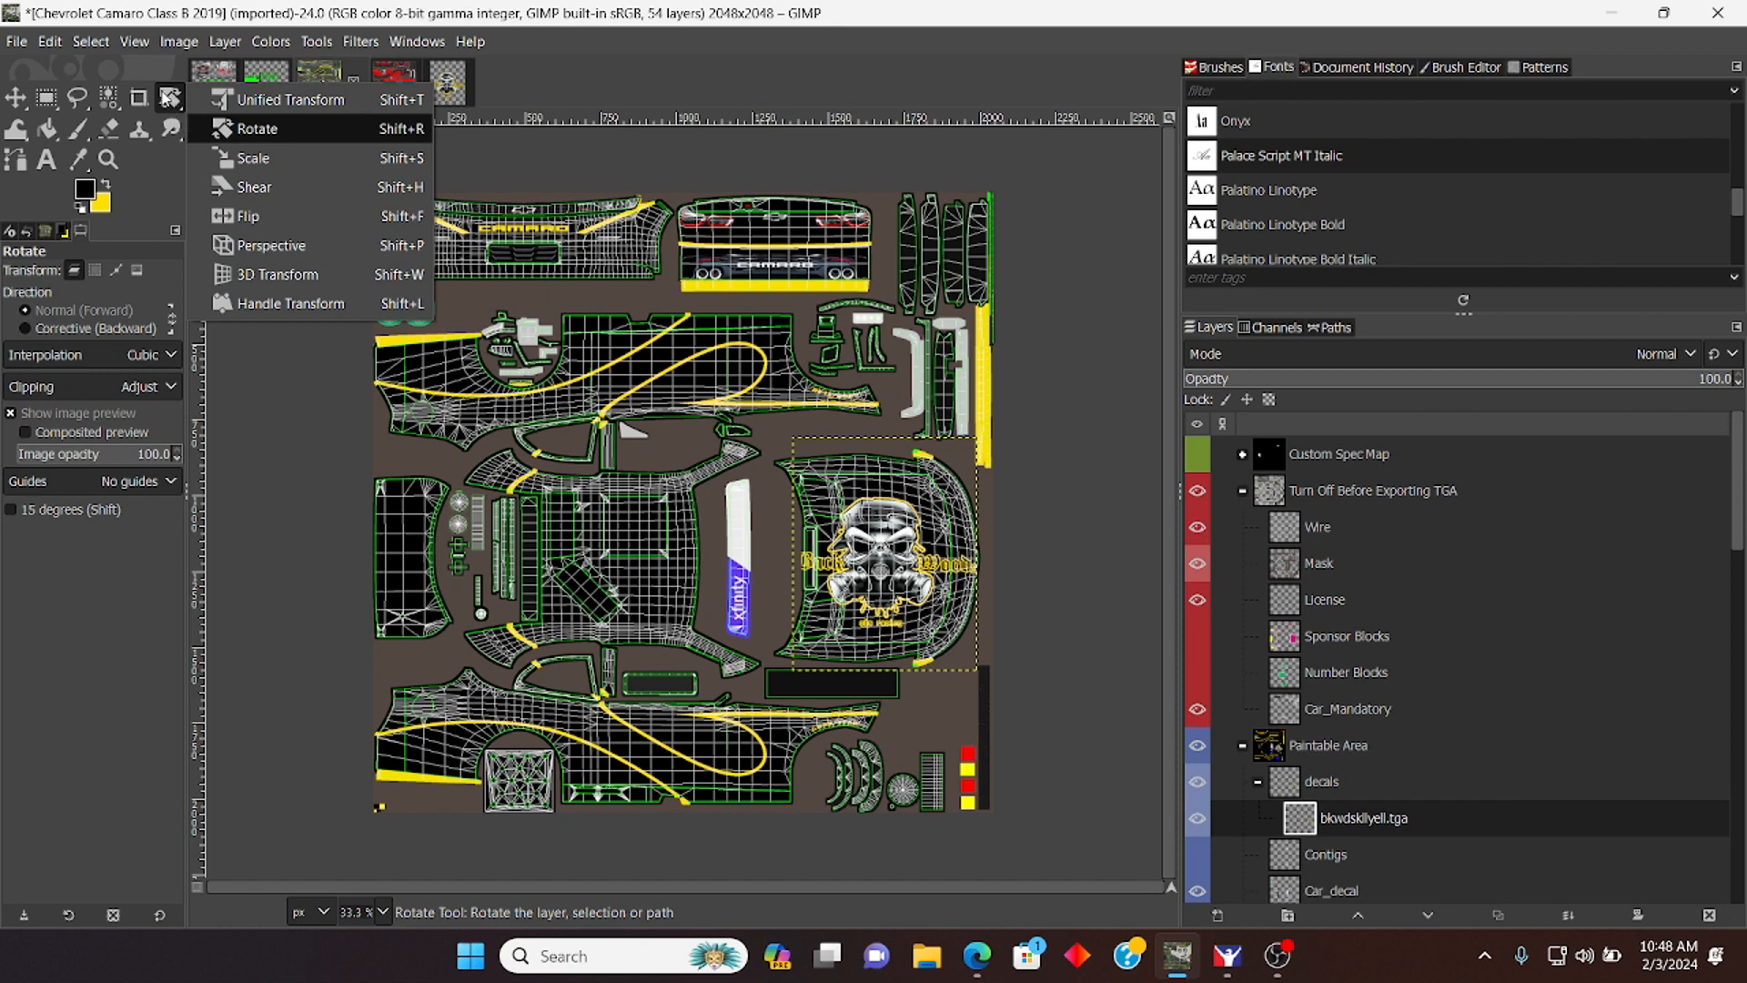
pyautogui.click(865, 562)
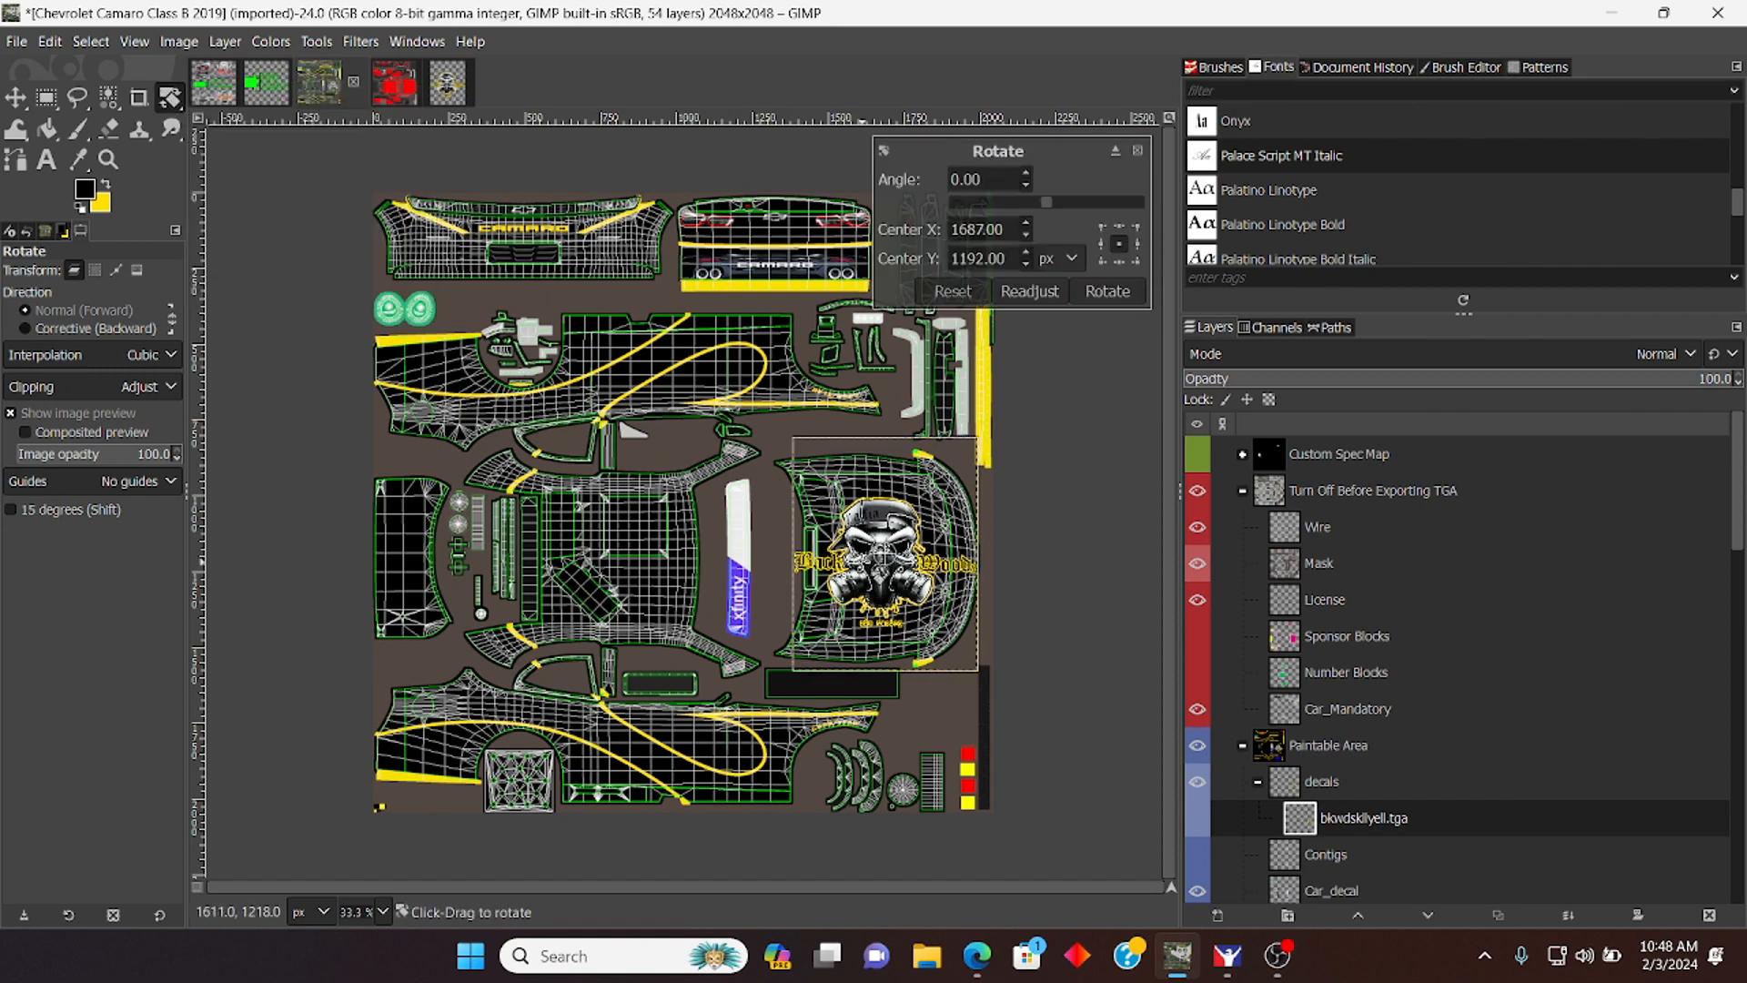
pyautogui.doubleClick(1013, 179)
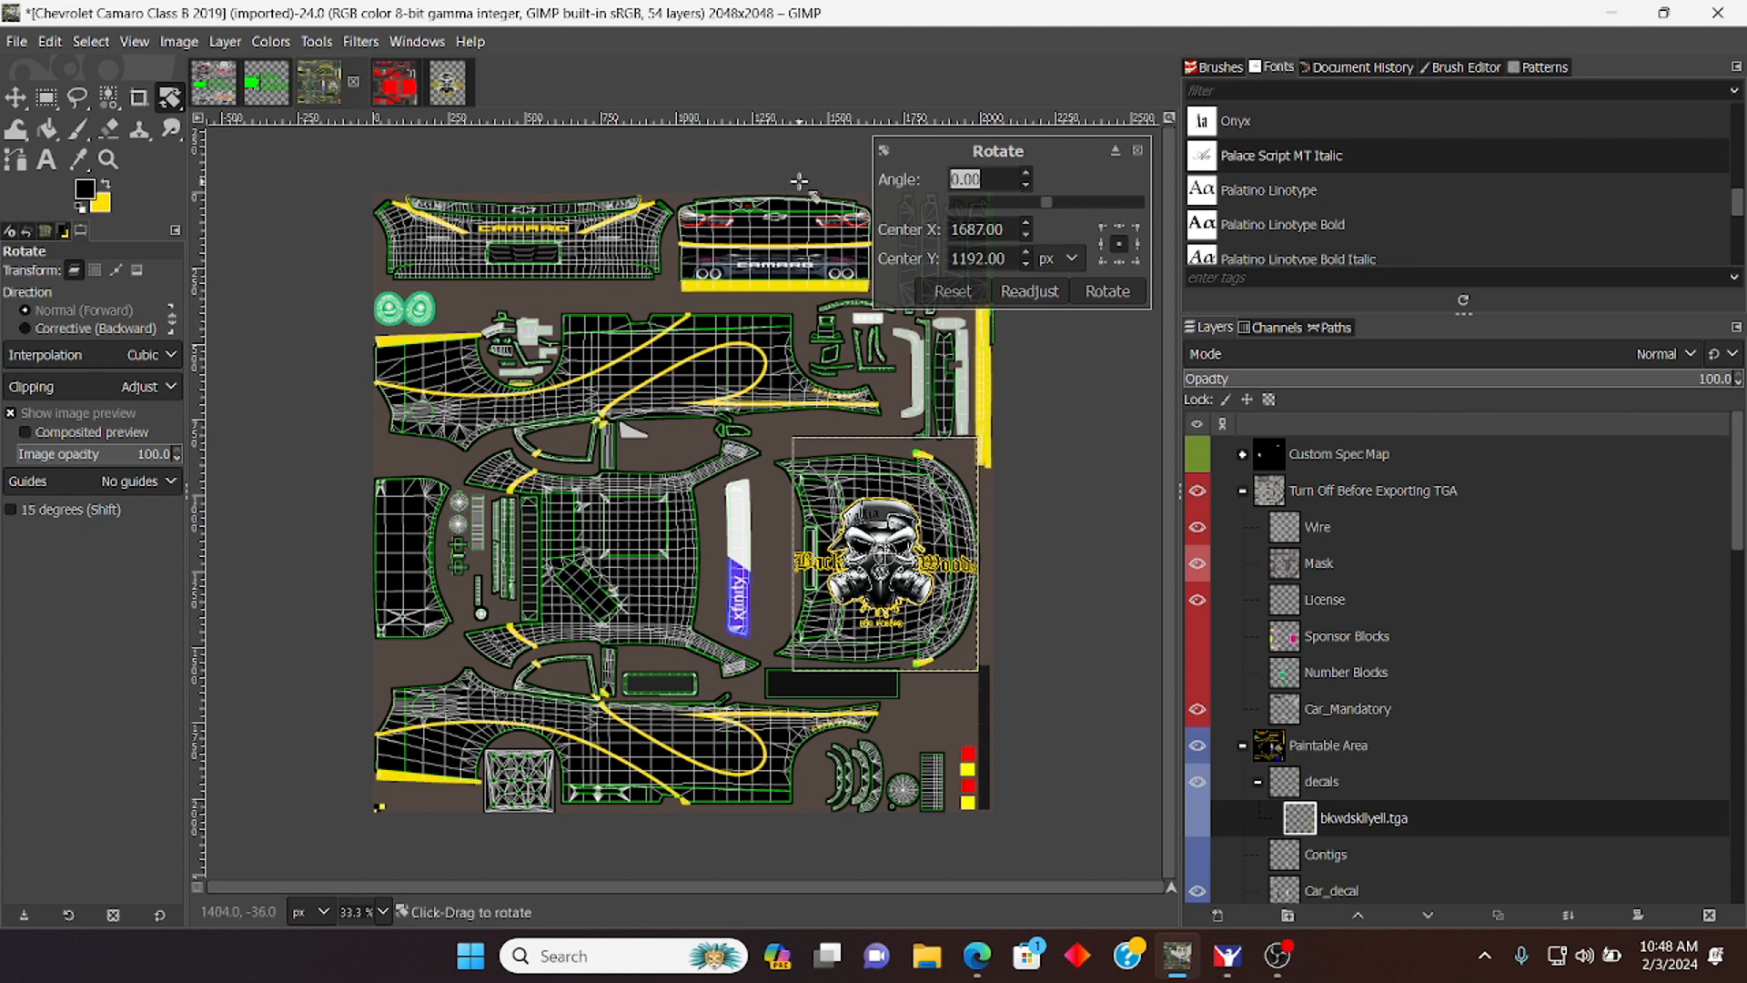
pyautogui.write('-90')
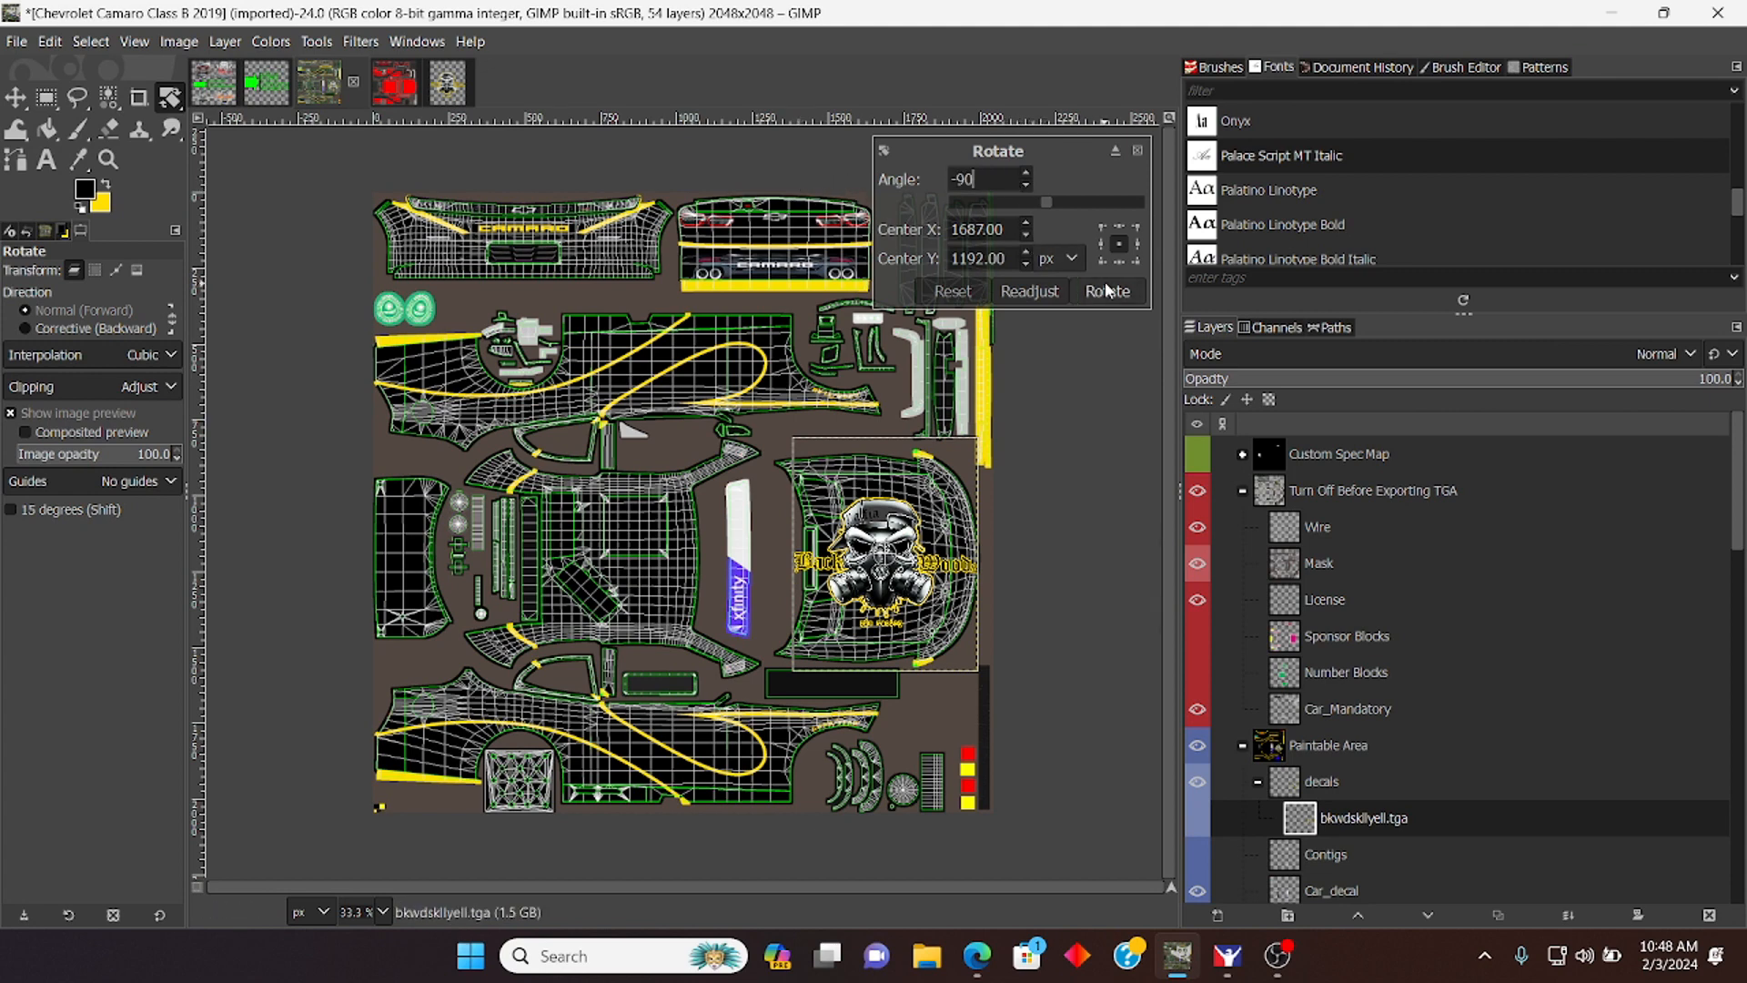
pyautogui.click(1107, 294)
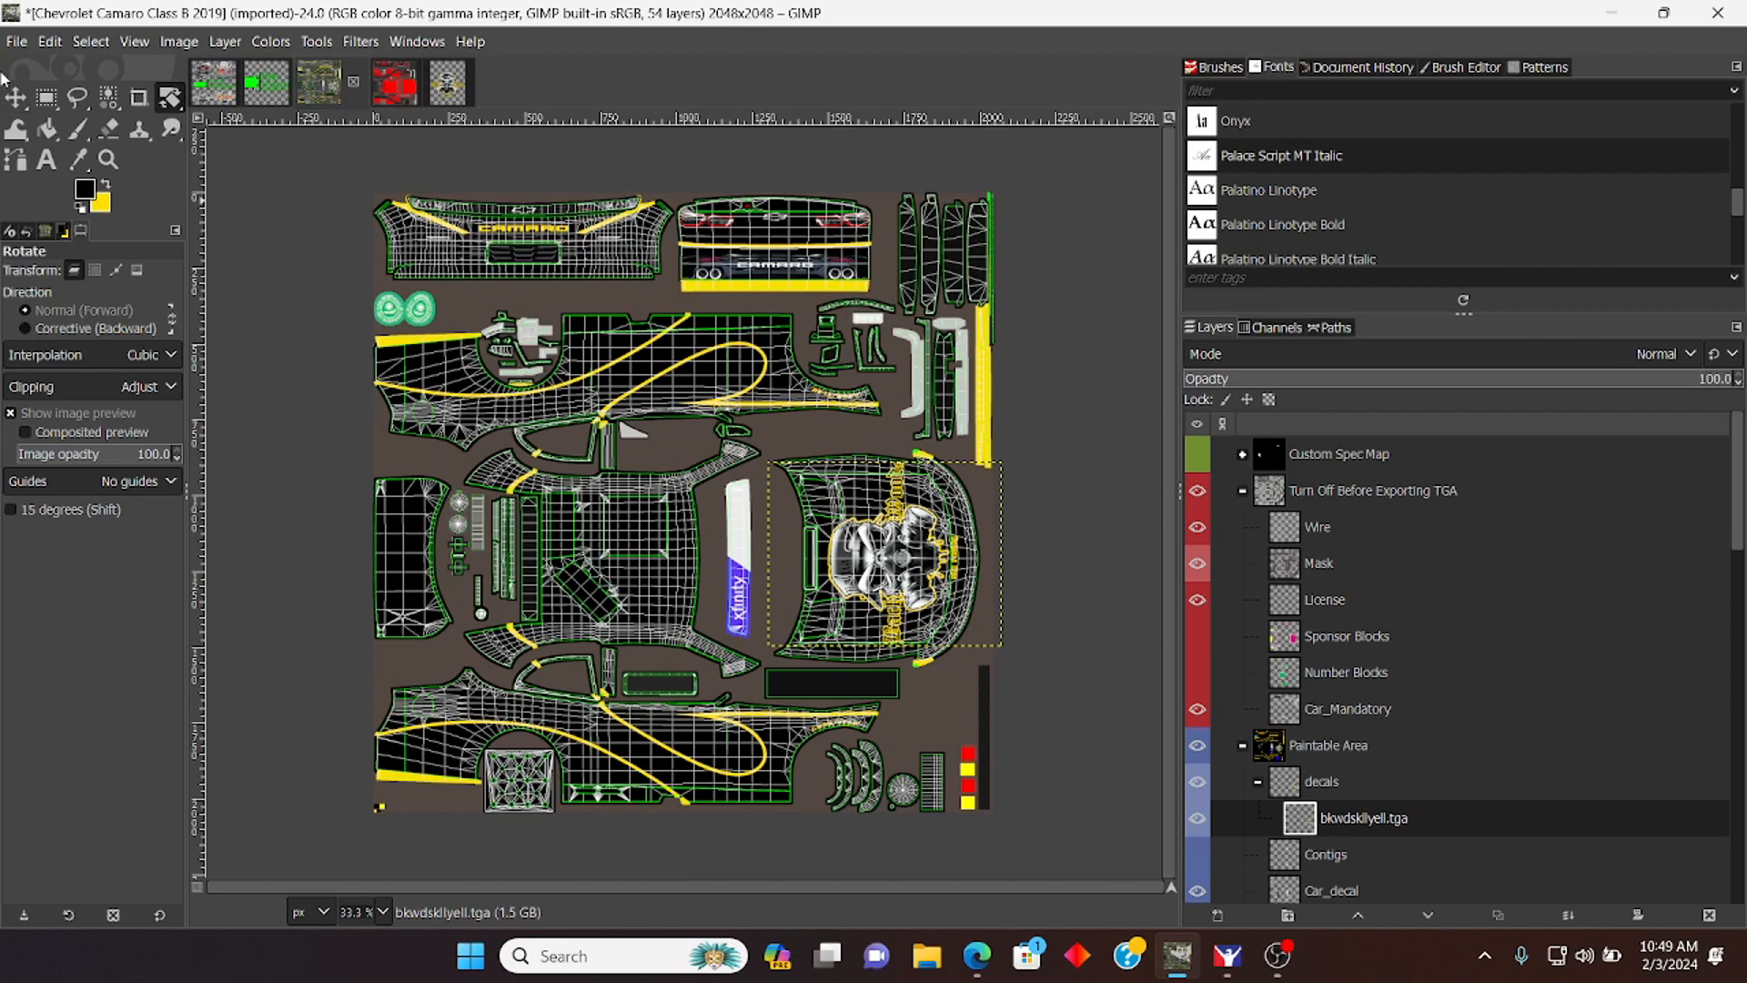
# Step: Shift the rotated skull decal slightly toward the windshield edge of the hood, checking its placement at 100% zoom
pyautogui.click(383, 912)
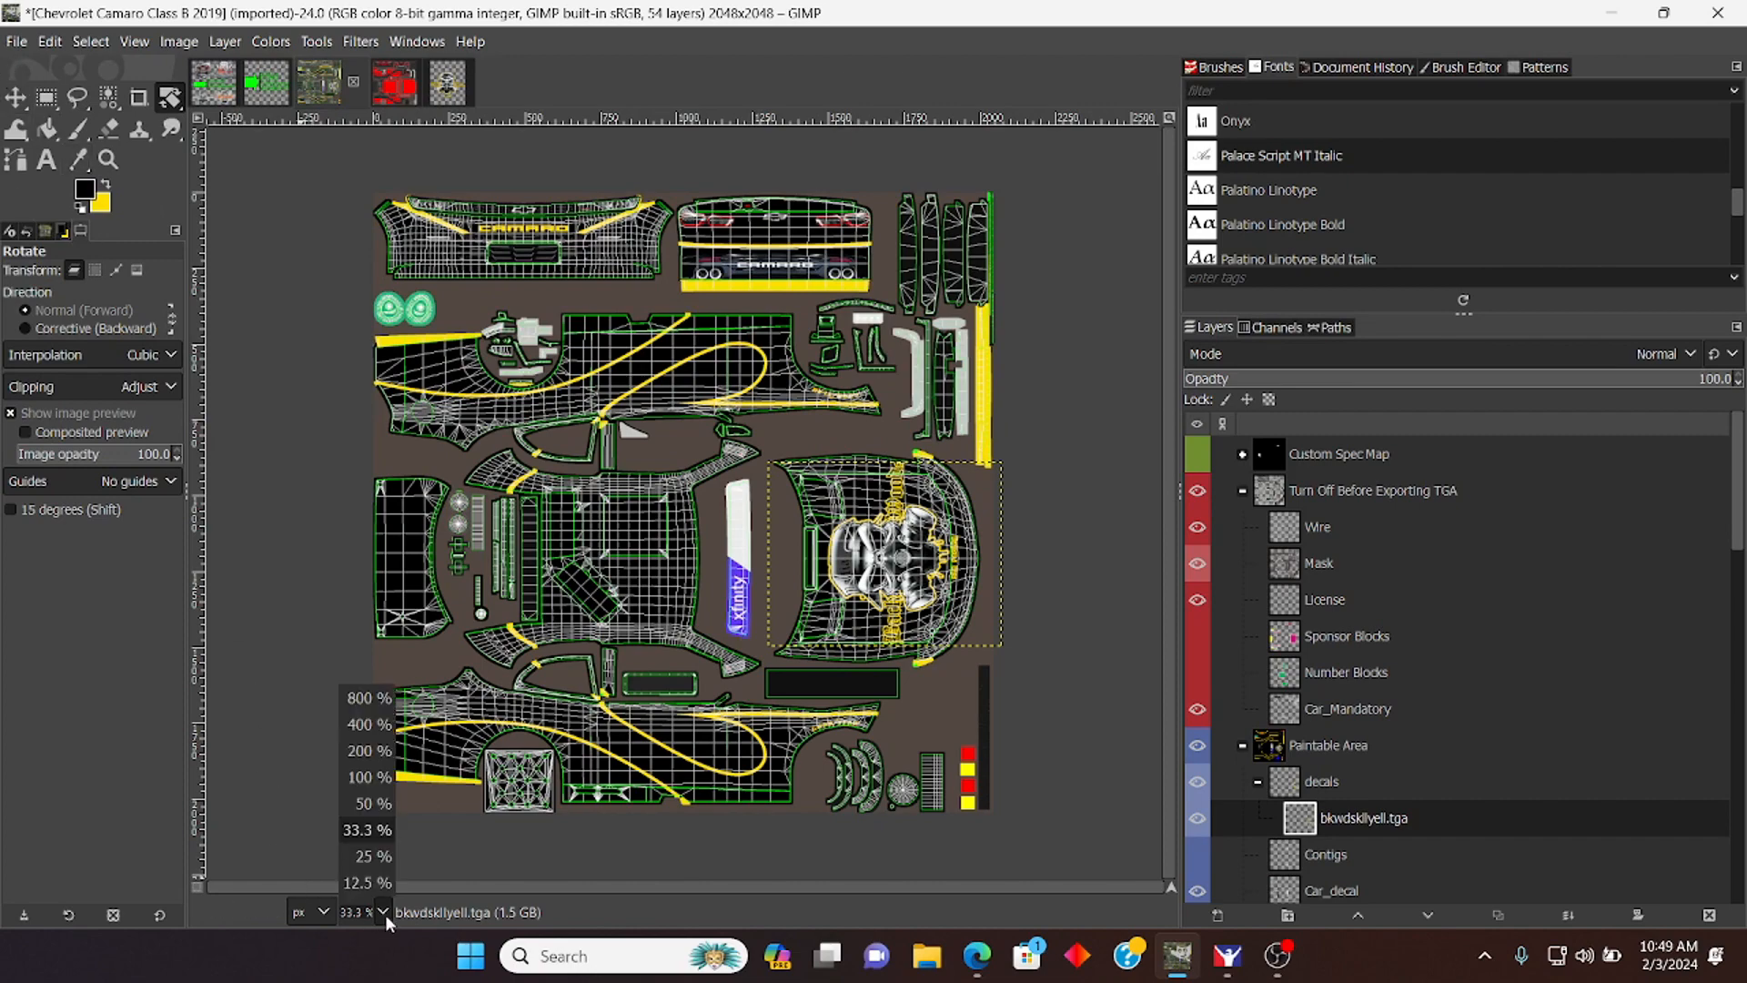
pyautogui.click(367, 777)
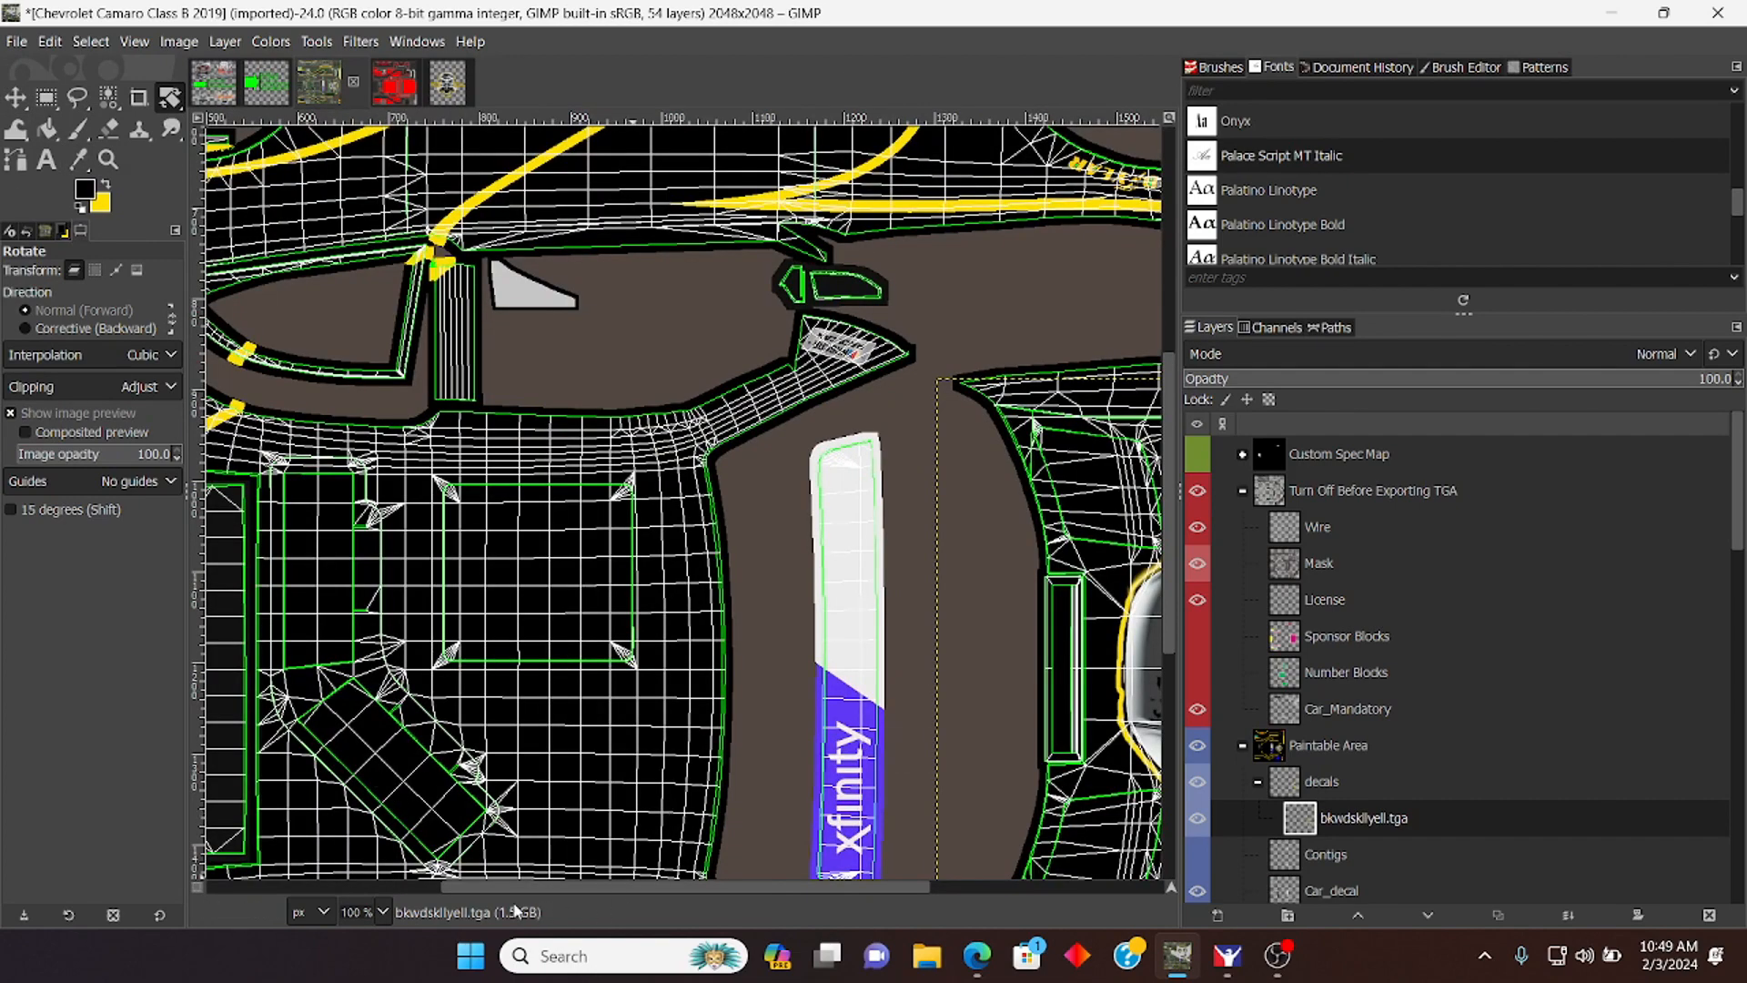
pyautogui.moveTo(548, 889); pyautogui.dragTo(789, 913)
pyautogui.scroll(-2, 1052, 815)
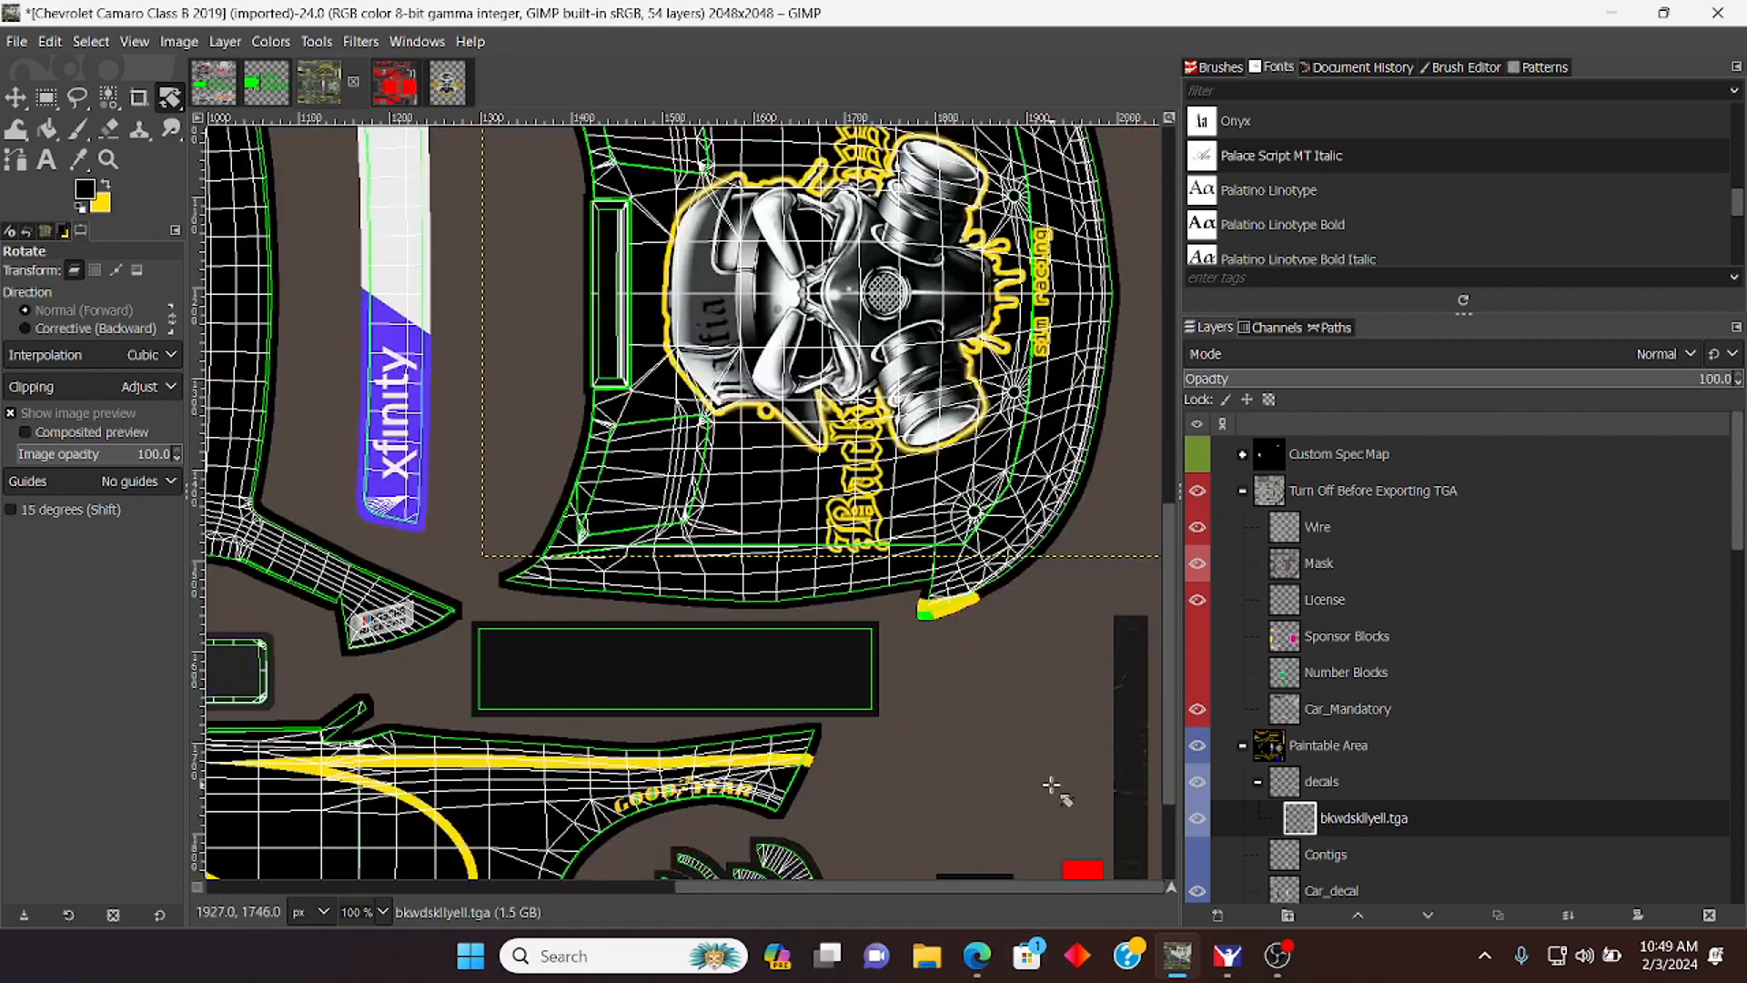
pyautogui.scroll(1, 1052, 784)
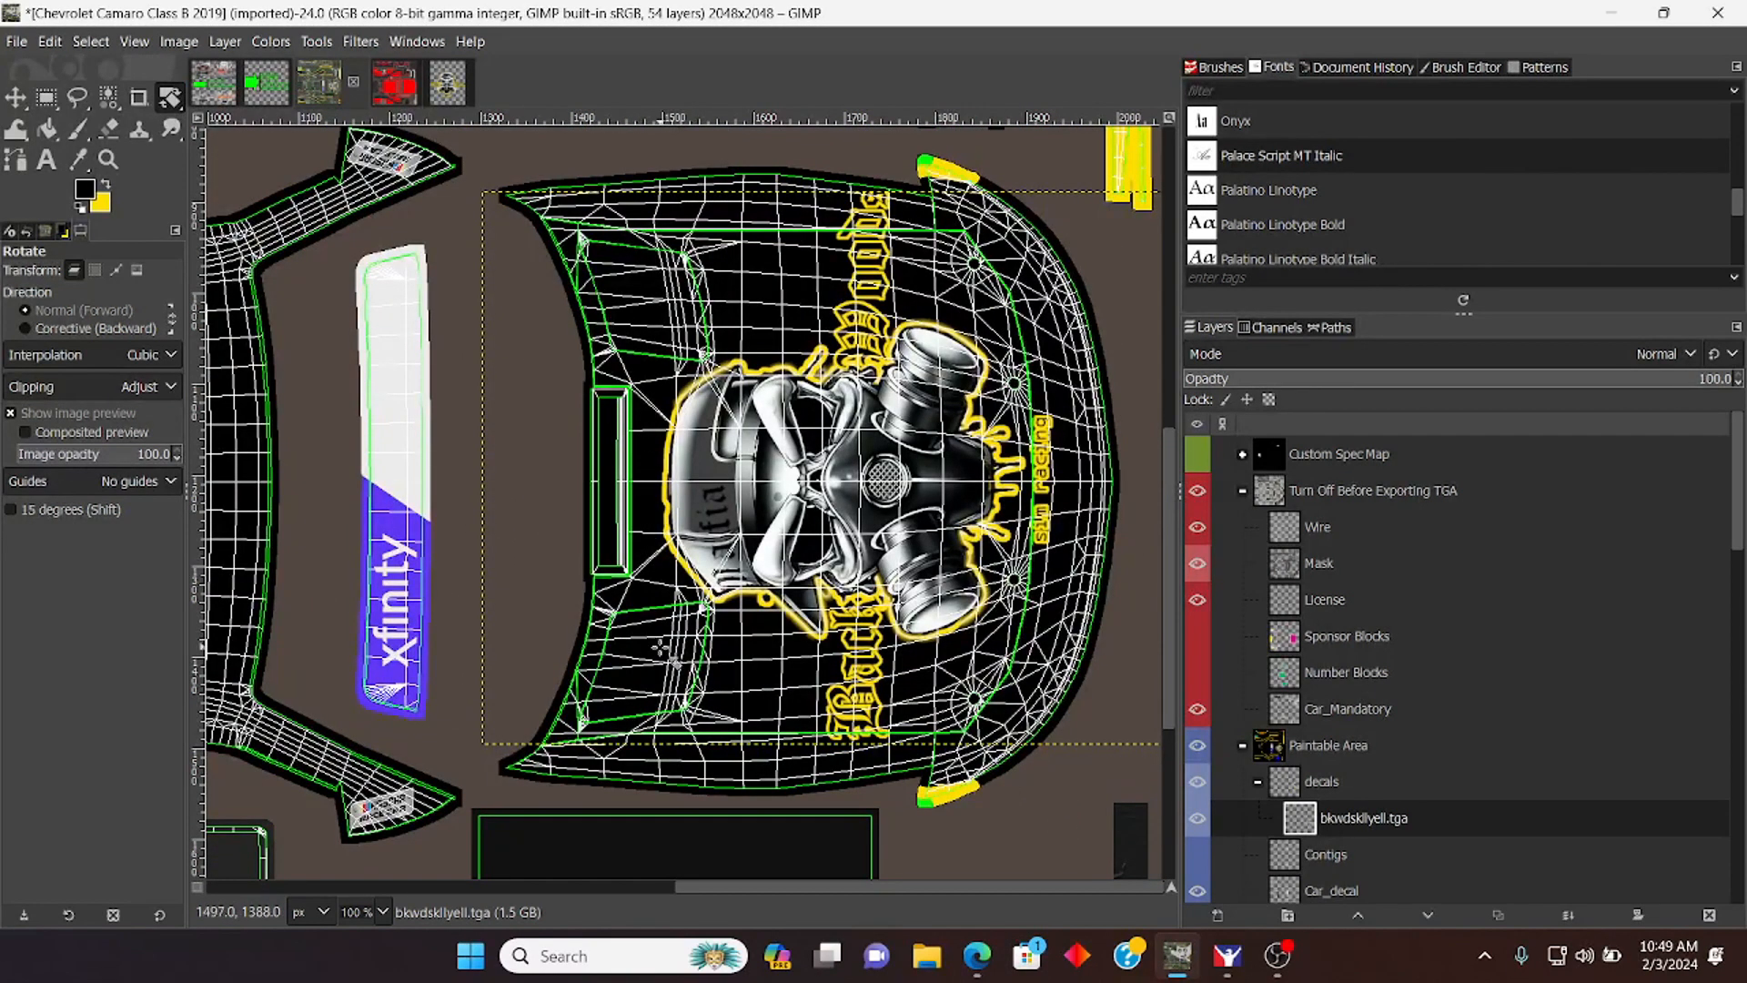
pyautogui.click(15, 97)
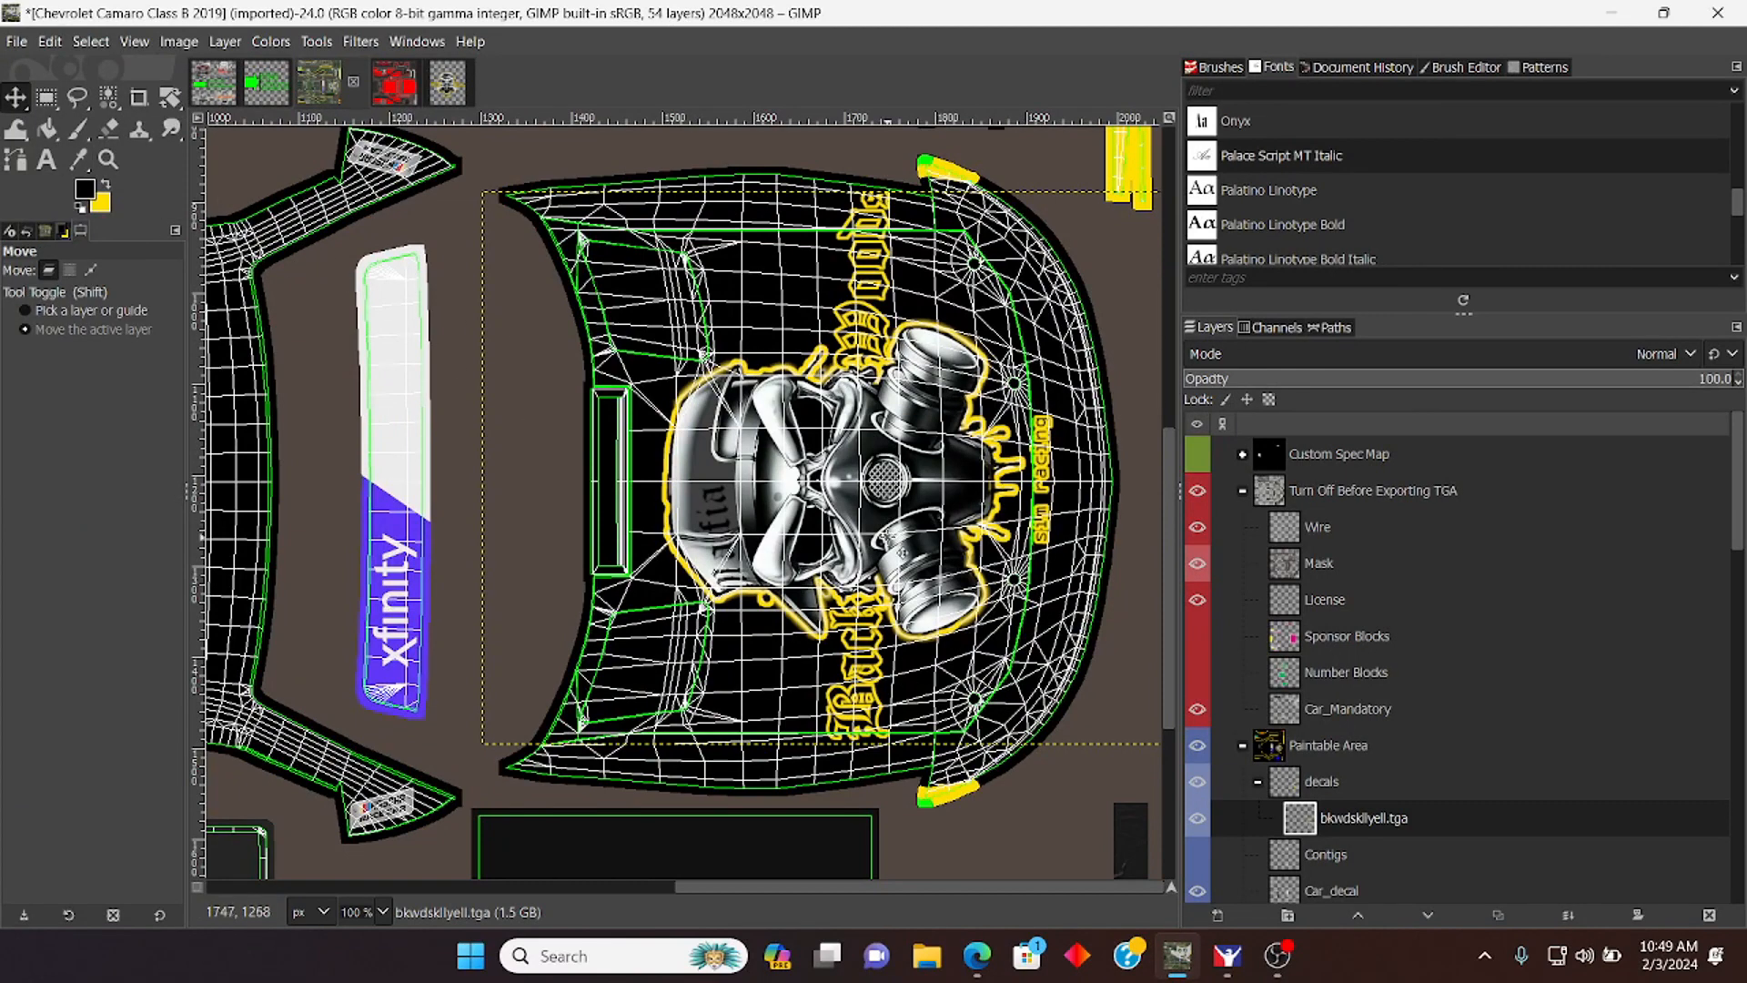
pyautogui.moveTo(913, 551); pyautogui.dragTo(885, 538)
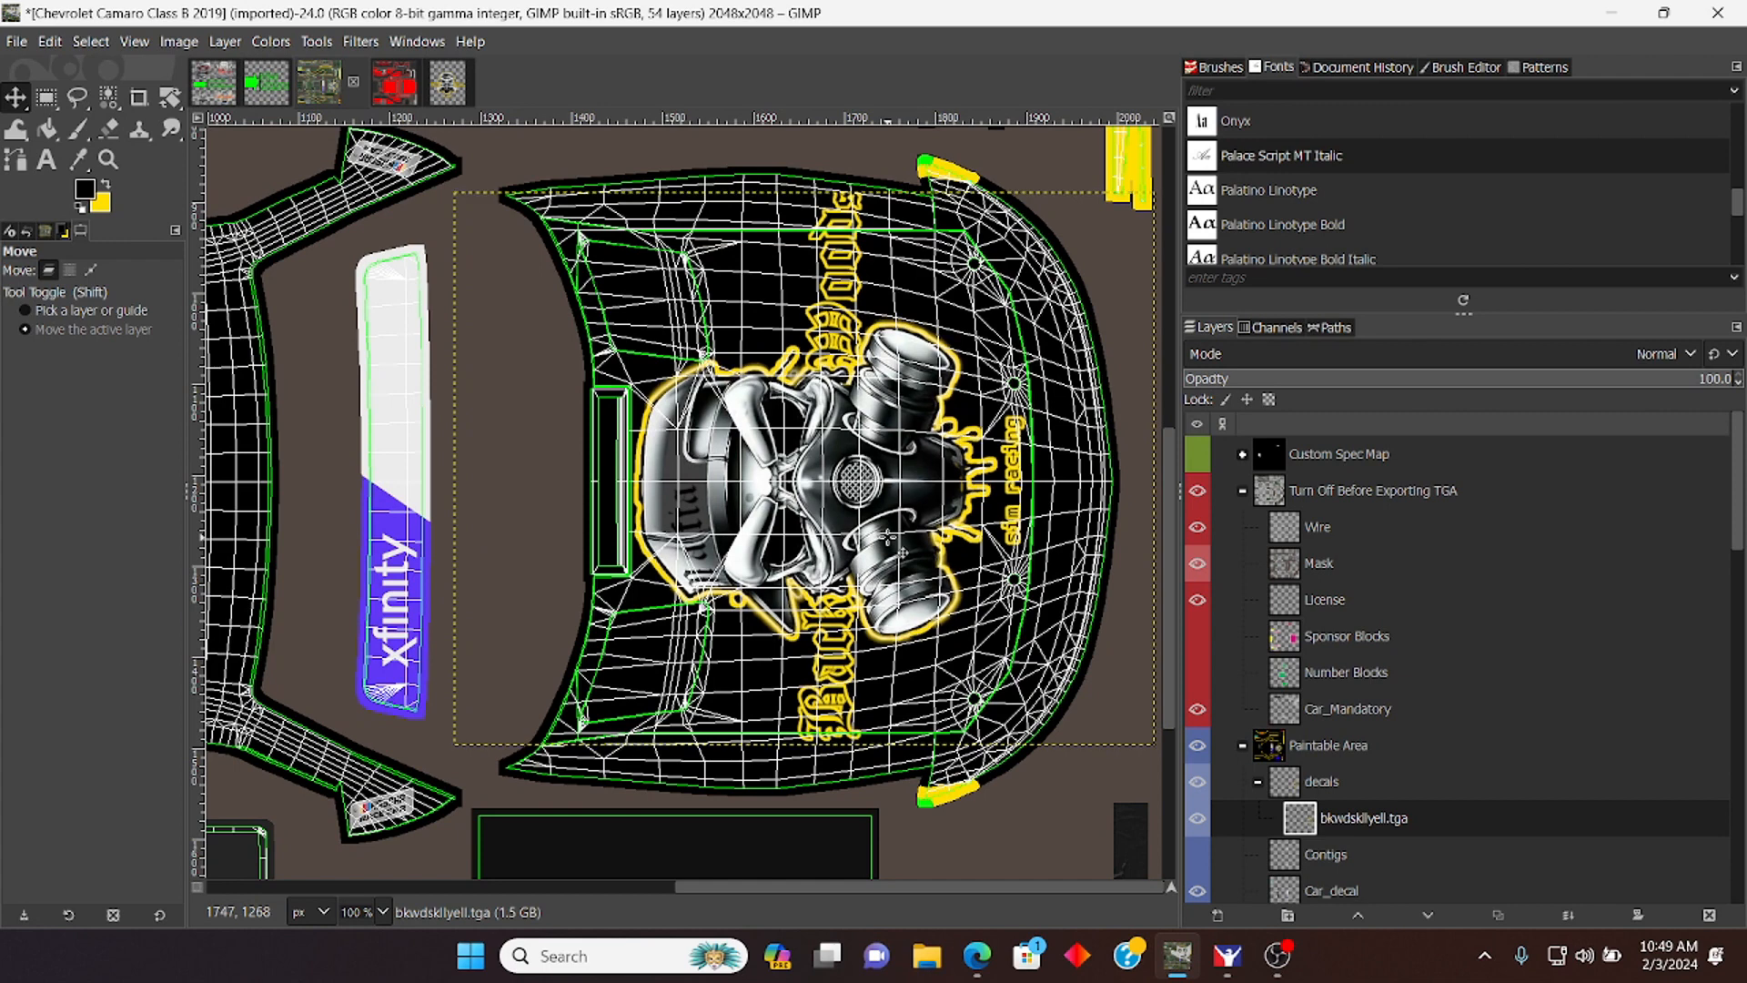
# Step: Nudge the skull decal in small increments until it is centred across the width of the hood
pyautogui.press('Down')
pyautogui.press('Down')
pyautogui.press('Down')
pyautogui.press('Down')
pyautogui.press('Down')
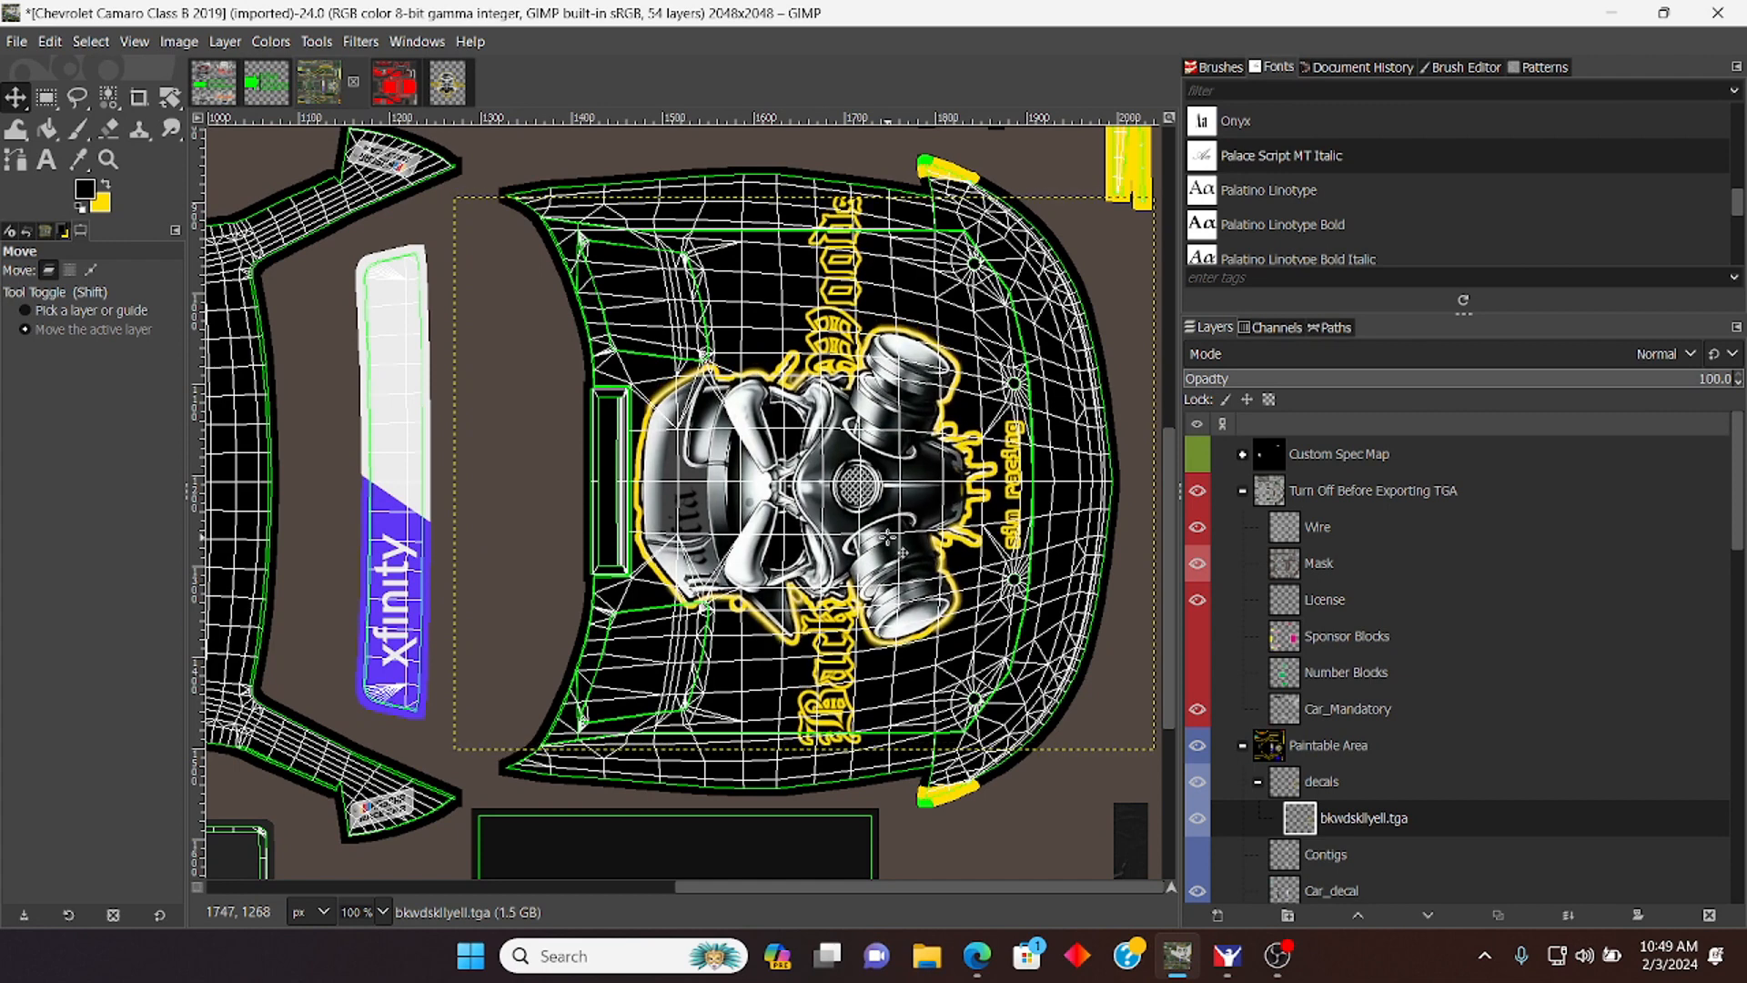
pyautogui.press('Up')
pyautogui.press('Up')
pyautogui.press('Up')
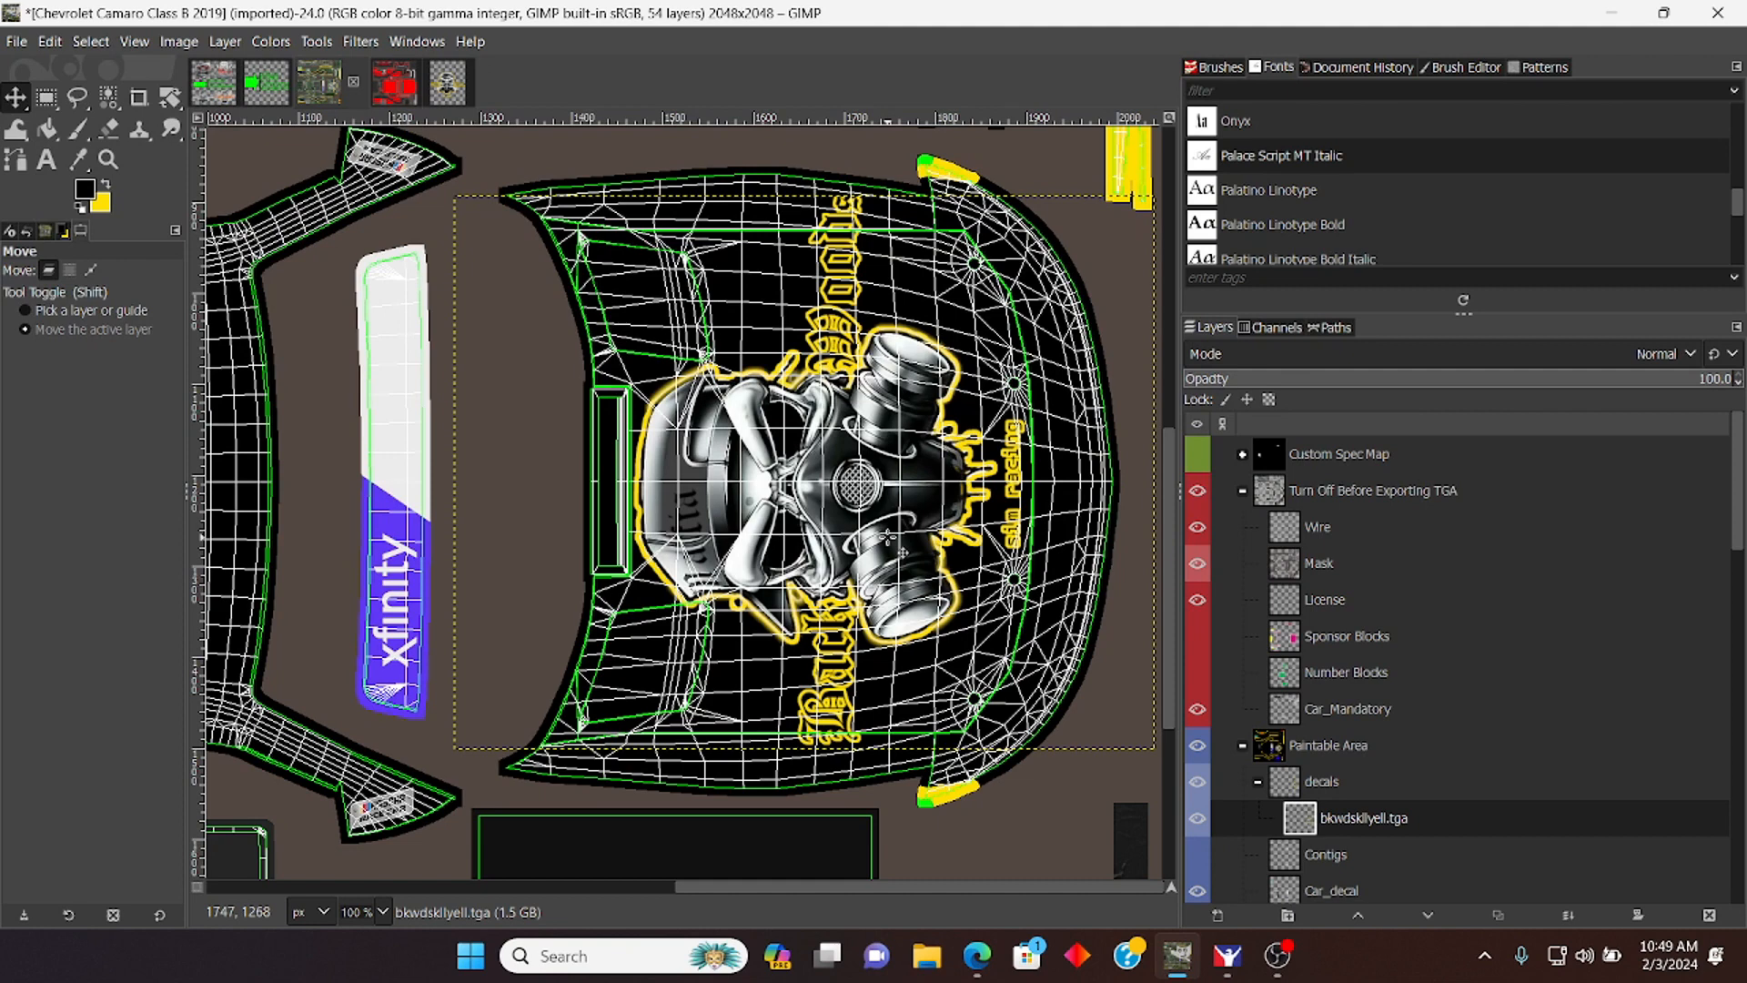
pyautogui.press('Left')
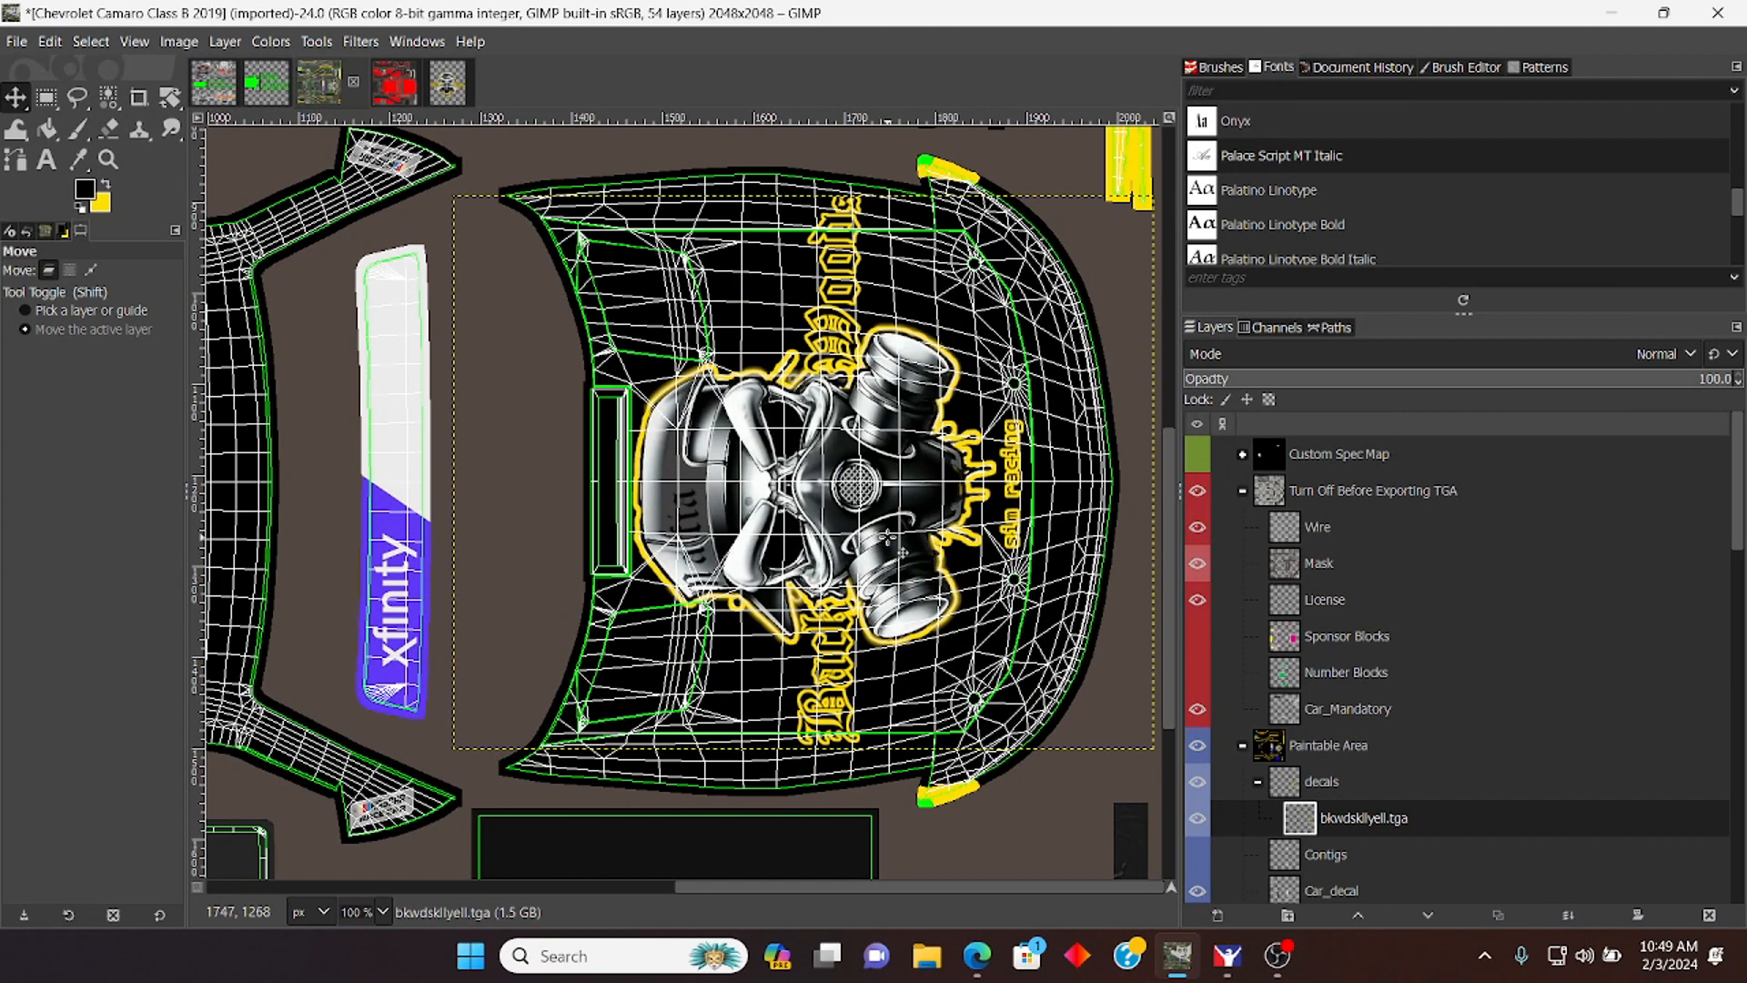
pyautogui.press('Right')
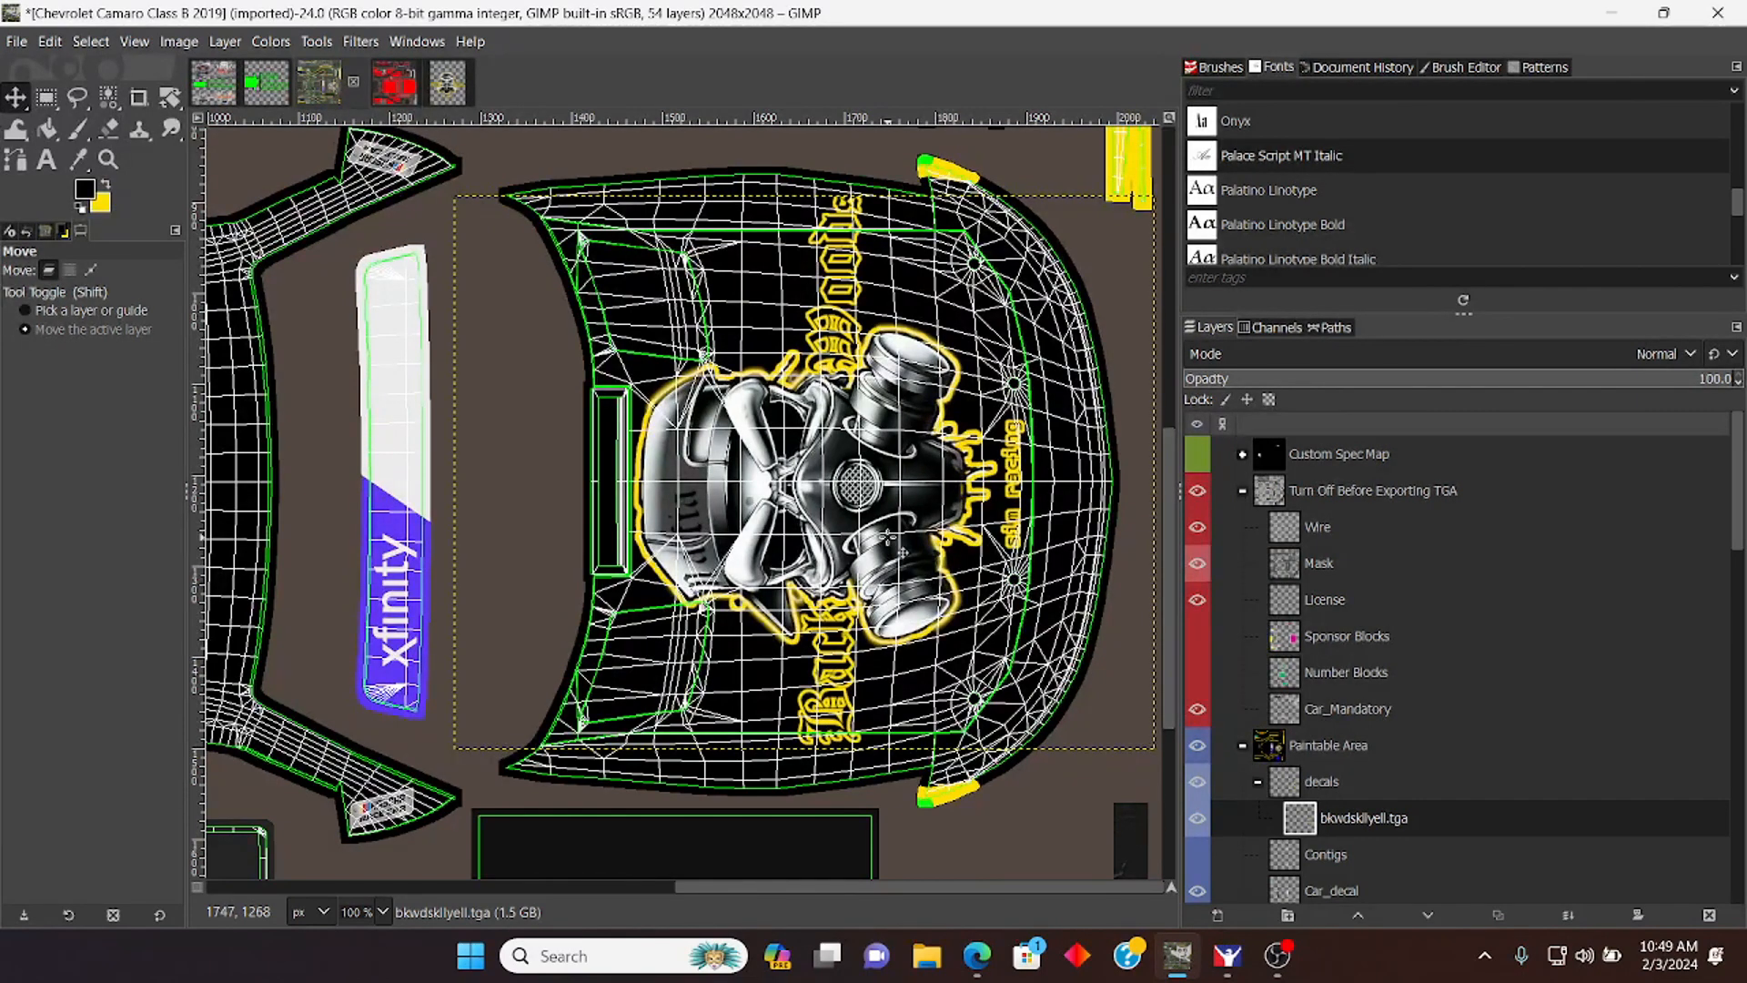
pyautogui.press('Up')
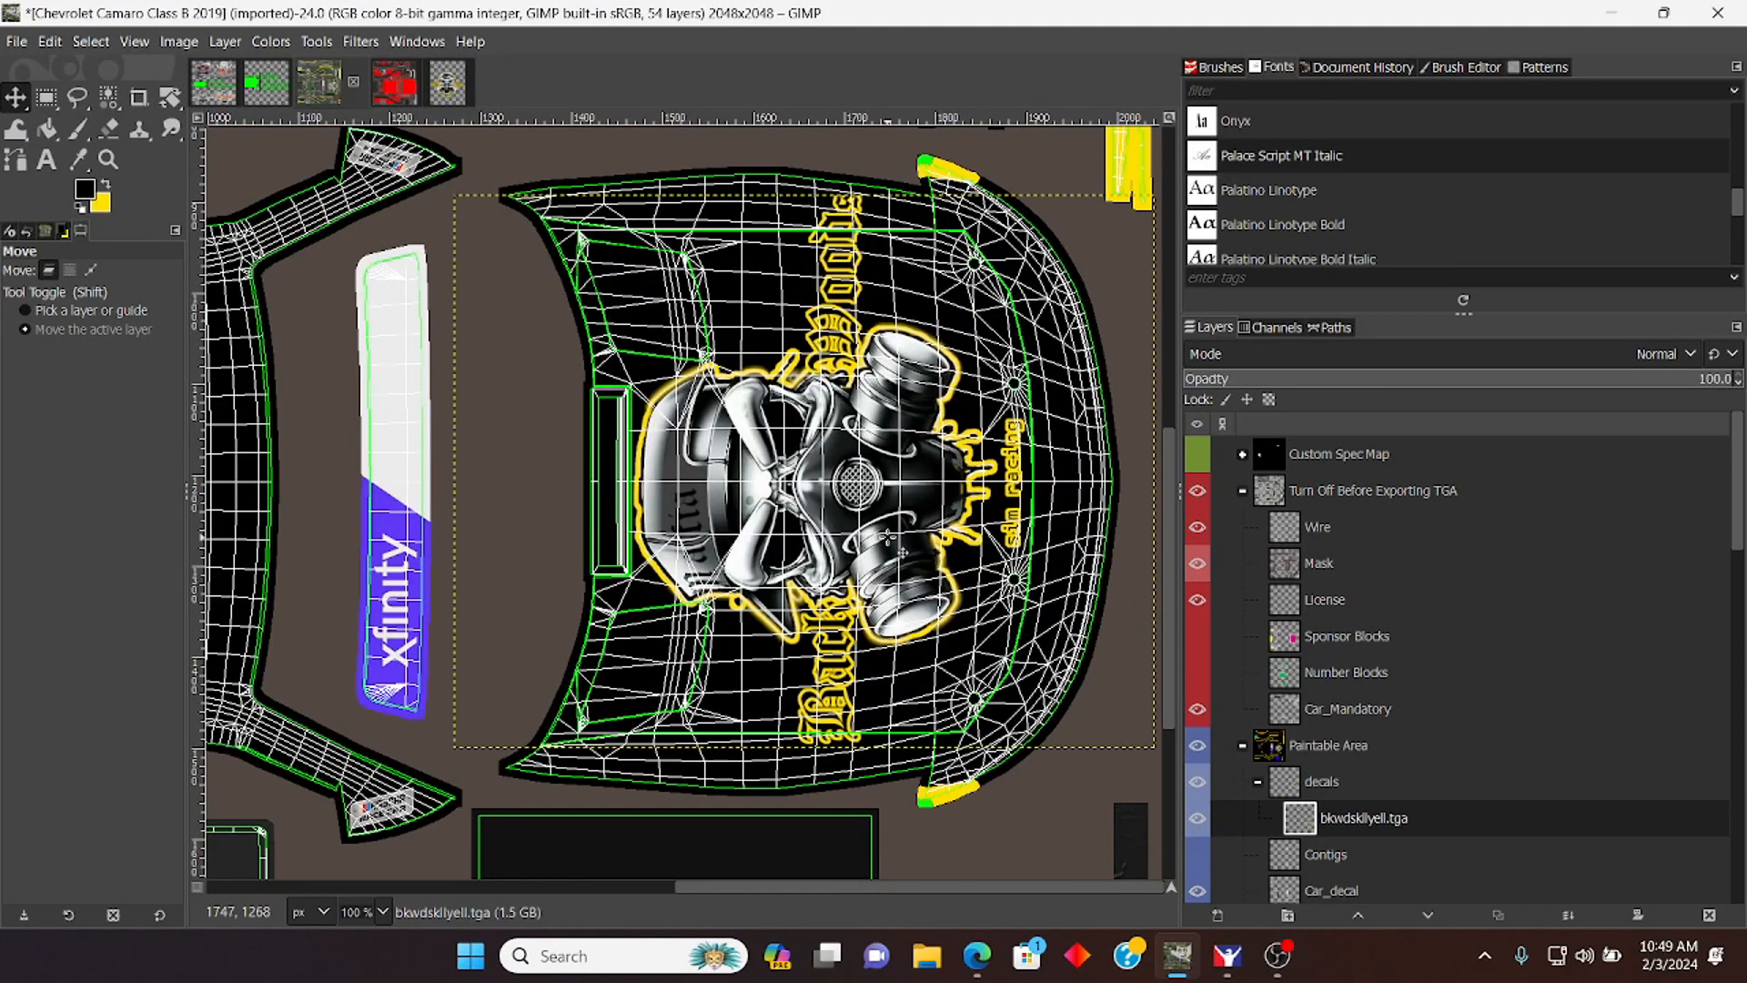
pyautogui.press('Up')
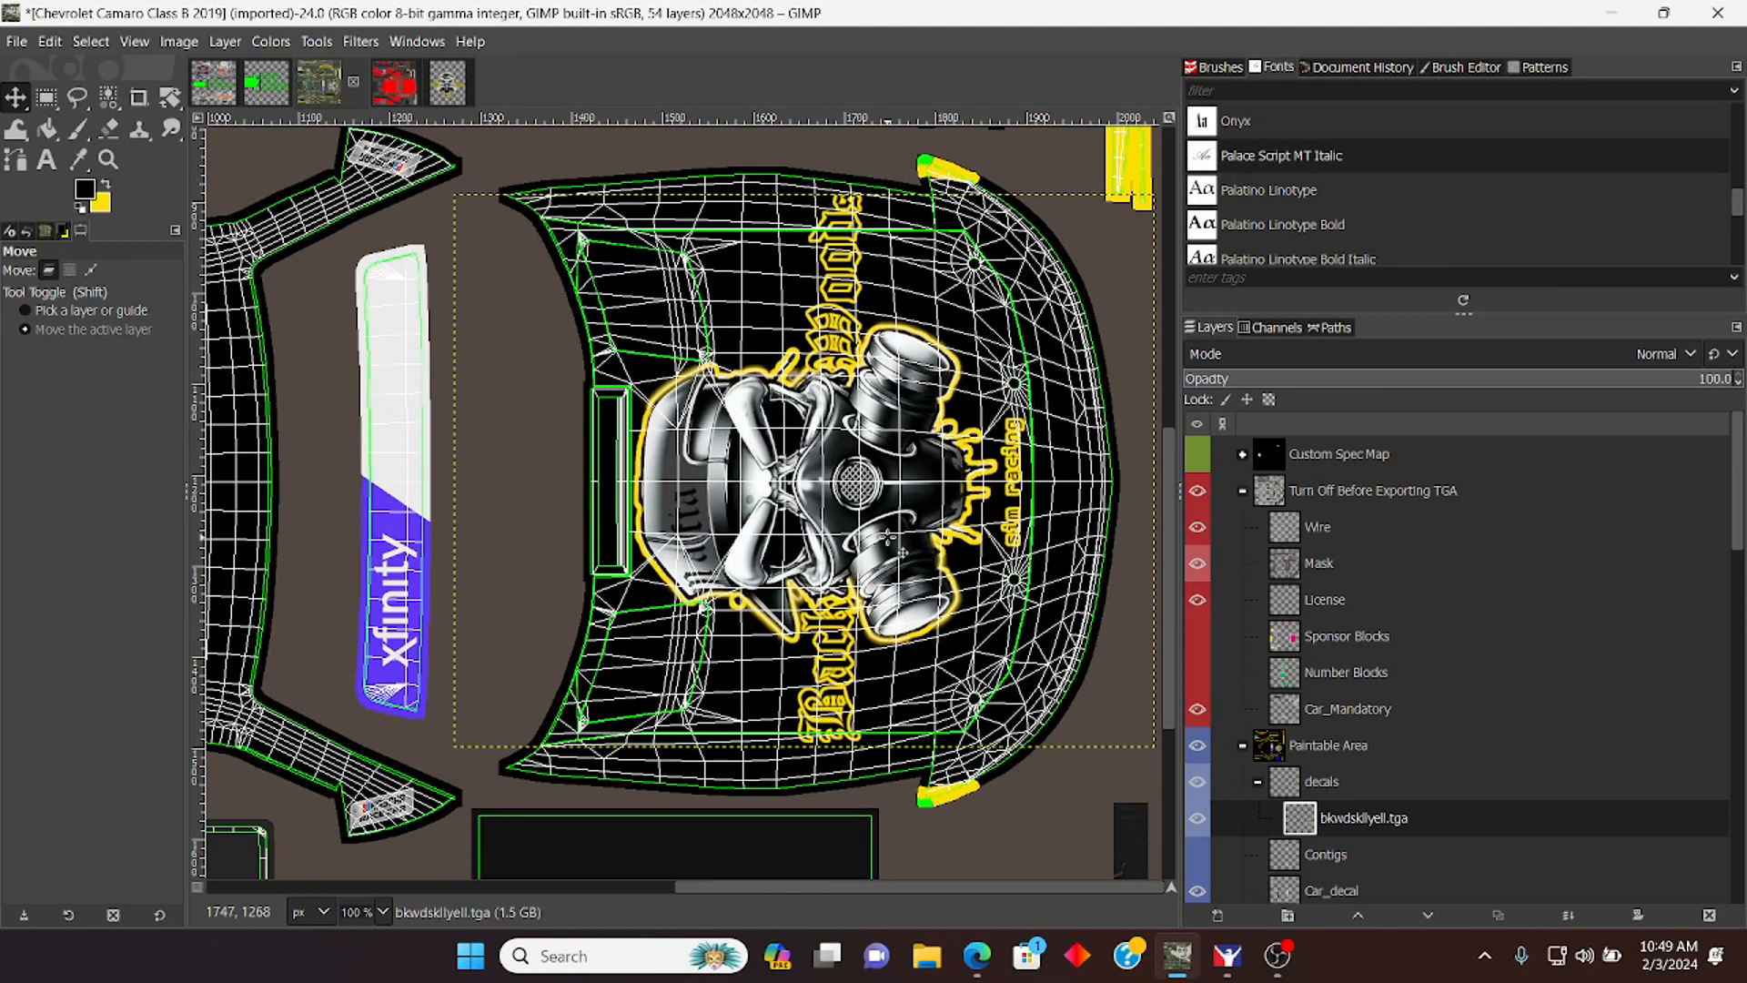
pyautogui.press('Up')
pyautogui.press('Up')
pyautogui.press('Up')
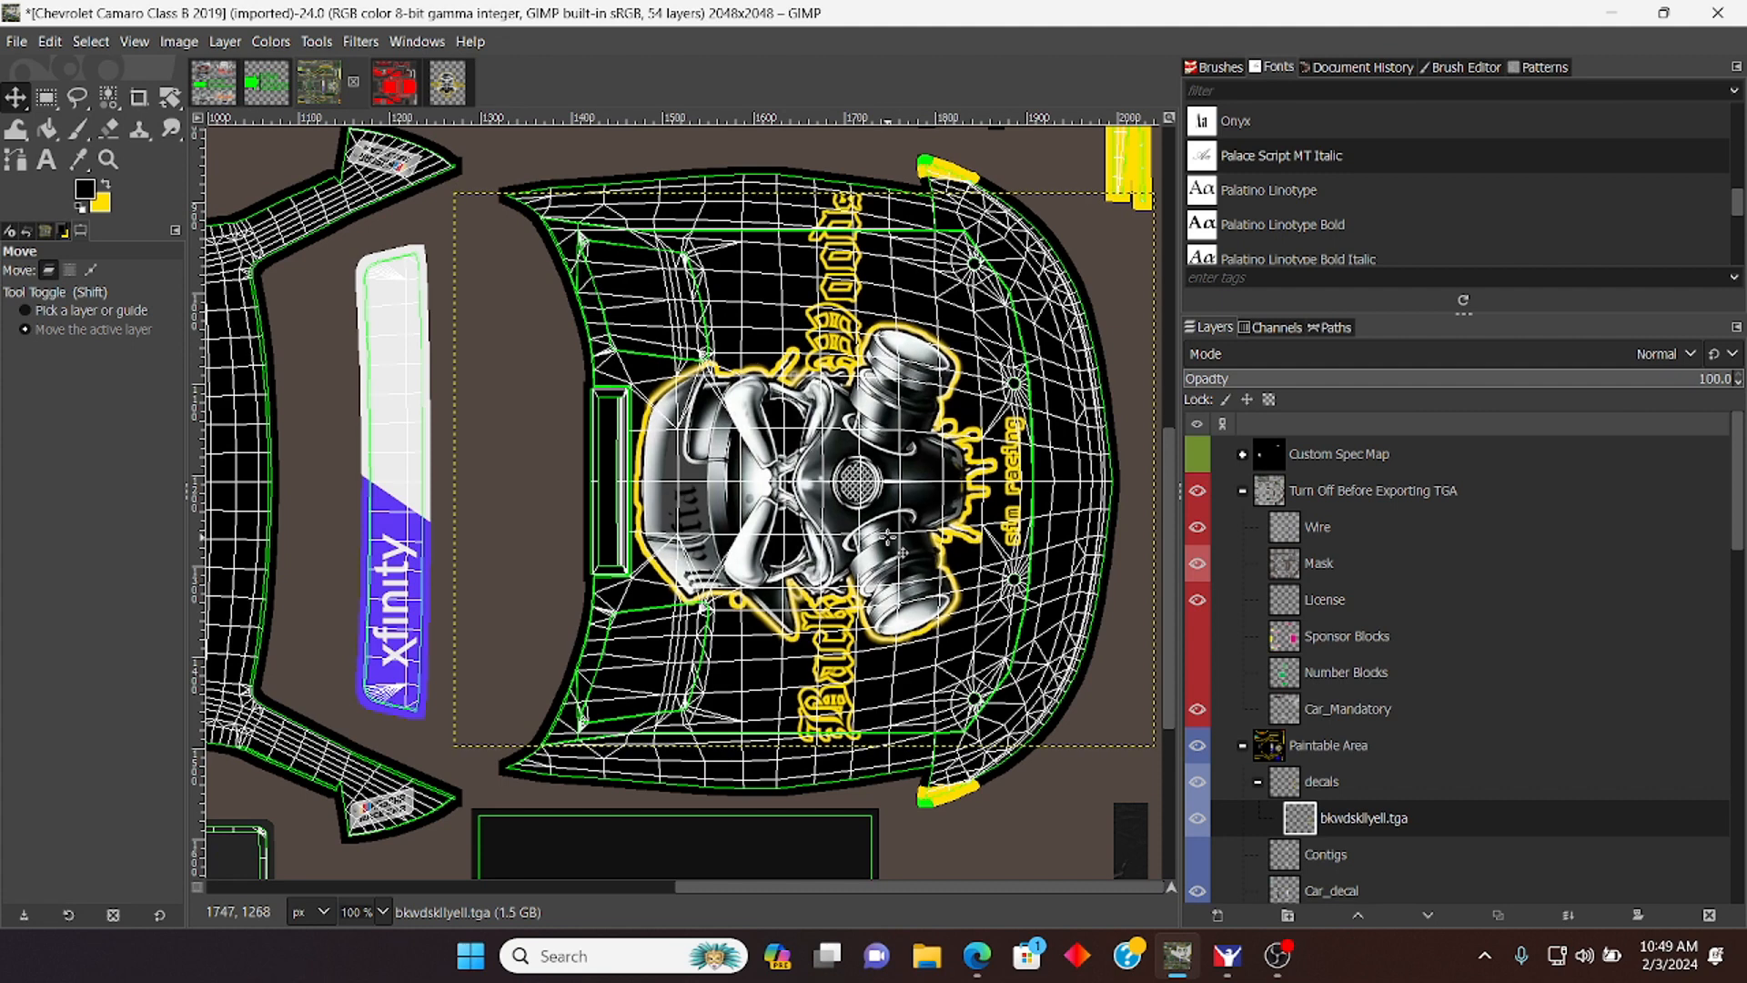
pyautogui.press('Up')
pyautogui.press('Up')
pyautogui.press('Down')
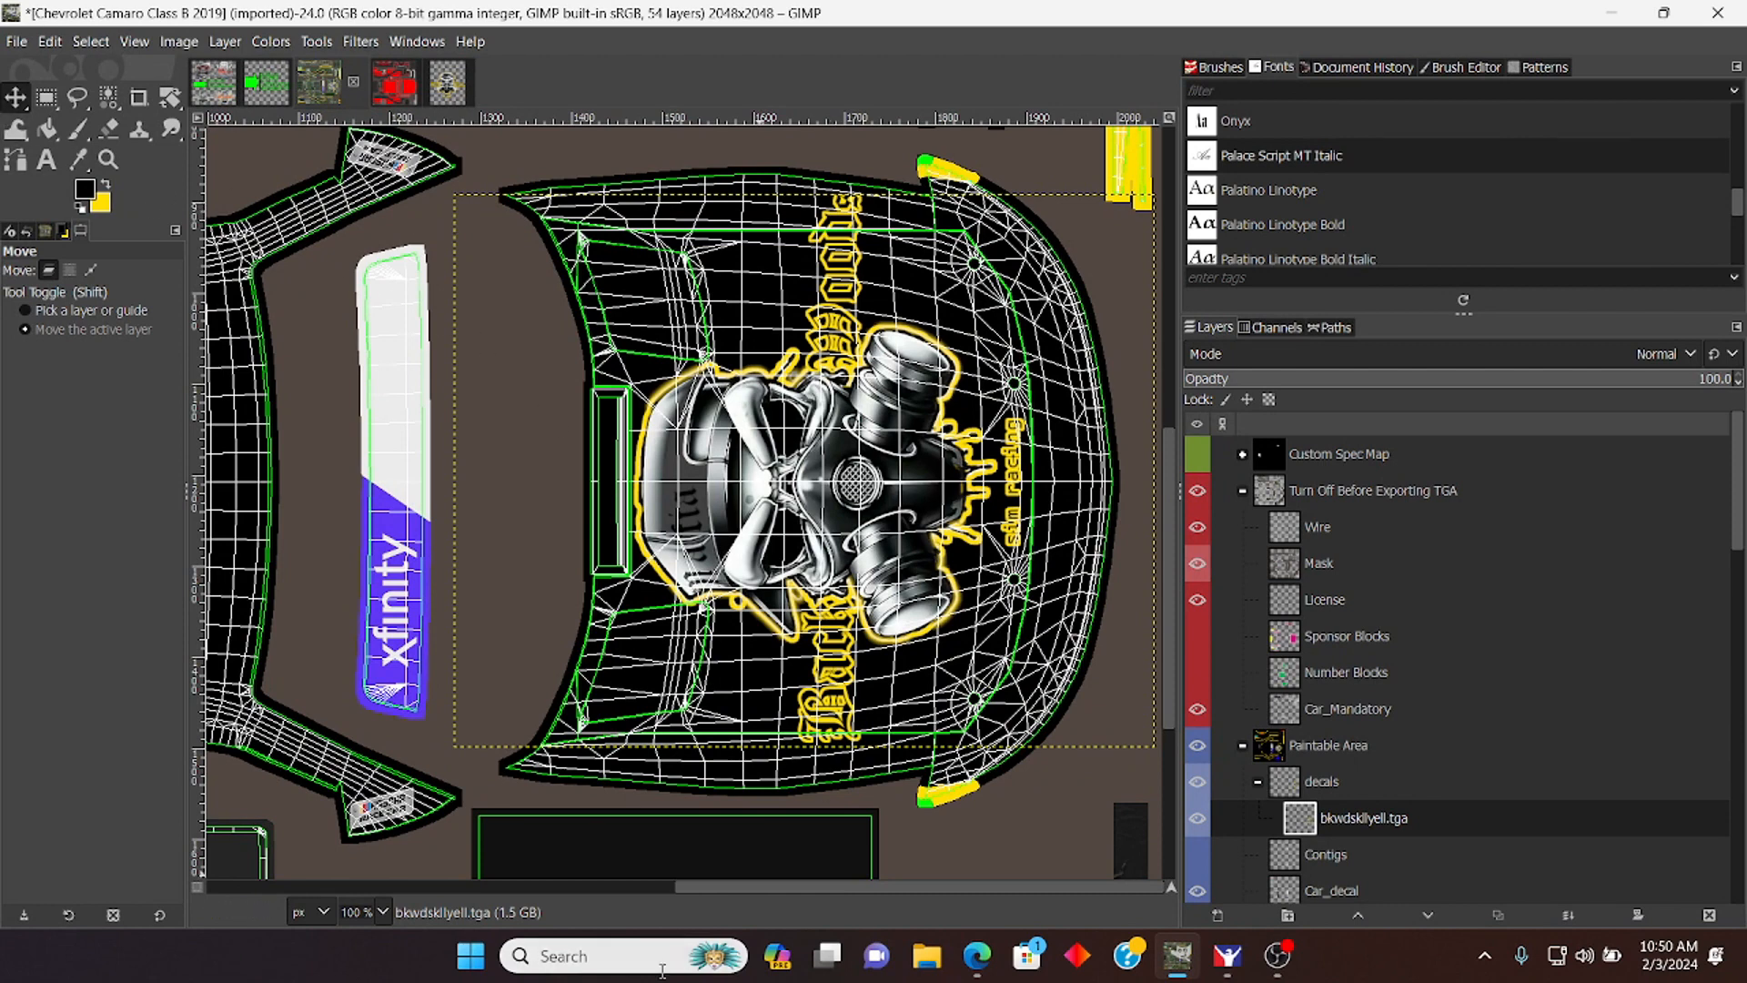
pyautogui.click(383, 912)
pyautogui.click(380, 830)
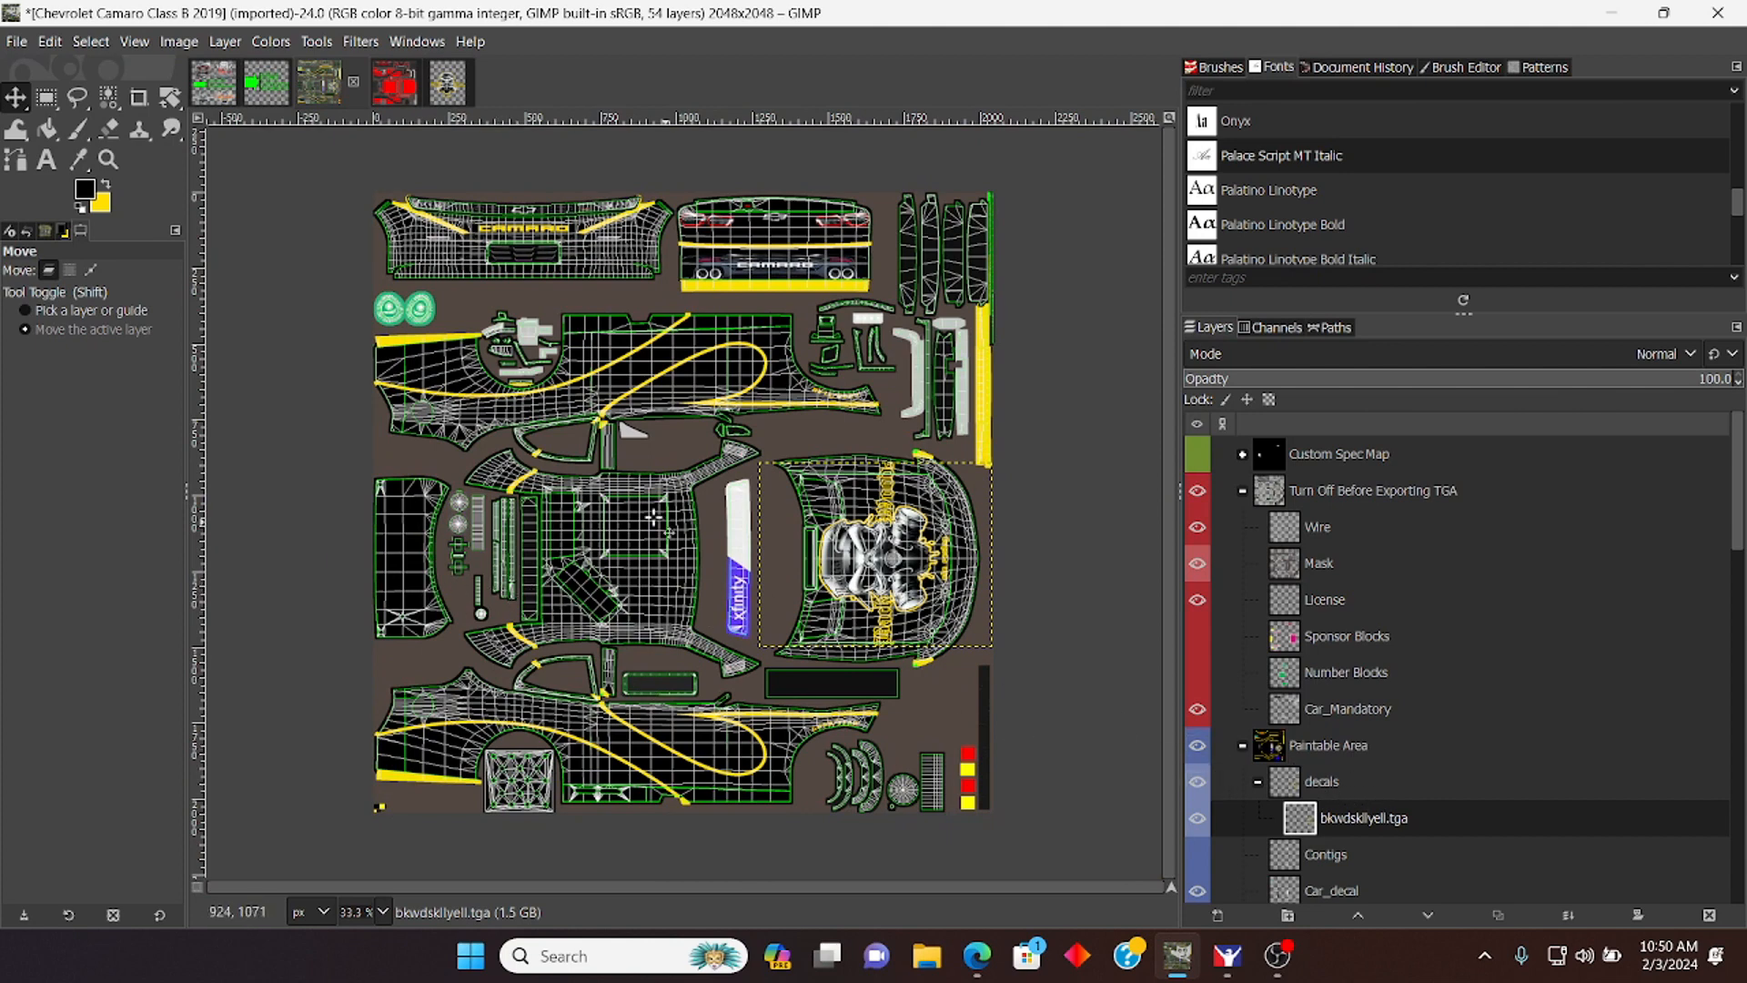
# Step: Start opening another image as layers and preview the image files in the Documents folder for the next decal
pyautogui.click(18, 42)
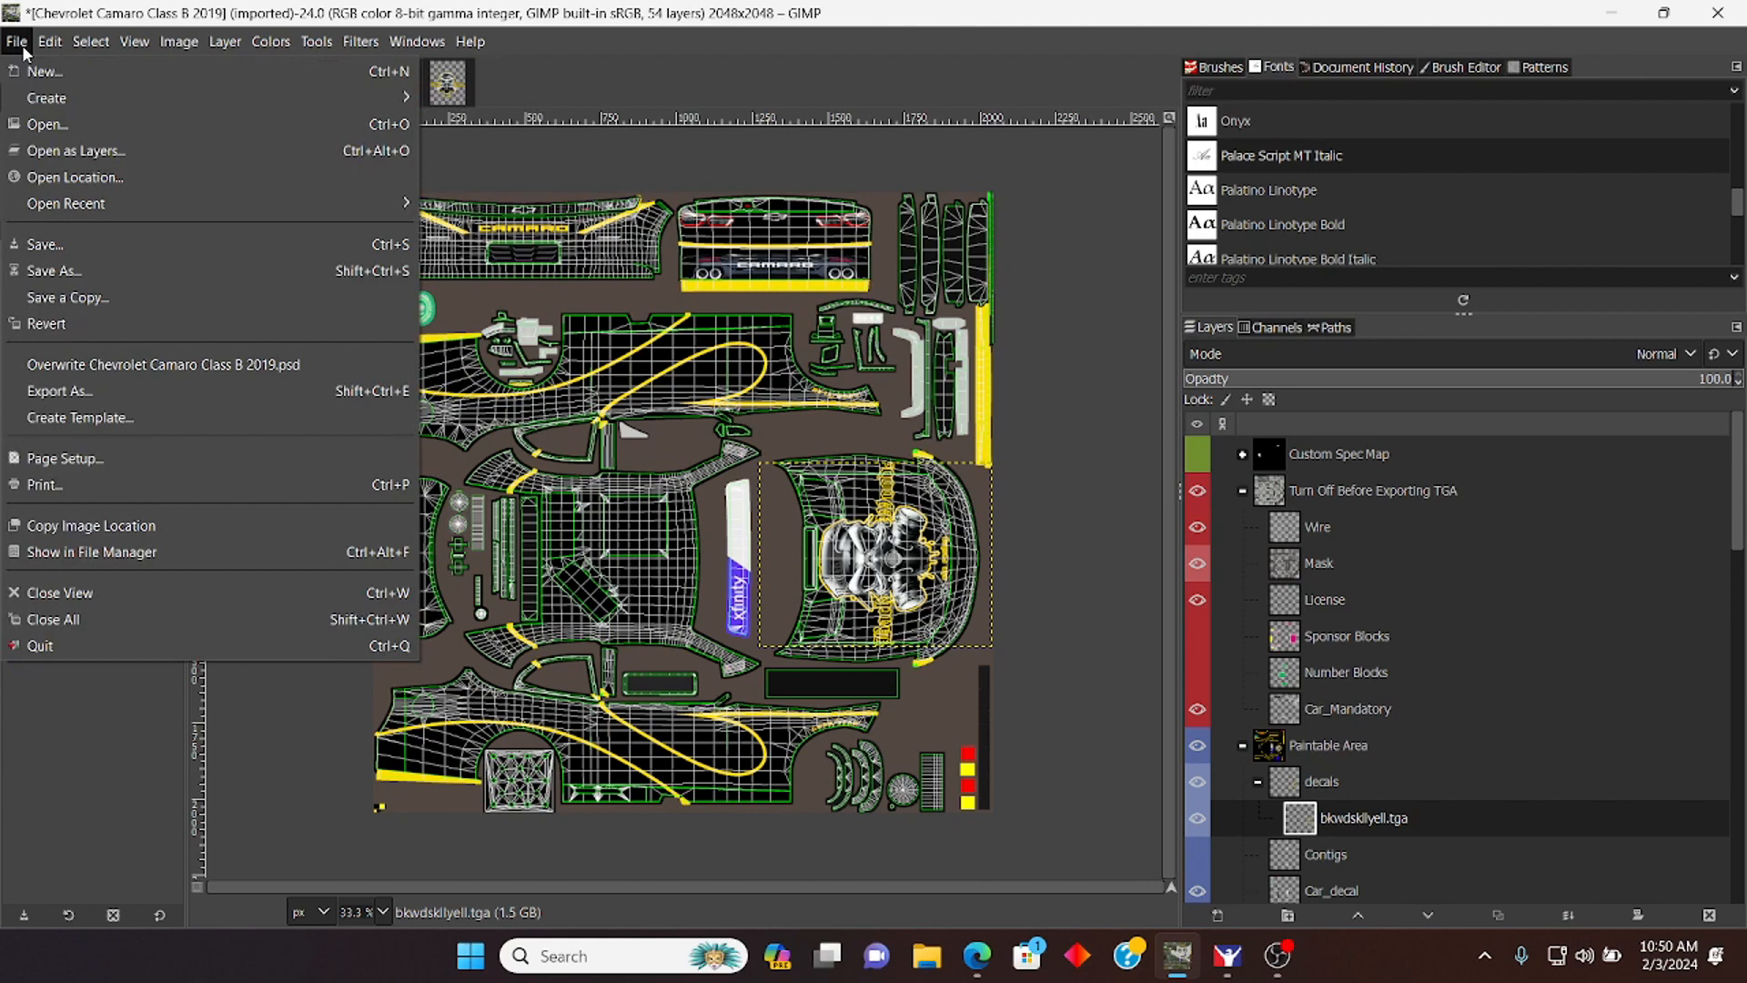
pyautogui.click(62, 153)
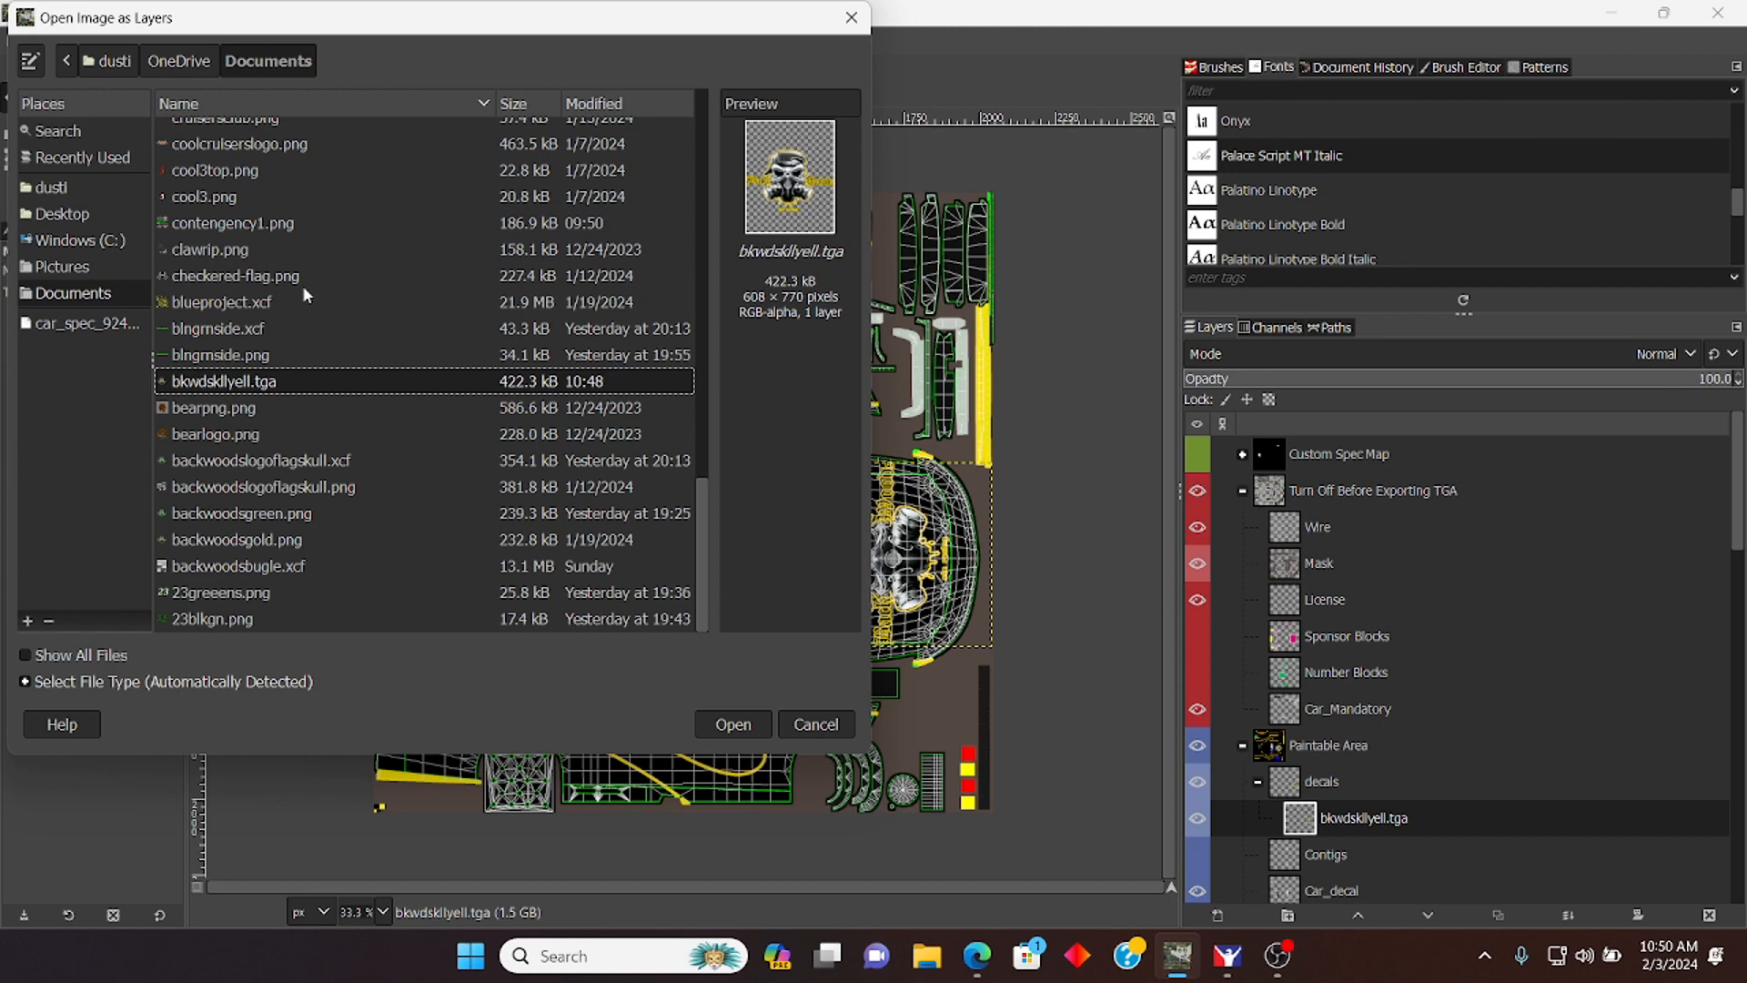
pyautogui.press('Up')
pyautogui.press('Up')
pyautogui.press('Up')
pyautogui.press('Up')
pyautogui.press('Up')
pyautogui.press('Up')
pyautogui.press('Up')
pyautogui.press('Up')
pyautogui.press('Up')
pyautogui.press('Up')
pyautogui.press('Up')
pyautogui.press('Up')
pyautogui.press('Up')
pyautogui.press('Up')
pyautogui.press('Up')
pyautogui.press('Up')
pyautogui.press('Up')
pyautogui.press('Up')
pyautogui.press('Up')
pyautogui.press('Up')
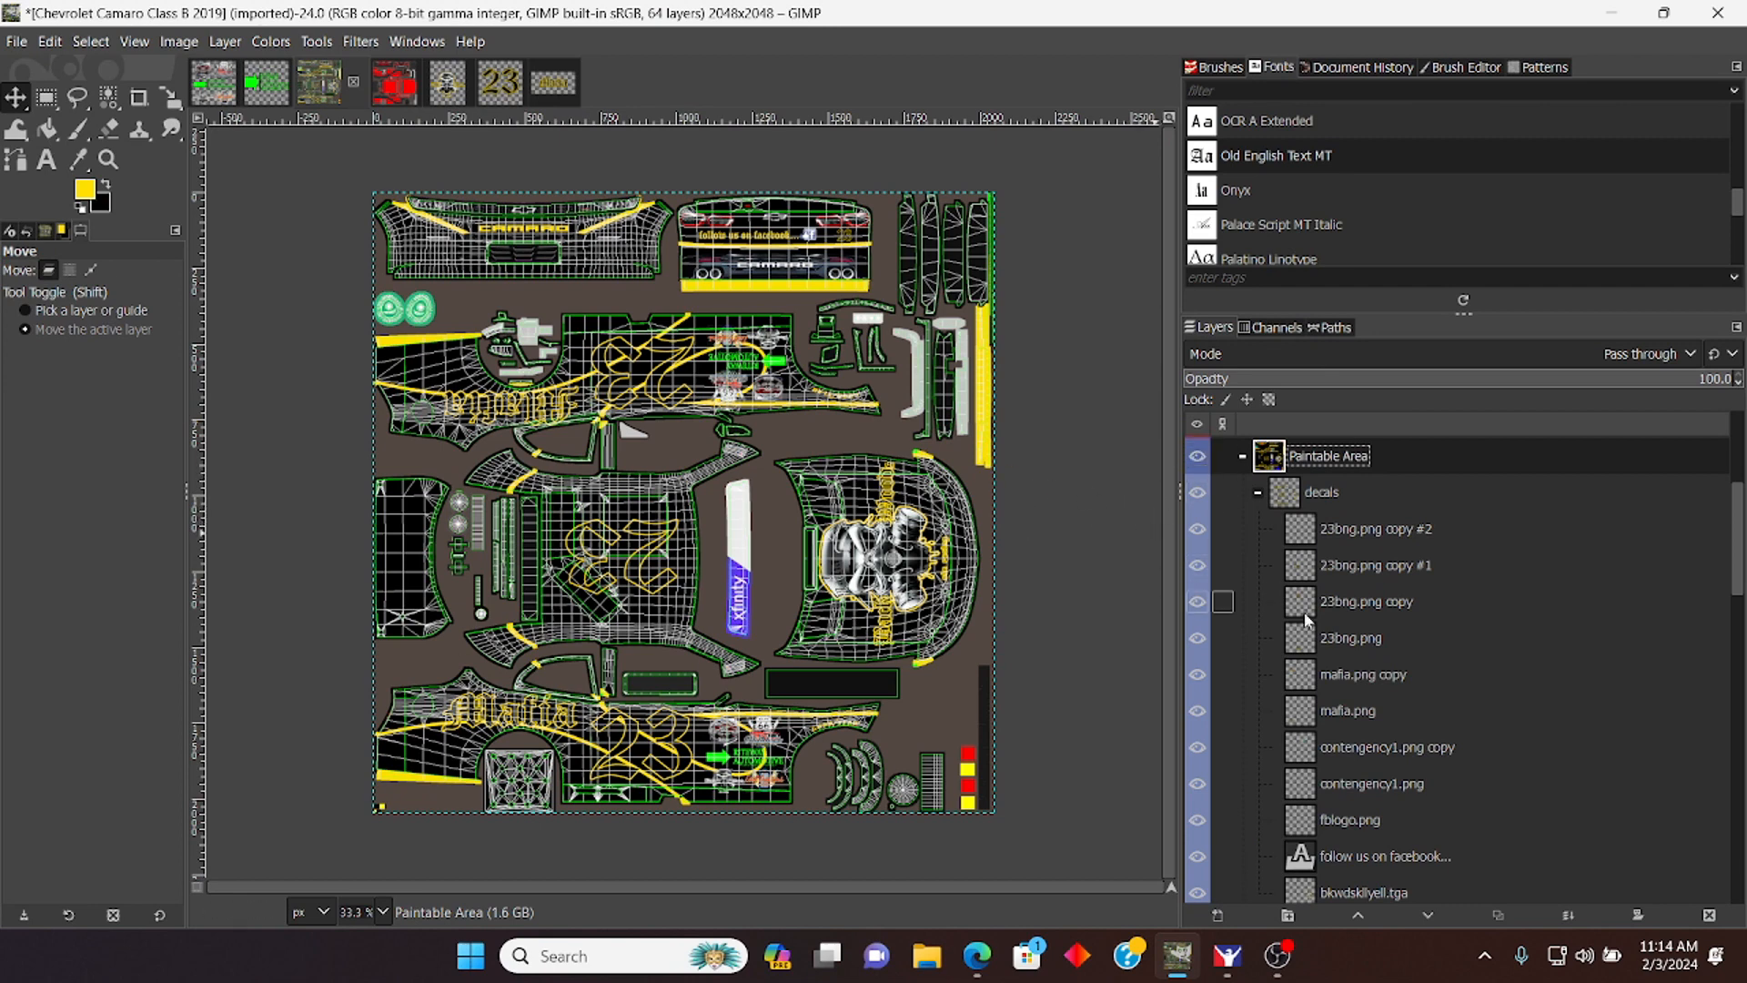
# Step: Hide the Wire layer in the Turn Off Before Exporting TGA group
pyautogui.scroll(3, 1352, 642)
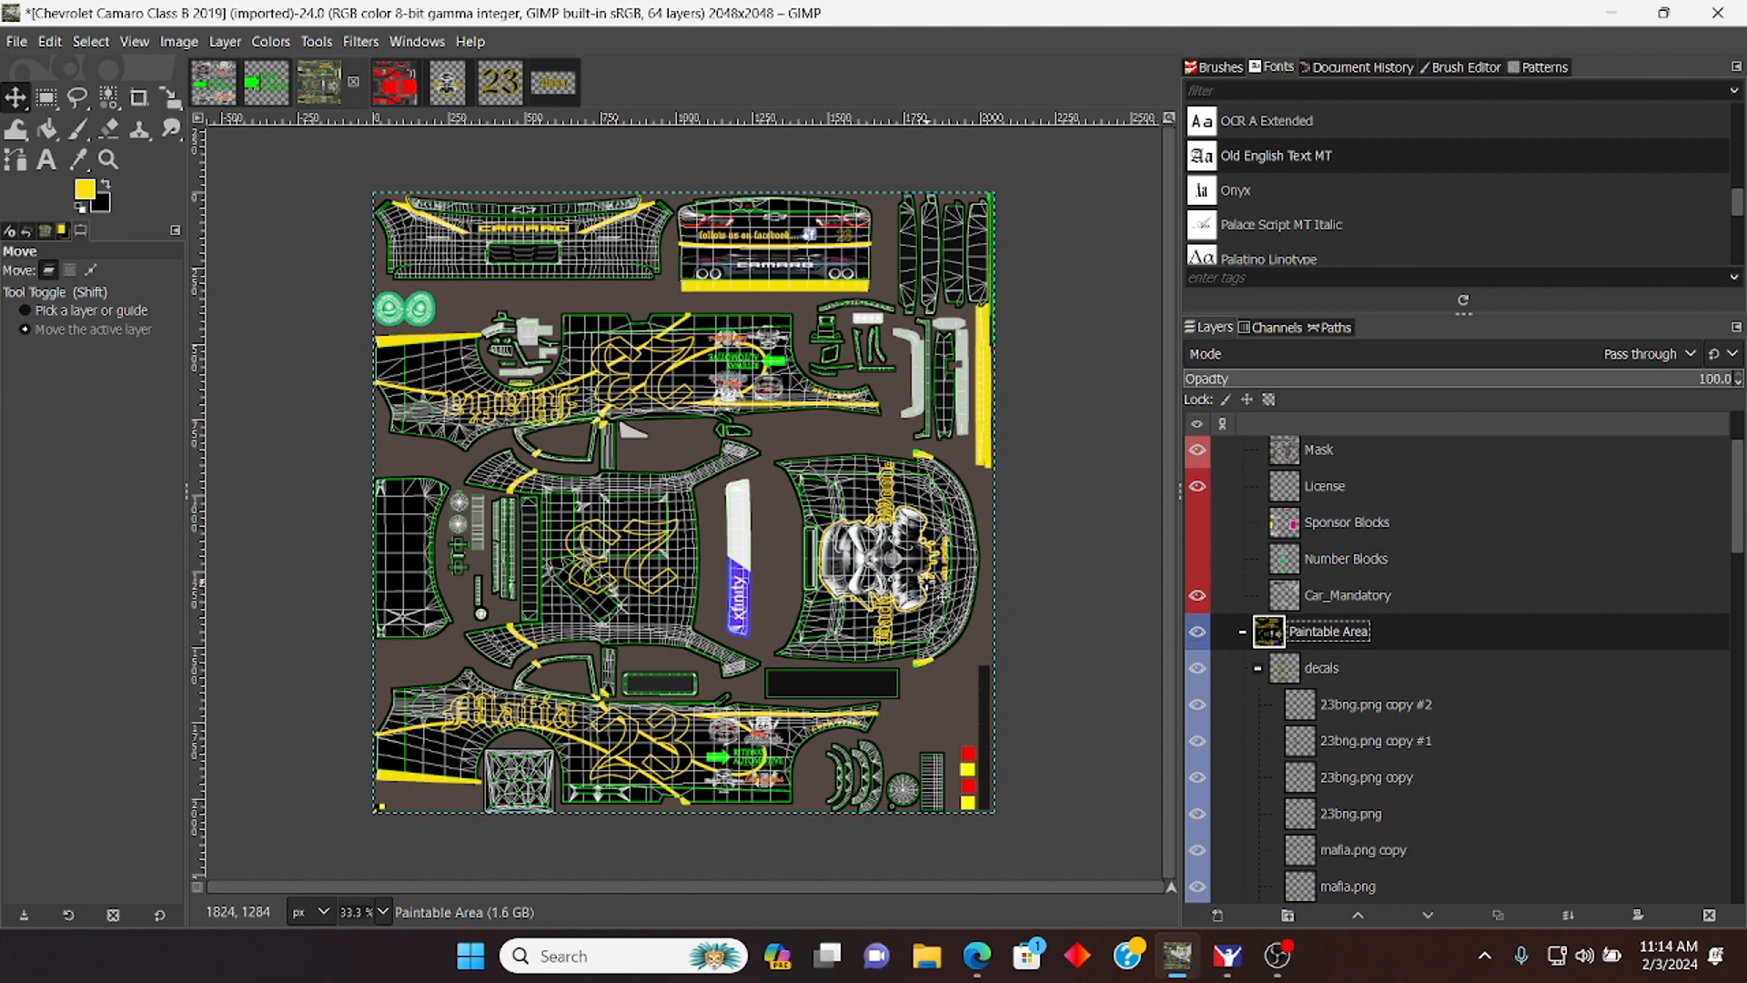
pyautogui.scroll(2, 1274, 600)
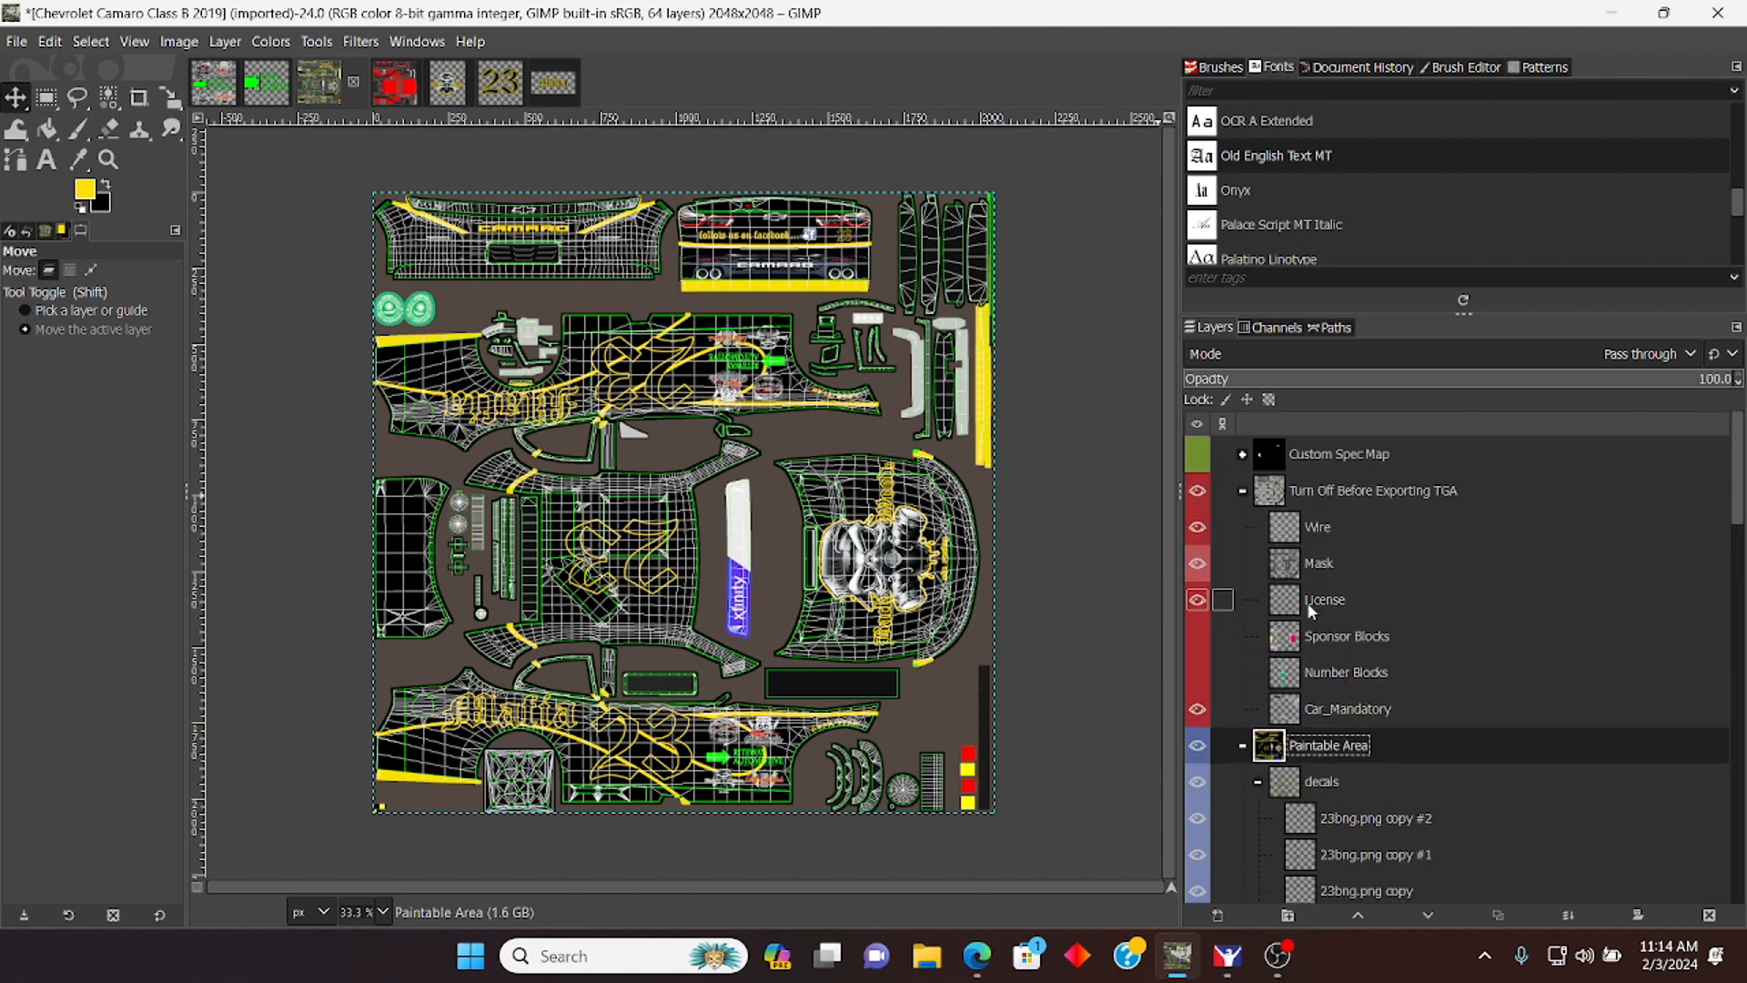
pyautogui.click(1197, 527)
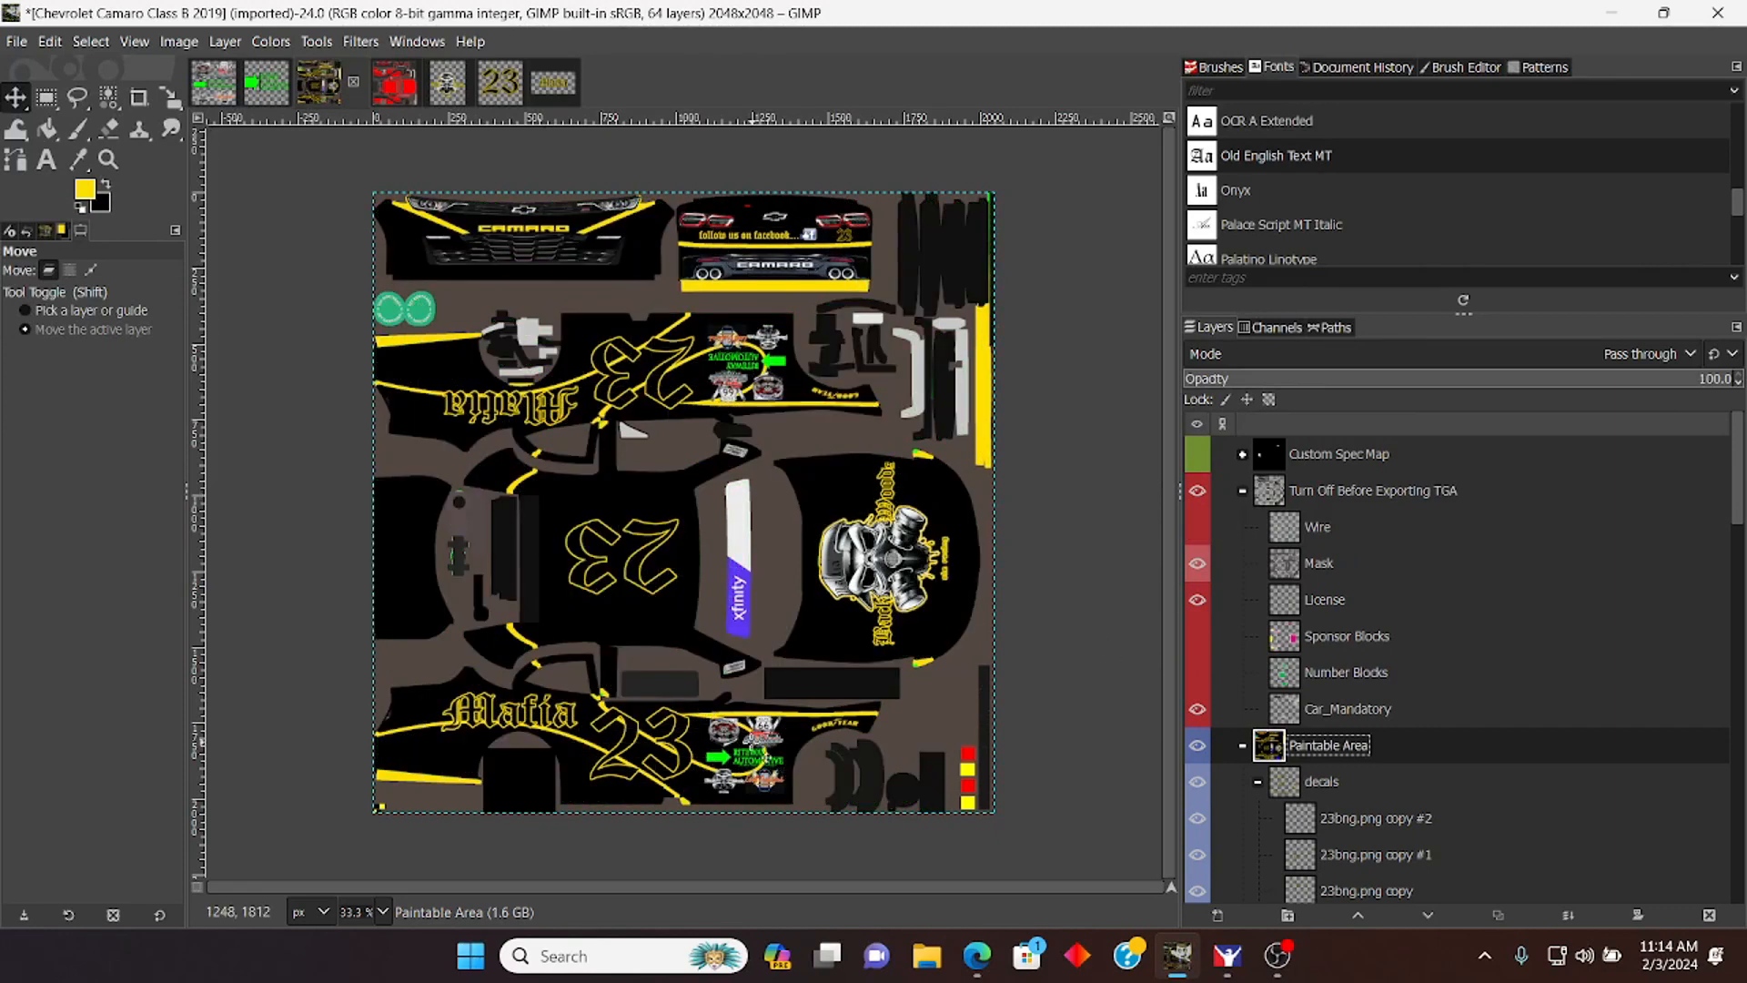
# Step: Start exporting the paint, naming the file car_ followed by the iRacing customer number, with the .tga extension
pyautogui.click(19, 41)
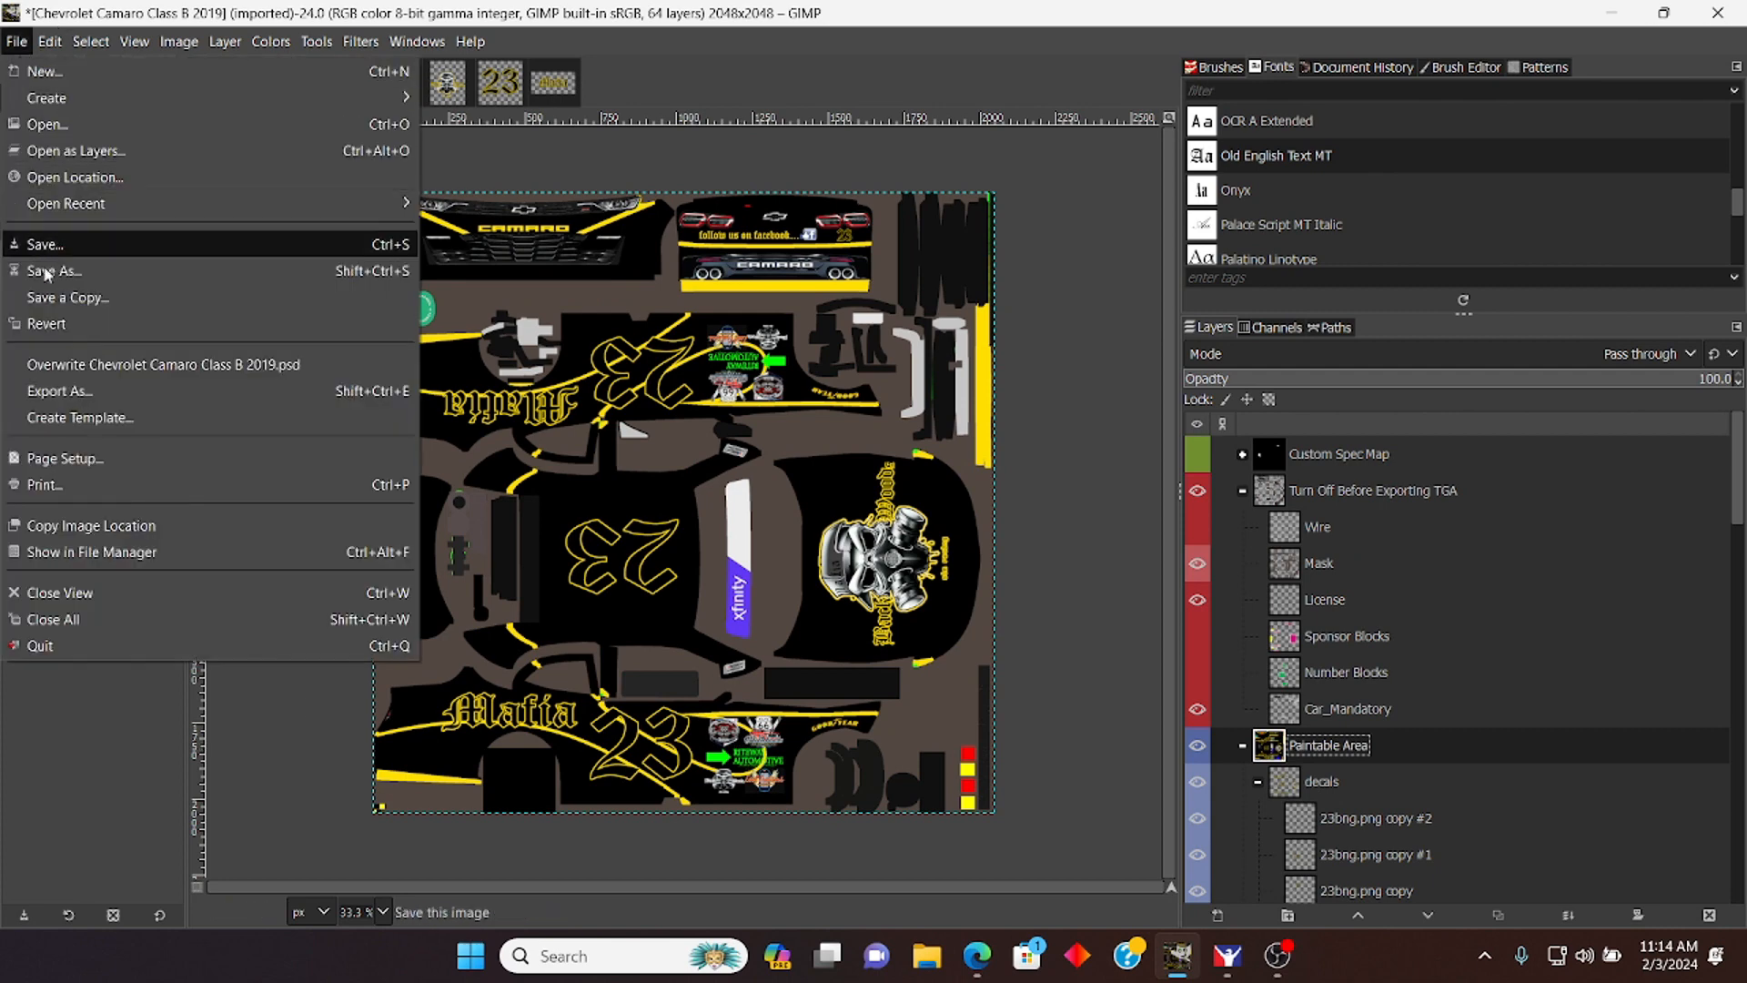
pyautogui.click(57, 389)
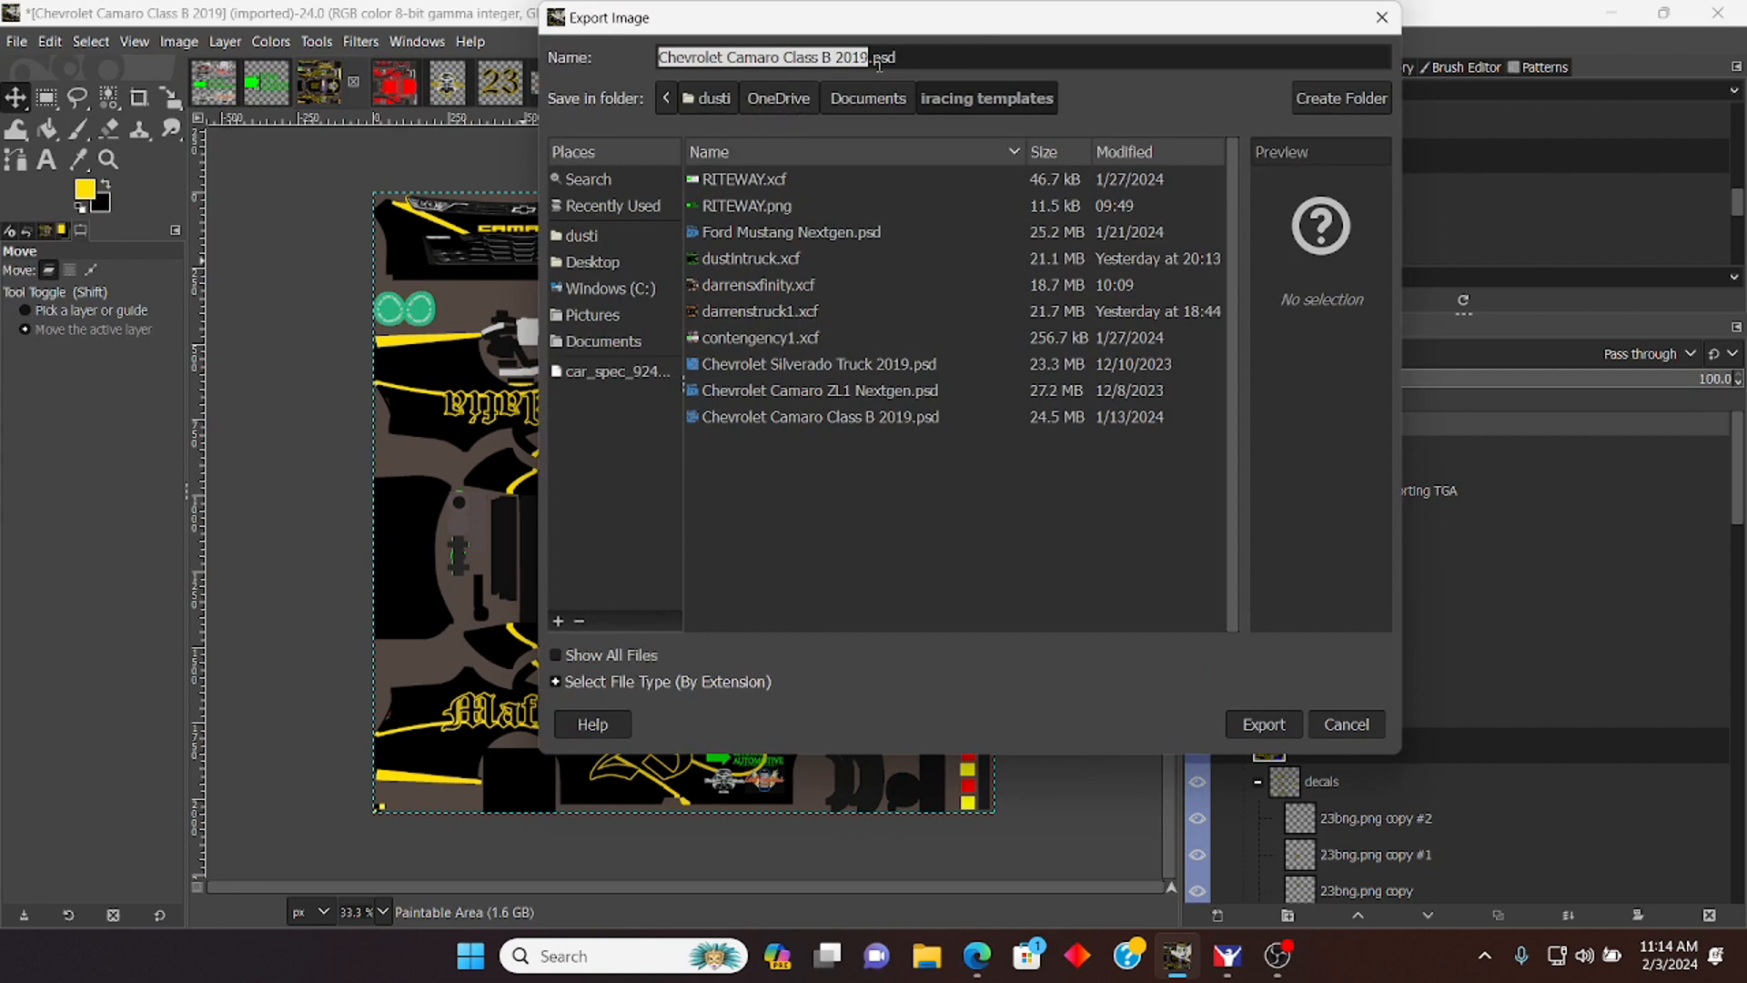
pyautogui.write('car')
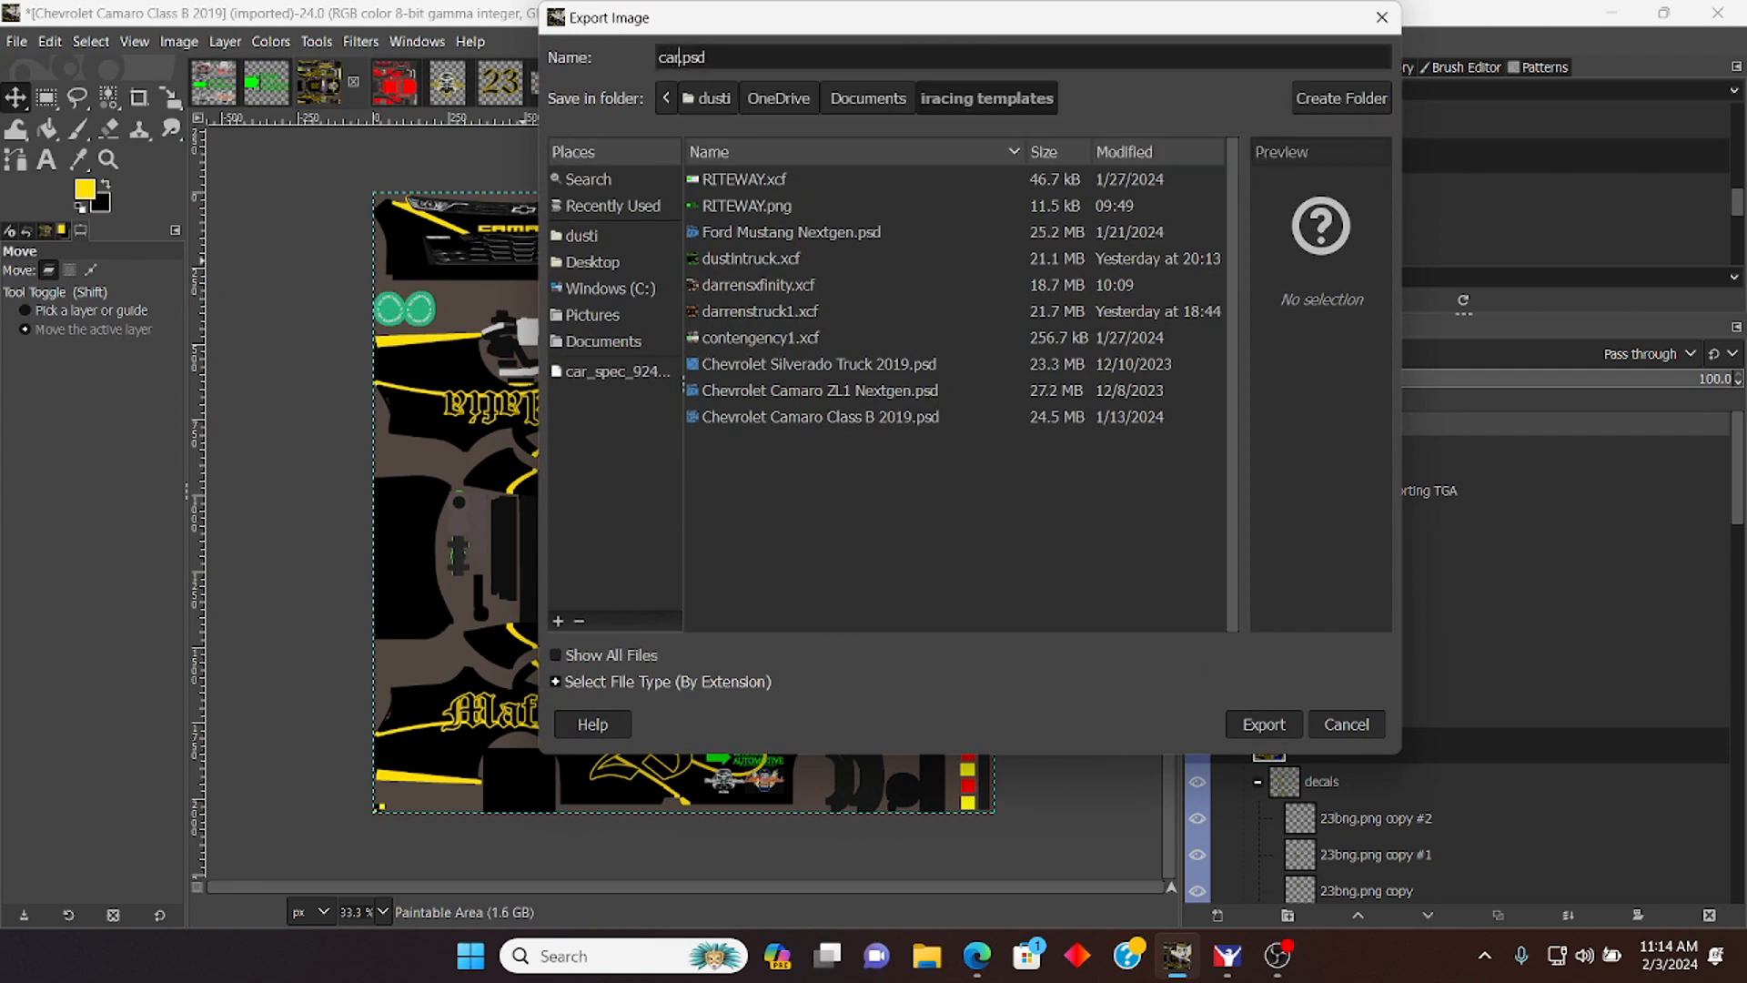
pyautogui.write('_')
pyautogui.write('924141')
pyautogui.click(826, 55)
pyautogui.press('BackSpace')
pyautogui.press('BackSpace')
pyautogui.press('BackSpace')
pyautogui.write('tga')
# Step: Choose the stockcars2 camaro2019 folder inside Documents > iRacing > paint as the export destination
pyautogui.click(608, 338)
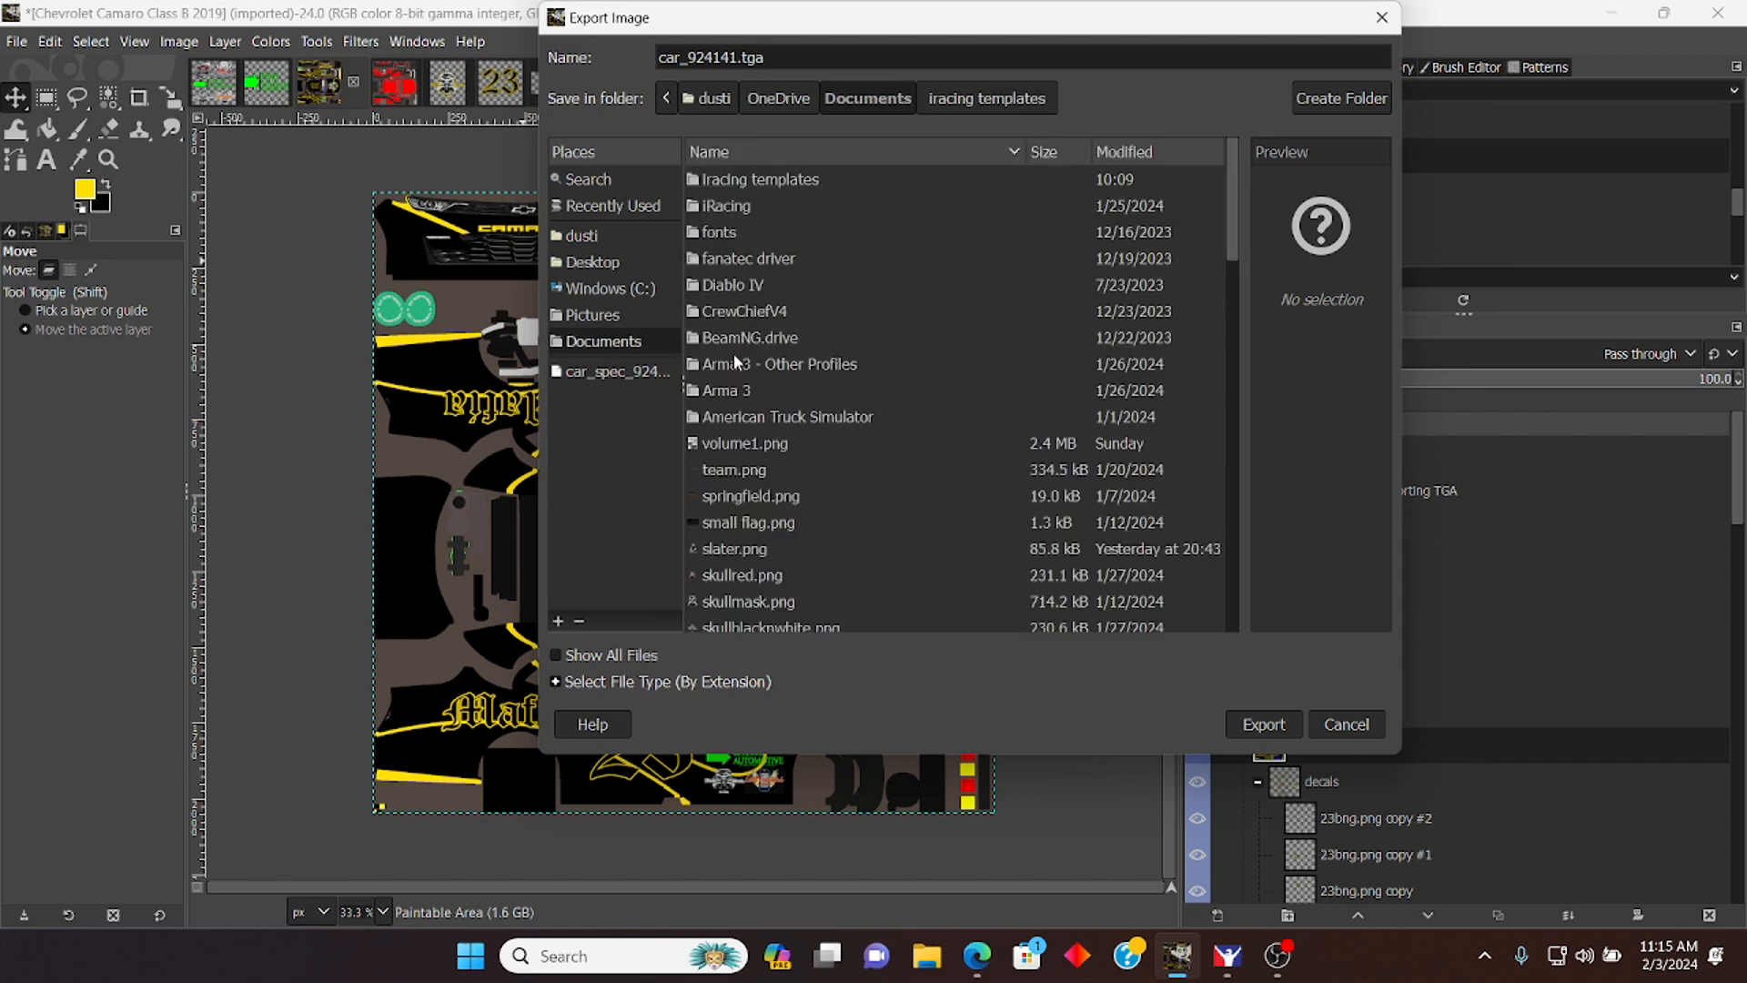
pyautogui.doubleClick(724, 206)
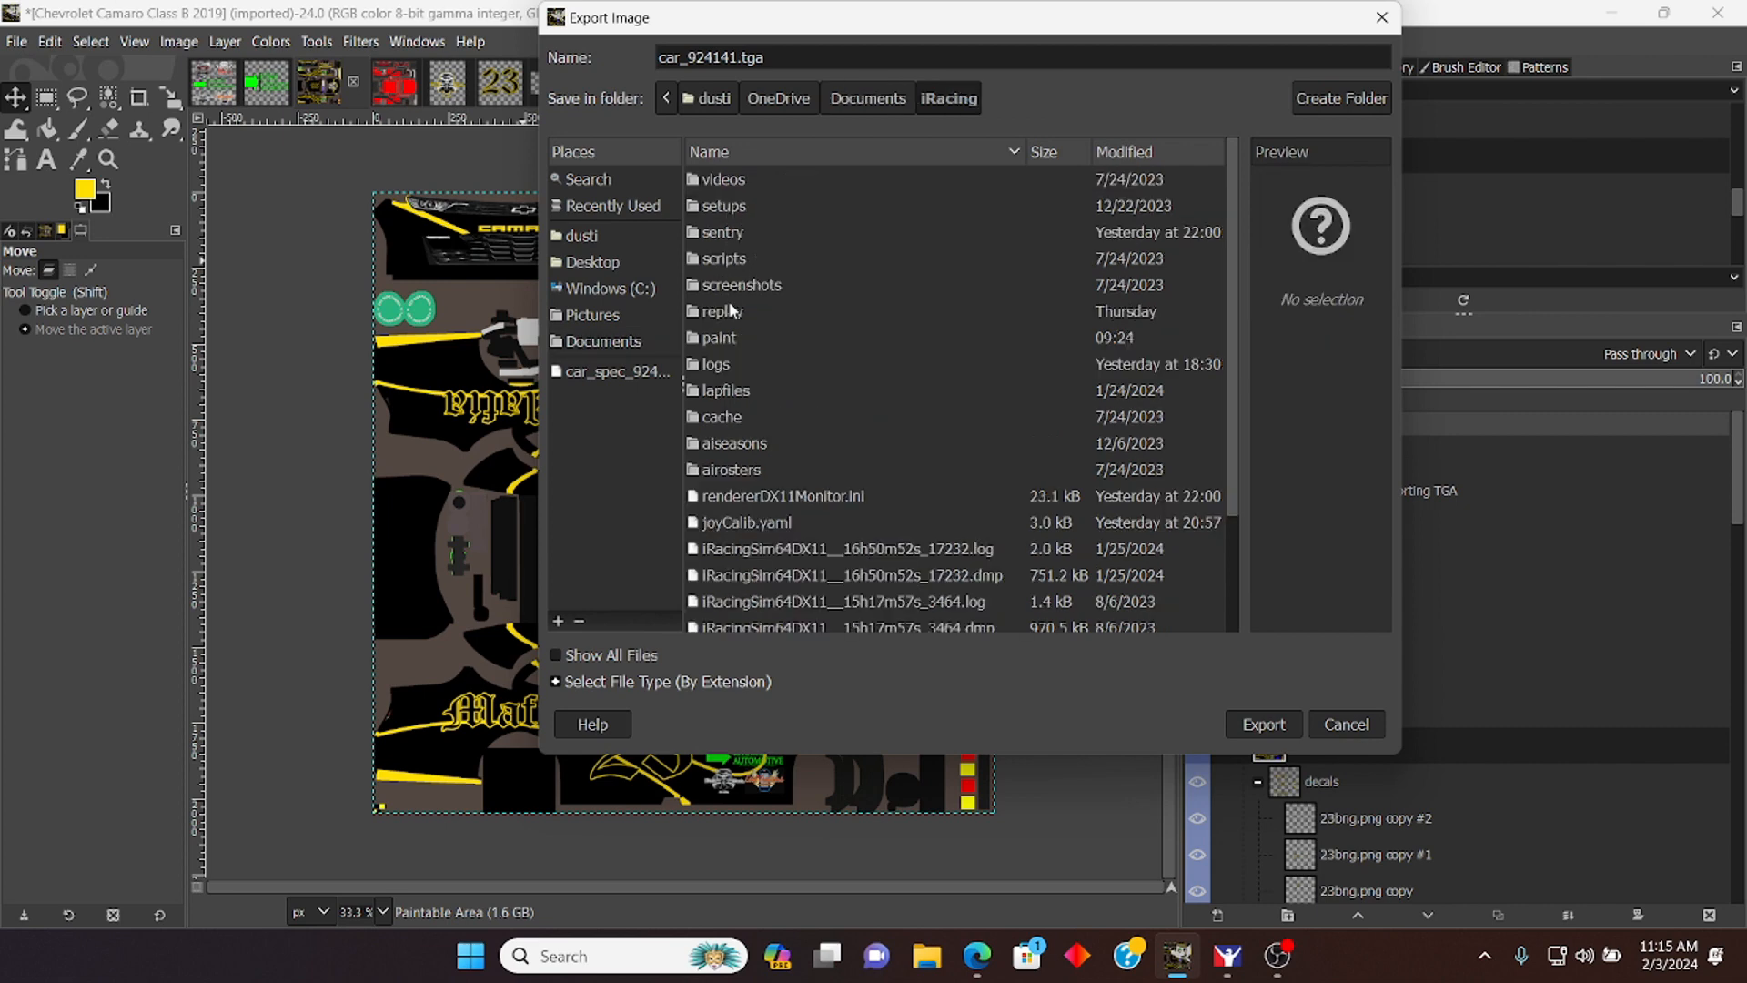
pyautogui.doubleClick(724, 338)
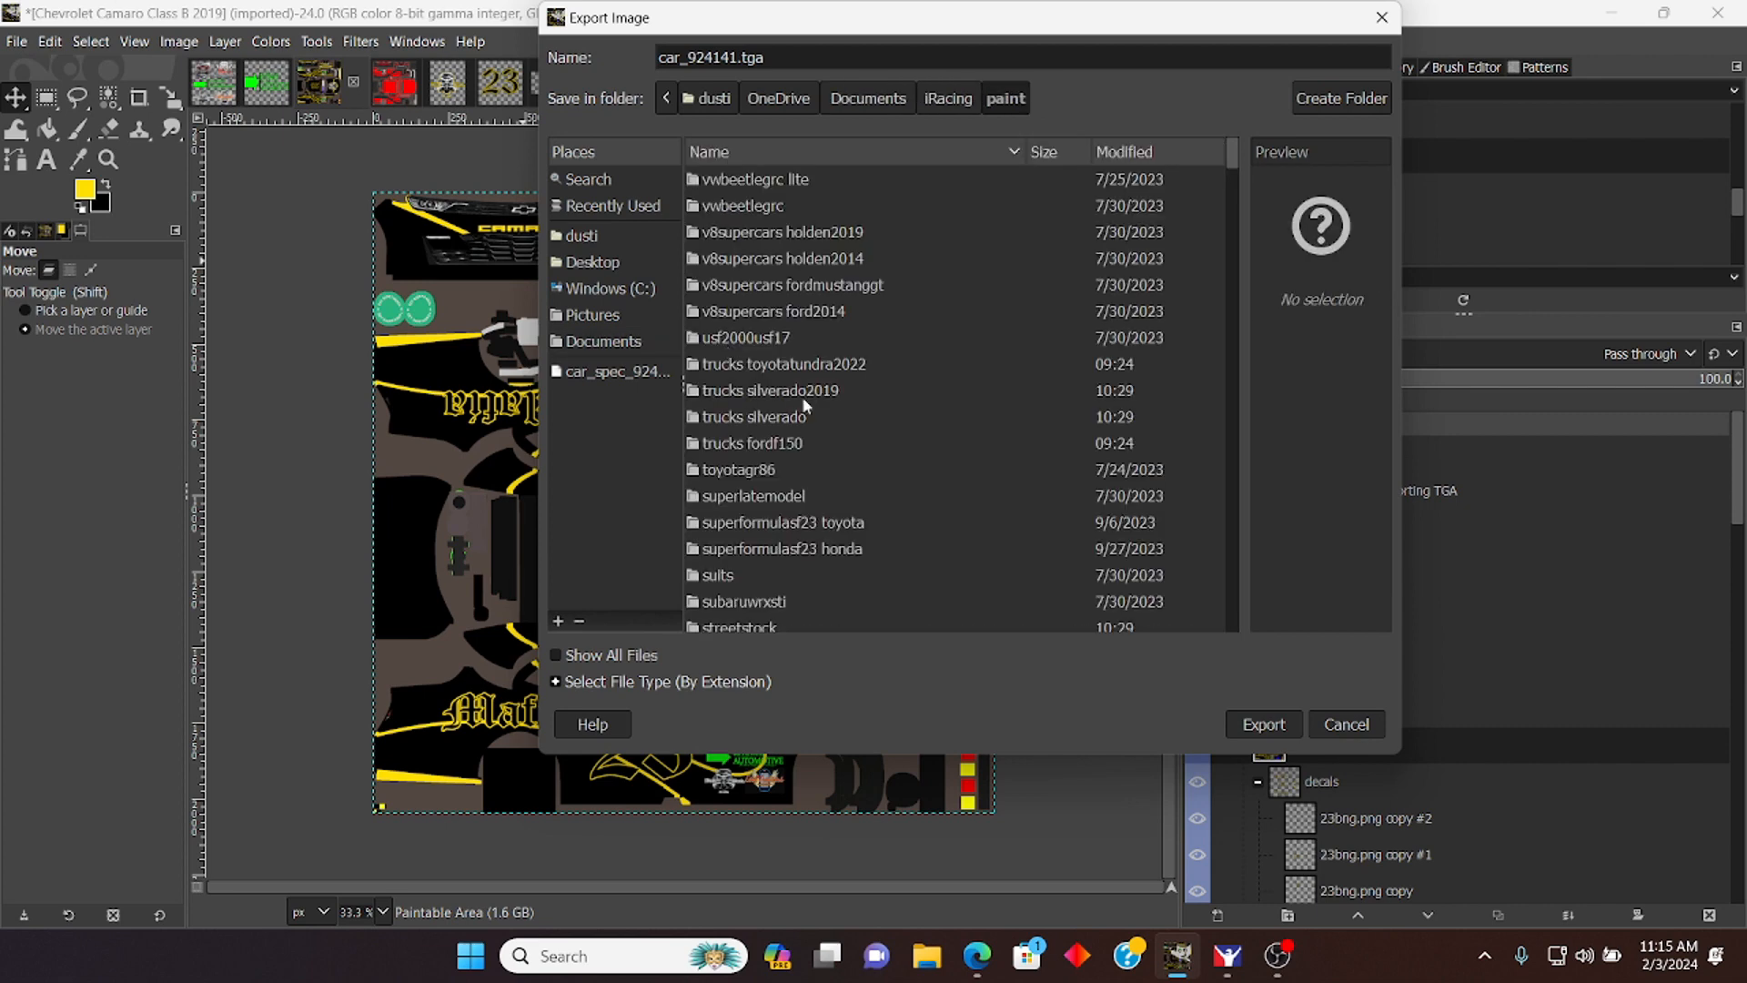
pyautogui.scroll(-6, 805, 407)
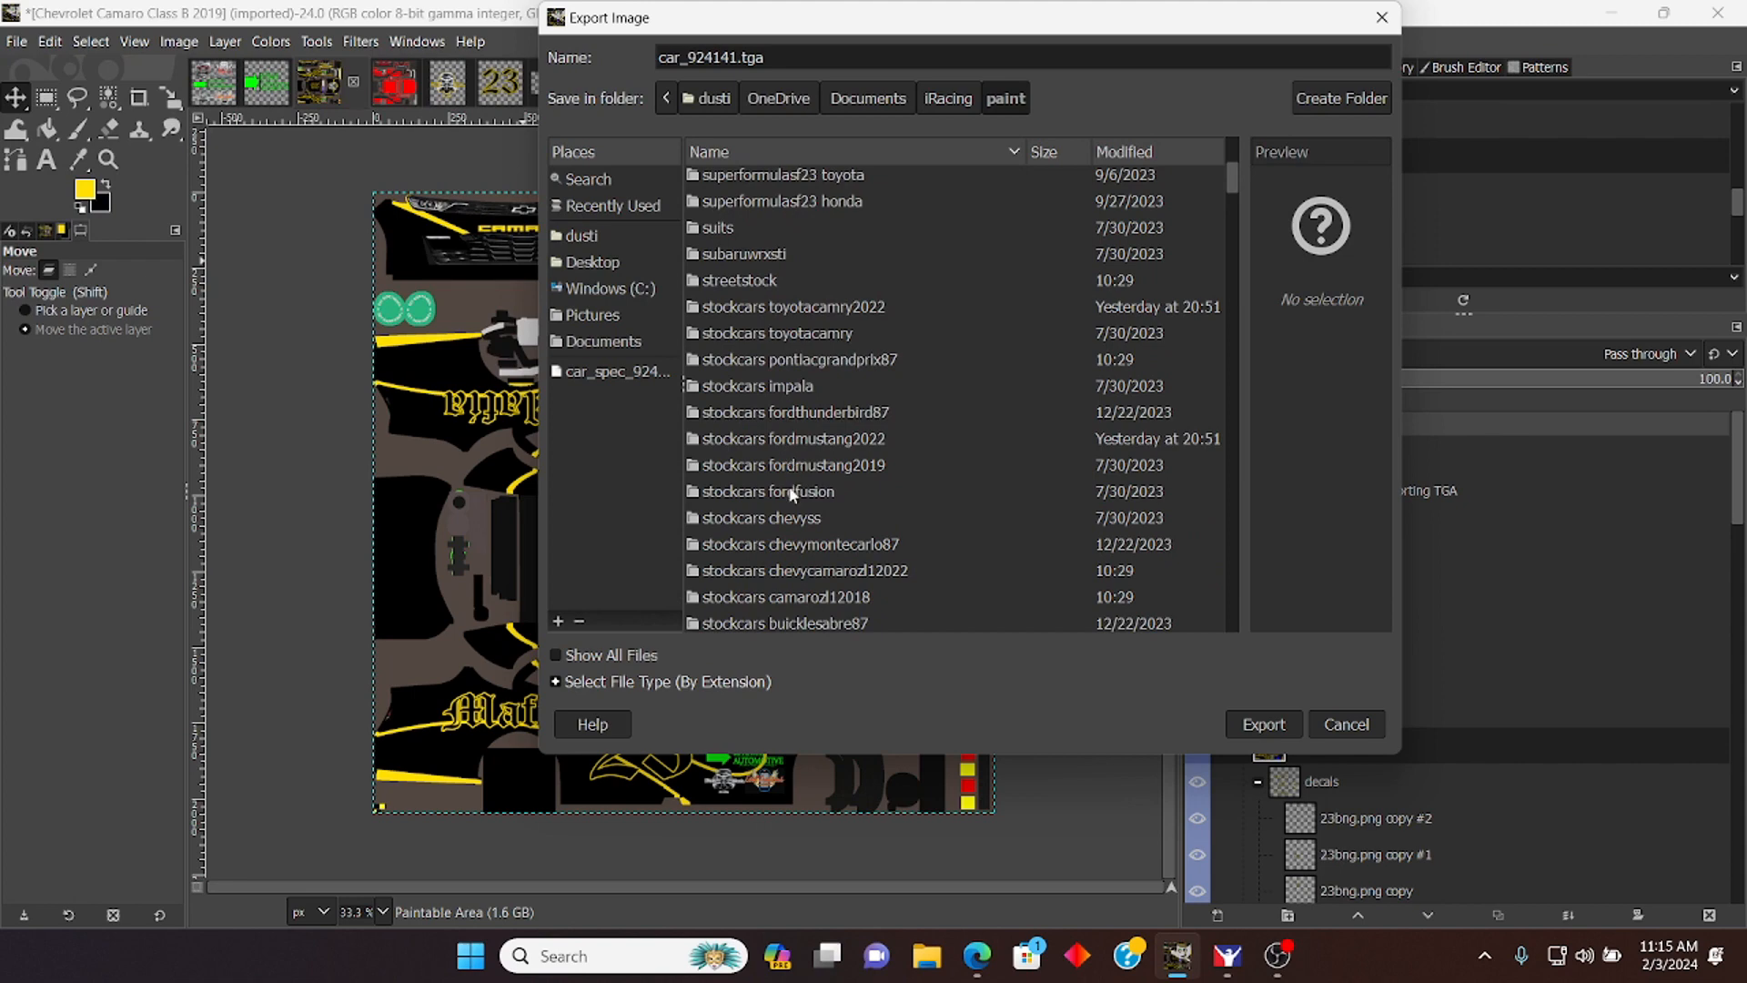
pyautogui.scroll(-4, 838, 575)
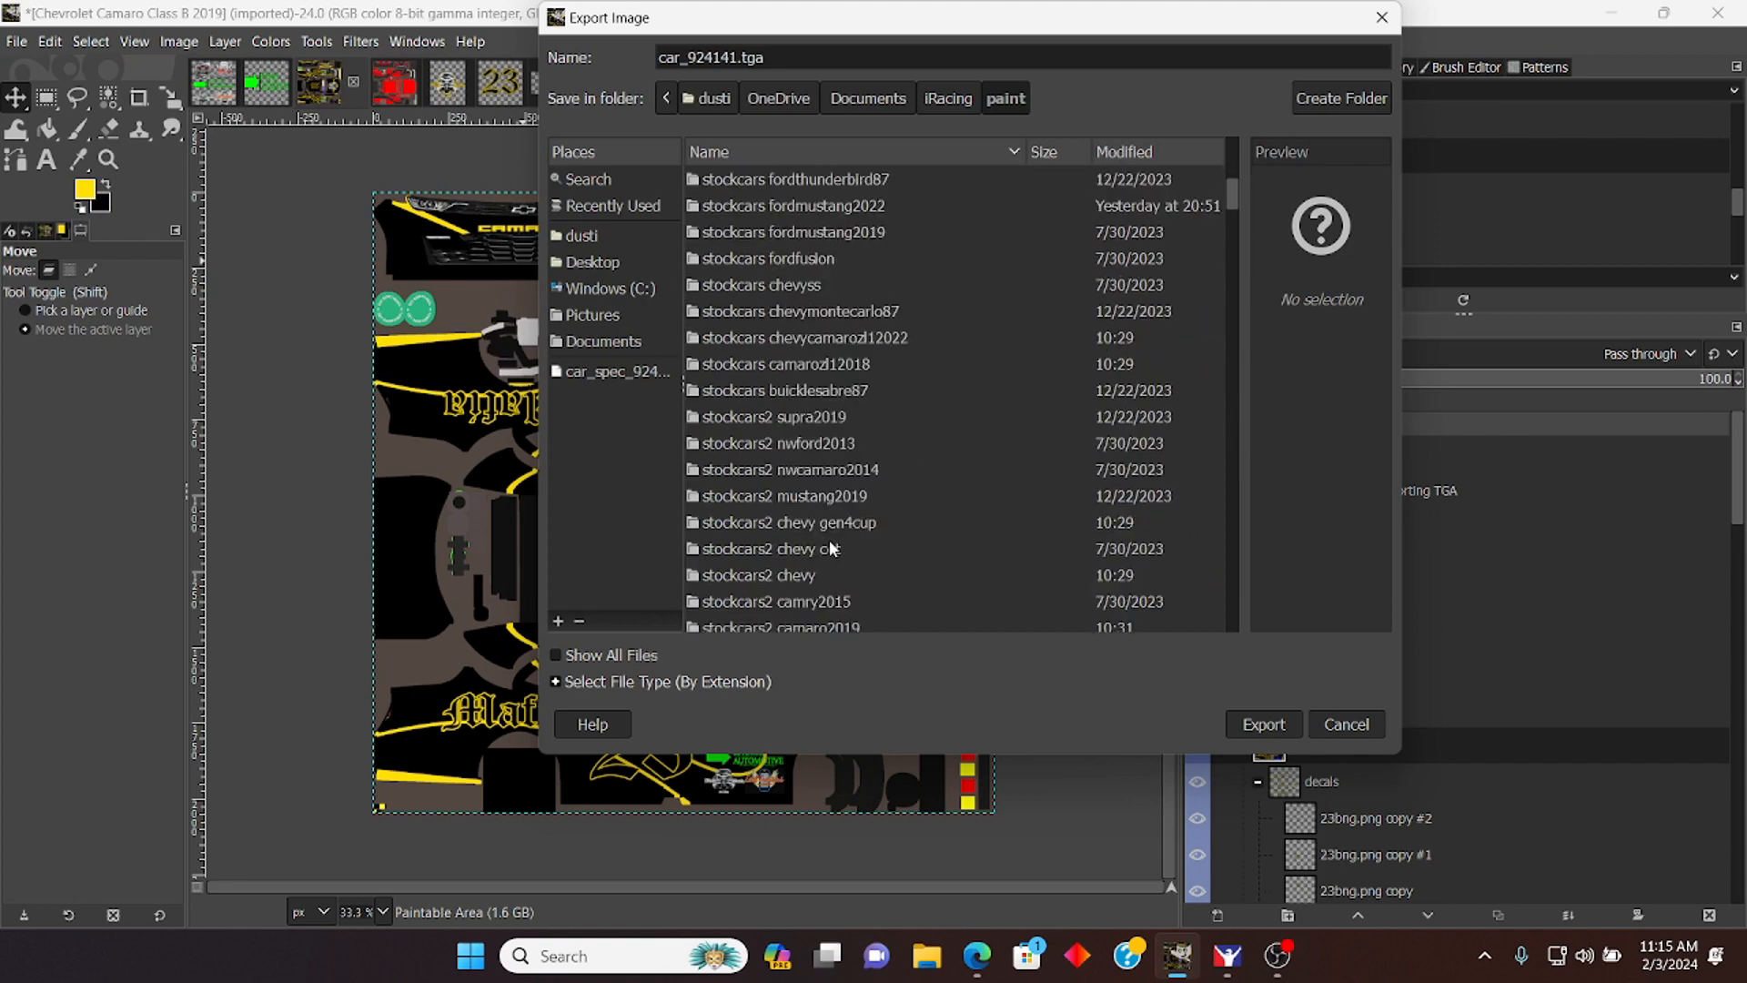
pyautogui.scroll(-1, 830, 547)
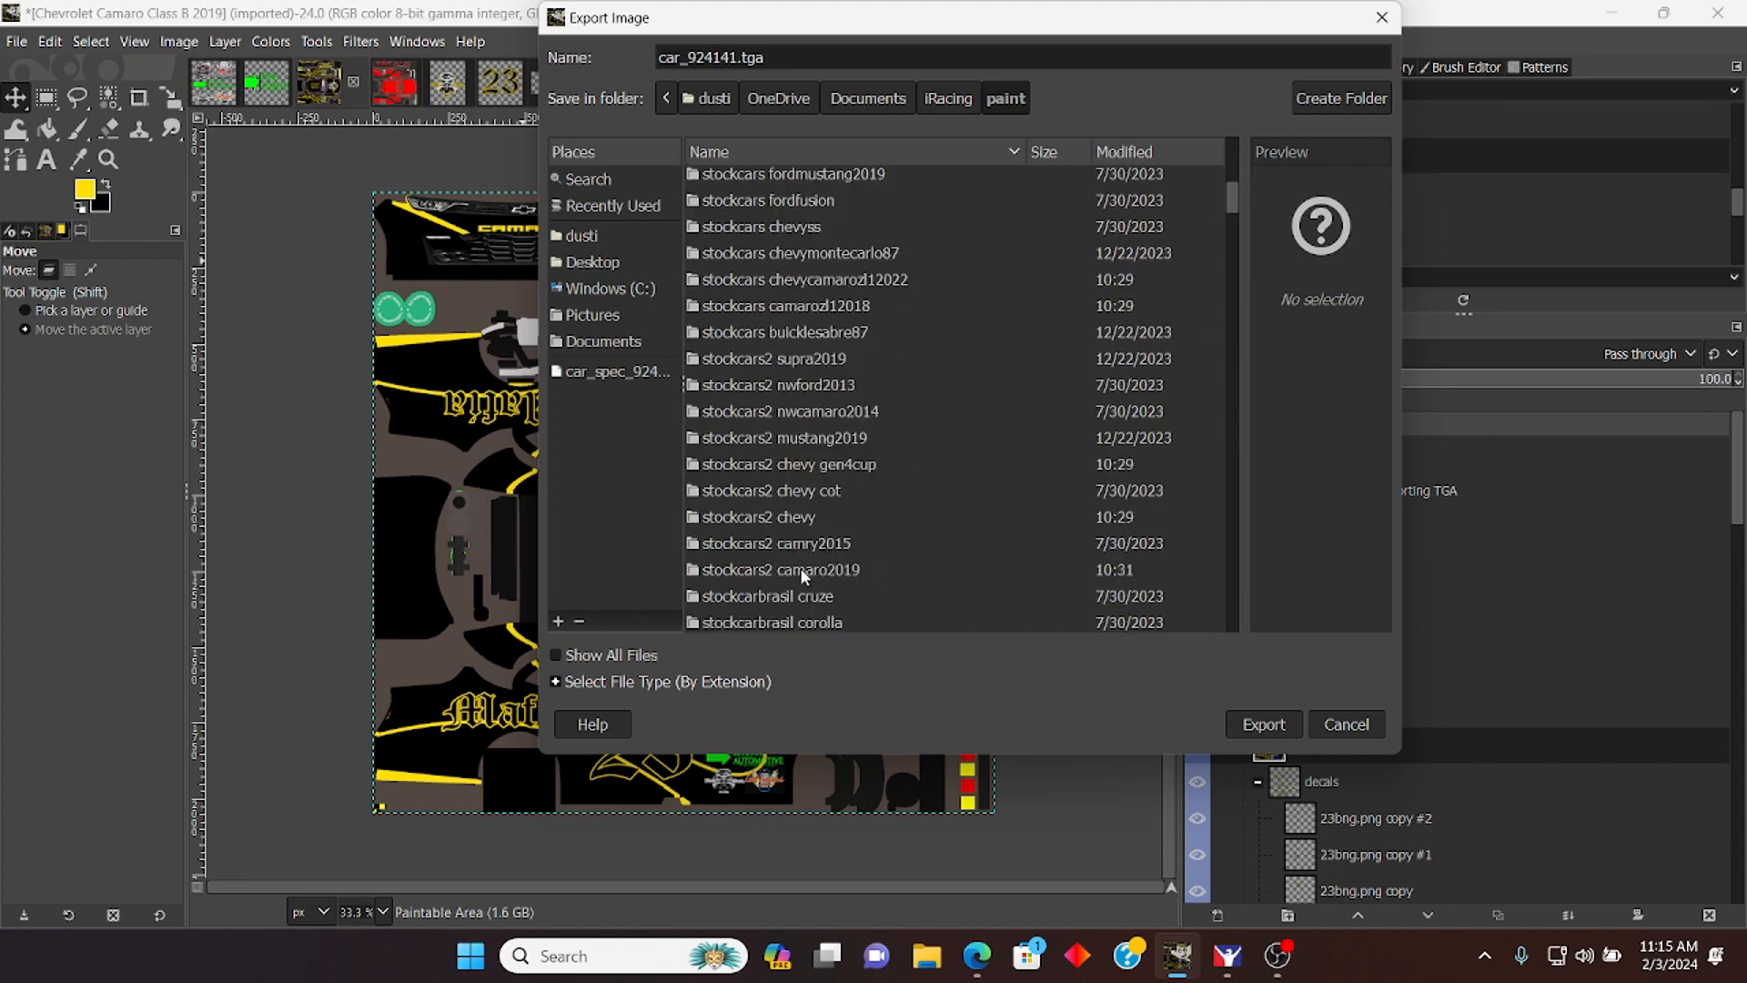
pyautogui.click(800, 569)
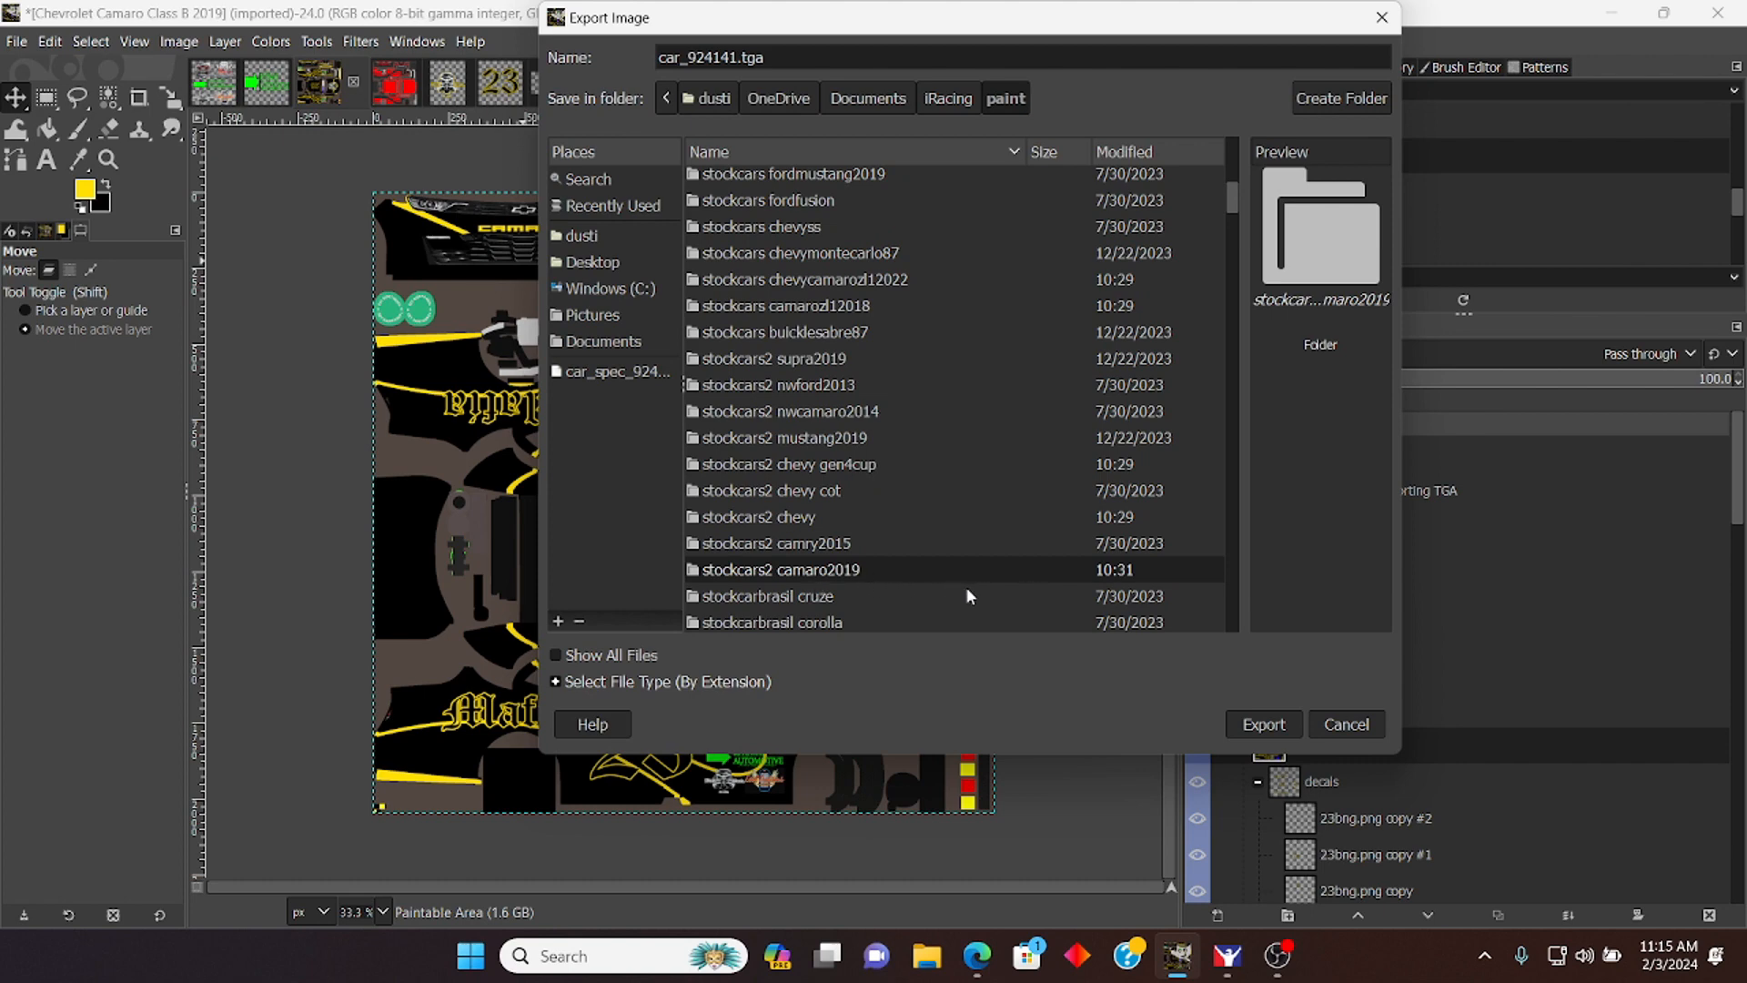
pyautogui.doubleClick(803, 568)
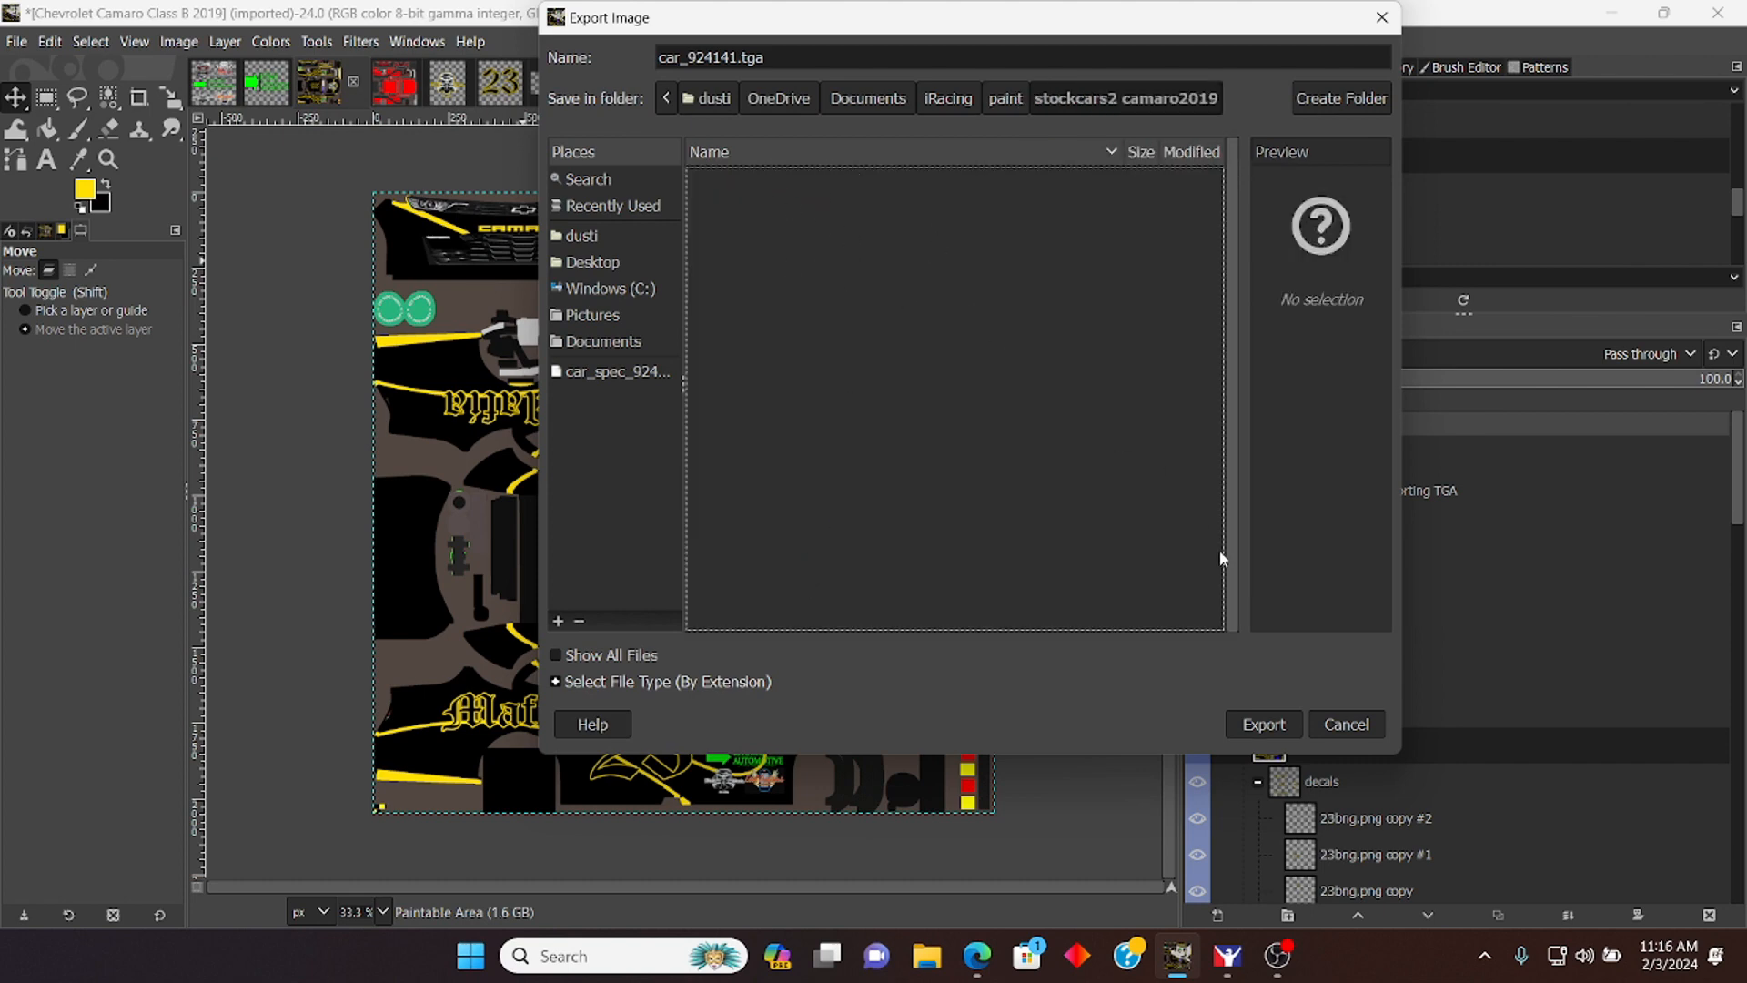
# Step: Export the paint as a TGA with RLE compression and a bottom left origin
pyautogui.click(1259, 725)
pyautogui.click(1257, 723)
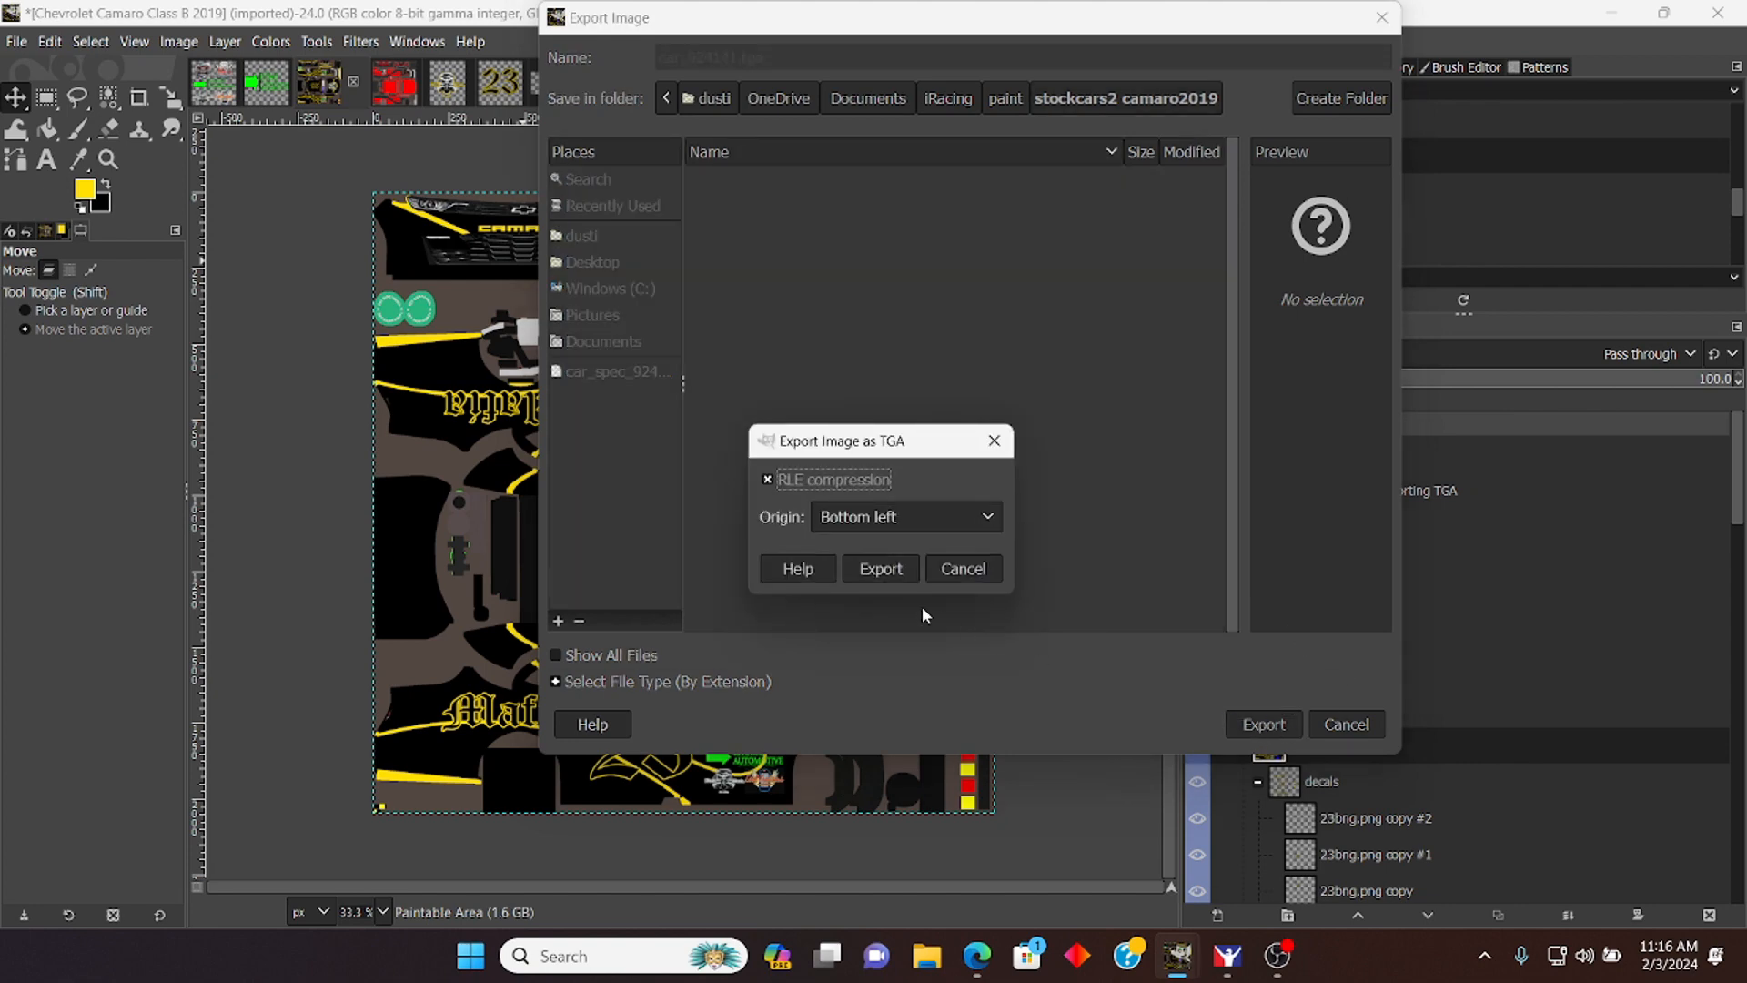
pyautogui.click(876, 571)
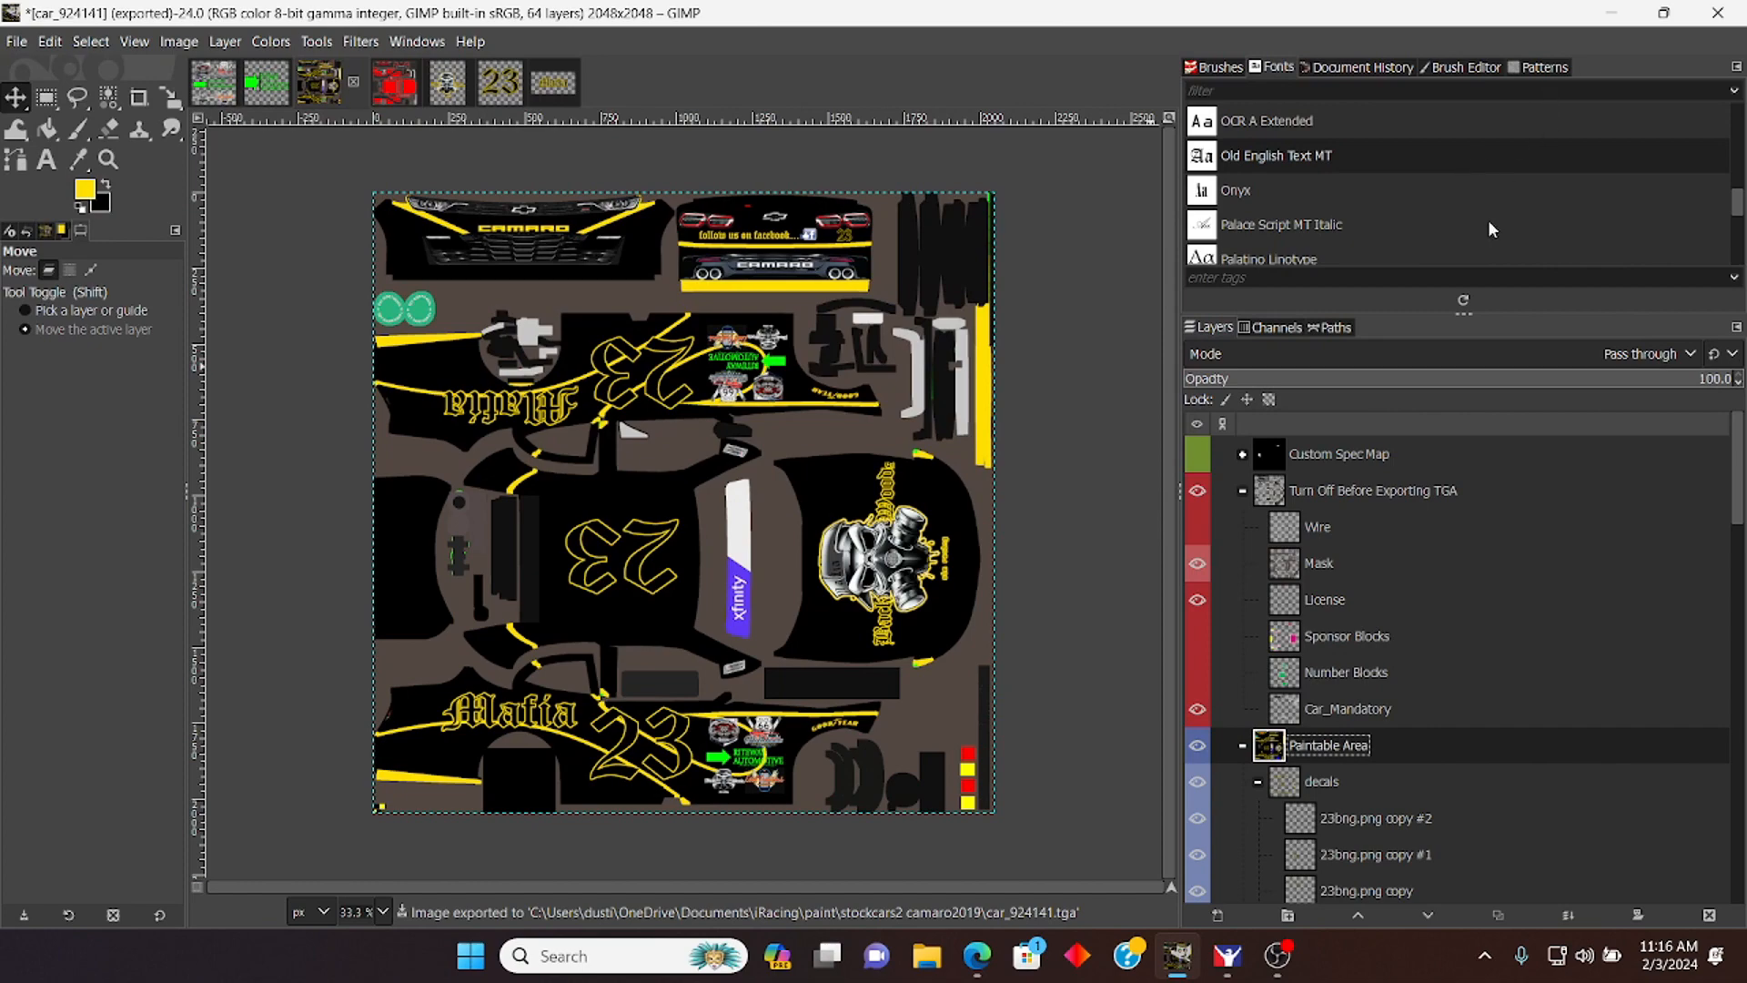
# Step: Switch to iRacing, open the Paint Shop and turn off Show Stamps for the NASCAR XFINITY Chevrolet Camaro
pyautogui.click(1227, 956)
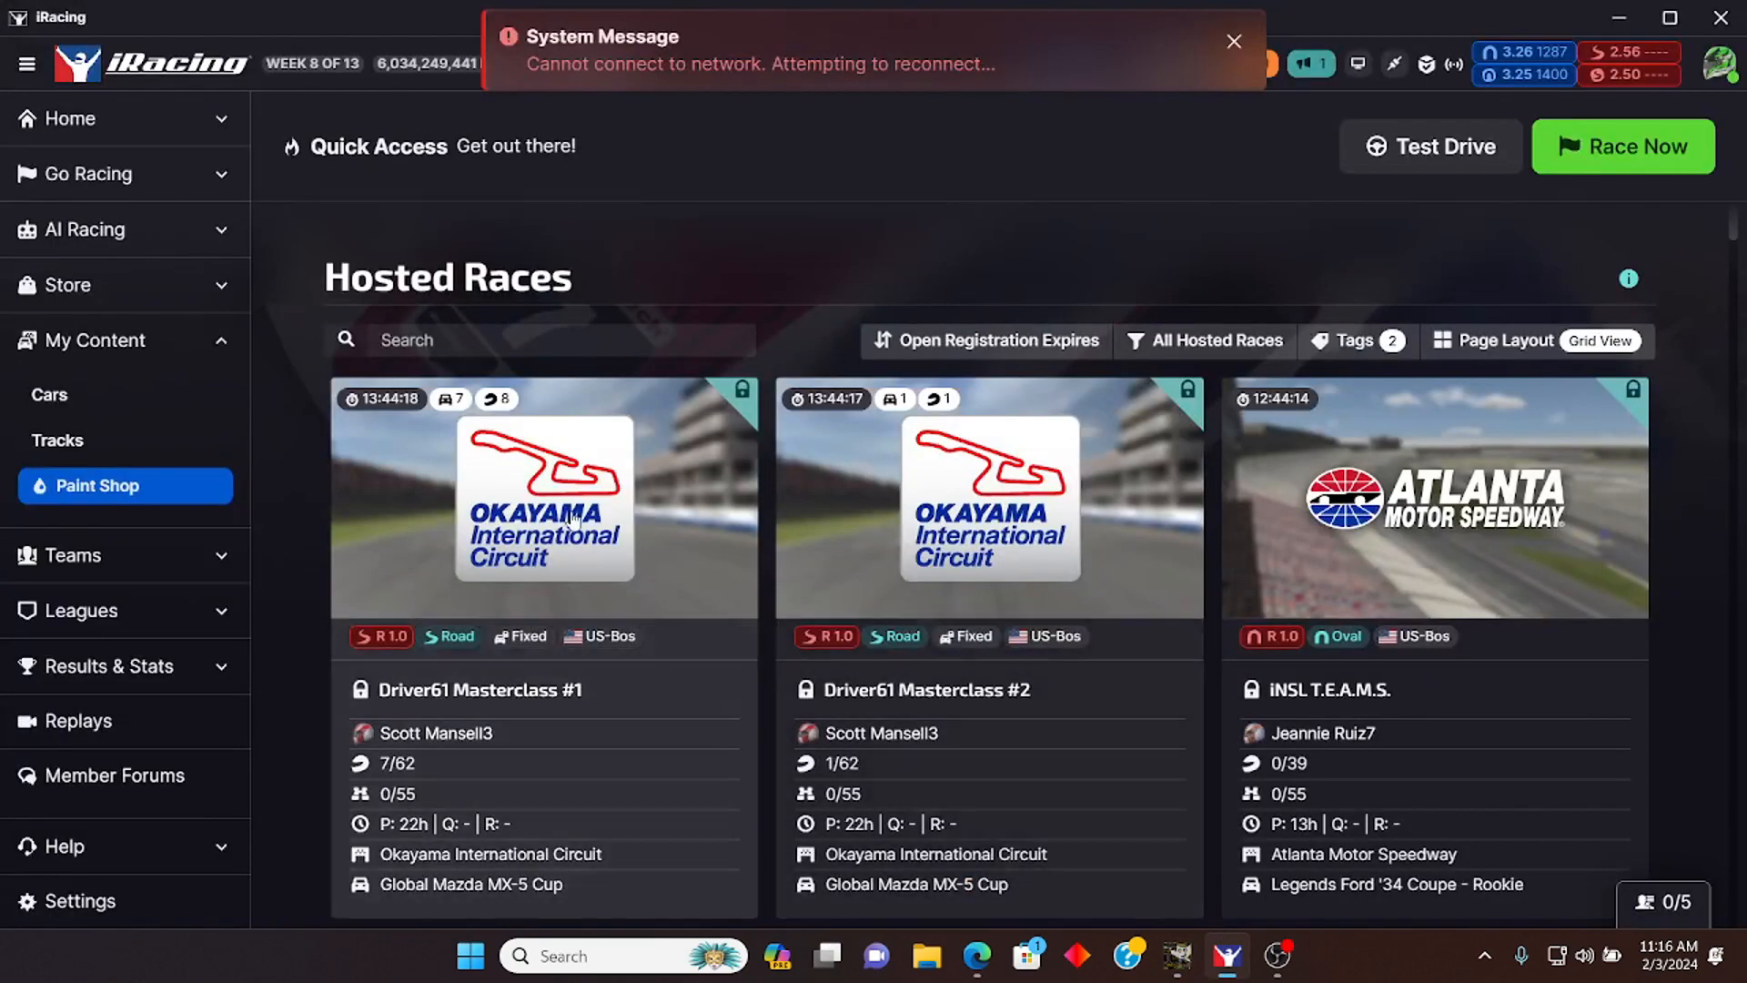
pyautogui.click(145, 485)
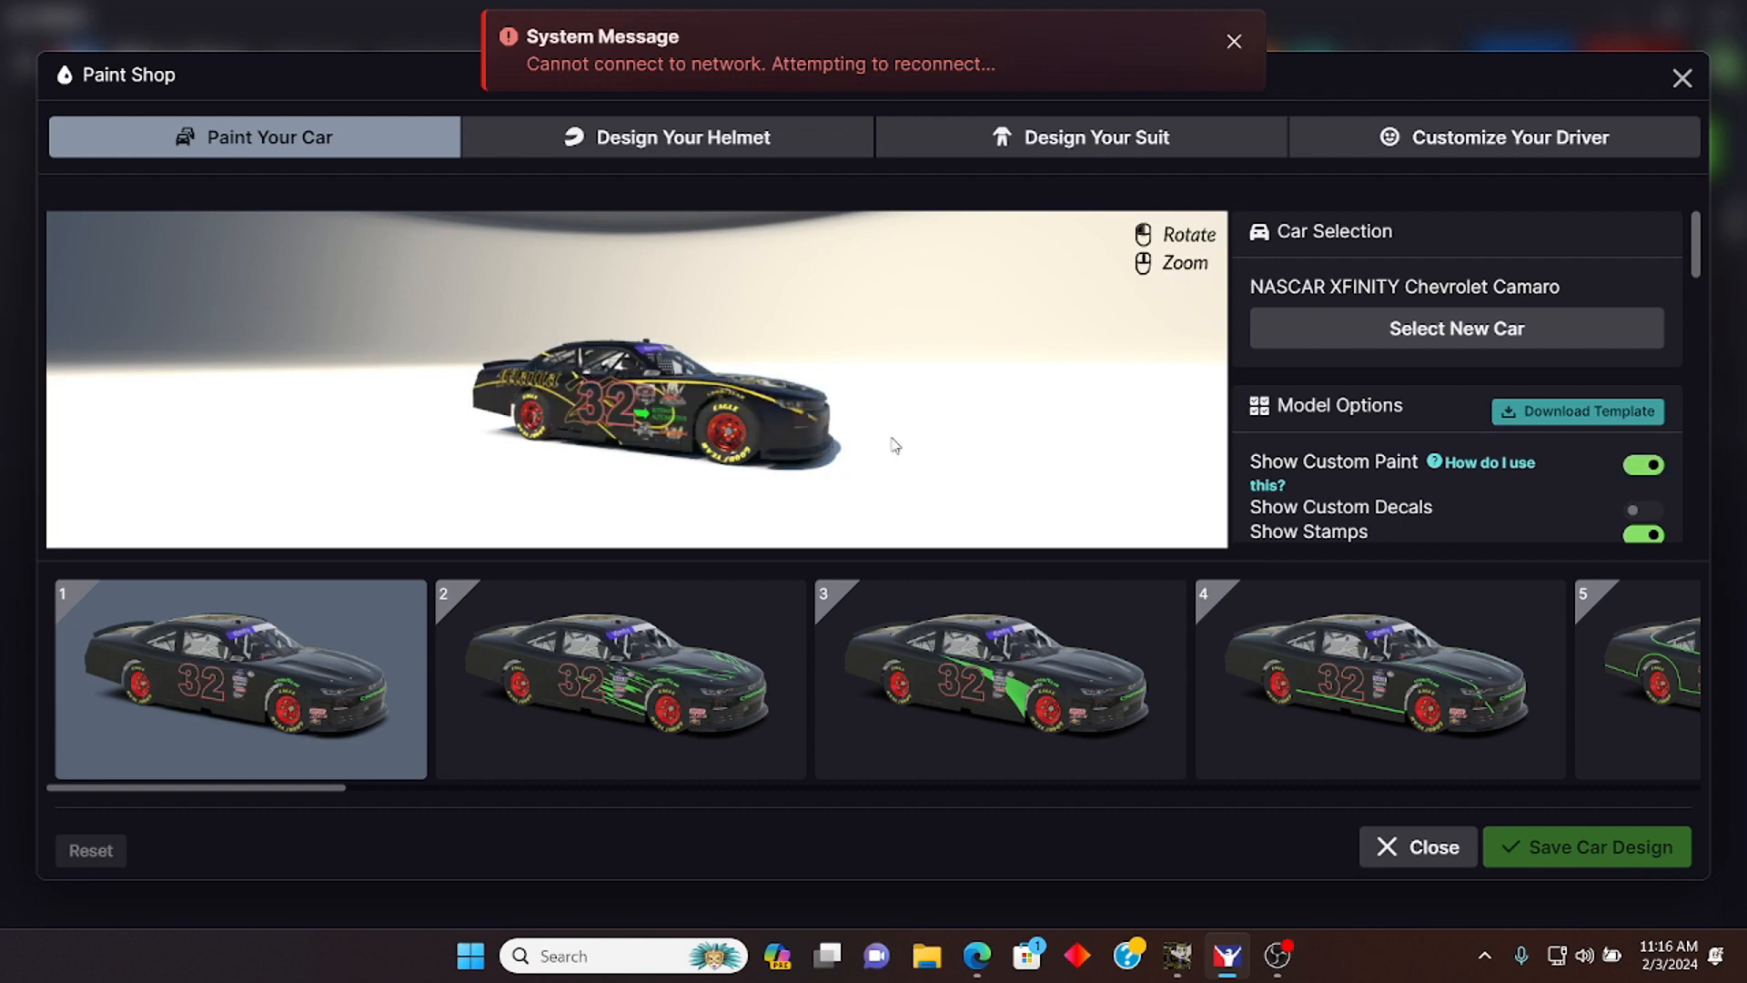
pyautogui.scroll(-1, 1500, 415)
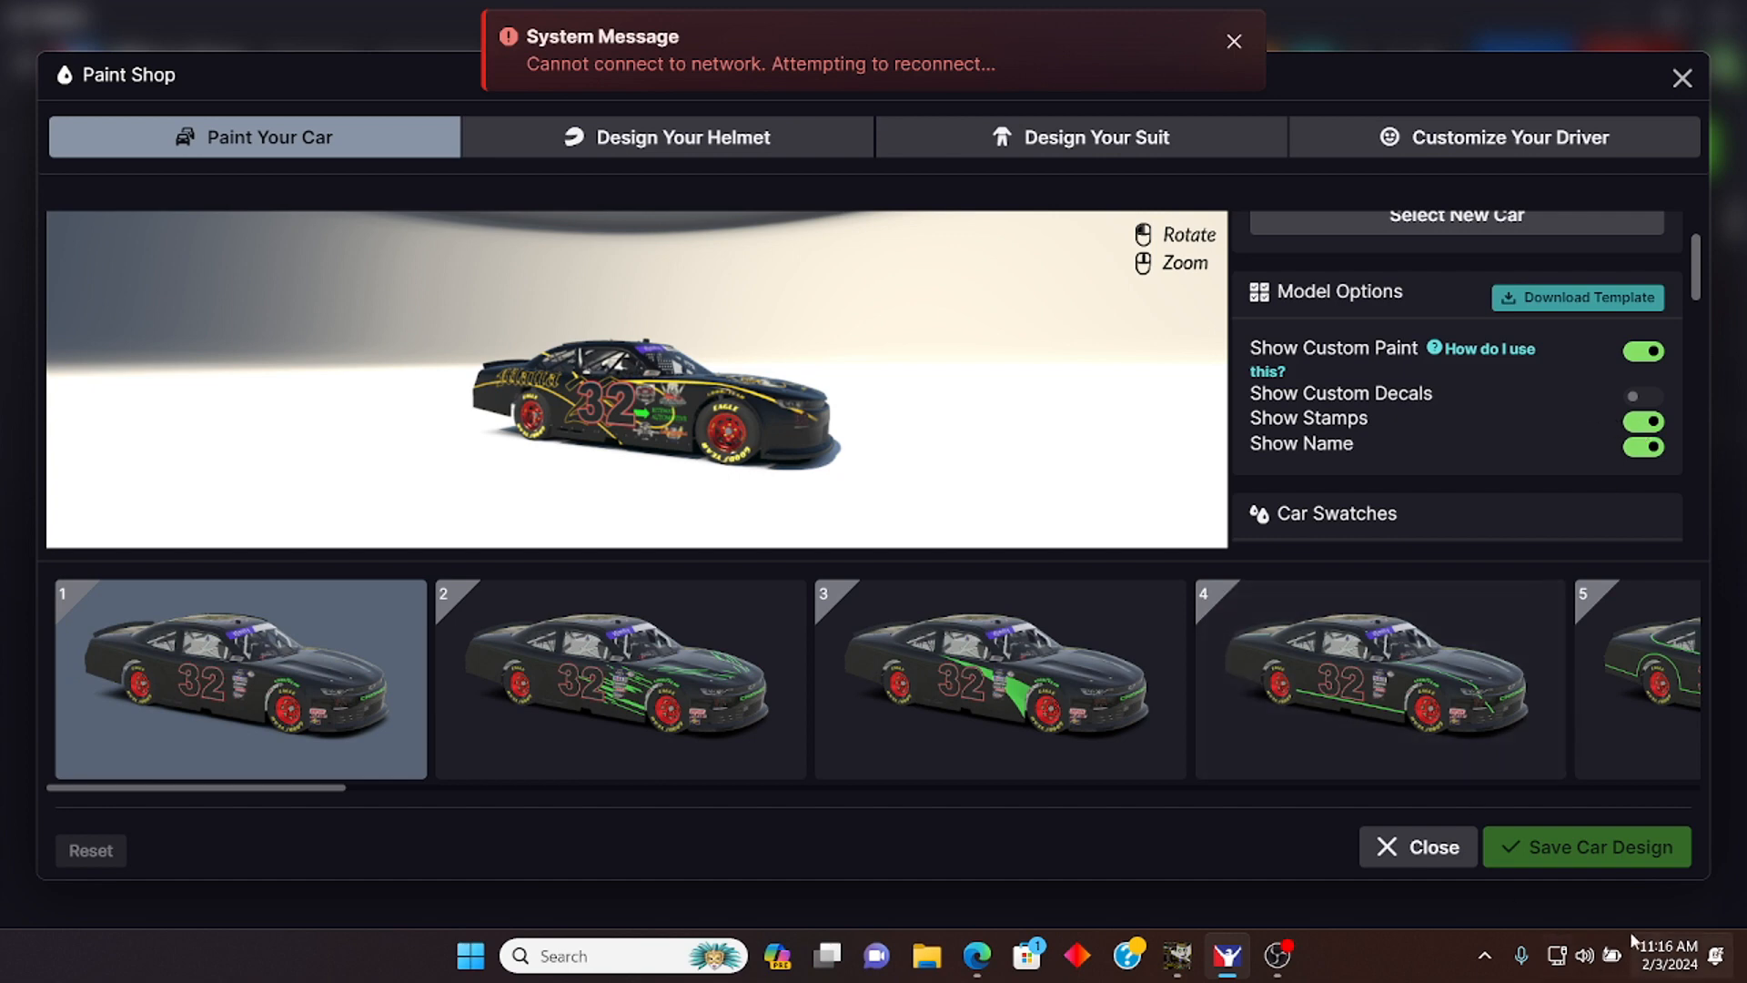
pyautogui.click(1484, 956)
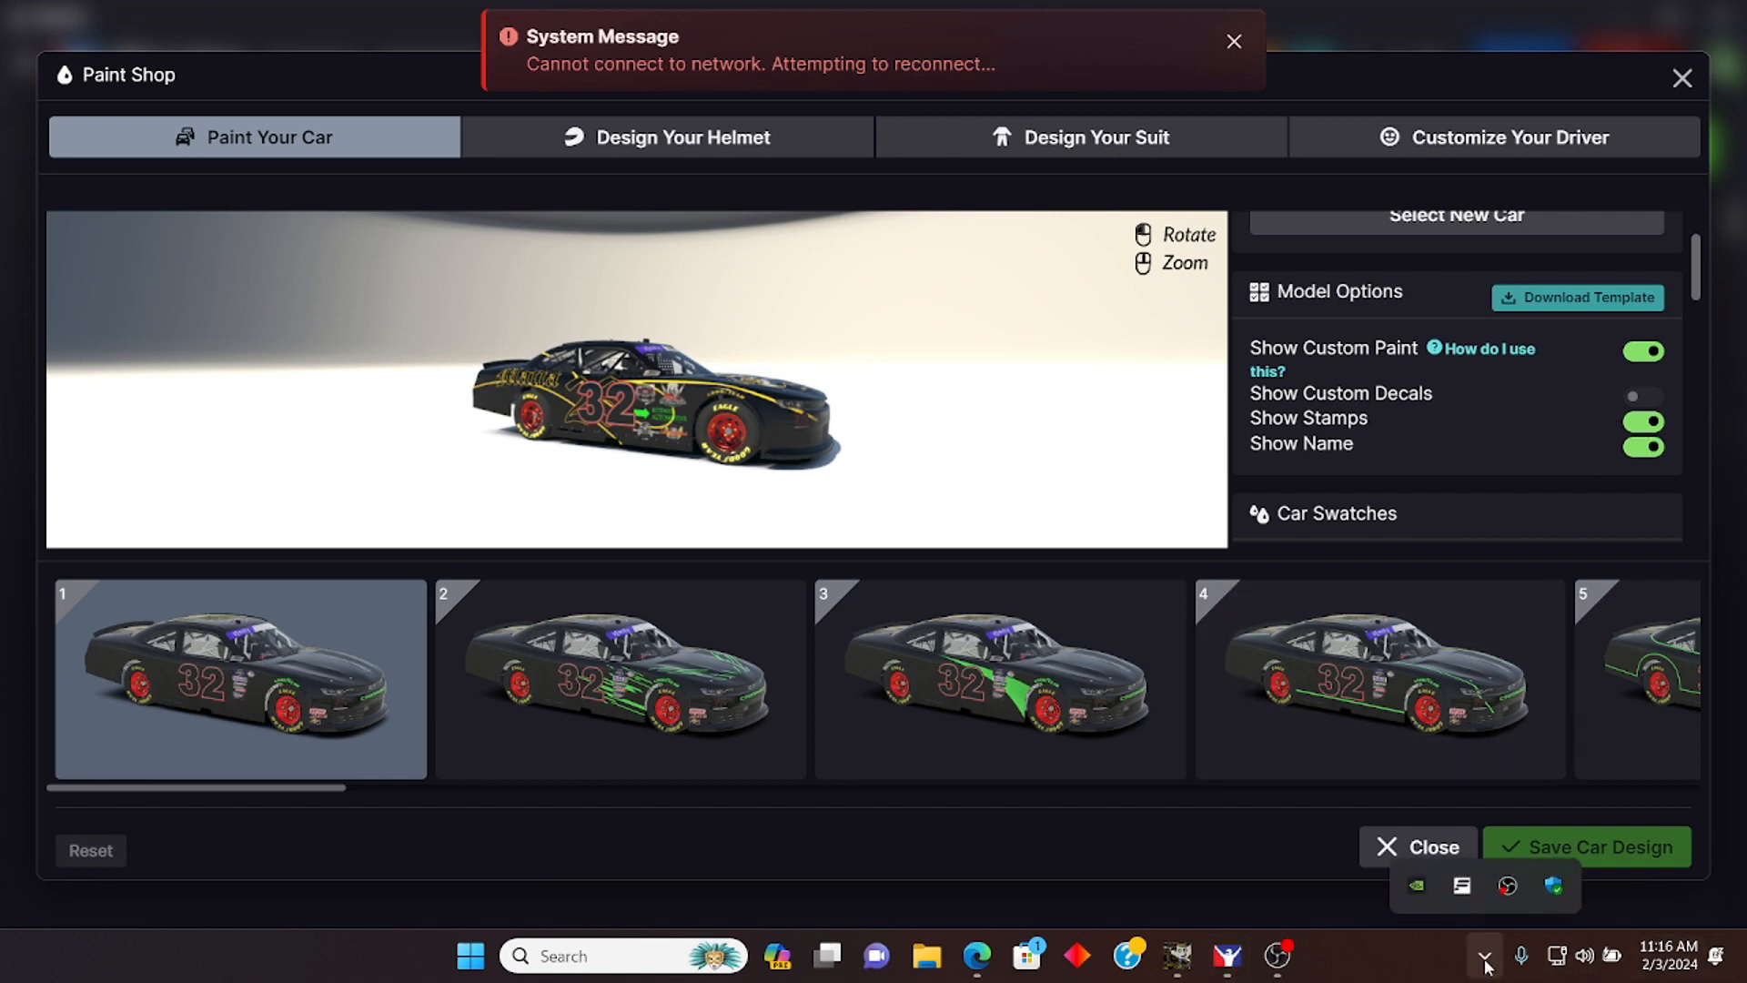
pyautogui.click(1488, 963)
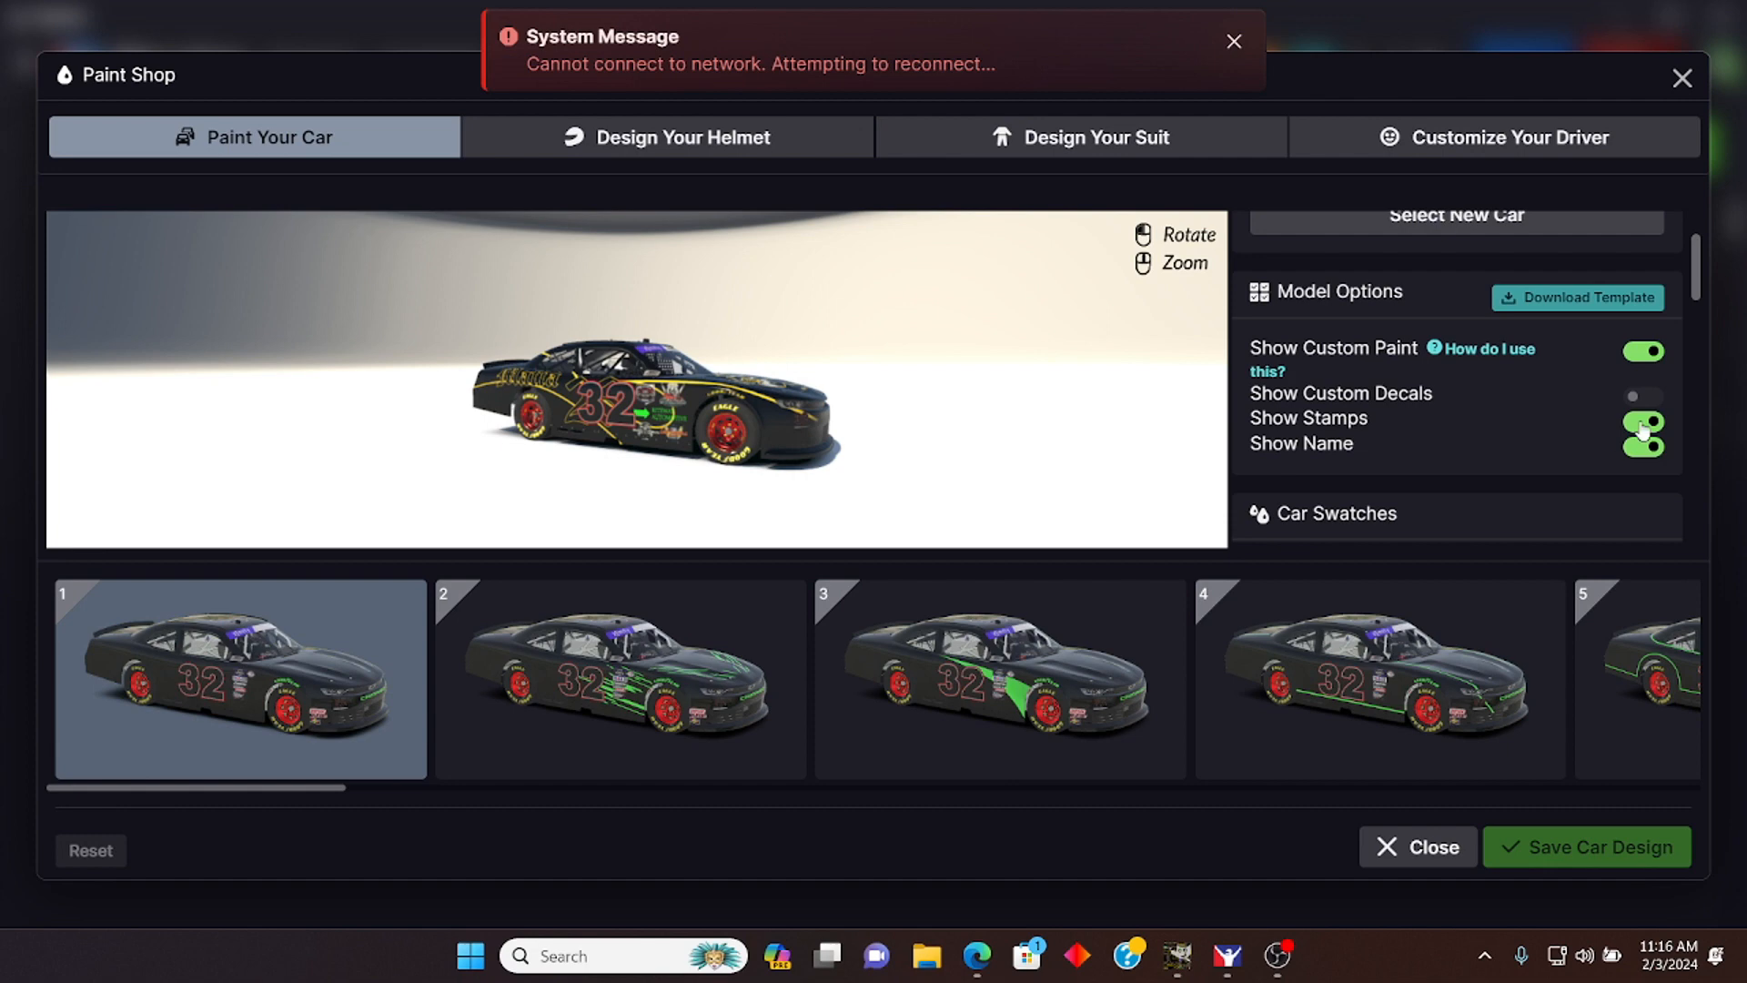
pyautogui.click(1643, 422)
# Step: Set the car's wheel colour to black (#000000)
pyautogui.scroll(5, 611, 443)
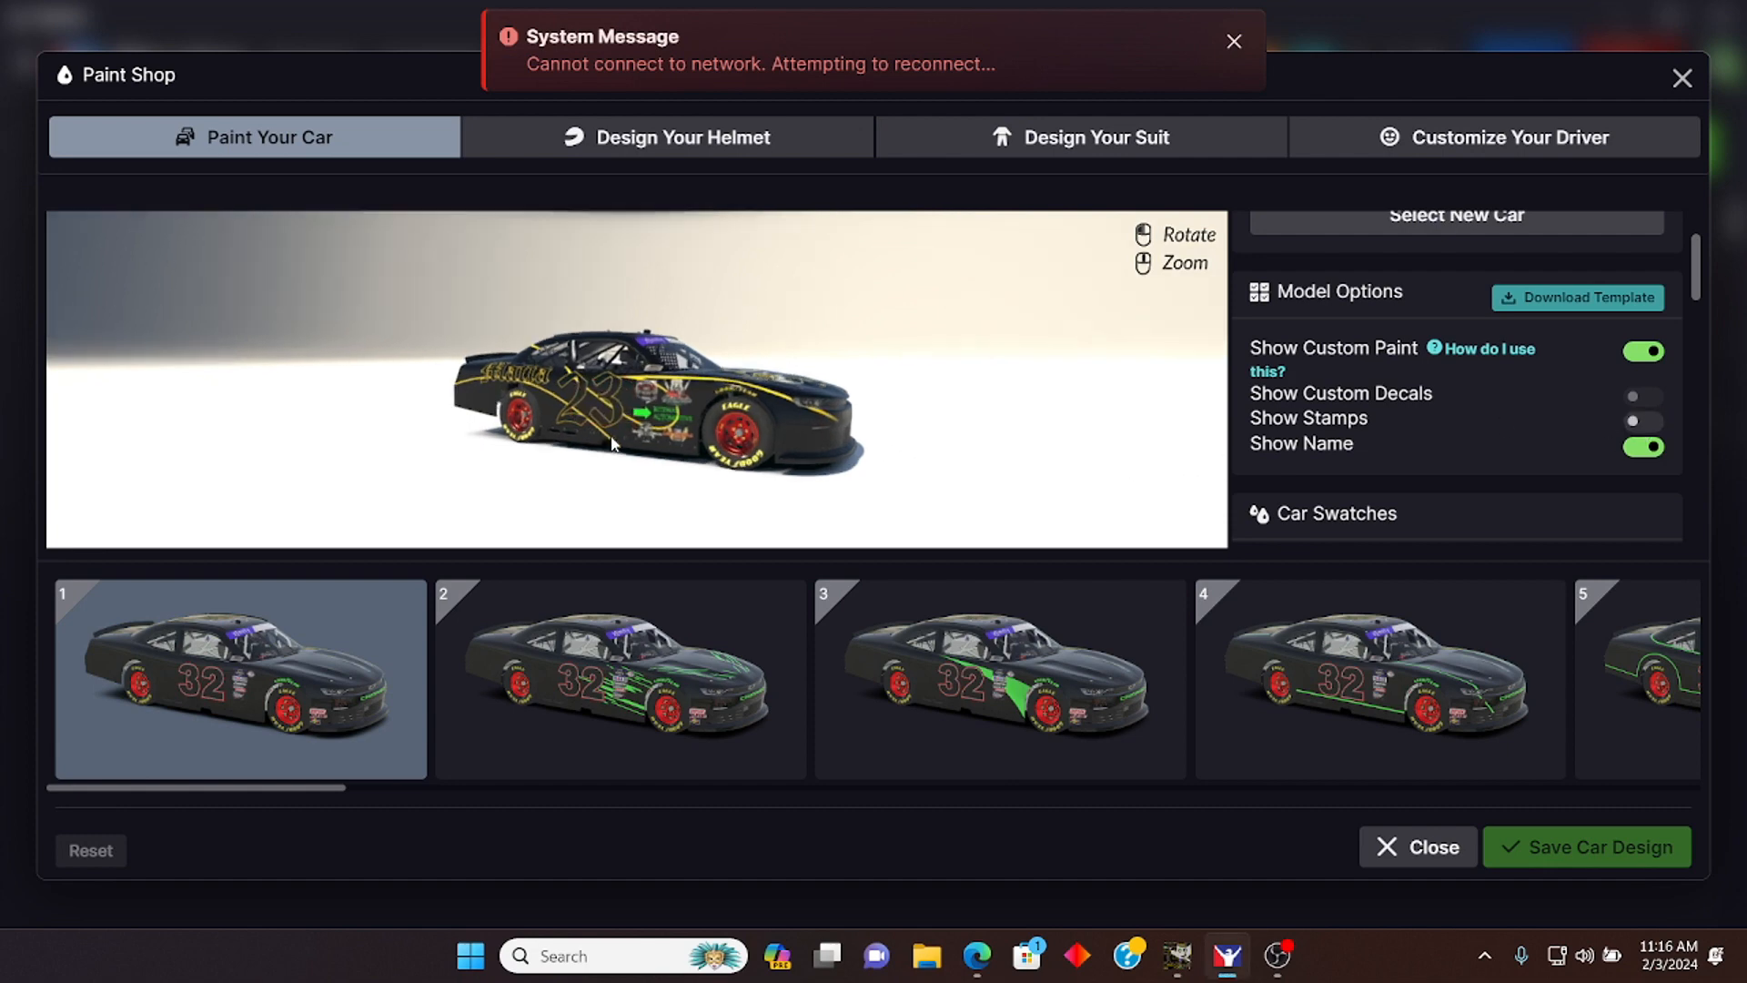
pyautogui.moveTo(609, 417); pyautogui.dragTo(913, 418)
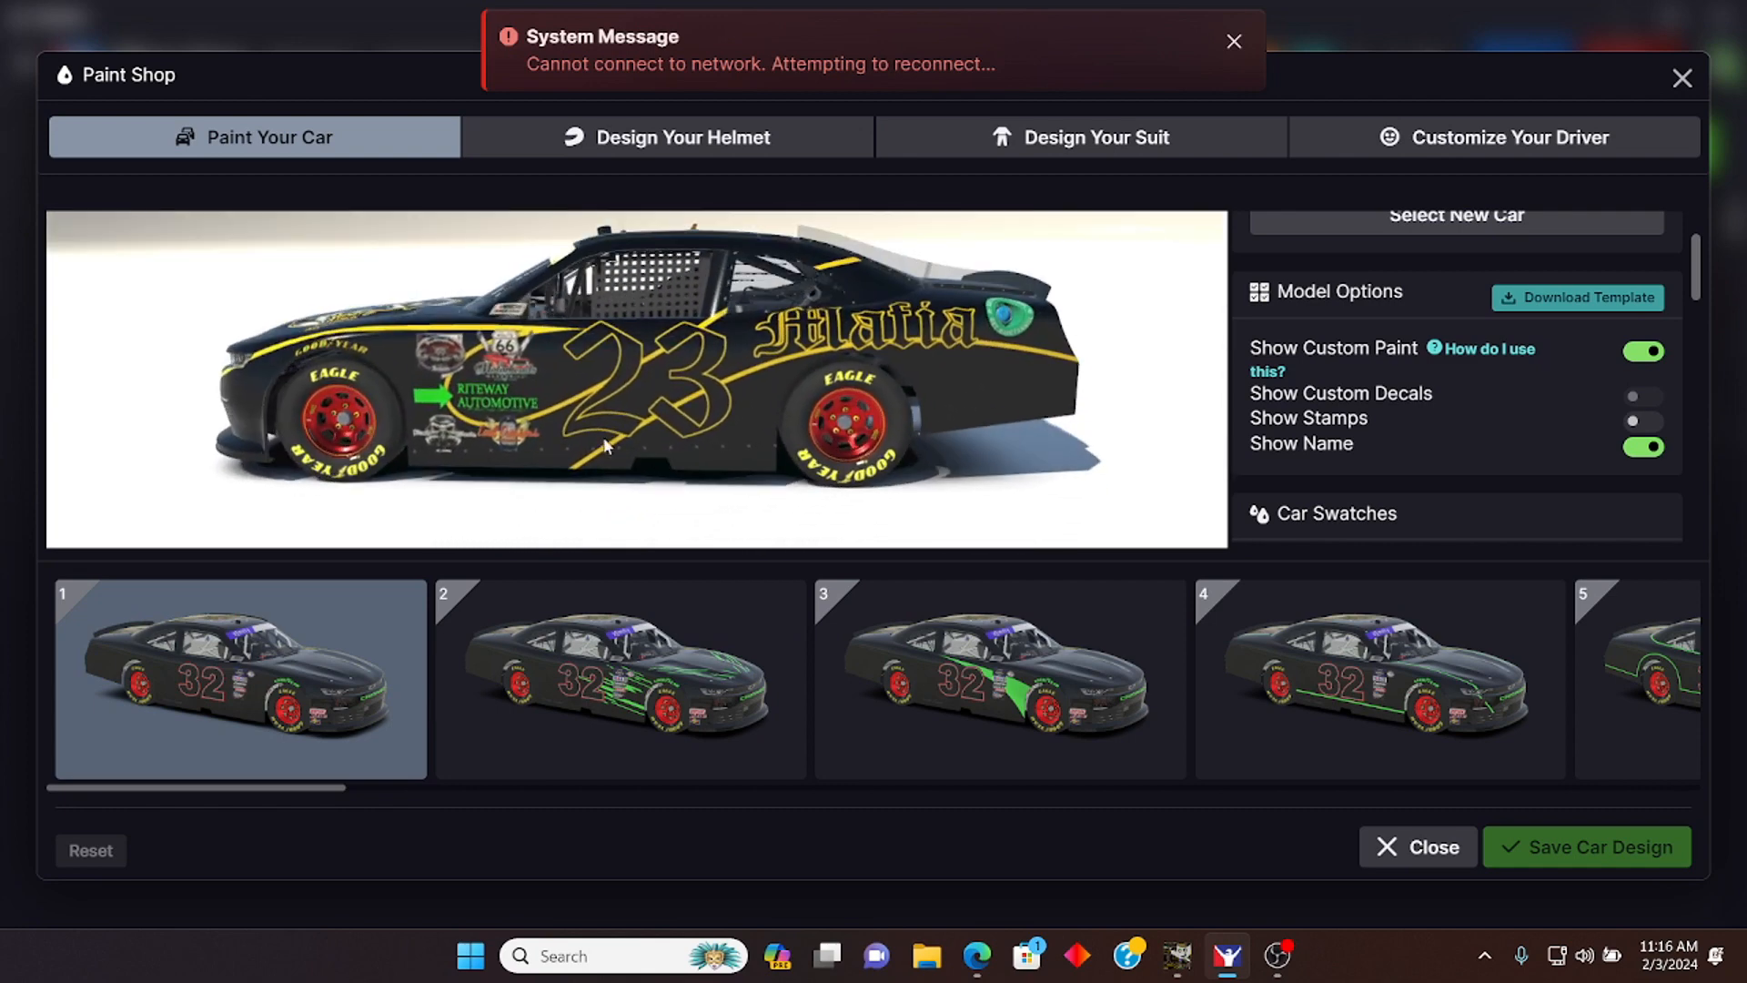
pyautogui.moveTo(606, 444); pyautogui.dragTo(638, 432)
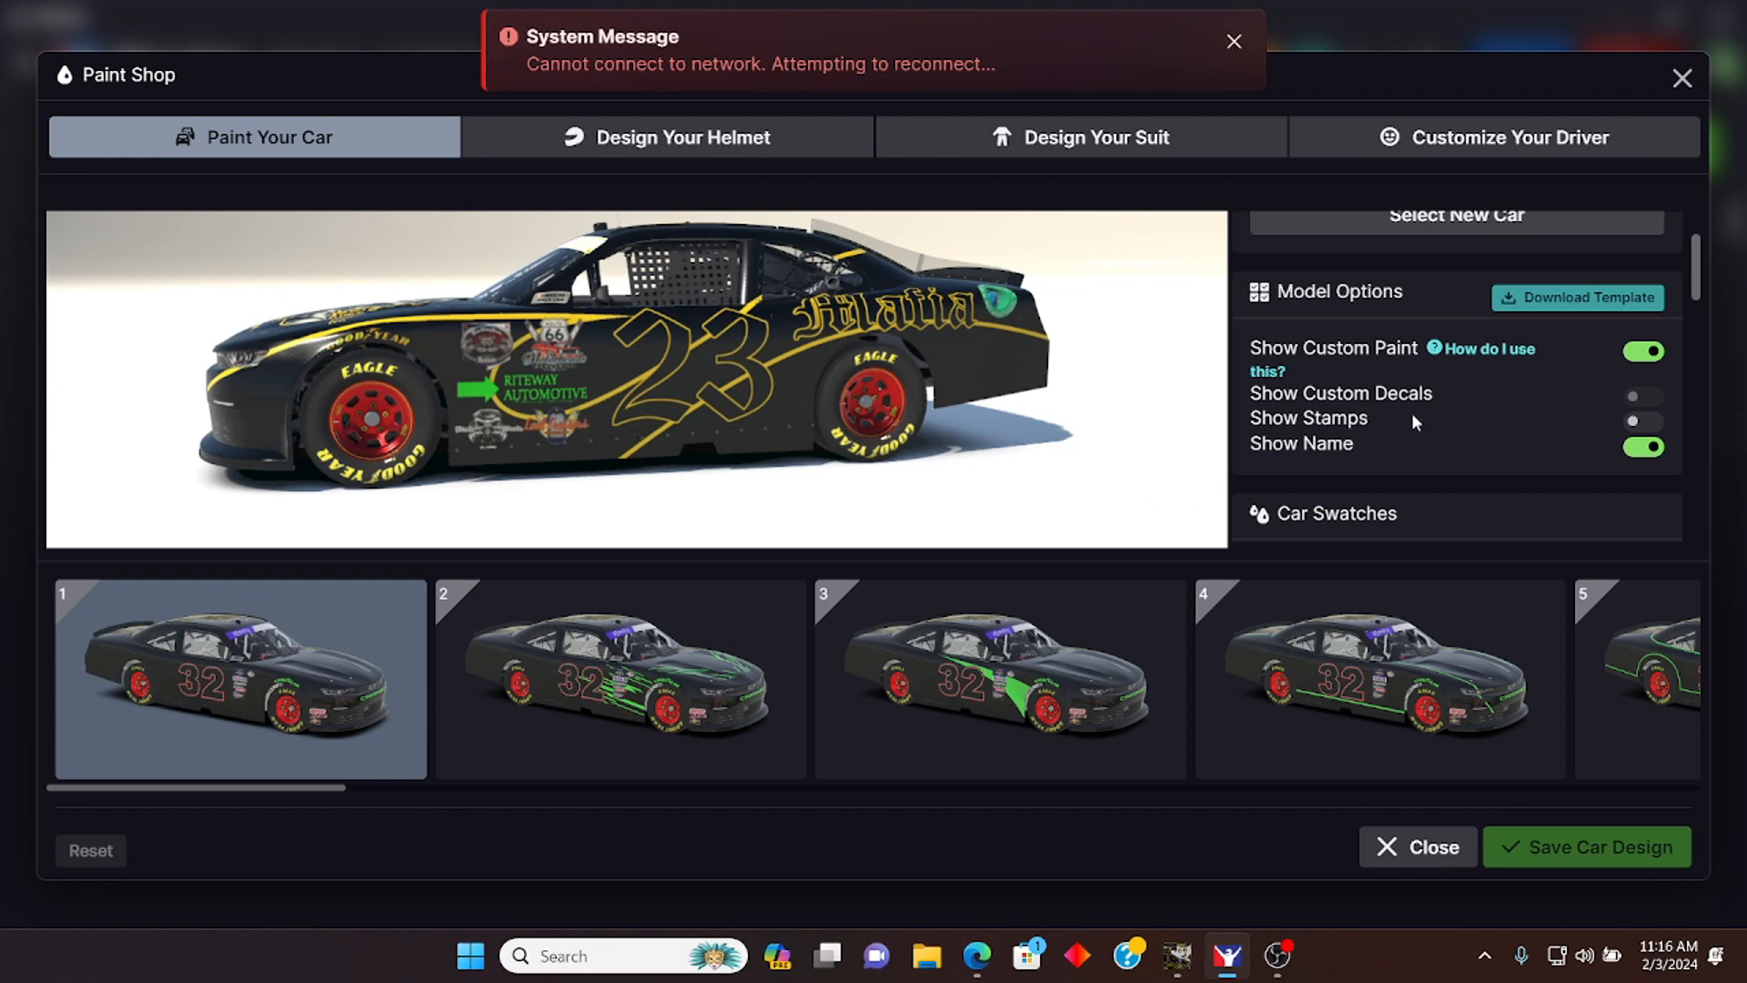
pyautogui.scroll(-10, 1415, 421)
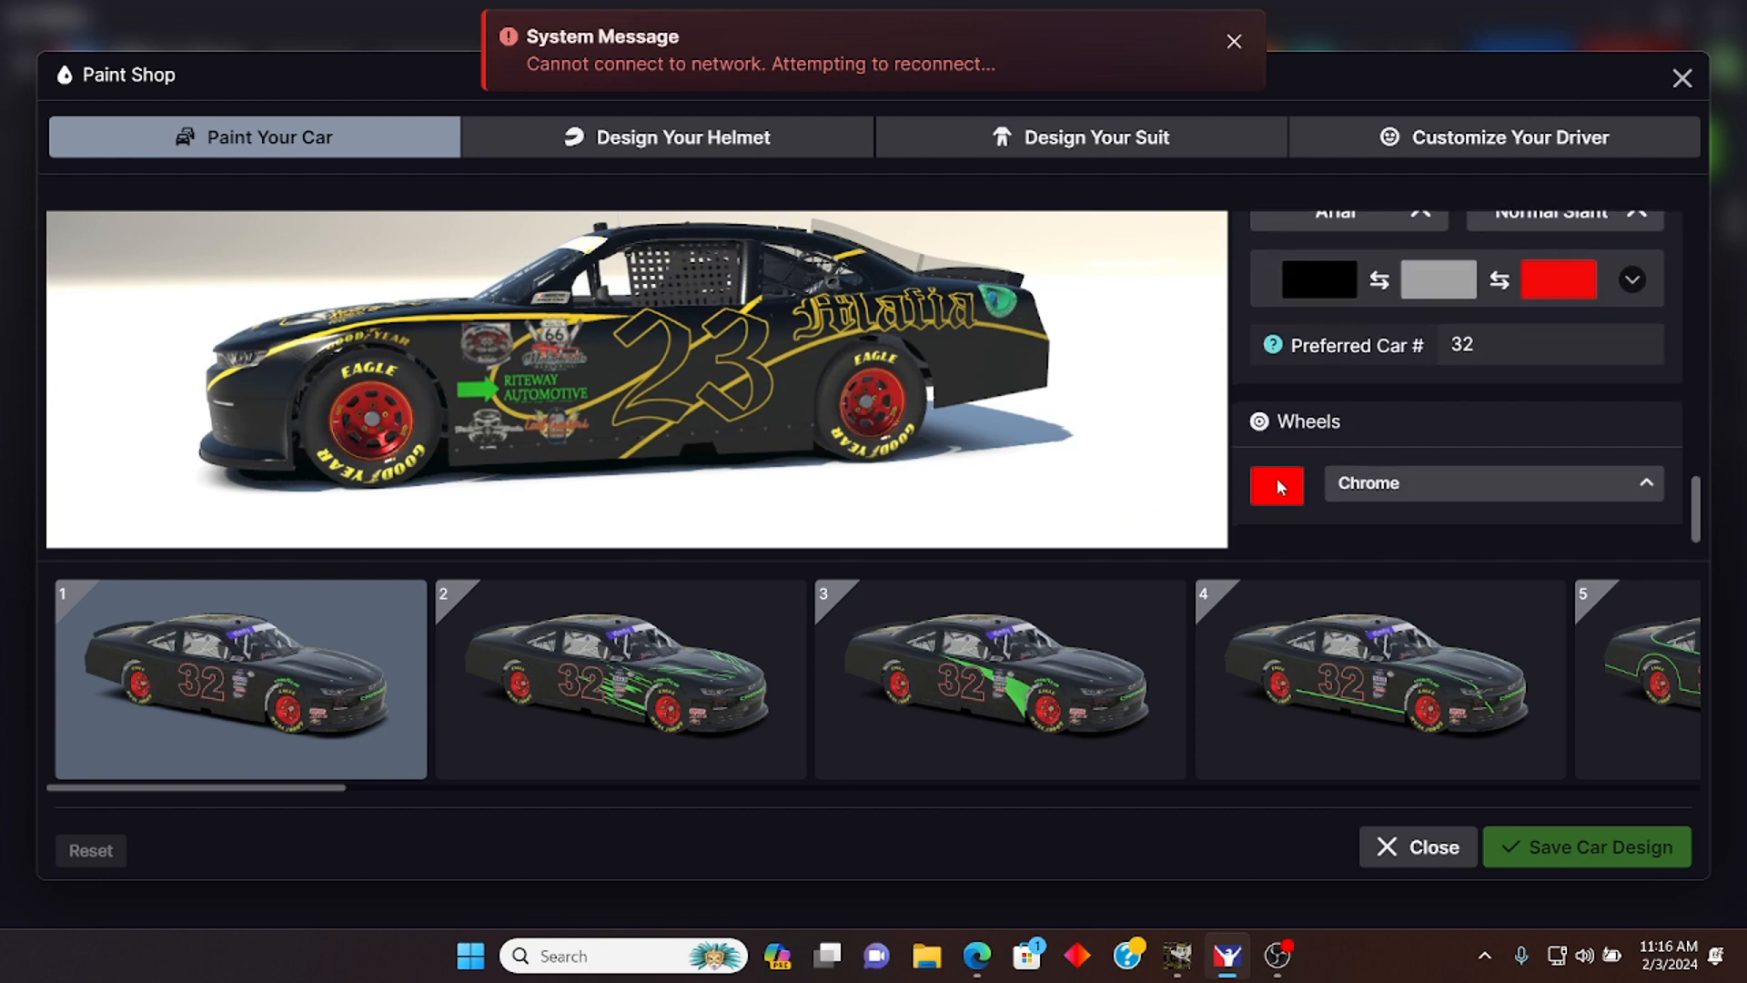
pyautogui.click(1276, 485)
pyautogui.click(1254, 702)
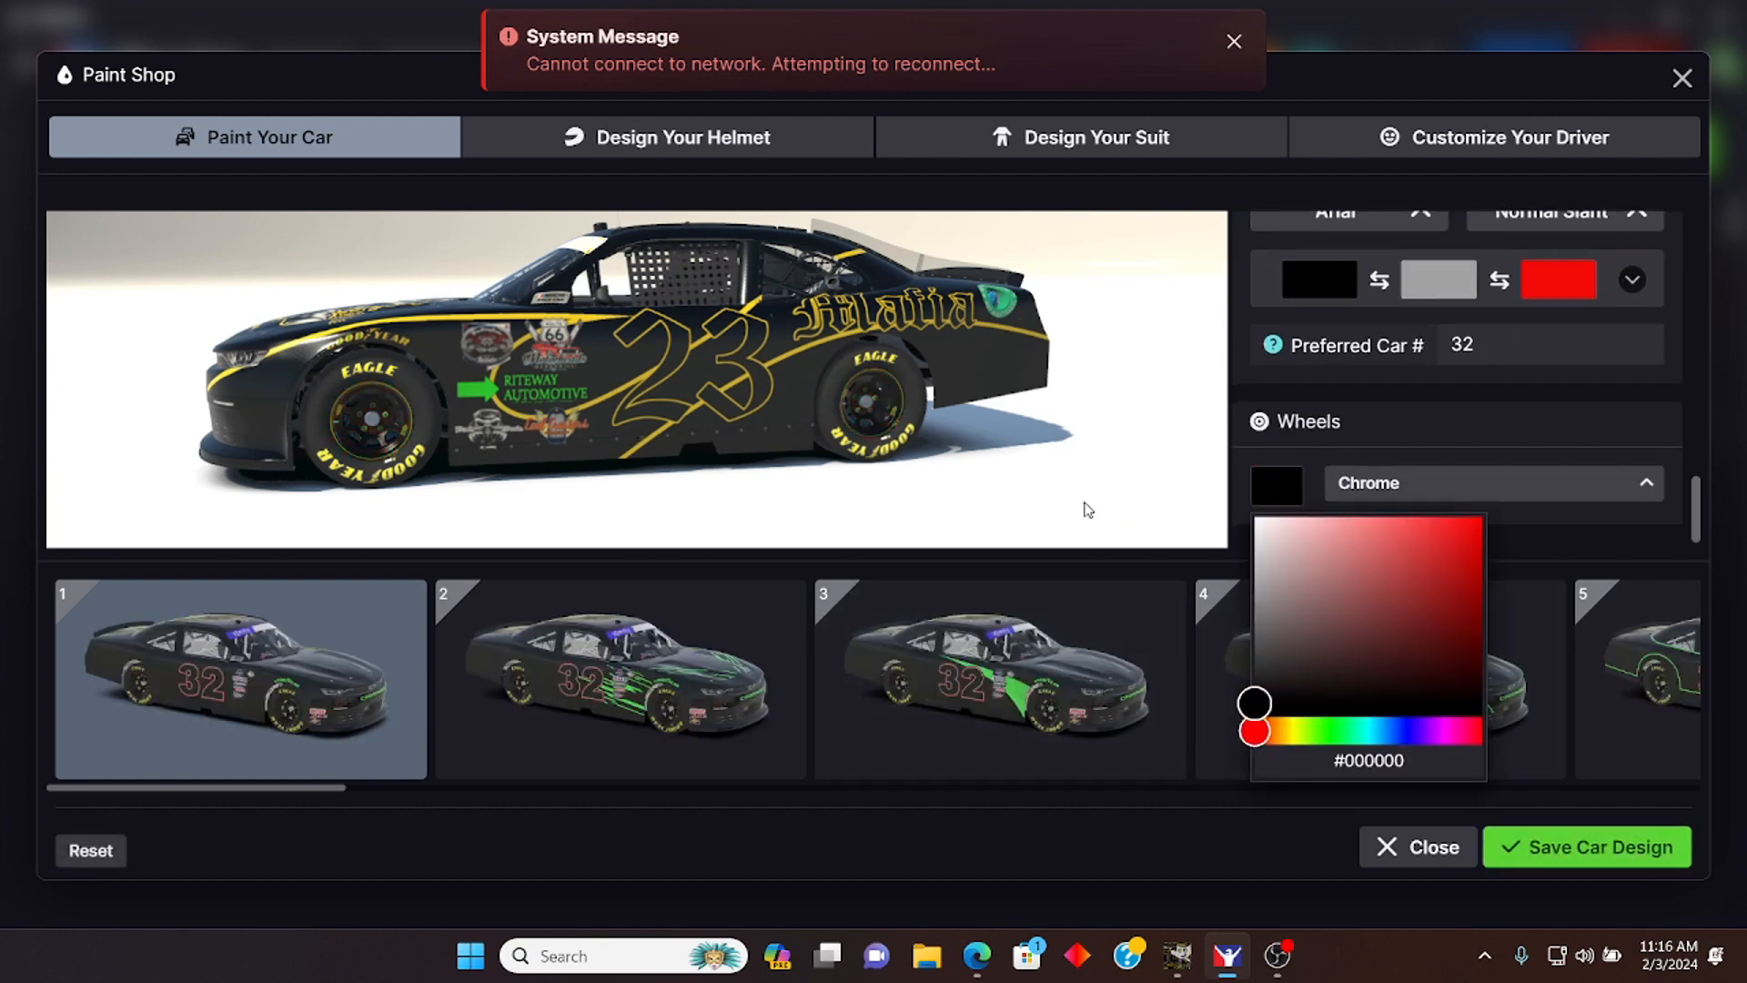
pyautogui.moveTo(775, 464); pyautogui.dragTo(924, 468)
pyautogui.moveTo(869, 391); pyautogui.dragTo(1195, 465)
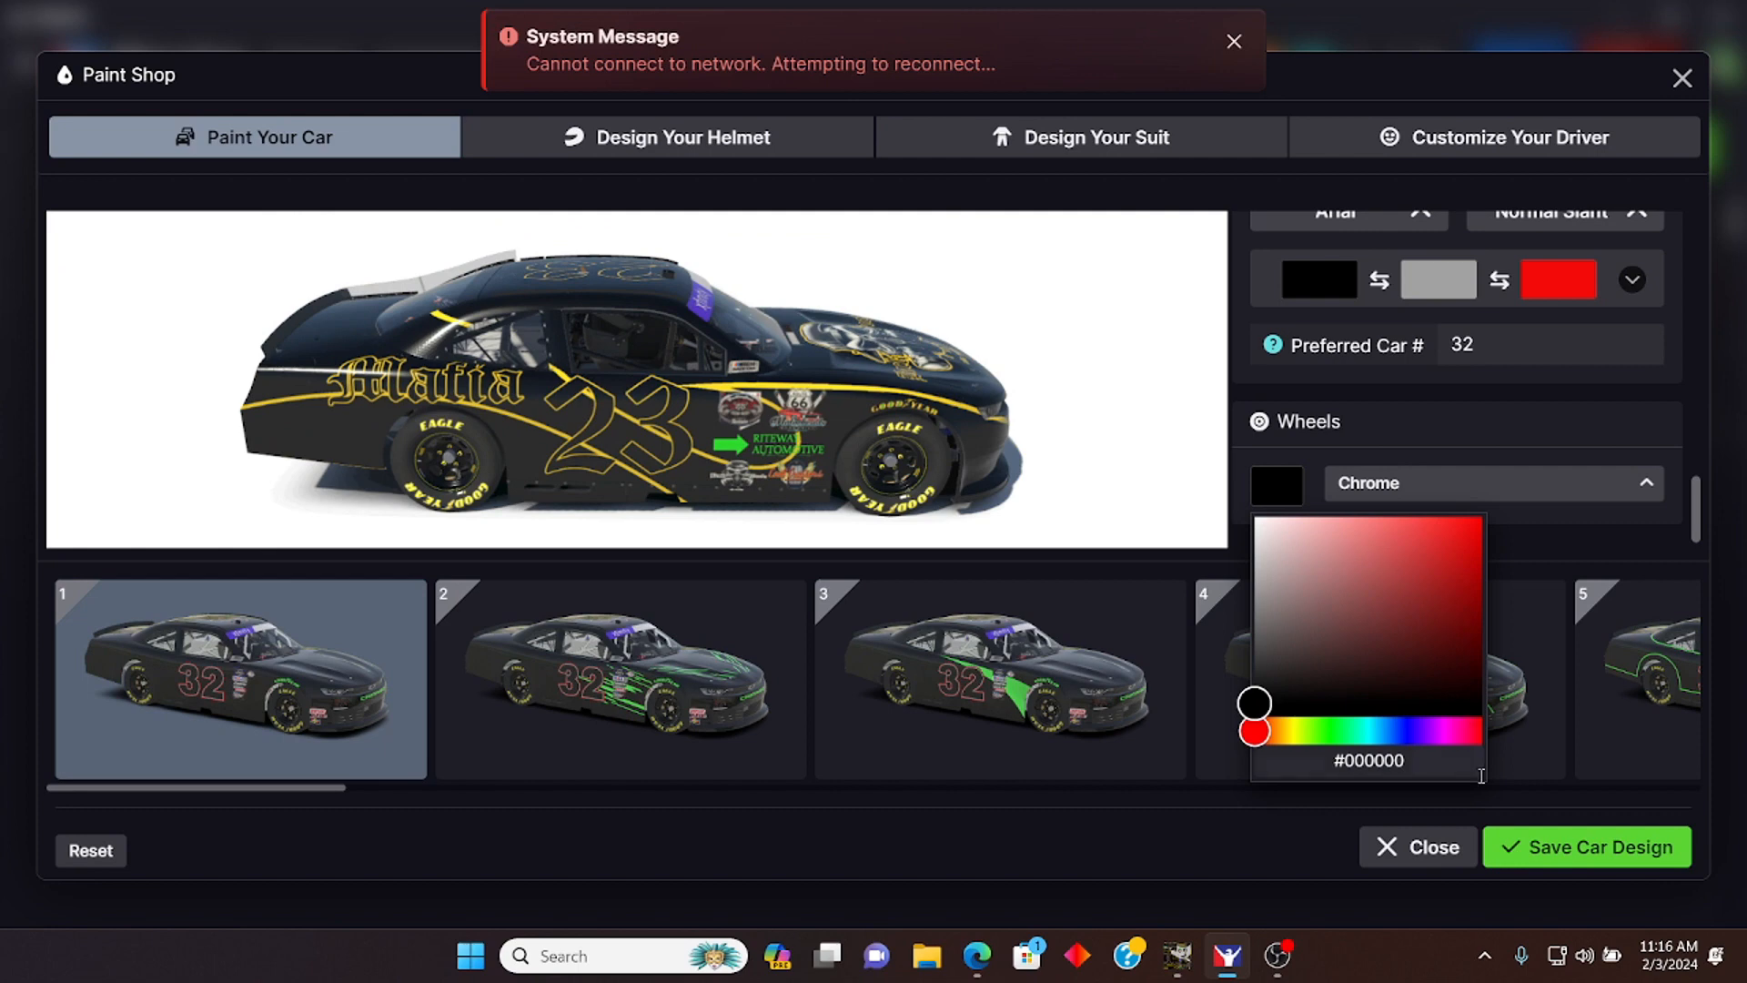
# Step: Save the current car design, then change the preferred car number to 23 and save again
pyautogui.click(1553, 841)
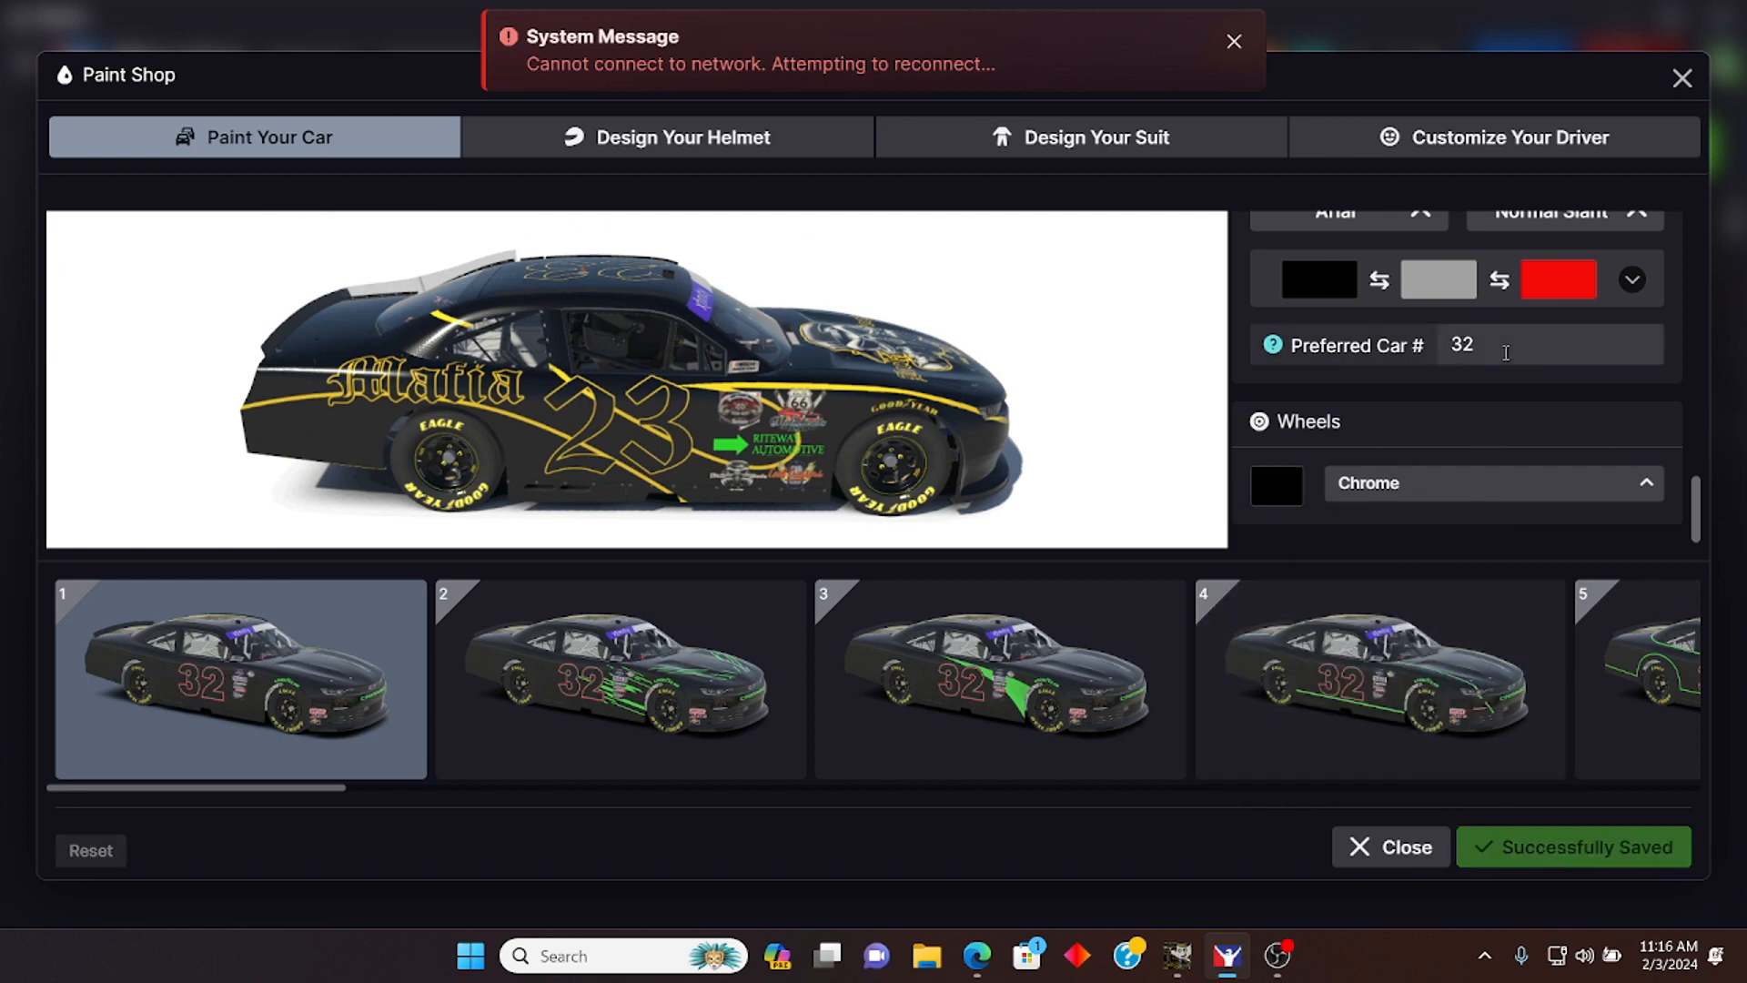
pyautogui.moveTo(1506, 353); pyautogui.dragTo(1303, 357)
pyautogui.write('23')
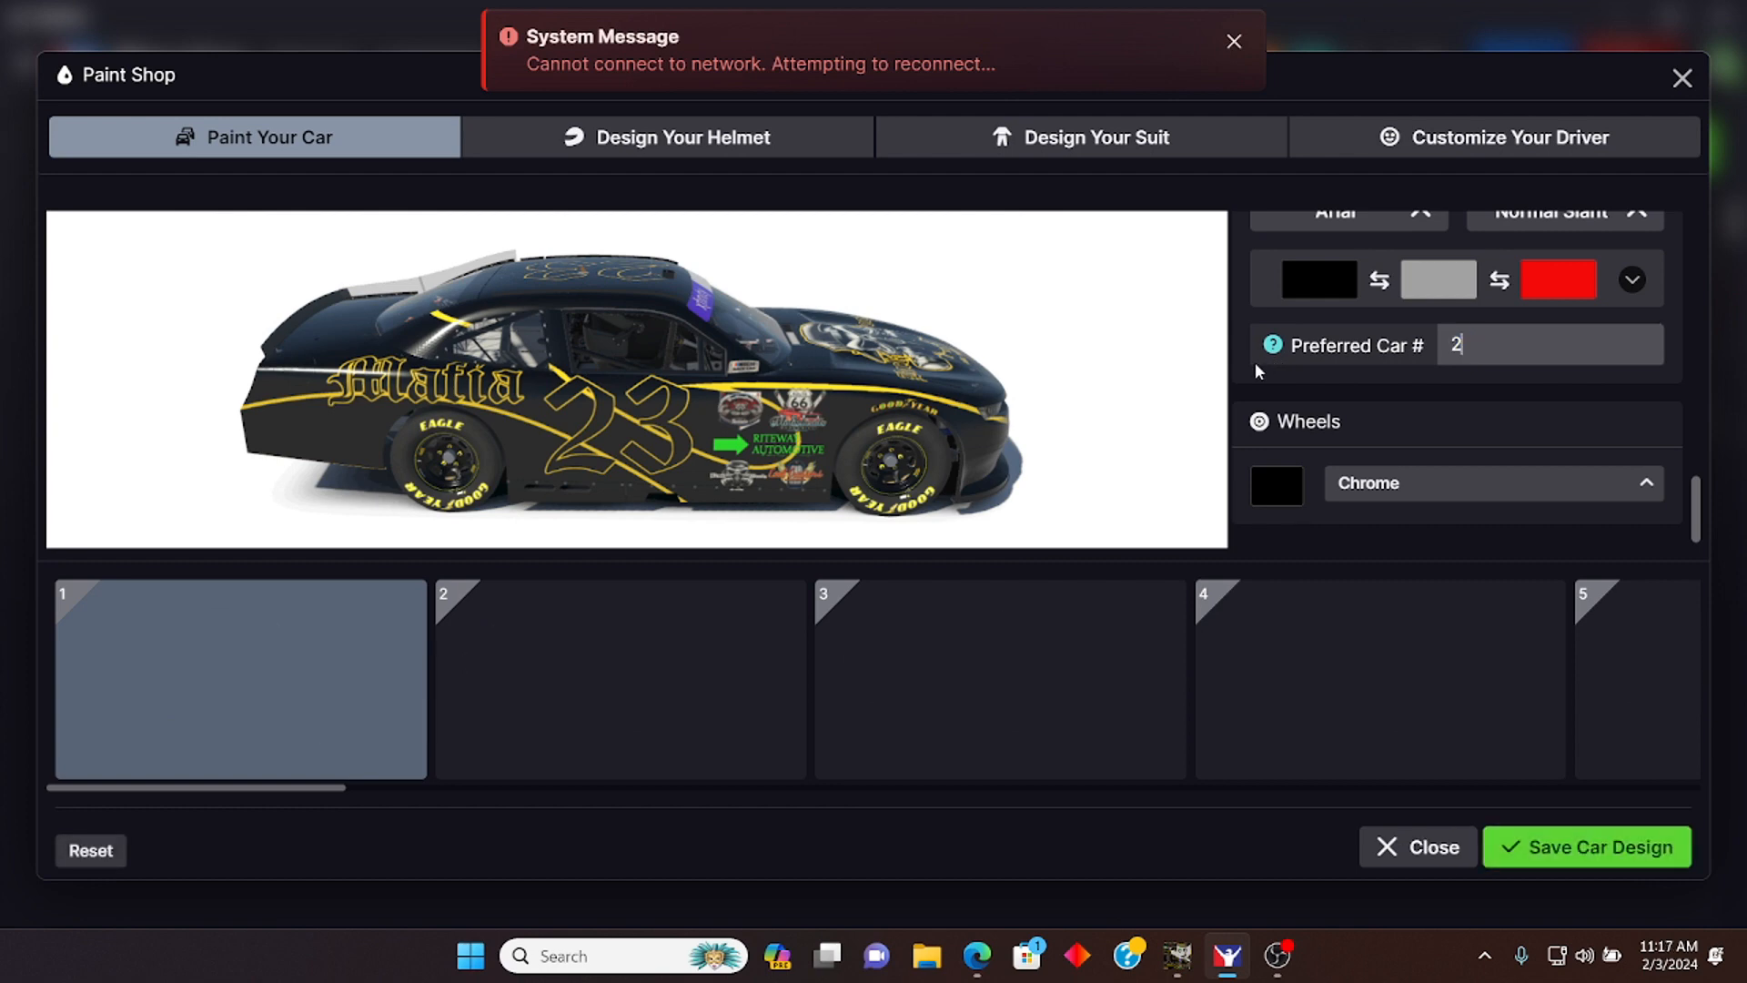
pyautogui.click(1554, 848)
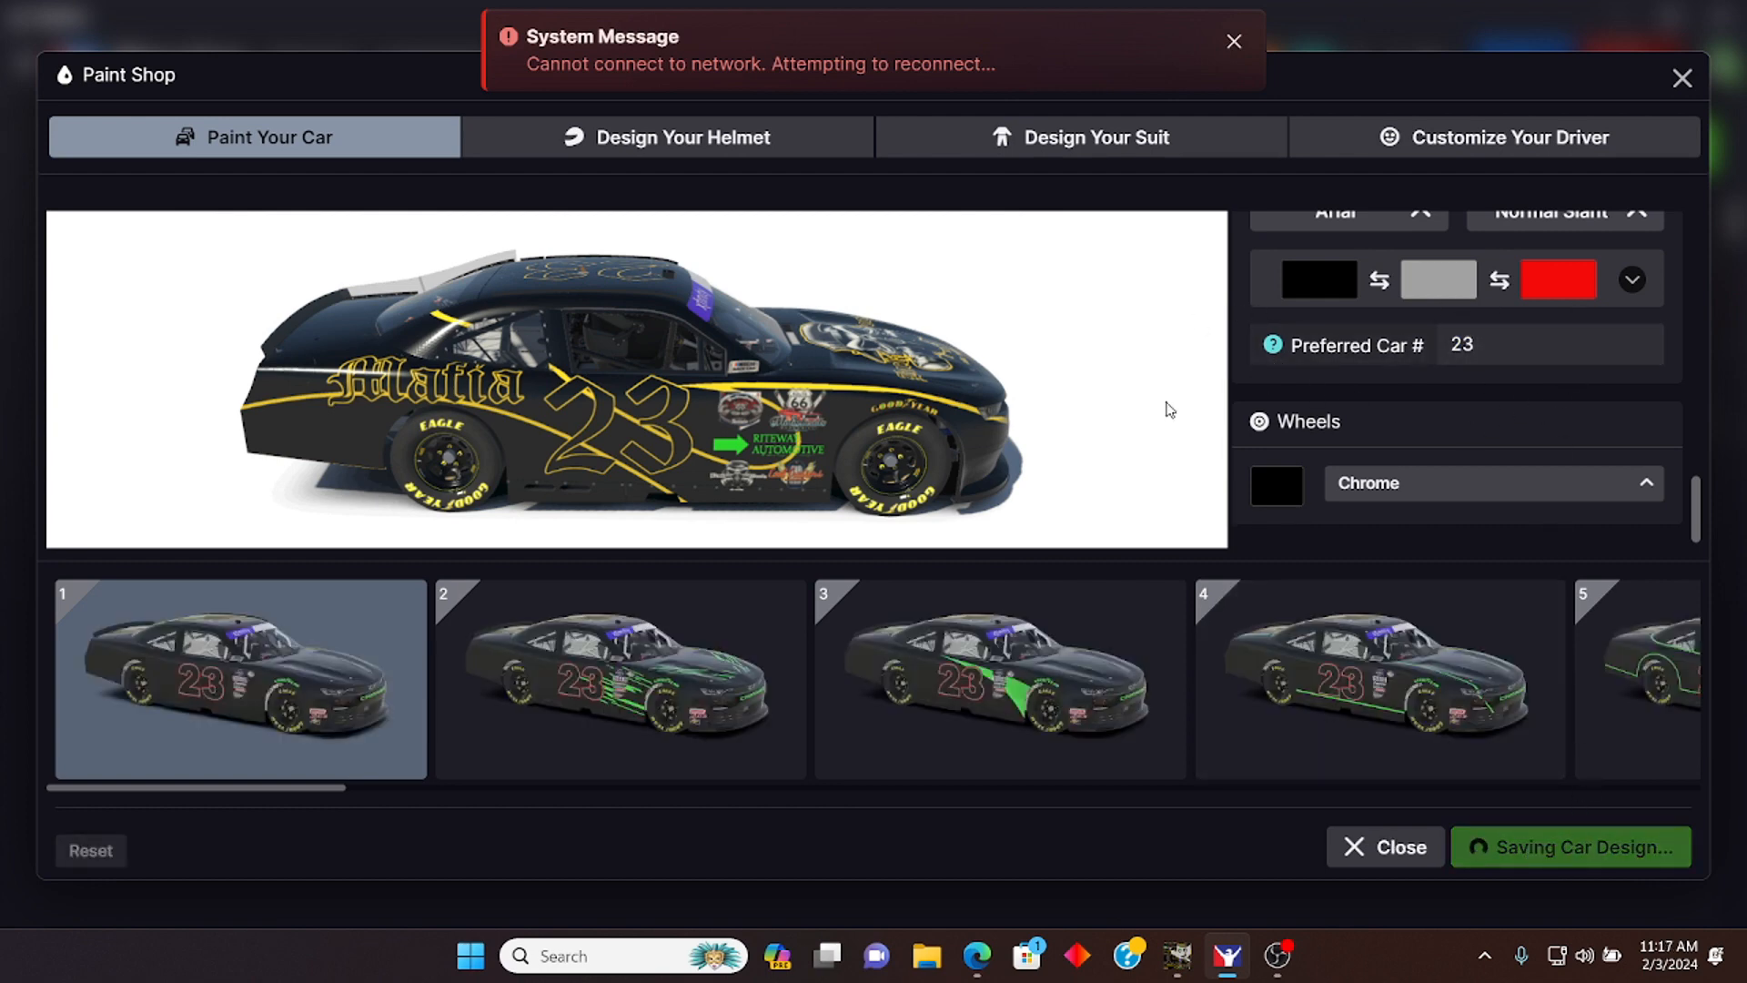
# Step: Inspect the number settings and both sides of the car in the 3D preview, and close the Paint Shop
pyautogui.scroll(3, 1326, 420)
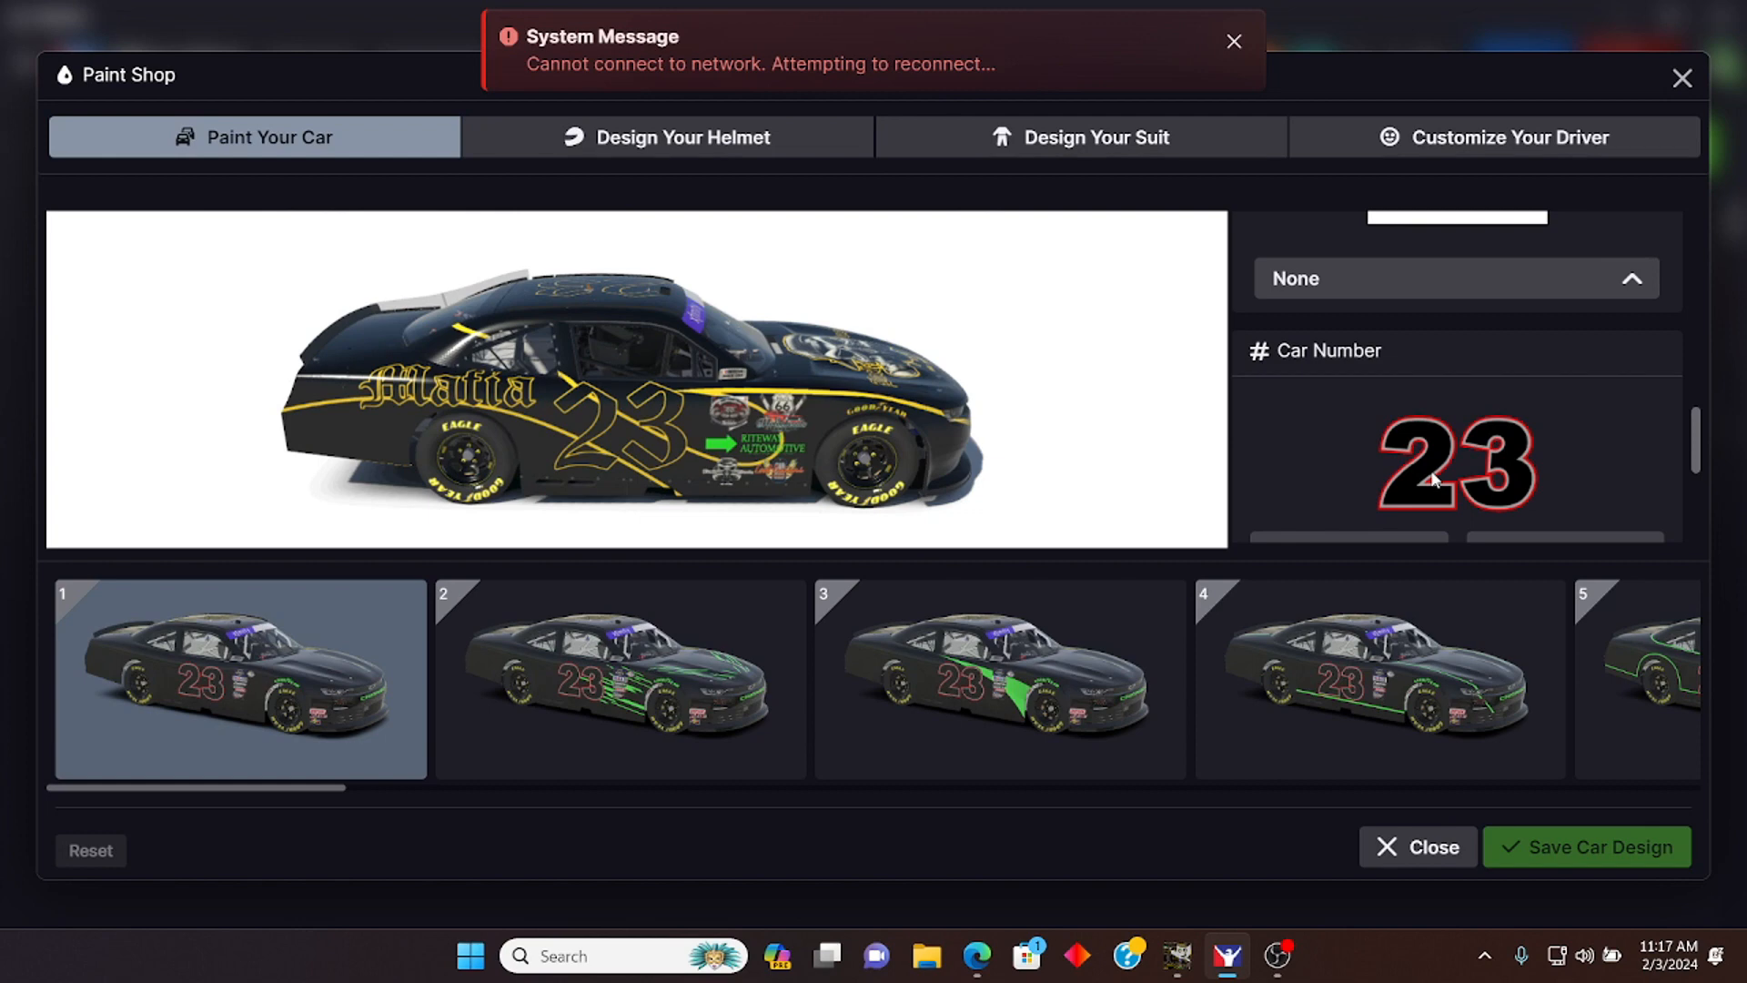
pyautogui.scroll(-2, 1434, 478)
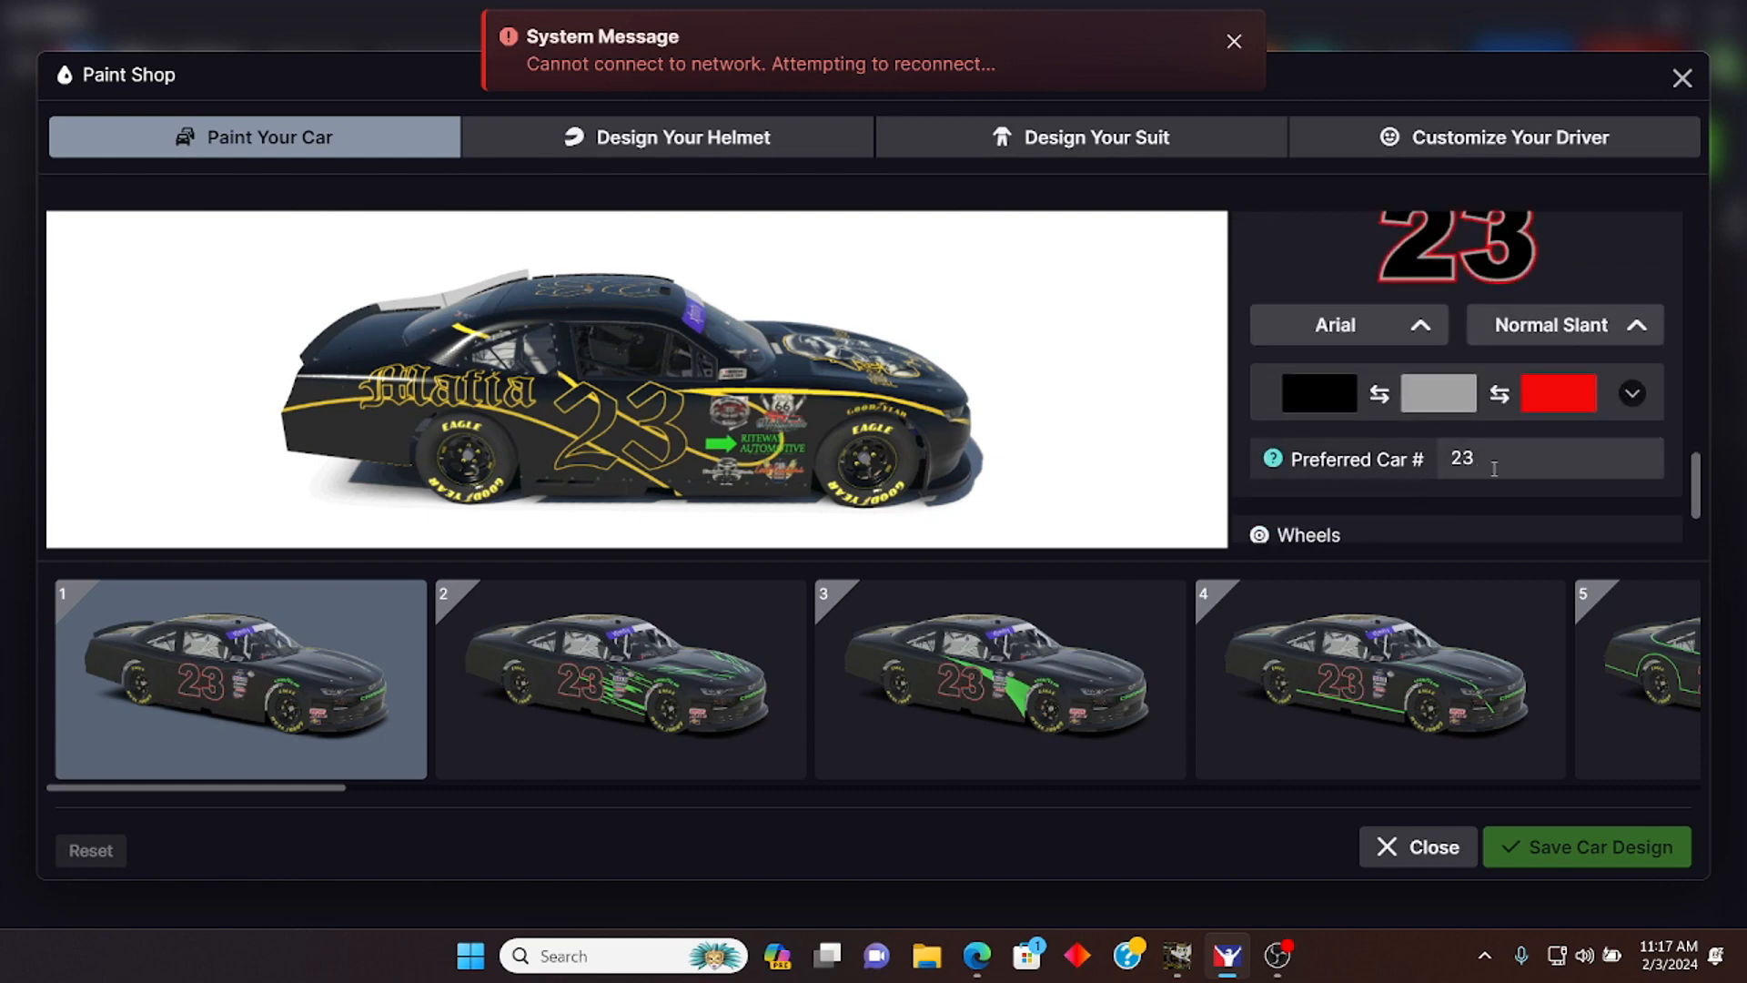
pyautogui.scroll(1, 1042, 406)
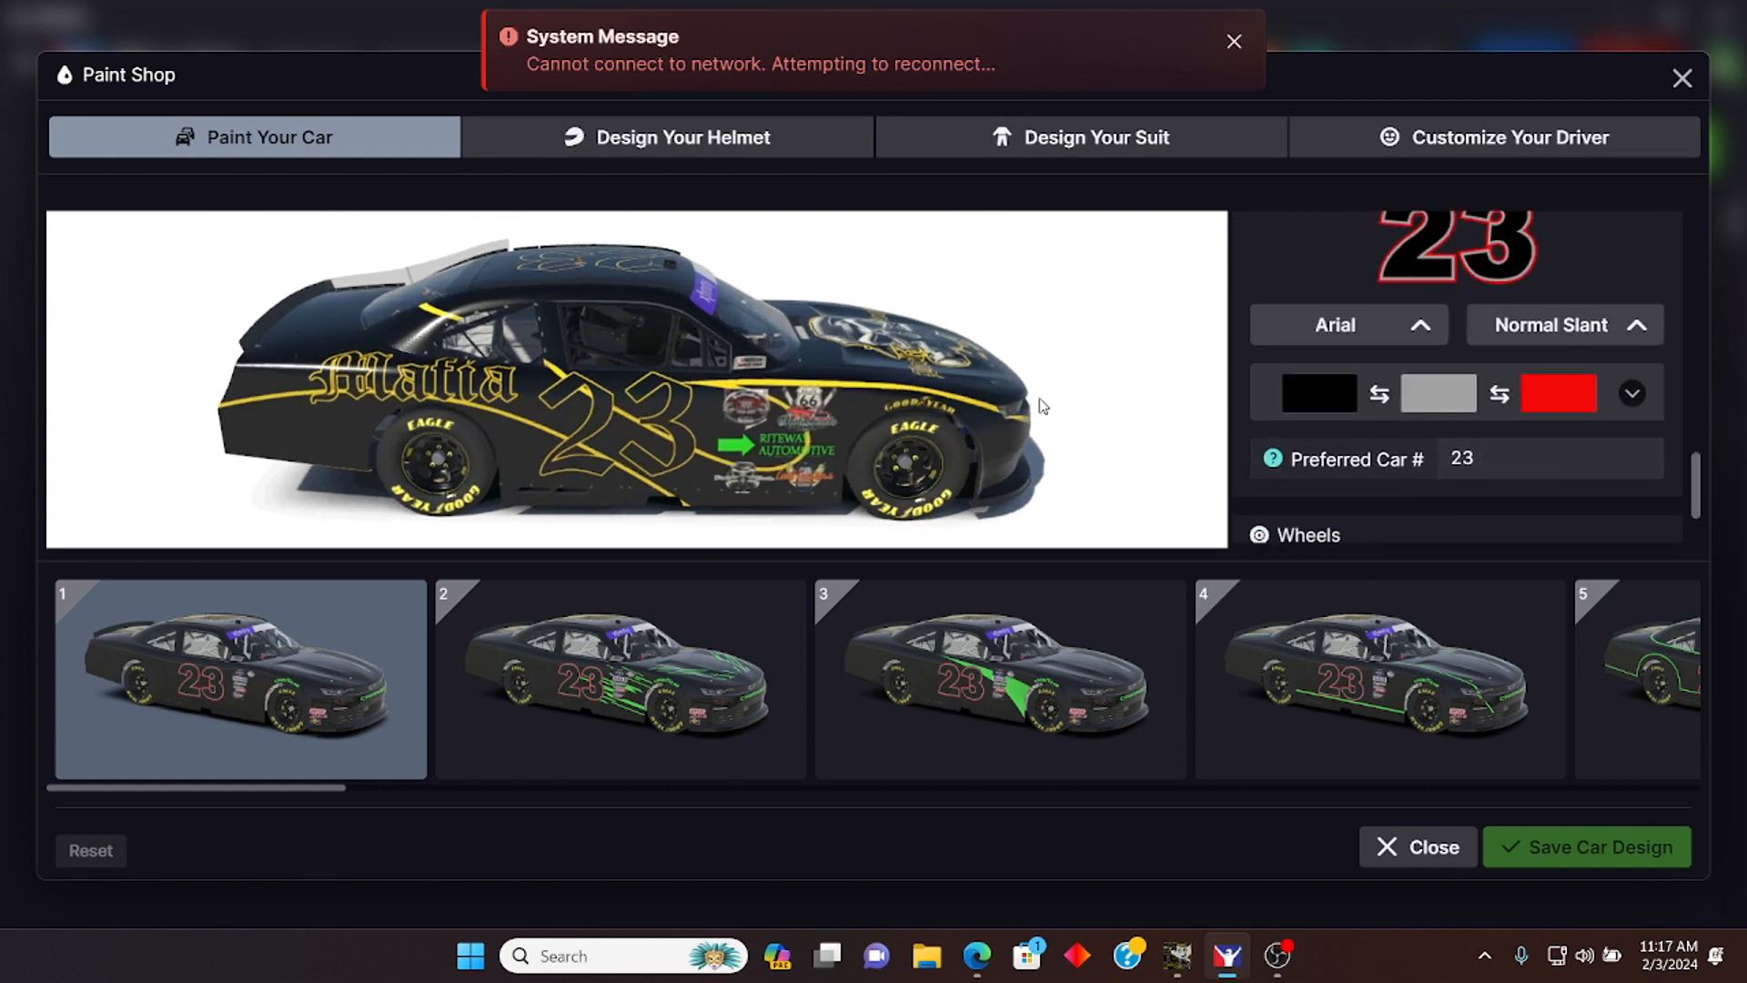
pyautogui.moveTo(986, 411); pyautogui.dragTo(850, 411)
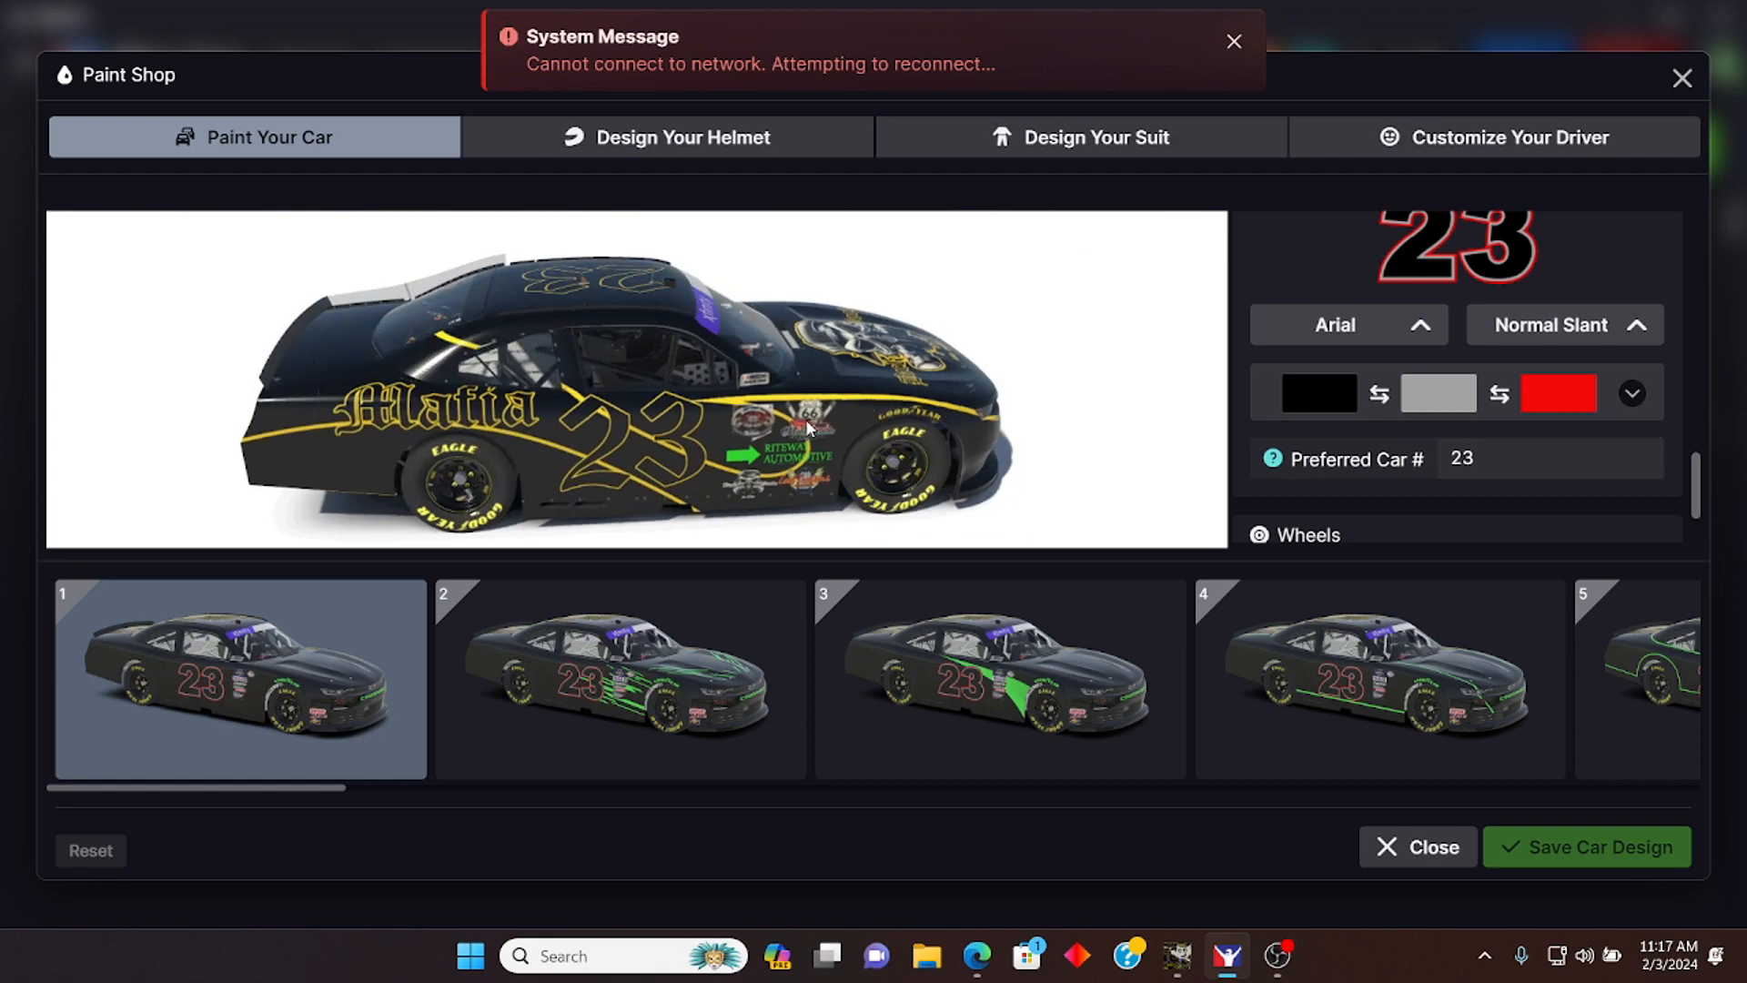
pyautogui.moveTo(825, 443)
pyautogui.mouseDown()
pyautogui.moveTo(904, 448)
pyautogui.moveTo(775, 458)
pyautogui.moveTo(808, 453)
pyautogui.mouseUp()
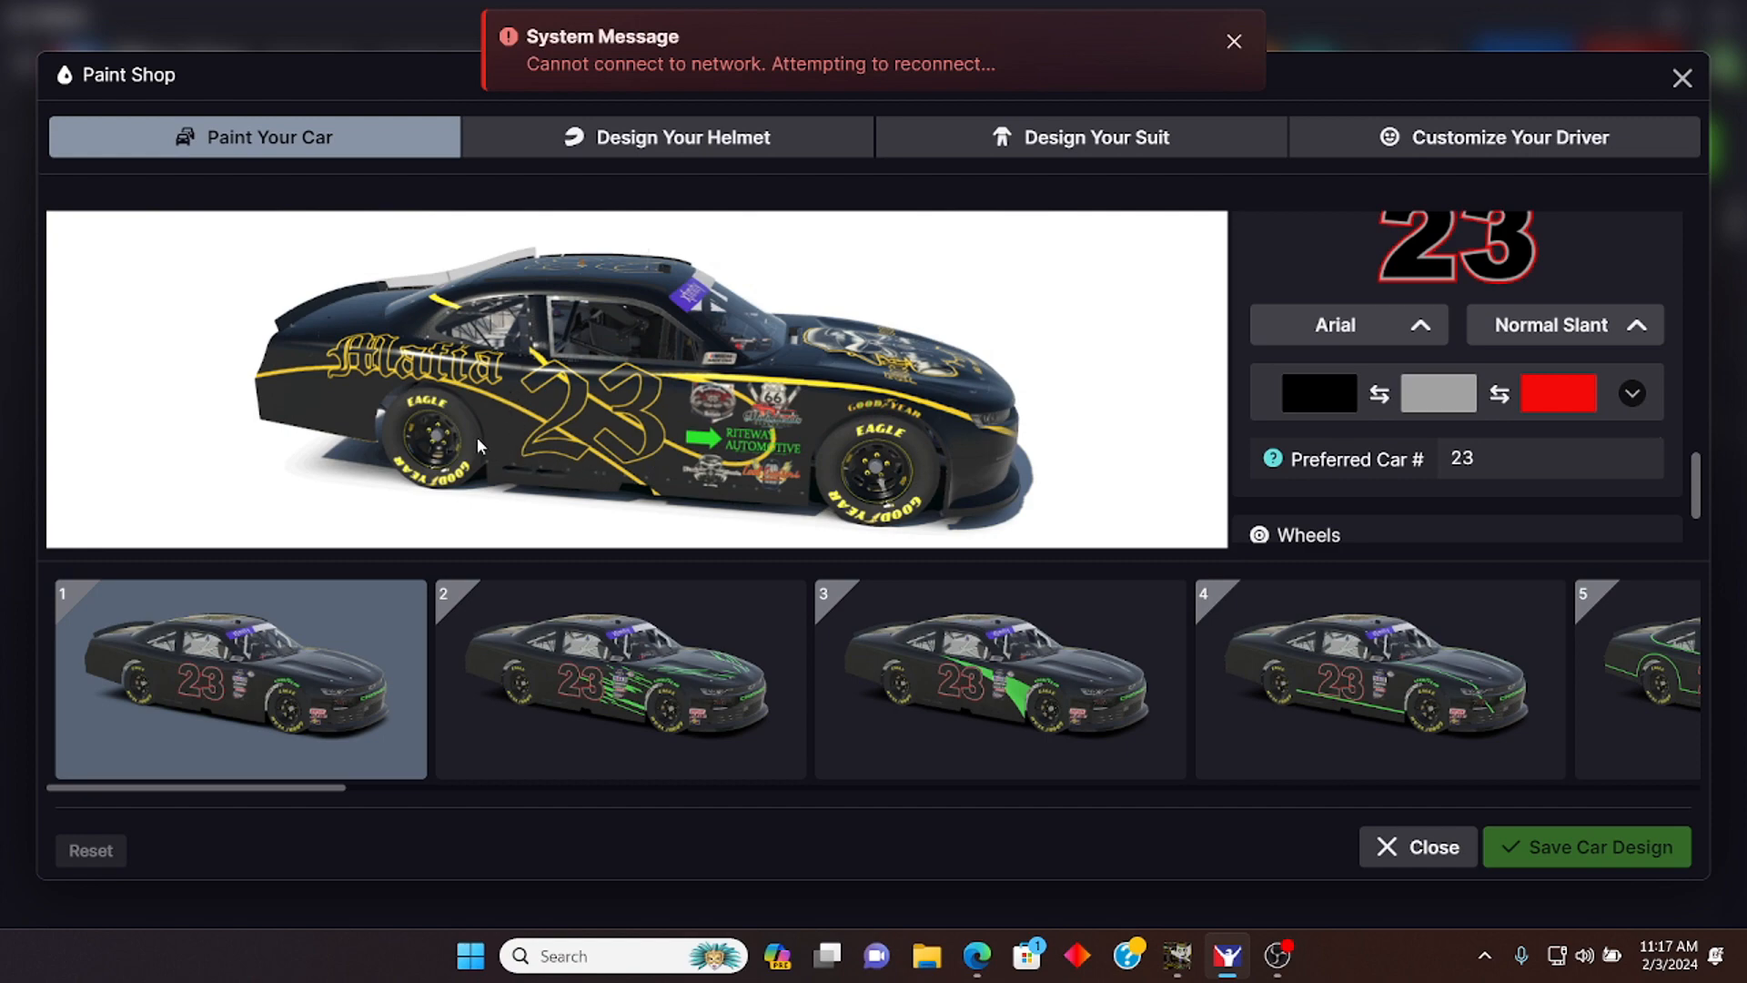
pyautogui.moveTo(795, 476); pyautogui.dragTo(451, 413)
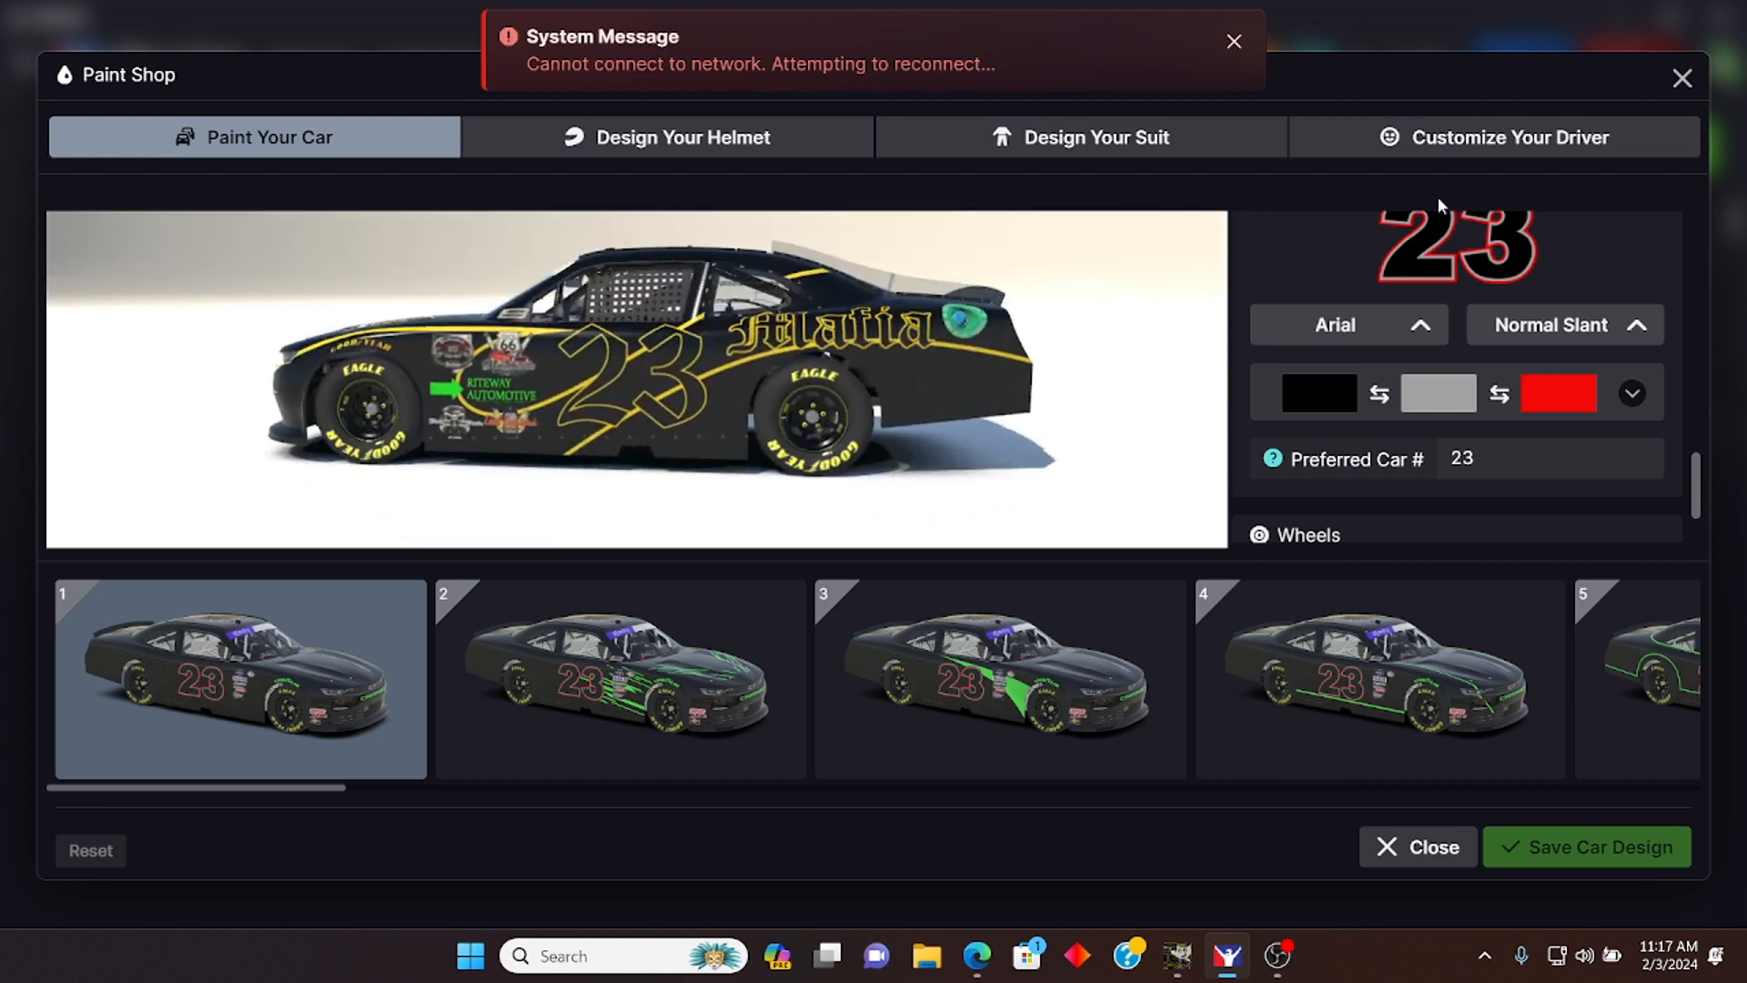
pyautogui.click(1682, 78)
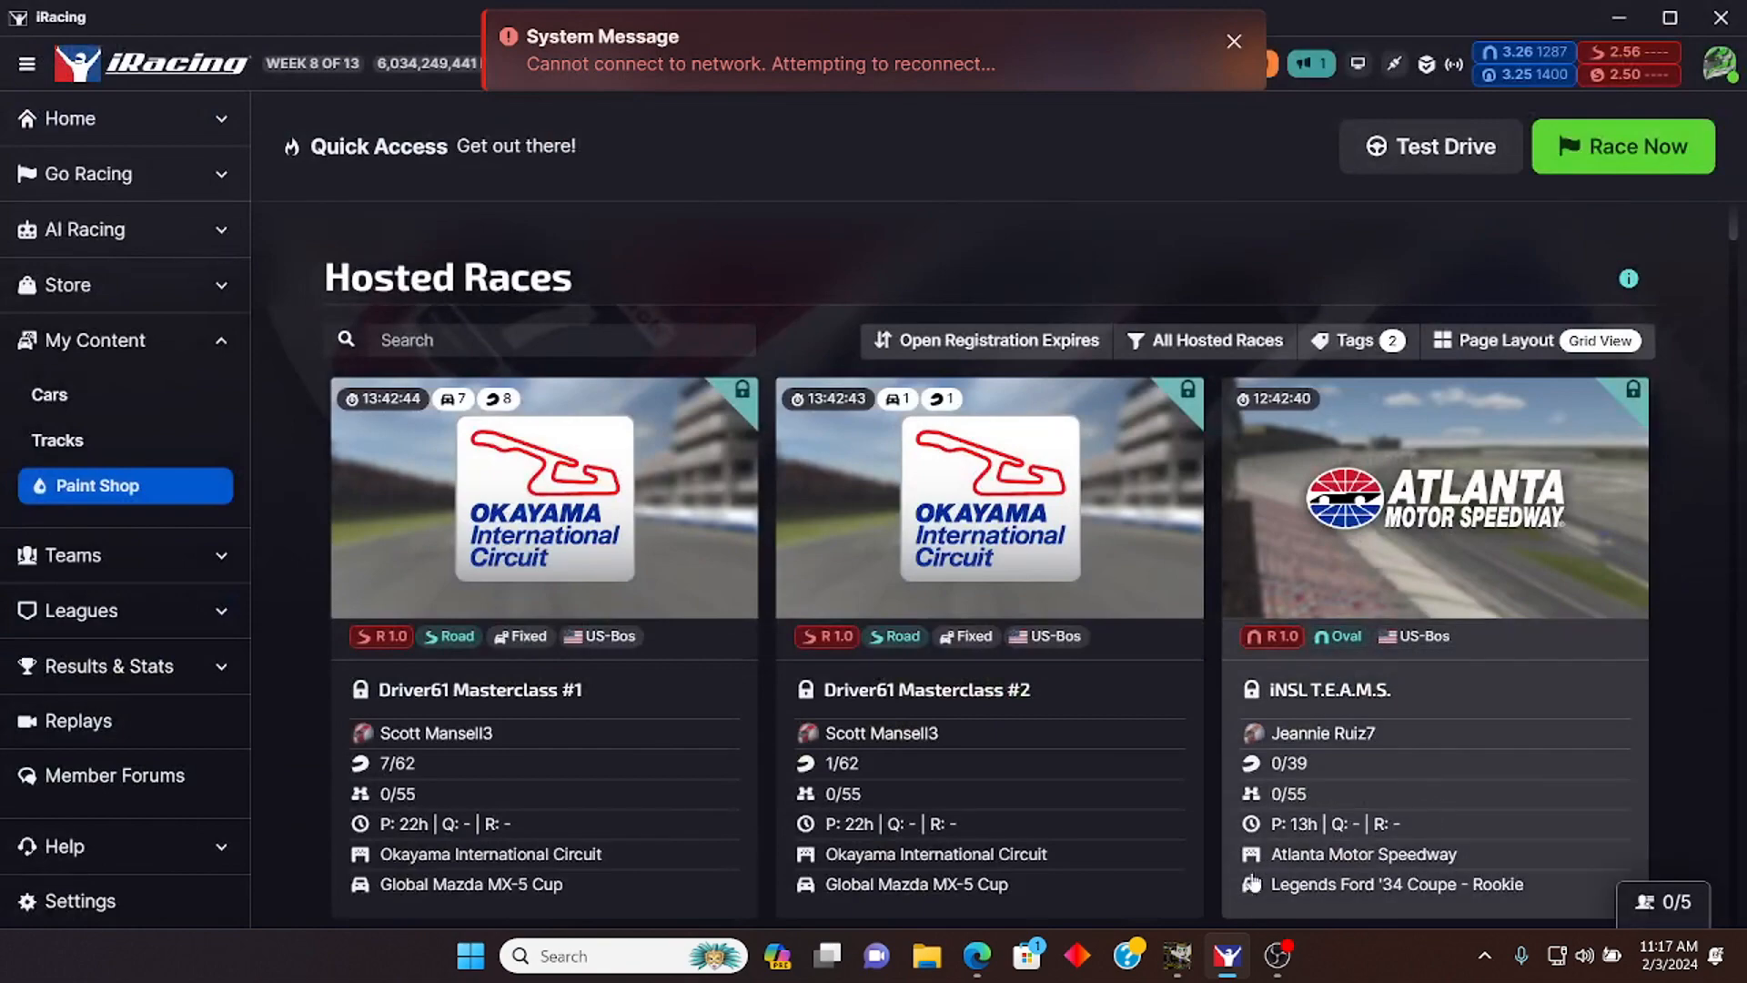
# Step: Switch to GIMP, show the Chevrolet Camaro Class B 2019 template and set the background color to green 00ab00
pyautogui.hotkey('alt', 'Tab')
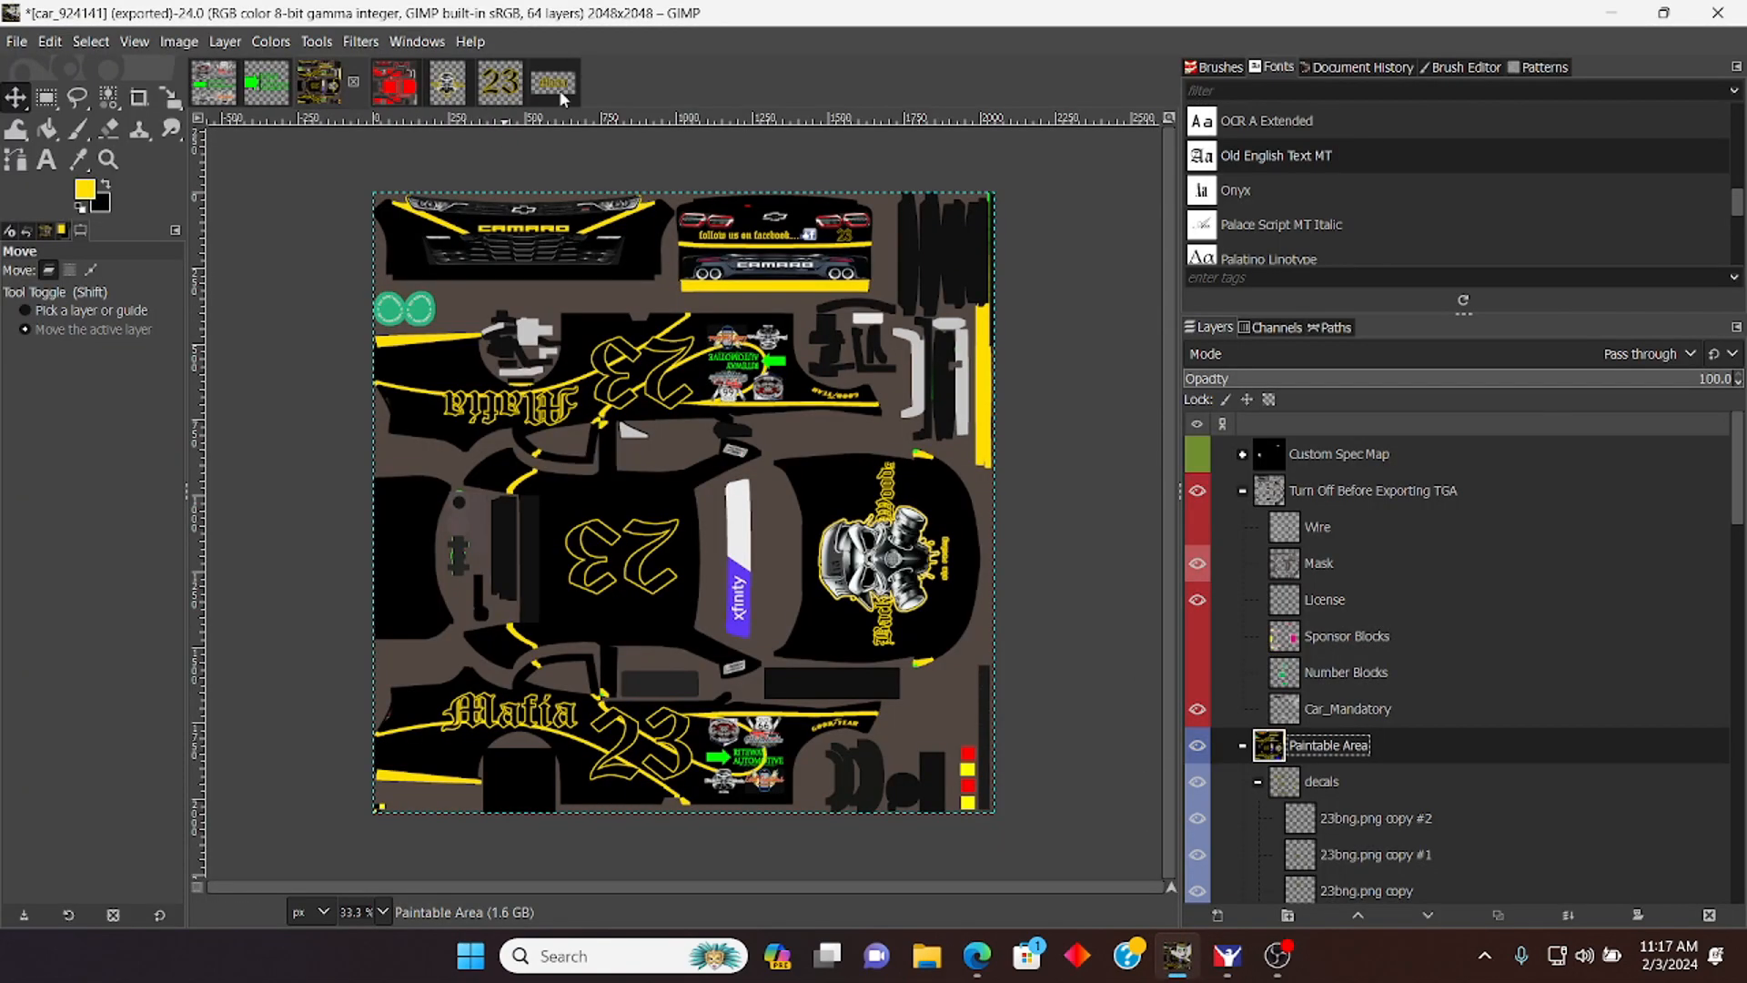
pyautogui.click(386, 86)
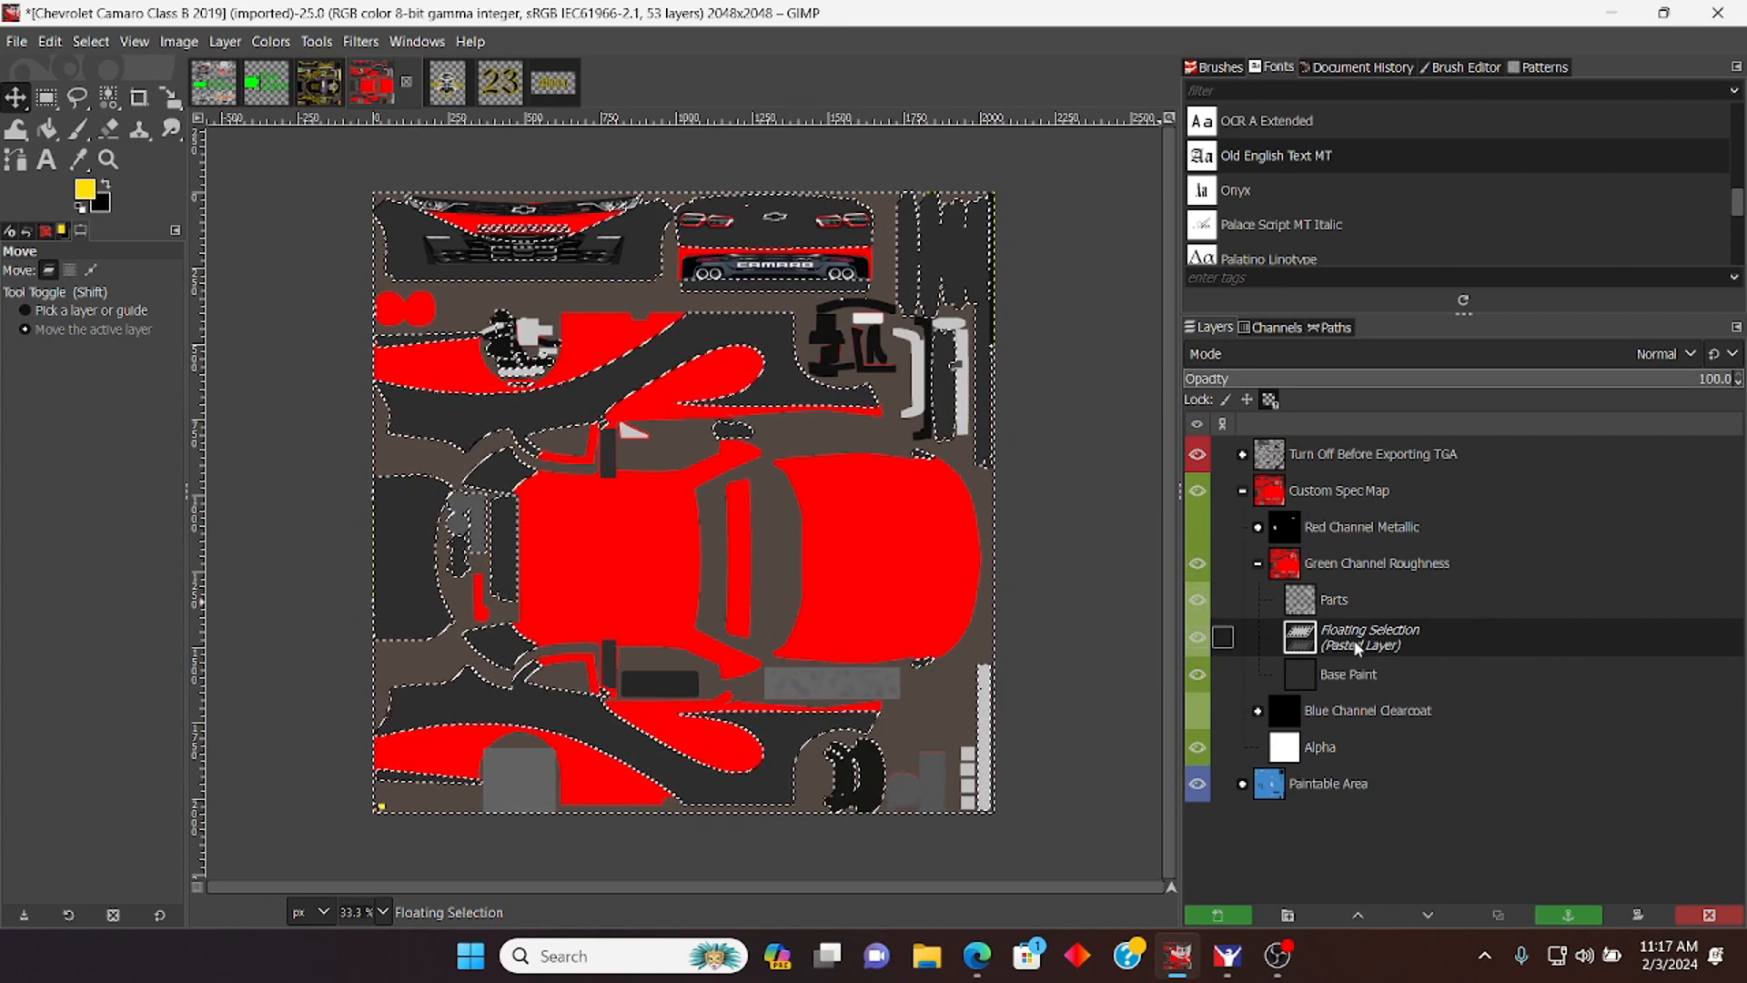
pyautogui.click(100, 202)
pyautogui.click(336, 416)
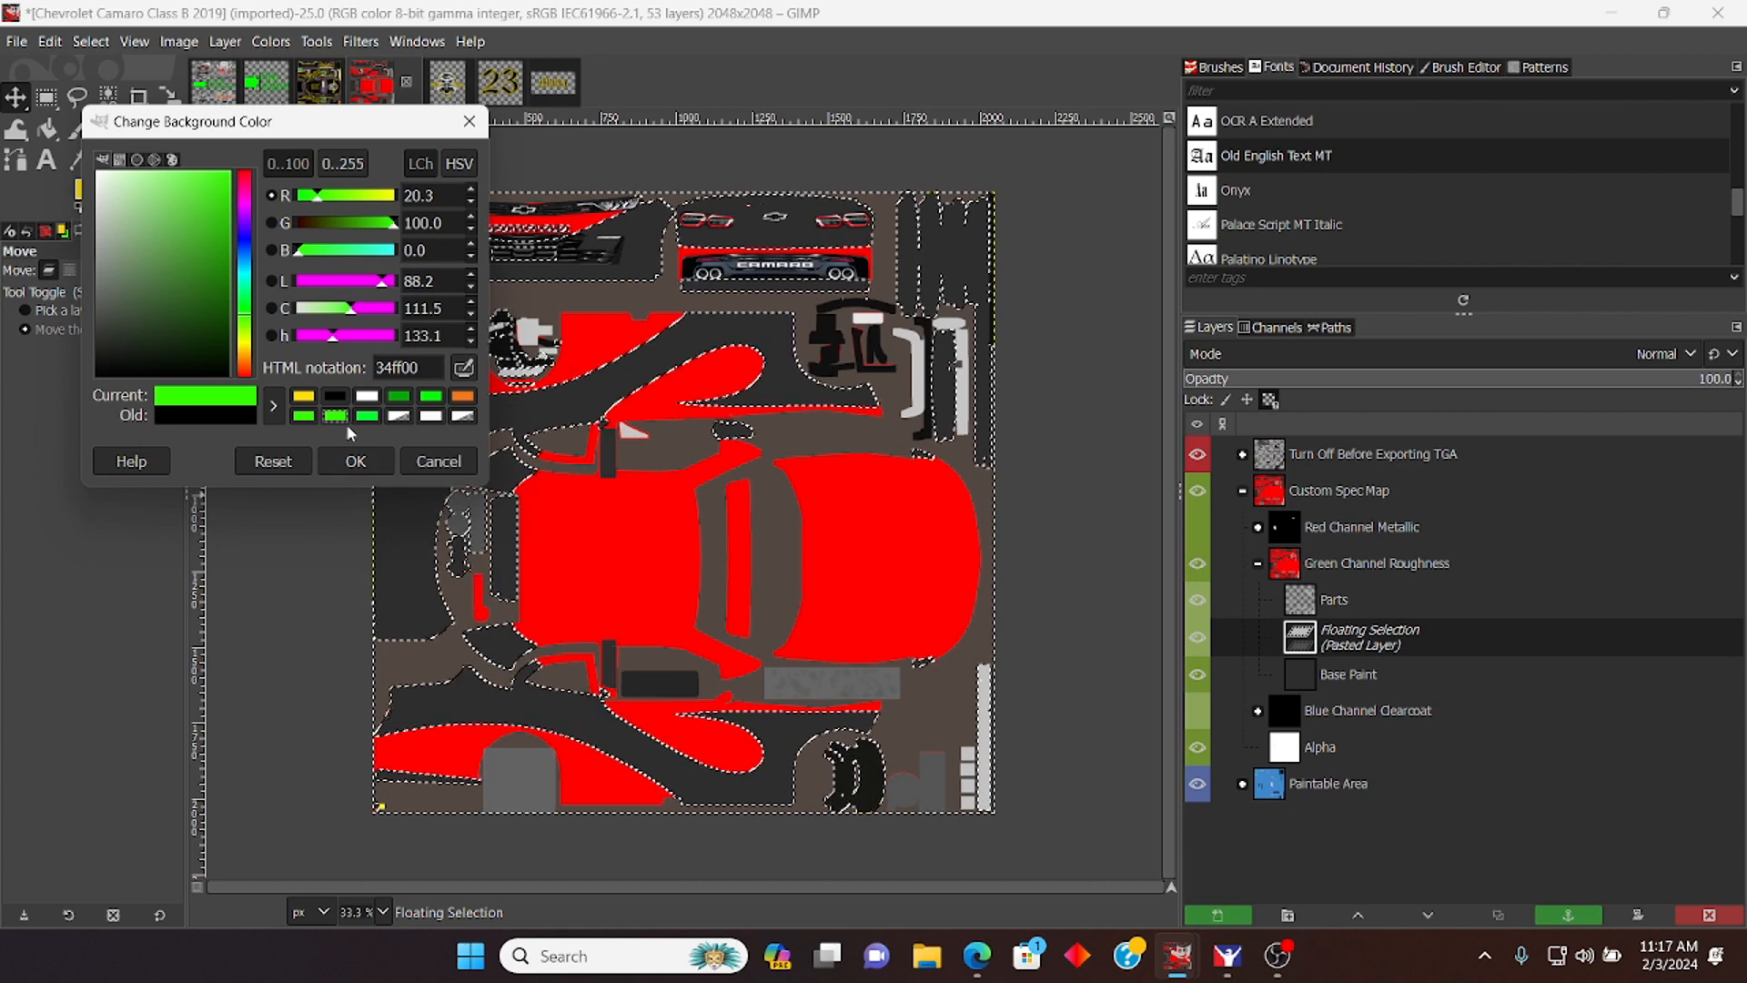
pyautogui.click(398, 397)
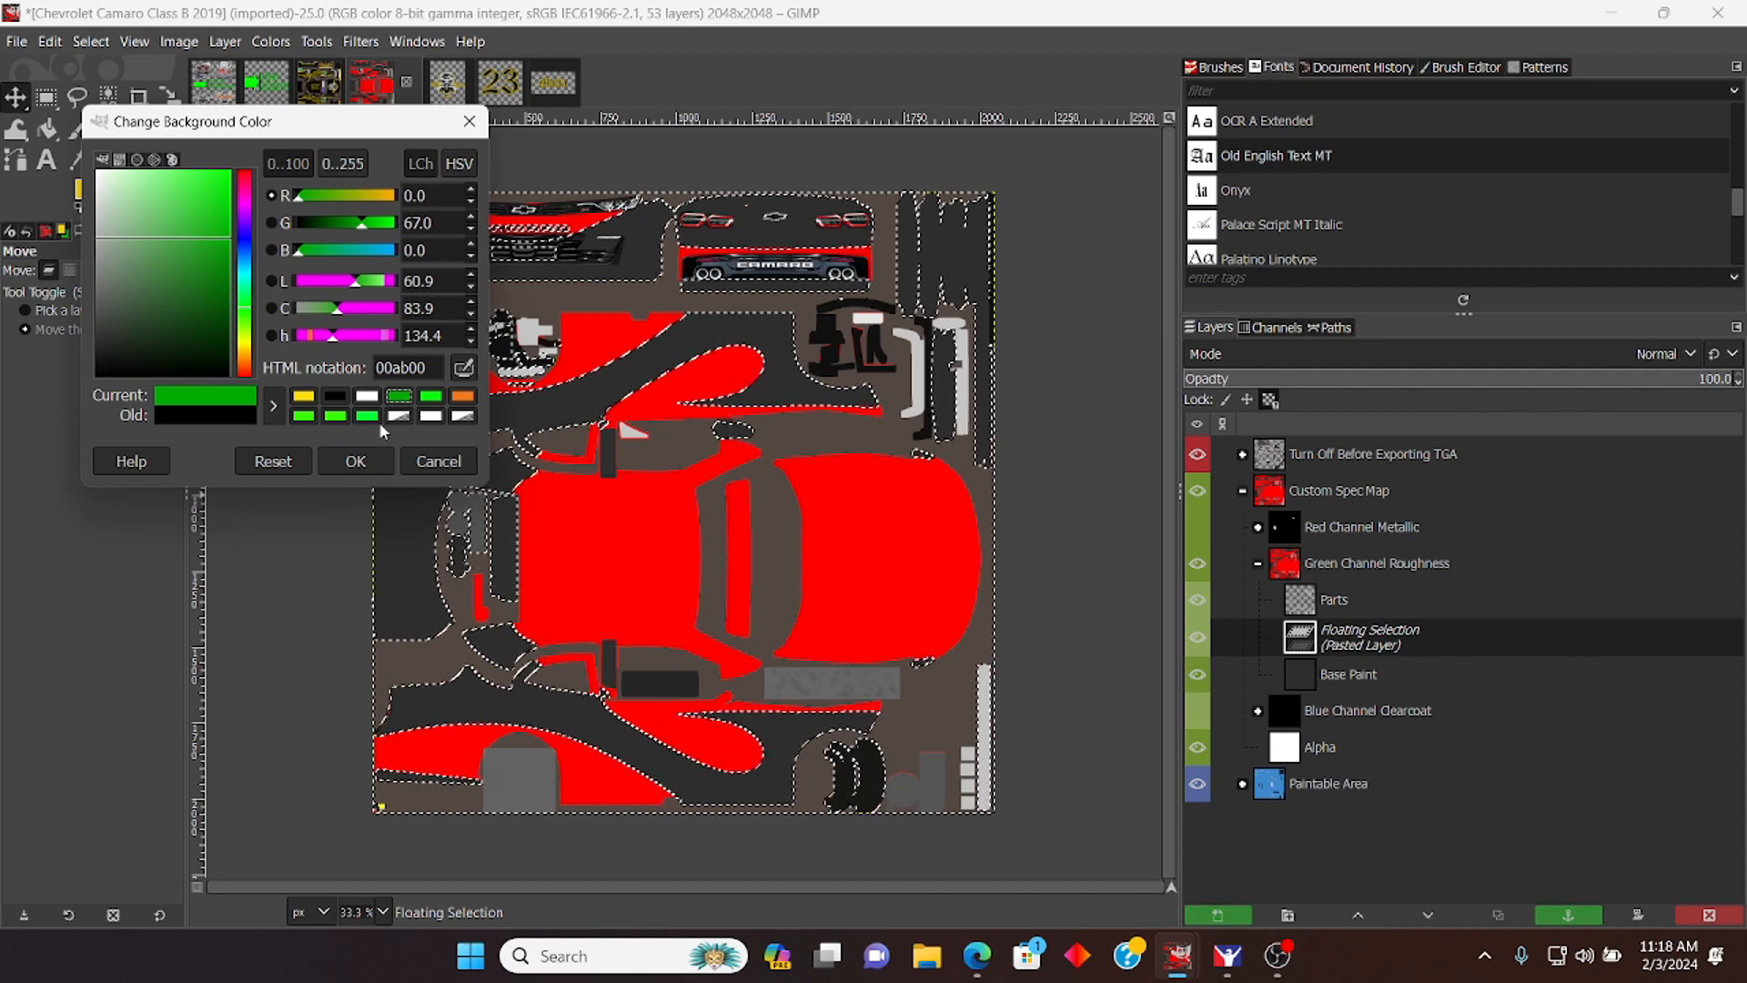
pyautogui.click(354, 461)
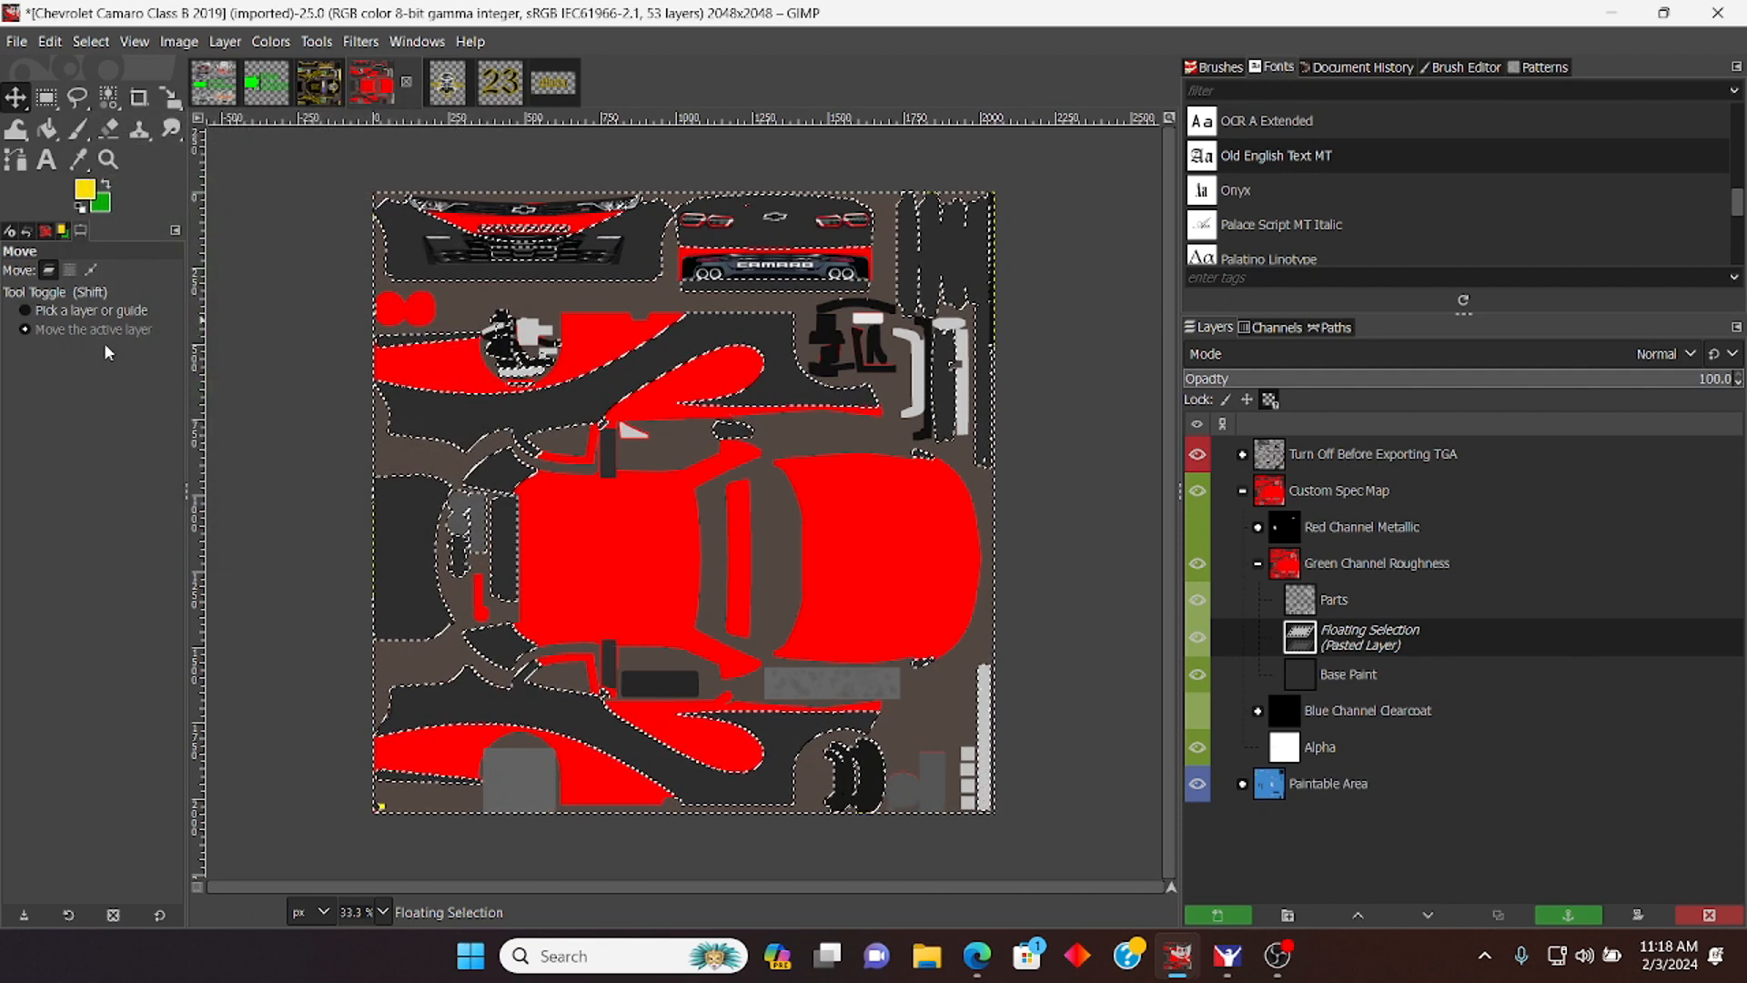
# Step: Bucket-fill the red areas of the floating selection in the Green Channel Roughness group with the background color
pyautogui.click(48, 129)
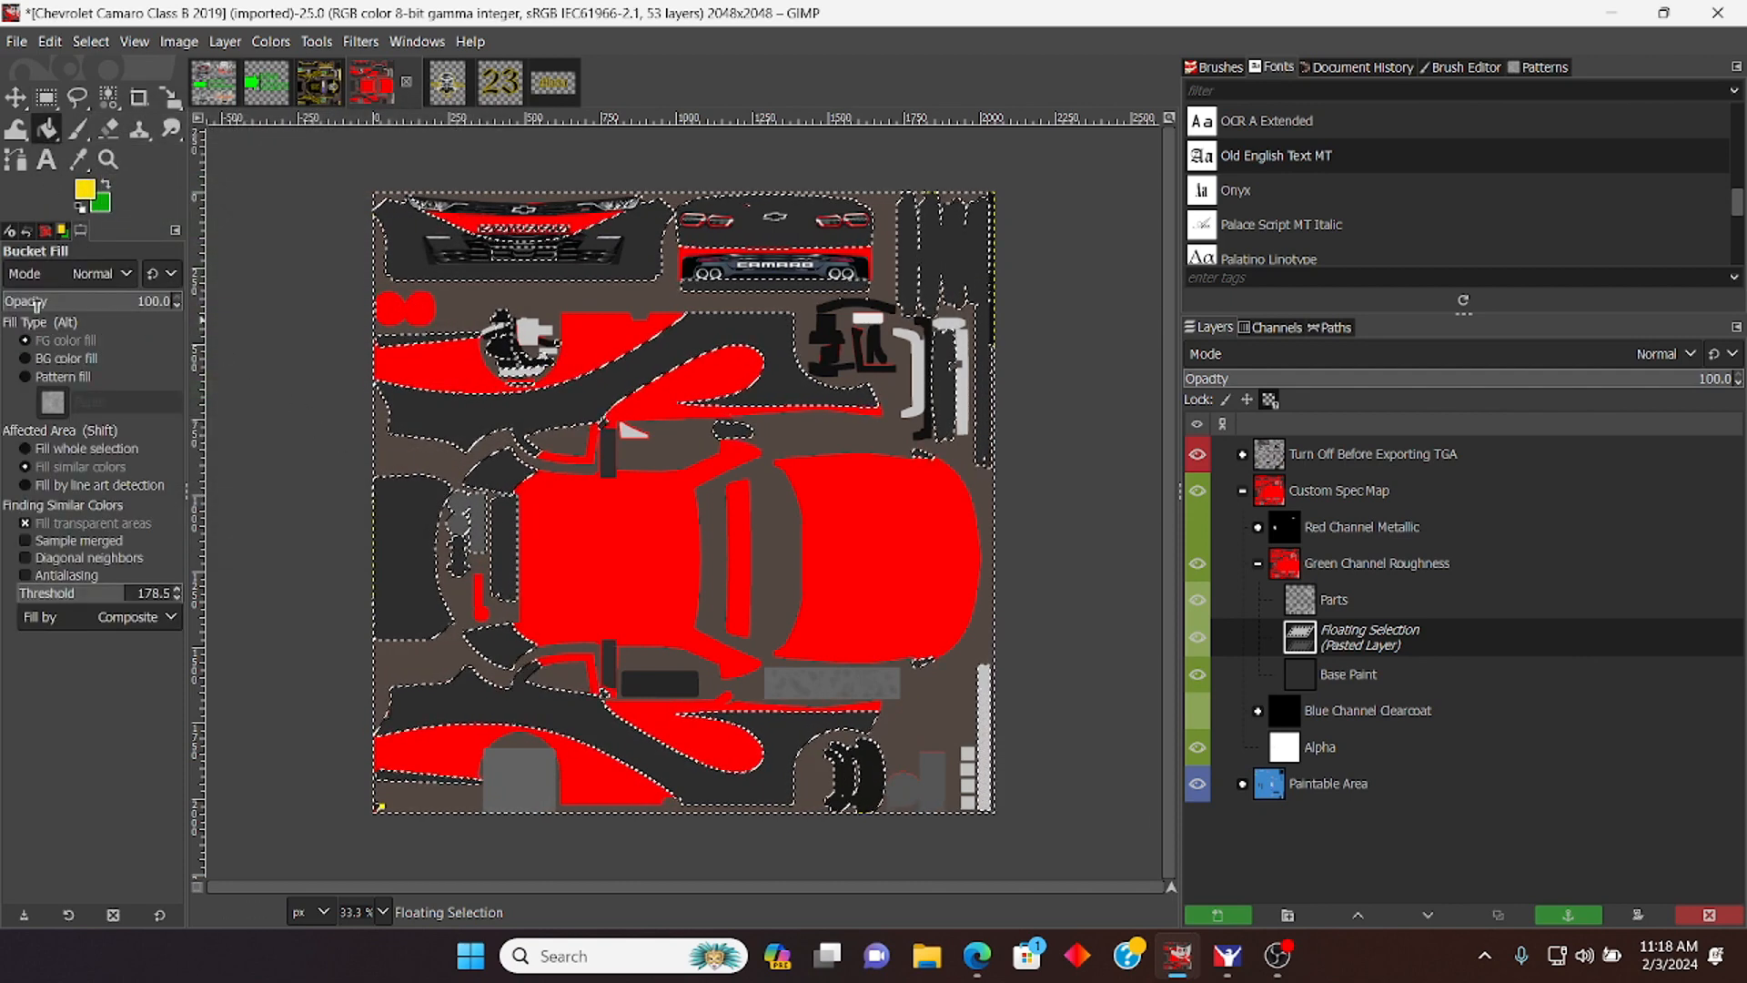
pyautogui.click(57, 364)
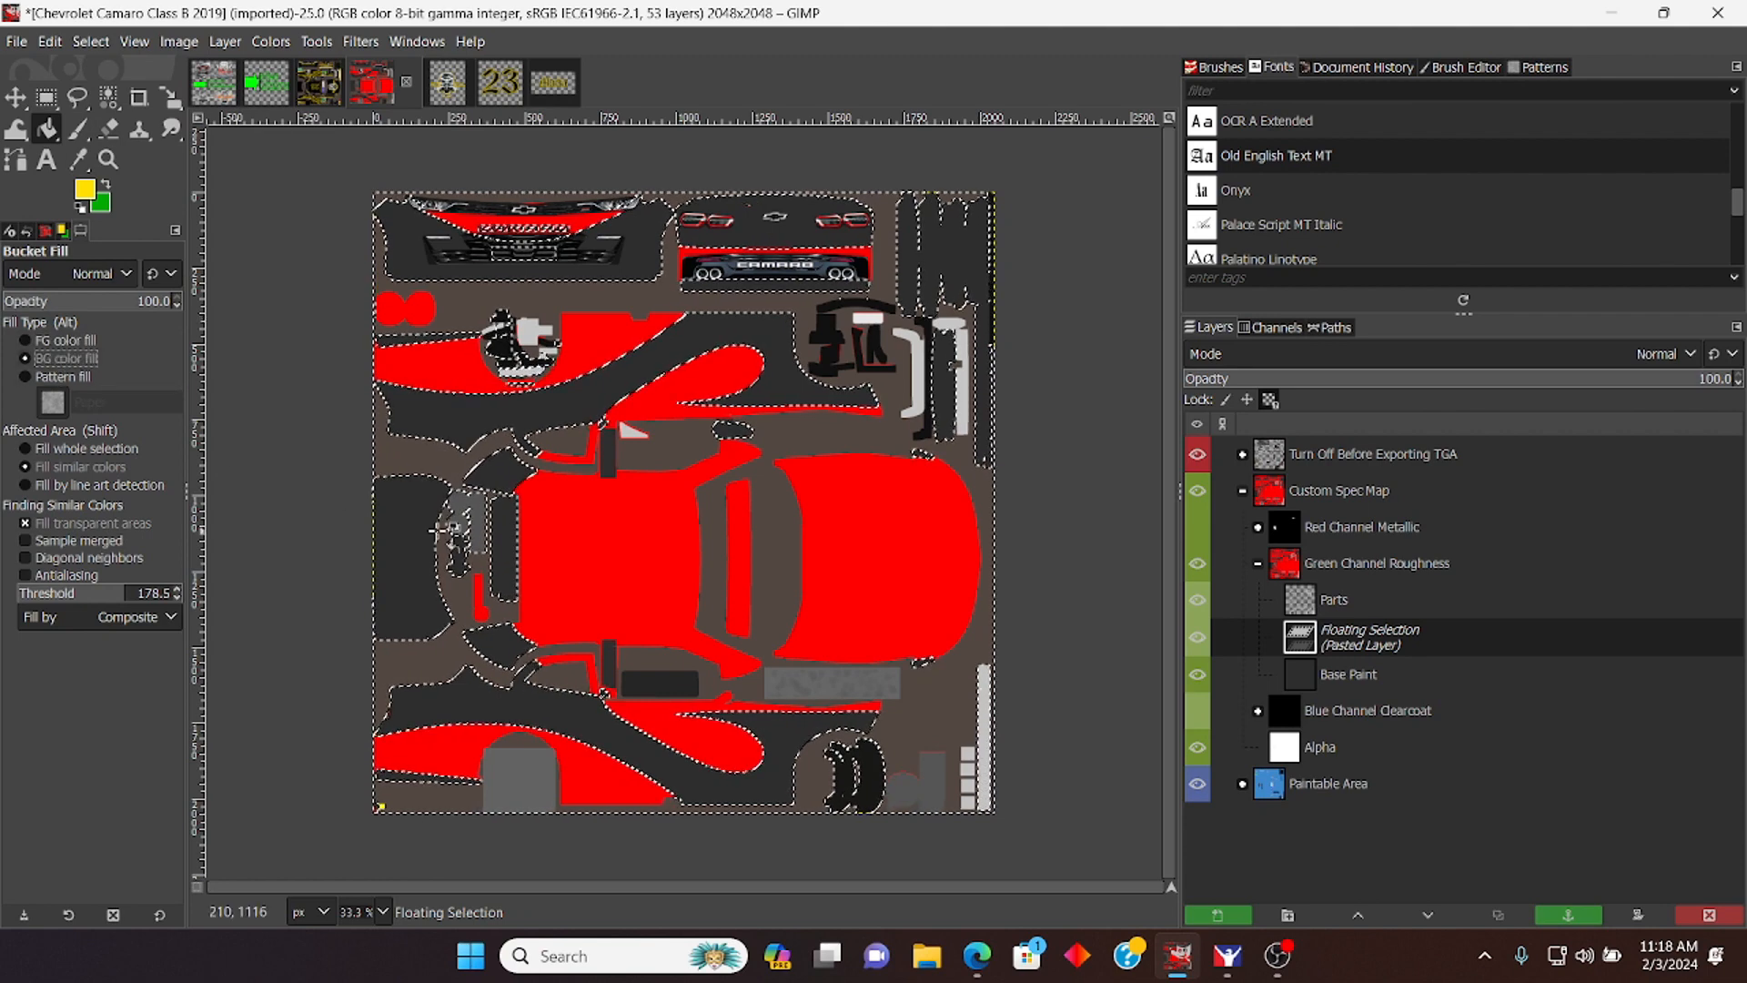
pyautogui.click(647, 585)
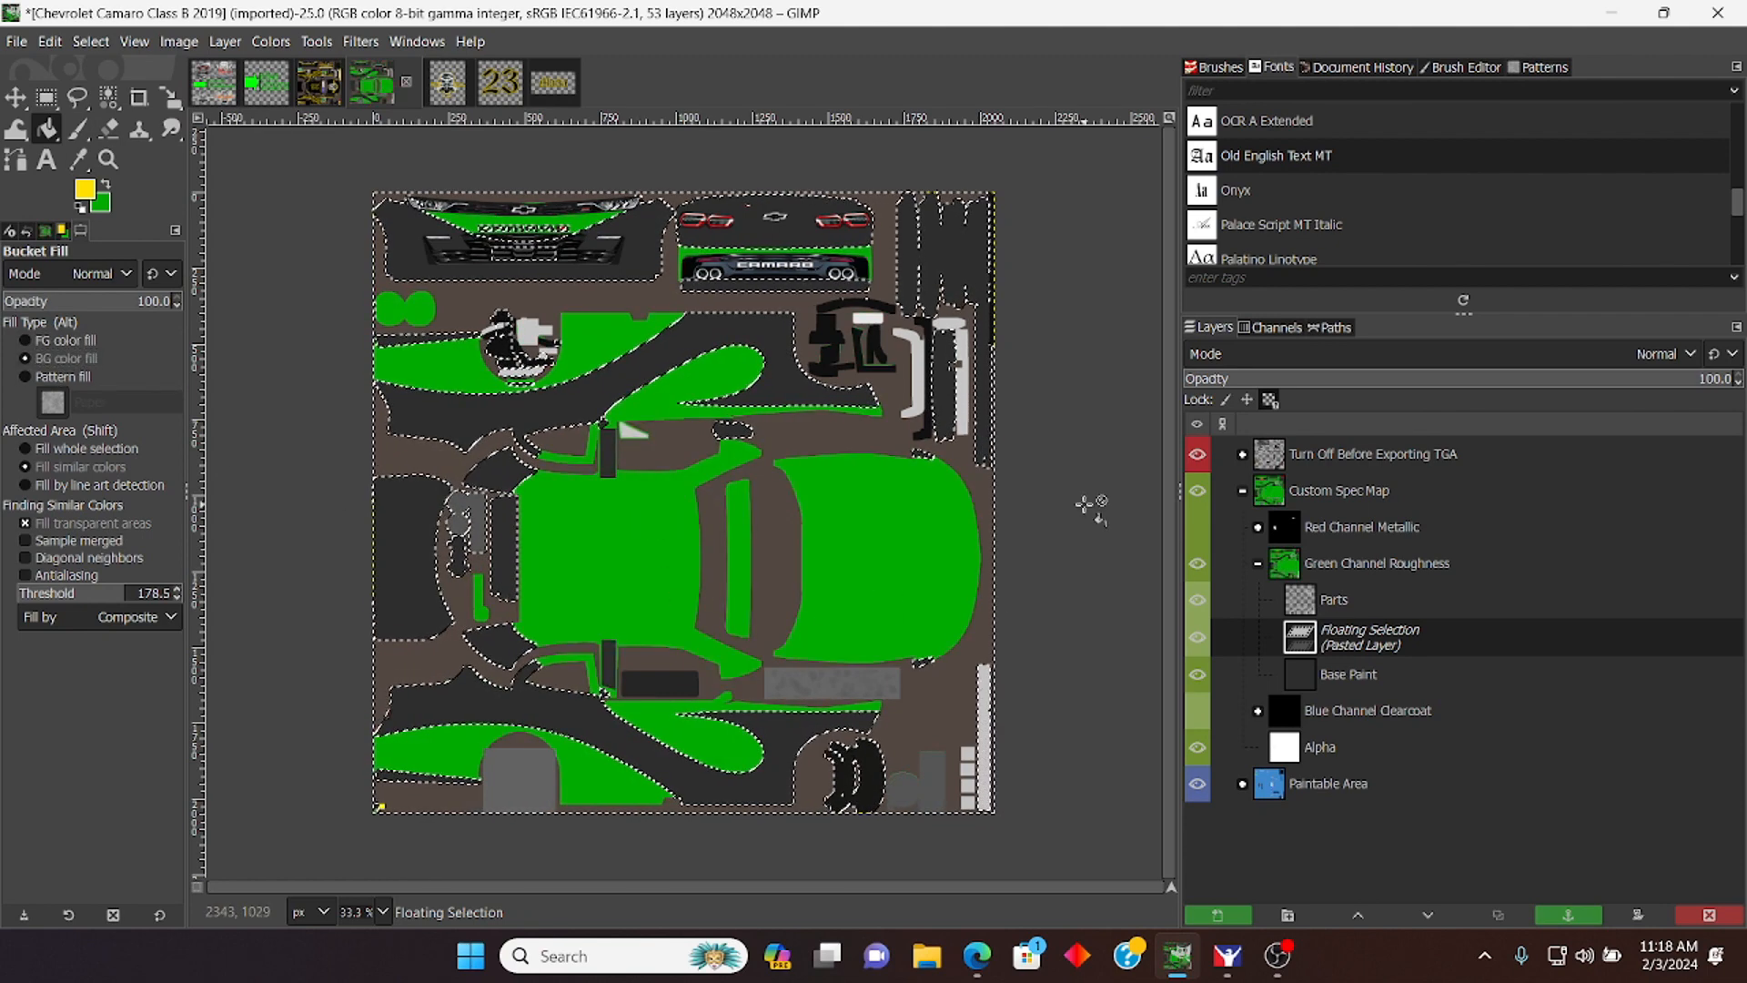
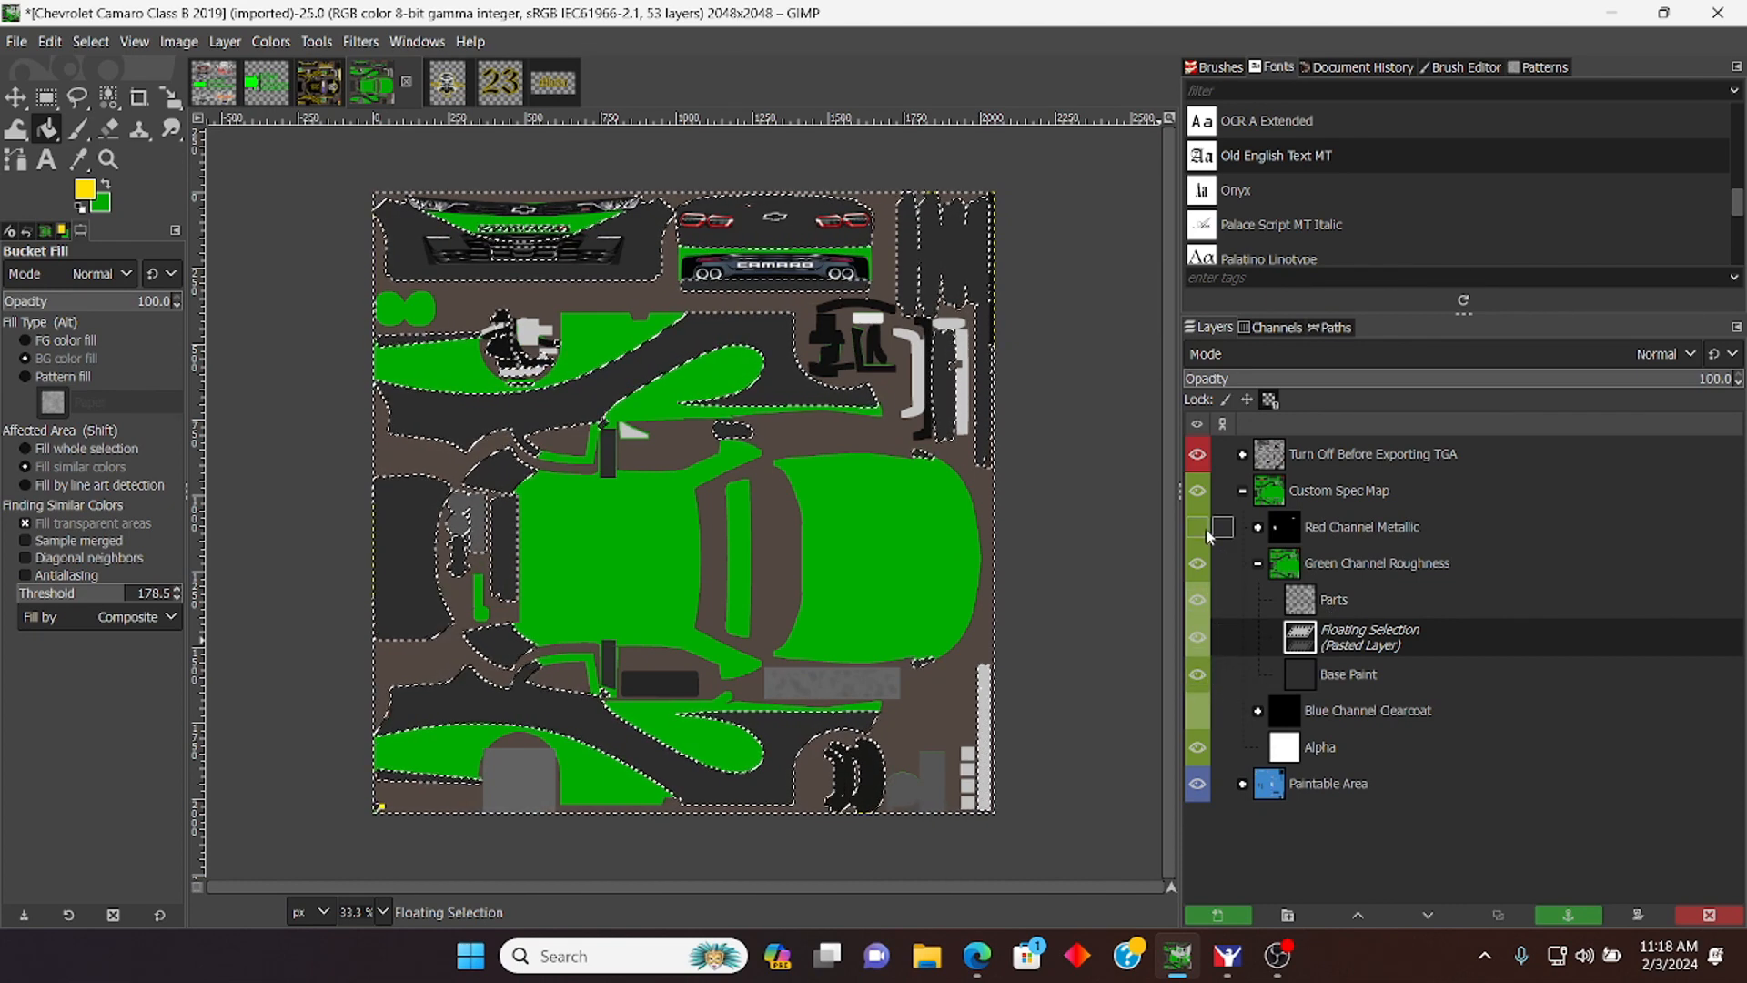
# Step: Toggle the quick mask on and off to turn the floating selection into a regular layer and clear the selection
pyautogui.click(15, 43)
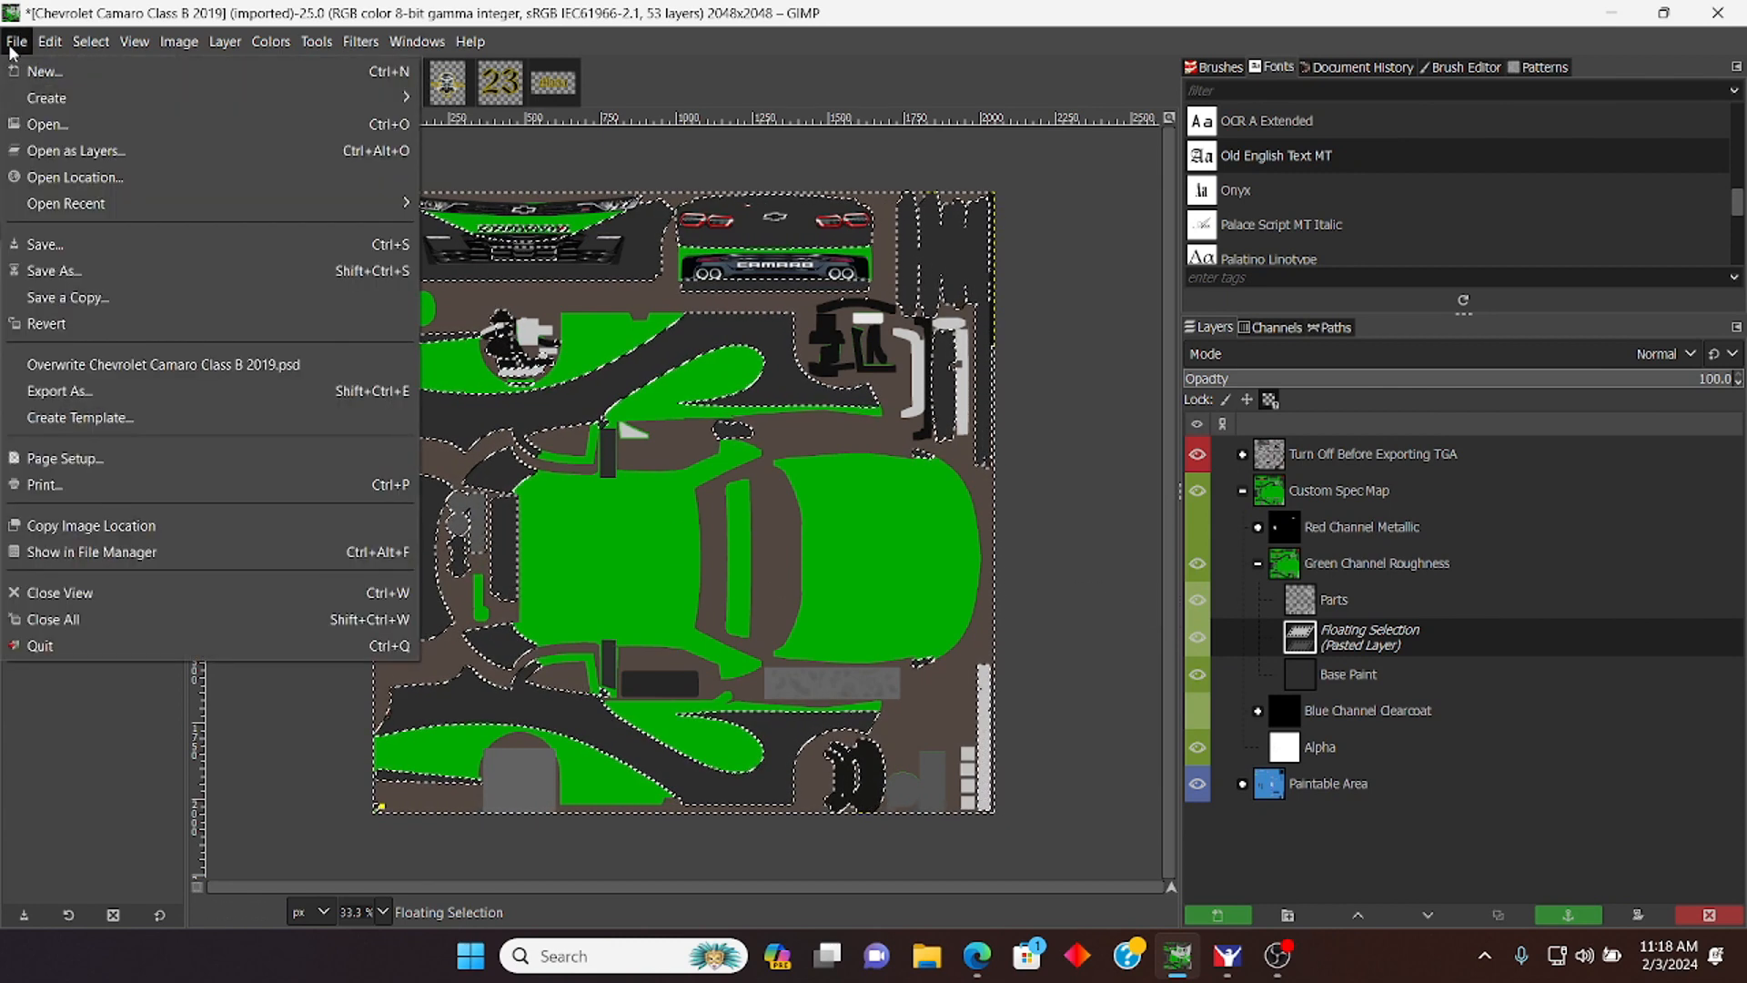
pyautogui.click(13, 49)
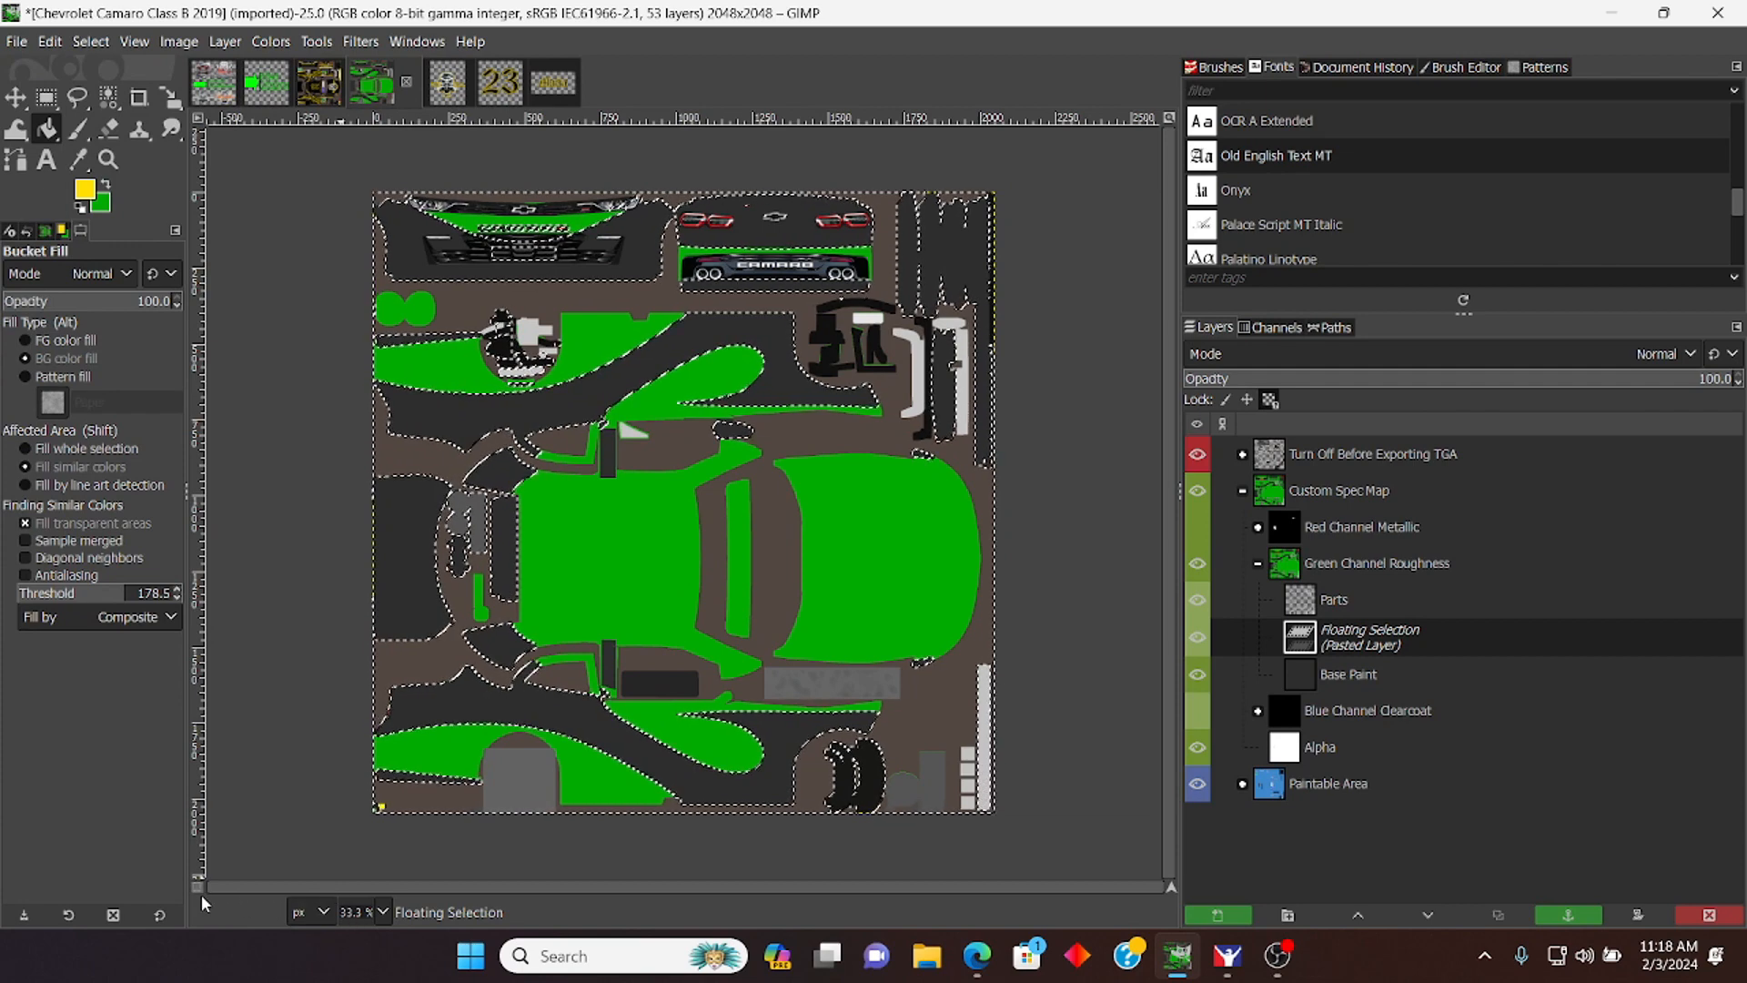
pyautogui.click(197, 890)
pyautogui.click(198, 890)
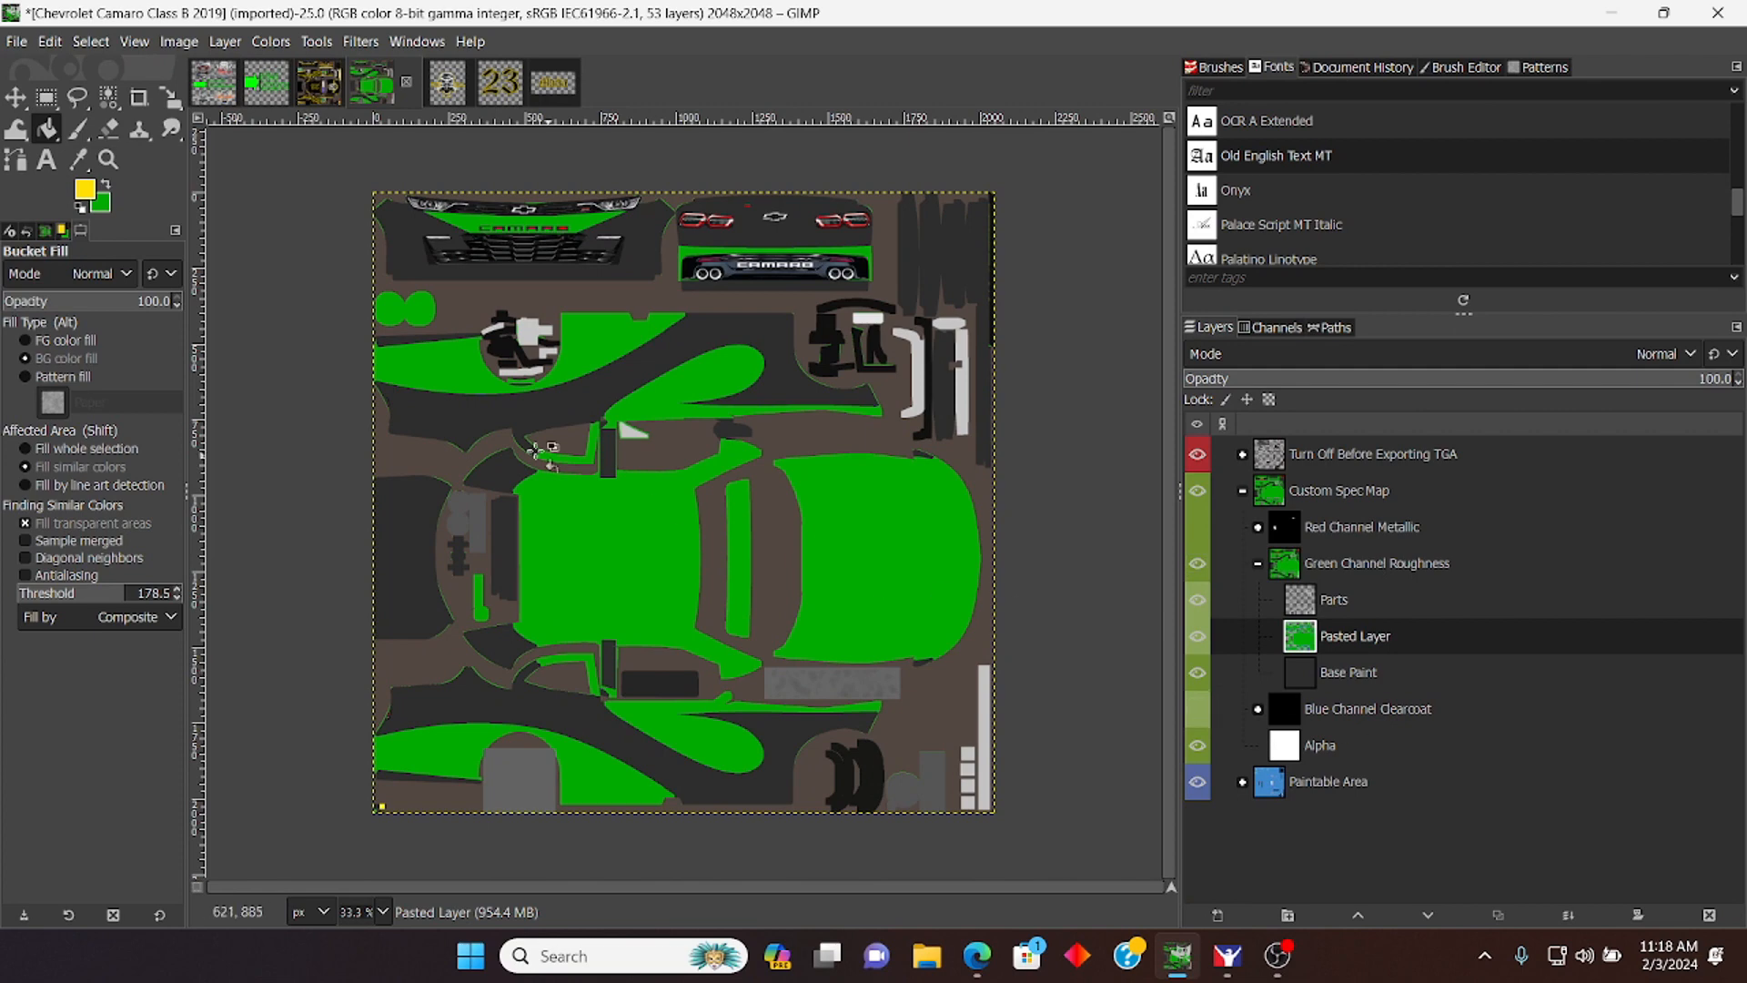
# Step: Start exporting the spec map, naming the file car_spec_ plus the customer number with the .tga extension
pyautogui.click(16, 42)
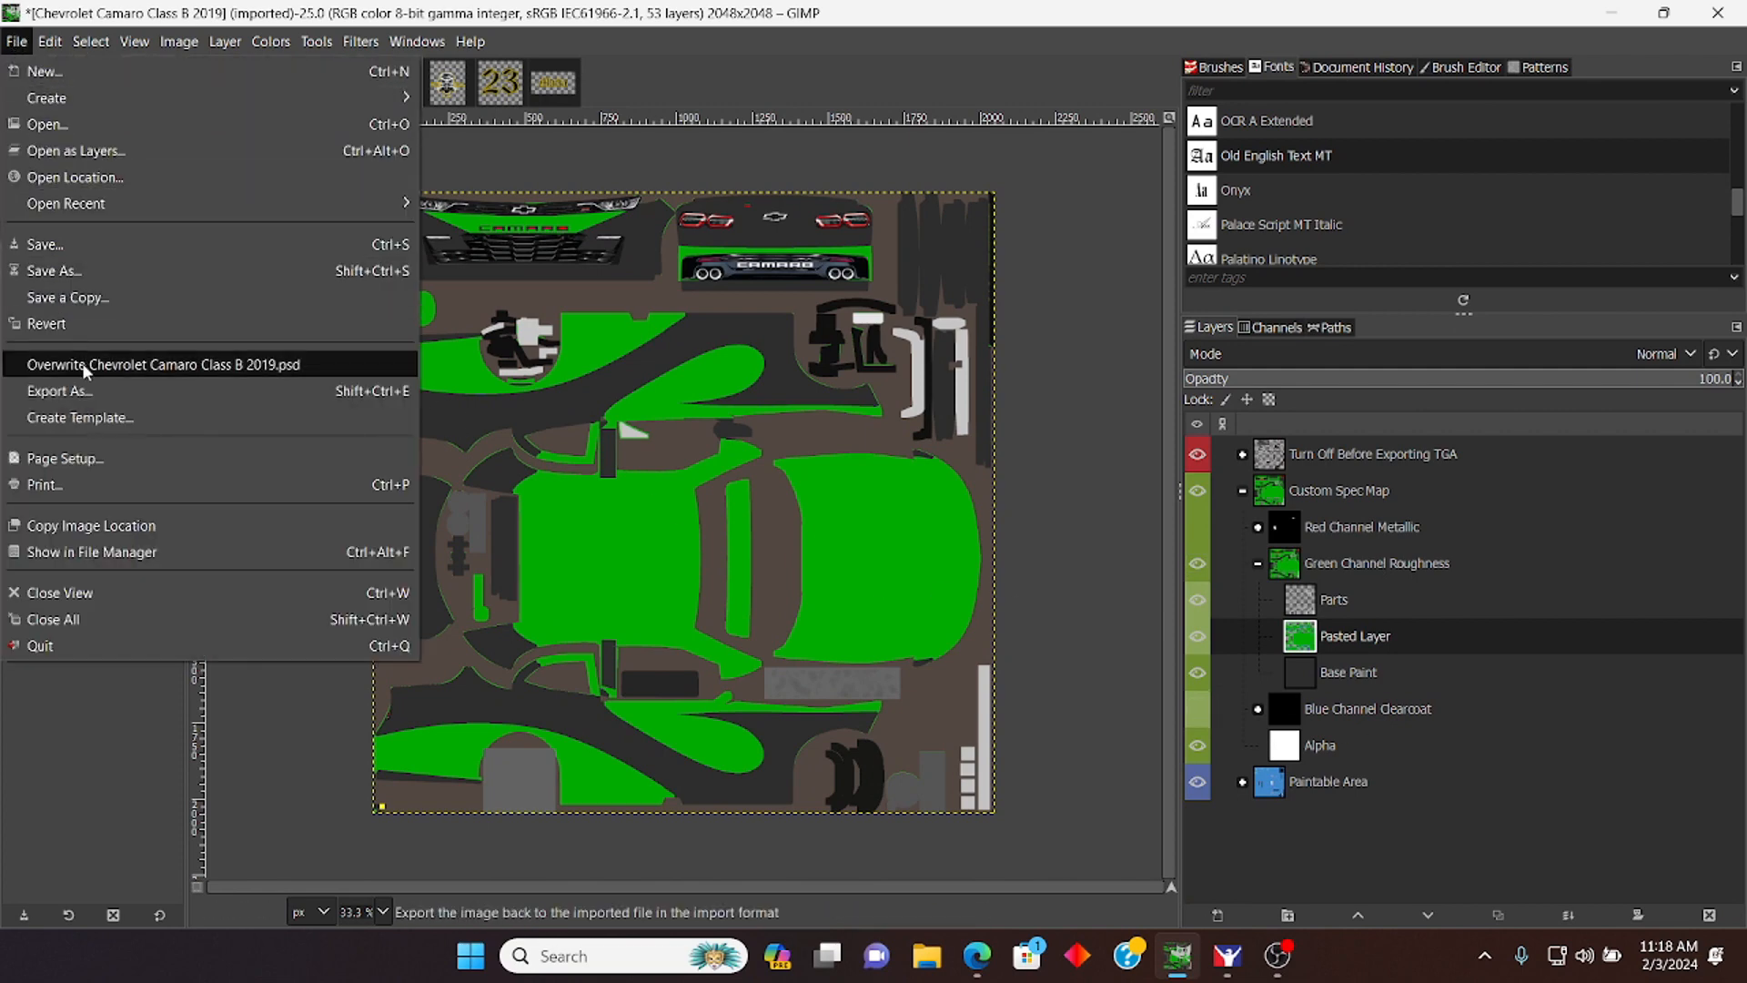
pyautogui.click(80, 399)
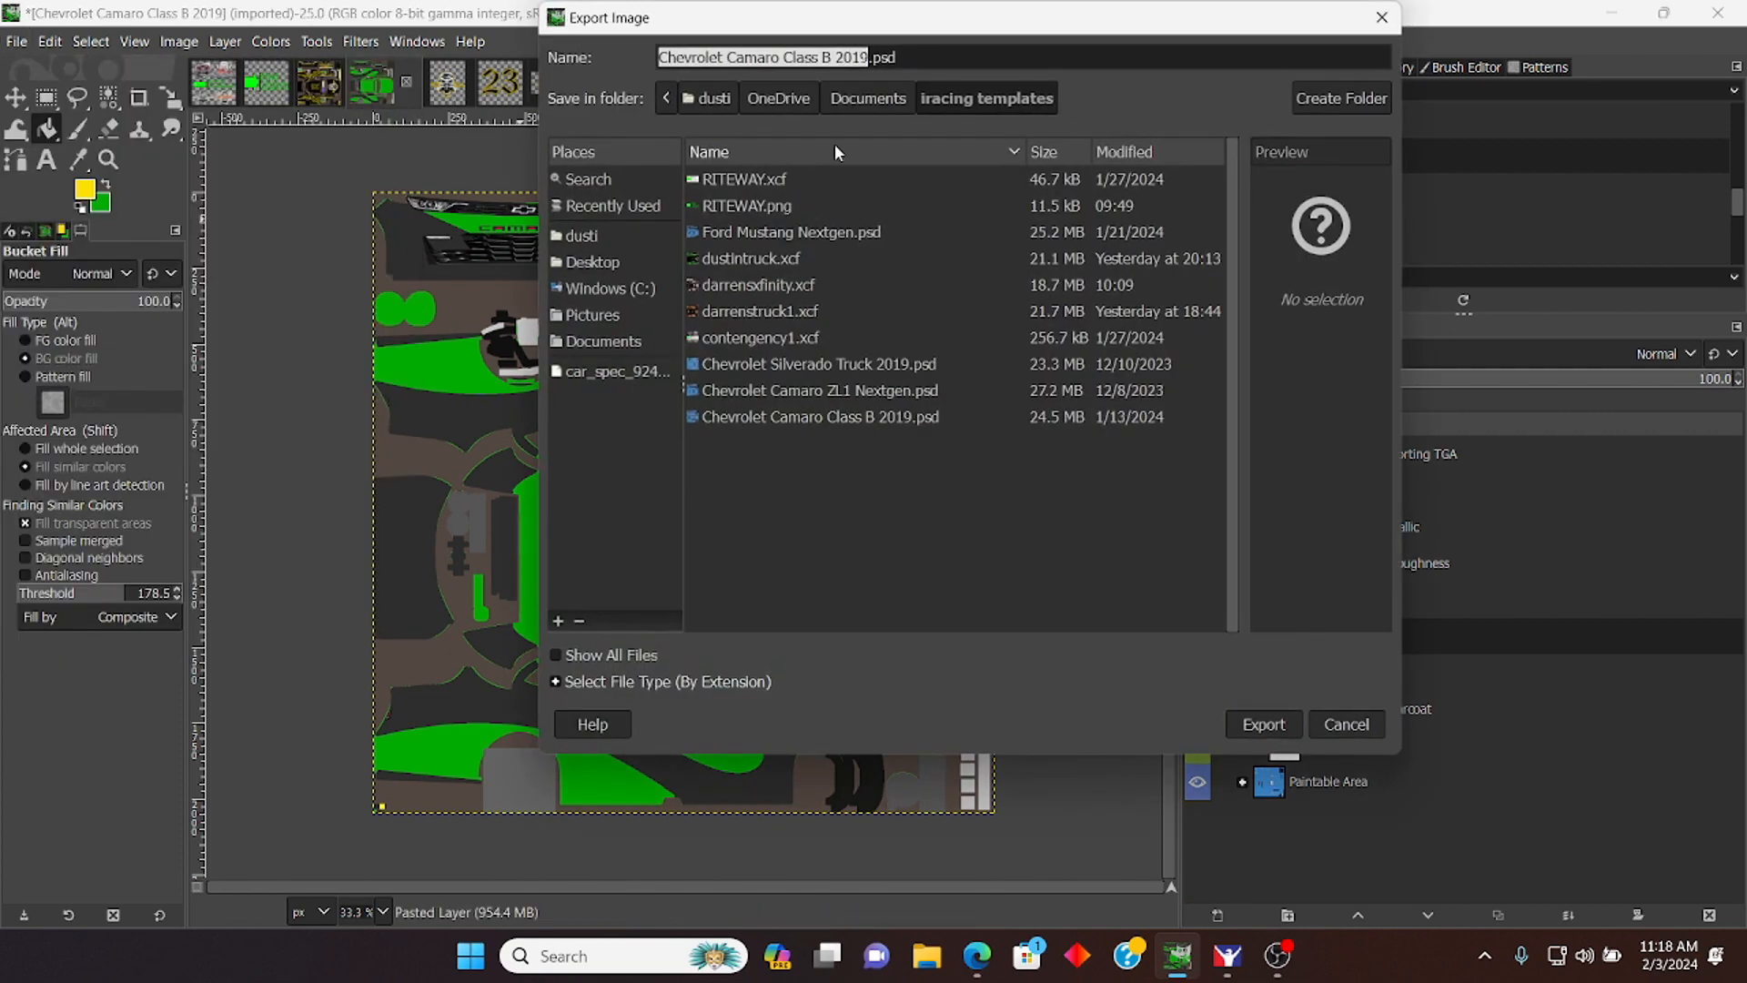
pyautogui.write('car')
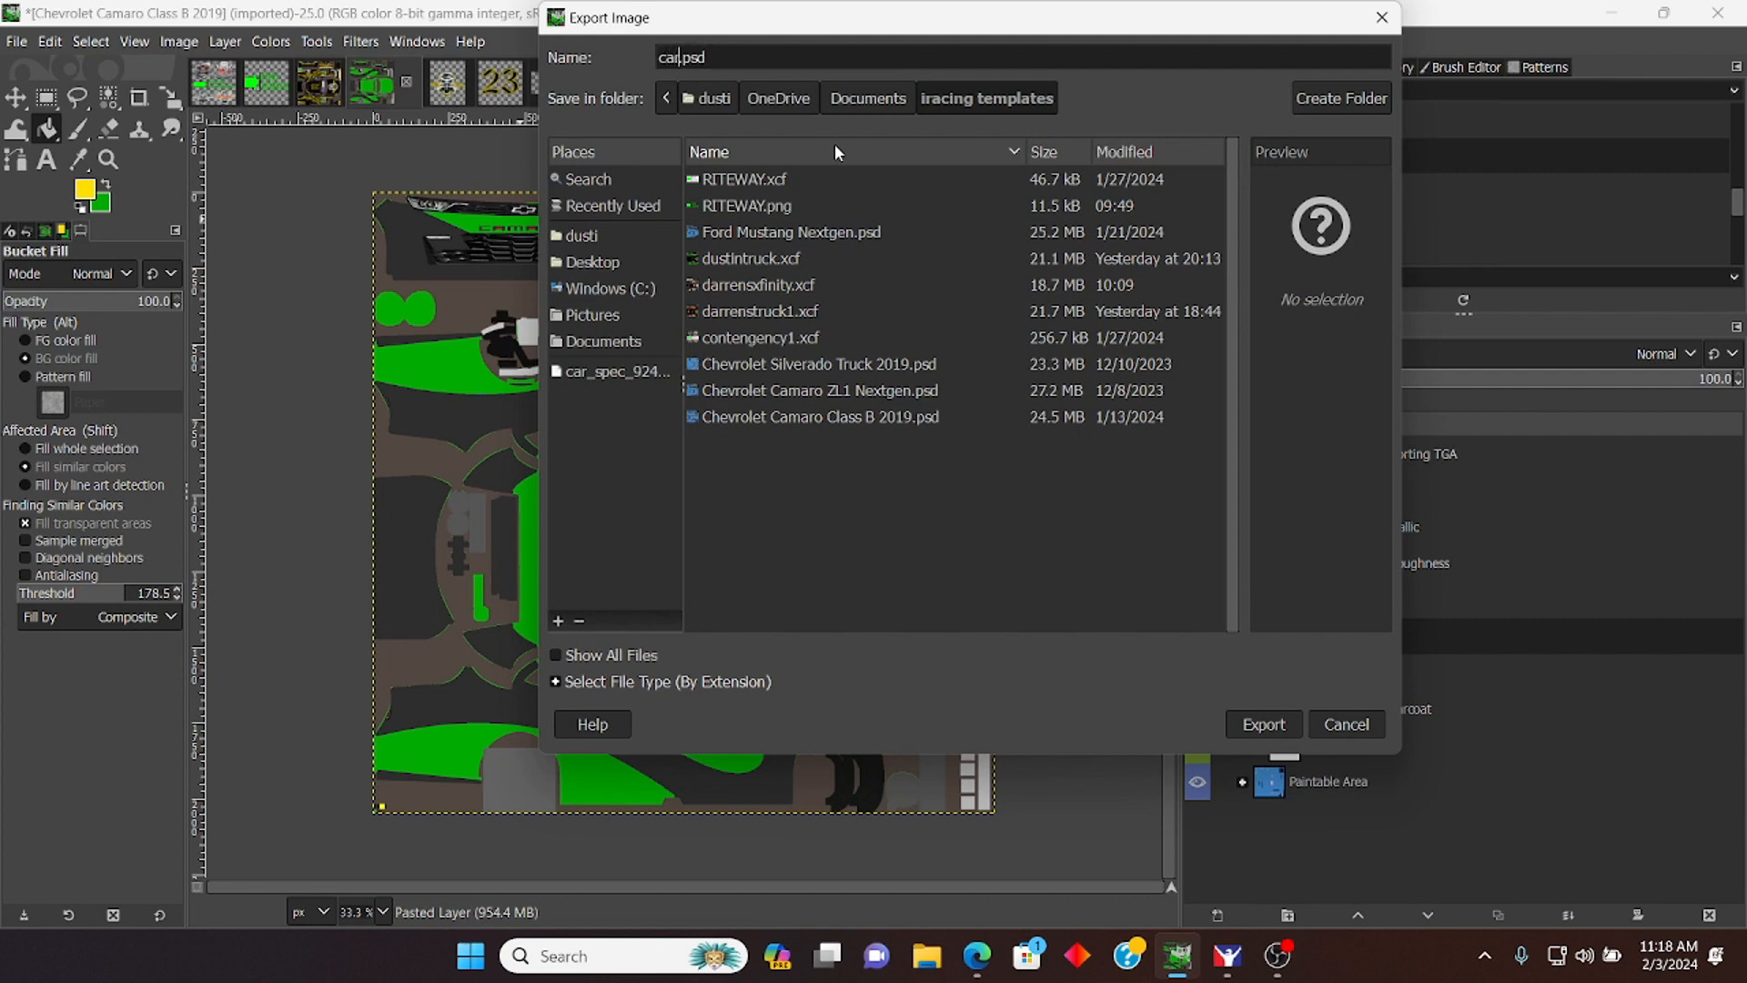
pyautogui.write('_spec_924141.tga')
pyautogui.press('End')
pyautogui.press('BackSpace')
pyautogui.press('BackSpace')
pyautogui.press('BackSpace')
pyautogui.press('BackSpace')
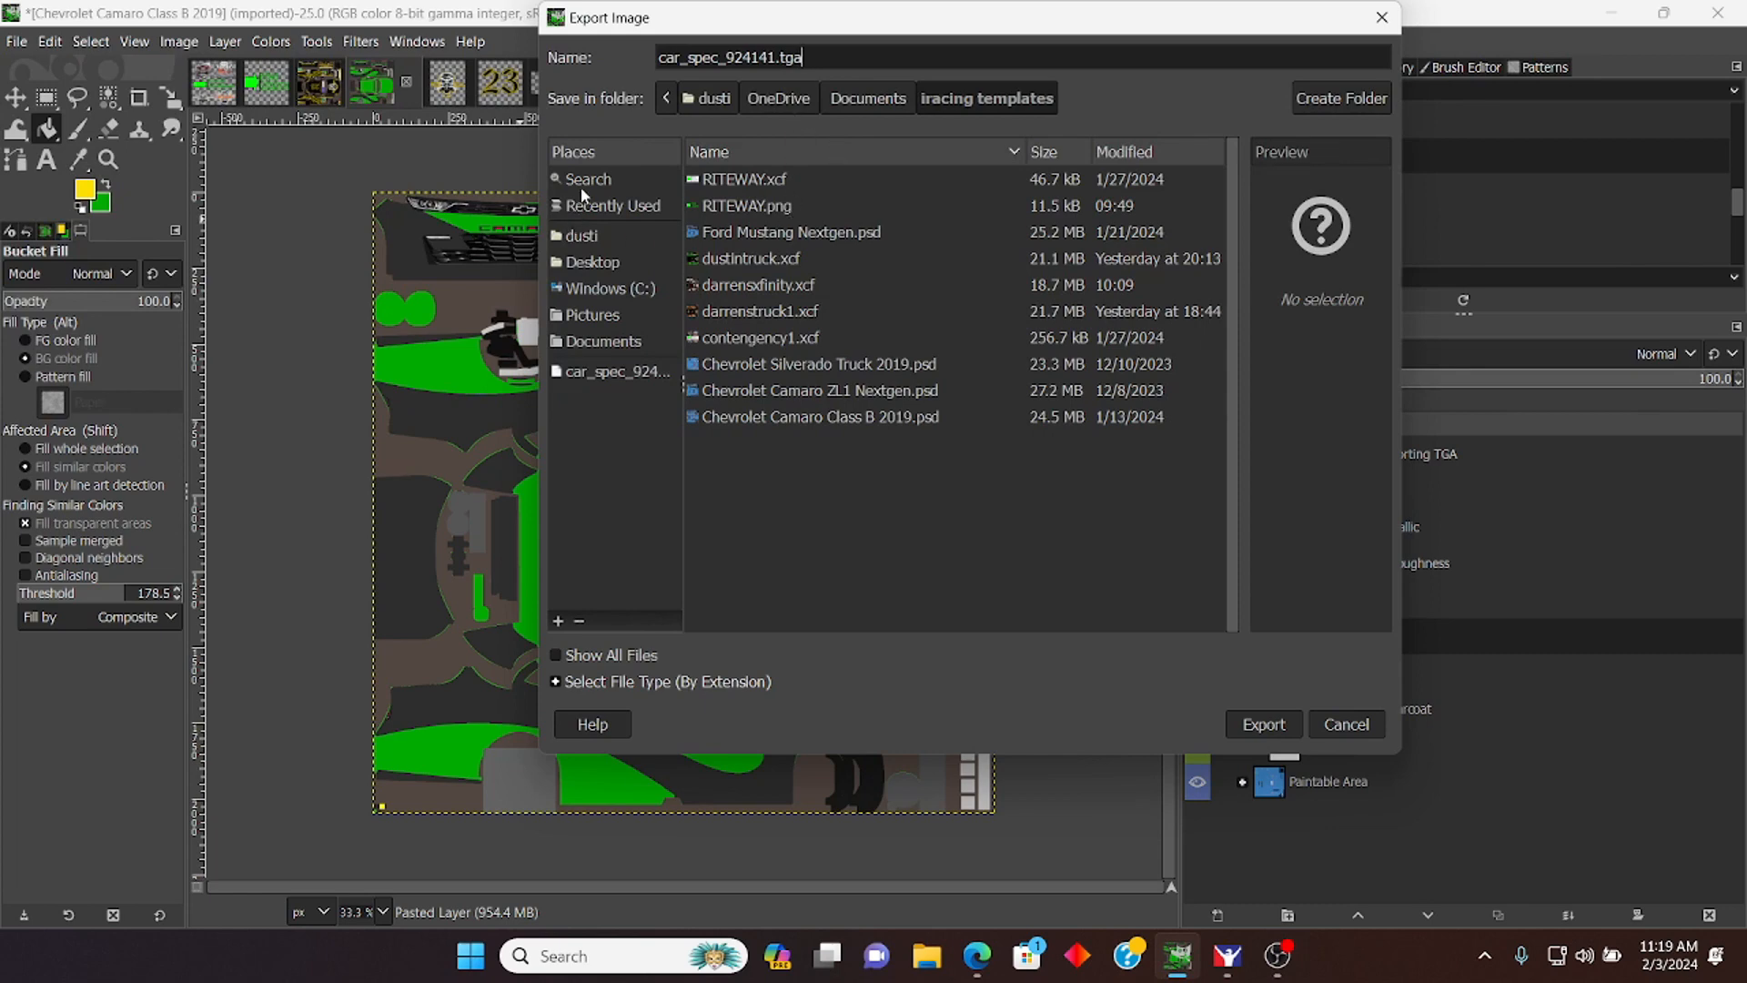
# Step: Export the TGA spec map into the stockcars2 camaro2019 folder under Documents, iRacing, paint
pyautogui.click(611, 338)
pyautogui.doubleClick(742, 208)
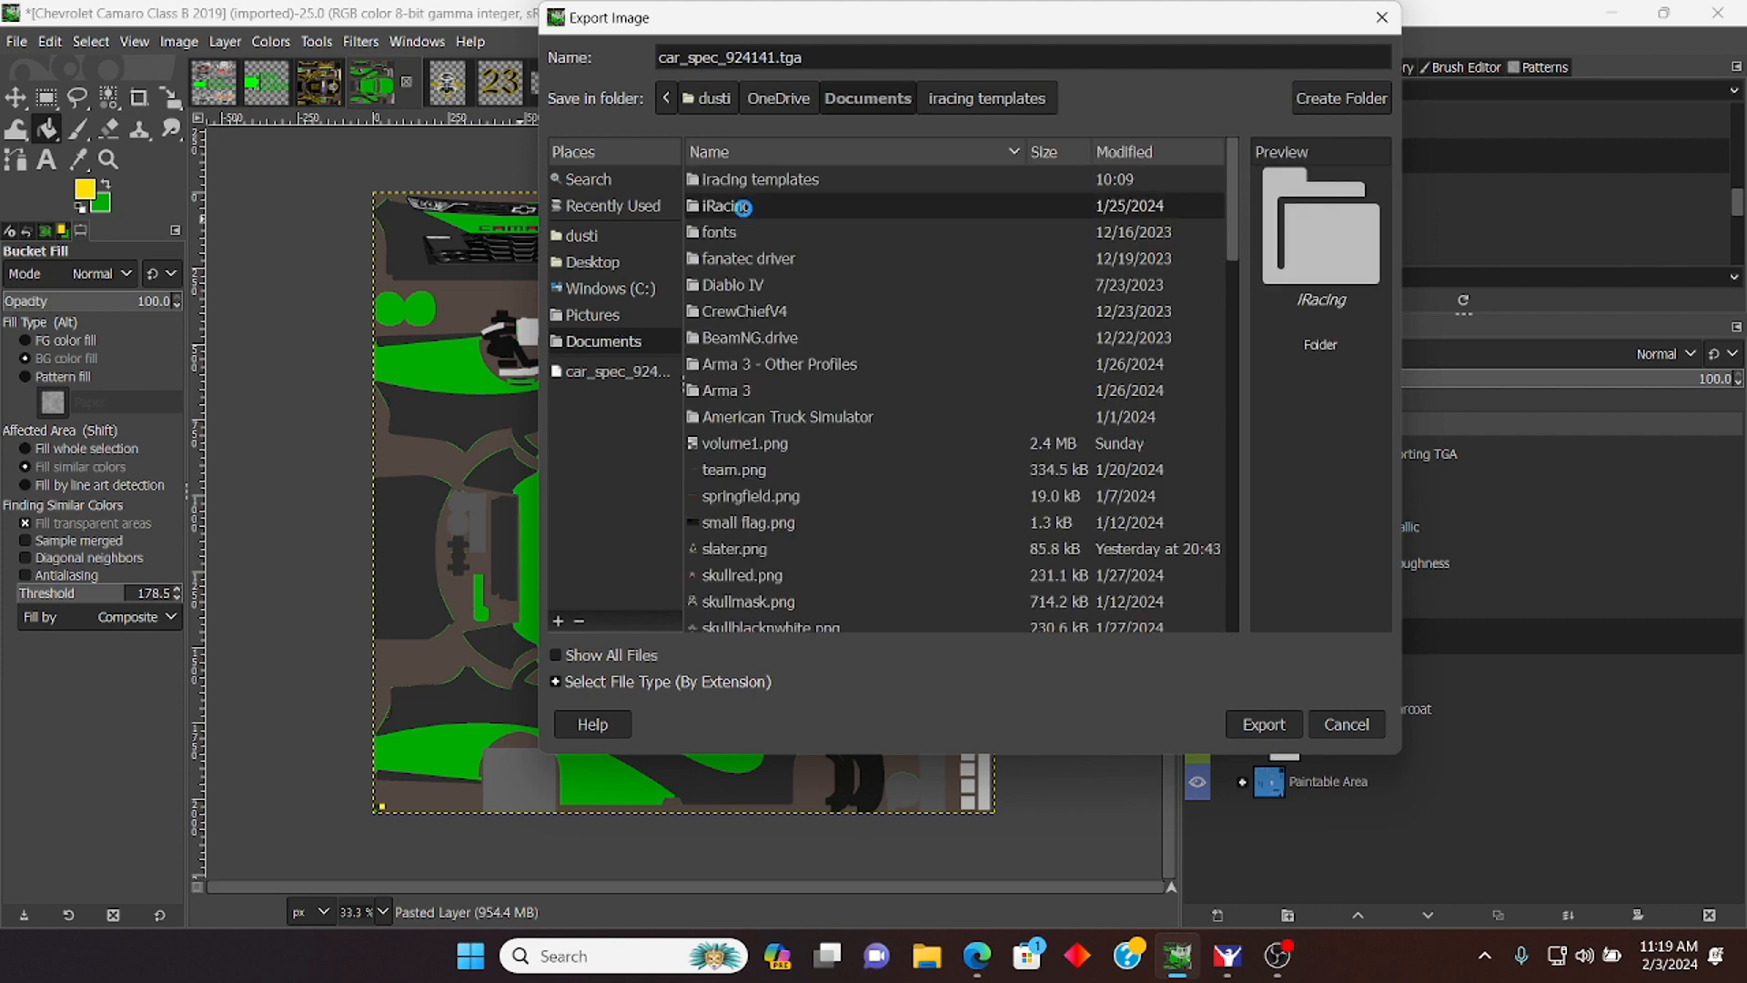
pyautogui.doubleClick(726, 338)
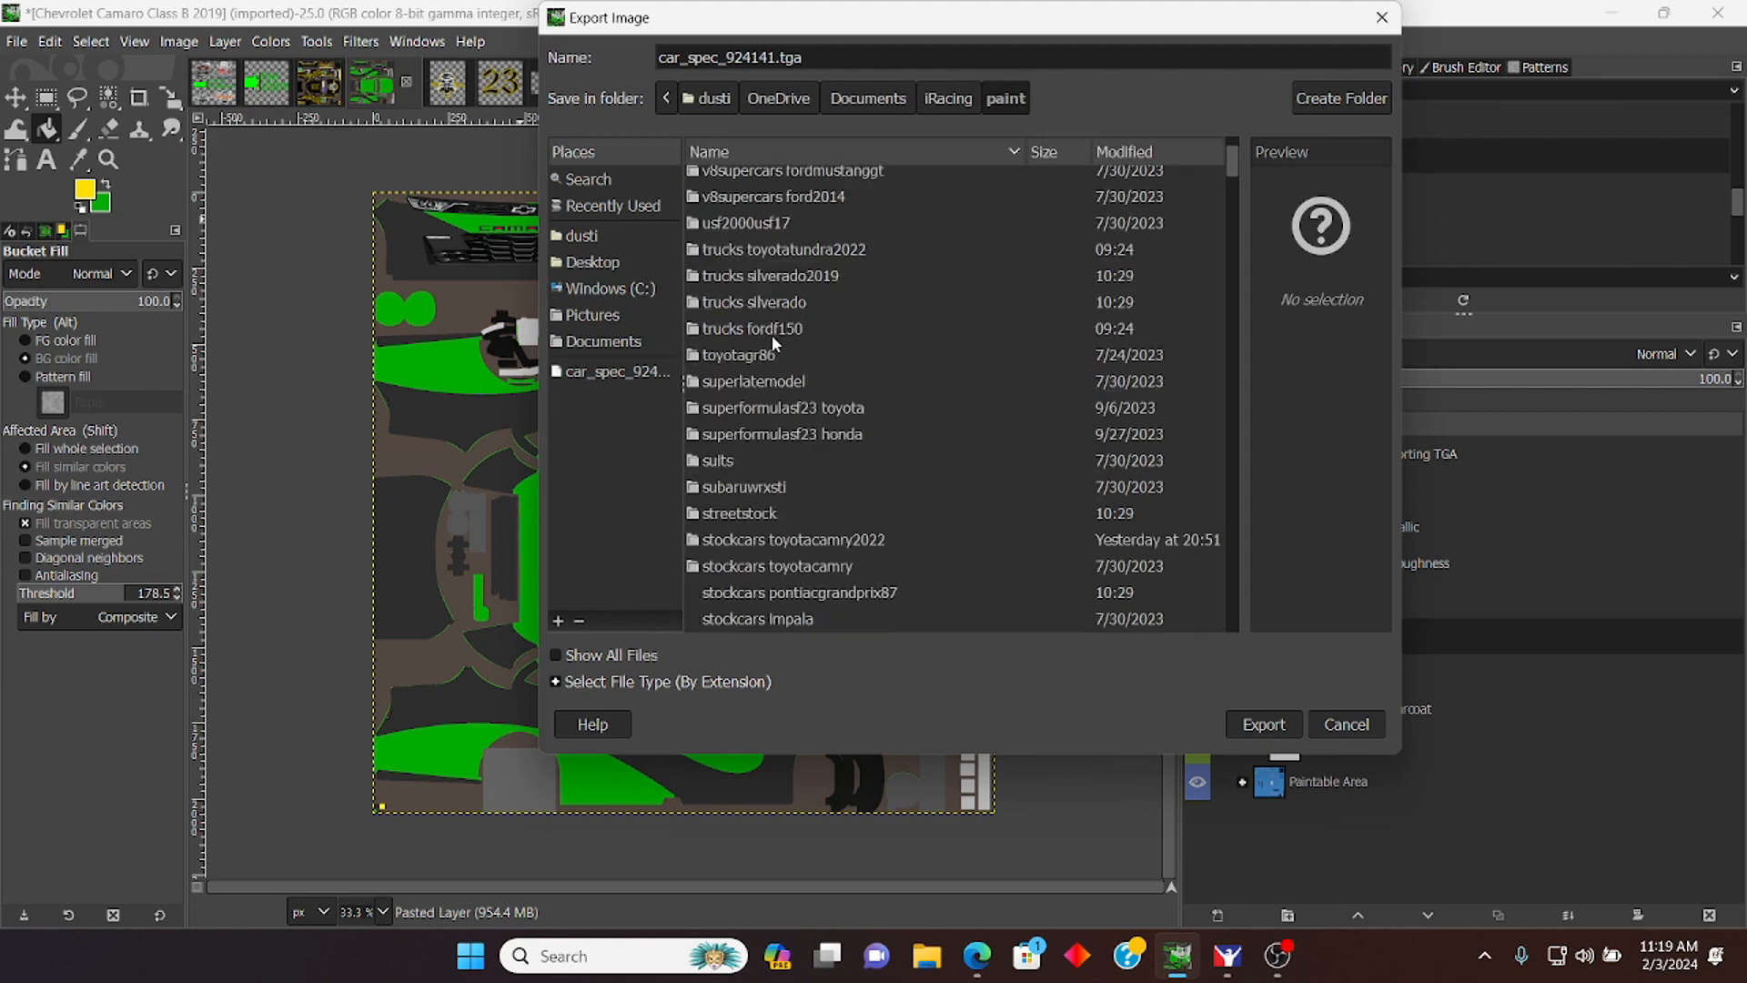
pyautogui.scroll(-5, 773, 336)
pyautogui.scroll(-2, 780, 373)
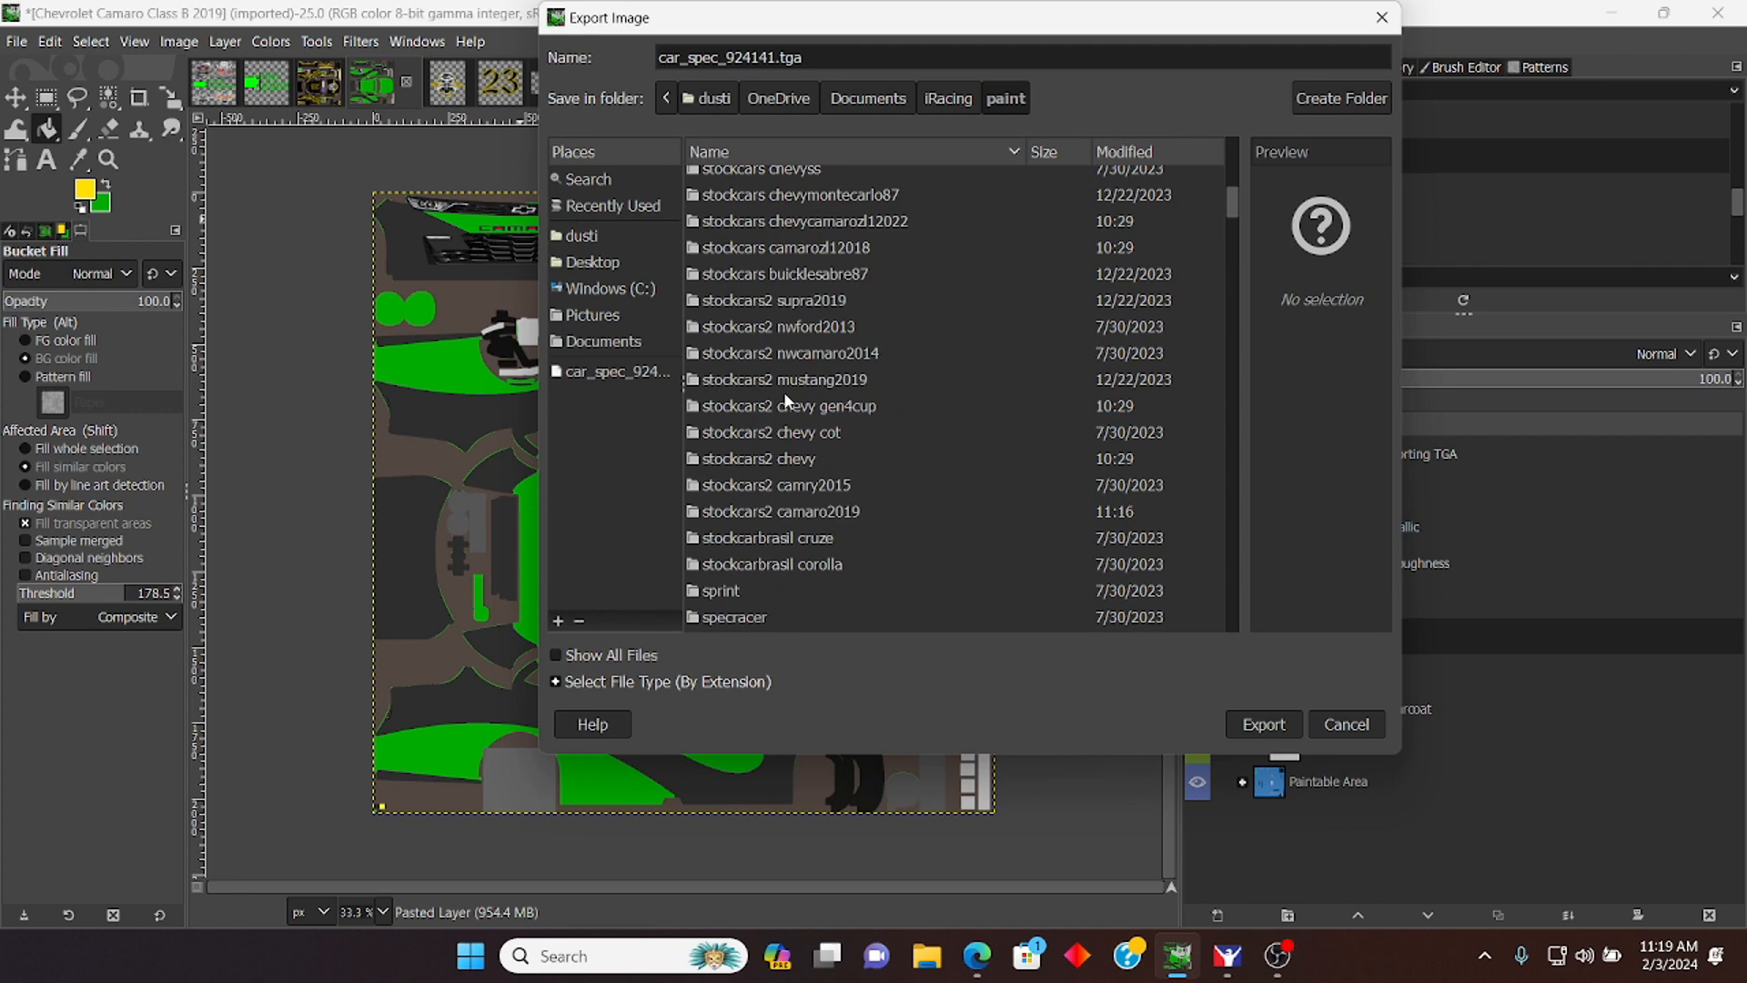
pyautogui.doubleClick(822, 514)
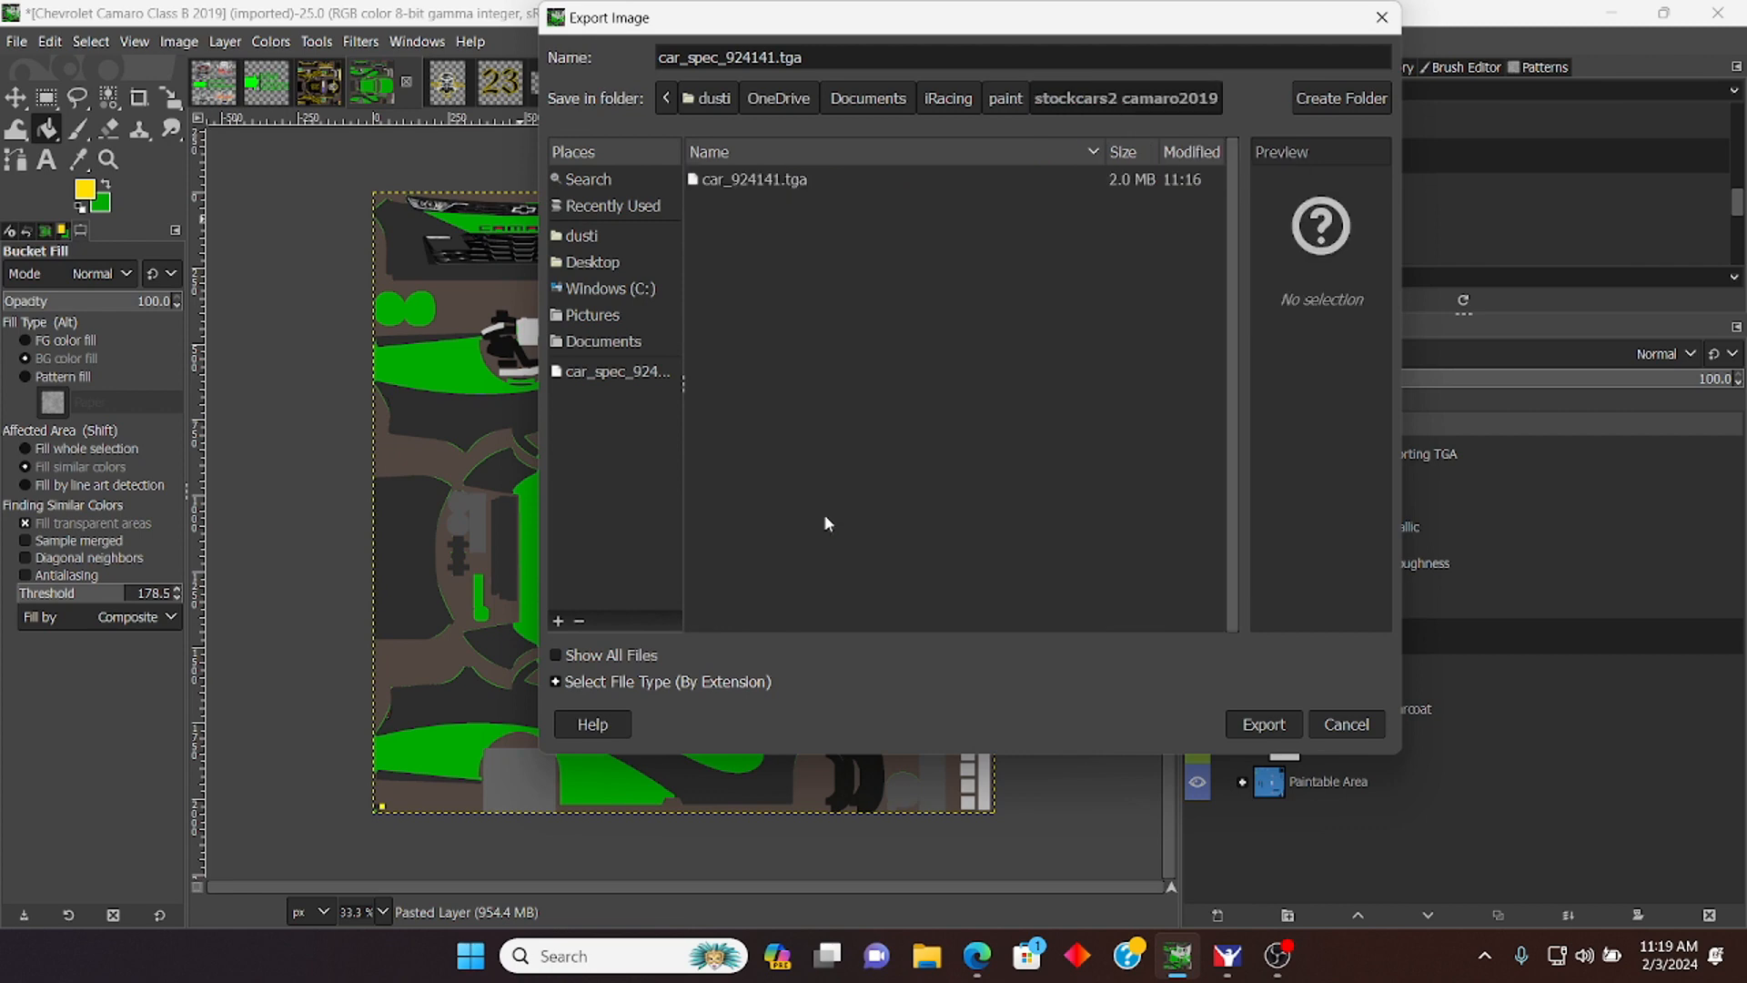
pyautogui.click(1263, 723)
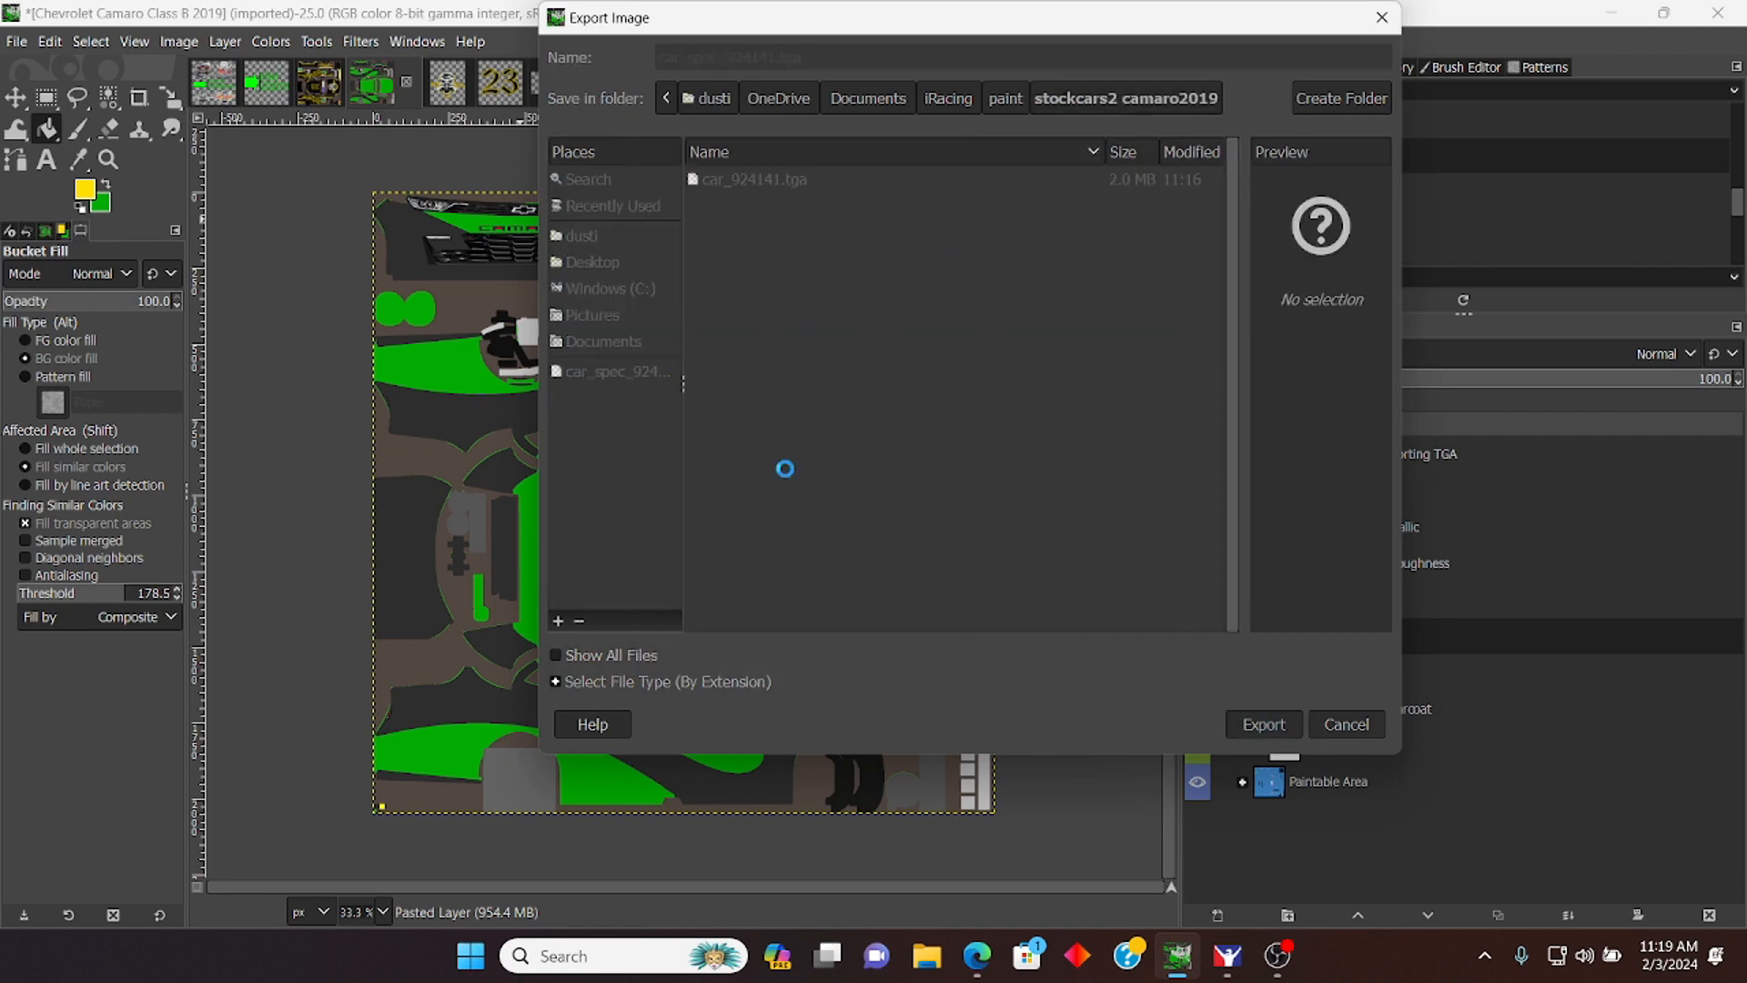
pyautogui.click(879, 569)
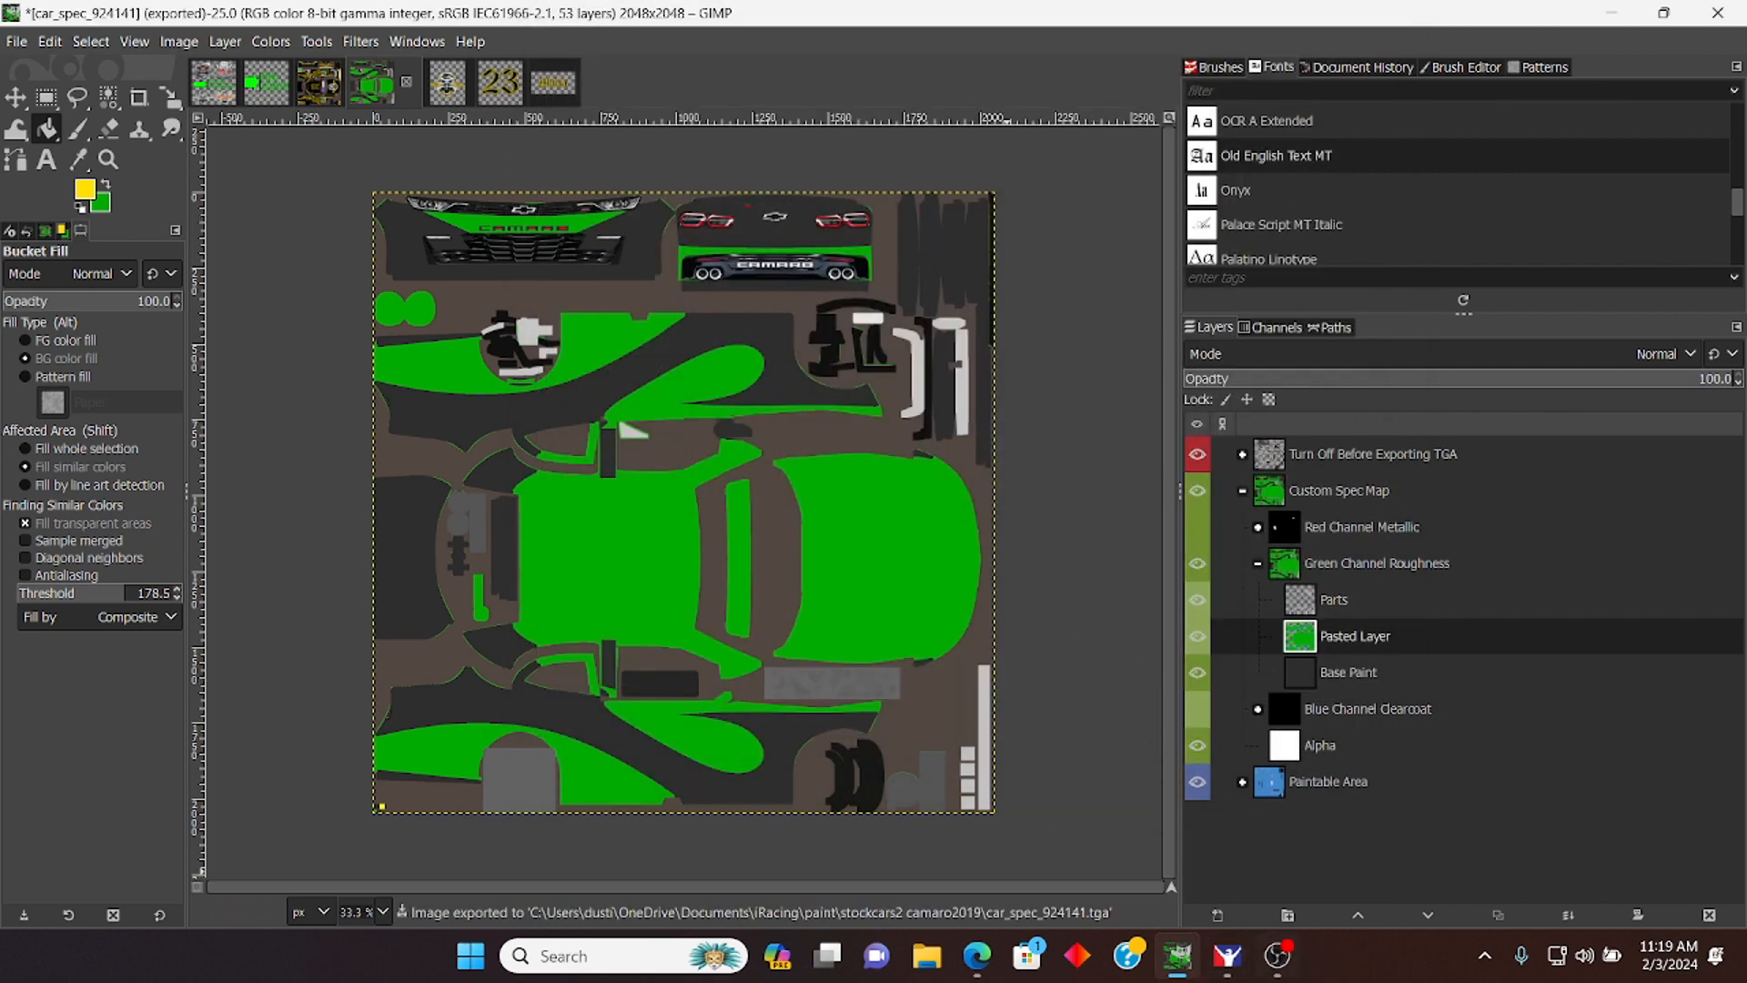
# Step: Switch to iRacing, reopen the Paint Shop and inspect the car up close in the 3D preview
pyautogui.click(1226, 969)
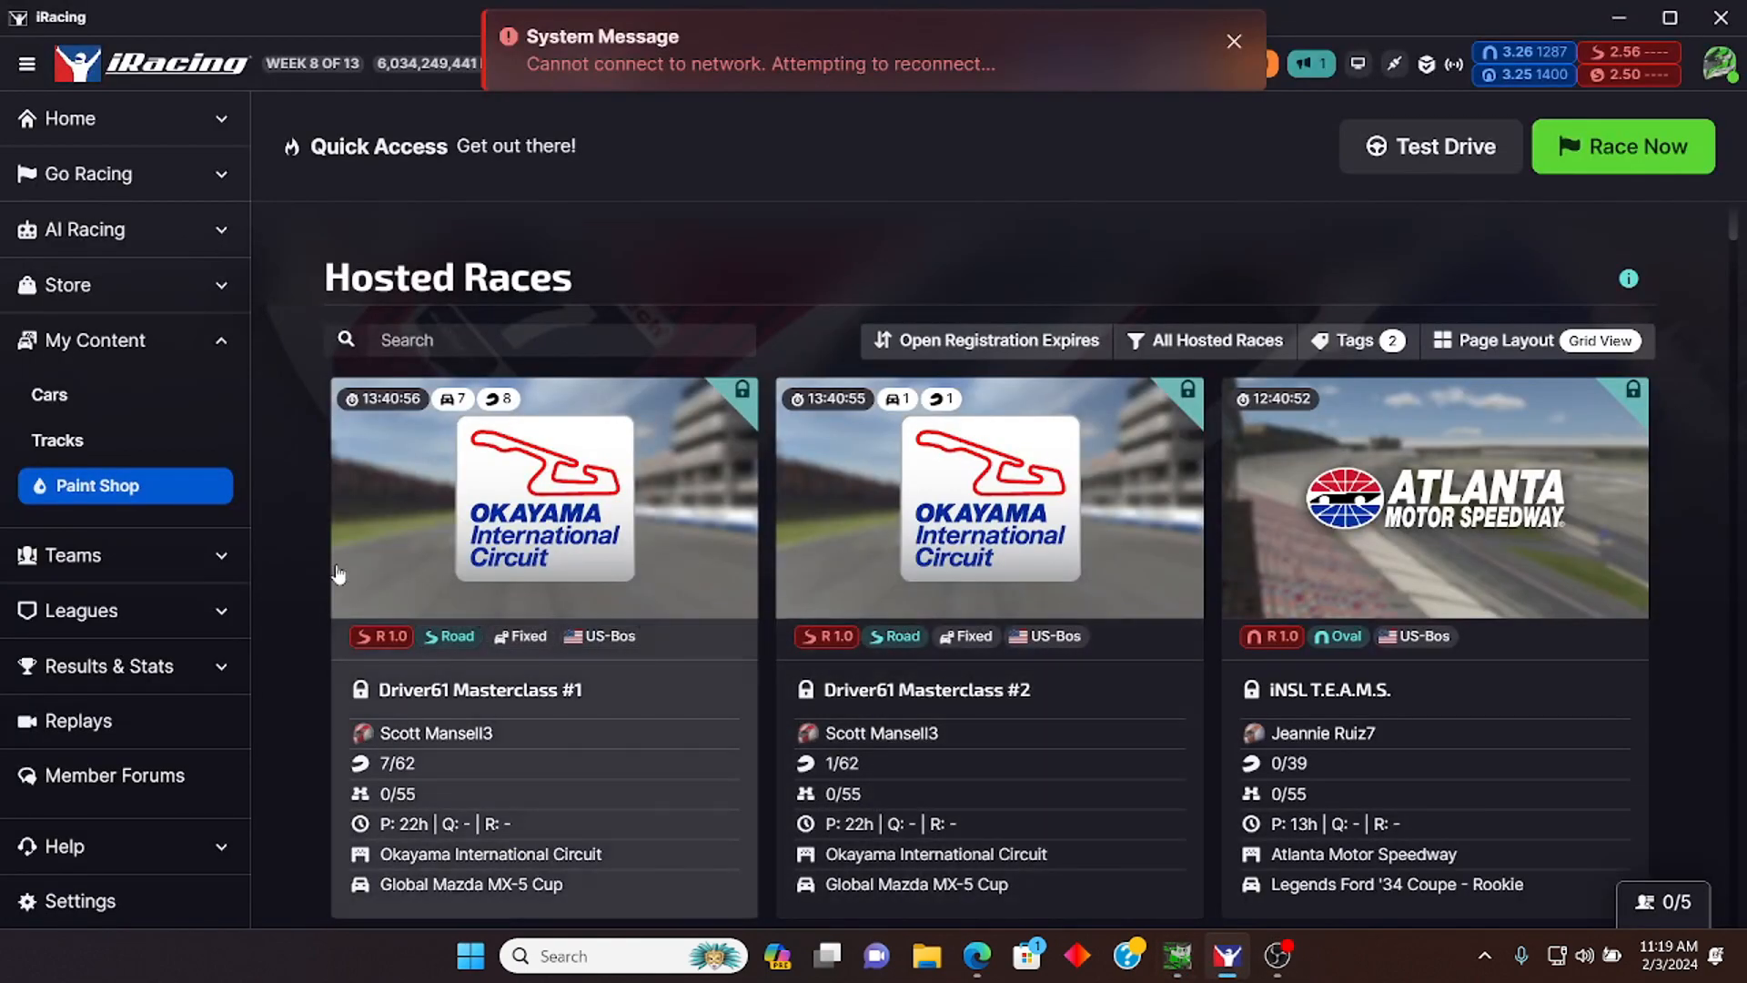
pyautogui.click(194, 499)
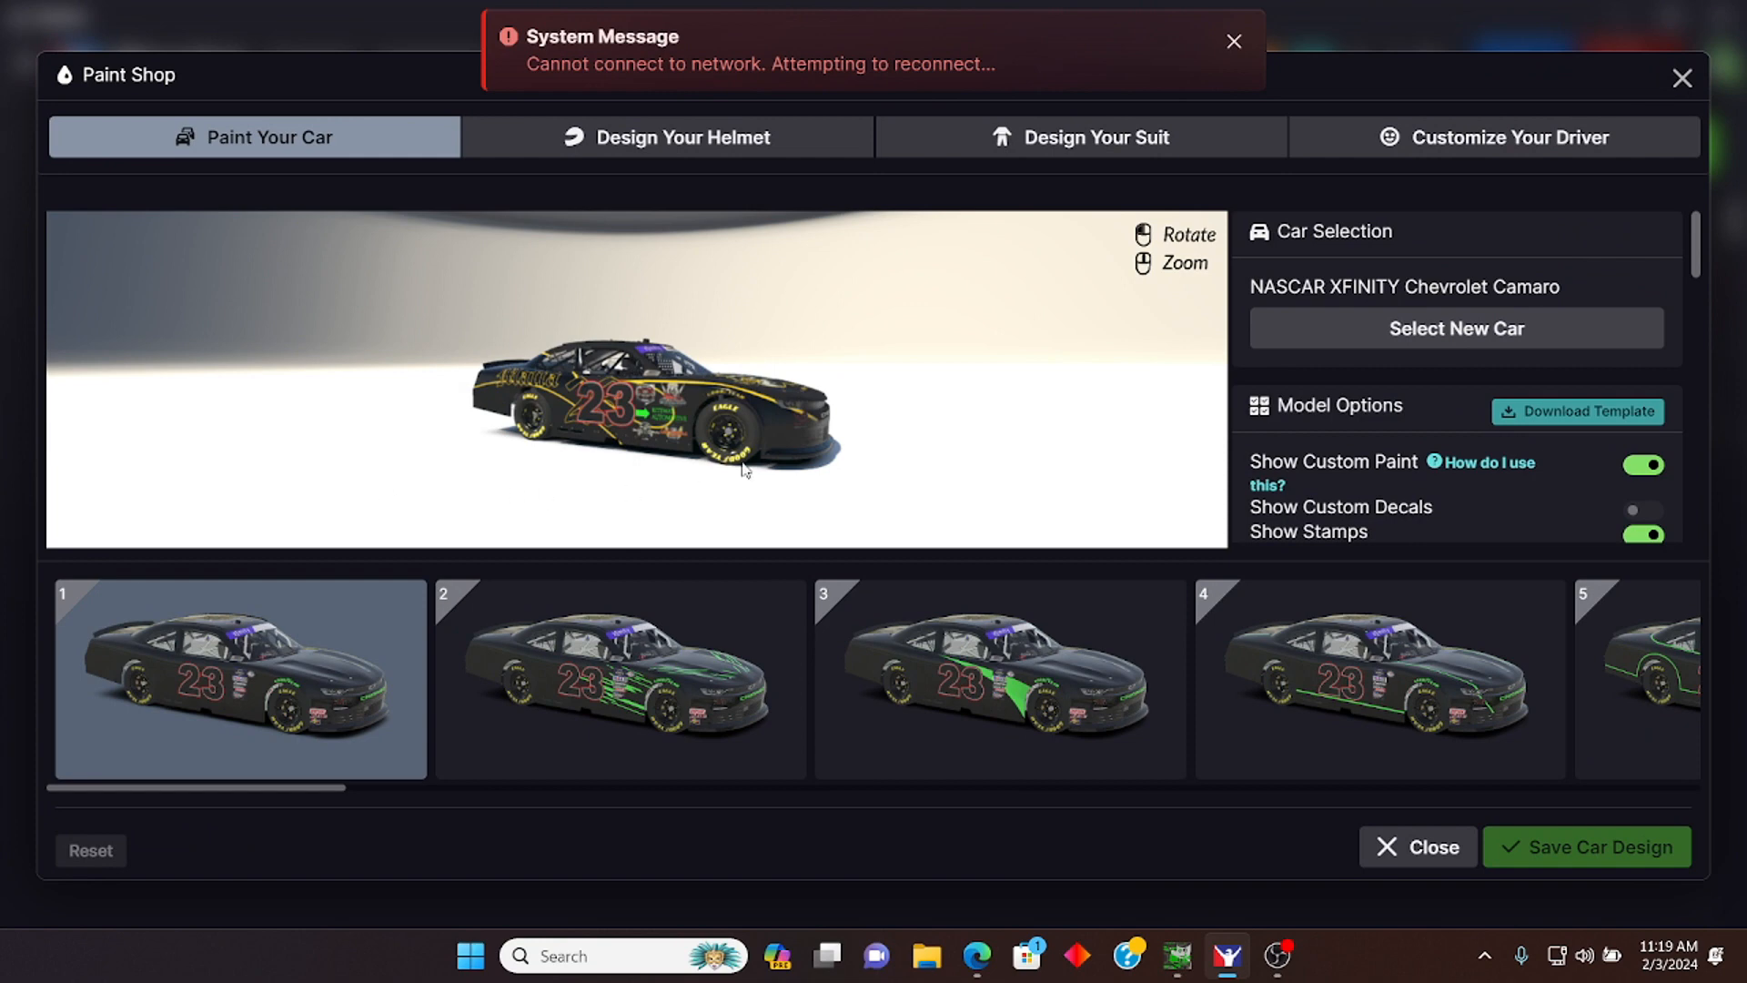
pyautogui.scroll(8, 747, 465)
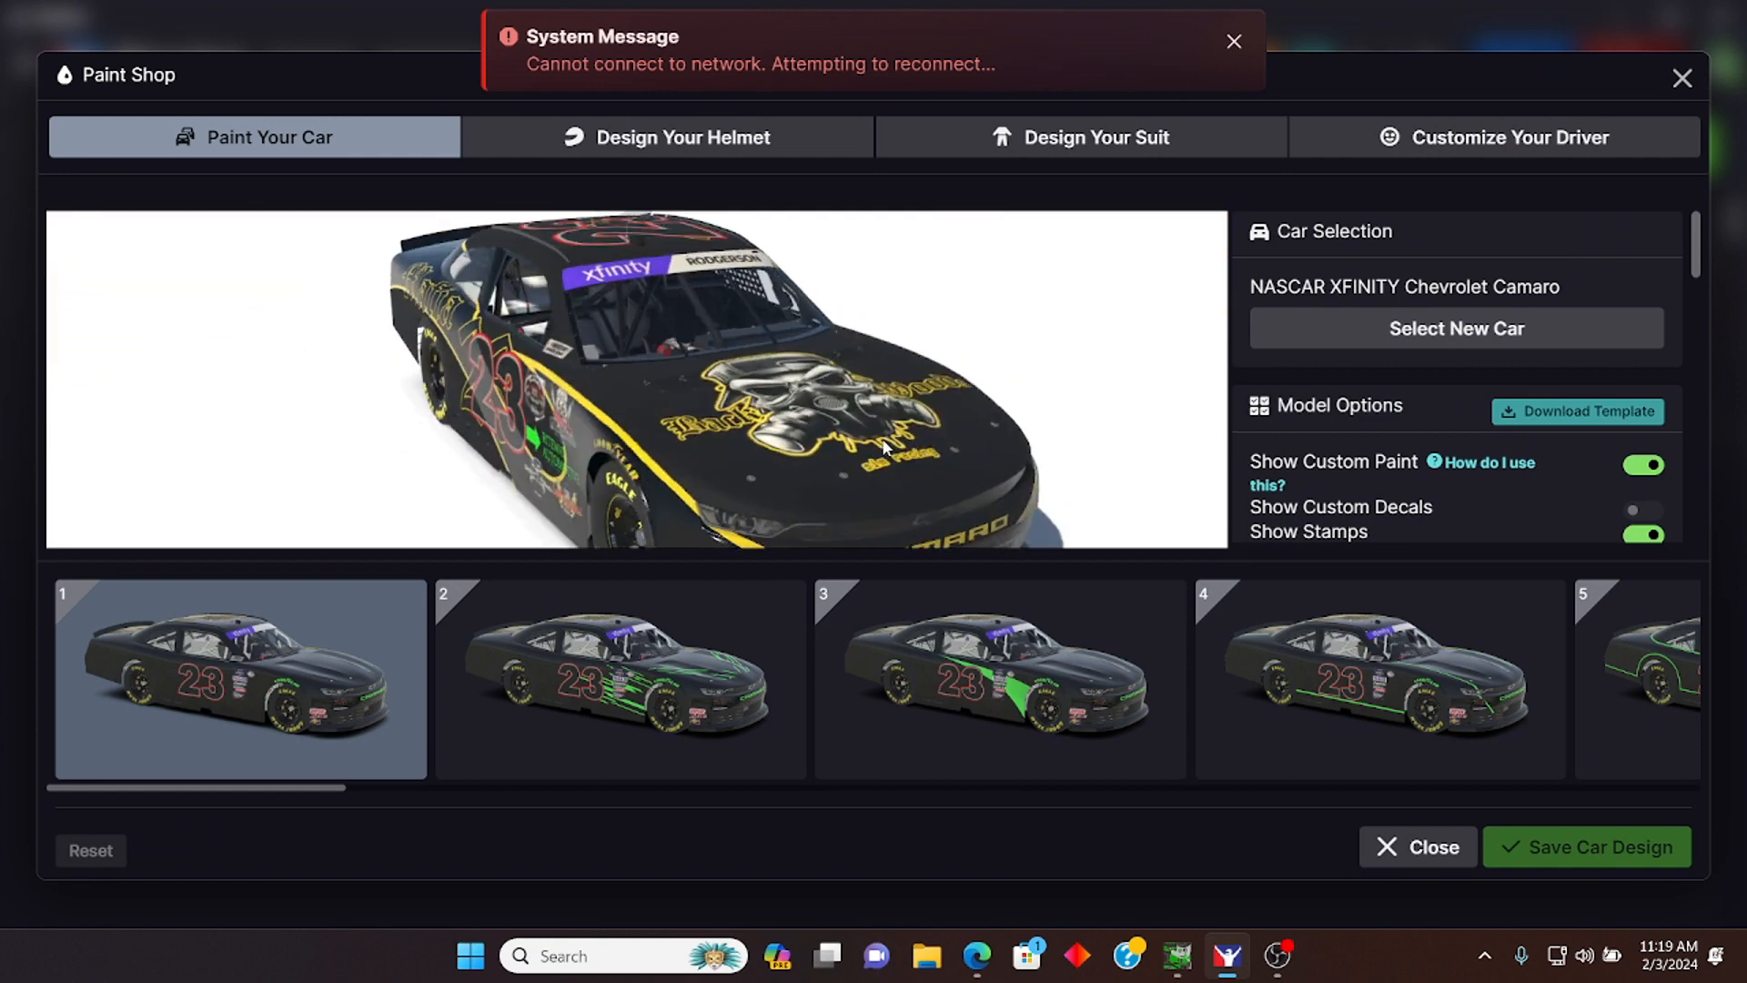
# Step: Hide the stamps on the Camaro and inspect its front, sides and rear in the 3D preview
pyautogui.moveTo(884, 443)
pyautogui.mouseDown()
pyautogui.moveTo(871, 434)
pyautogui.moveTo(890, 419)
pyautogui.mouseUp()
pyautogui.scroll(5, 826, 410)
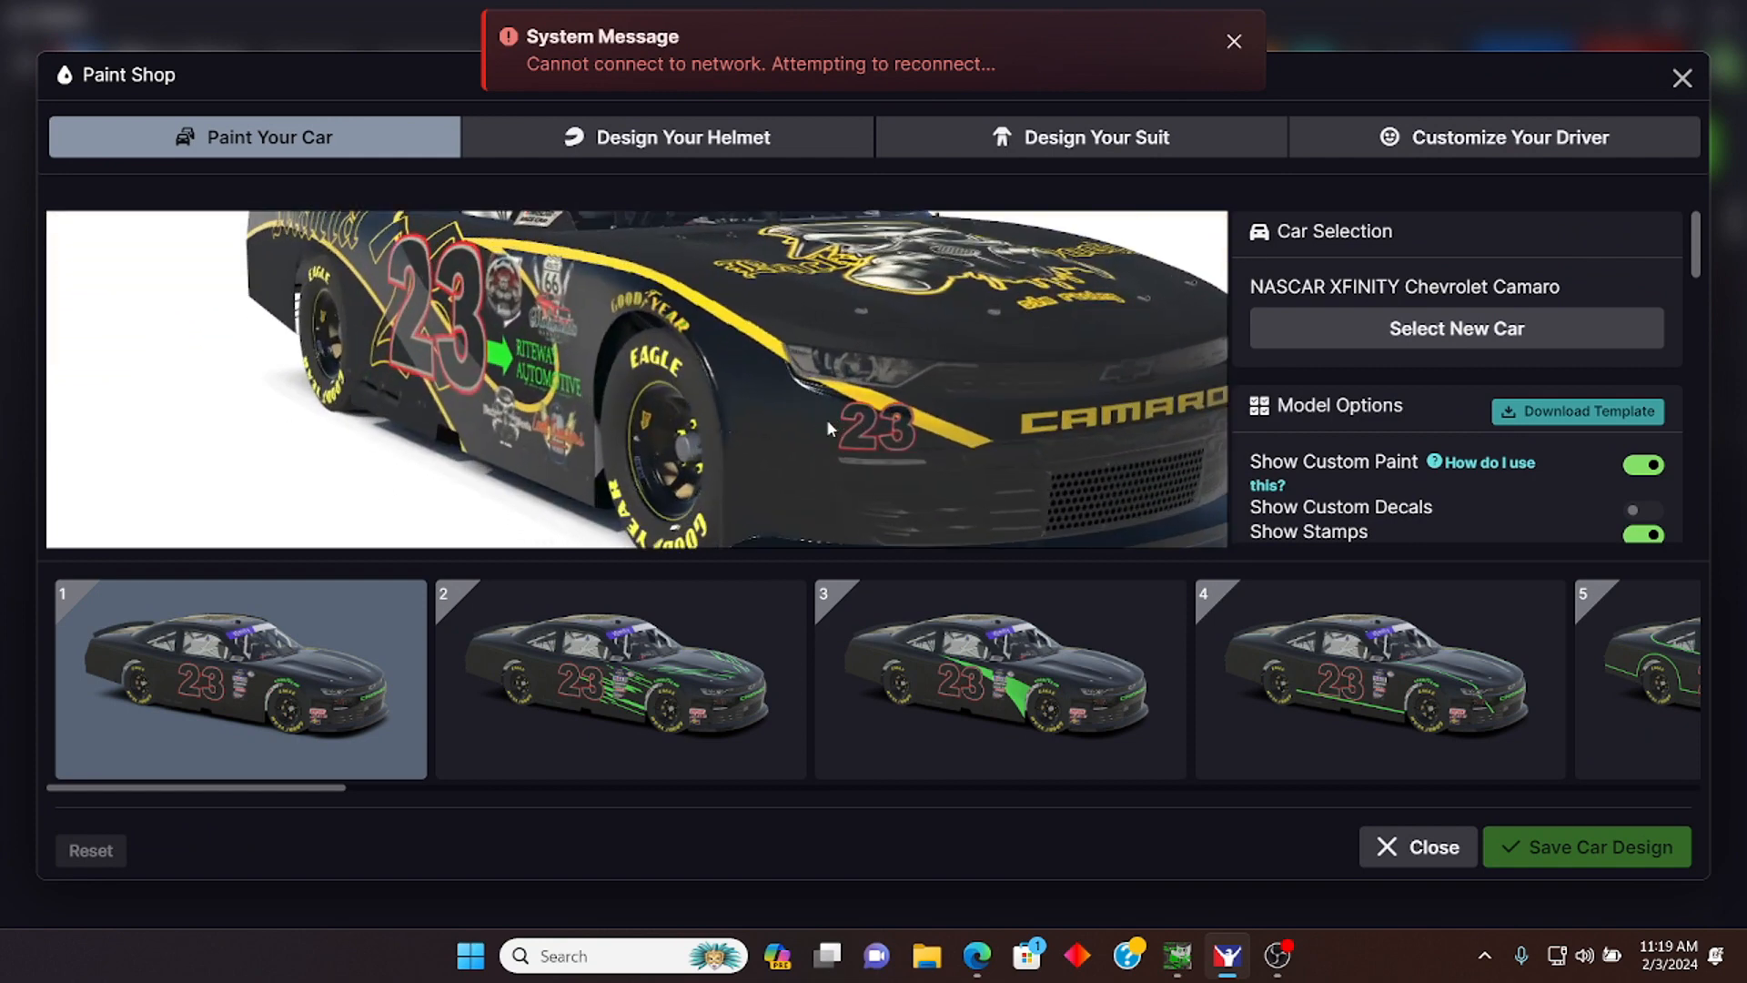
pyautogui.moveTo(782, 425)
pyautogui.mouseDown()
pyautogui.moveTo(761, 442)
pyautogui.moveTo(718, 423)
pyautogui.moveTo(786, 422)
pyautogui.mouseUp()
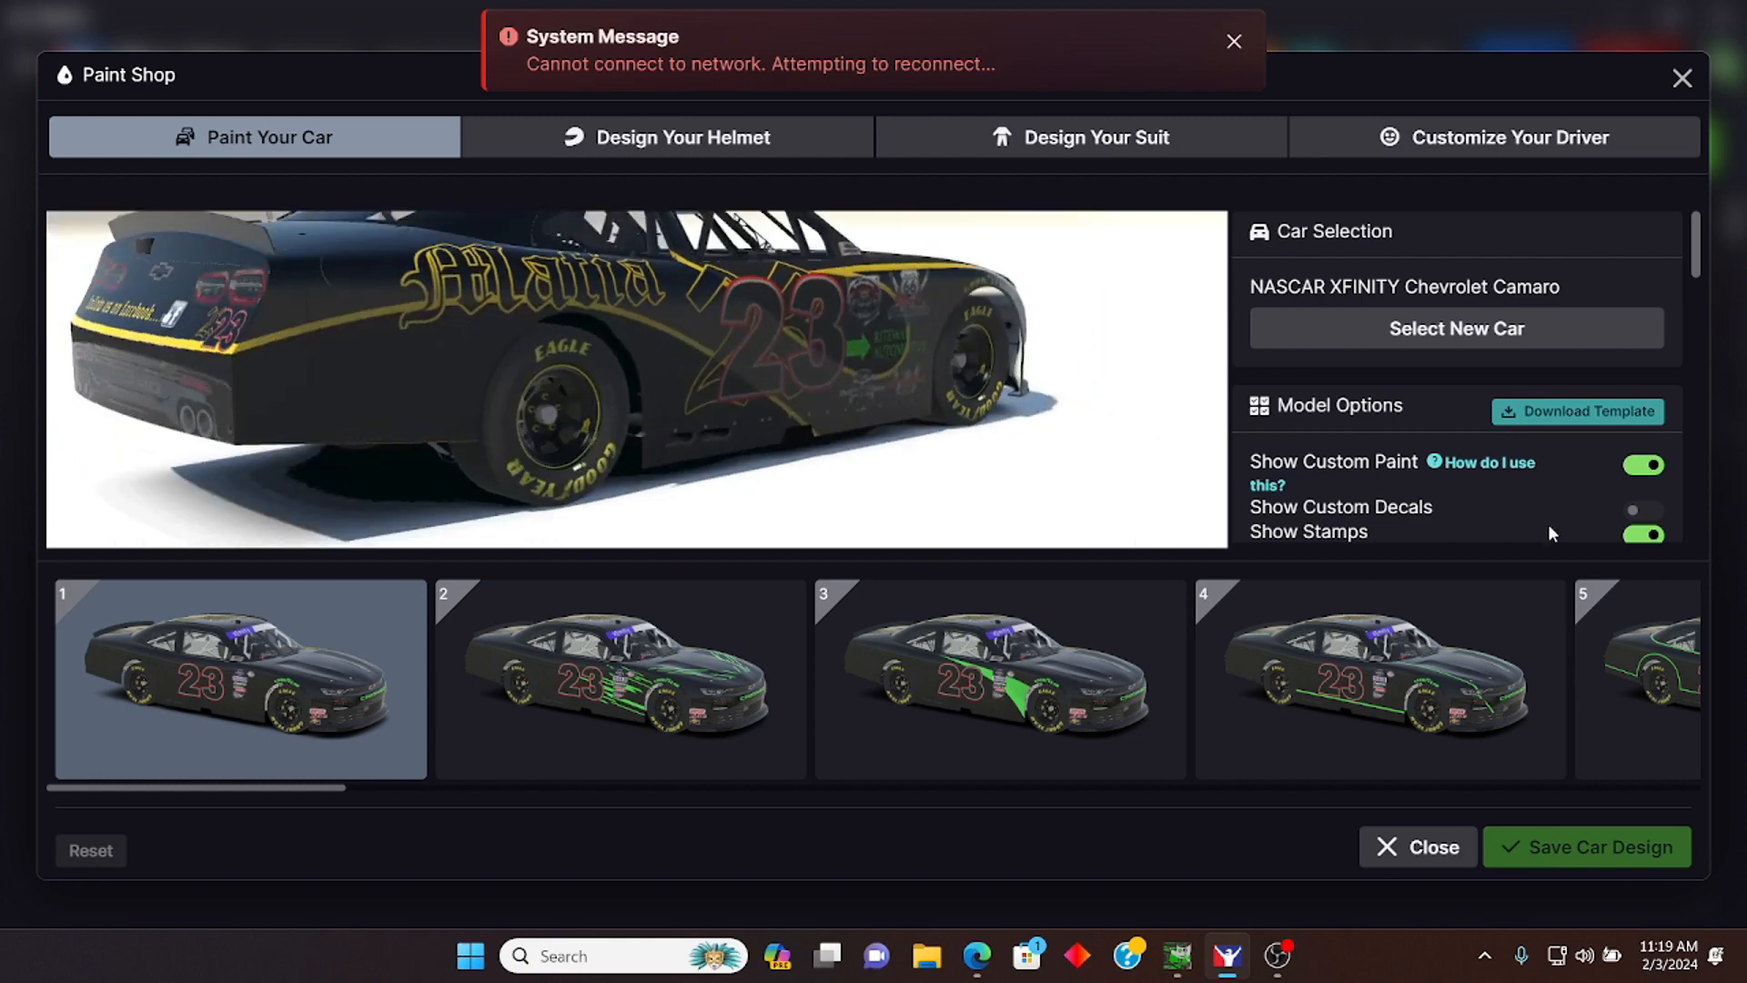
pyautogui.click(1647, 535)
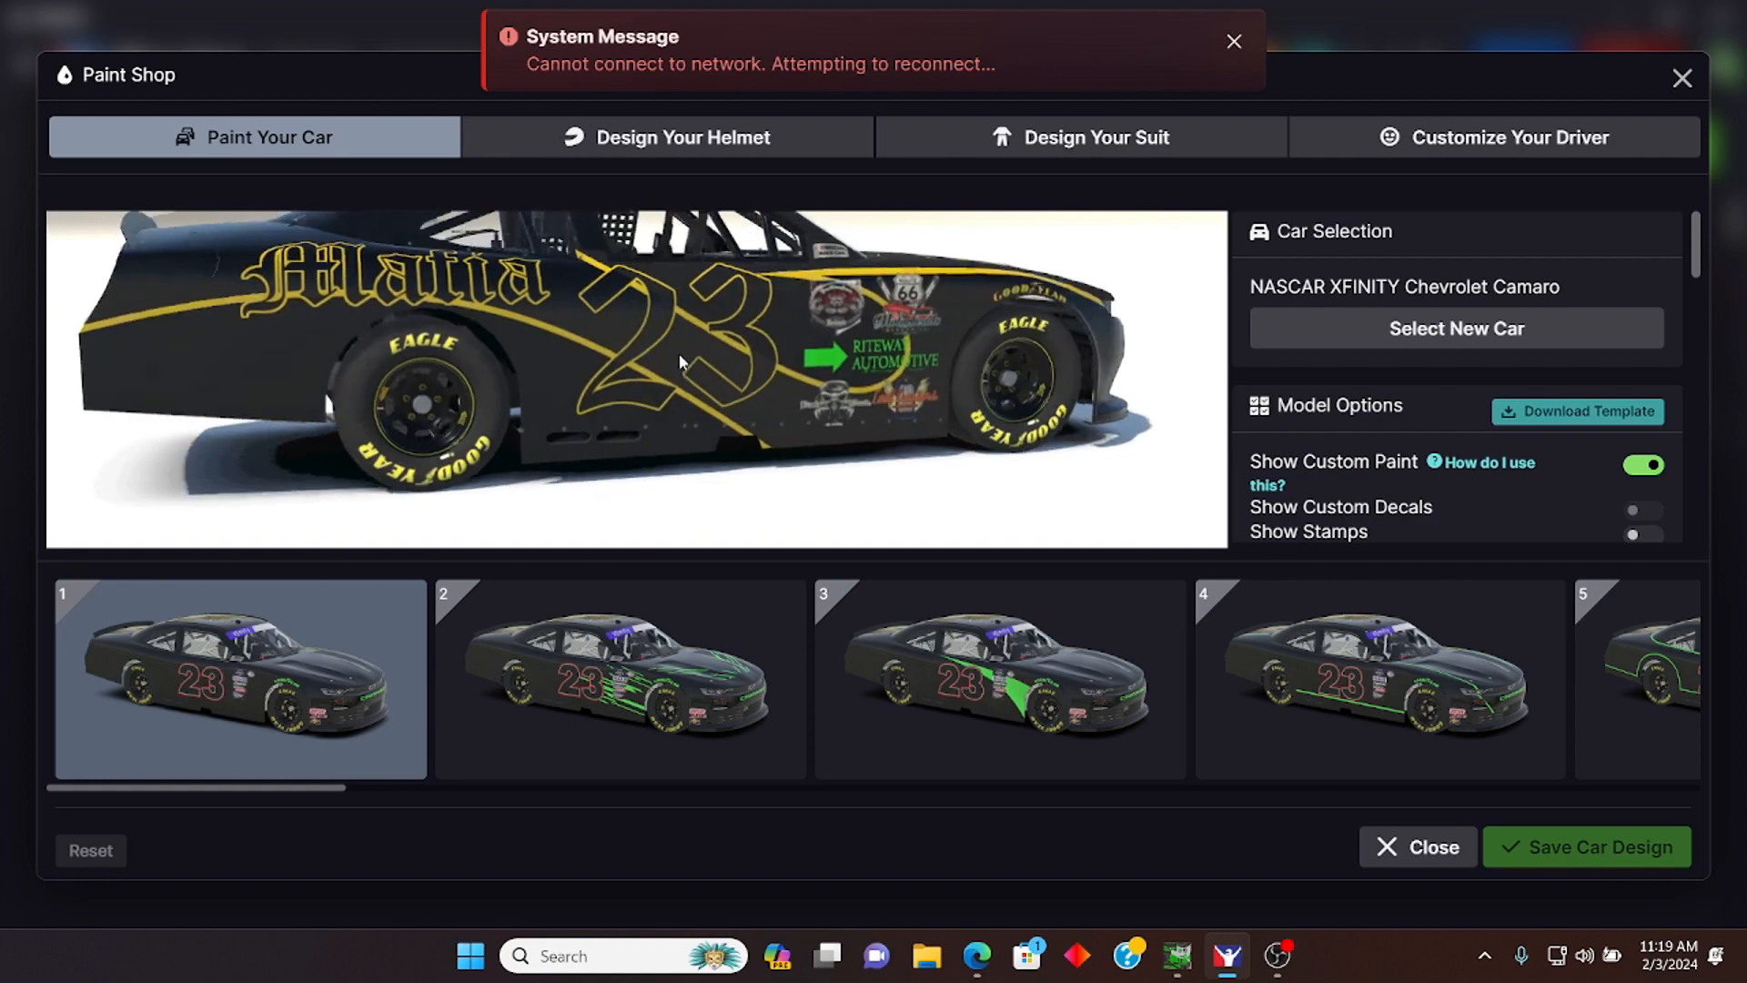
pyautogui.moveTo(554, 395); pyautogui.dragTo(904, 391)
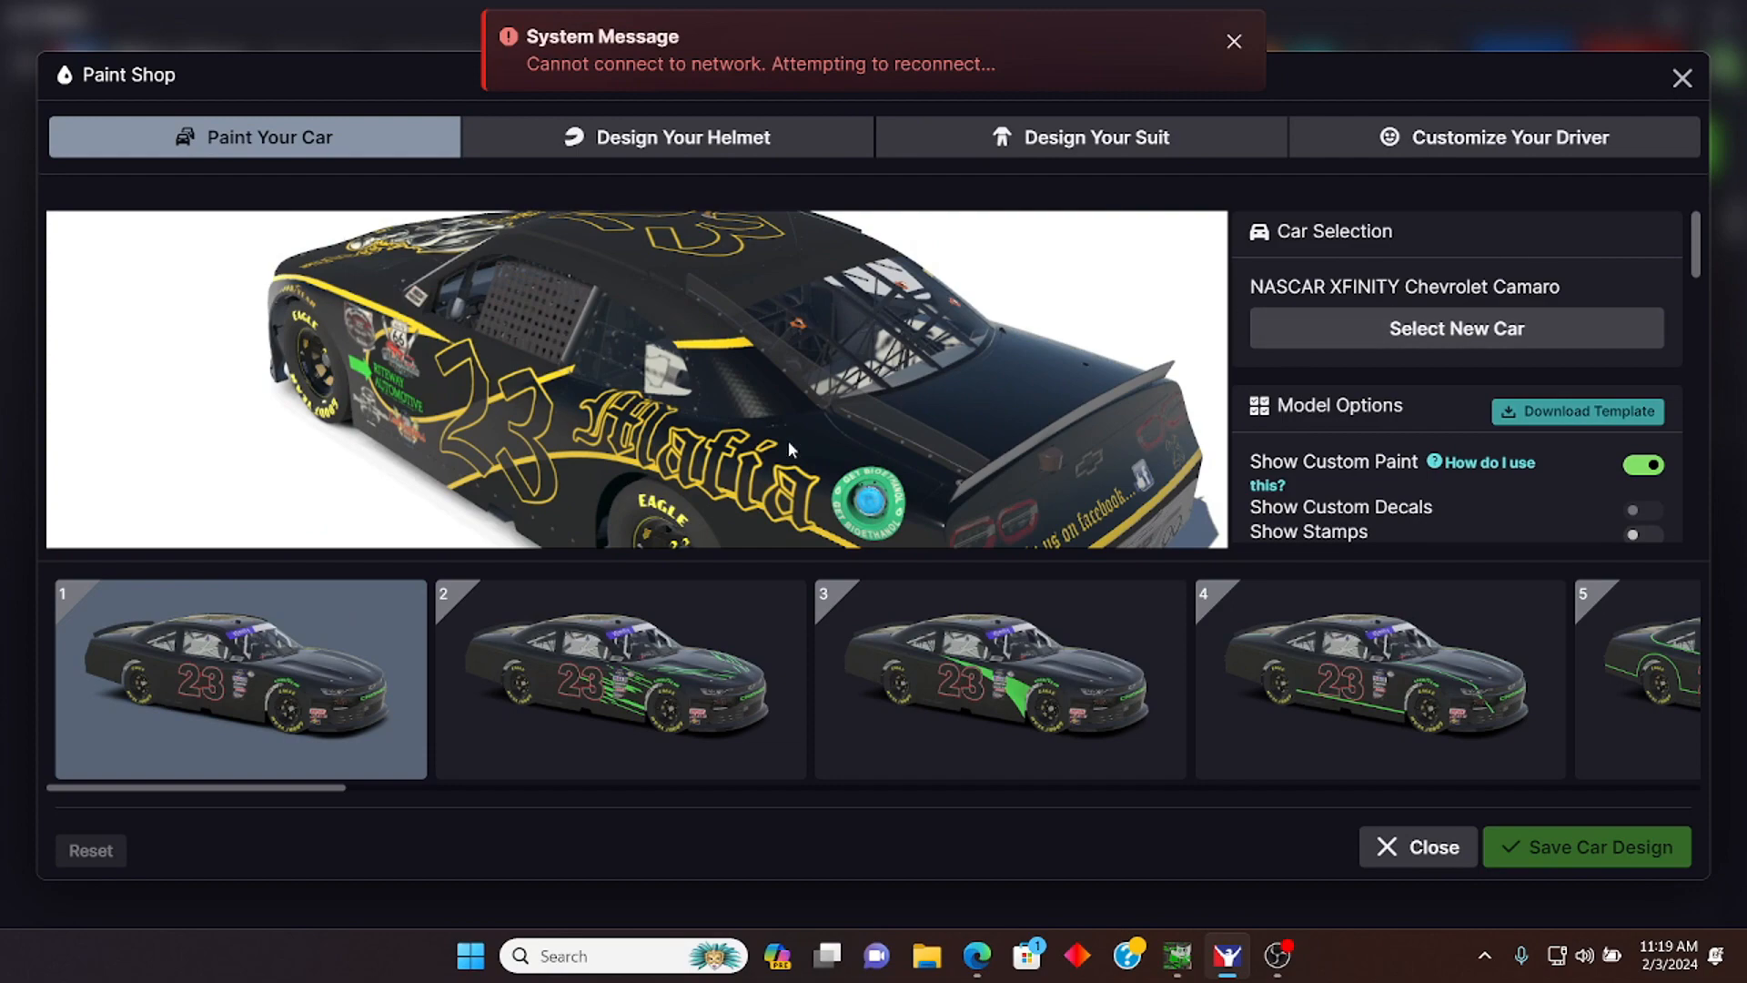
pyautogui.moveTo(788, 440); pyautogui.dragTo(881, 434)
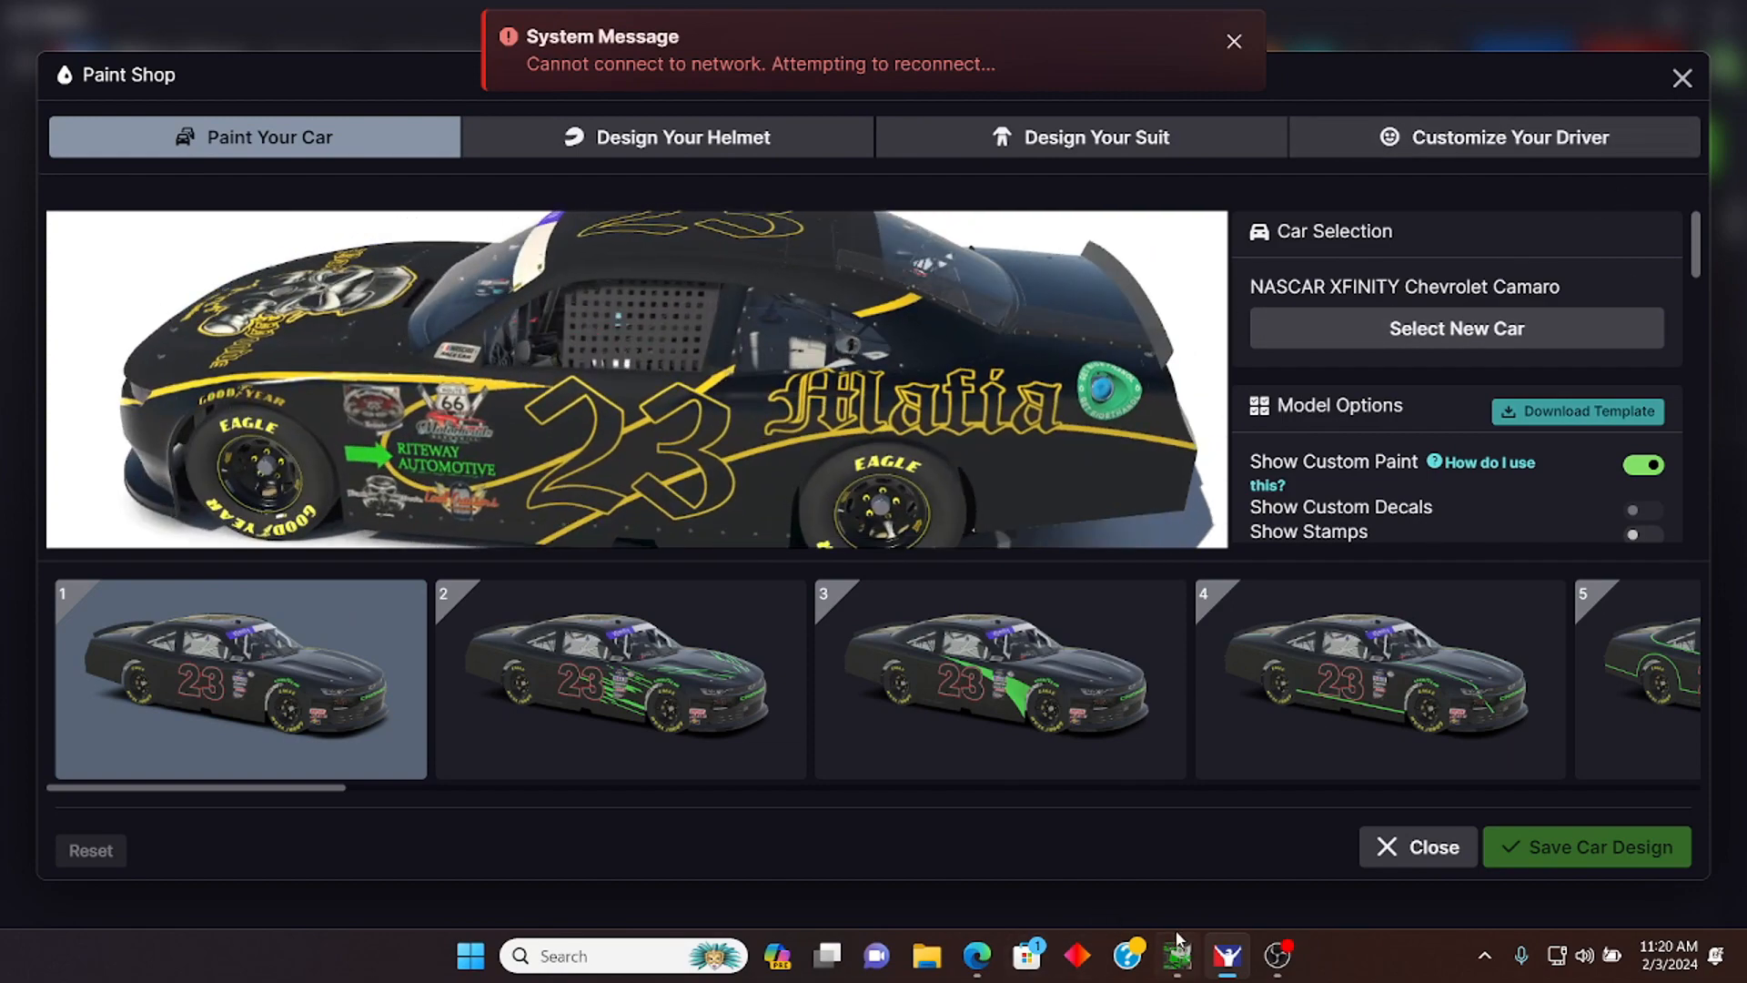
# Step: Switch to GIMP and hide the decals group inside Paintable Area in the car paint image
pyautogui.click(1183, 965)
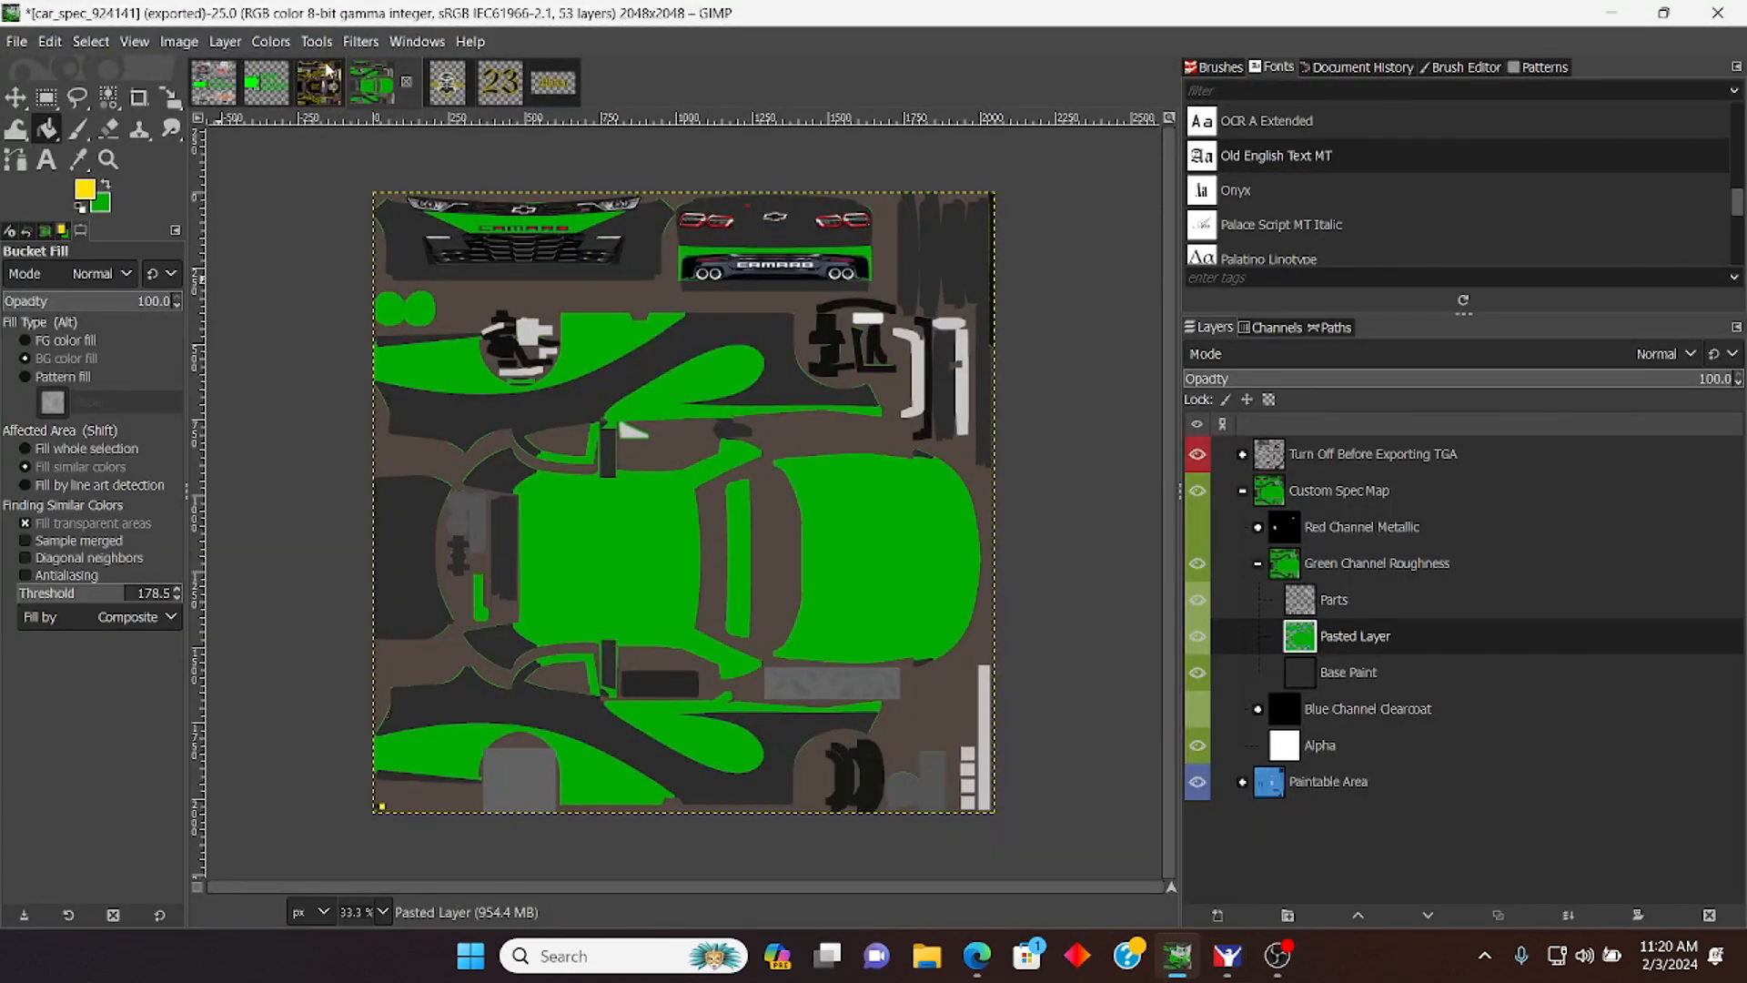
pyautogui.click(333, 99)
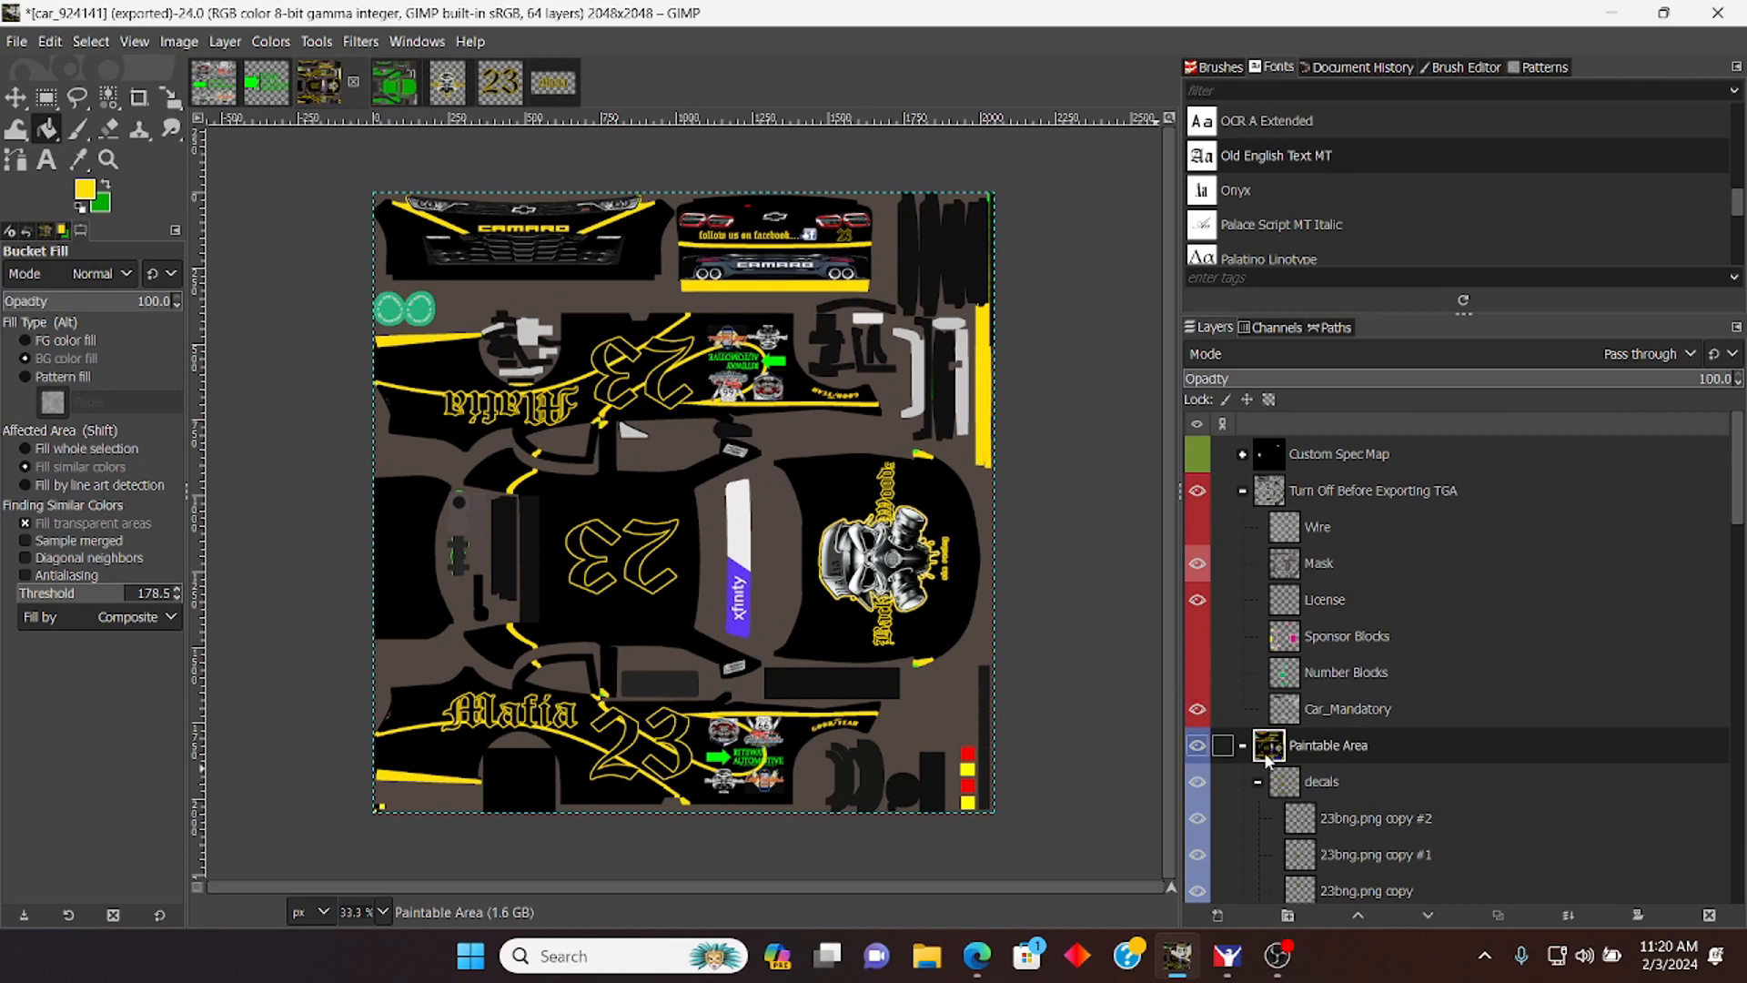
pyautogui.scroll(-1, 1264, 730)
pyautogui.click(1198, 724)
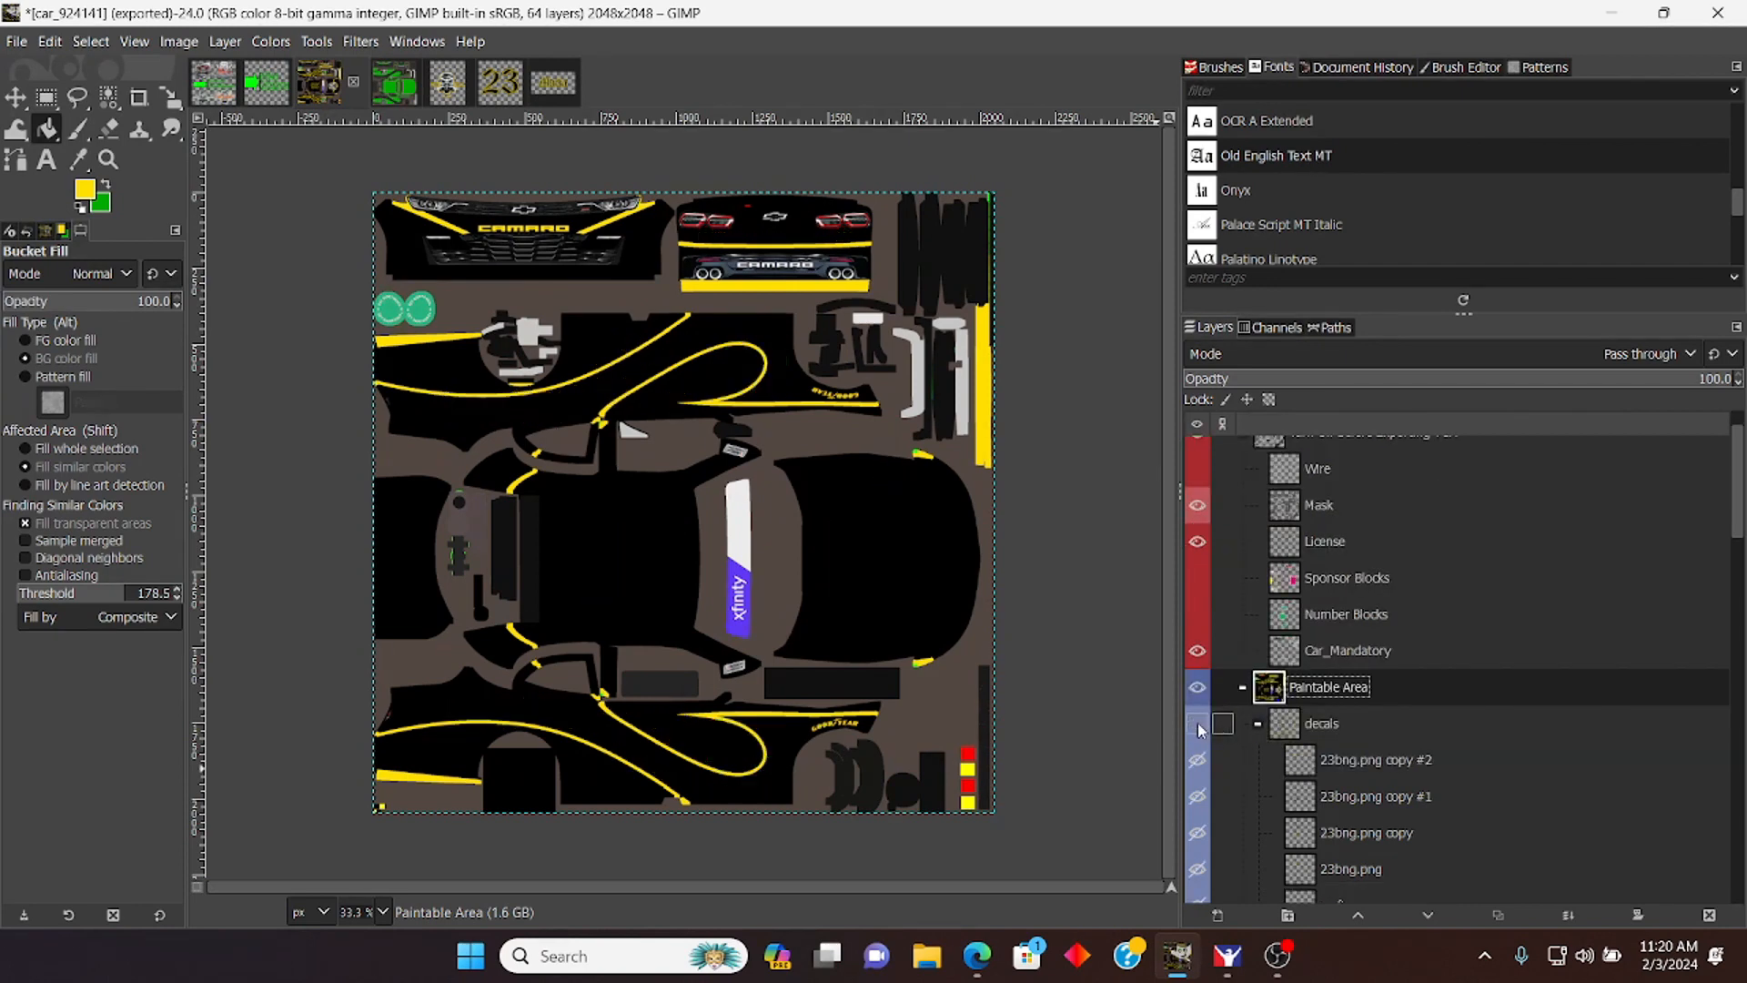
pyautogui.scroll(-2, 1264, 707)
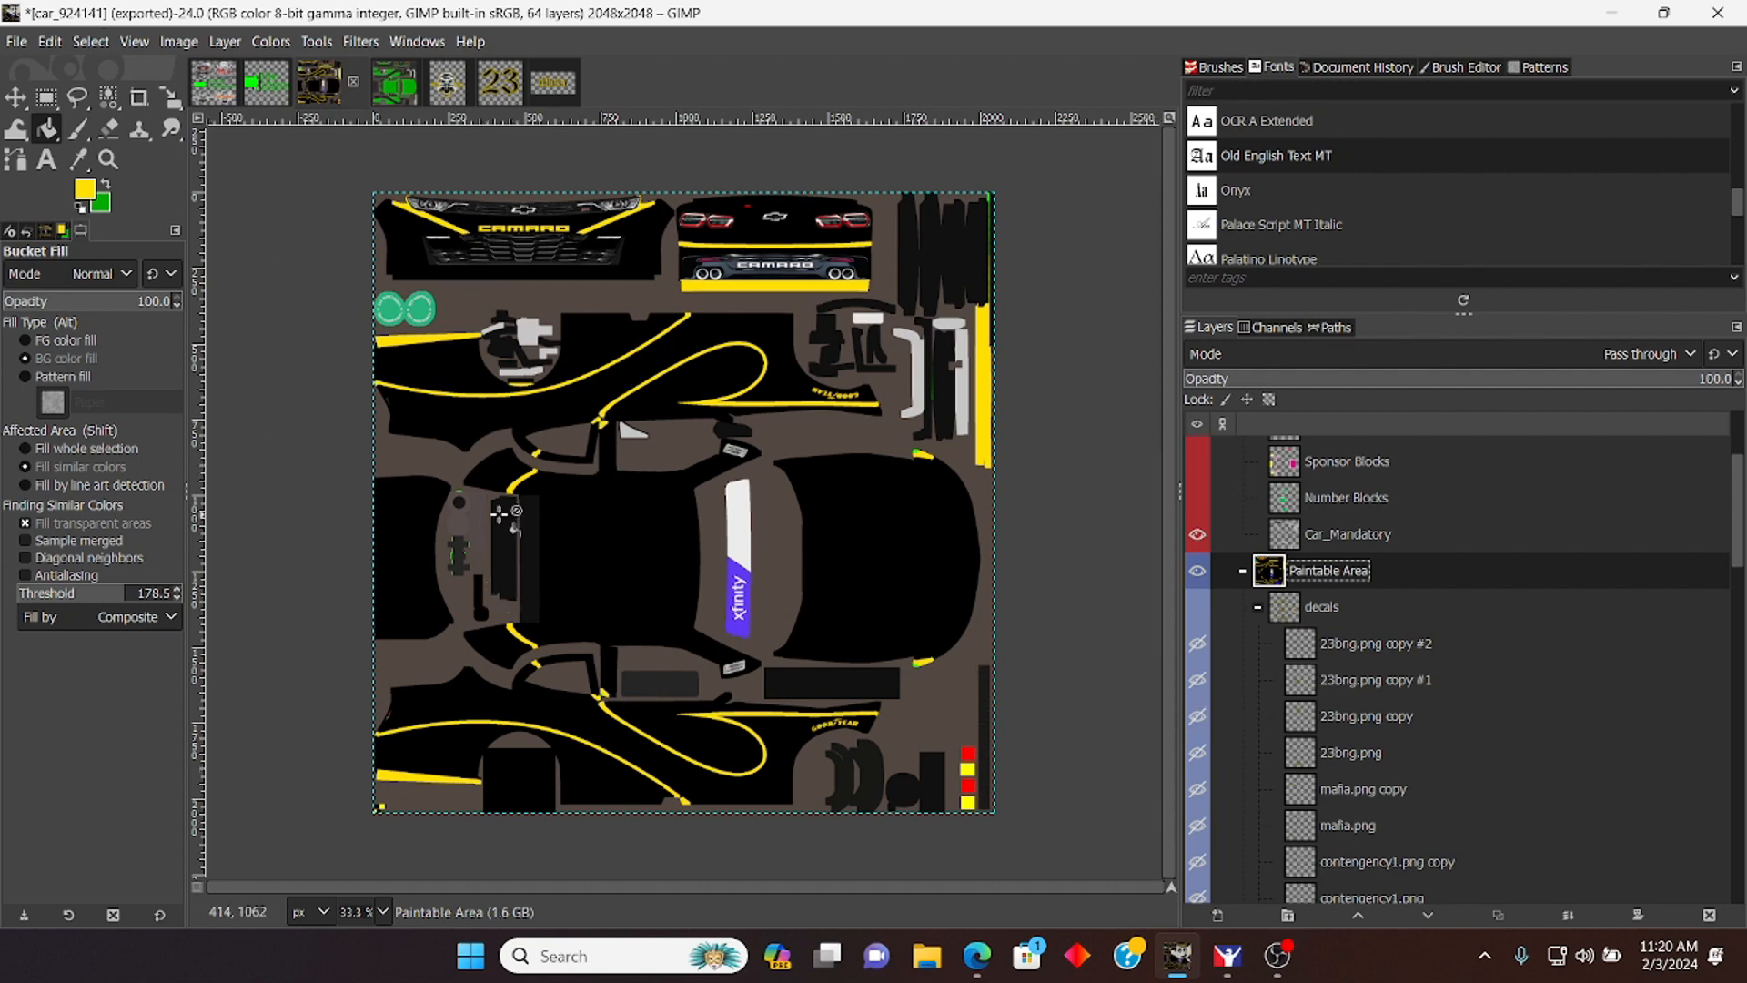
# Step: Select the yellow stripes by color in the car paint, set the selection mode to subtract and copy the selected pixels
pyautogui.rightClick(664, 643)
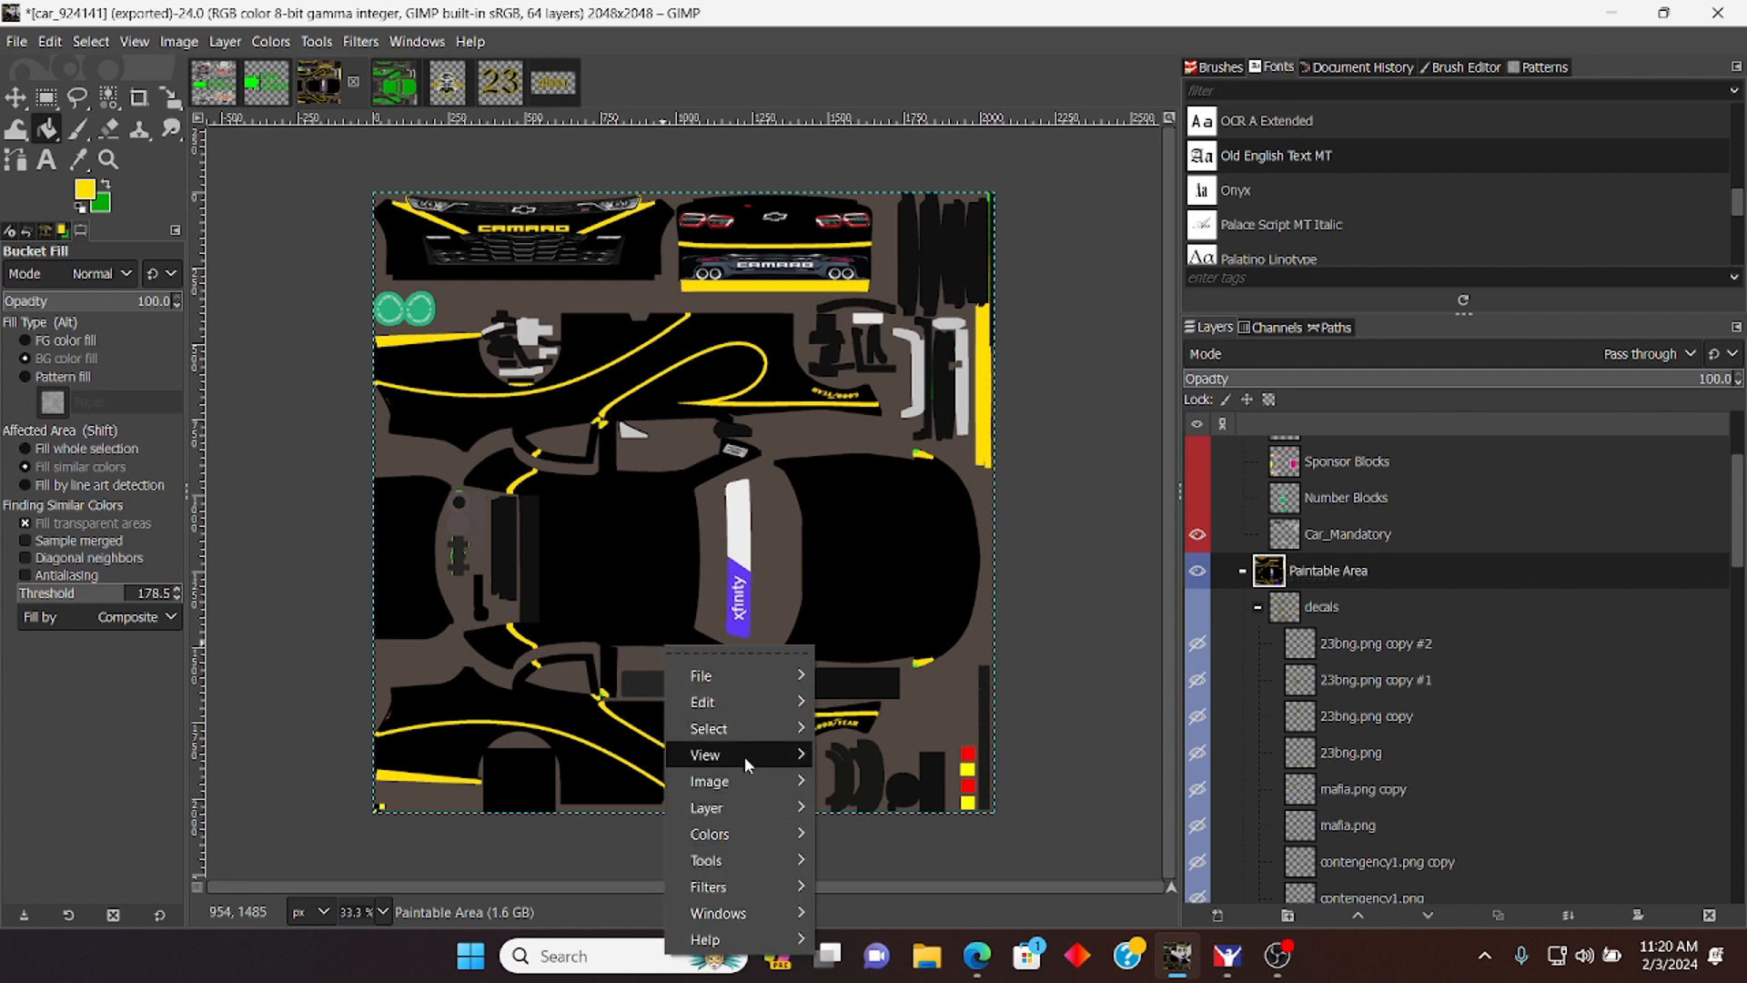
pyautogui.moveTo(744, 729)
pyautogui.click(865, 591)
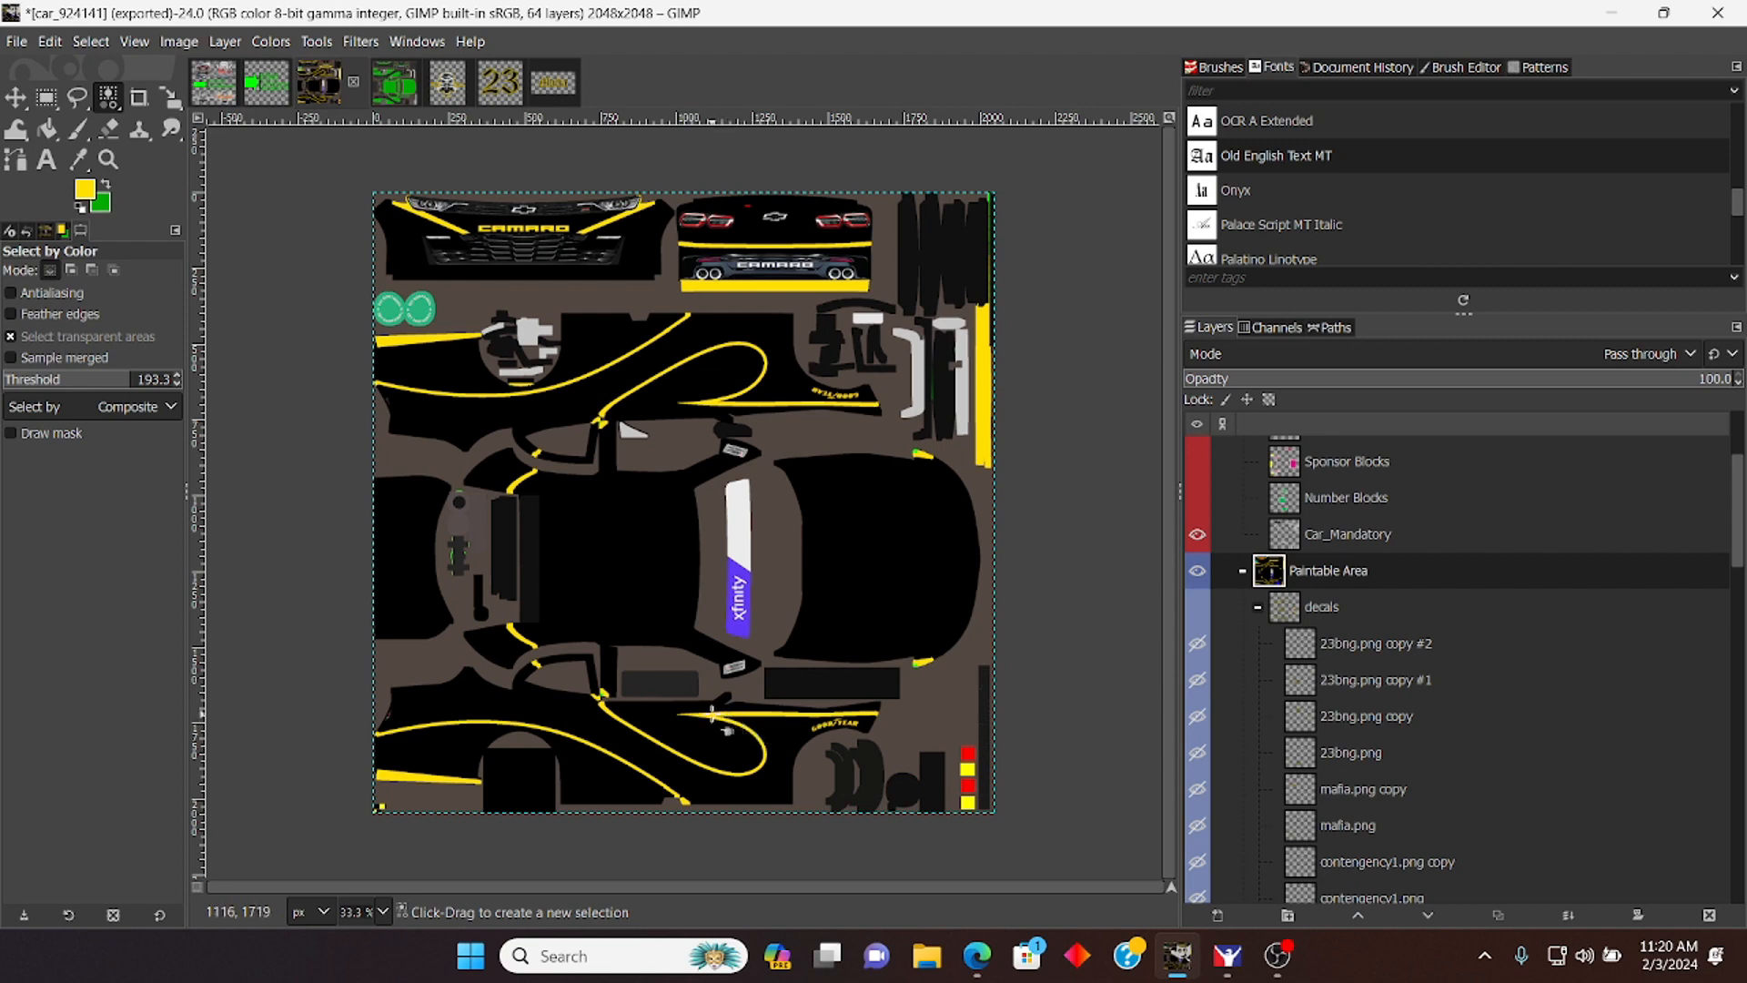
pyautogui.click(711, 716)
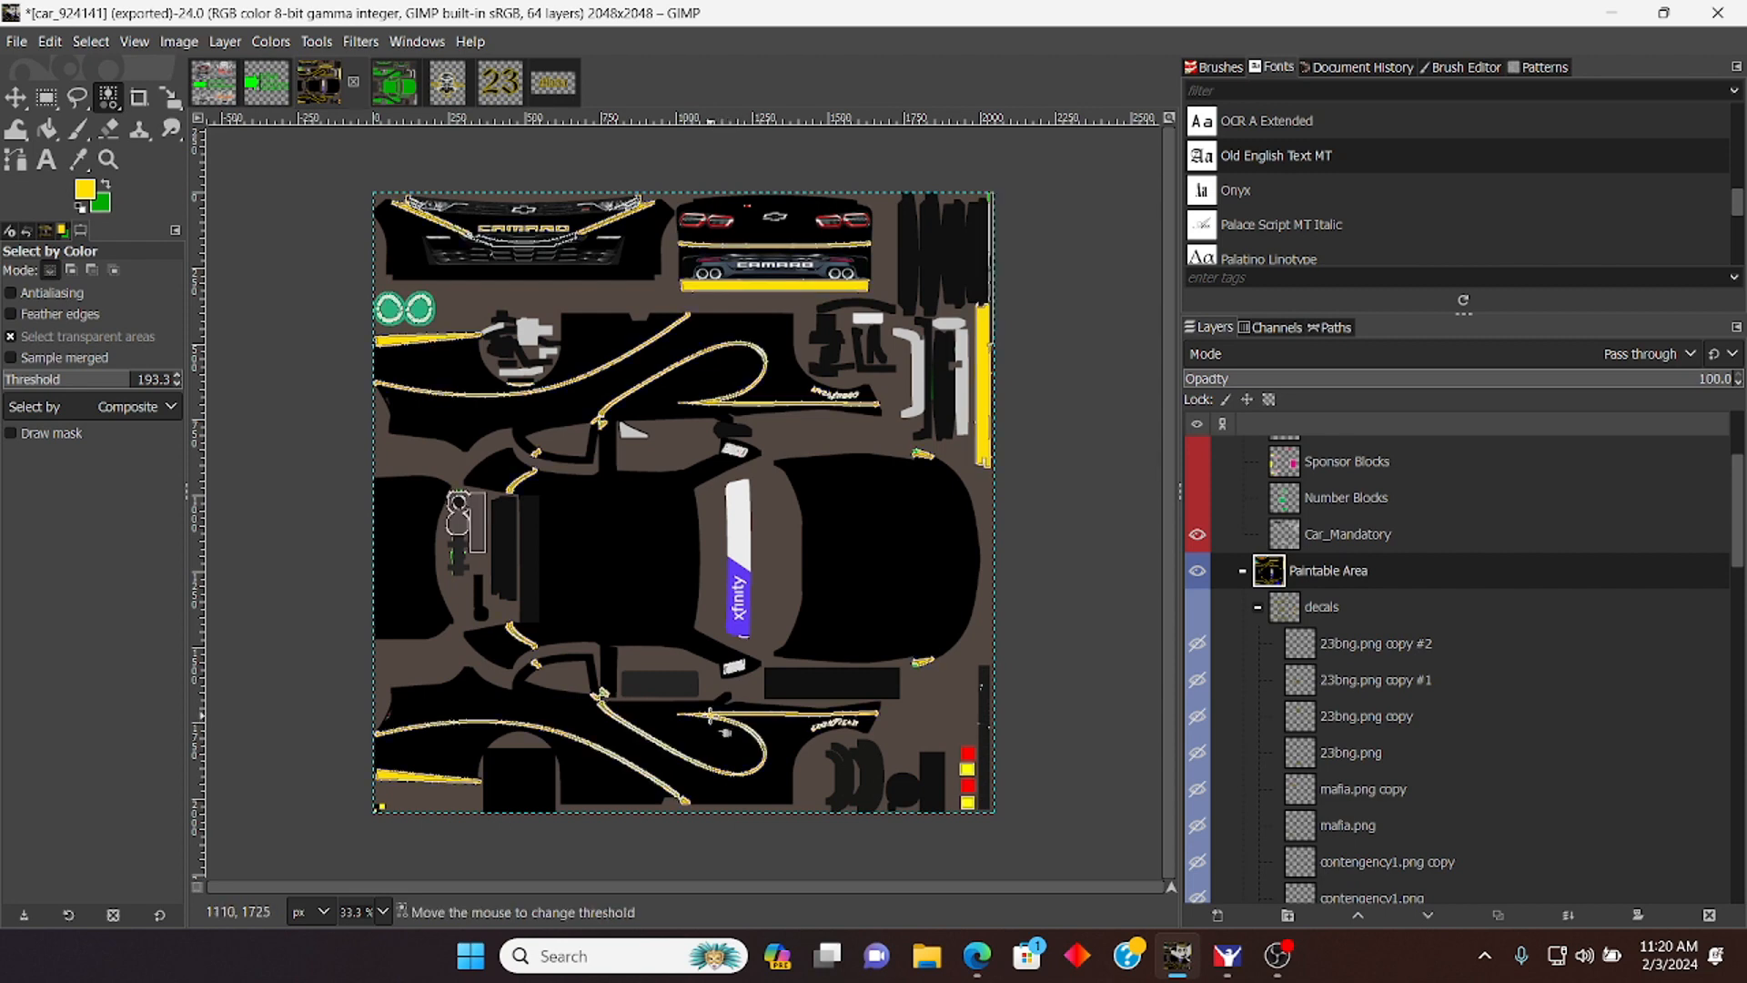
pyautogui.click(91, 269)
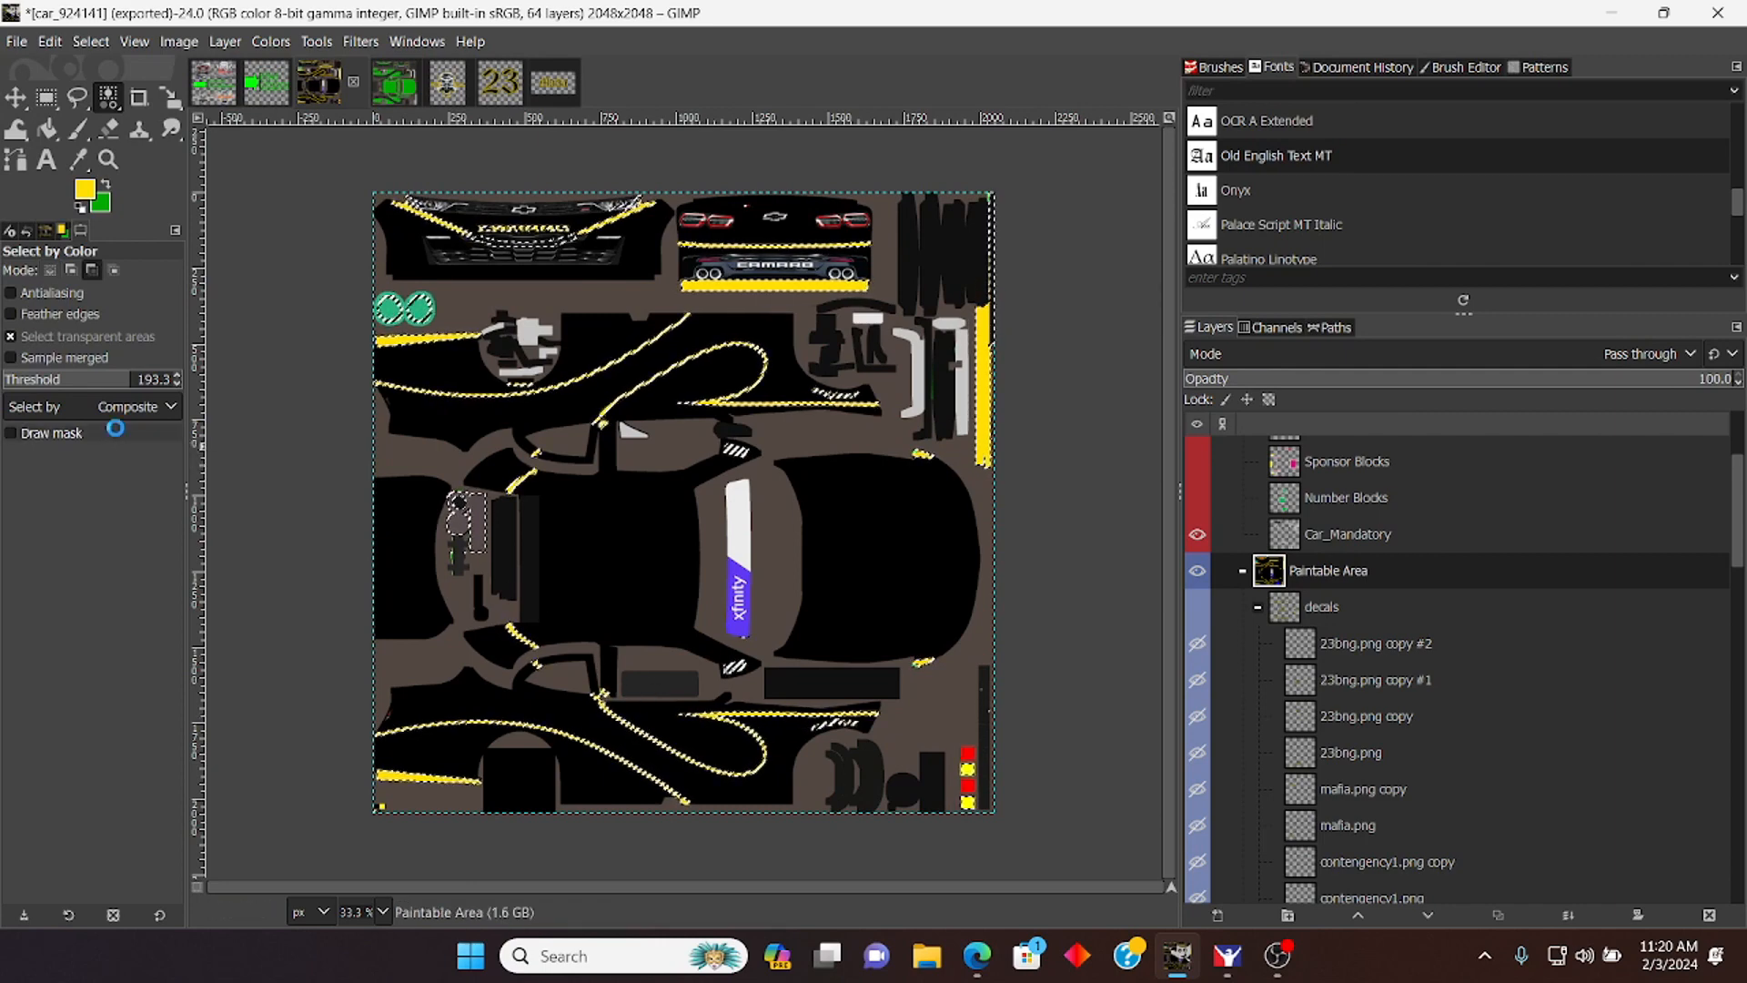
pyautogui.hotkey('ctrl', 'c')
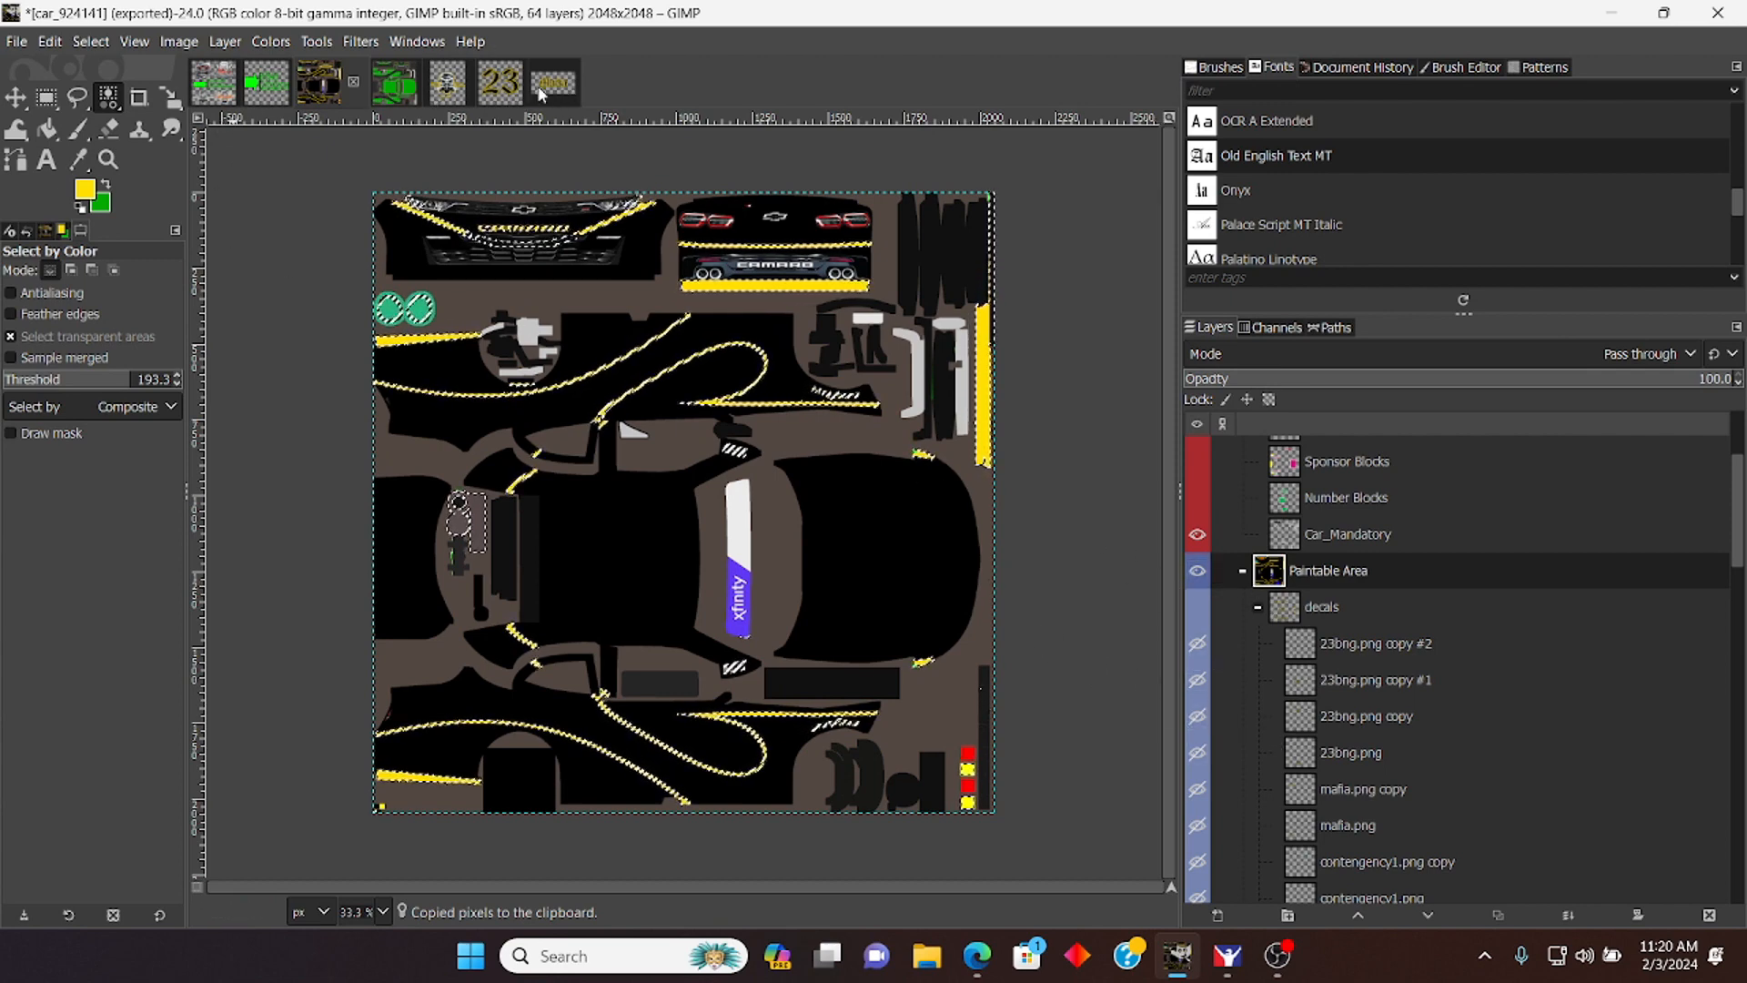
# Step: In the spec map image, hide the Green Channel Roughness group and show the Red Channel Metallic group
pyautogui.click(394, 81)
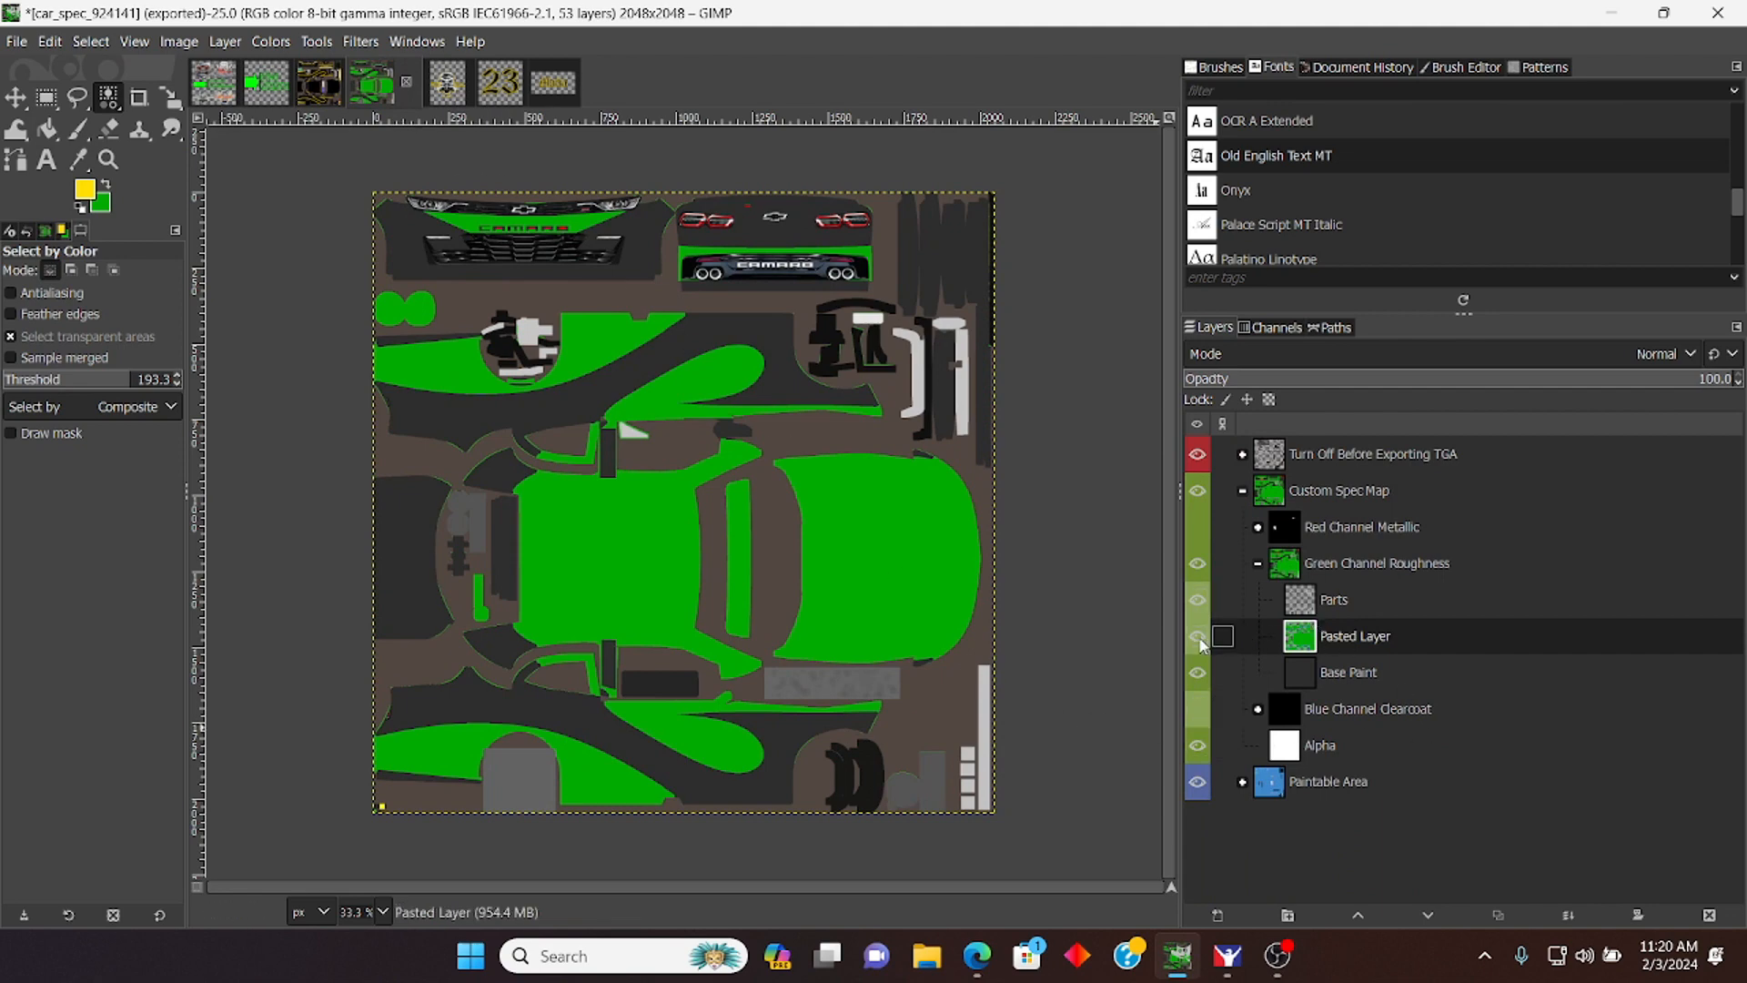
pyautogui.click(1196, 564)
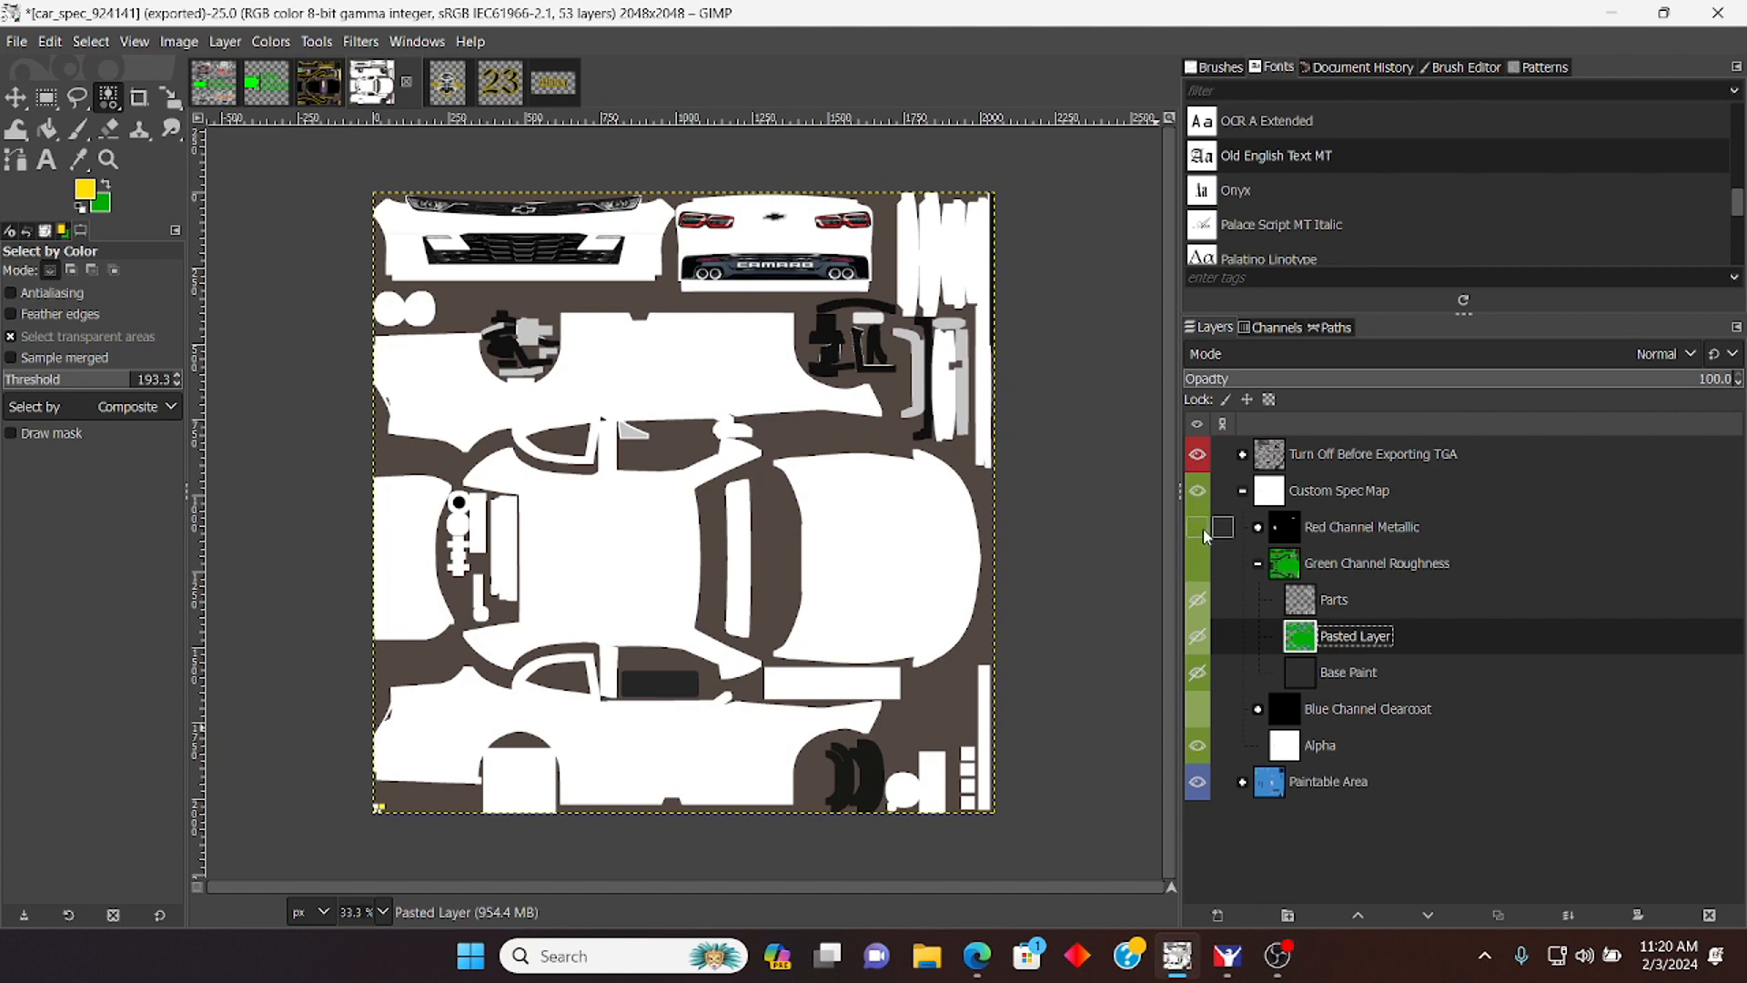
pyautogui.click(1198, 528)
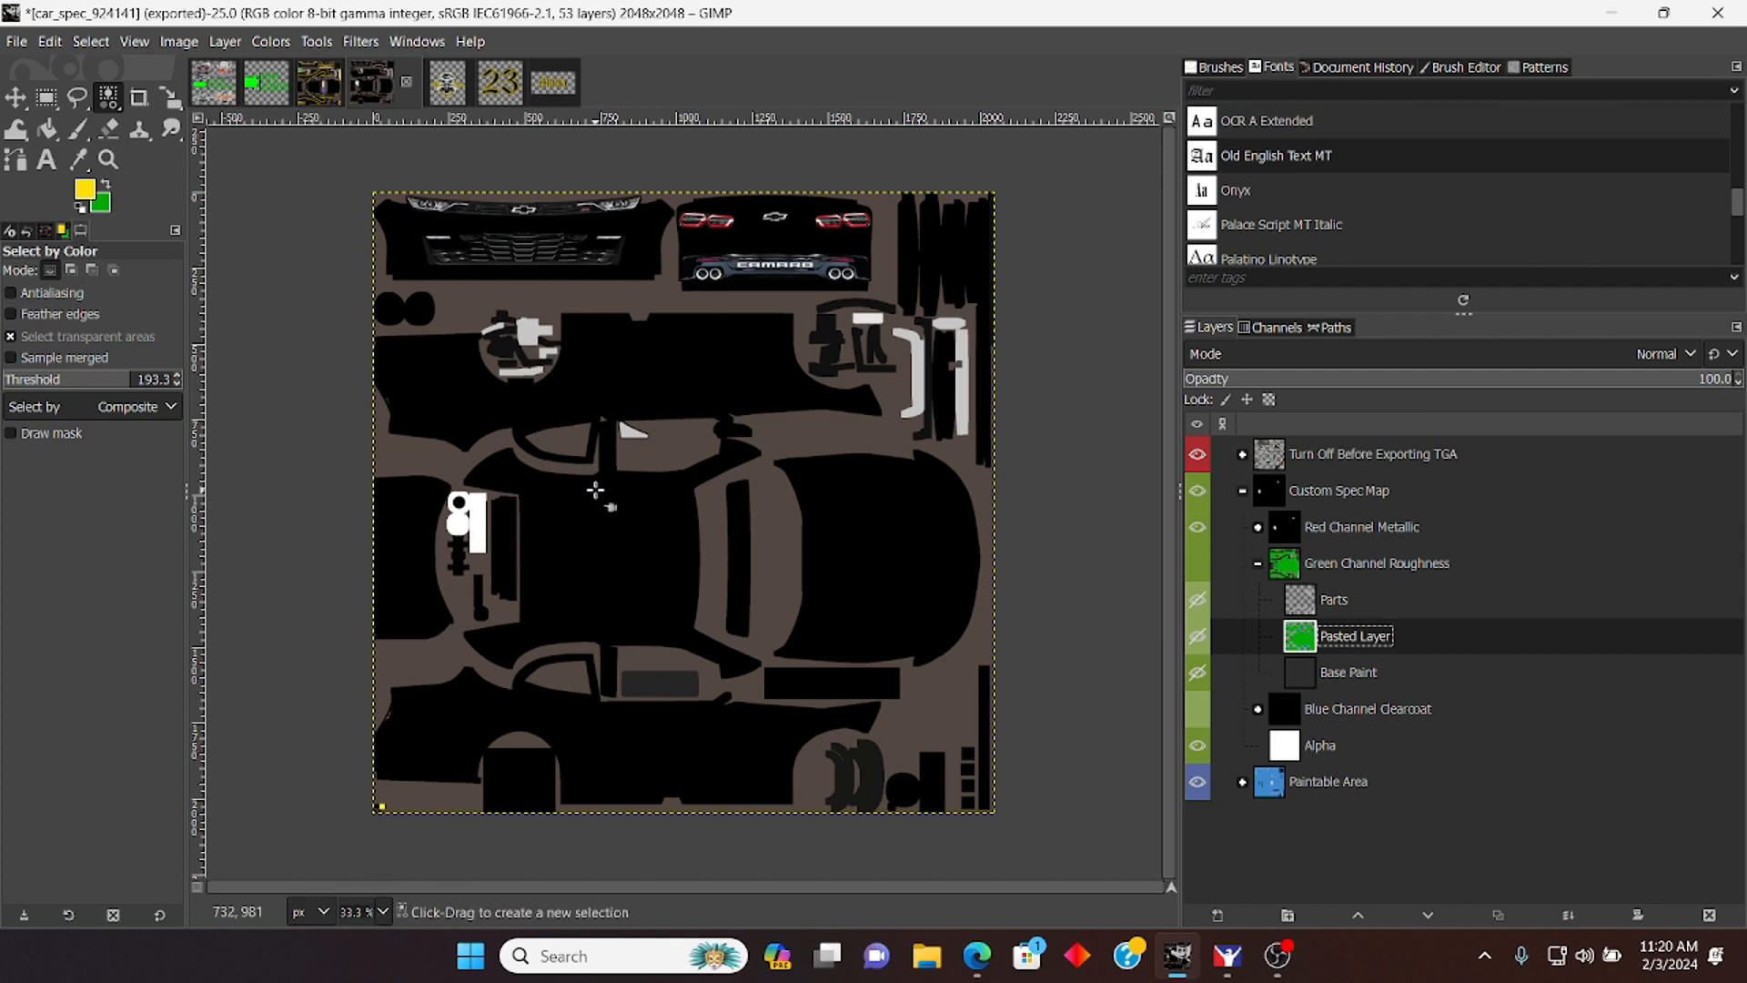
pyautogui.hotkey('ctrl', 'c')
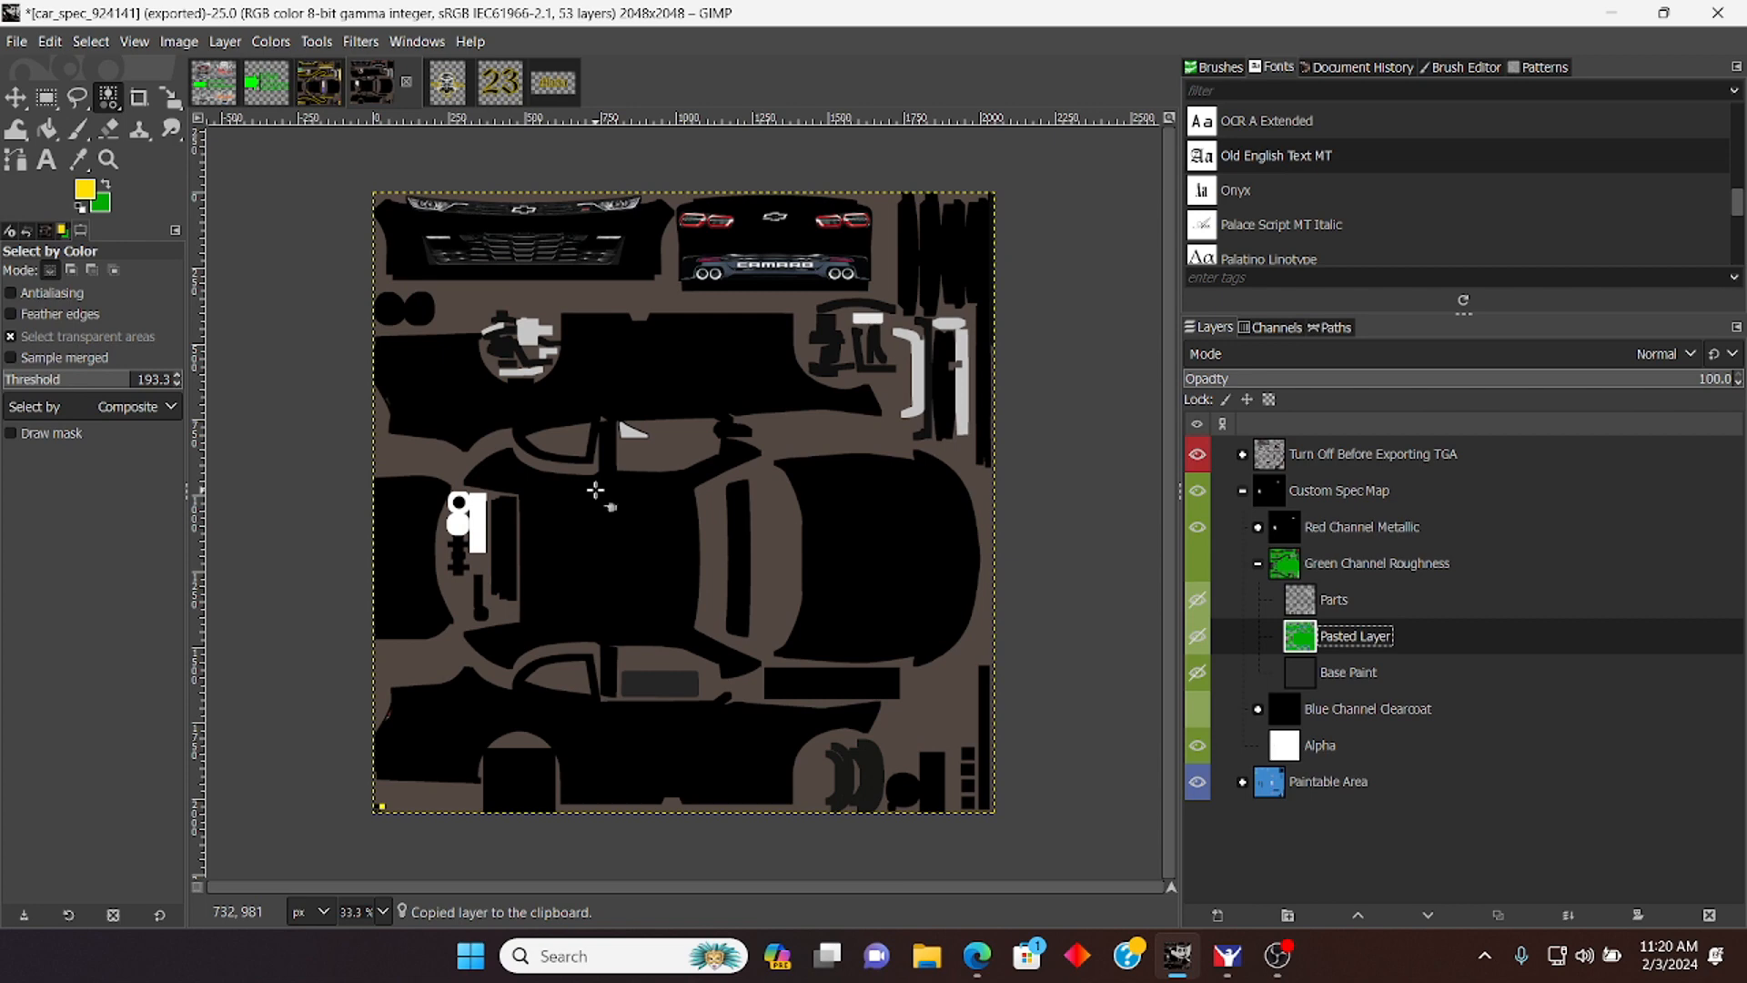
# Step: Return to the car paint image and copy the selected yellow stripes again
pyautogui.click(318, 87)
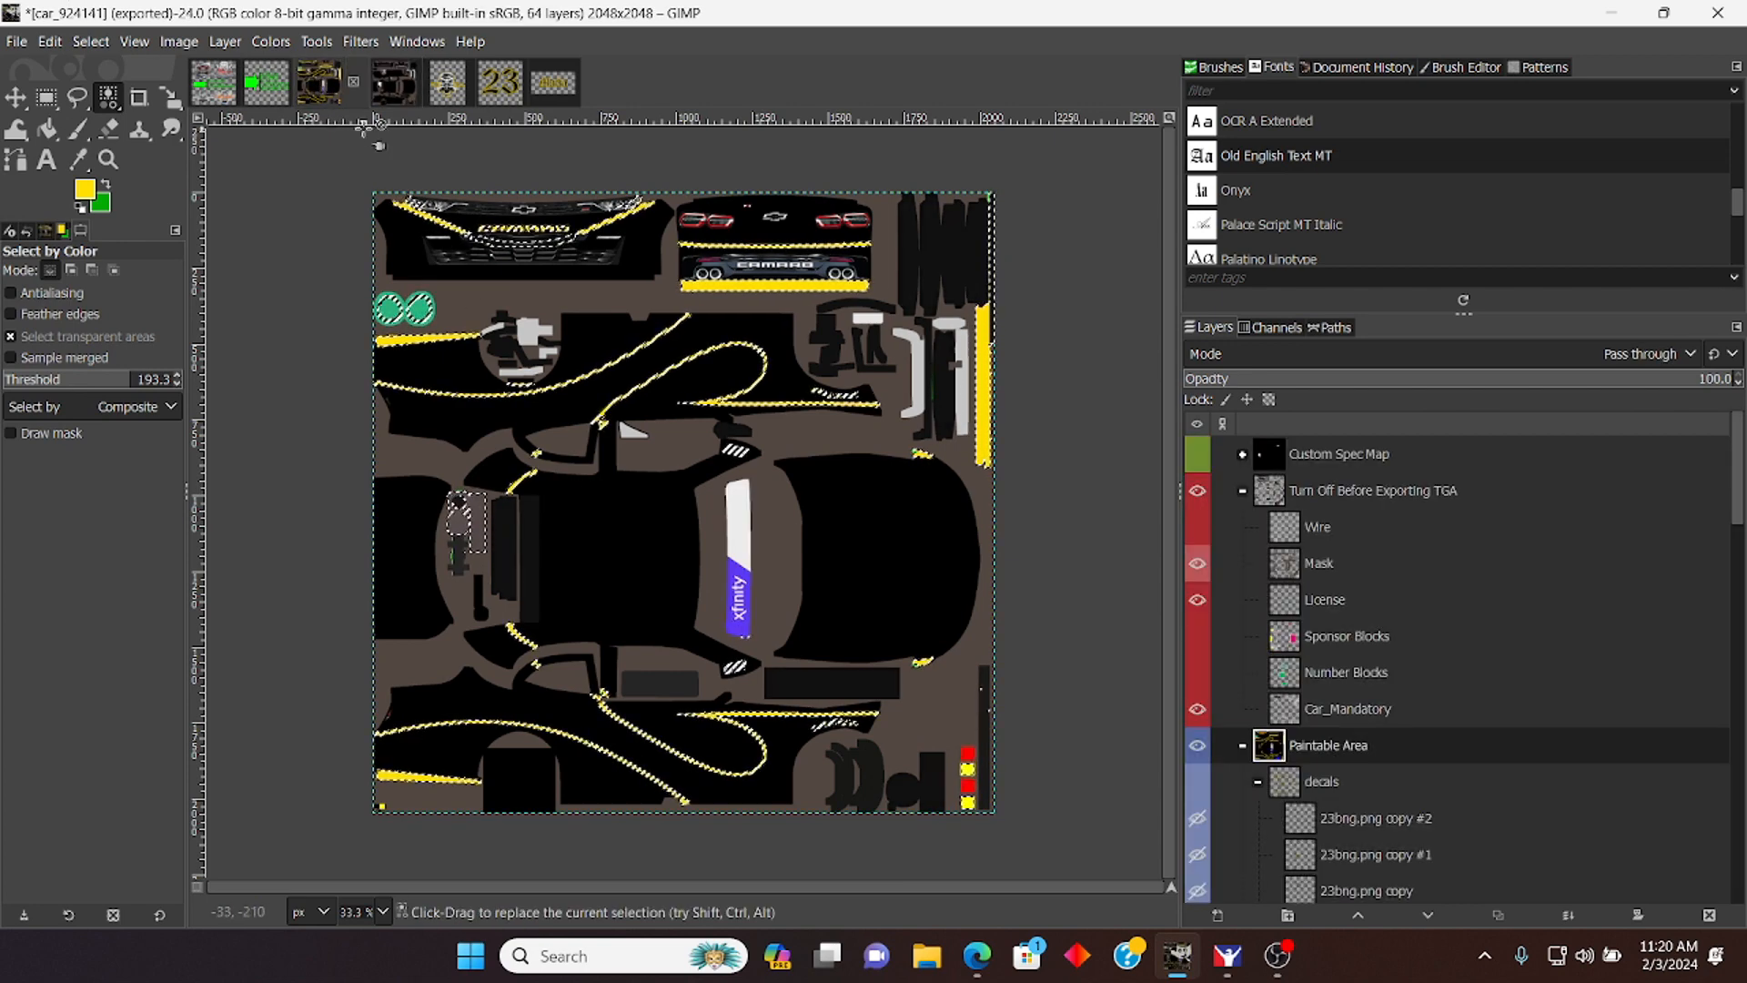
pyautogui.press('ctrl')
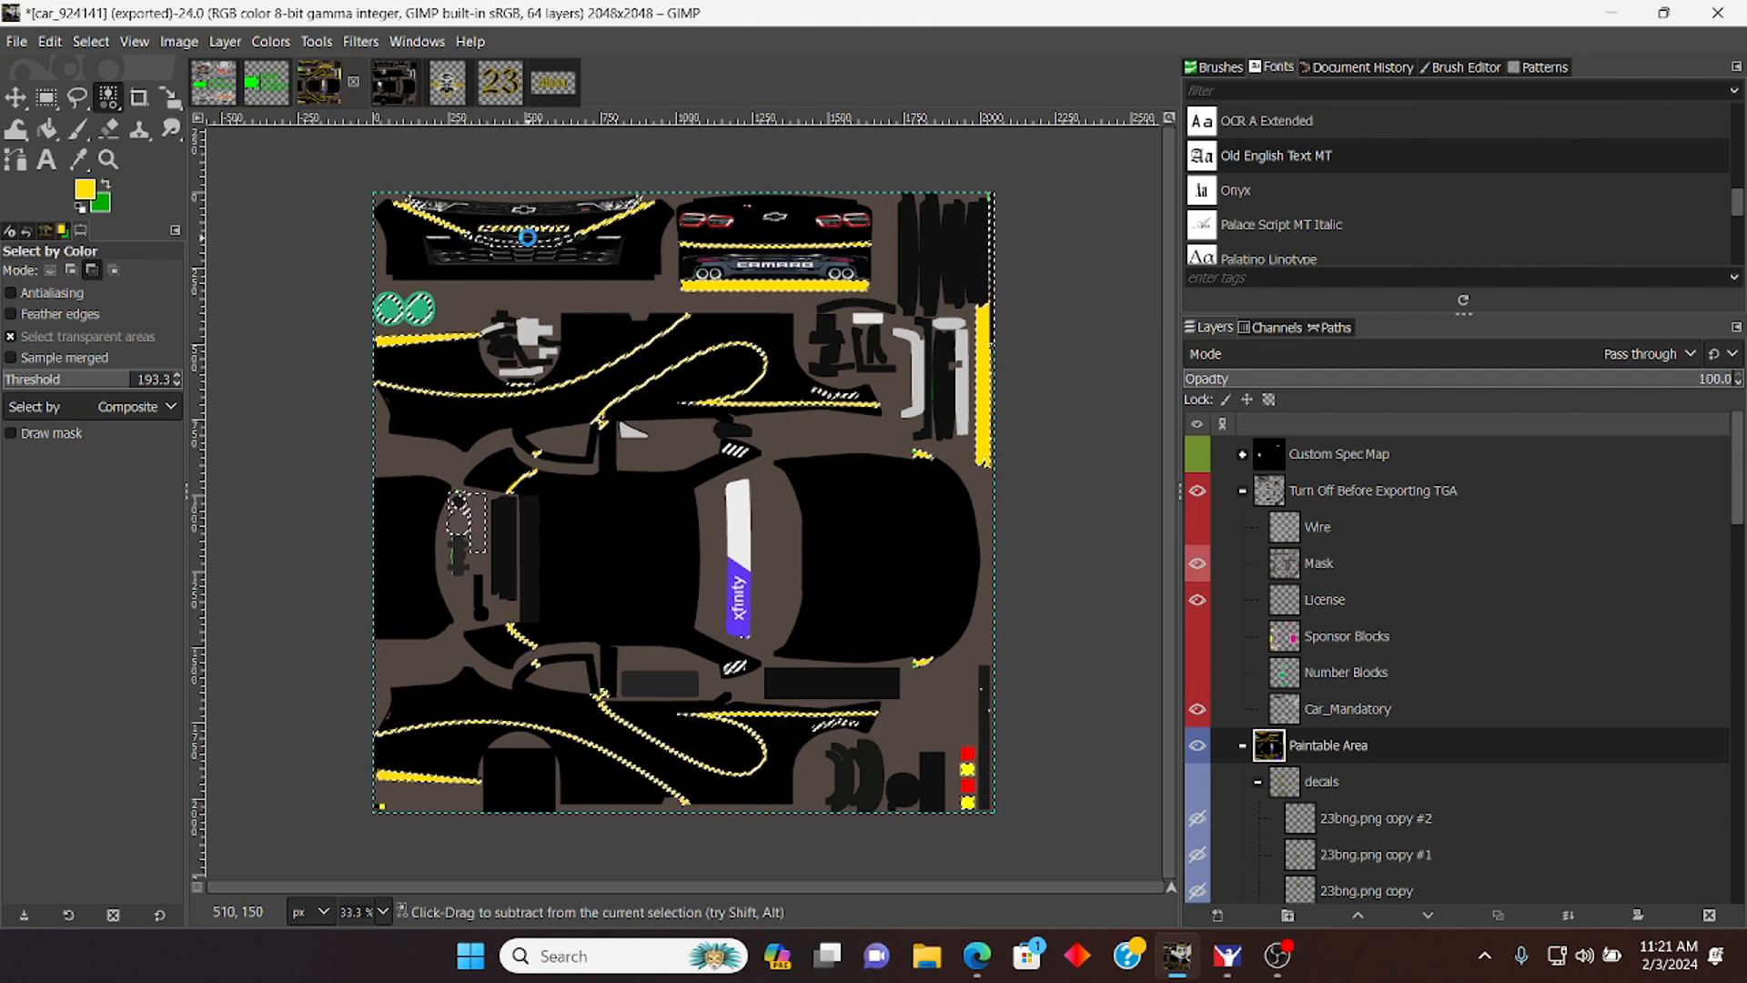
pyautogui.hotkey('ctrl', 'c')
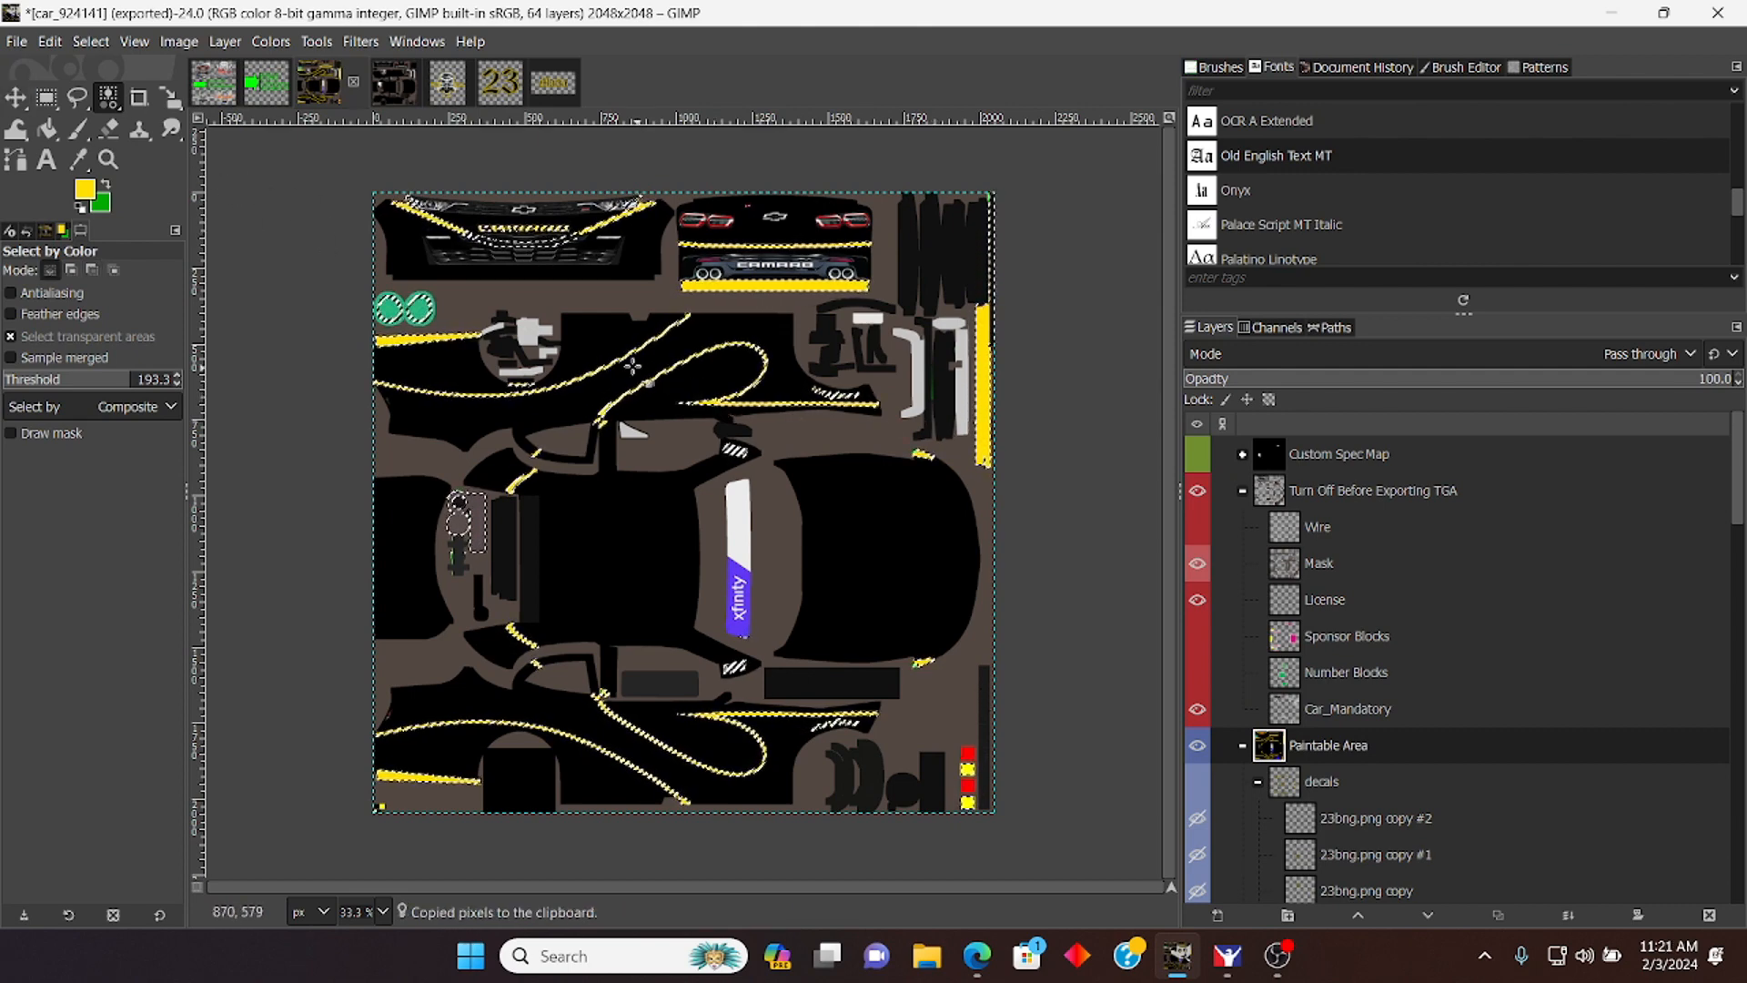
pyautogui.click(50, 42)
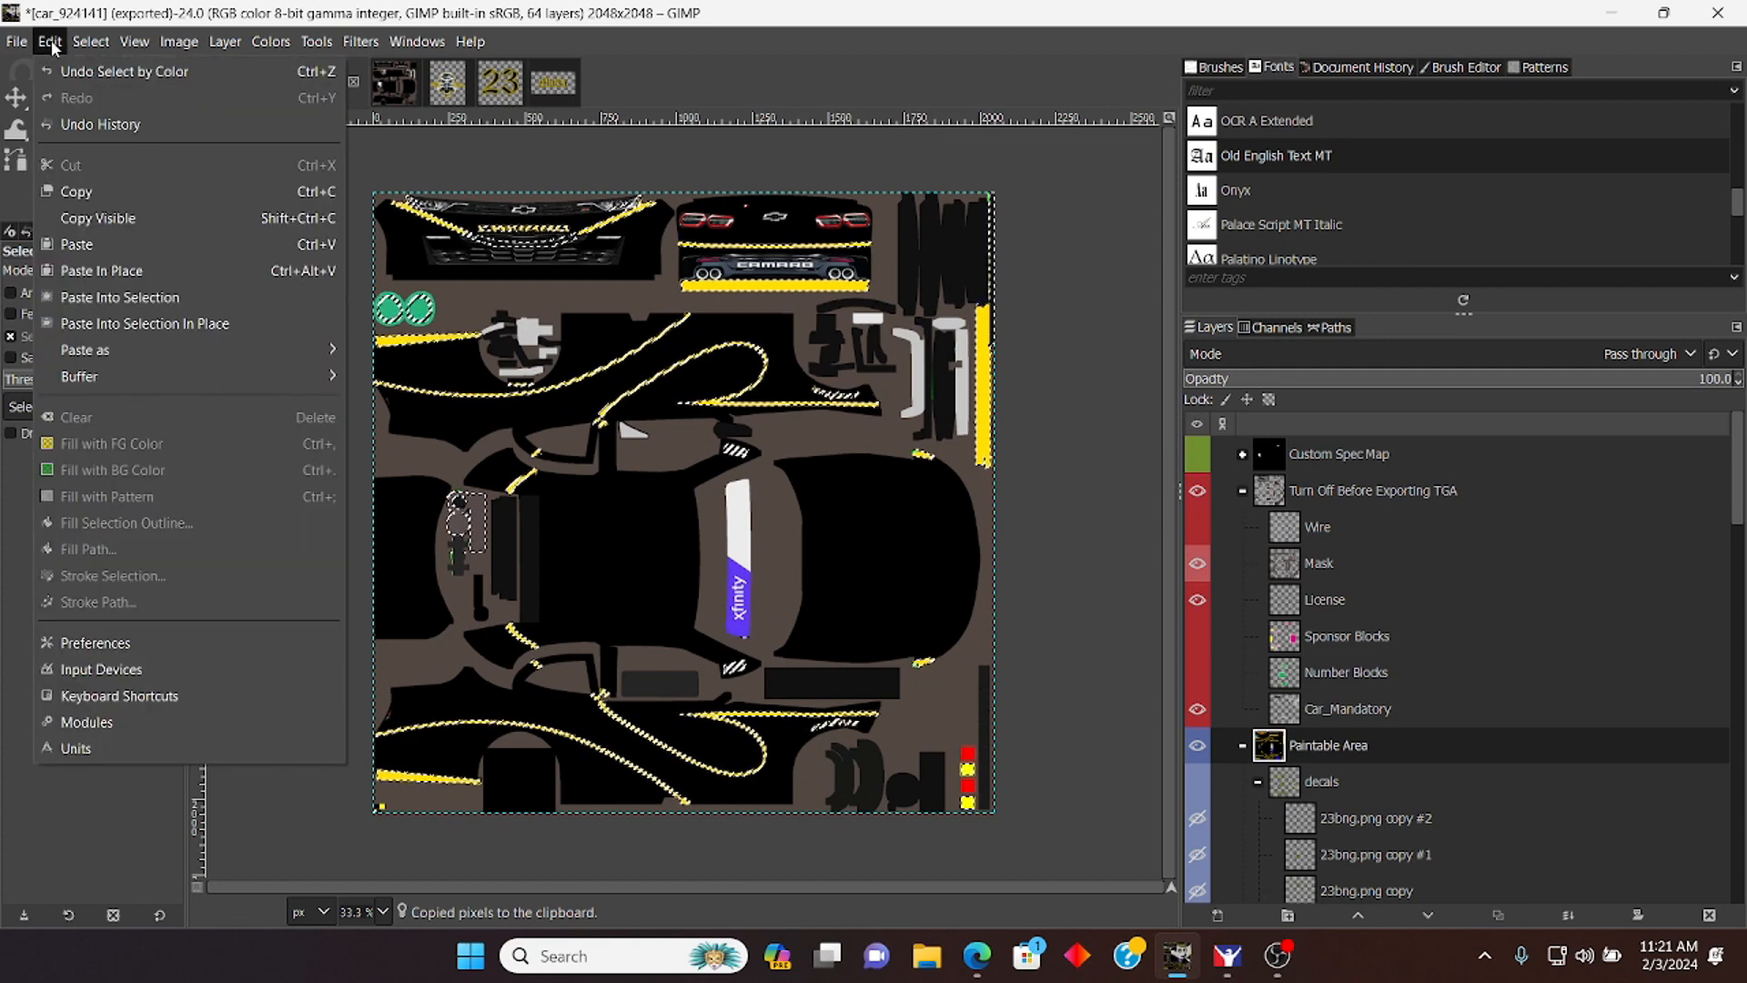
pyautogui.click(51, 43)
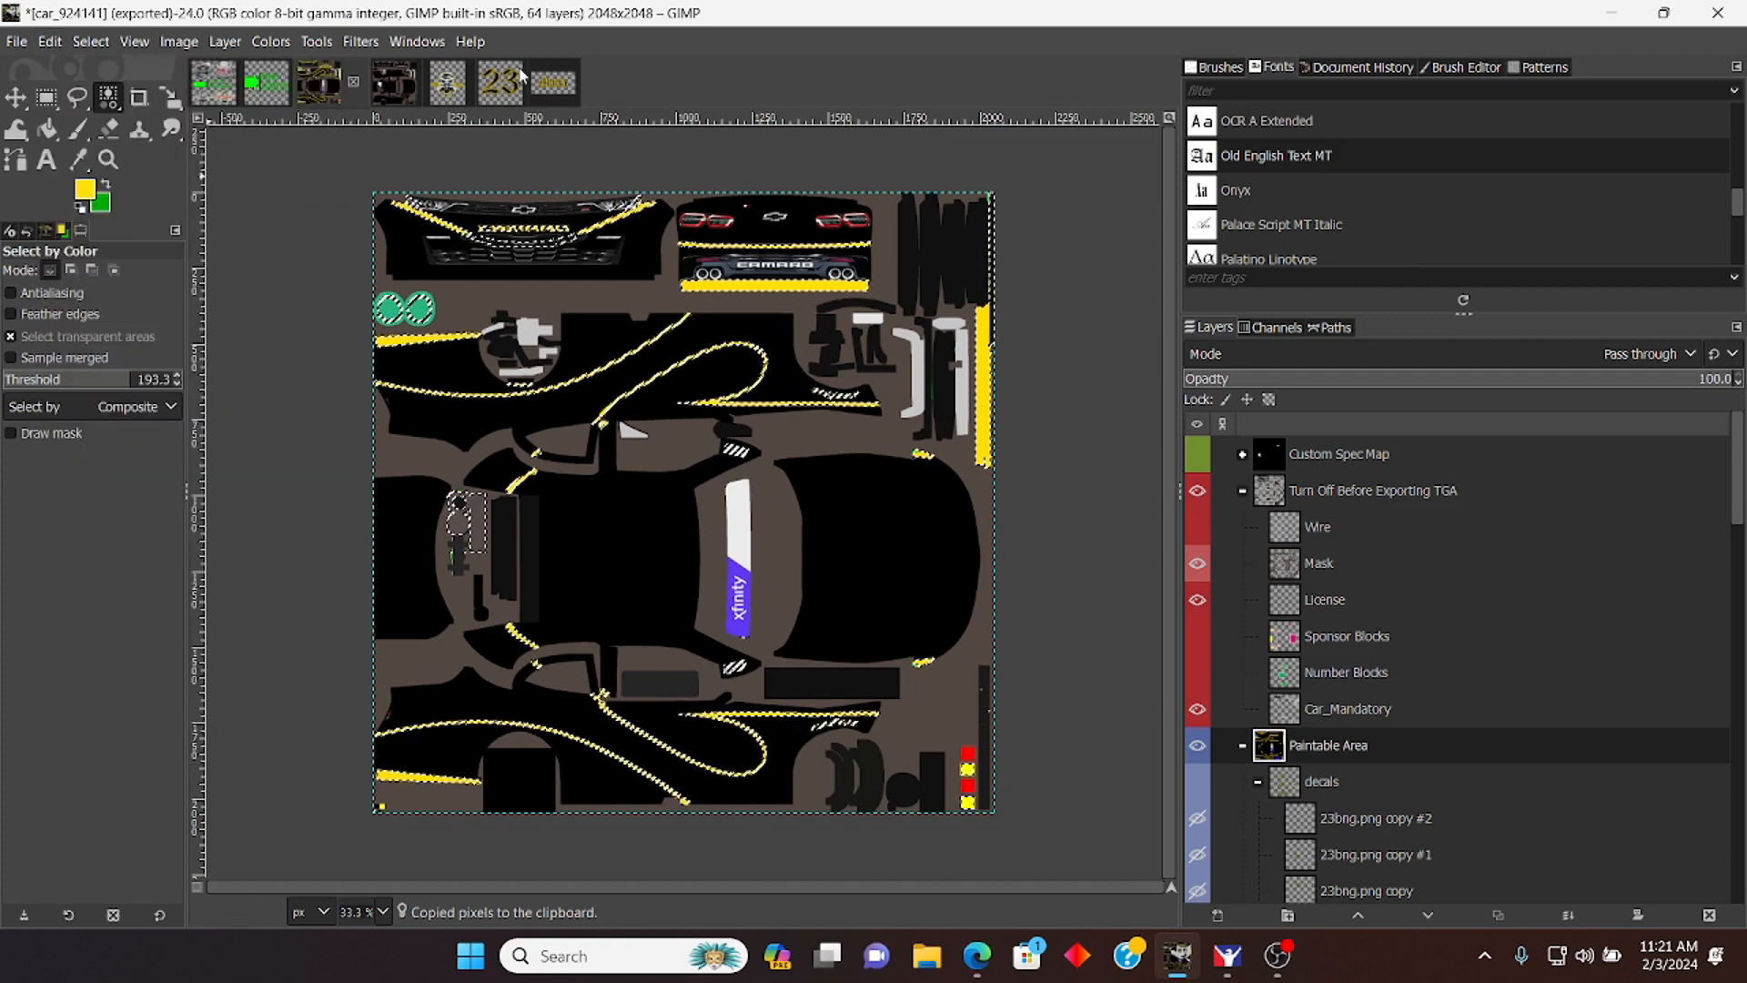
# Step: Paste the copied stripes into the spec map's Red Channel Metallic group, directly above Base Paint #1
pyautogui.click(393, 87)
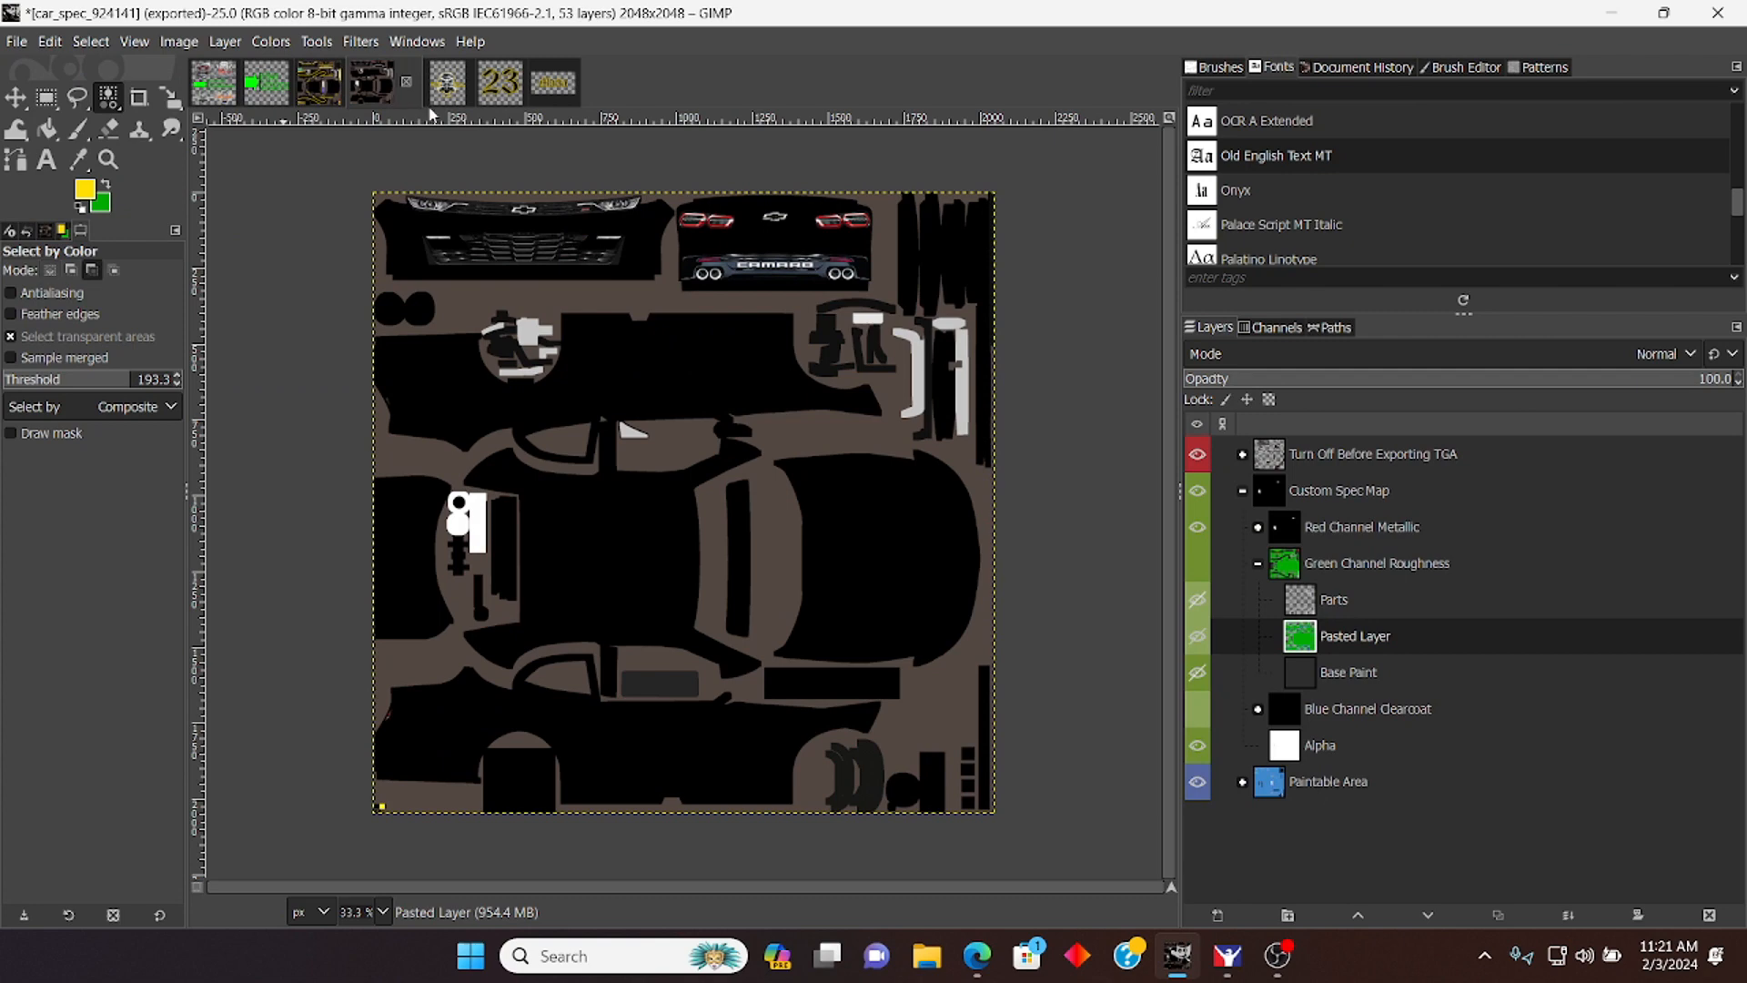
pyautogui.hotkey('ctrl', 'v')
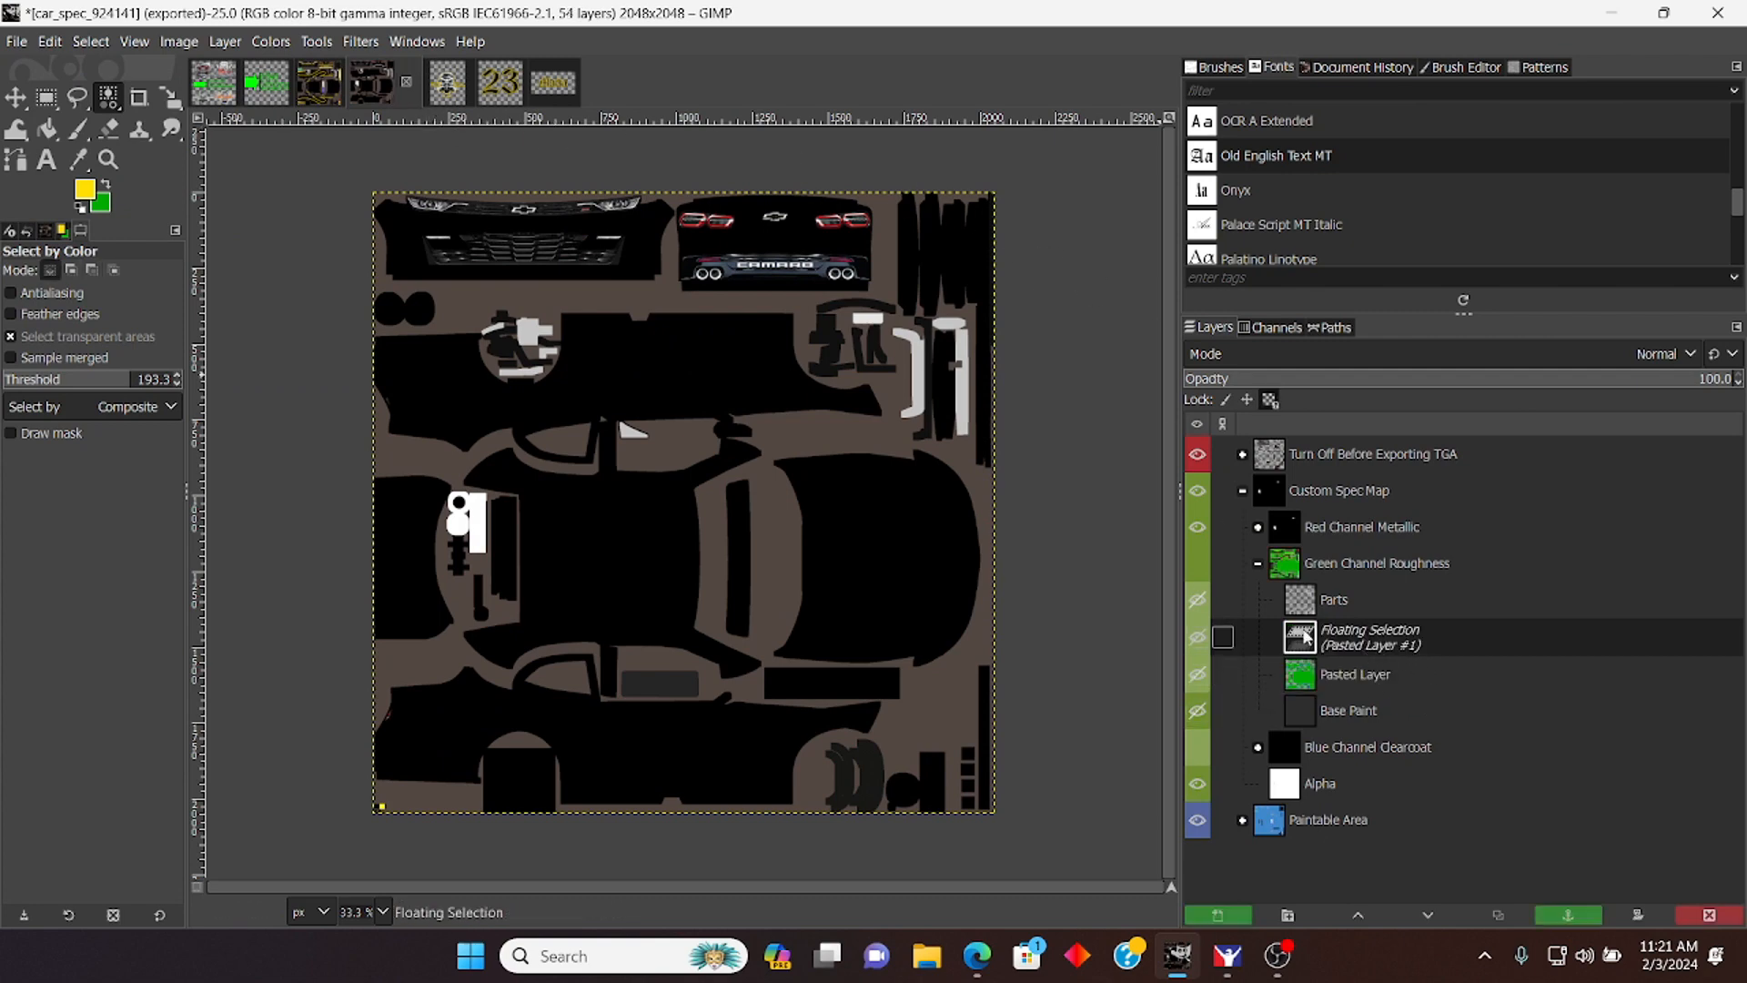
pyautogui.hotkey('ctrl', 'h')
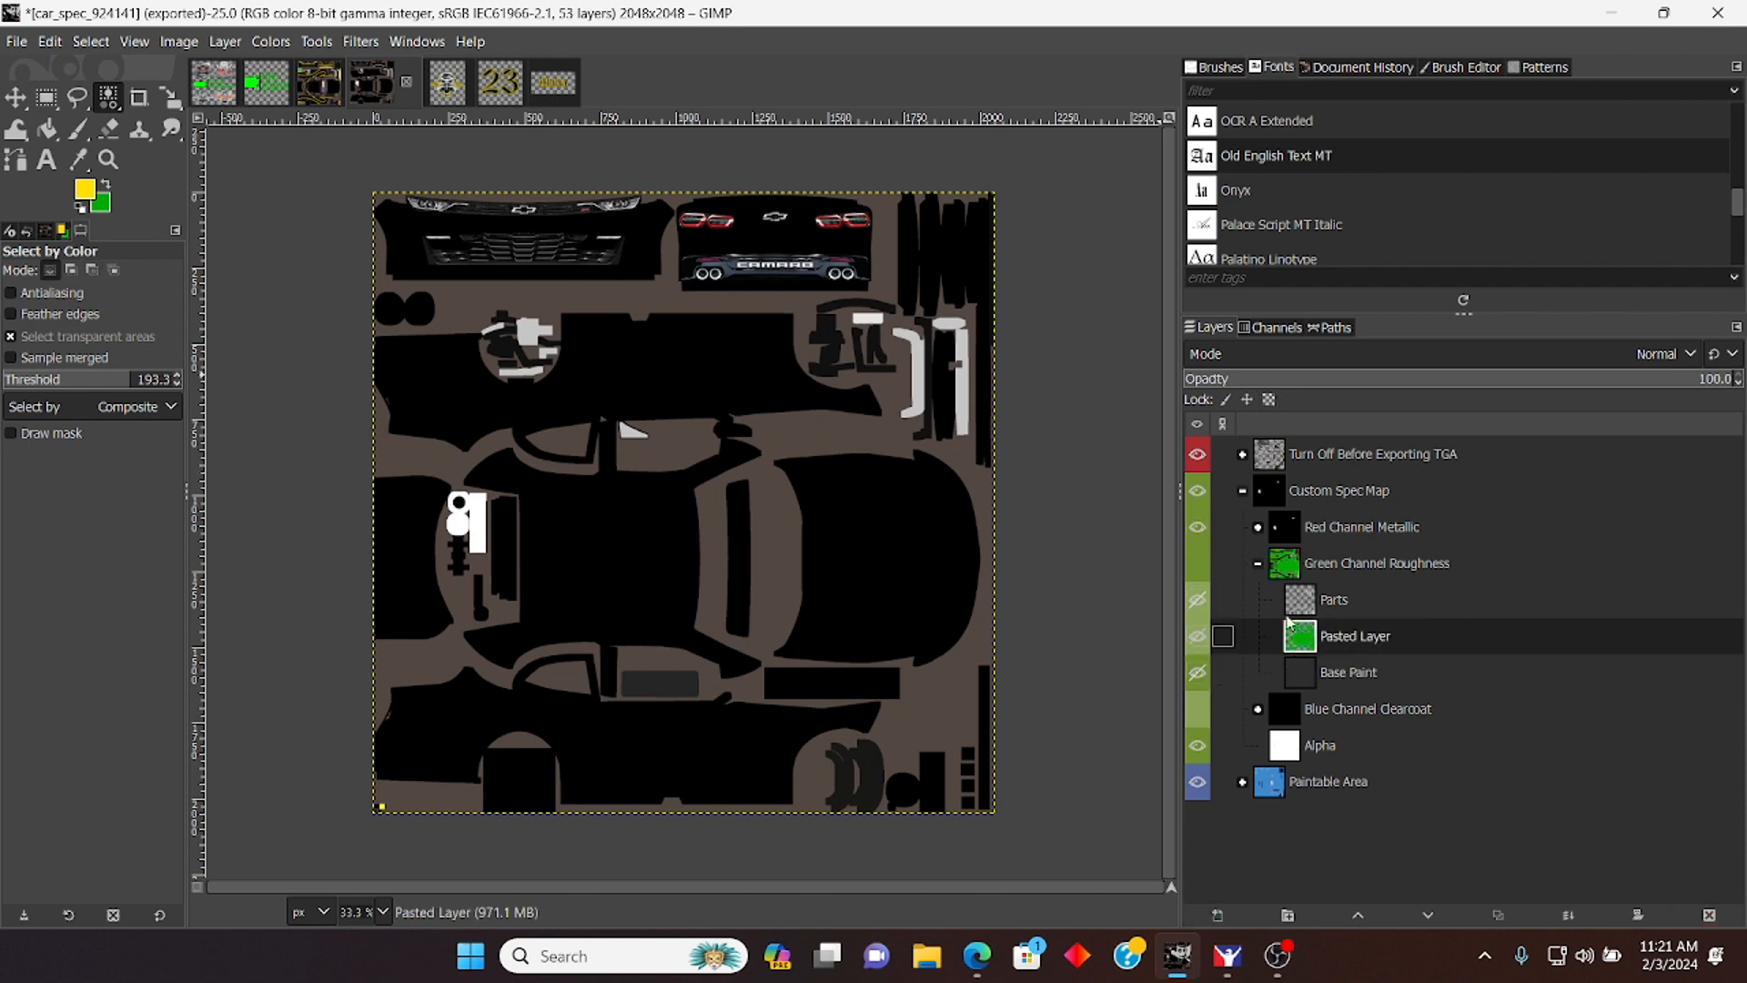
pyautogui.click(1258, 528)
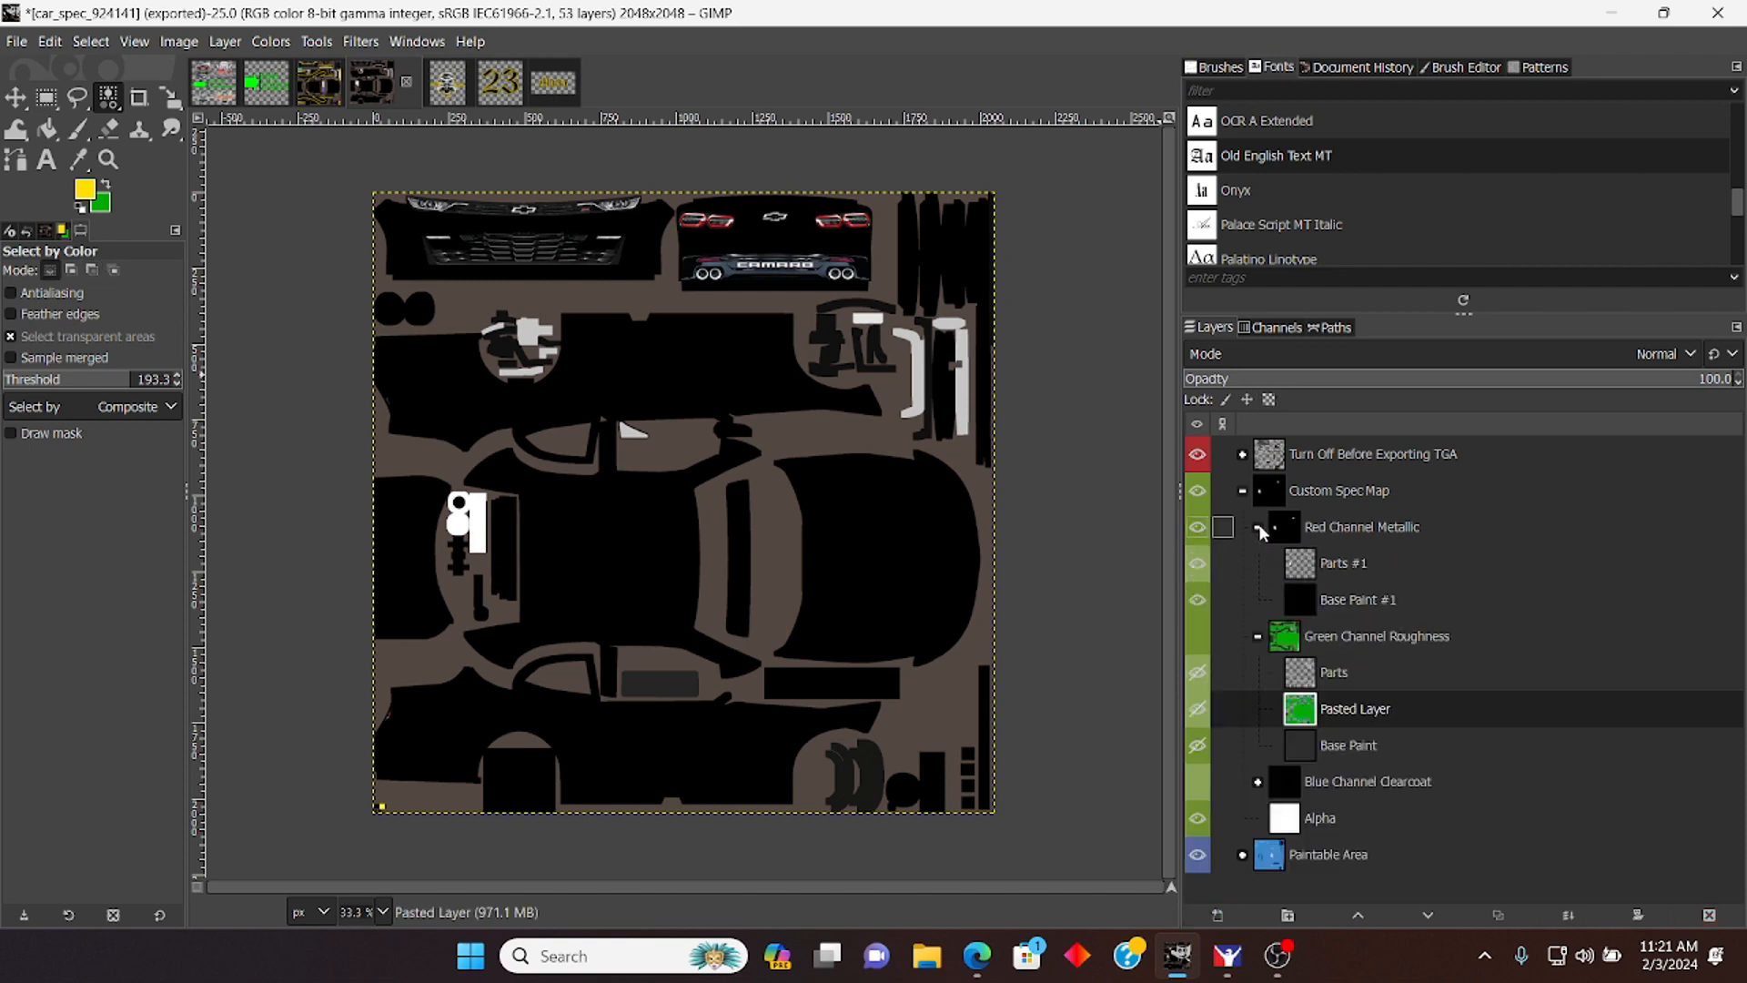
pyautogui.click(1365, 594)
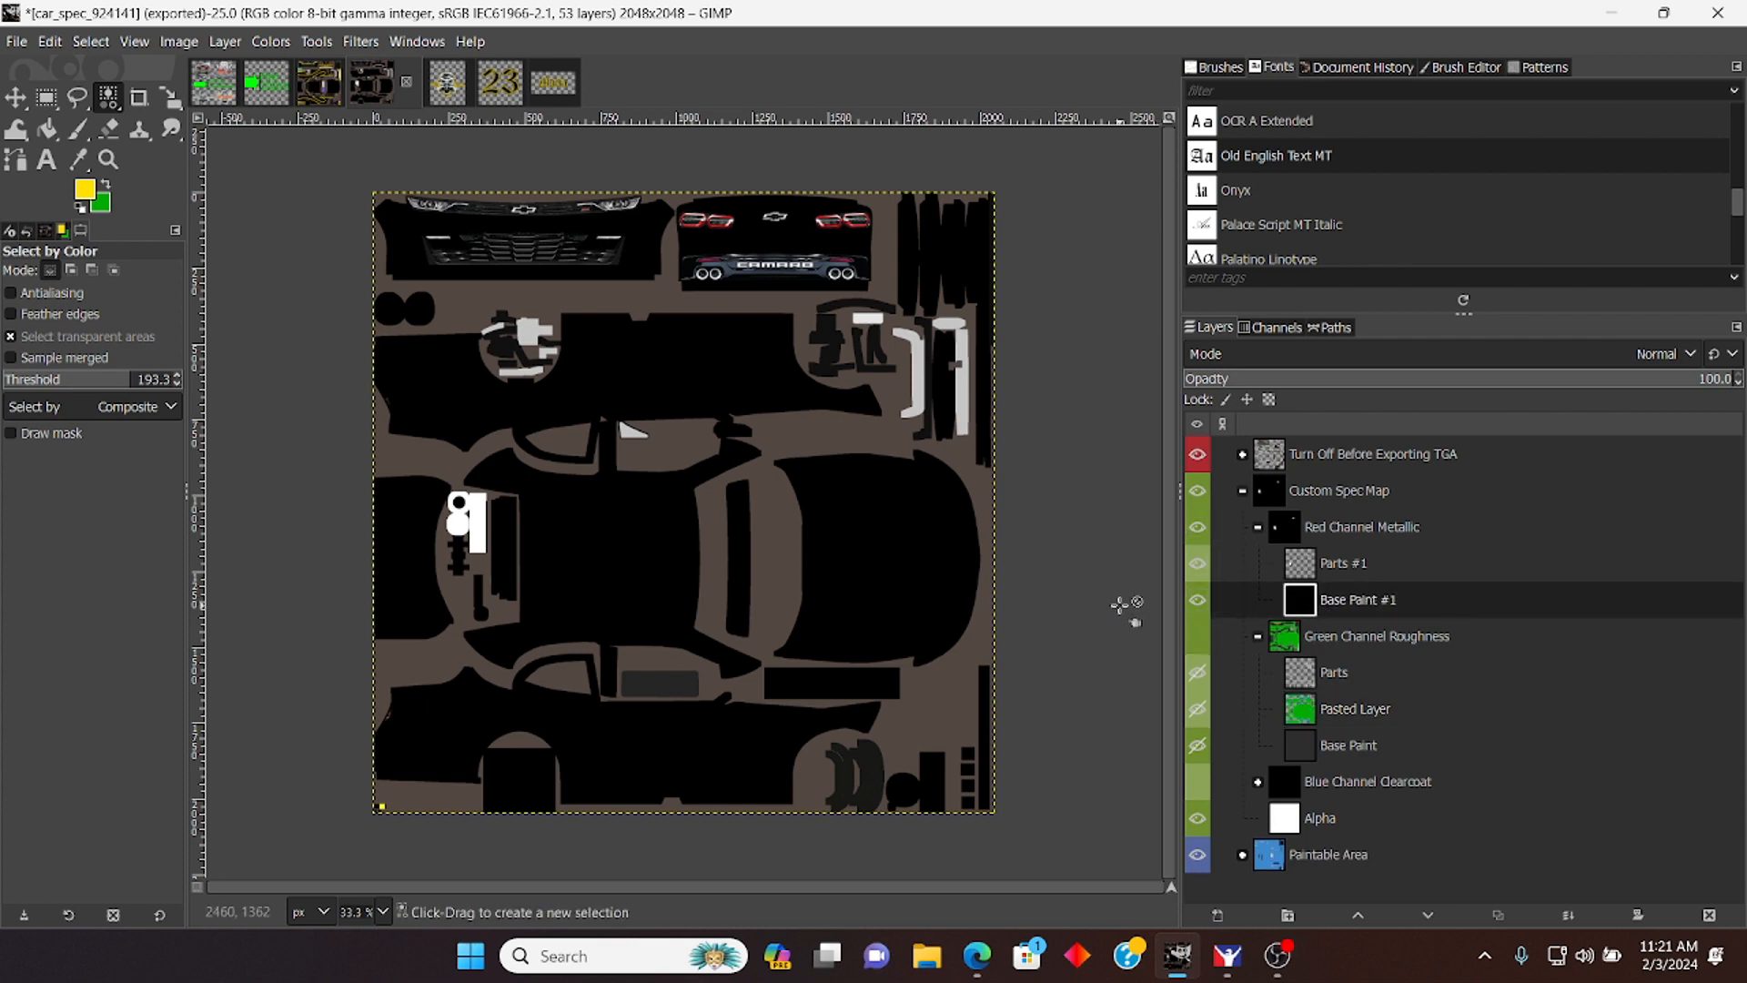
pyautogui.hotkey('ctrl', 'v')
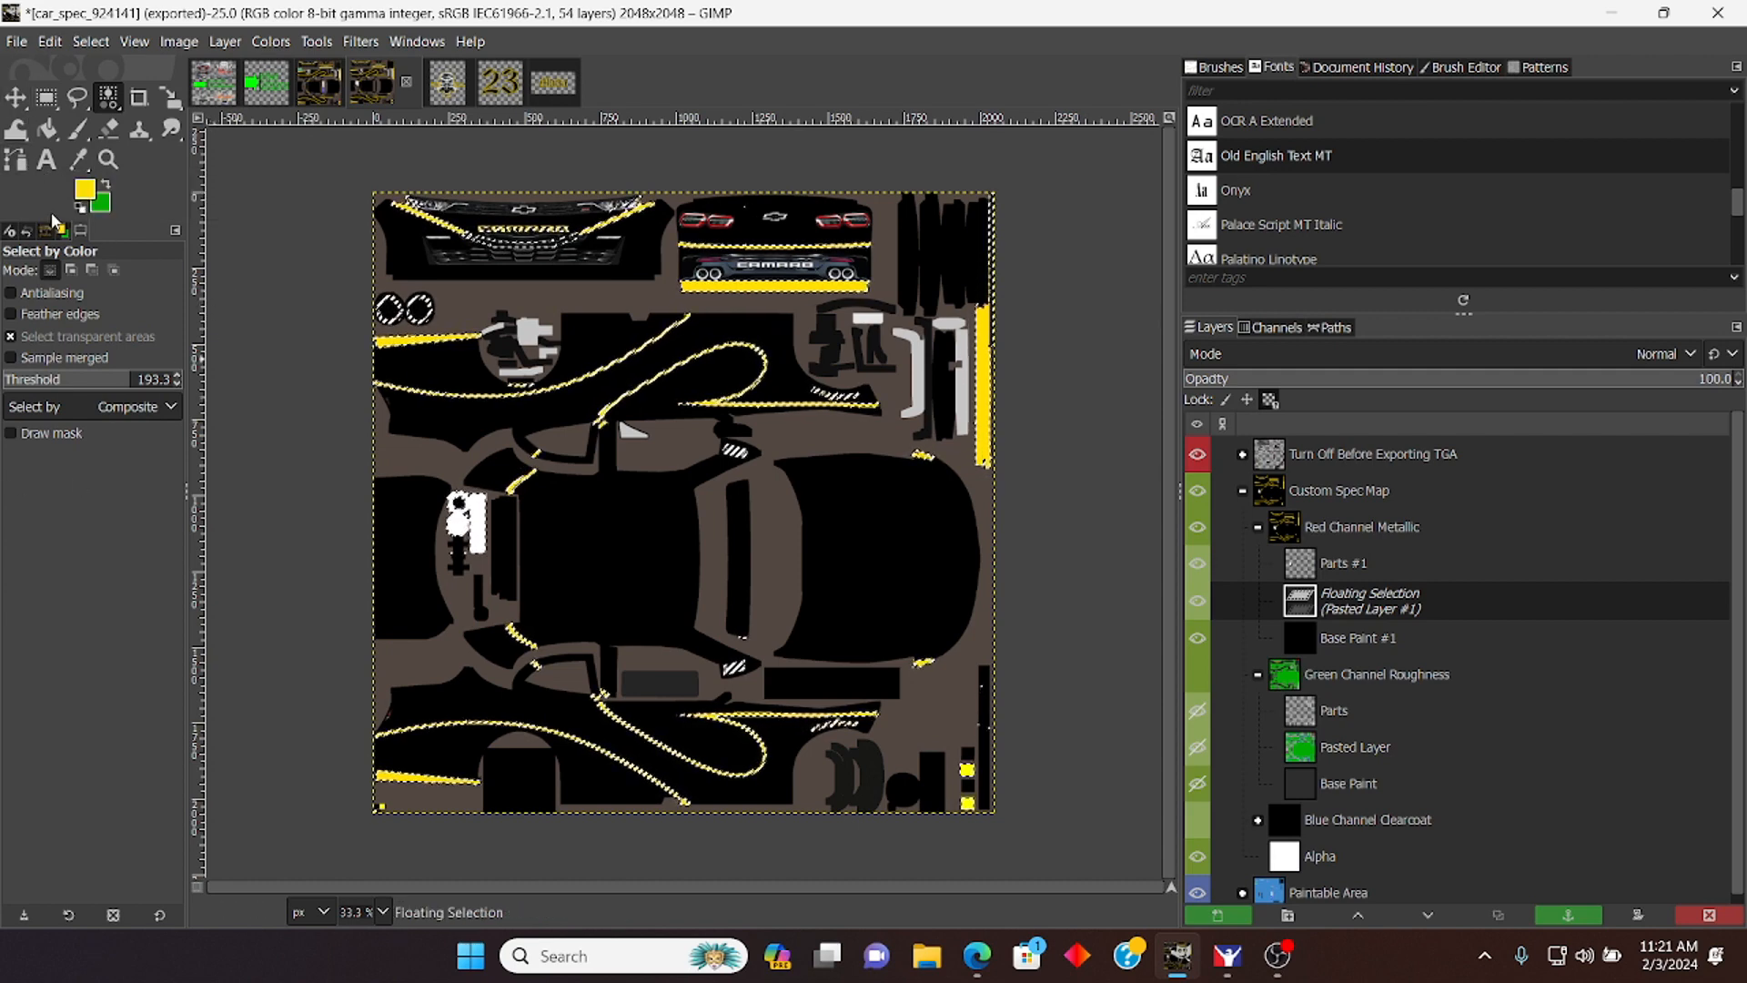
# Step: Set the background color to pure red, ff0000
pyautogui.click(101, 210)
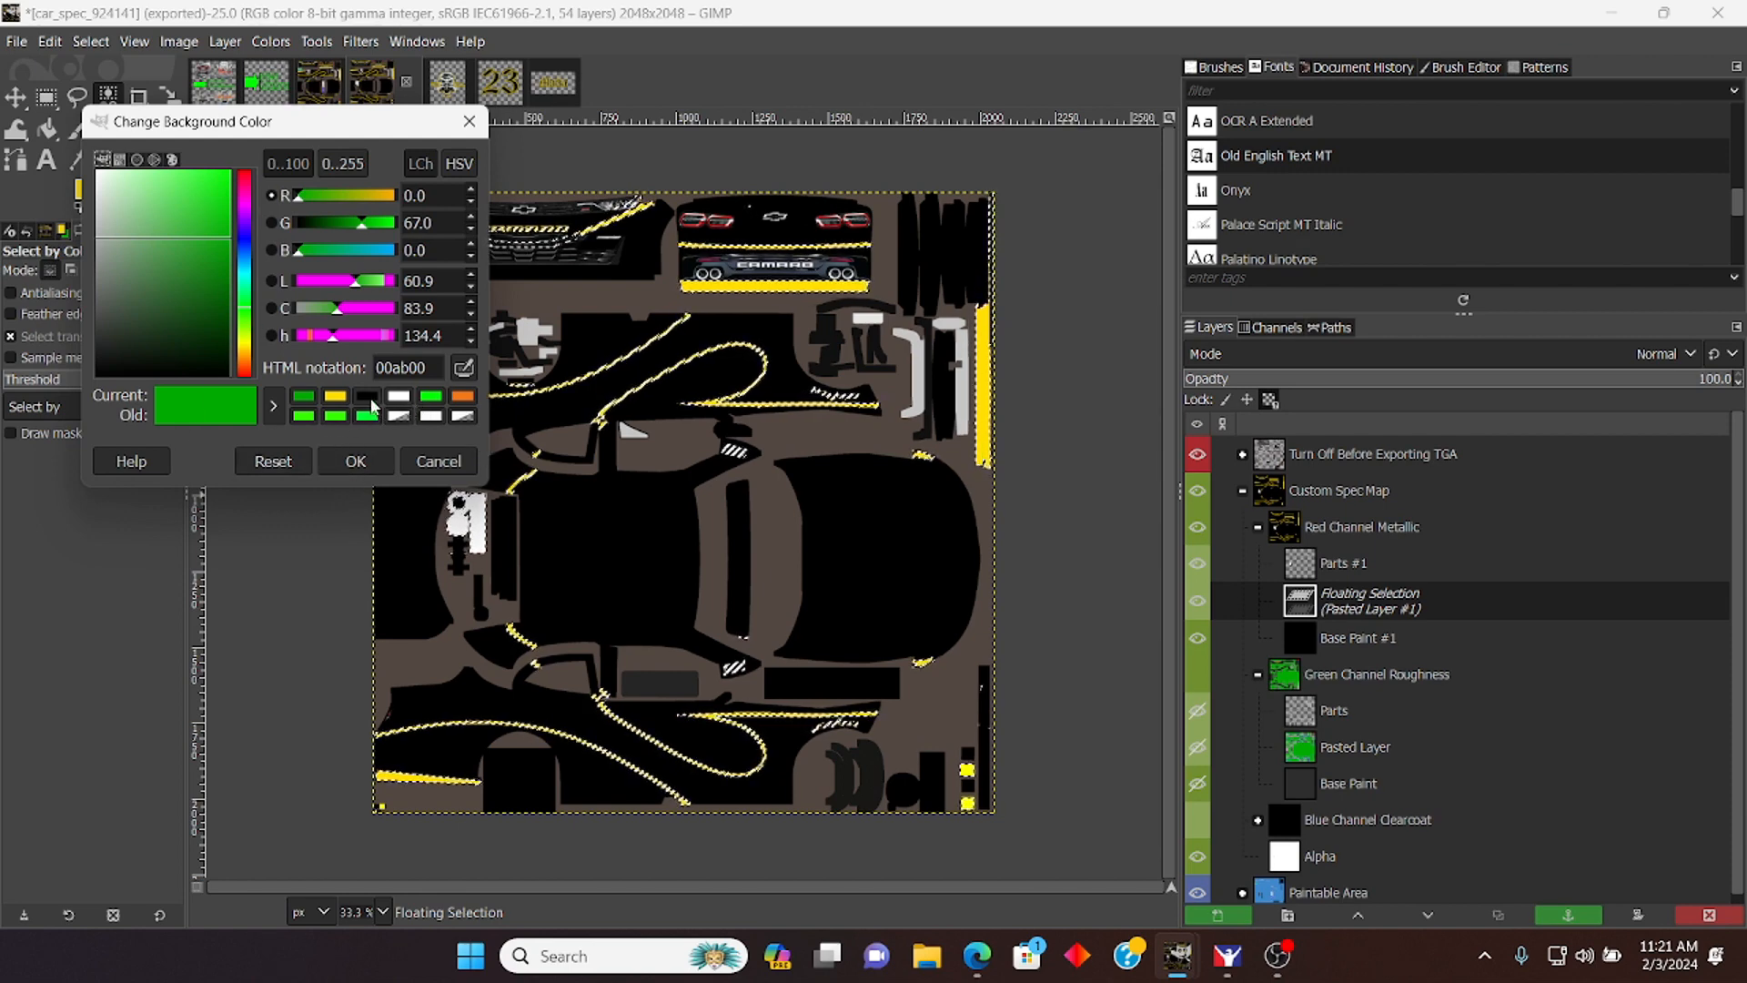
pyautogui.moveTo(245, 185); pyautogui.dragTo(248, 148)
pyautogui.click(229, 171)
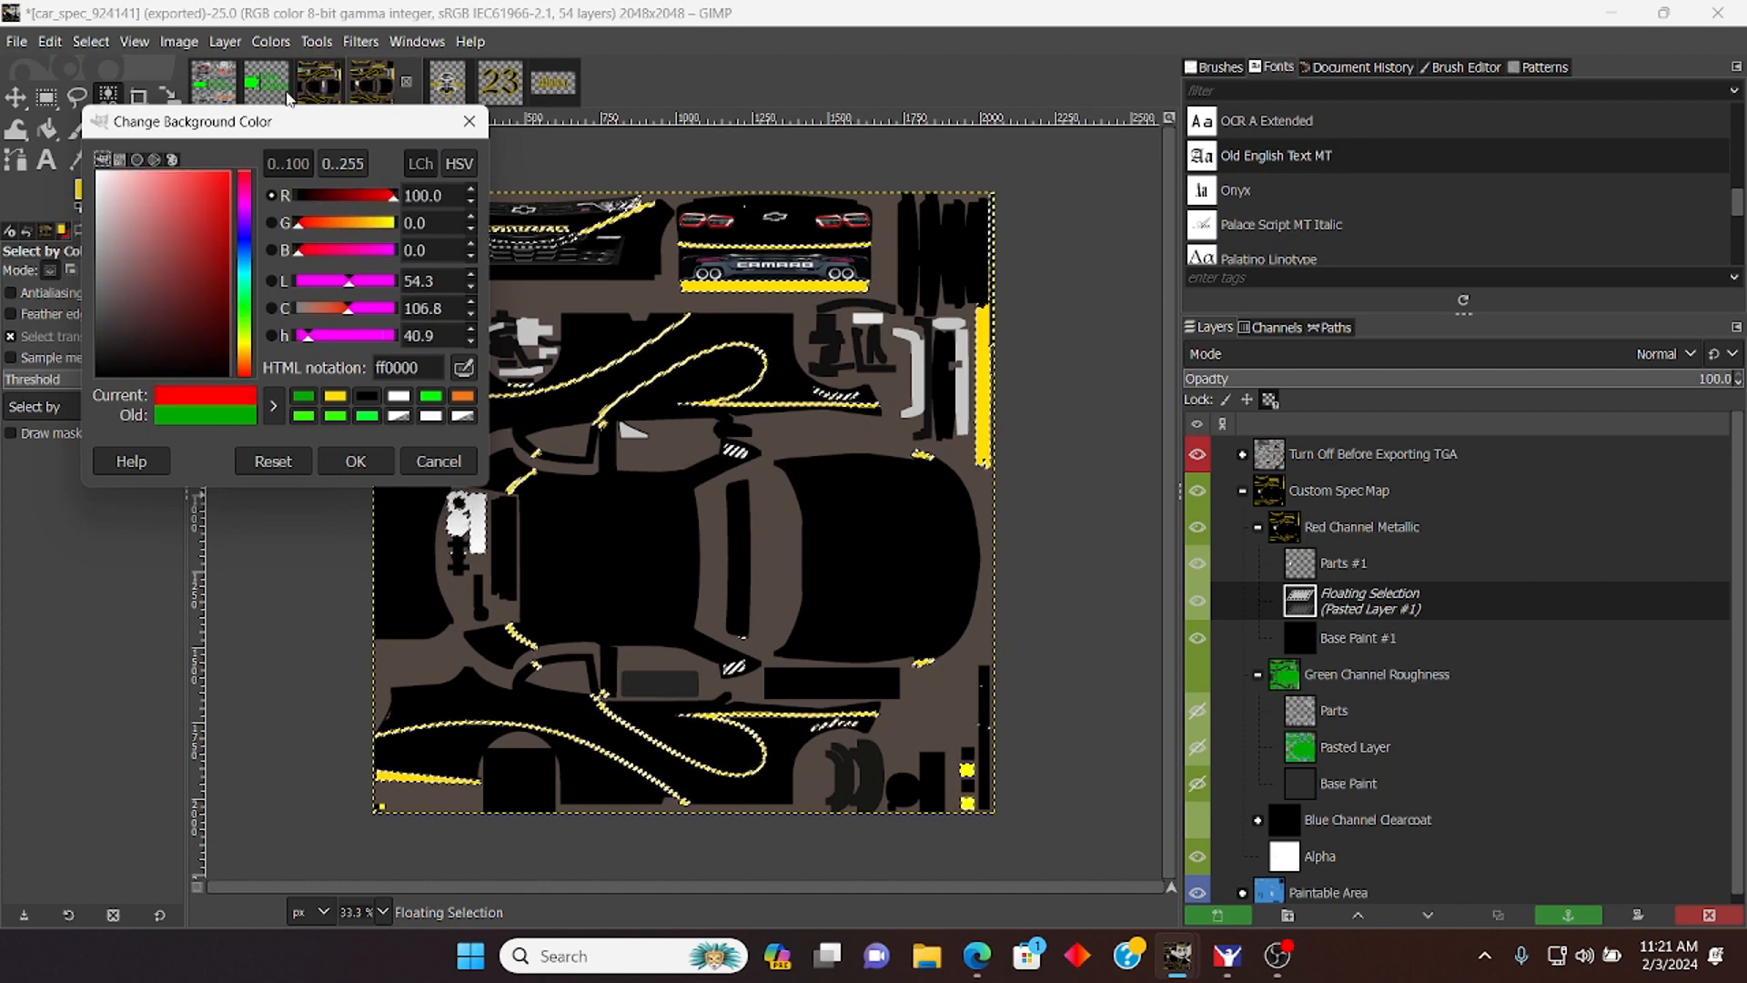
pyautogui.click(355, 460)
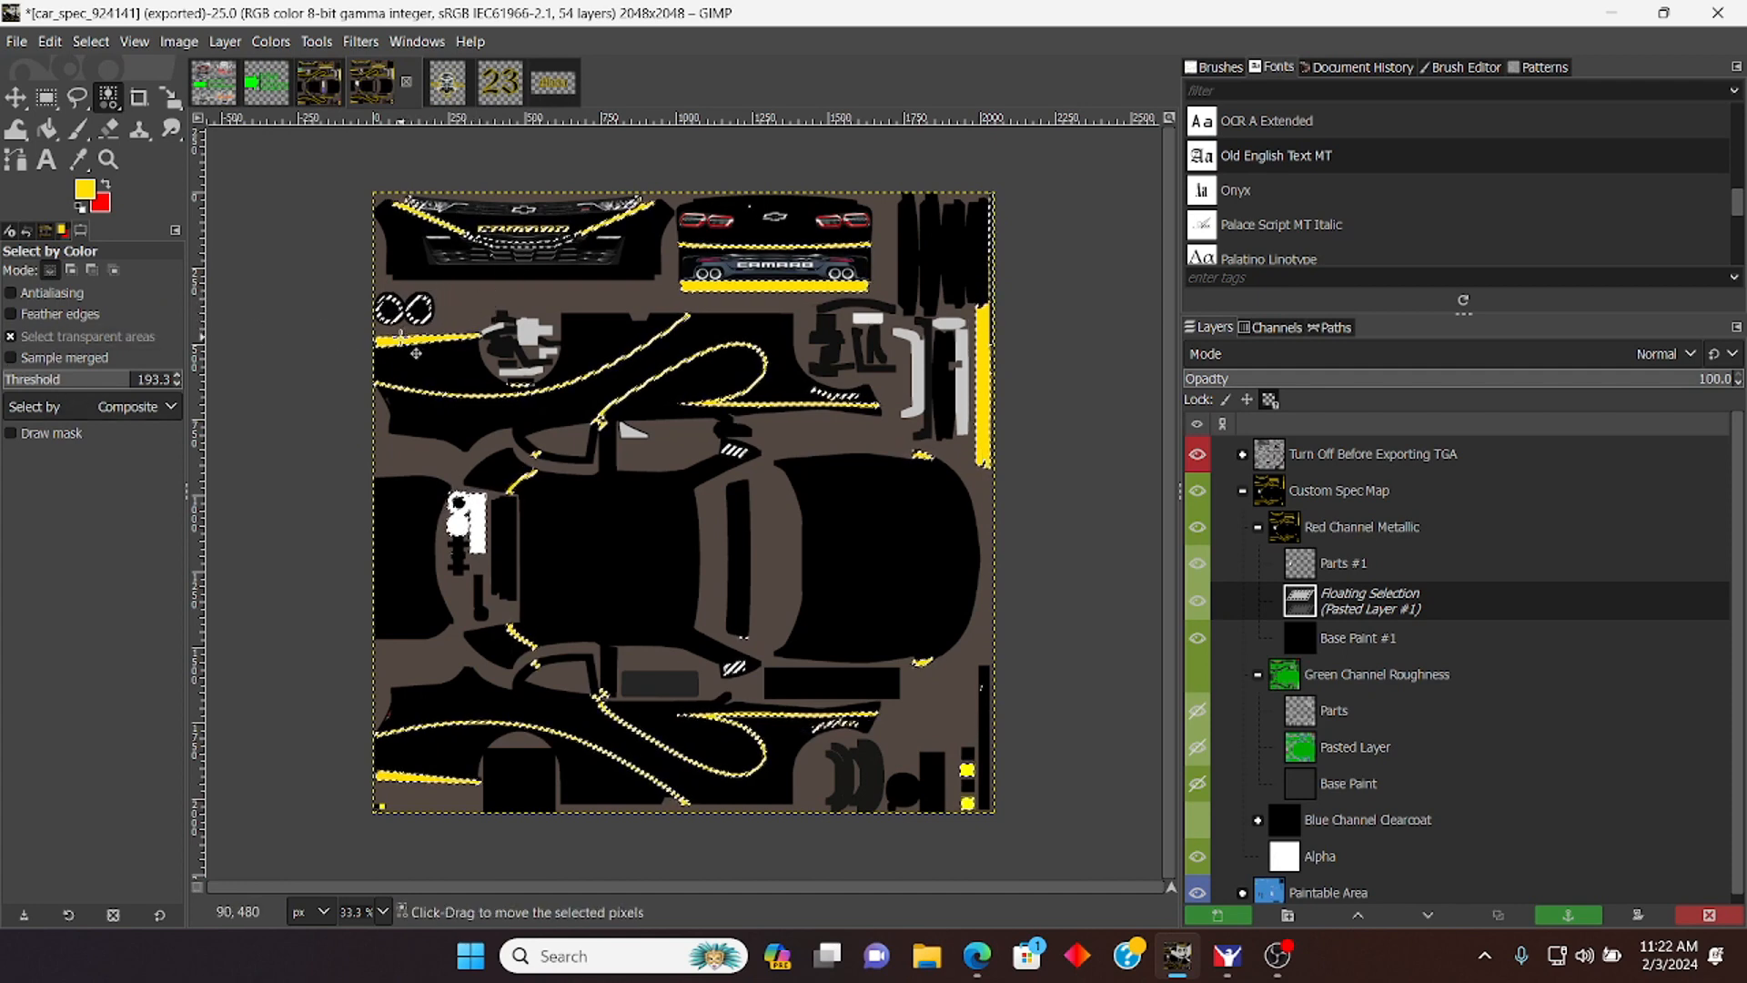
# Step: Bucket-fill the upper side stripes, front and rear bumper stripes and the tall edge strip with the red background color
pyautogui.click(48, 128)
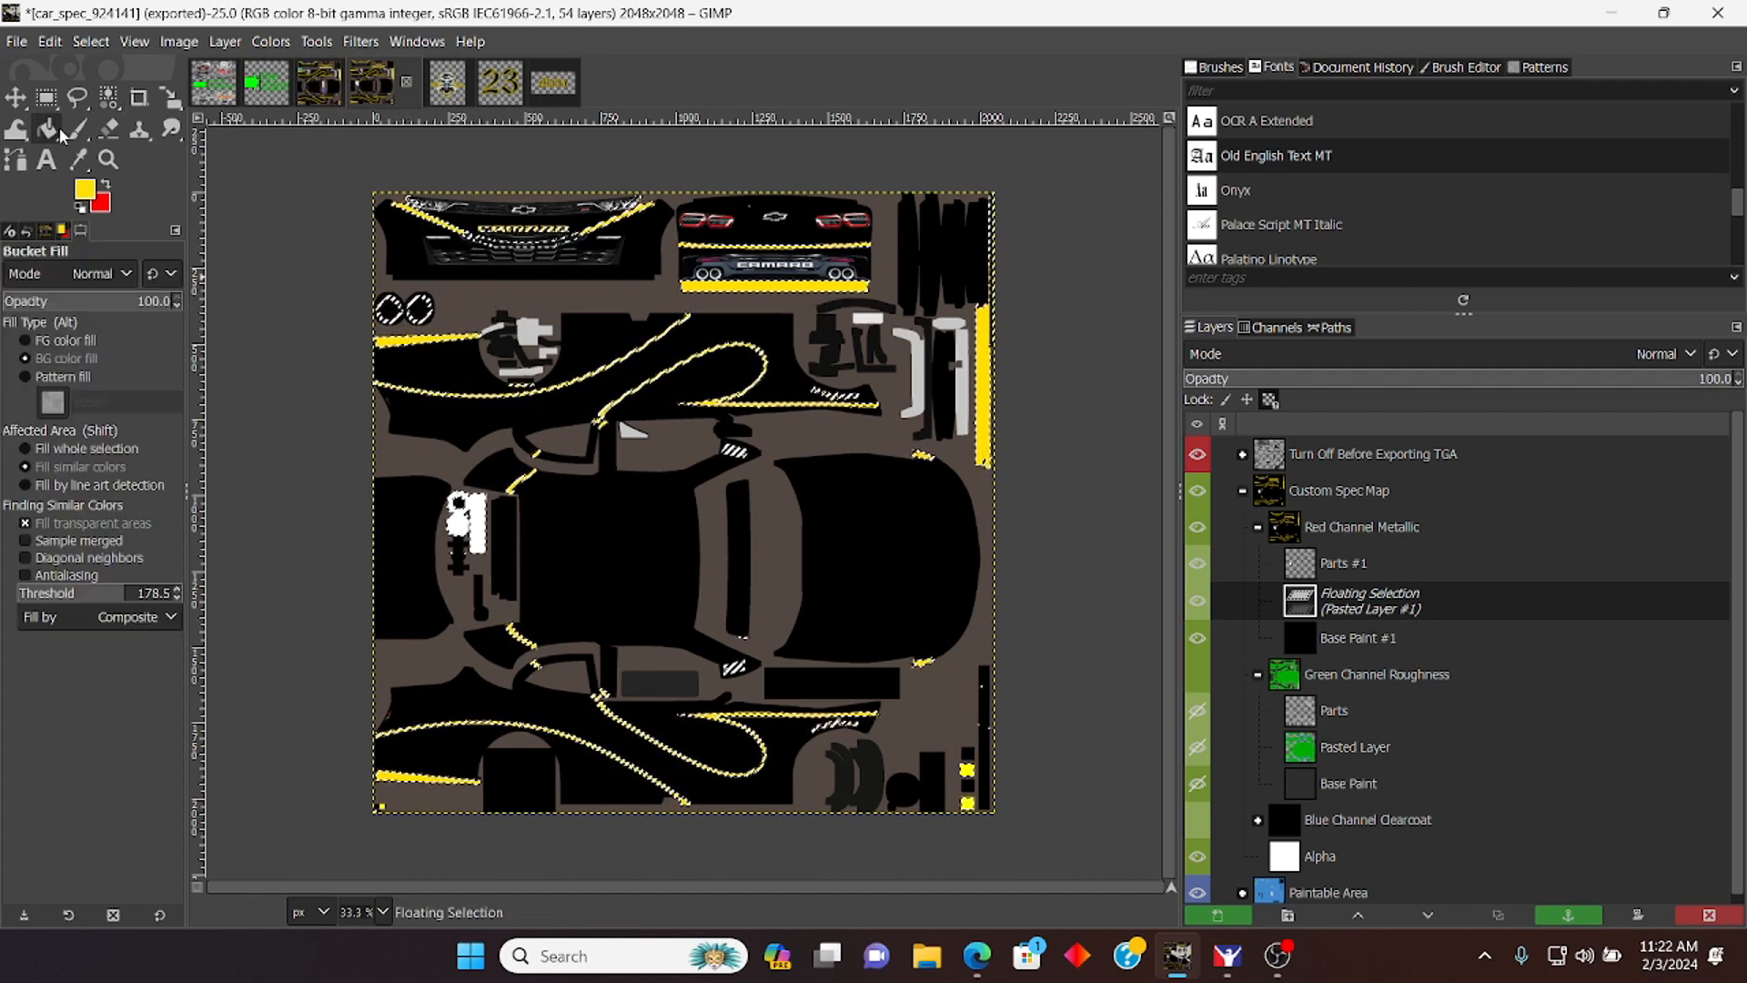
pyautogui.click(424, 337)
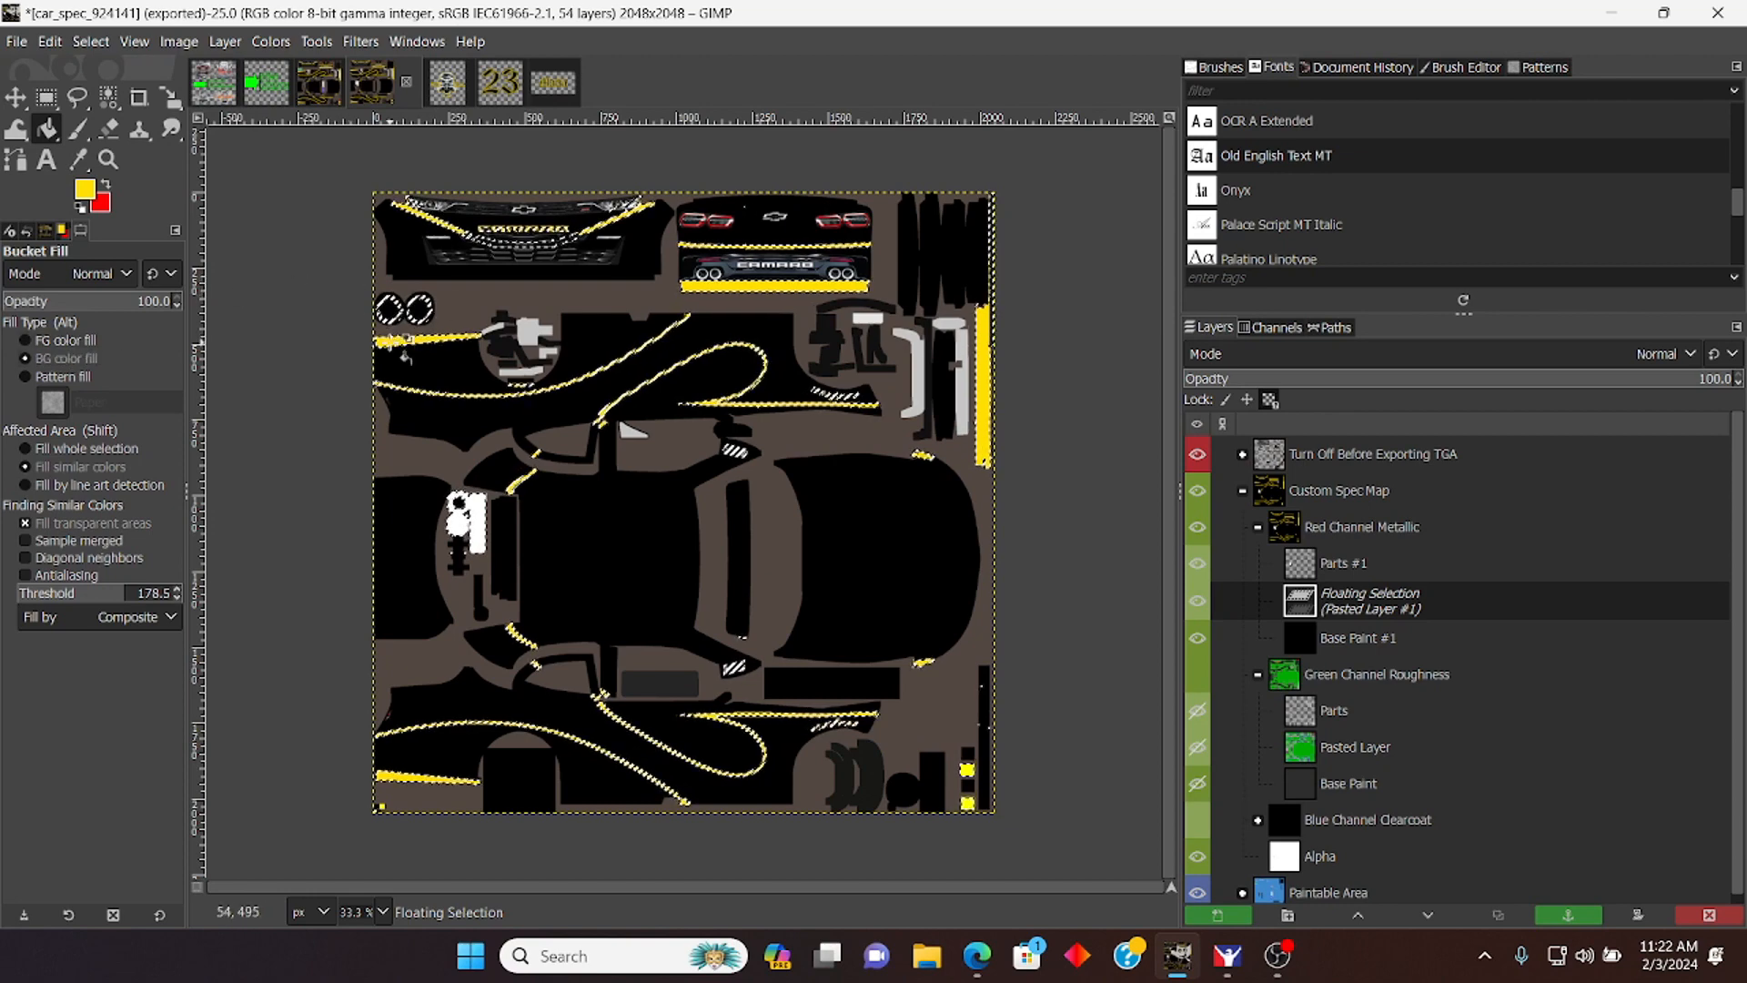
pyautogui.click(390, 387)
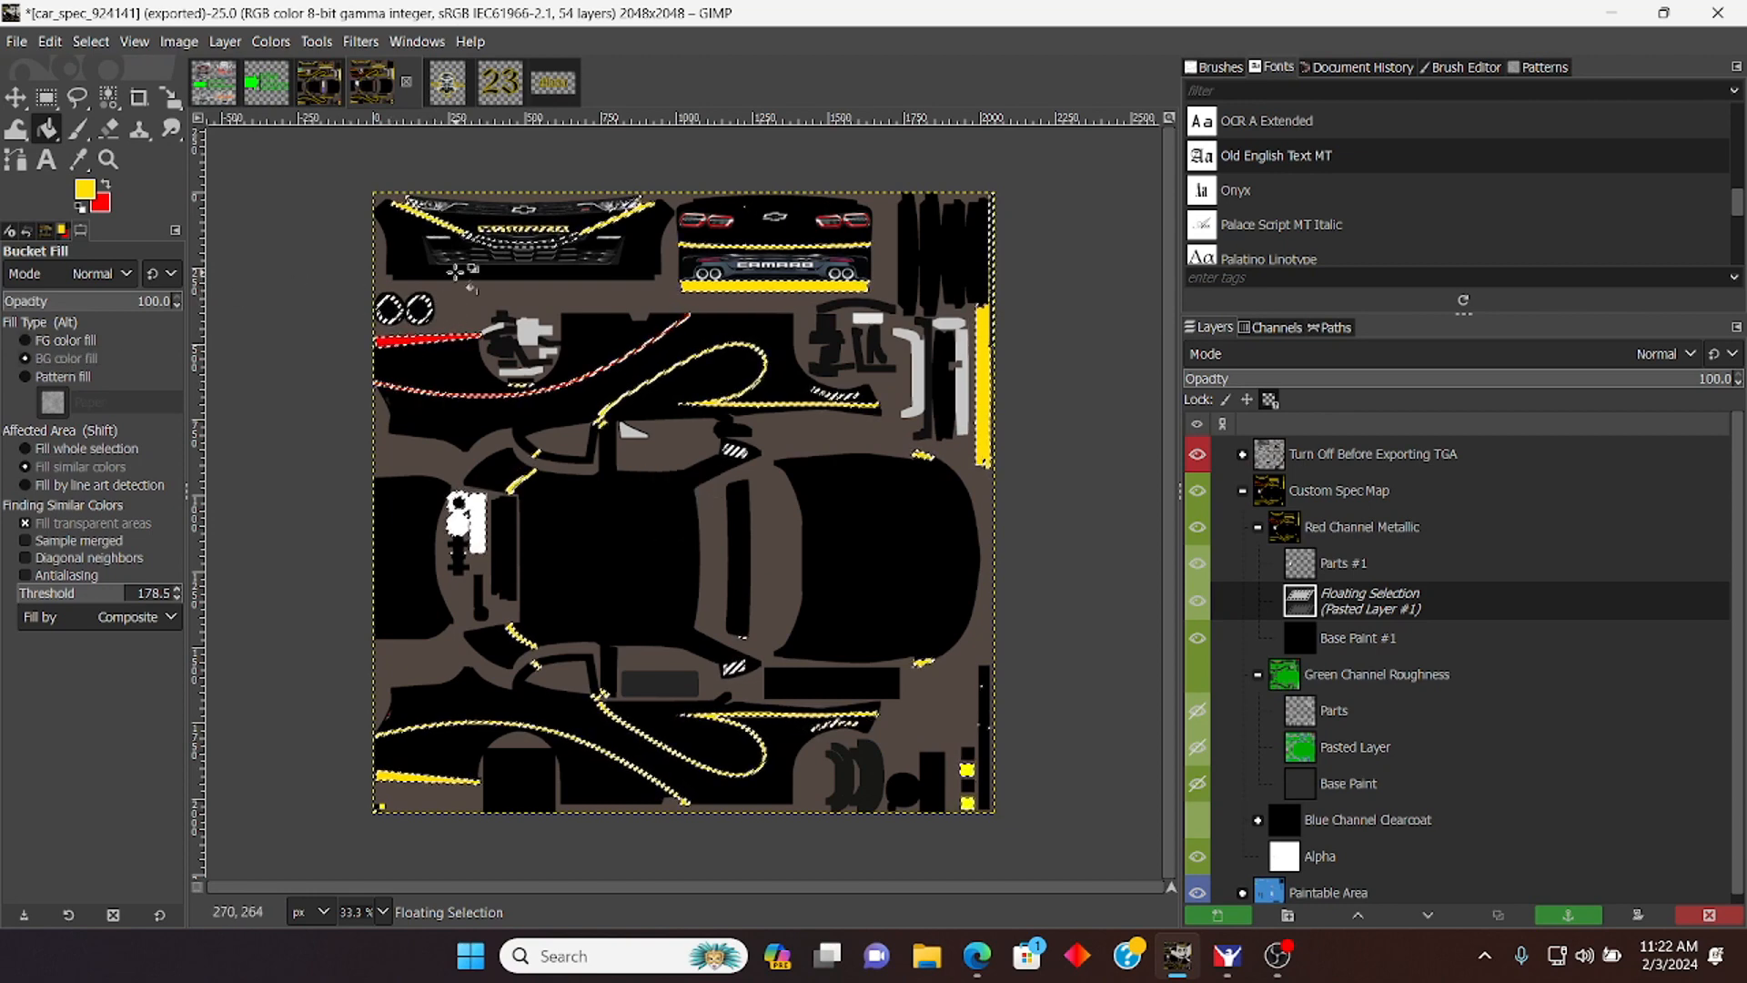
pyautogui.click(427, 218)
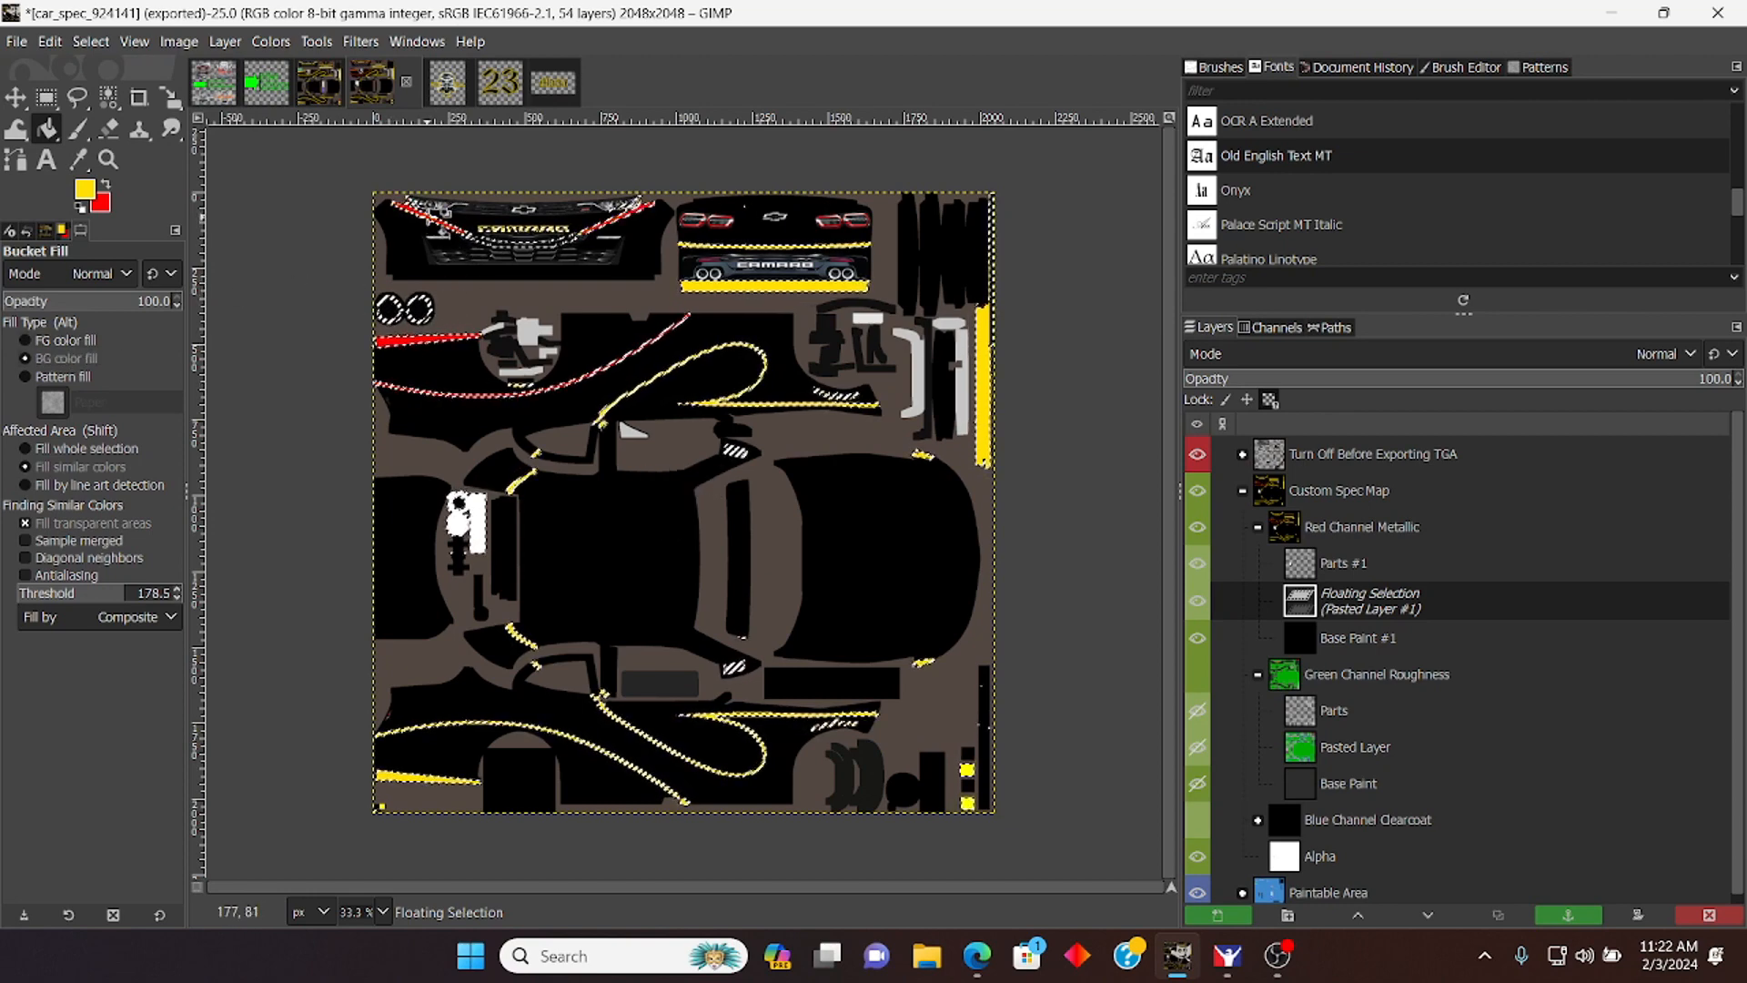
pyautogui.click(798, 287)
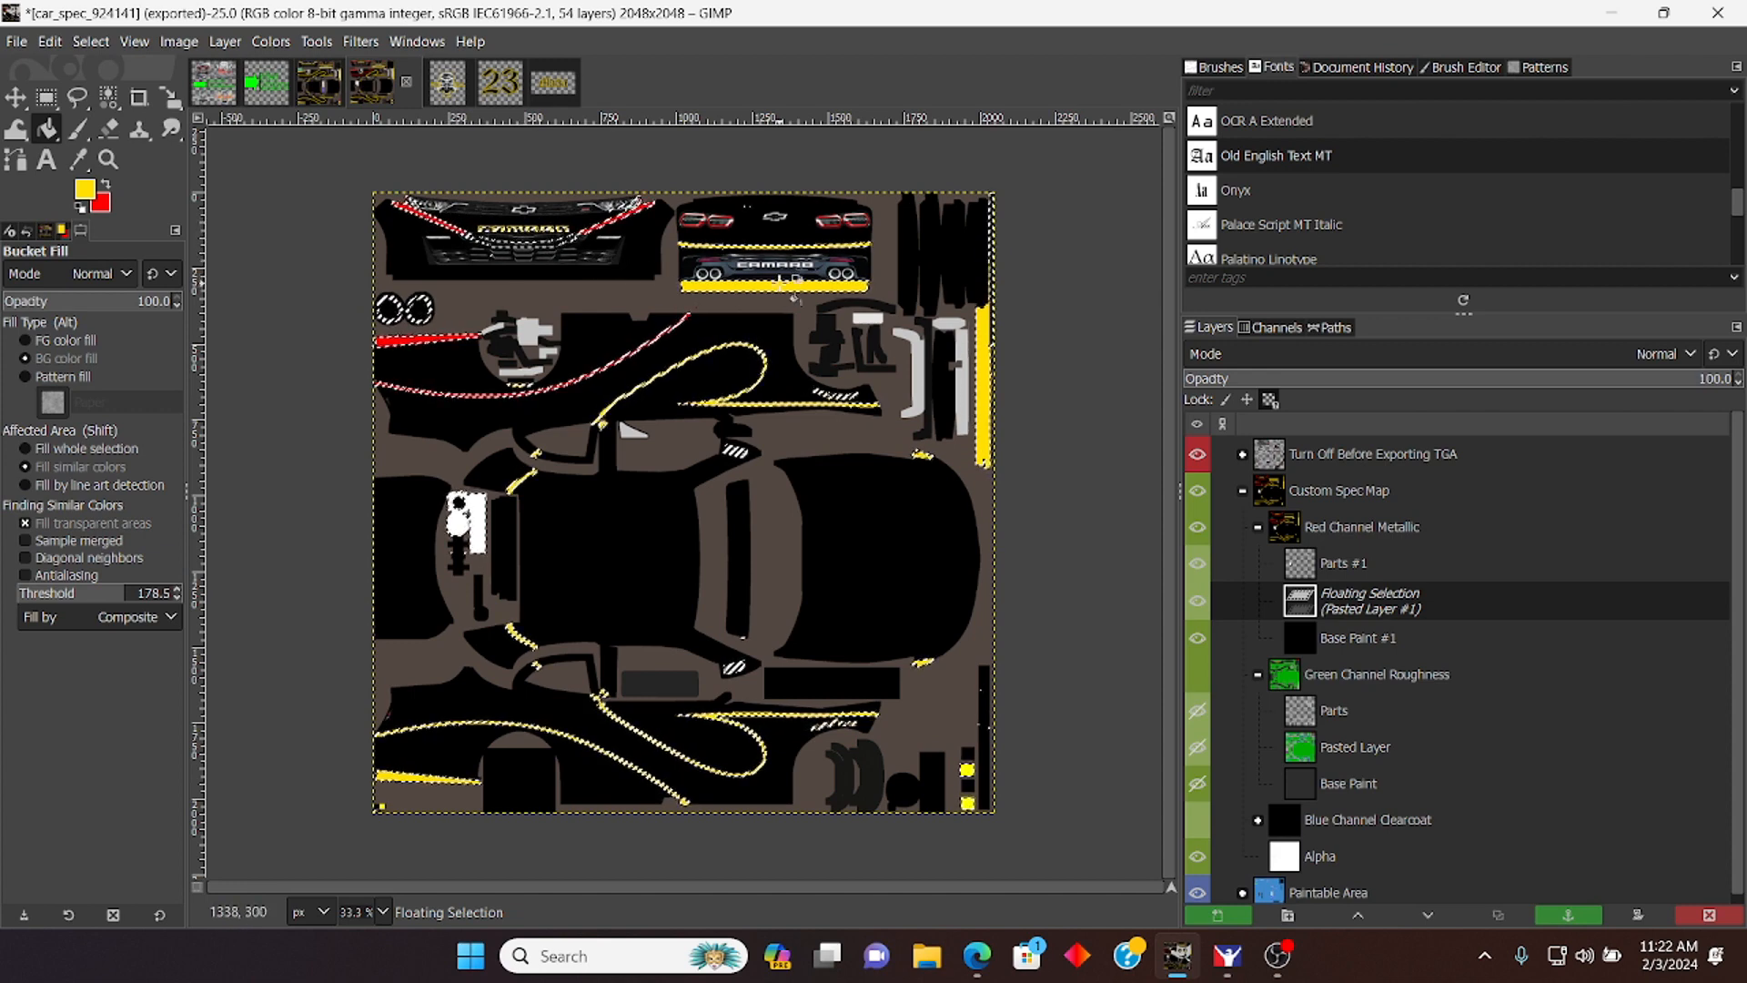
pyautogui.click(782, 246)
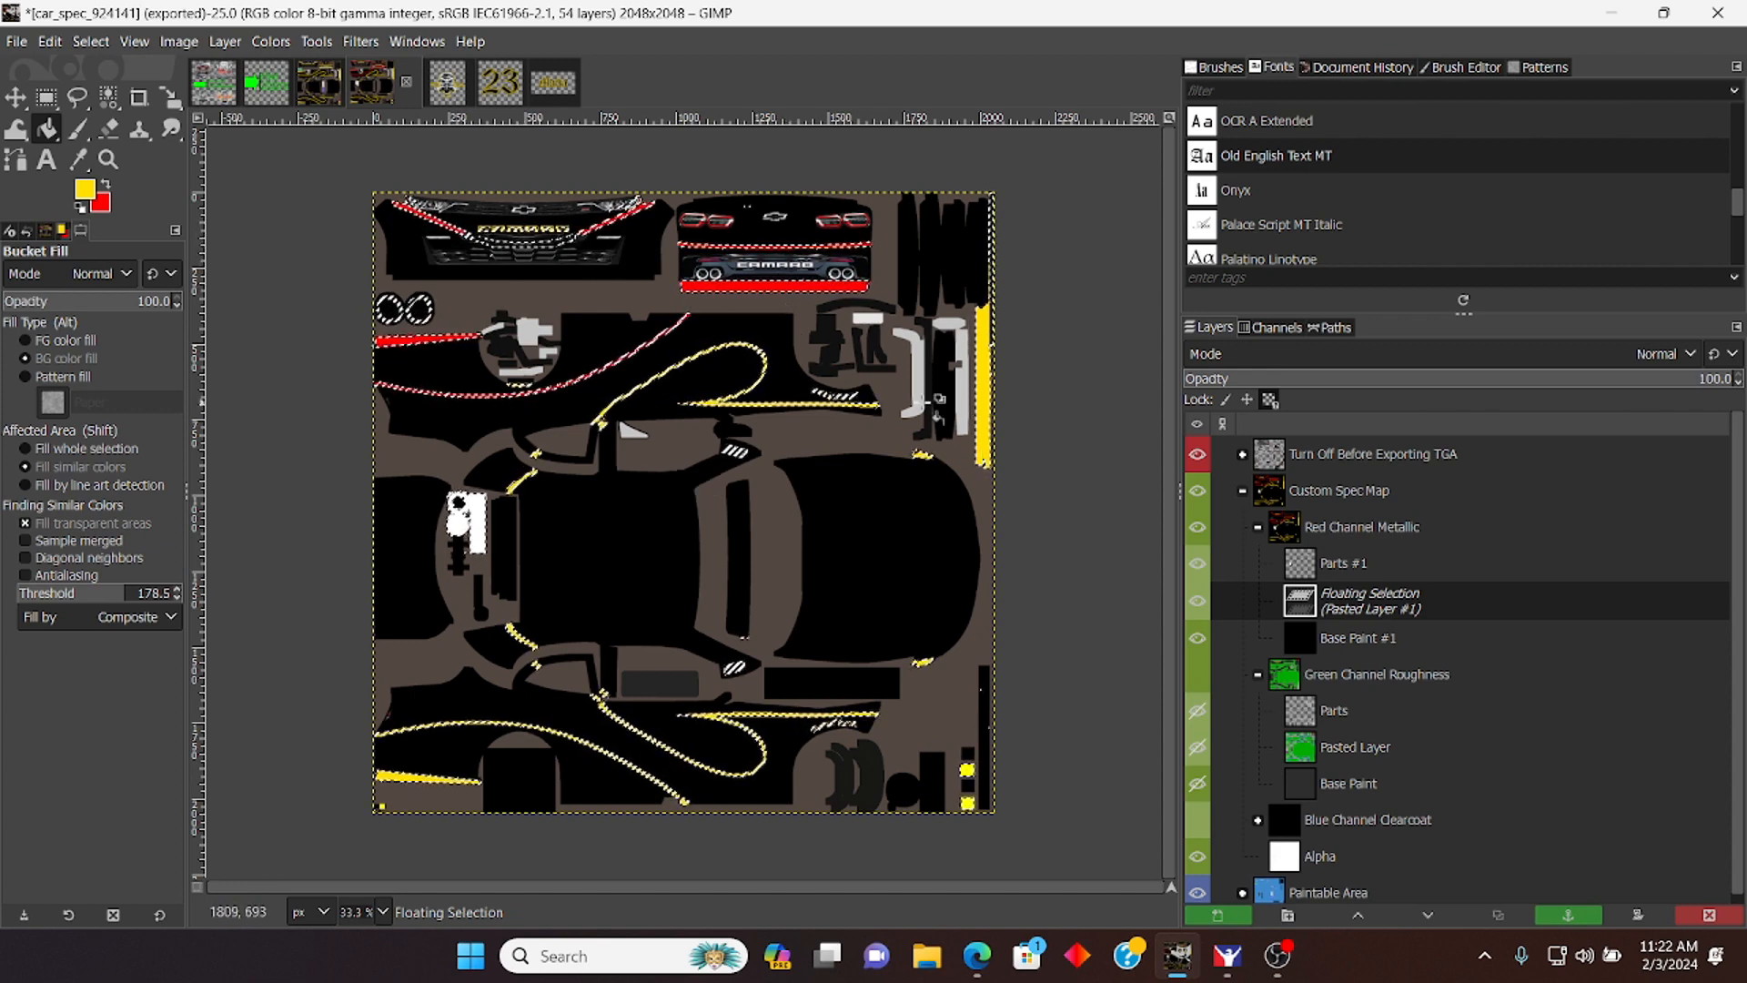
pyautogui.click(983, 387)
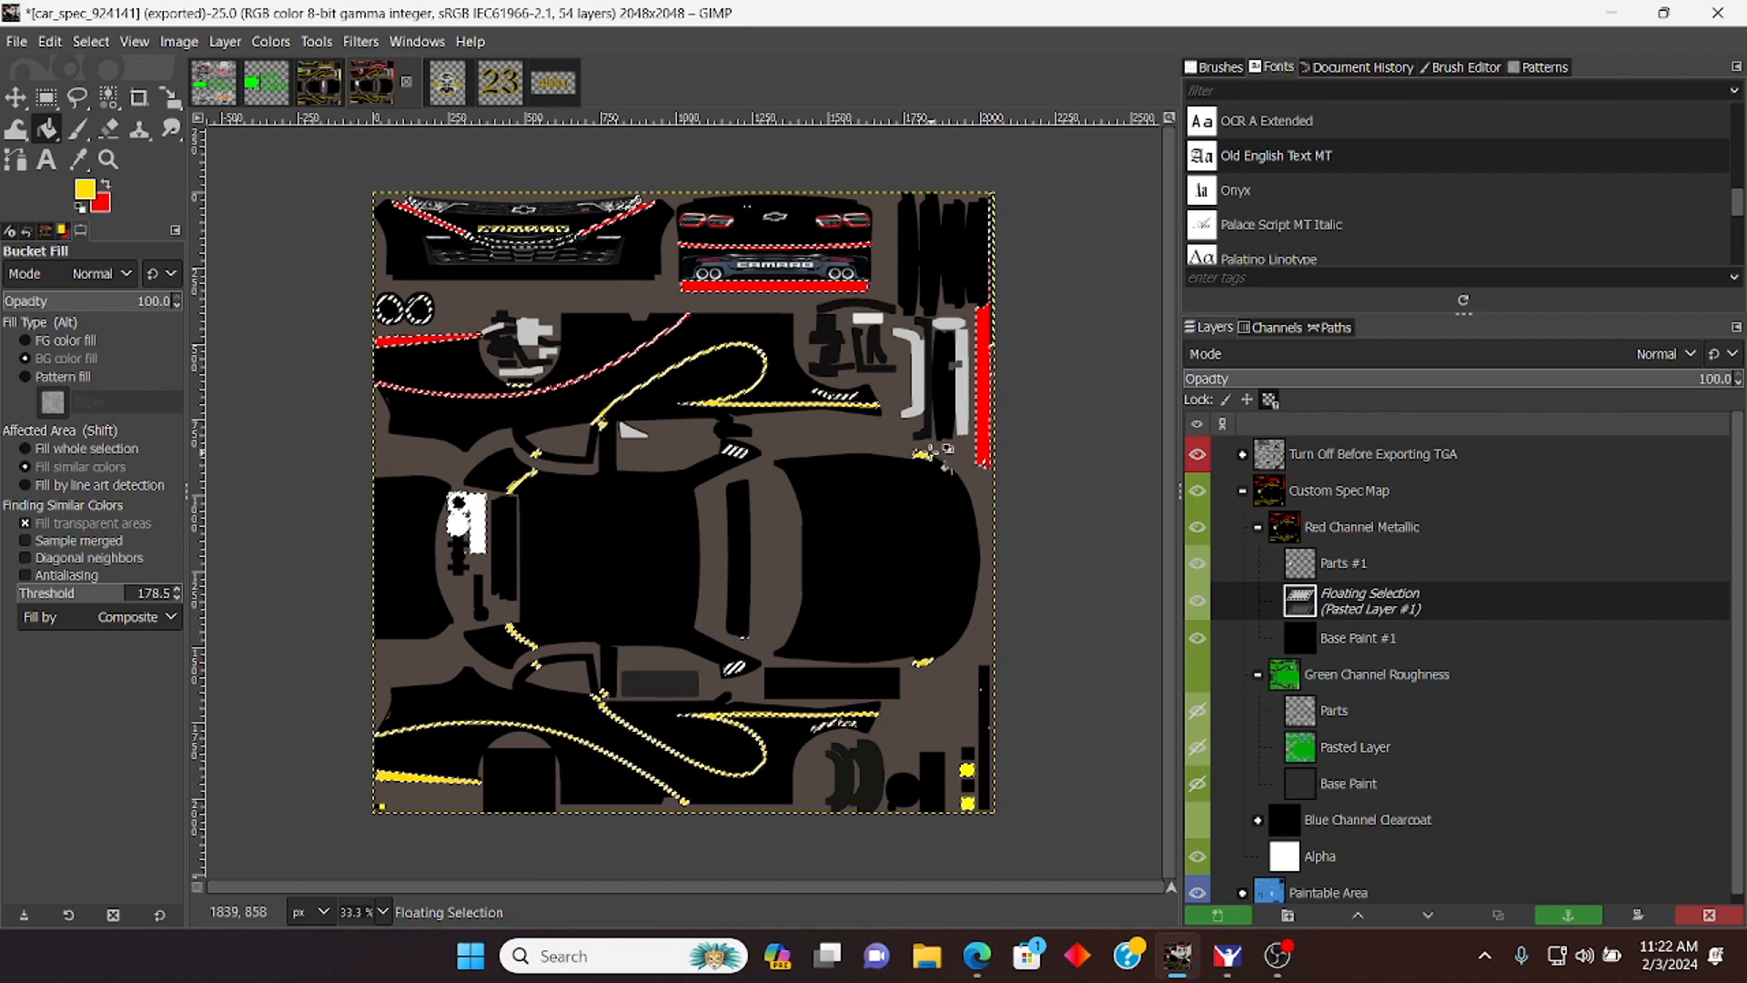
# Step: Fill every letter of the yellow CAMARO lettering on the front bumper with red
pyautogui.click(383, 910)
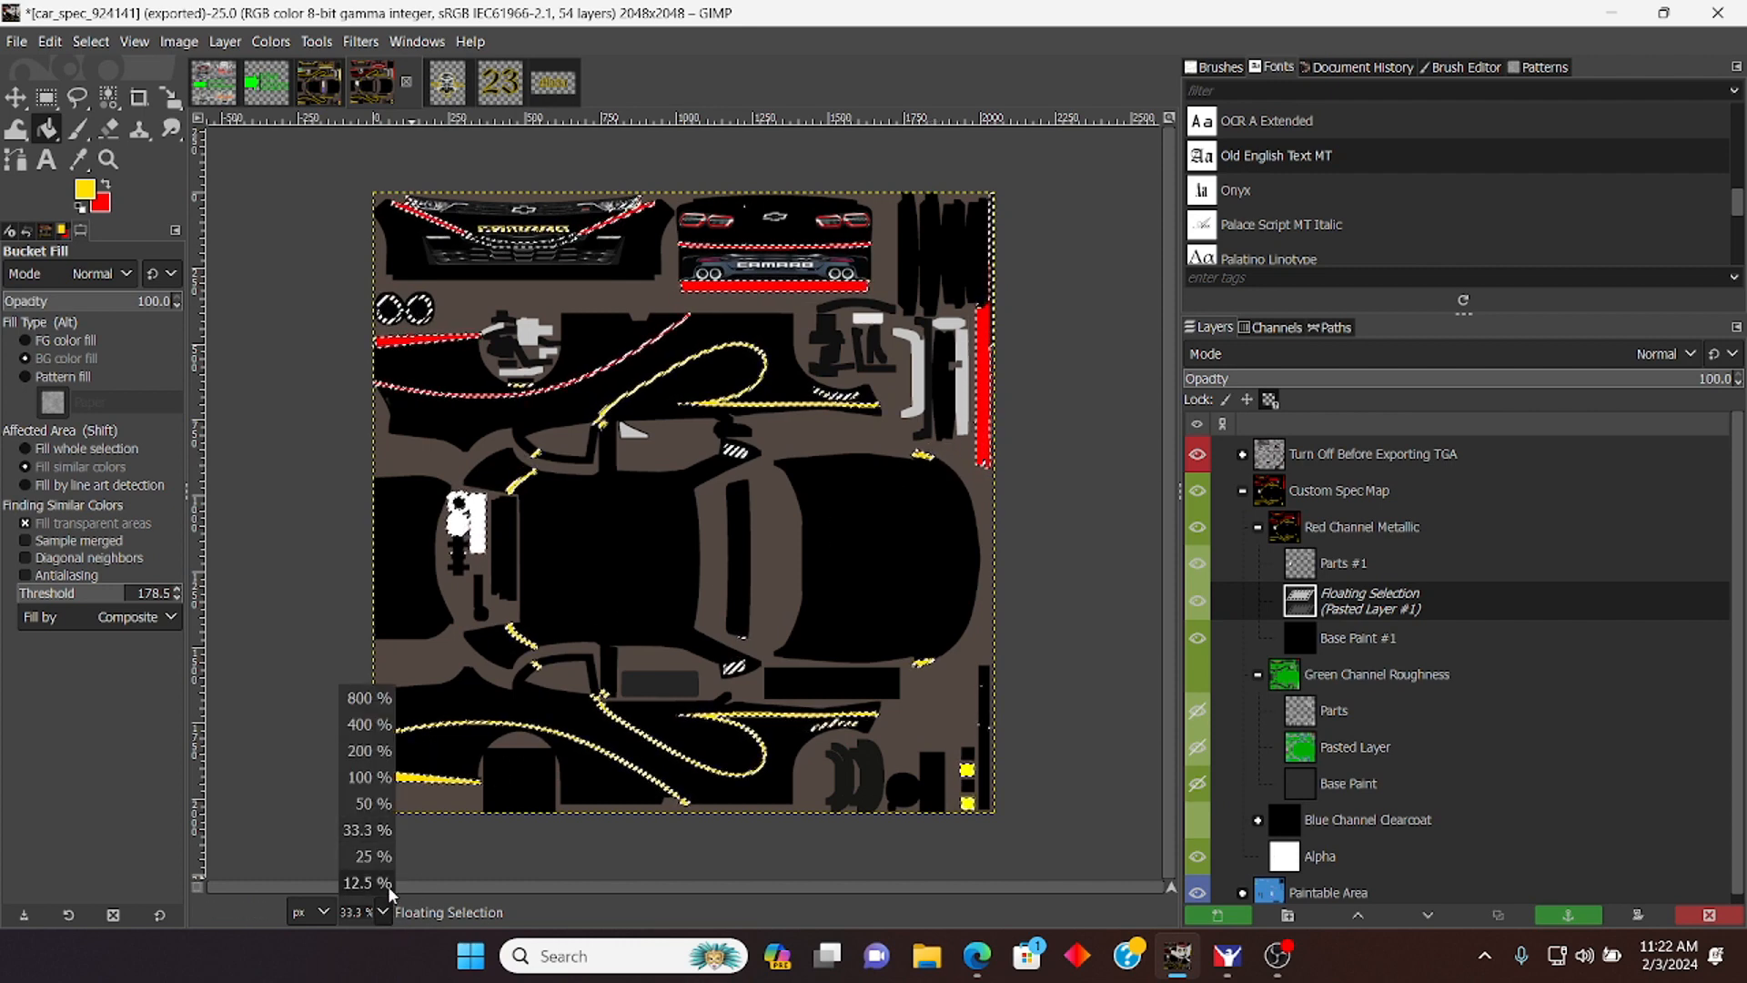
pyautogui.click(373, 752)
pyautogui.scroll(15, 425, 669)
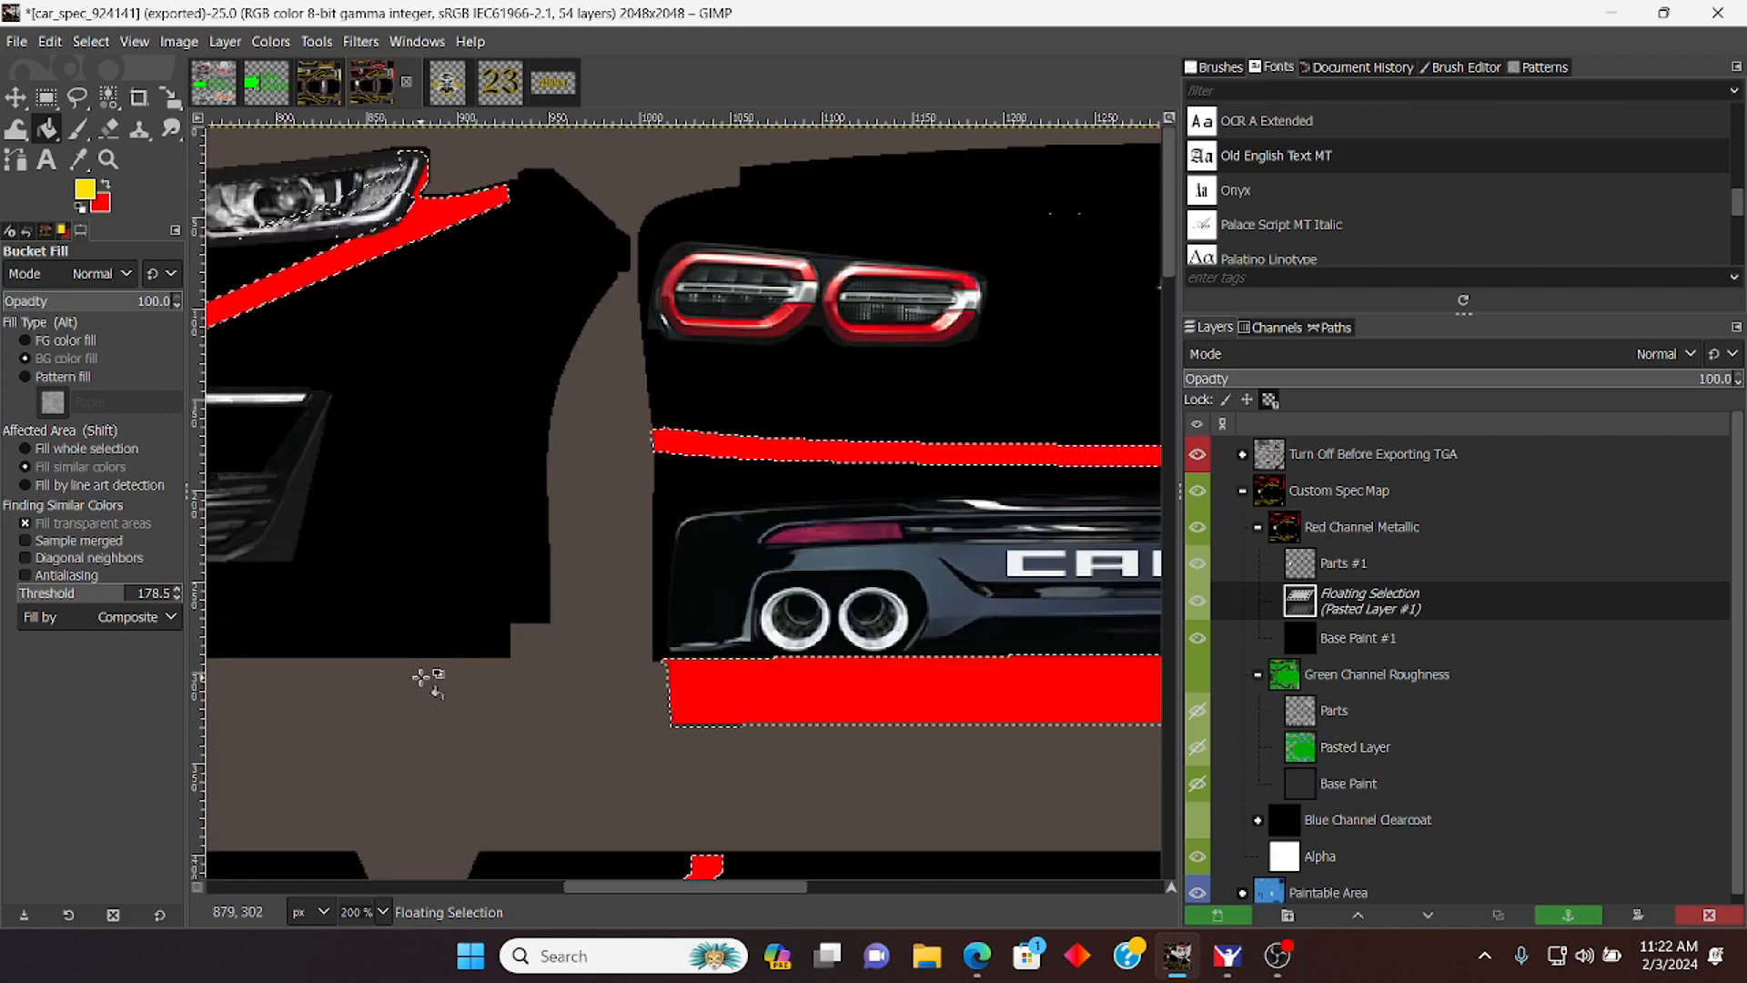
pyautogui.moveTo(635, 888); pyautogui.dragTo(411, 887)
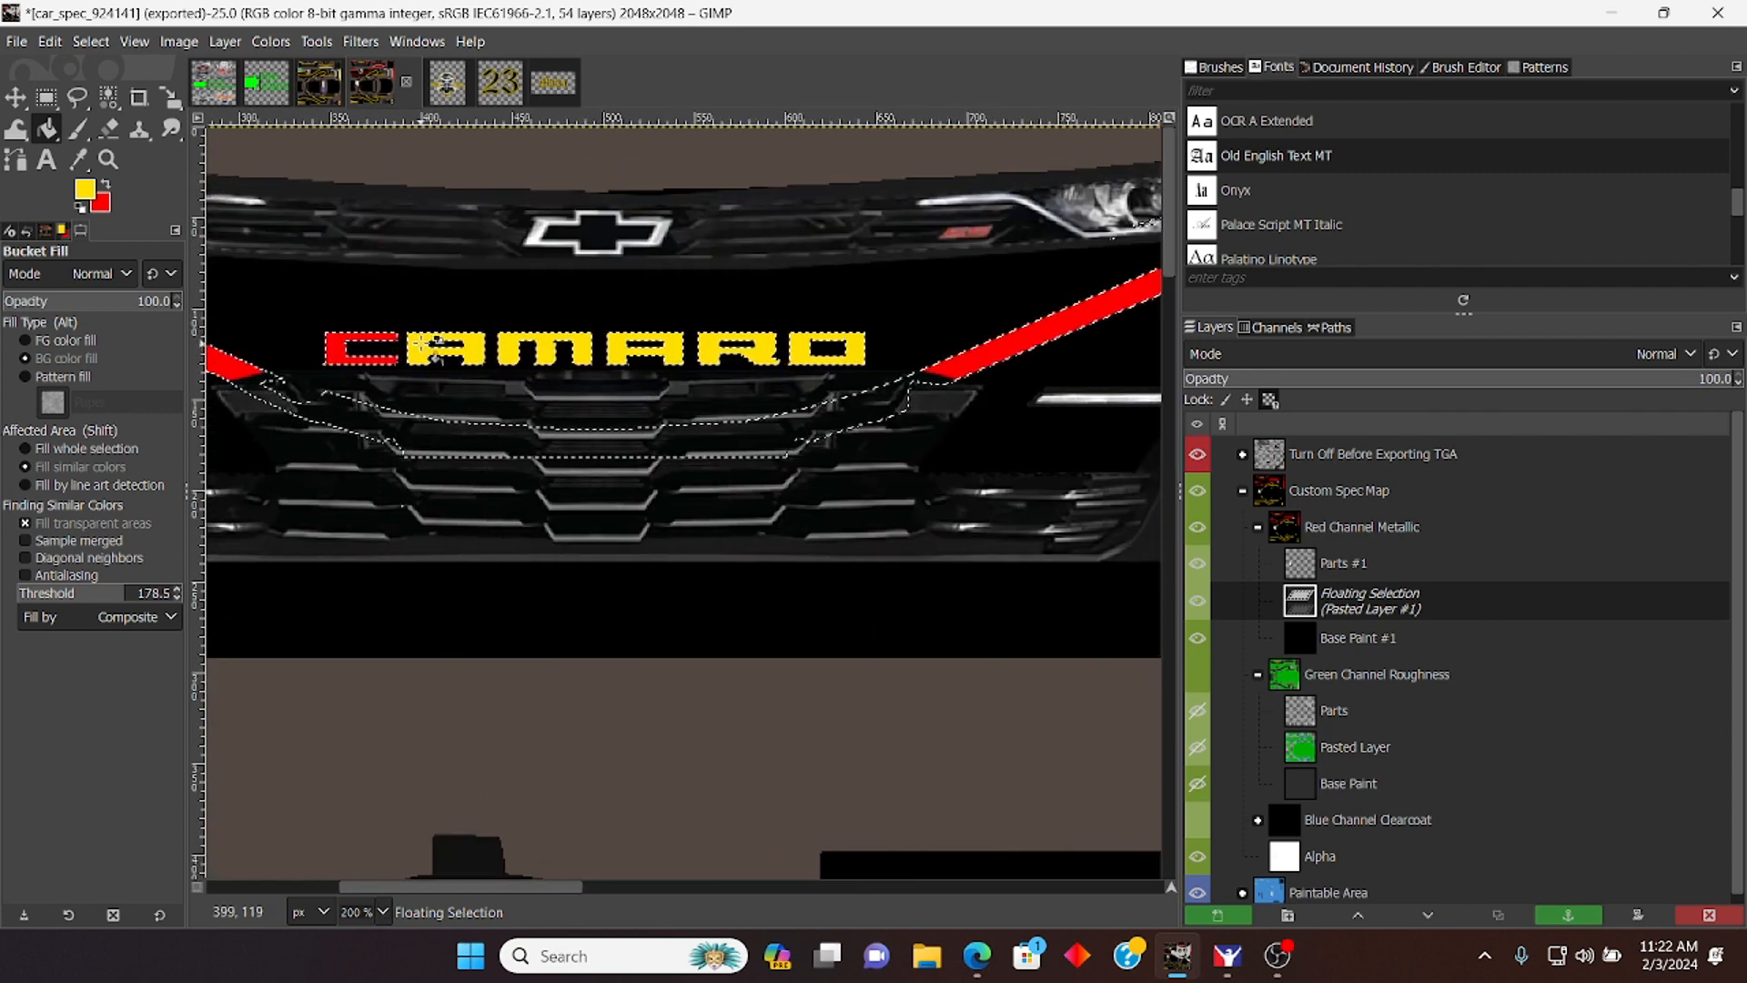
pyautogui.click(525, 349)
pyautogui.click(621, 349)
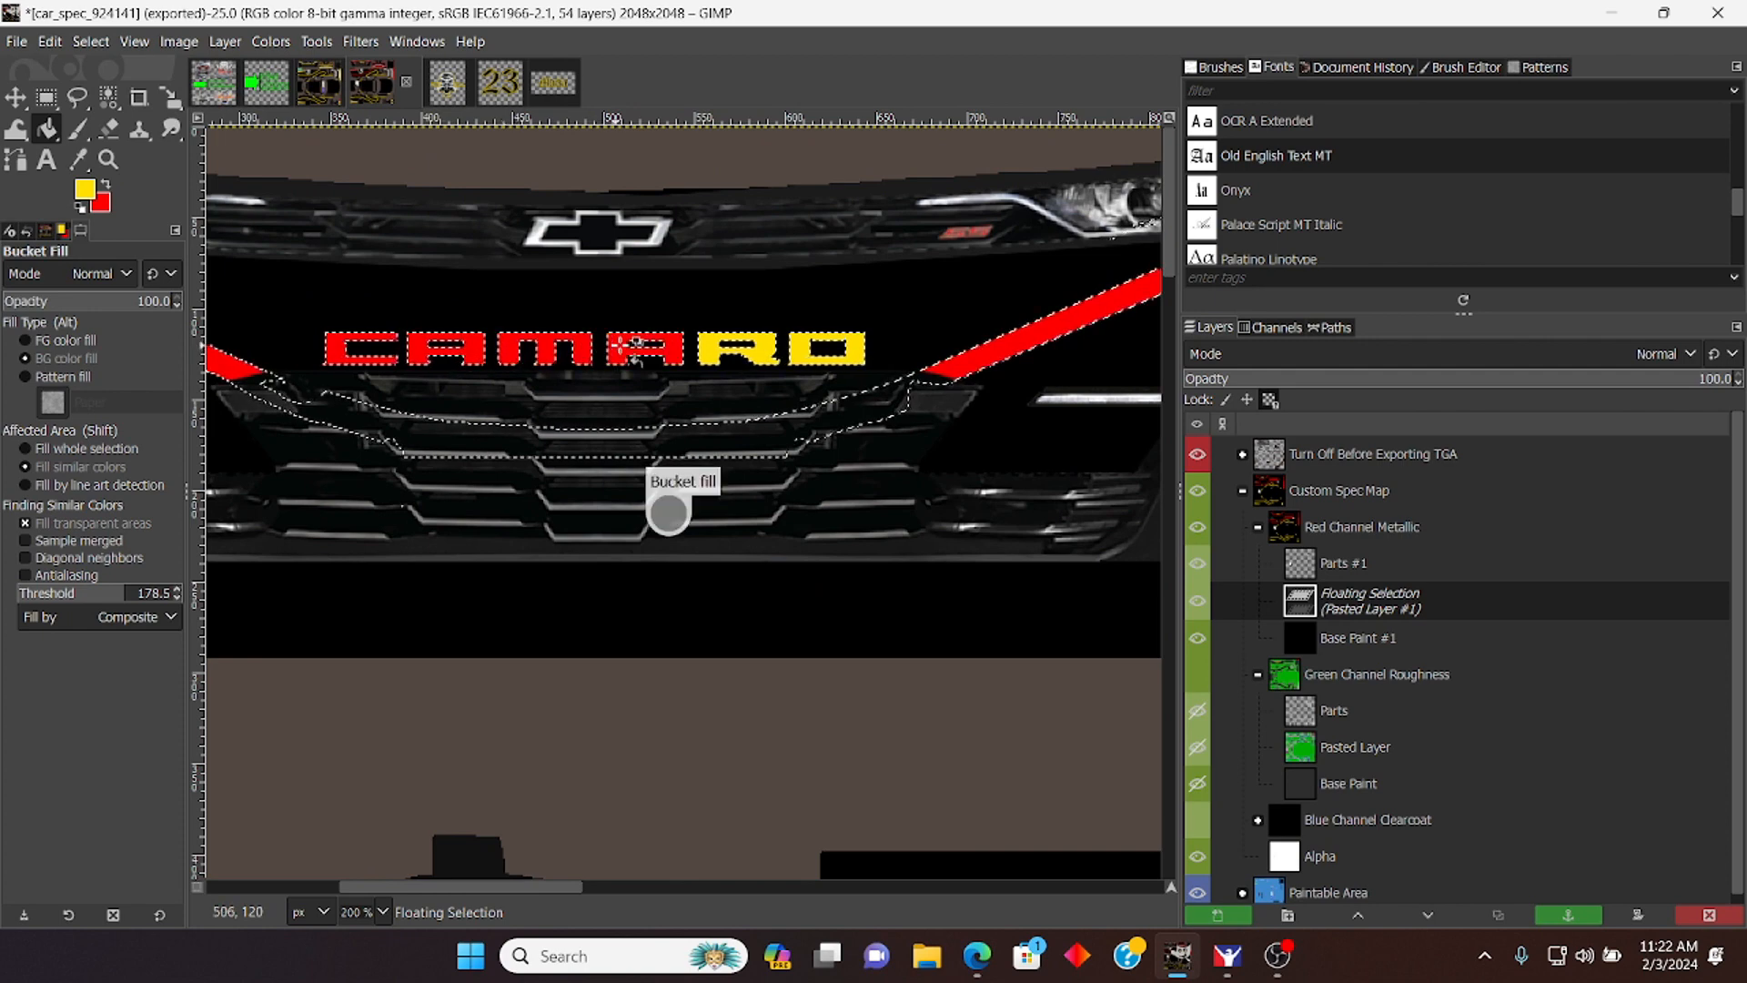
pyautogui.click(712, 348)
pyautogui.click(804, 353)
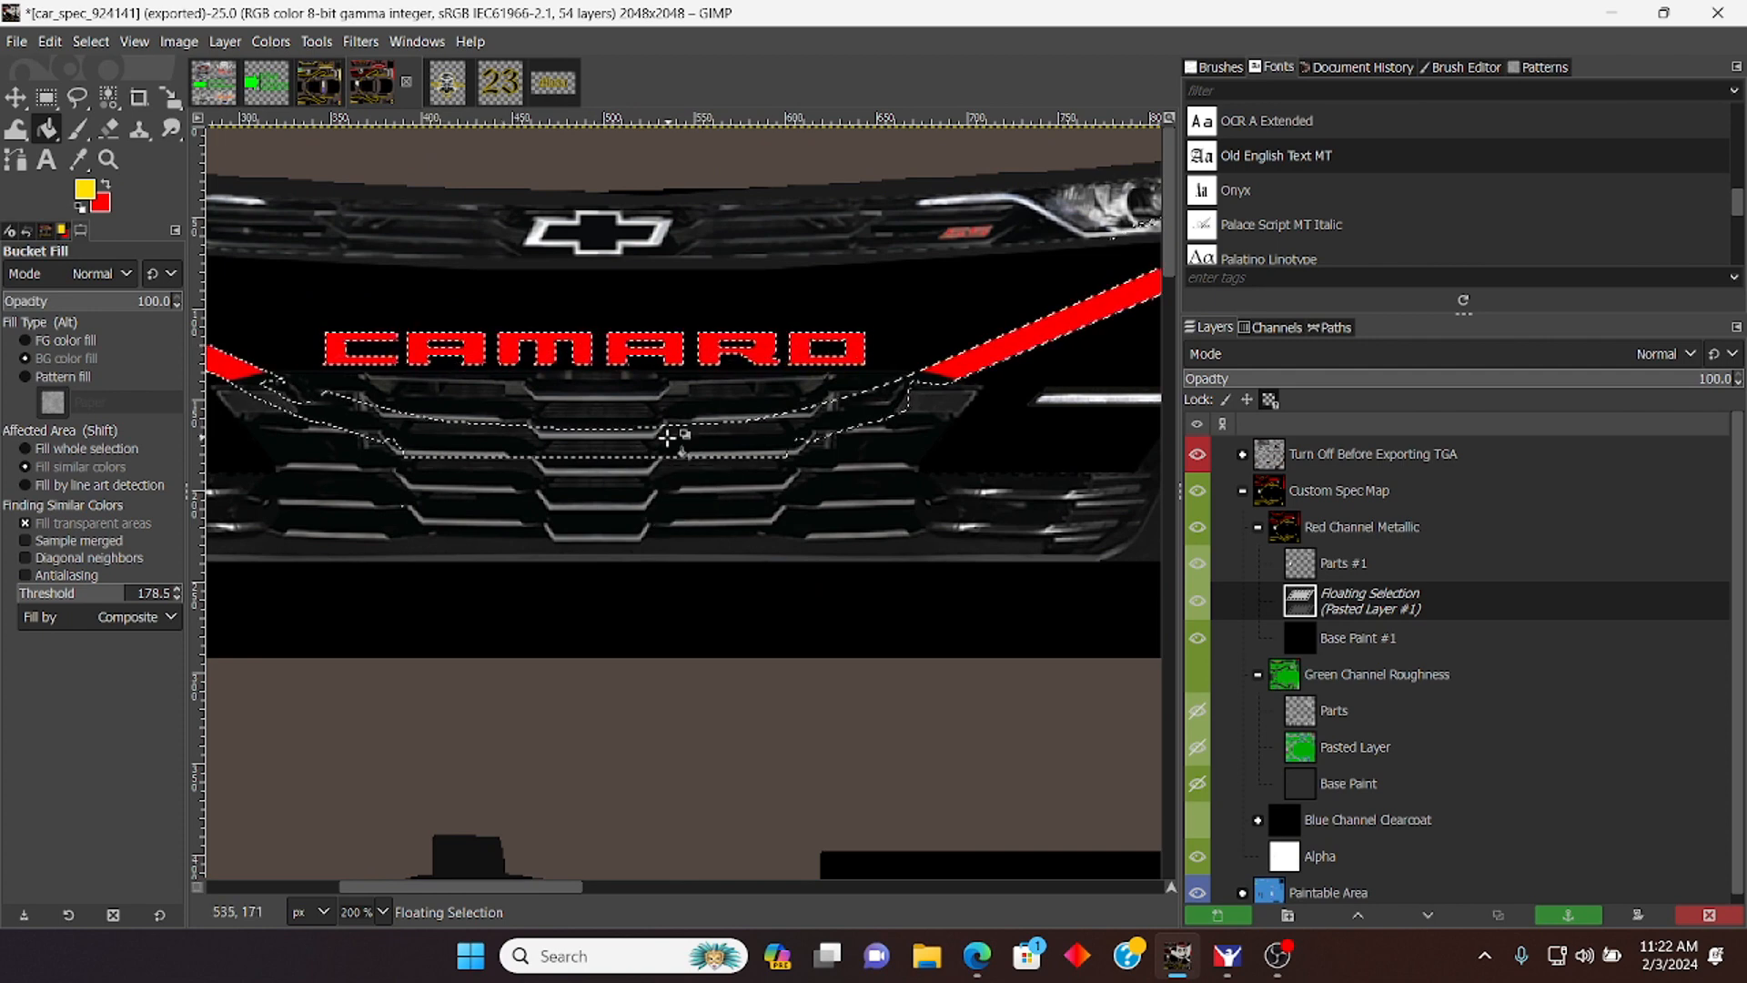
# Step: Fill the upper wheel-arch sliver, the curved upper side stripe and the stripe pieces around the upper window with red
pyautogui.scroll(-5, 643, 499)
pyautogui.click(592, 721)
pyautogui.click(592, 721)
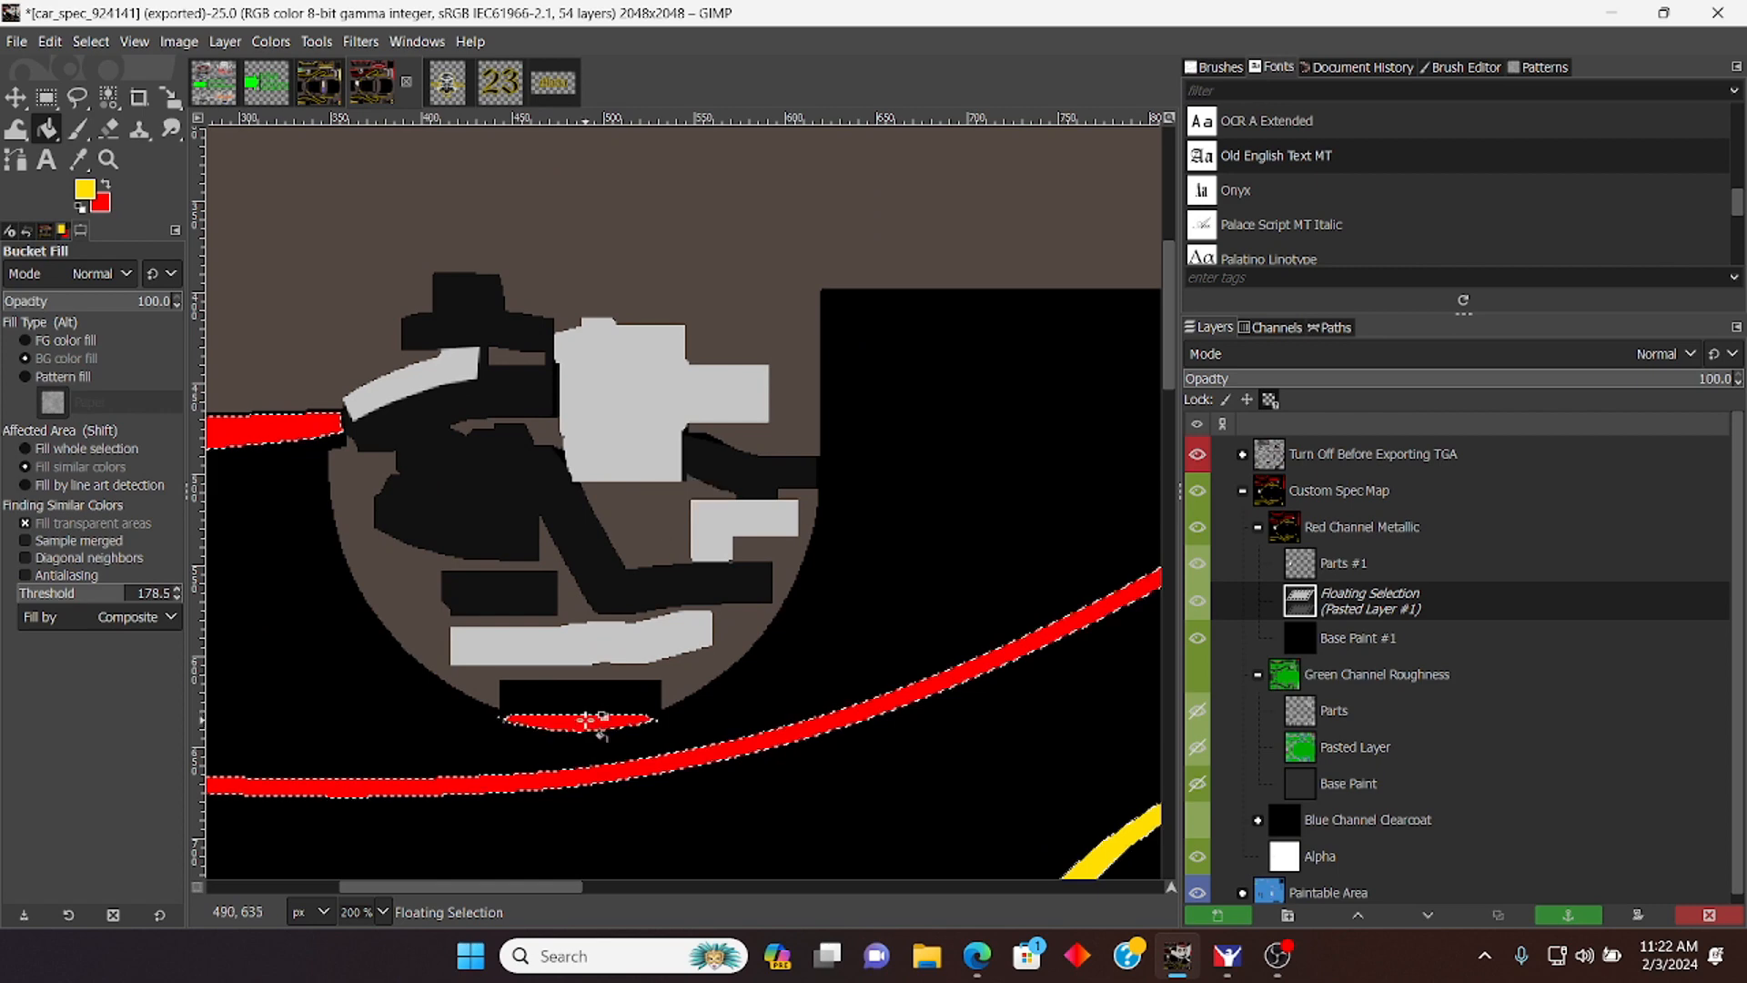
pyautogui.scroll(-5, 592, 721)
pyautogui.click(1092, 302)
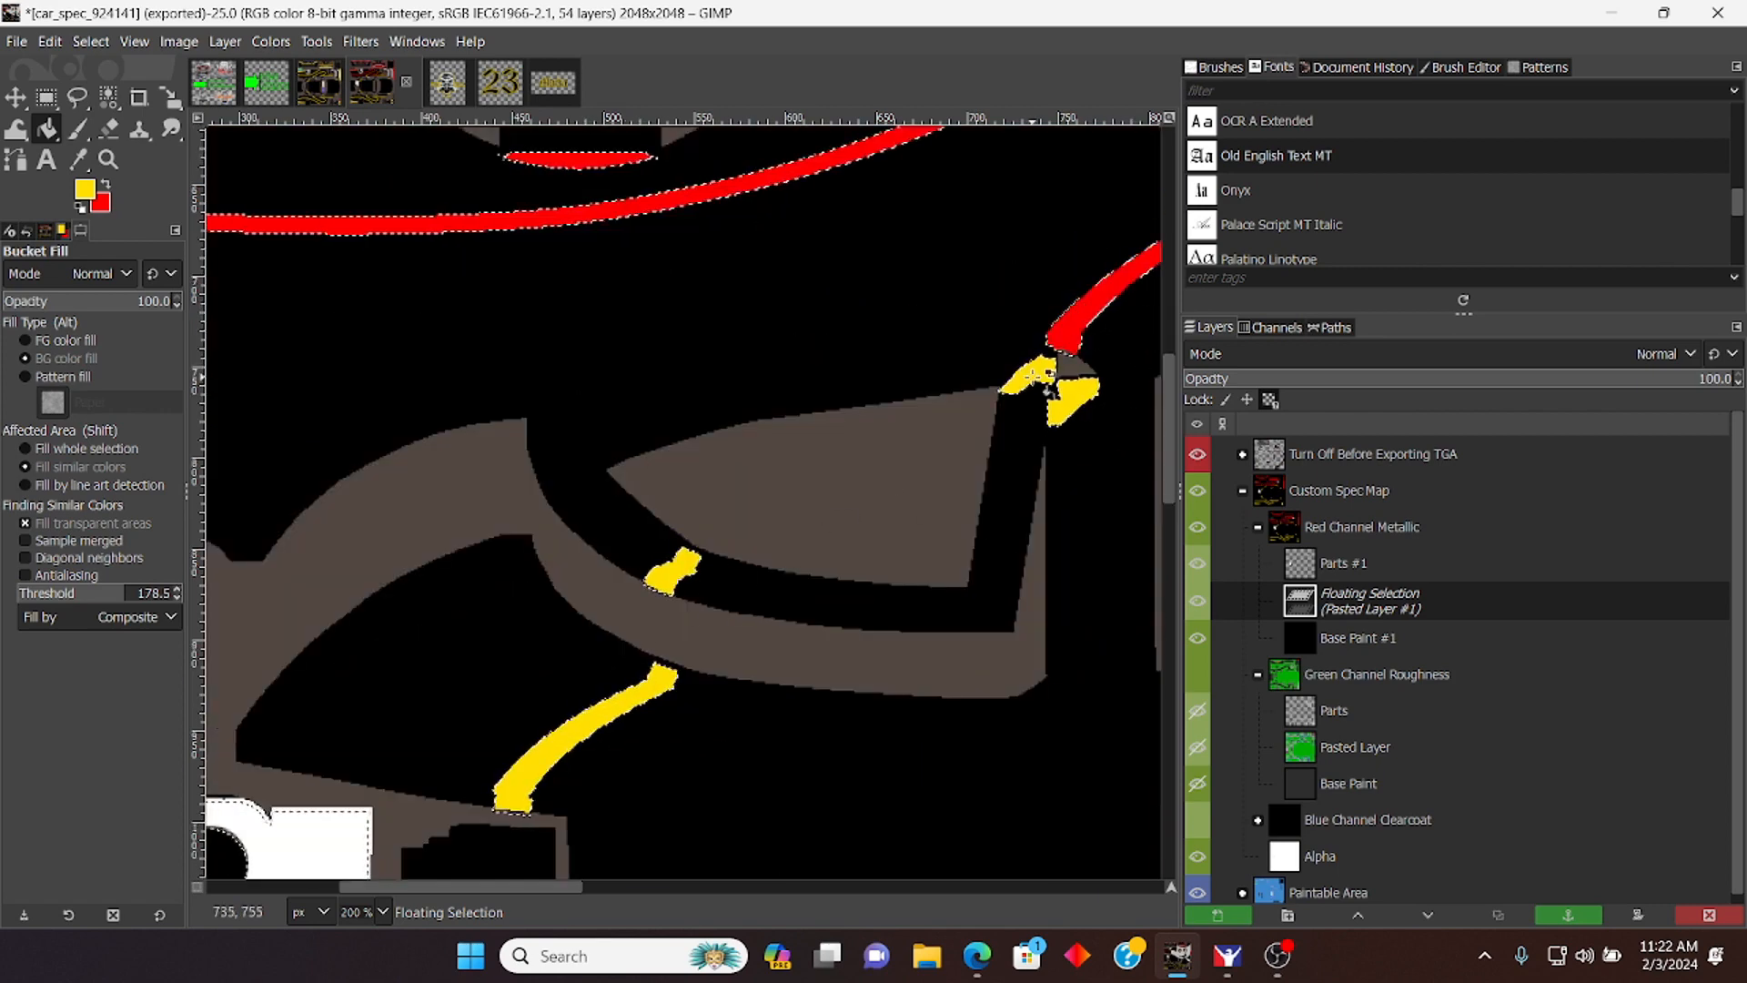
pyautogui.click(1028, 374)
pyautogui.click(1077, 396)
pyautogui.click(669, 573)
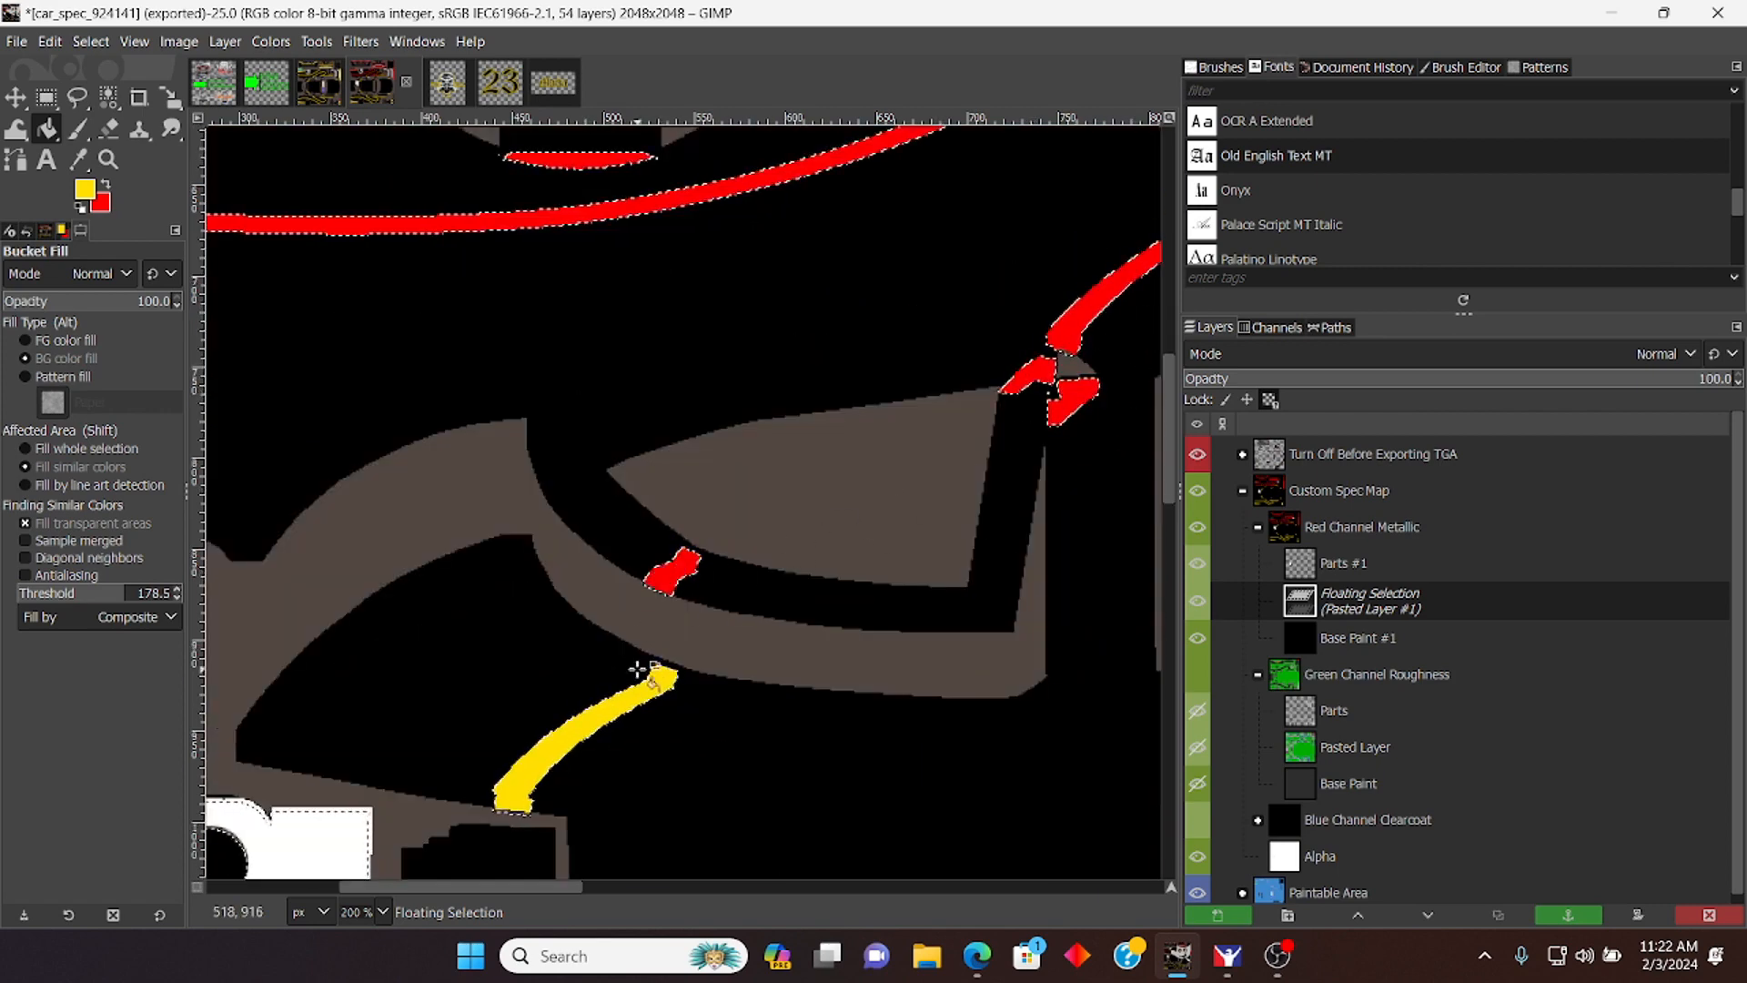
pyautogui.click(637, 686)
# Step: Fill the mirrored stripe pieces around the lower window and the curved stripe leading from it with red
pyautogui.scroll(-10, 646, 683)
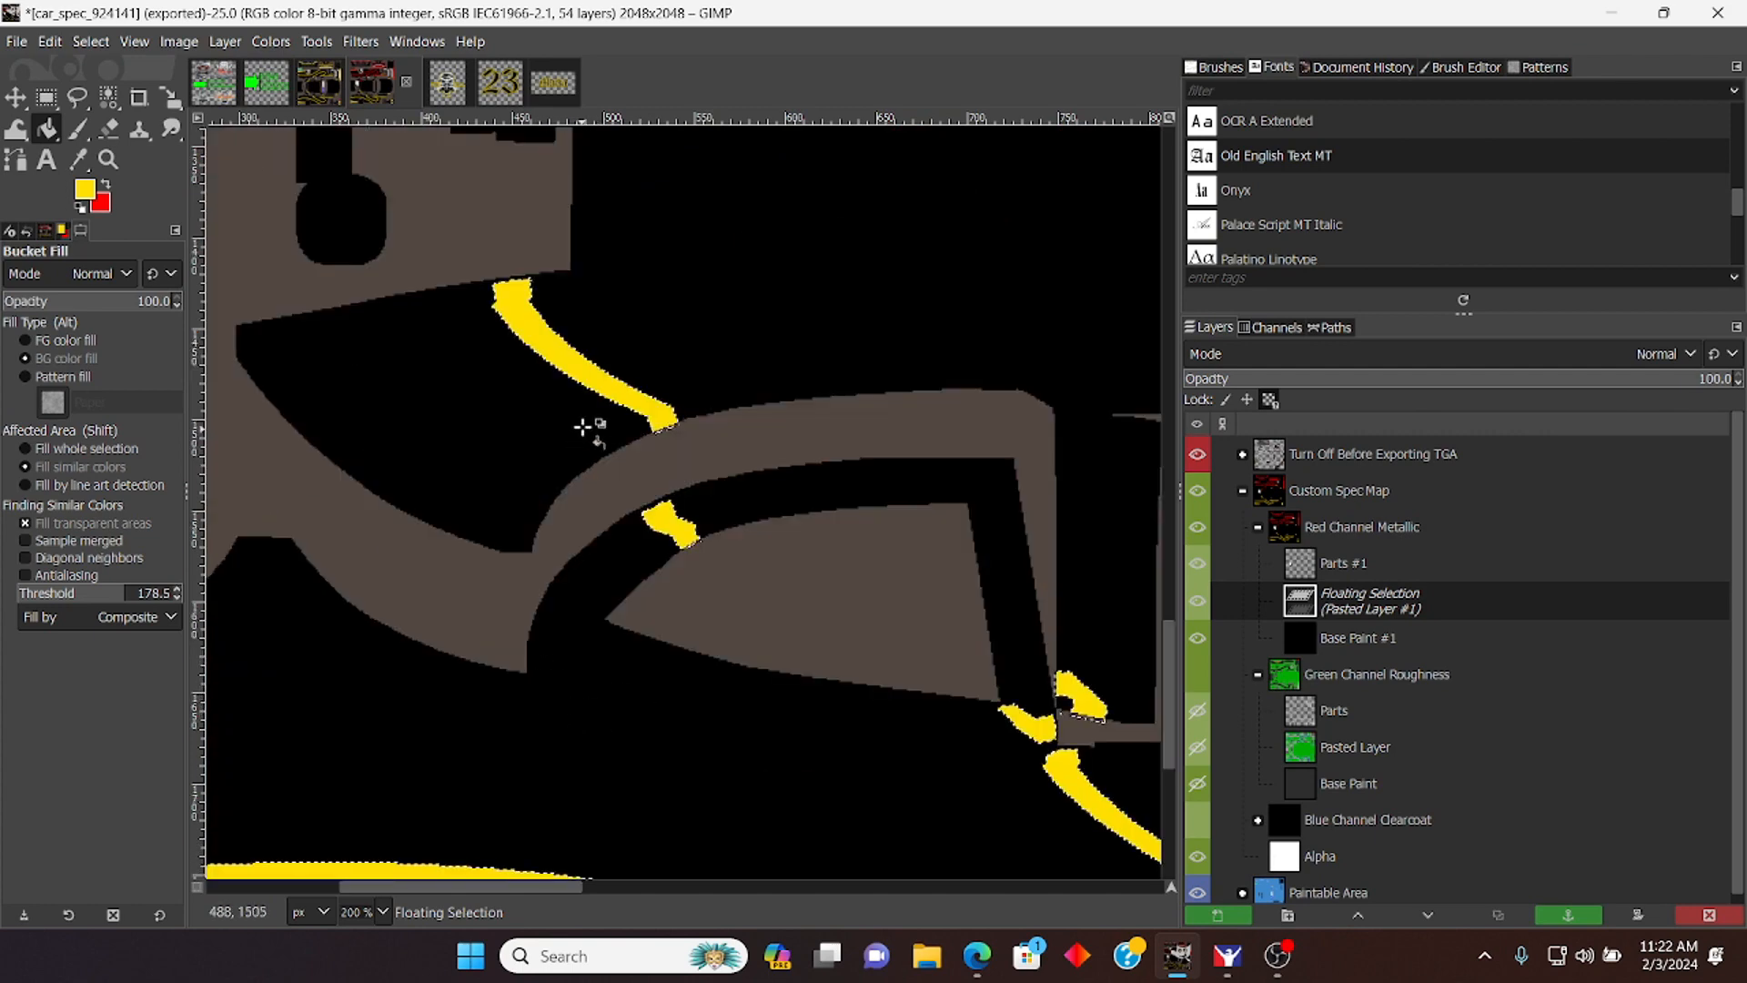
pyautogui.click(611, 394)
pyautogui.click(666, 522)
pyautogui.click(1079, 696)
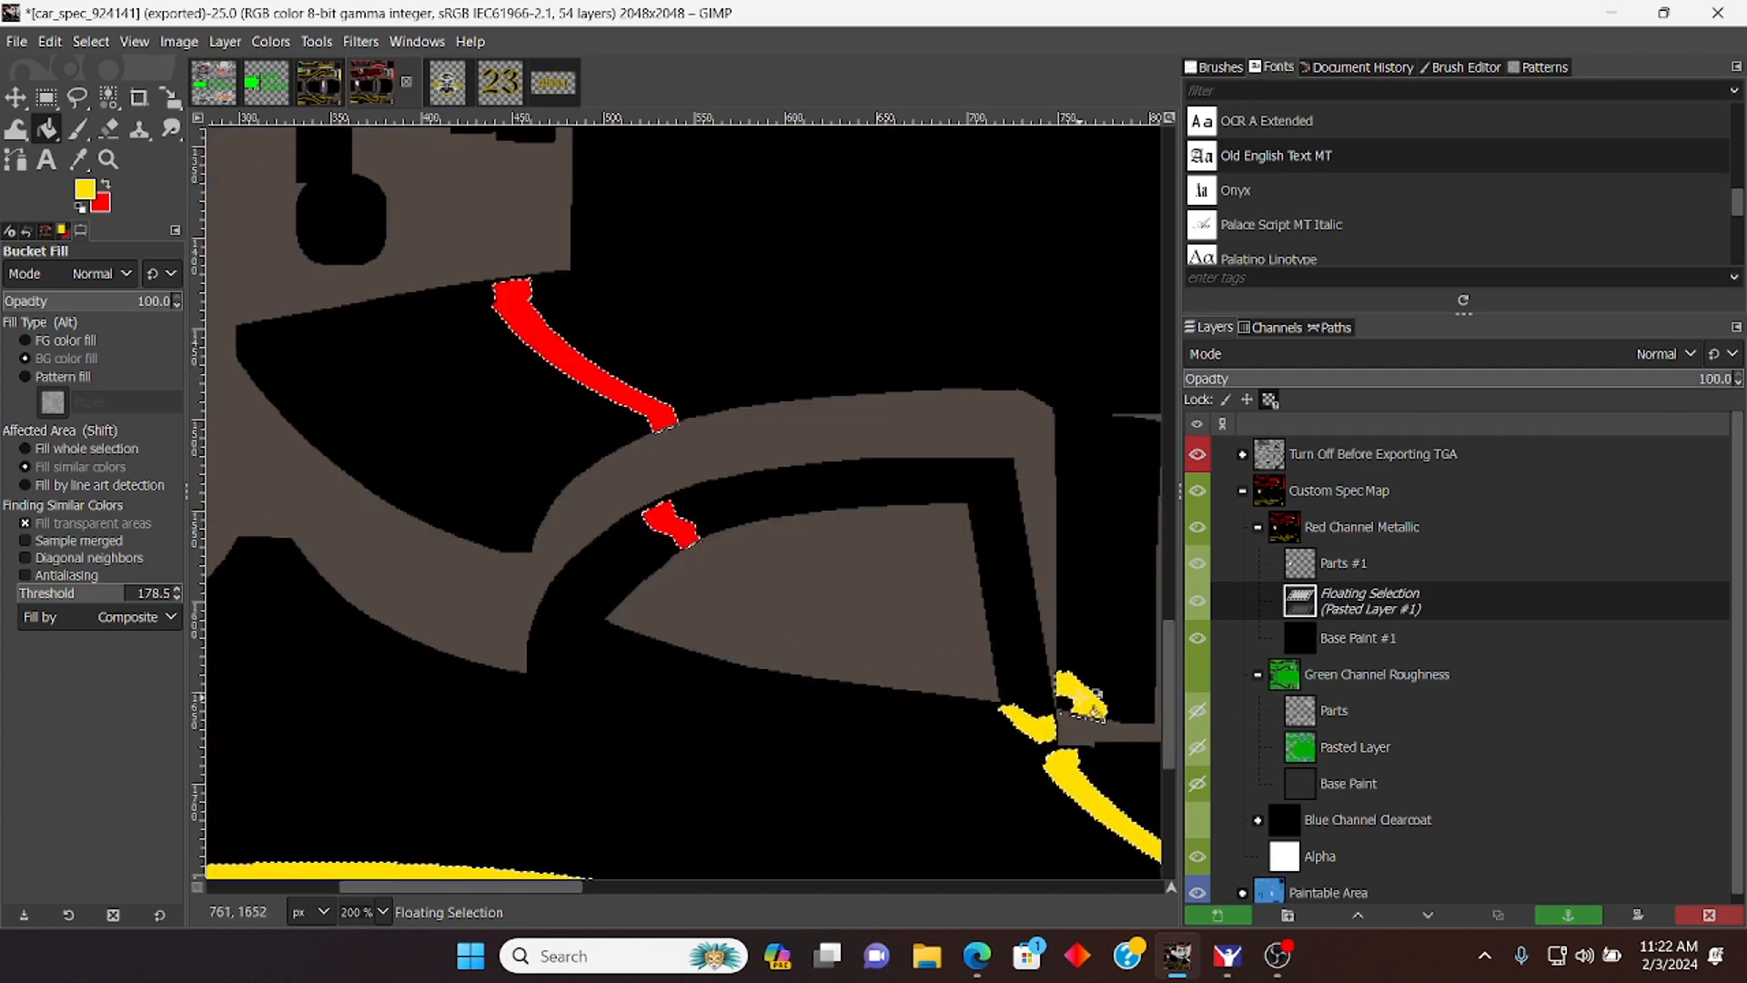
pyautogui.click(1026, 724)
pyautogui.click(1092, 791)
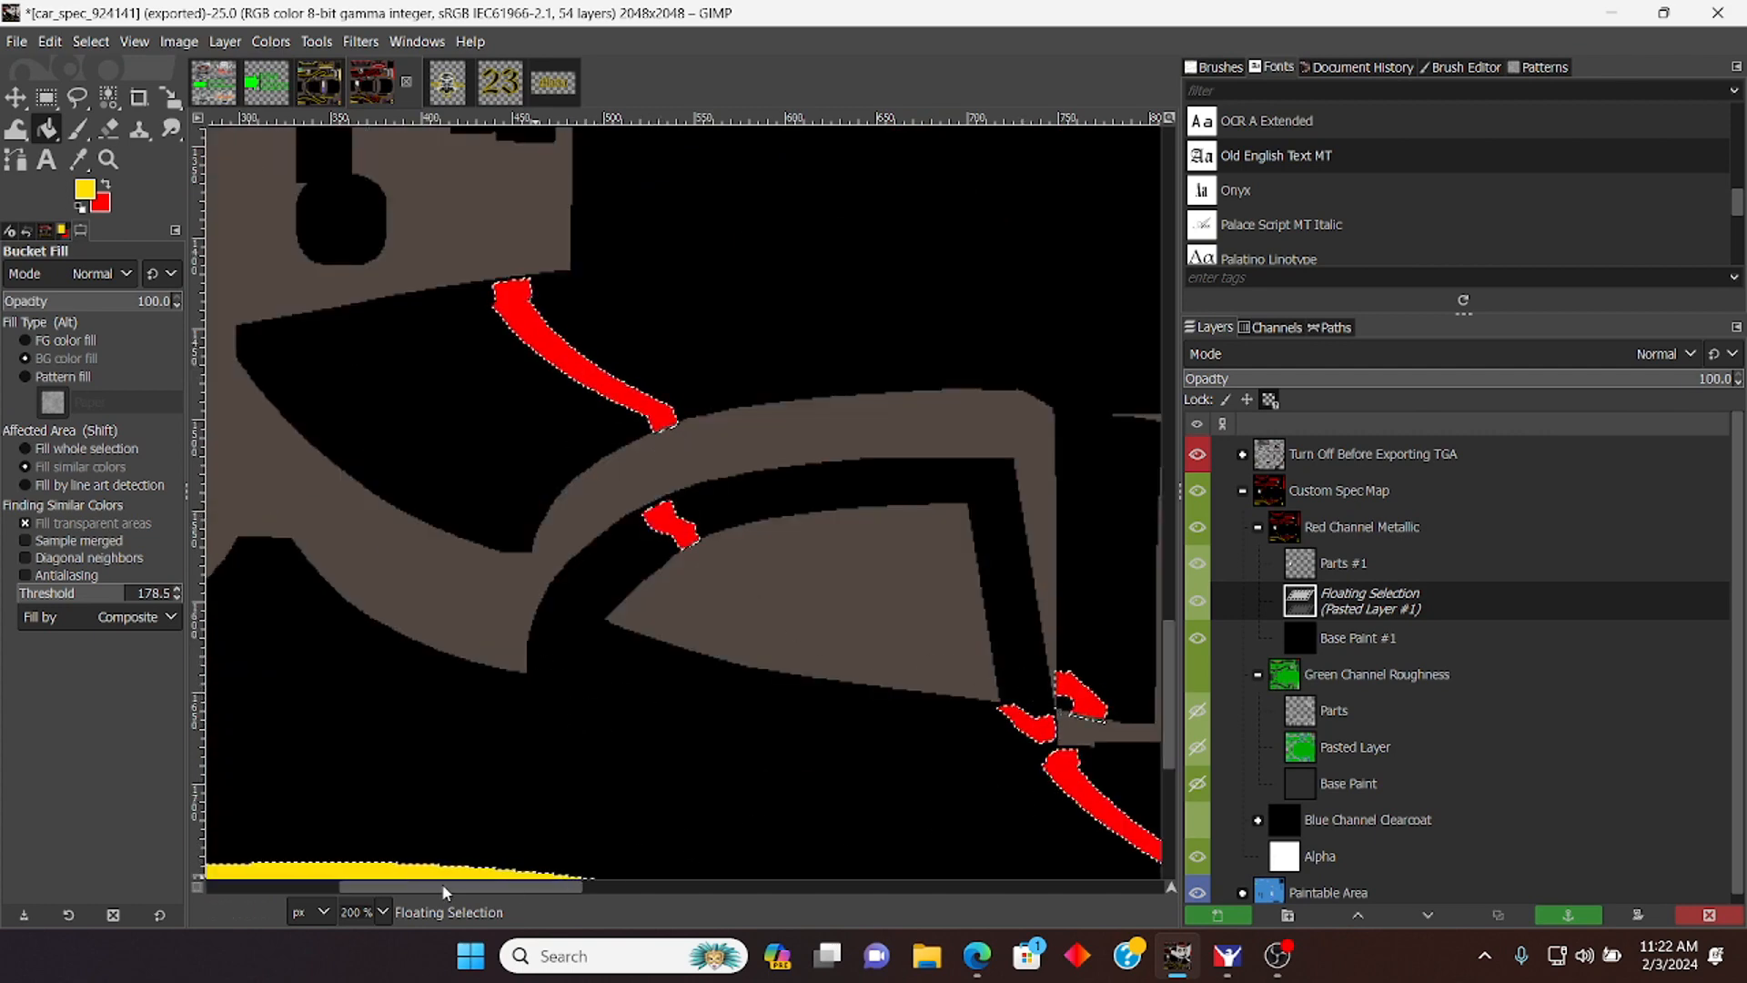
# Step: Fill the long lower side stripe and the short stripe beside the lower wheel arch with red
pyautogui.click(391, 864)
pyautogui.scroll(-10, 647, 690)
pyautogui.click(253, 690)
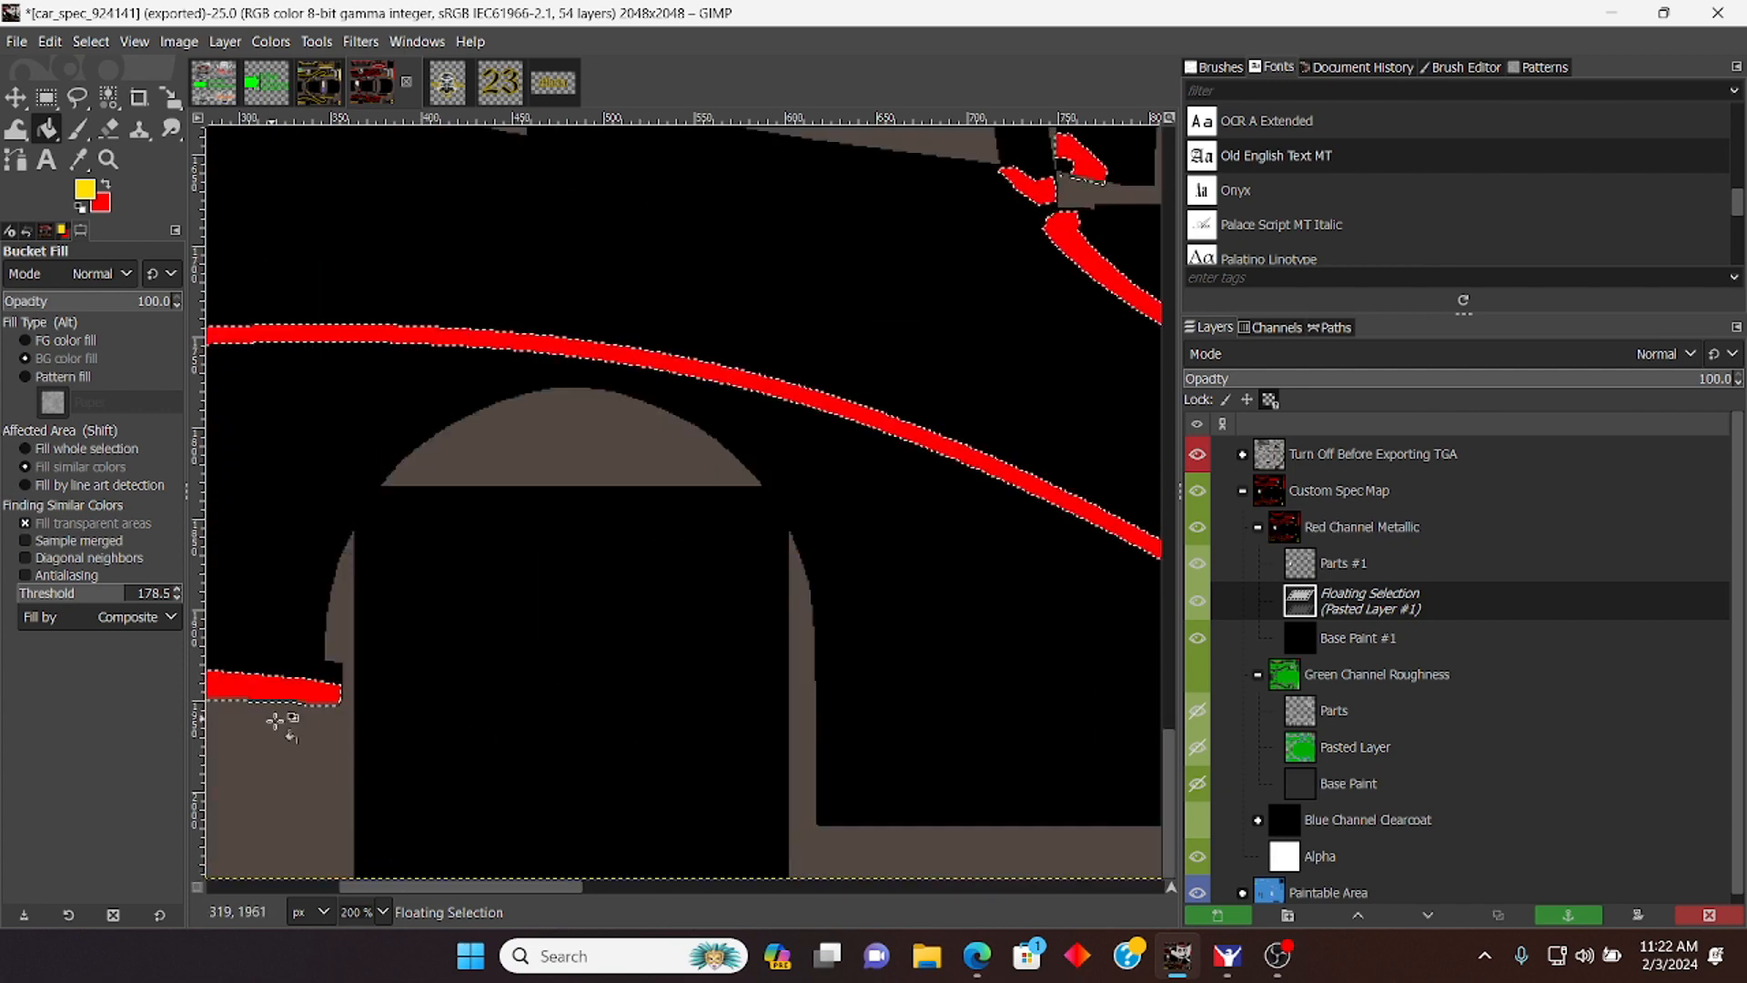
# Step: Fill the yellow GOODYEAR lettering above the lower wheel arch with red, letter by letter
pyautogui.moveTo(399, 888); pyautogui.dragTo(901, 887)
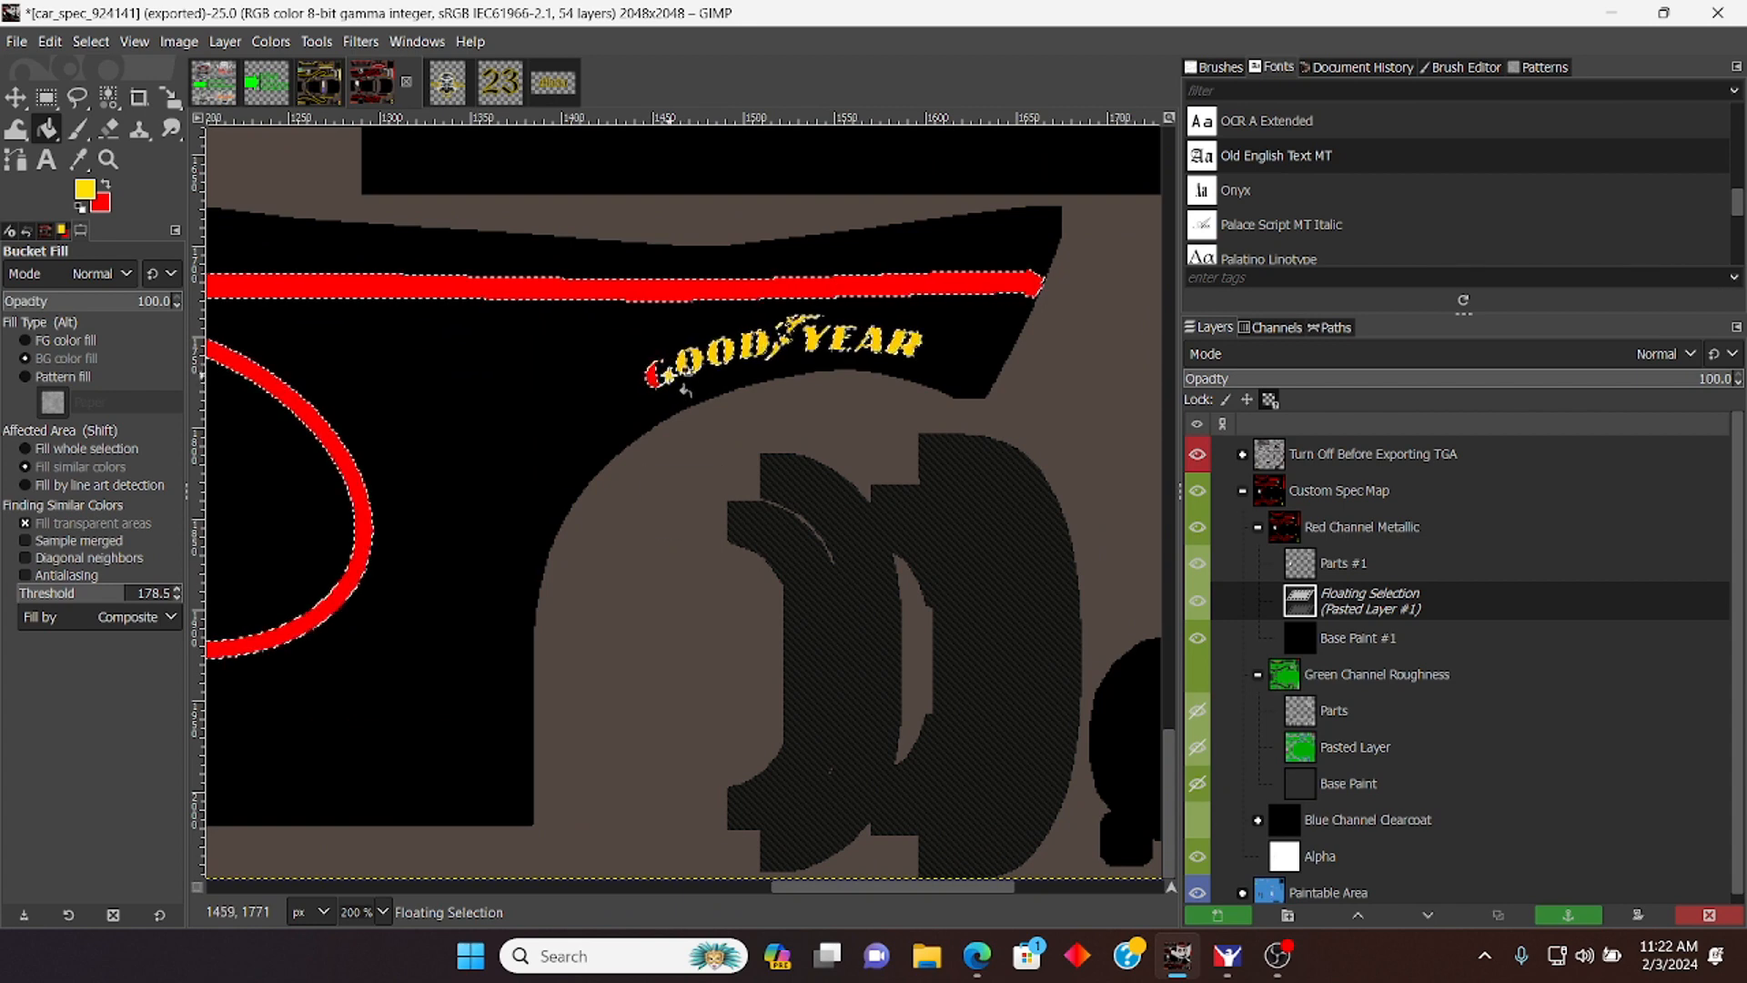
pyautogui.click(671, 377)
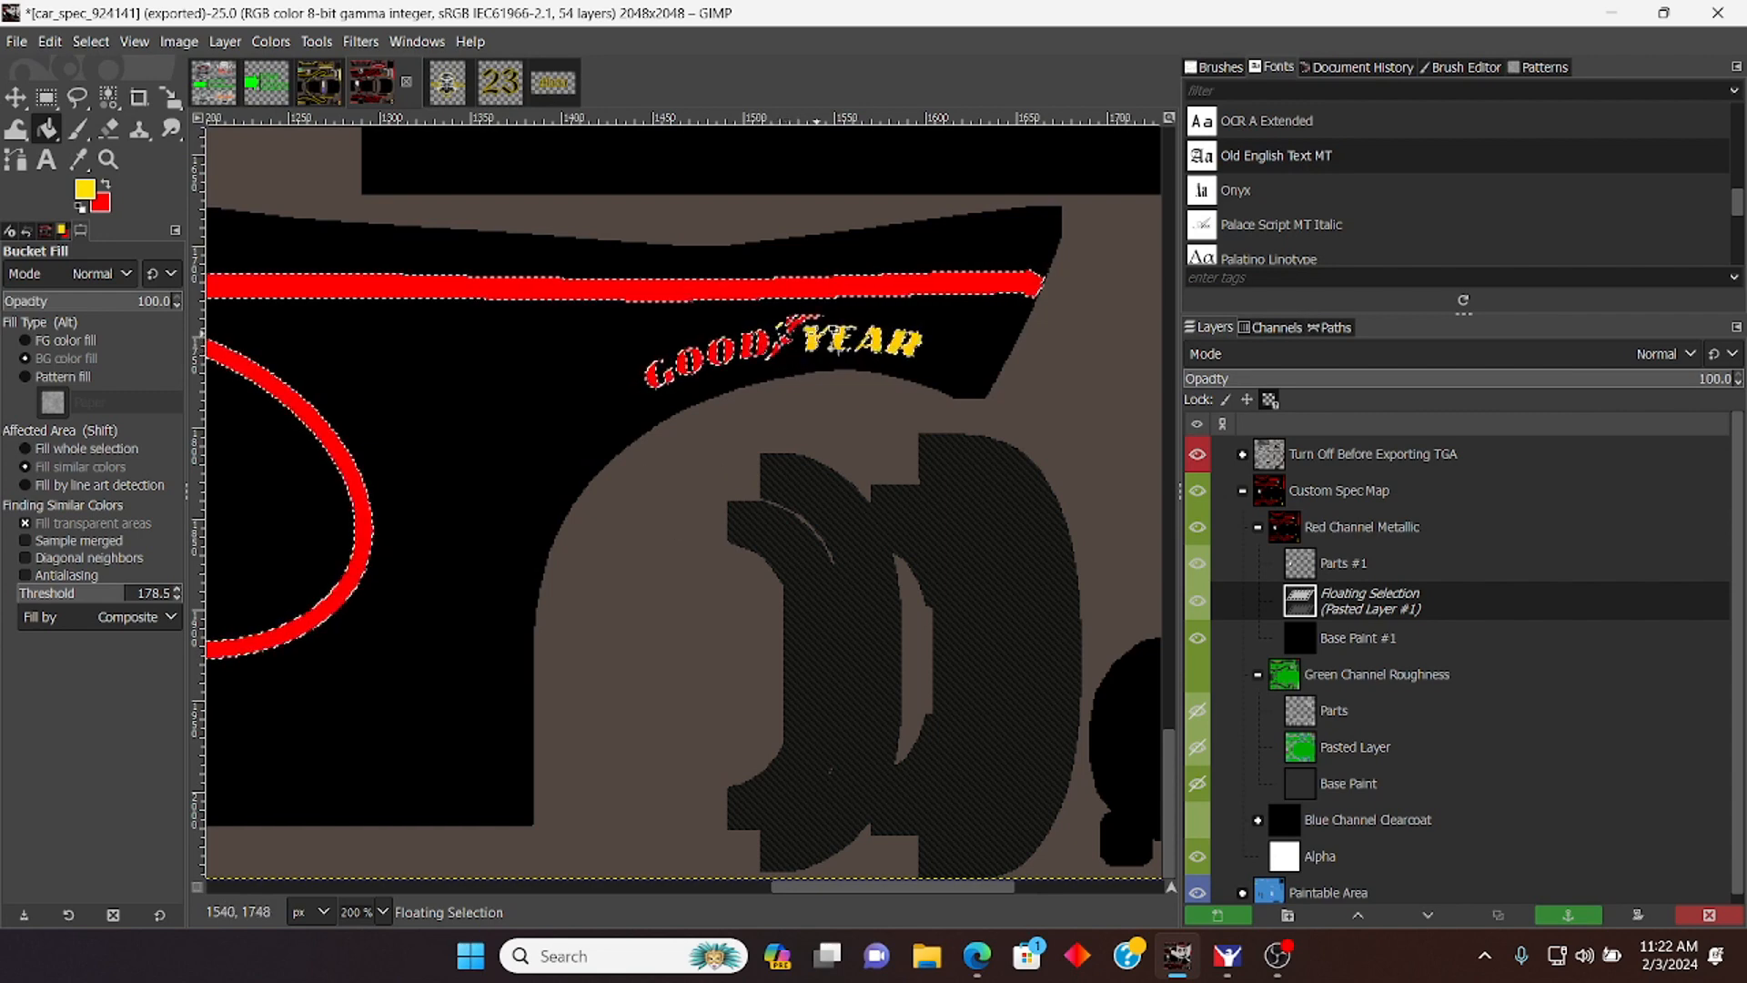
pyautogui.click(851, 346)
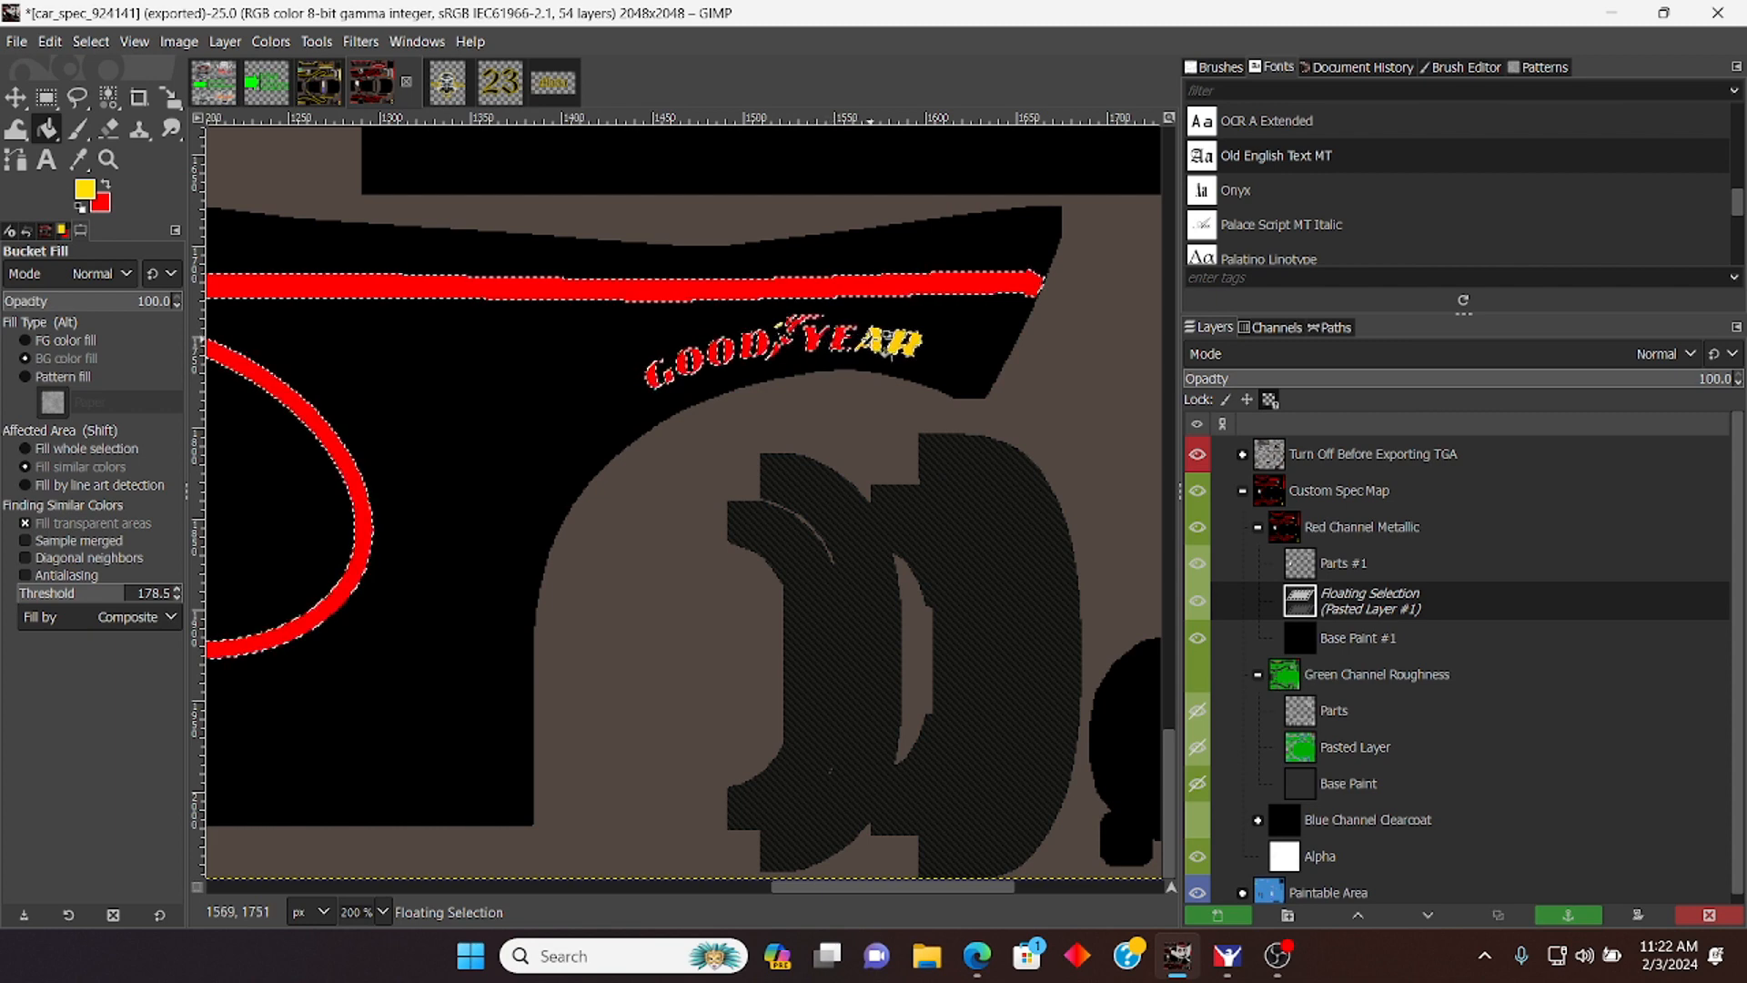
pyautogui.click(905, 345)
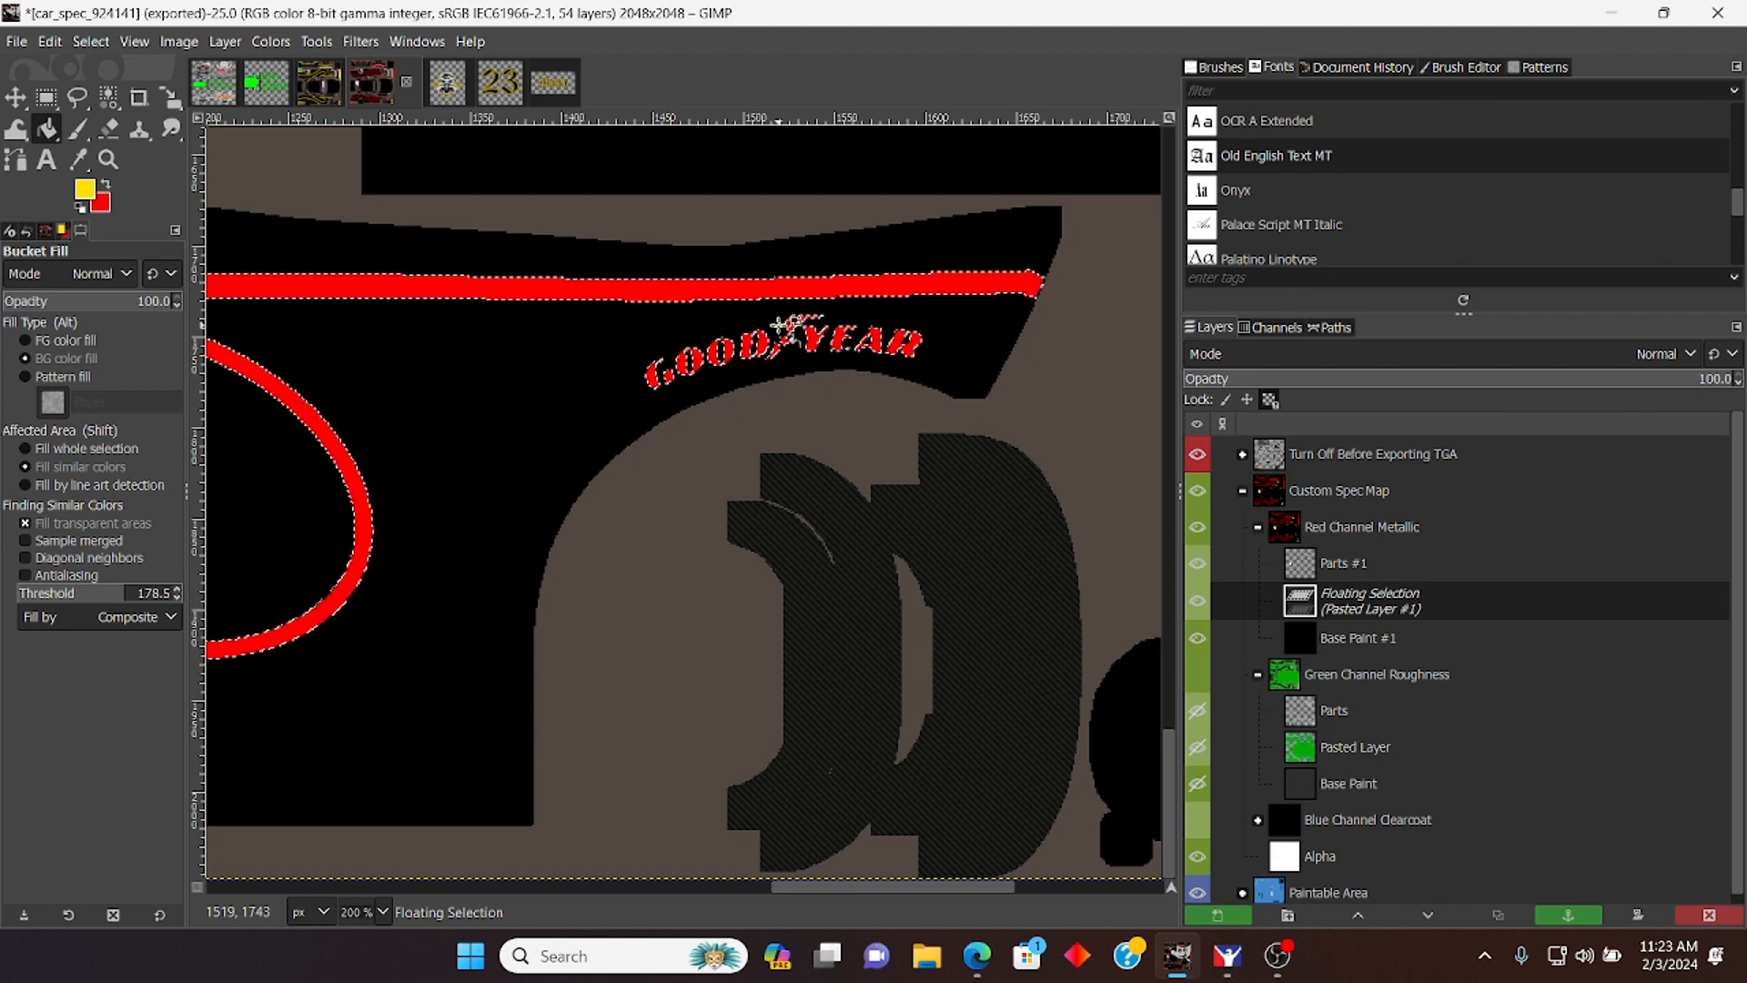
# Step: Fill the upside-down GOODYEAR lettering by the upper wheel arch with red, undoing any stray fill
pyautogui.scroll(10, 799, 394)
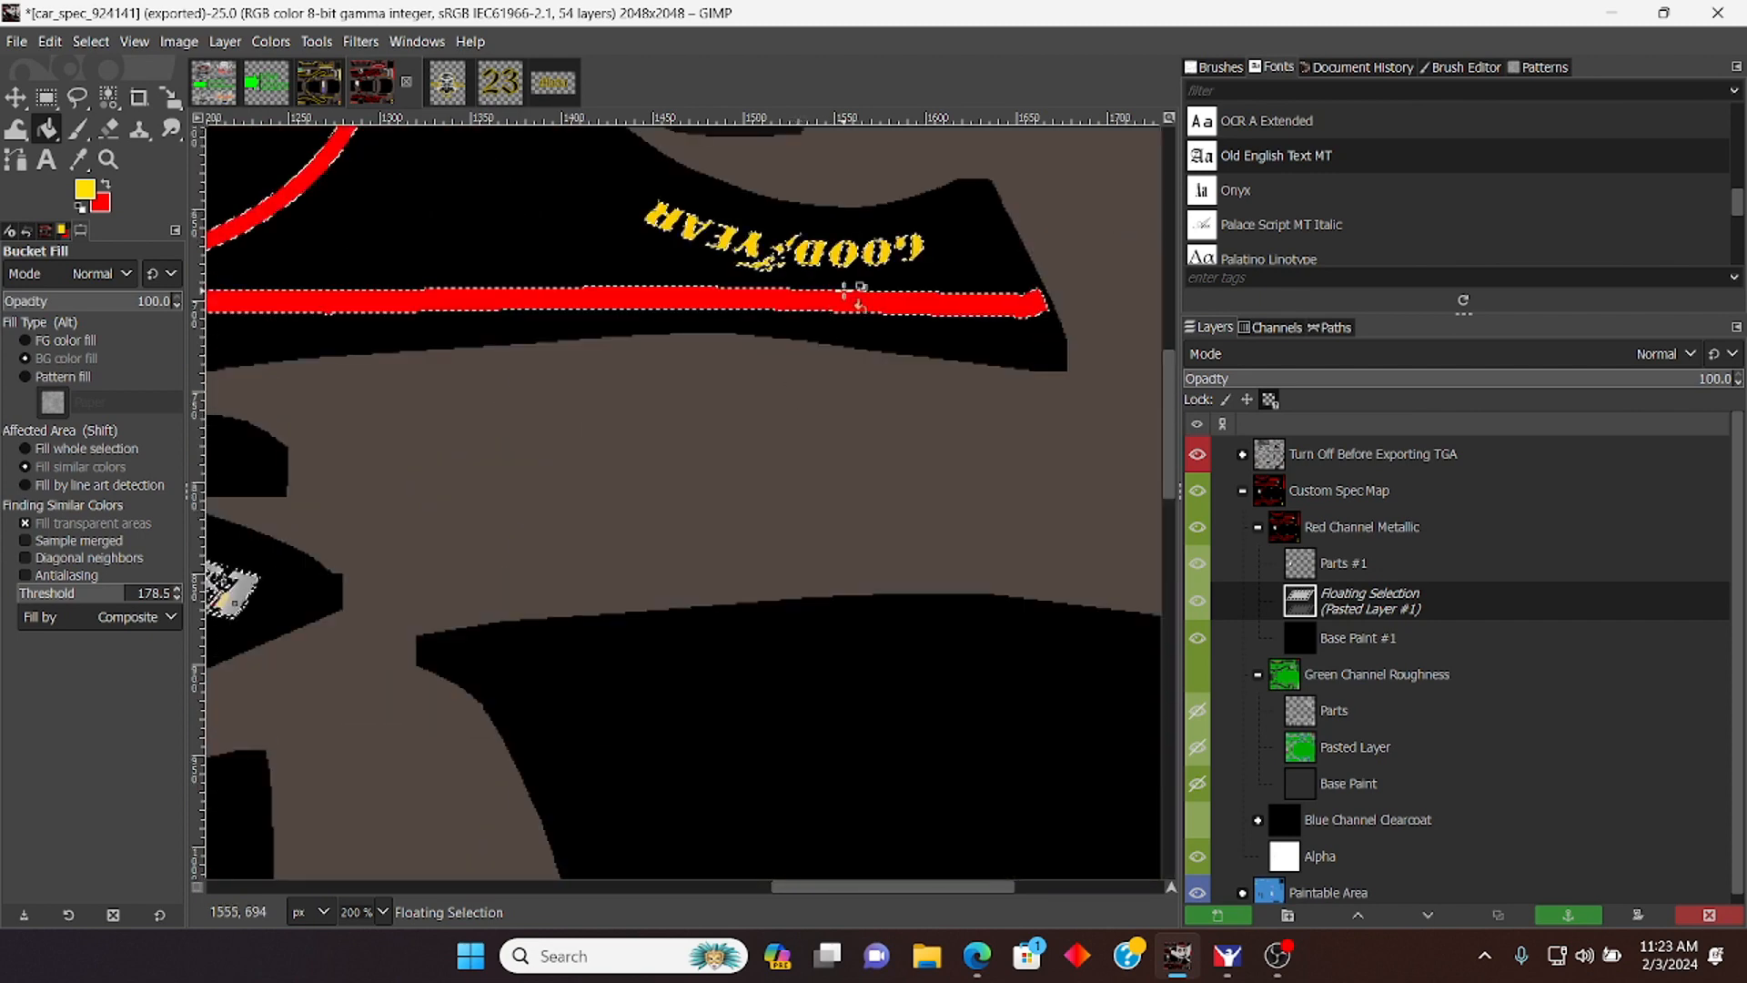
pyautogui.click(919, 244)
pyautogui.hotkey('ctrl', 'z')
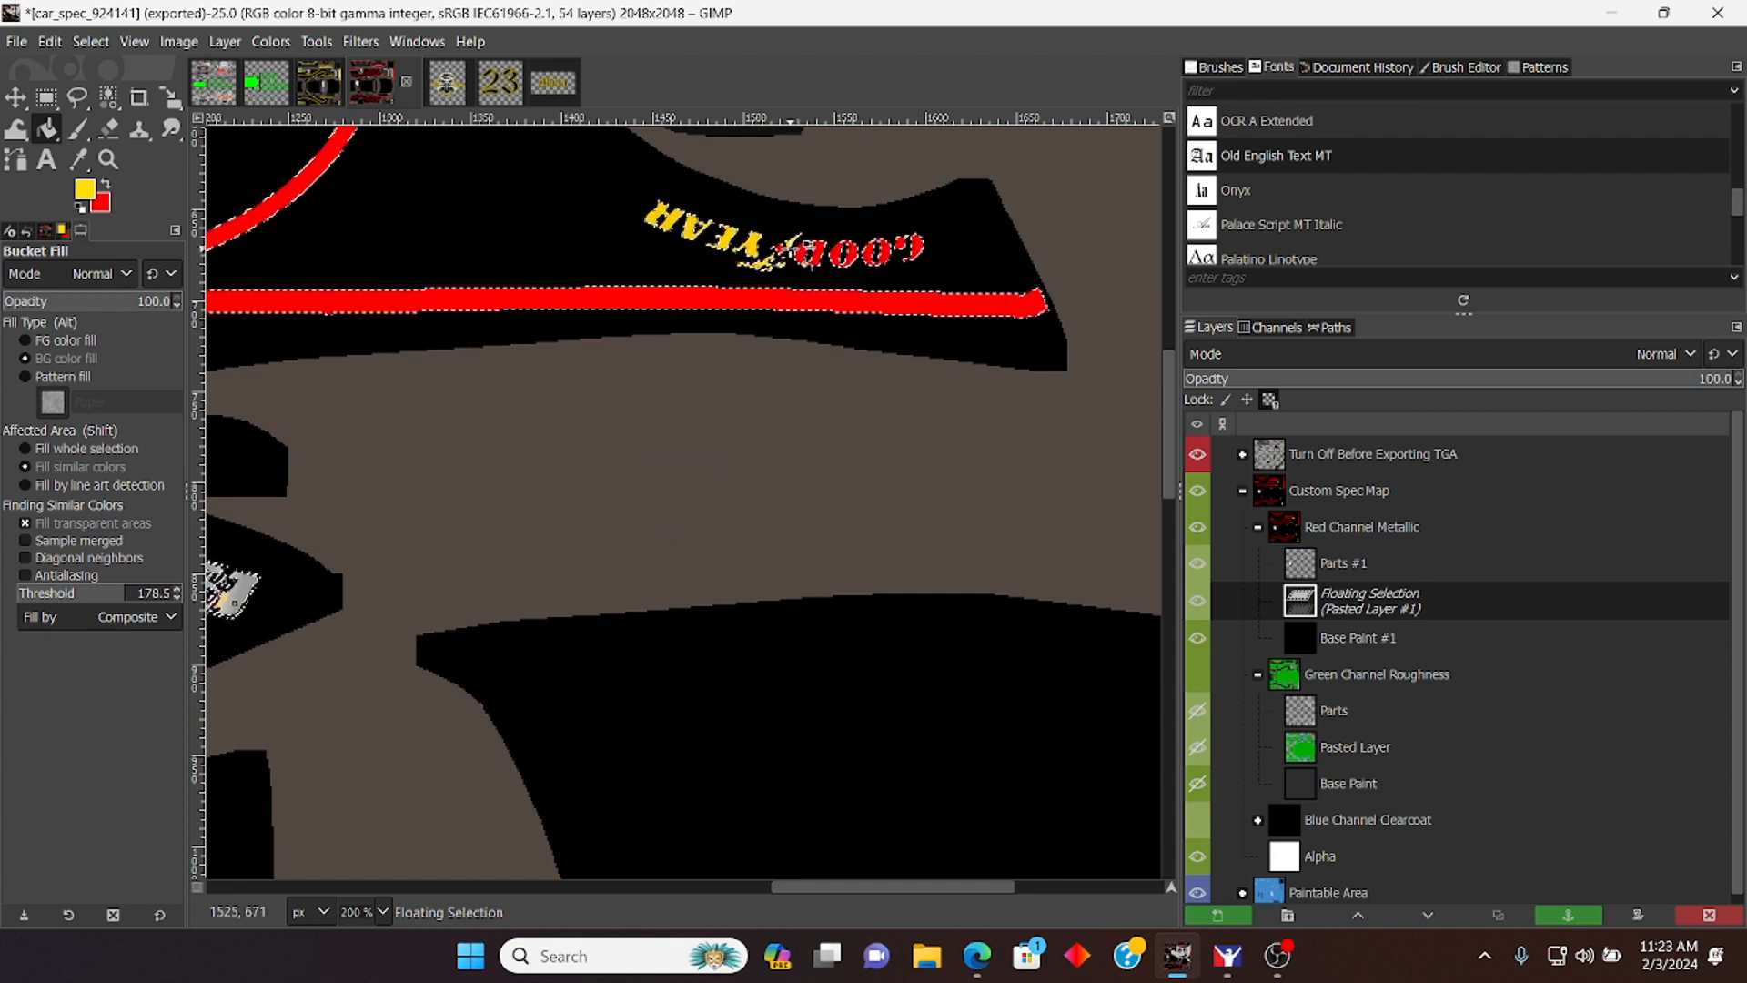
pyautogui.click(804, 248)
pyautogui.click(743, 242)
pyautogui.click(717, 224)
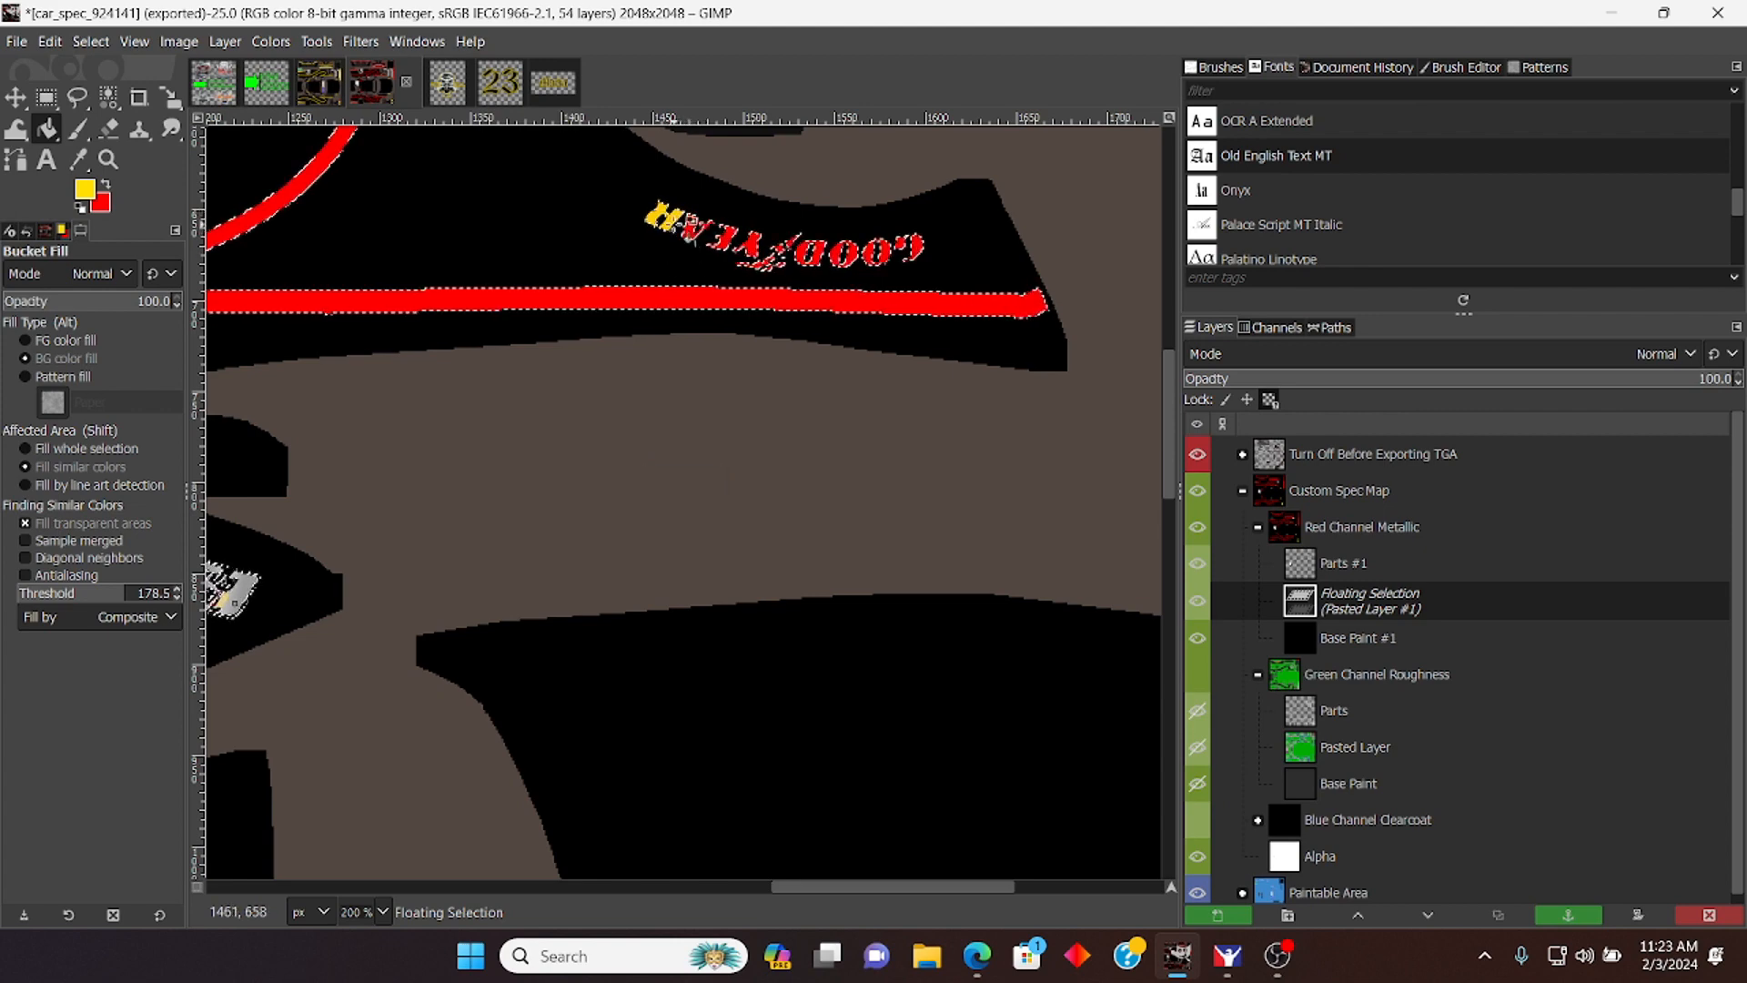
pyautogui.click(684, 224)
# Step: Fill the small yellow marks at the corners of the large rounded body panel and the two small yellow squares with red
pyautogui.scroll(6, 590, 302)
pyautogui.scroll(-4, 611, 491)
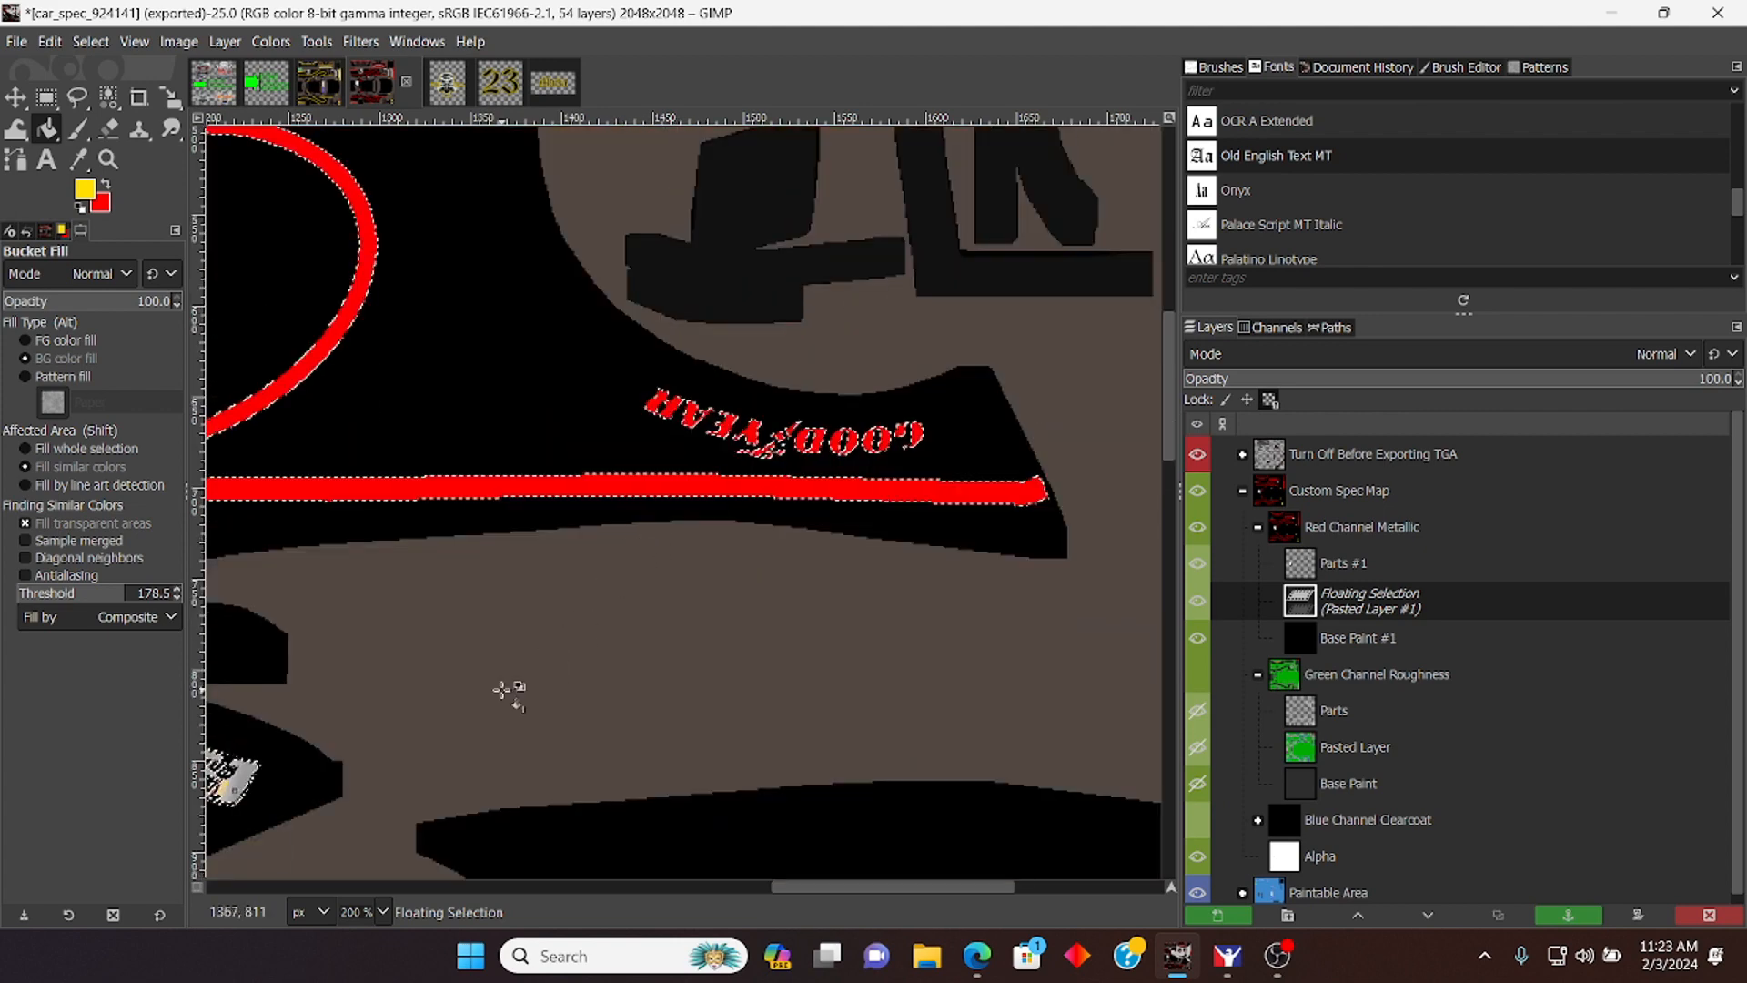
pyautogui.click(382, 912)
pyautogui.click(373, 794)
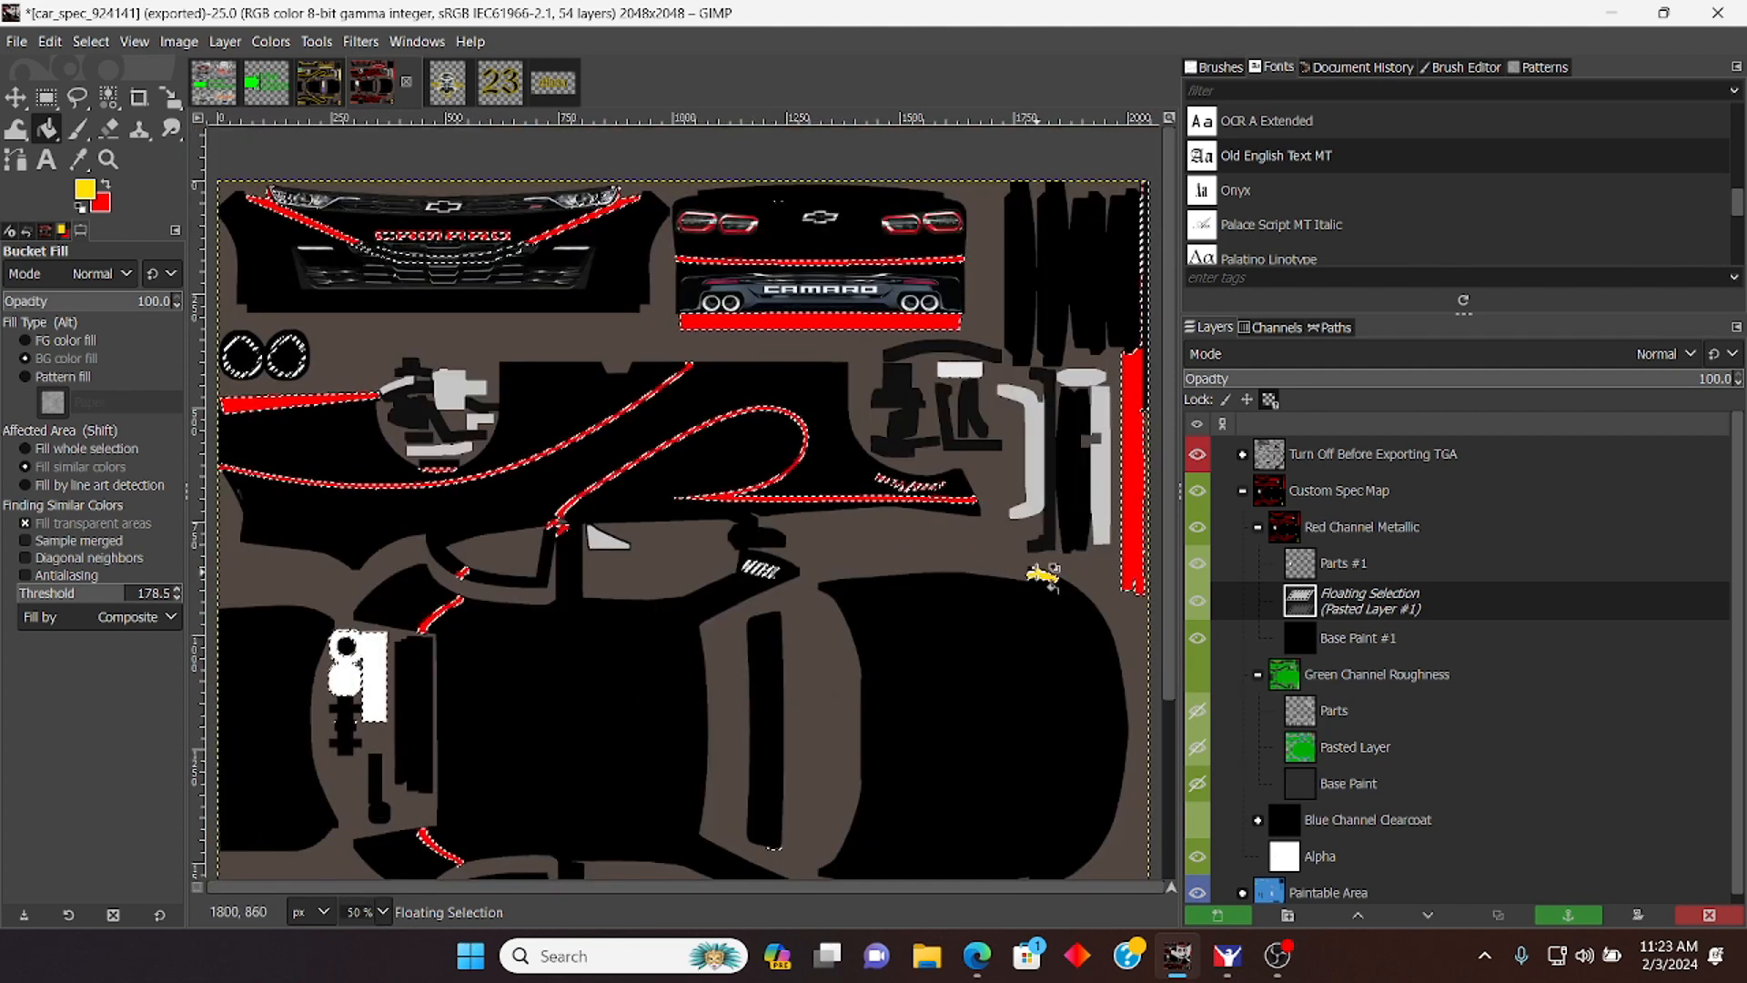
pyautogui.scroll(-5, 1042, 582)
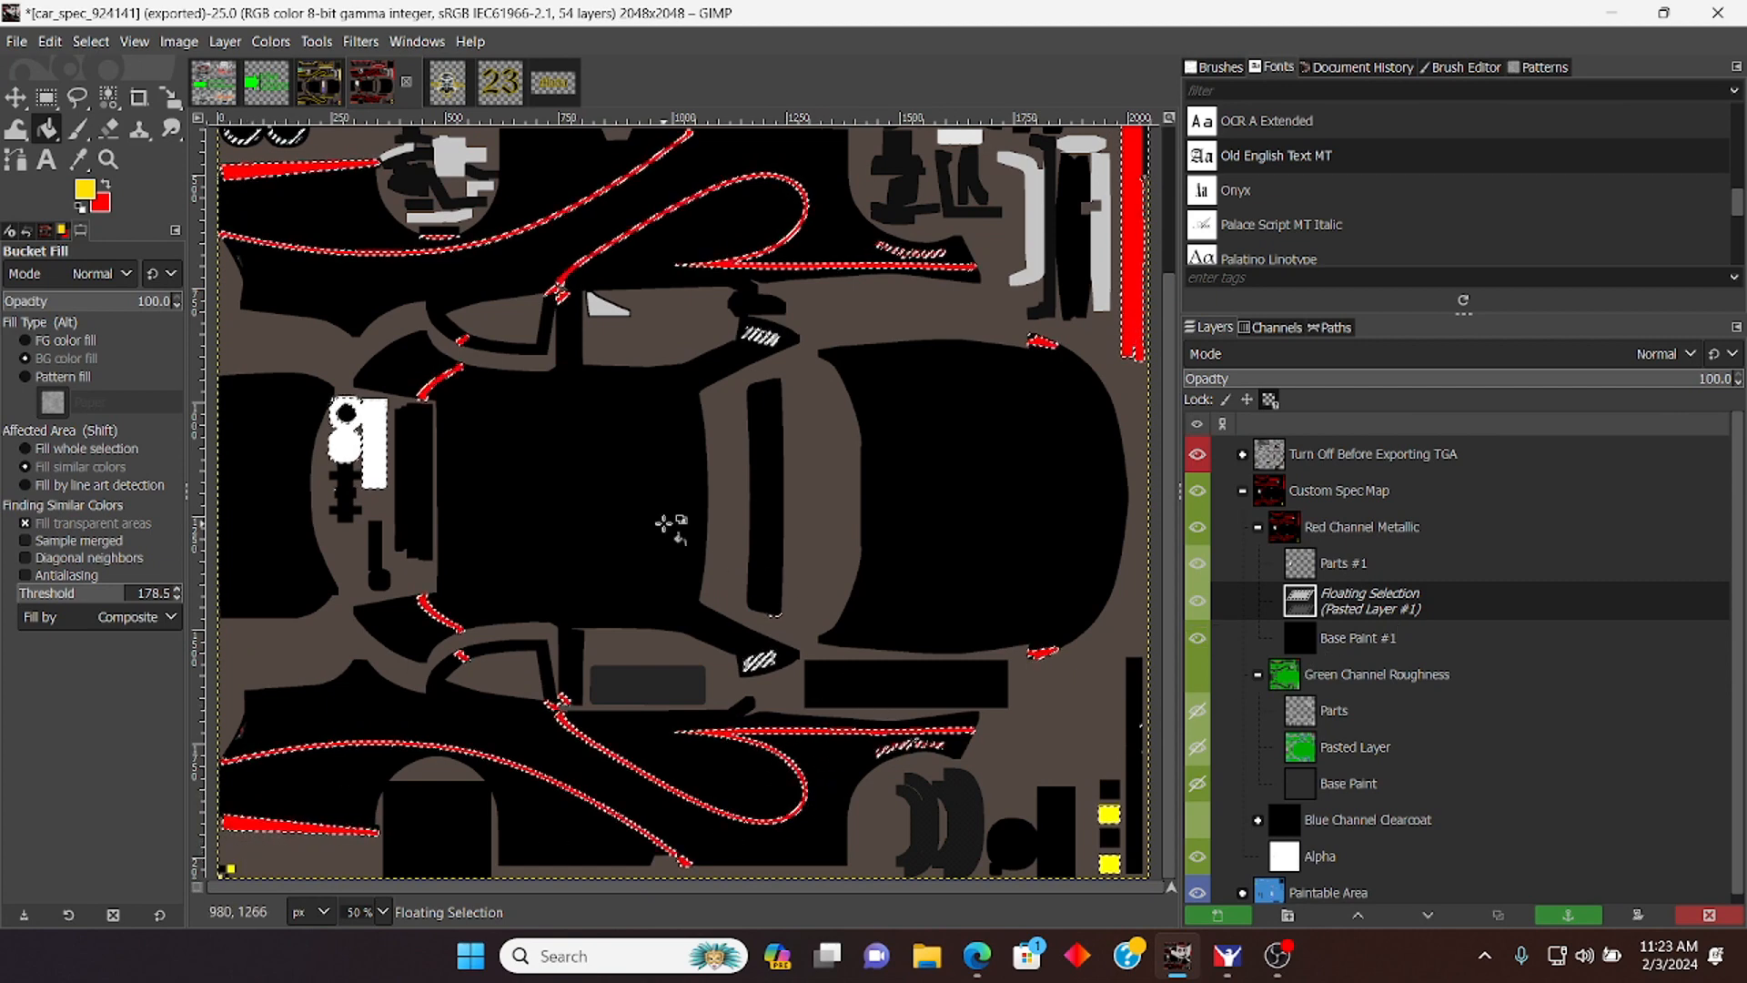
pyautogui.scroll(3, 534, 452)
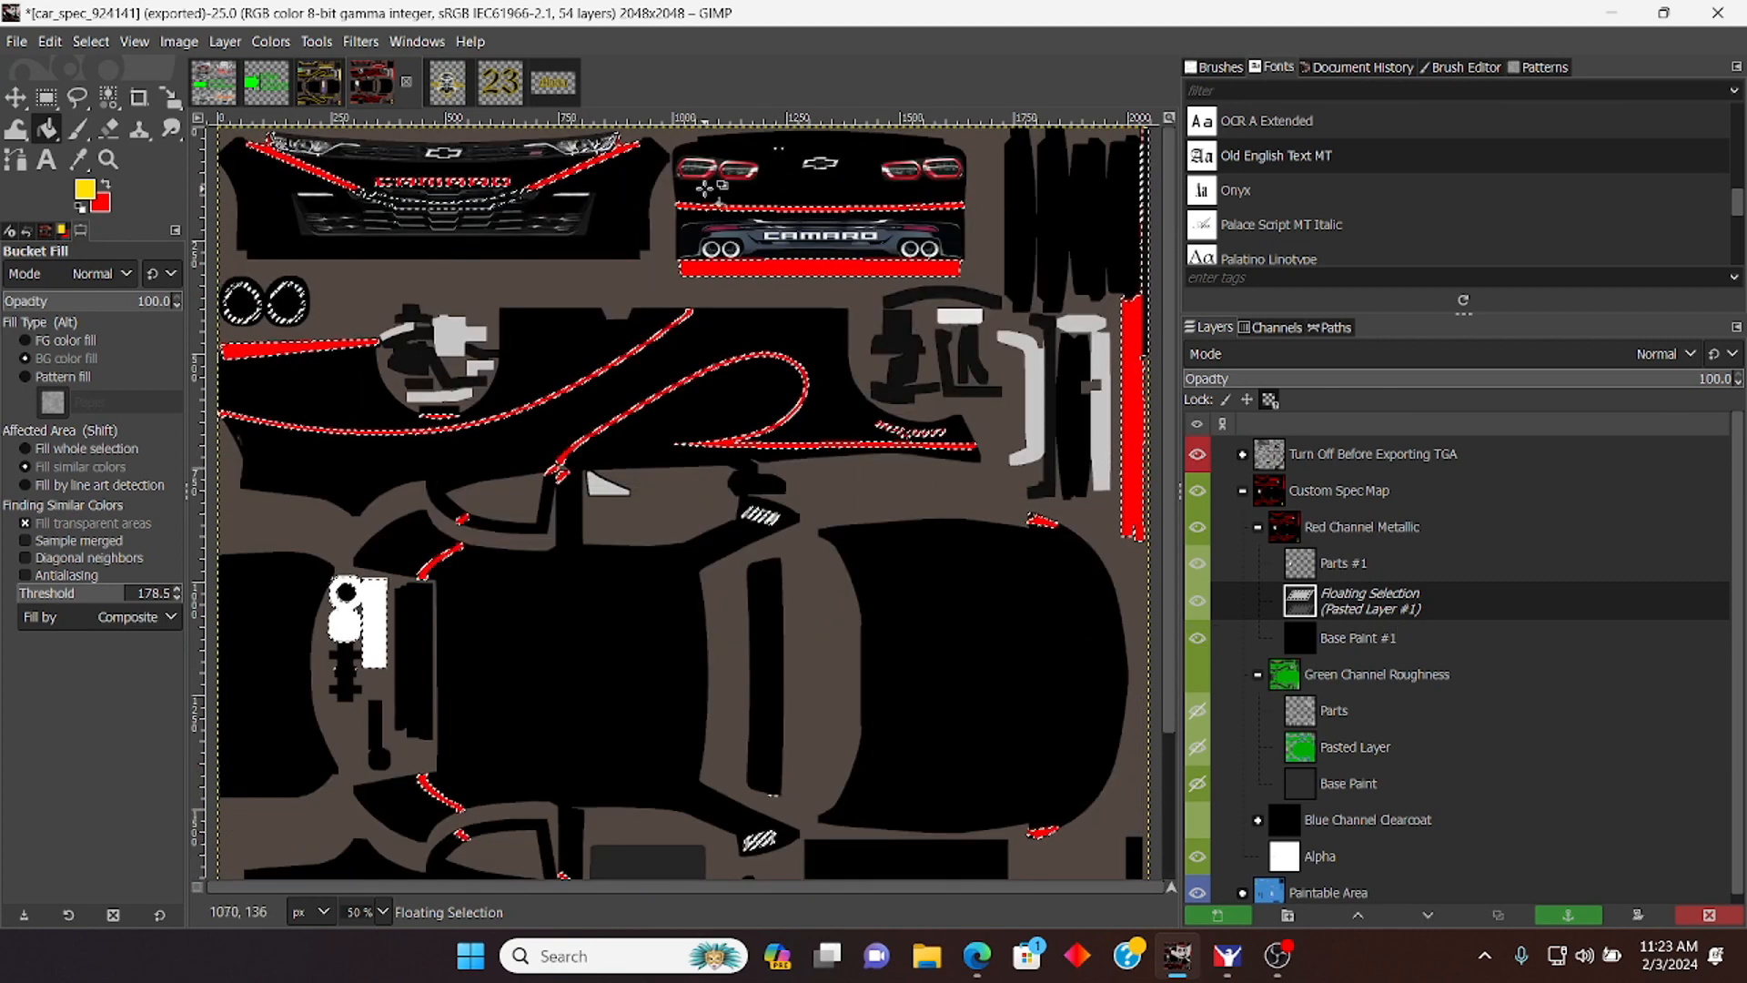
pyautogui.scroll(-3, 810, 819)
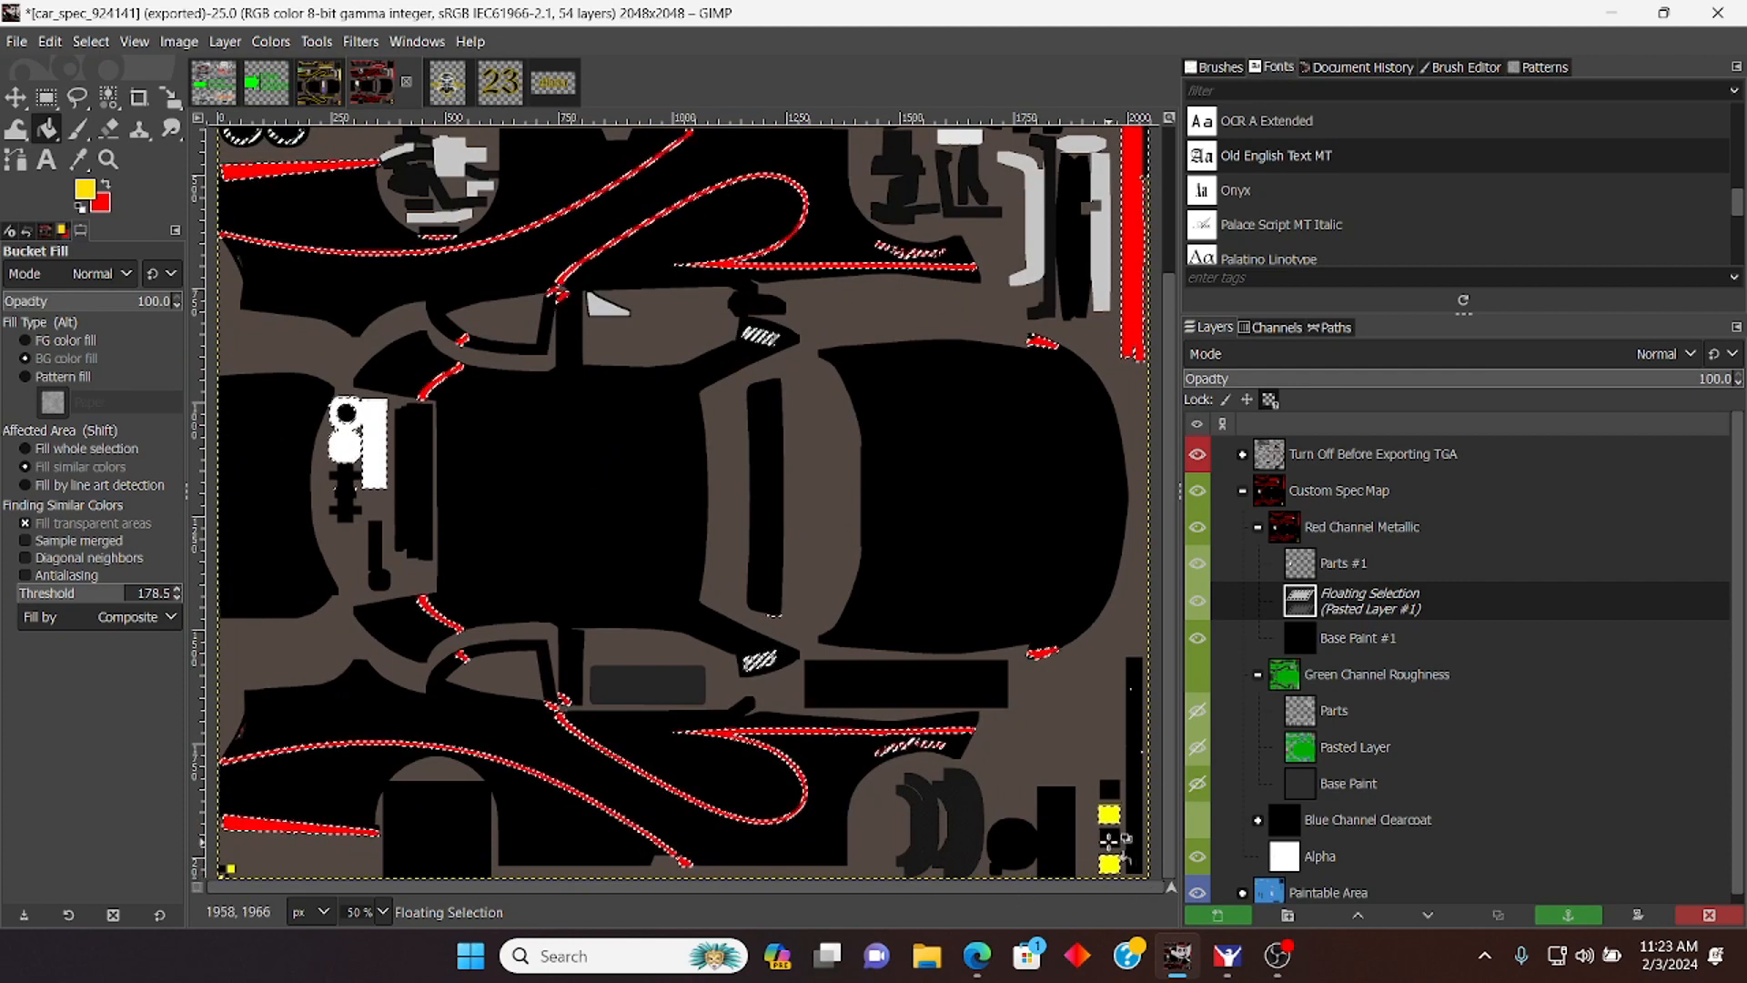
pyautogui.click(1110, 812)
pyautogui.click(1109, 864)
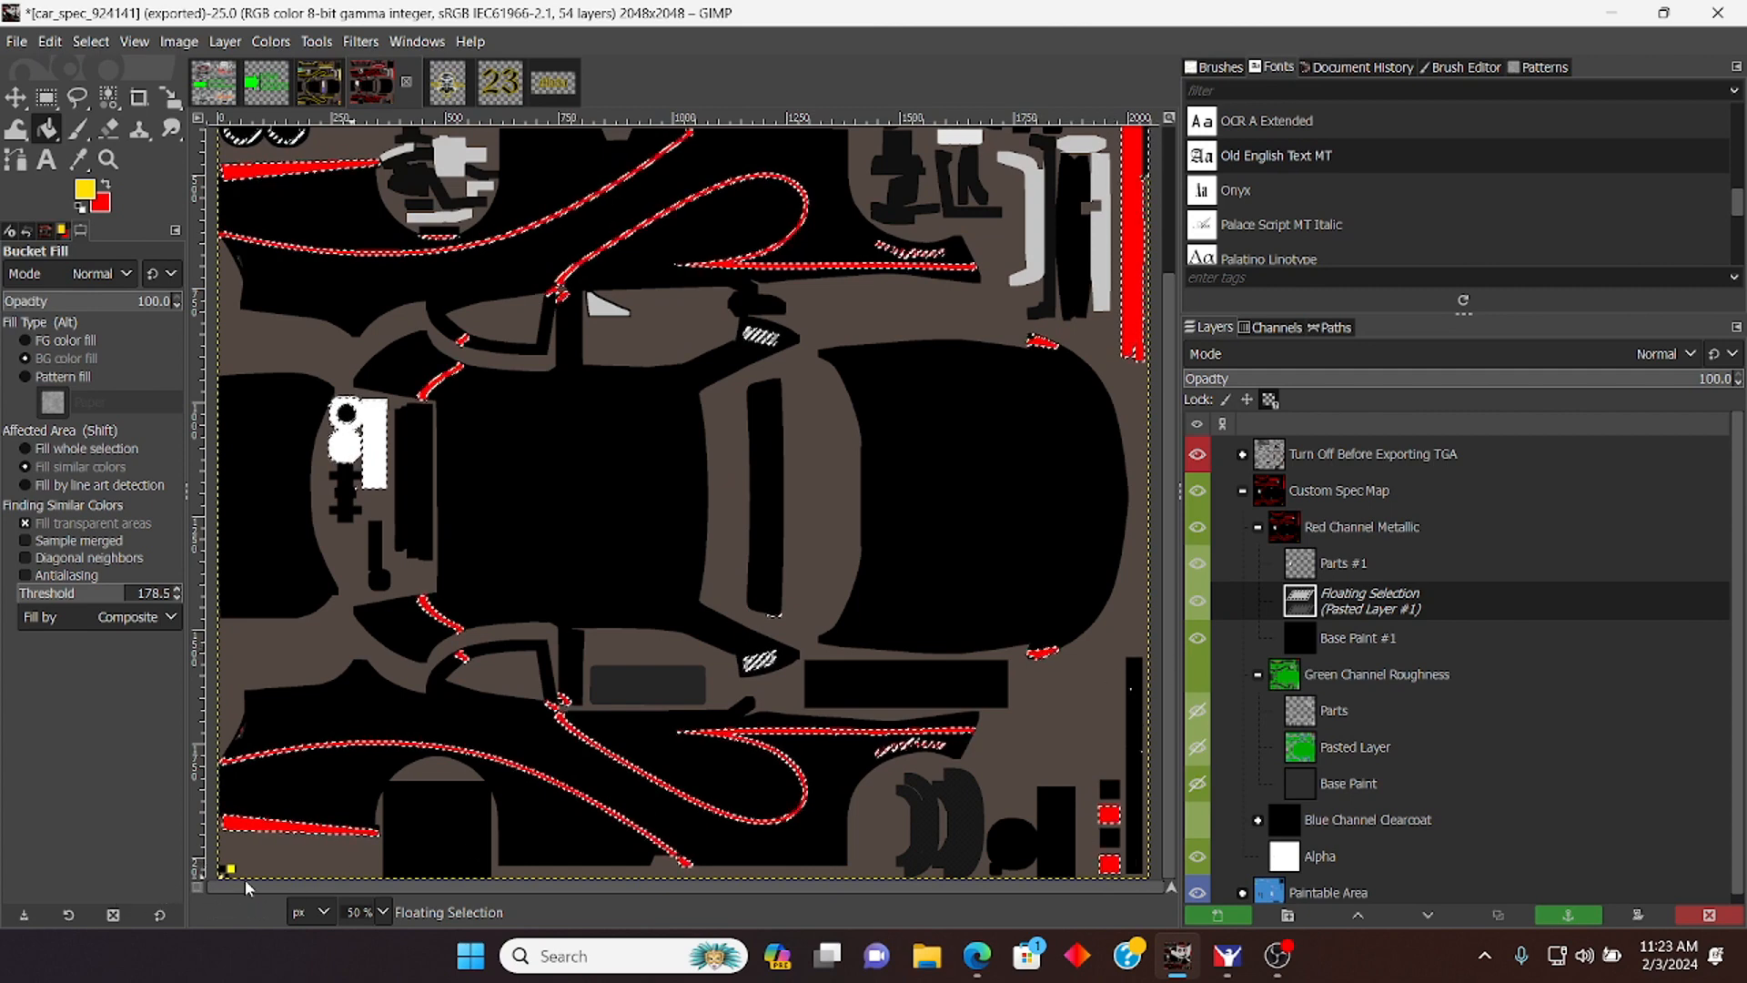
# Step: Turn the floating selection of red stripes into a regular layer above Base Paint #1 and clear the selection
pyautogui.click(383, 911)
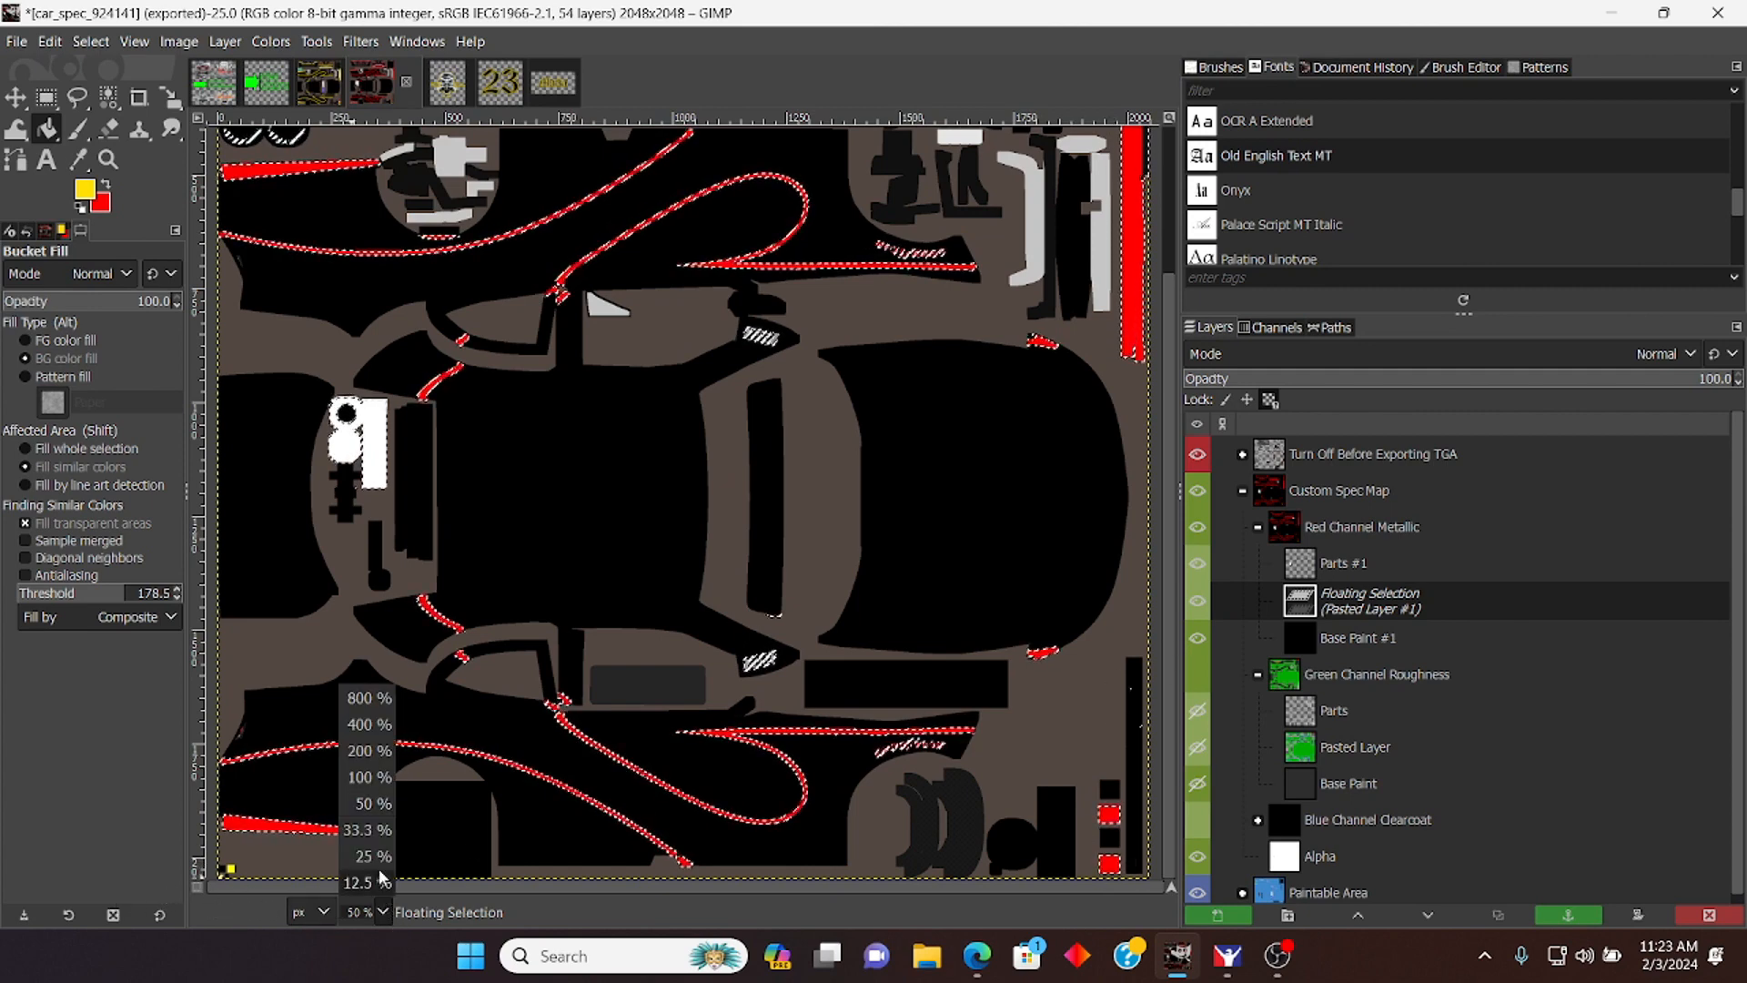
pyautogui.click(371, 824)
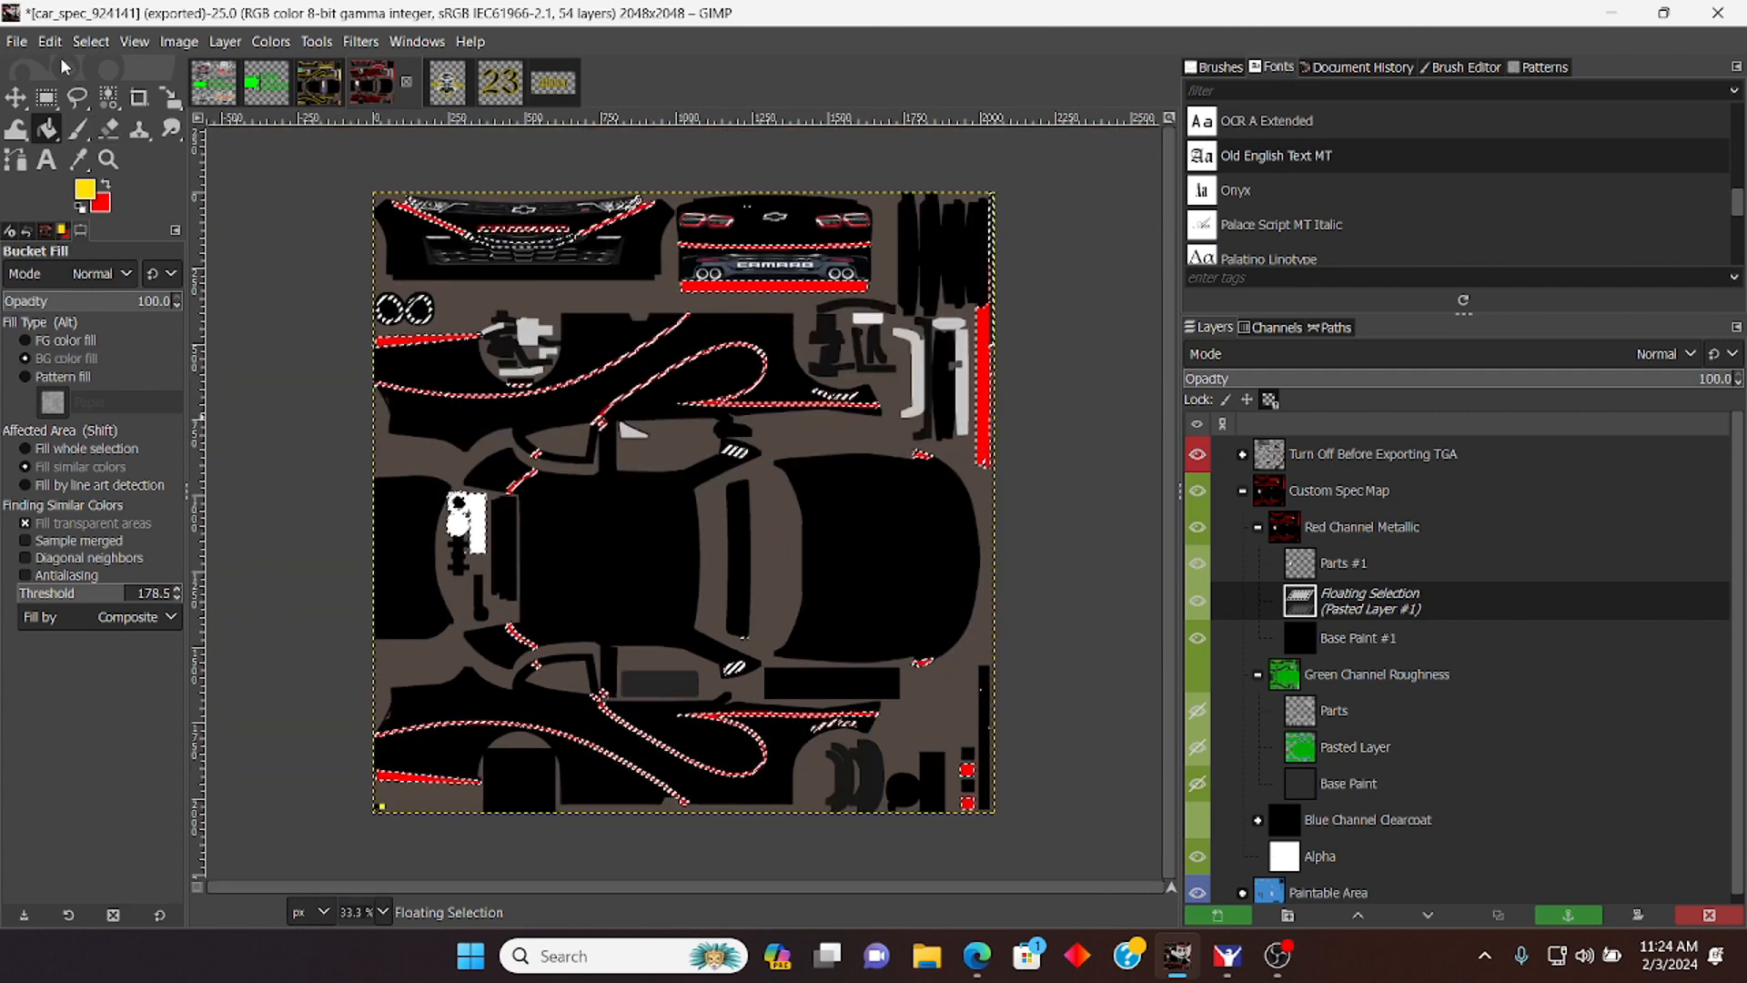
pyautogui.click(478, 819)
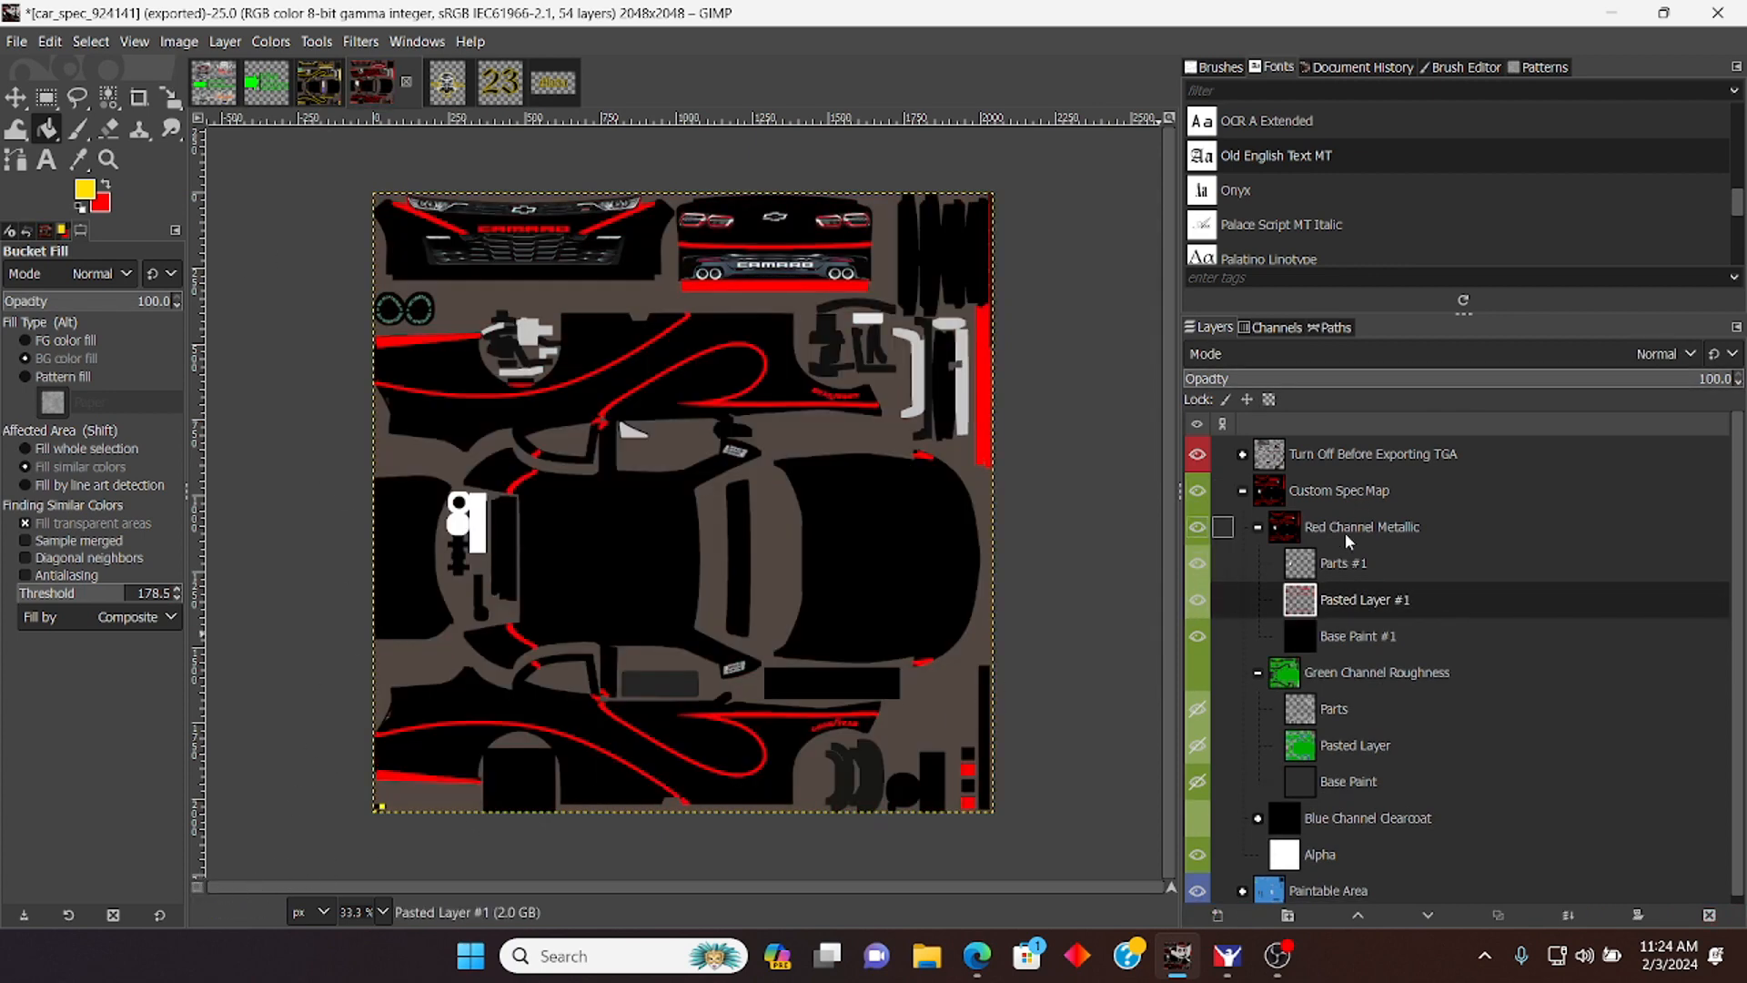
# Step: Show the Green Channel Roughness group and set the Red Channel Metallic group's blend mode to Addition
pyautogui.click(1197, 678)
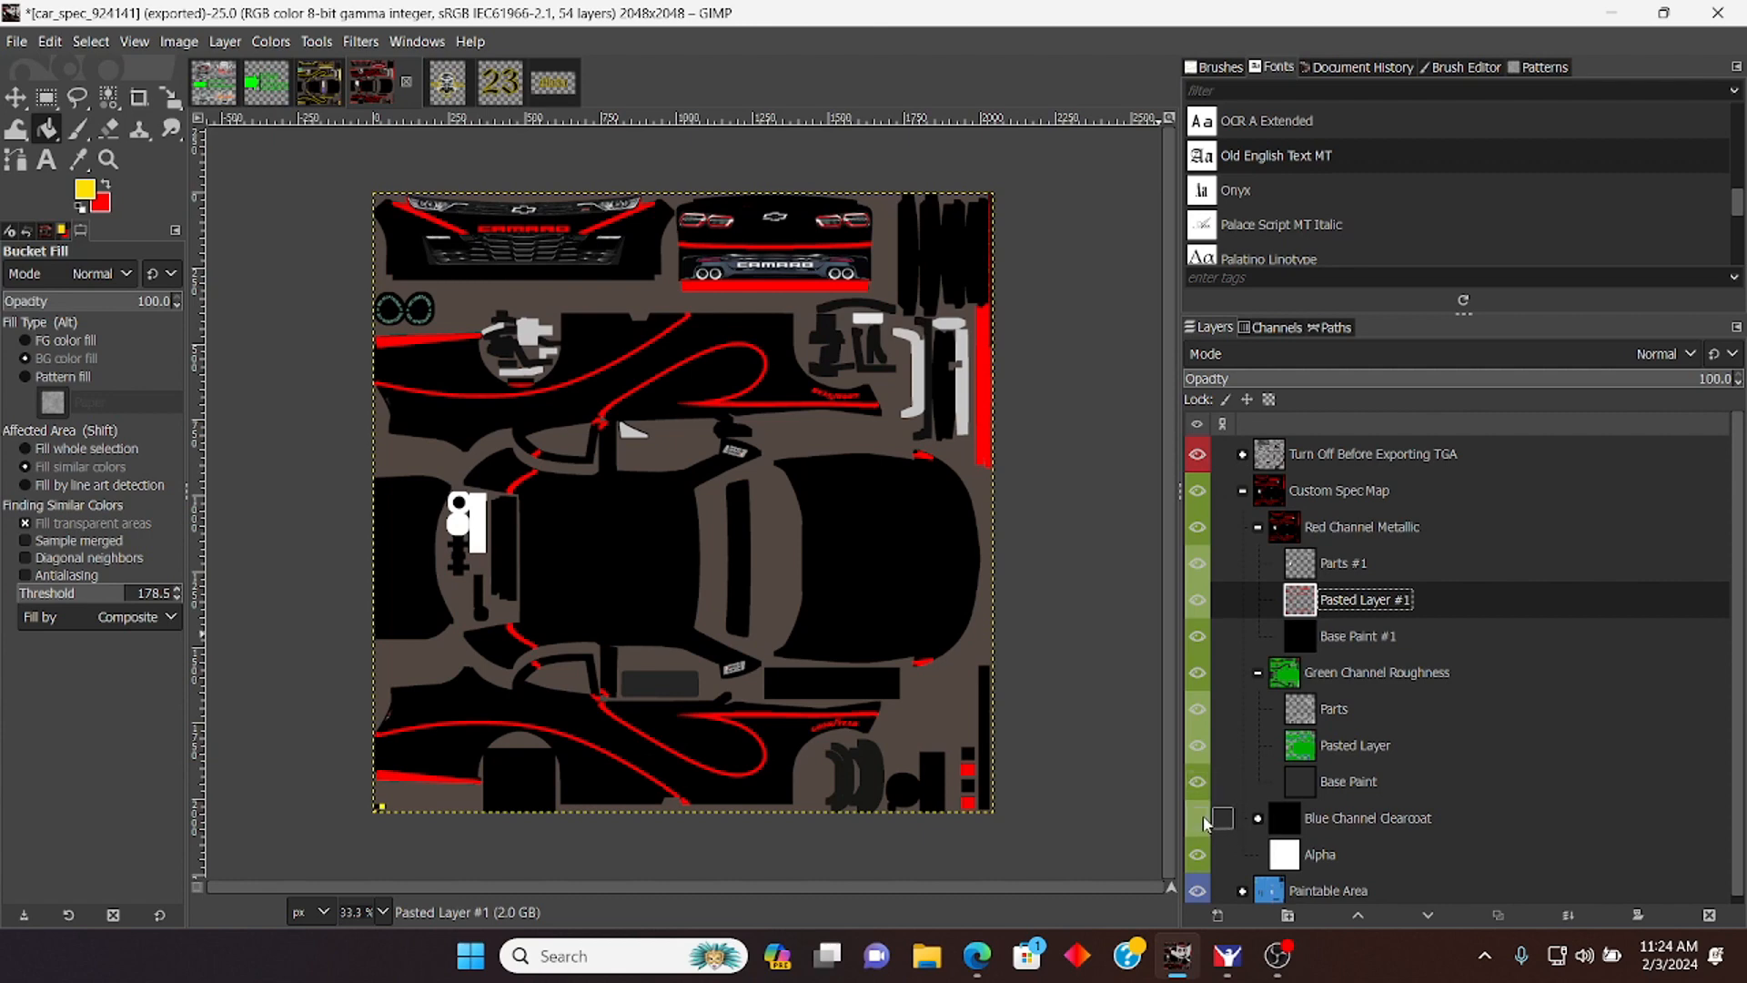
pyautogui.rightClick(1339, 526)
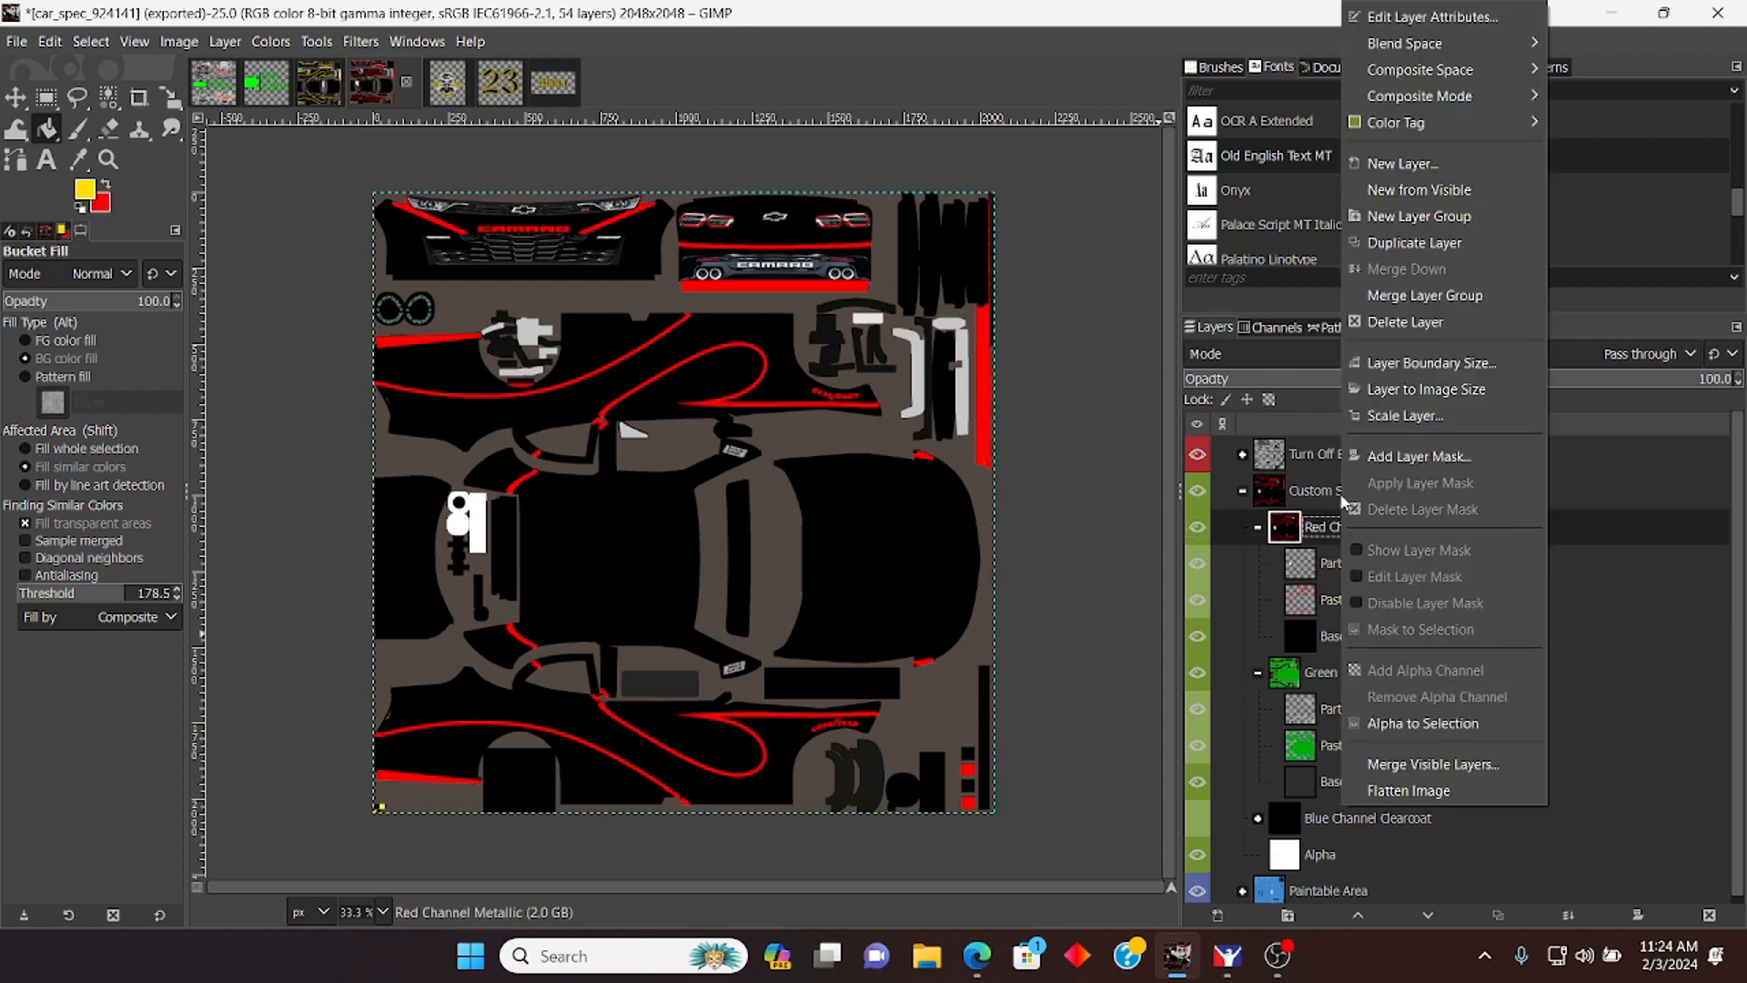
pyautogui.click(1420, 18)
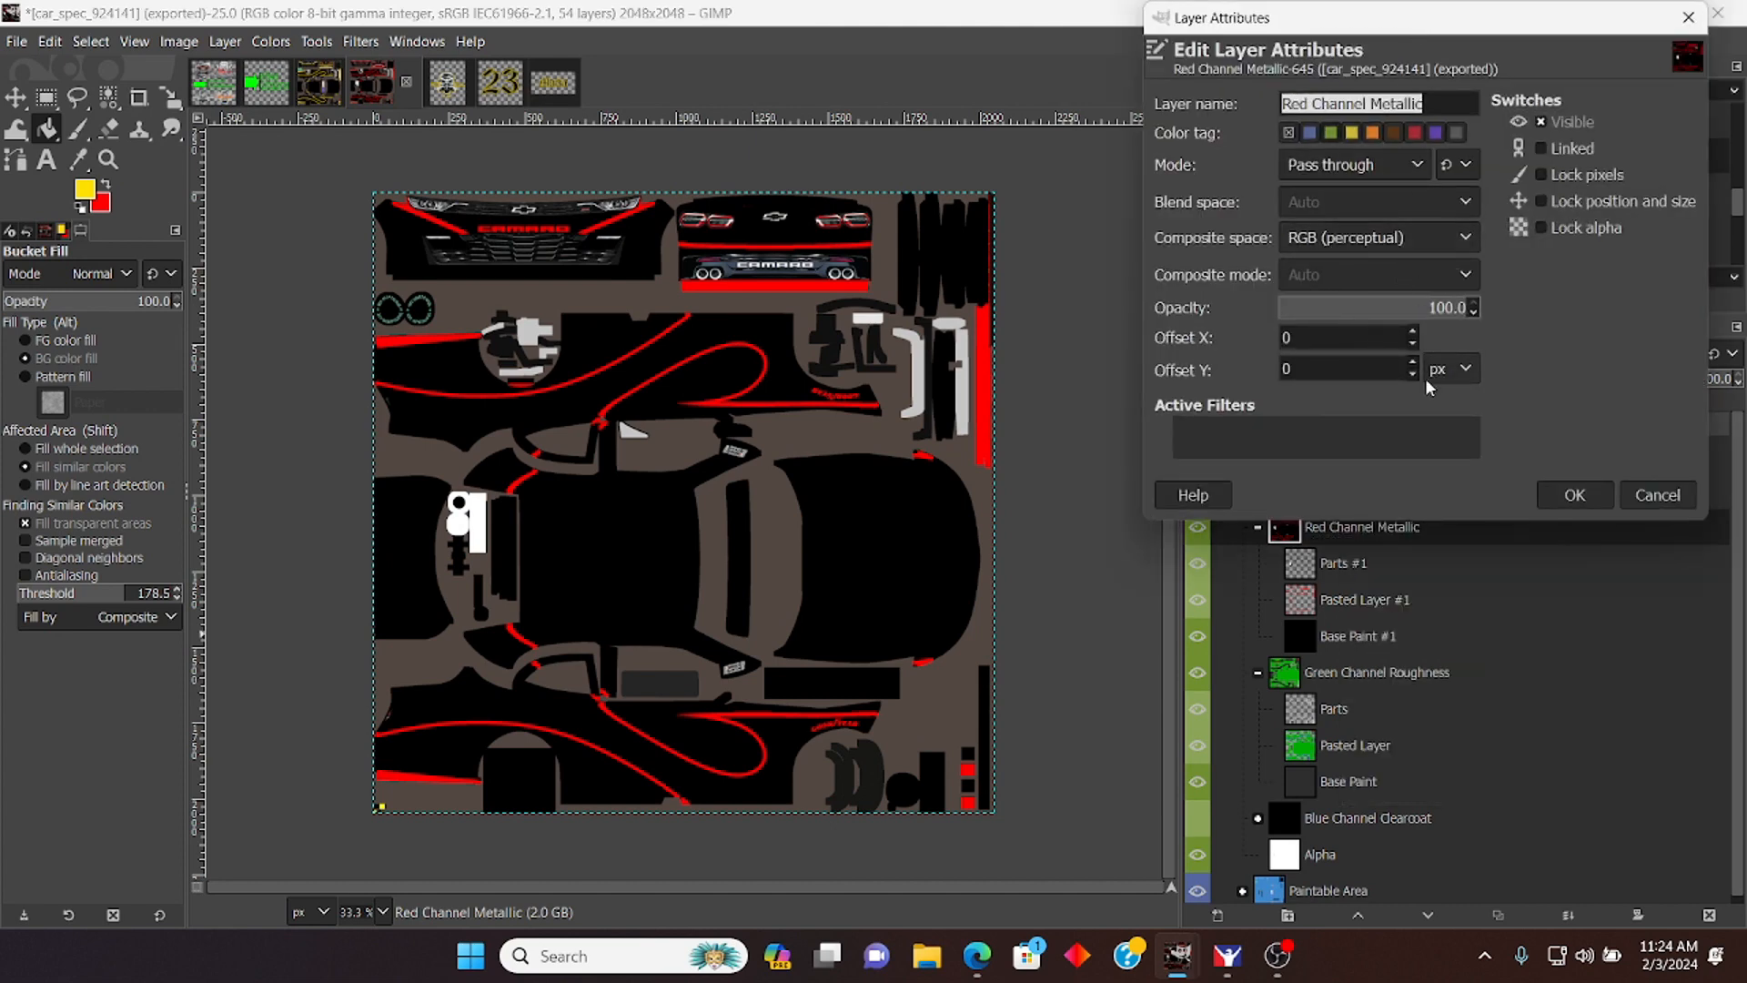
pyautogui.click(1421, 167)
pyautogui.click(1332, 495)
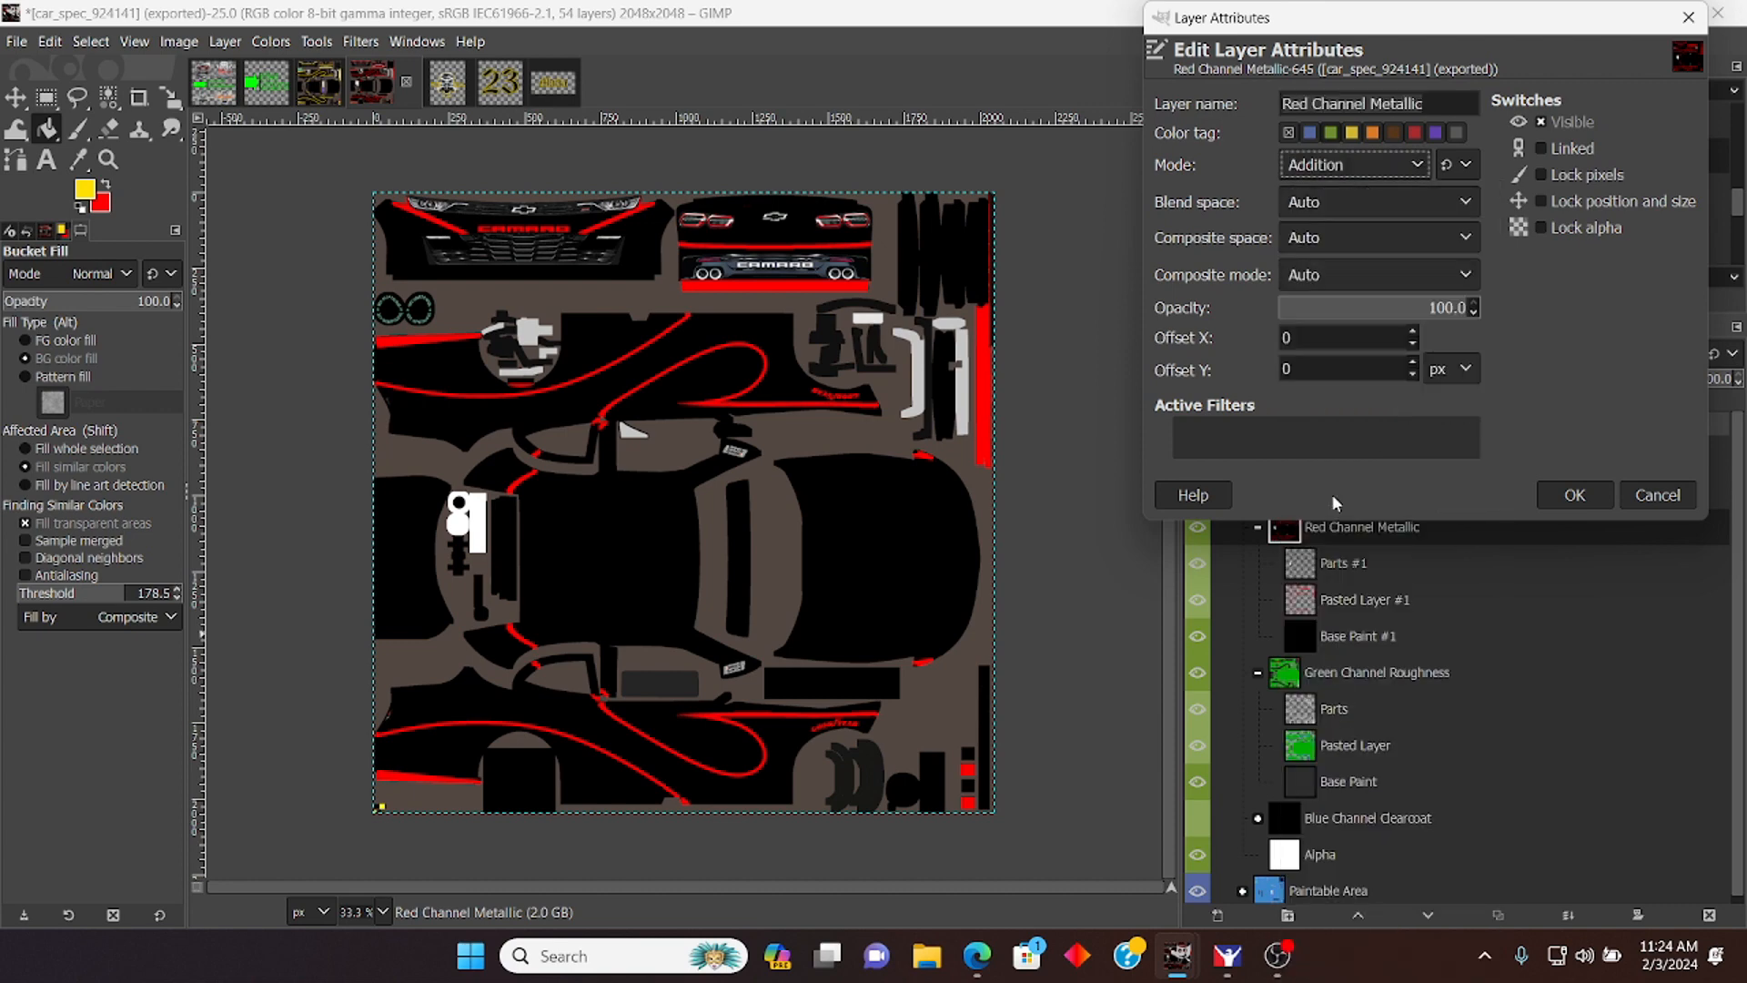
pyautogui.click(1572, 493)
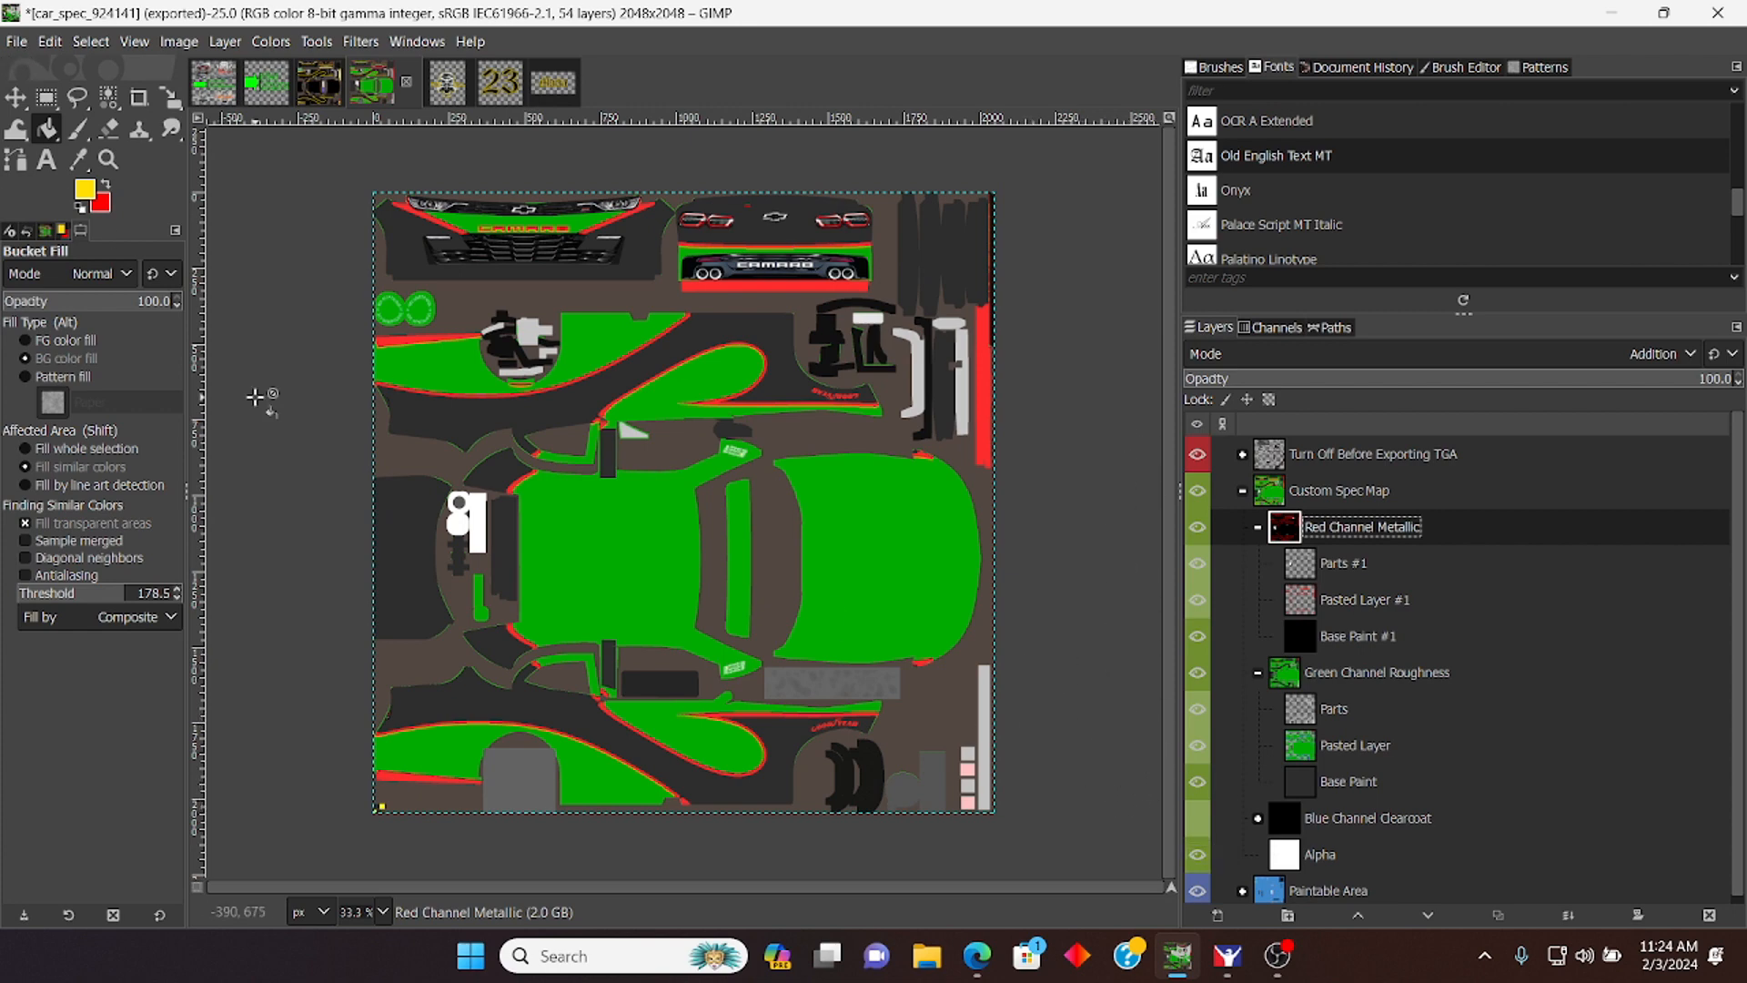
# Step: Export the spec map over its existing TGA file and inspect the car from the front in the iRacing Paint Shop
pyautogui.click(16, 42)
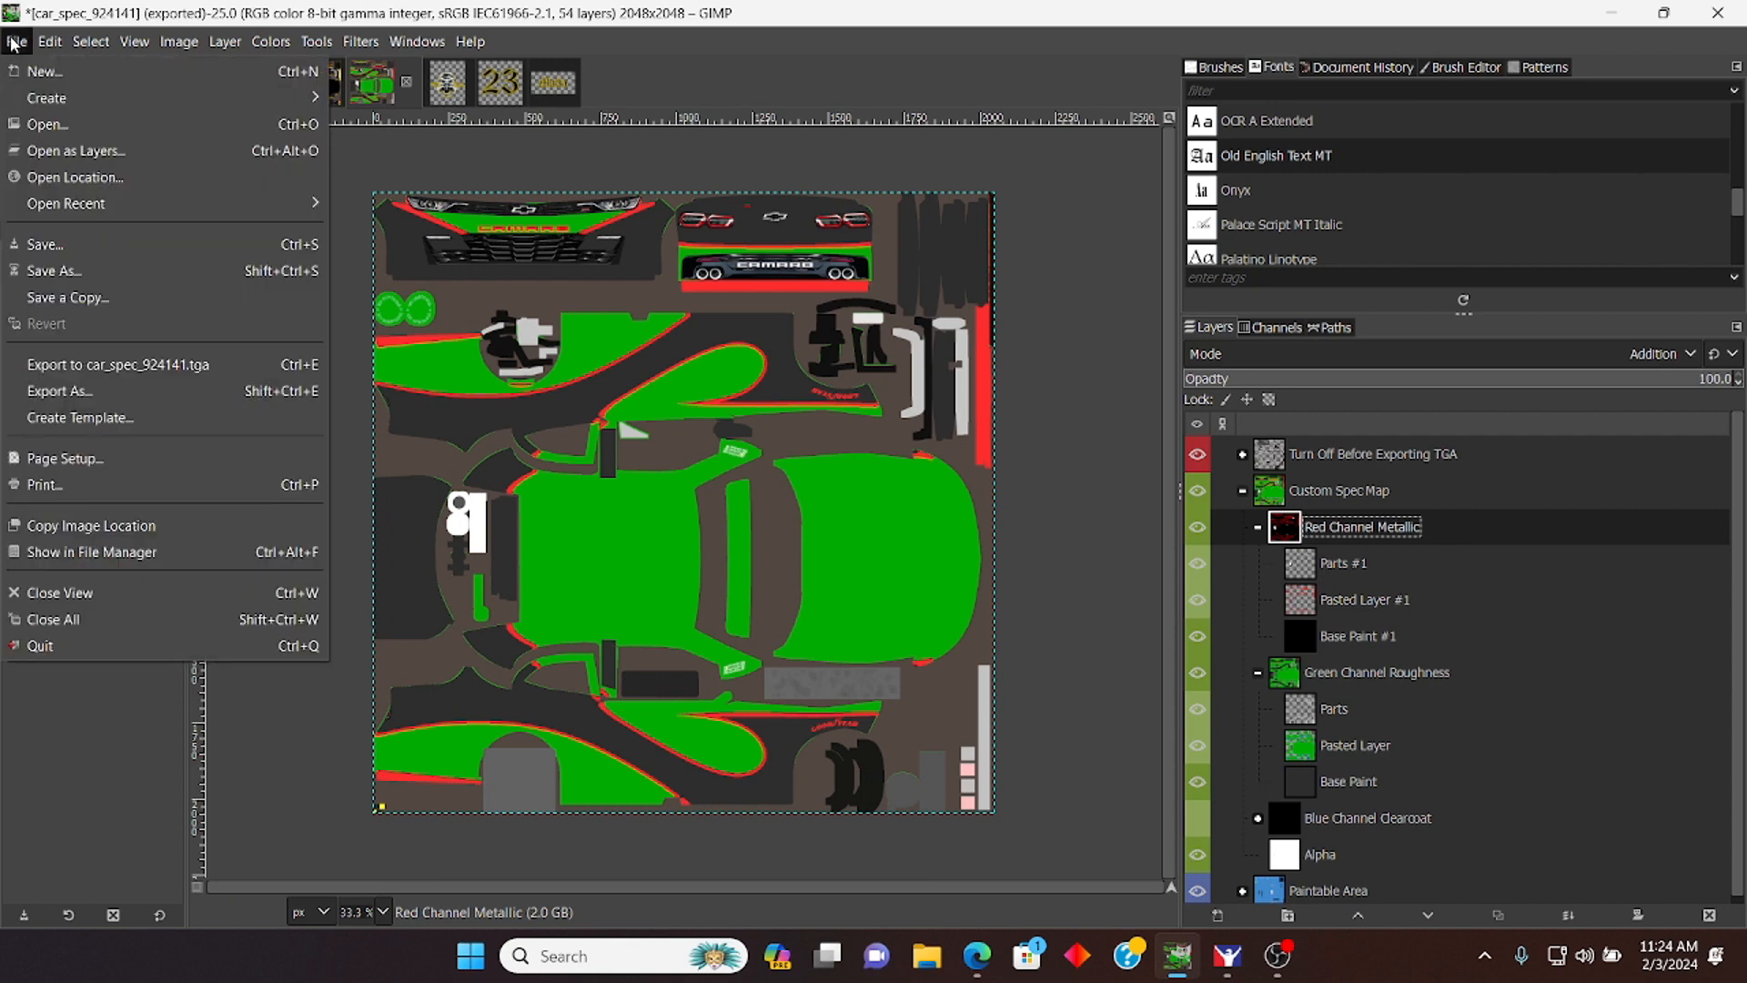
pyautogui.click(52, 373)
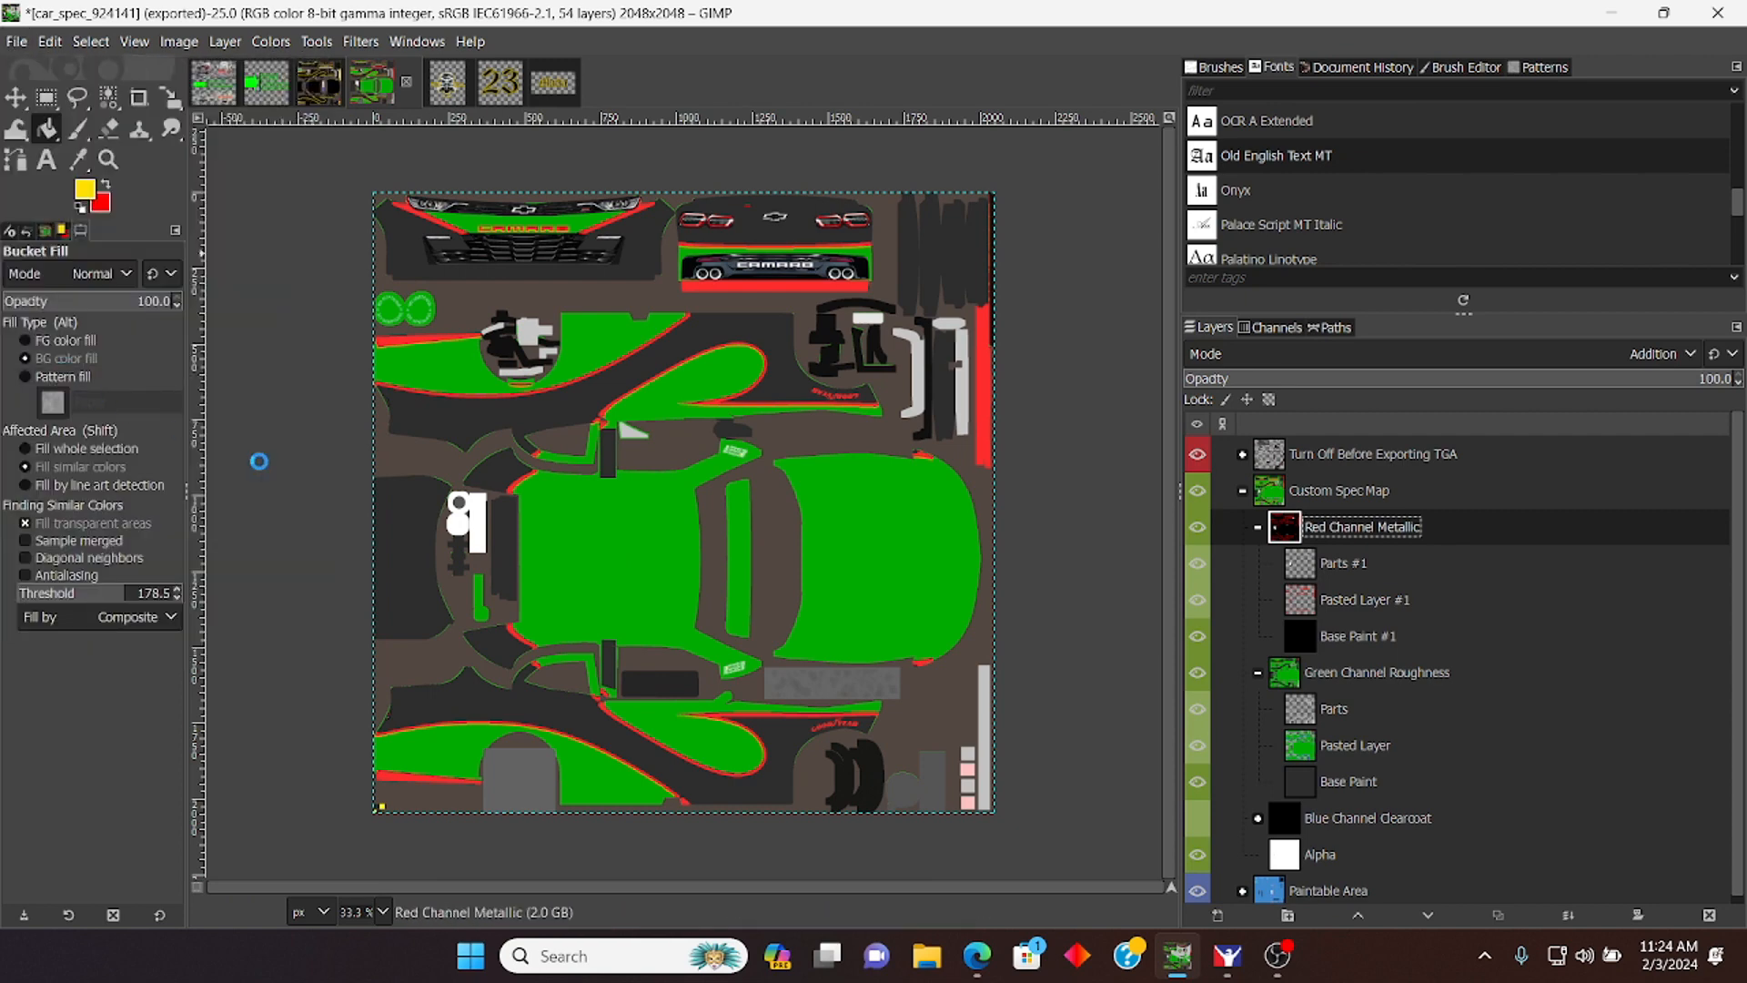
pyautogui.click(1233, 971)
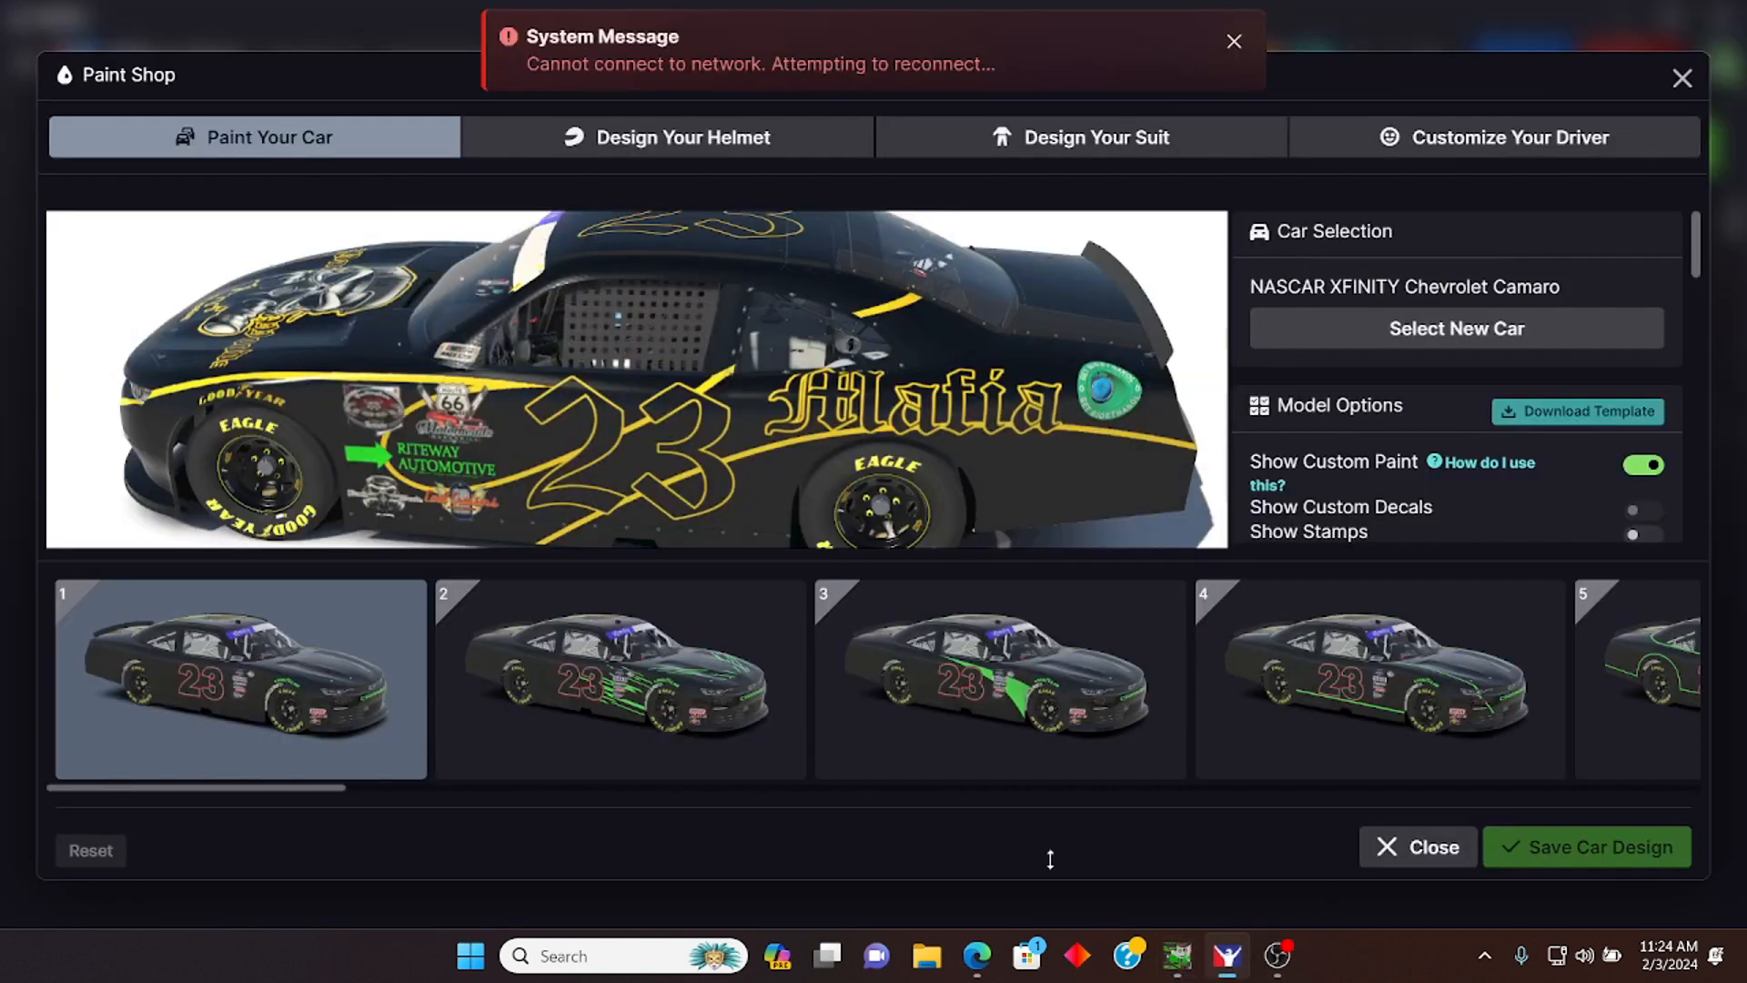
pyautogui.moveTo(526, 472); pyautogui.dragTo(624, 406)
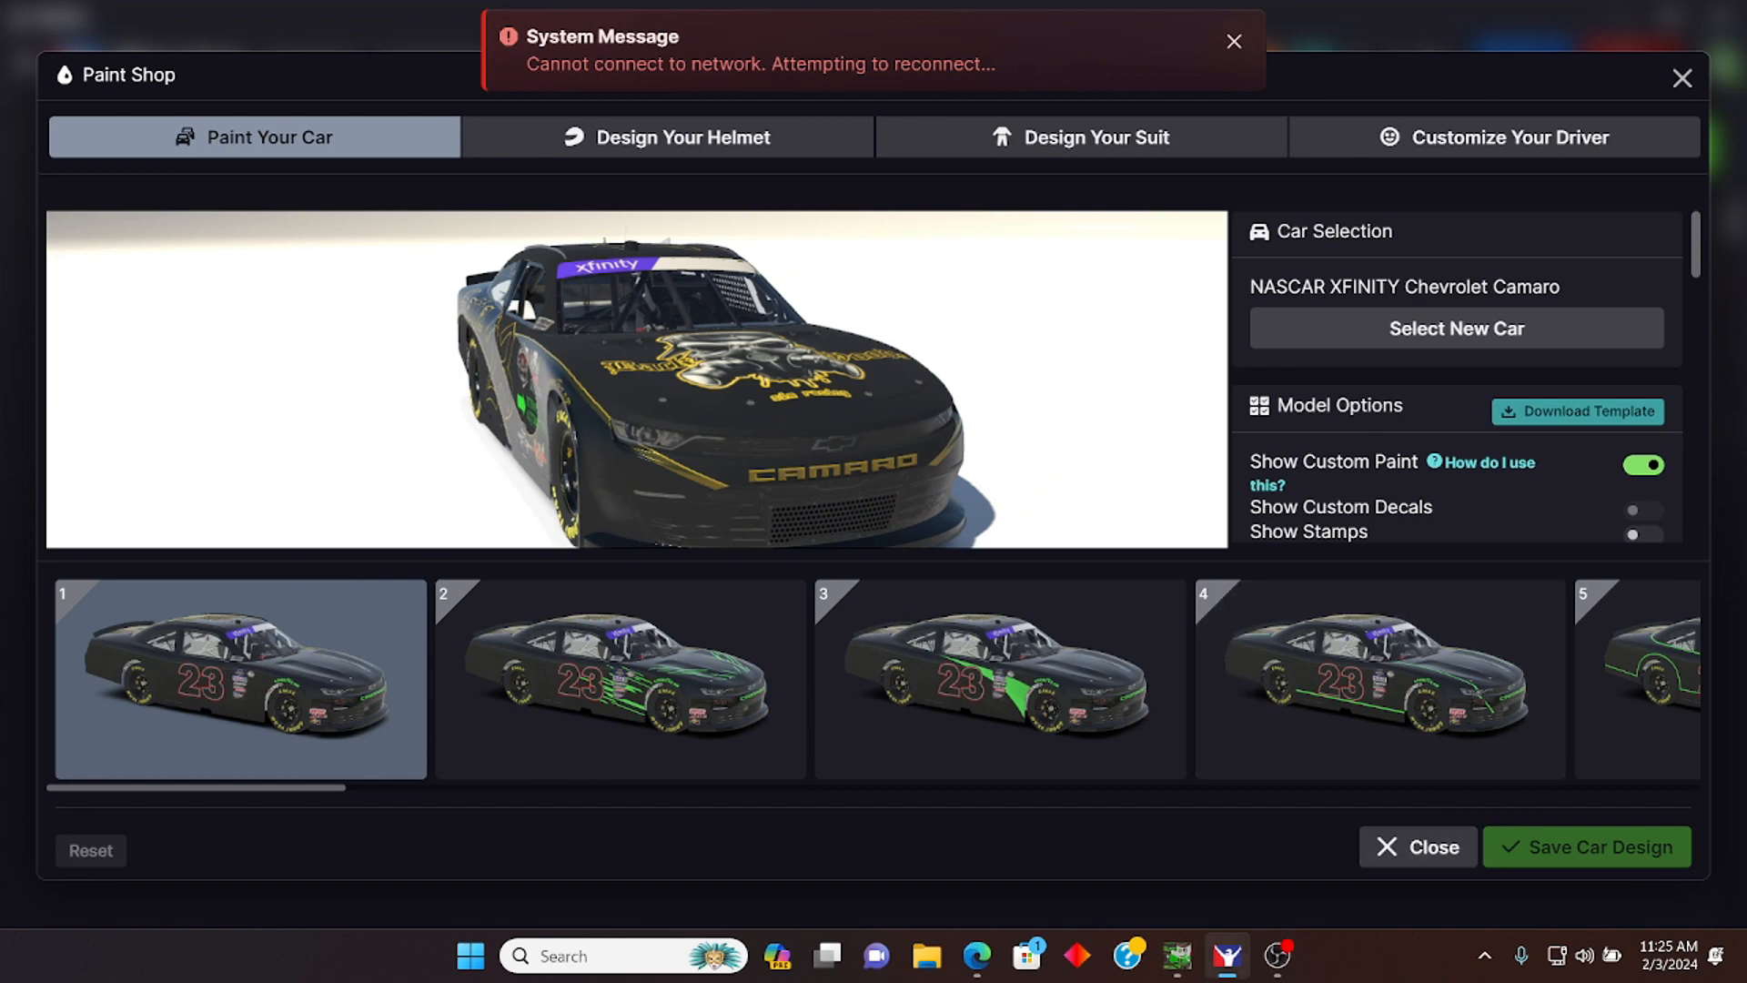
# Step: Return to GIMP and set the Green Channel Roughness group's blend mode to Addition
pyautogui.click(1178, 955)
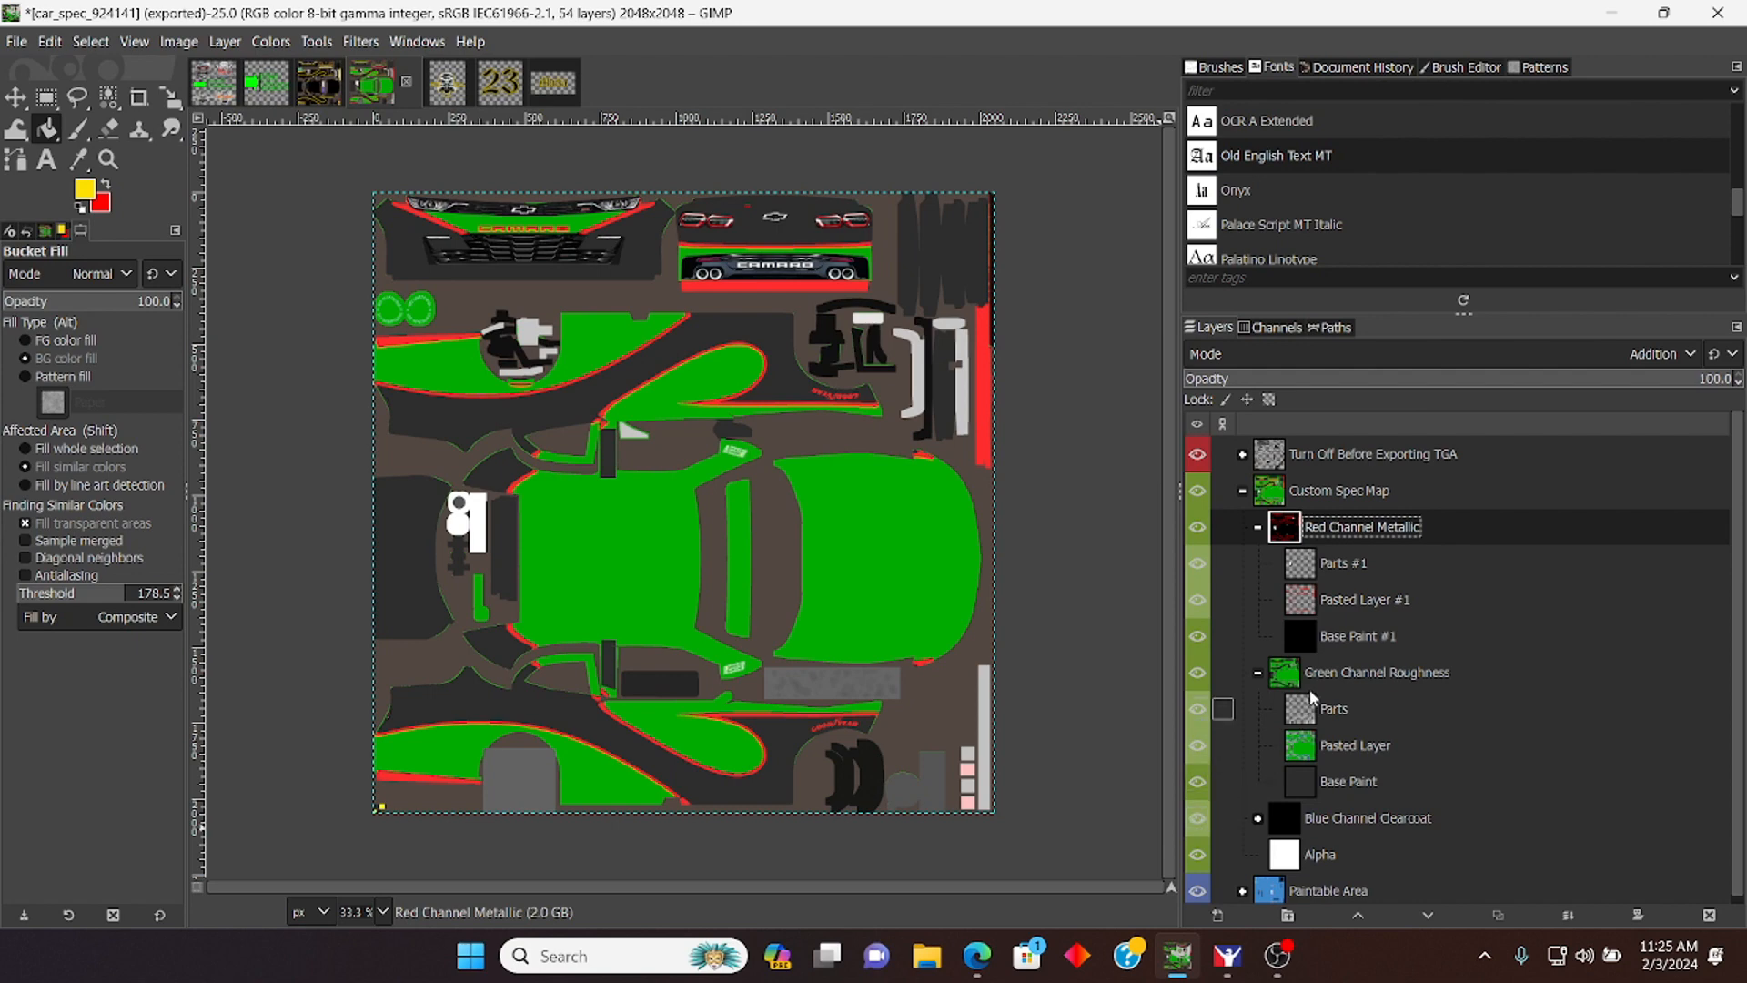
pyautogui.click(1319, 670)
pyautogui.rightClick(1321, 675)
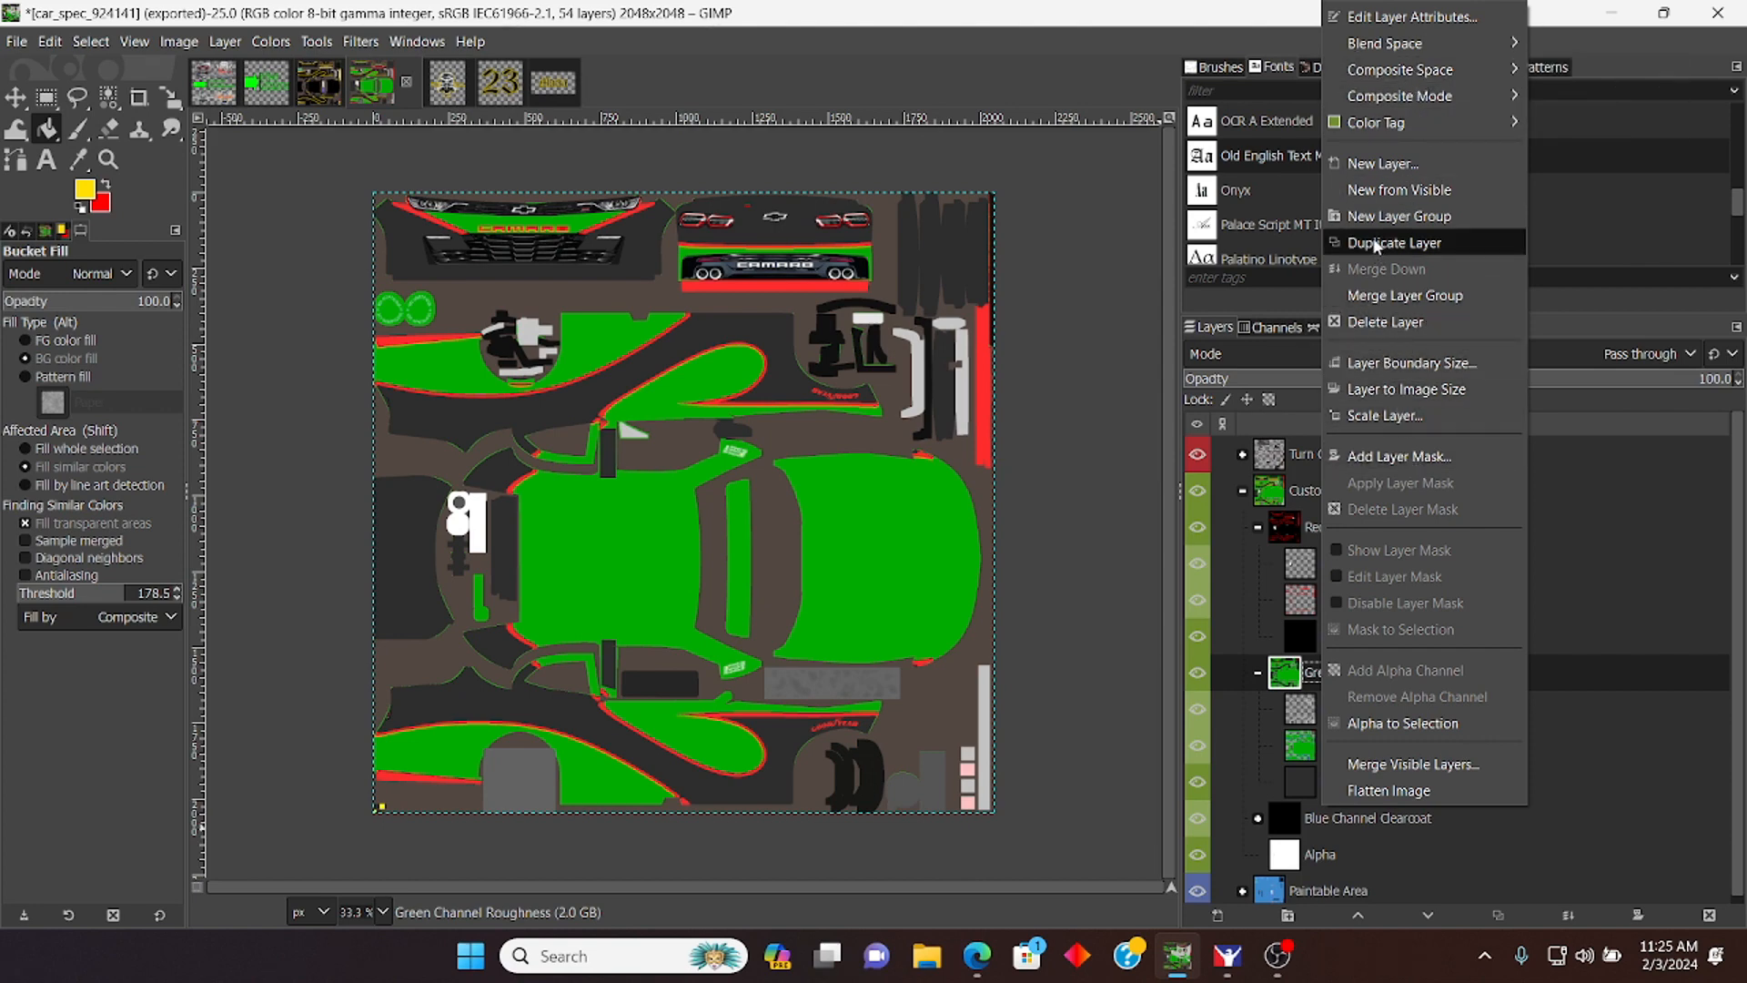
pyautogui.click(1377, 18)
pyautogui.click(1330, 163)
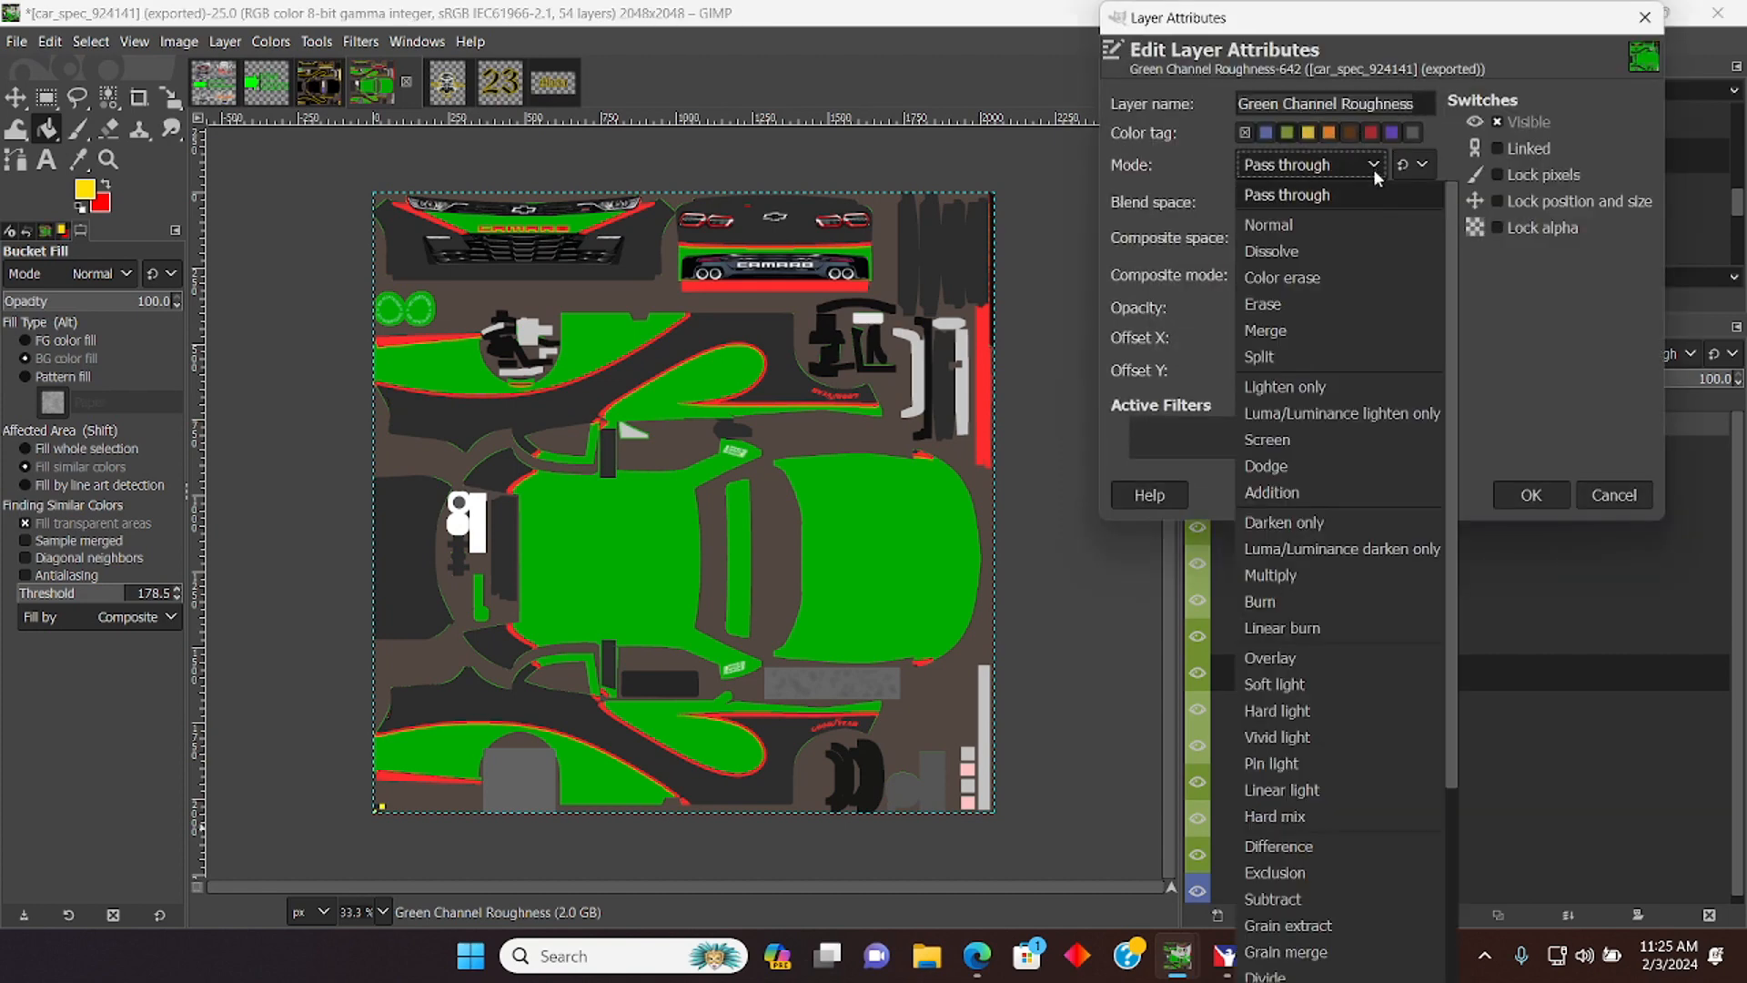
pyautogui.click(1307, 494)
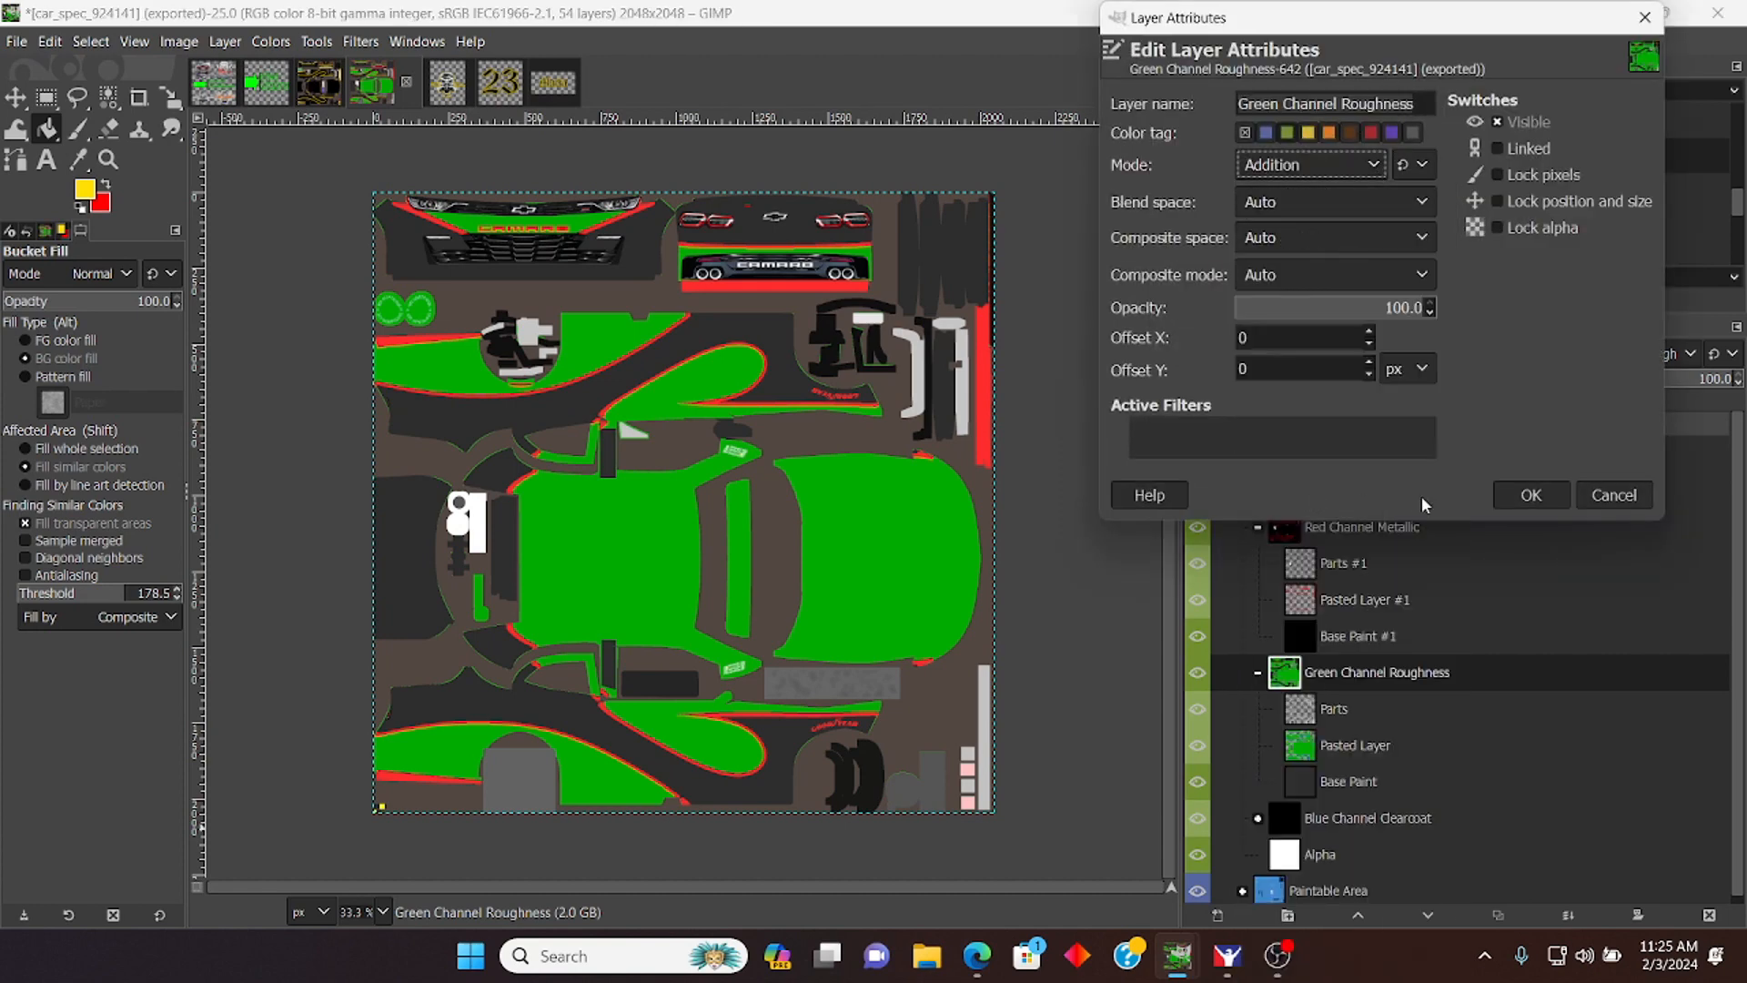
pyautogui.click(1531, 495)
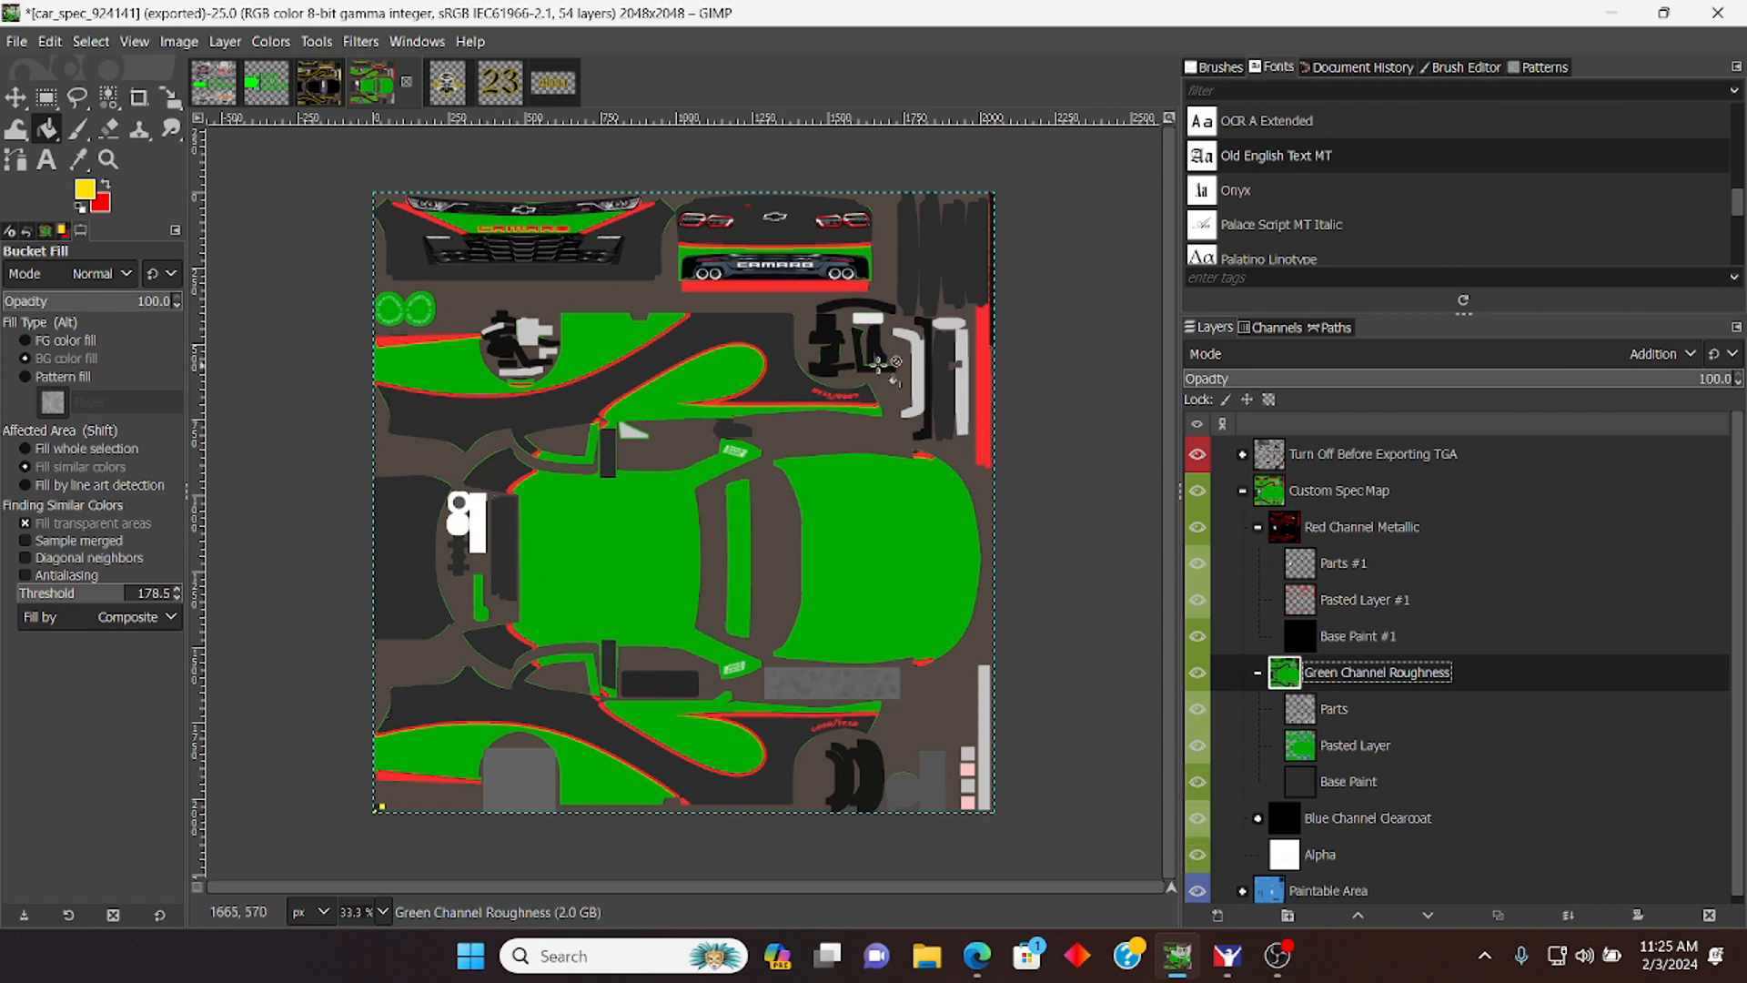
# Step: Export the spec map over its TGA file again and inspect the car from several angles in the iRacing Paint Shop
pyautogui.click(23, 48)
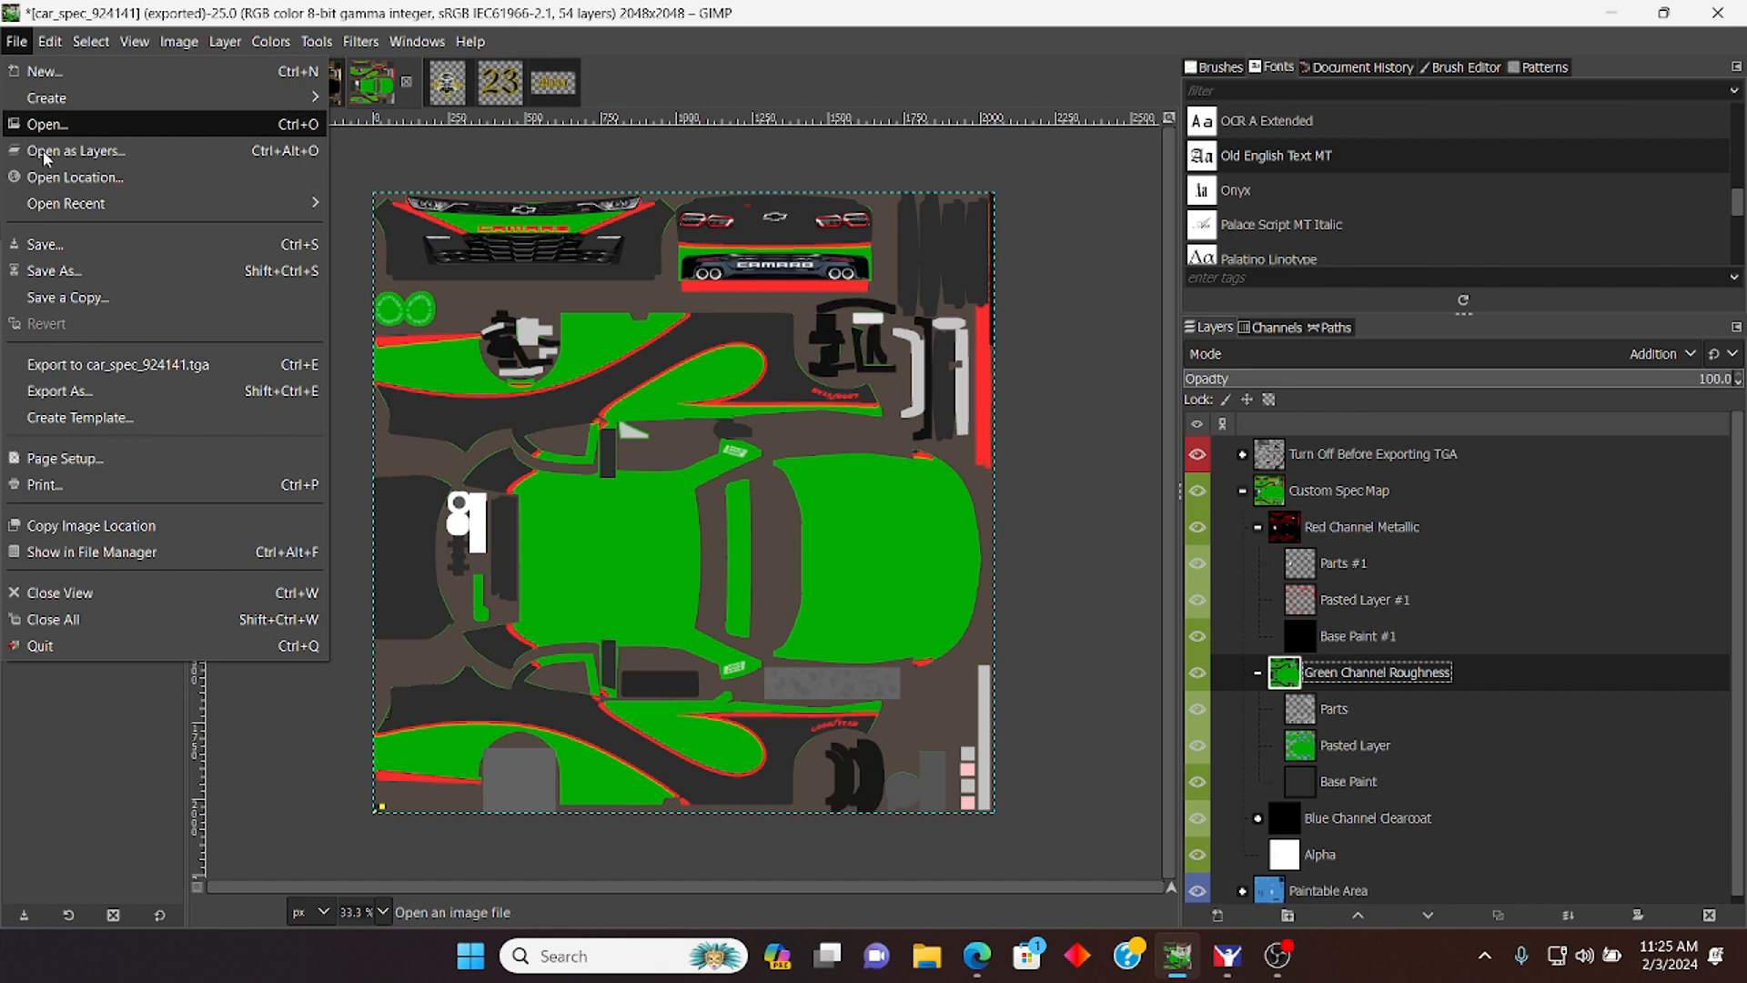
pyautogui.click(81, 366)
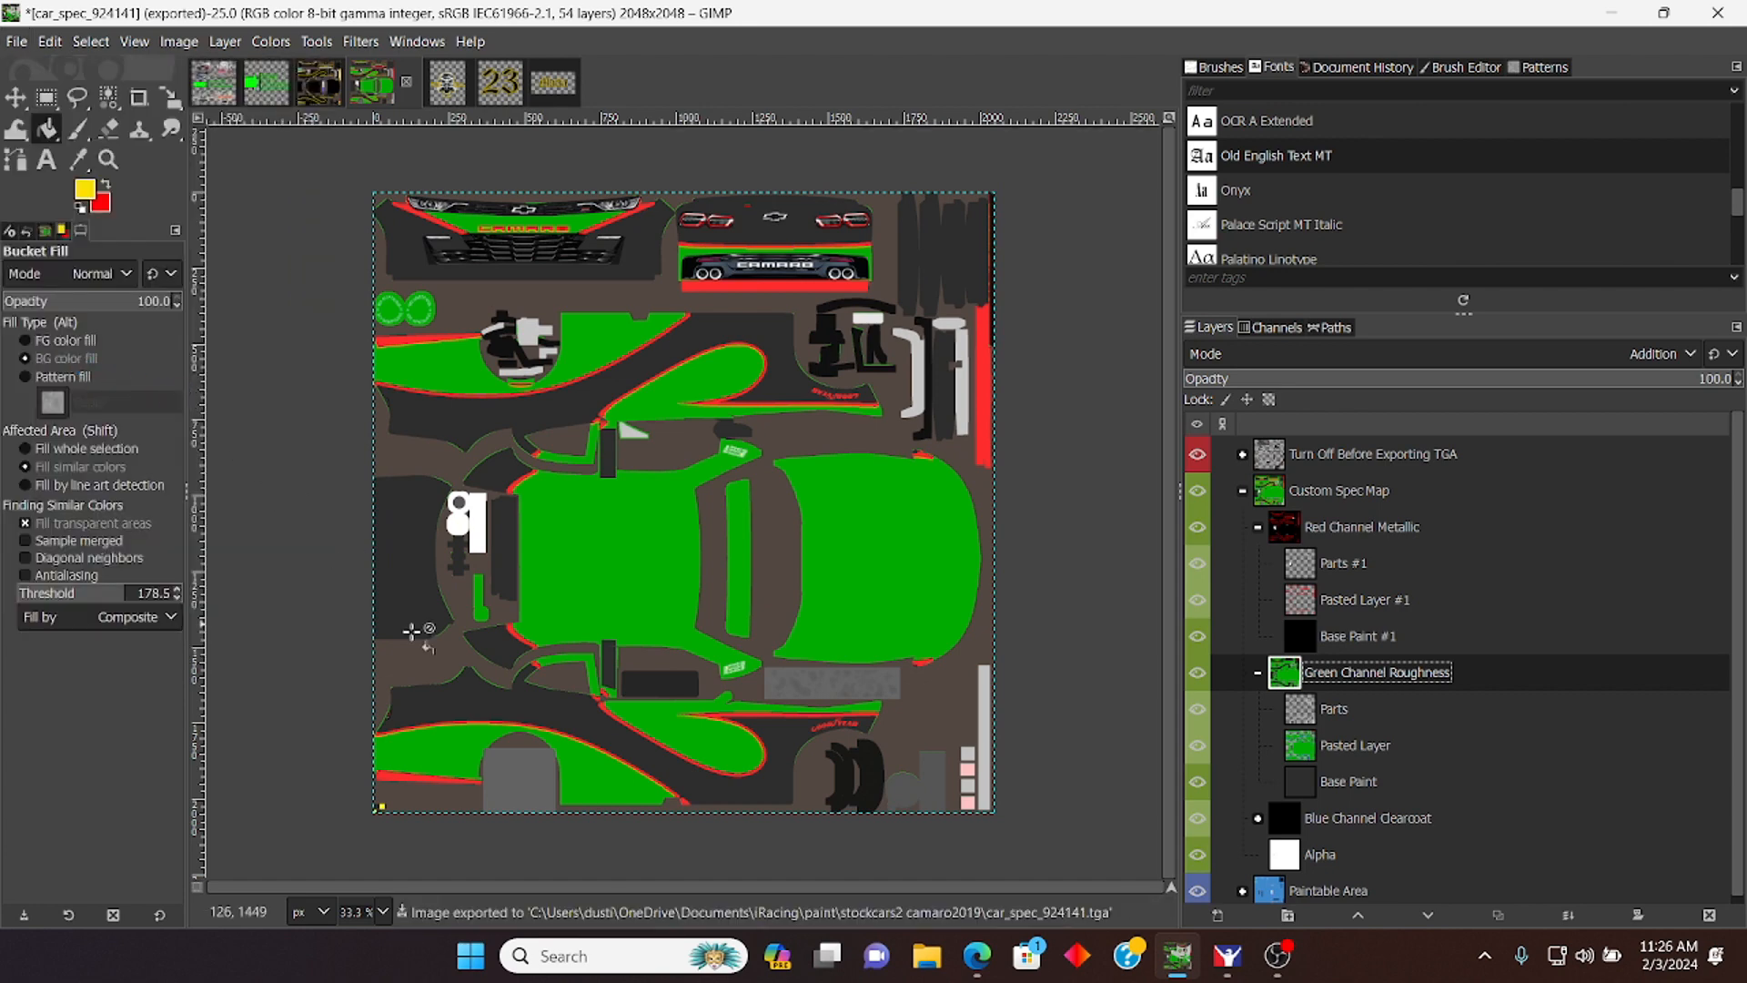
pyautogui.click(1227, 963)
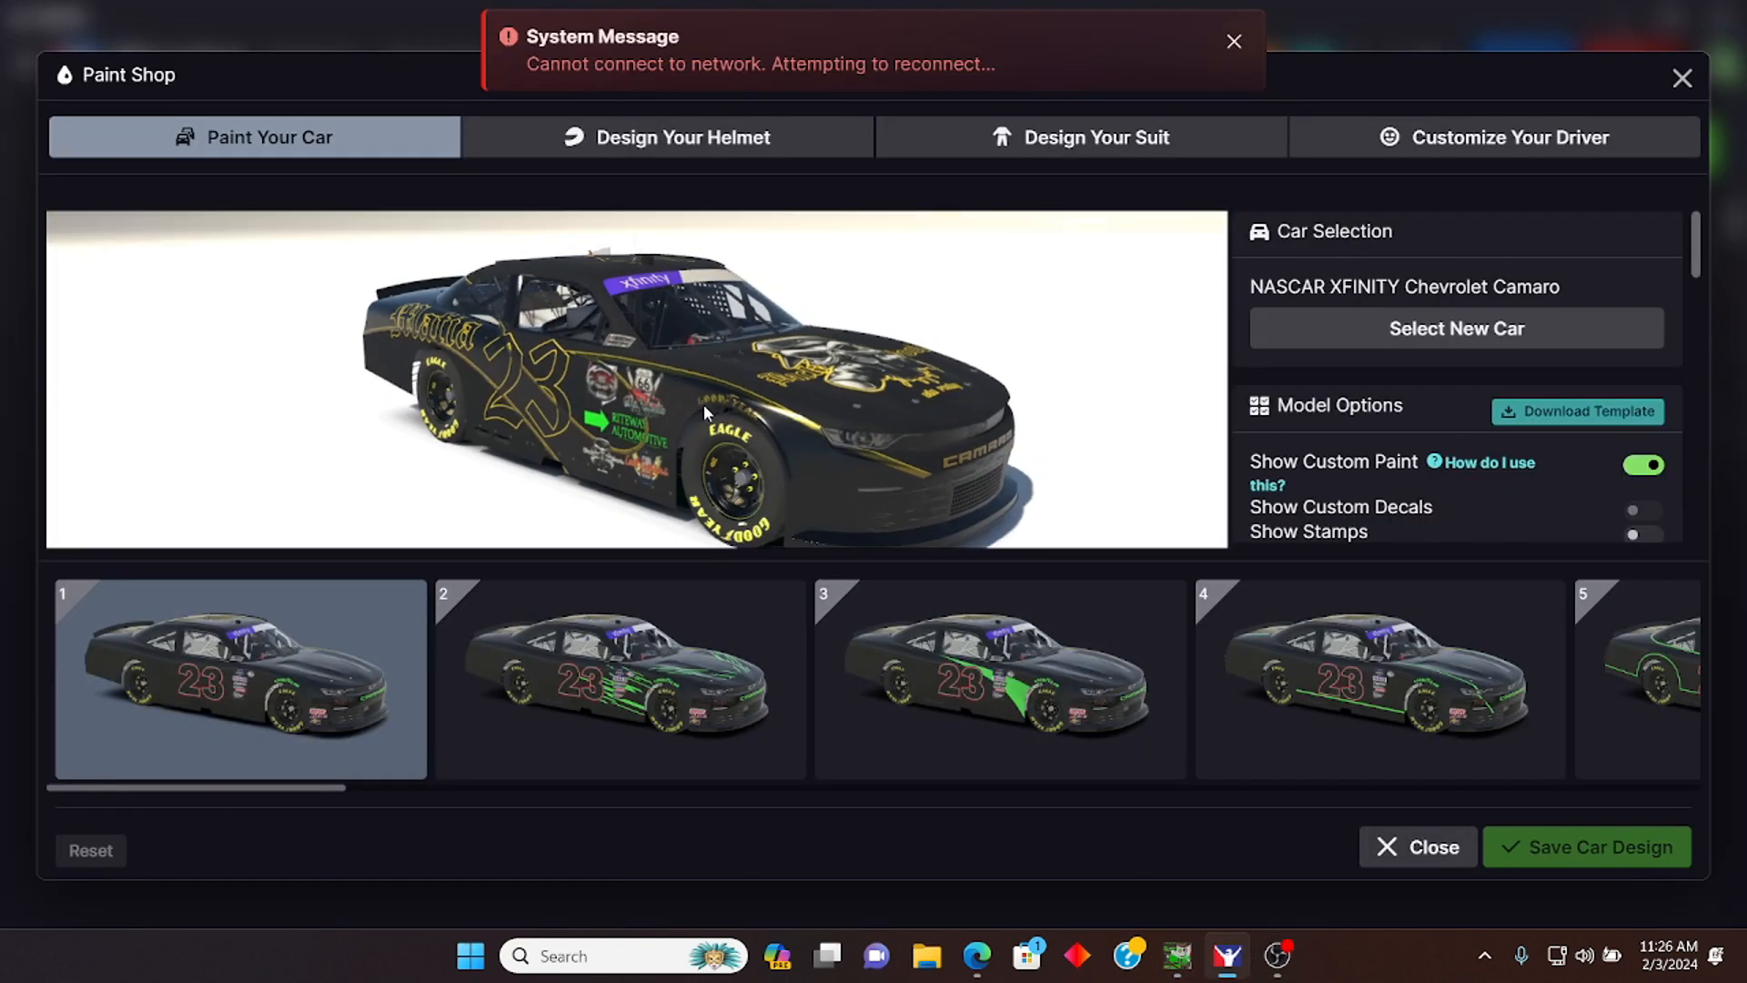
pyautogui.moveTo(703, 408); pyautogui.dragTo(656, 430)
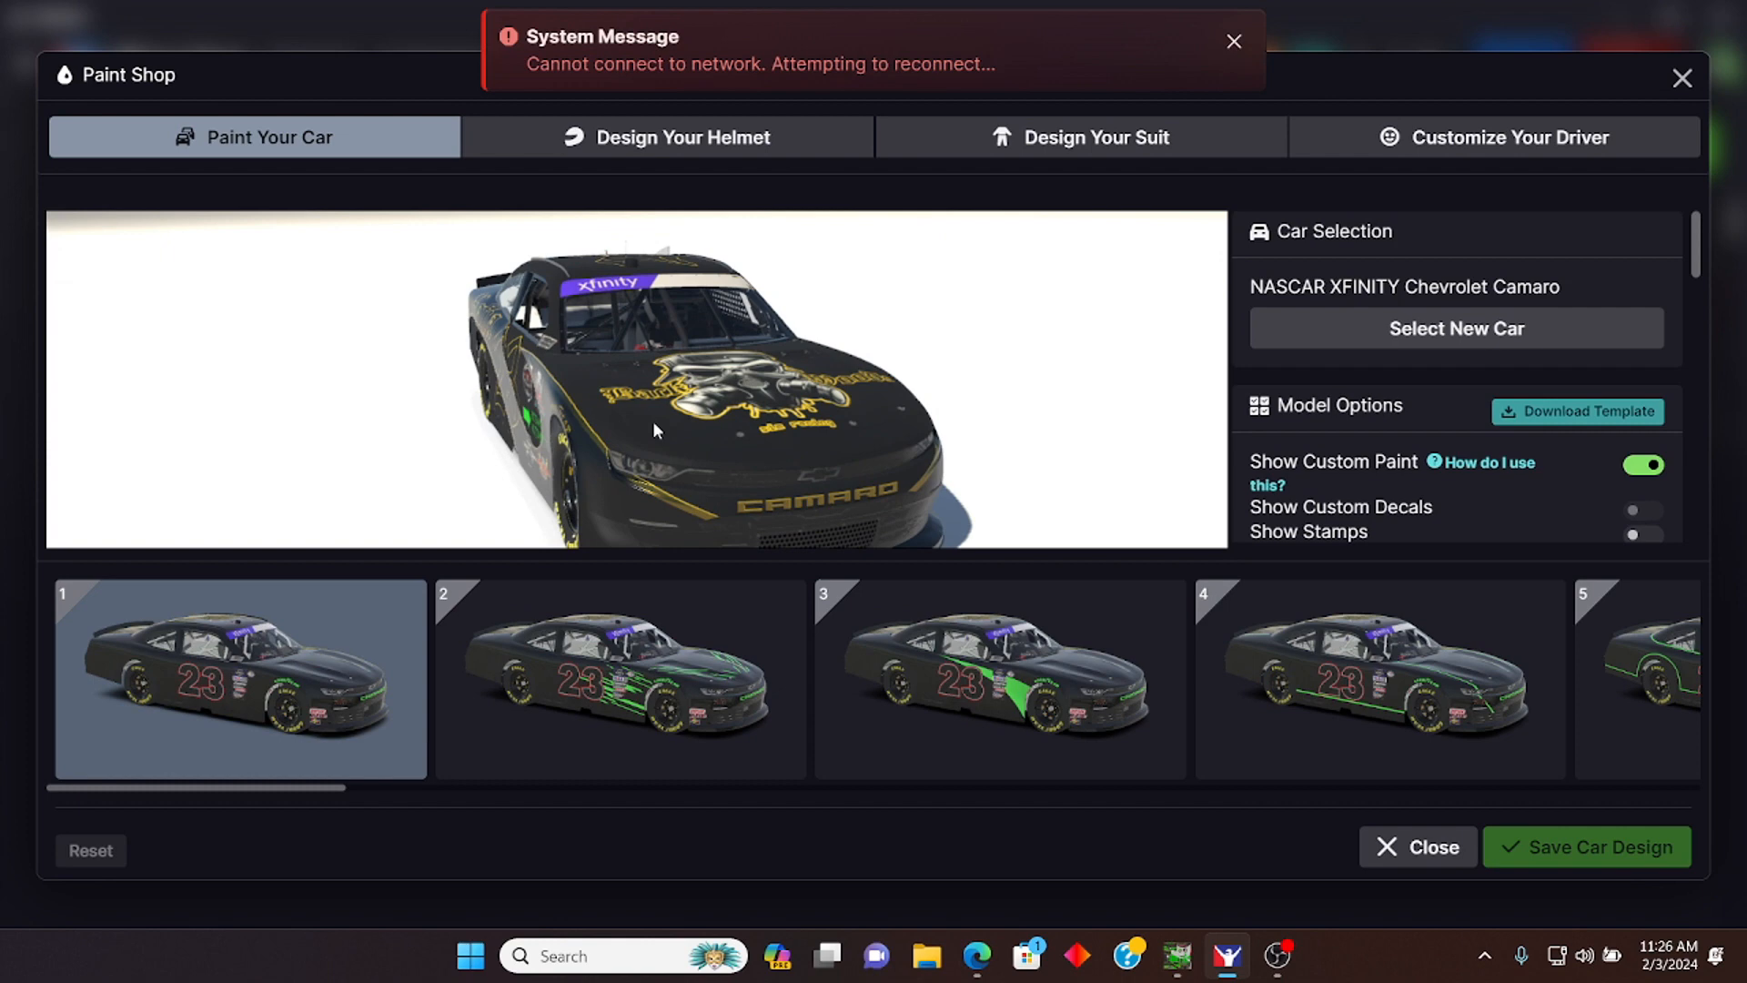
pyautogui.moveTo(654, 424); pyautogui.dragTo(781, 482)
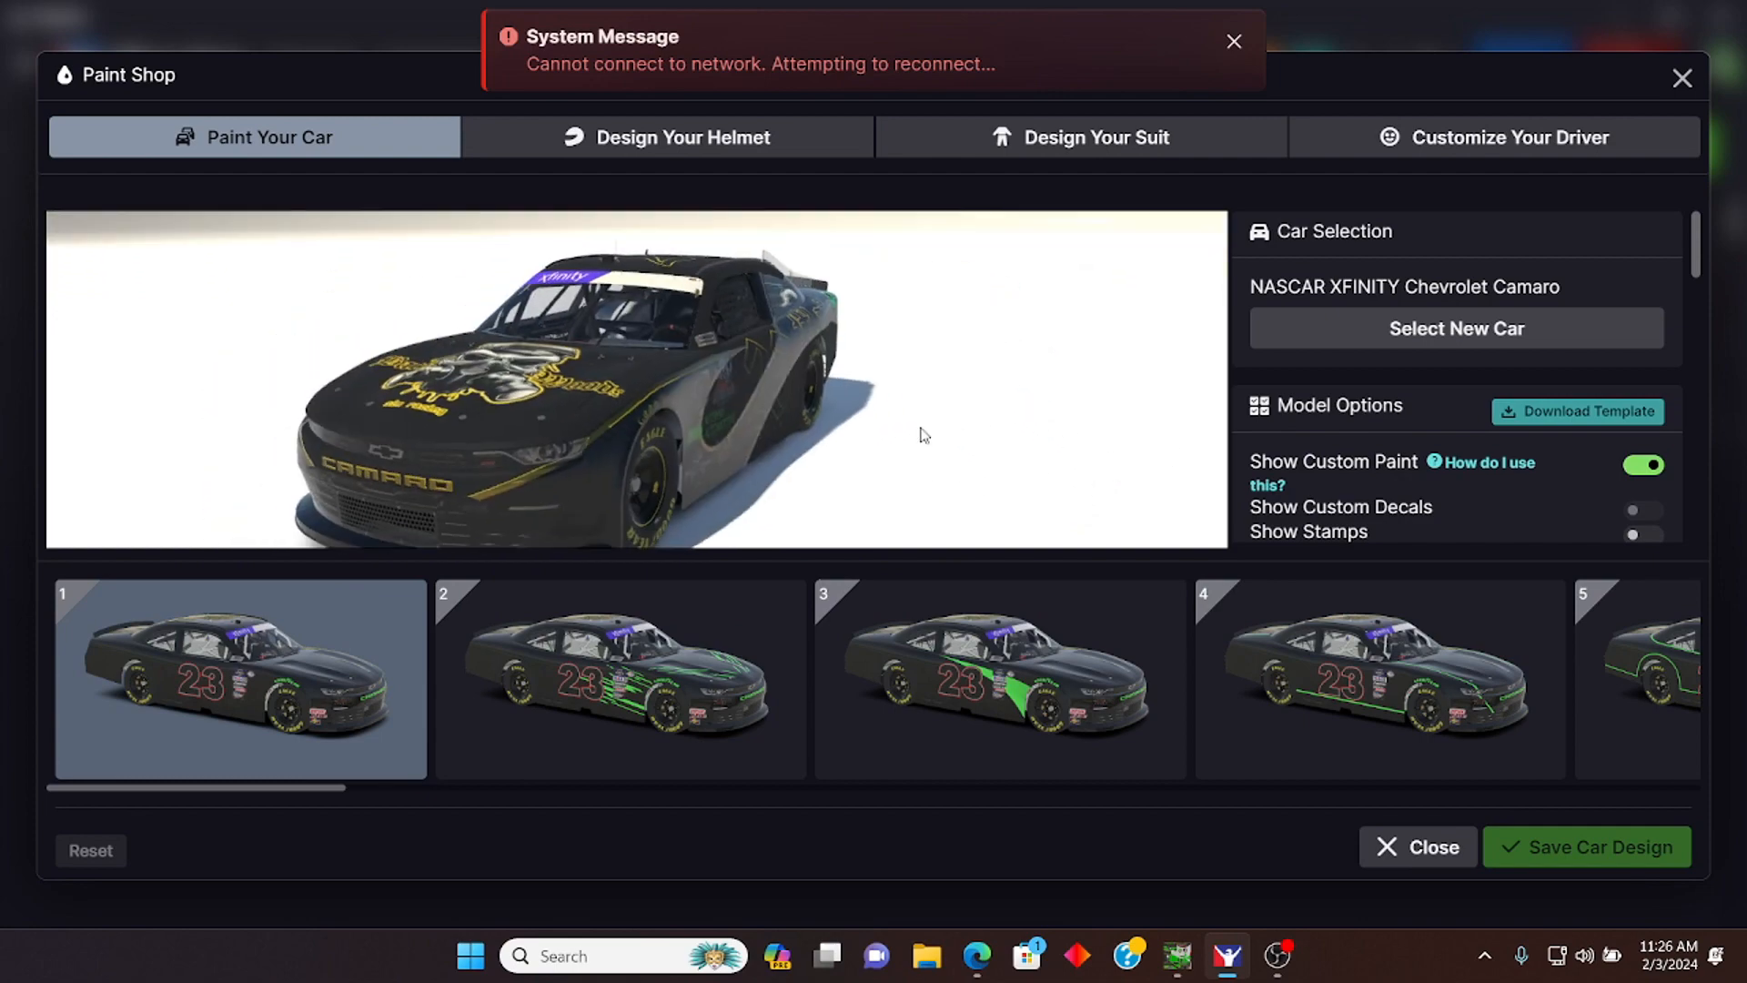
# Step: Close and reopen the iRacing Paint Shop, turn off Show Stamps and inspect the side and roof of the car up close
pyautogui.click(1684, 77)
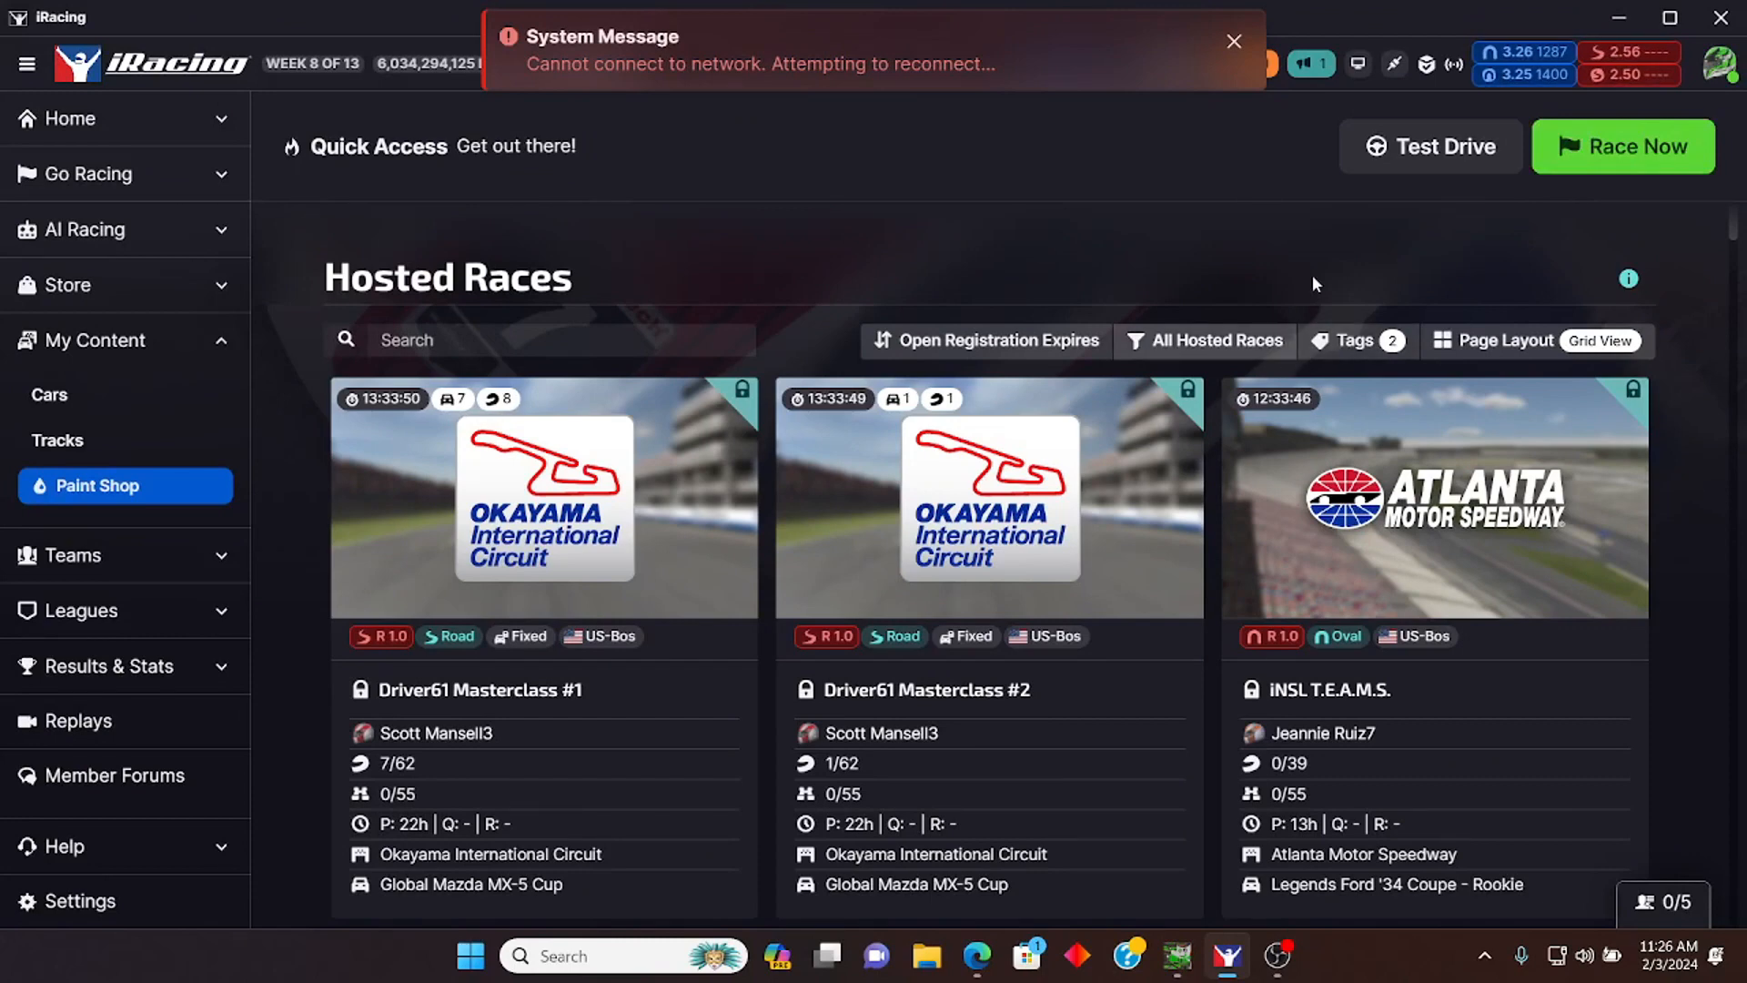
pyautogui.click(1619, 25)
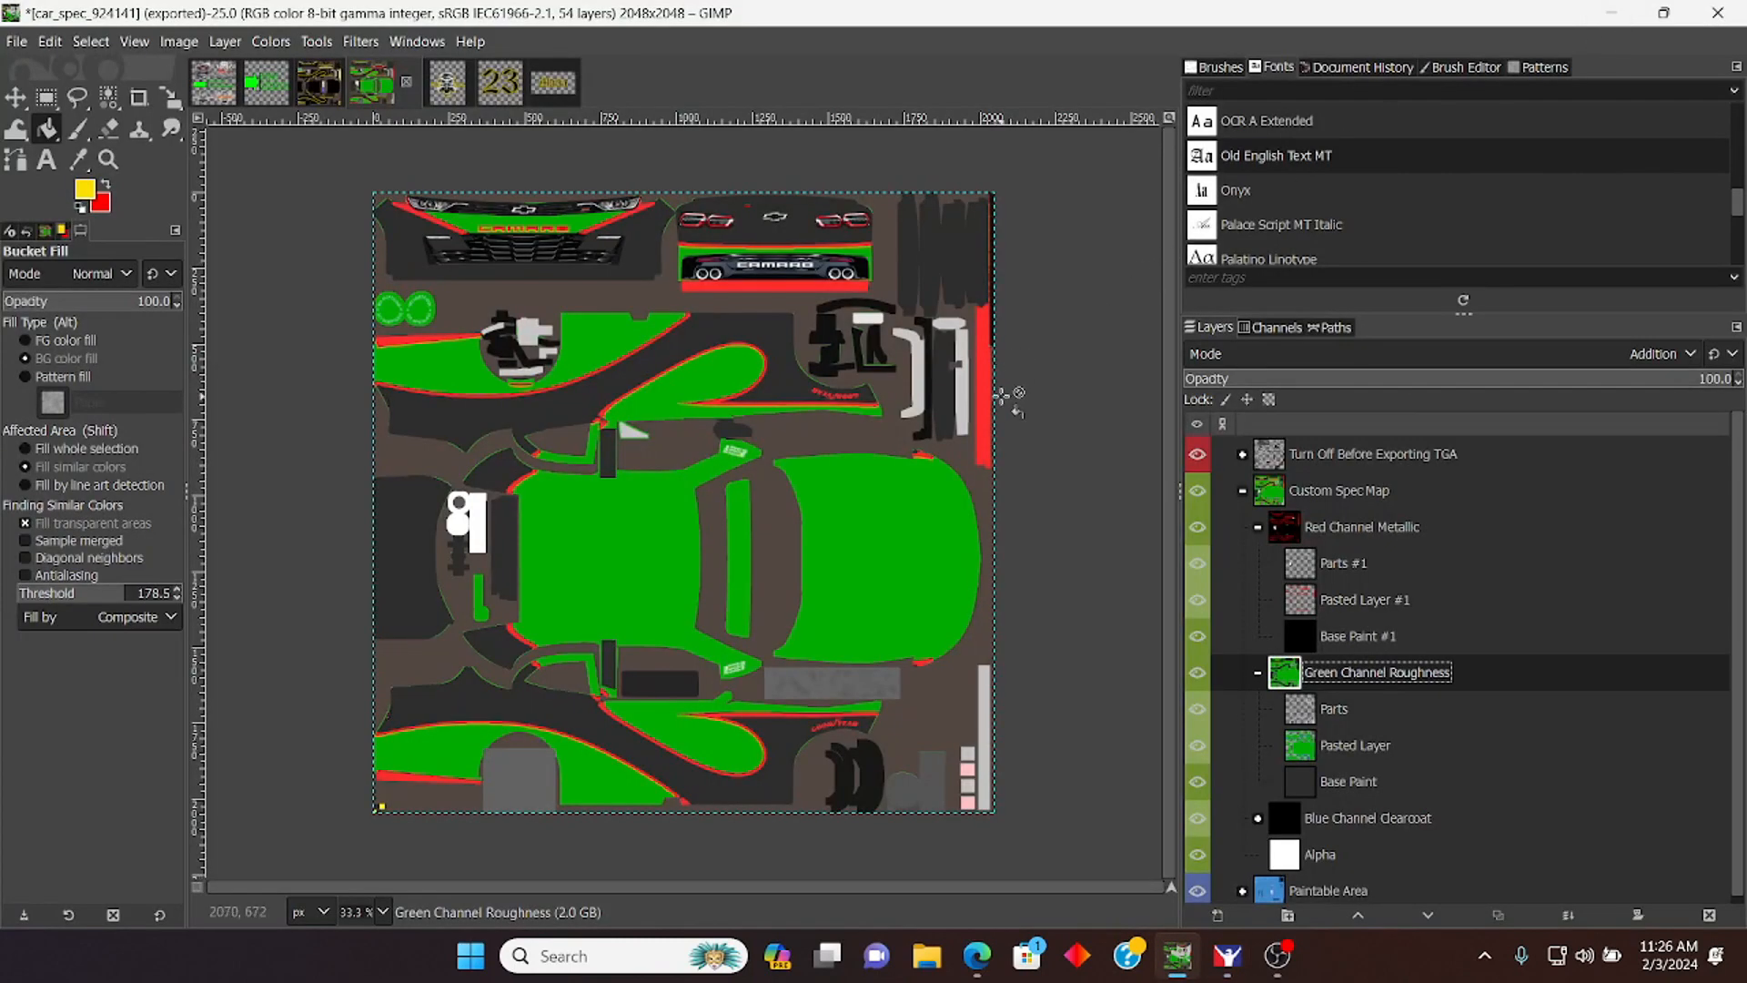
pyautogui.click(1227, 956)
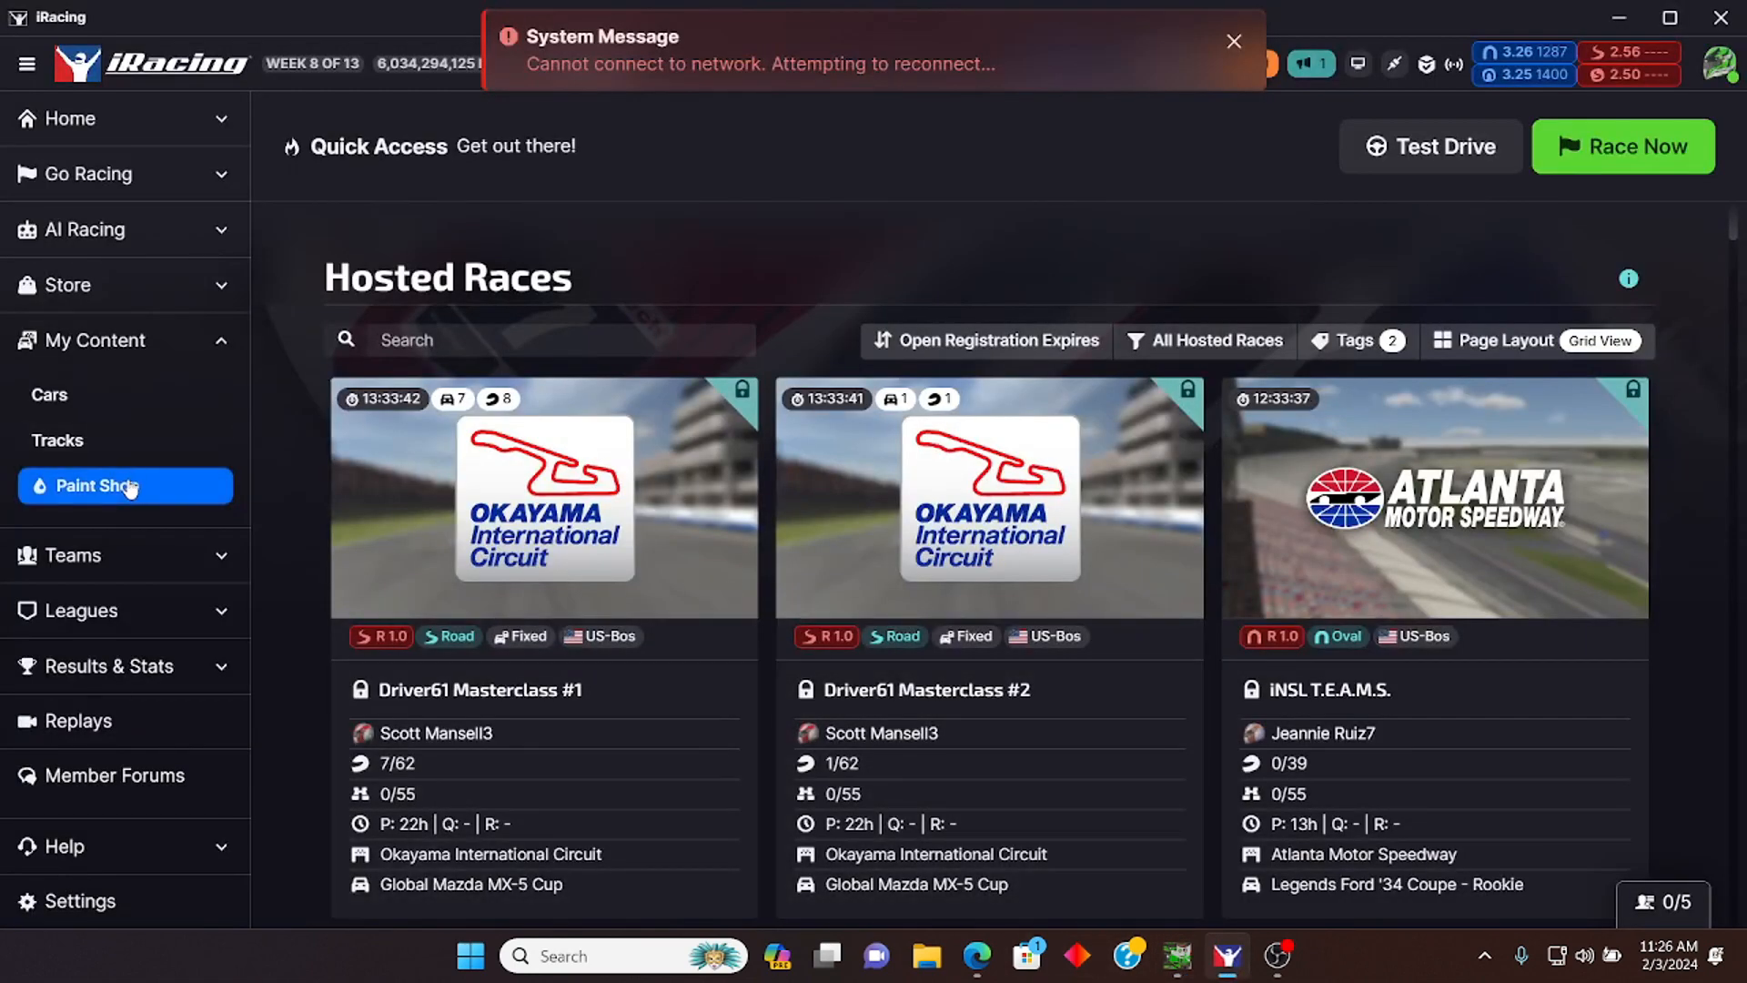
pyautogui.click(151, 496)
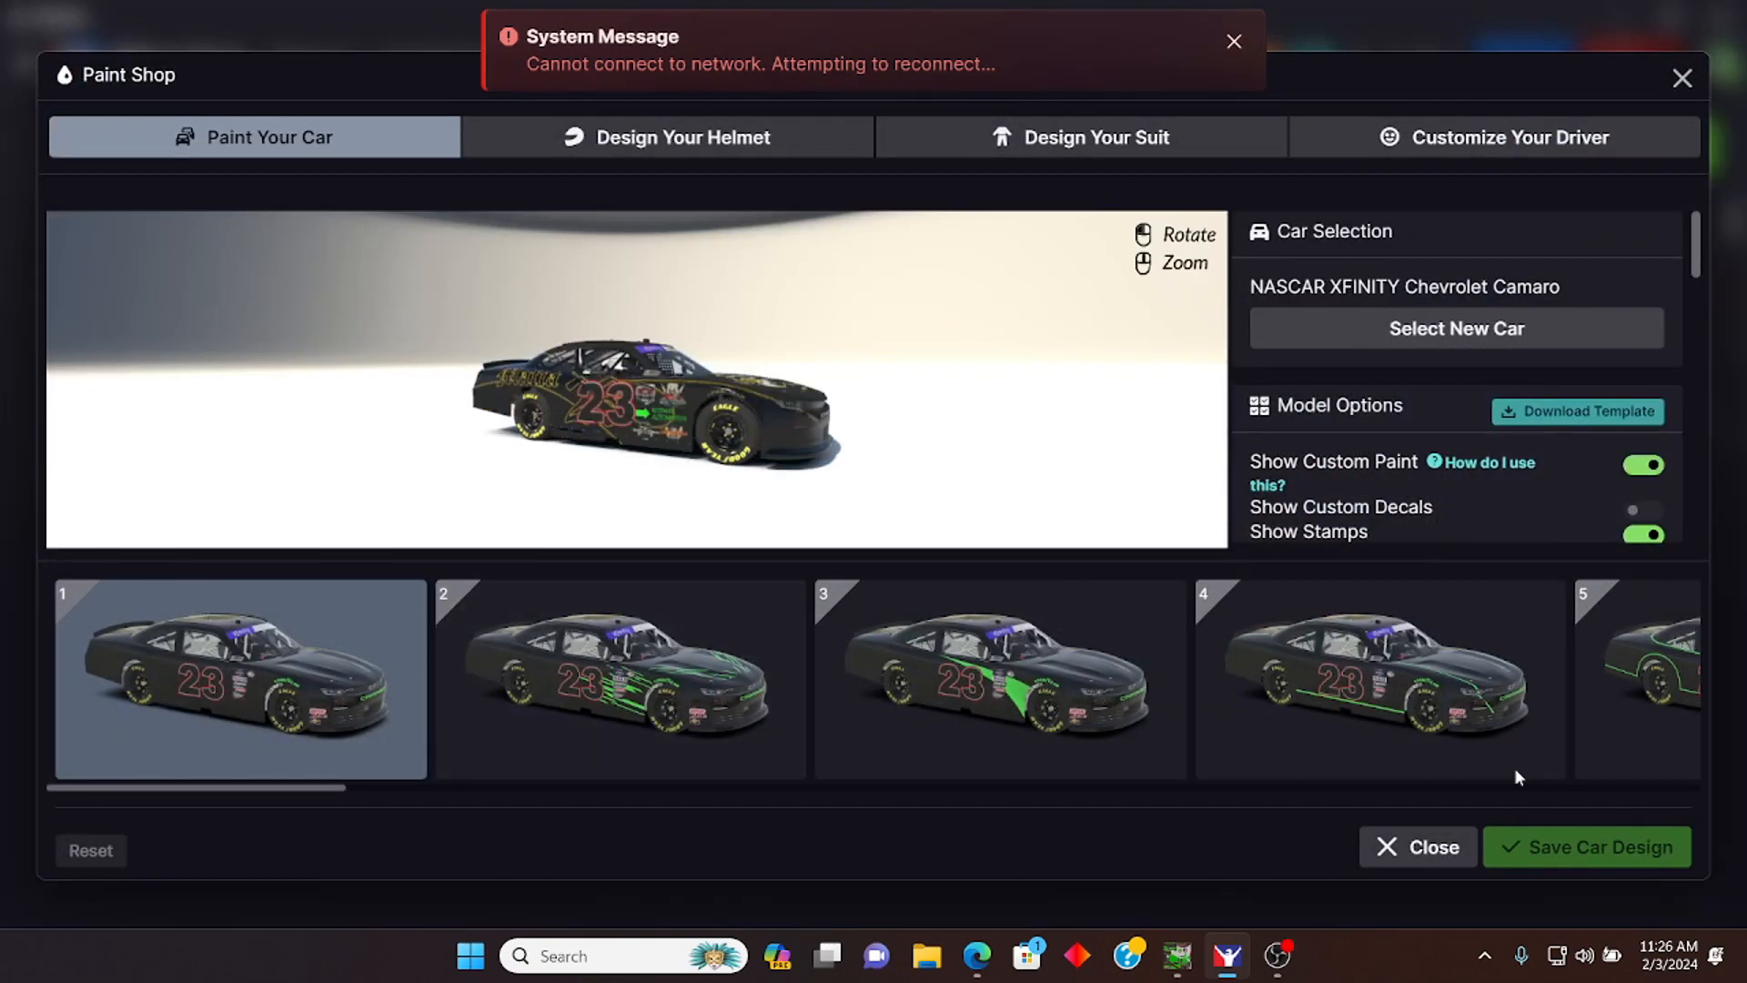
pyautogui.click(1641, 534)
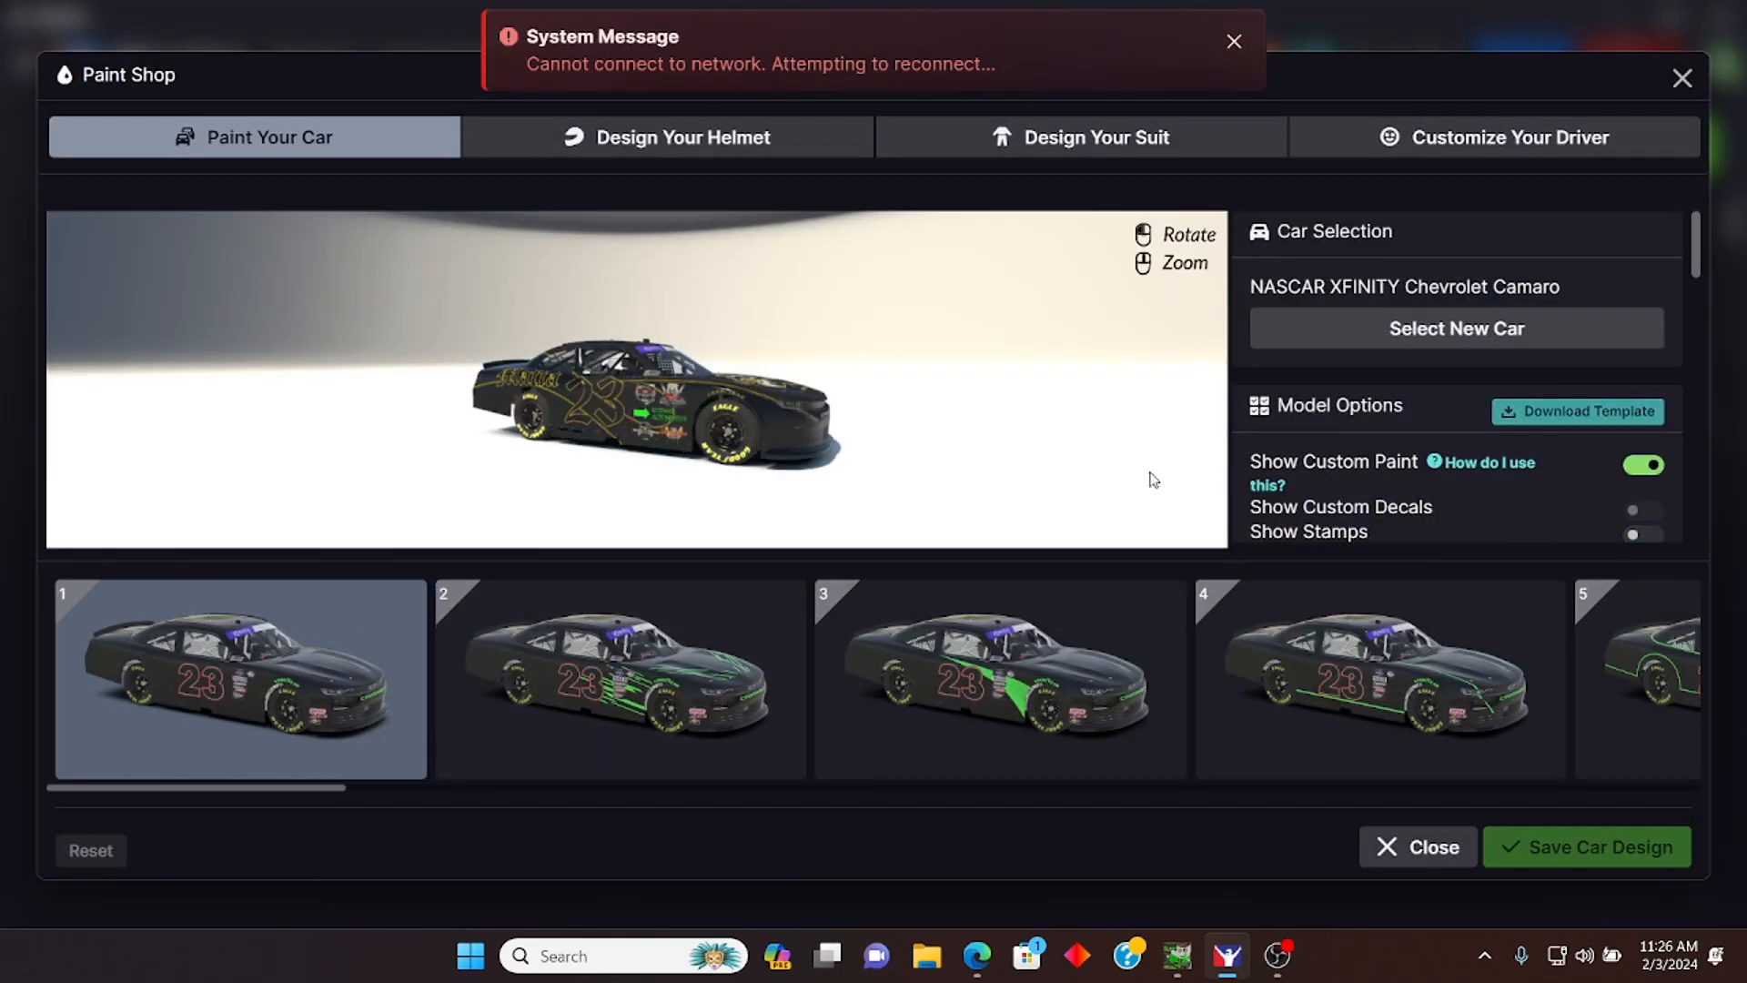
pyautogui.scroll(5, 669, 462)
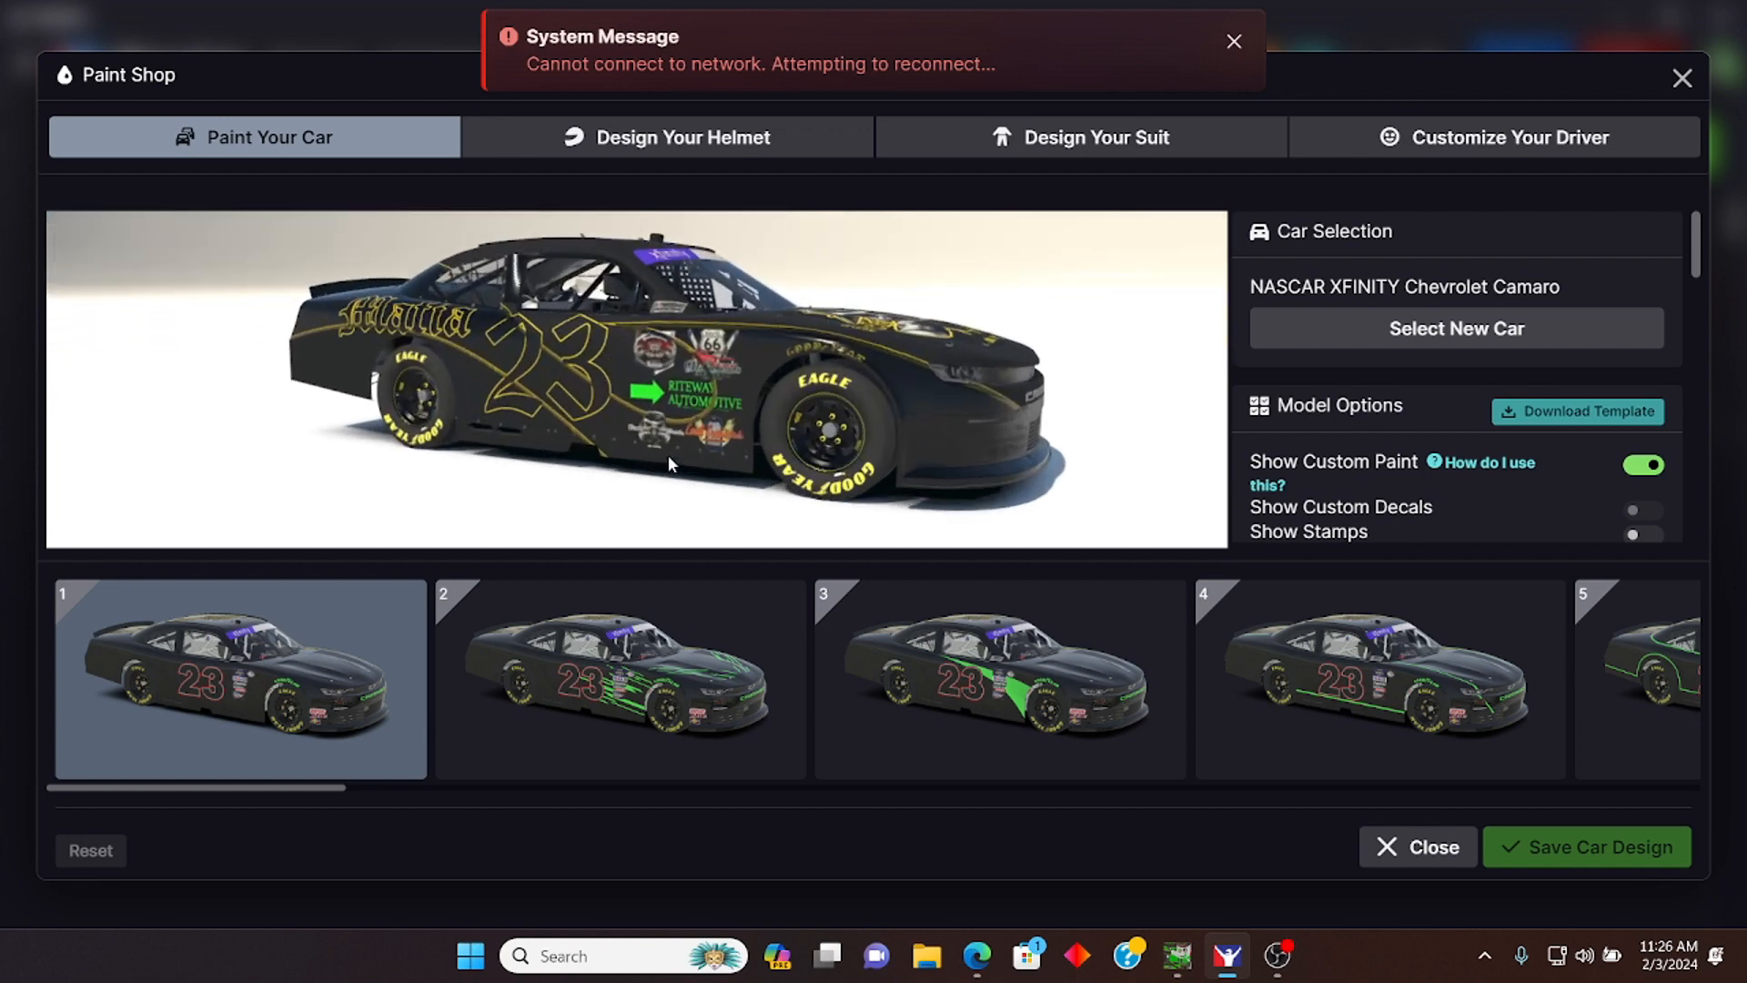
pyautogui.moveTo(646, 451); pyautogui.dragTo(659, 489)
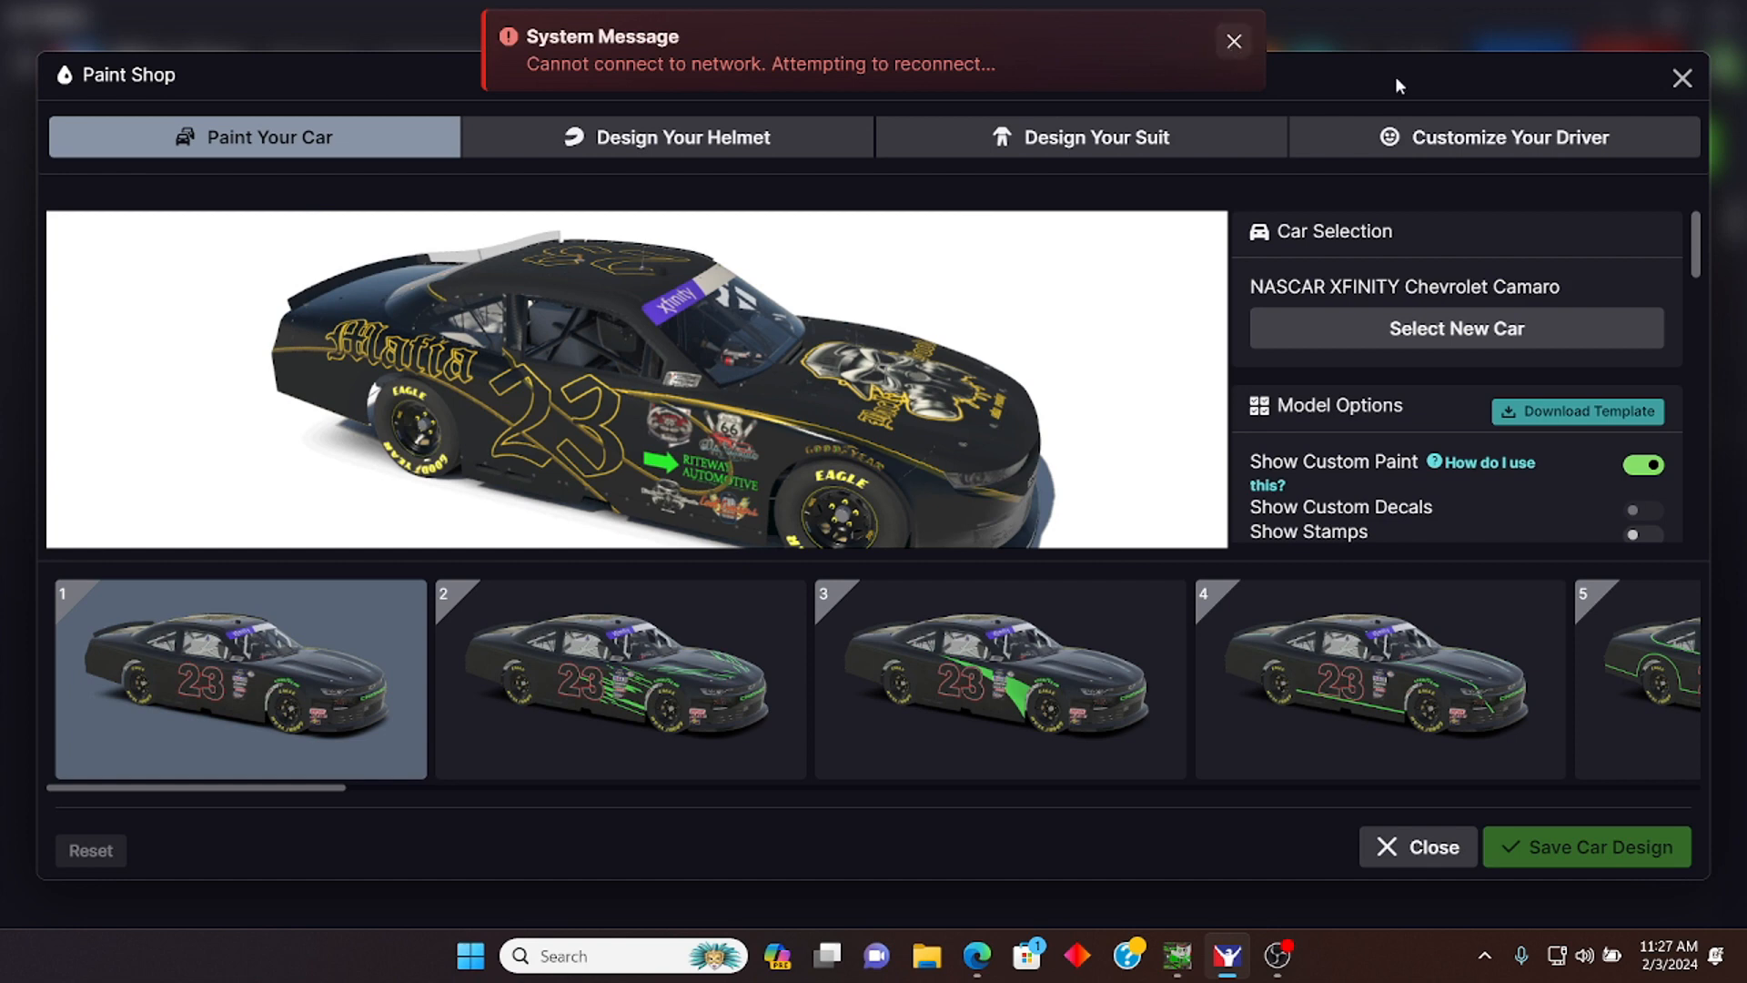
# Step: Close the Paint Shop and switch to Trading Paints in the Edge browser, opening its paint upload page
pyautogui.click(1682, 82)
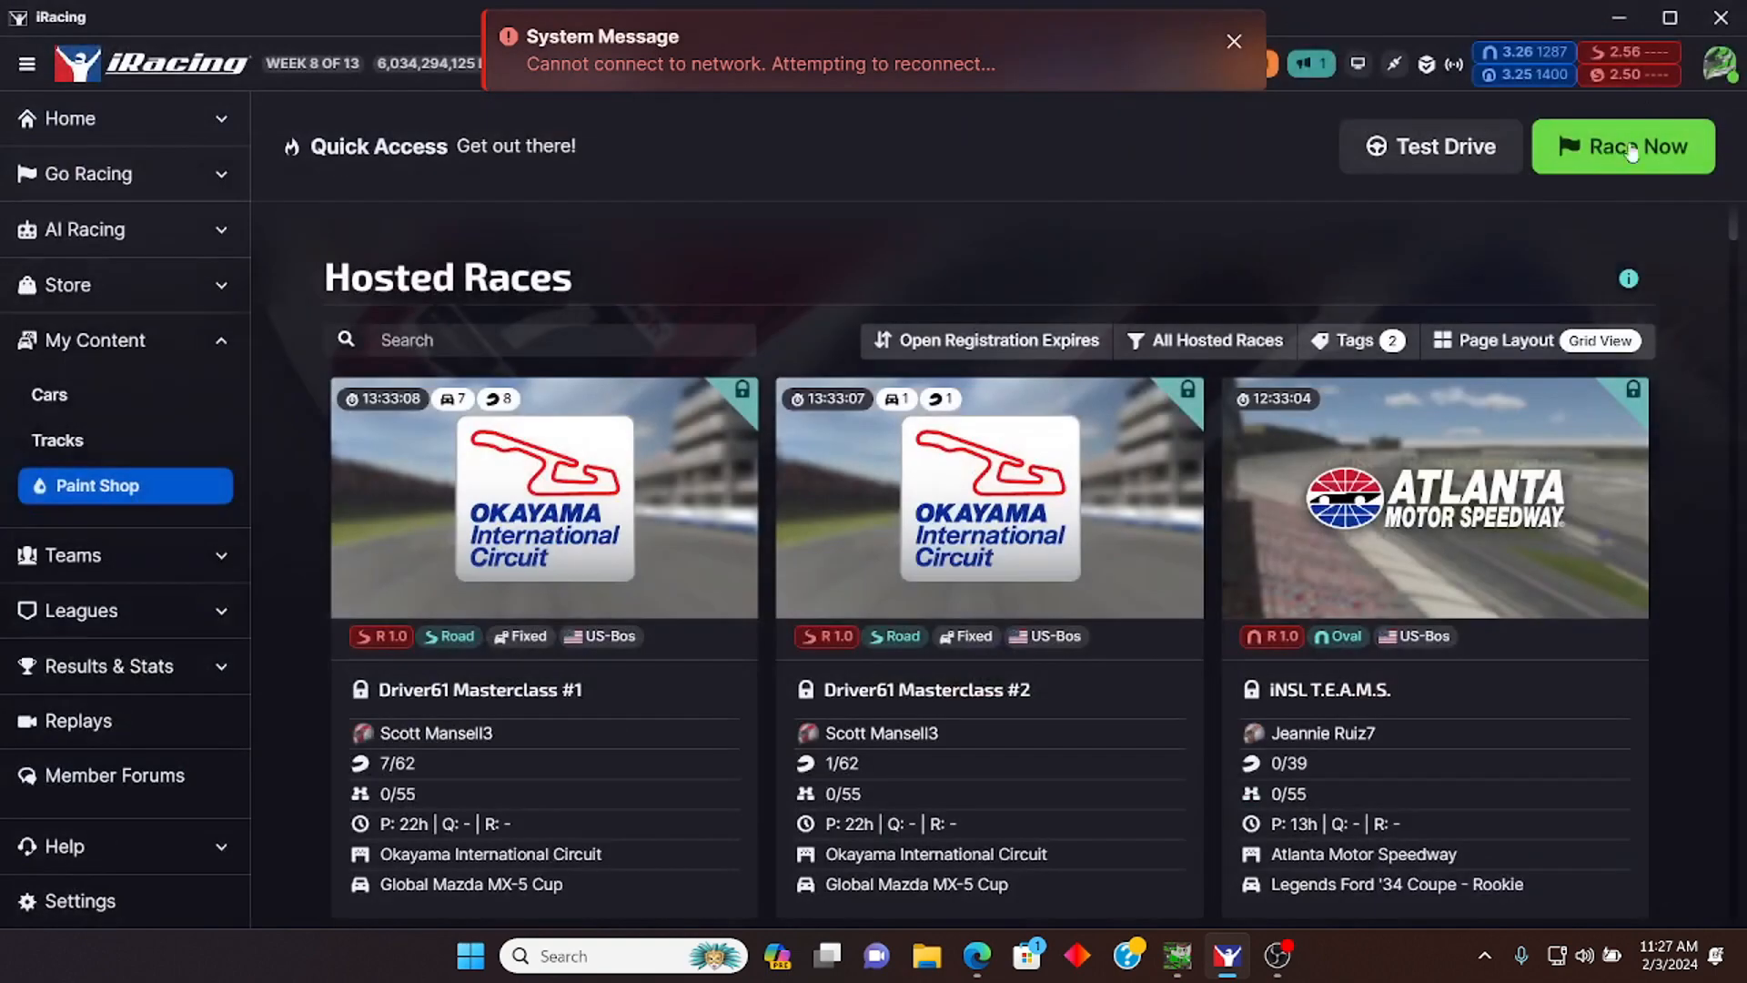
pyautogui.click(1620, 27)
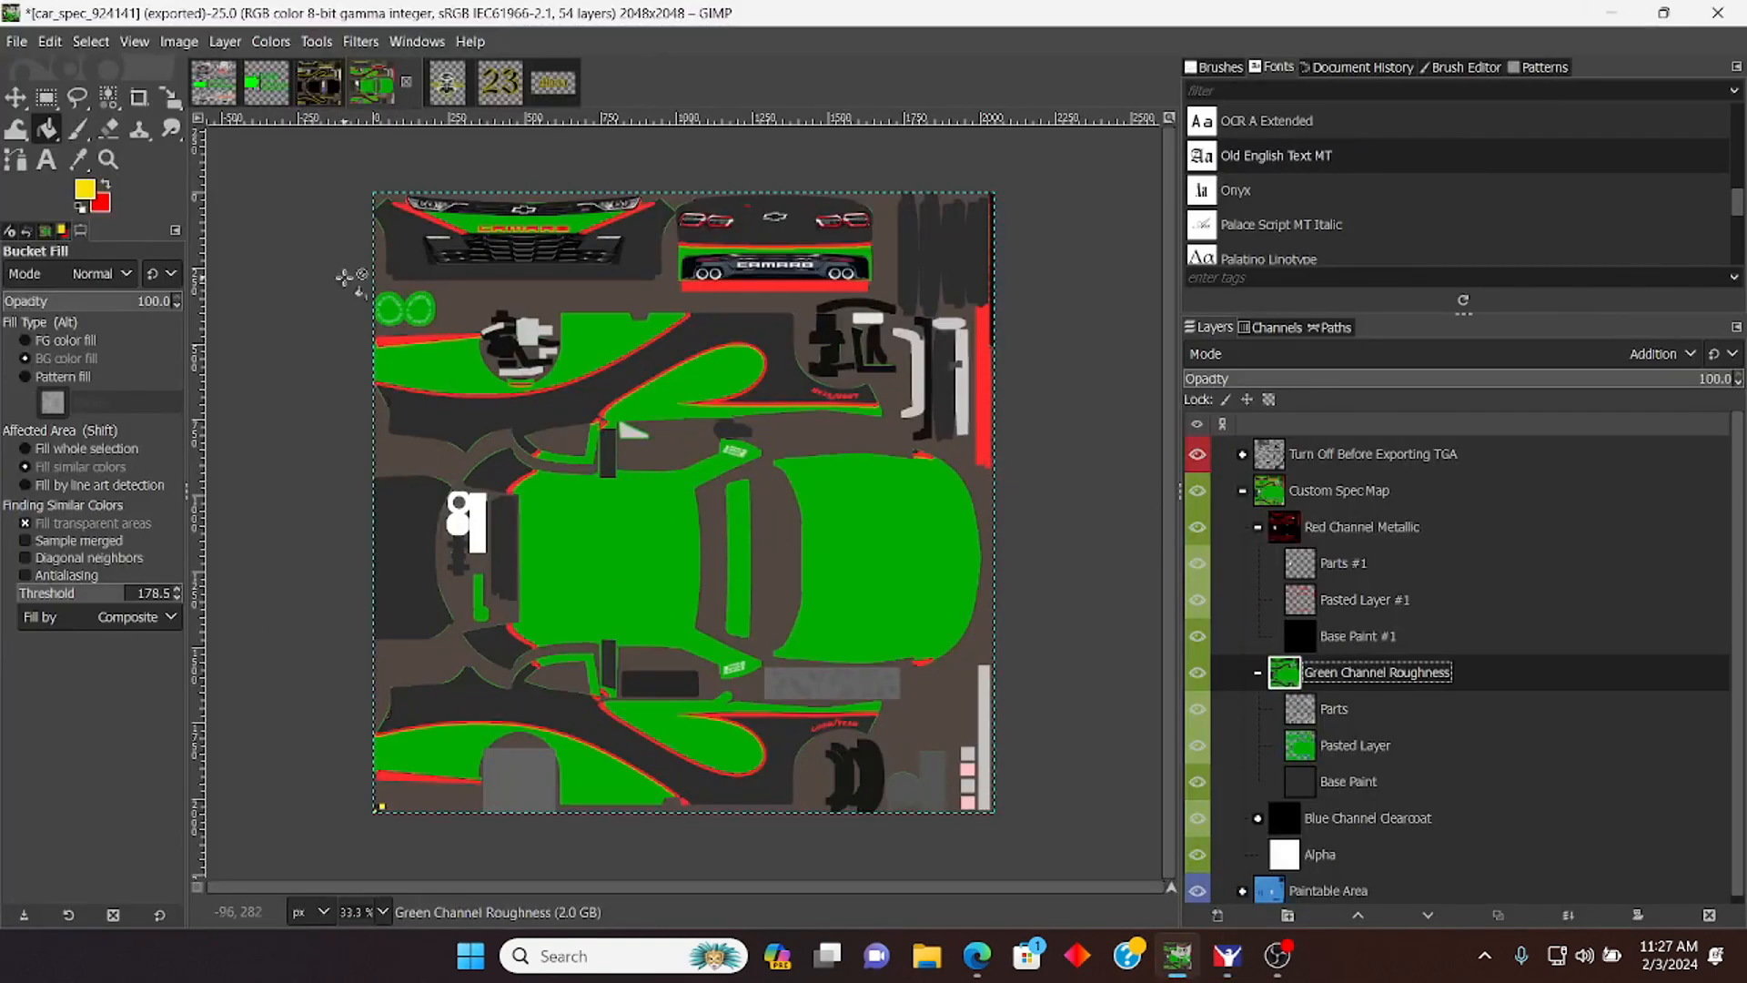
pyautogui.click(1611, 12)
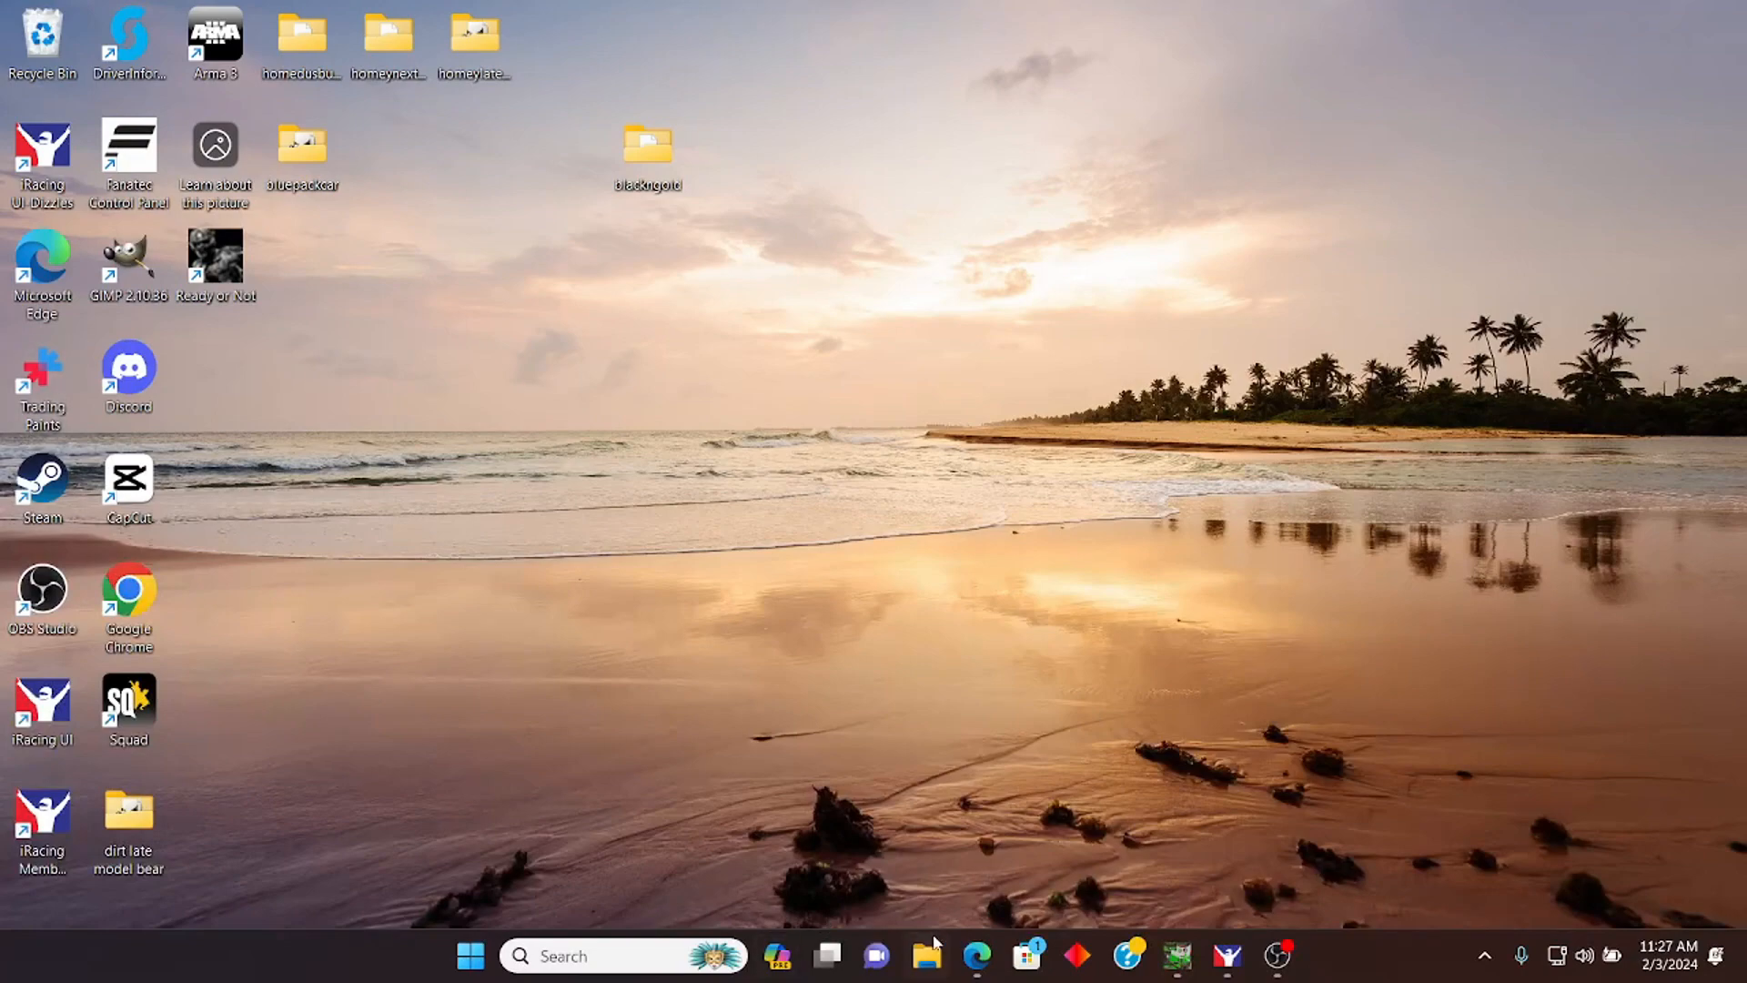
pyautogui.click(977, 956)
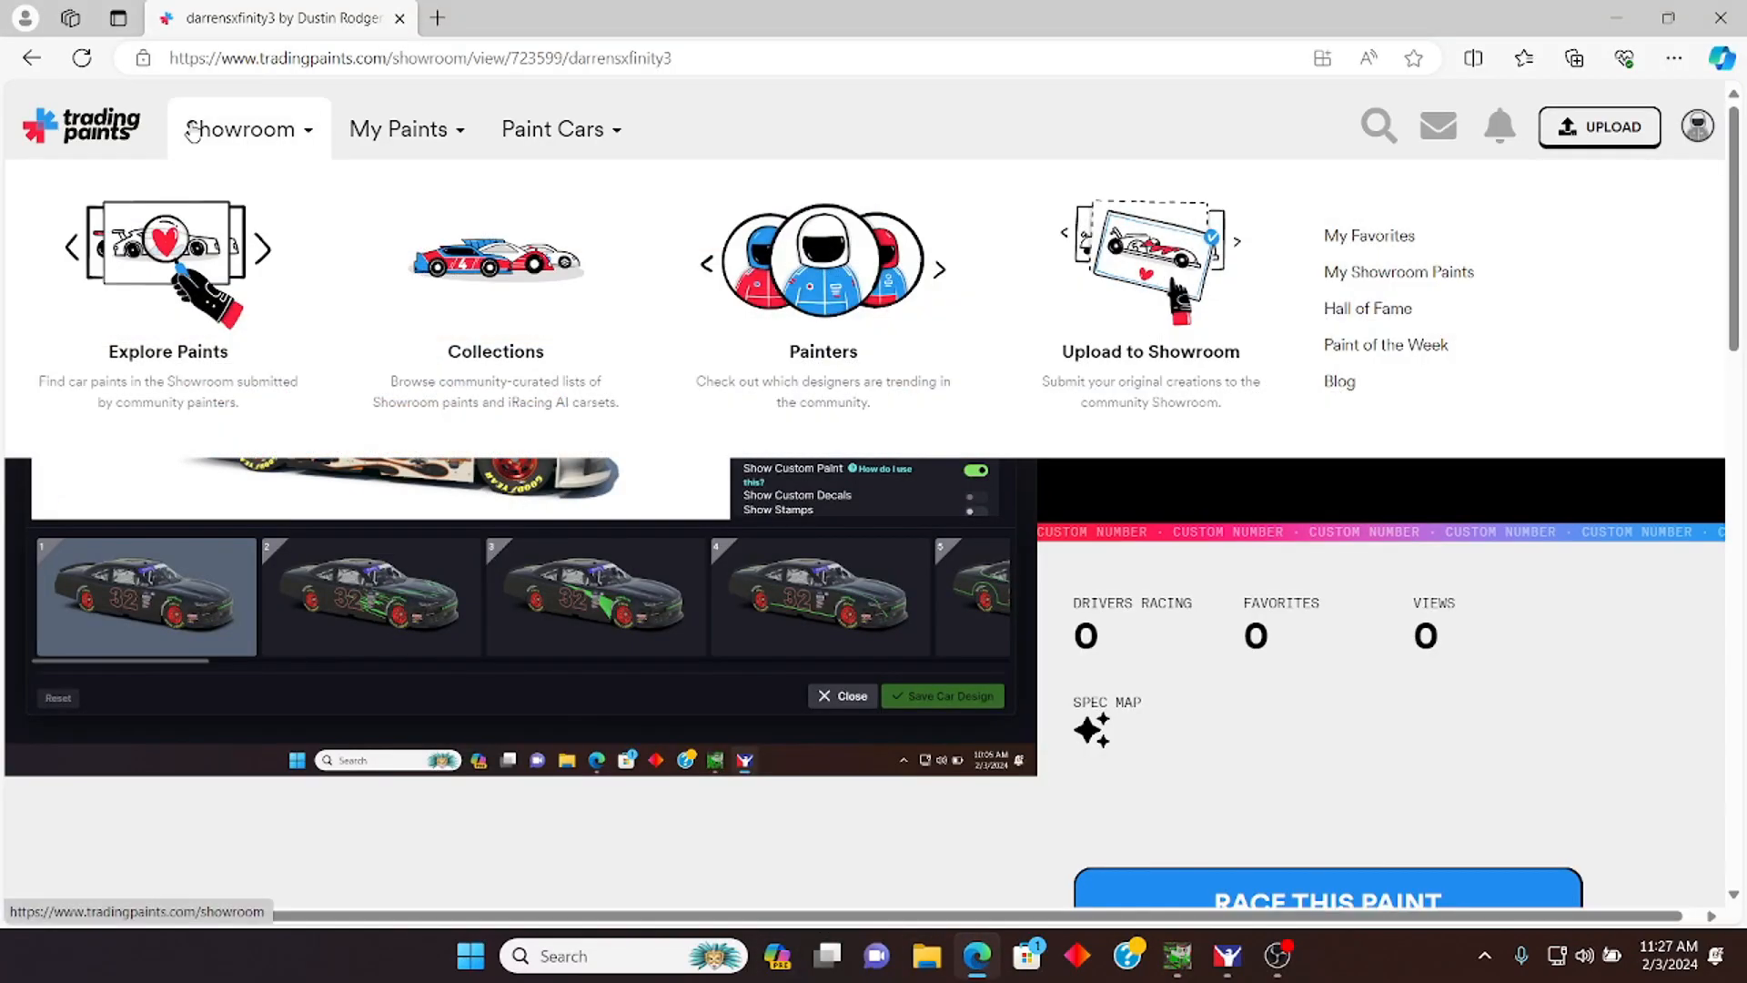
pyautogui.click(238, 128)
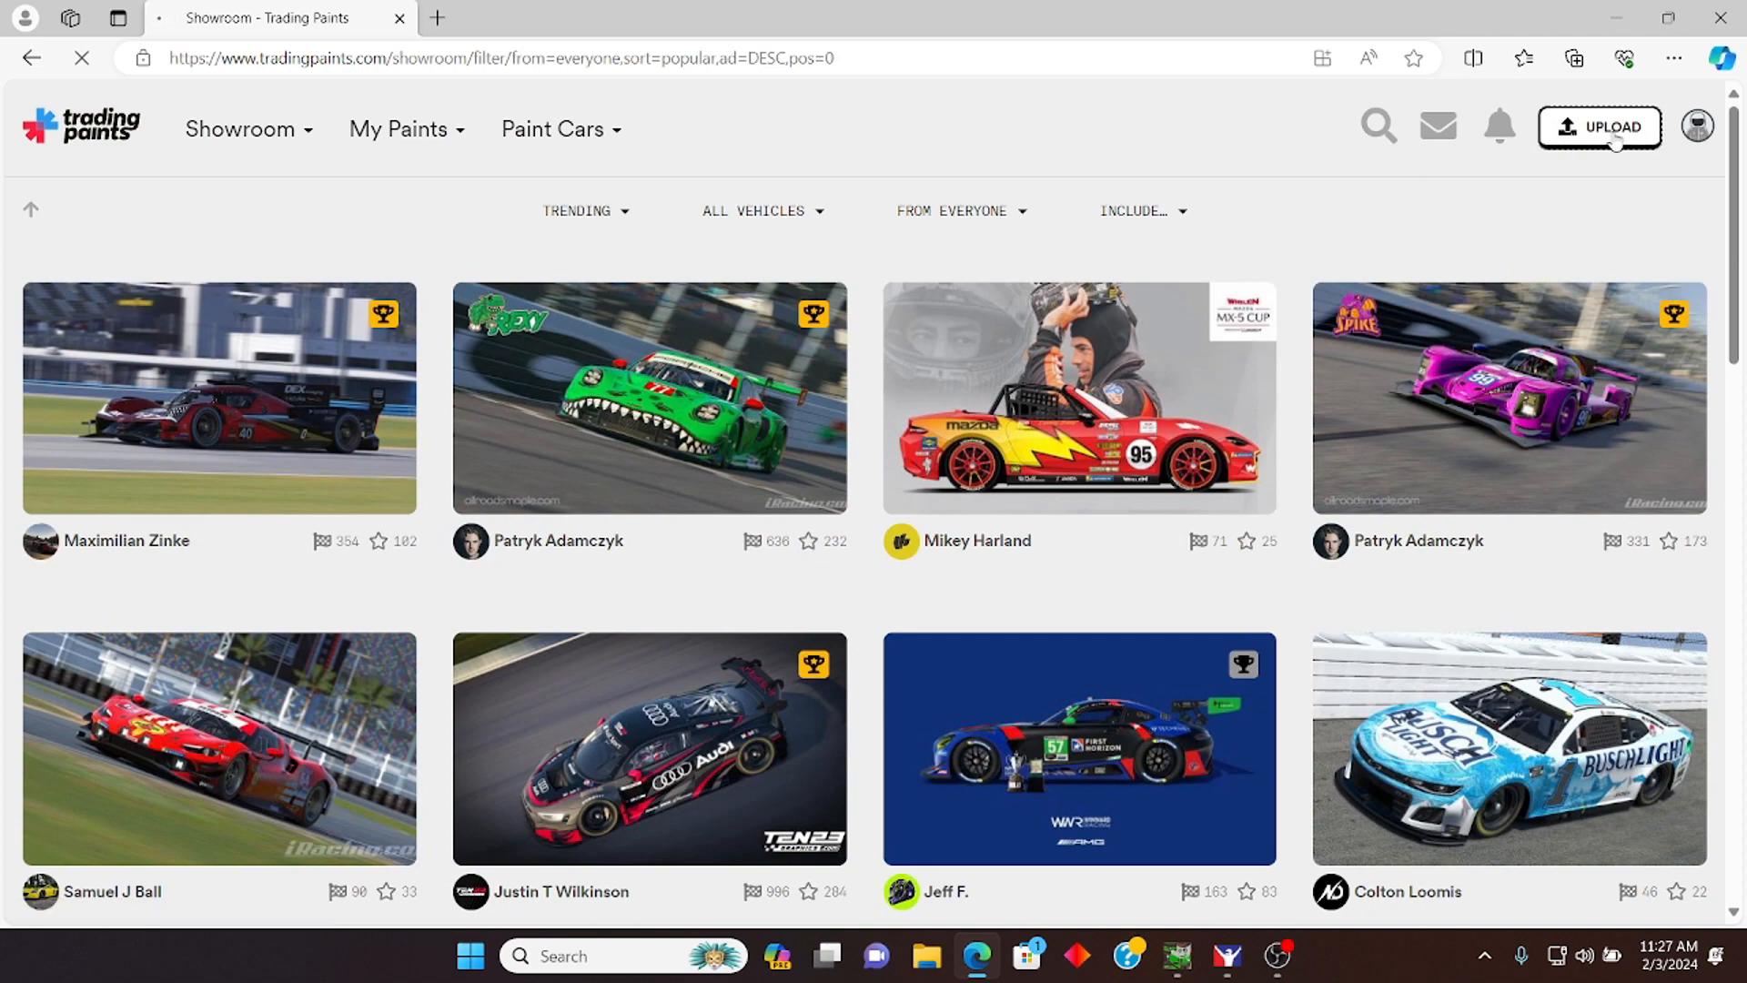
pyautogui.click(1603, 141)
pyautogui.scroll(-7, 1069, 468)
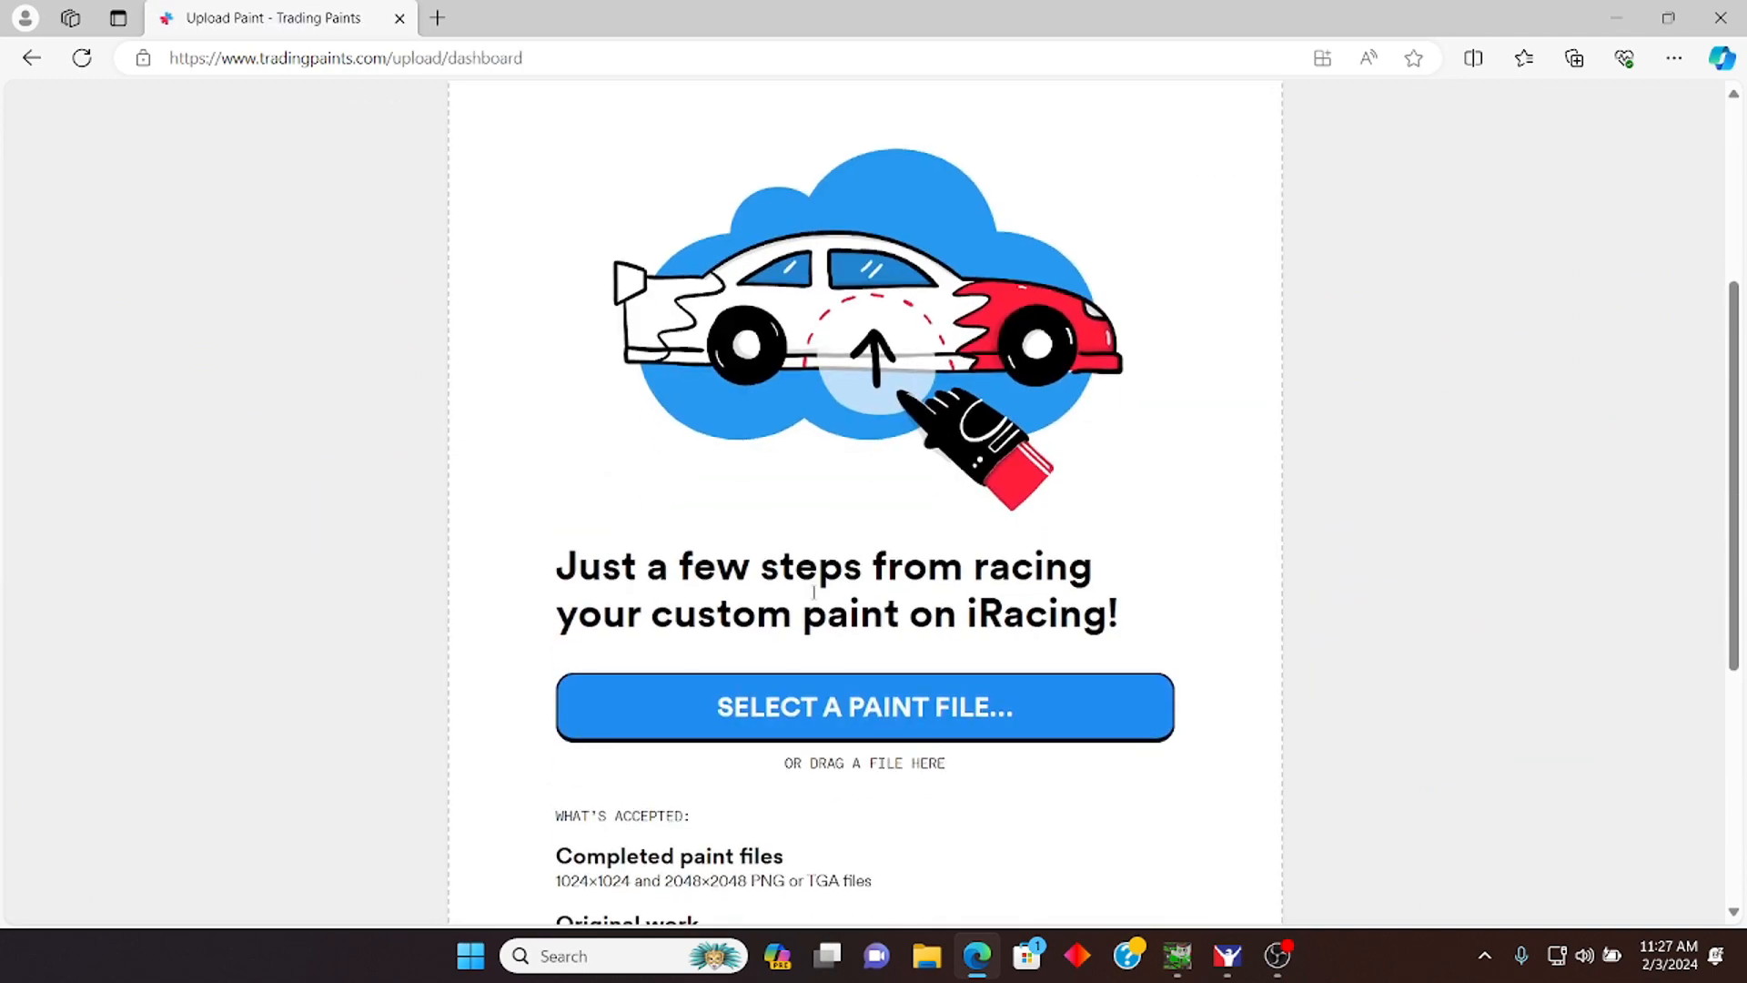
# Step: Start selecting a paint file for the upload and browse to the paint folder inside Documents > iRacing
pyautogui.click(811, 466)
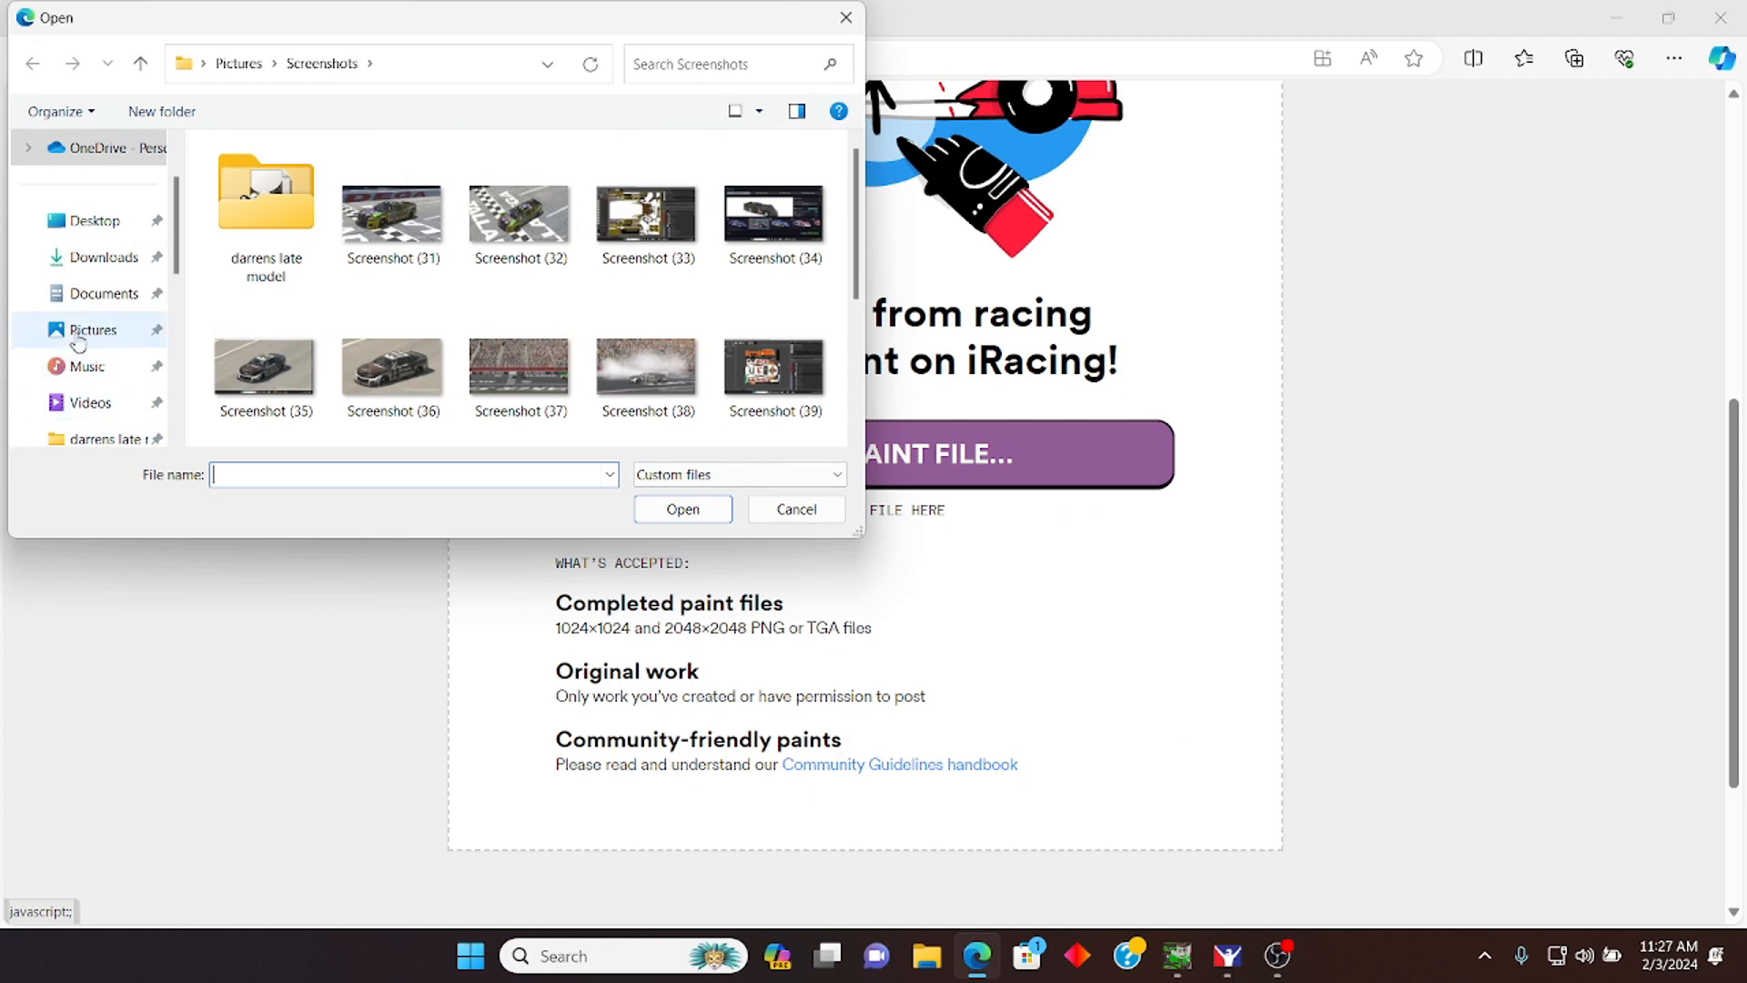
pyautogui.click(94, 301)
pyautogui.scroll(-1, 273, 273)
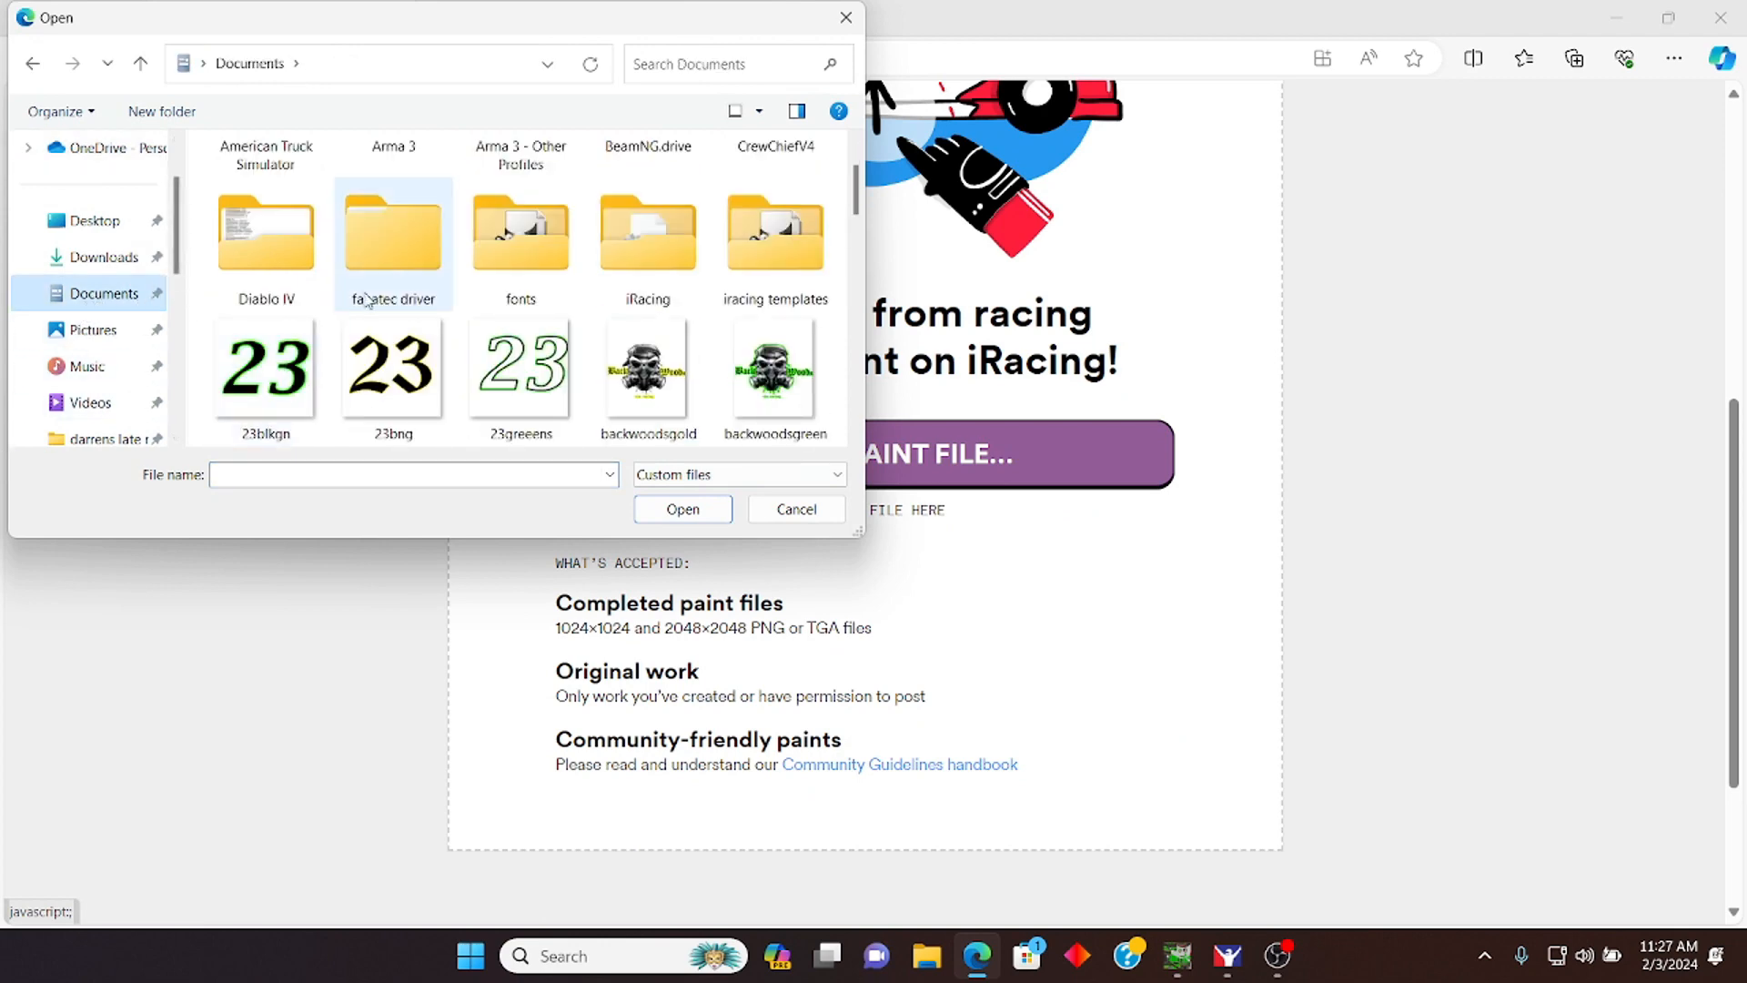
pyautogui.click(623, 251)
pyautogui.doubleClick(623, 251)
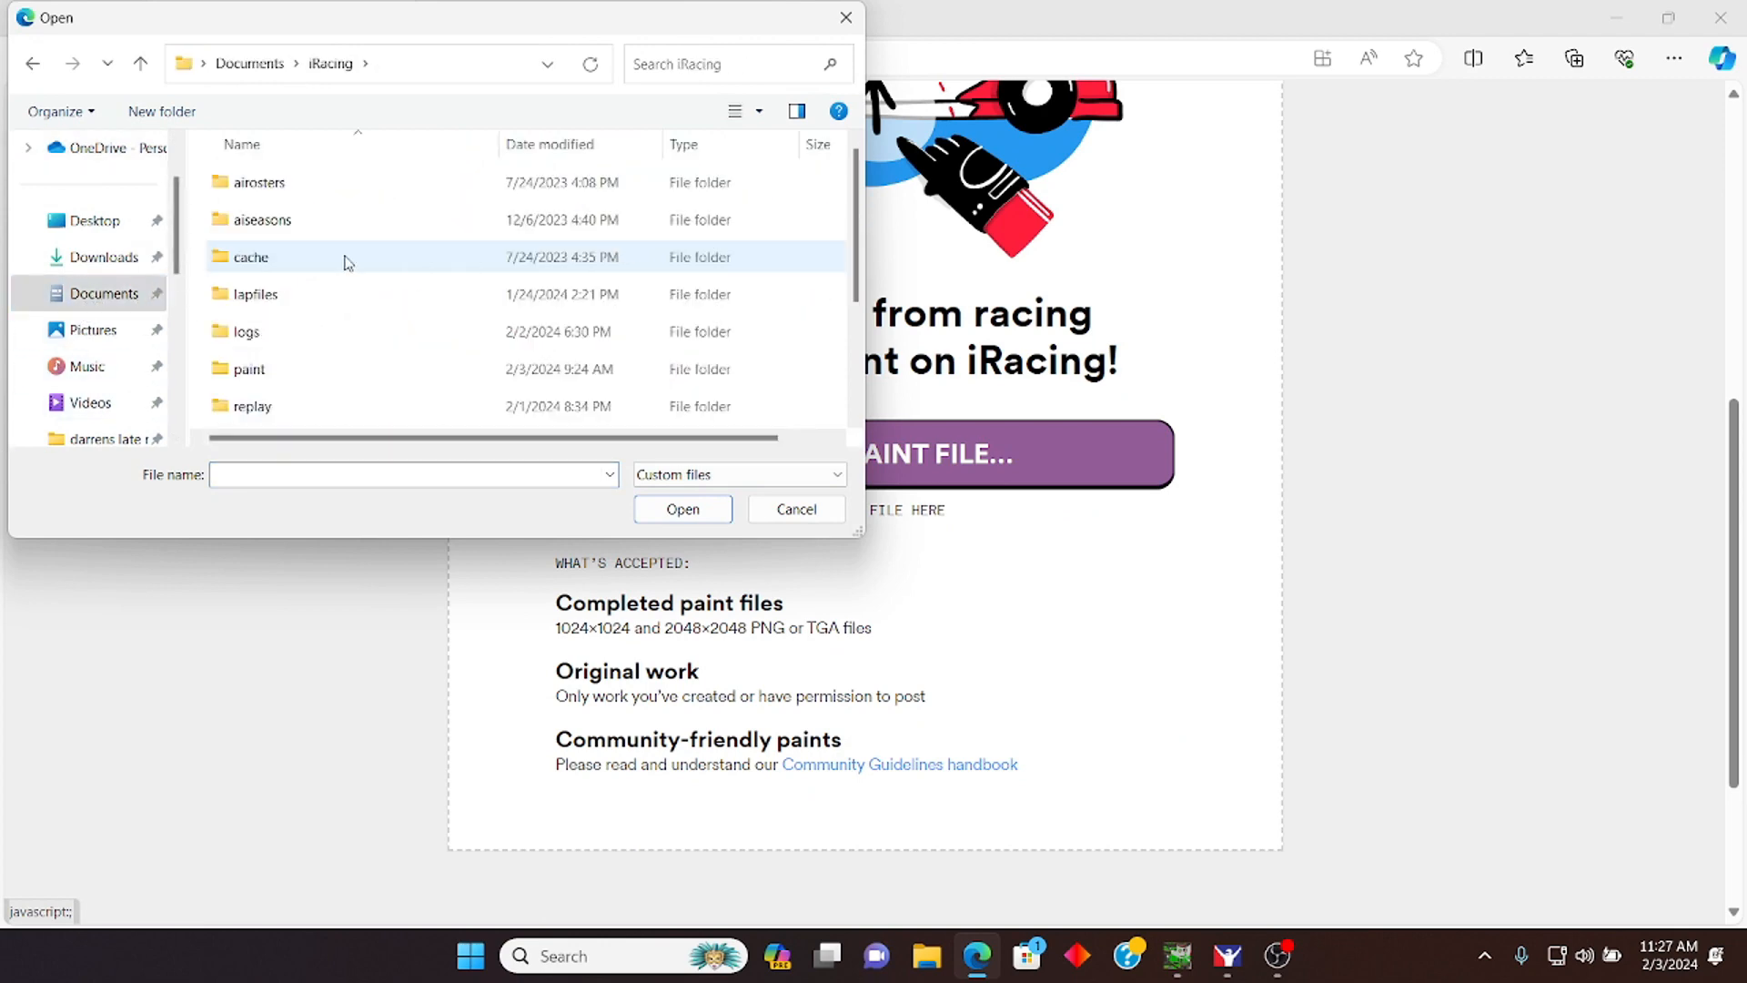
pyautogui.doubleClick(257, 370)
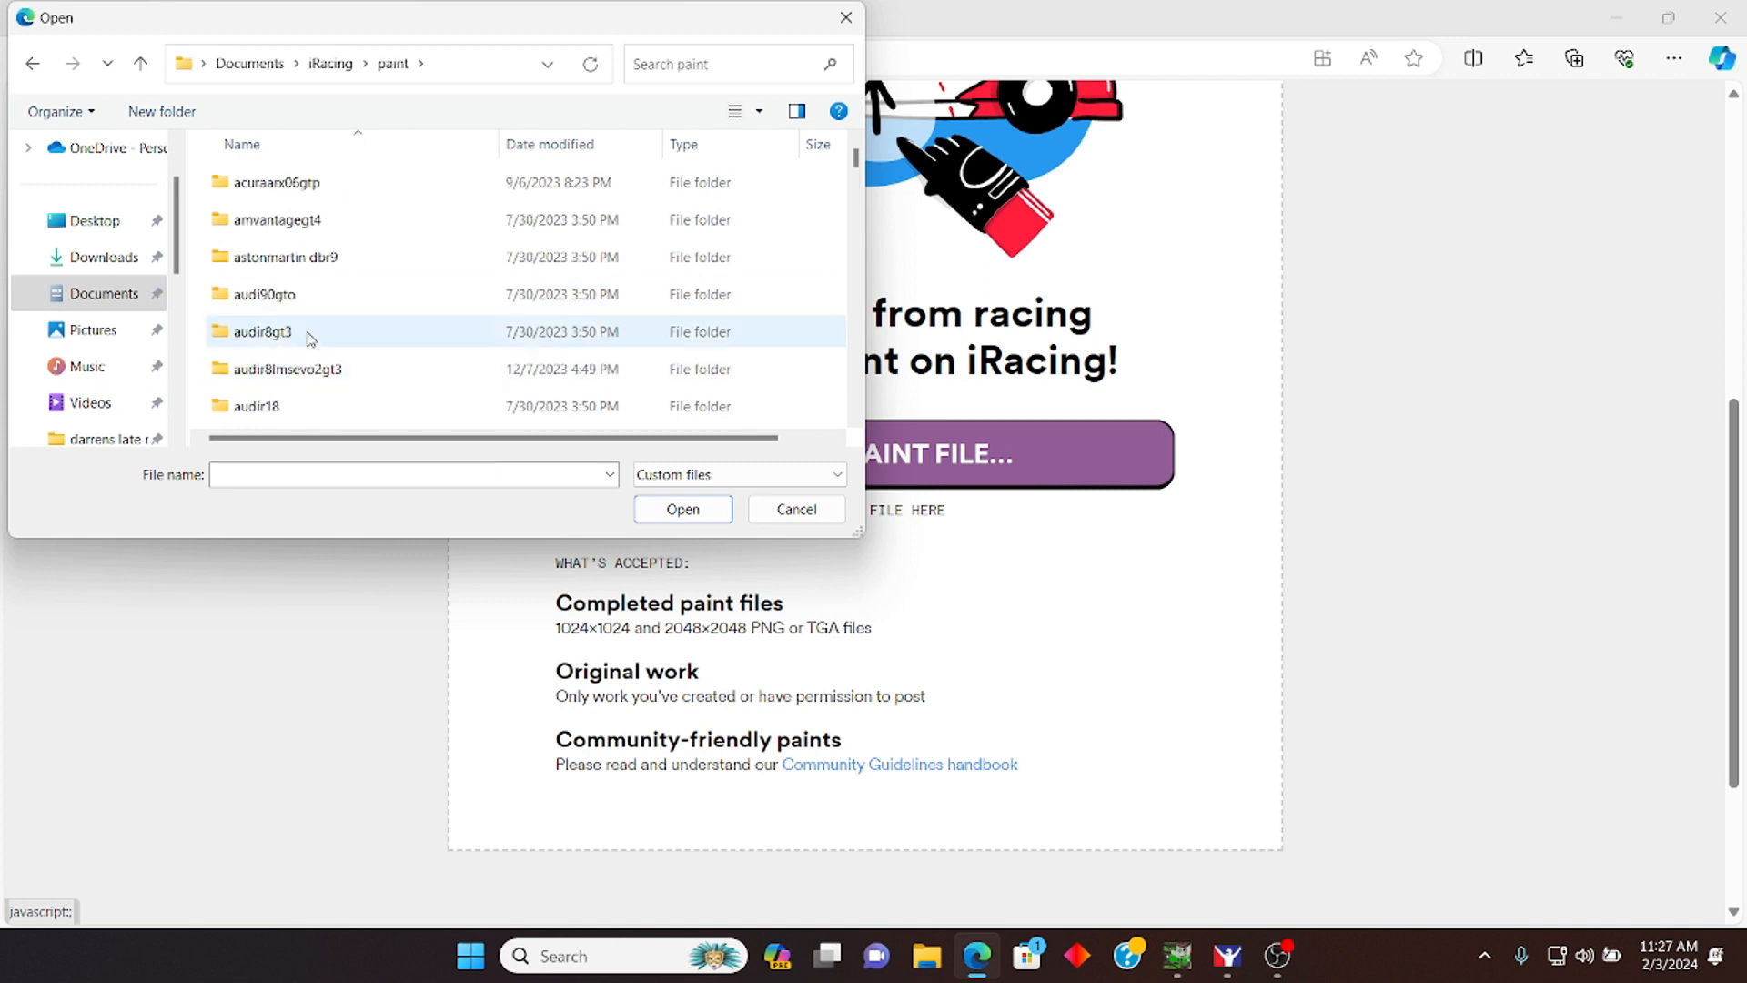
# Step: Choose the car paint TGA file from the stockcars2 camaro2019 folder as the paint to upload
pyautogui.scroll(-6, 314, 319)
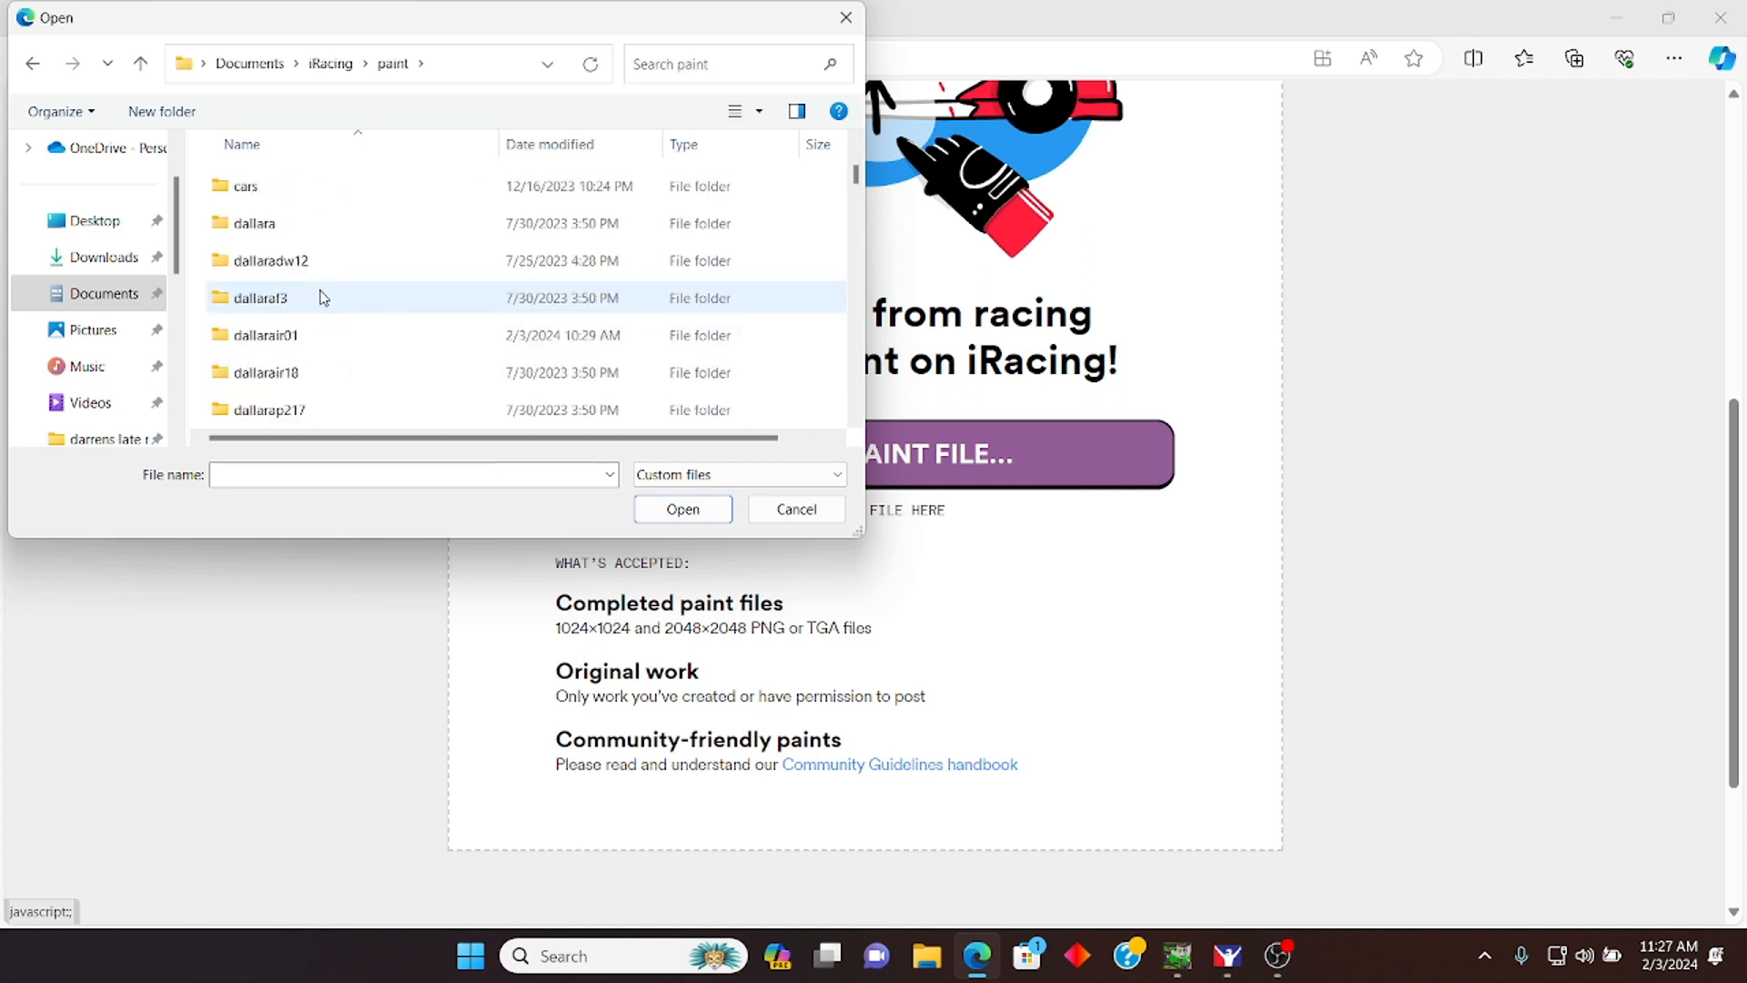
pyautogui.scroll(-12, 314, 323)
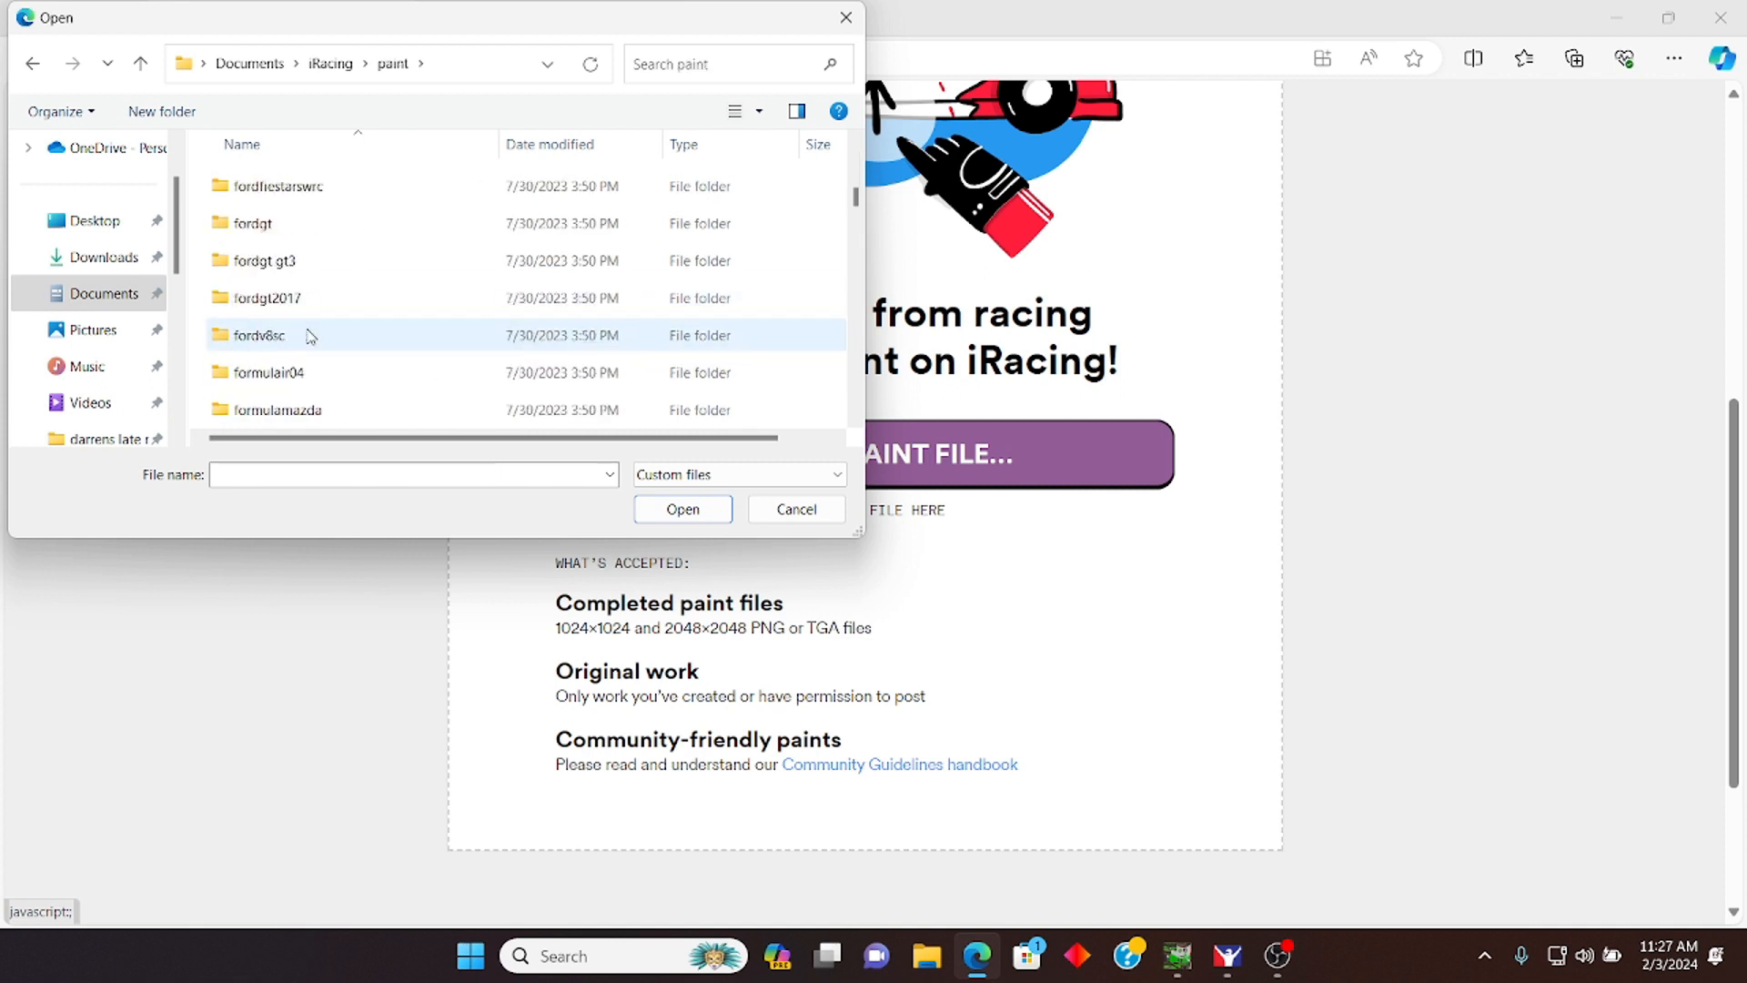
pyautogui.scroll(18, 306, 341)
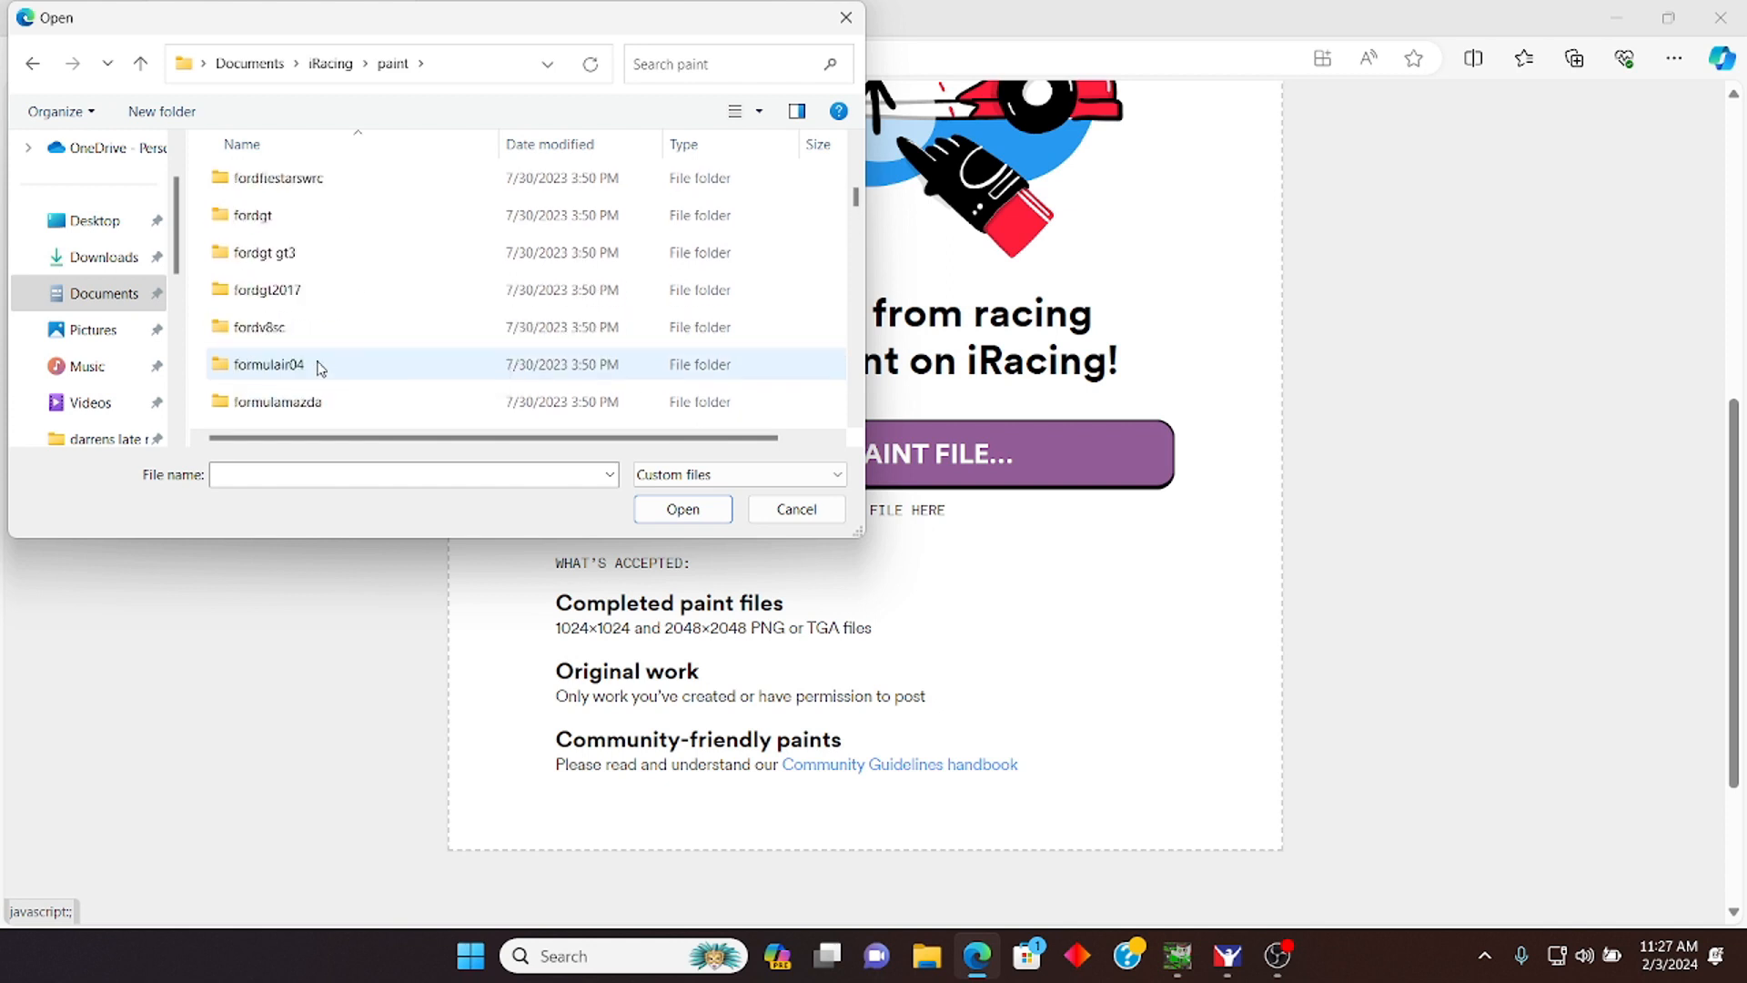
pyautogui.scroll(-20, 337, 374)
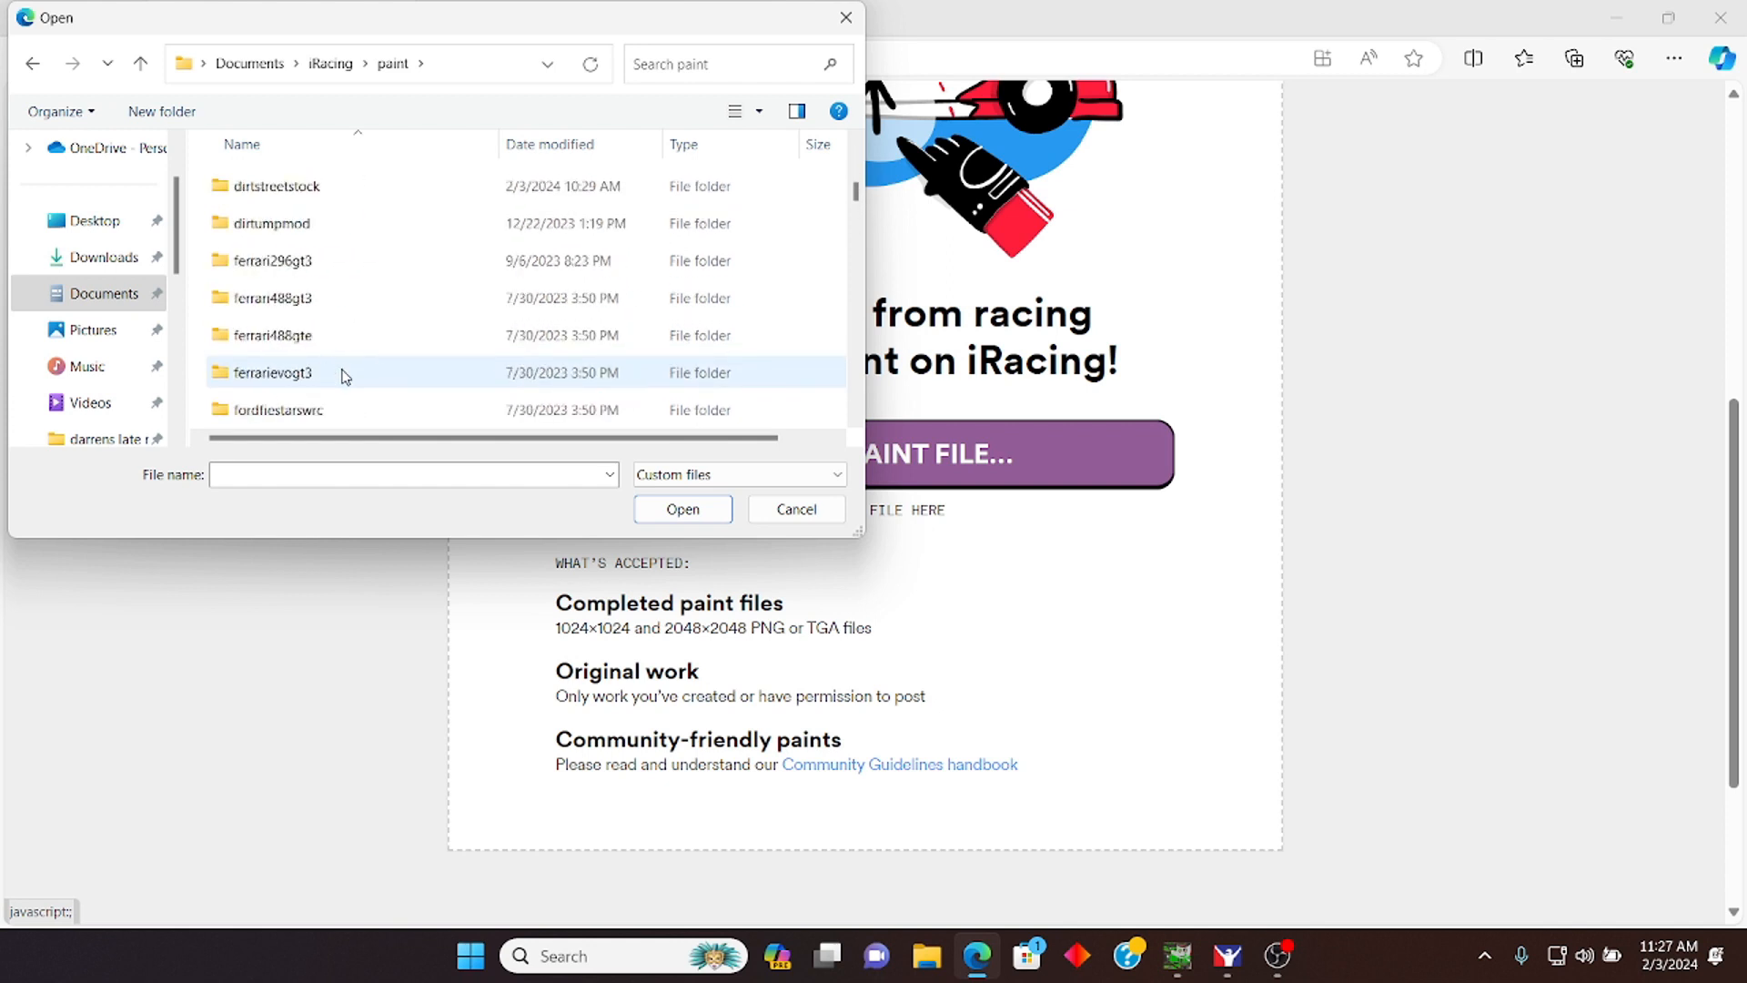
pyautogui.scroll(-6, 346, 379)
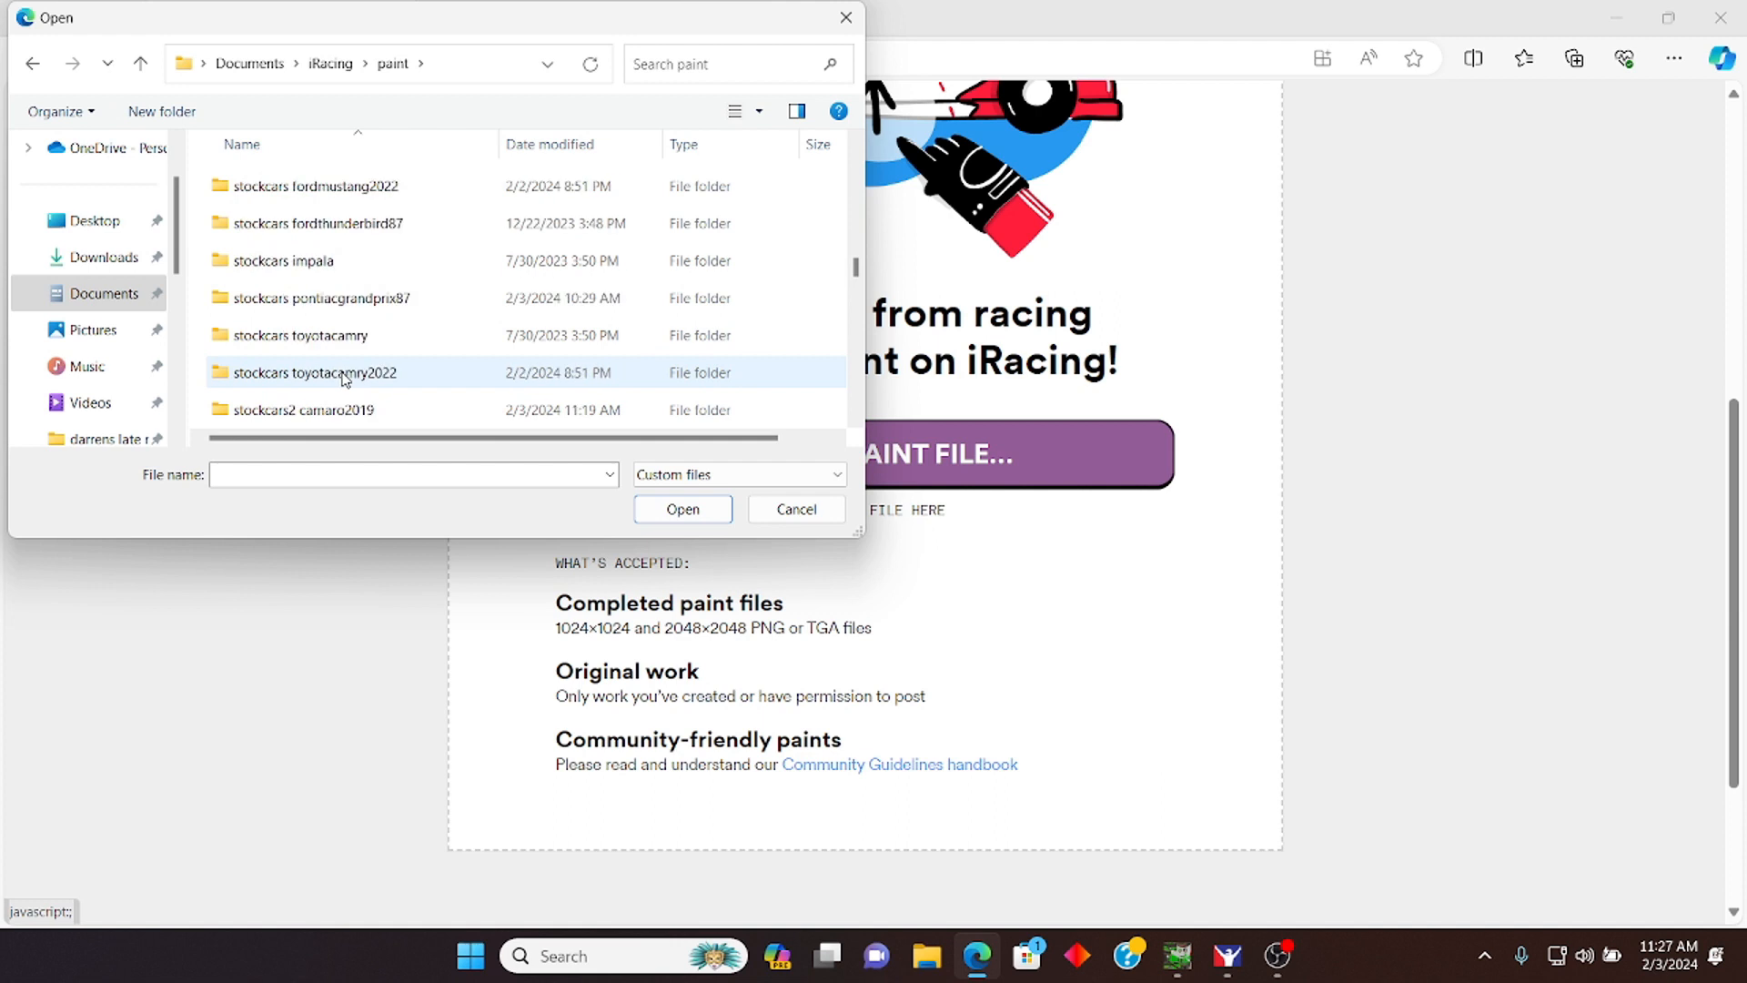
pyautogui.click(364, 411)
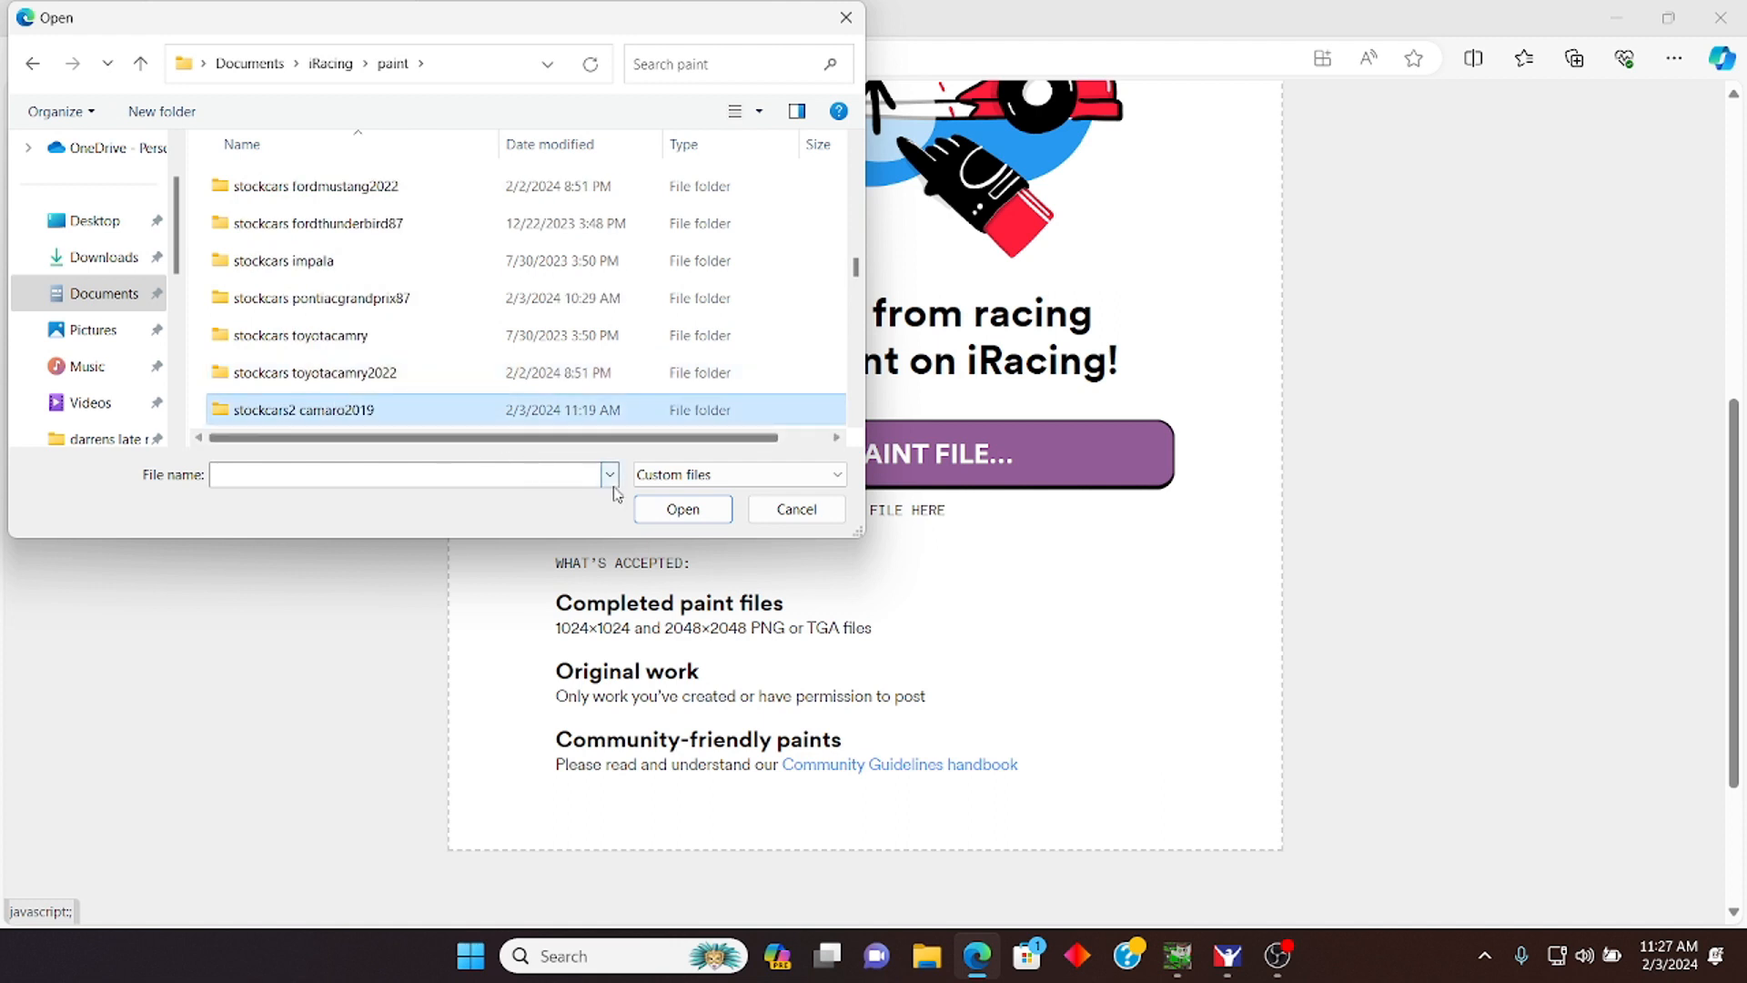
pyautogui.doubleClick(435, 421)
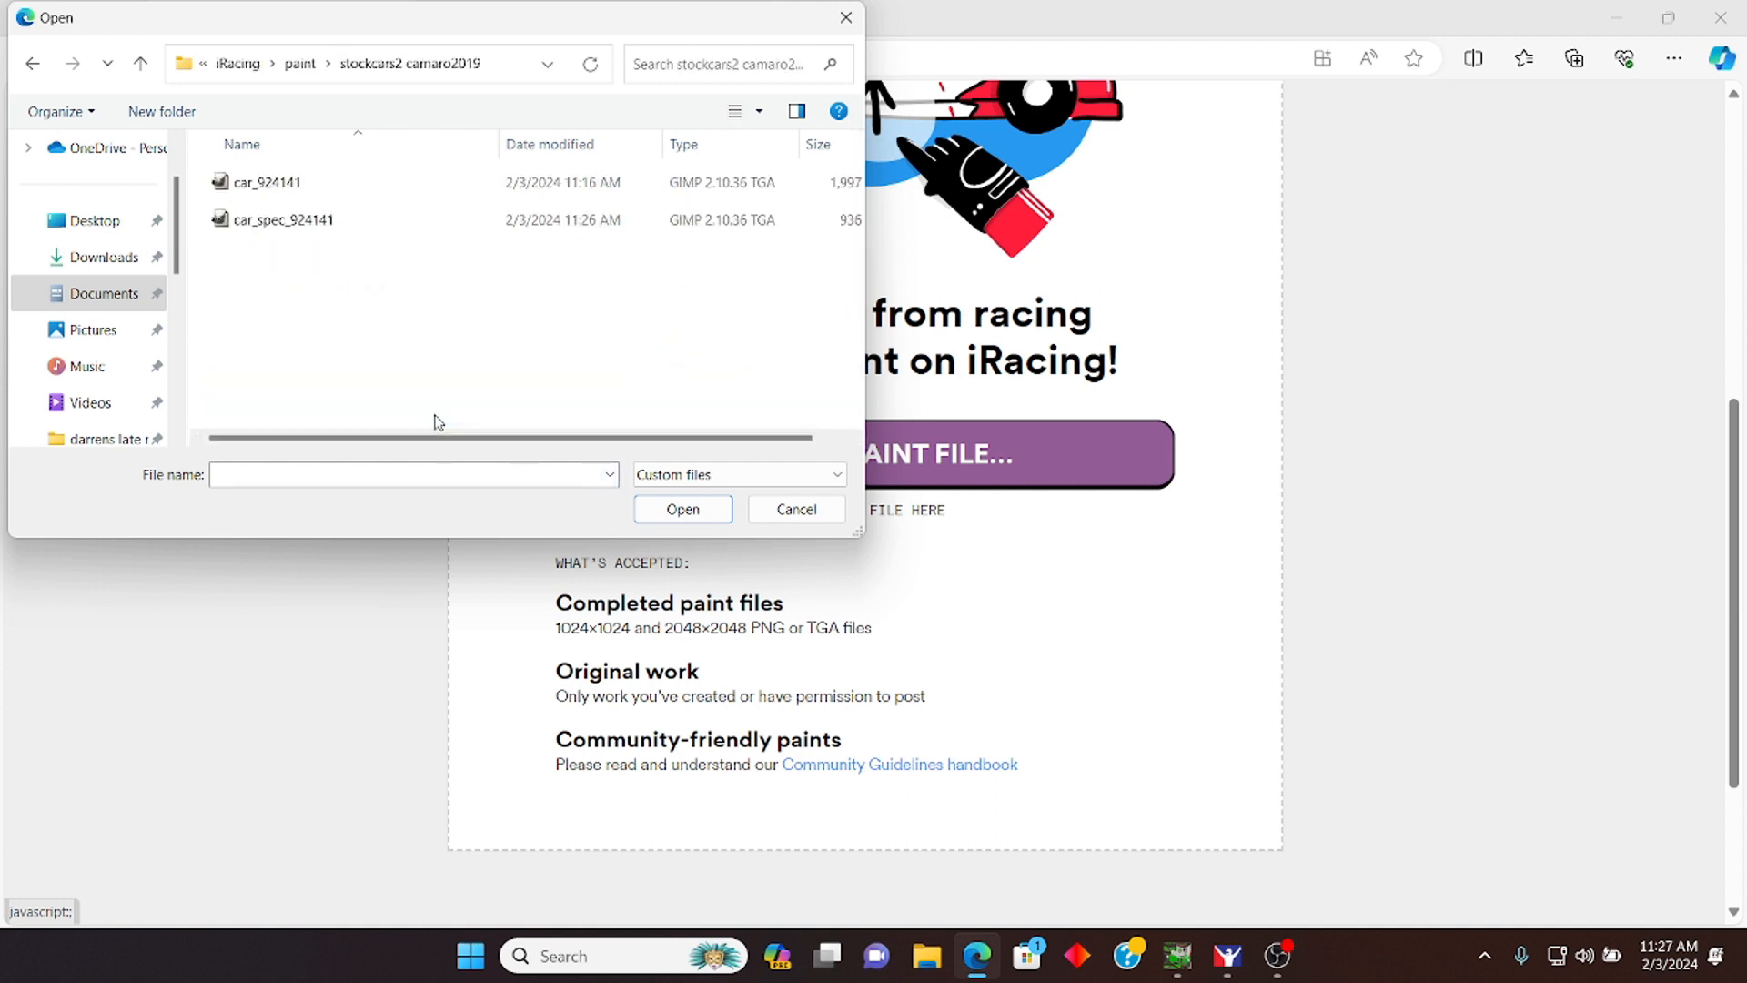
pyautogui.click(293, 195)
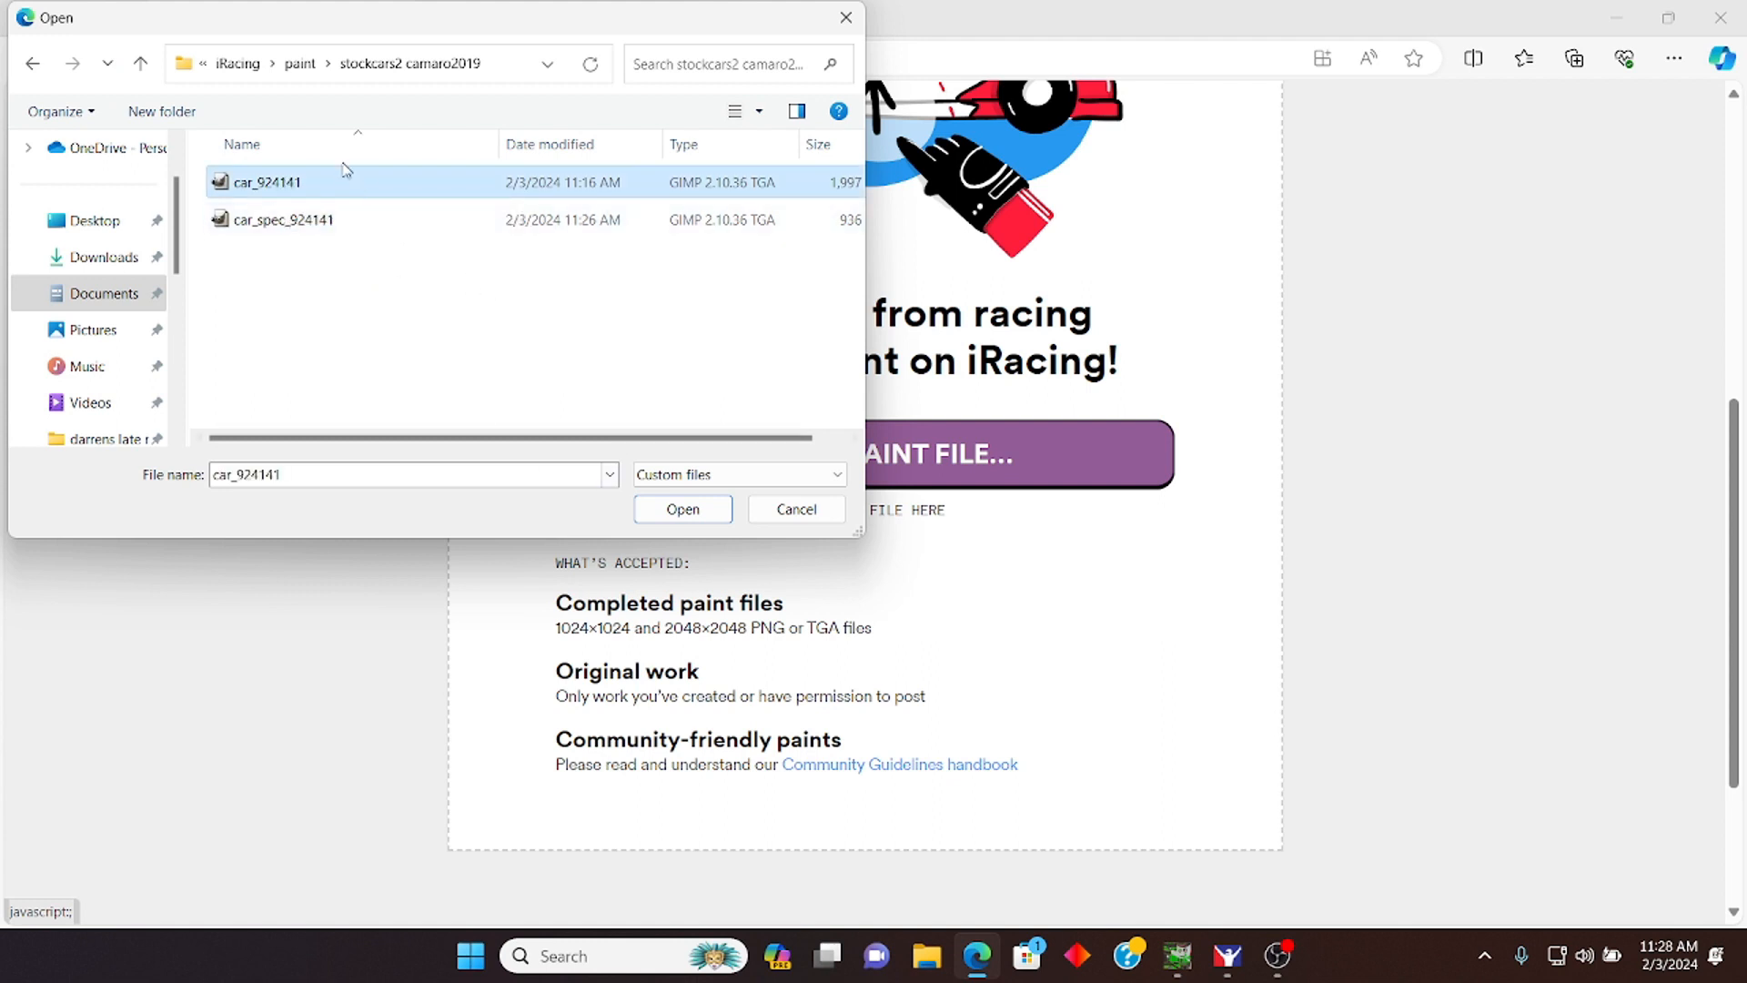
pyautogui.click(682, 510)
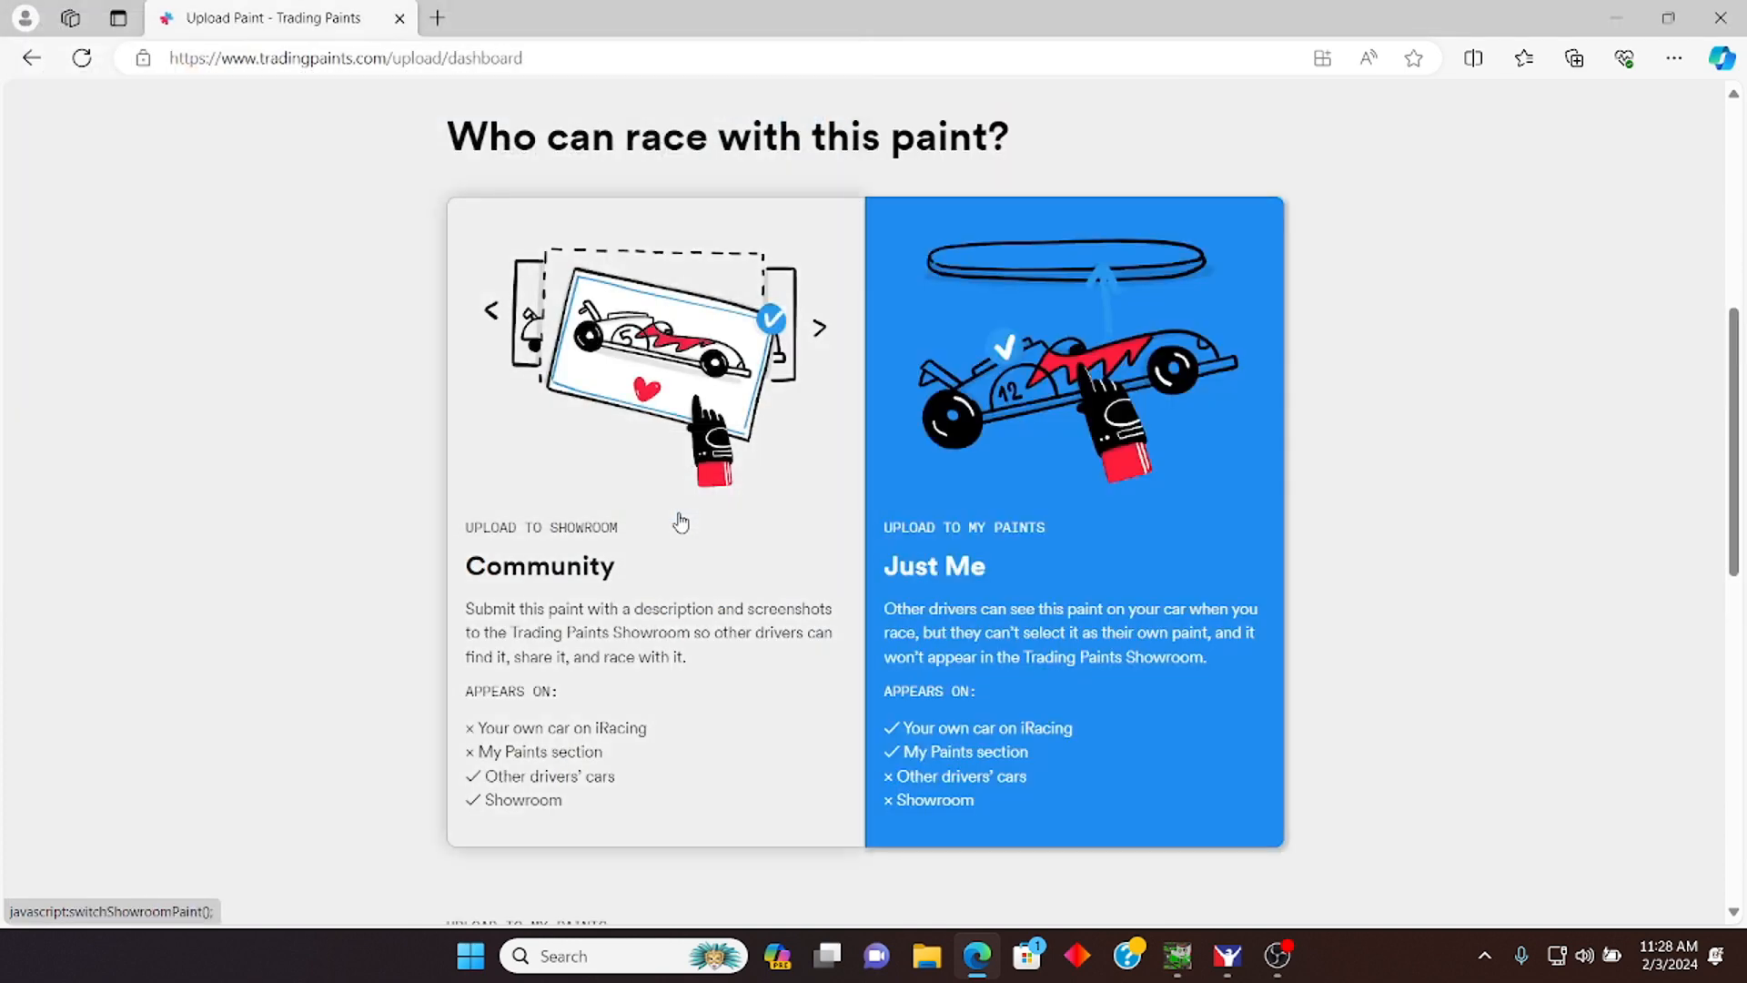
# Step: Add the car's spec map MIP file from the stockcars2 camaro2019 folder to the paint upload
pyautogui.scroll(-1, 743, 524)
pyautogui.scroll(7, 742, 524)
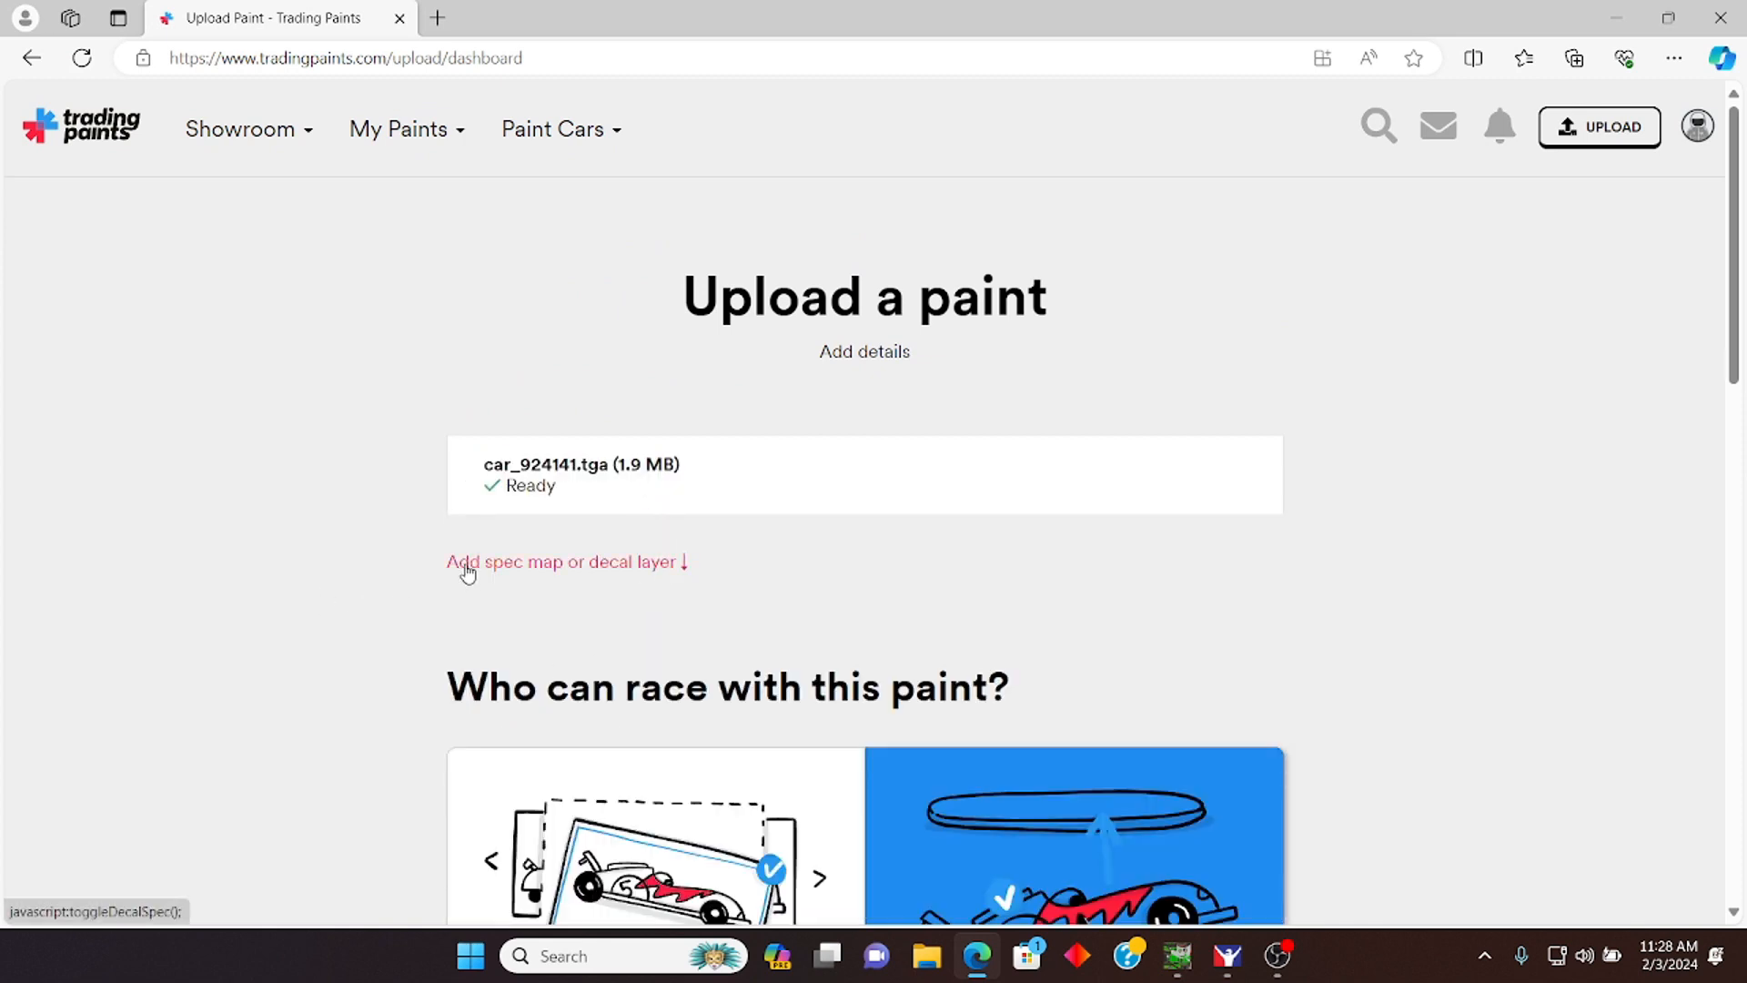
pyautogui.click(467, 564)
pyautogui.click(661, 824)
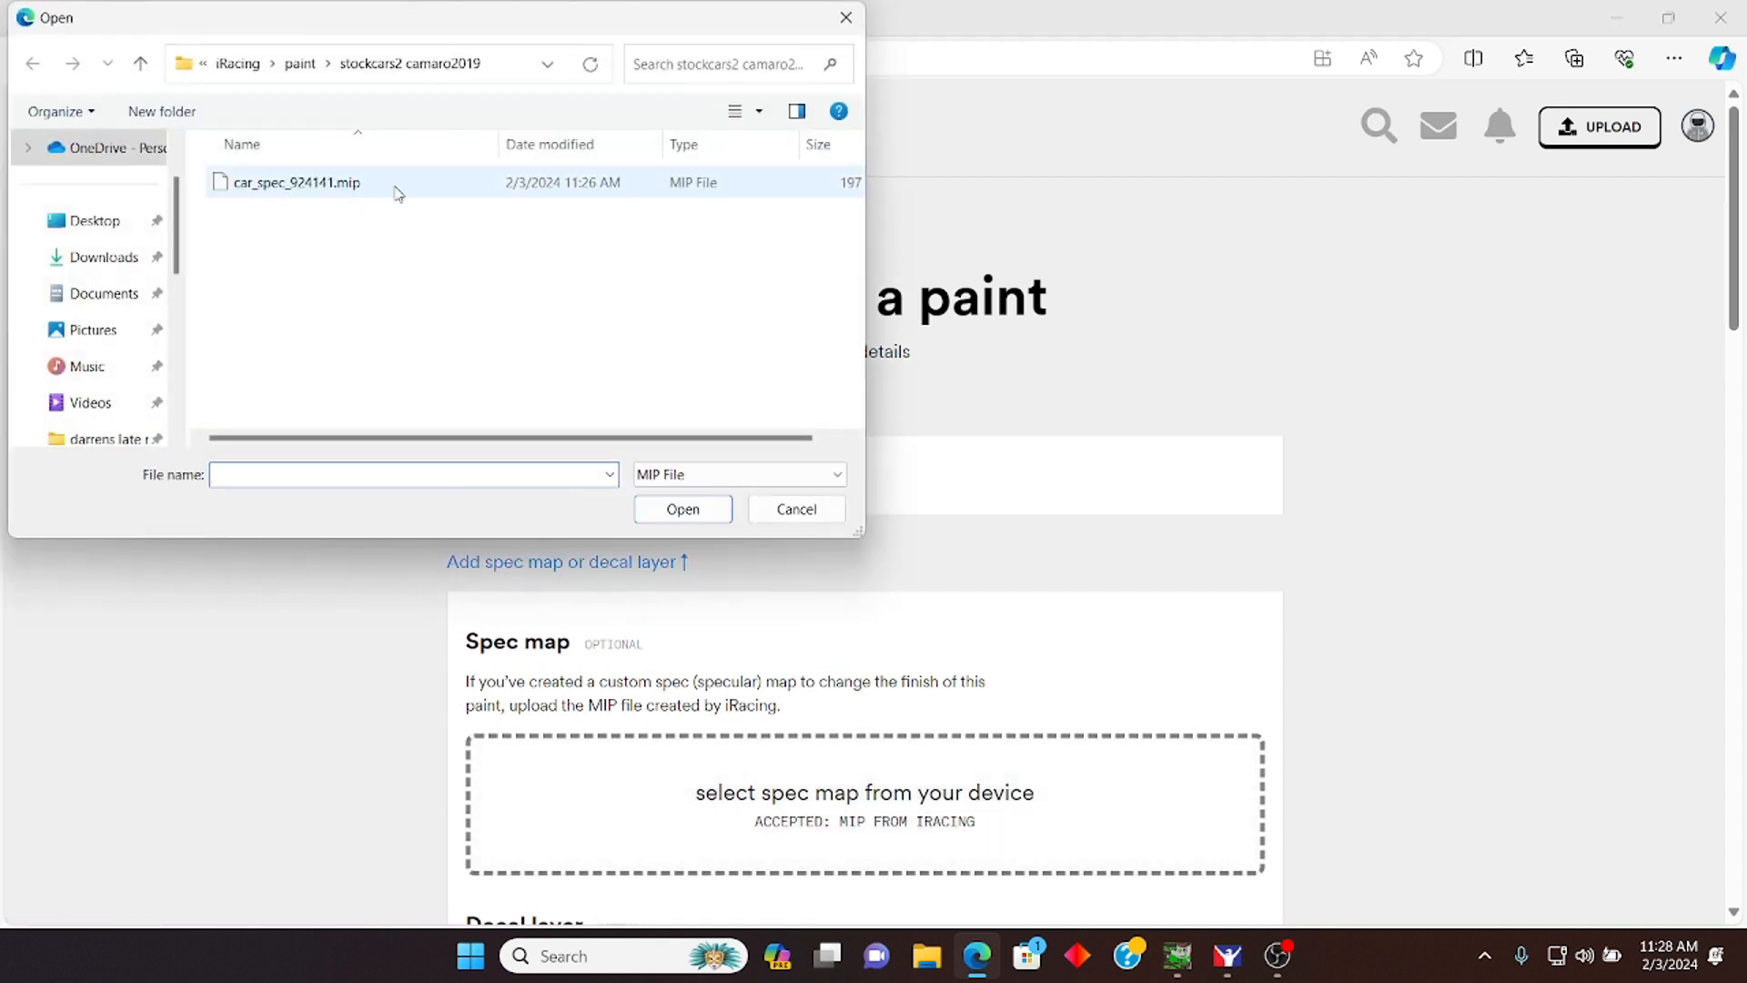
pyautogui.click(302, 194)
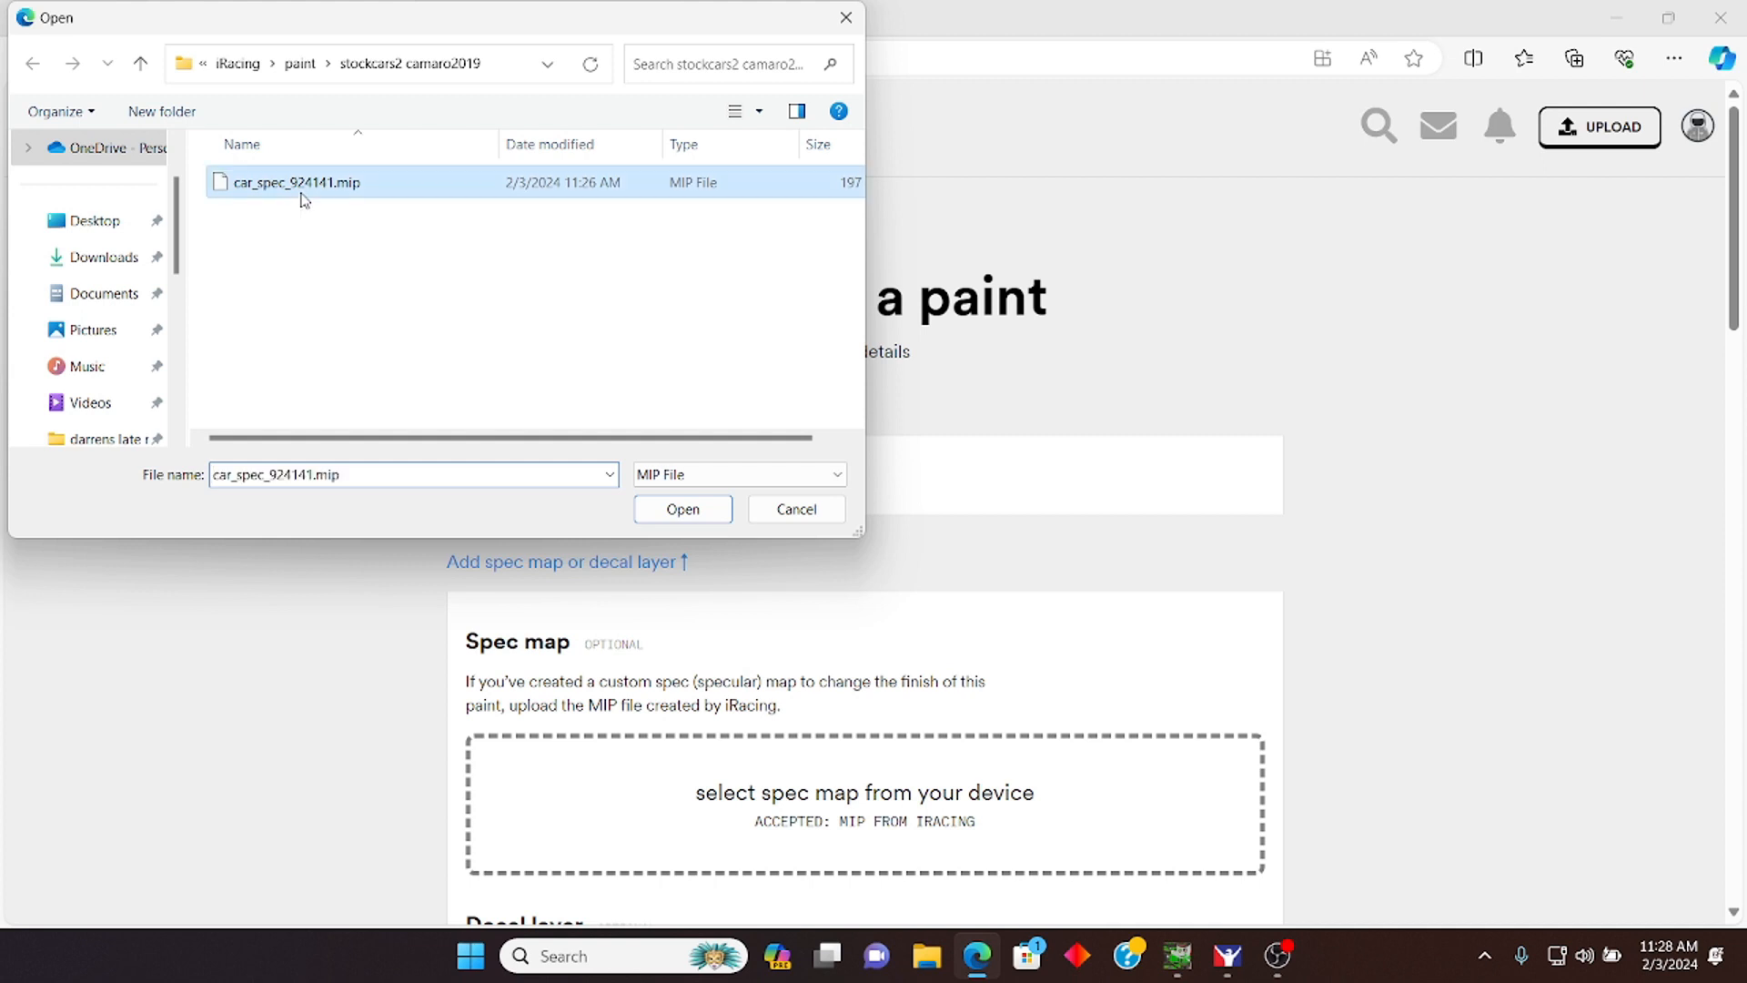
pyautogui.rightClick(302, 195)
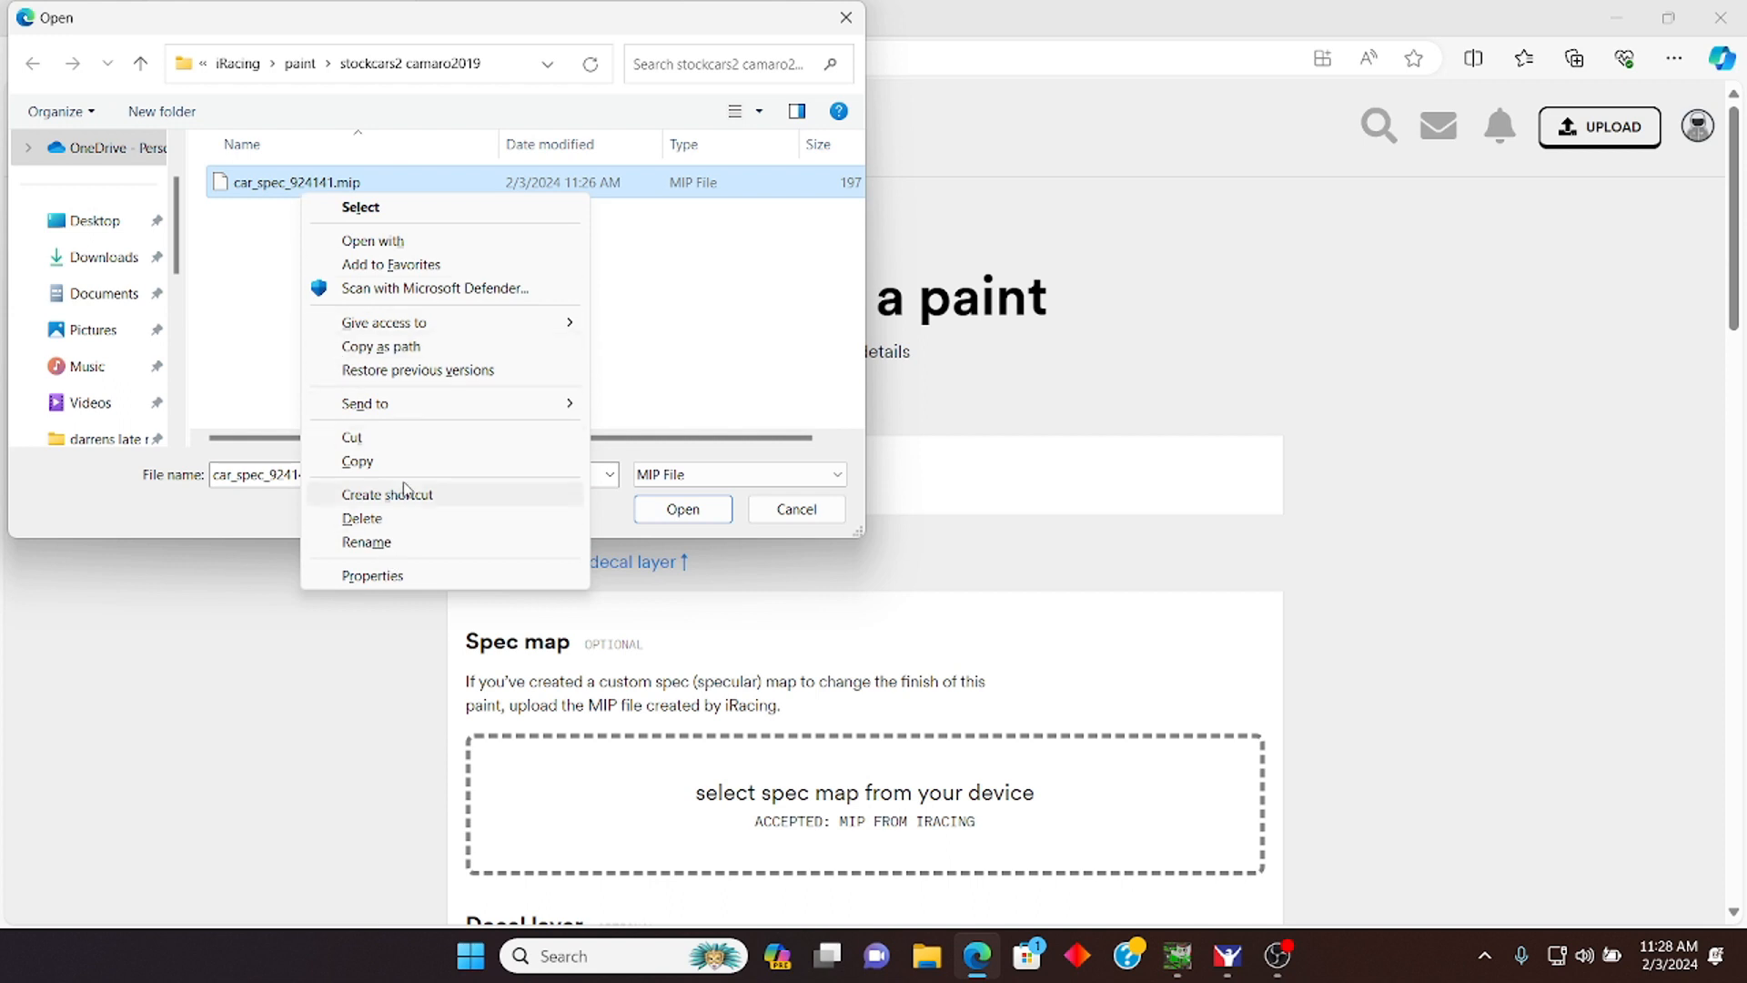
pyautogui.click(754, 337)
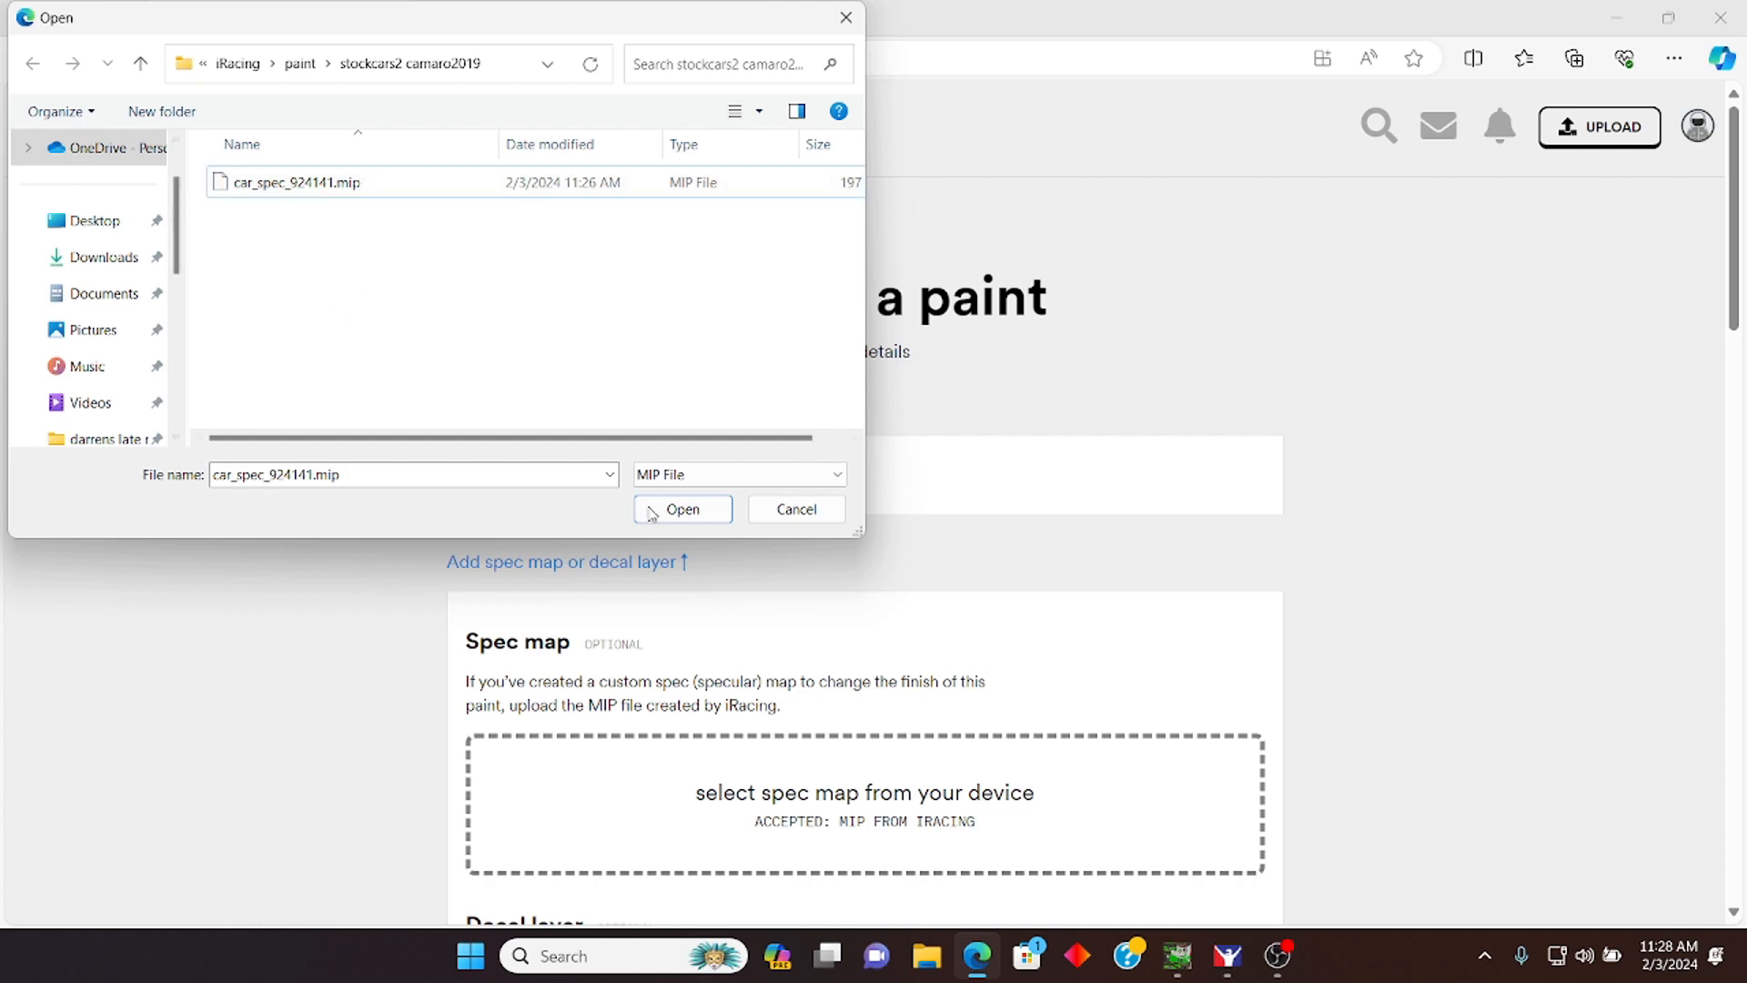
pyautogui.click(717, 508)
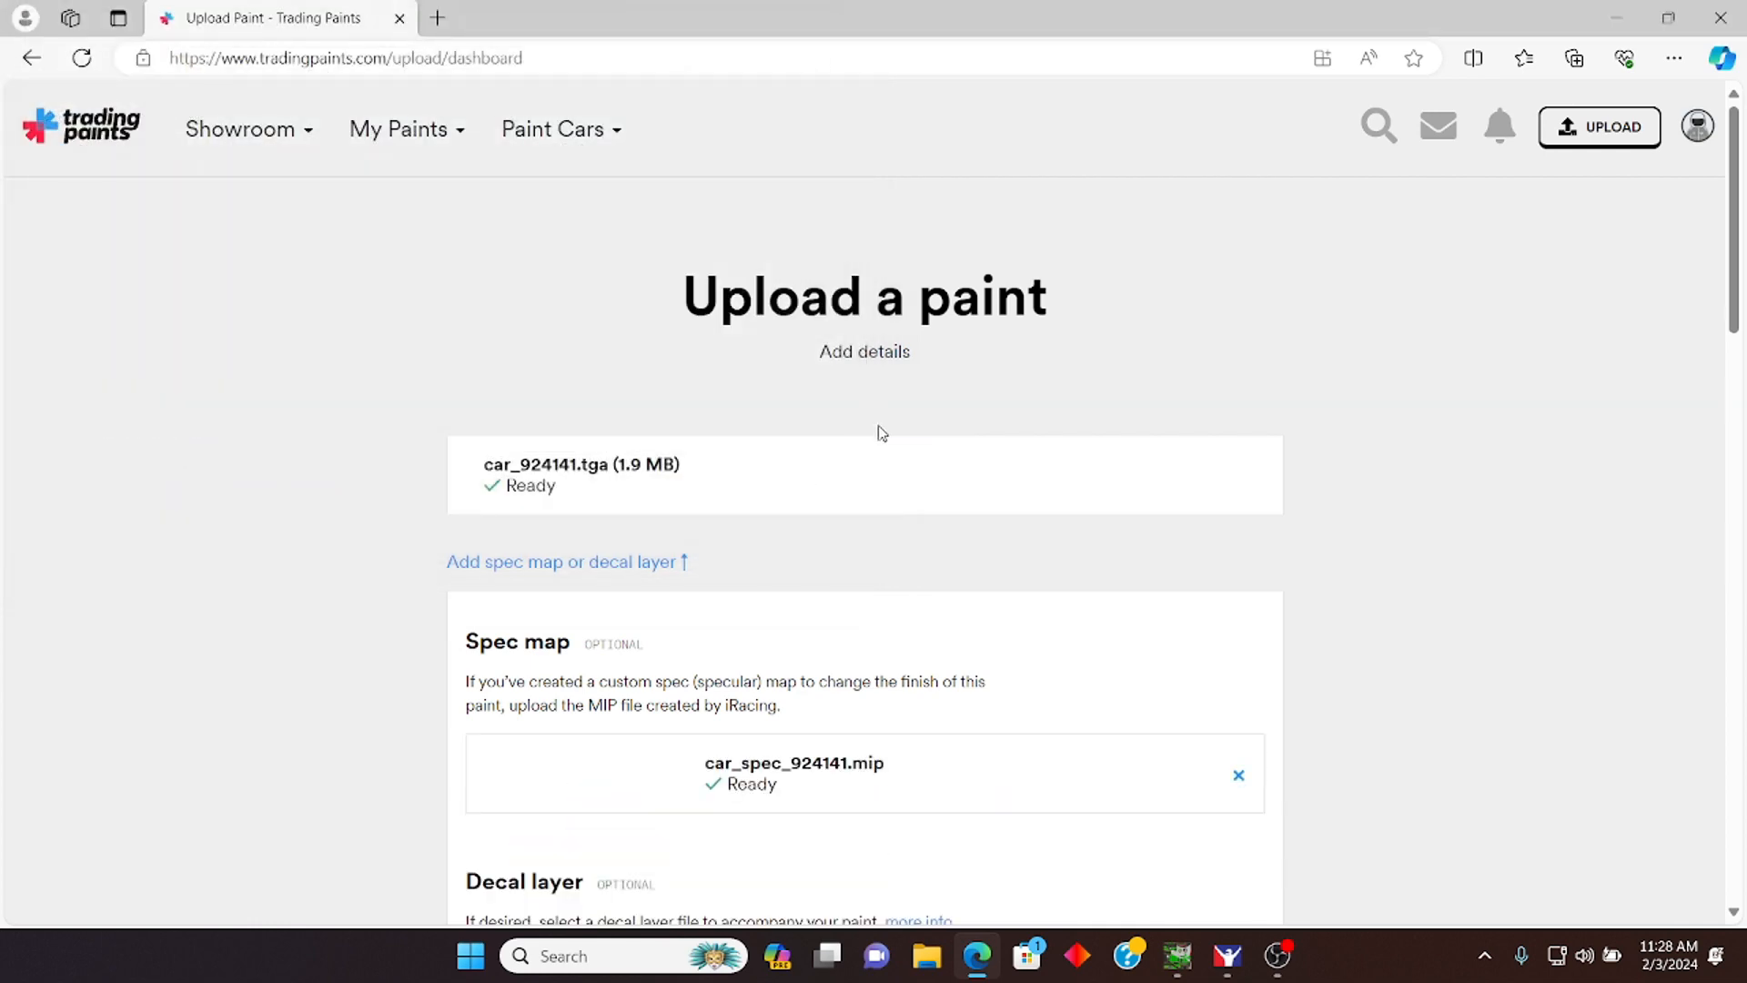
# Step: Share the paint with the Community and set its vehicle to NASCAR XFINITY Chevrolet Camaro
pyautogui.scroll(-14, 863, 671)
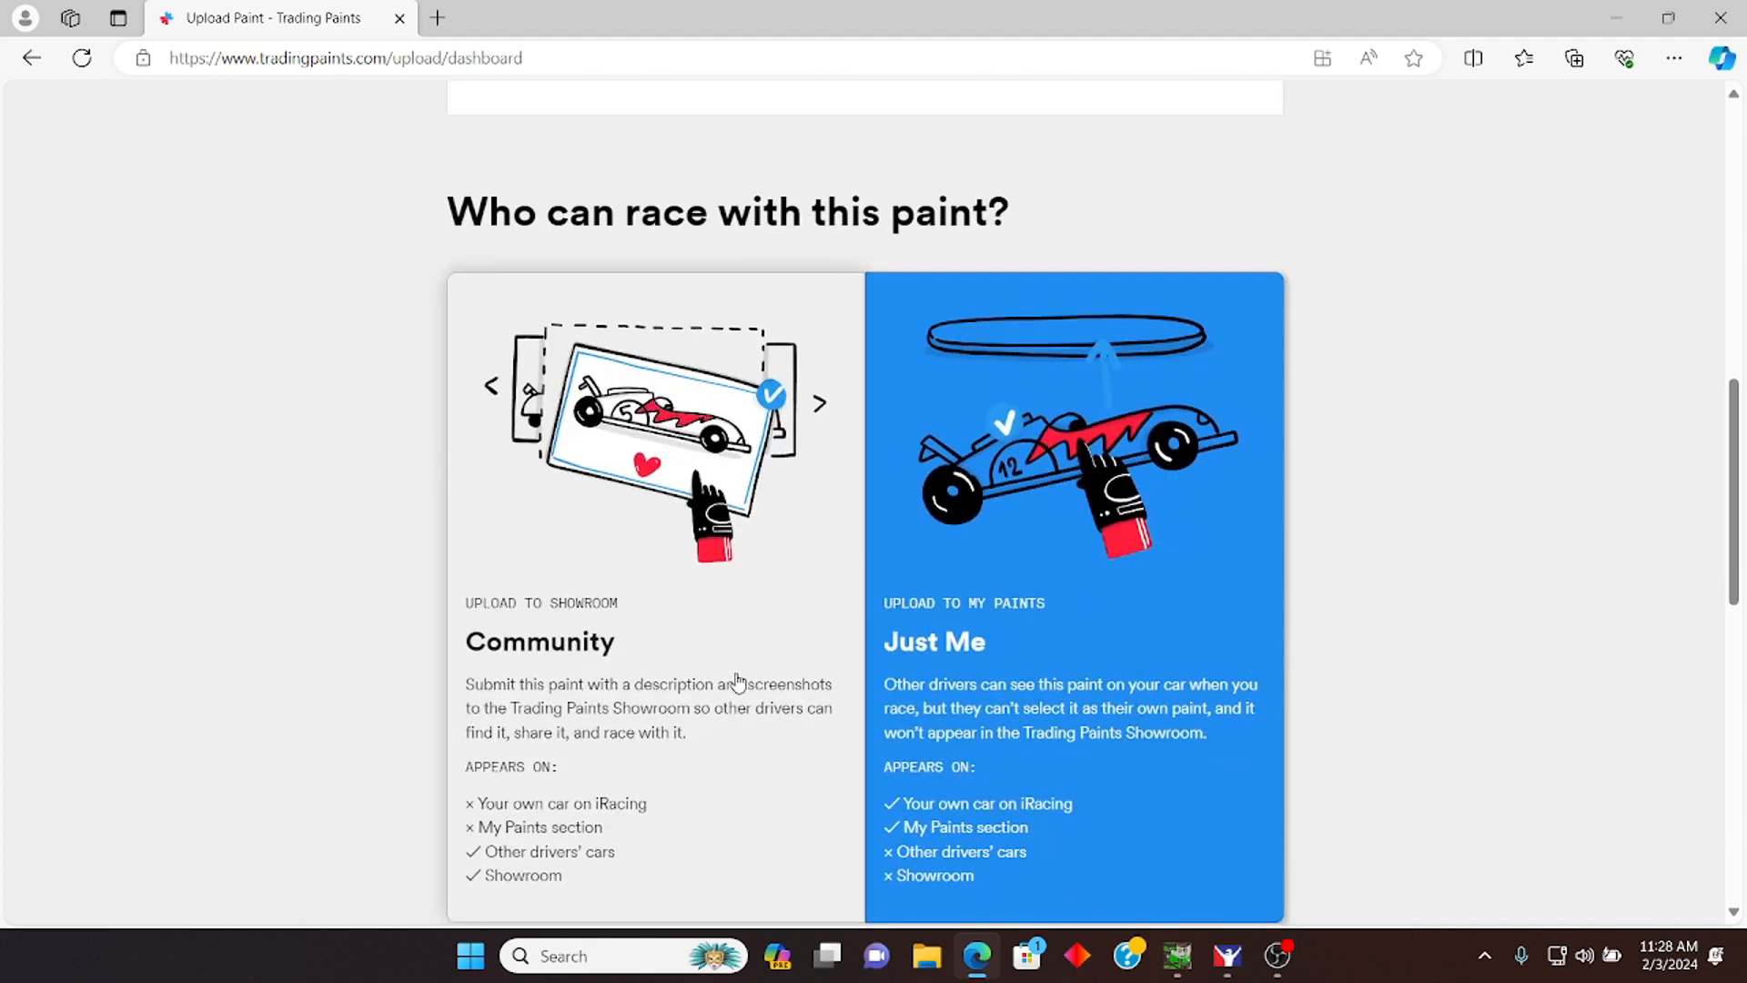
pyautogui.click(717, 598)
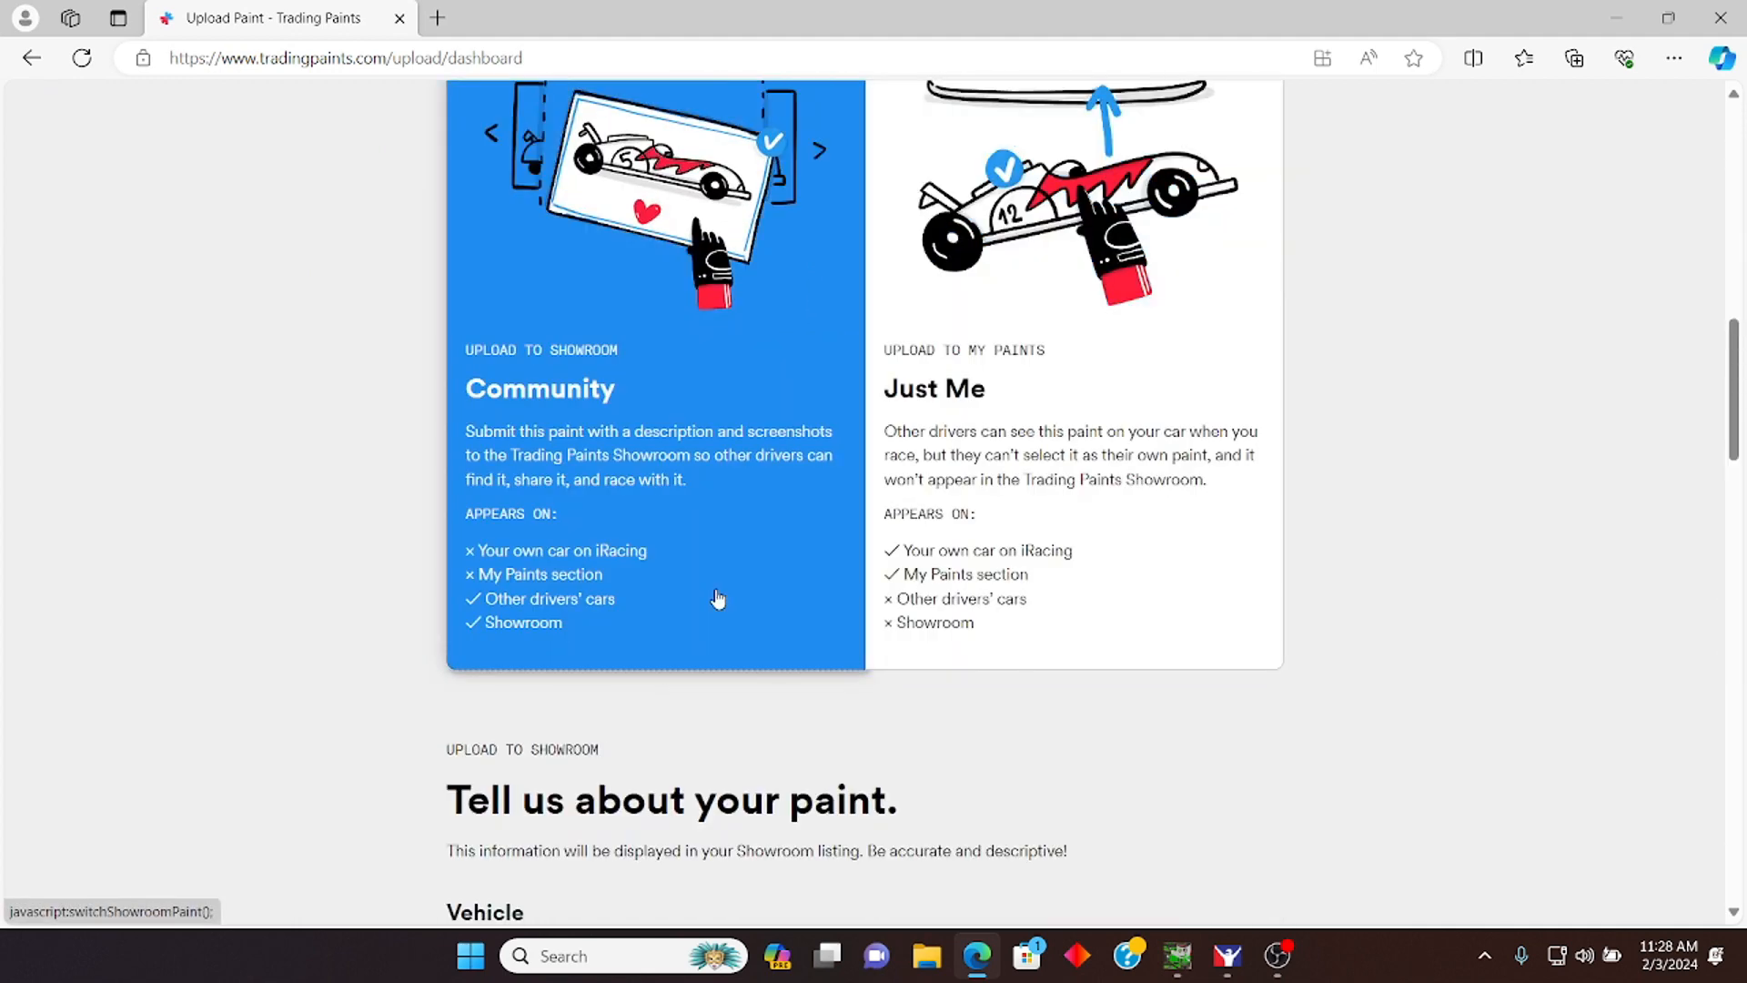
pyautogui.scroll(-1, 718, 599)
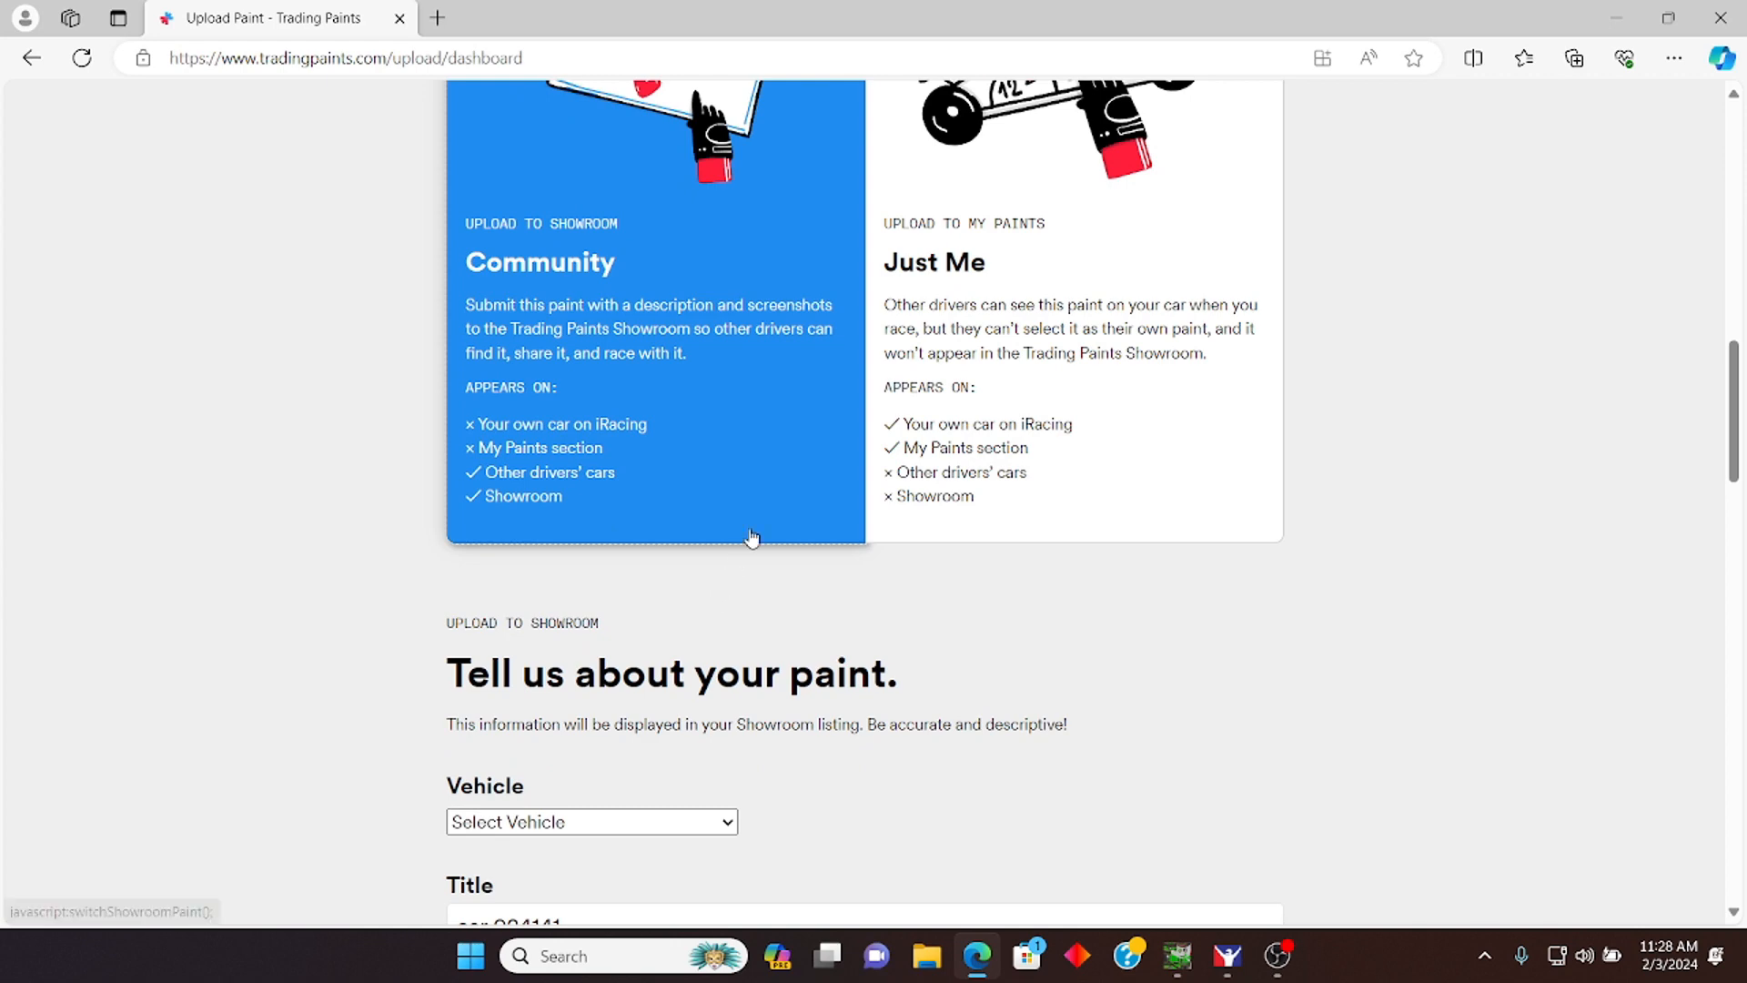
pyautogui.scroll(-2, 692, 619)
pyautogui.click(702, 562)
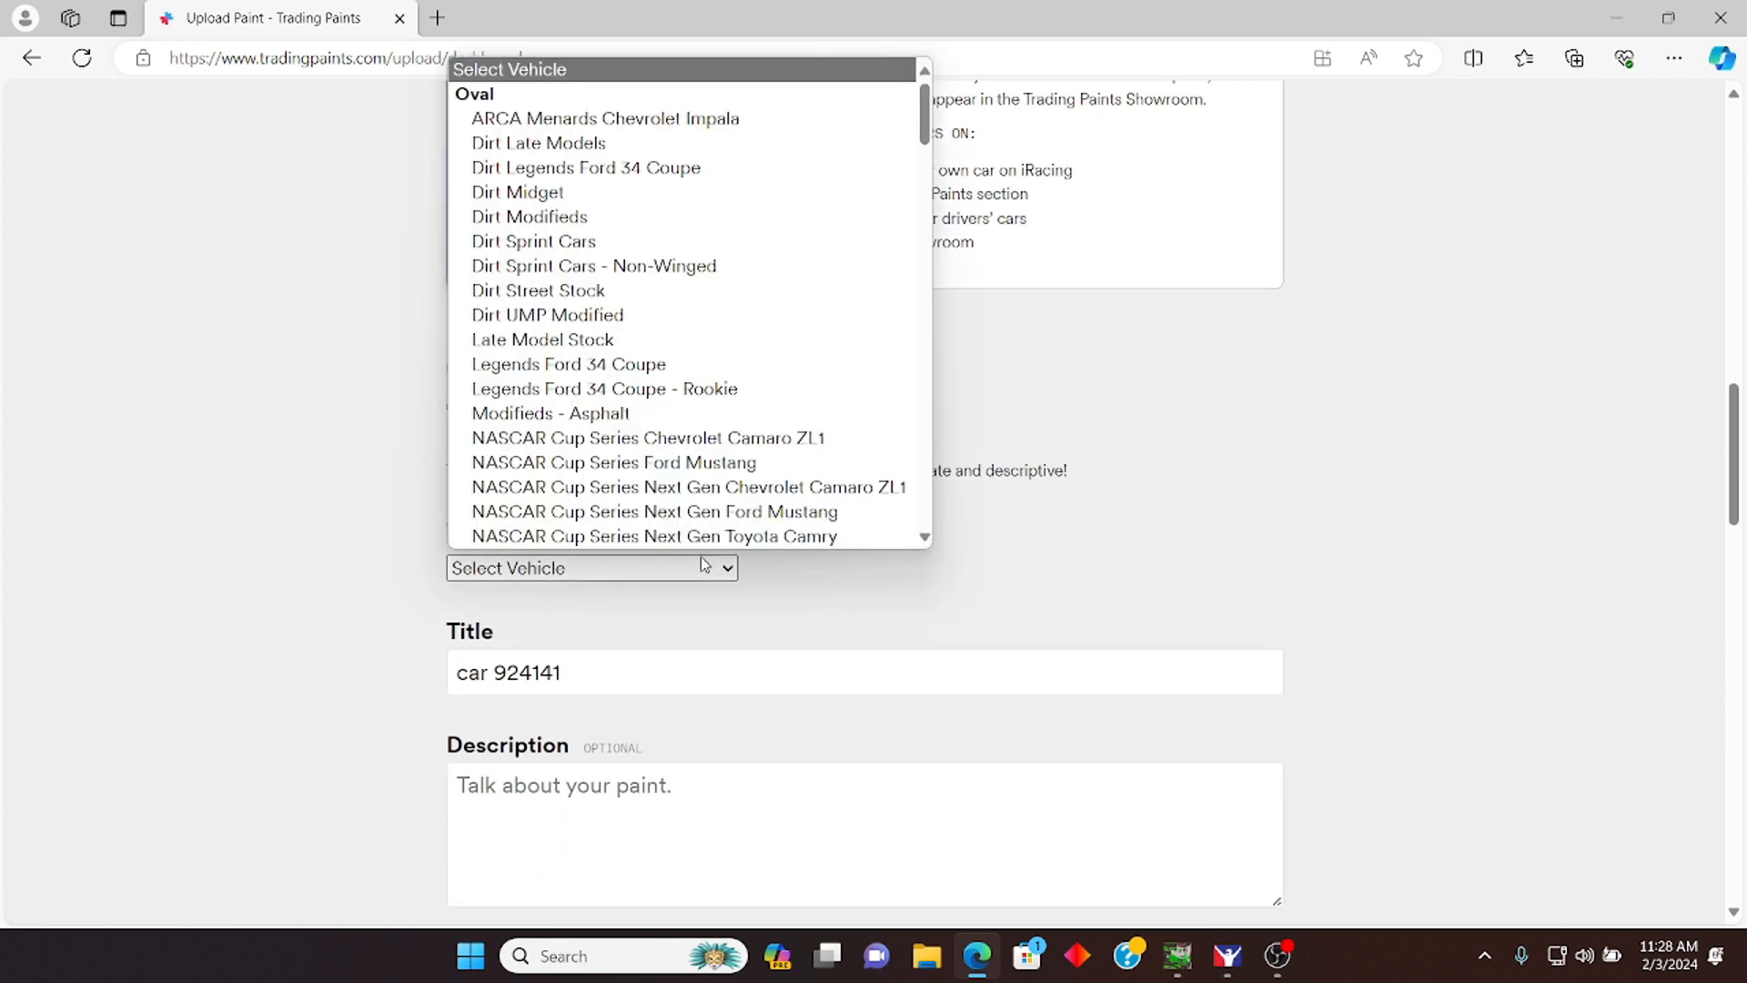
pyautogui.scroll(-6, 637, 427)
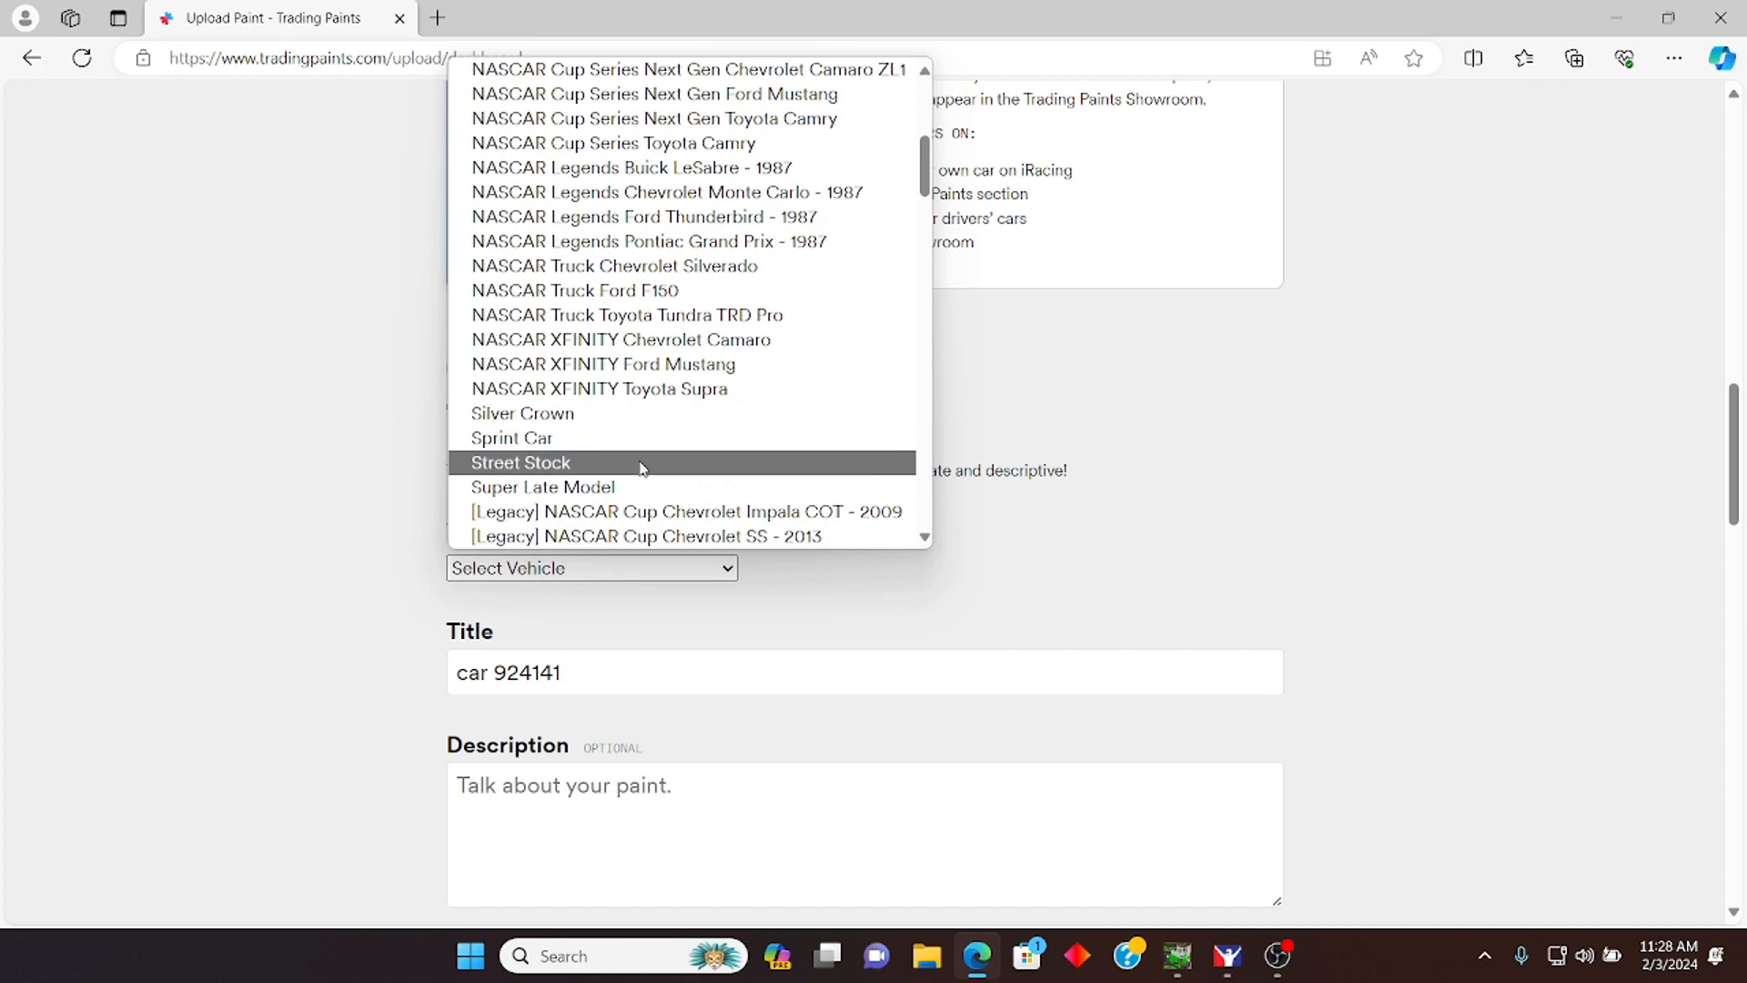
pyautogui.scroll(-4, 641, 464)
pyautogui.scroll(-4, 641, 464)
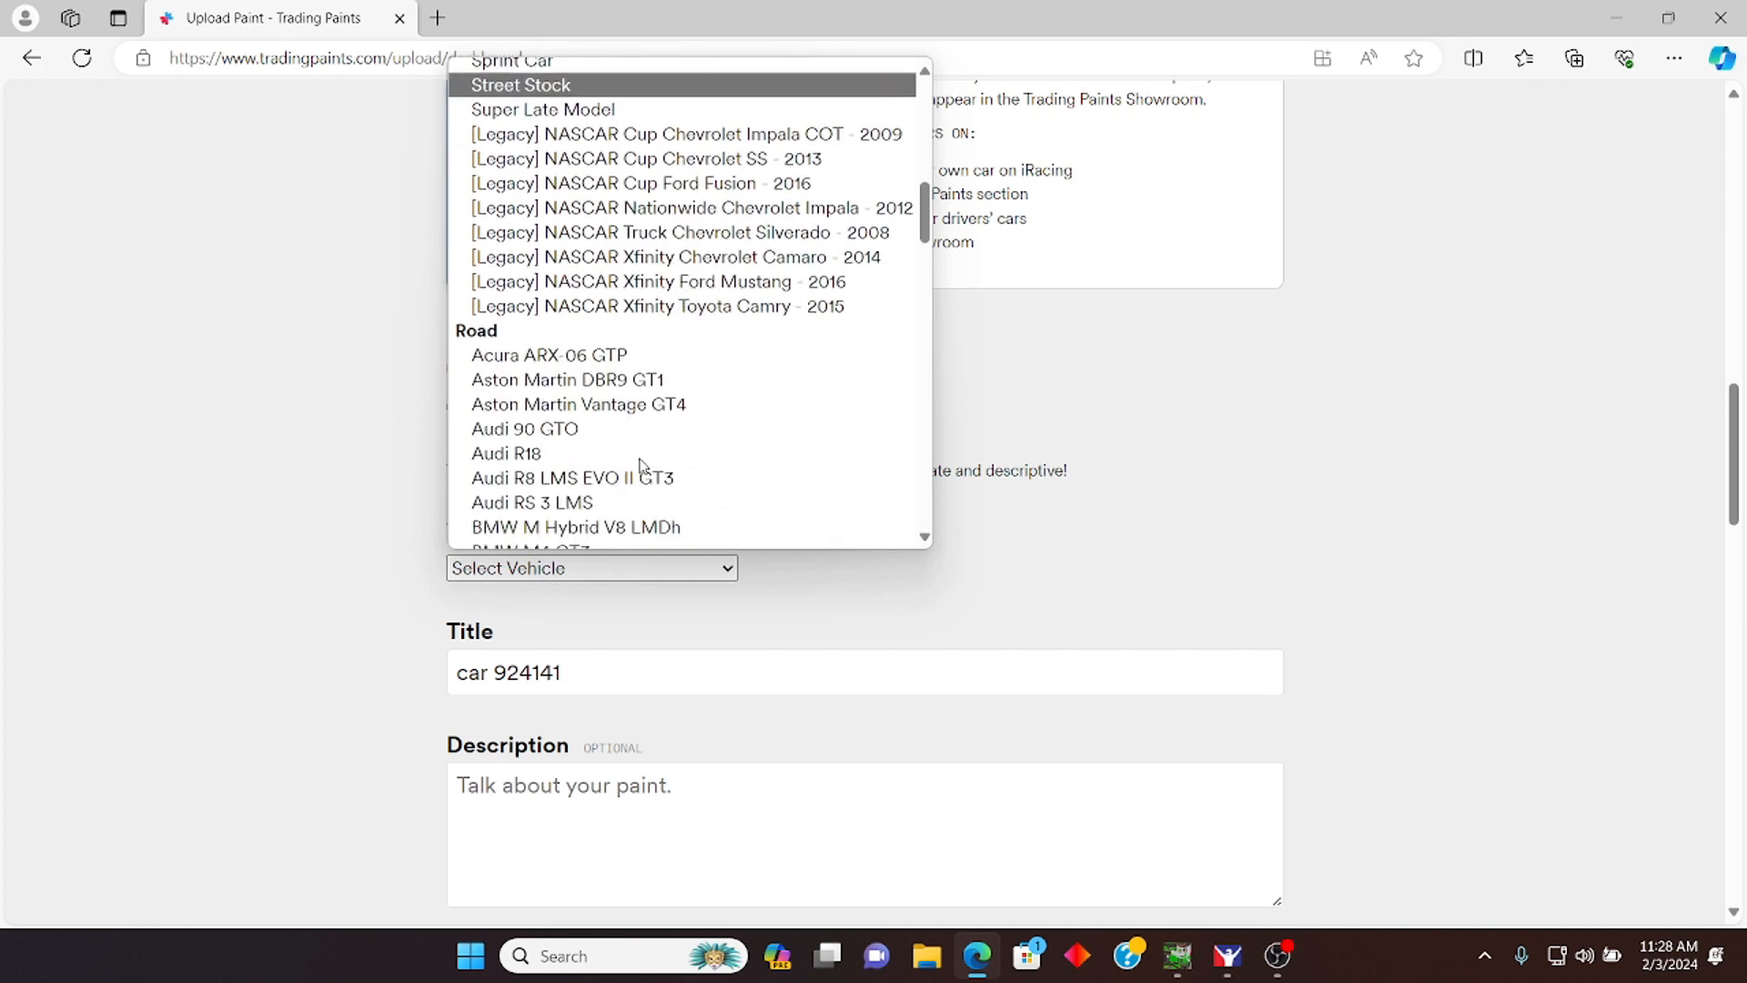
pyautogui.scroll(7, 642, 446)
pyautogui.scroll(2, 642, 433)
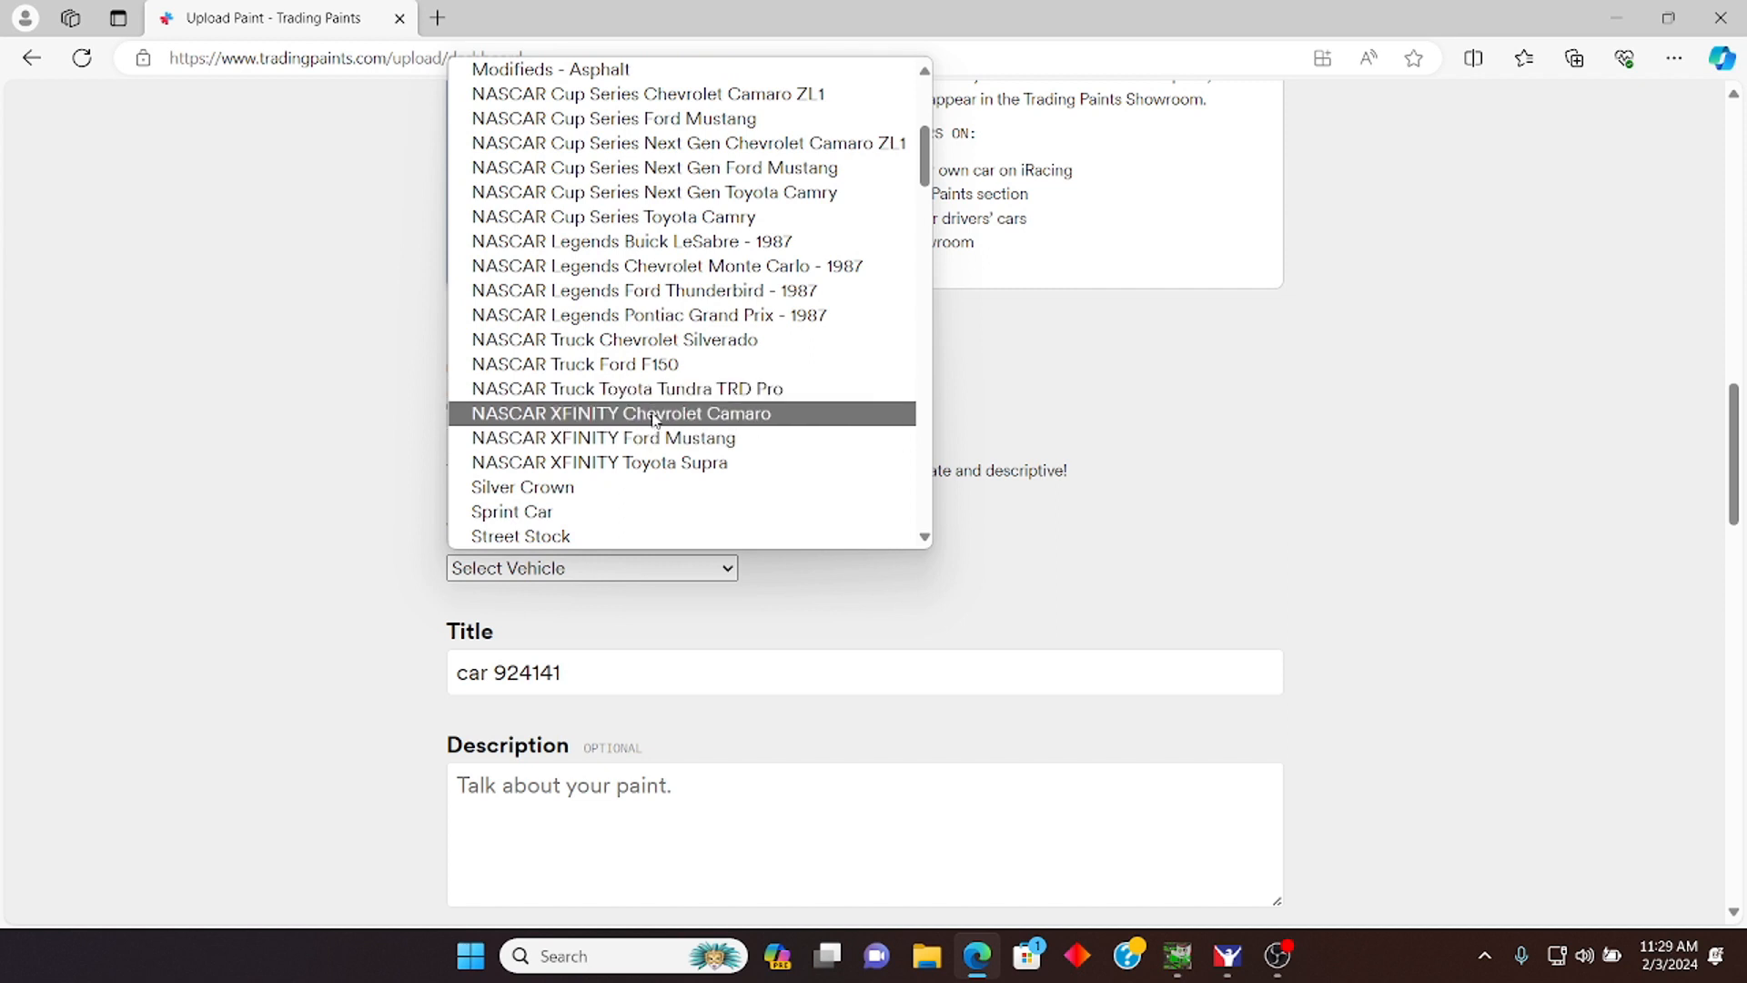
pyautogui.click(659, 415)
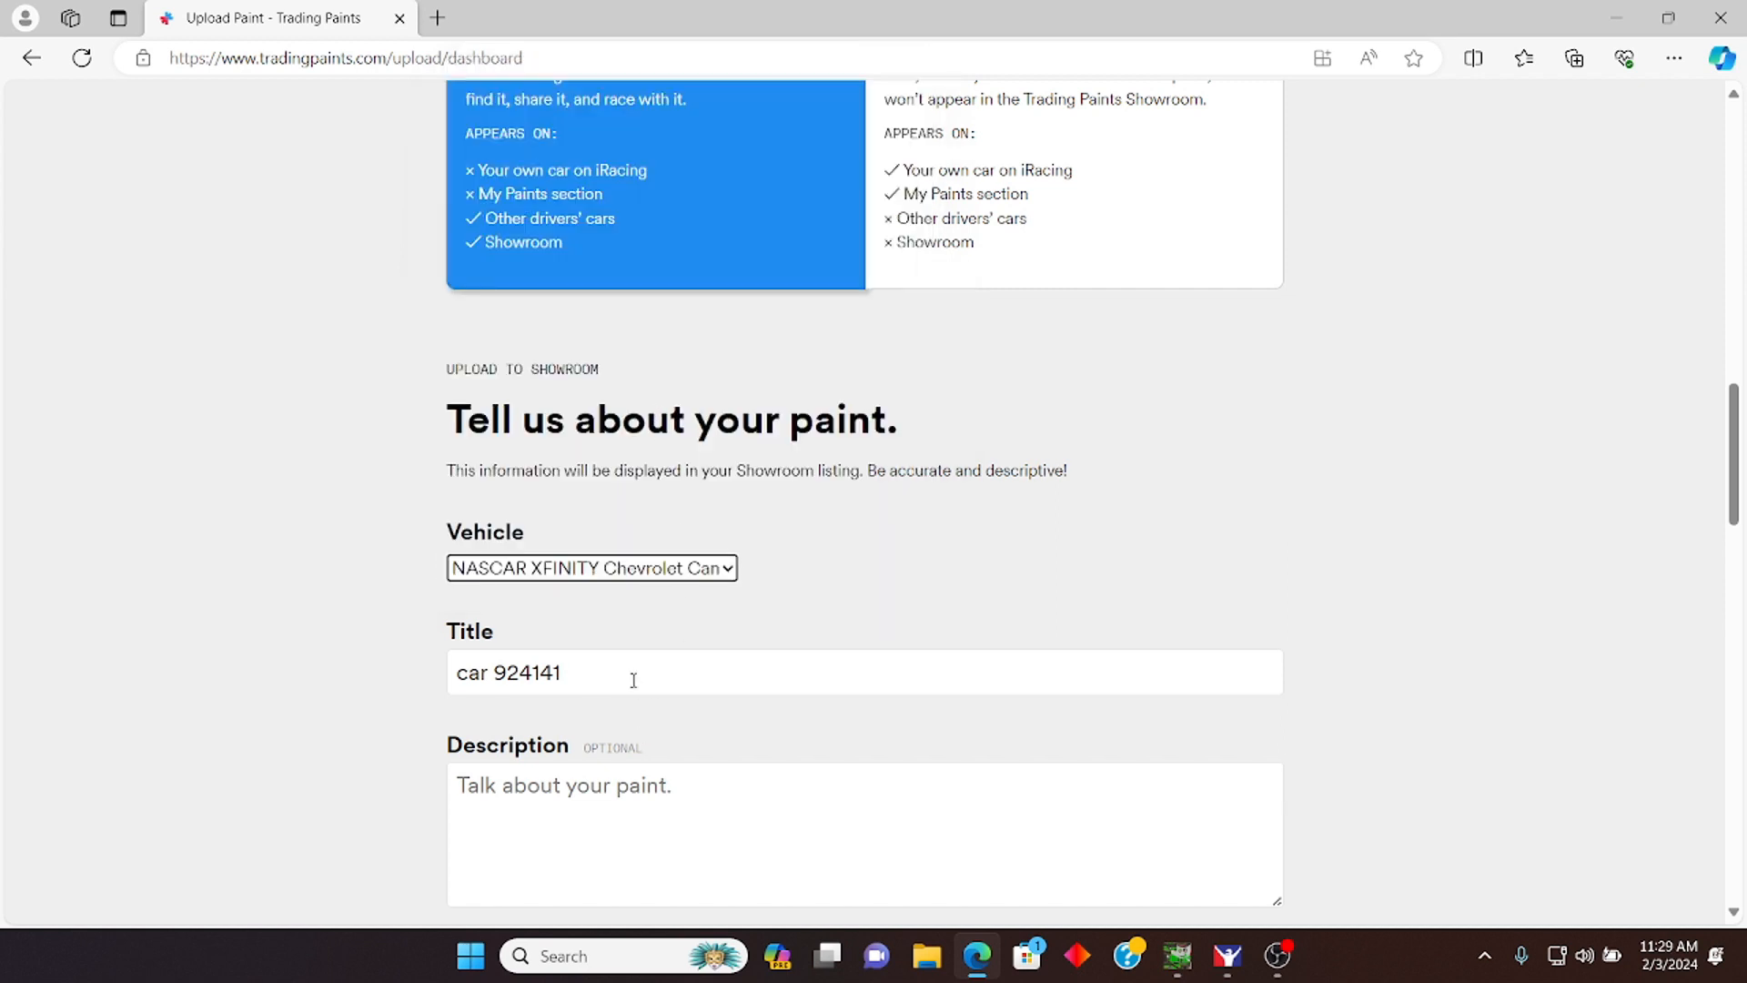
# Step: Replace the paint's title with "my new backwoods xfinity"
pyautogui.press('Tab')
pyautogui.write('m')
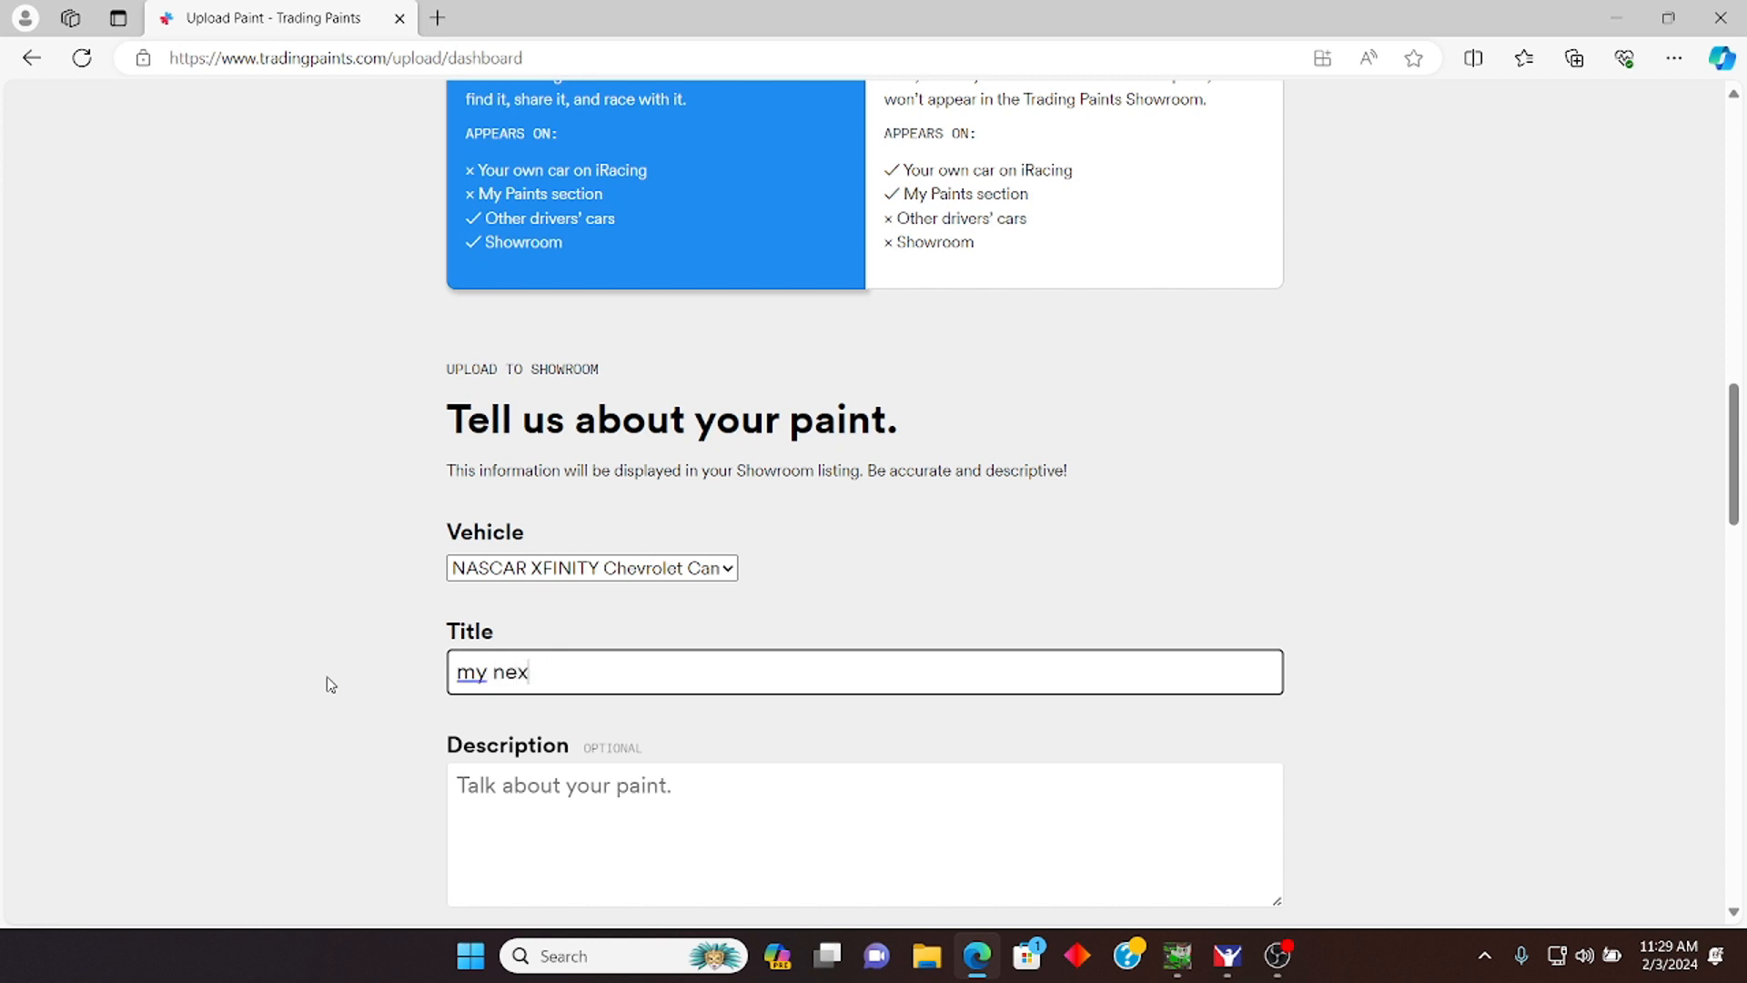
pyautogui.write('y new xfin')
pyautogui.press('BackSpace')
pyautogui.press('BackSpace')
pyautogui.write('backwoods xfinity')
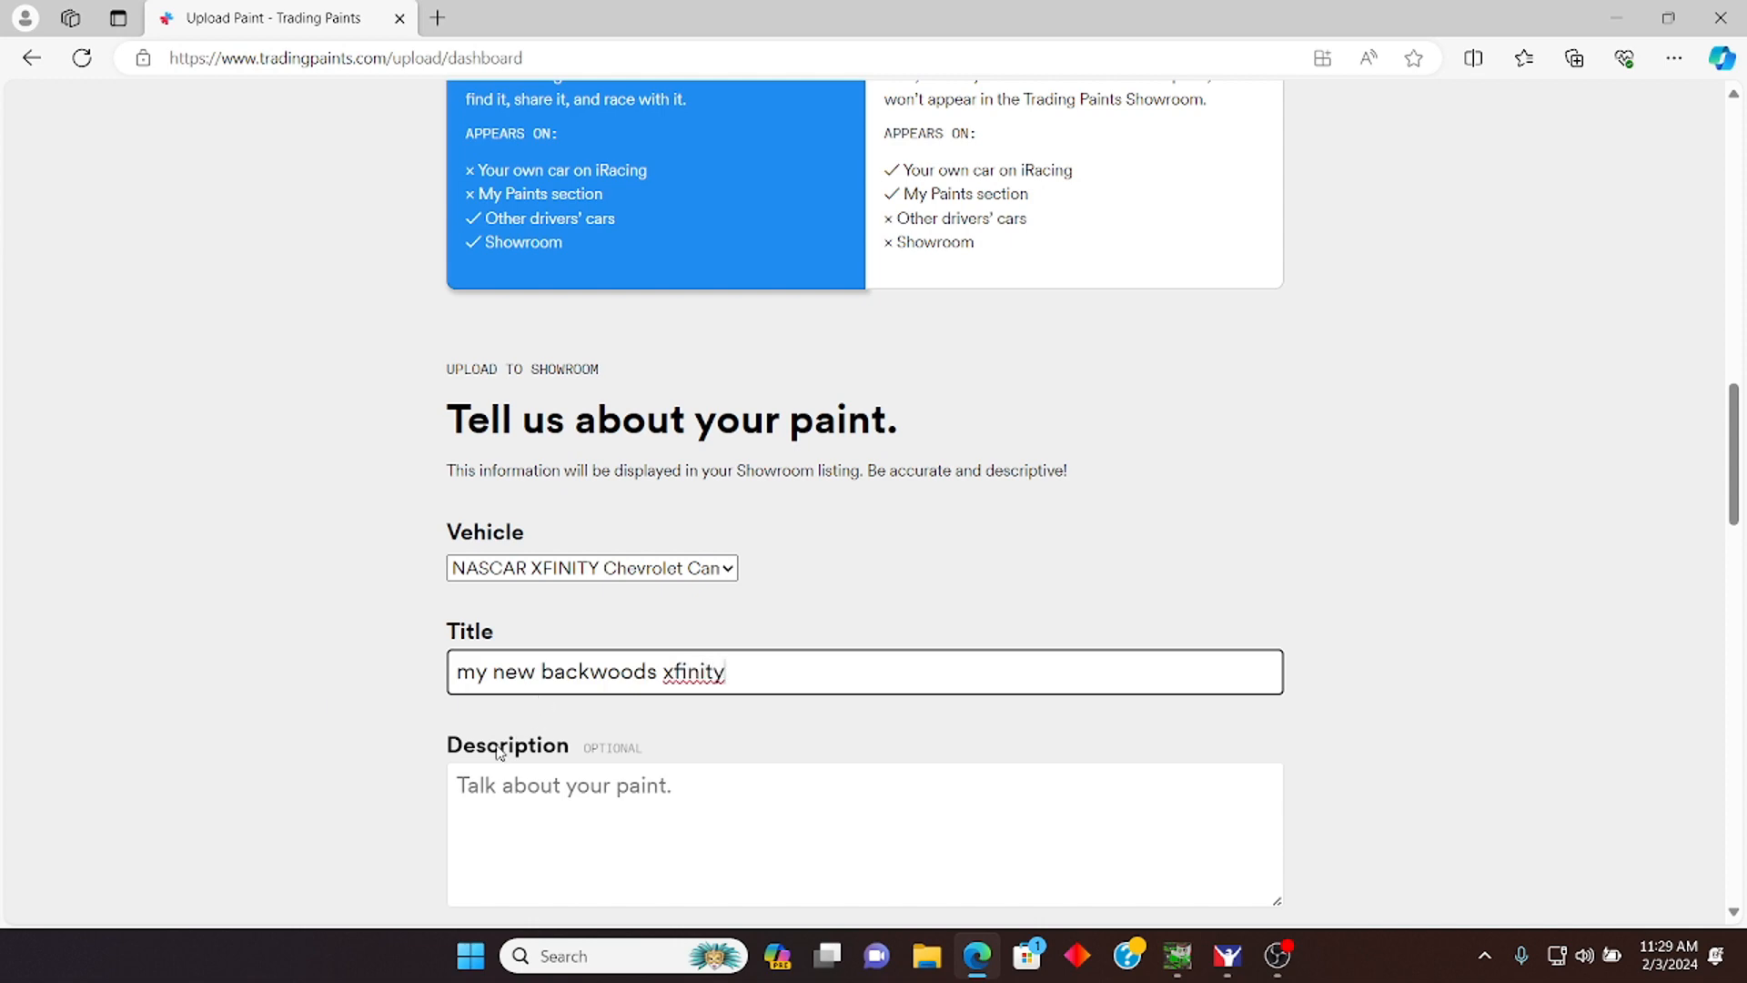
pyautogui.click(346, 723)
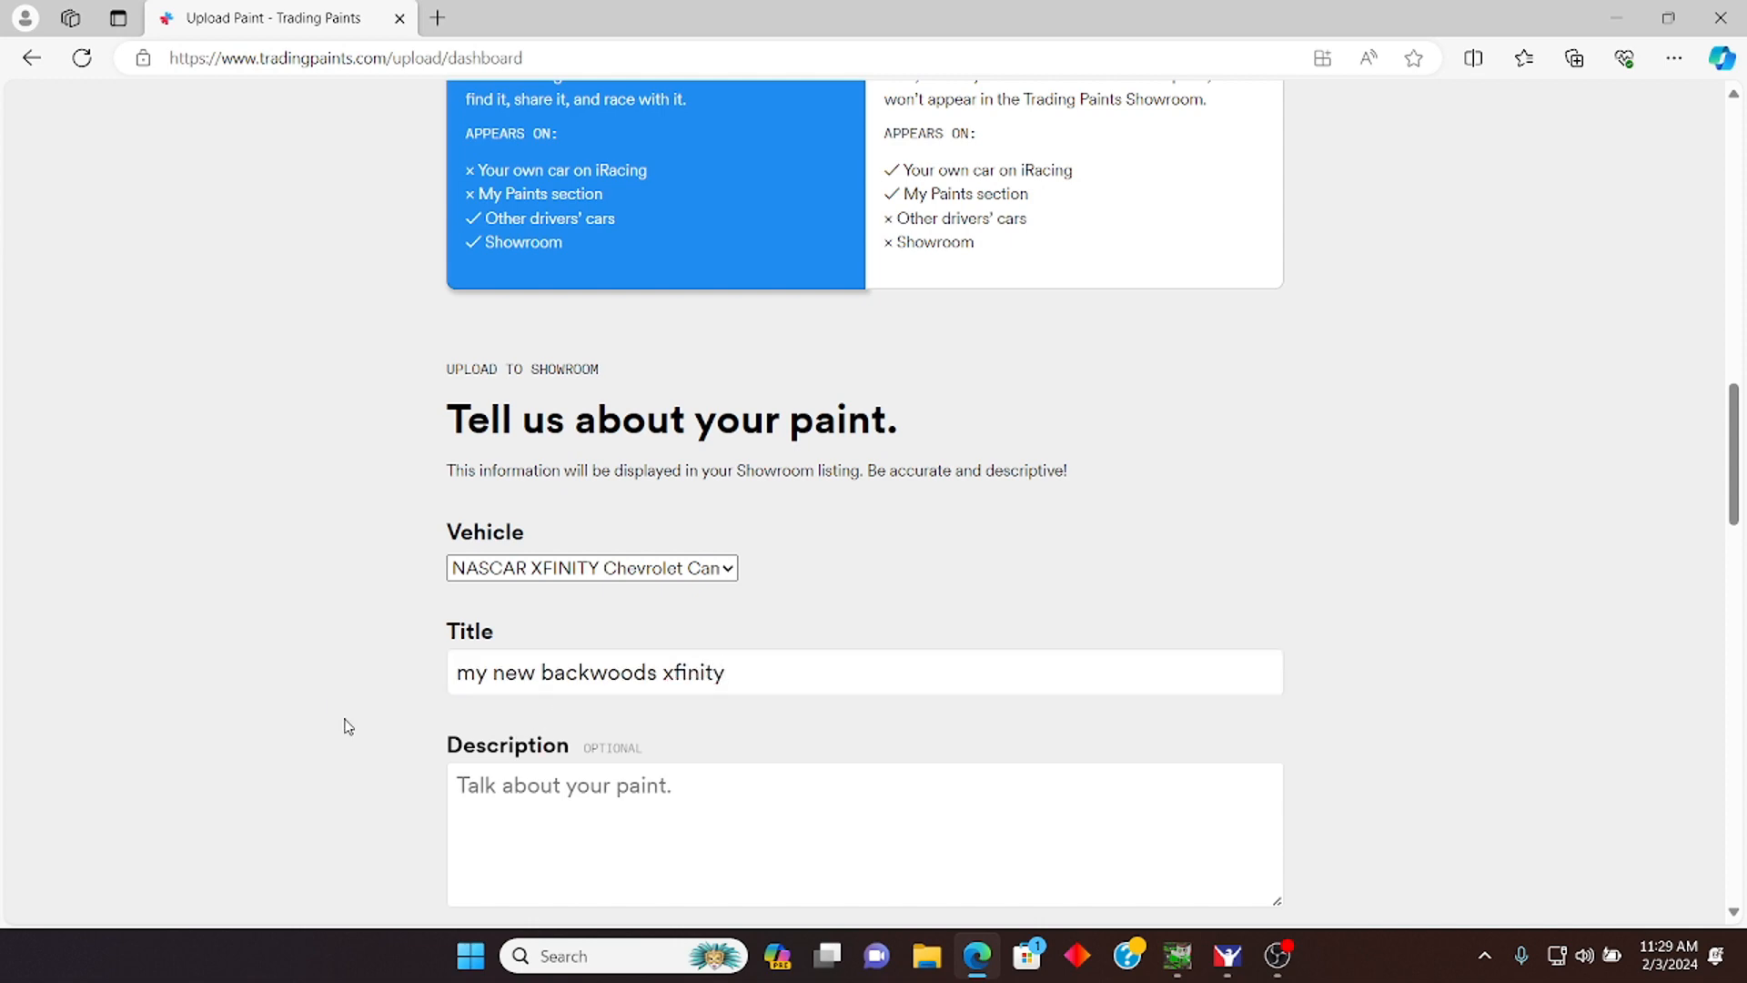
# Step: Set the car number type to Custom Number and enter 23 as the number painted on the car
pyautogui.scroll(-5, 355, 749)
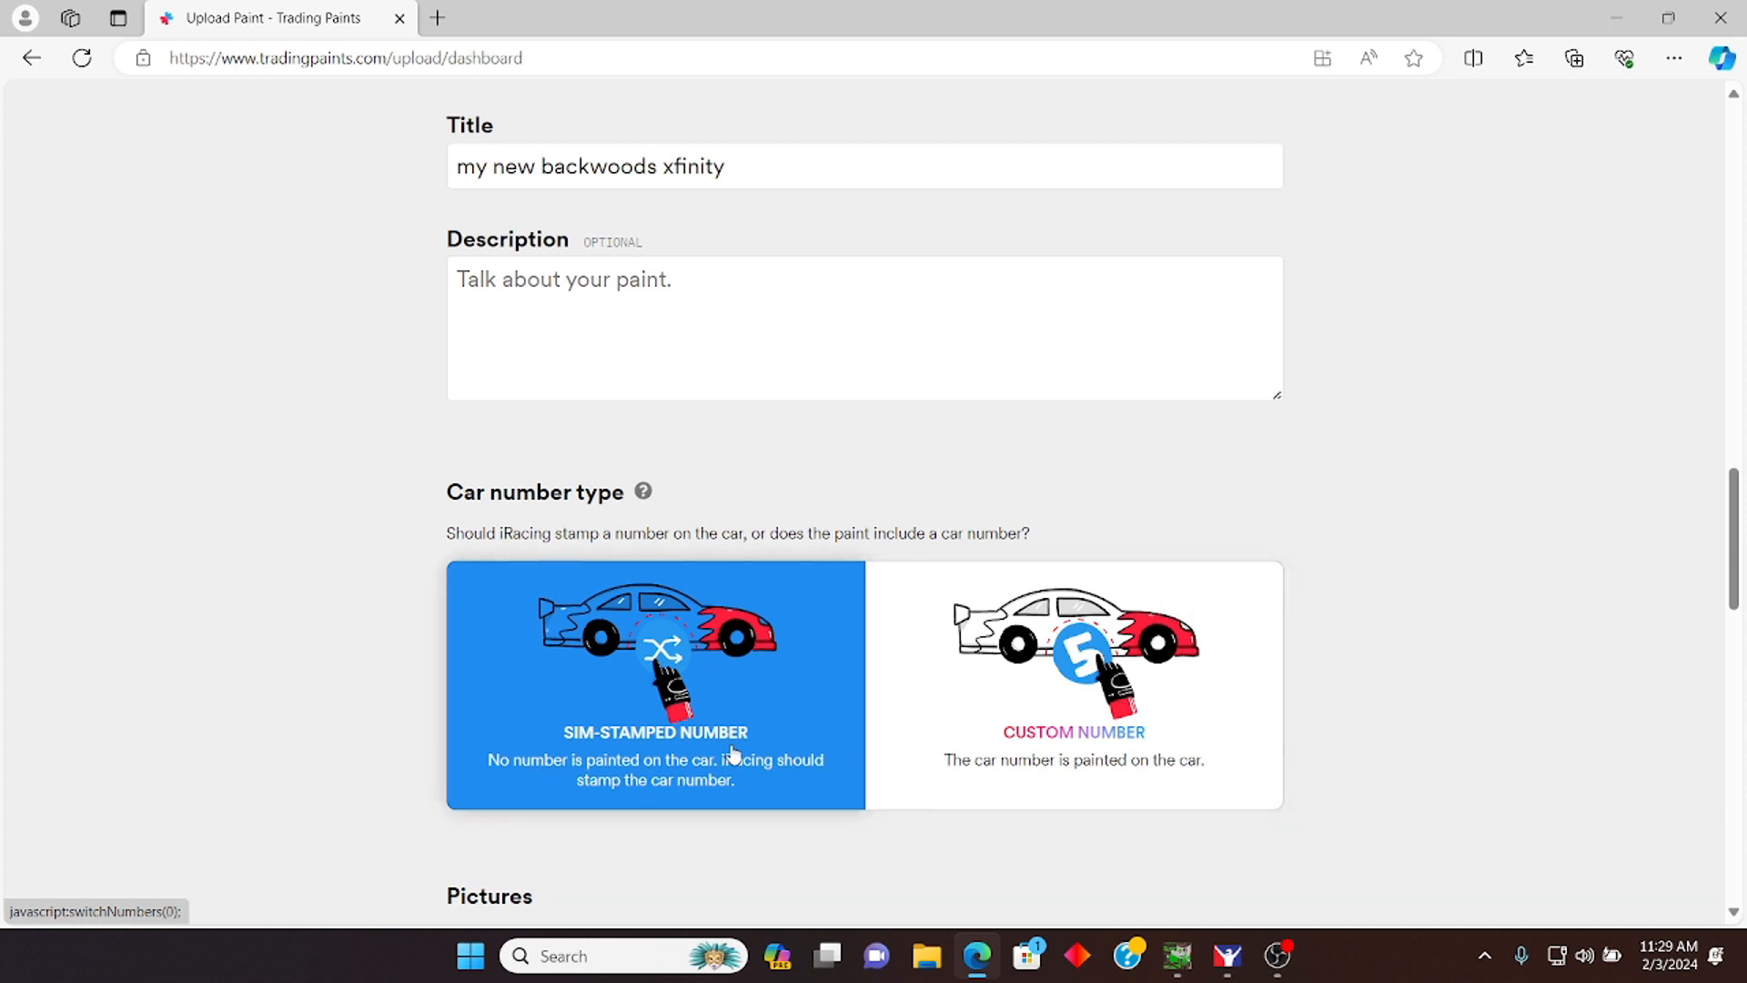
pyautogui.click(1010, 702)
pyautogui.scroll(-3, 1012, 707)
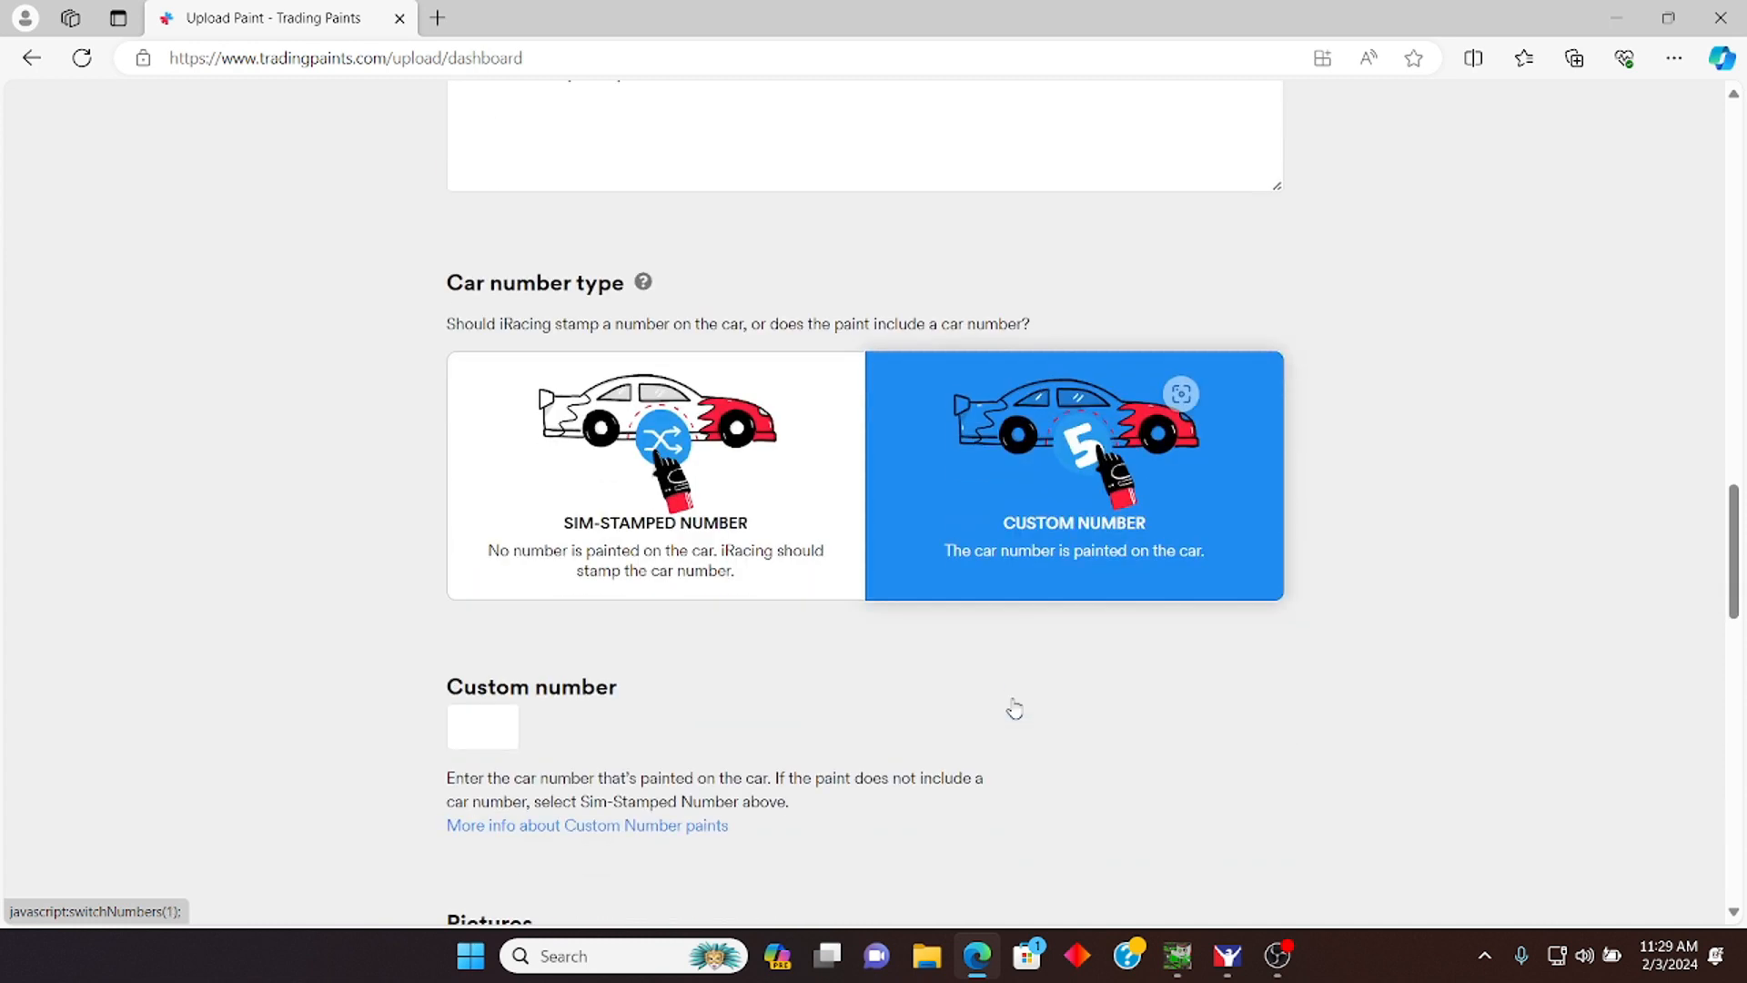
pyautogui.click(480, 682)
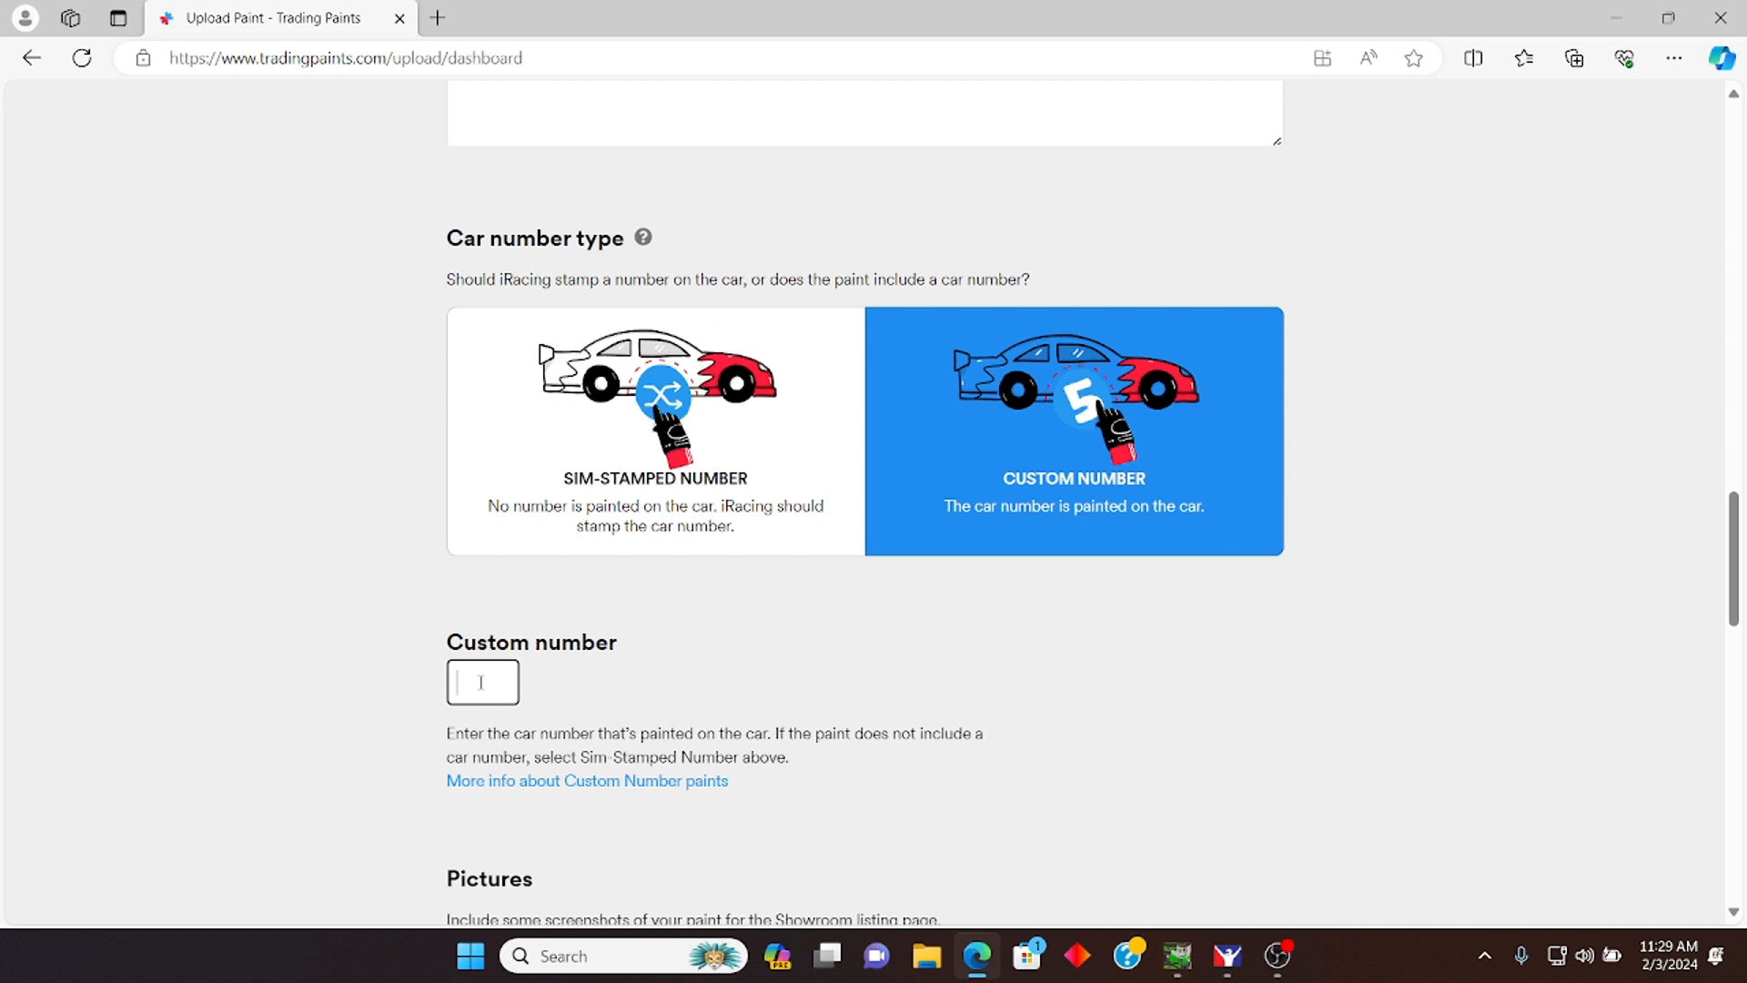
pyautogui.write('23')
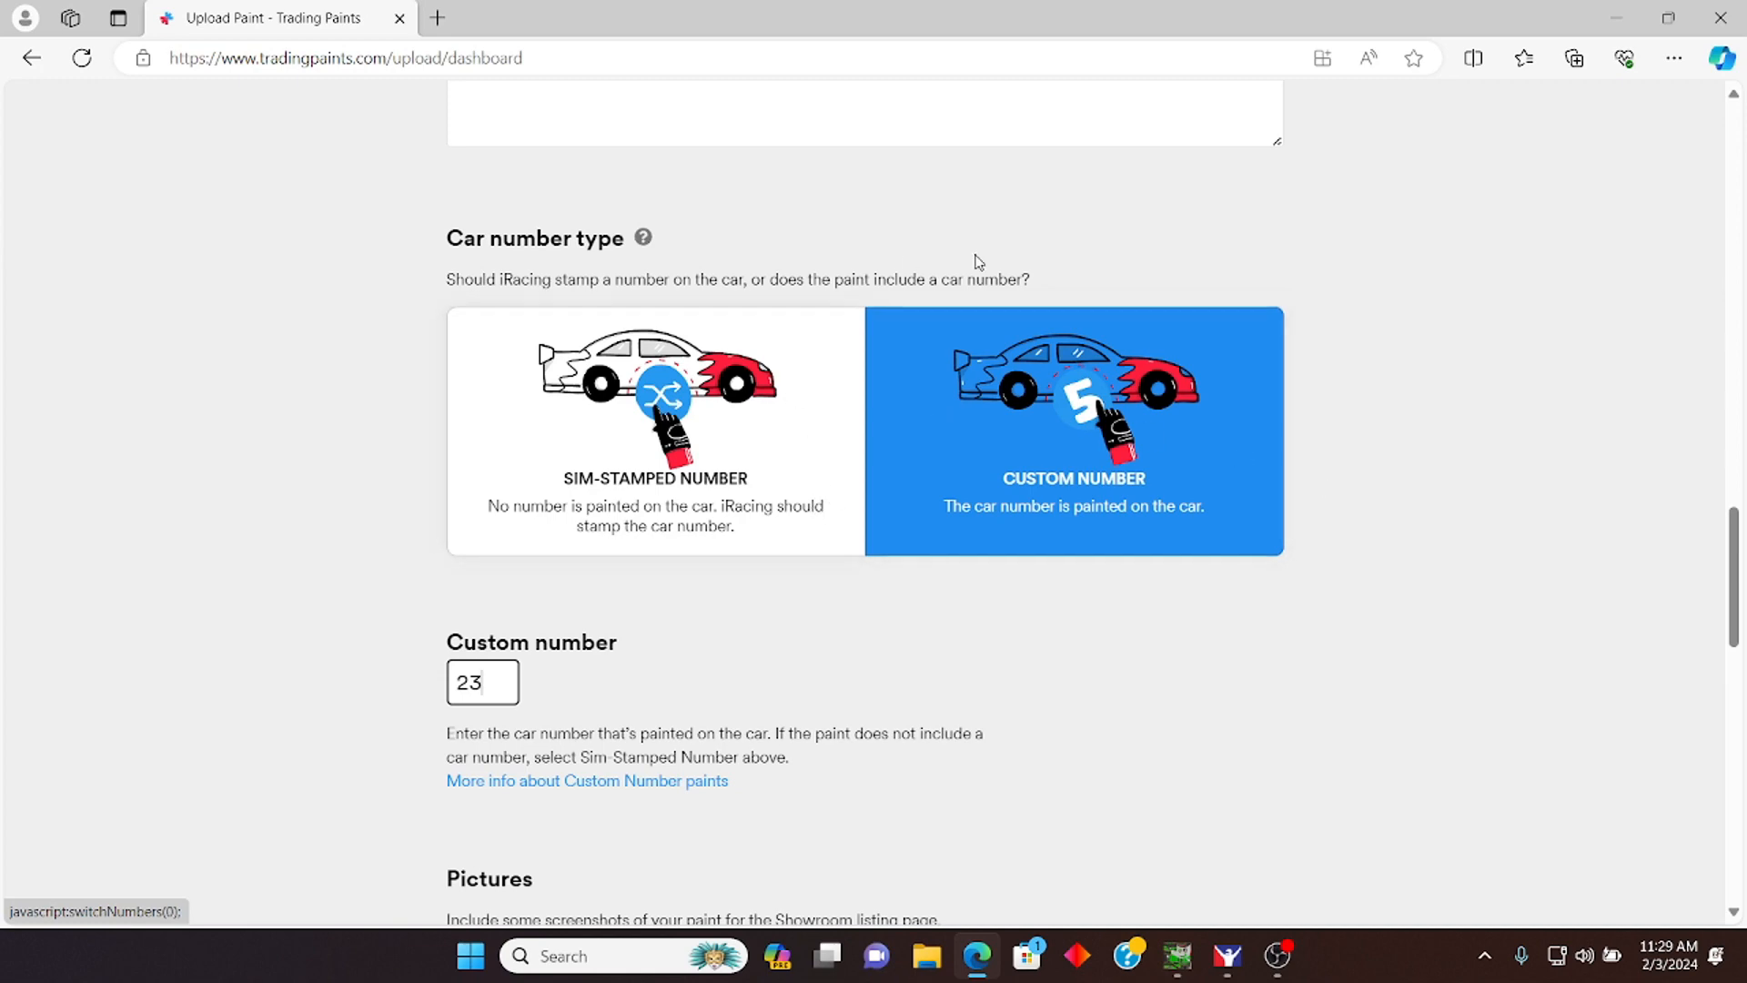
pyautogui.scroll(-4, 1082, 671)
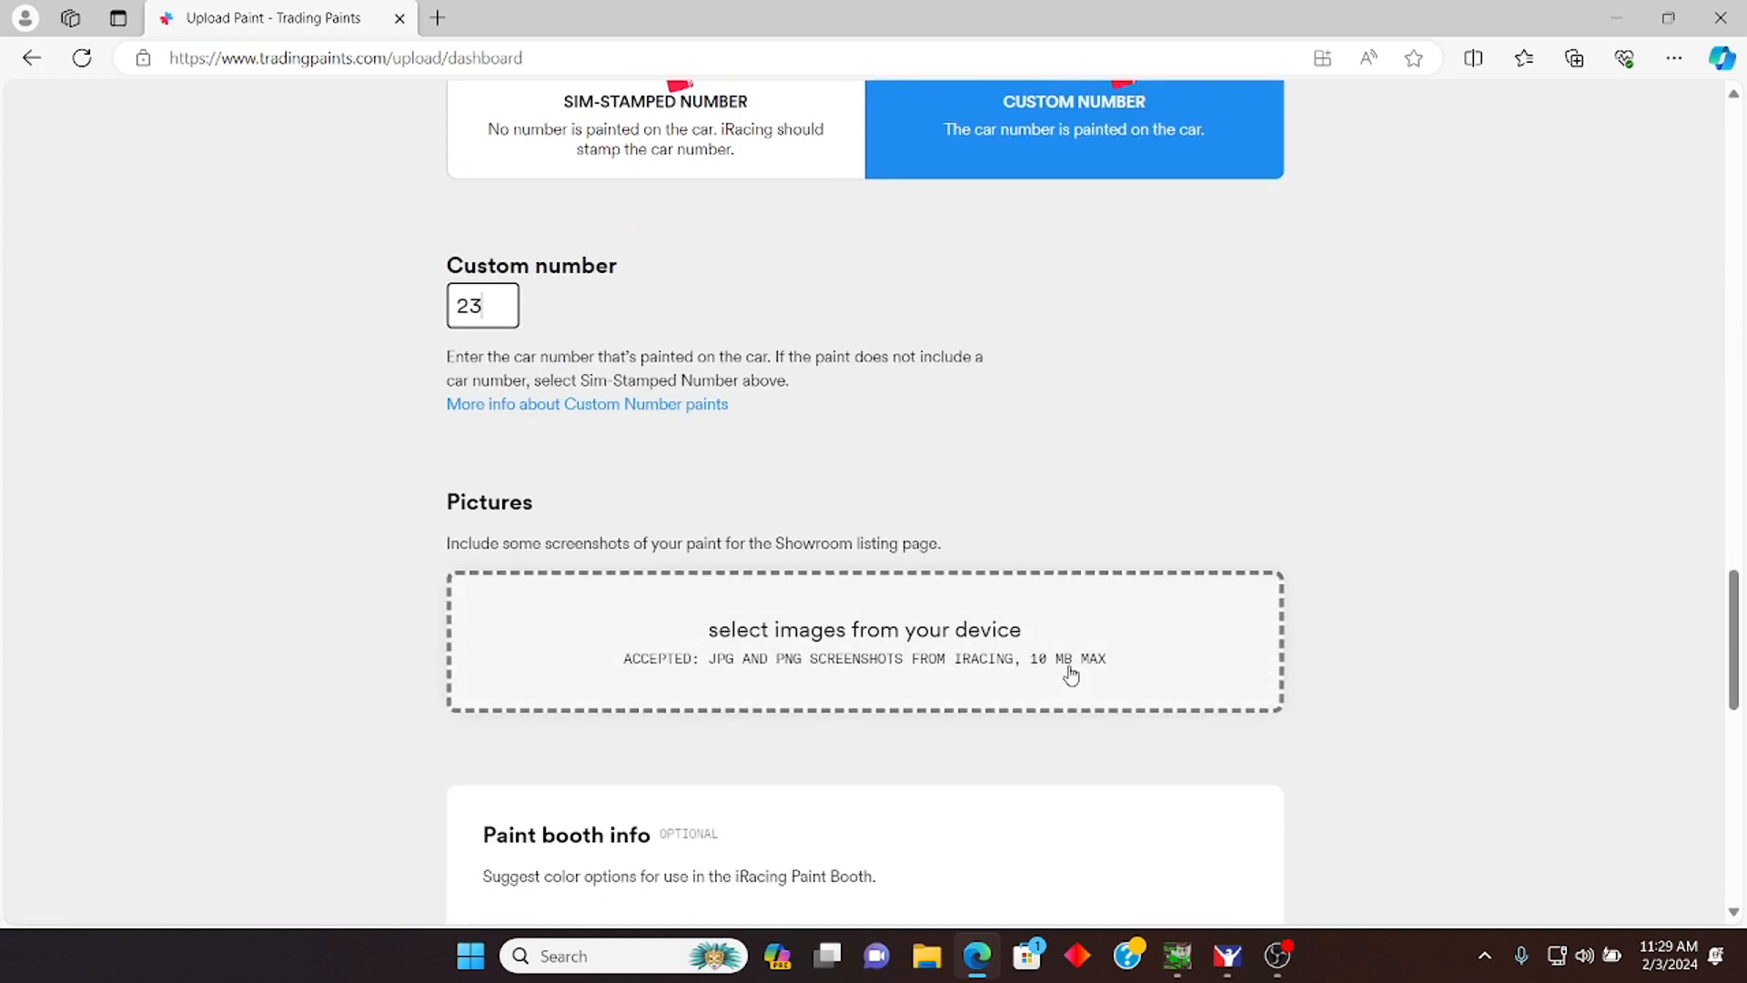
# Step: Set the paint's privacy to Approval so that others must request to race it
pyautogui.scroll(-4, 913, 464)
pyautogui.scroll(-2, 896, 482)
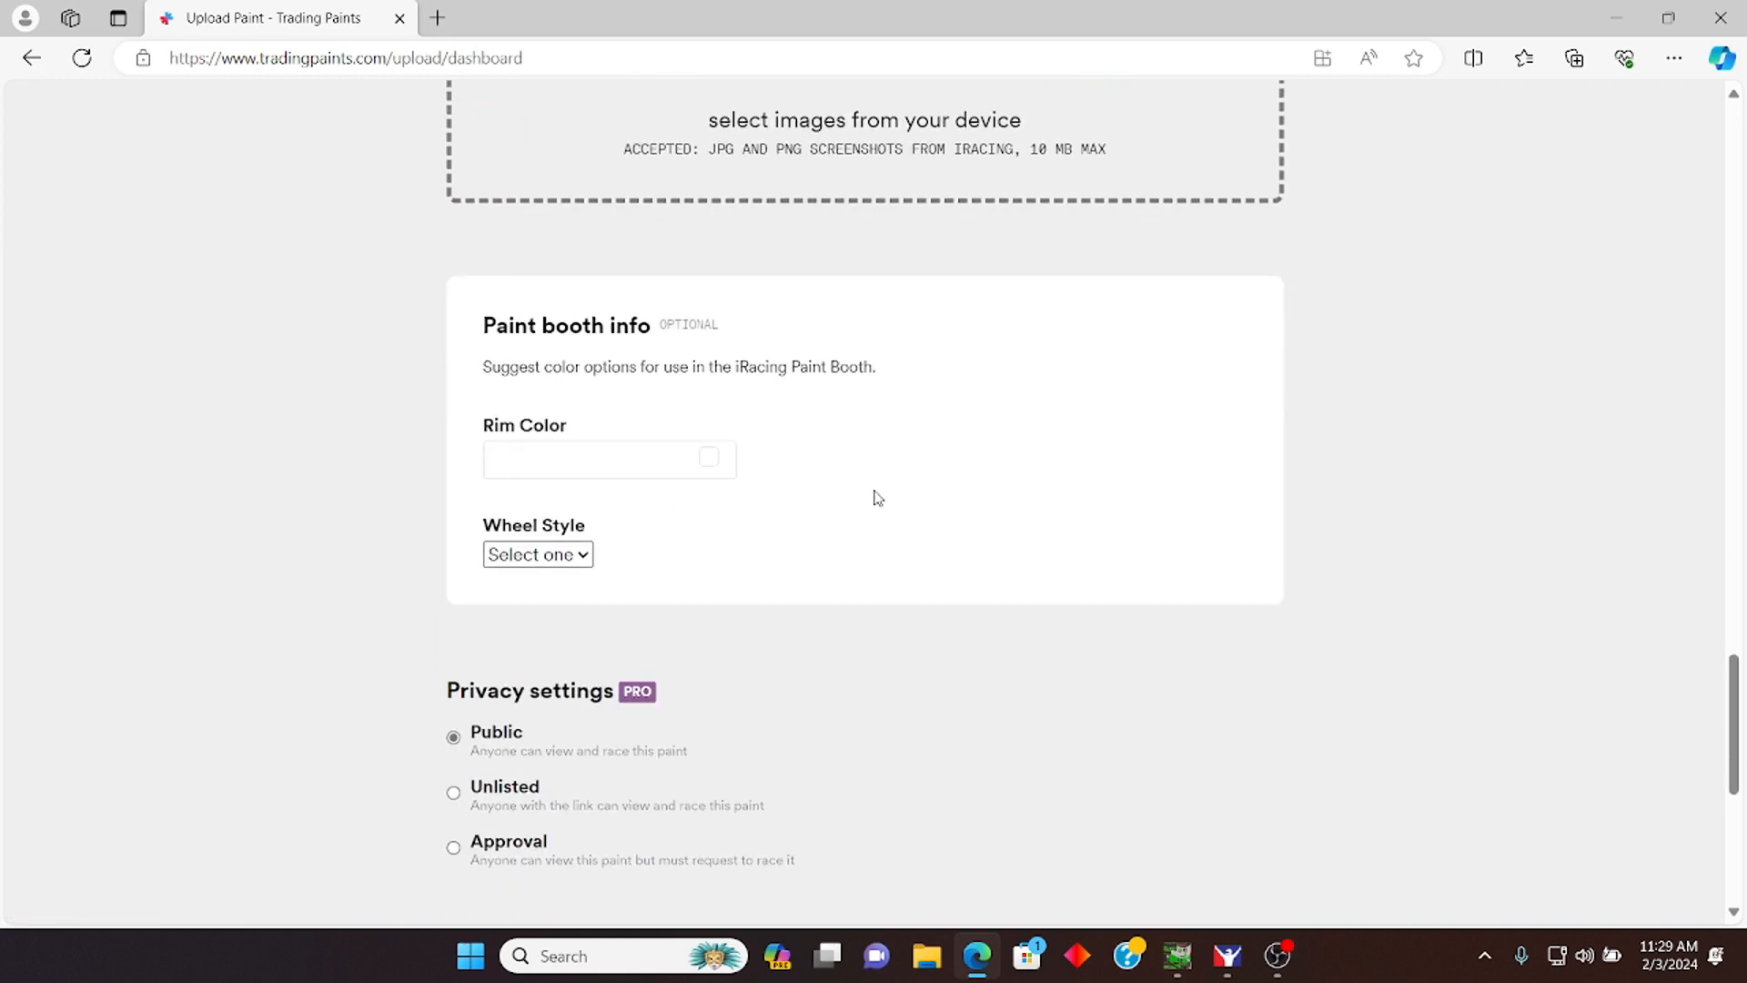
pyautogui.click(533, 863)
pyautogui.scroll(-4, 928, 773)
# Step: Add Screenshot (50).png from the Screenshots folder in Pictures as the paint's listing picture
pyautogui.scroll(5, 928, 612)
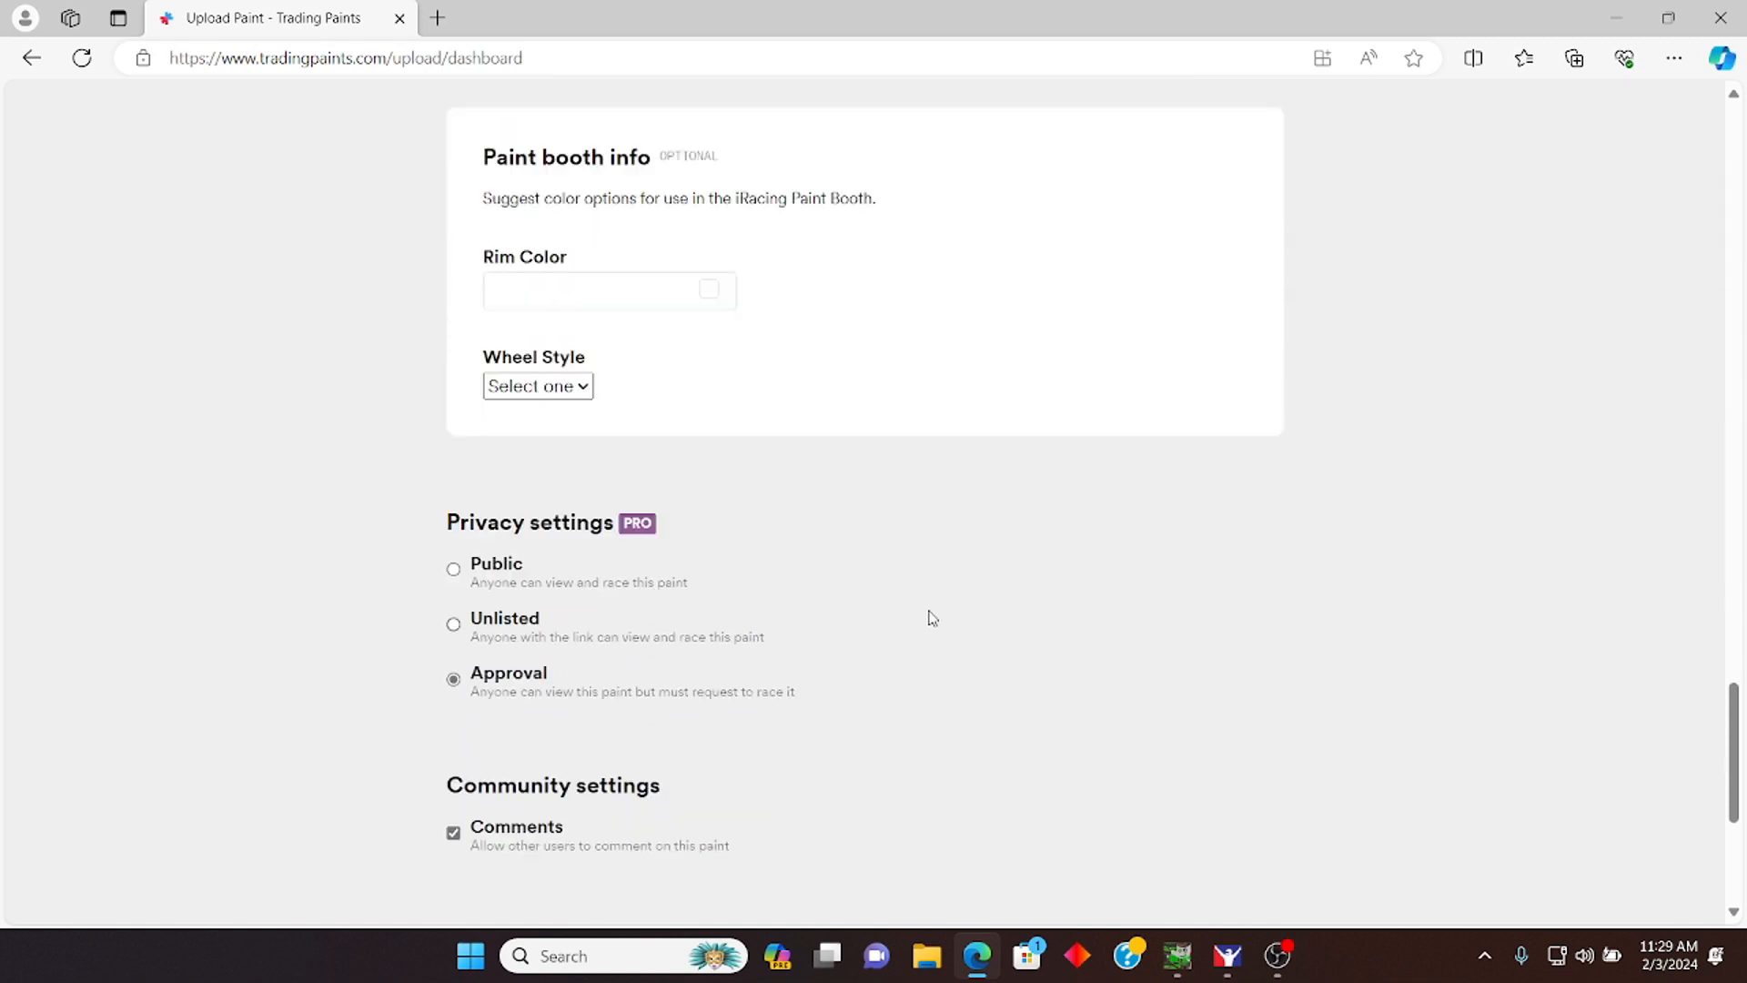
pyautogui.click(881, 248)
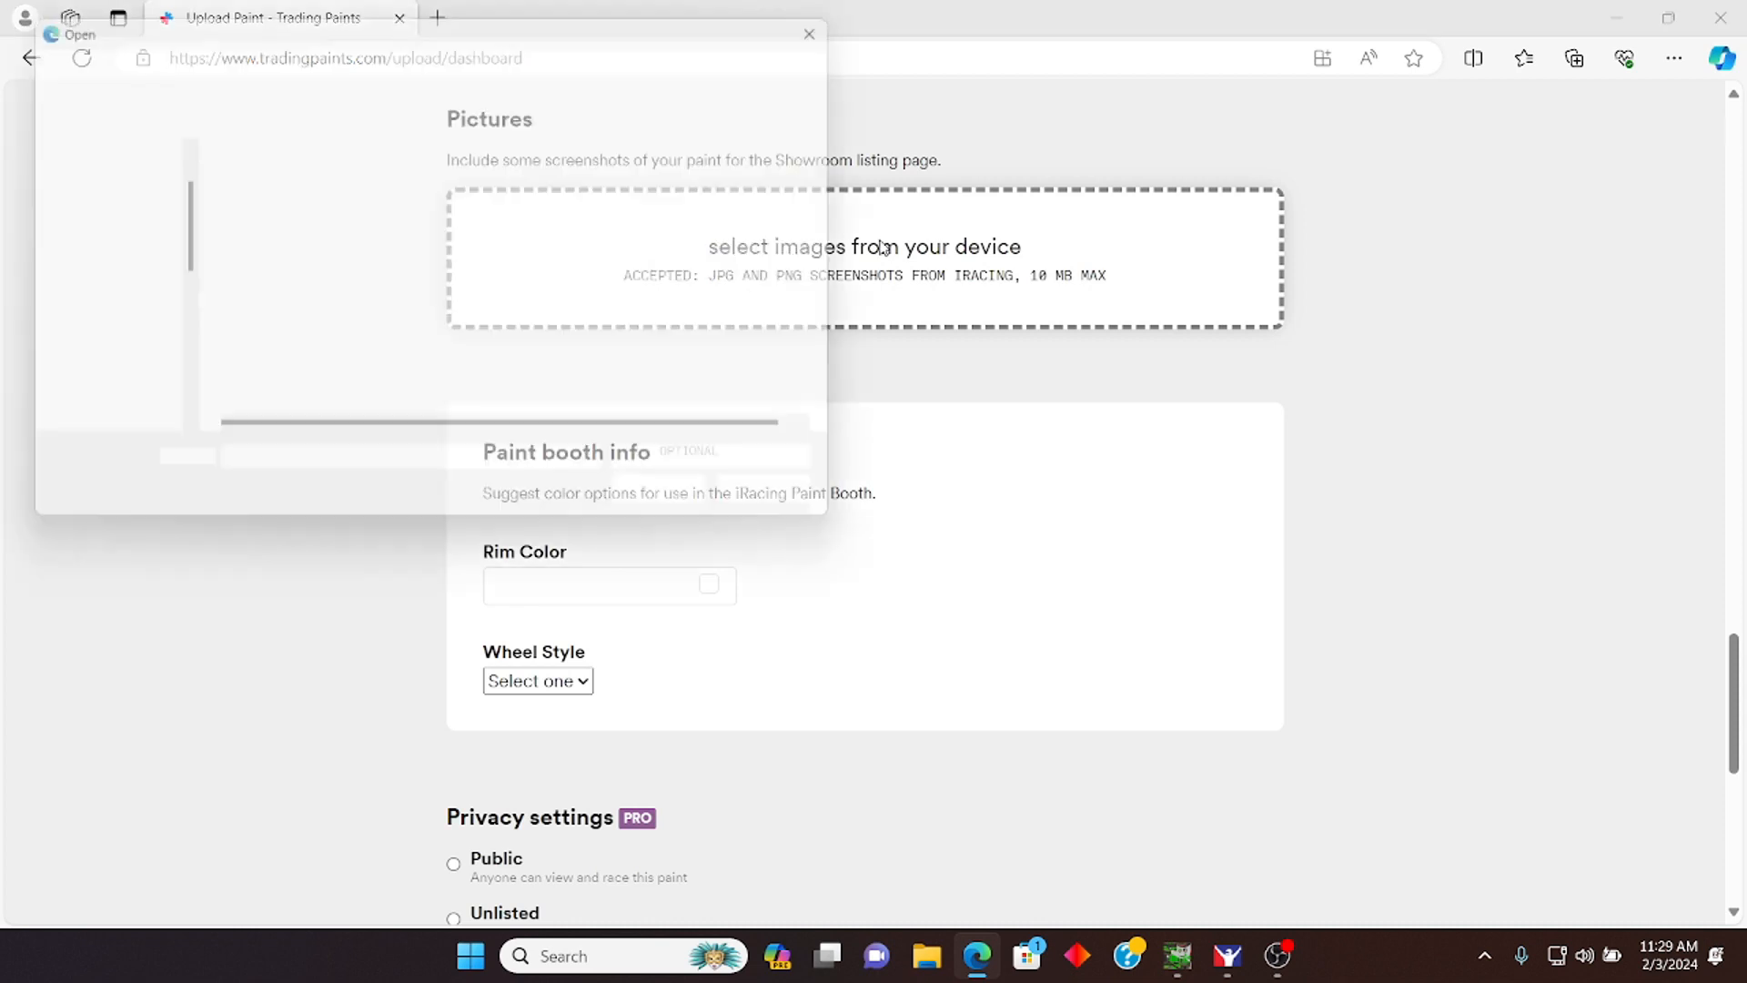
pyautogui.click(109, 338)
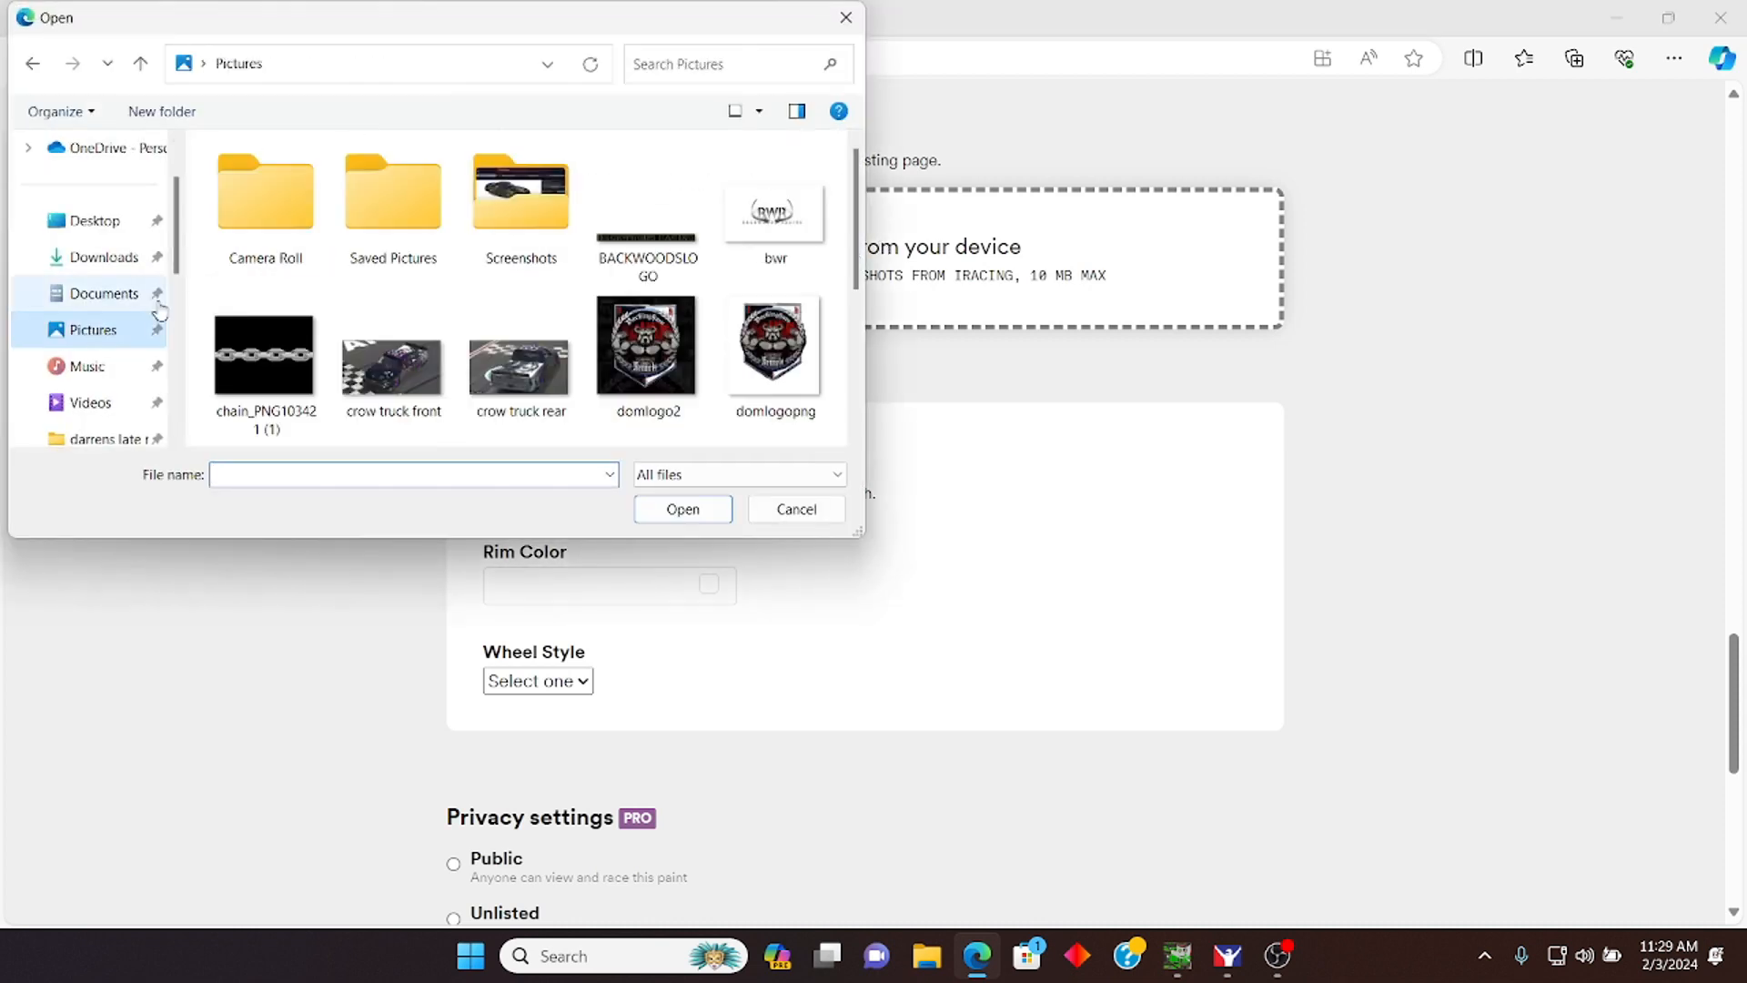
pyautogui.doubleClick(519, 204)
pyautogui.scroll(-10, 491, 319)
pyautogui.doubleClick(474, 373)
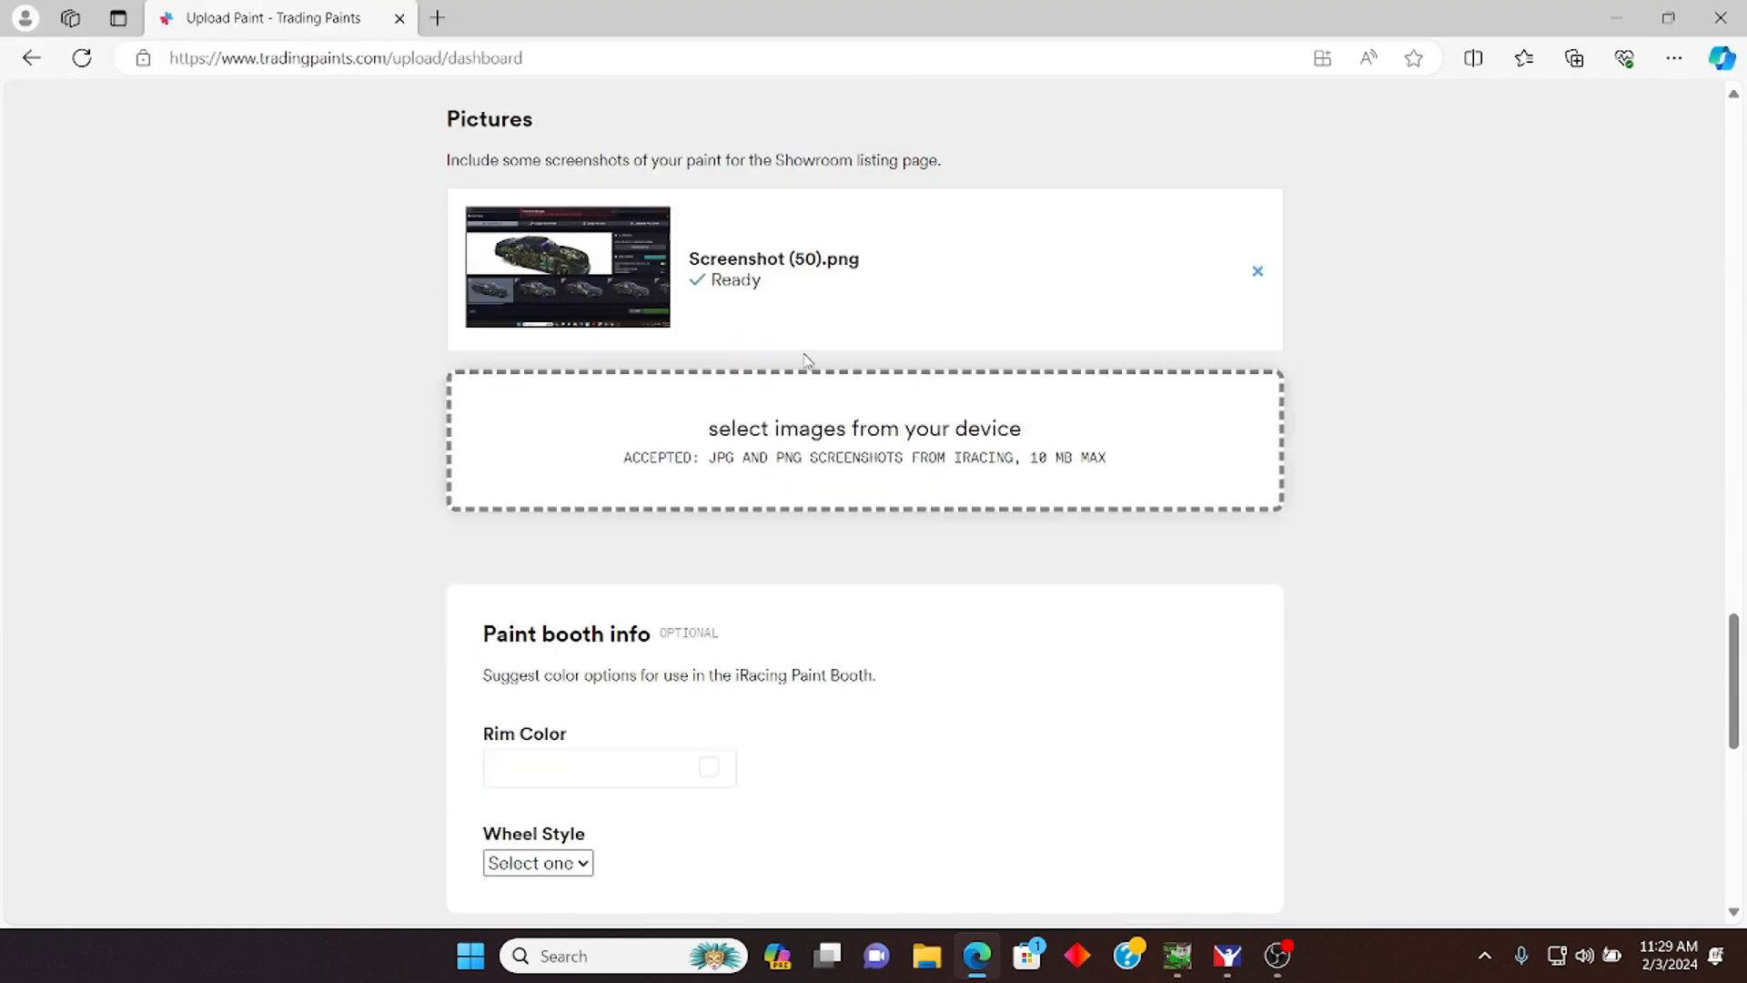
# Step: Submit the paint to the Showroom and dismiss the posting confirmation
pyautogui.scroll(-10, 926, 698)
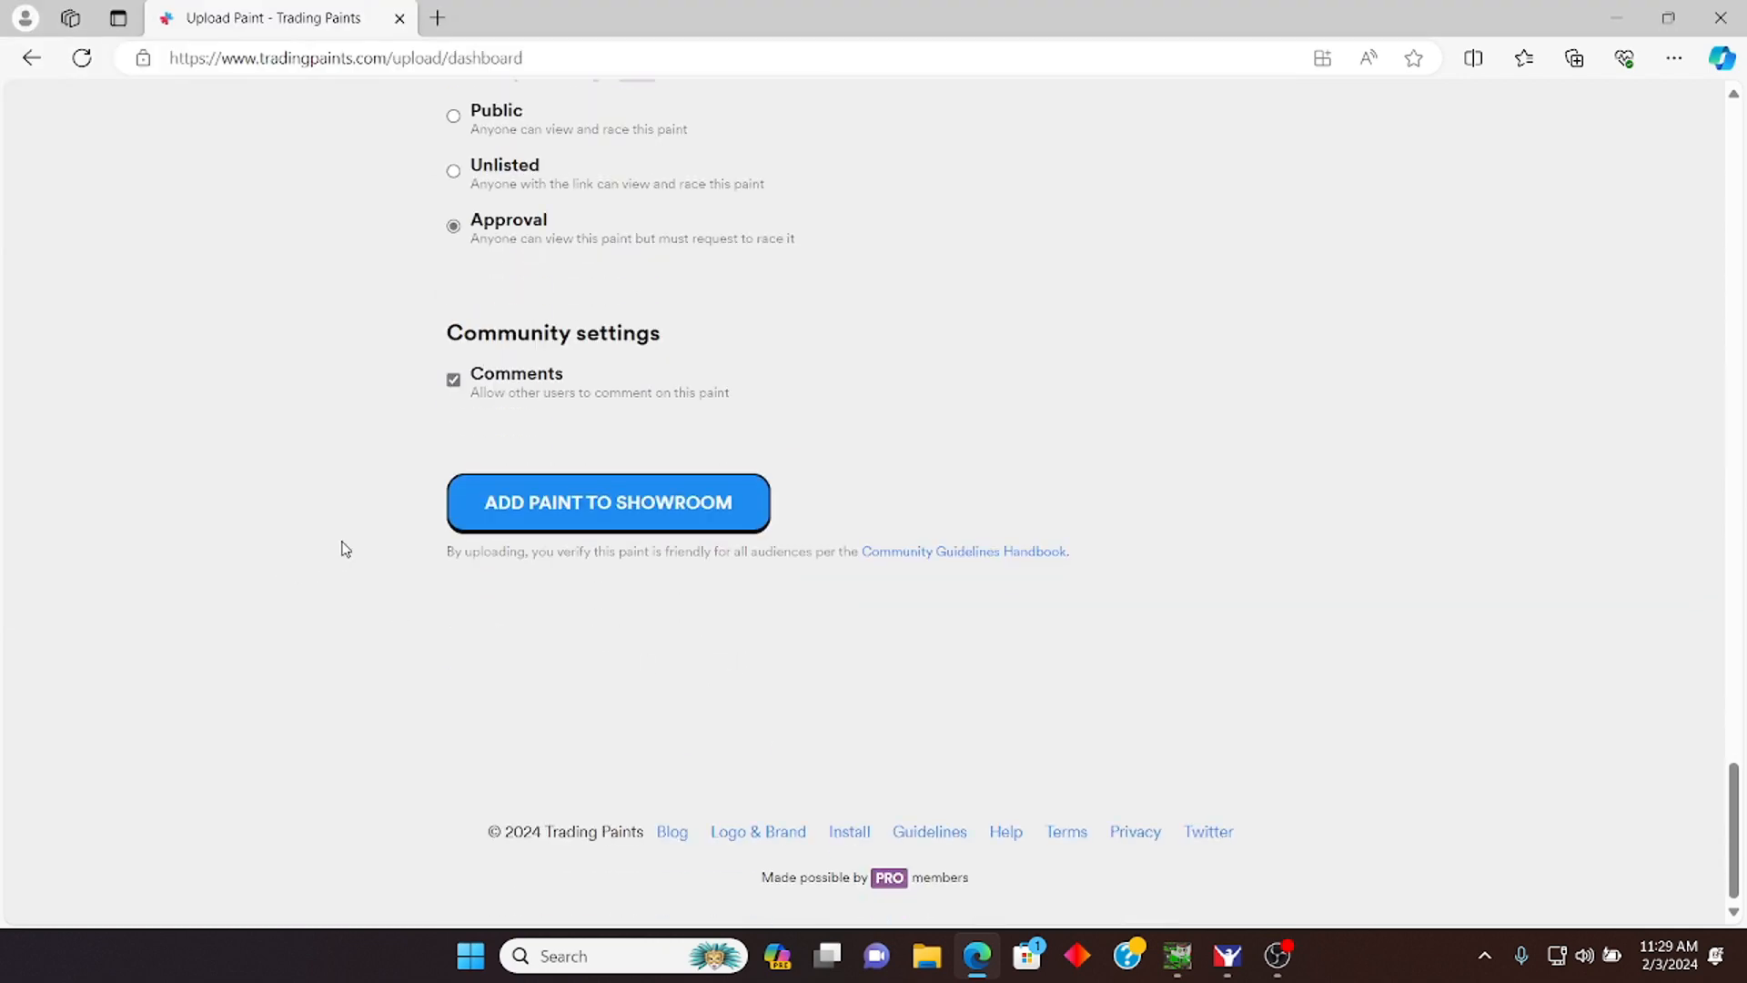
pyautogui.click(583, 510)
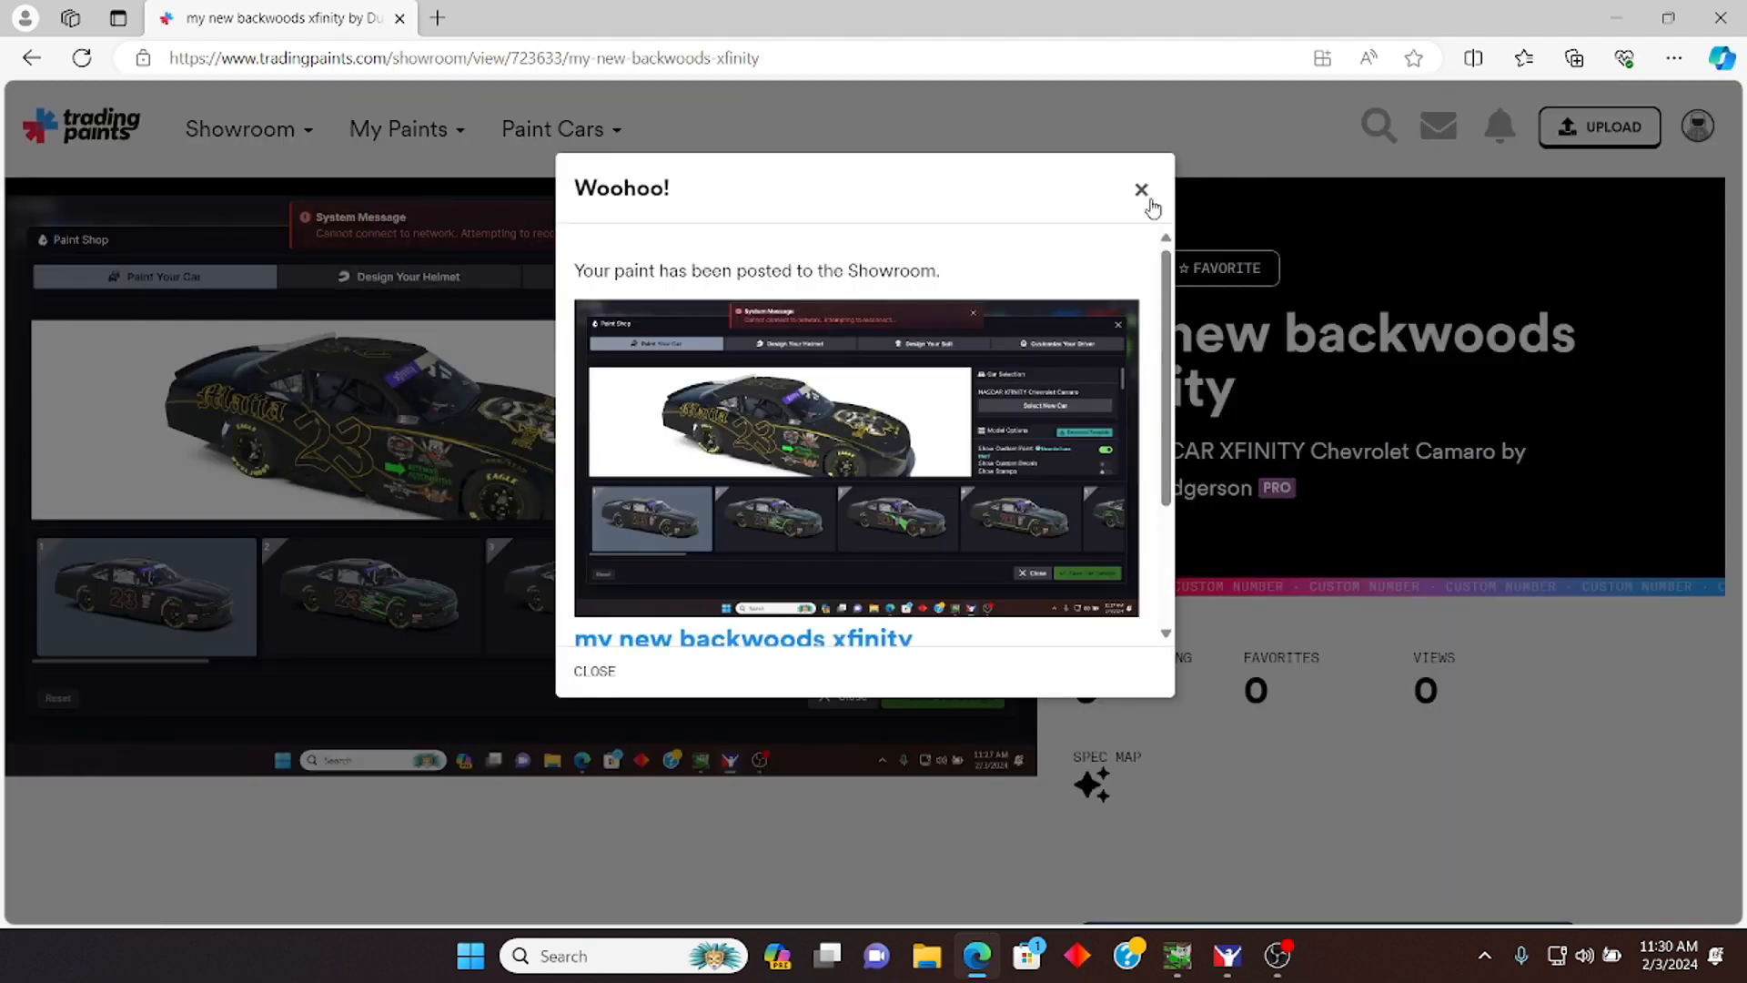
pyautogui.click(1142, 191)
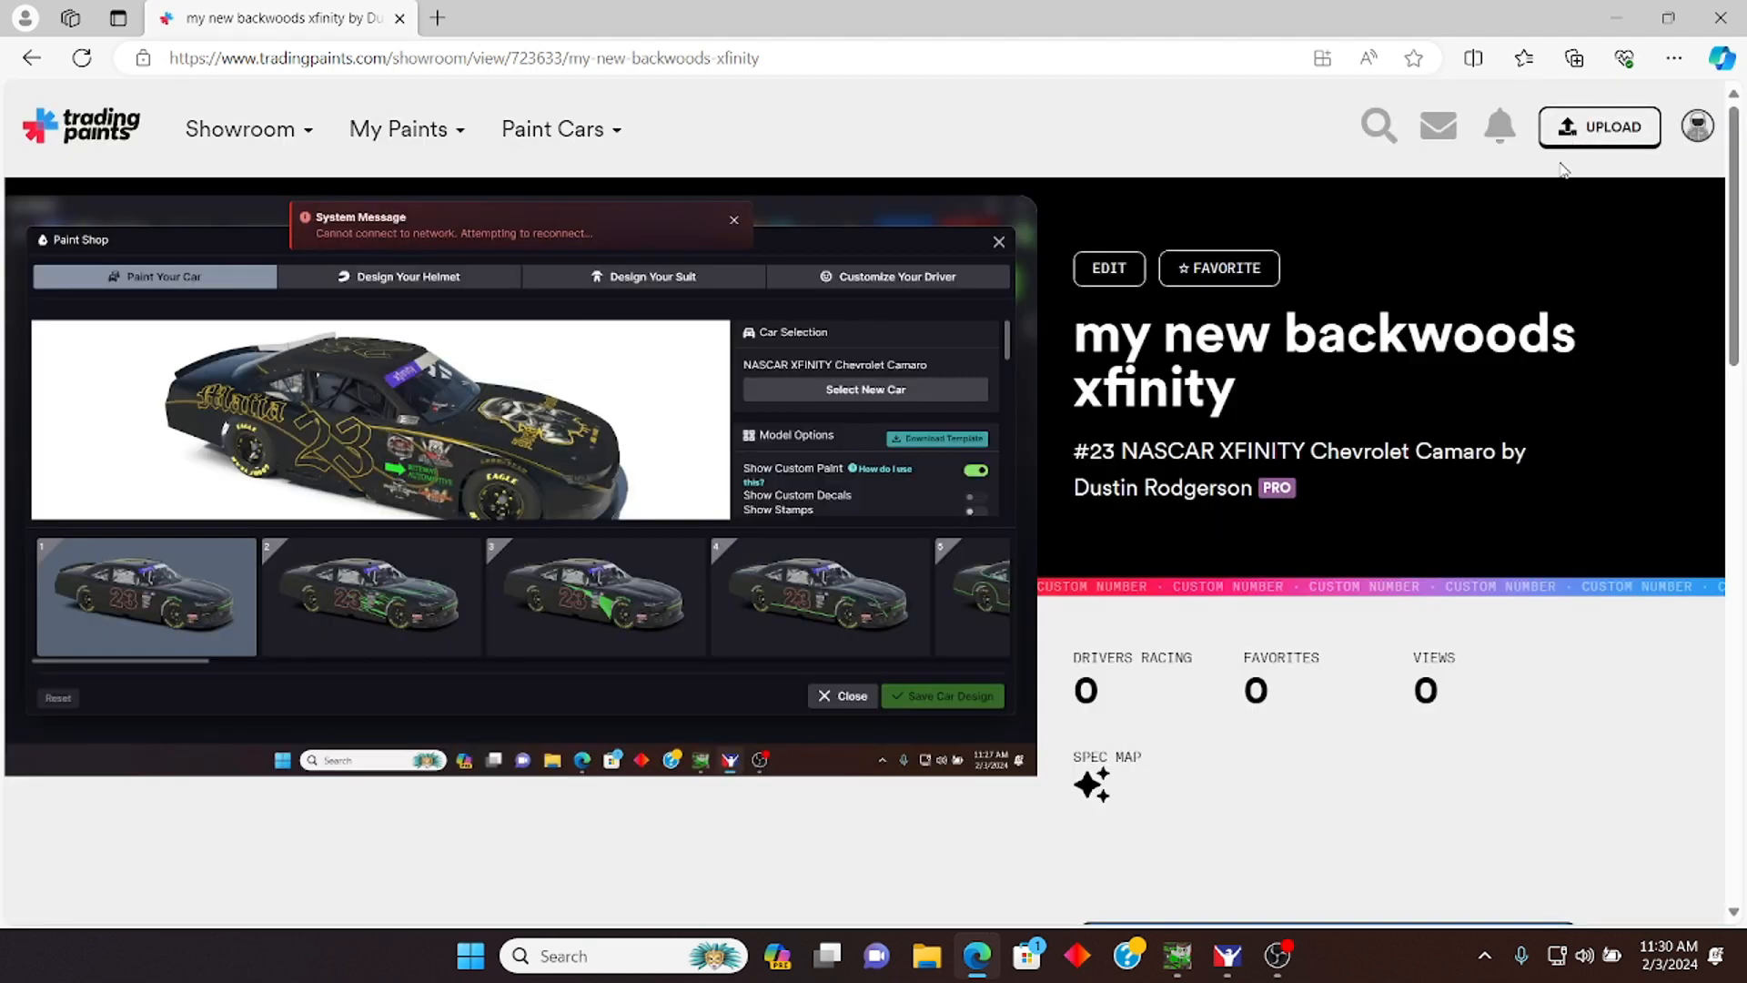
# Step: Assign the posted paint as the Custom Number paint to race on the NASCAR XFINITY Chevrolet Camaro, and close the browser
pyautogui.scroll(-5, 1415, 537)
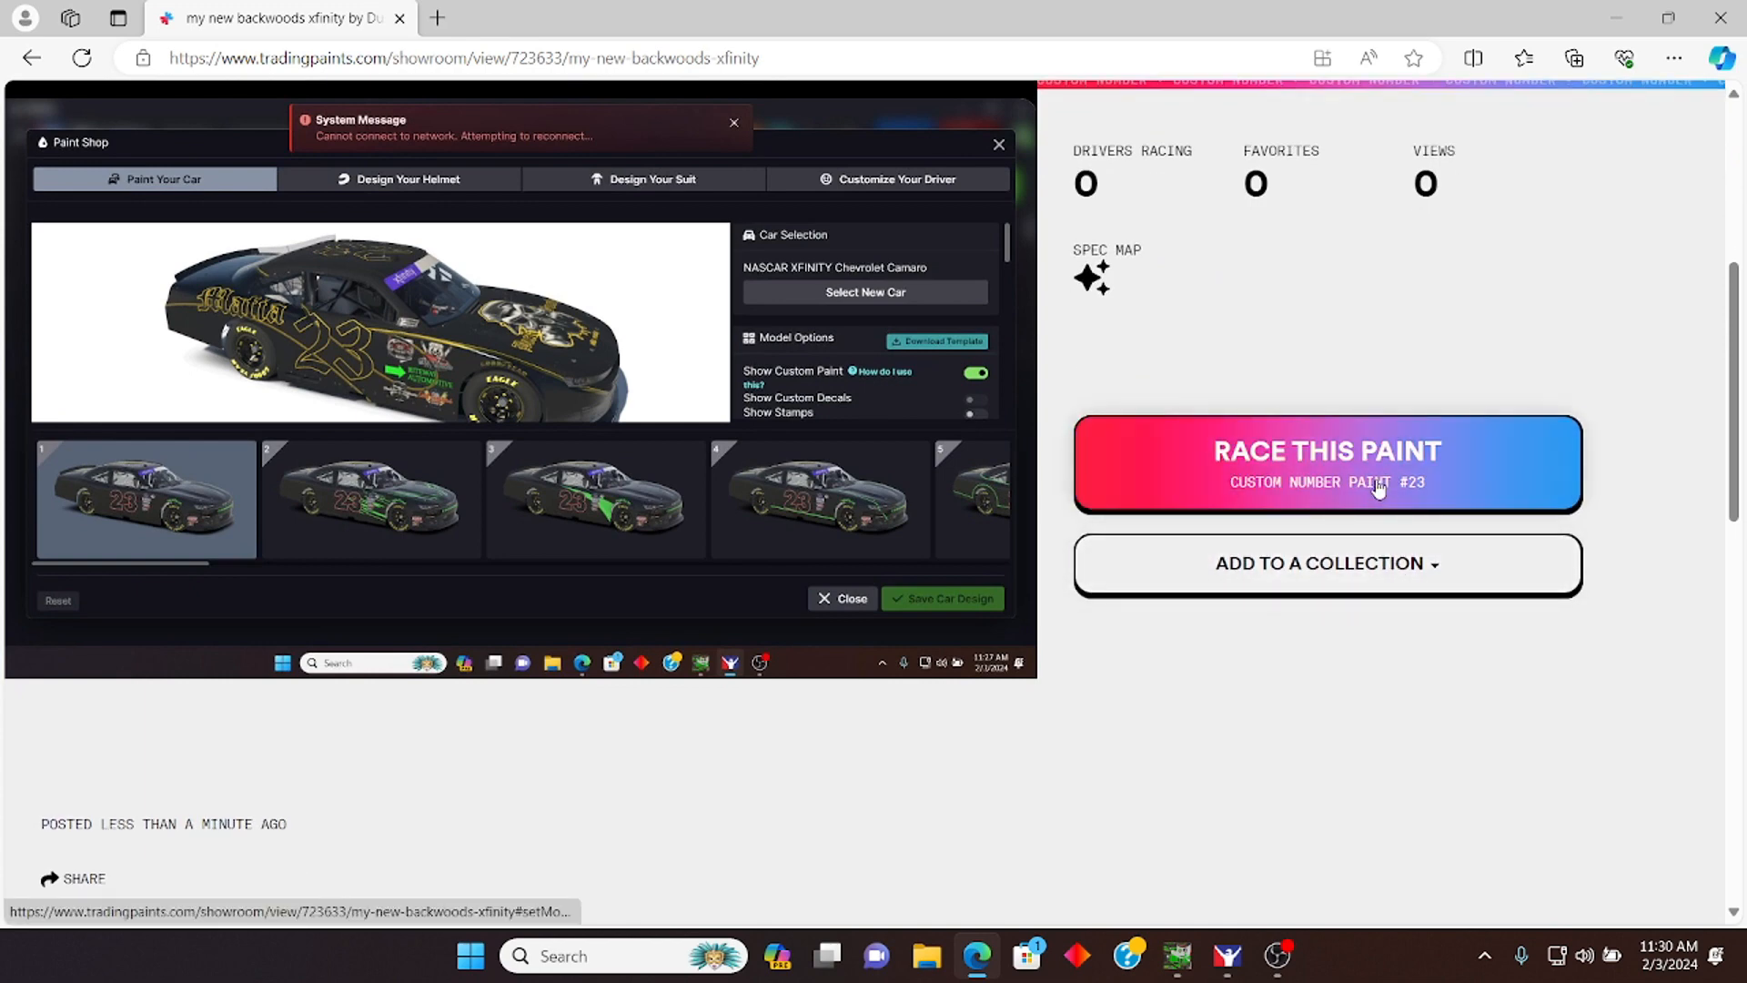
pyautogui.click(1374, 477)
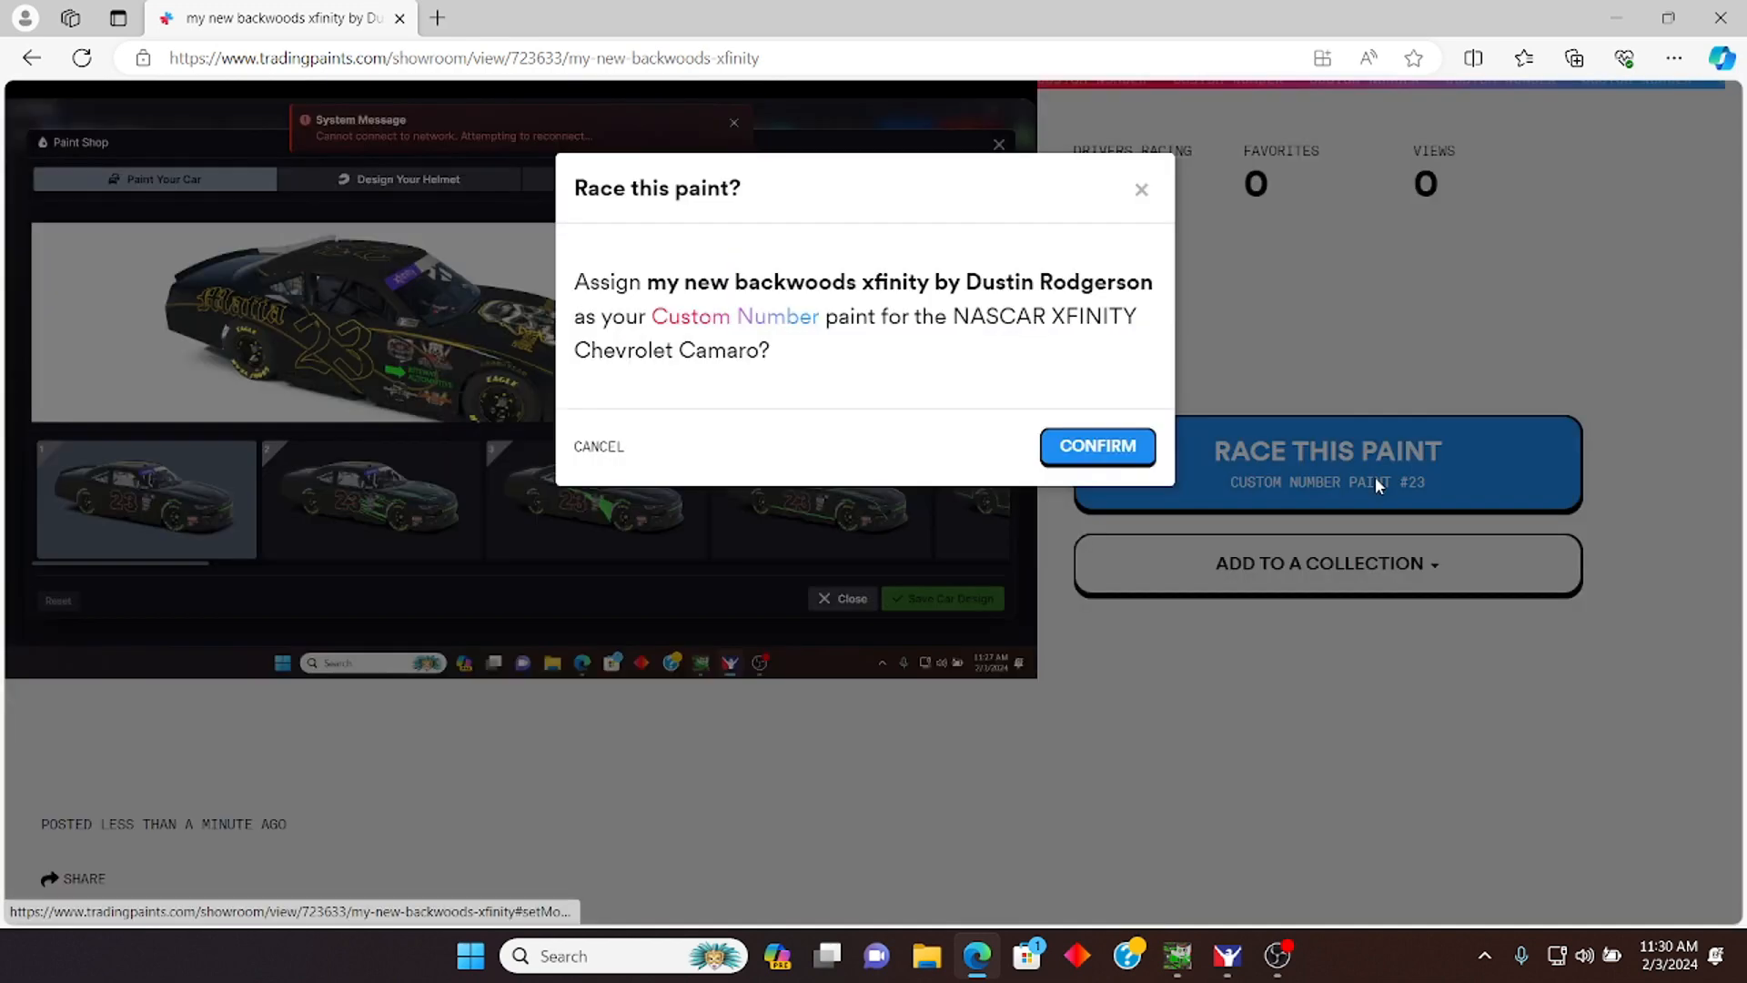
pyautogui.click(1068, 448)
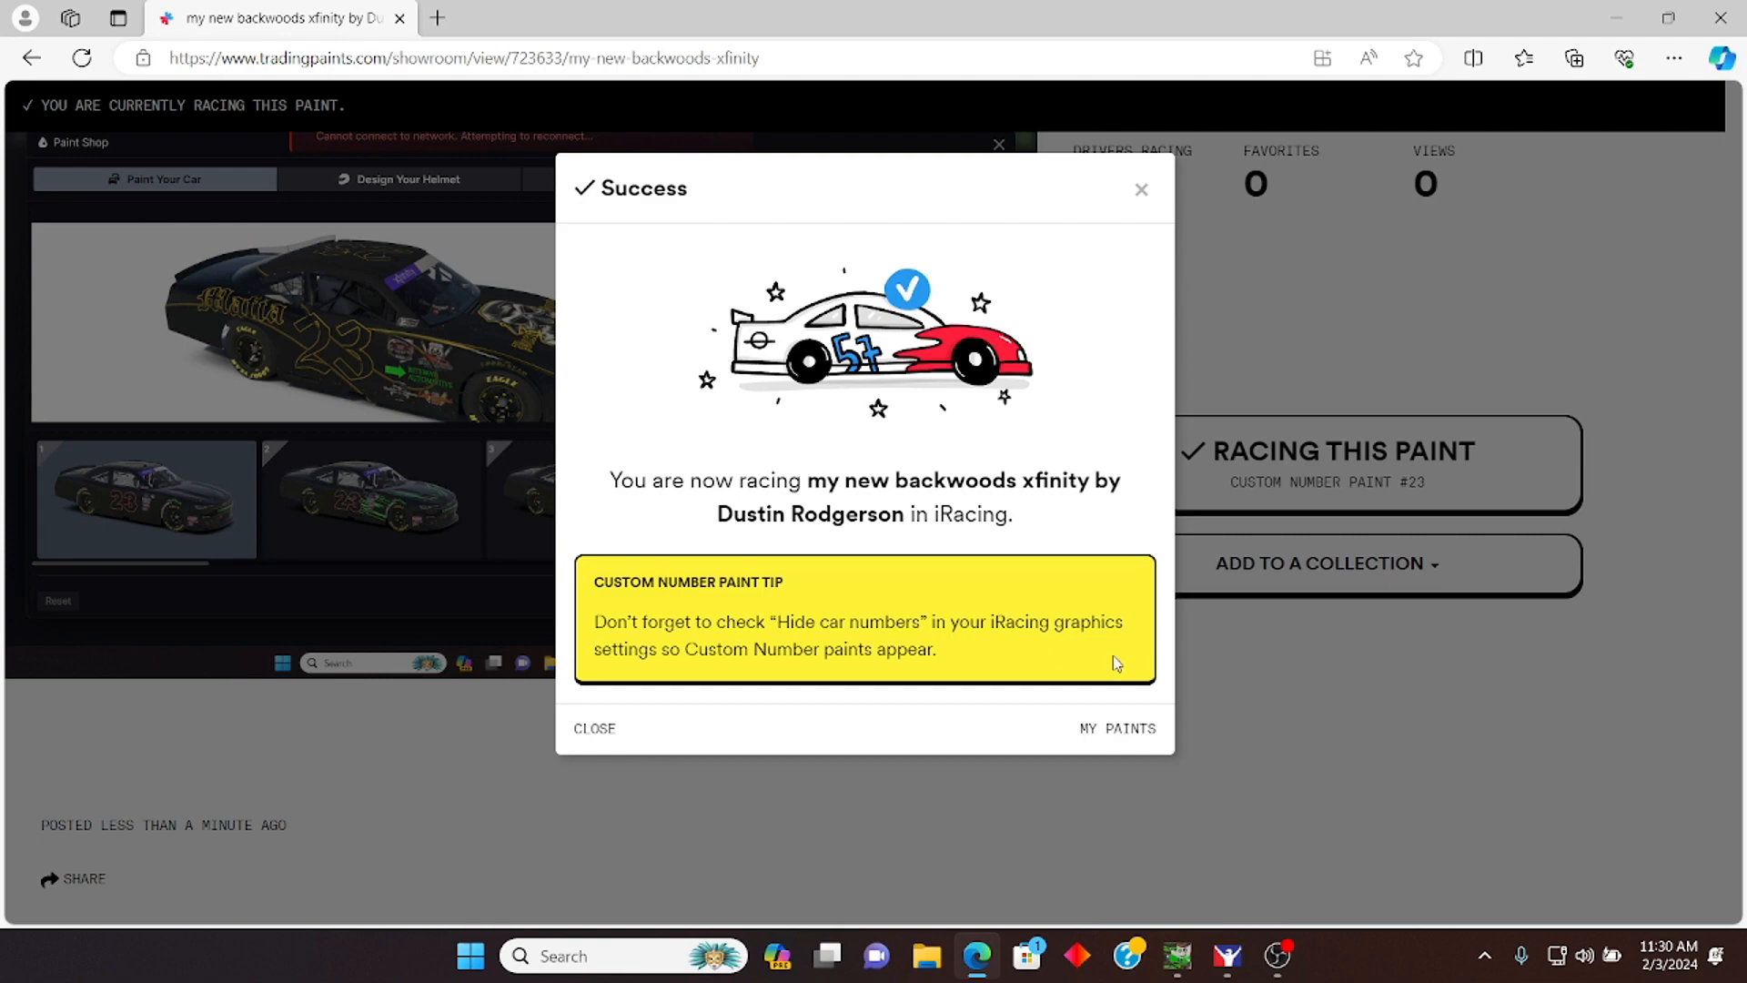
pyautogui.click(622, 732)
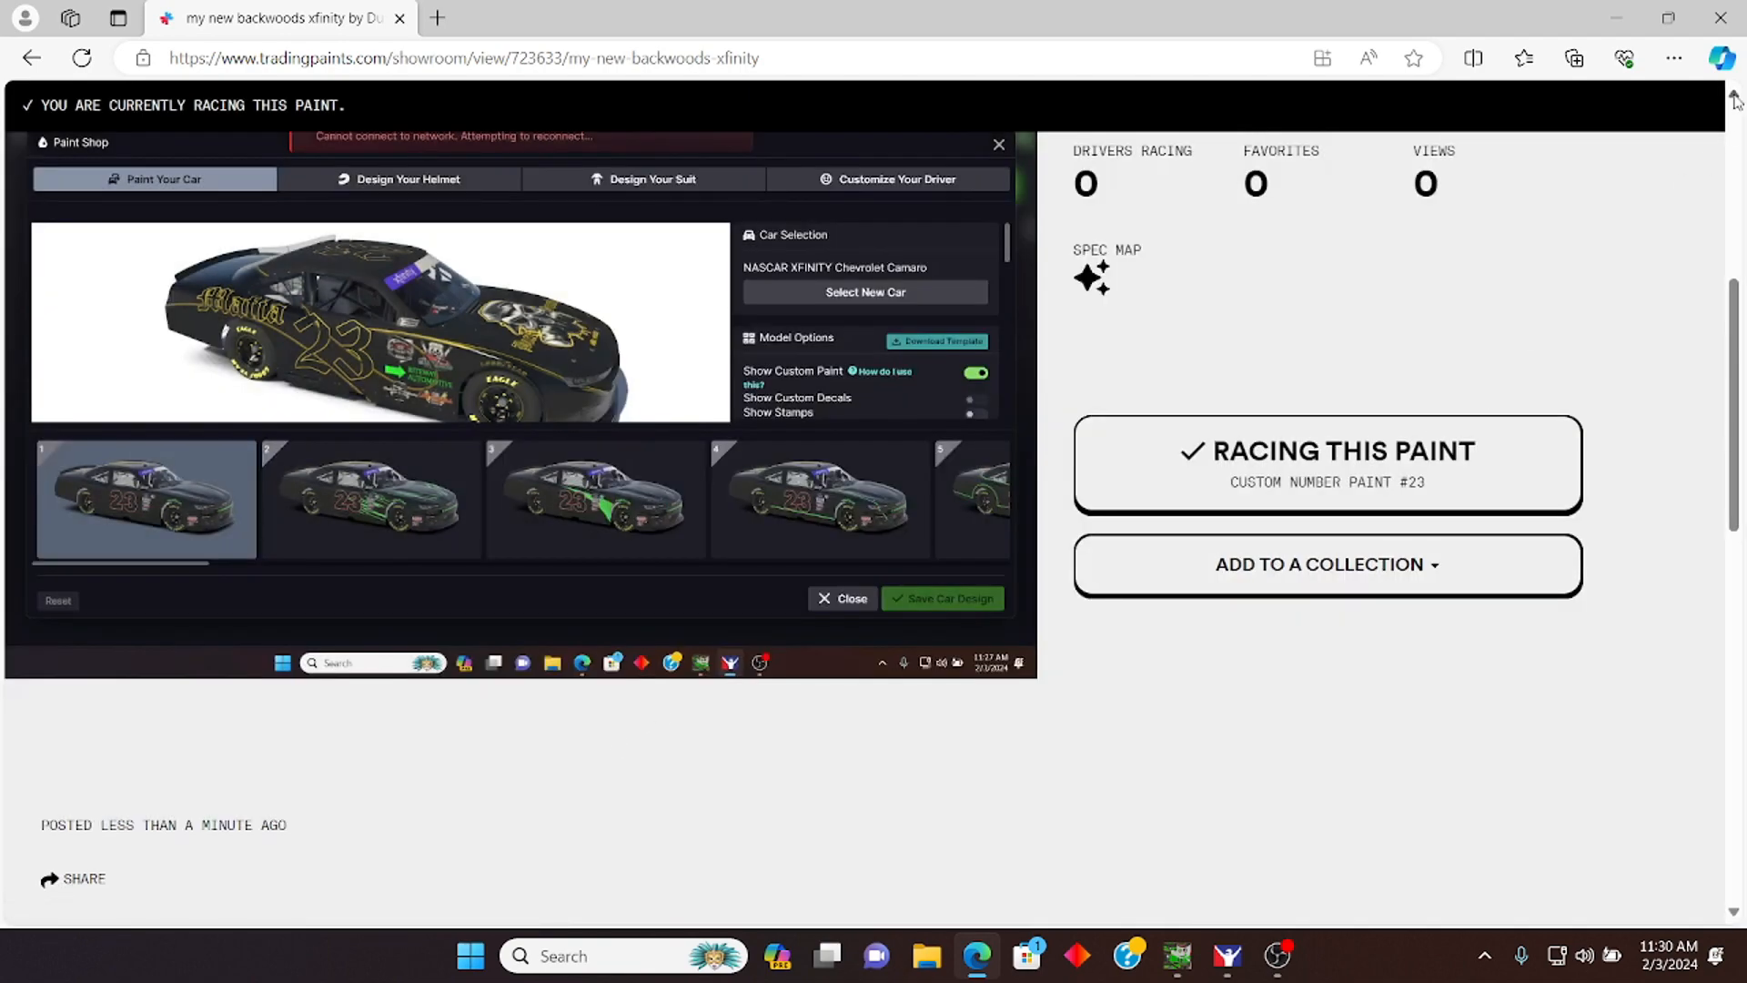
pyautogui.click(1723, 19)
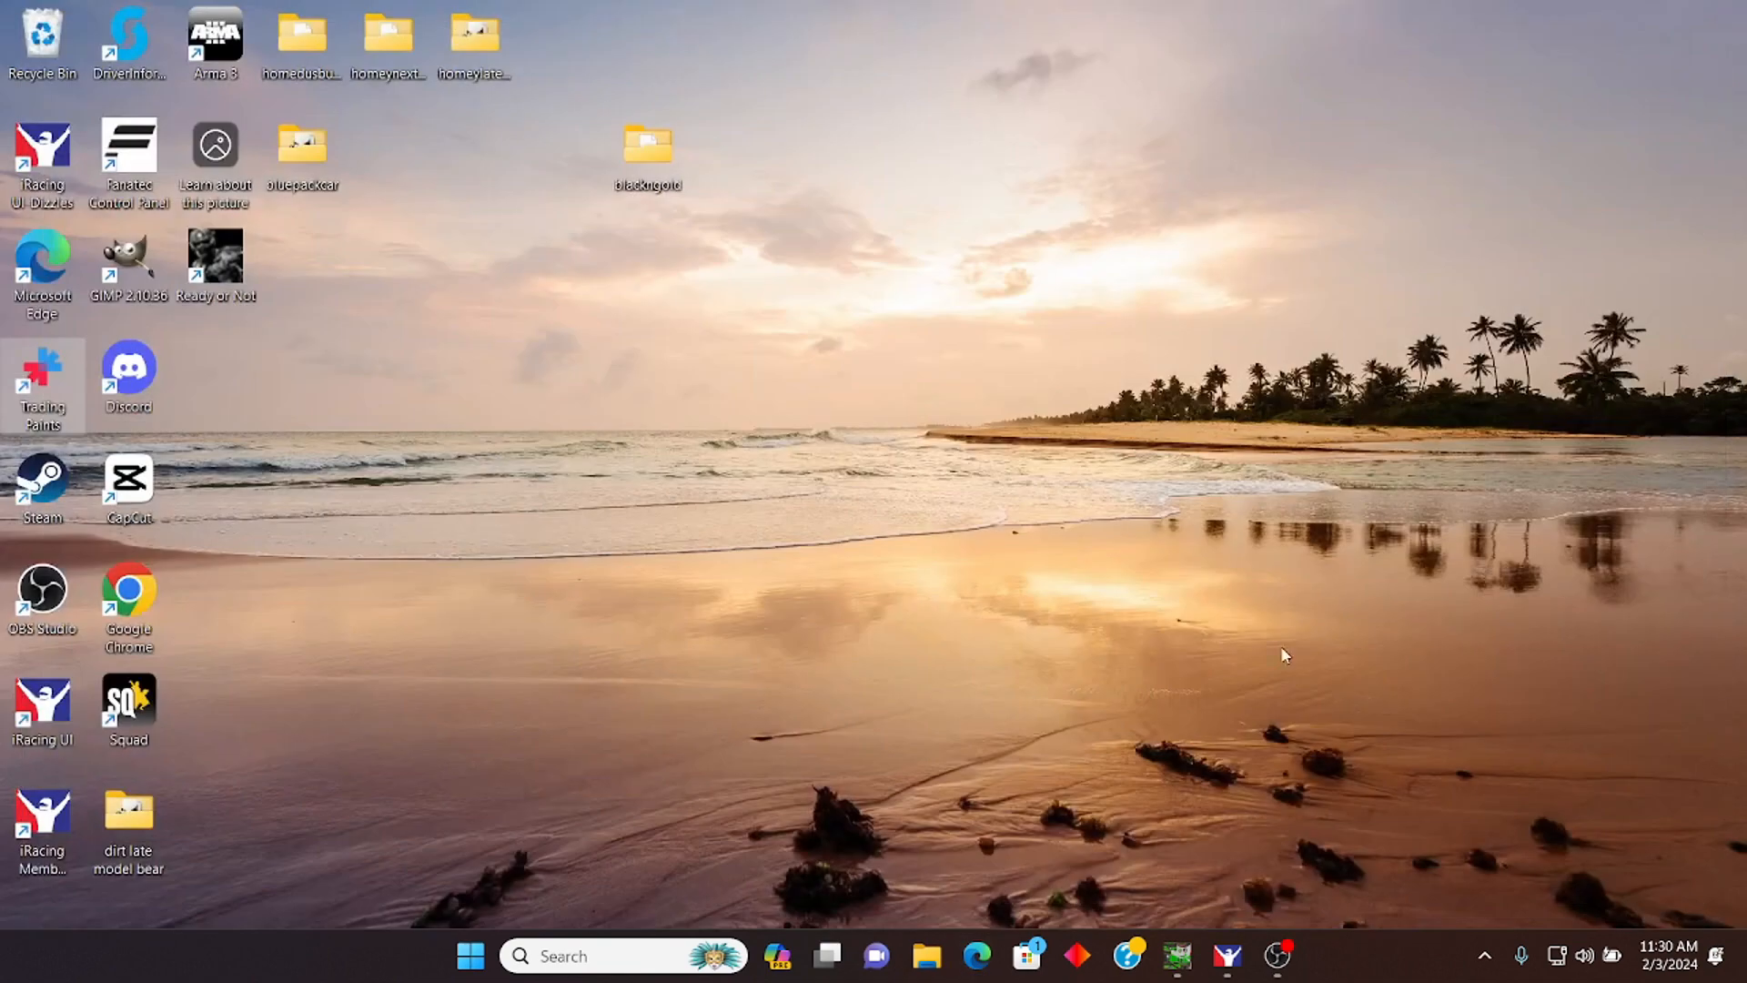
# Step: Switch to GIMP and save the spec map image as backwoodsxfinityspec.xcf in the Documents folder
pyautogui.click(1178, 955)
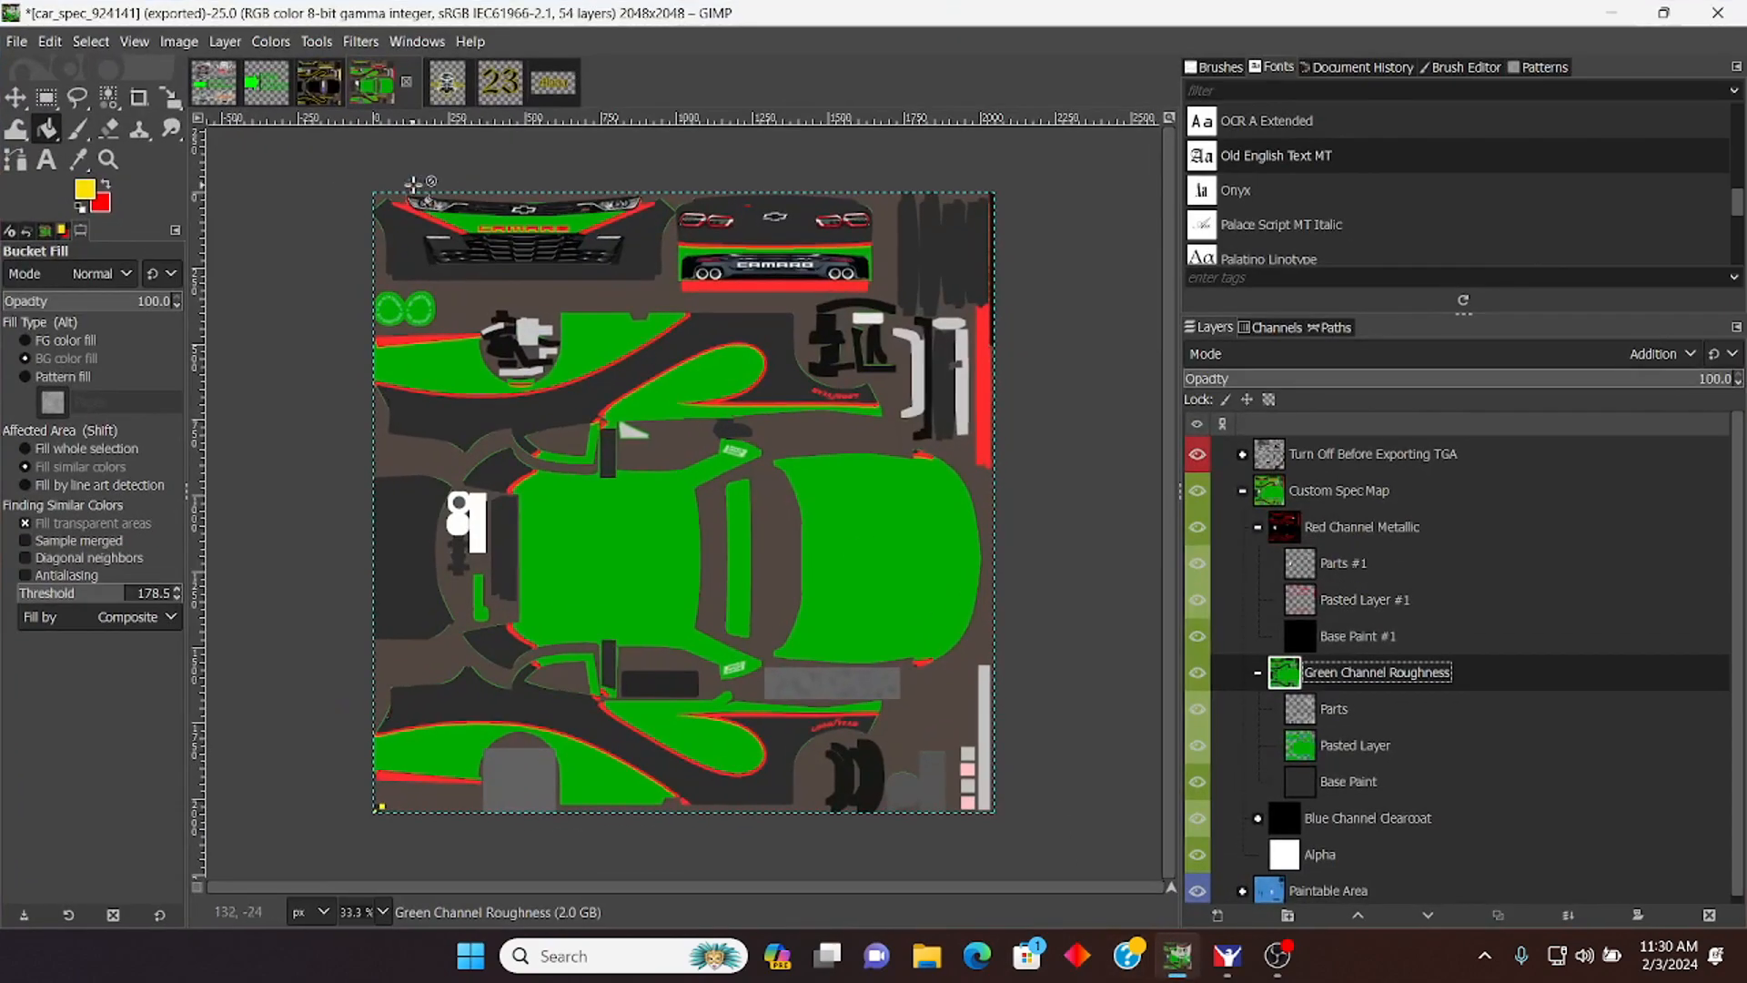
pyautogui.click(4, 42)
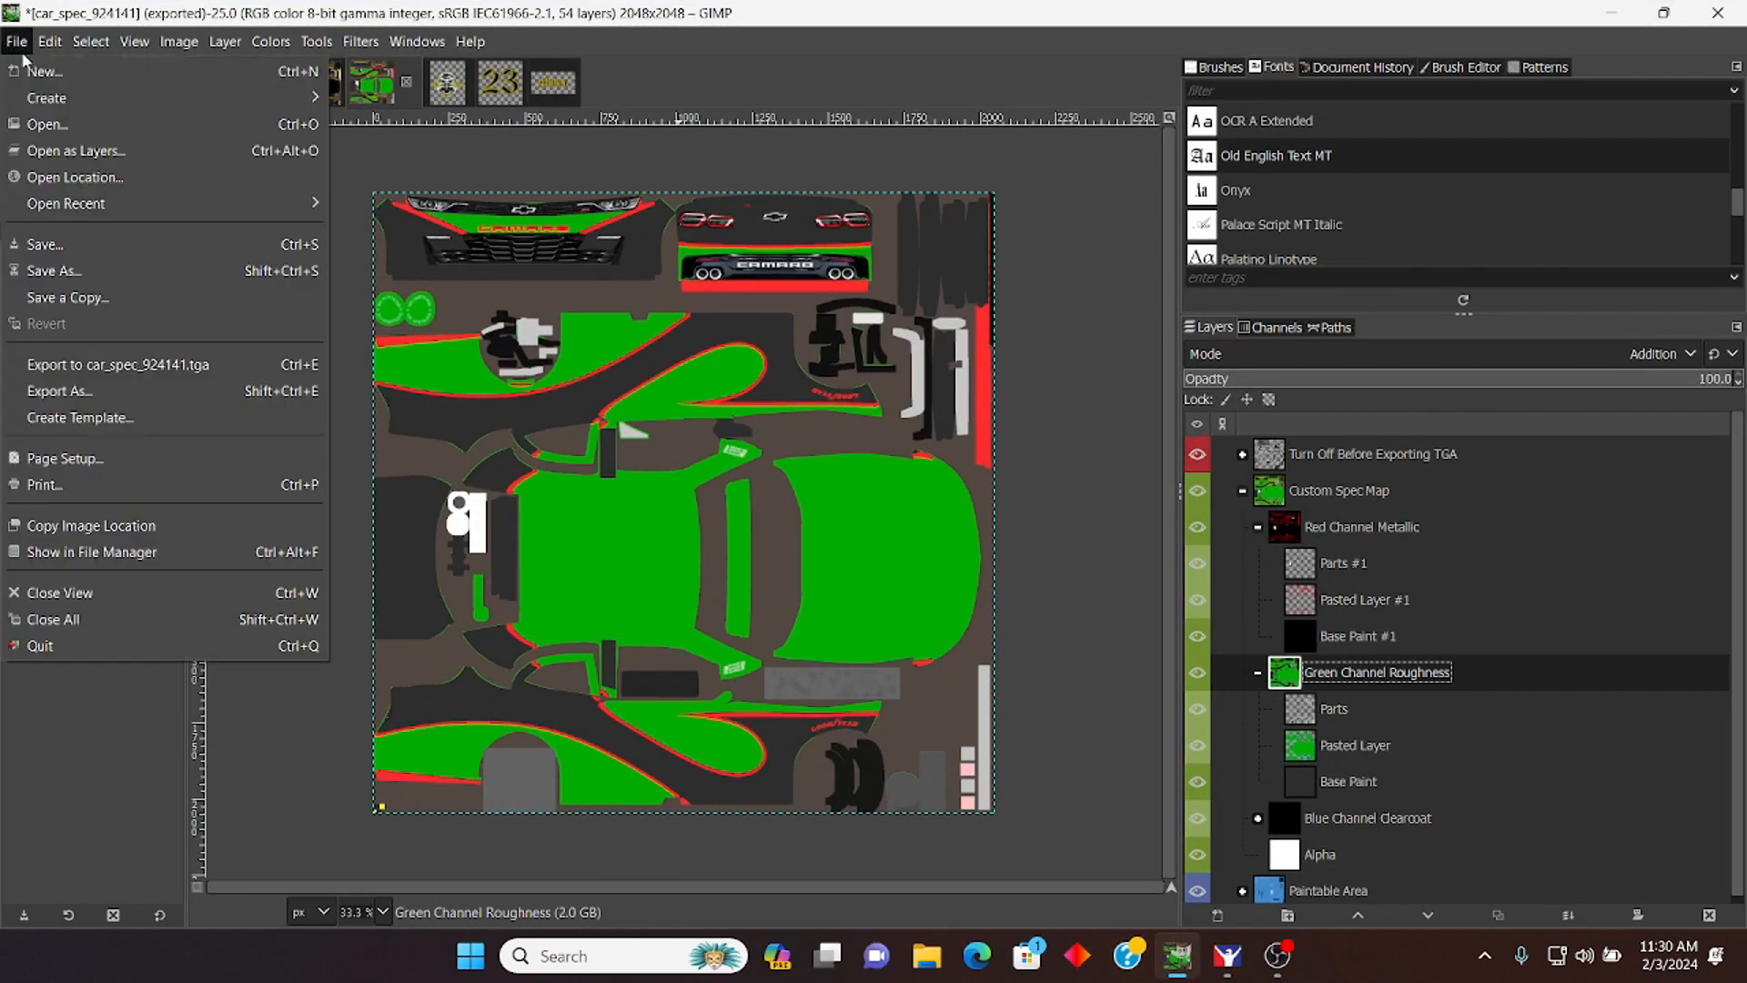
pyautogui.click(79, 242)
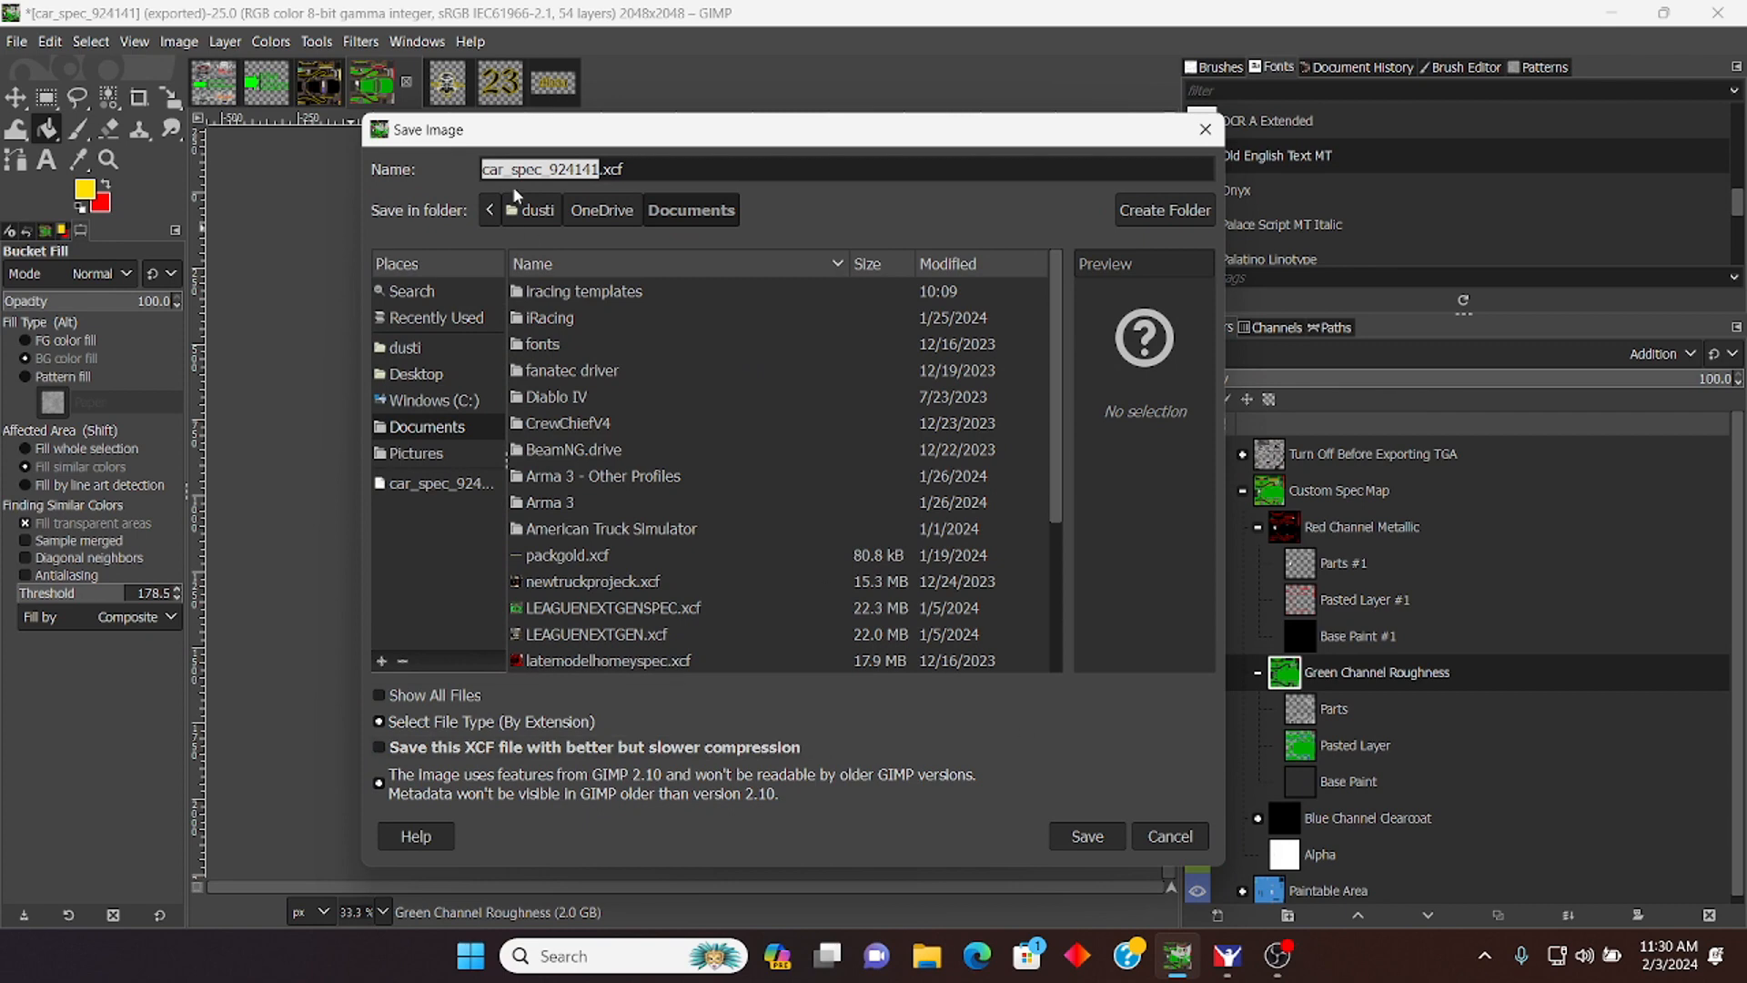
pyautogui.write('backs')
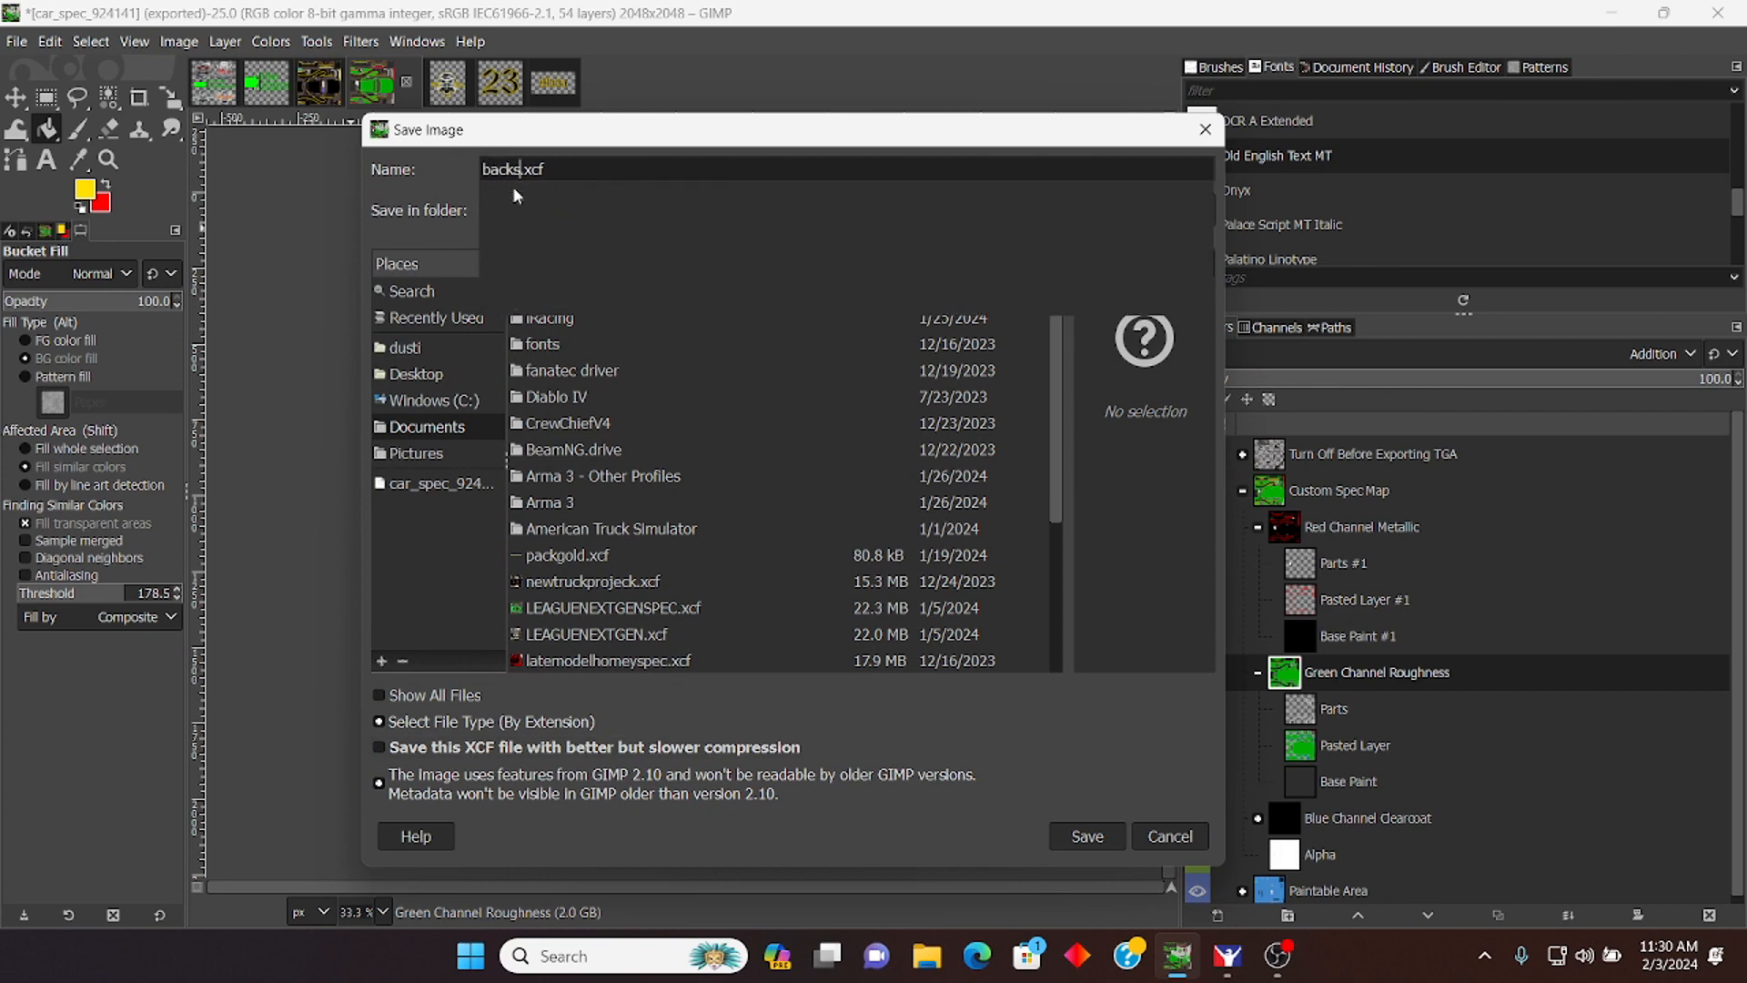
pyautogui.press('BackSpace')
pyautogui.write('woodsxf')
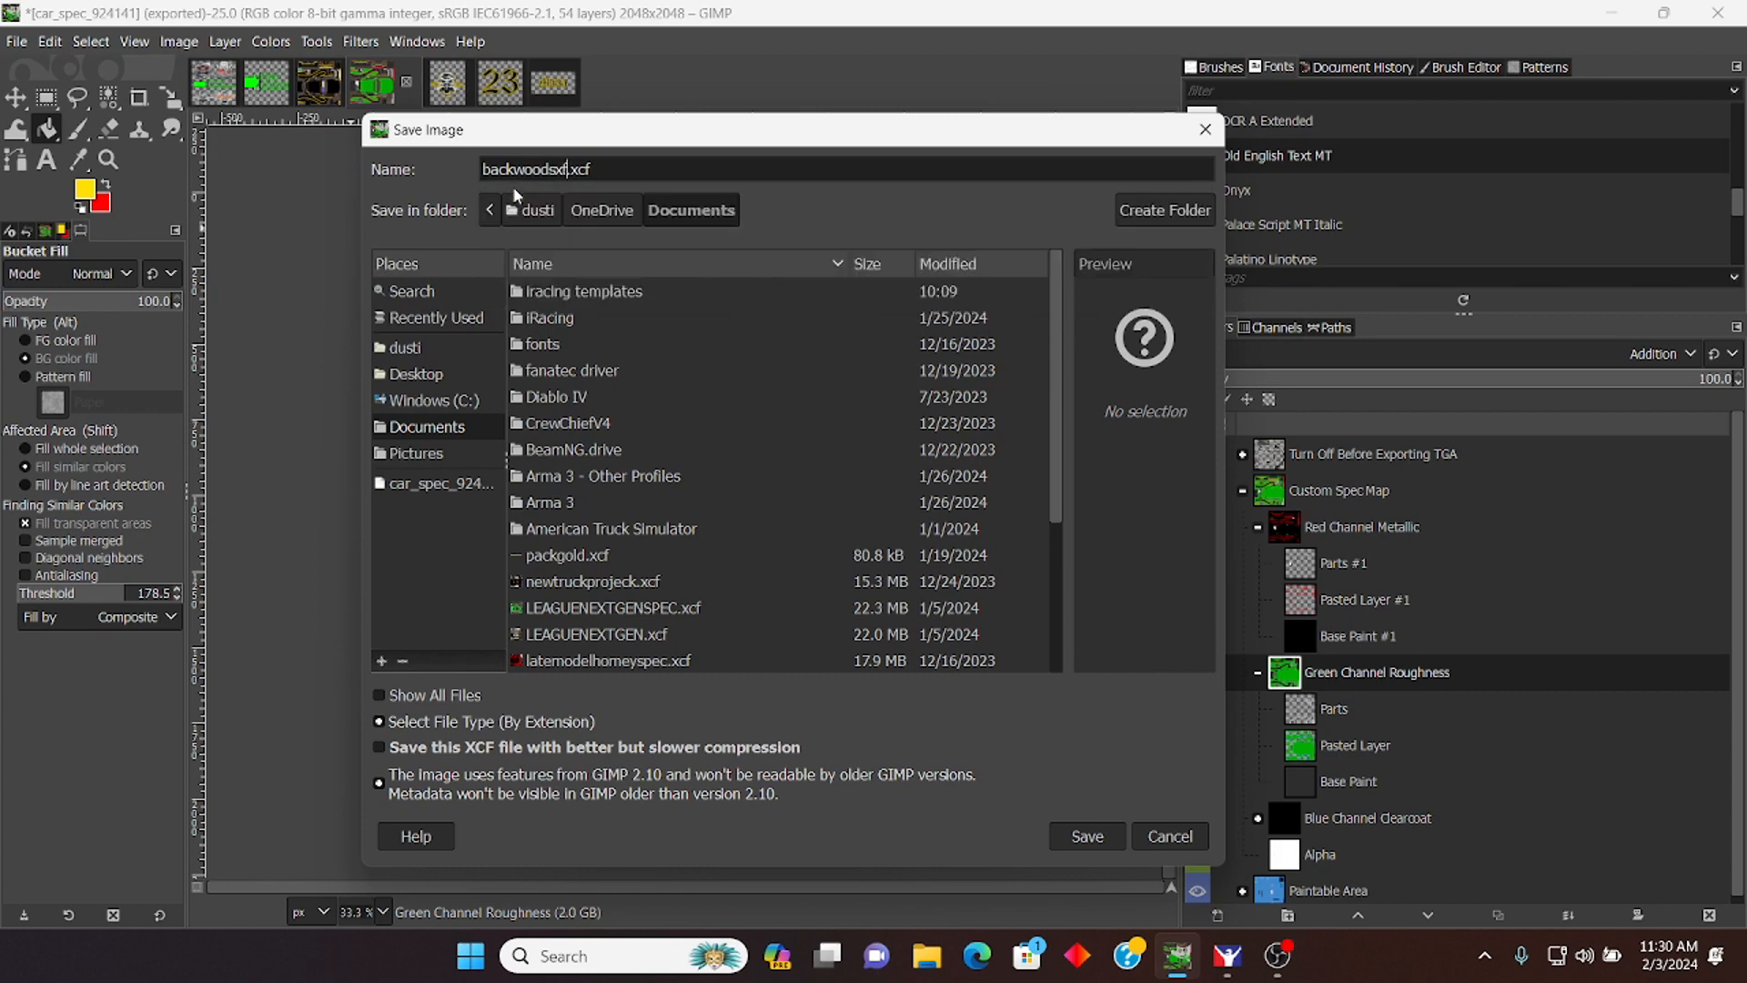
pyautogui.write('inityspec')
pyautogui.click(1099, 835)
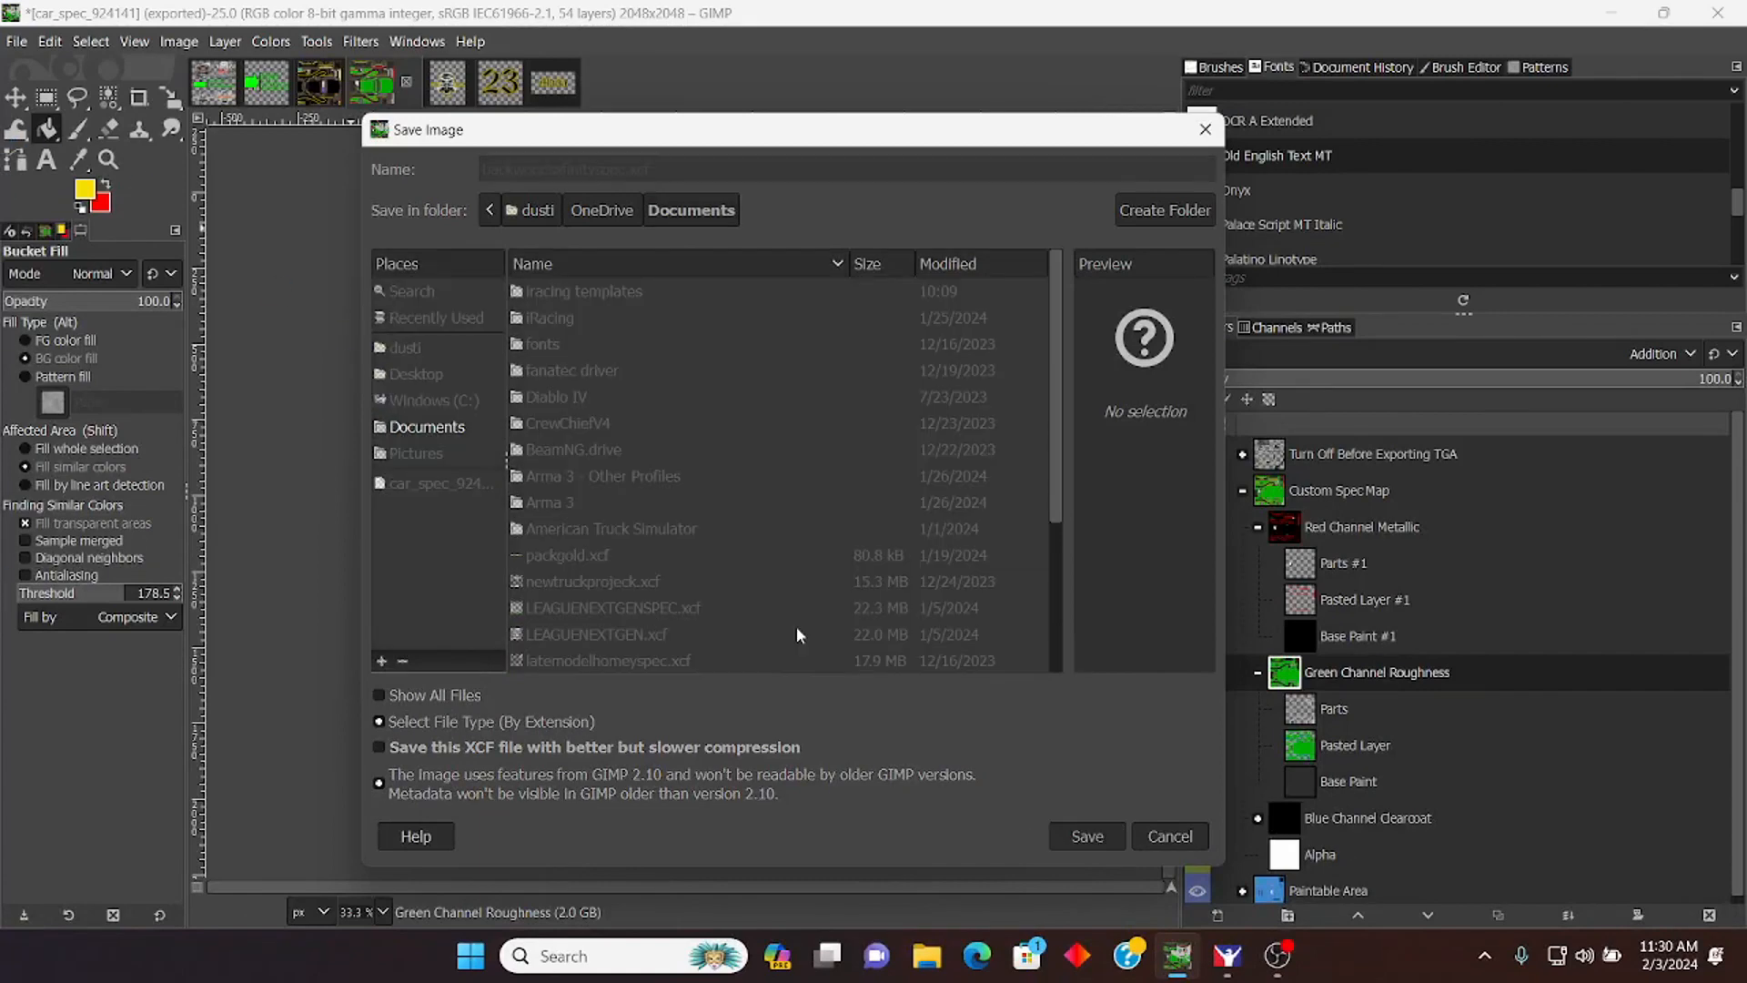
# Step: Bring up the black and yellow car paint image and clear its selection
pyautogui.click(320, 96)
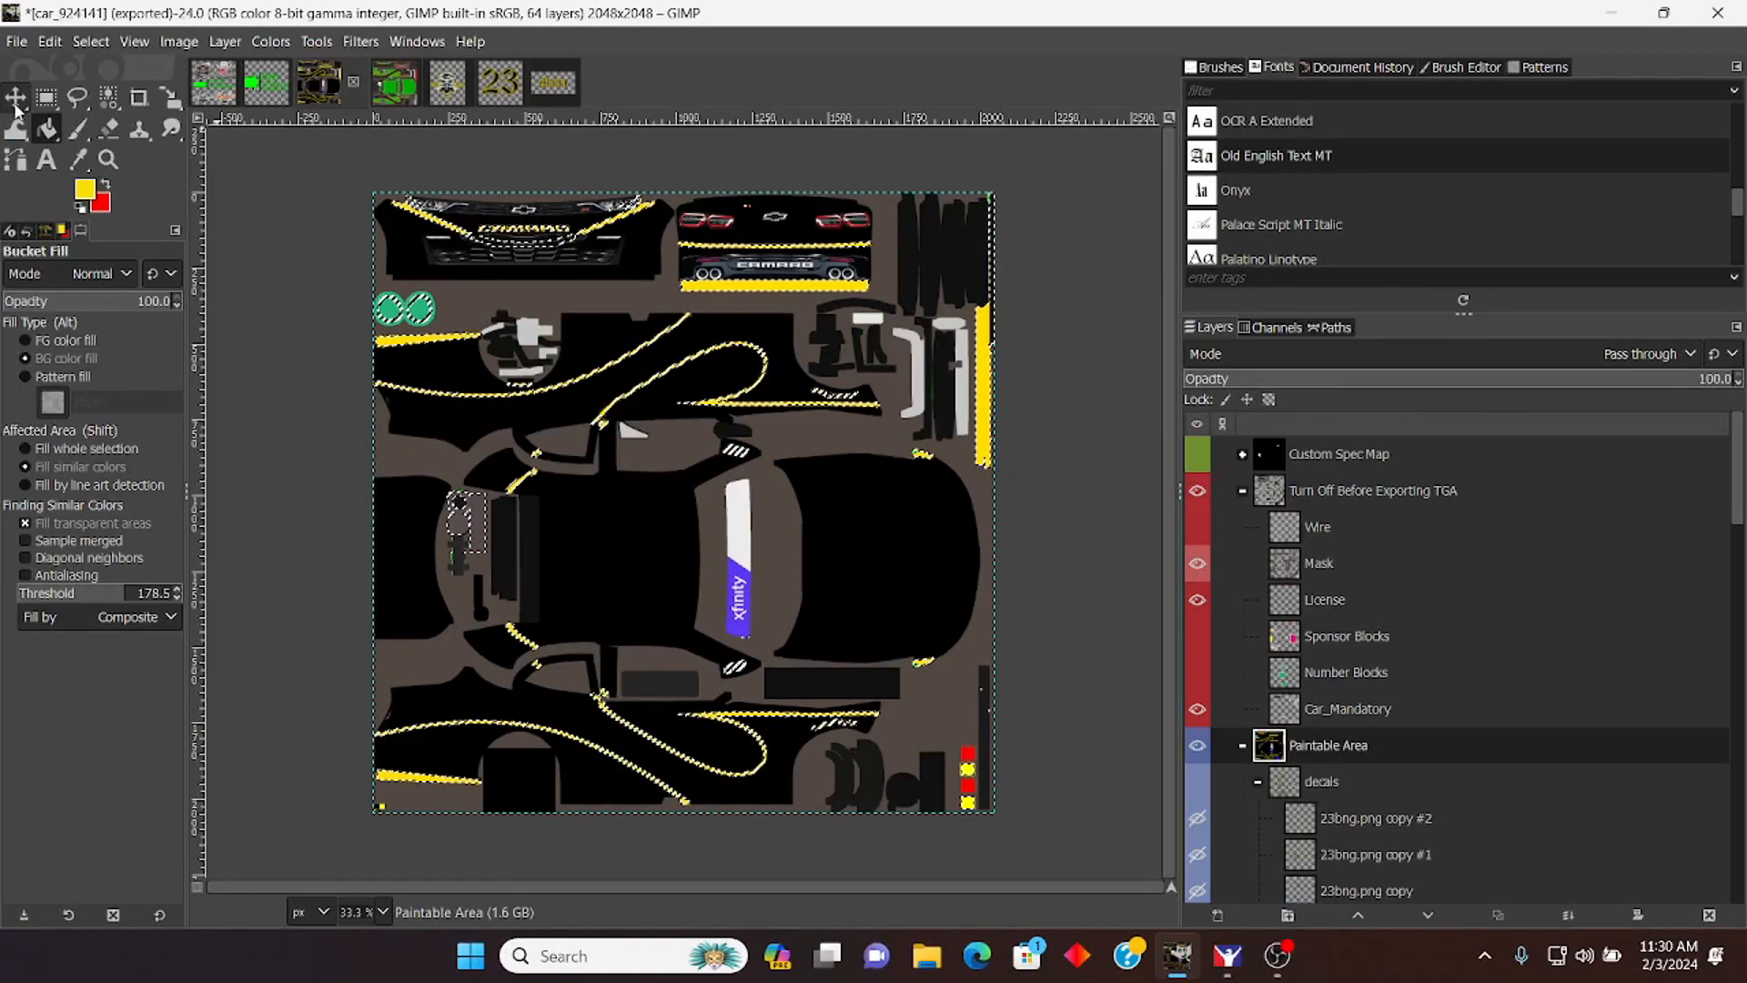
pyautogui.click(92, 42)
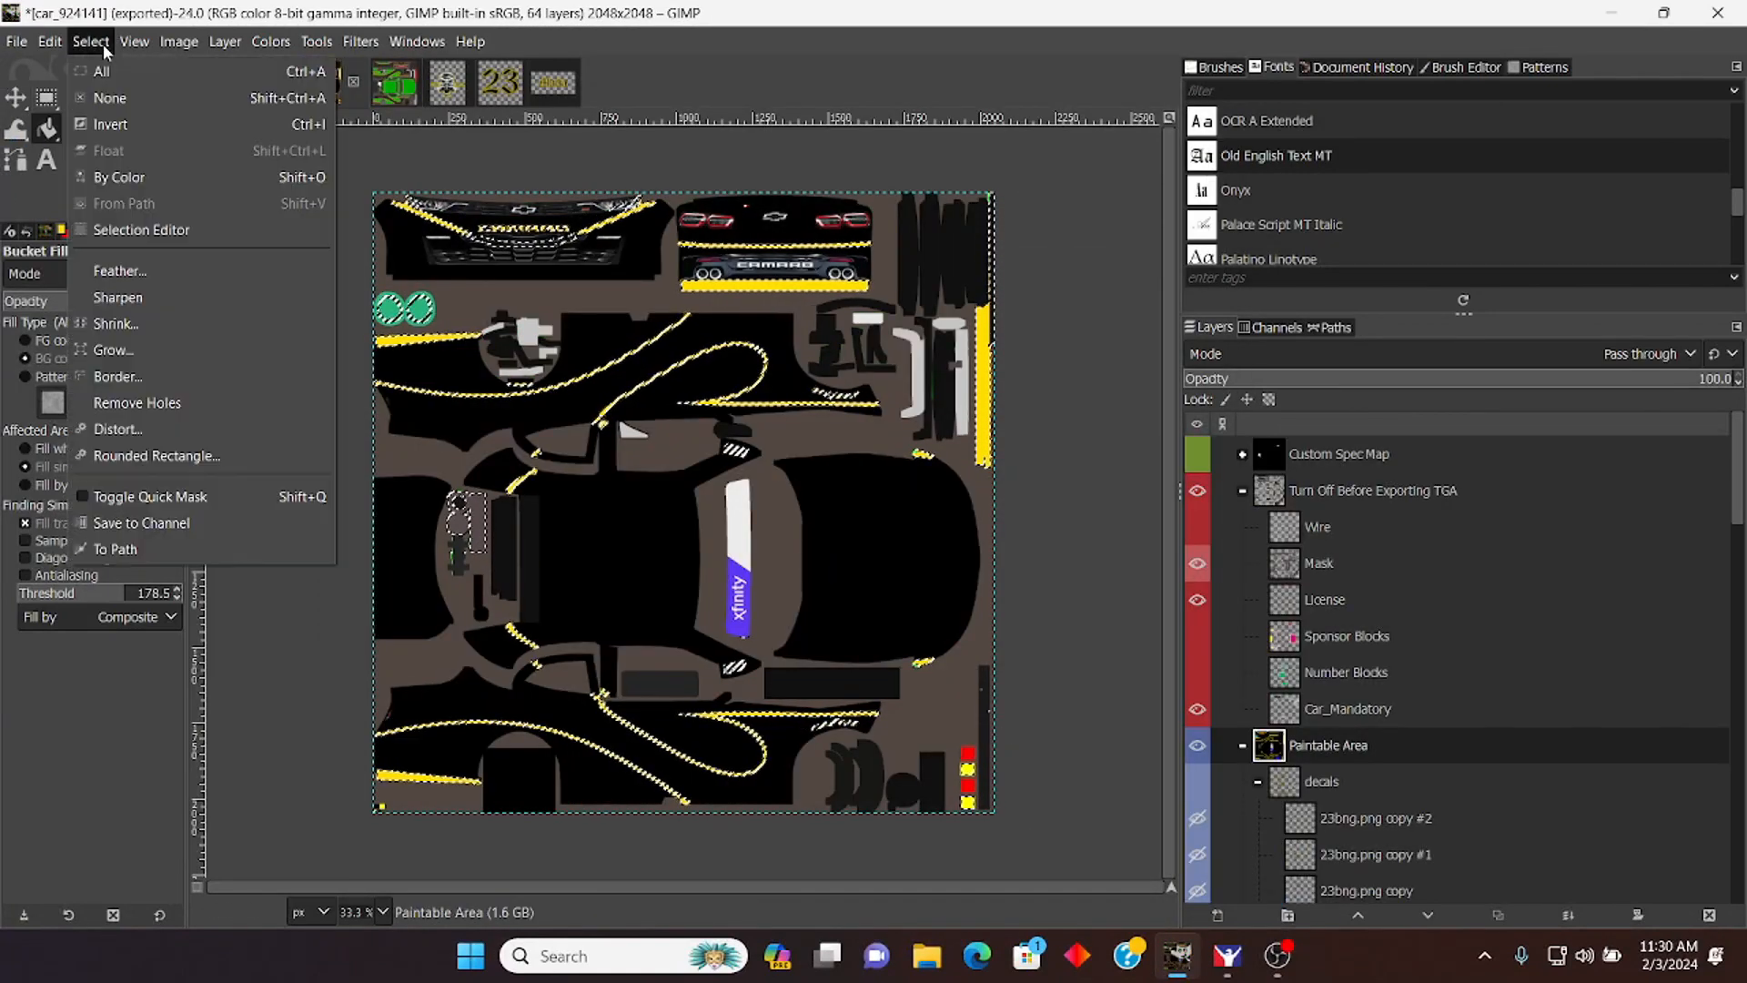
pyautogui.click(95, 96)
# Step: Save the car paint image as backwoodsxfinitycar.xcf in the Documents folder
pyautogui.click(18, 43)
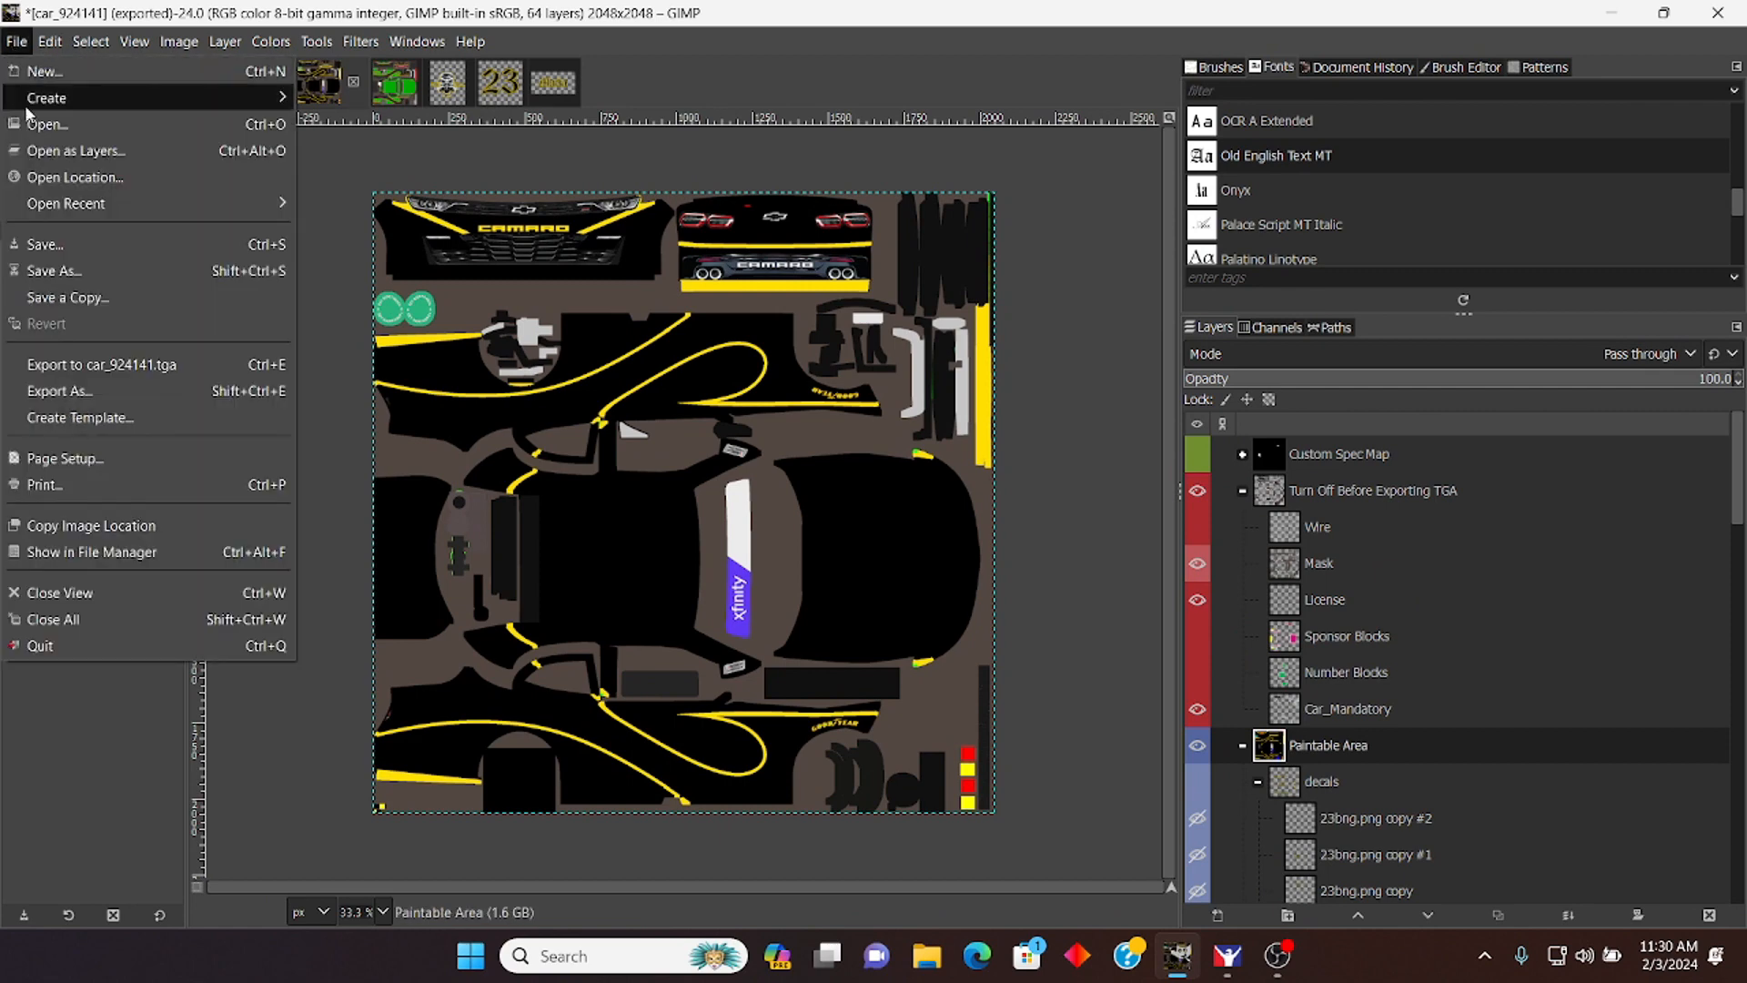
pyautogui.click(68, 260)
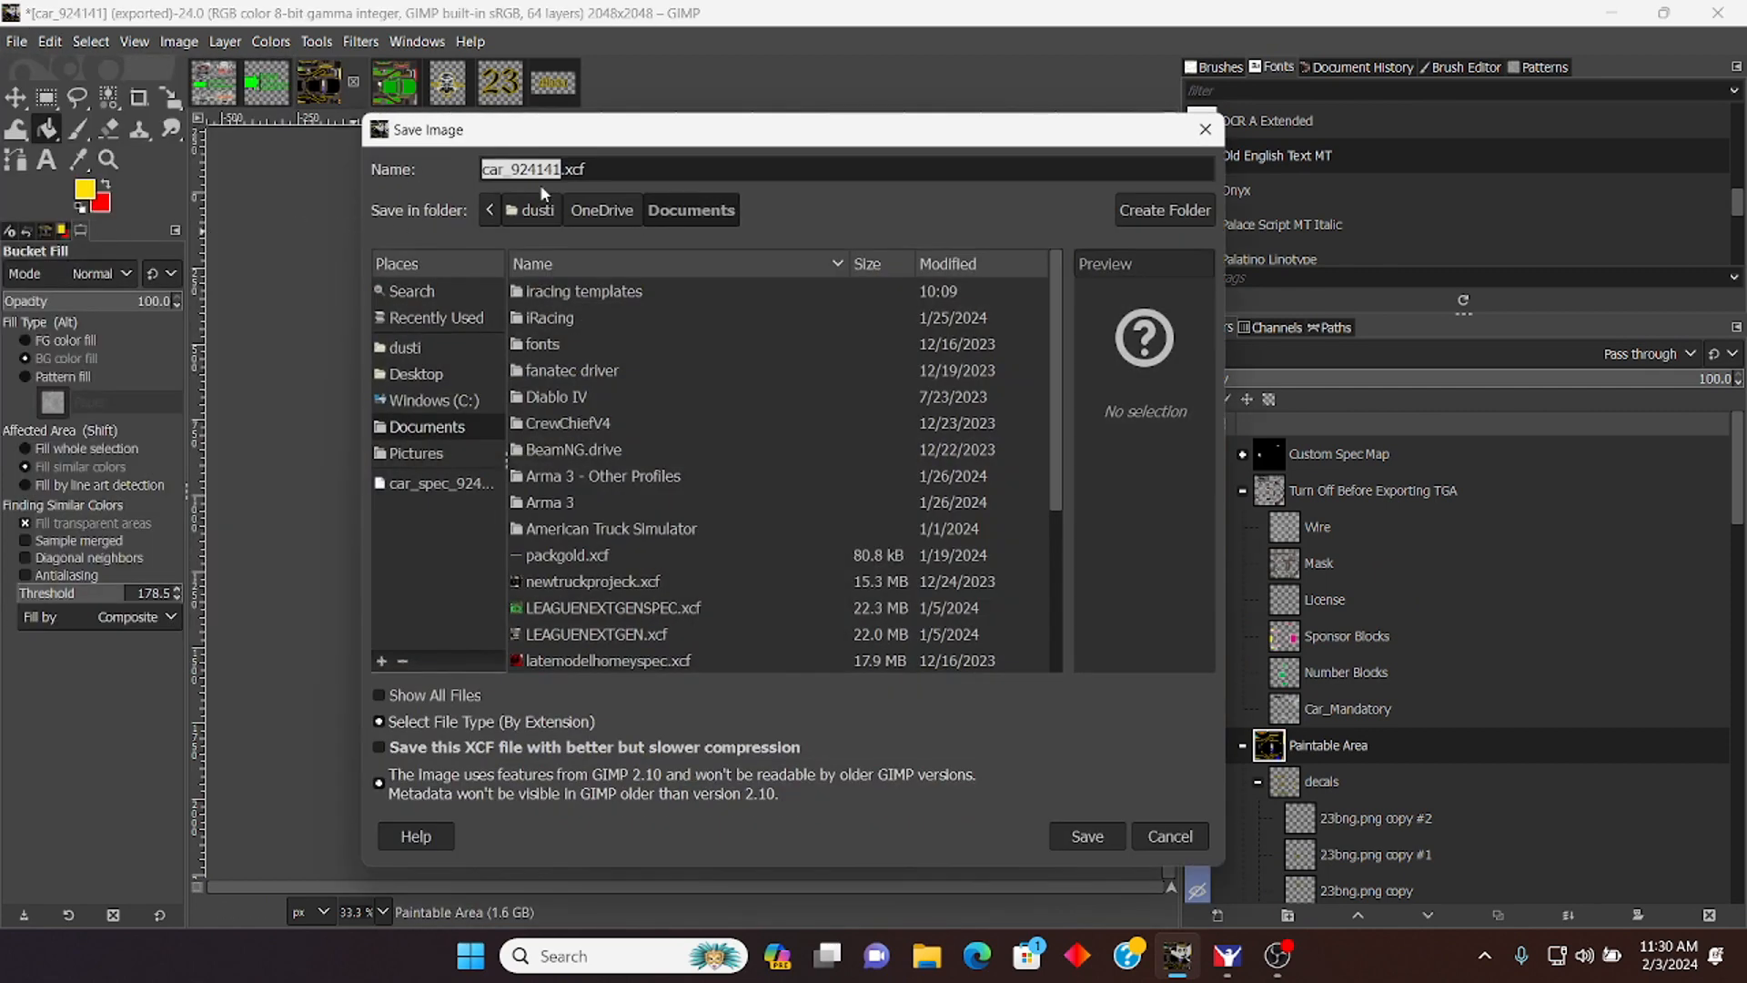
pyautogui.write('backwoos')
pyautogui.write('sxfi')
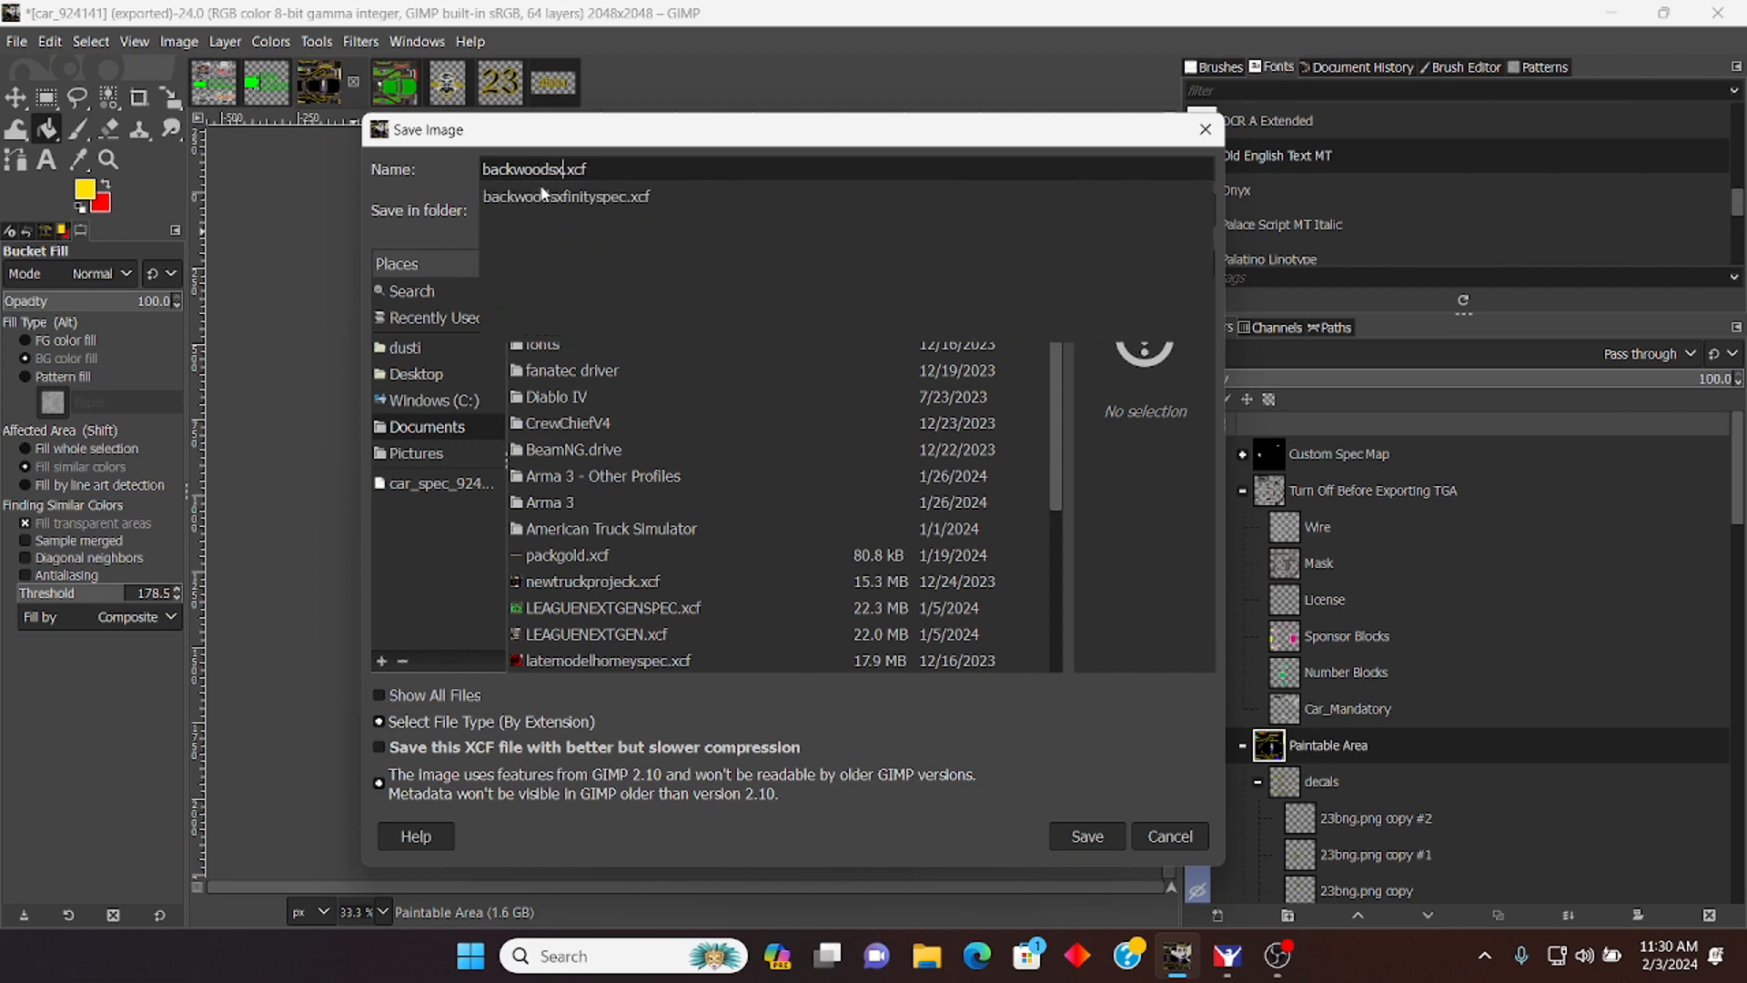
pyautogui.write('nity')
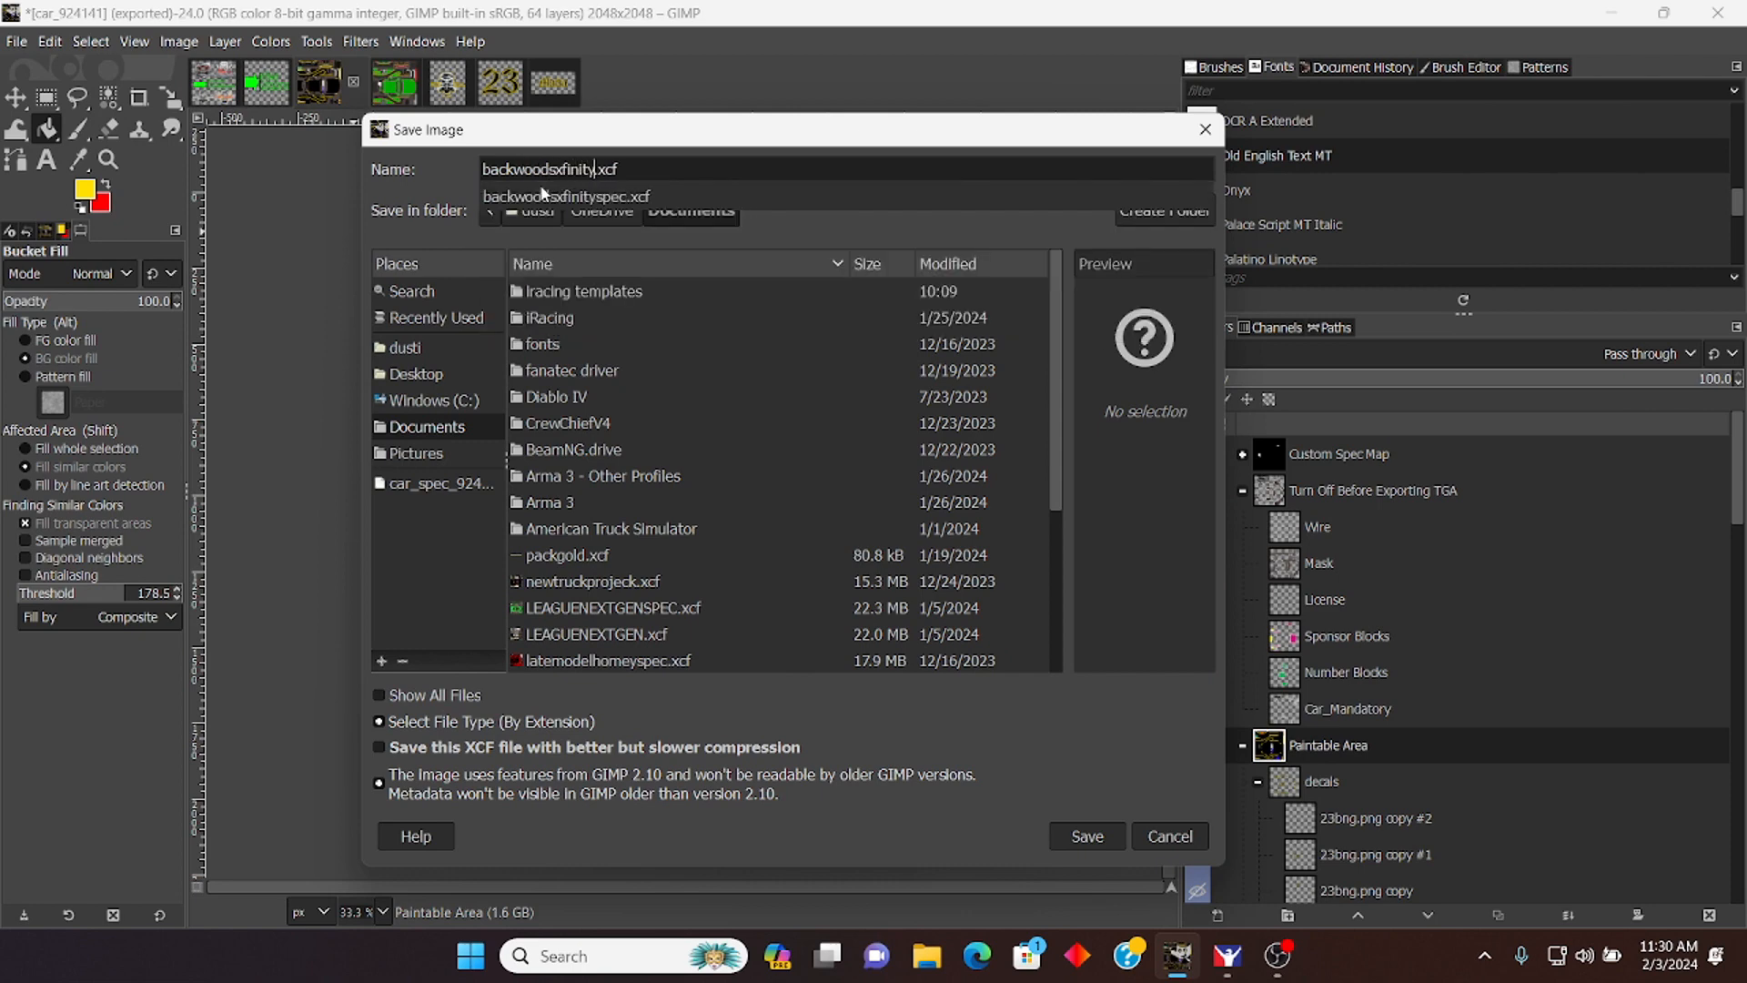
pyautogui.write('car')
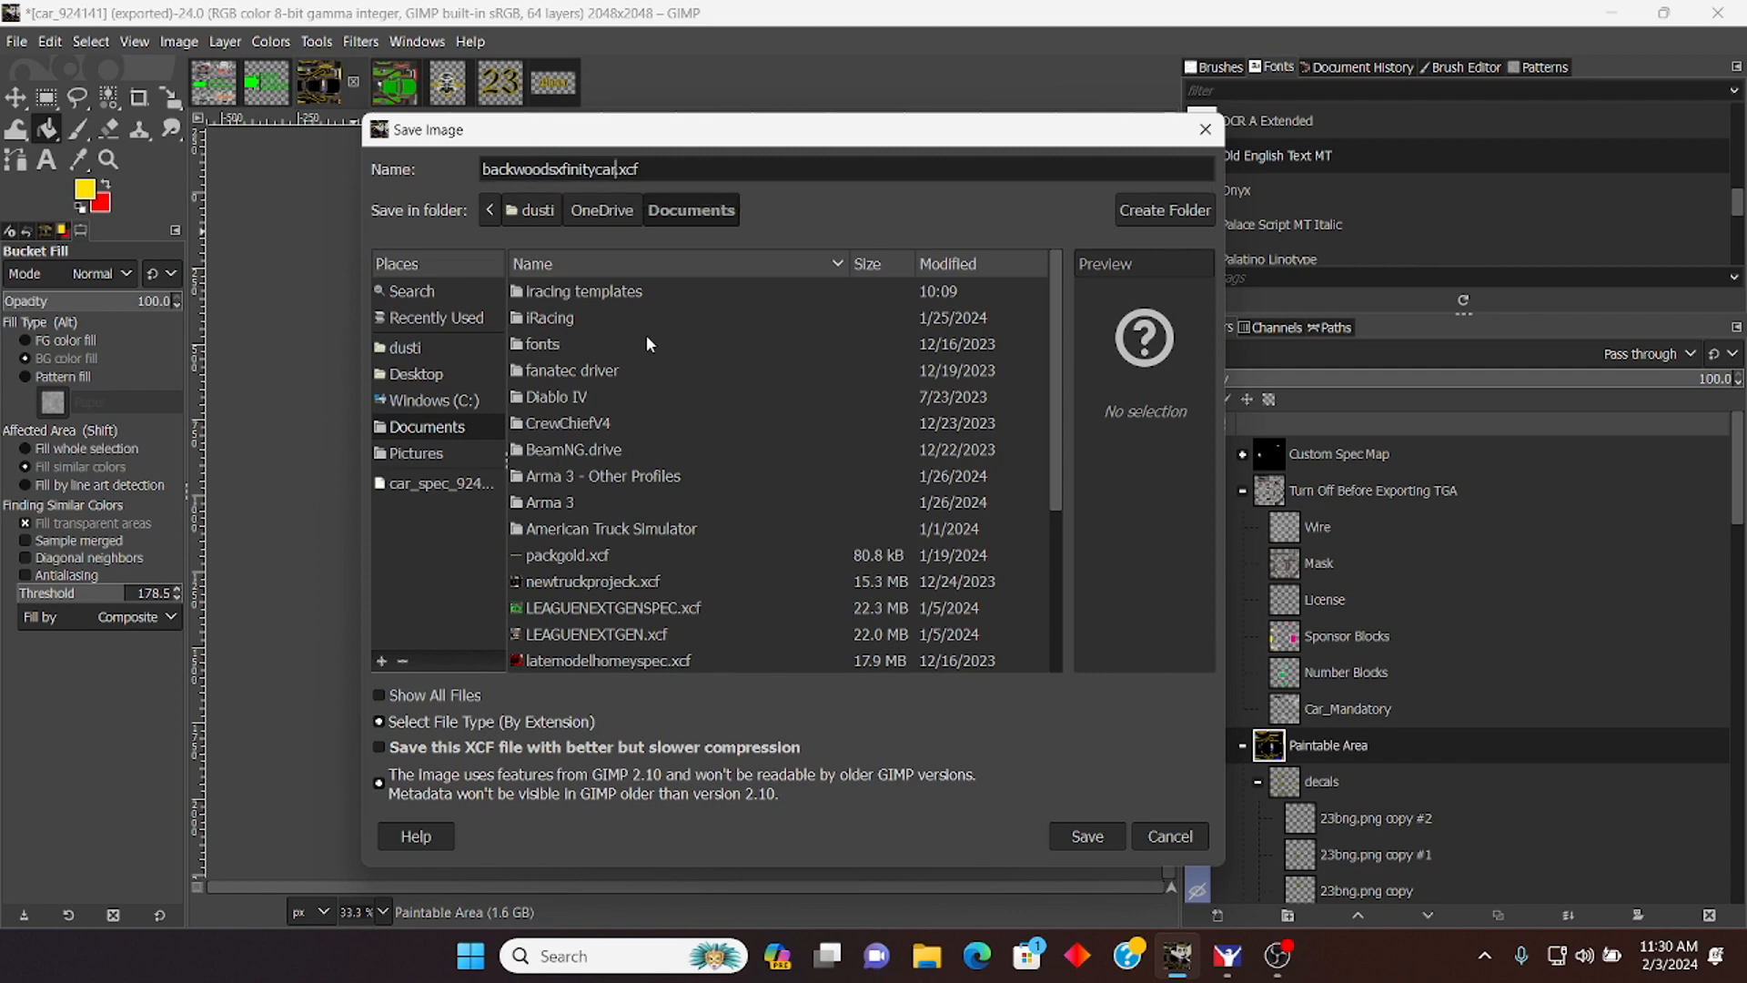
pyautogui.click(1106, 841)
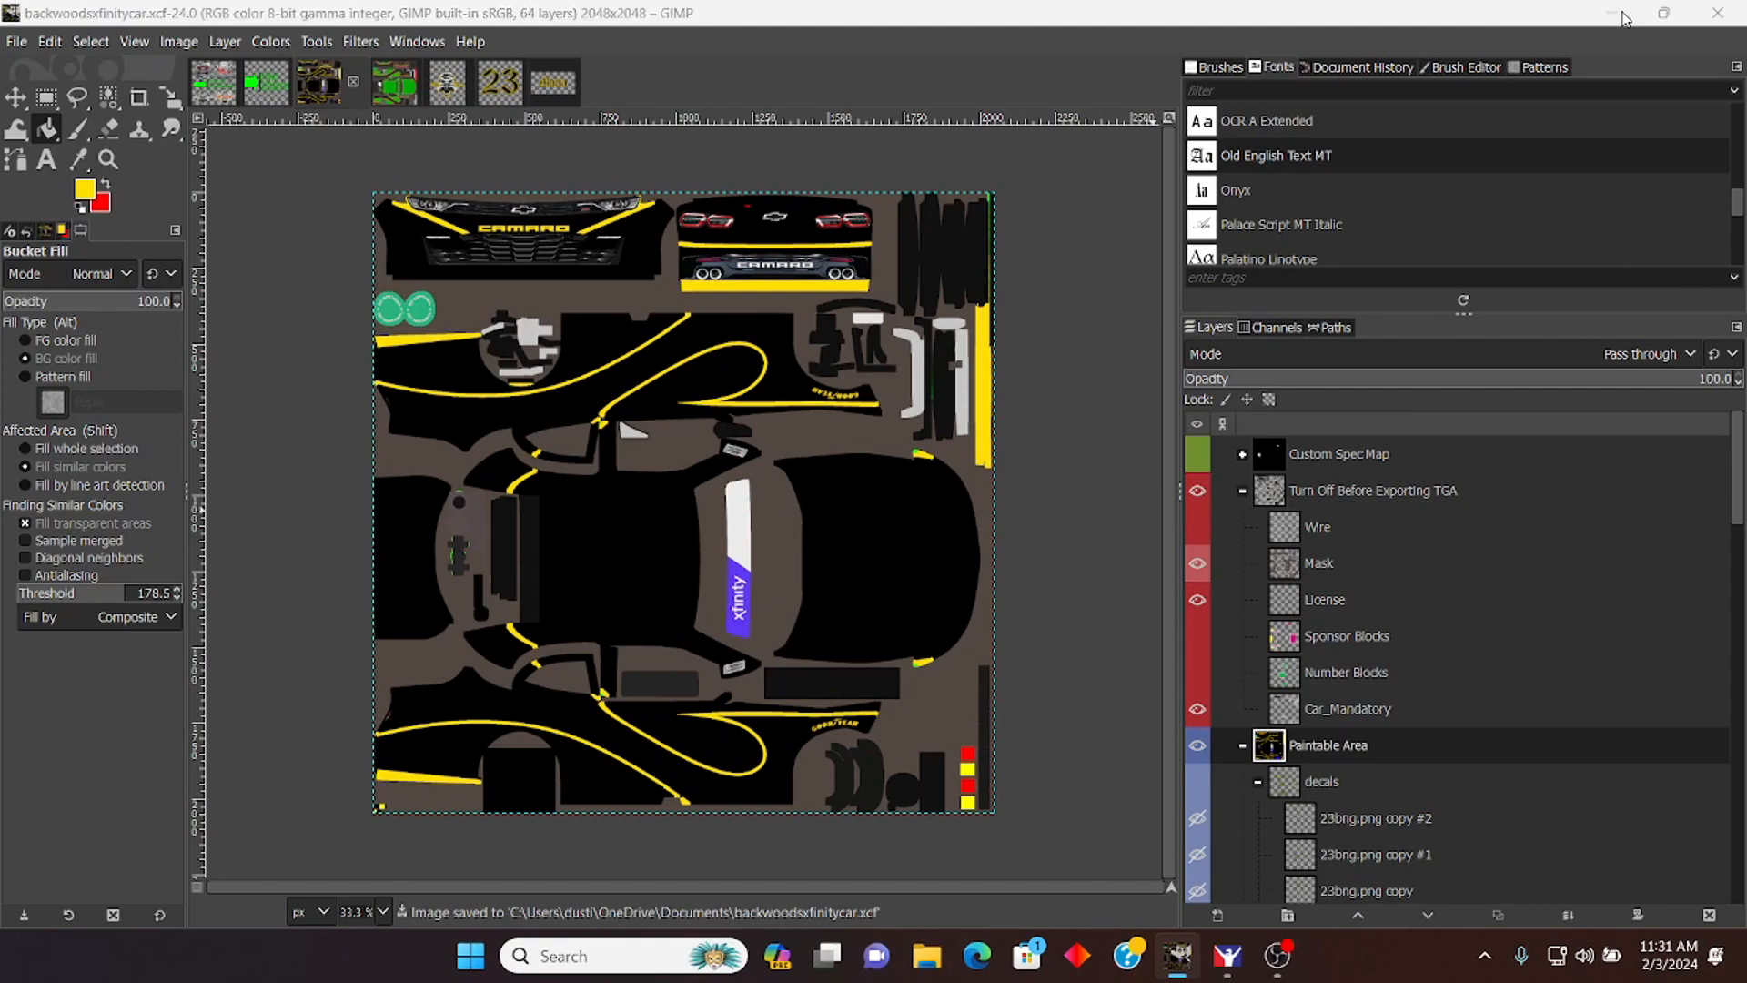
# Step: Minimize GIMP and open the stockcars2 camaro2019 folder inside Documents, iRacing, paint in File Explorer
pyautogui.click(1624, 19)
pyautogui.click(926, 956)
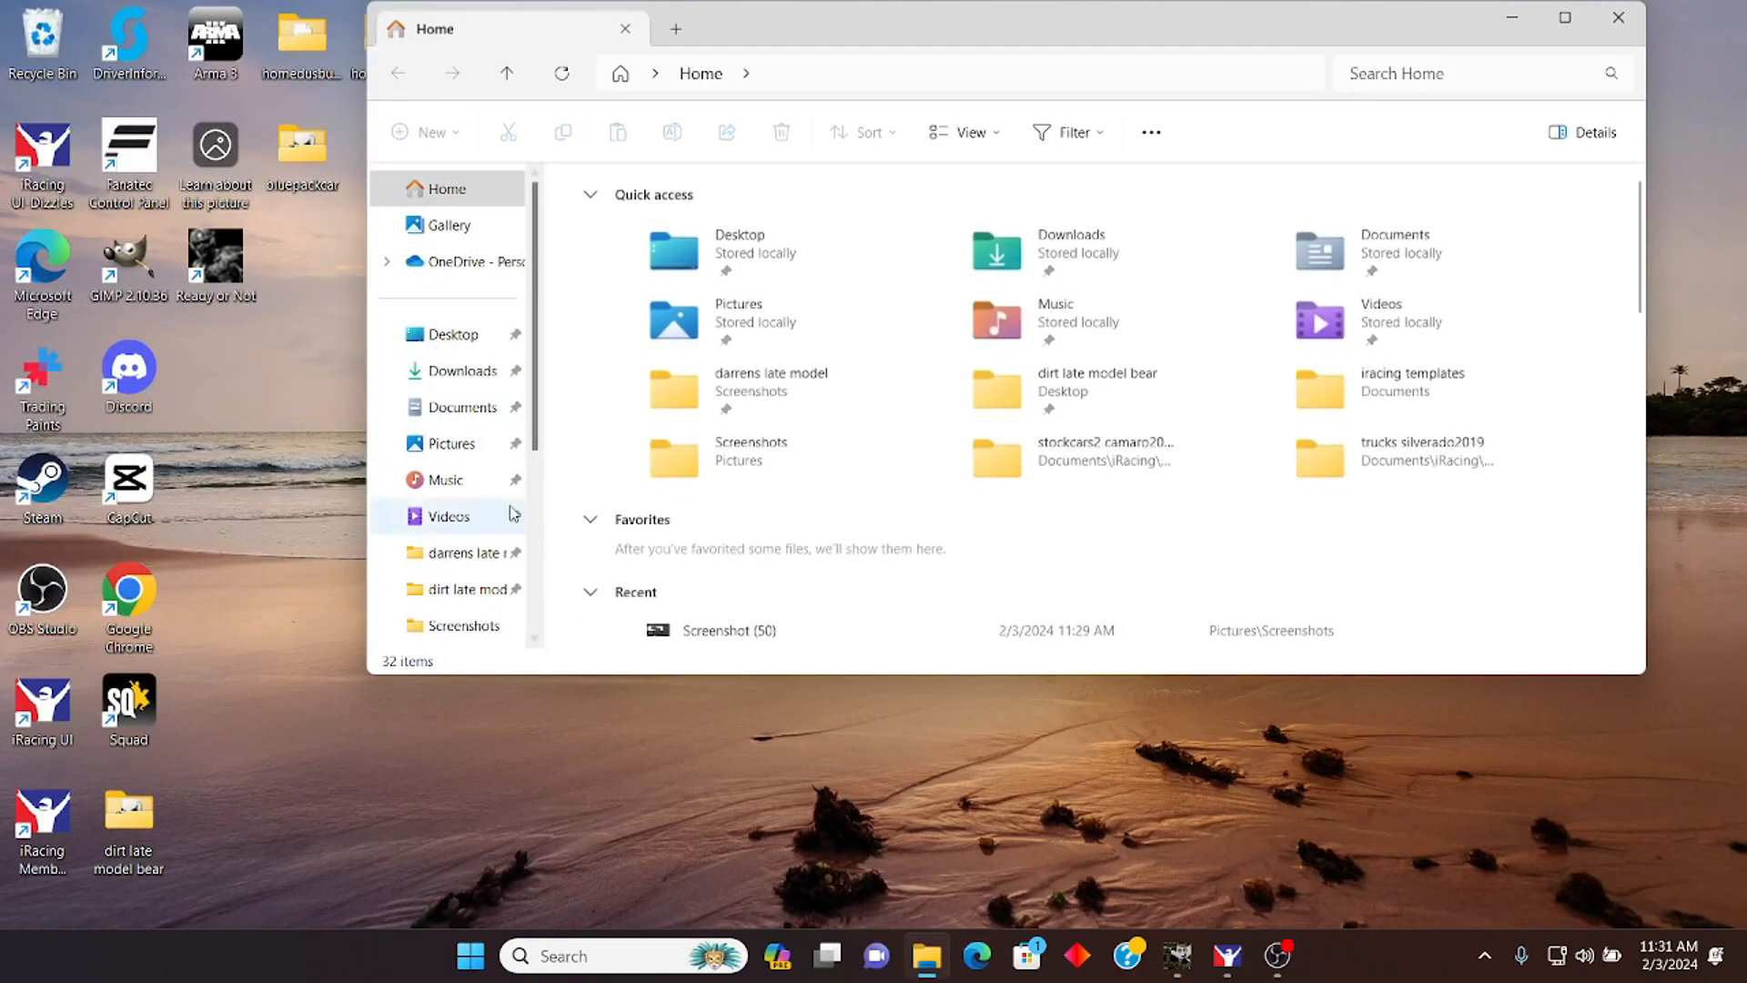
pyautogui.click(470, 410)
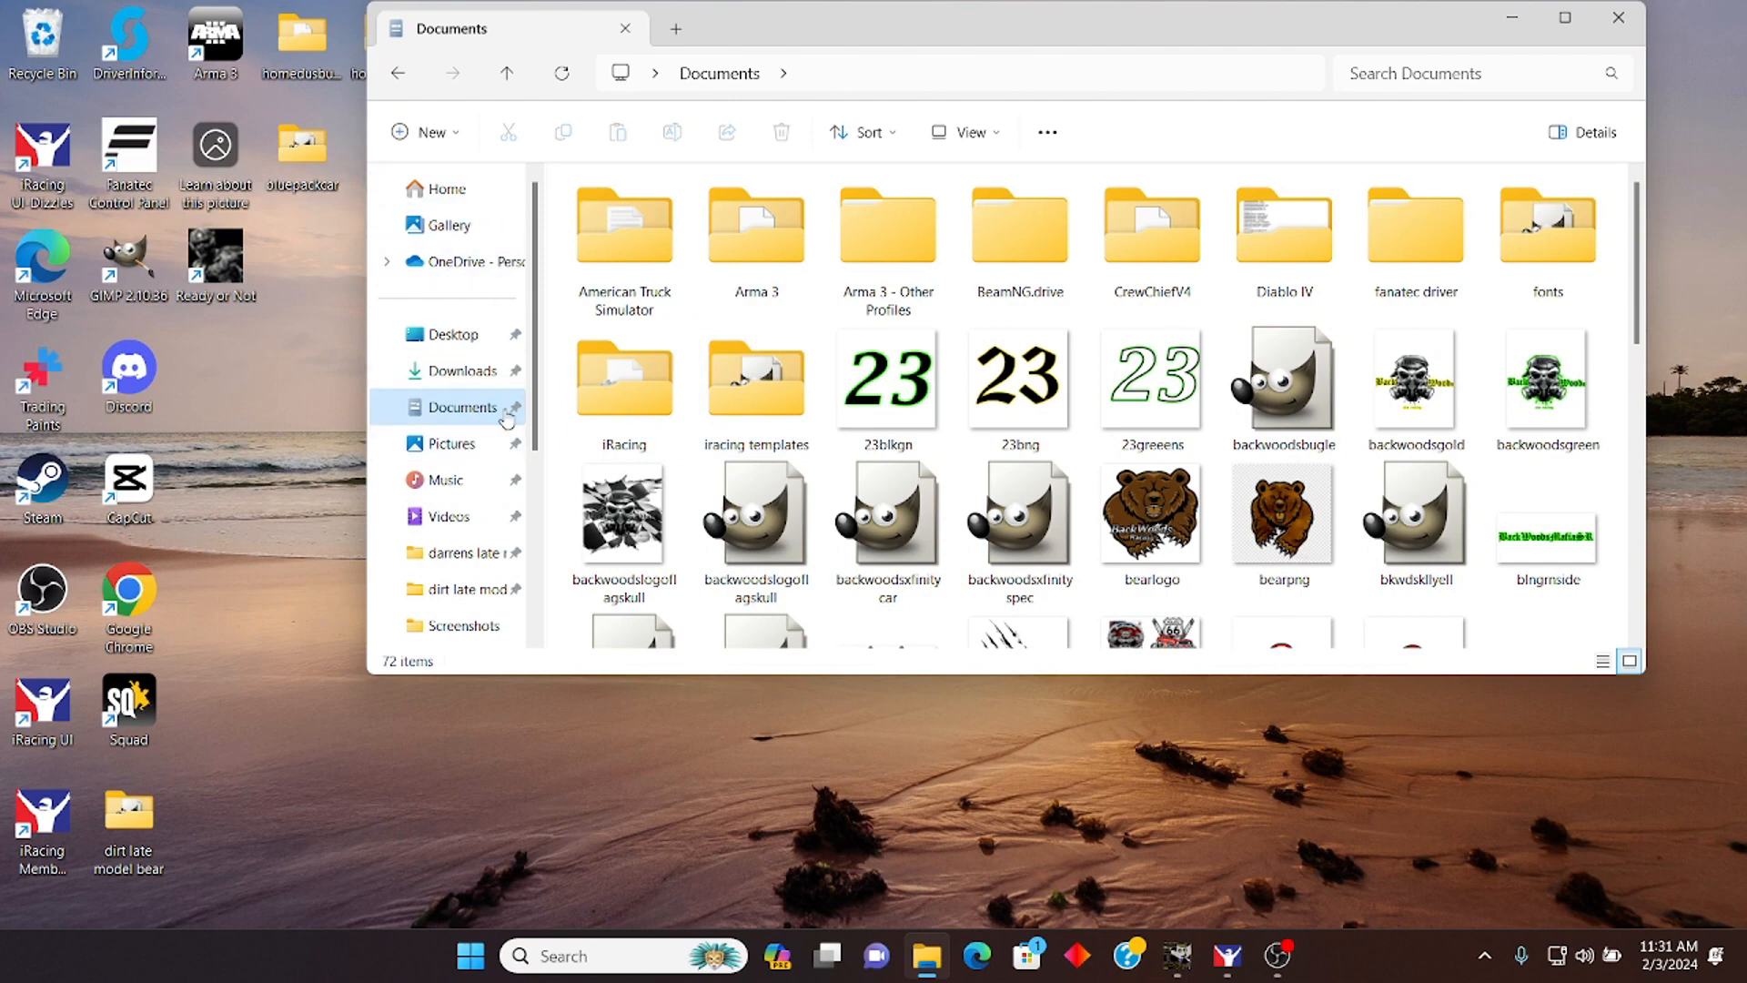
pyautogui.doubleClick(624, 390)
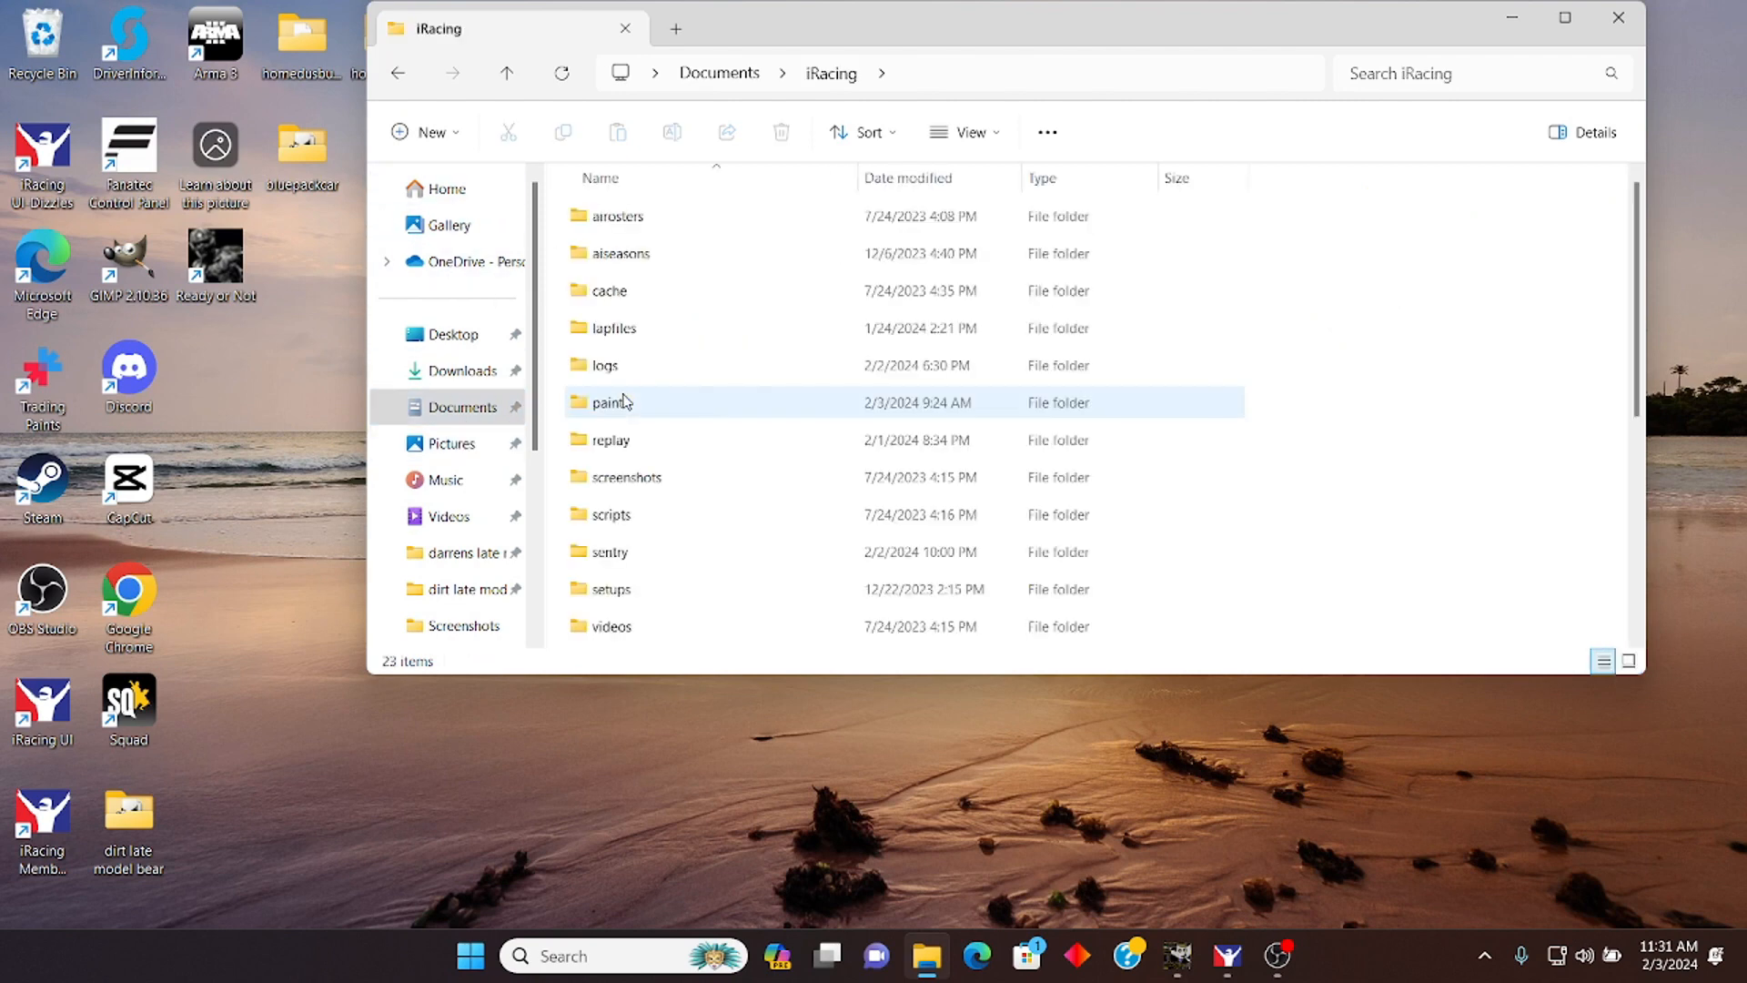
pyautogui.doubleClick(620, 403)
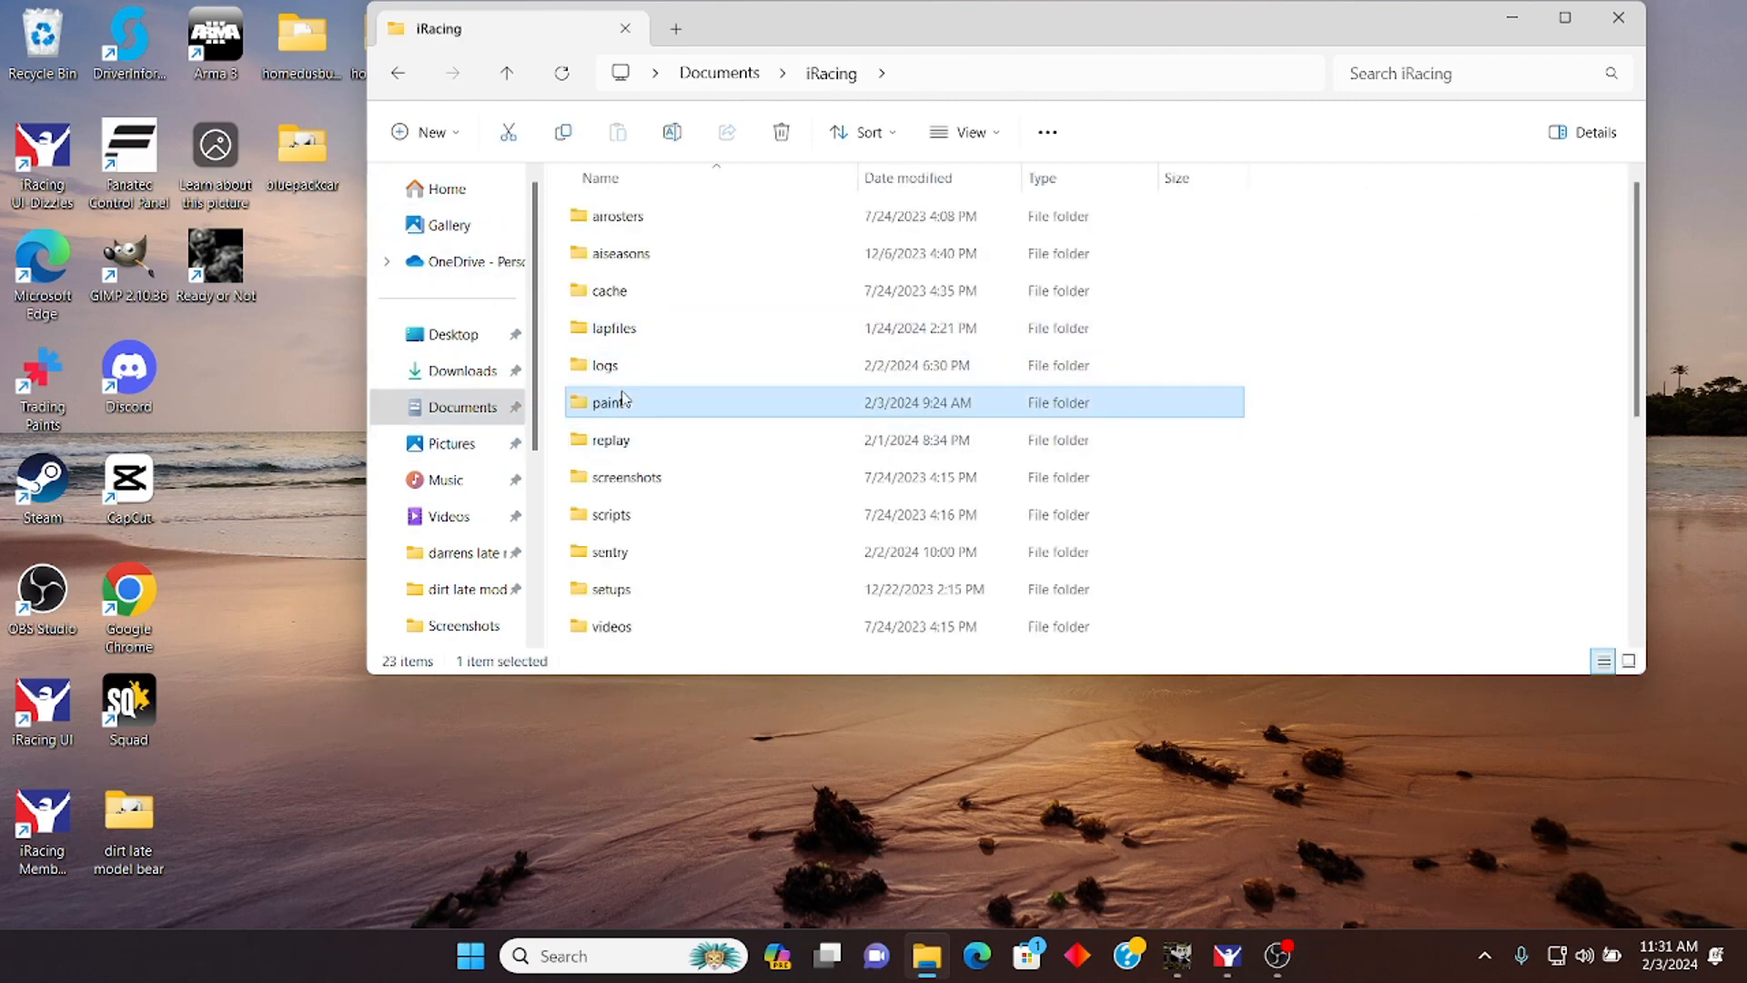
pyautogui.scroll(-20, 674, 411)
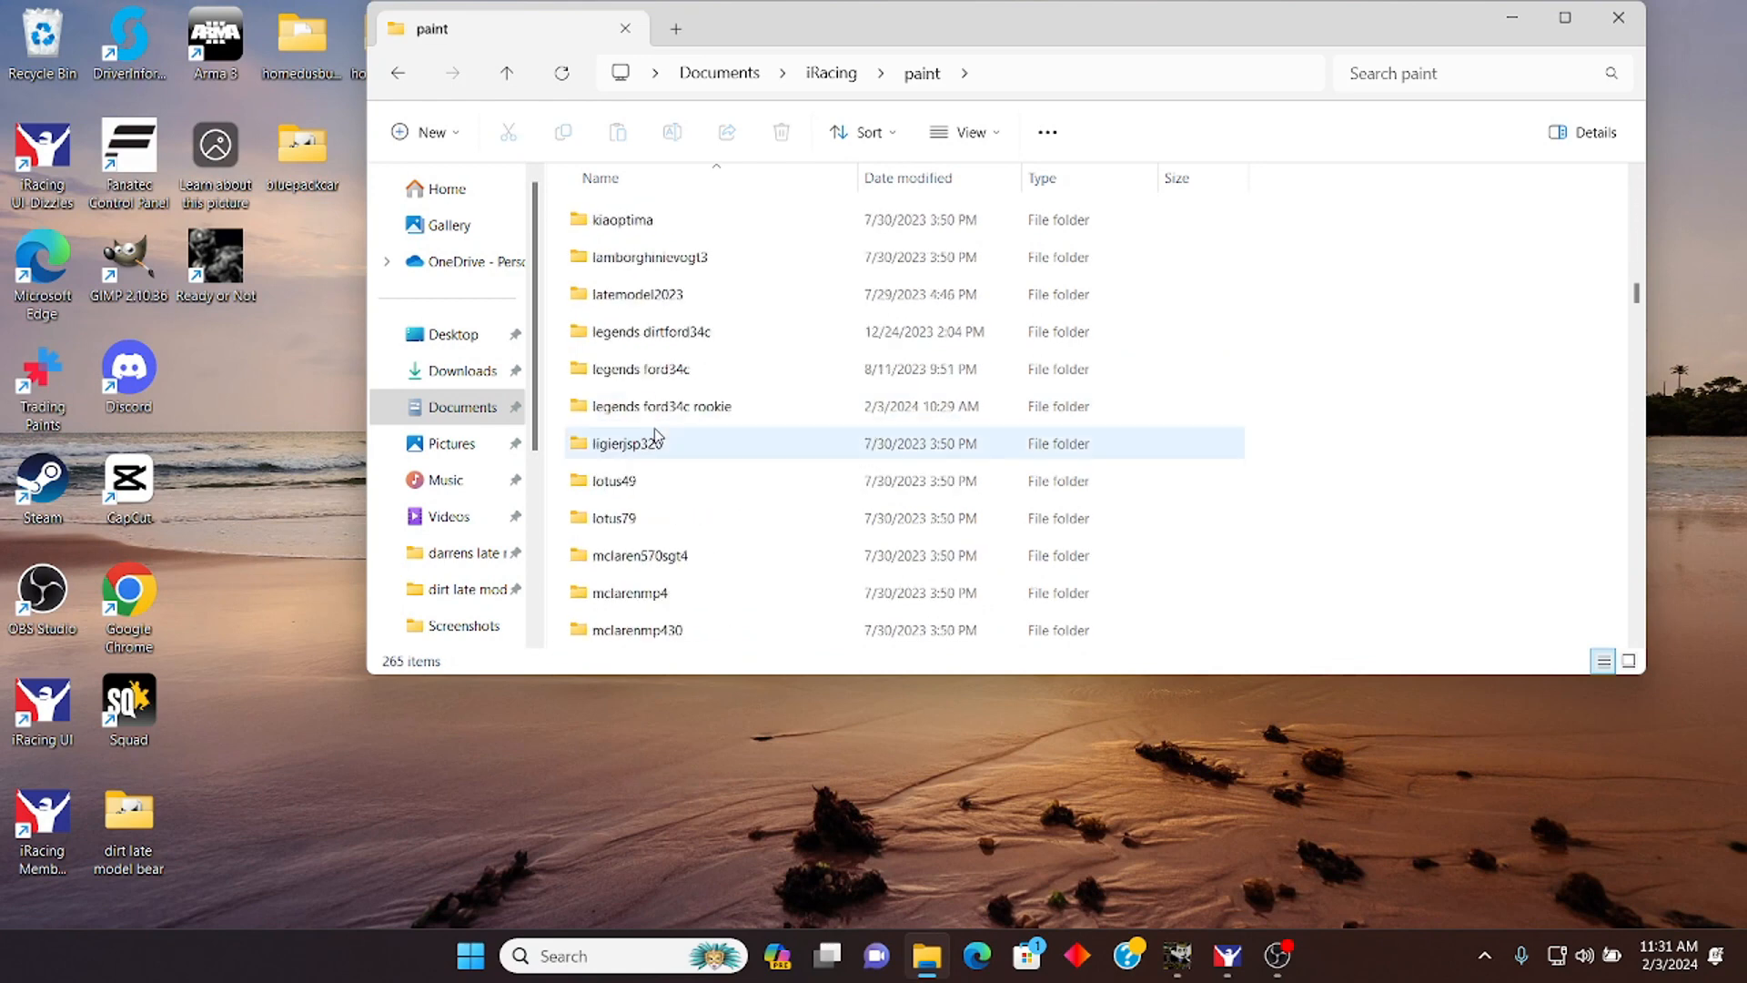
pyautogui.scroll(-10, 650, 443)
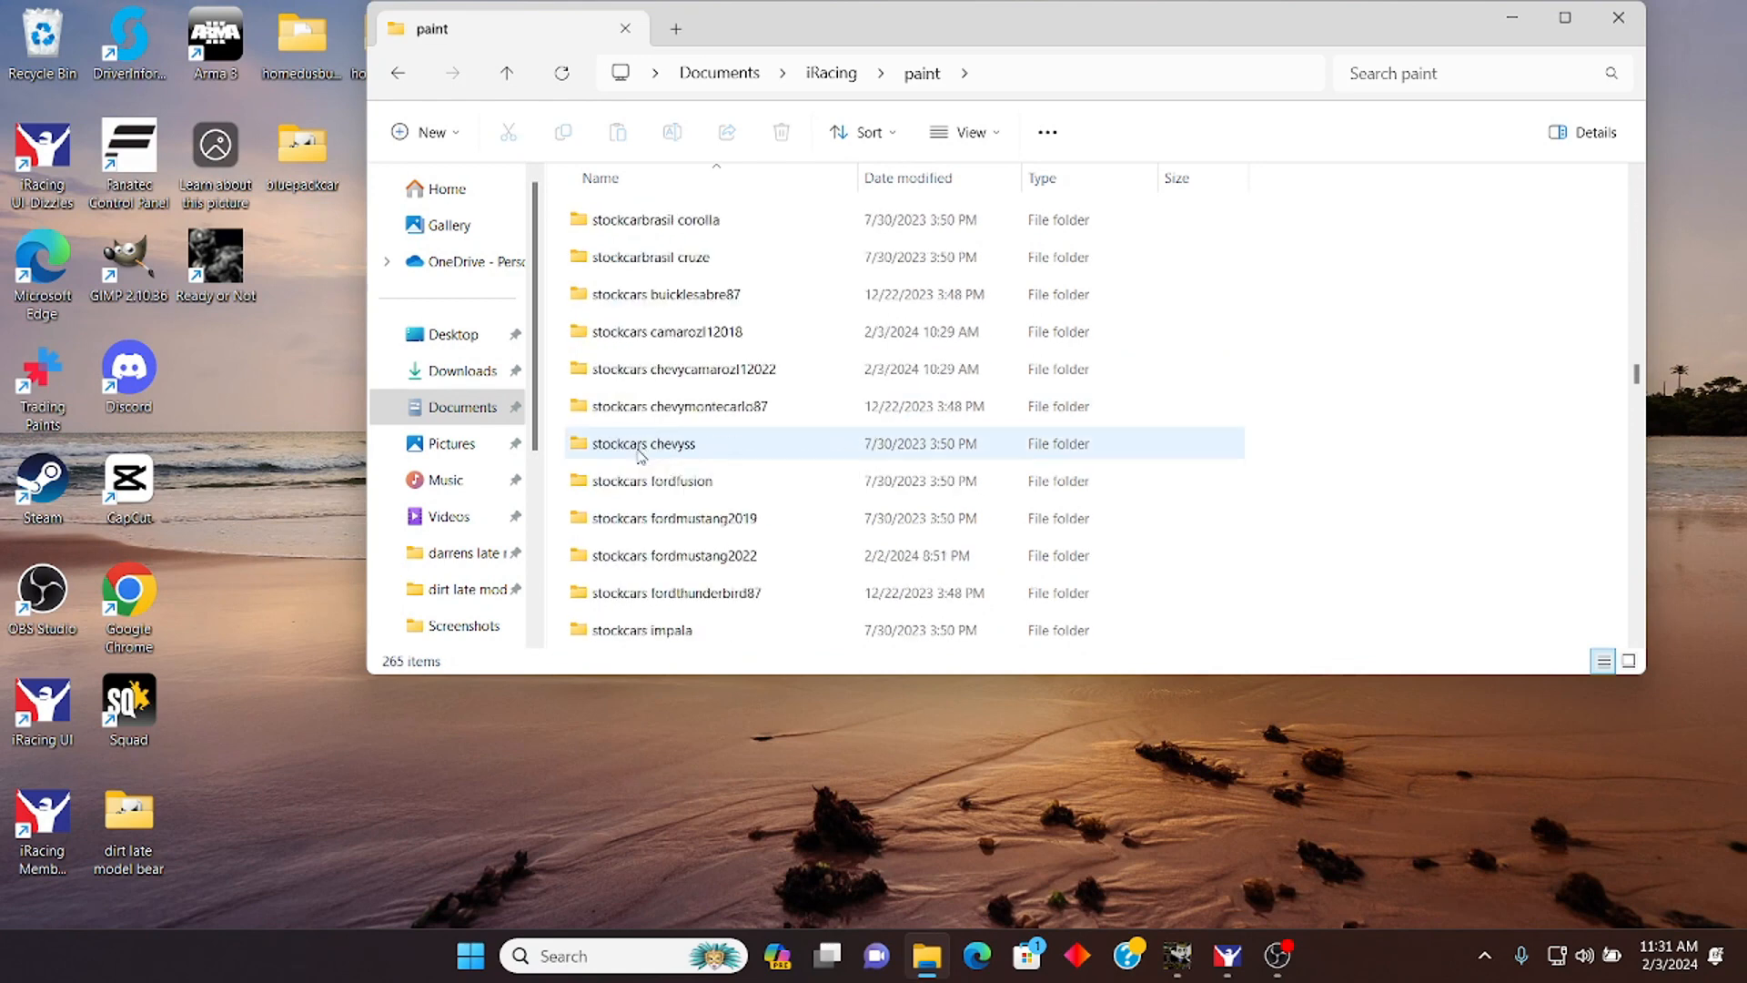
pyautogui.scroll(-1, 669, 608)
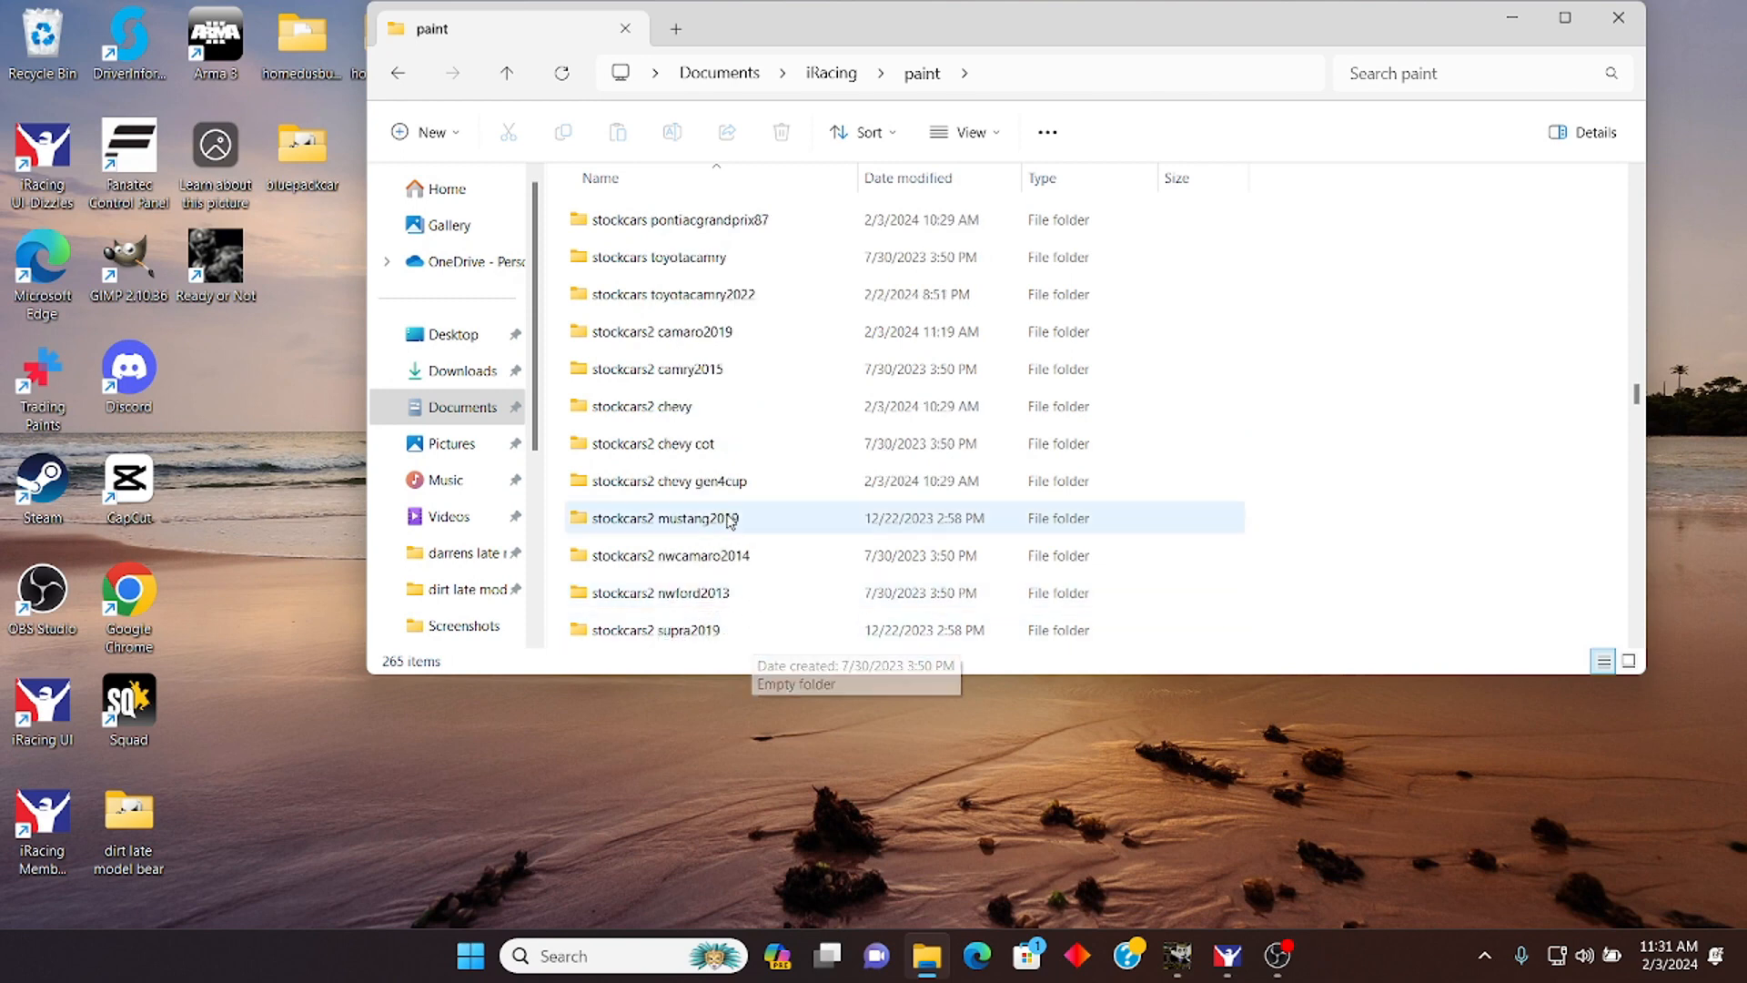
pyautogui.click(743, 329)
pyautogui.doubleClick(743, 332)
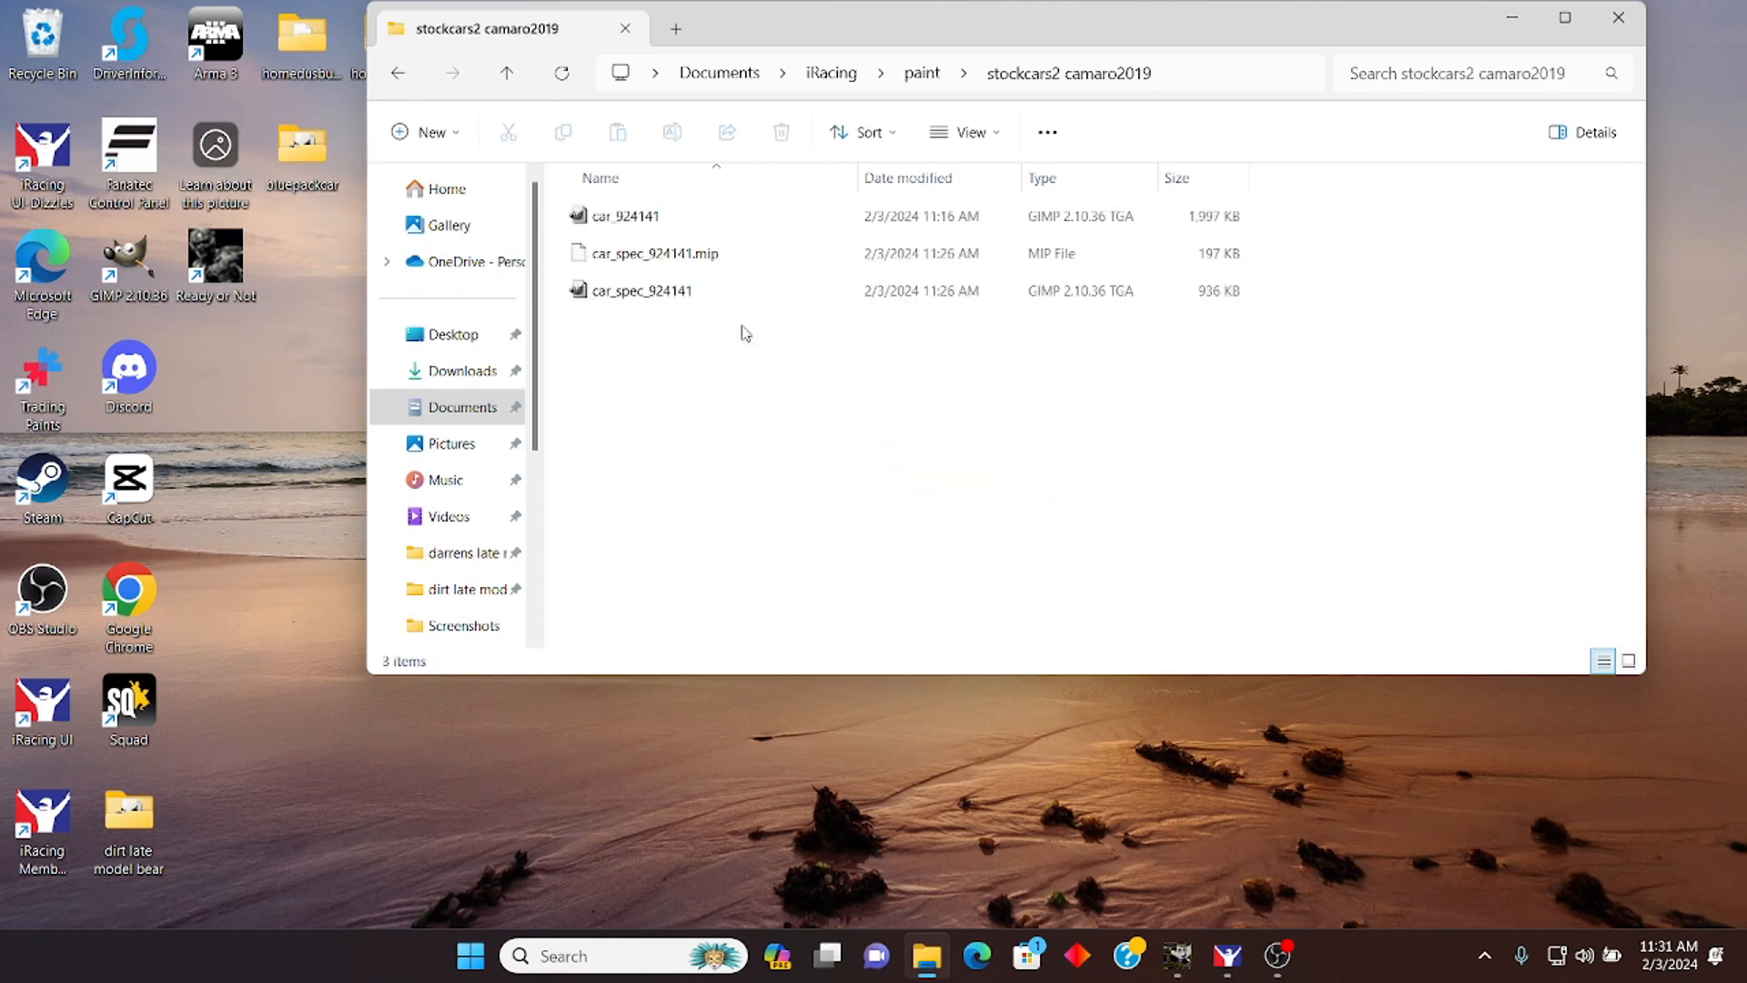
# Step: Delete the car paint file and both spec map files from the stockcars2 camaro2019 folder and close File Explorer
pyautogui.click(672, 216)
pyautogui.keyDown('shift'); pyautogui.click(706, 292); pyautogui.keyUp('shift')
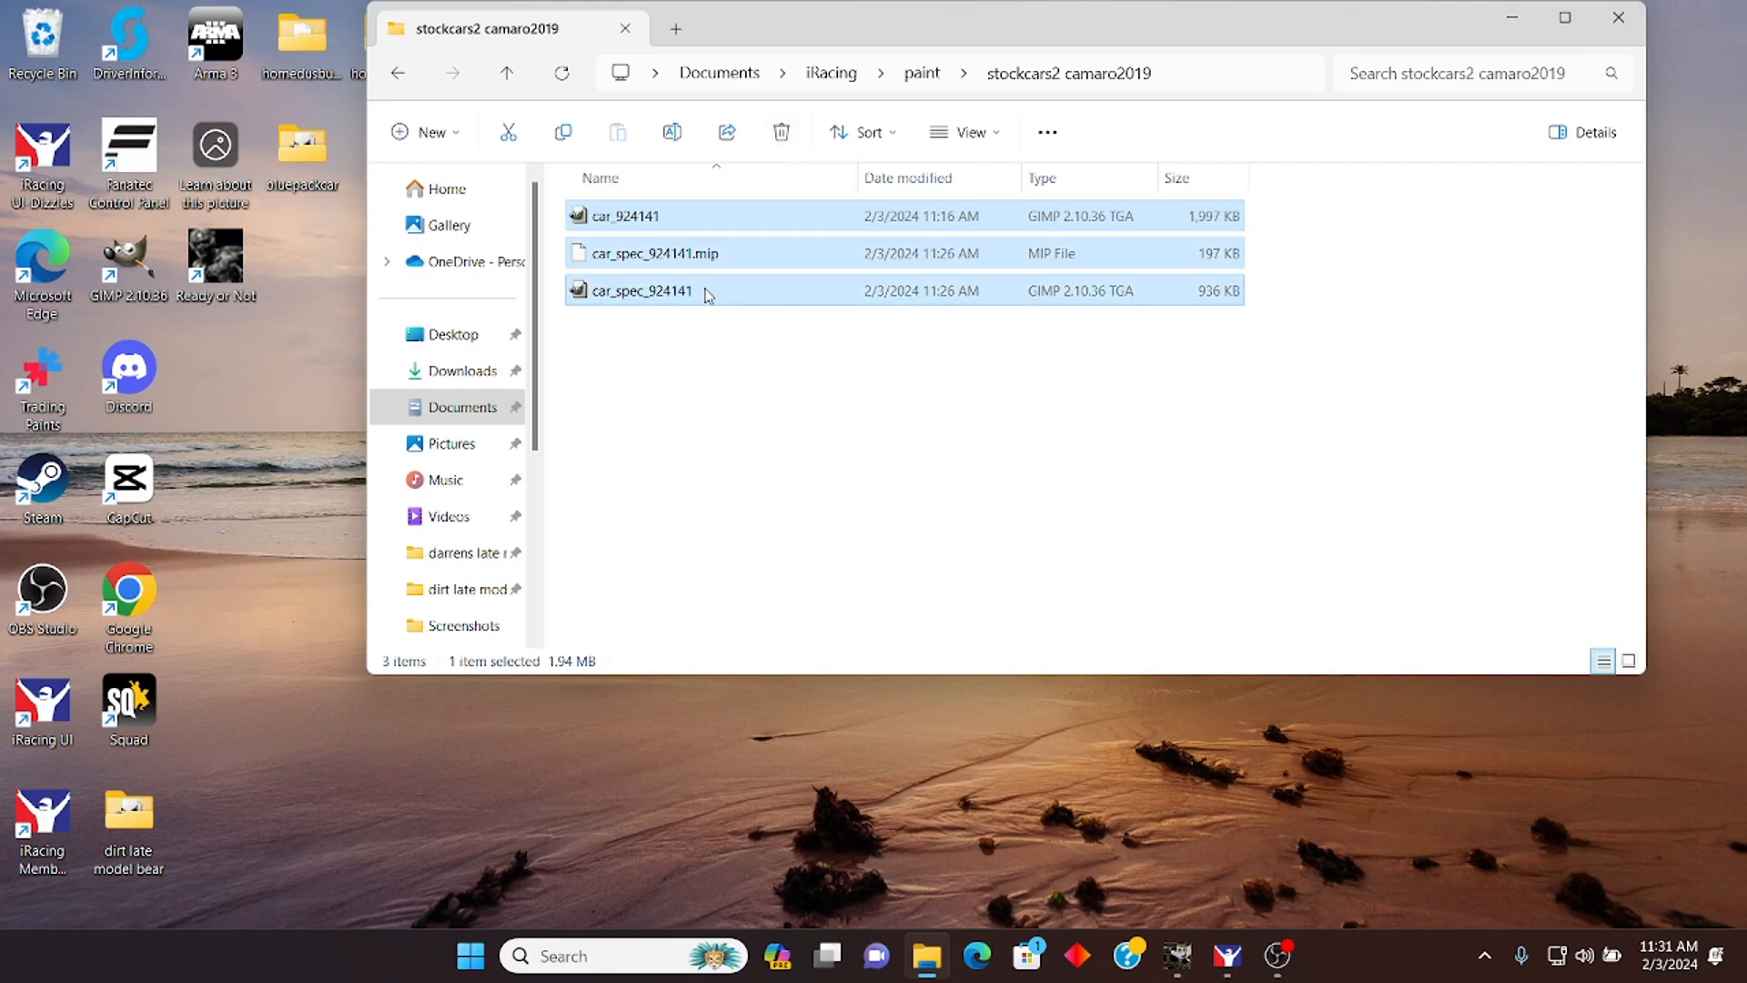
pyautogui.click(785, 138)
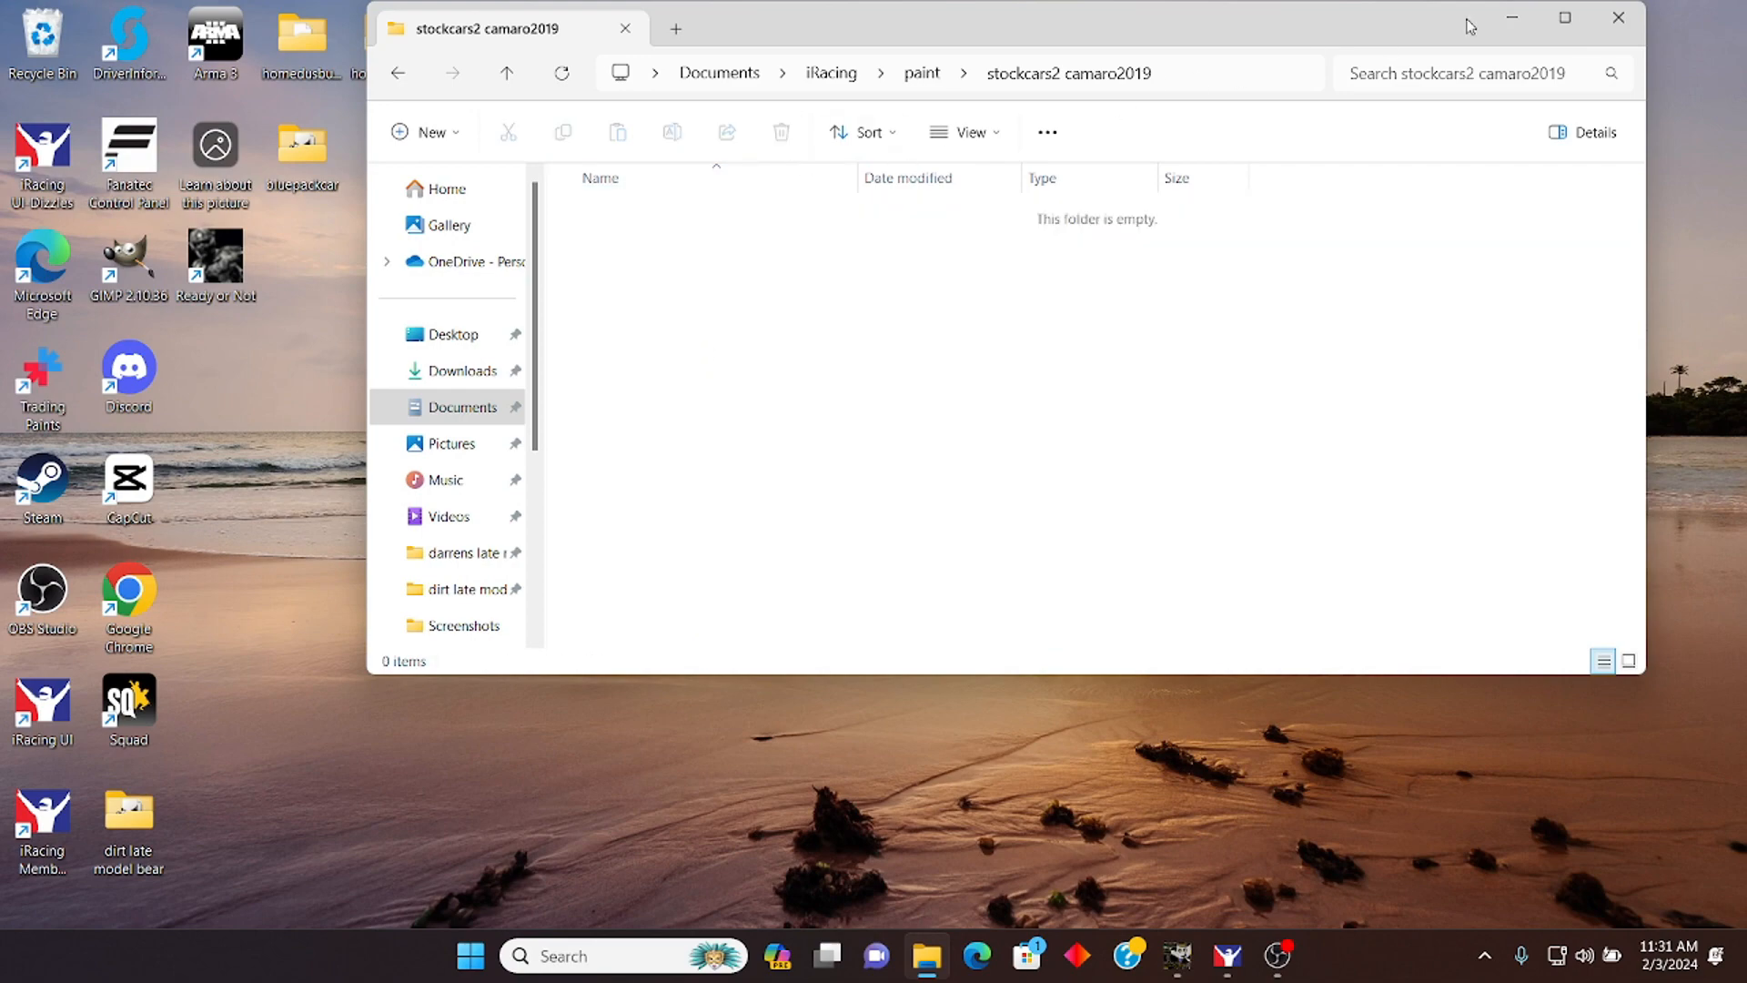
pyautogui.click(1617, 17)
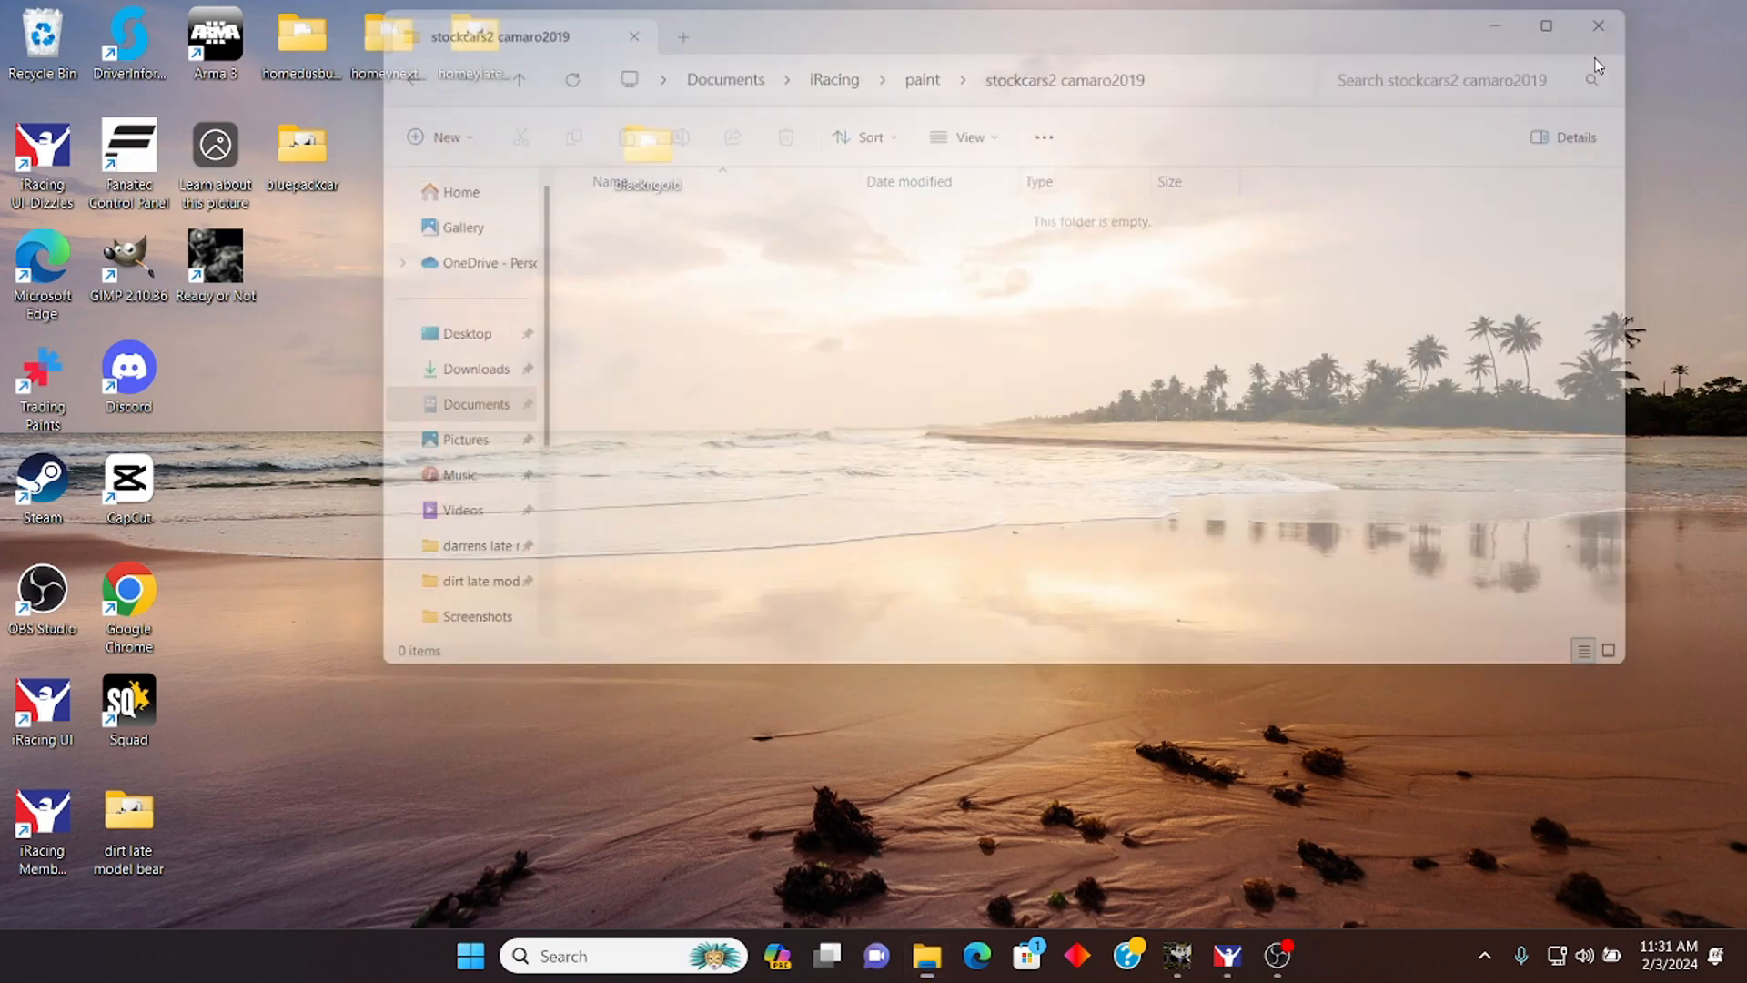
# Step: Switch to iRacing, check the NASCAR XFINITY Chevrolet Camaro in the Paint Shop, and minimize iRacing
pyautogui.click(1227, 956)
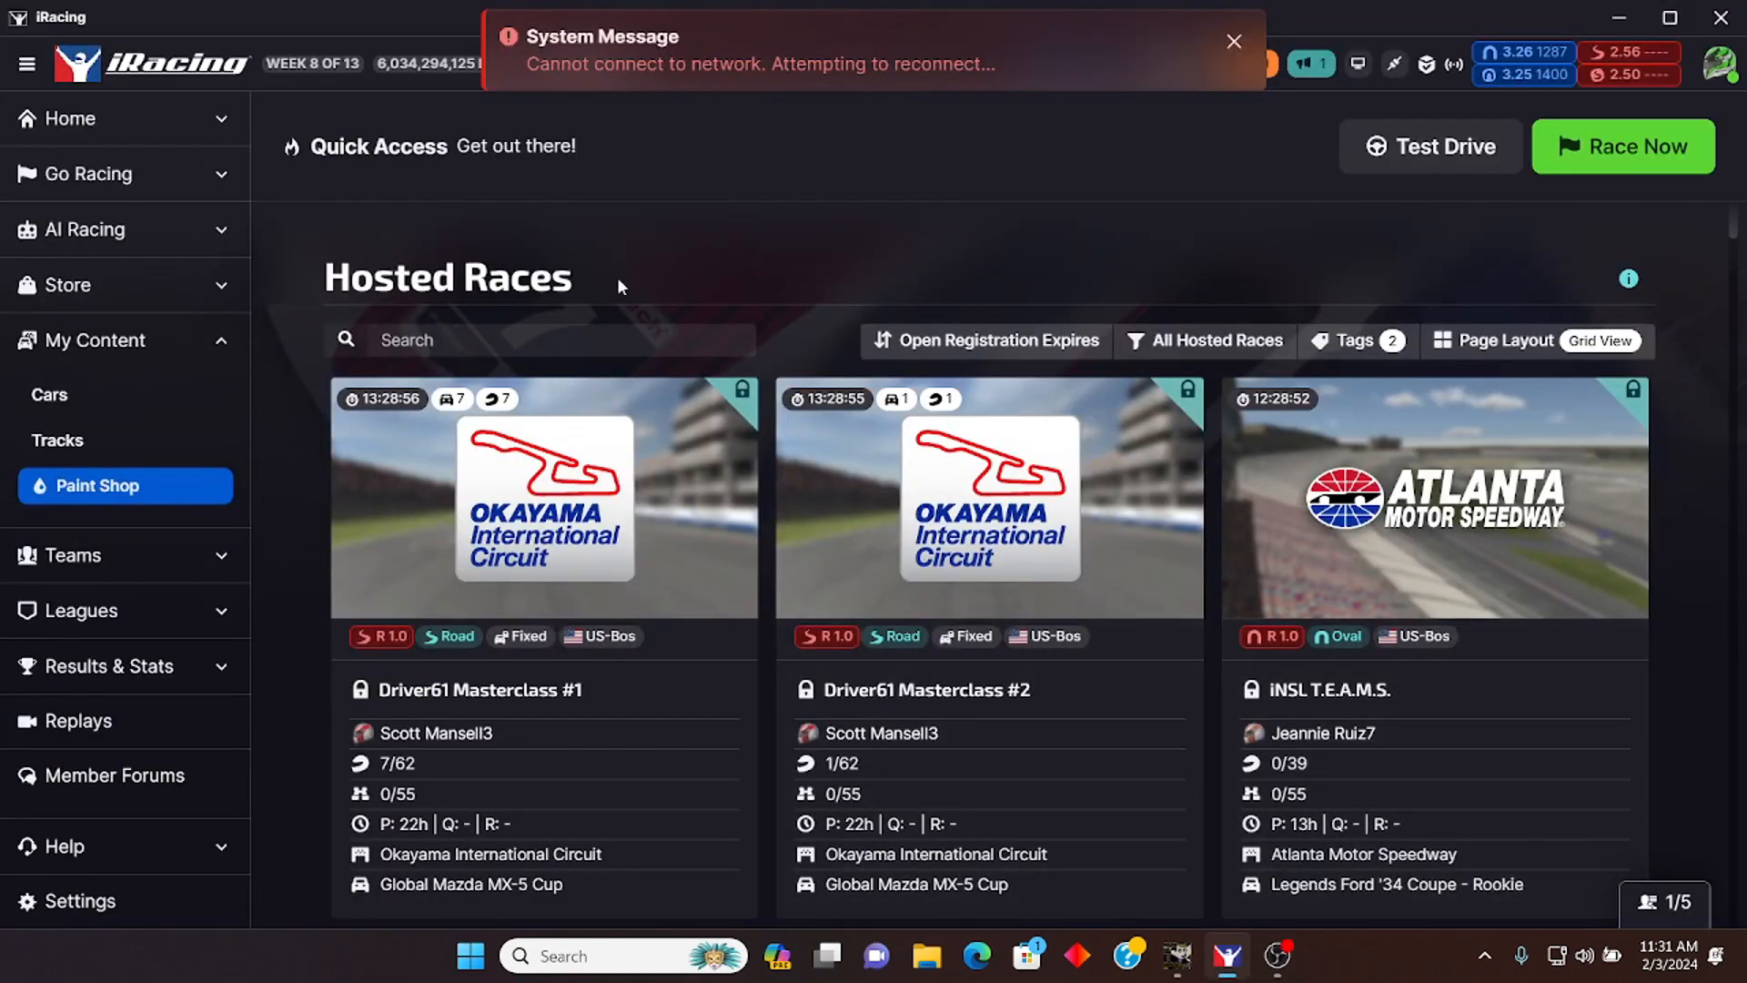
pyautogui.click(125, 485)
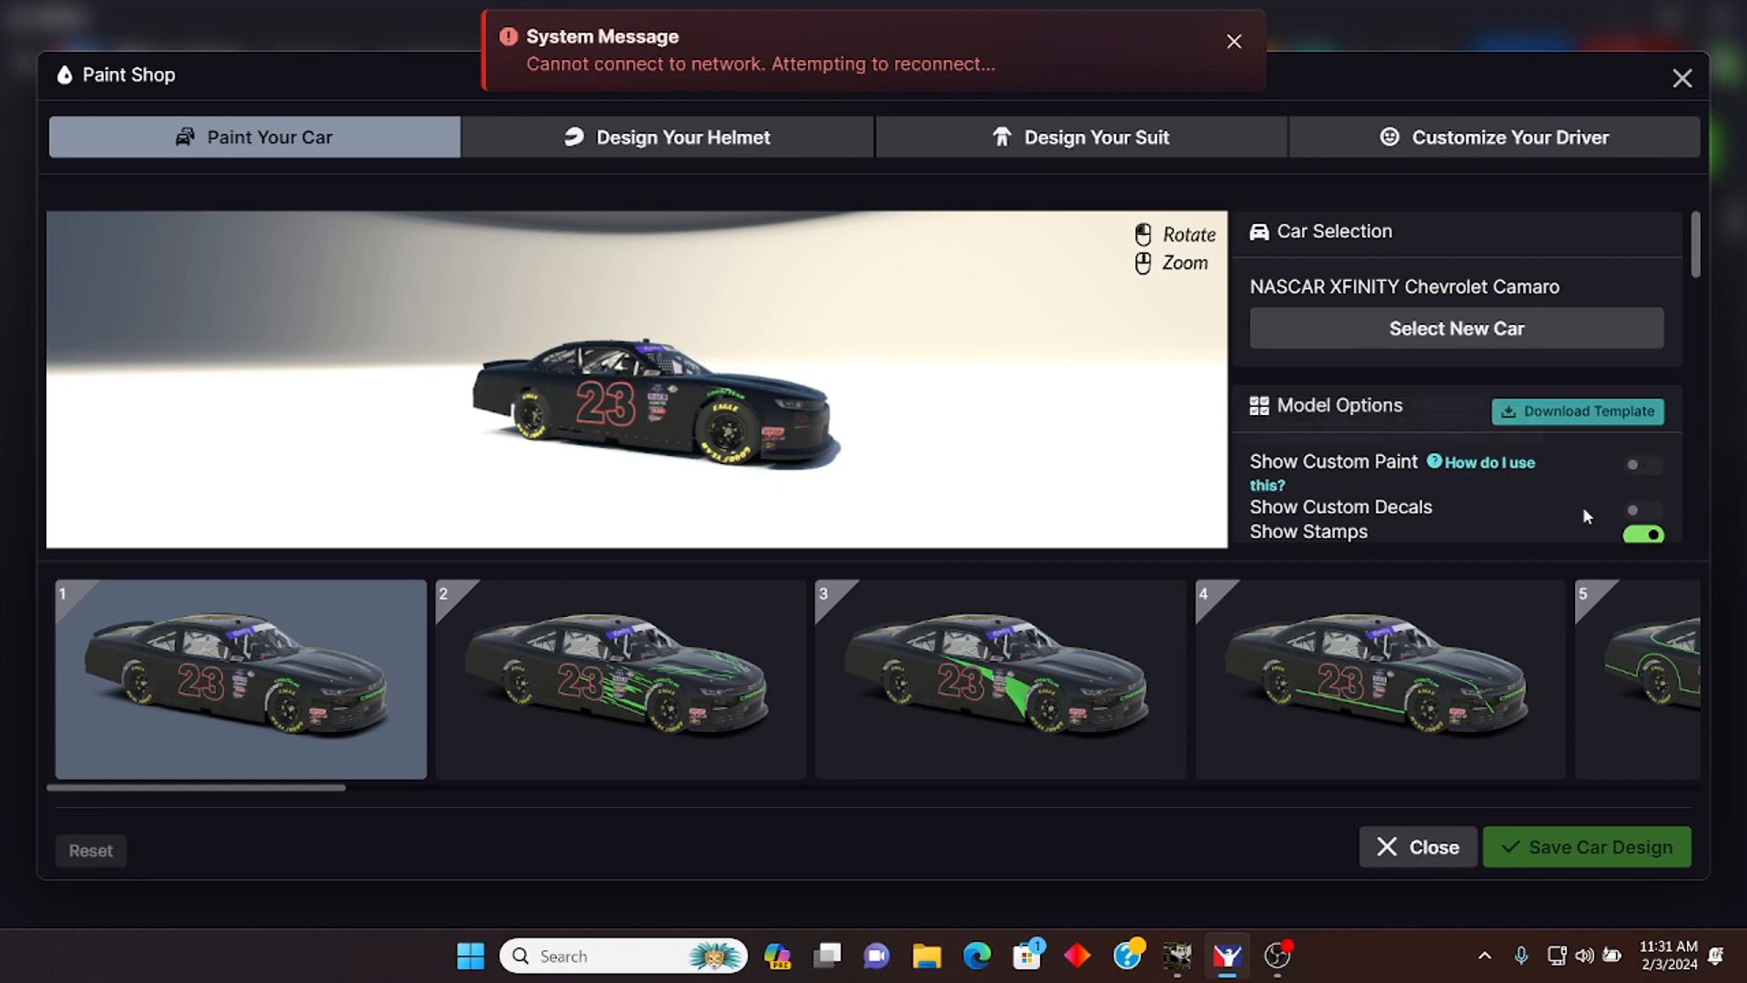
pyautogui.click(1682, 78)
pyautogui.click(1609, 20)
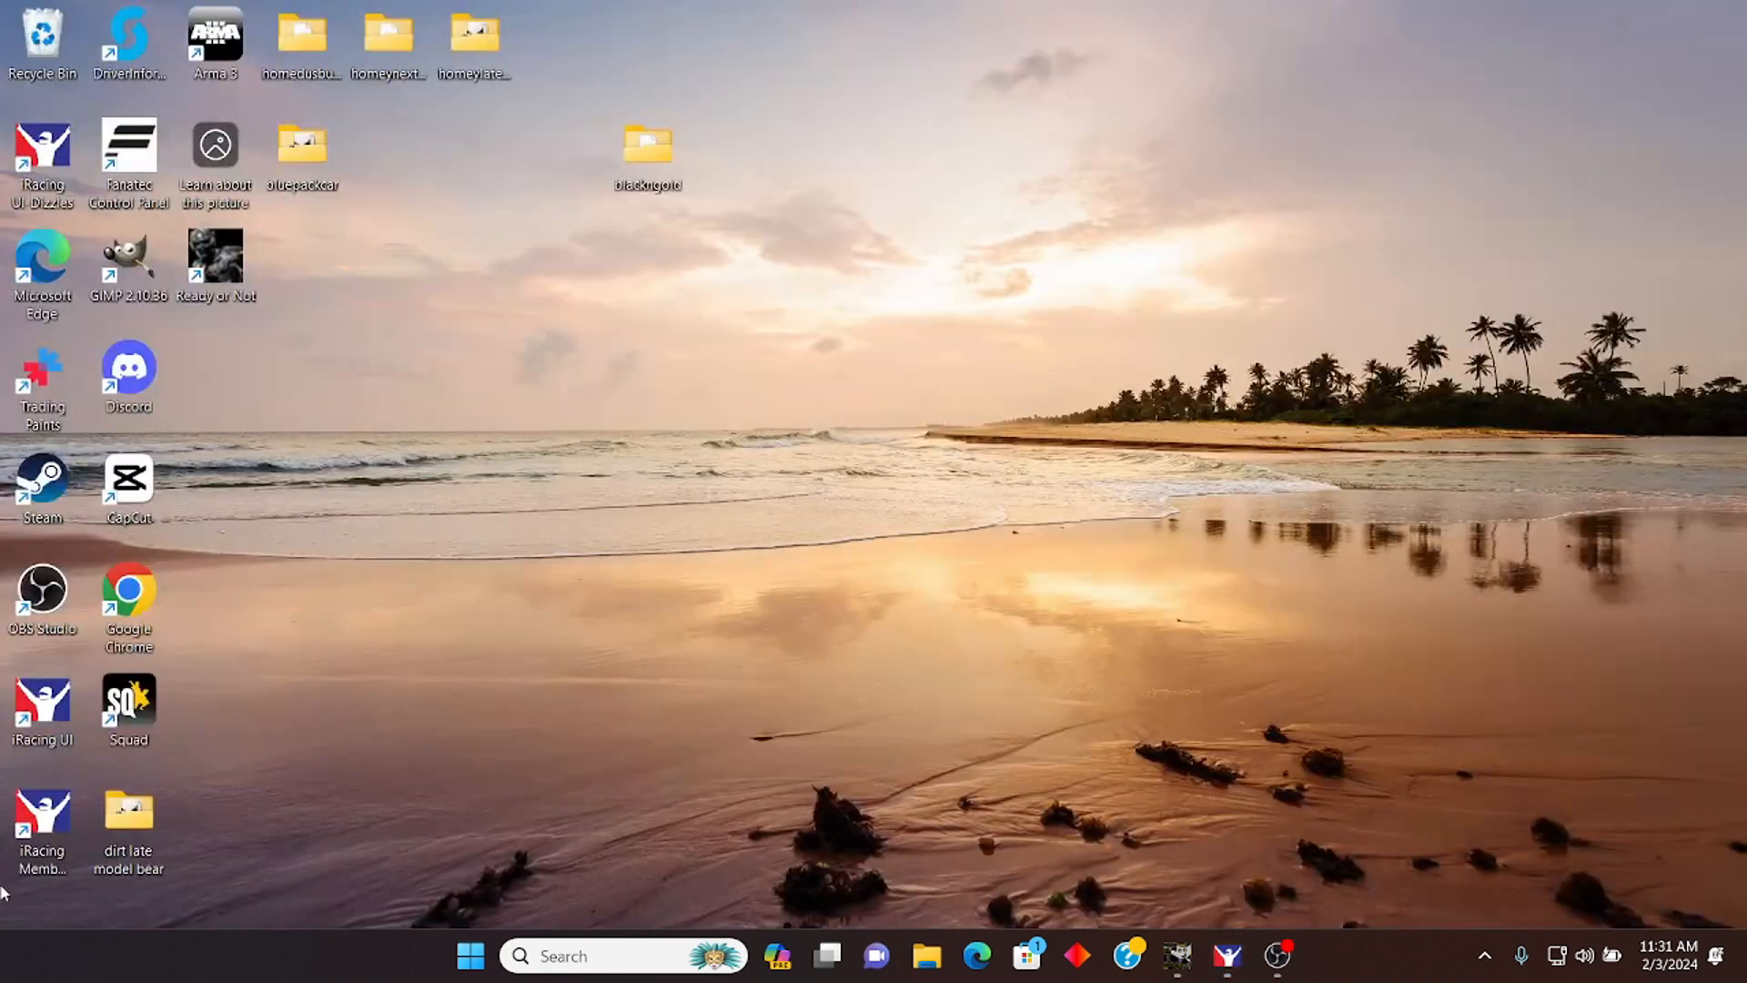
# Step: Launch the Trading Paints desktop app to download the published paint, and reopen the Paint Shop in iRacing
pyautogui.doubleClick(29, 367)
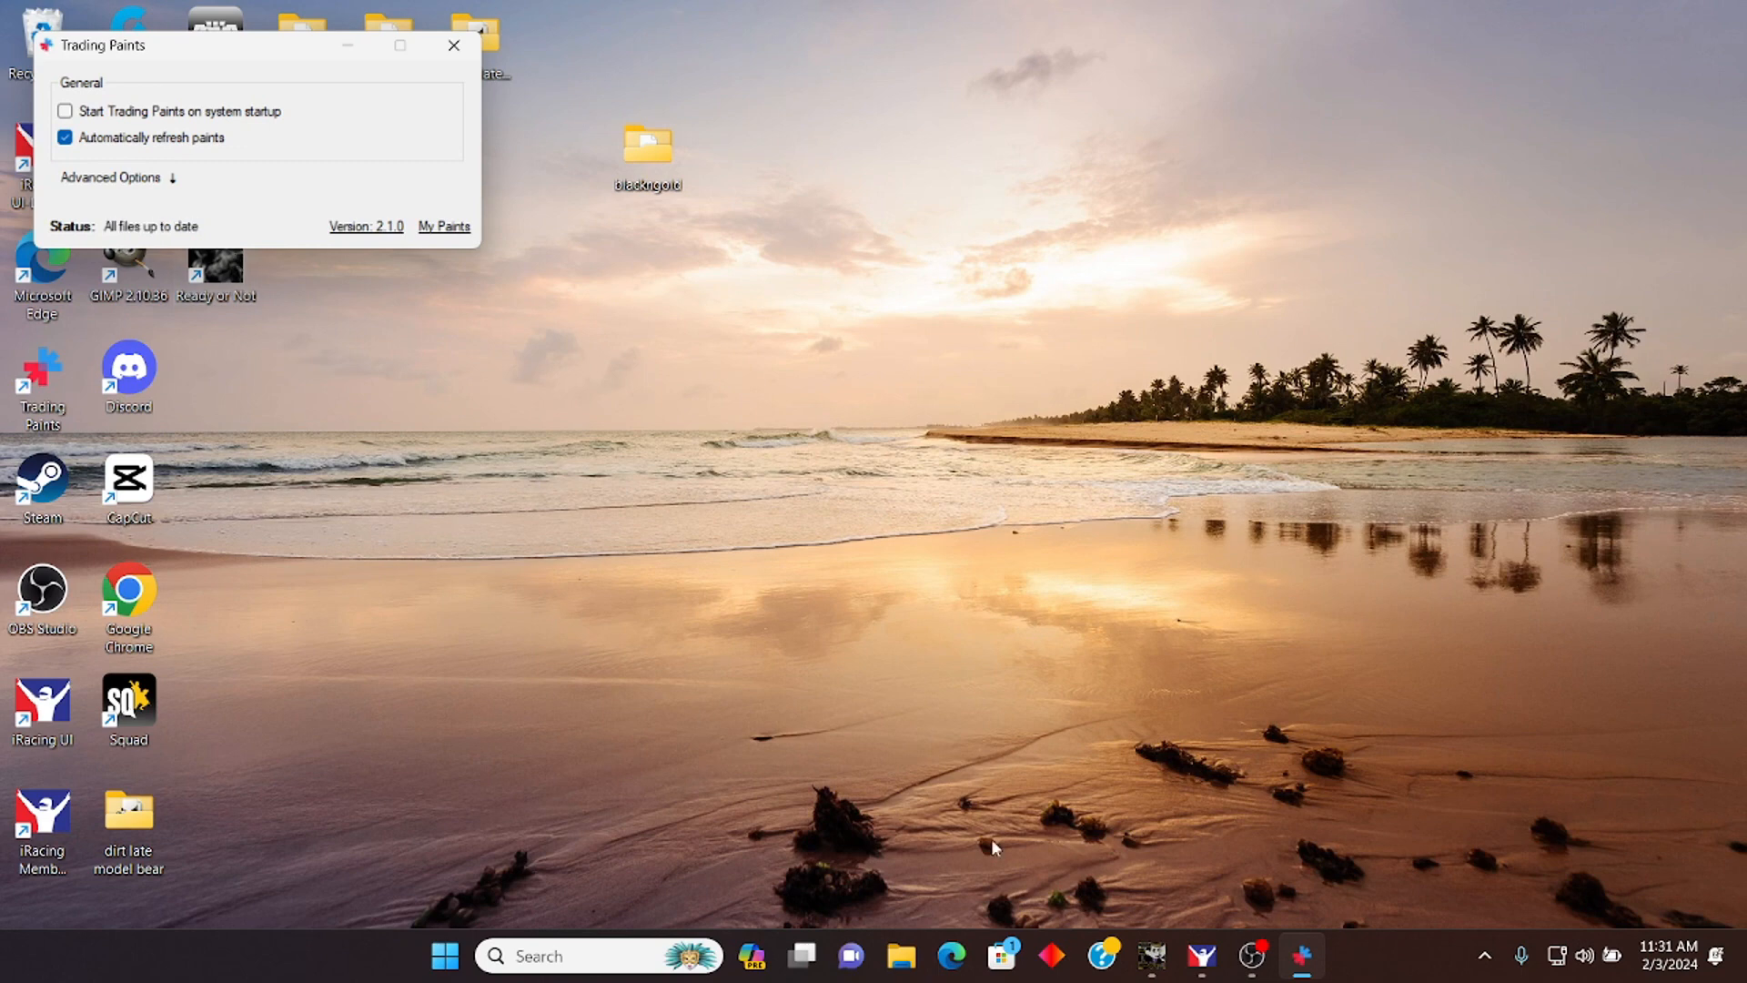
pyautogui.moveTo(1192, 972)
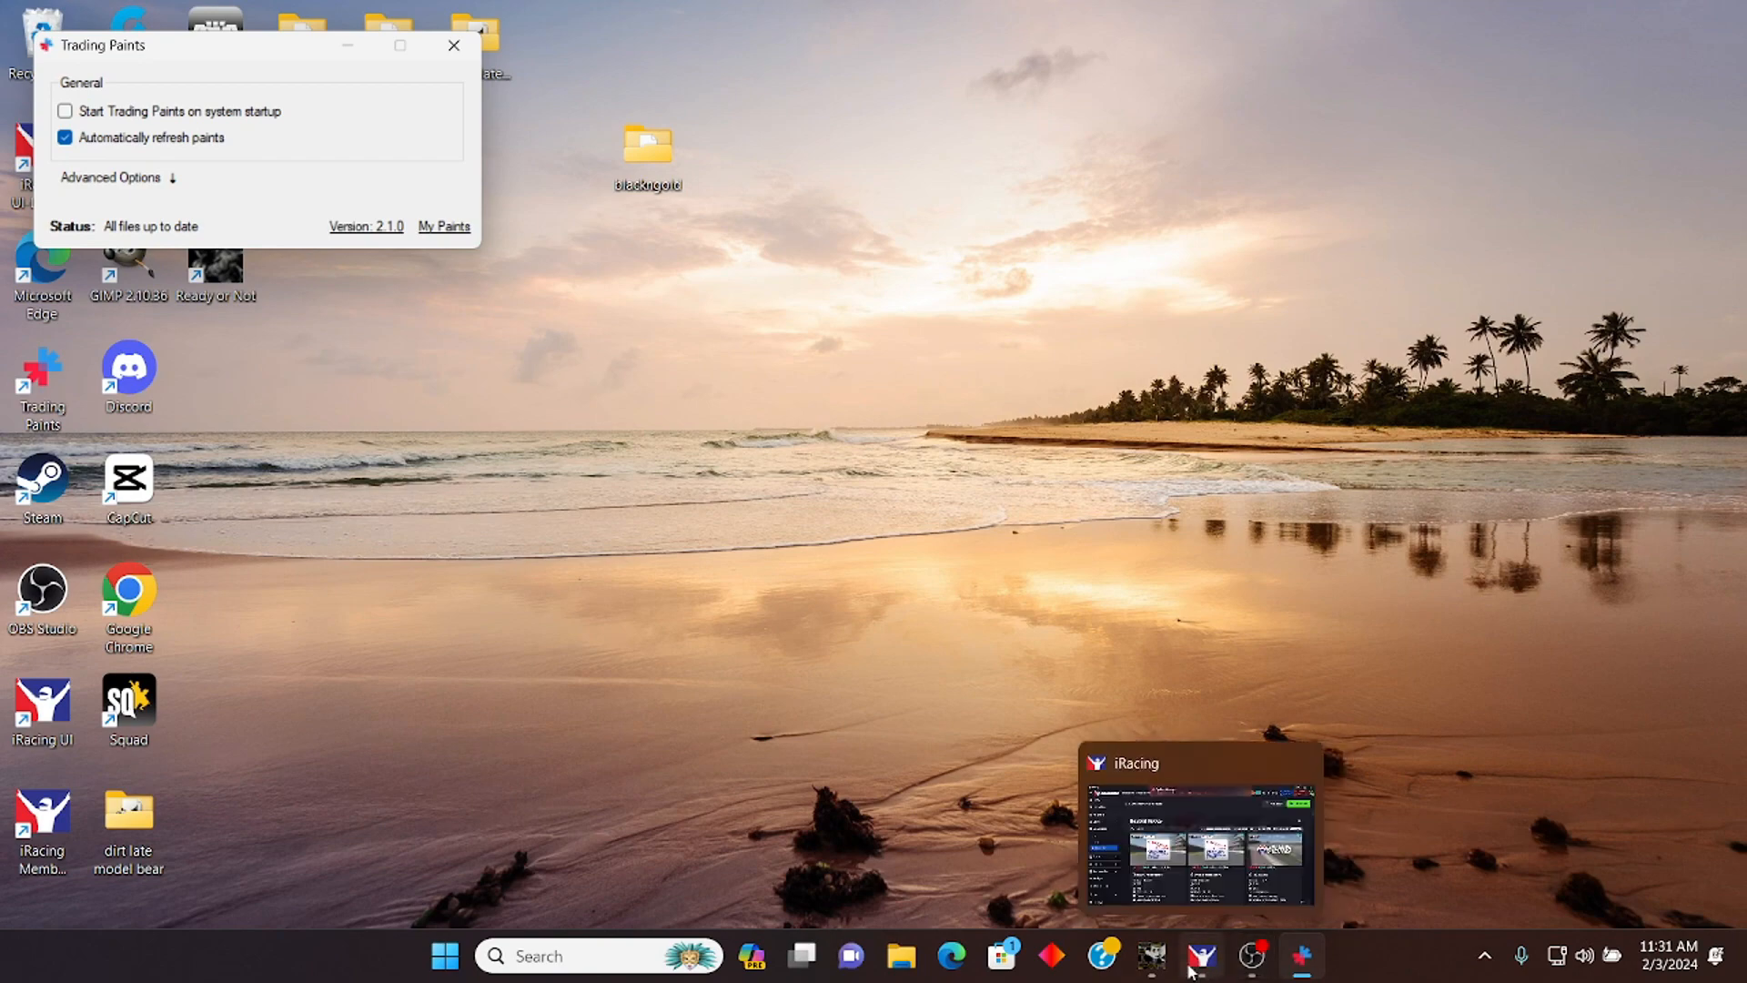
pyautogui.click(1202, 972)
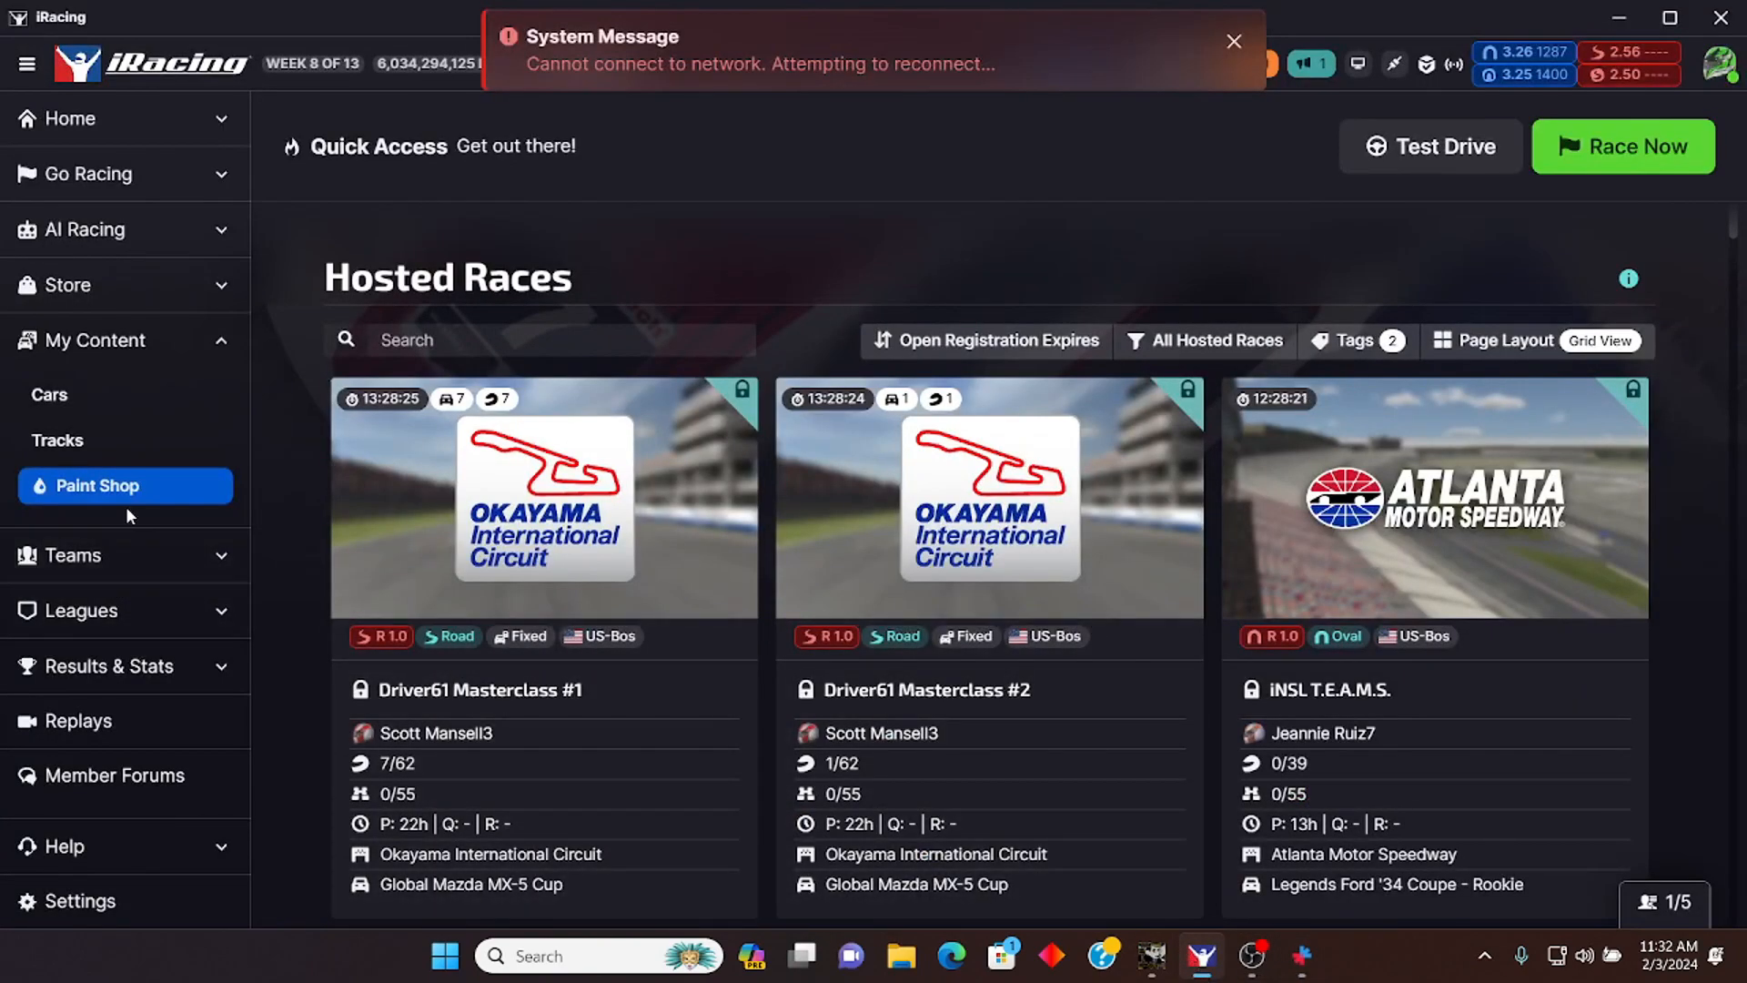
pyautogui.click(125, 507)
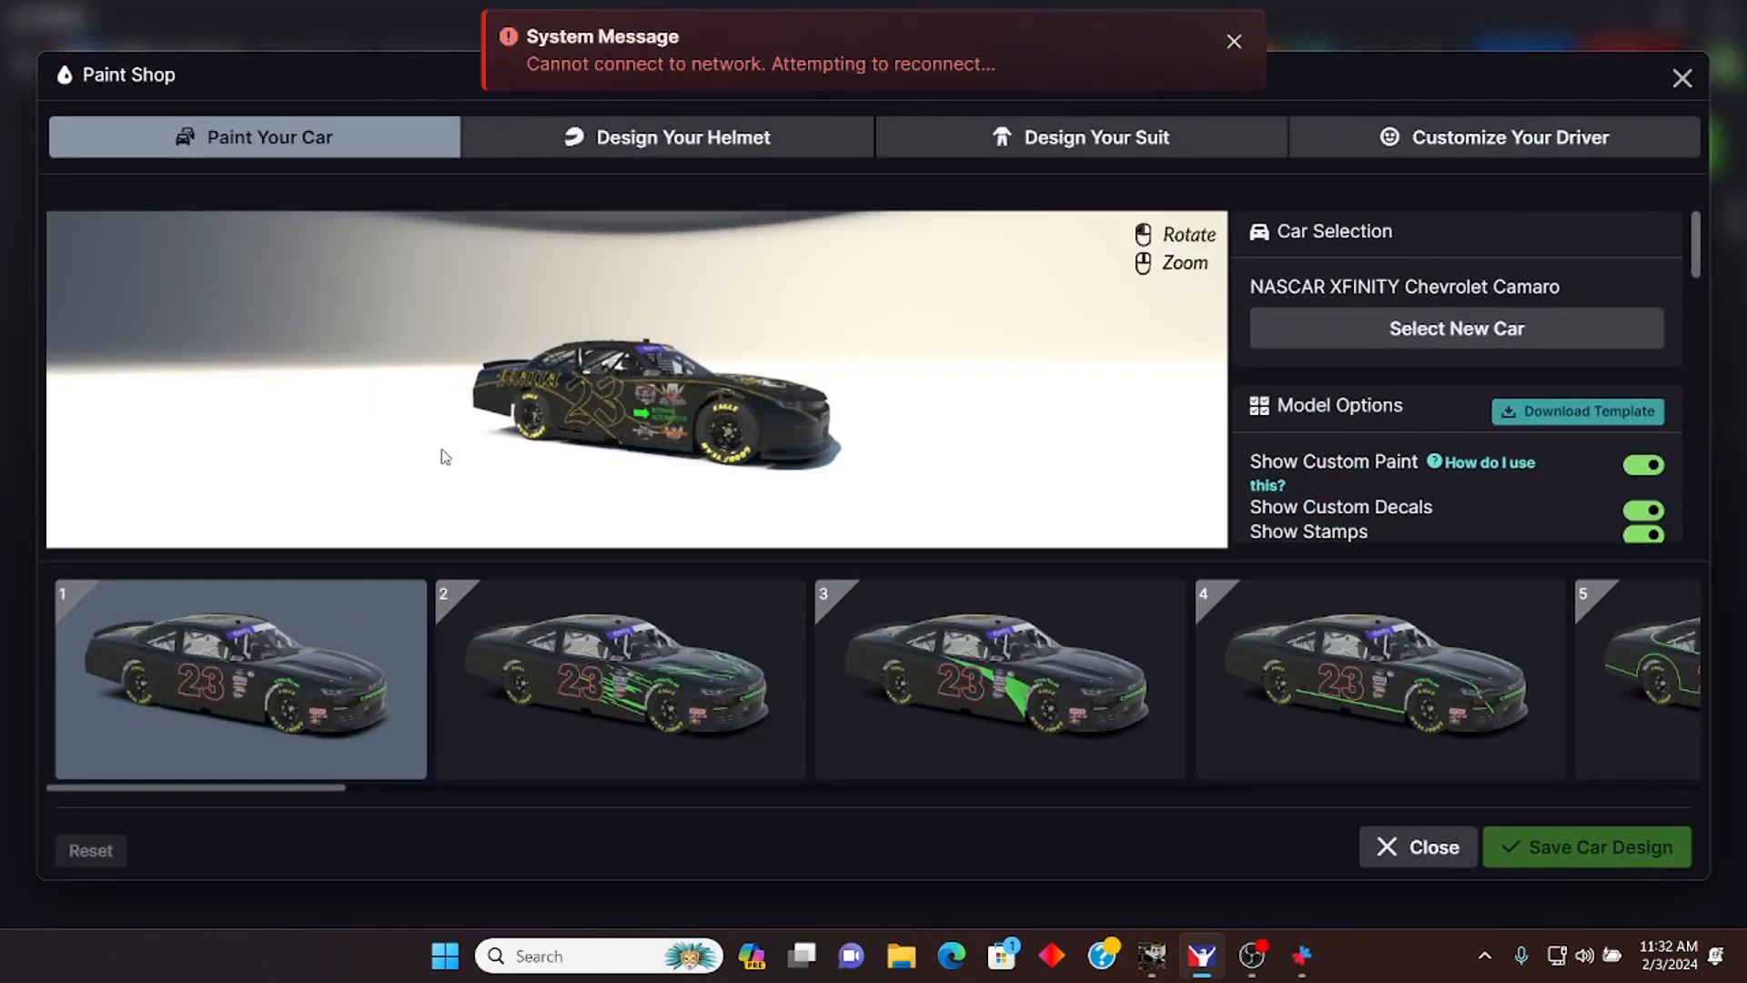
# Step: Examine the custom paint on the Camaro's sides, rear and front in the Paint Shop's 3D preview
pyautogui.scroll(5, 794, 449)
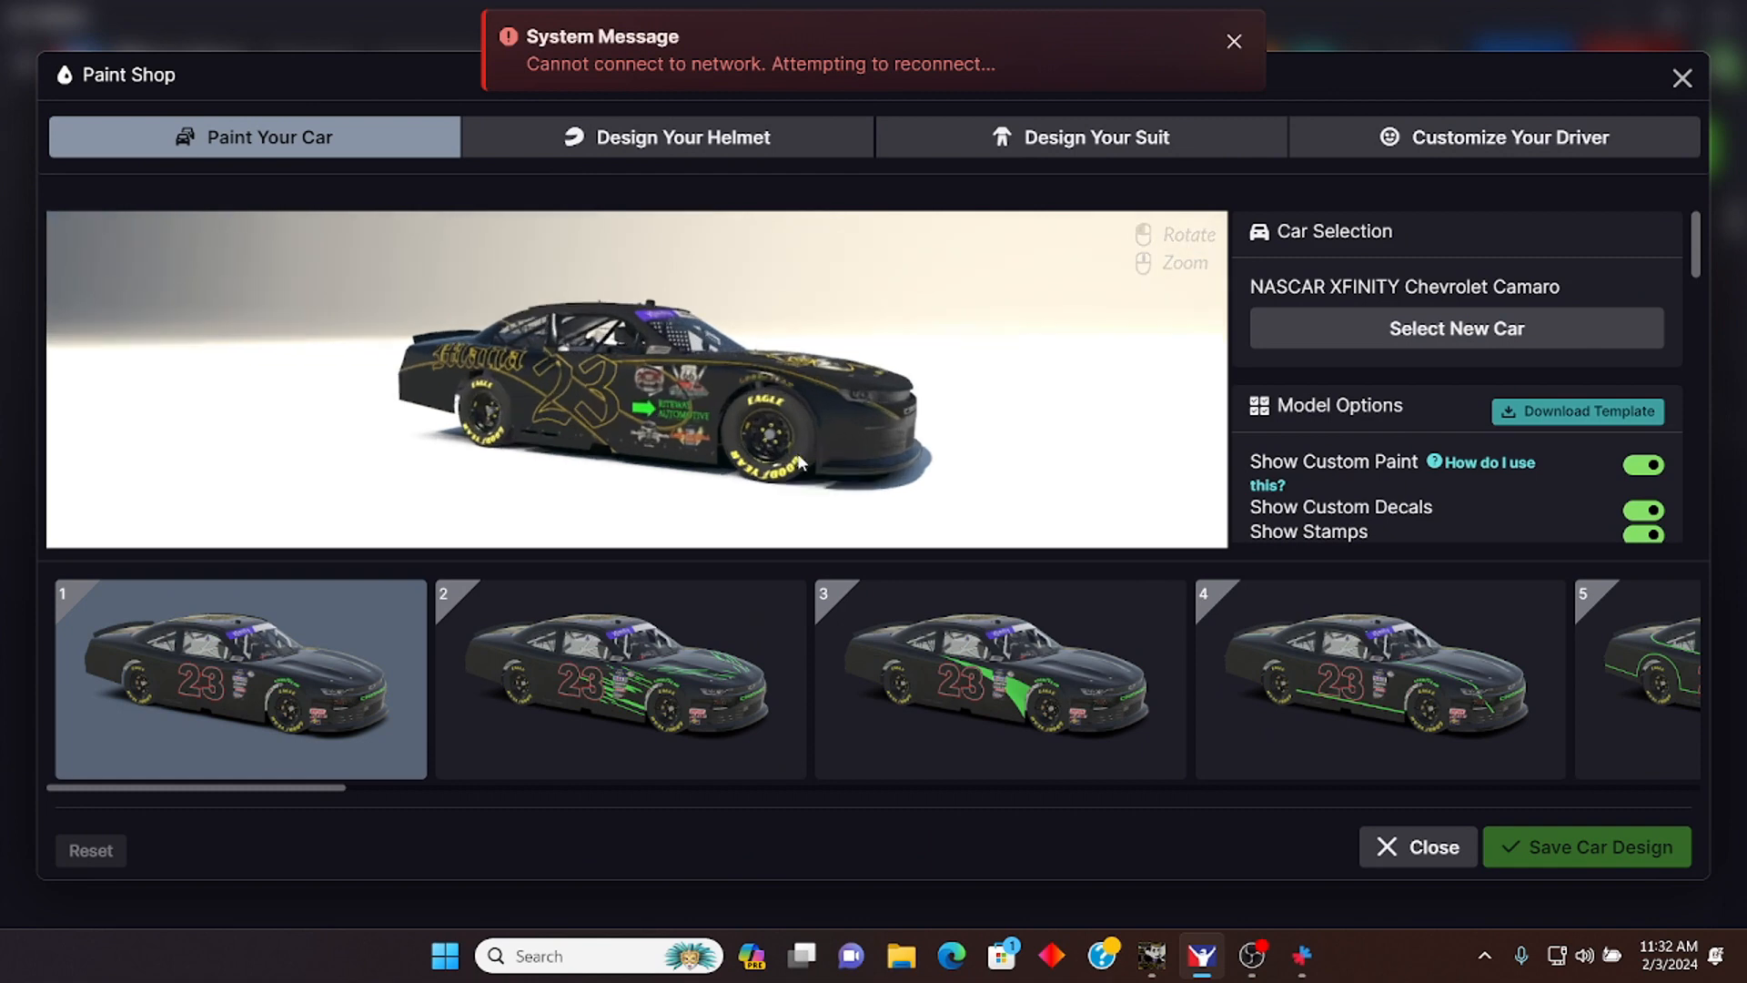
pyautogui.scroll(-1, 1567, 496)
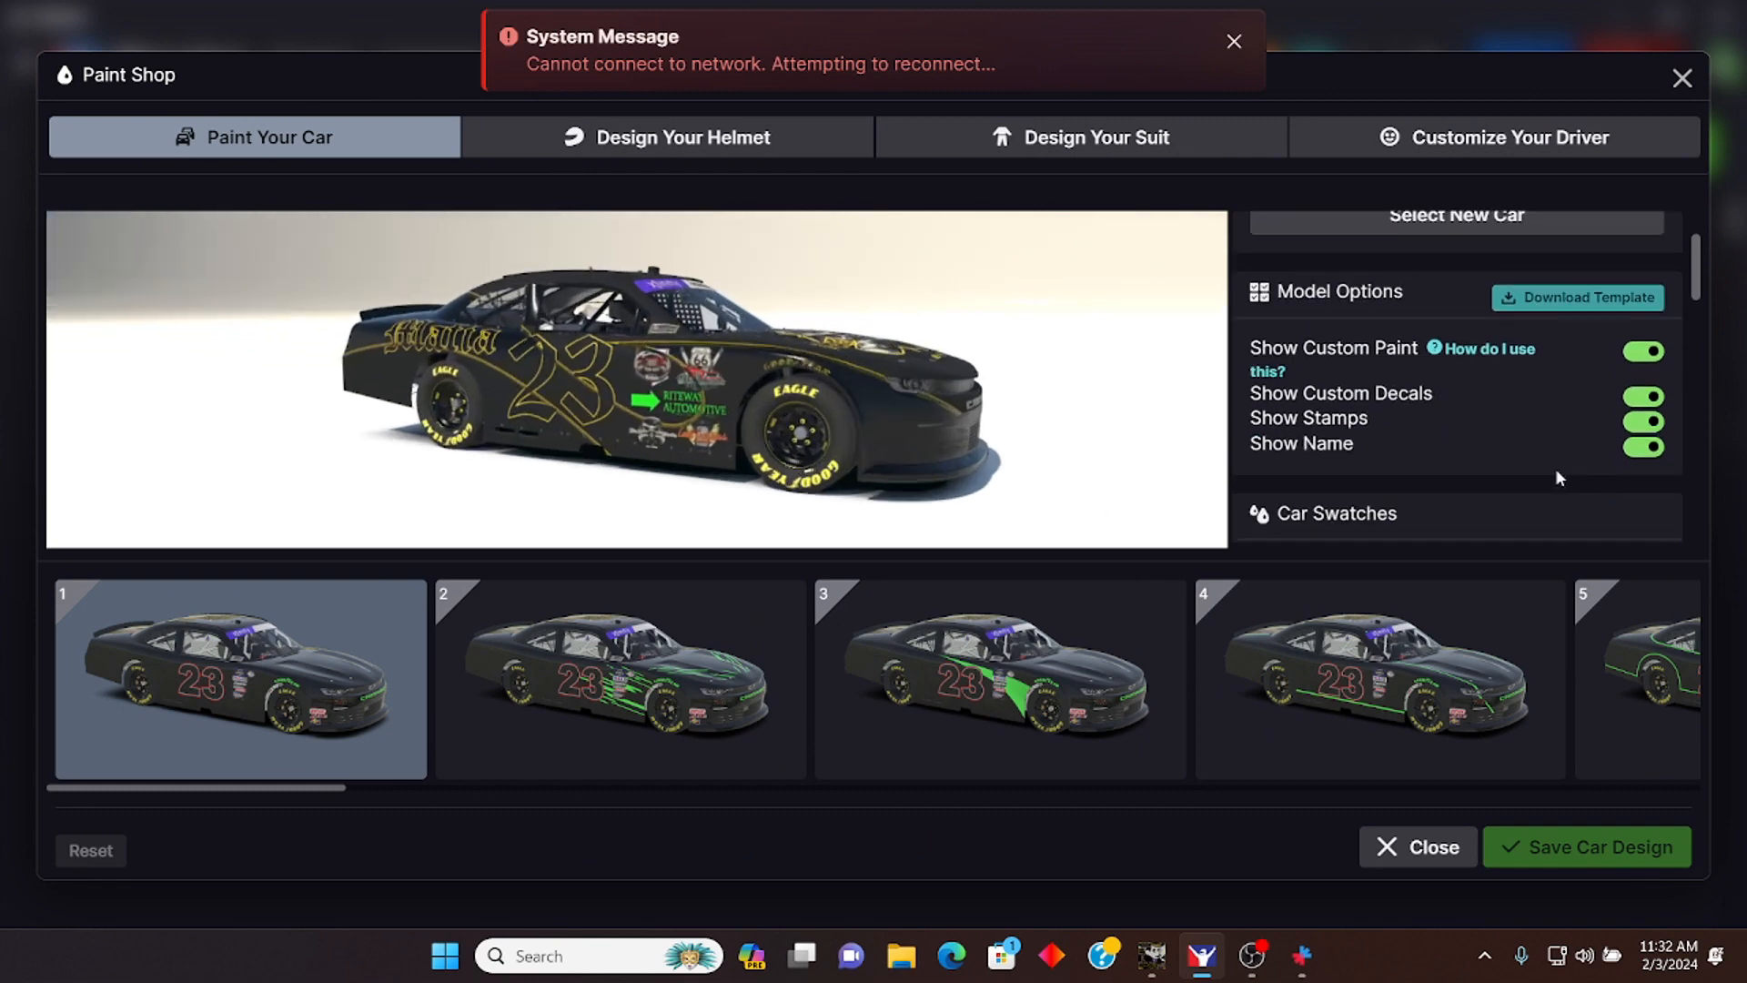
pyautogui.moveTo(1076, 430); pyautogui.dragTo(526, 440)
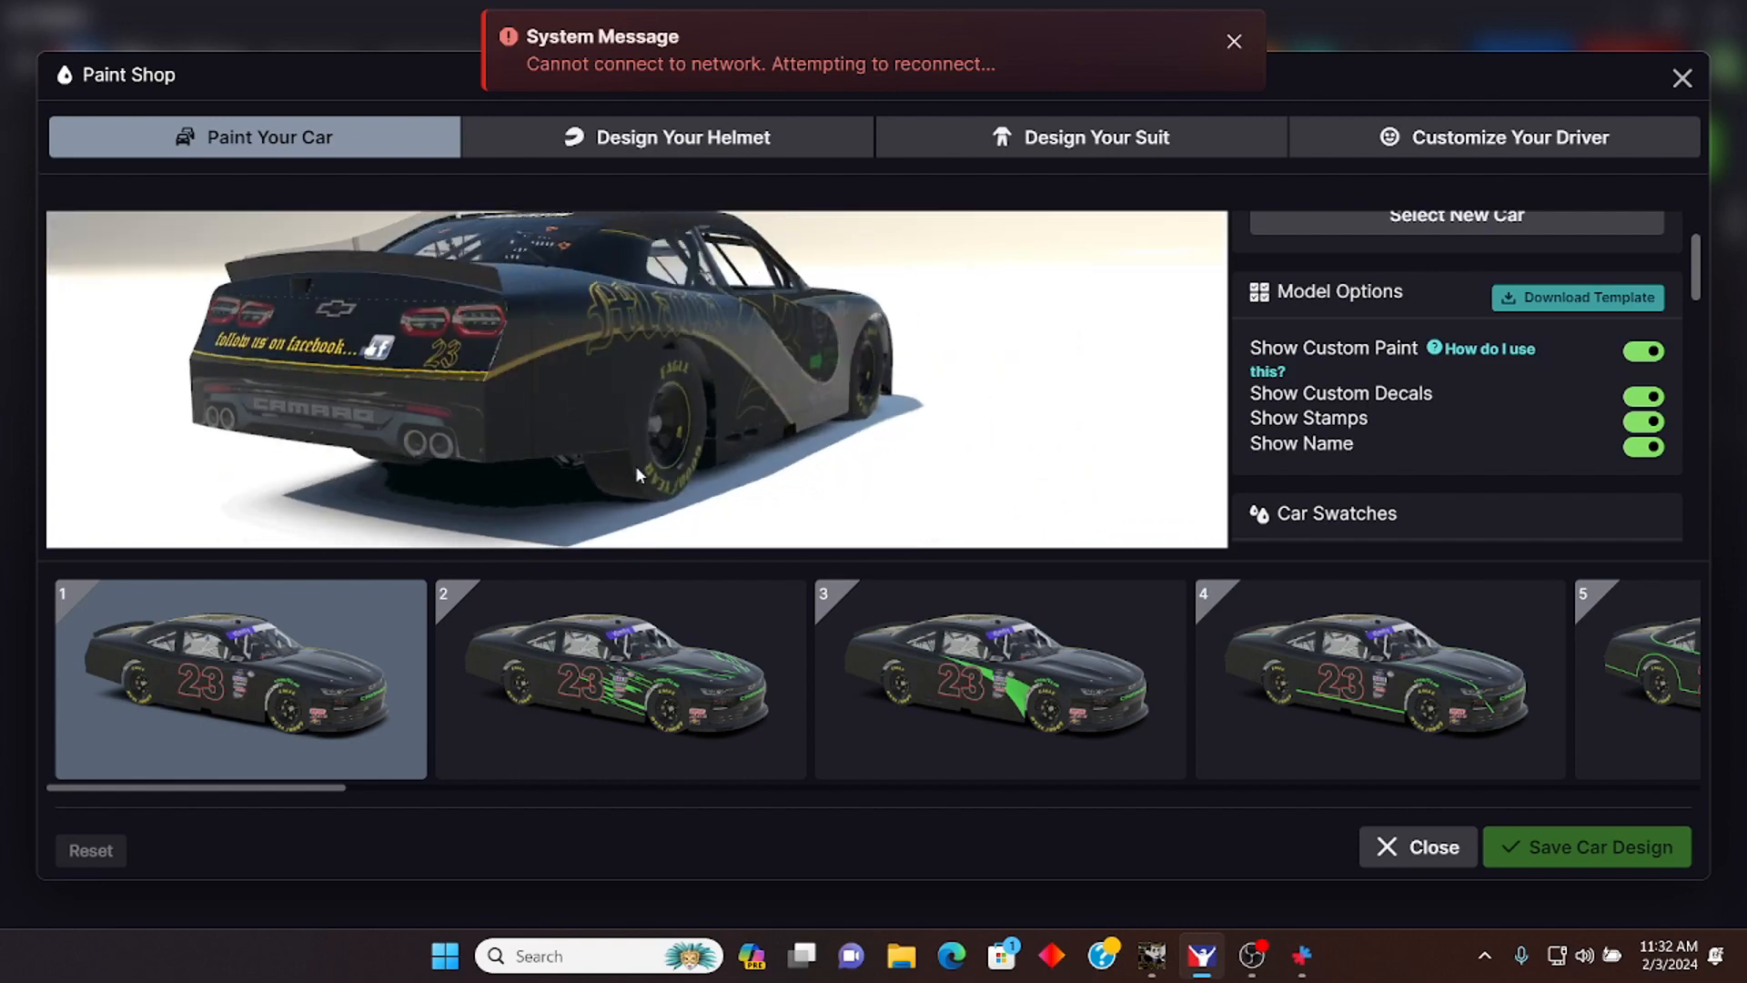
pyautogui.moveTo(753, 472); pyautogui.dragTo(788, 469)
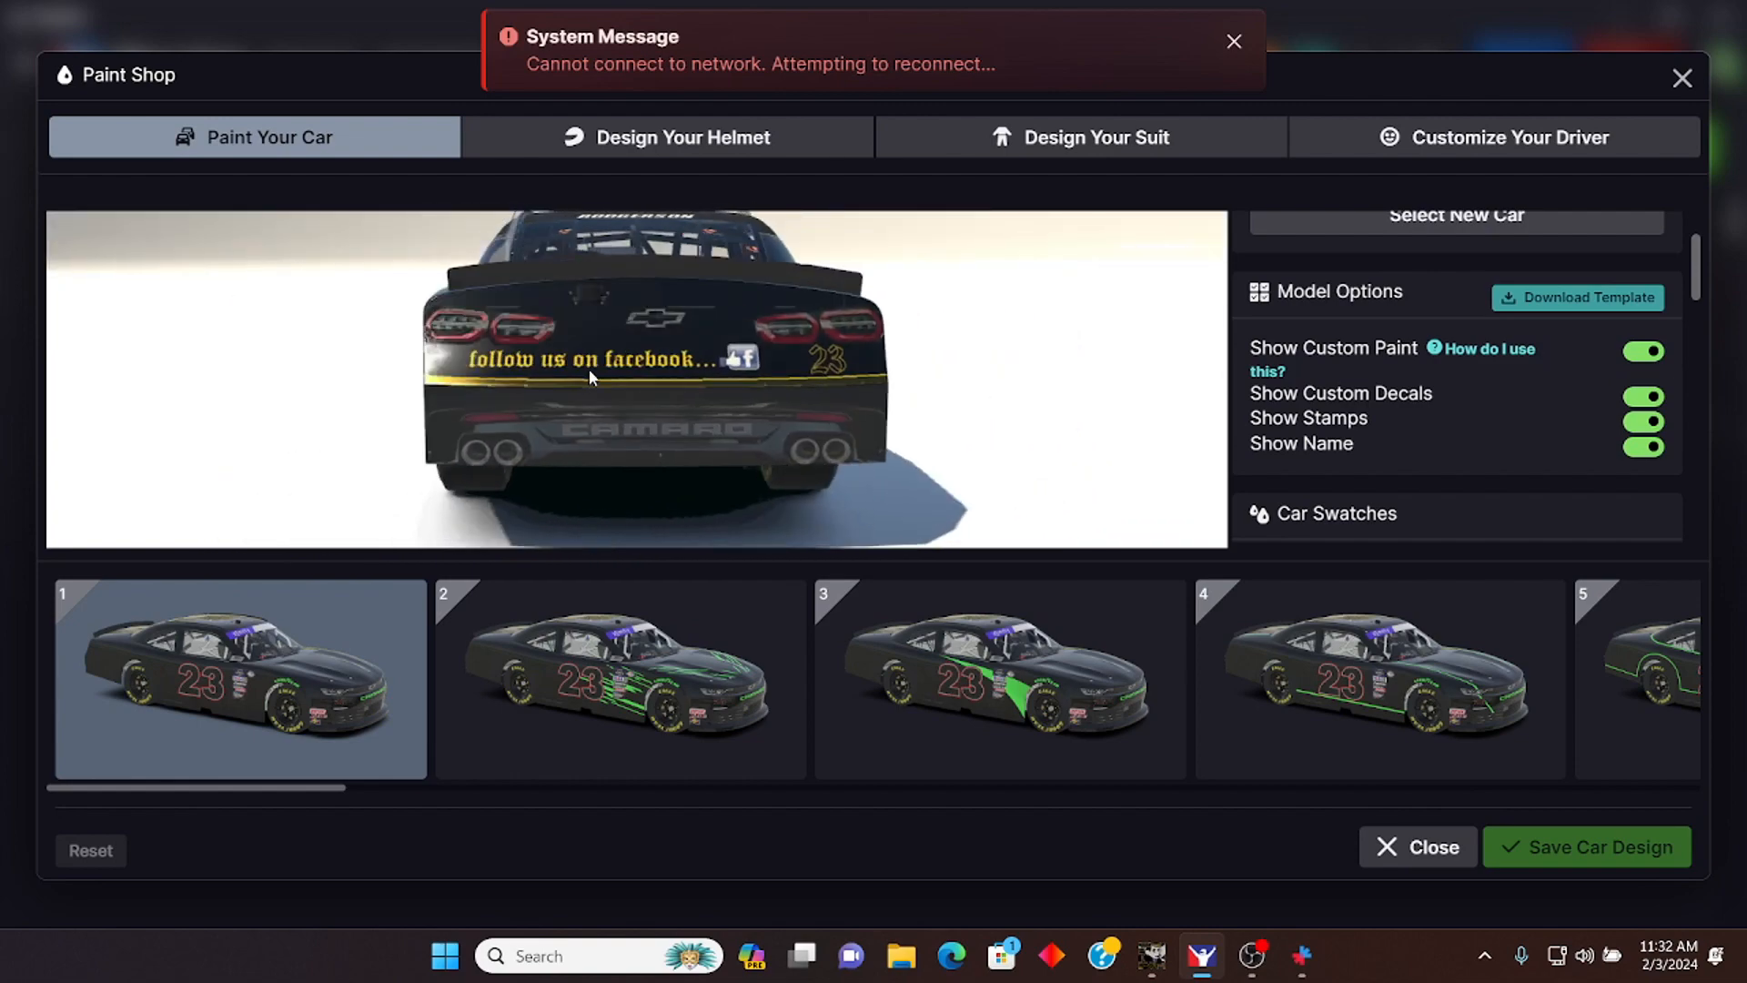
pyautogui.moveTo(607, 419); pyautogui.dragTo(431, 423)
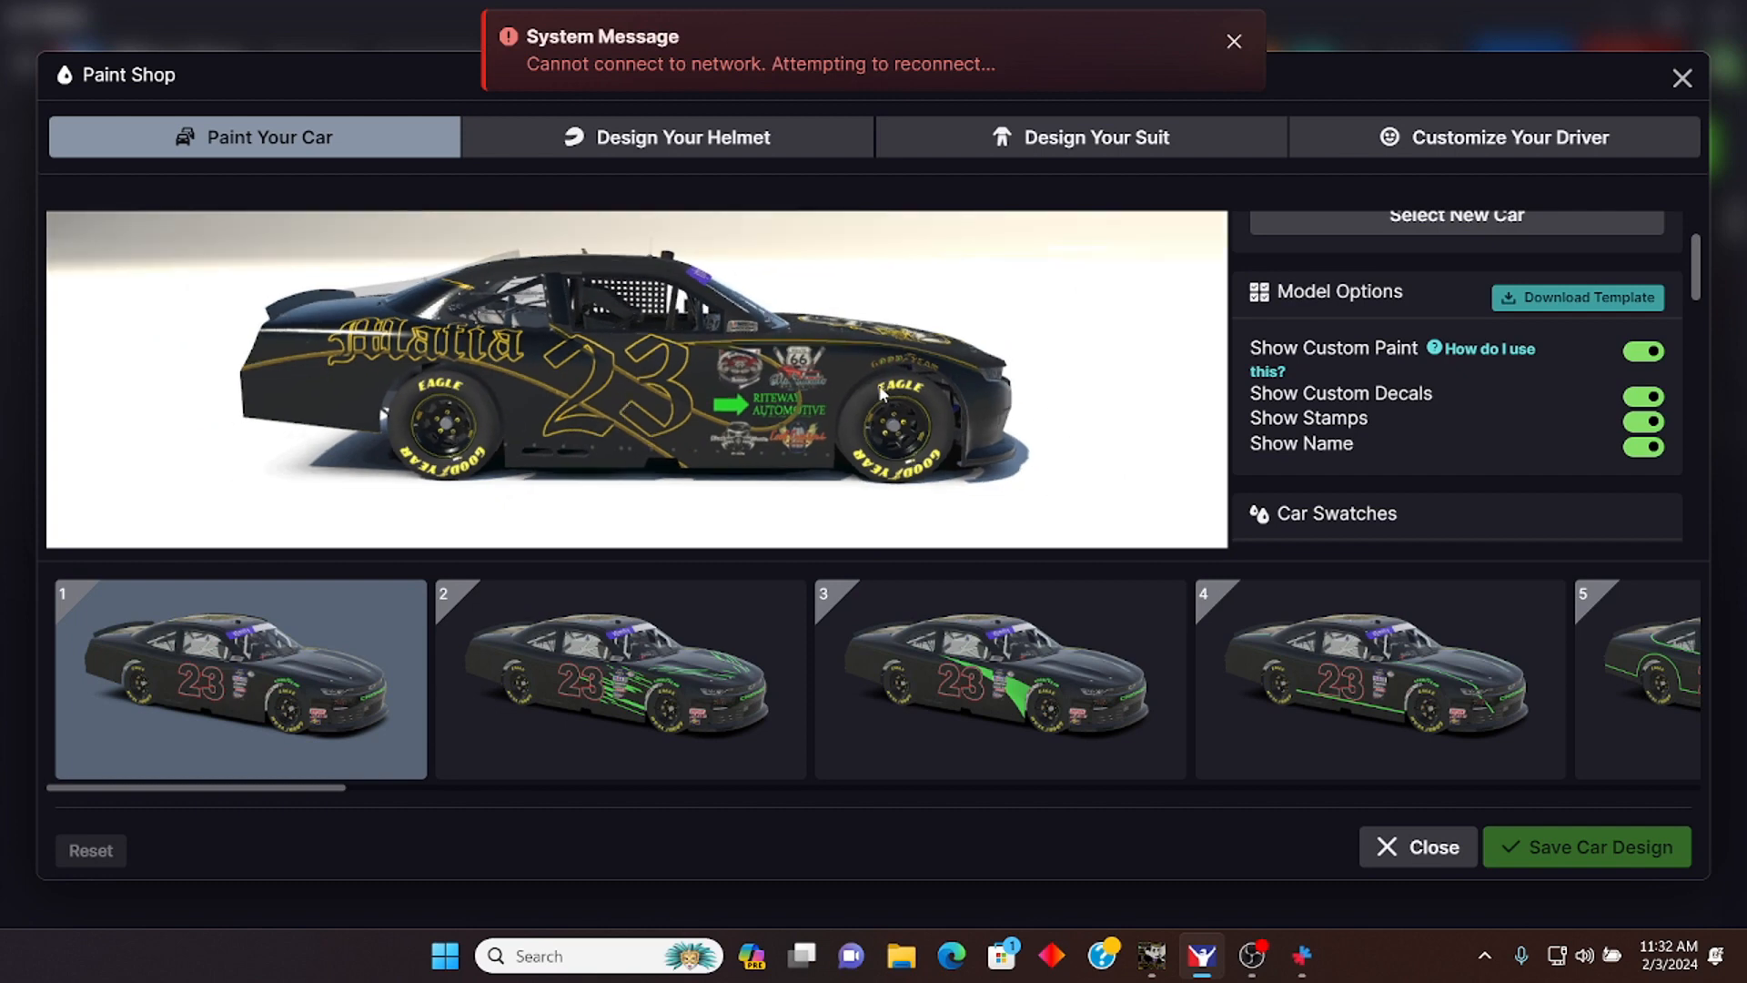
pyautogui.moveTo(620, 397); pyautogui.dragTo(614, 361)
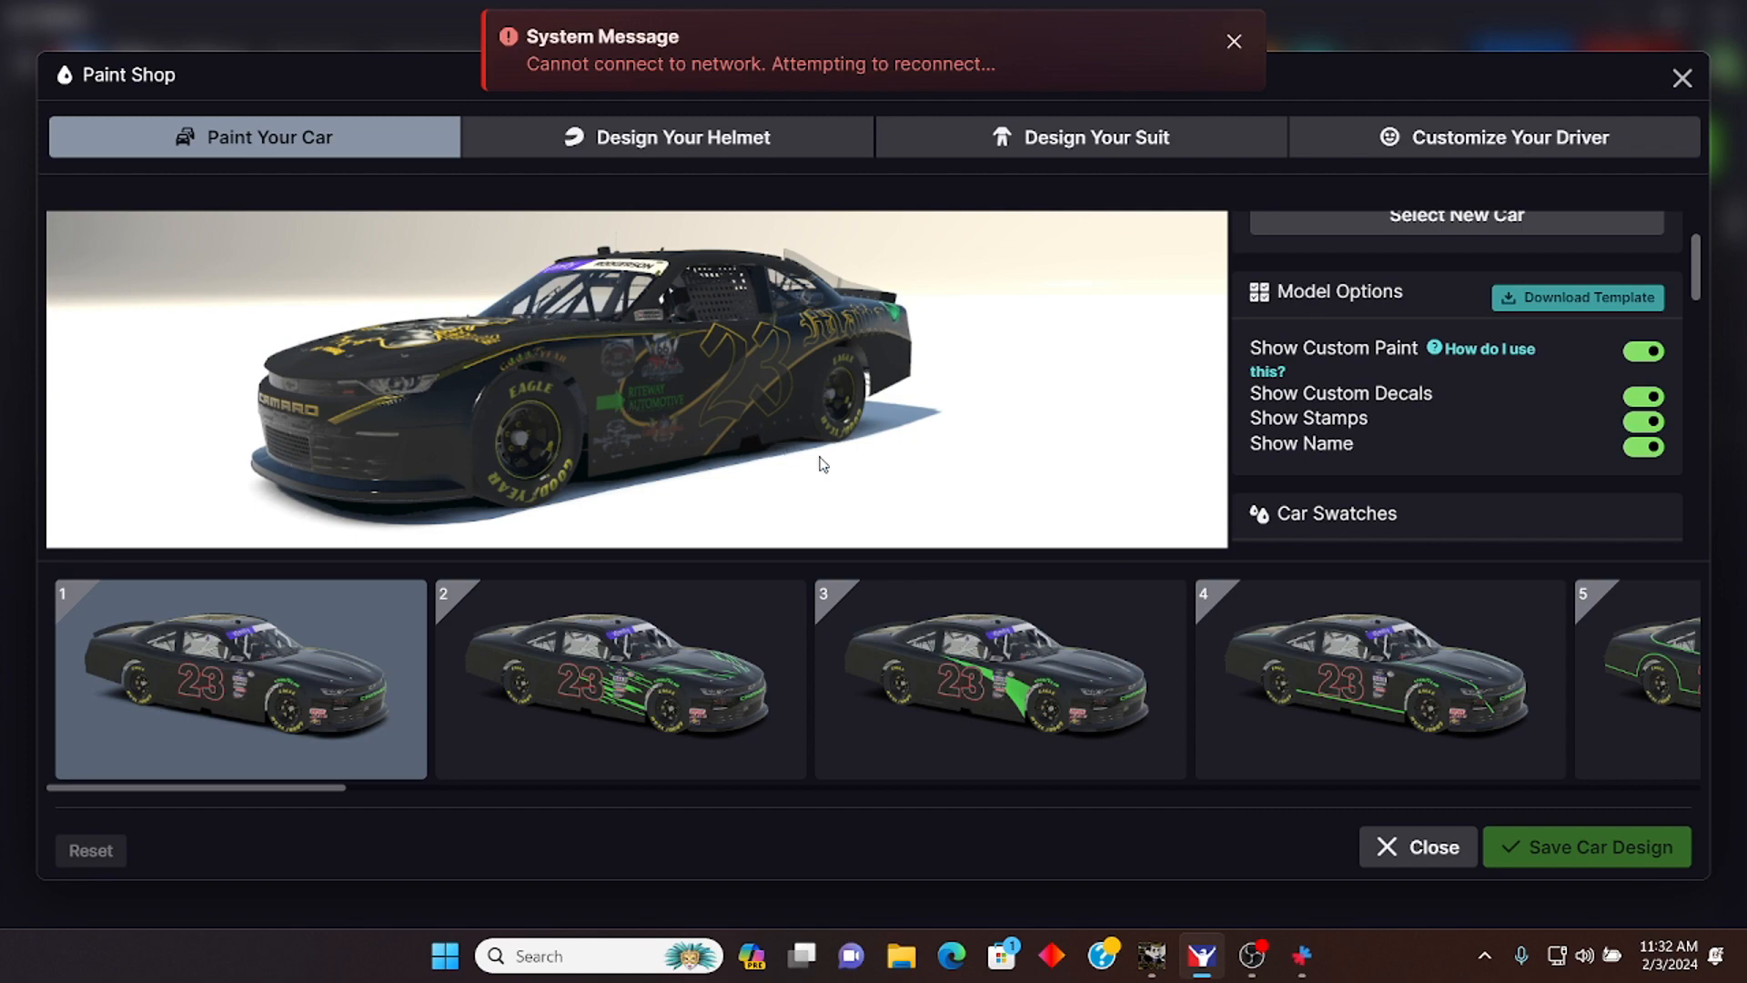
pyautogui.click(1252, 955)
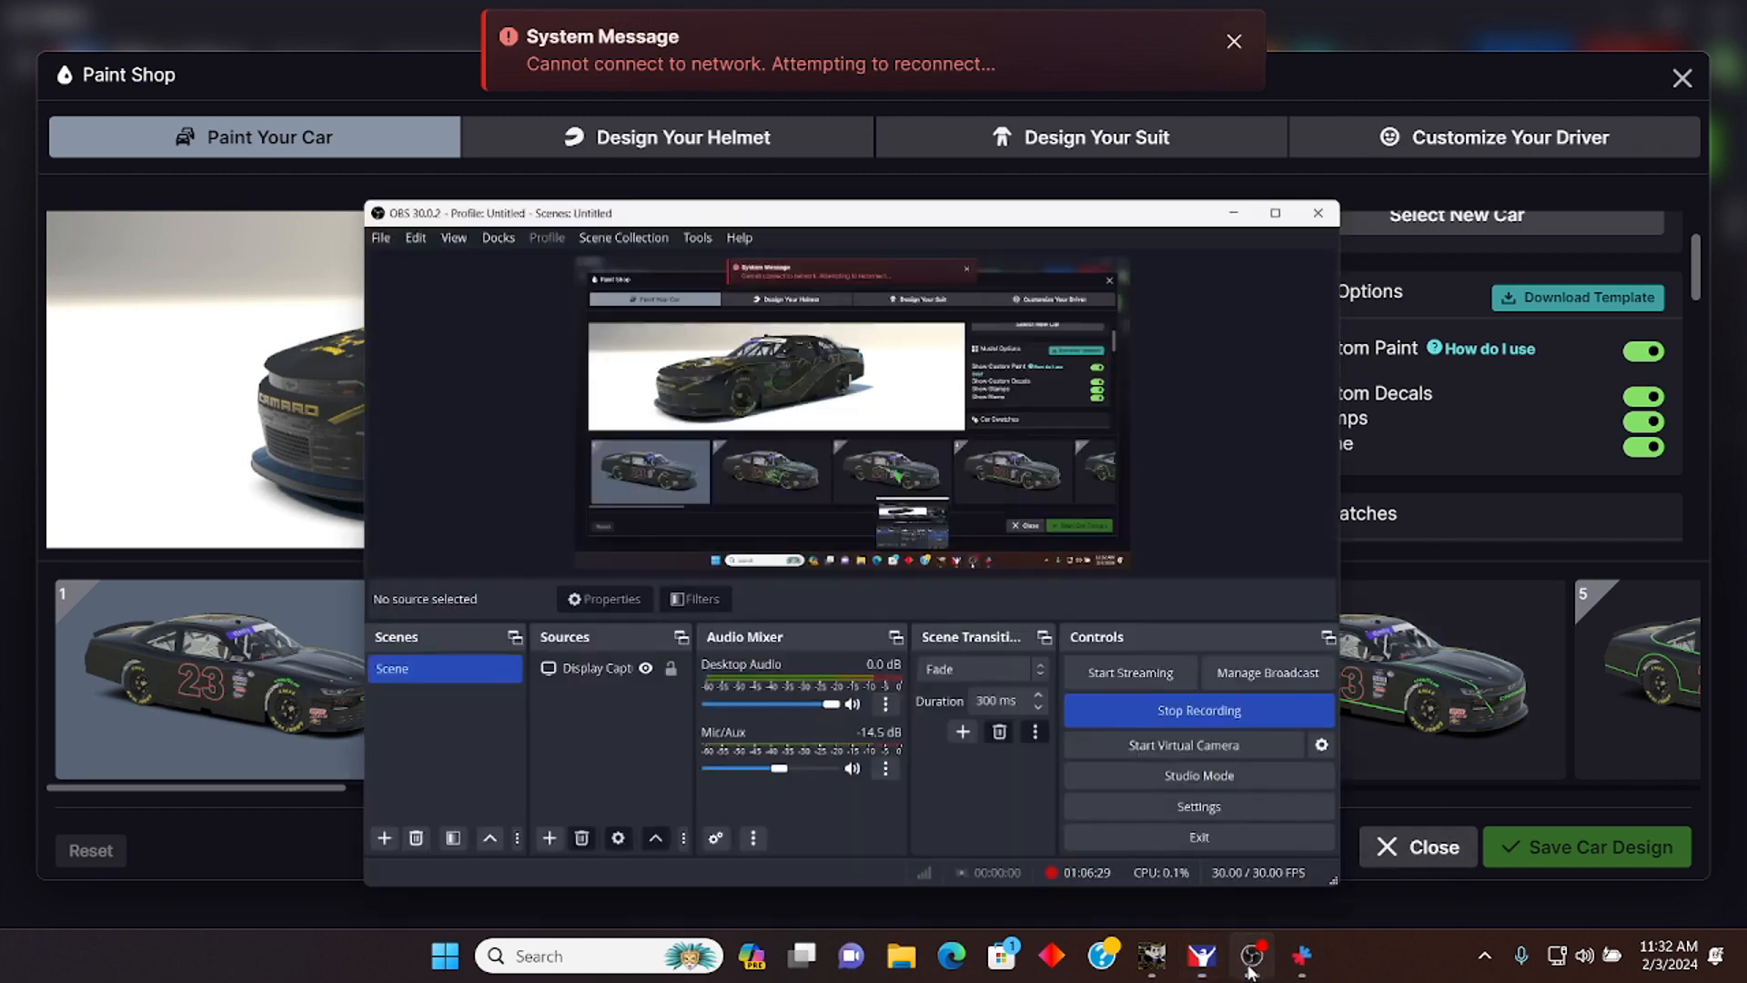